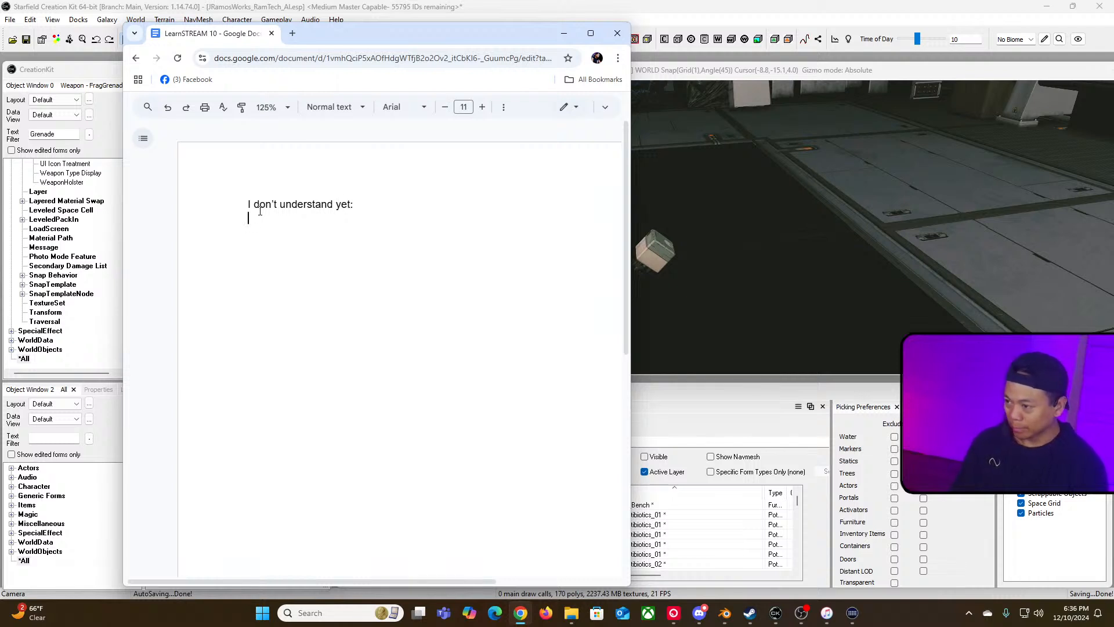
Step: Complete the heading as "Things I don't understand yet:" and start a new line below it
left_click_drag(354, 205, 248, 204)
left_click(250, 206)
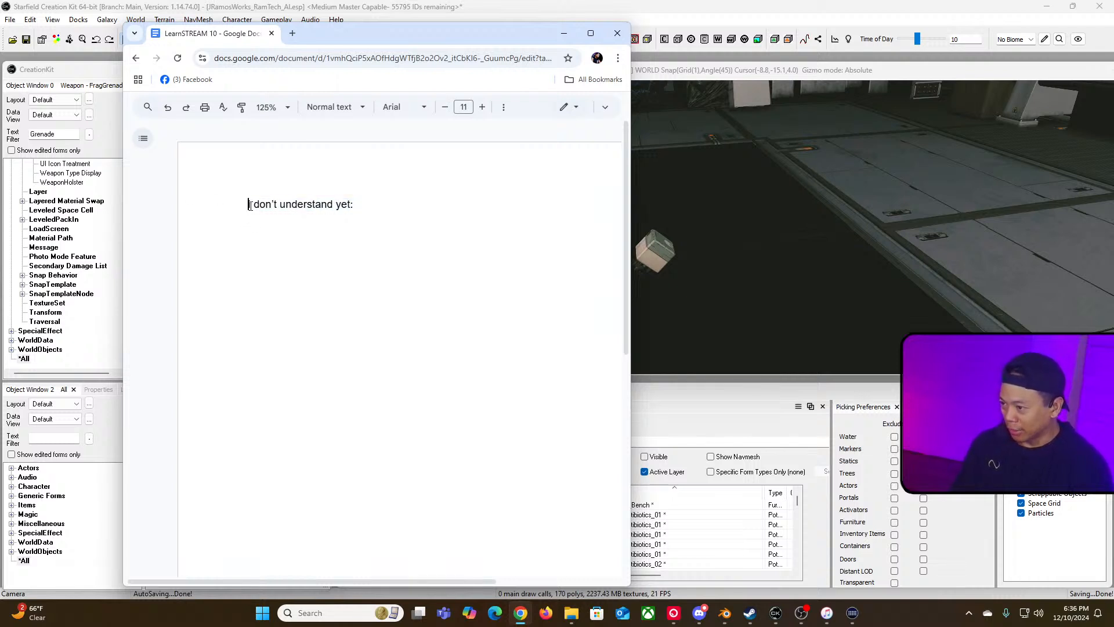
type("Things")
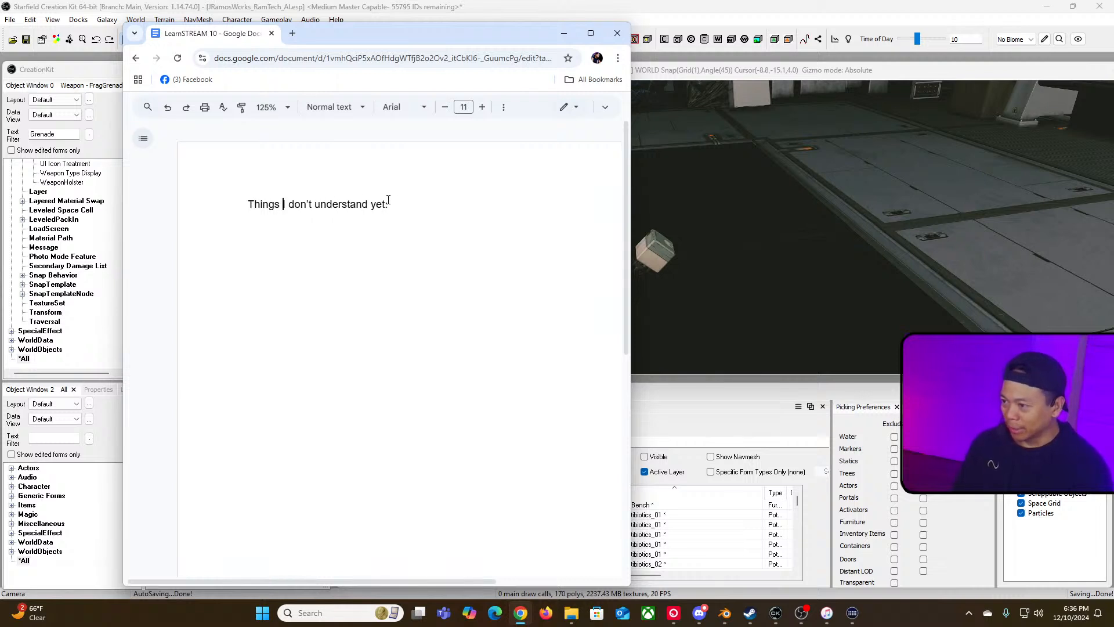
key("Return")
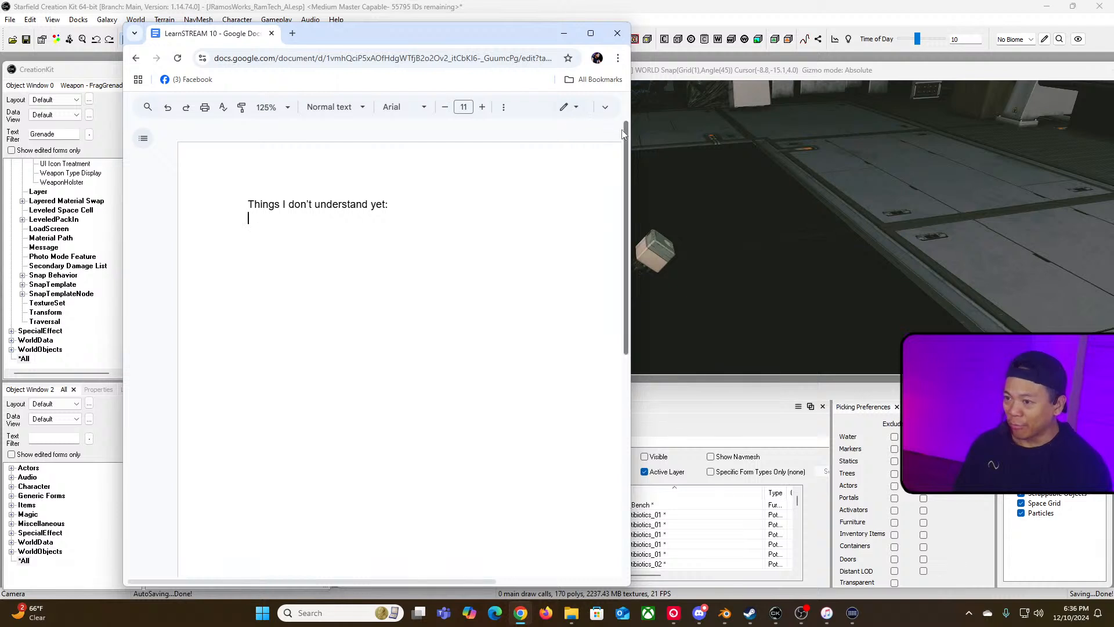
Step: Widen the document window and start a bulleted item reading "How to setup collisions"
left_click_drag(631, 131, 932, 131)
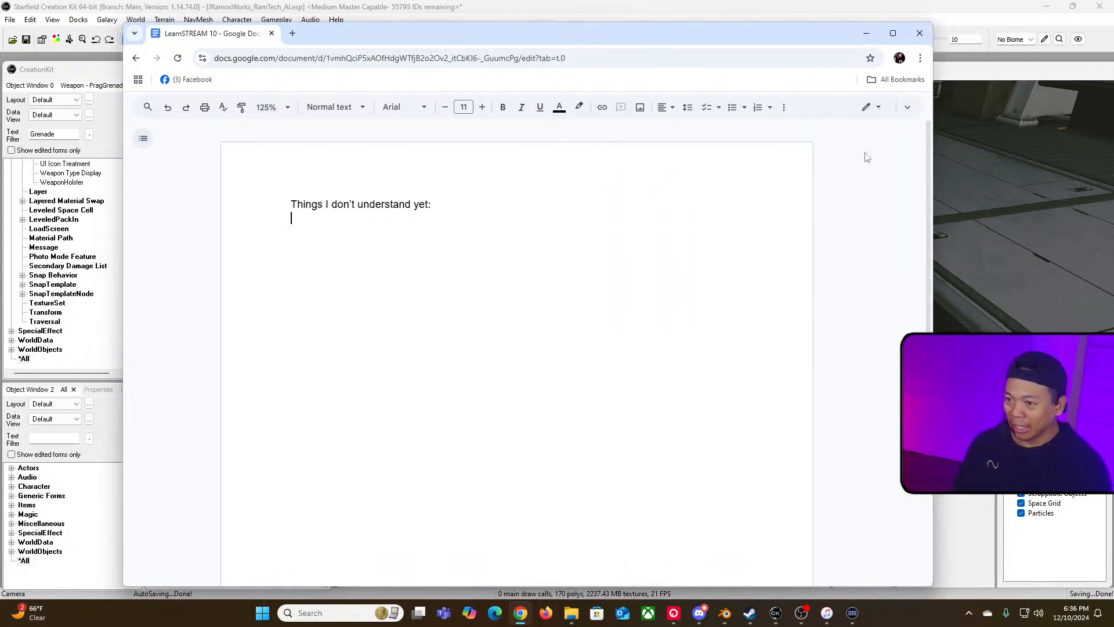
left_click(735, 111)
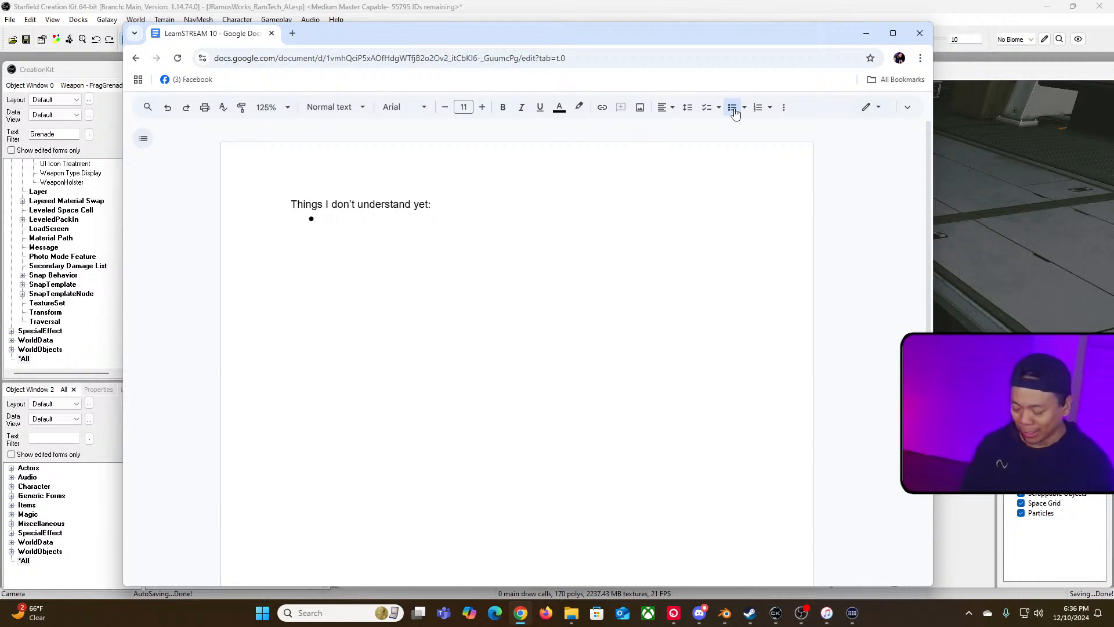
type("How to setup c")
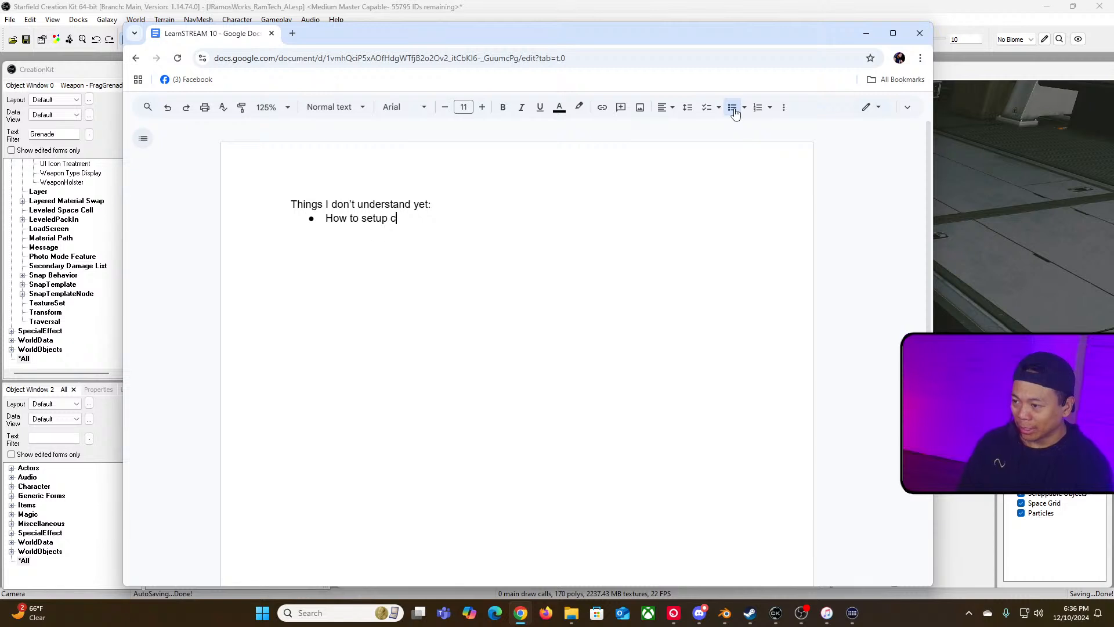
type("ollisions")
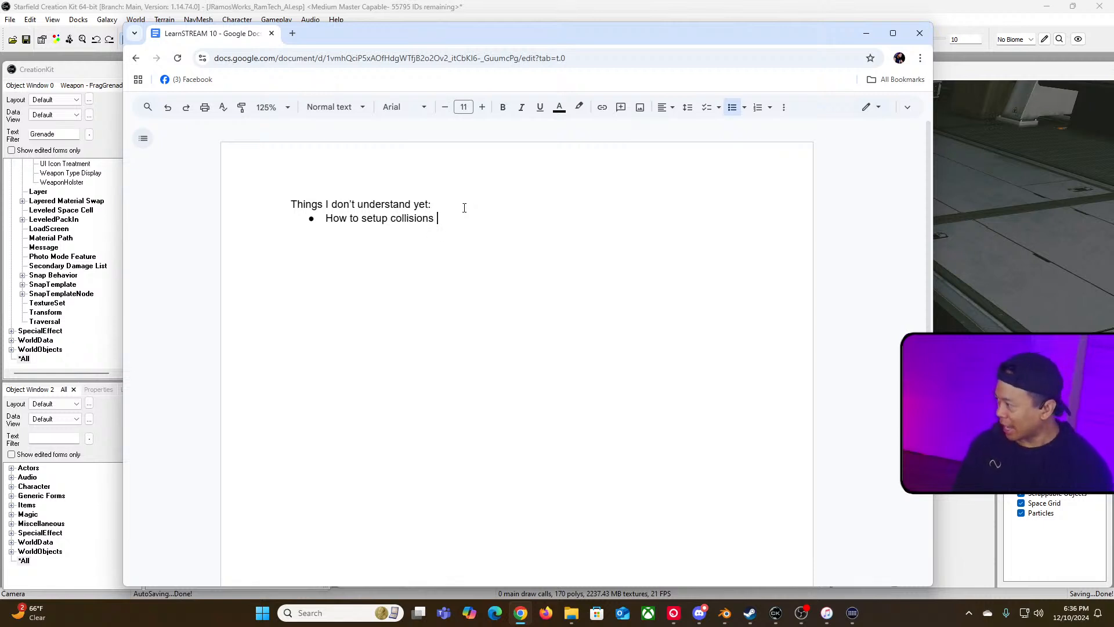
Step: Append "(fallout has convex collision that you can setup in Nifscope)" to the bullet
type("(fallout has")
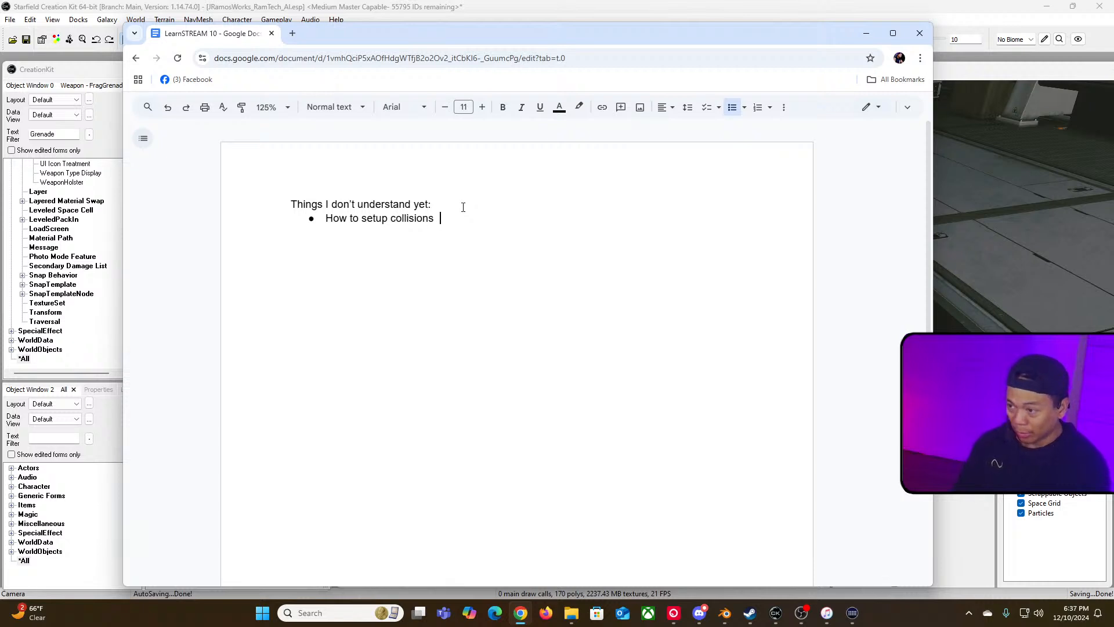
type(" co")
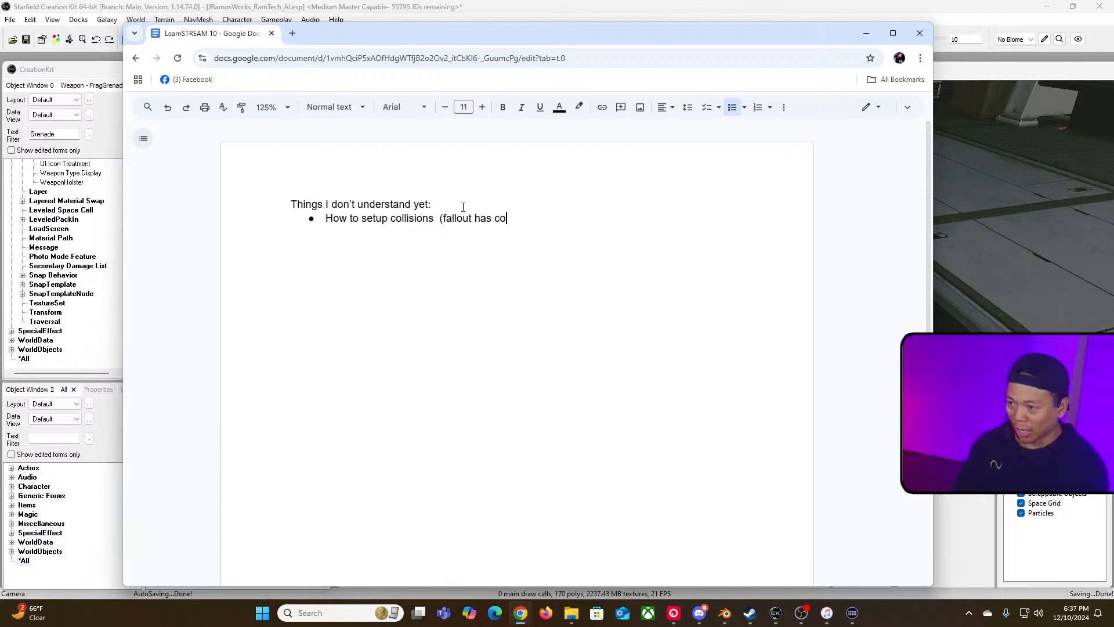
type("nvex collision)")
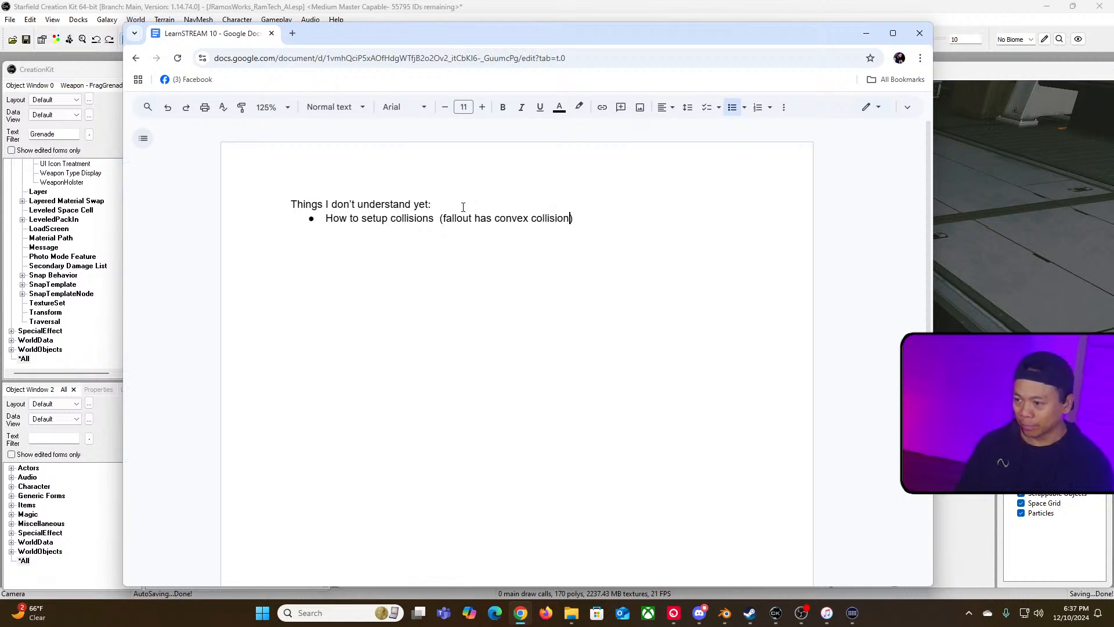
type(" that you ")
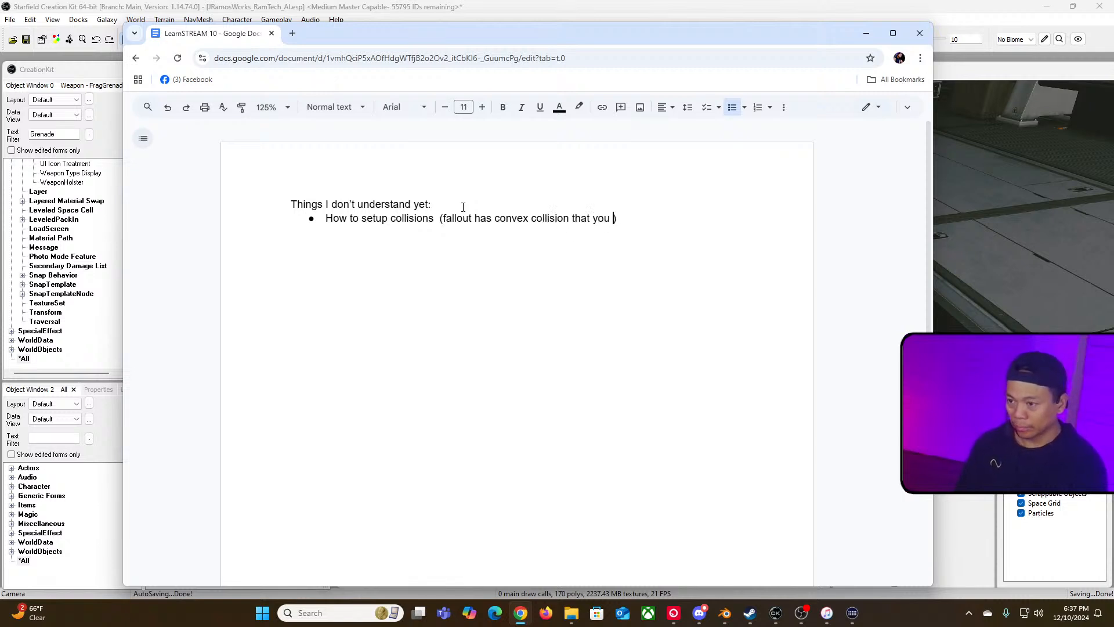
type("can setup in Nif")
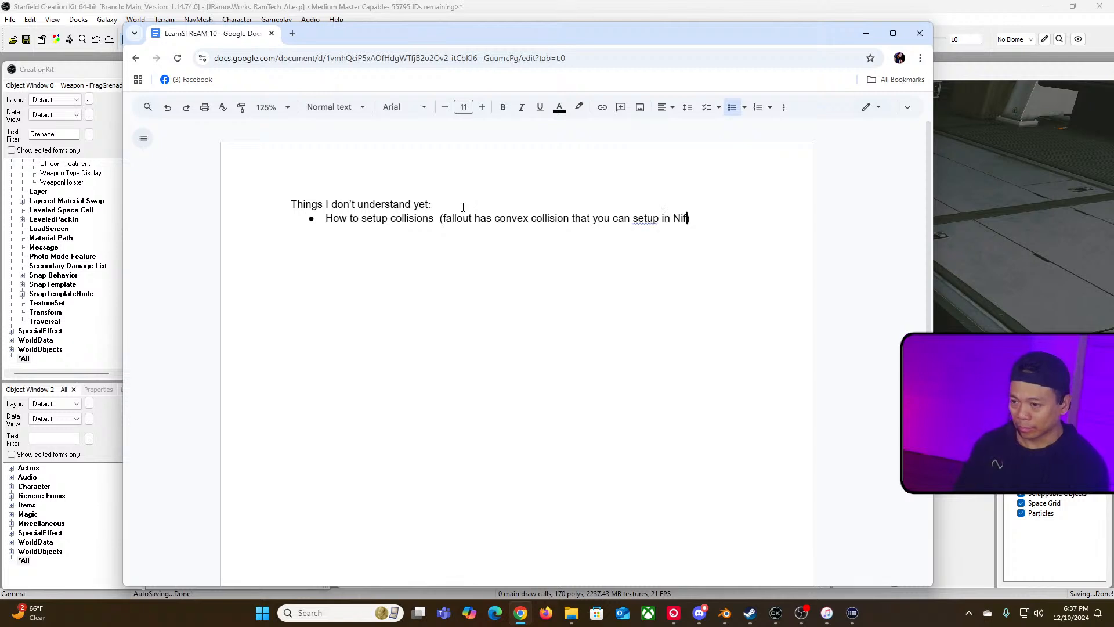
type("scop")
key("BackSpace")
key("BackSpace")
key("BackSpace")
key("BackSpace")
type("s")
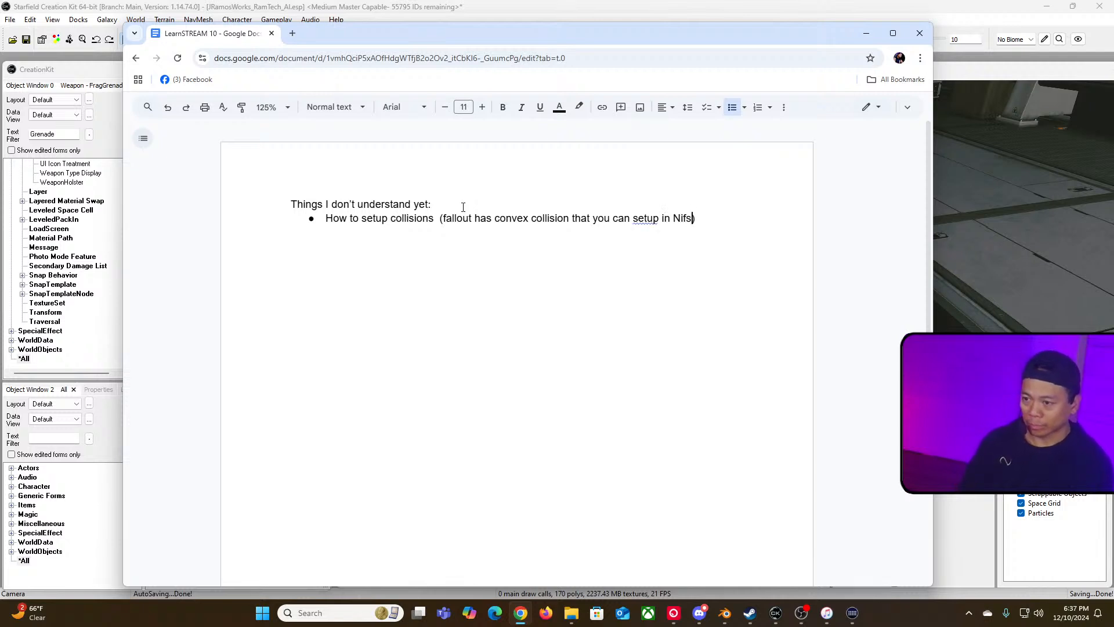
type("cope")
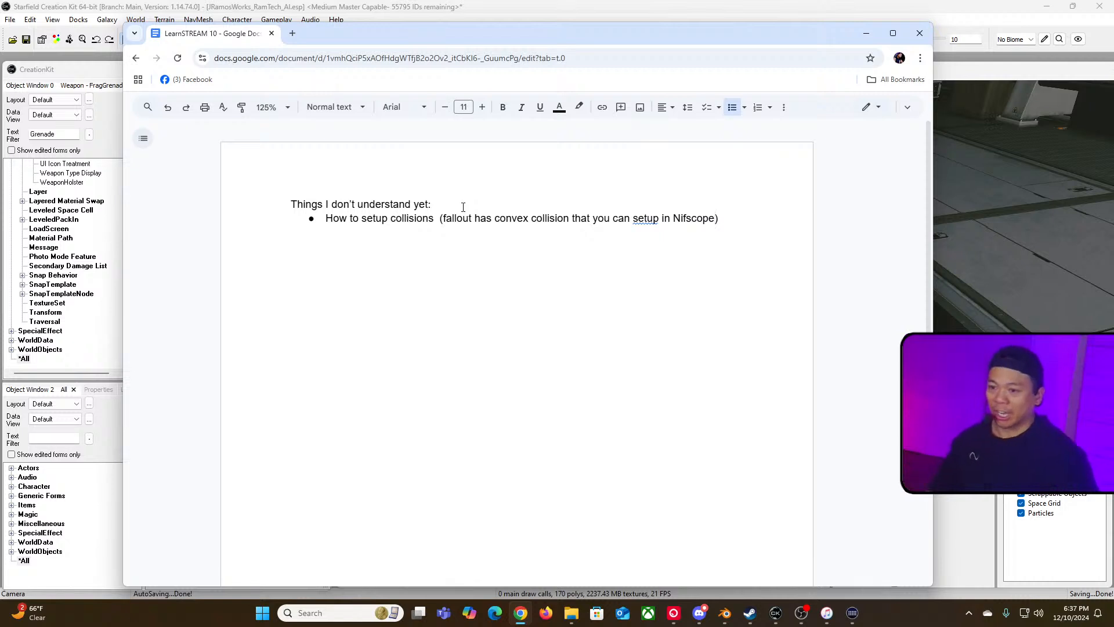
Step: Replace "convex collision" in the bullet with "create convex shape"
double_click(518, 219)
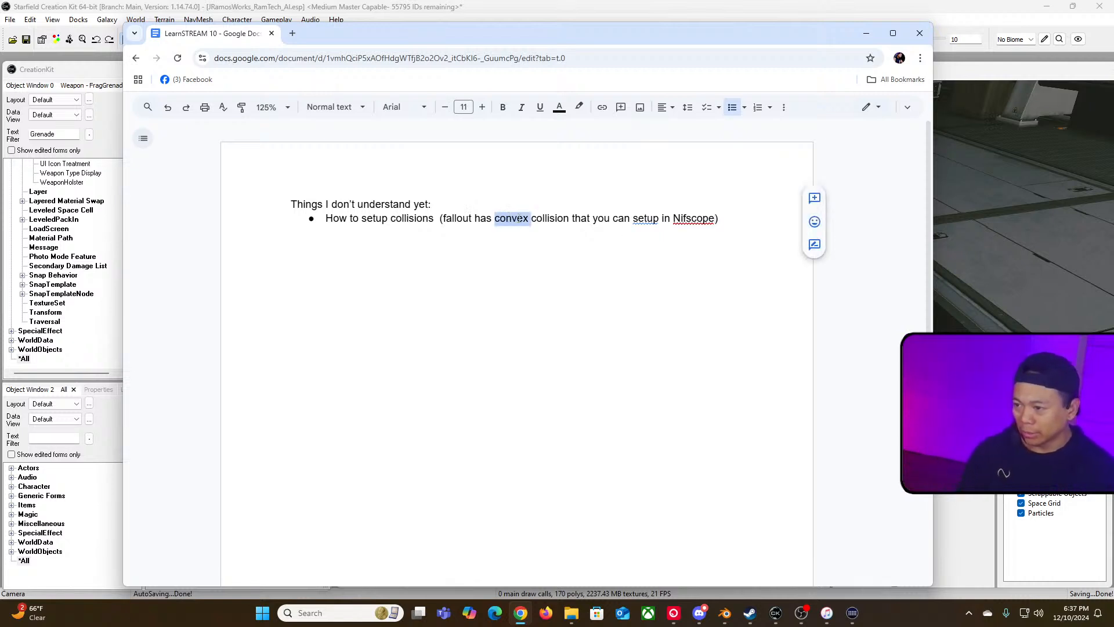
type("create conve")
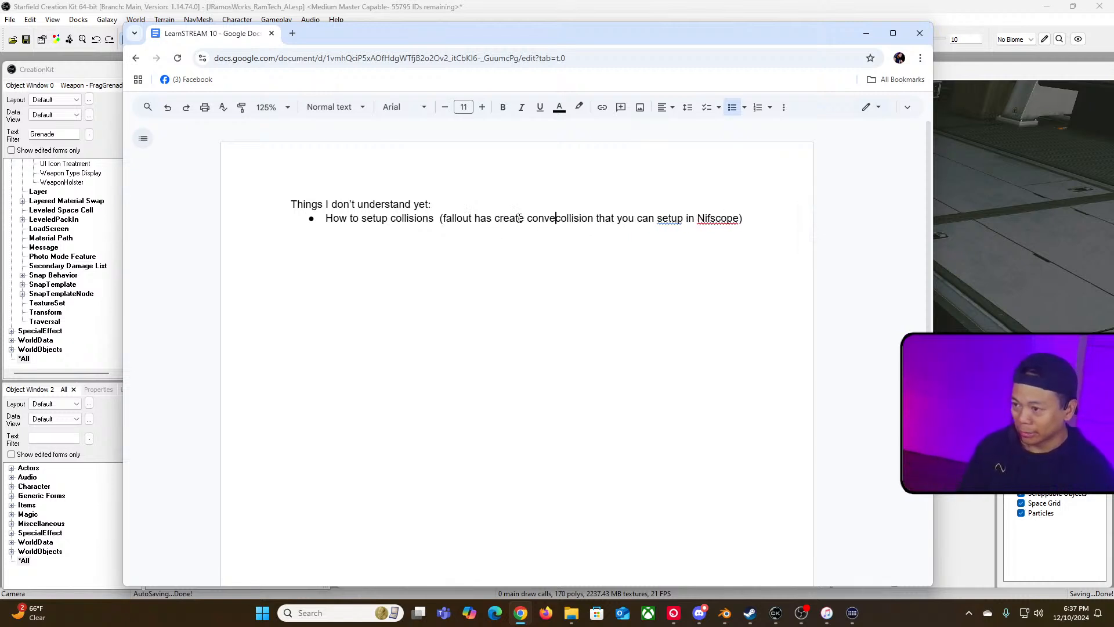
type("x")
key("Right")
key("Right")
key("Right")
key("Right")
key("Right")
key("Right")
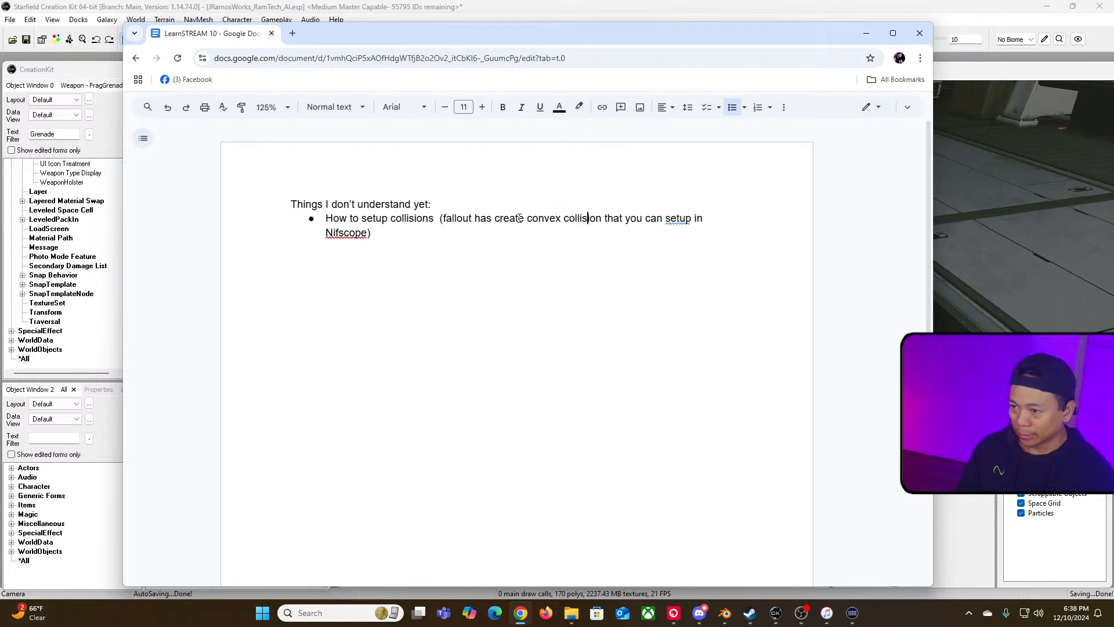
key("BackSpace")
key("BackSpace")
key("BackSpace")
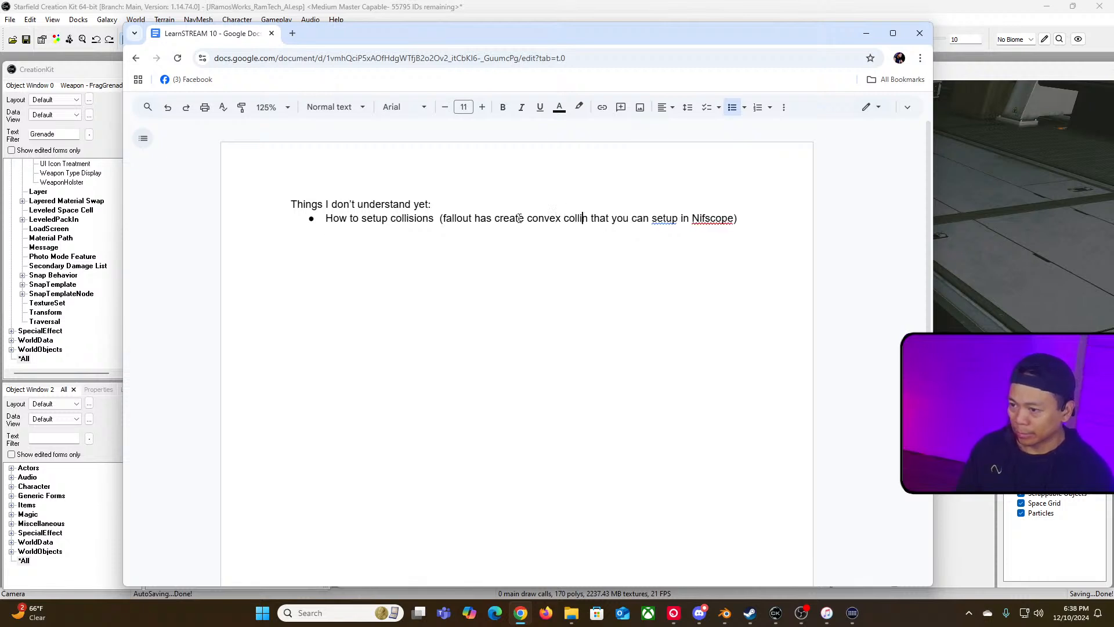
key("BackSpace")
key("BackSpace")
key("BackSpace")
key("BackSpace")
key("BackSpace")
key("BackSpace")
key("BackSpace")
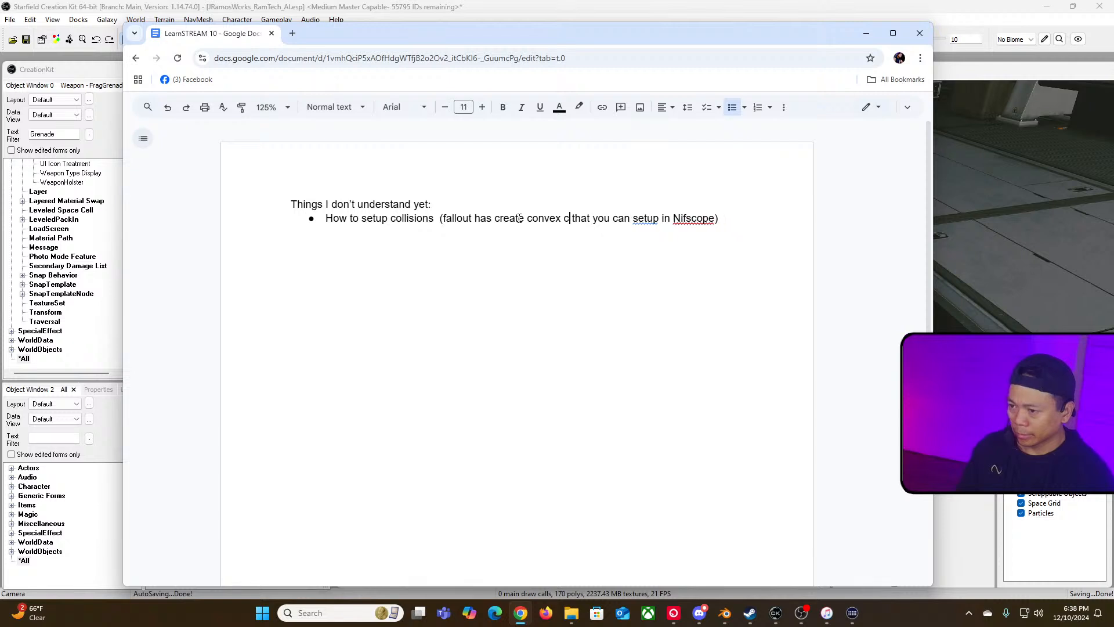
type("shape")
Step: Insert "collisions" after "setup" and add a question mark at the end of the bullet
left_click(685, 218)
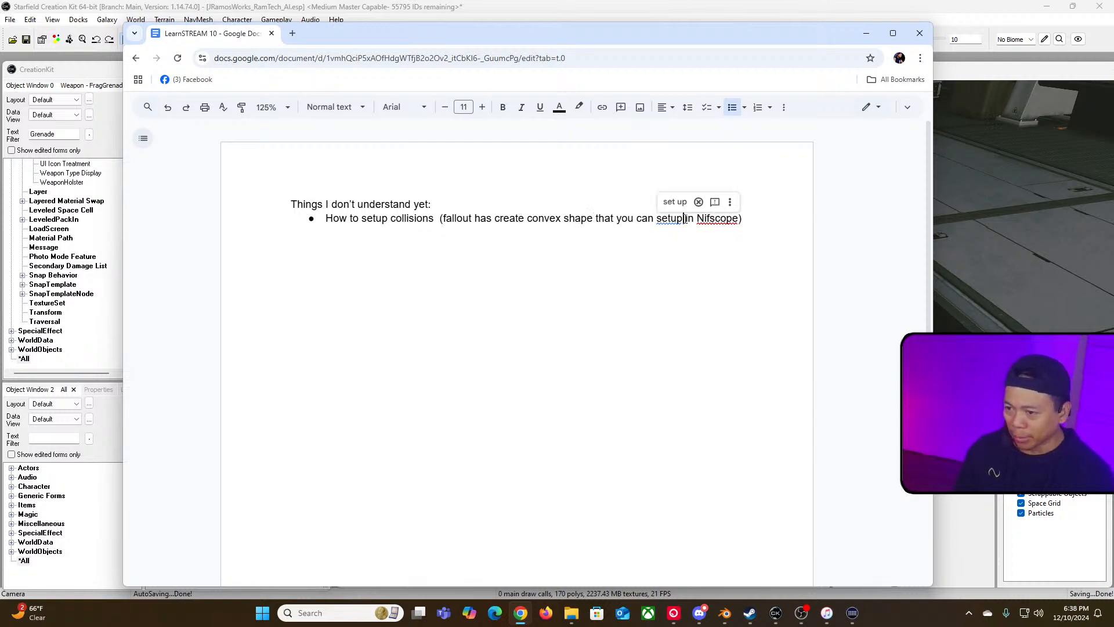
type("collisions")
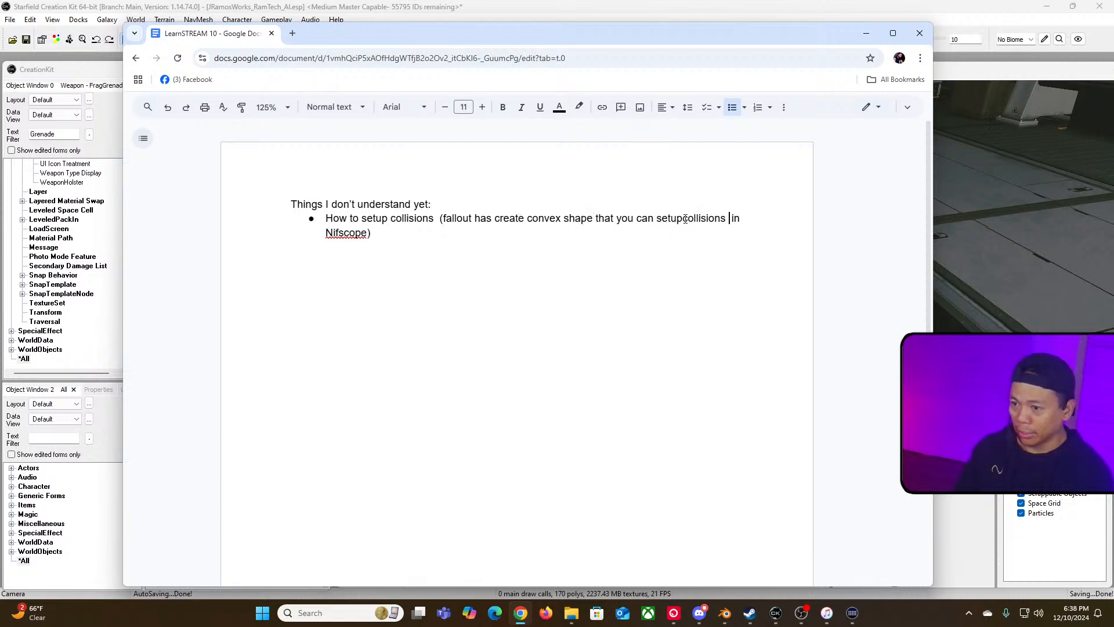
left_click(420, 230)
type("?")
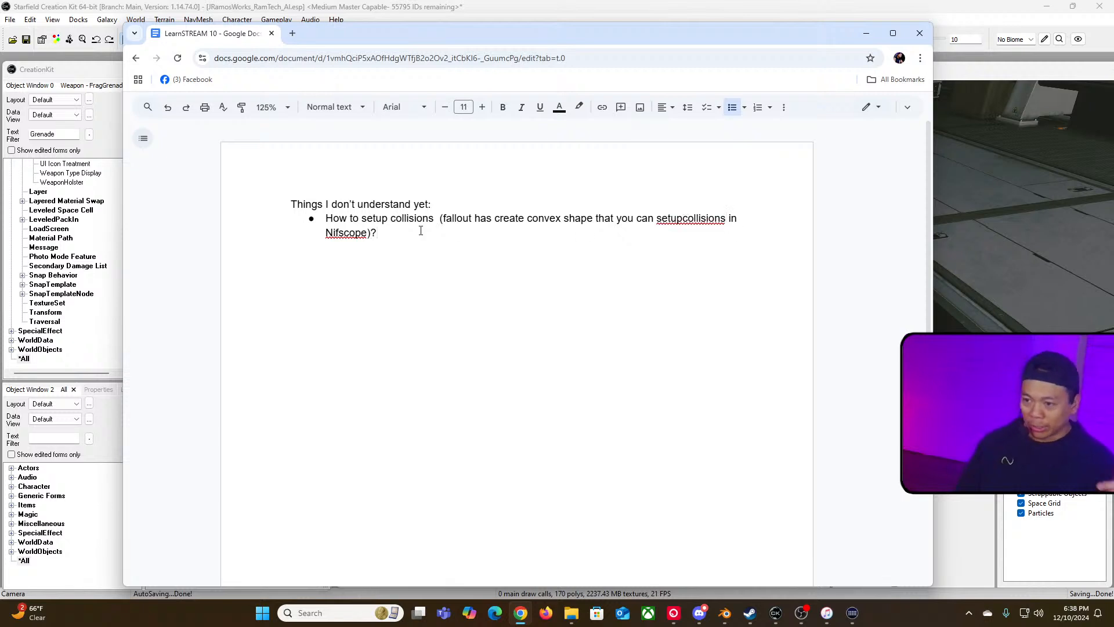
left_click(685, 220)
left_click(541, 231)
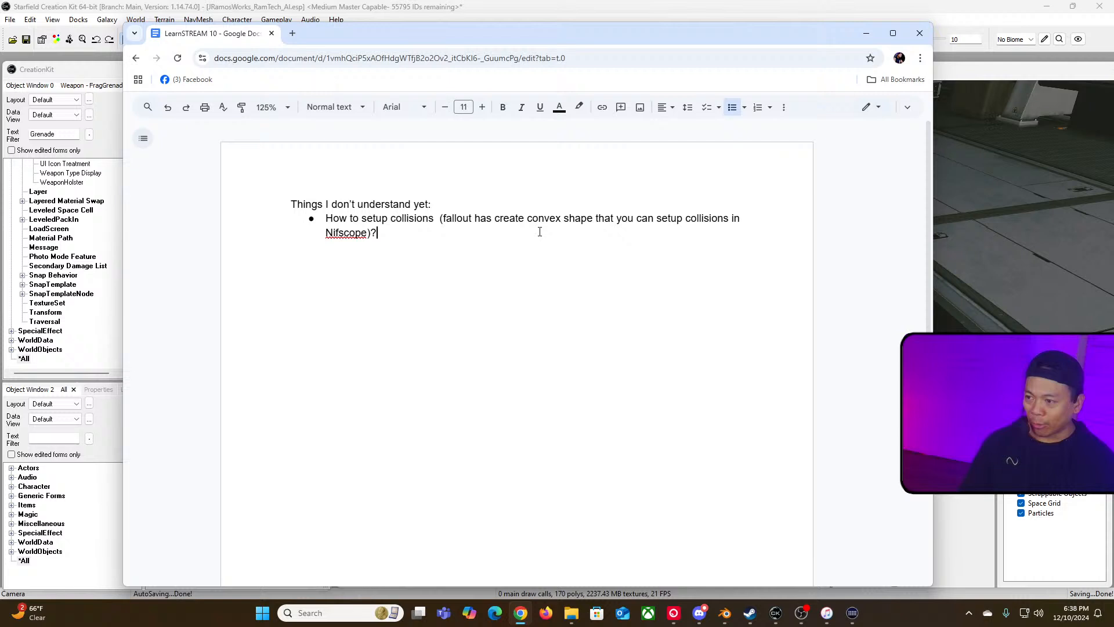
Step: Remove the extra space before the parenthesis and correct "setup" to "set up" in the bullet's opening
left_click(441, 217)
key("Delete")
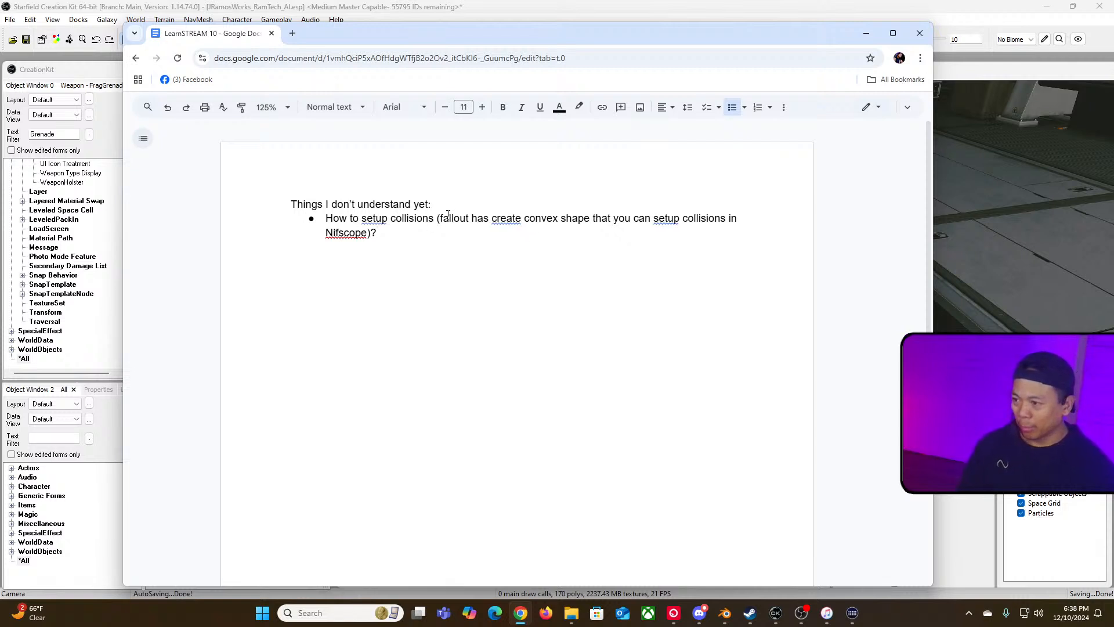
left_click(385, 224)
left_click(405, 199)
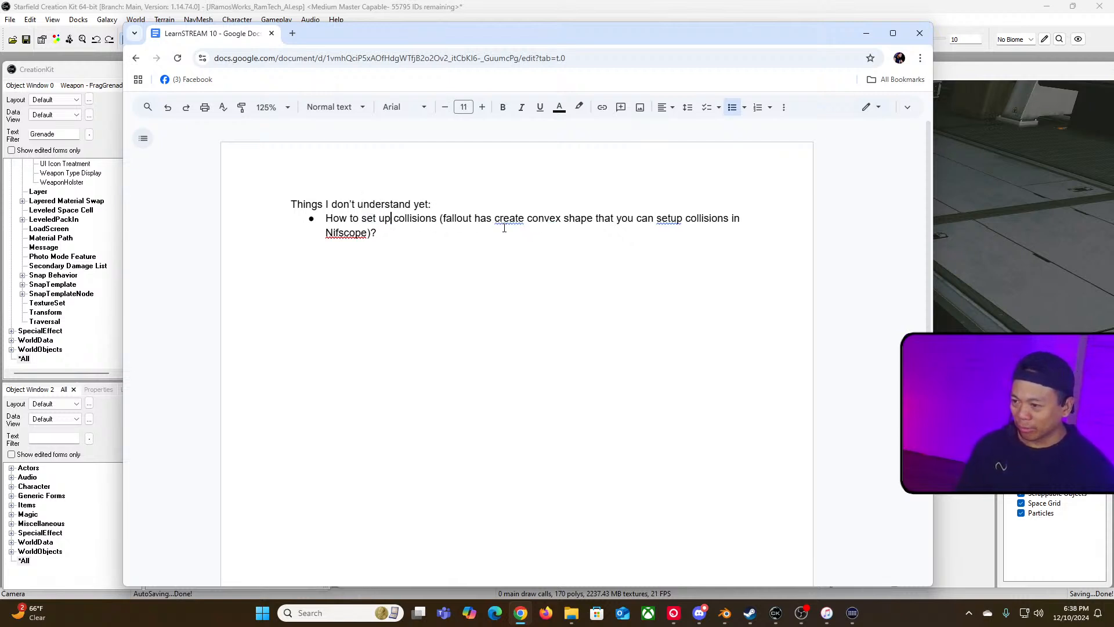
left_click(510, 222)
left_click(481, 235)
Step: Insert "the" before "create convex shape" and wrap that phrase in quotation marks
left_click(496, 221)
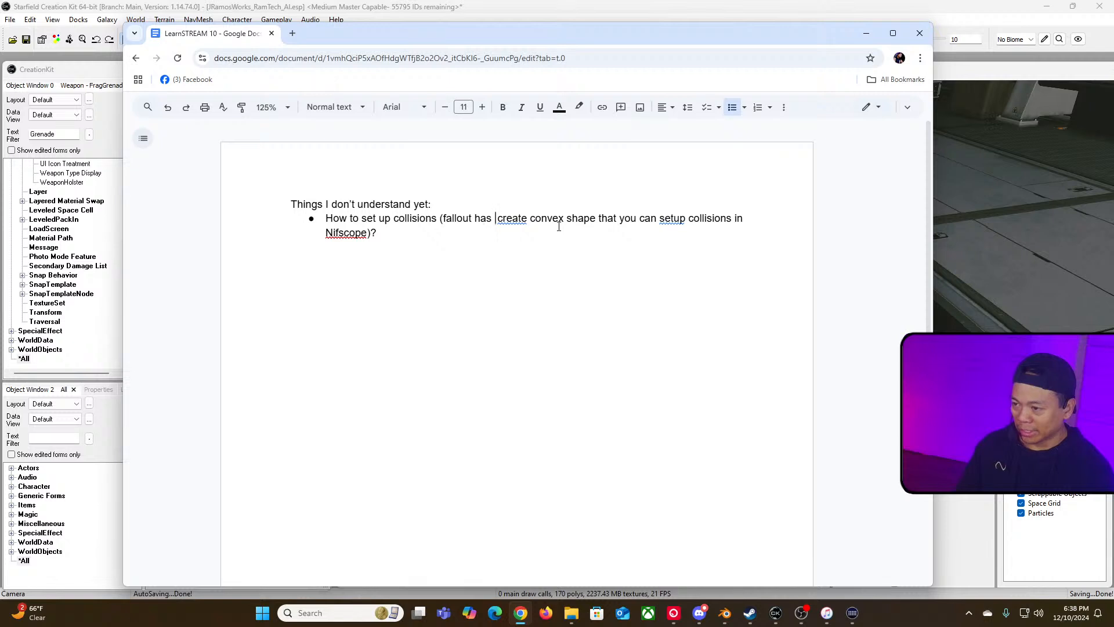
type("the ")
type("\"")
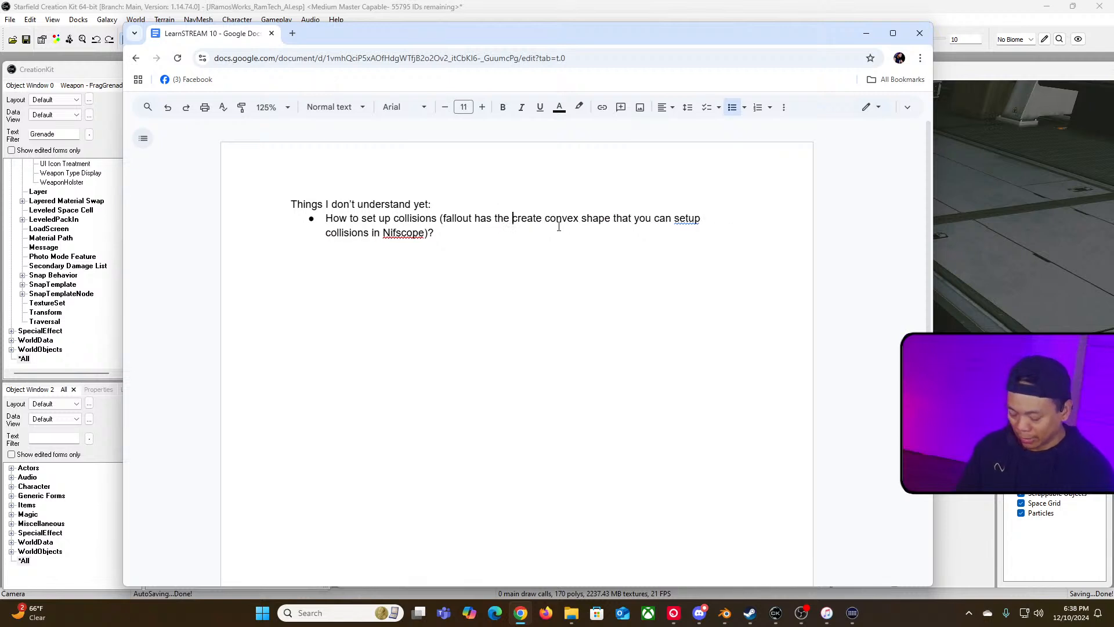
key("Right")
key("Right")
key("Right")
key("Right")
key("Right")
key("Right")
key("Right")
key("Right")
key("Right")
key("Right")
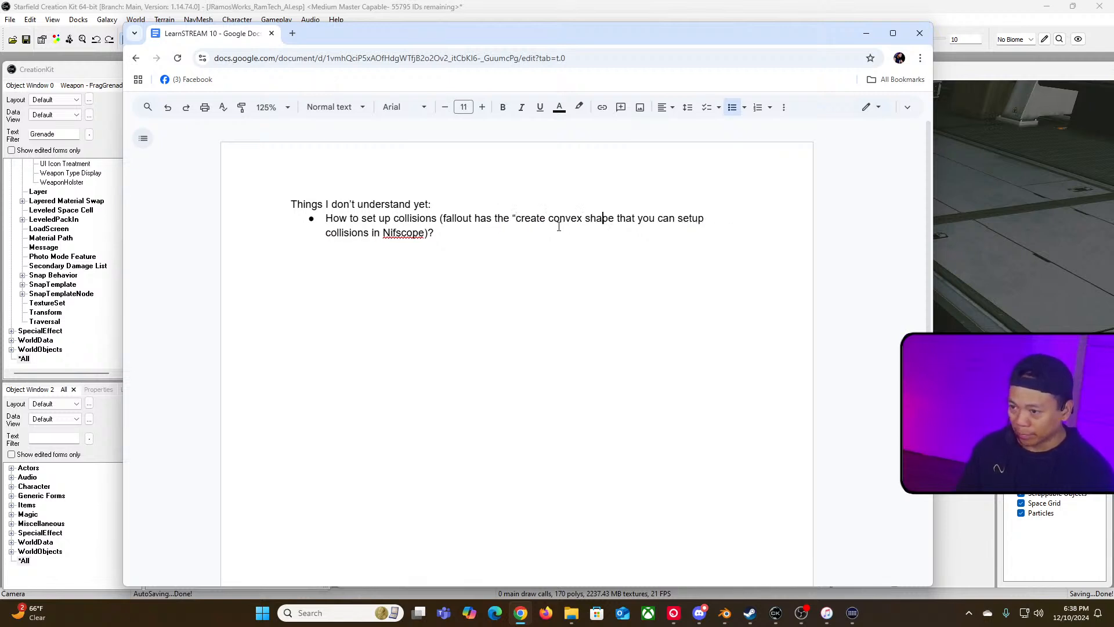
key("Right")
key("Right")
type("\"")
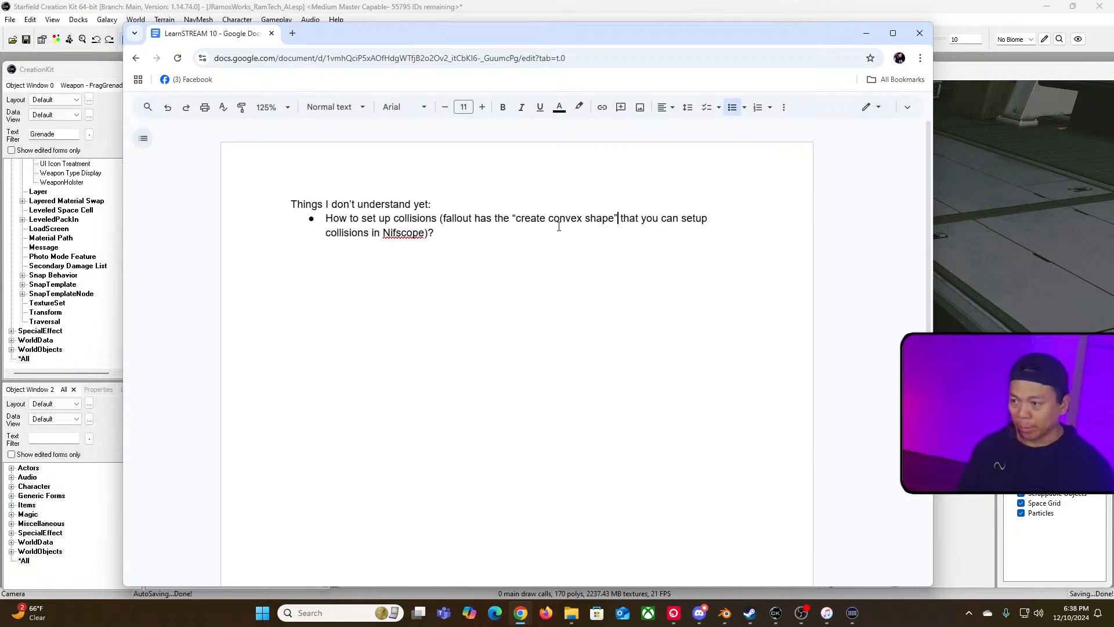
left_click(512, 234)
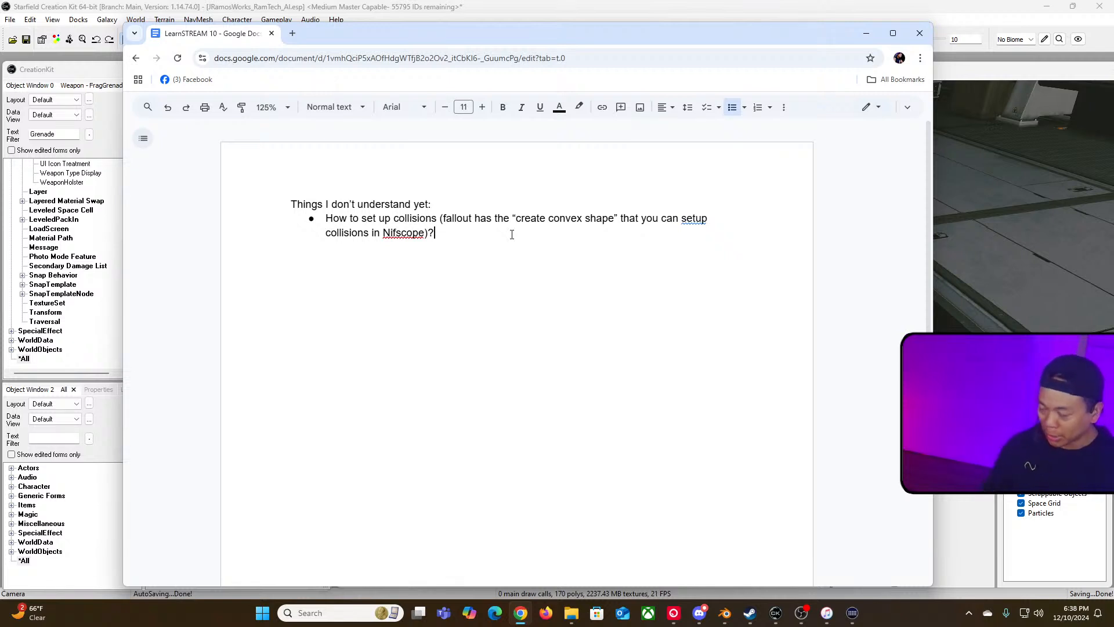
Step: Switch to the fraggrenade folder in File Explorer and open grenadefrag.nif in NifSkope, repositioning its window
key("alt+Tab")
key("alt+Tab")
key("alt+Tab")
key("alt+Tab")
key("alt+Tab")
key("alt+Tab")
key("alt+Tab")
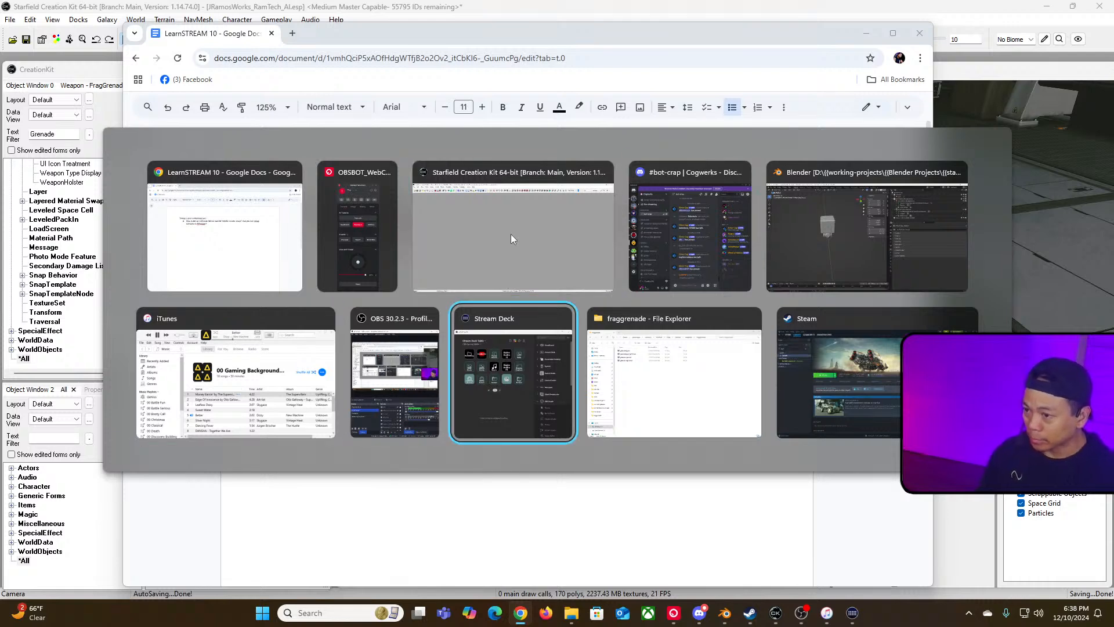
key("alt+shift+Tab")
key("alt+shift+Tab")
key("alt+Tab")
key("alt+Tab")
key("alt+Tab")
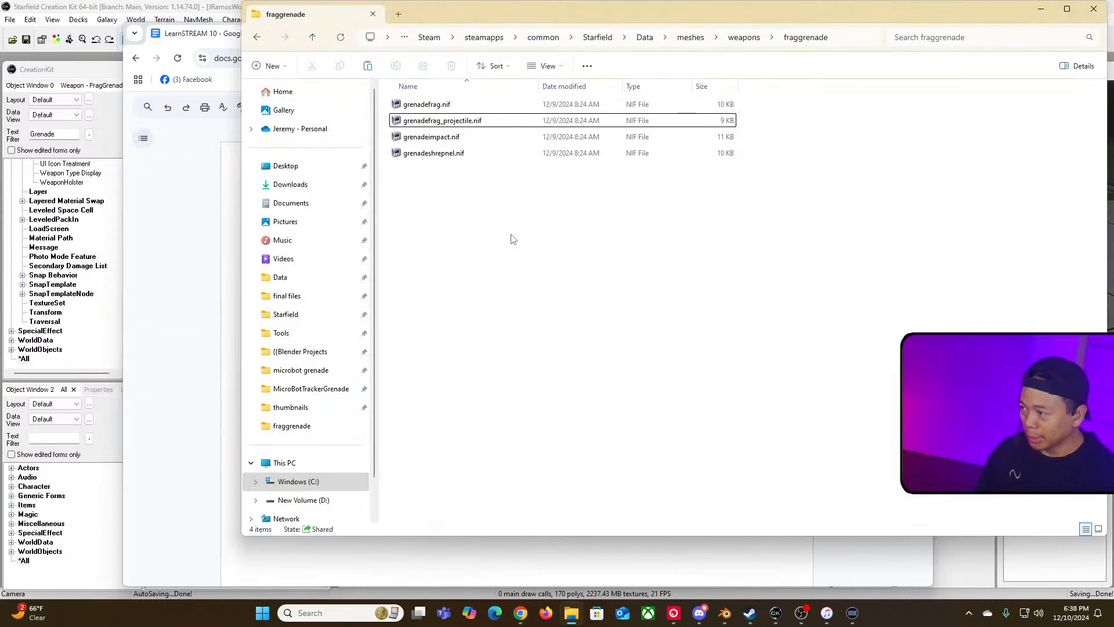
left_click(429, 122)
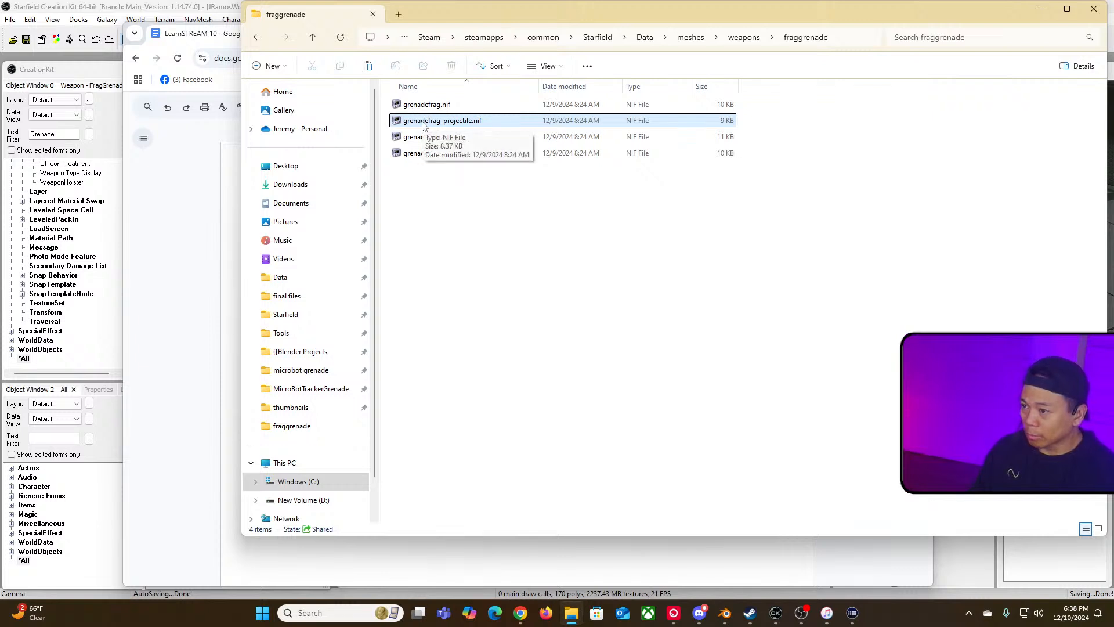
left_click(428, 108)
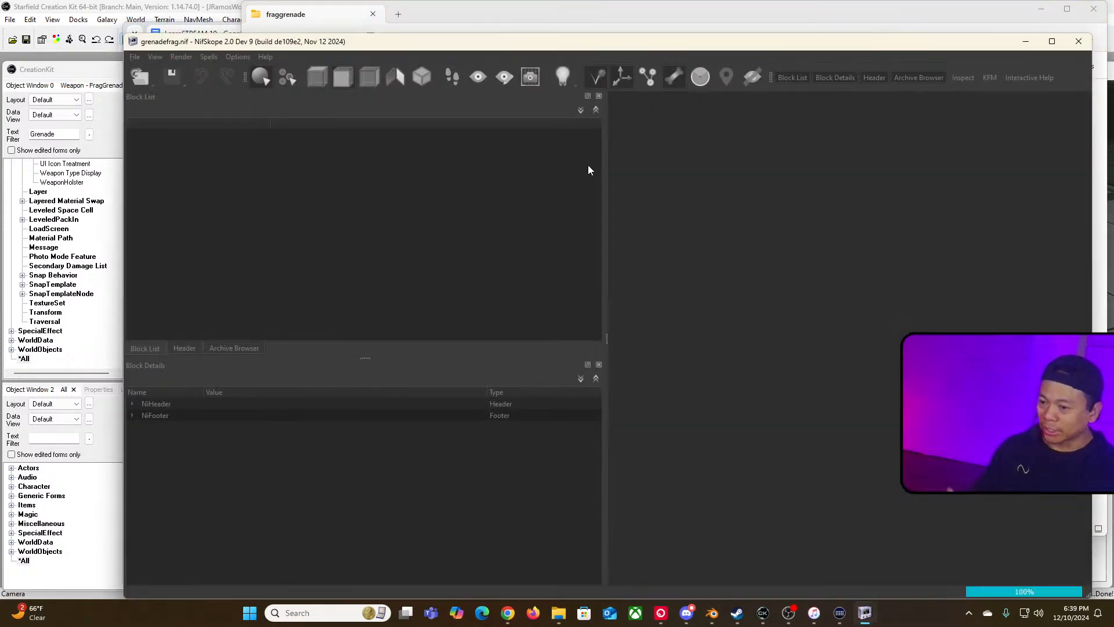
left_click_drag(573, 41, 527, 24)
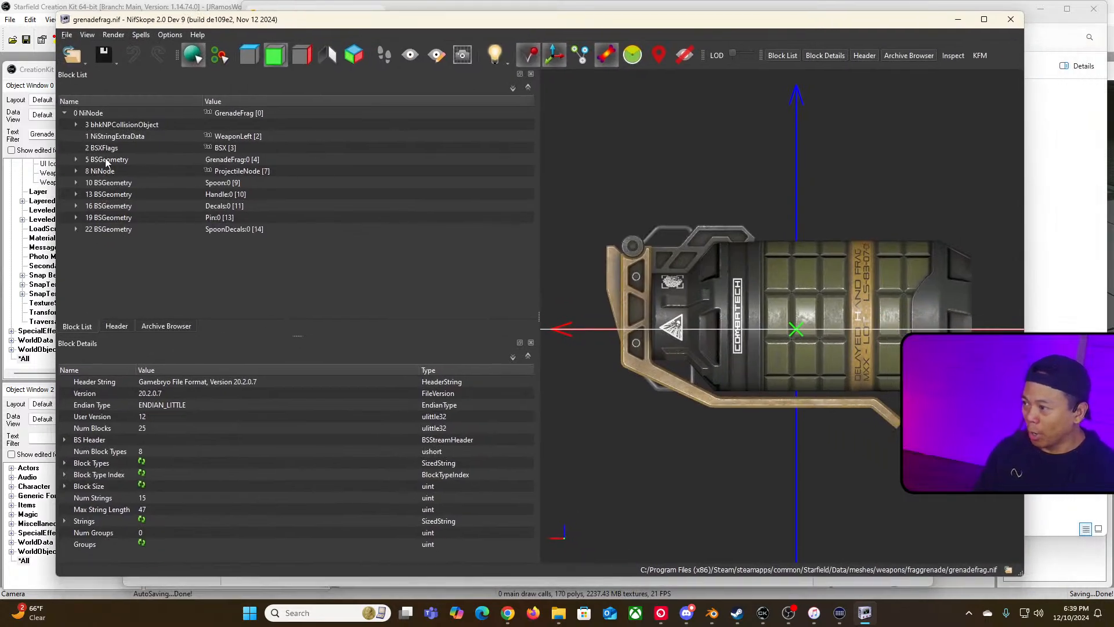
Step: Expand the collision object block and inspect the bhkPhysicsSystem block and its binary data
left_click(114, 138)
left_click(109, 126)
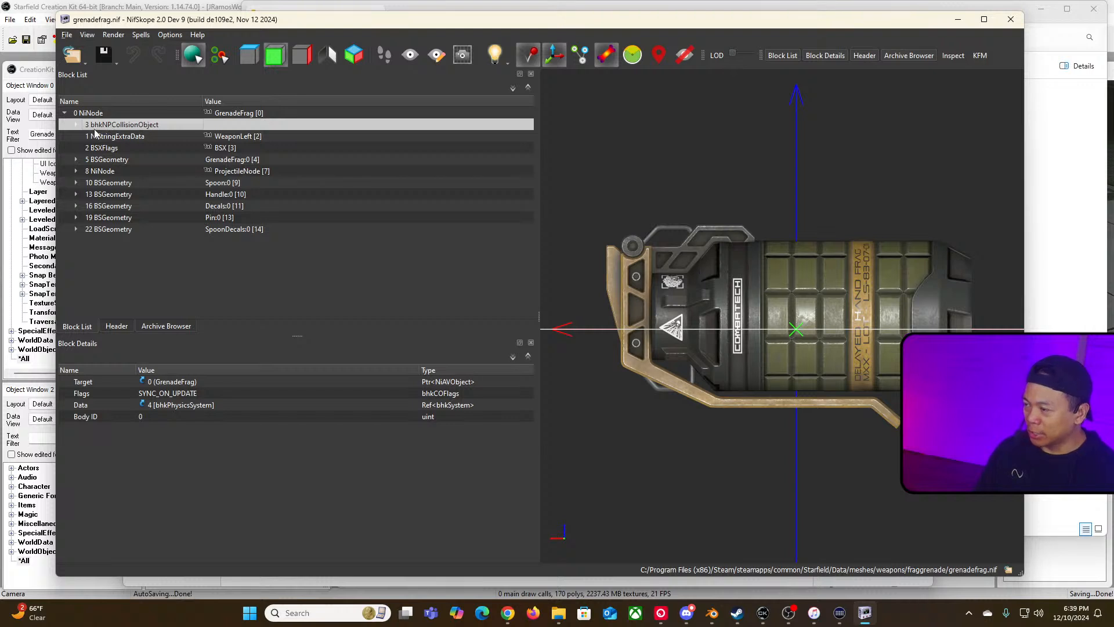
left_click(76, 125)
left_click(123, 137)
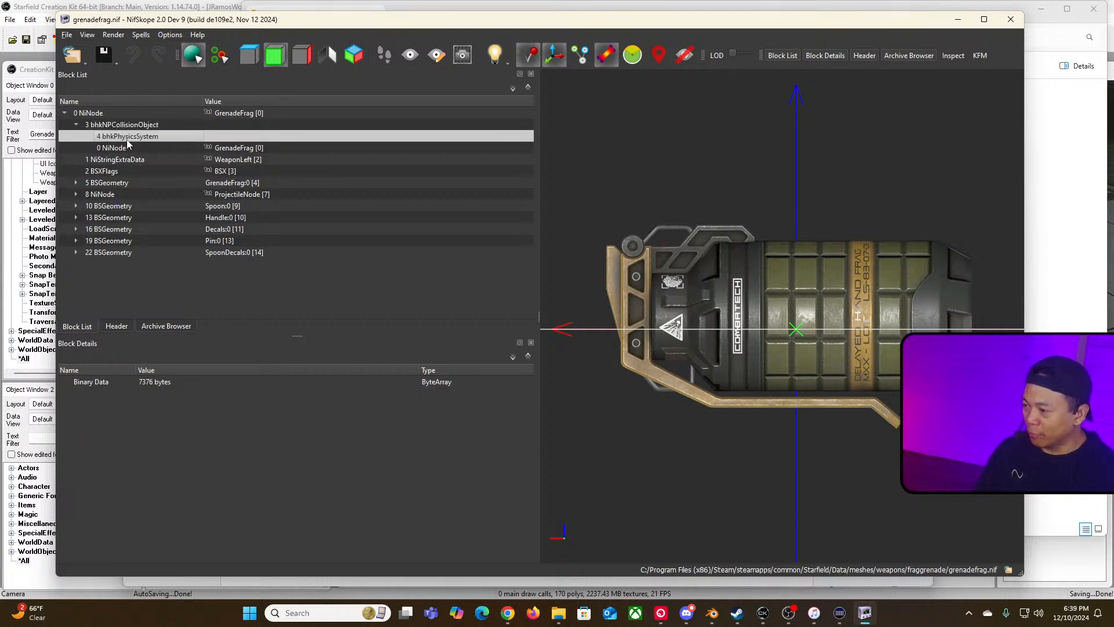
left_click(289, 385)
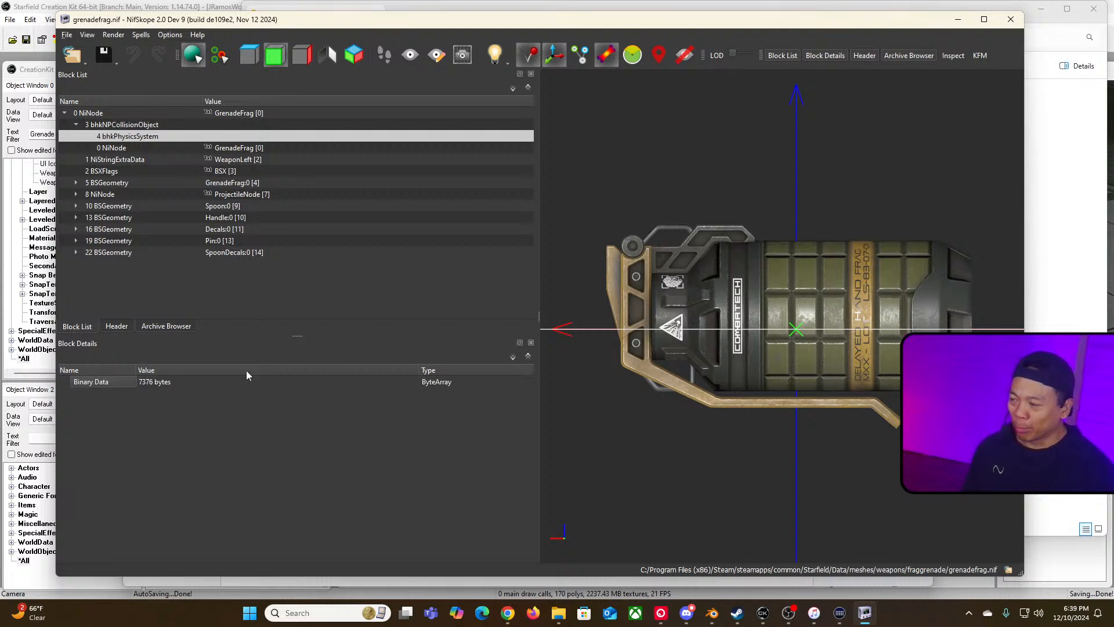
Step: Orbit the grenade model and compare the GrenadeFrag geometry, root node and physics system blocks
scroll(764, 284, "down", 5)
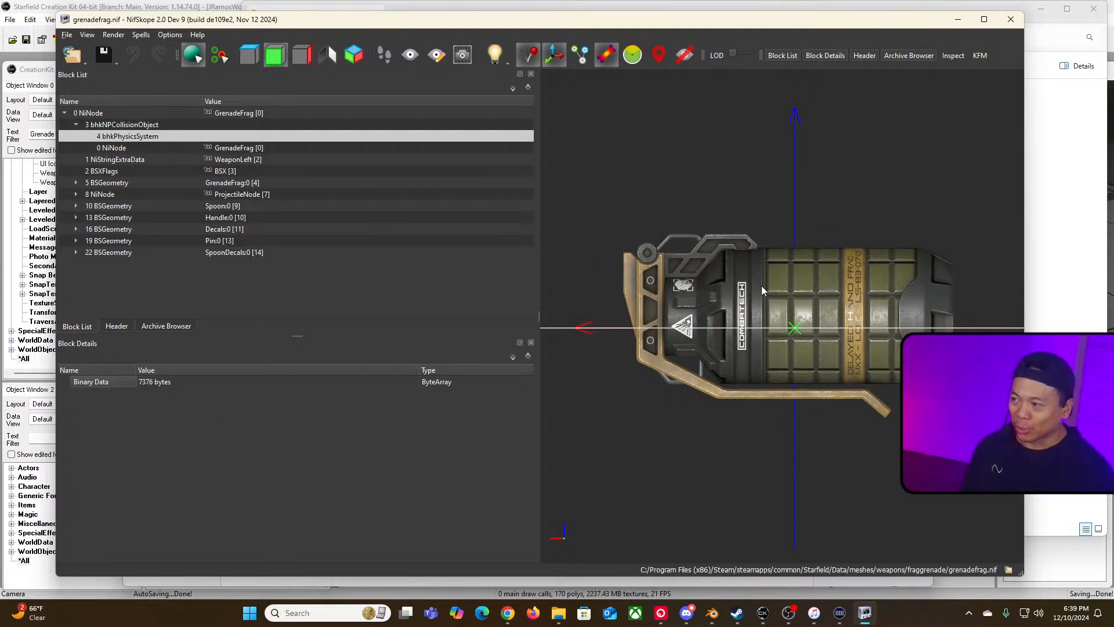
left_click_drag(828, 232, 806, 239)
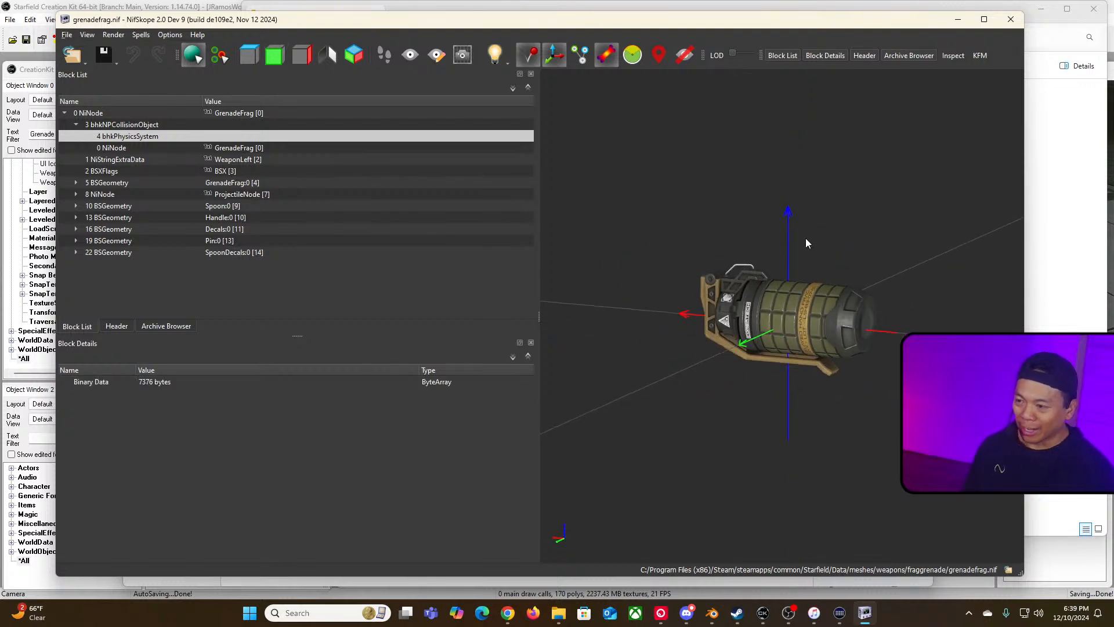
left_click_drag(674, 308, 697, 327)
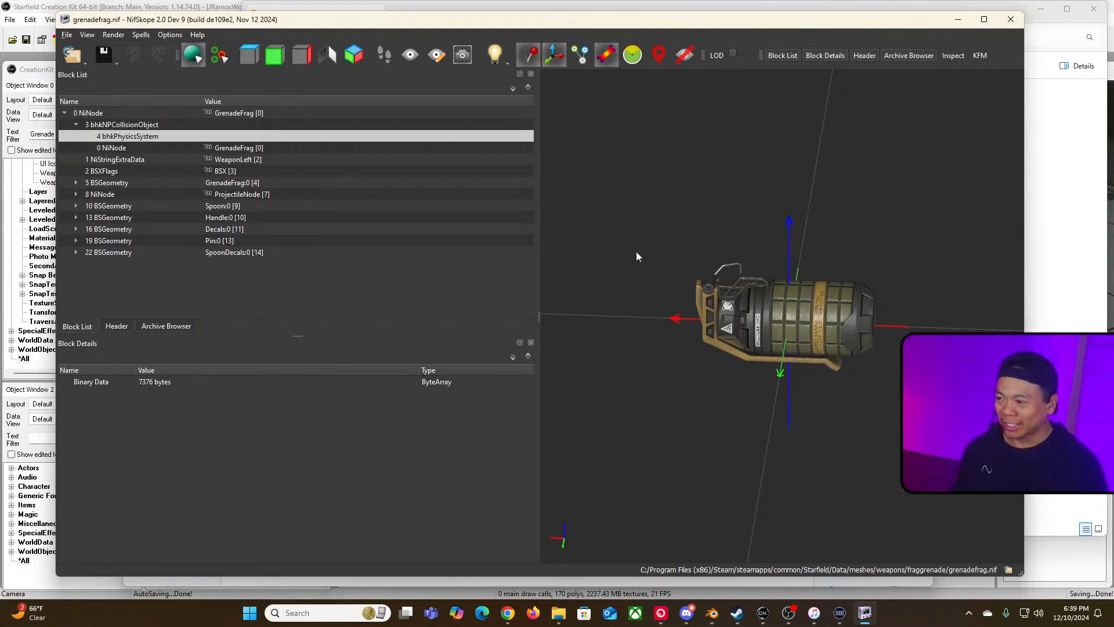
left_click(196, 384)
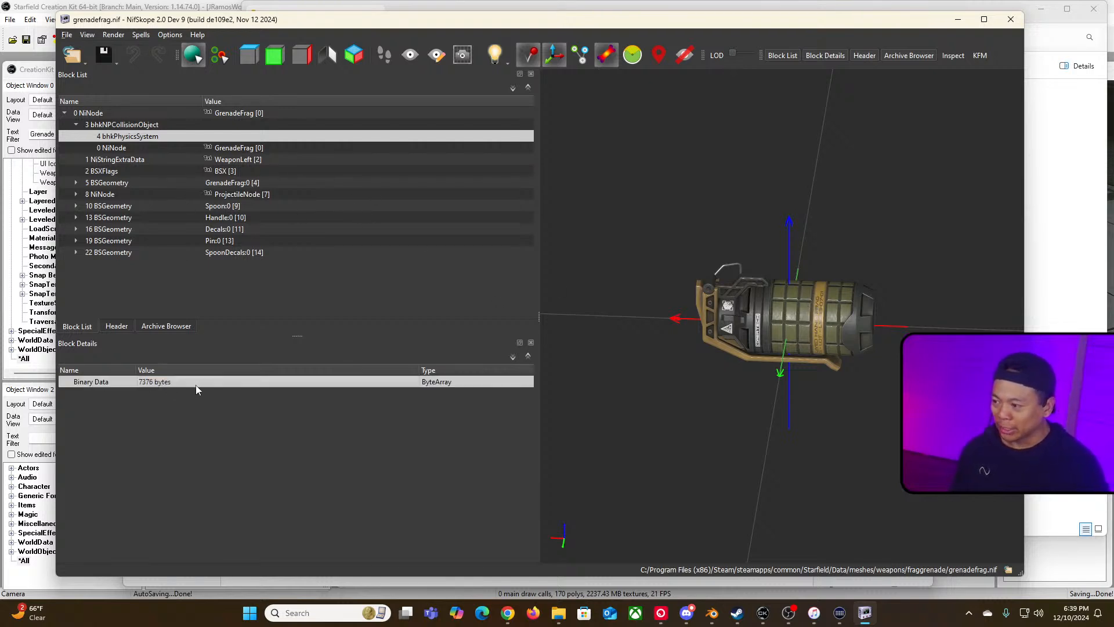
left_click(263, 185)
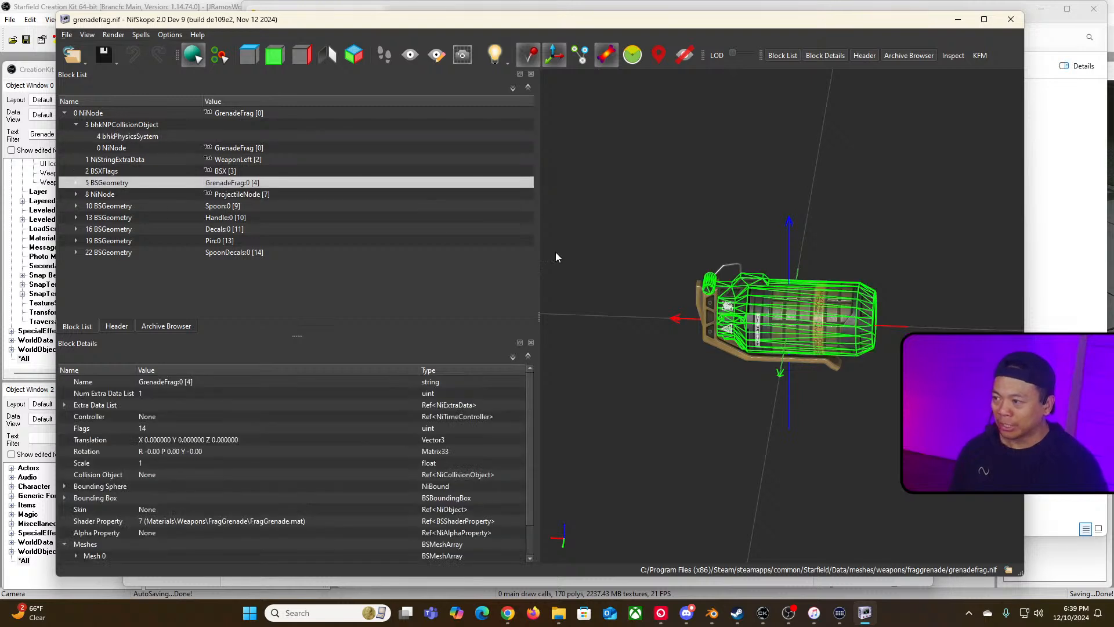
left_click(127, 114)
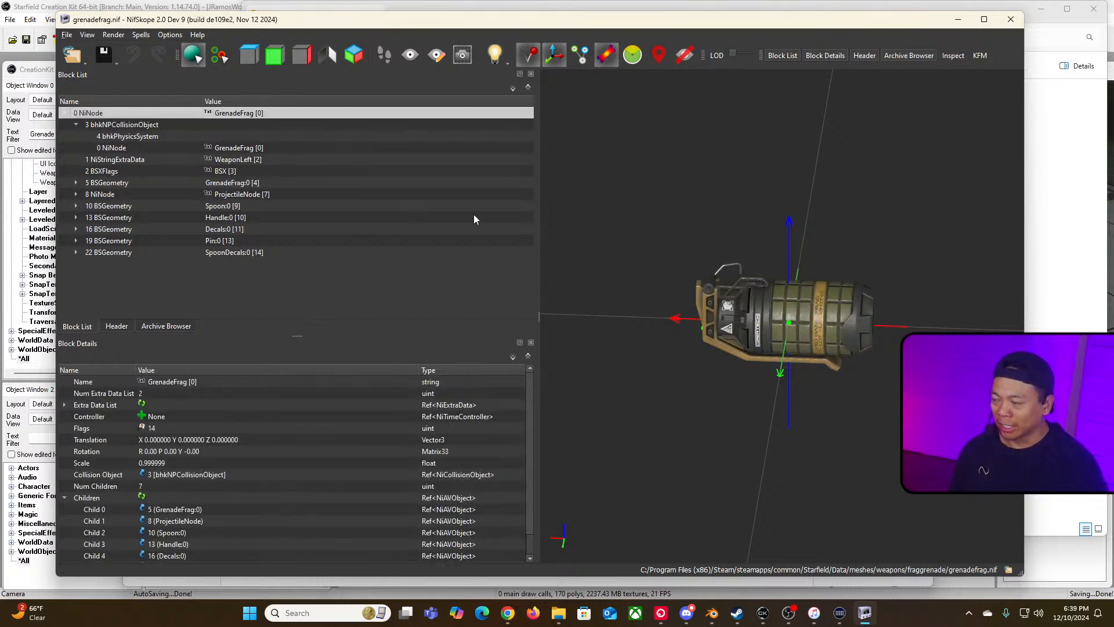
left_click(162, 137)
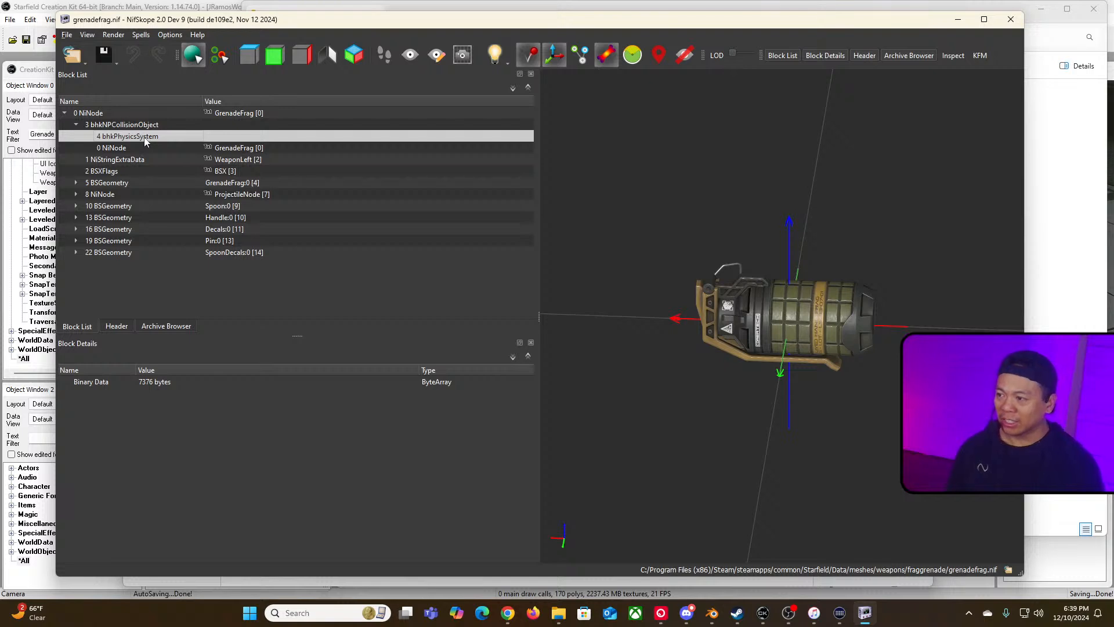
left_click(752, 308)
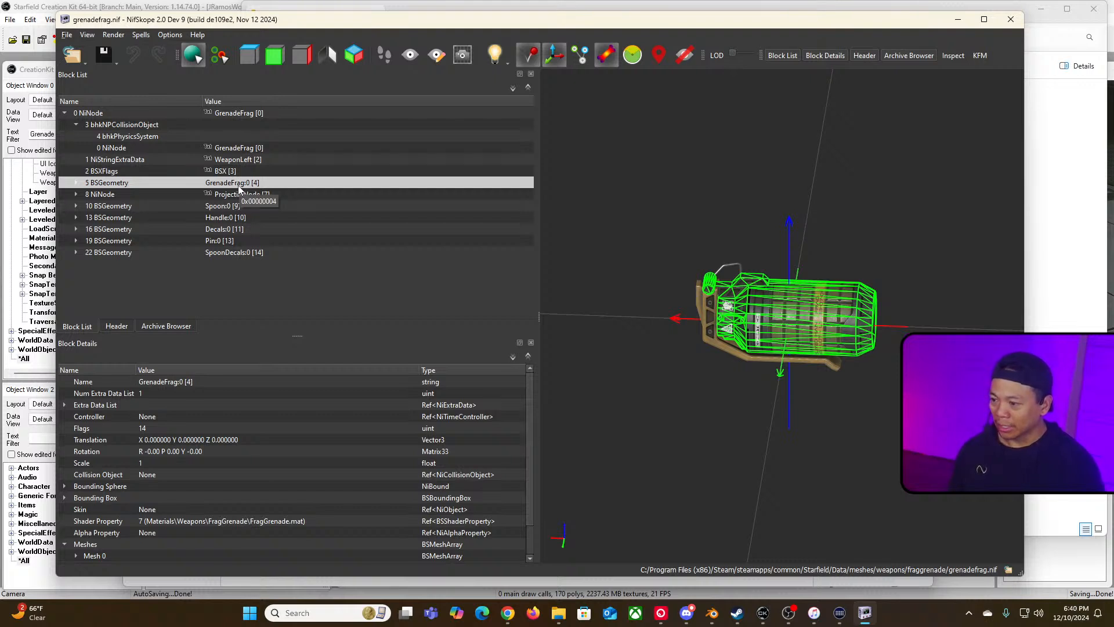
left_click(143, 140)
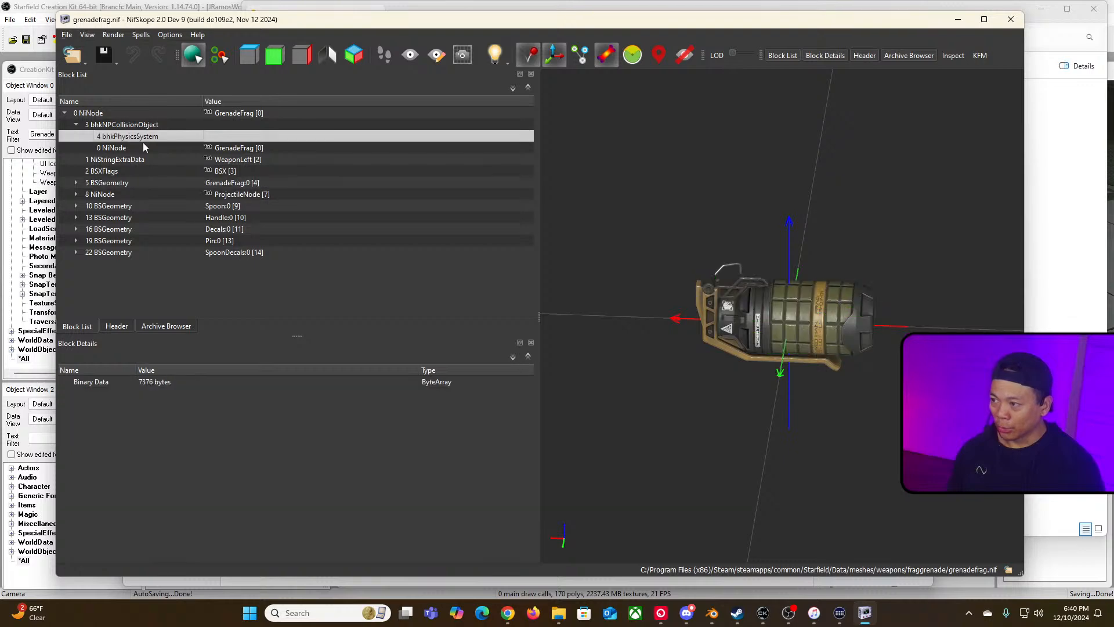
left_click(224, 184)
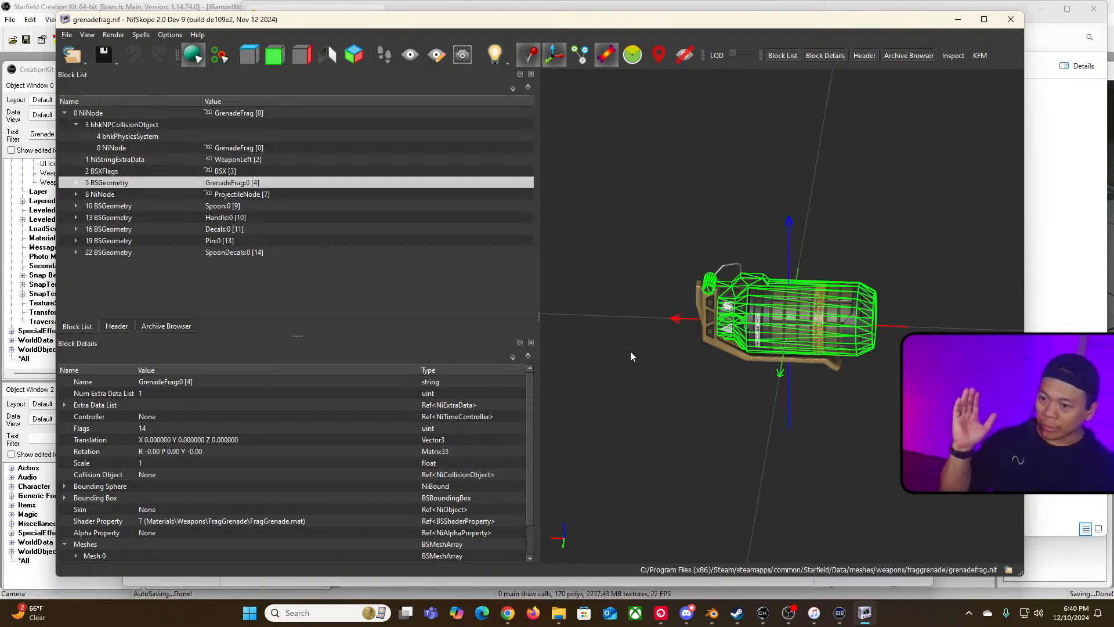
left_click(126, 137)
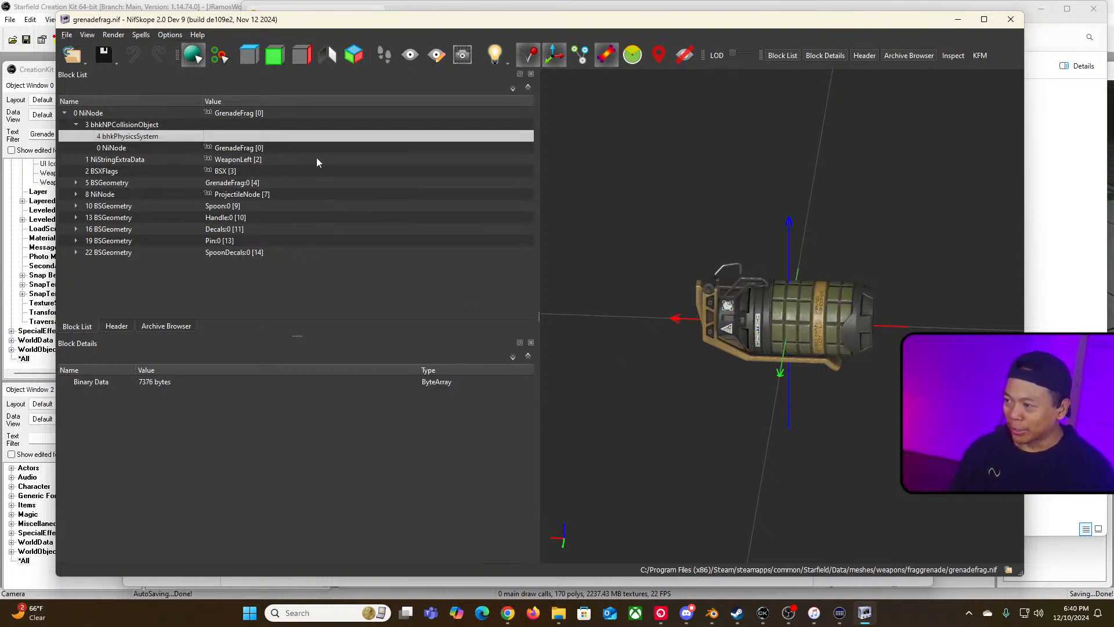
left_click_drag(552, 321, 736, 284)
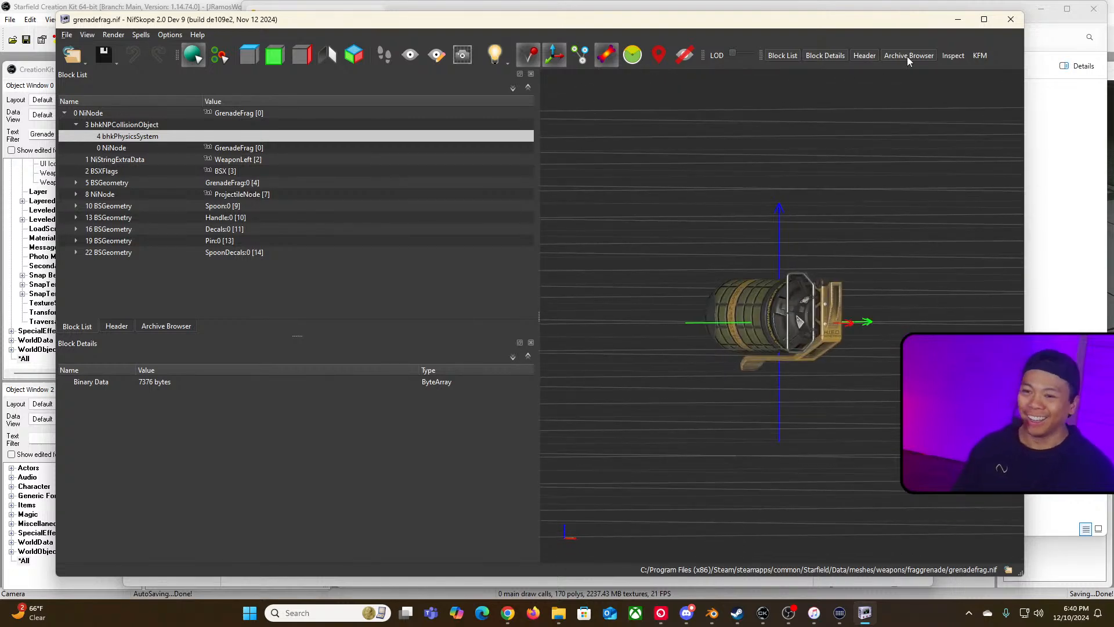
Step: Return to the notes document and make the heading "Things I don't understand yet:" bold
left_click(958, 19)
left_click(197, 179)
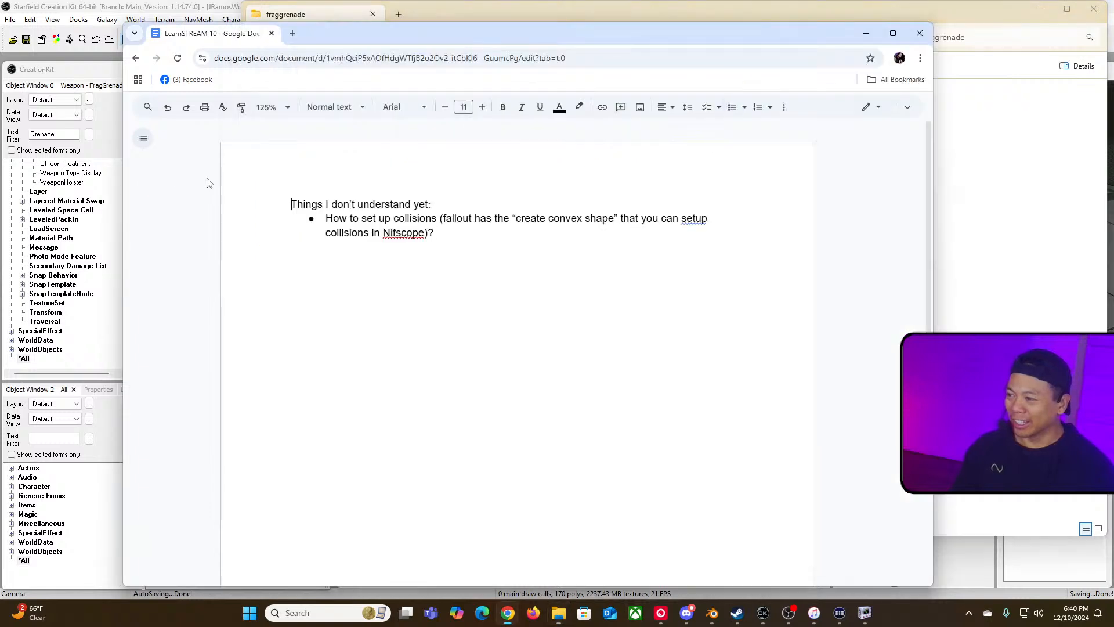
left_click_drag(455, 205, 281, 203)
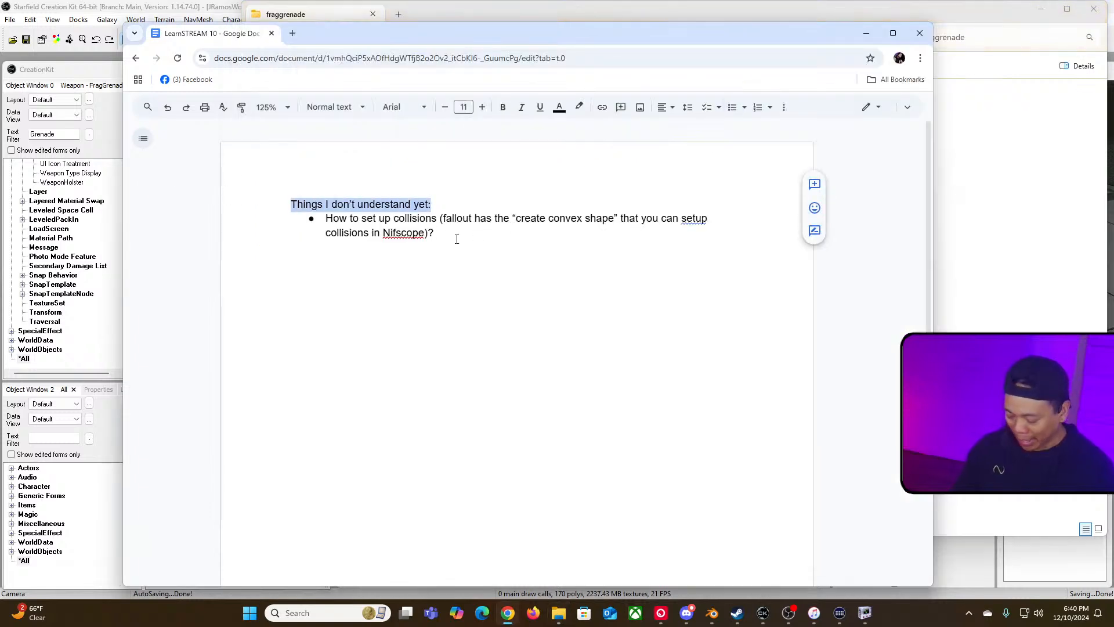
key("ctrl+b")
left_click(480, 239)
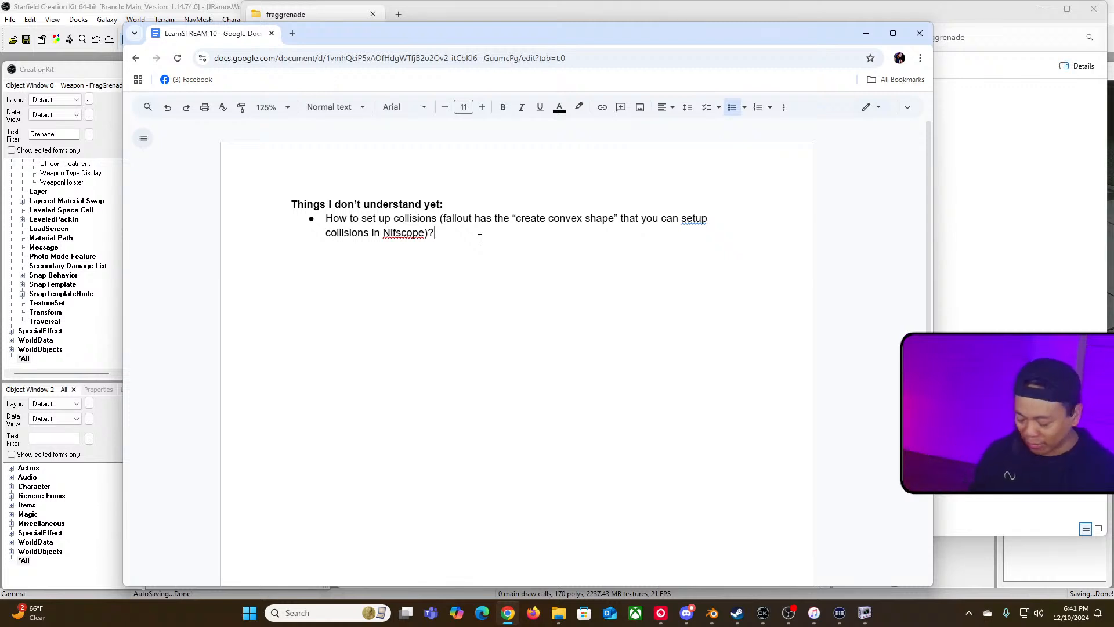
key("alt+Tab")
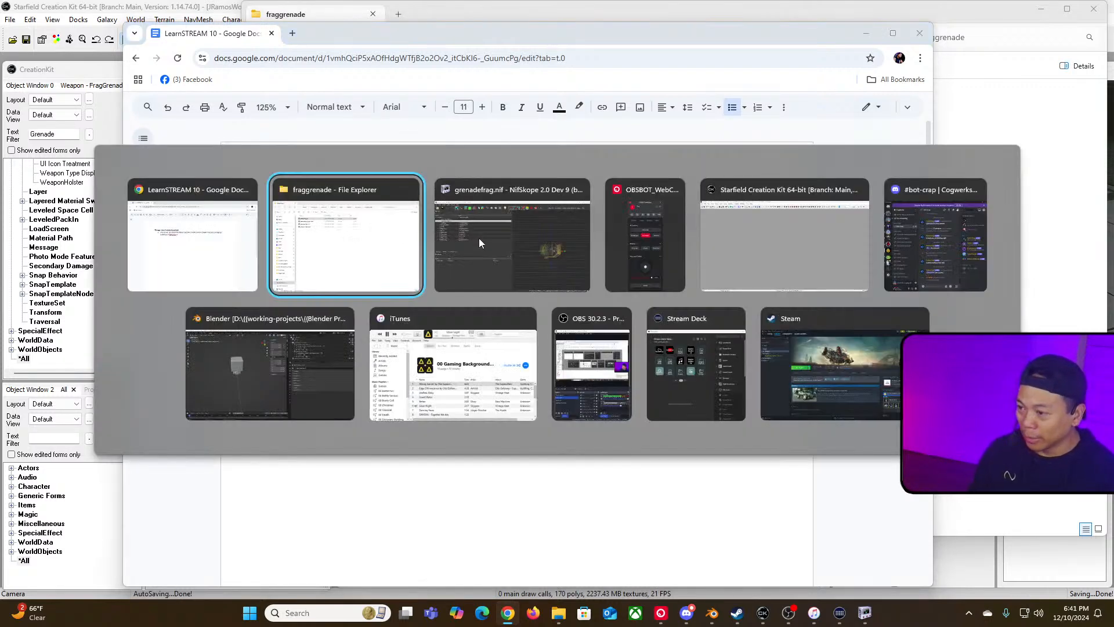
key("alt+Tab")
key("alt+Tab")
key("alt+Tab")
key("alt+shift+Tab")
key("alt+shift+Tab")
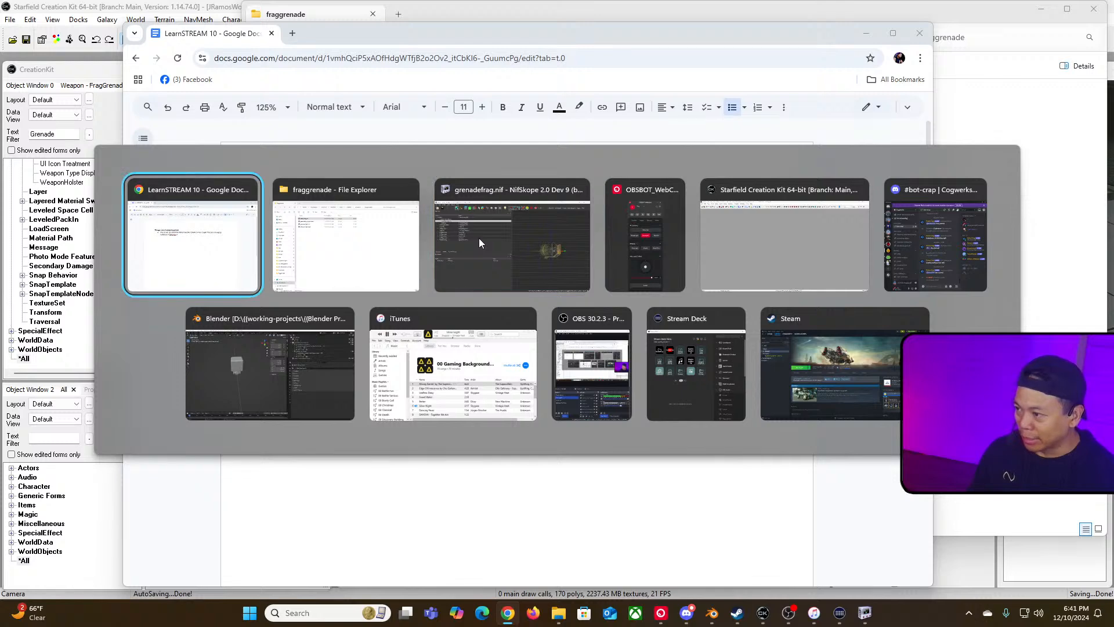
Step: Open a new browser window and search Google for "shattered space grenades"
key("ctrl+n")
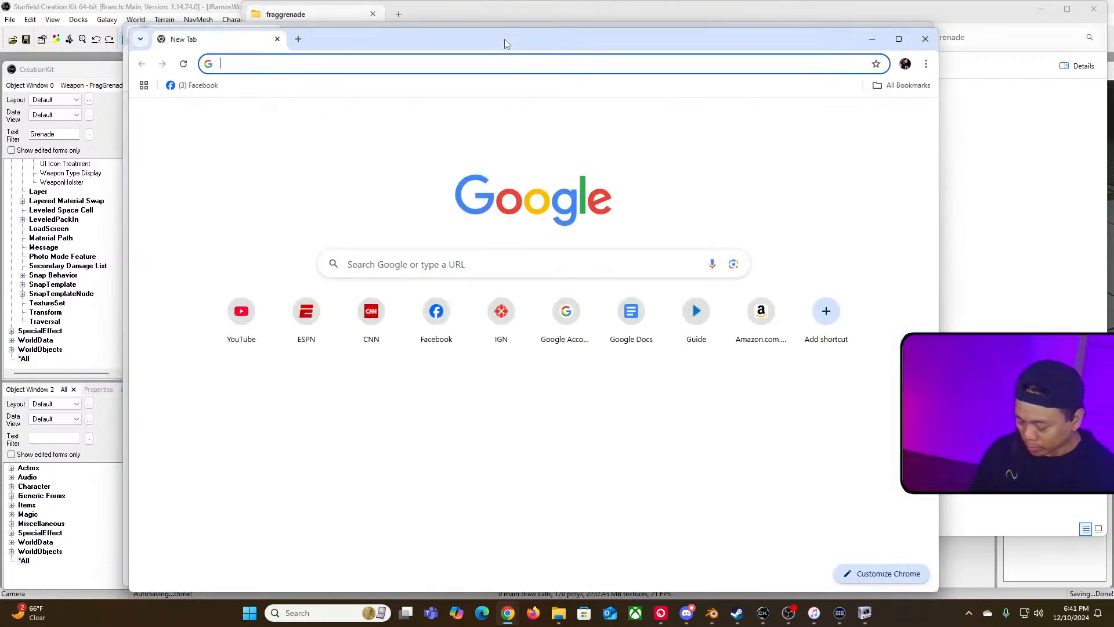
type("shattered space ger")
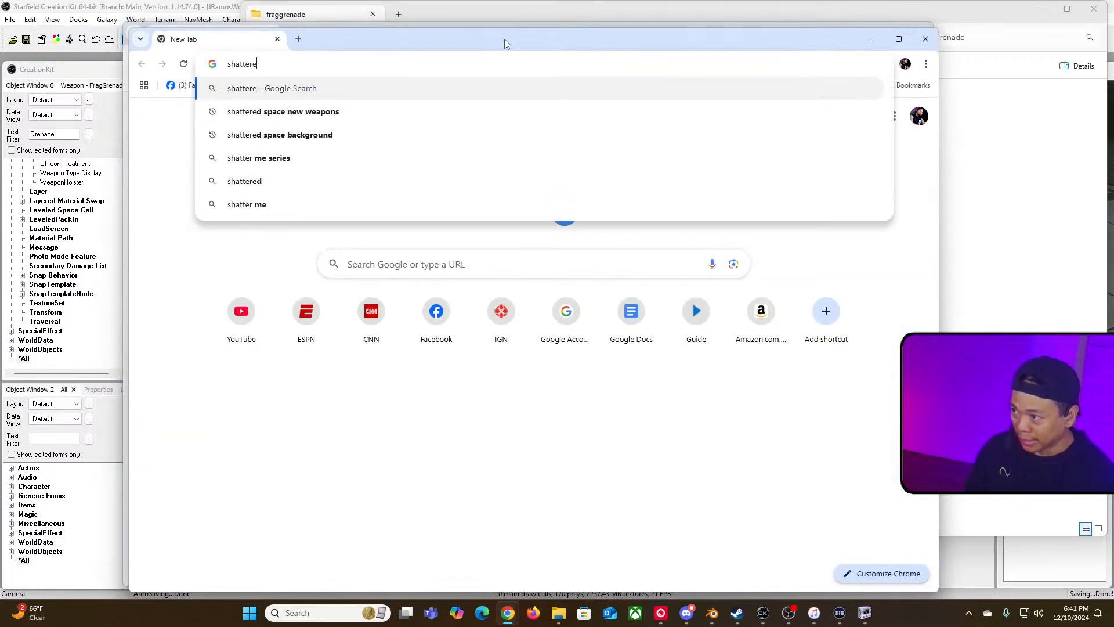
key("BackSpace")
key("BackSpace")
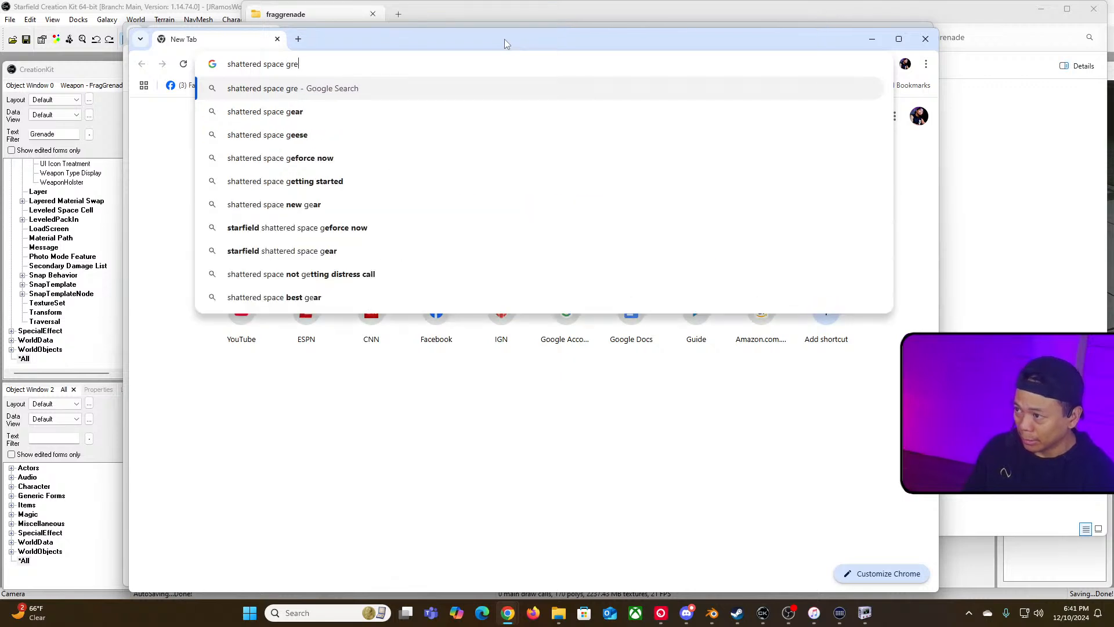
type("renades")
key("Return")
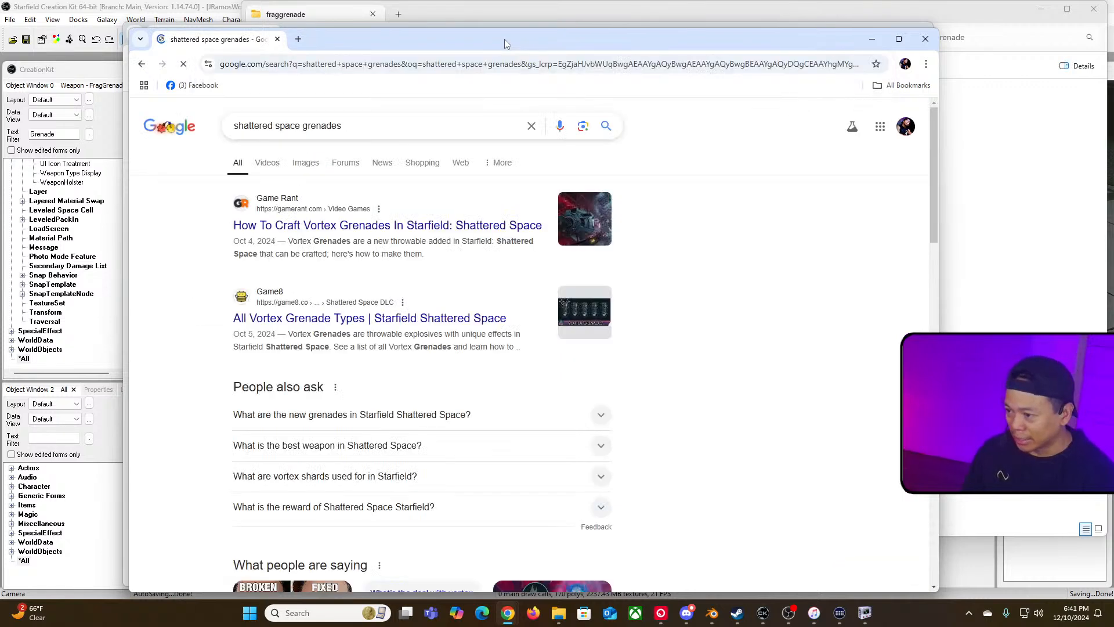
Step: Open the Game Rant article on crafting Vortex Grenades and read the Vortex Grenade - Lure recipe
scroll(560, 323, "down", 4)
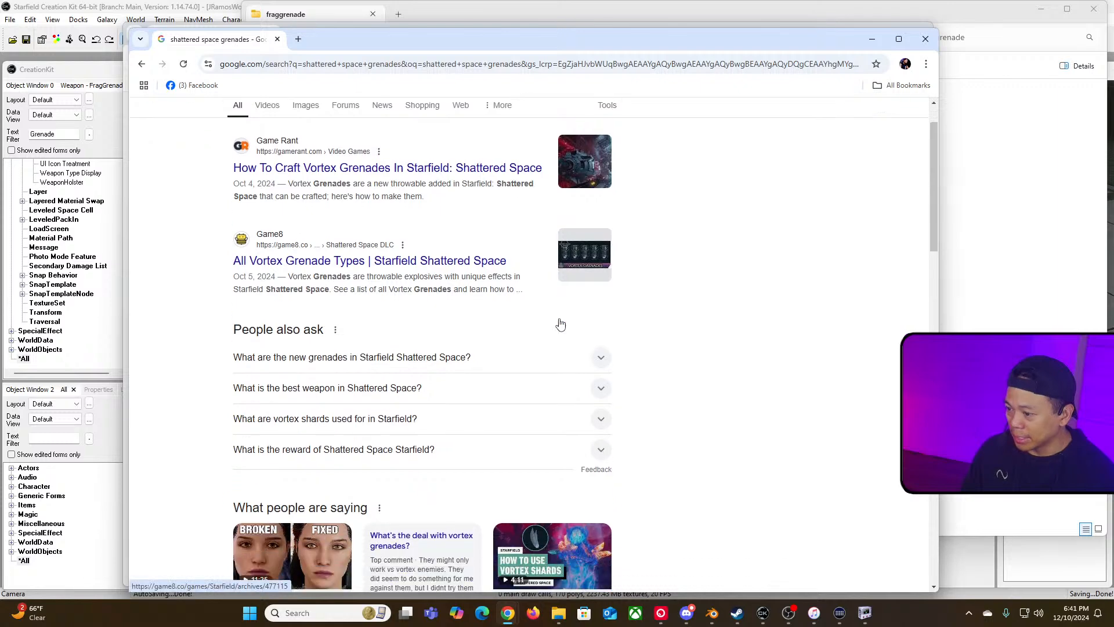
scroll(560, 322, "up", 4)
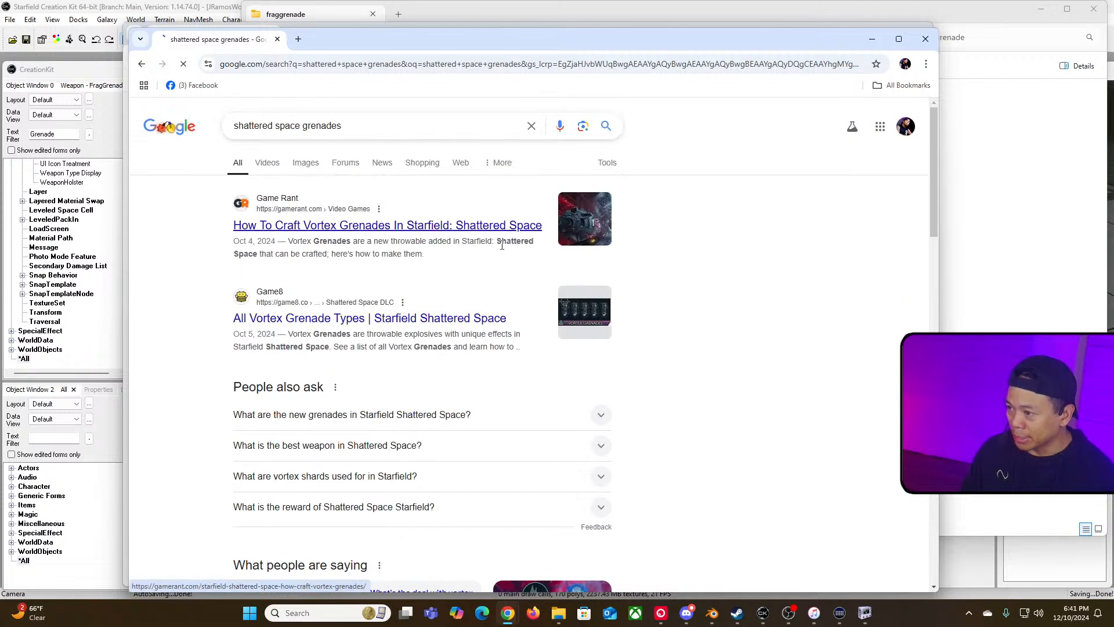
left_click(337, 225)
scroll(579, 314, "down", 3)
scroll(581, 320, "down", 15)
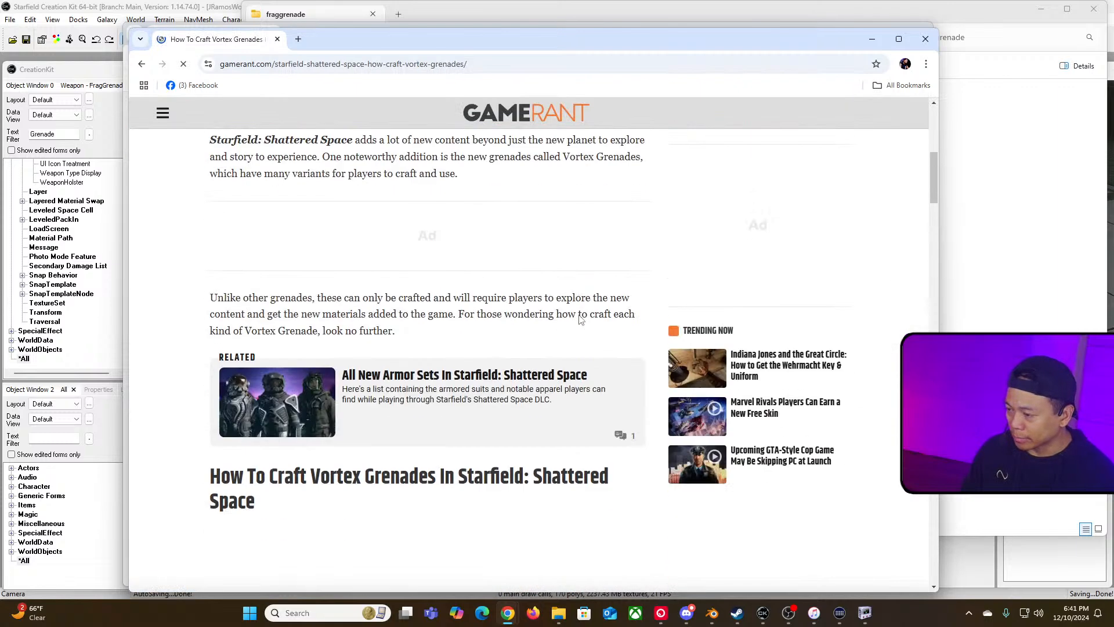
scroll(578, 319, "down", 4)
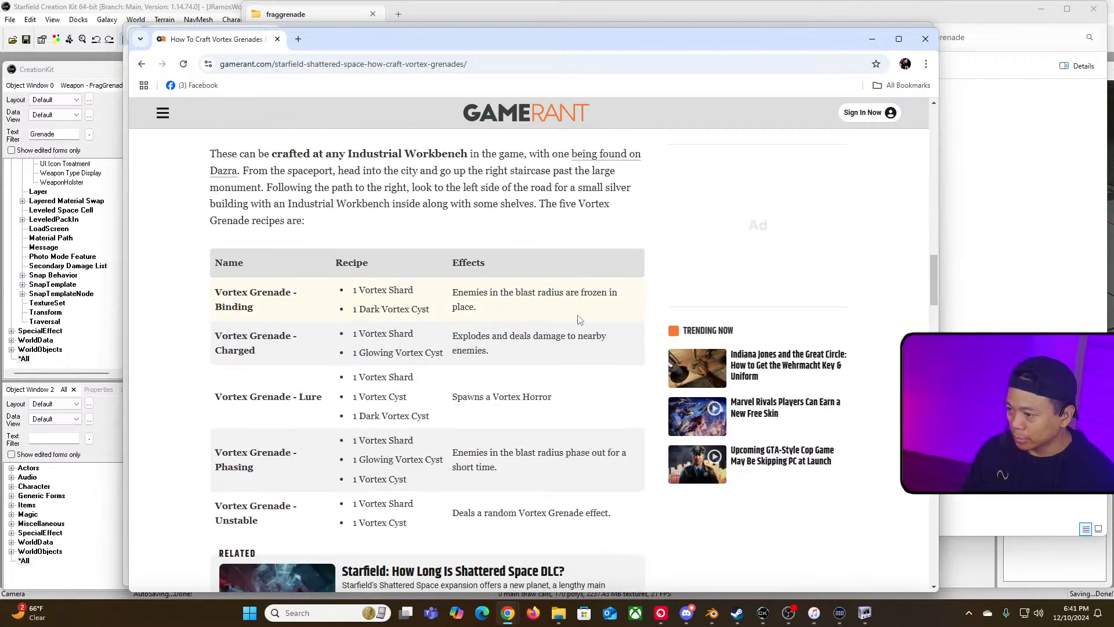
scroll(455, 317, "down", 2)
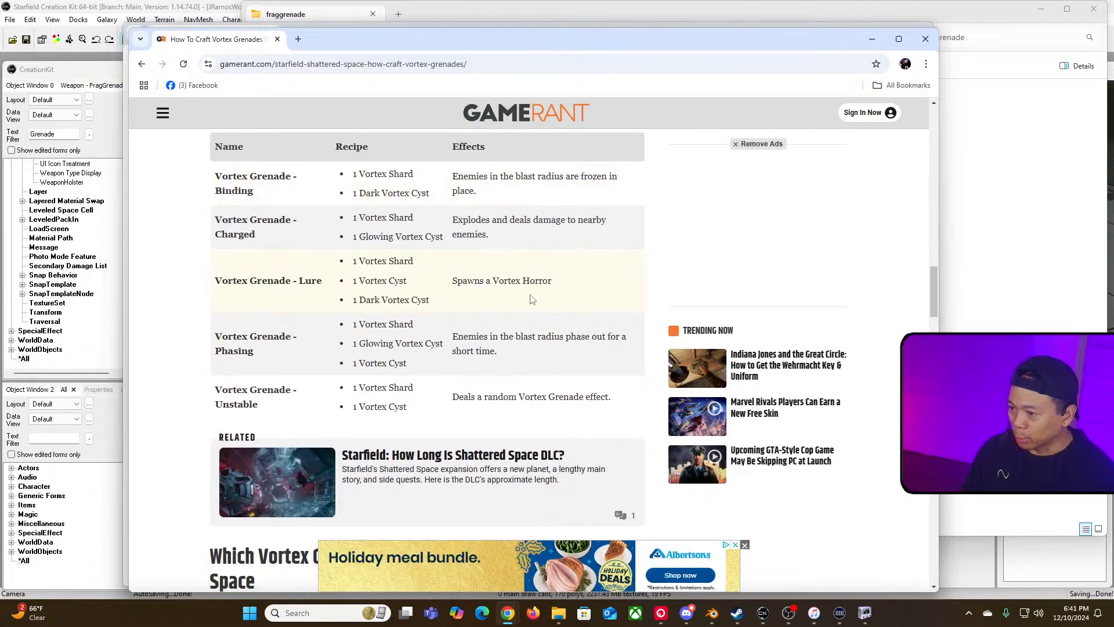
left_click_drag(540, 284, 222, 286)
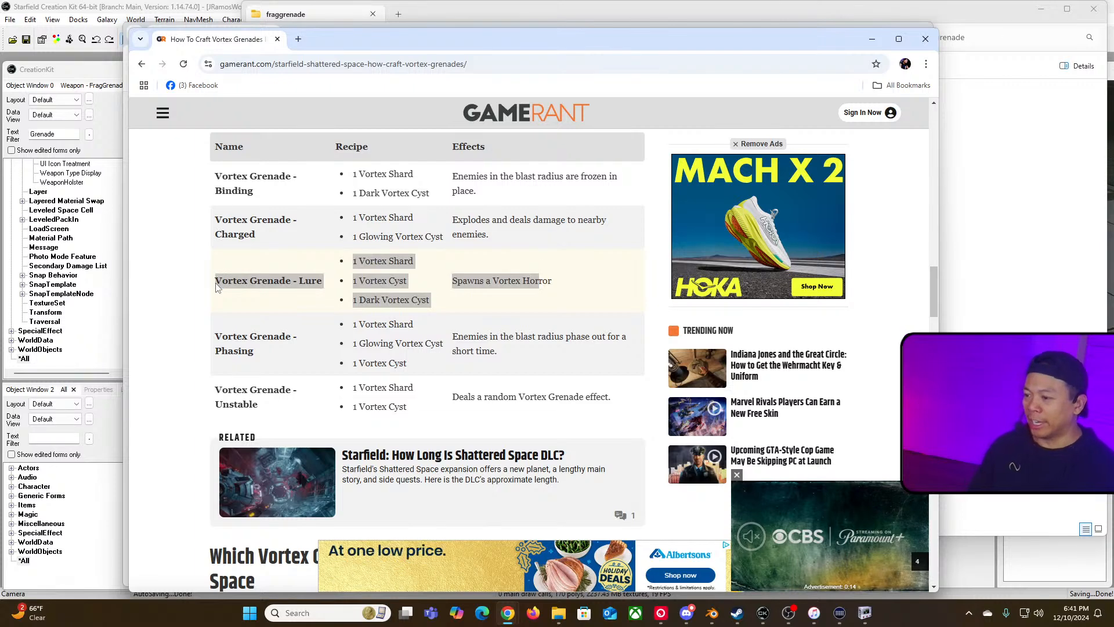
left_click(558, 287)
left_click_drag(575, 281, 224, 285)
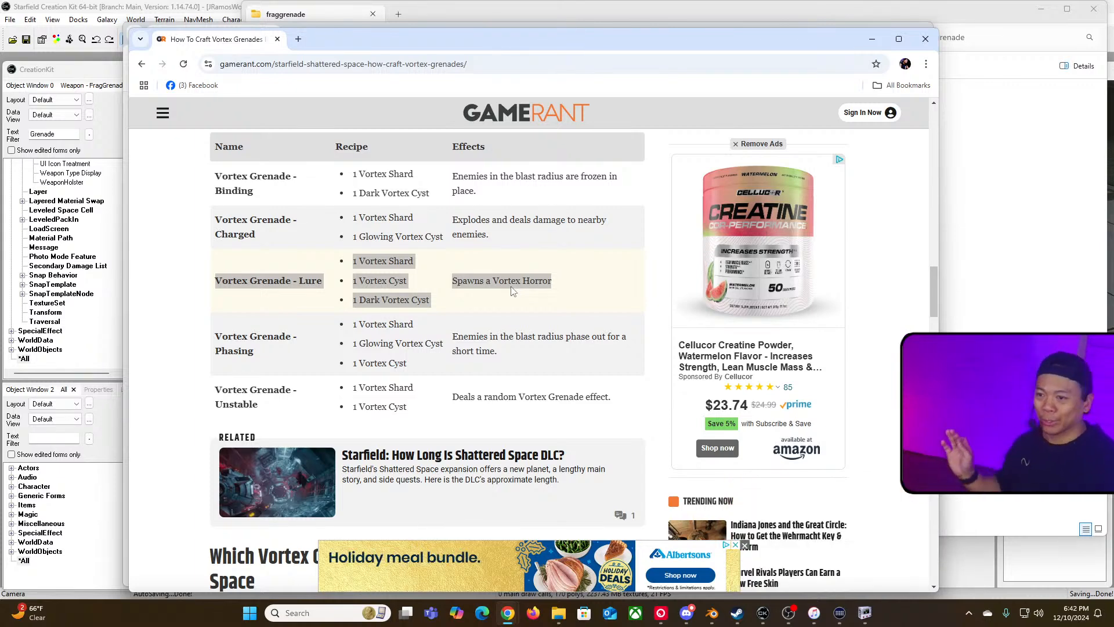
Step: Return to the notes document and start a new paragraph below the collisions question
left_click(872, 42)
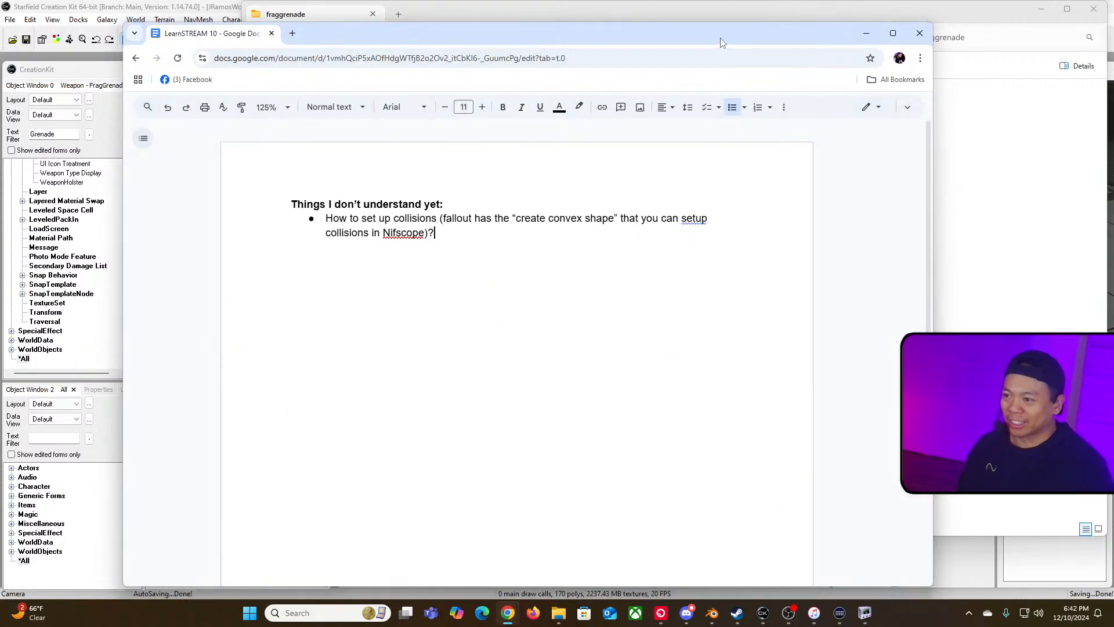
left_click(525, 235)
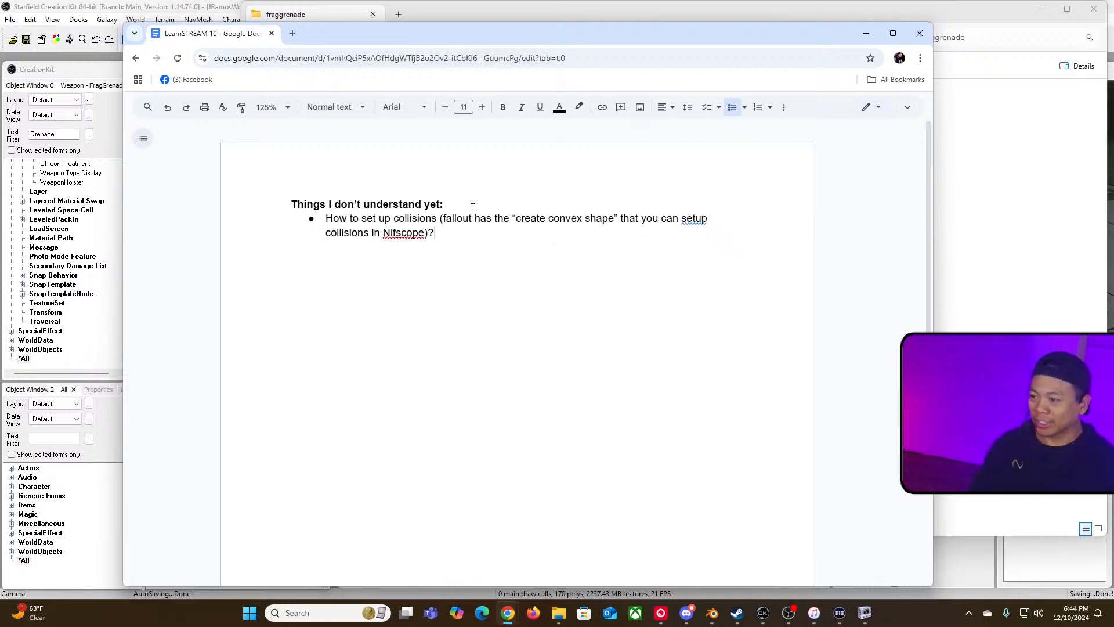
left_click_drag(473, 208, 294, 207)
left_click(498, 236)
key("Return")
key("Return")
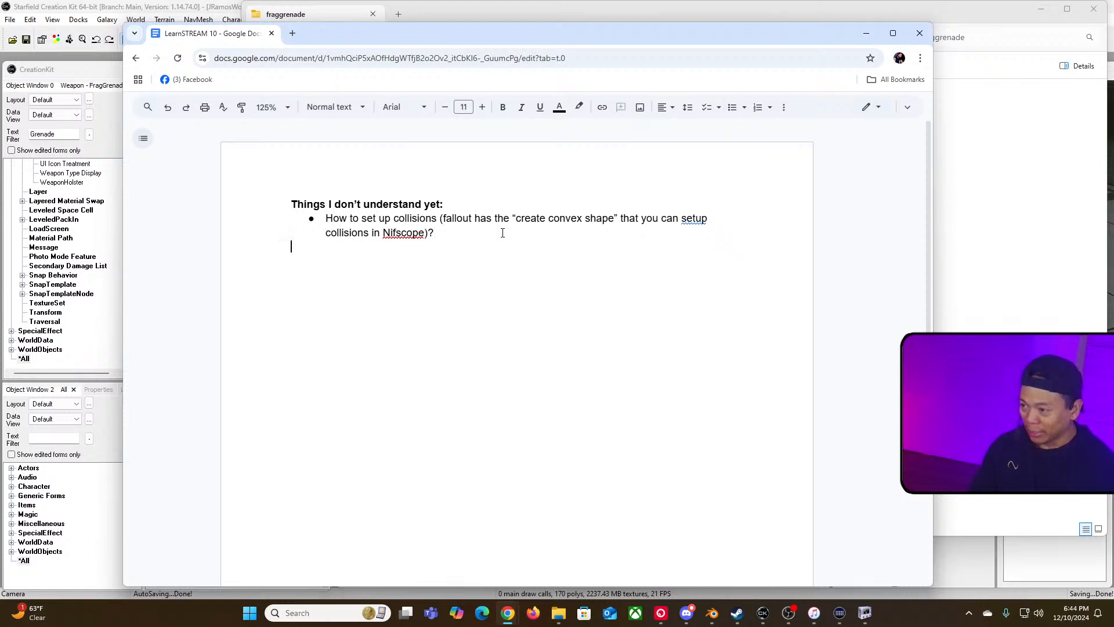
Step: Add a bold heading "Things I've Learned Since Last Week:" below the open questions
type("The")
key("BackSpace")
key("BackSpace")
key("BackSpace")
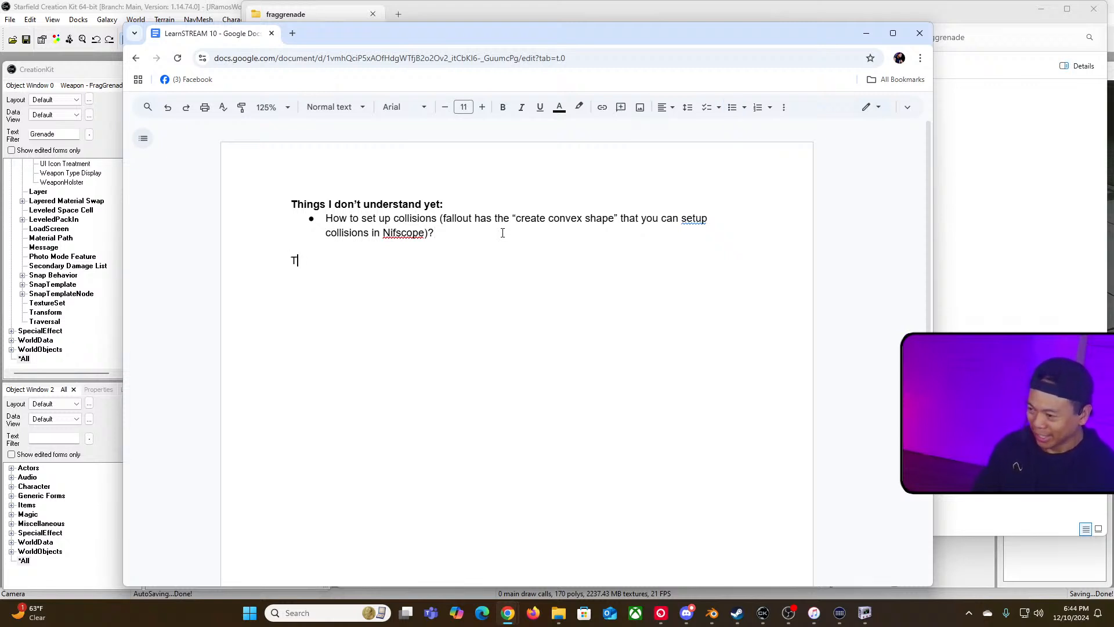
key("ctrl+b")
type("Things I")
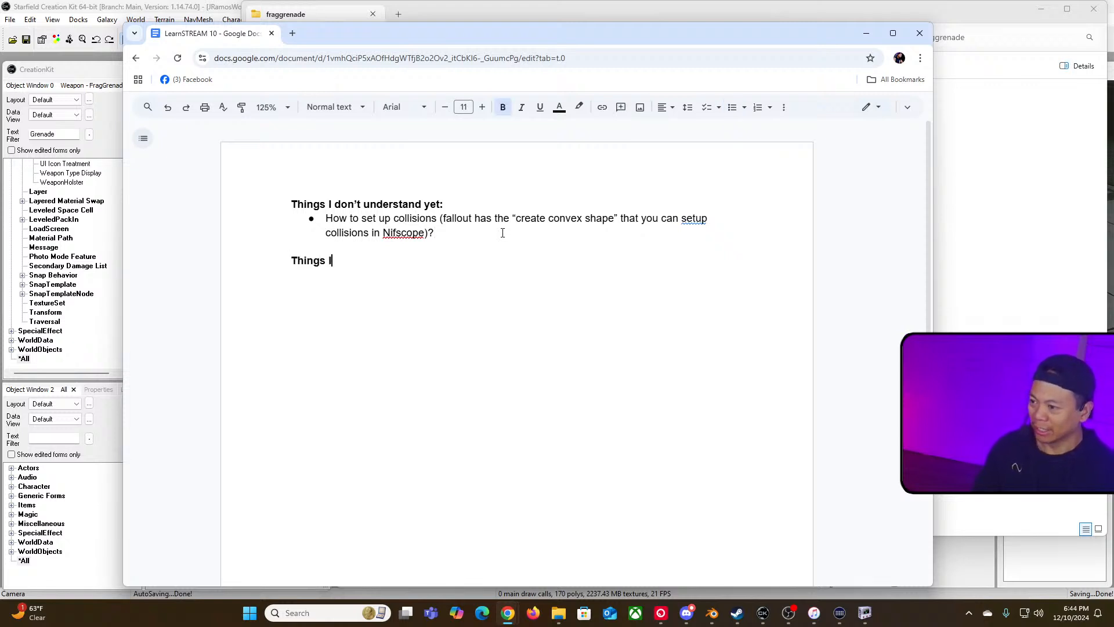
type("'ve Learned")
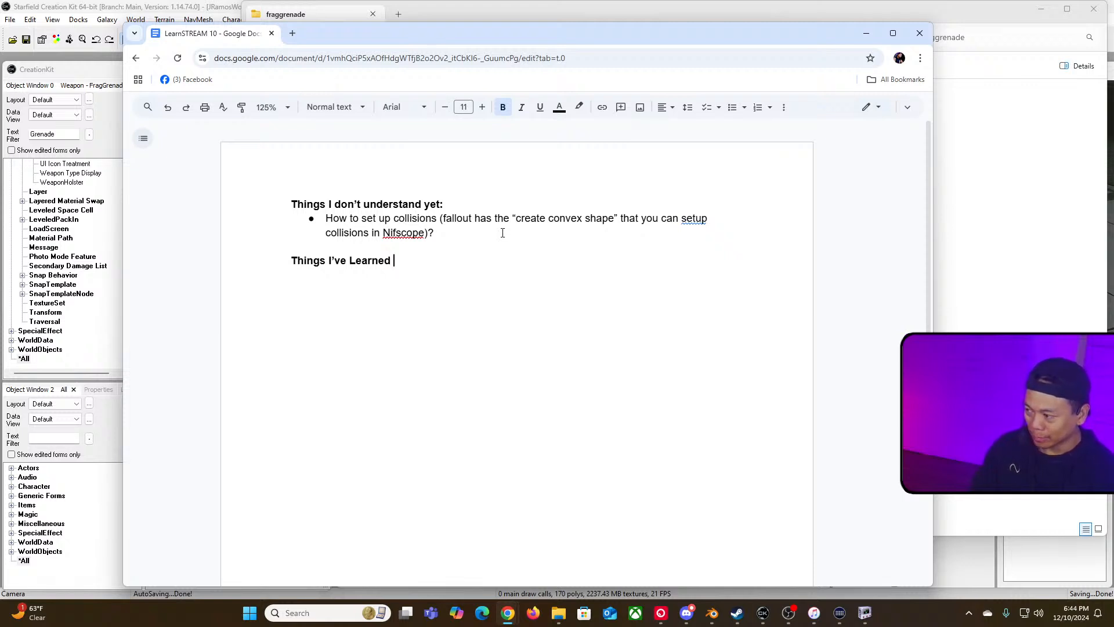
type("Since")
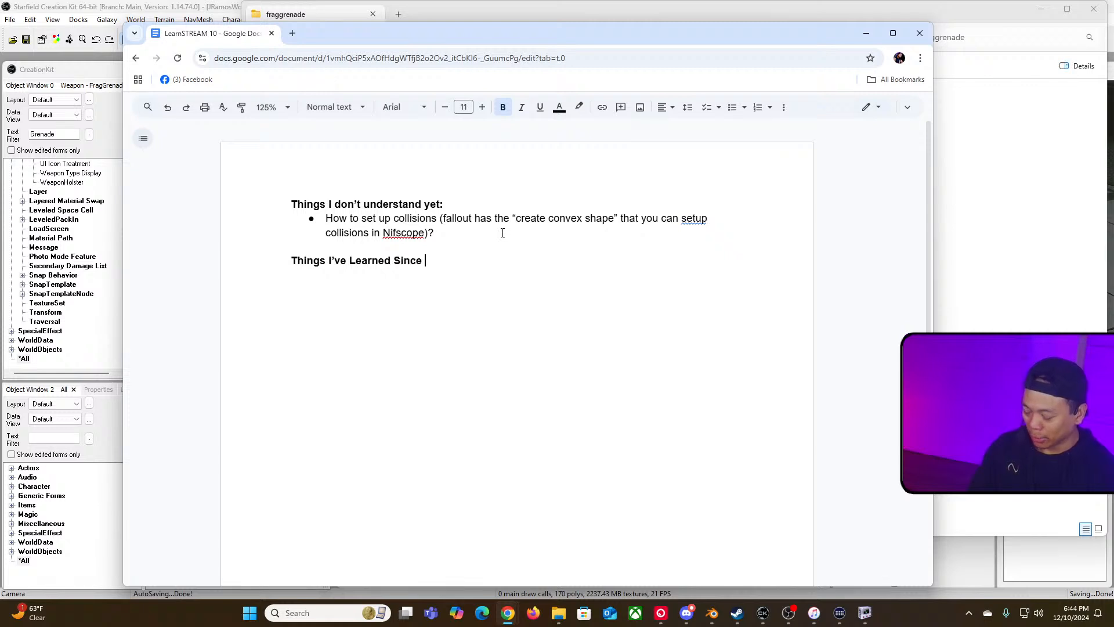
type("?")
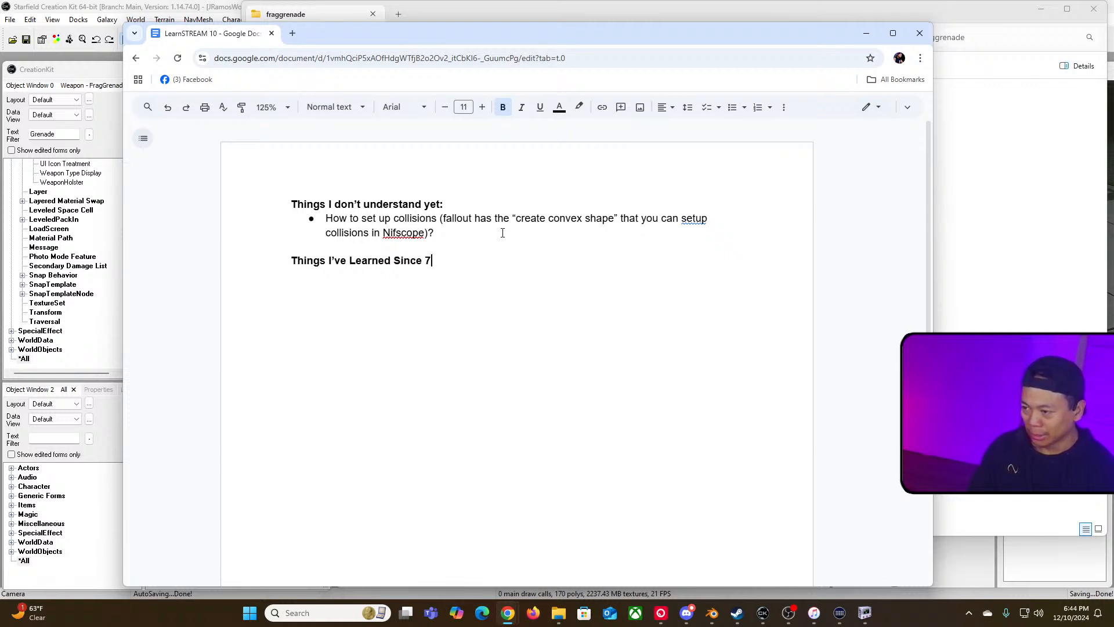
key("BackSpace")
key("BackSpace")
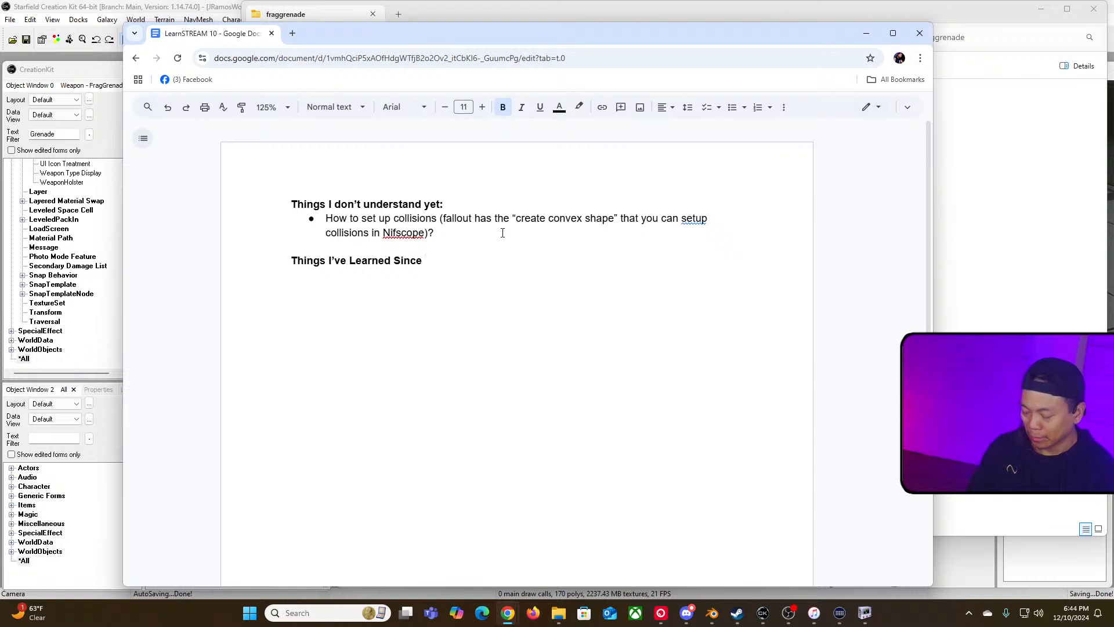
type("last W")
key("BackSpace")
key("BackSpace")
key("BackSpace")
key("BackSpace")
key("BackSpace")
key("BackSpace")
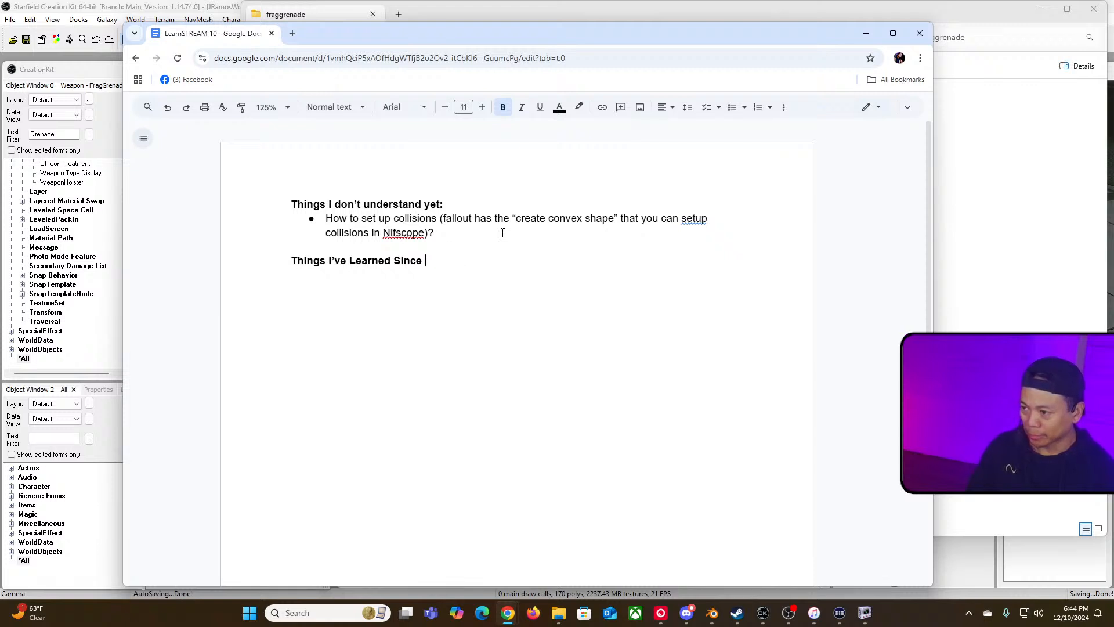
type("Last Week:")
Step: Start a non-bold bulleted list under the new heading with the item "Learned how to use Blender (via the donut tutorial)"
key("Return")
key("Tab")
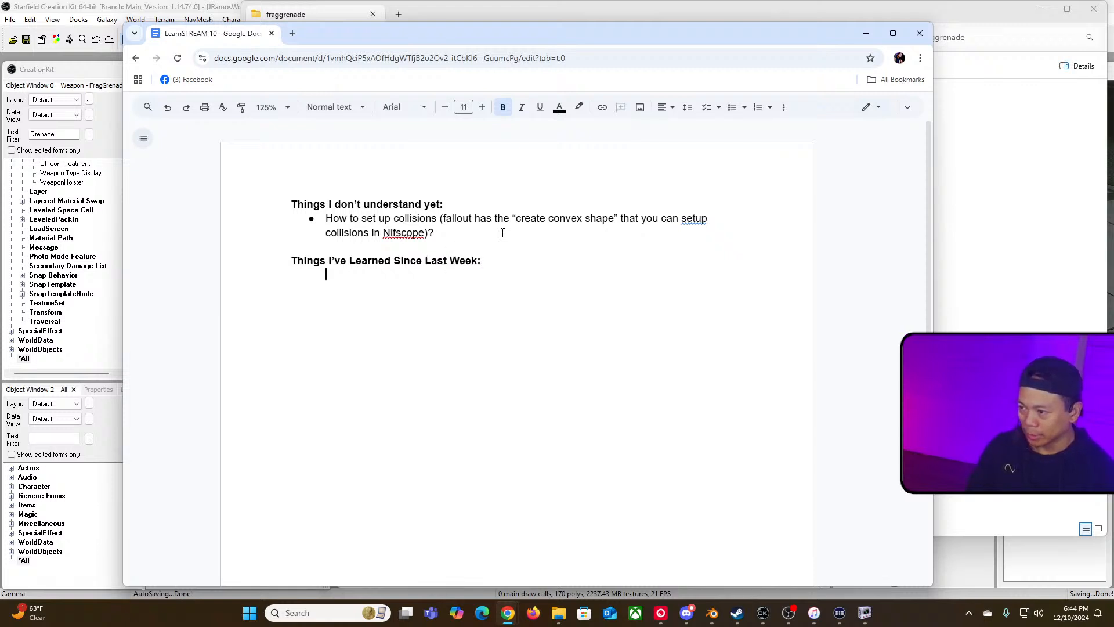
left_click(733, 107)
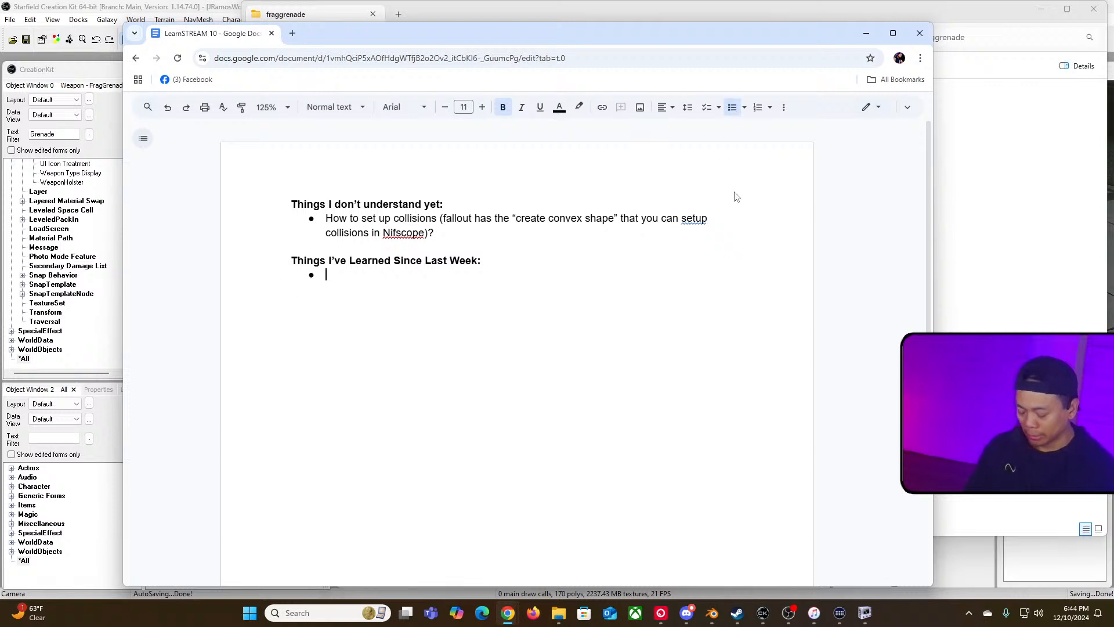
type("Learn")
key("BackSpace")
key("BackSpace")
key("BackSpace")
key("BackSpace")
key("BackSpace")
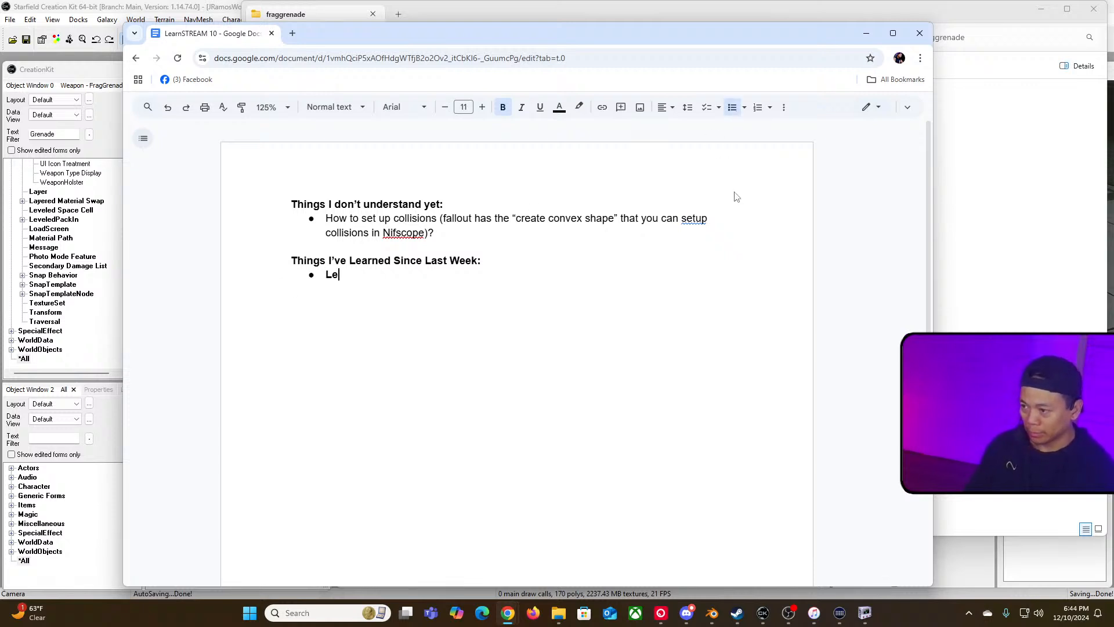
key("ctrl+b")
type("lEARNE")
key("BackSpace")
key("BackSpace")
key("BackSpace")
key("BackSpace")
key("BackSpace")
key("BackSpace")
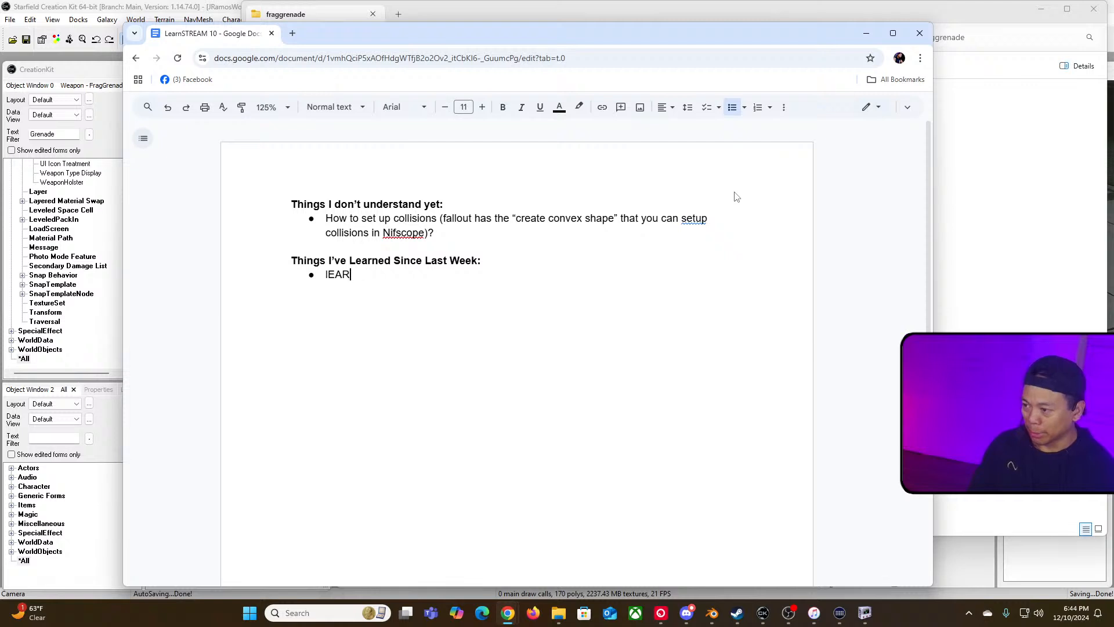
type("lEARN")
key("BackSpace")
key("BackSpace")
key("BackSpace")
key("BackSpace")
key("BackSpace")
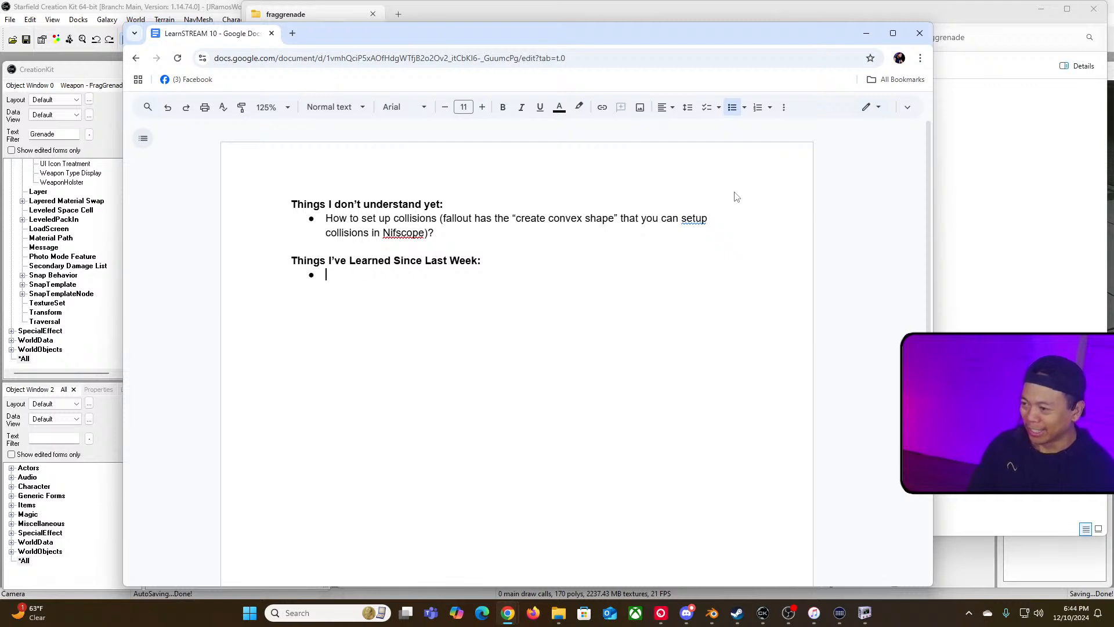
type("La")
key("BackSpace")
type("earned how ")
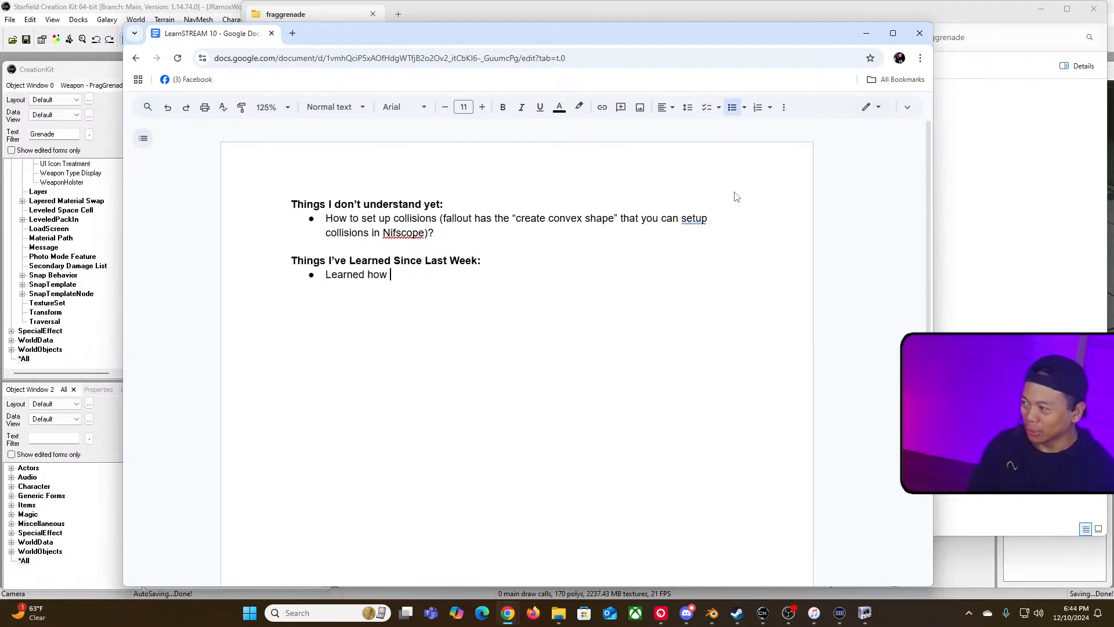
type("to use Blender (")
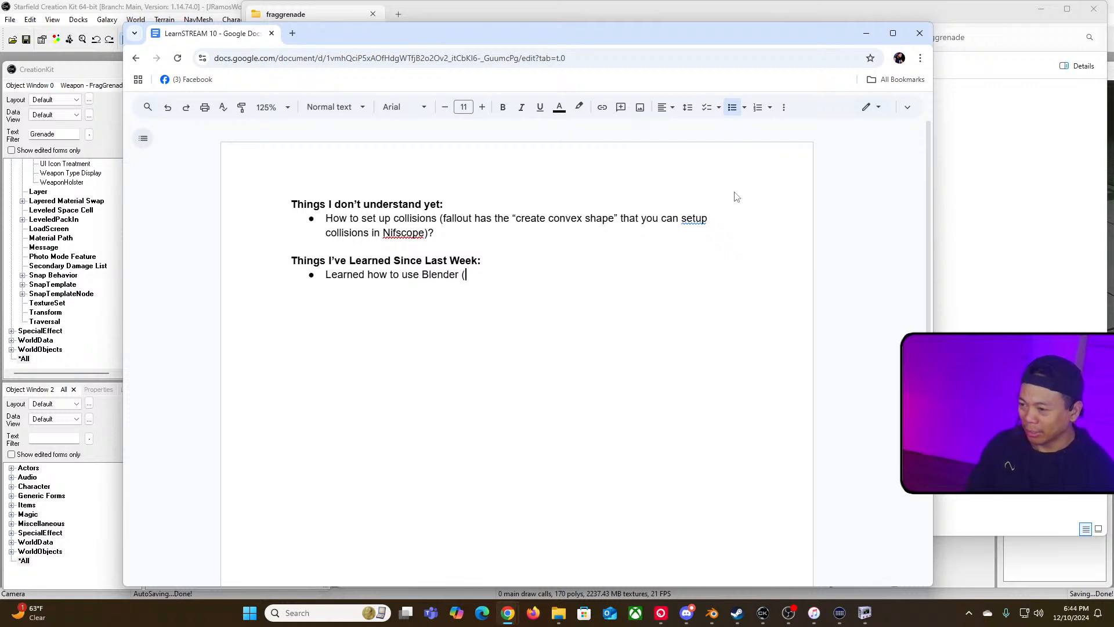
type("via the donu")
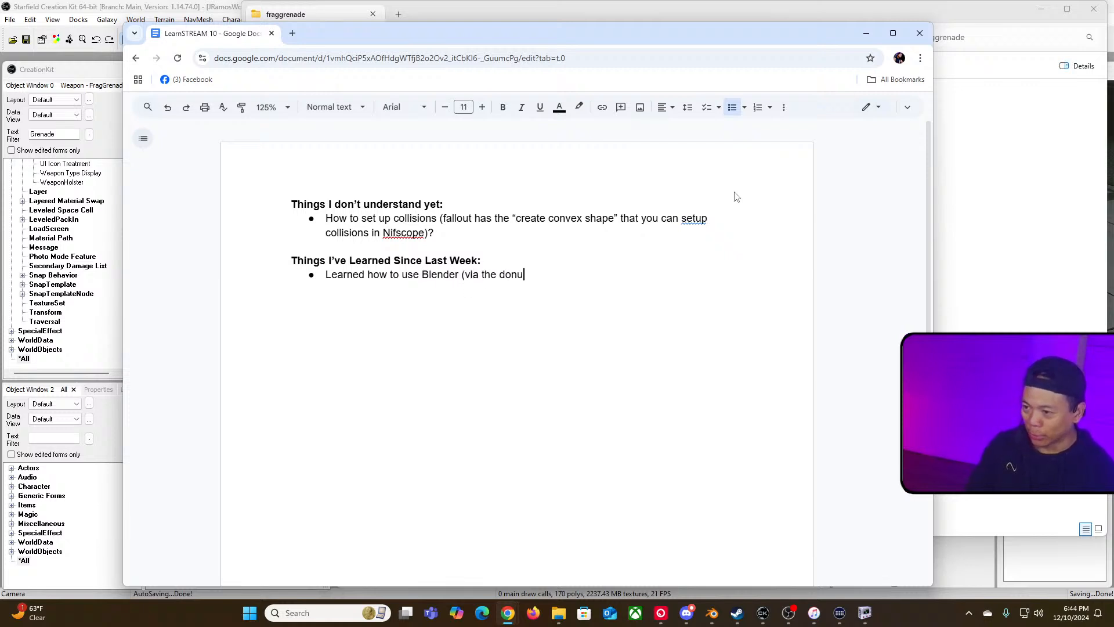
type("t tuto")
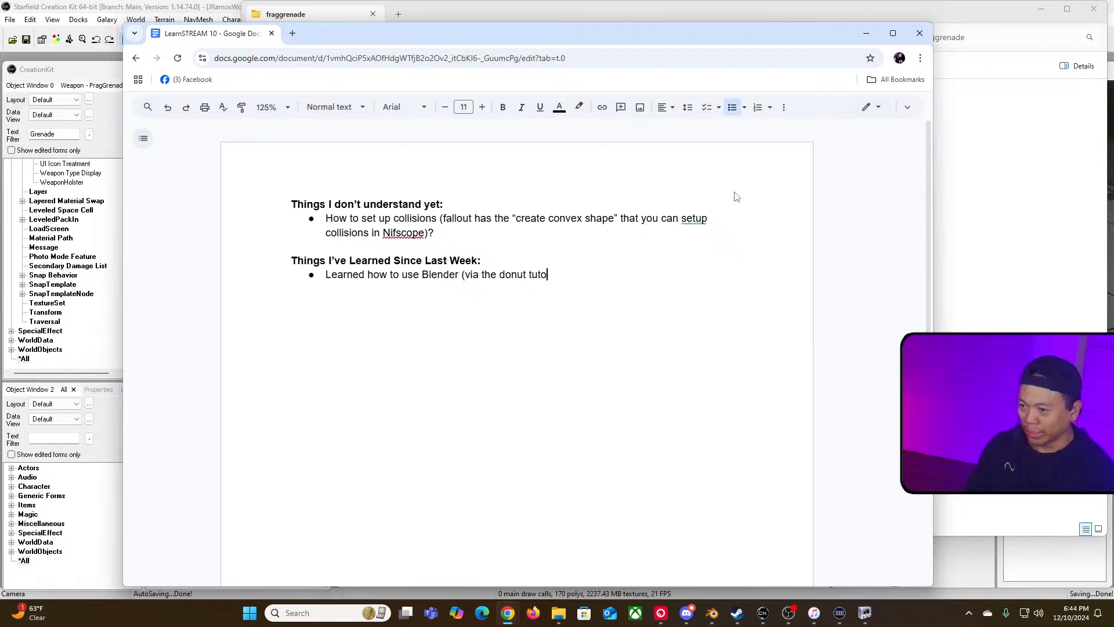
type("rial)")
key("Return")
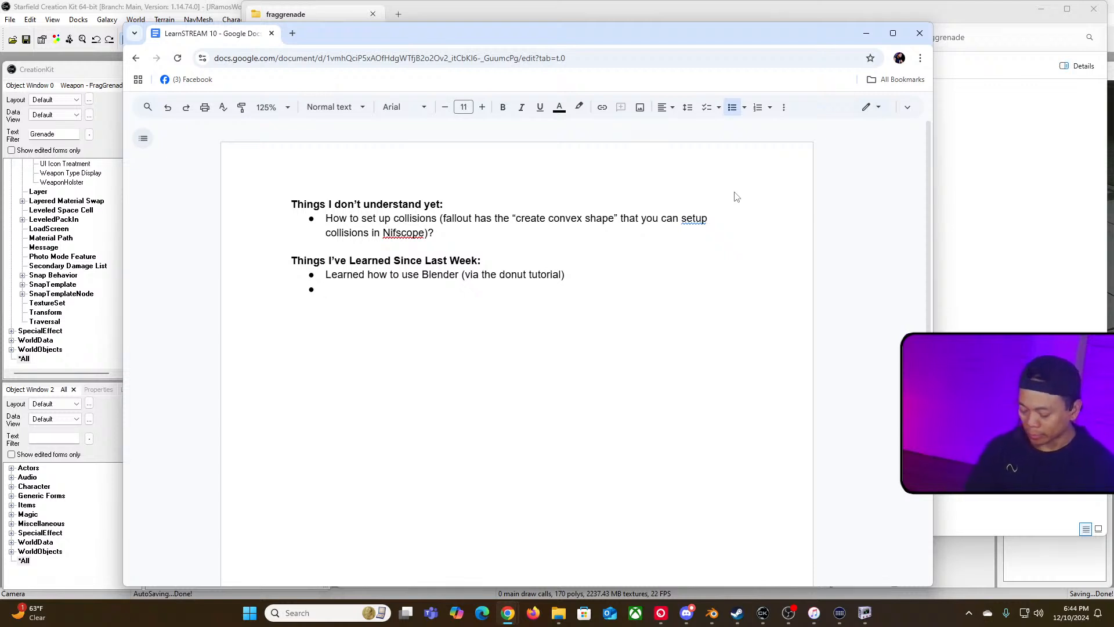
Step: Add an indented sub-bullet "Learned how the Starfield Geometry Bridge Works"
type("Learned the")
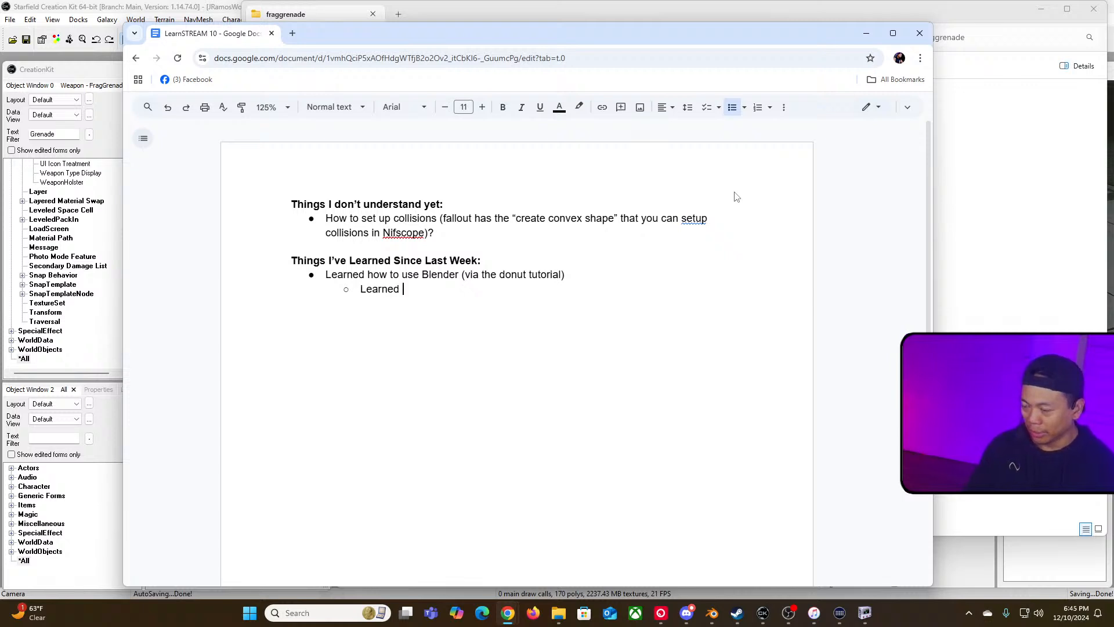
key("BackSpace")
key("BackSpace")
key("BackSpace")
type("how the g")
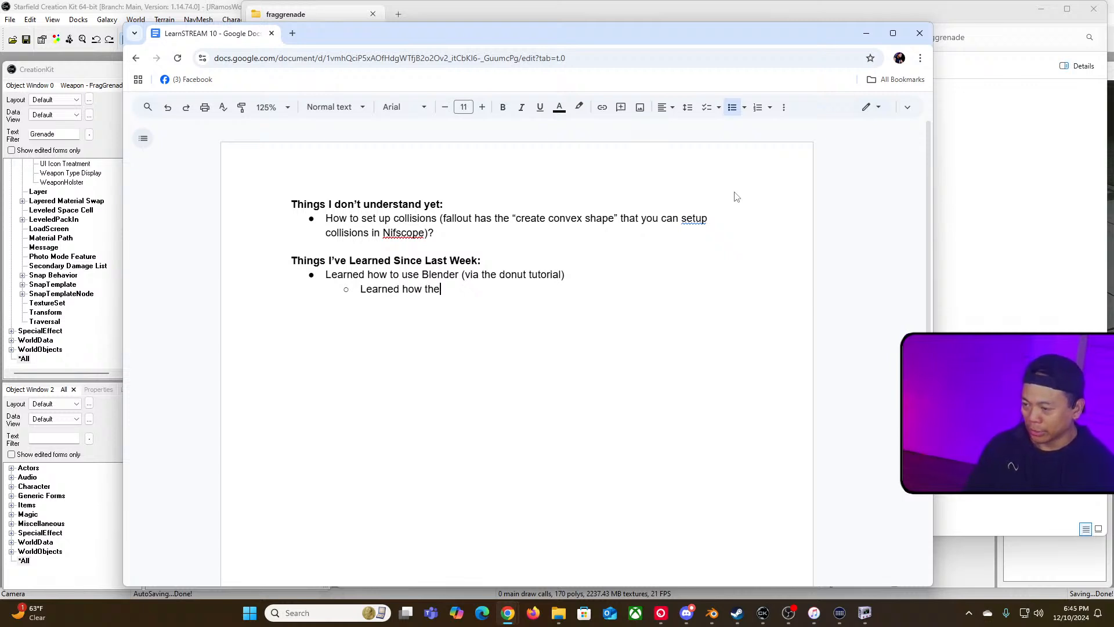
key("BackSpace")
type("STar")
key("BackSpace")
key("BackSpace")
key("BackSpace")
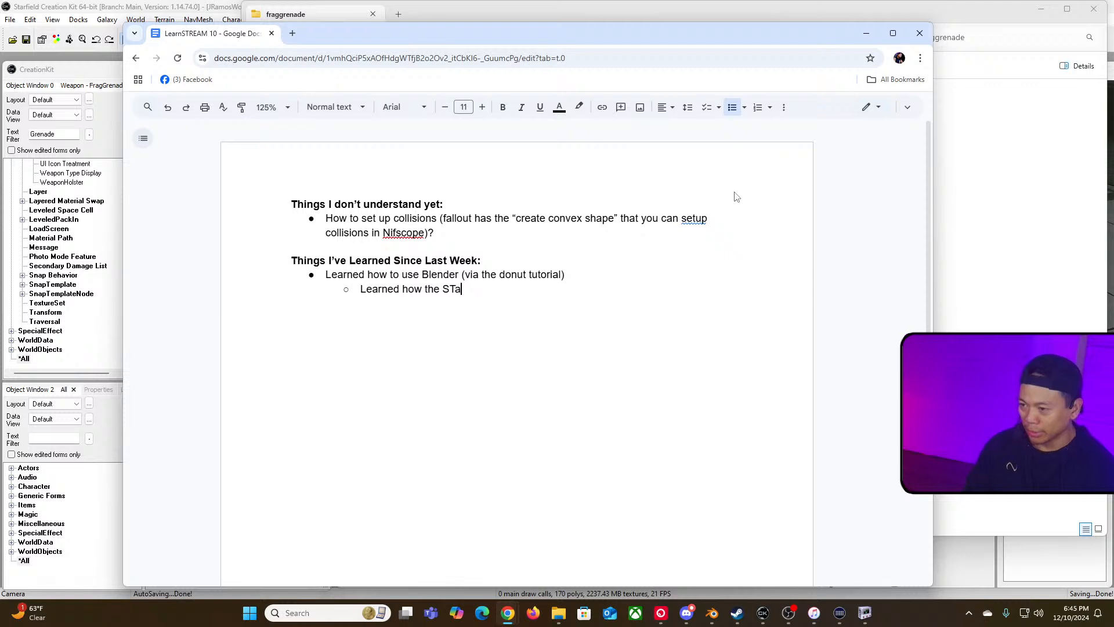
type("targi")
key("BackSpace")
key("BackSpace")
type("field ")
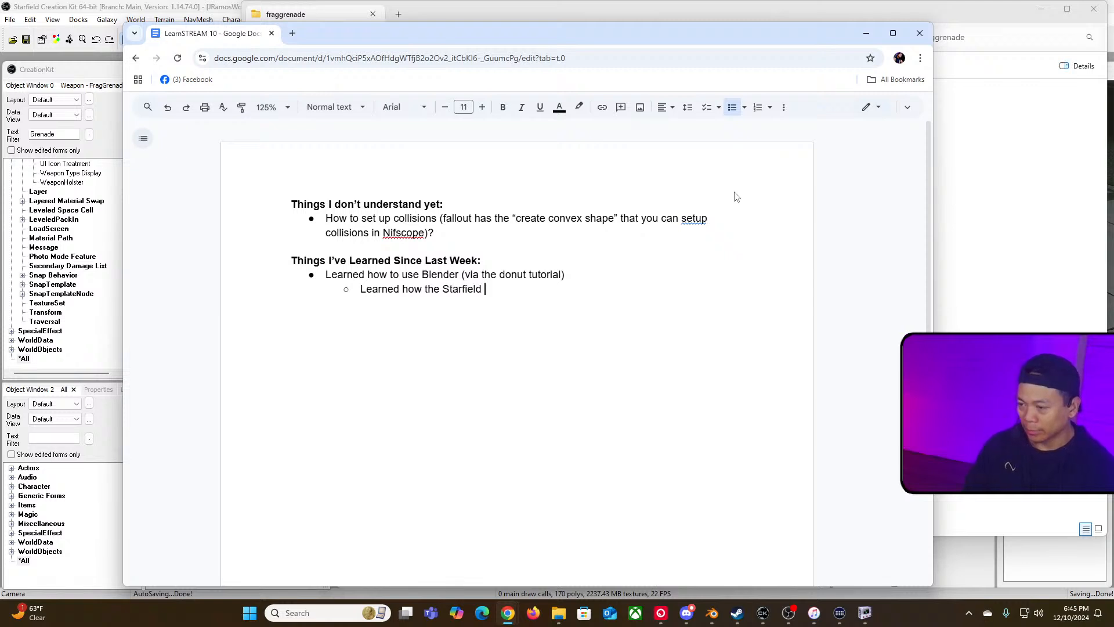
type("Geometry bl")
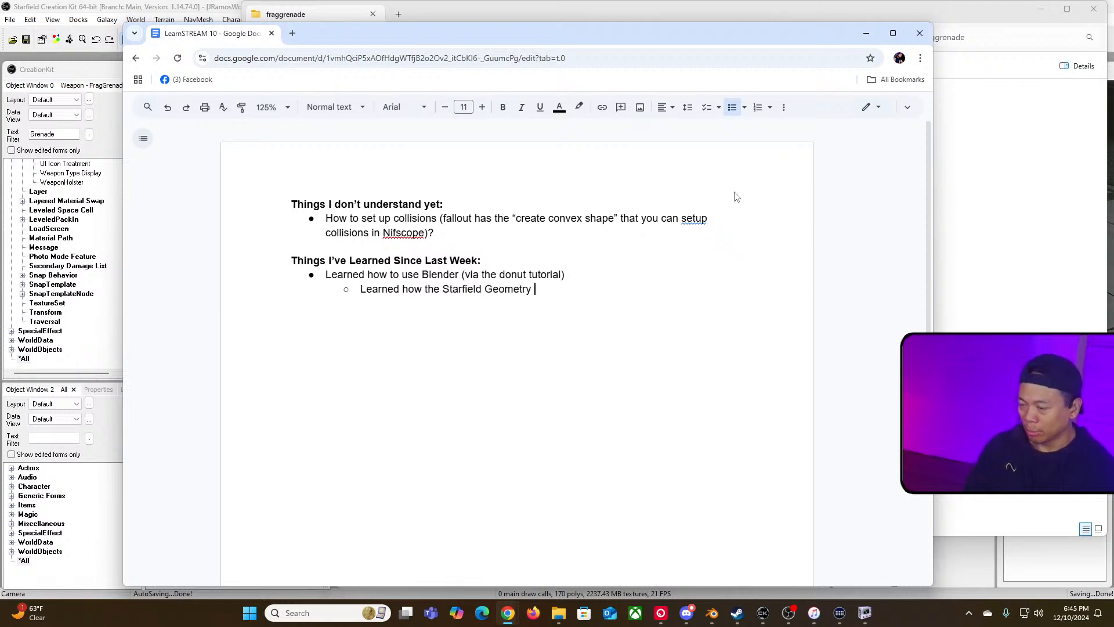
key("BackSpace")
key("BackSpace")
type("Bridge Works")
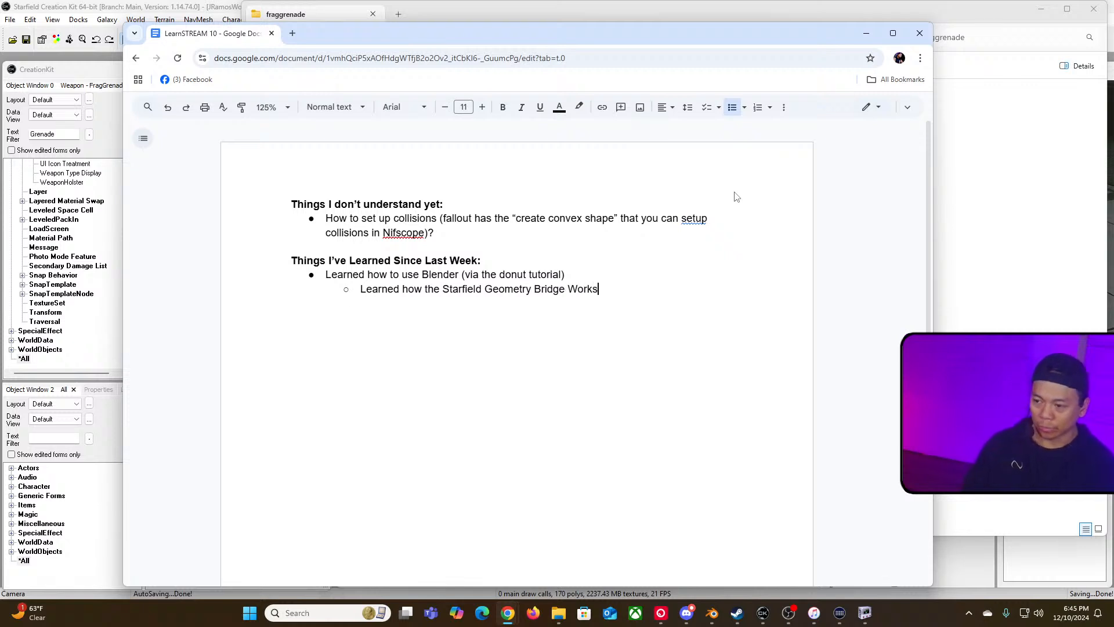
key("Return")
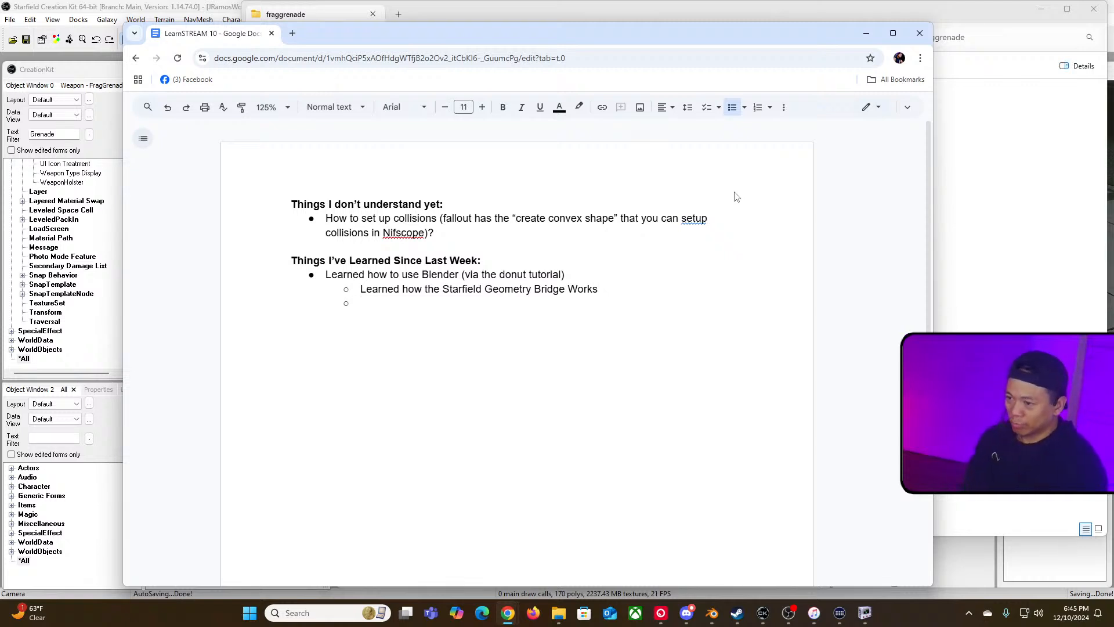
Step: Add a second sub-bullet "Painted a texture through Blender (probably the best way to do it)"
type("Painted ")
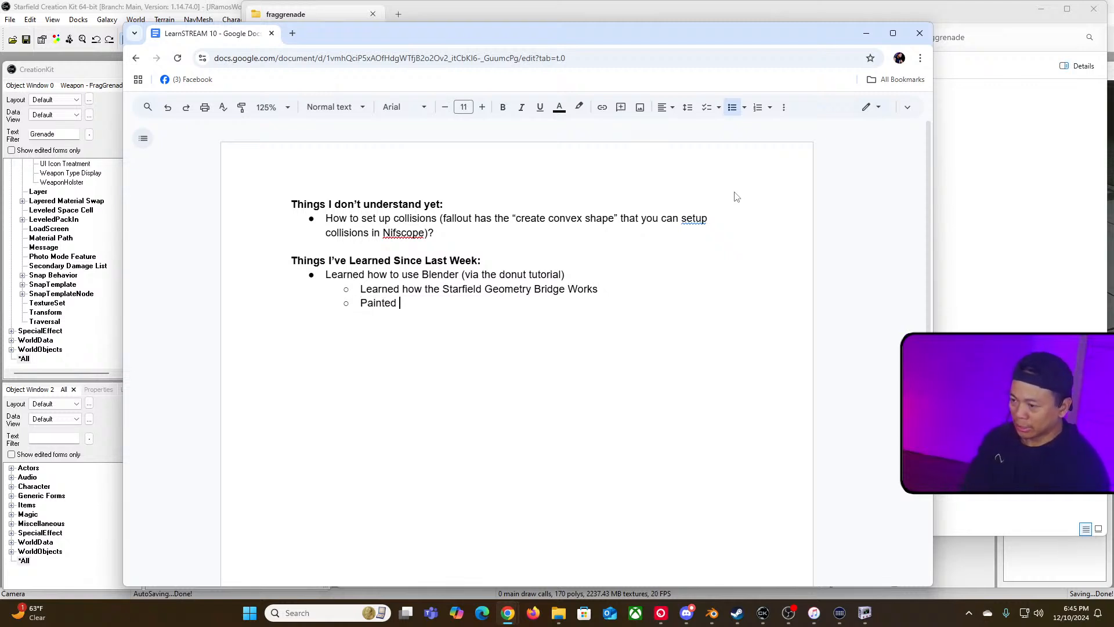
type("a texture through ")
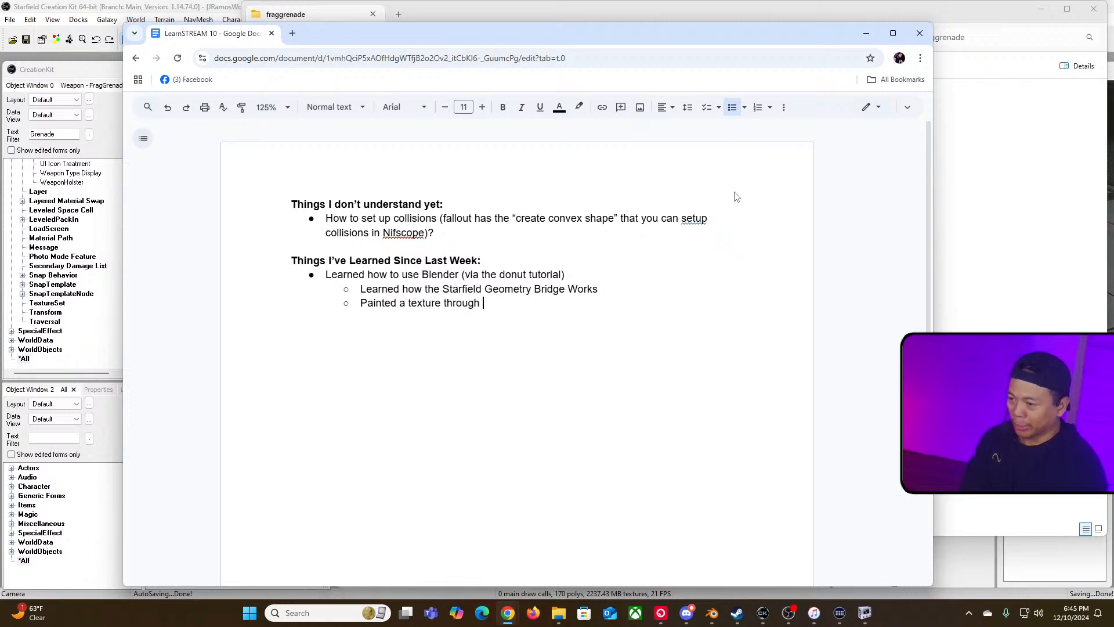
type("Blender")
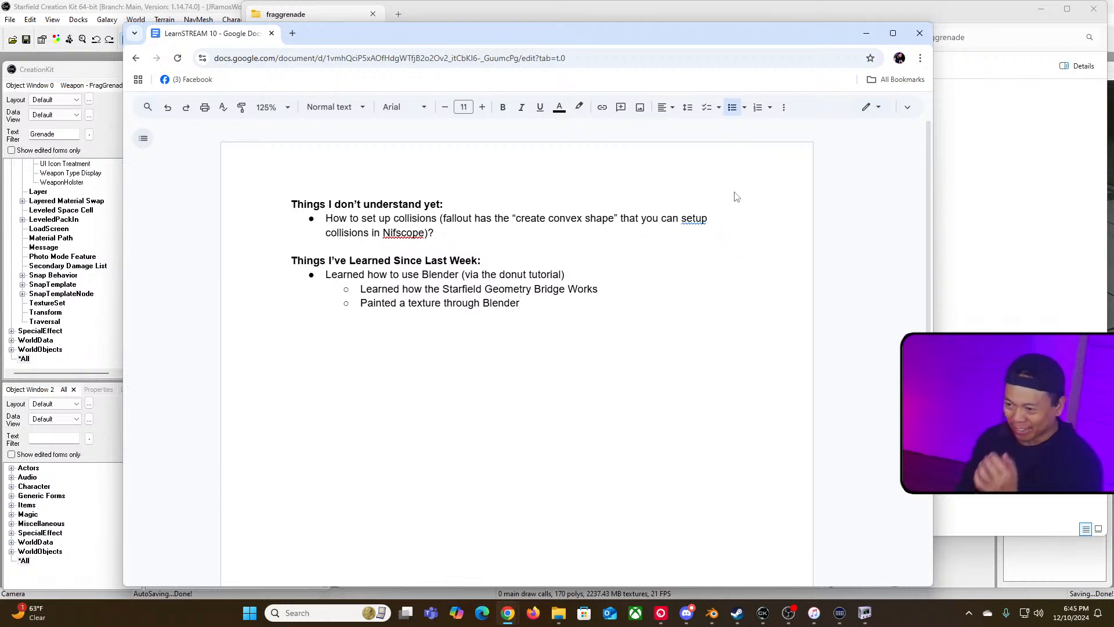
type("(prob")
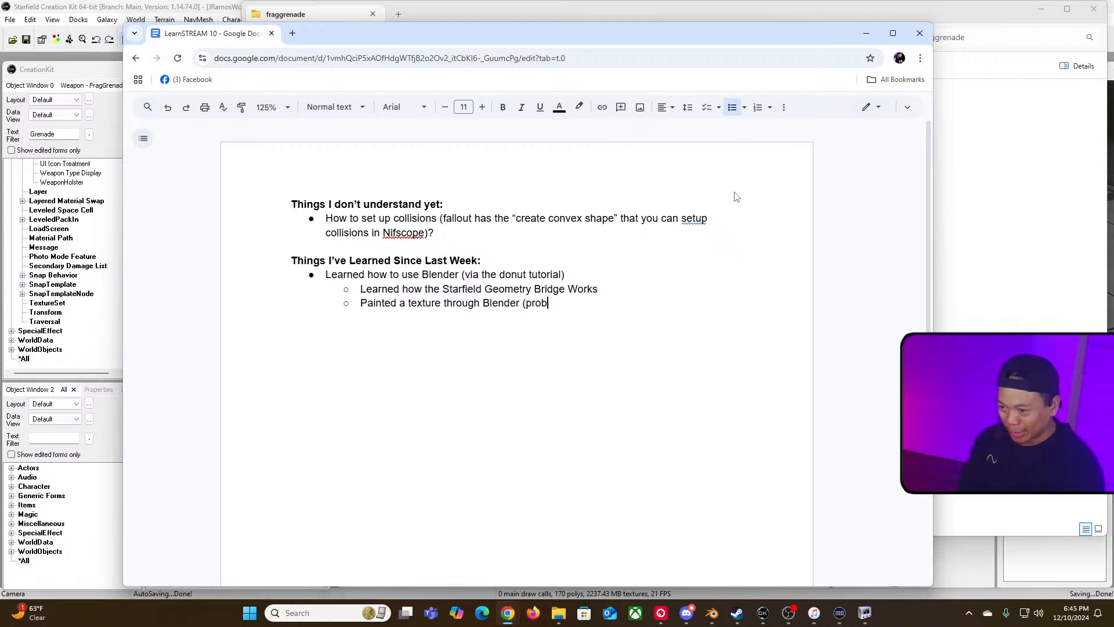
type("ably the best ")
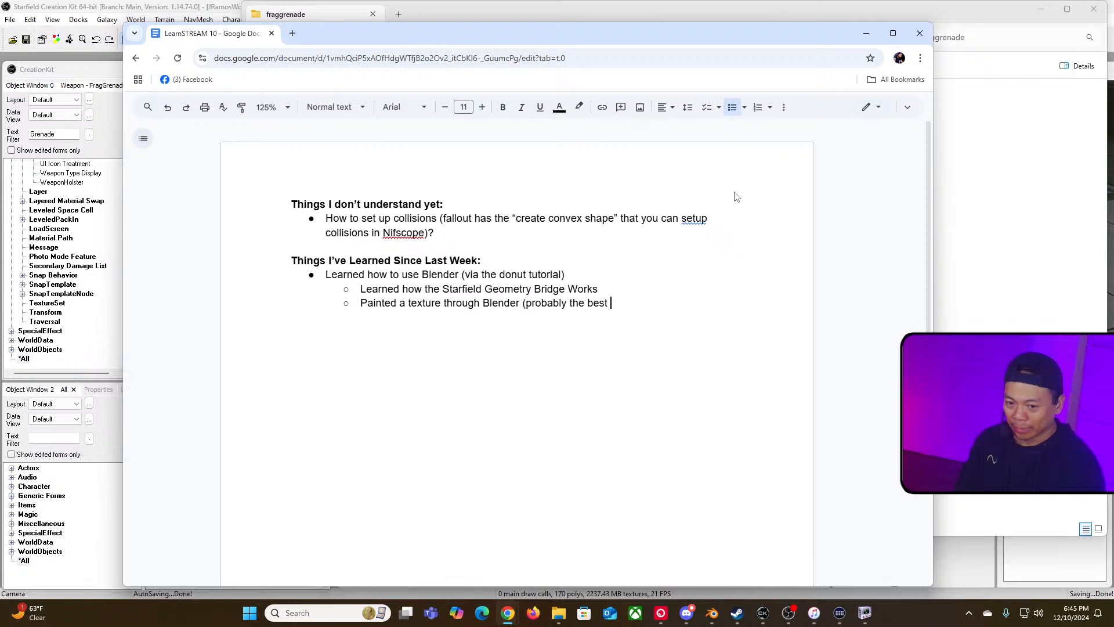
type("way to do")
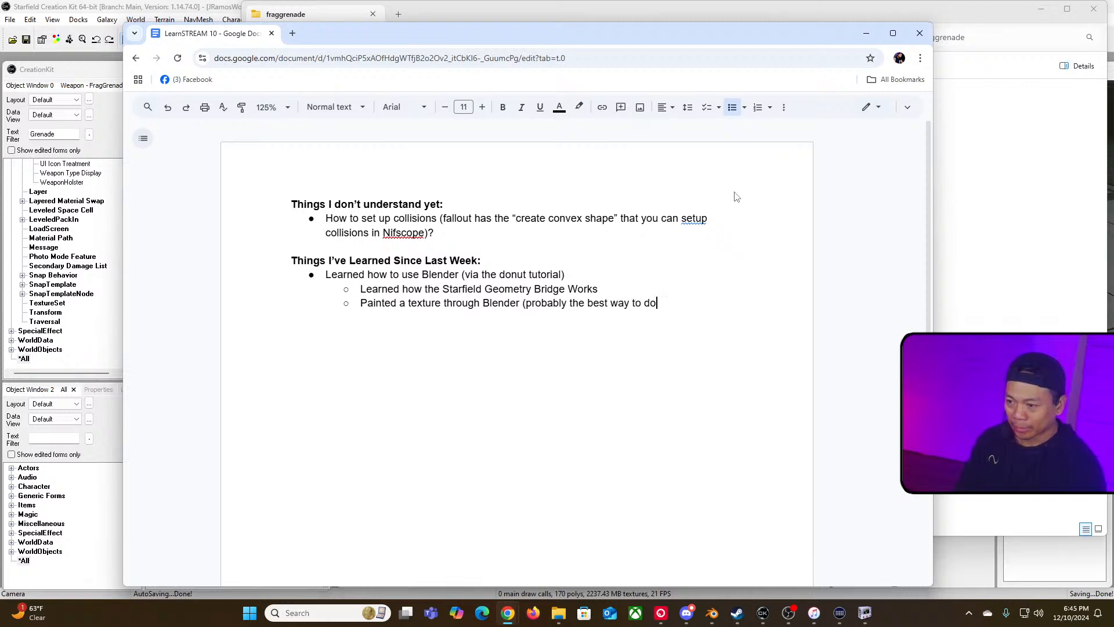
type(" it)")
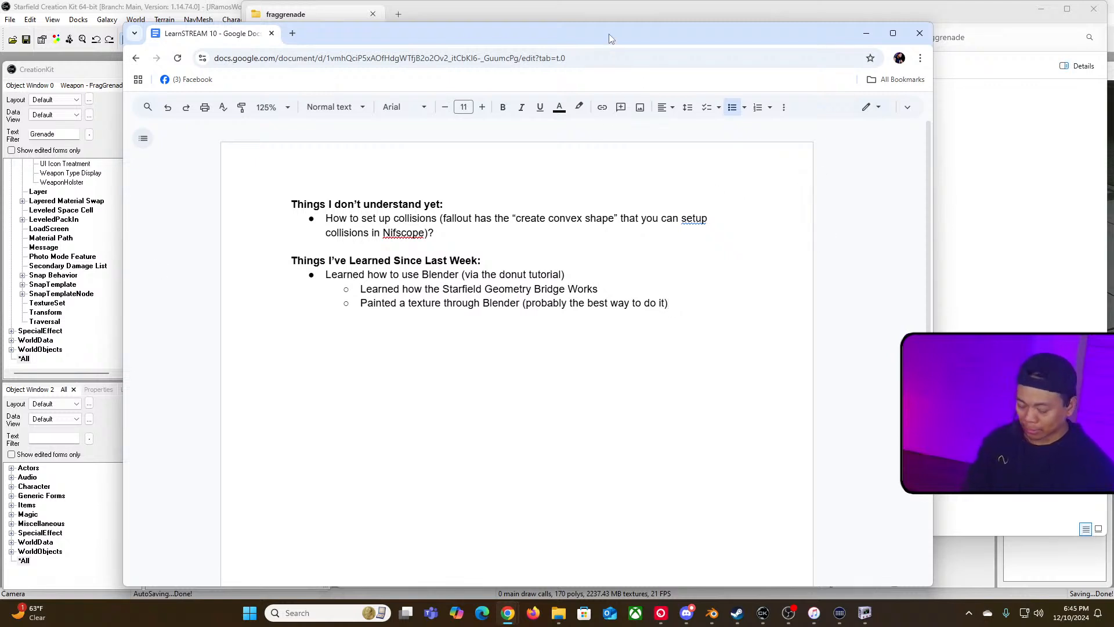
Step: In a new browser tab, search Google for "donut tutorial blender 3.5"
key("ctrl+n")
type("donut tu")
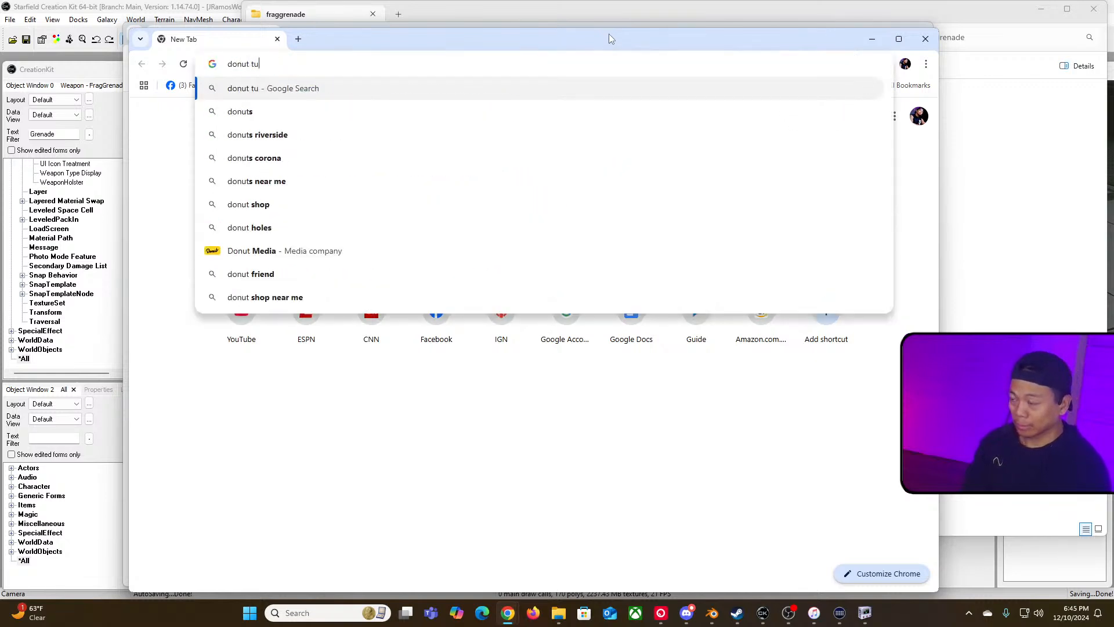
type("torial blender")
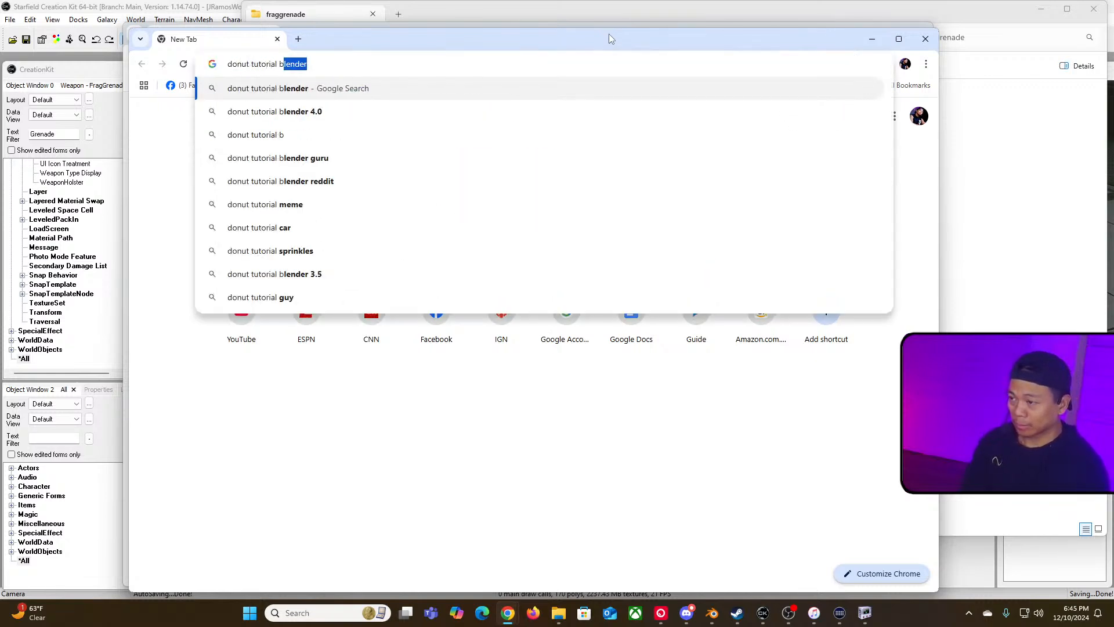
key("Down")
key("Down")
key("Up")
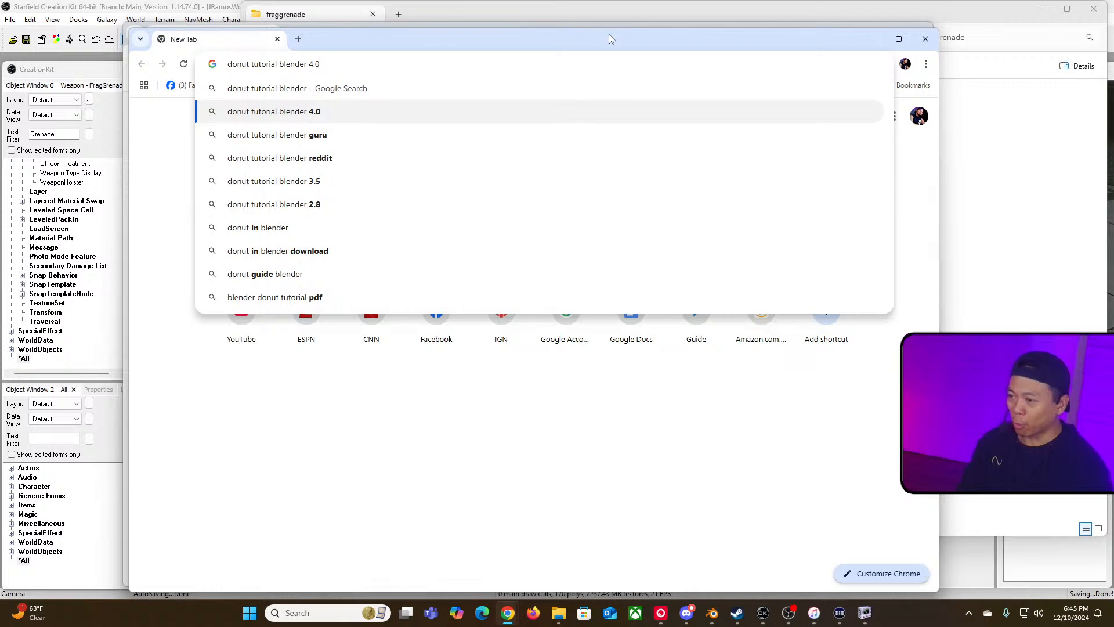
key("Down")
key("Down")
key("Down")
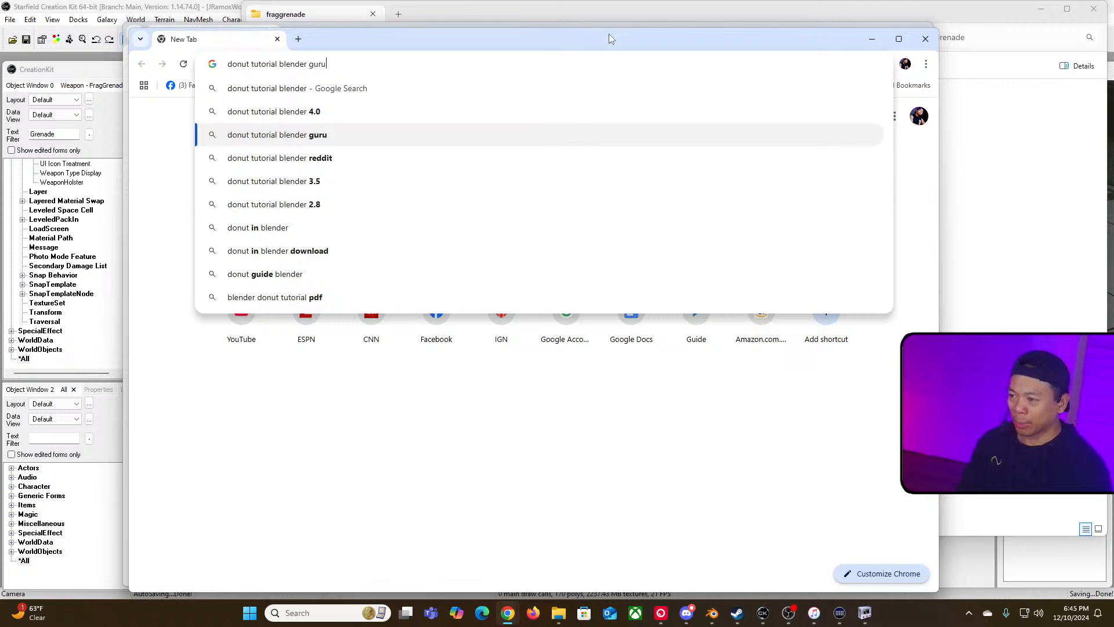
key("Return")
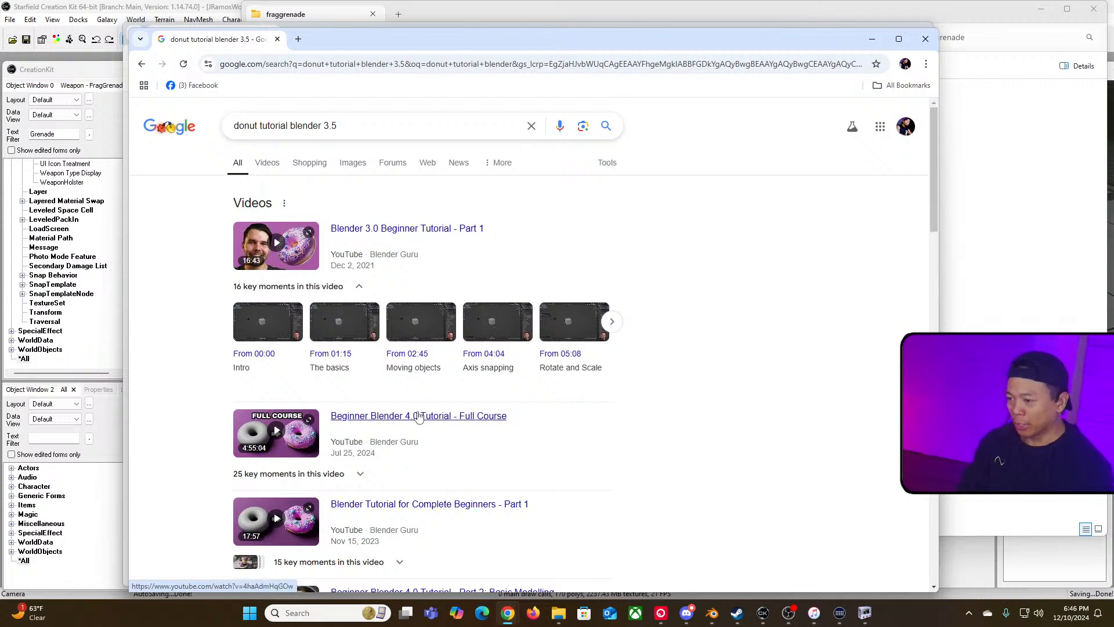
Step: Open the "Blender 3.0 Beginner Tutorial - Part 1" video result and return to the search results
left_click(417, 258)
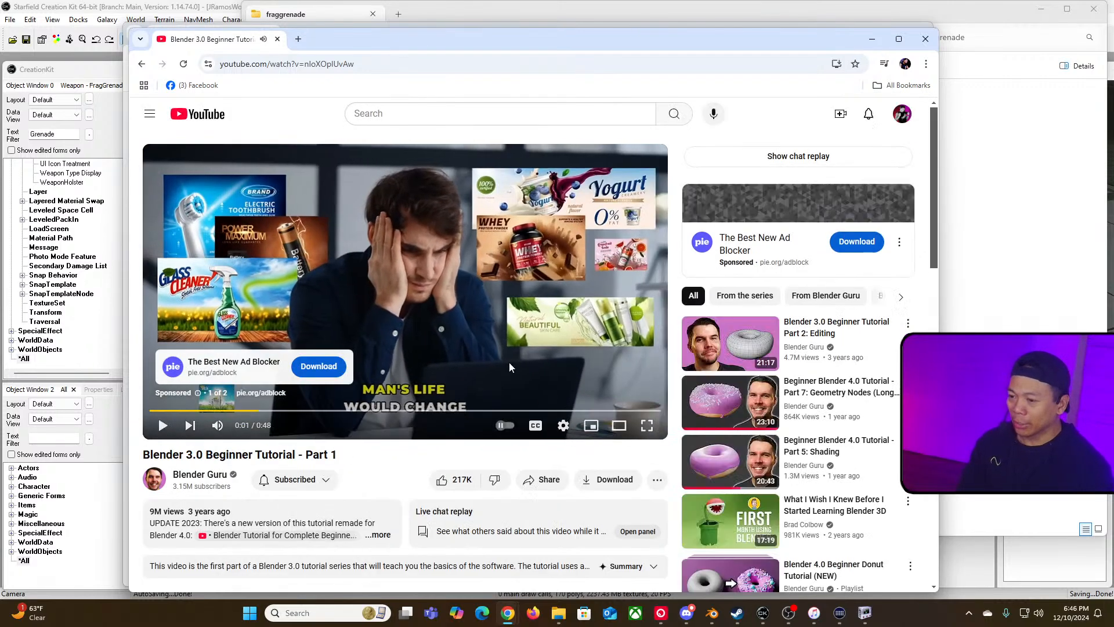
scroll(241, 415, "down", 2)
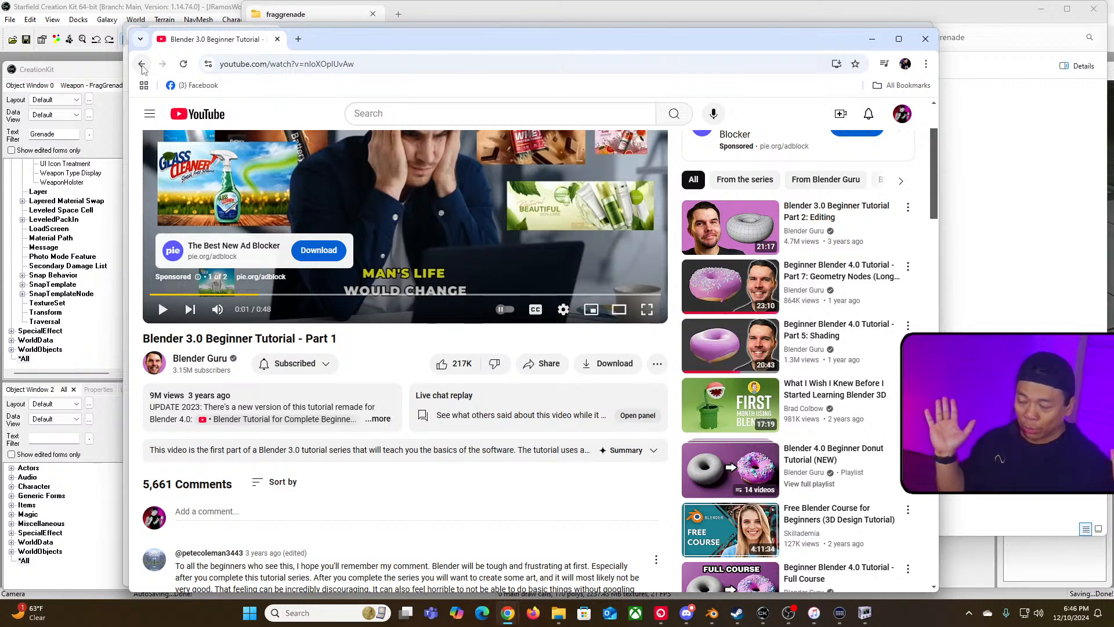
left_click(142, 64)
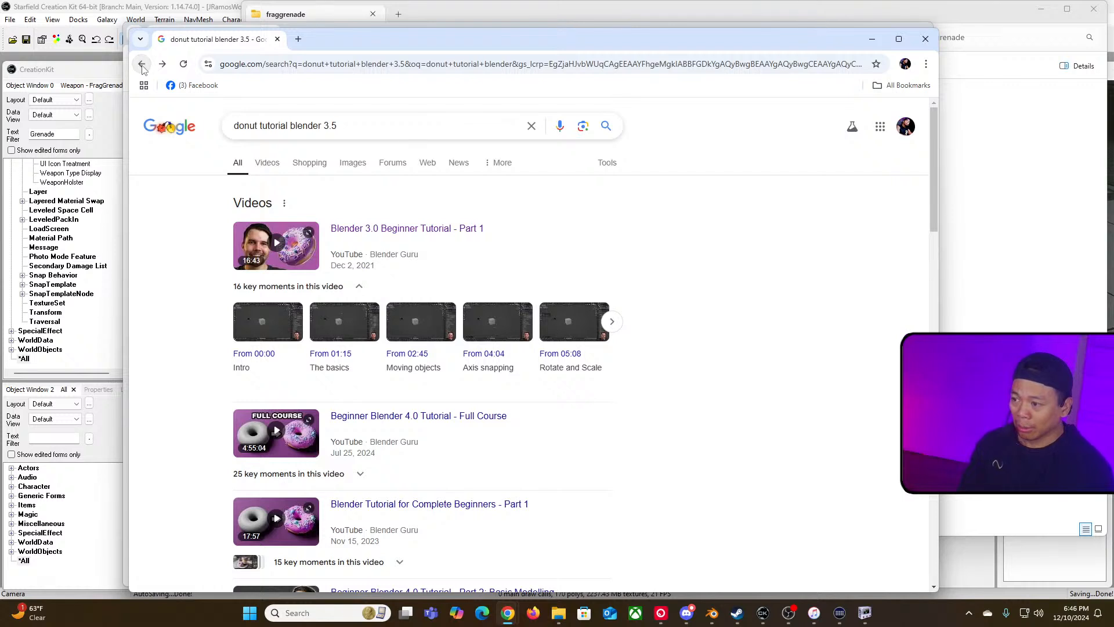
scroll(429, 371, "up", 1)
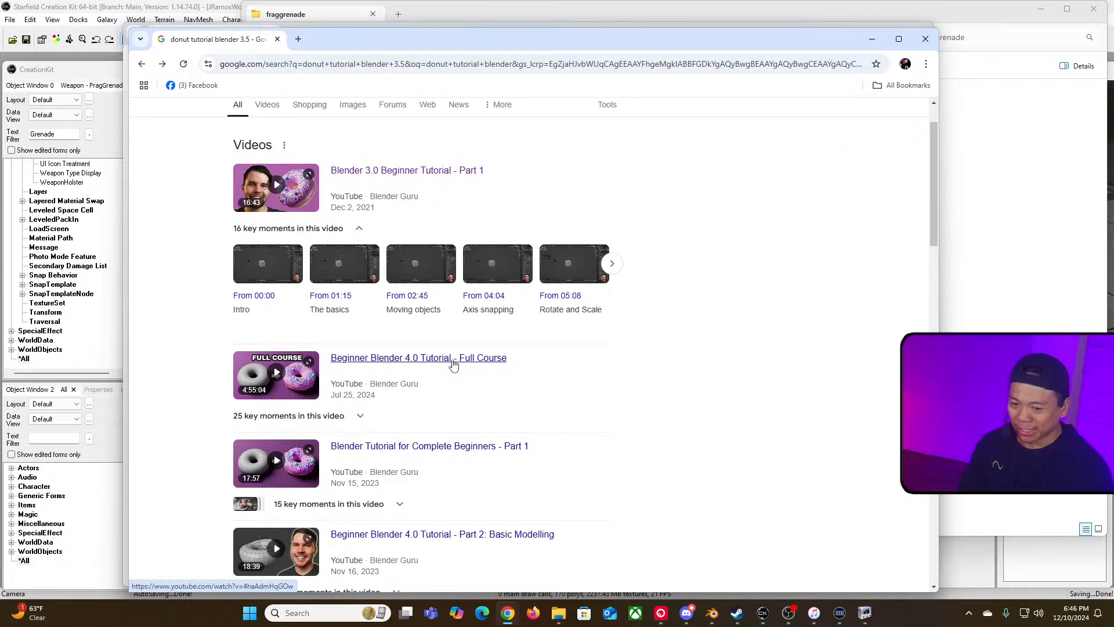
Step: Open the Blender Guru YouTube channel from the Part 1 tutorial video and copy the channel's page address
right_click(427, 357)
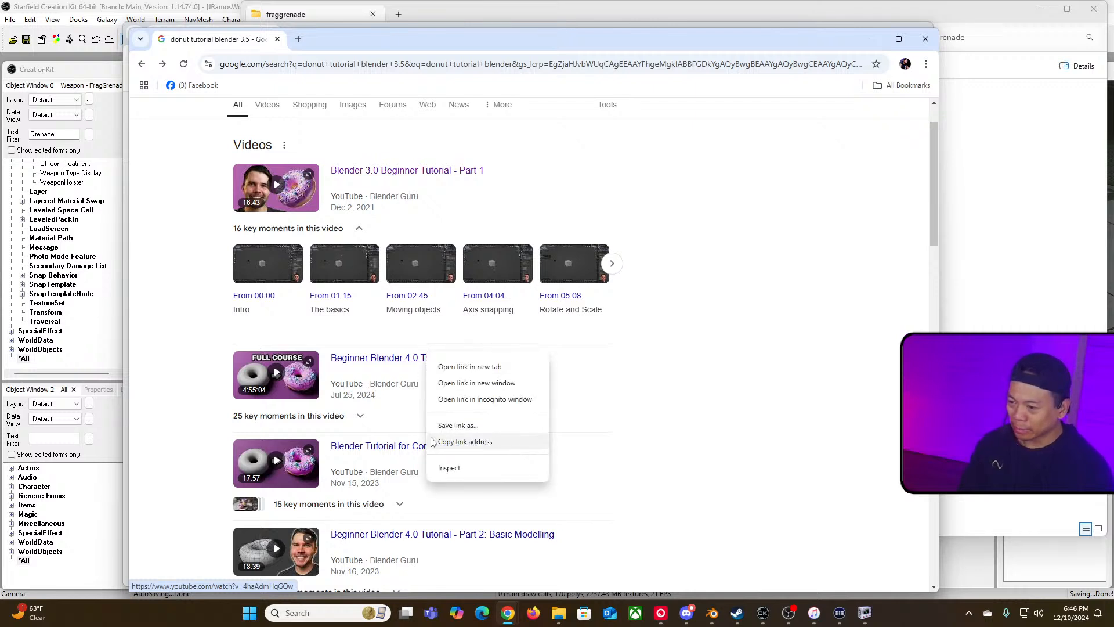
left_click(194, 351)
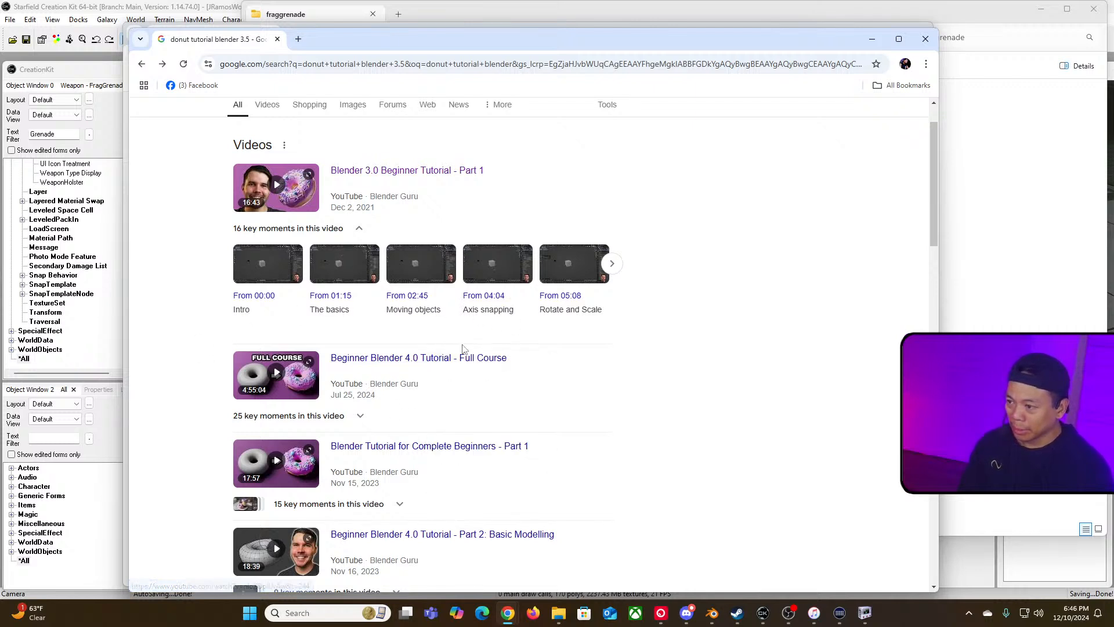
left_click(380, 171)
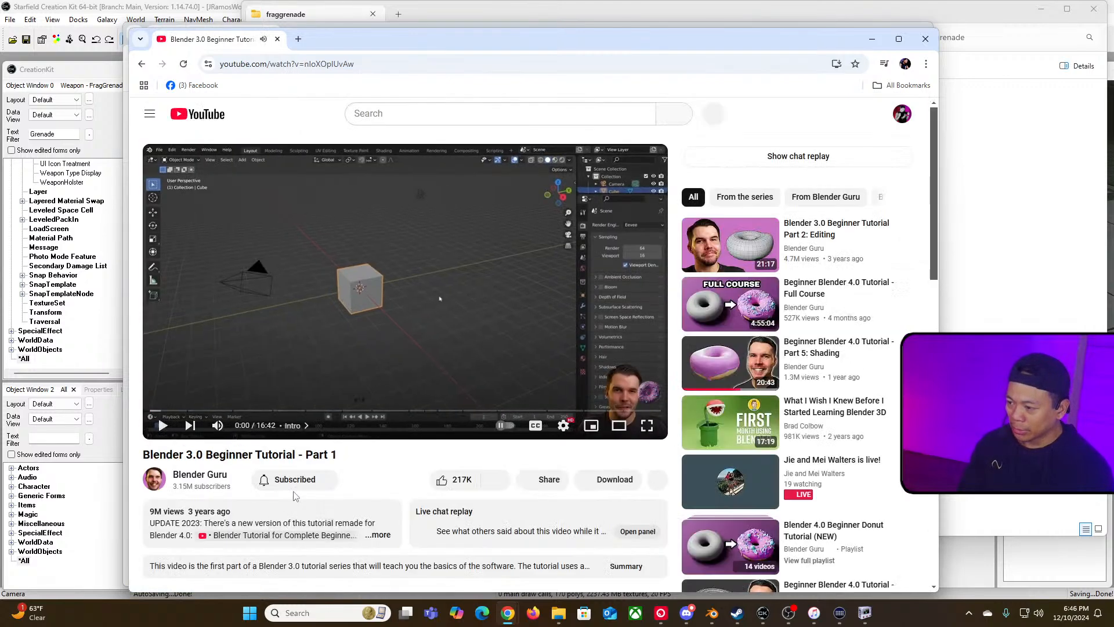
right_click(213, 476)
left_click(202, 475)
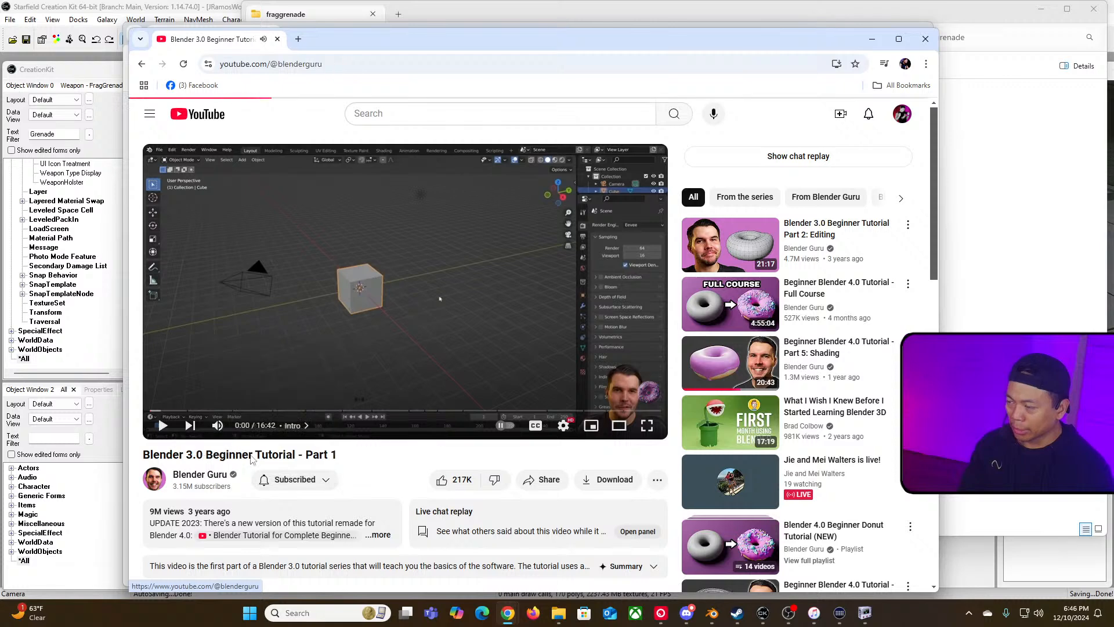
left_click(356, 65)
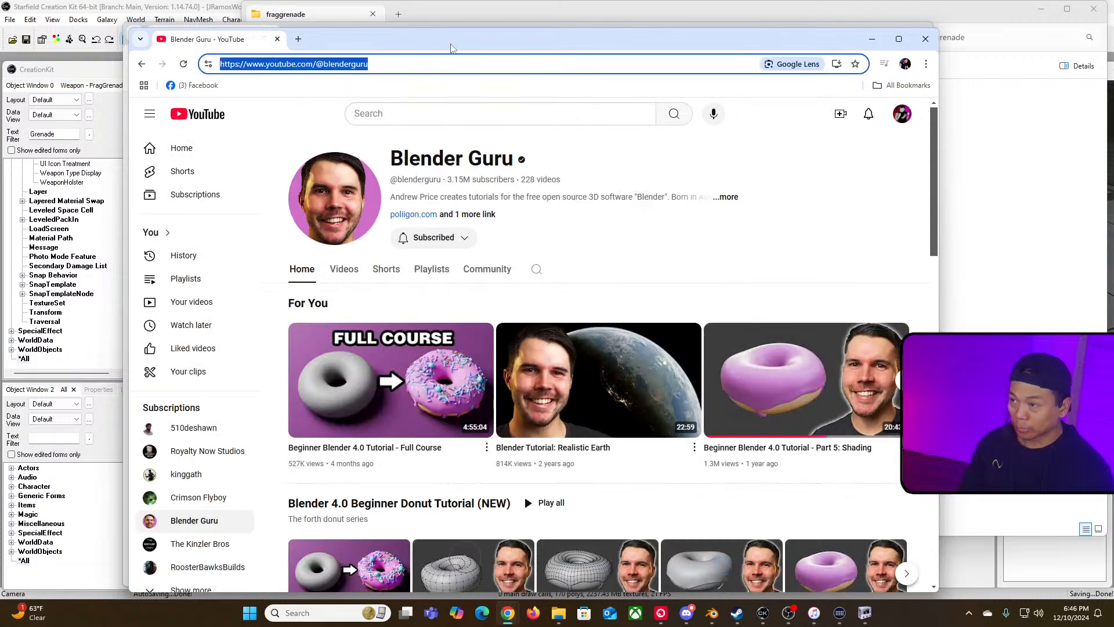
Step: Paste the Blender Guru channel link into the first bullet after "via the donut tutorial"
left_click_drag(453, 49, 662, 339)
left_click(699, 302)
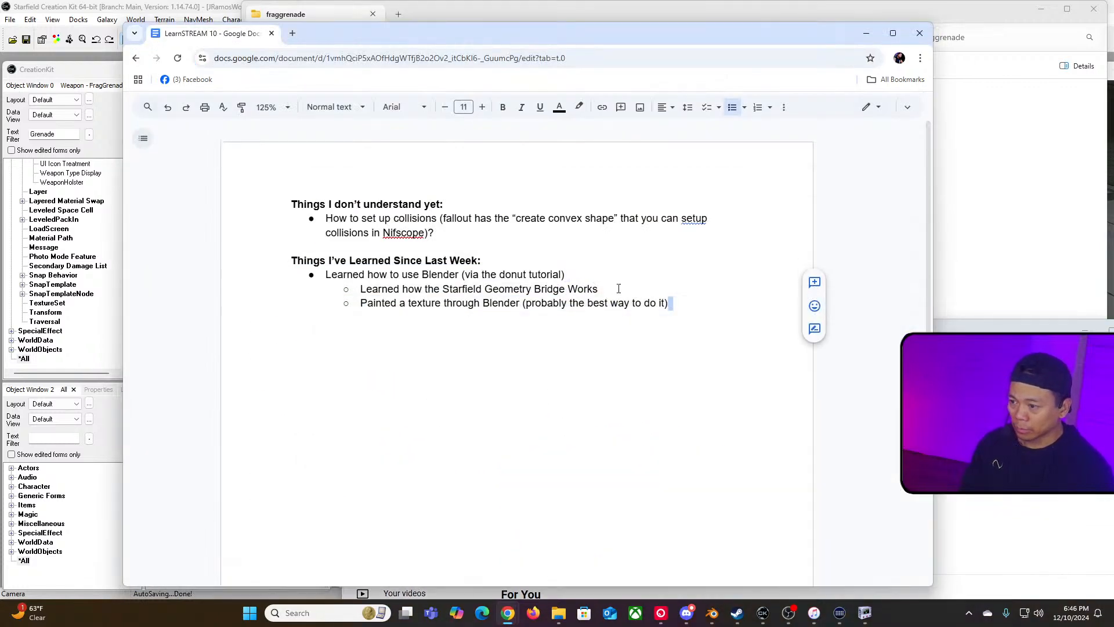
left_click(645, 289)
left_click(586, 277)
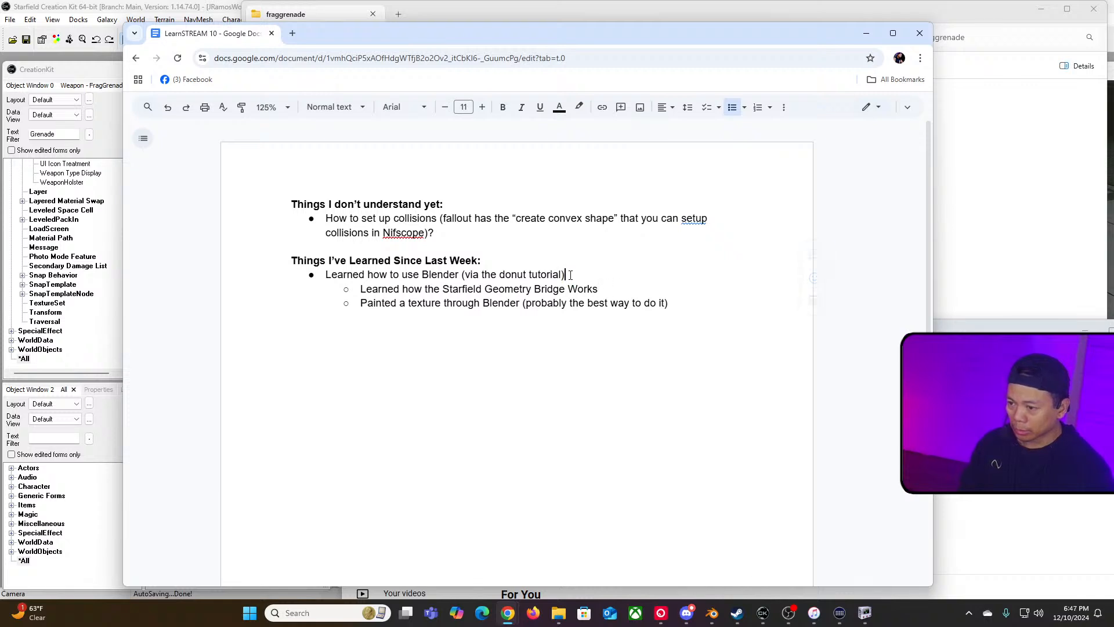
key("ctrl+v")
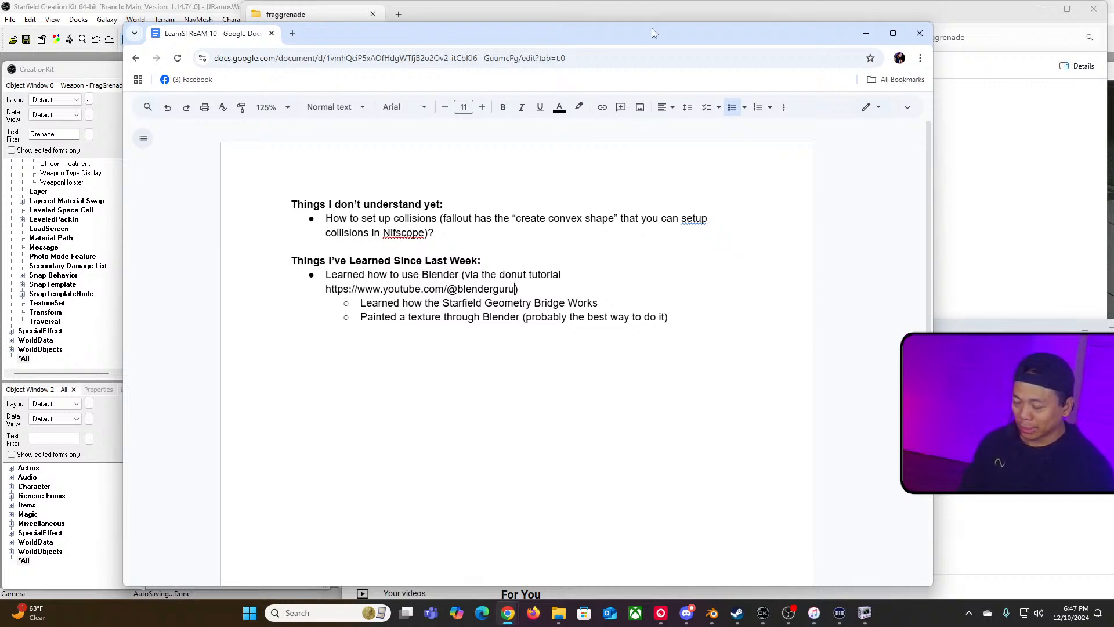
key("ctrl+n")
left_click_drag(669, 33, 669, 0)
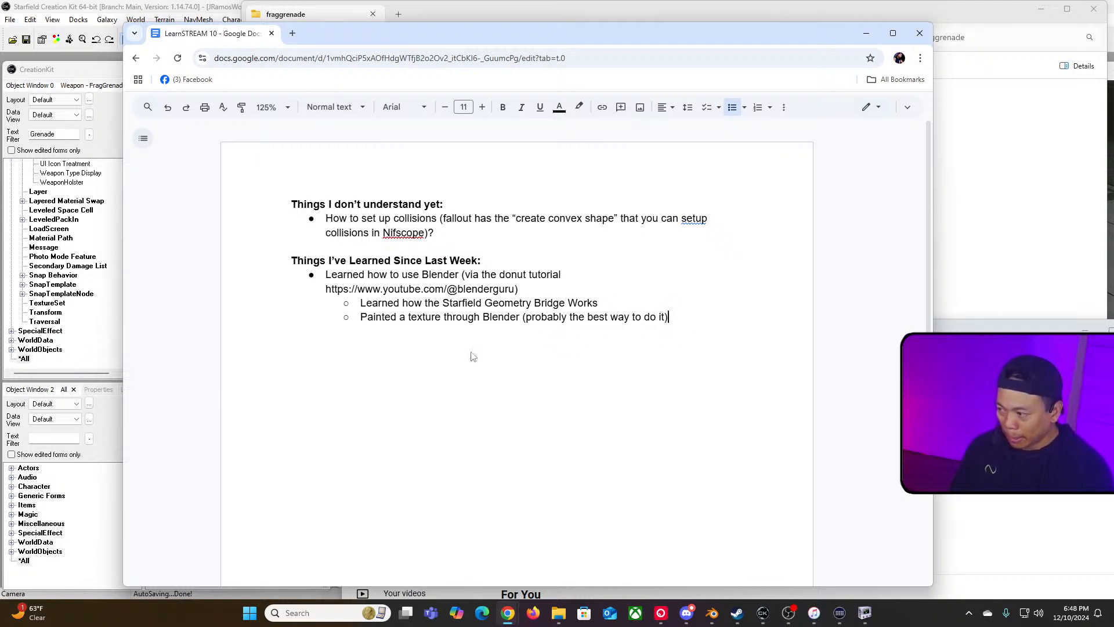
Step: Add a top-level bullet "Better organization of files for a more efficient process." and start a new bullet below it
key("Return")
key("shift+Tab")
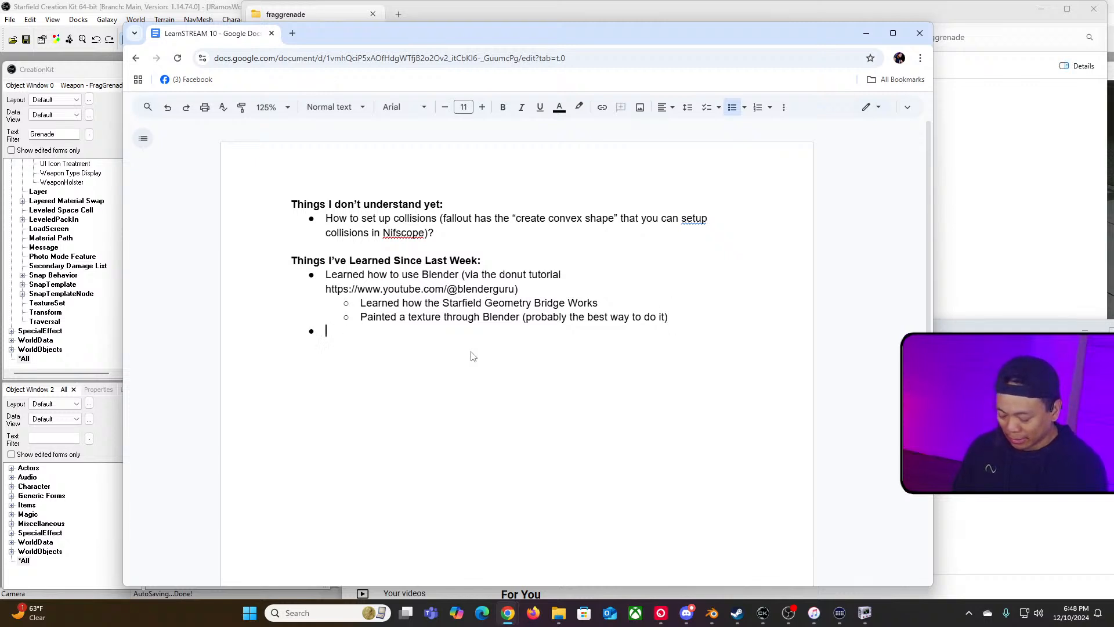
type("Bett")
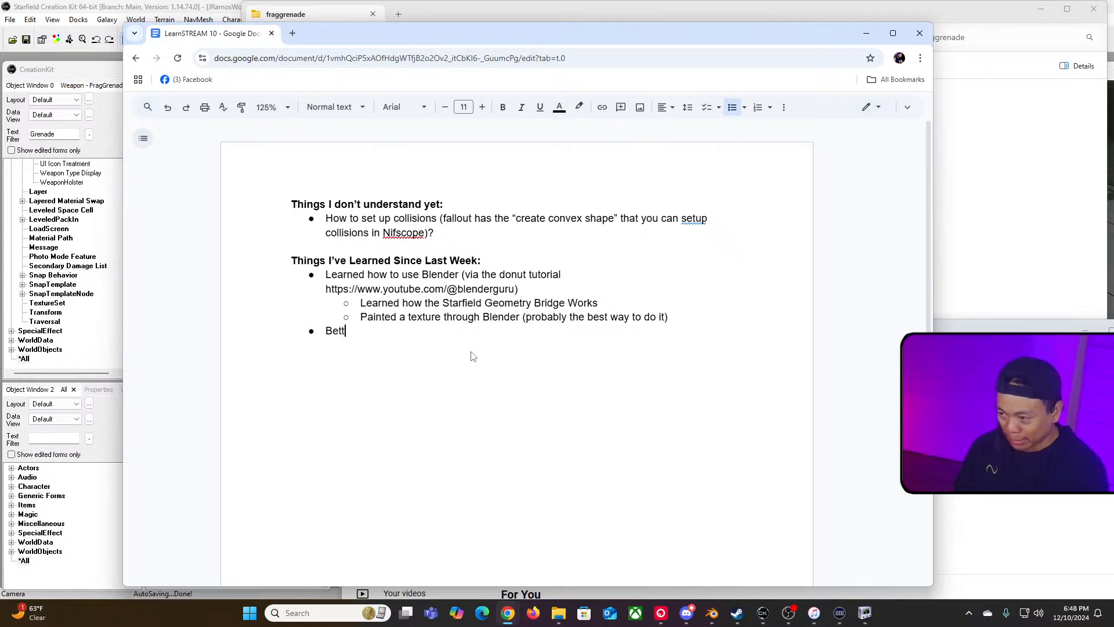
type("er of org")
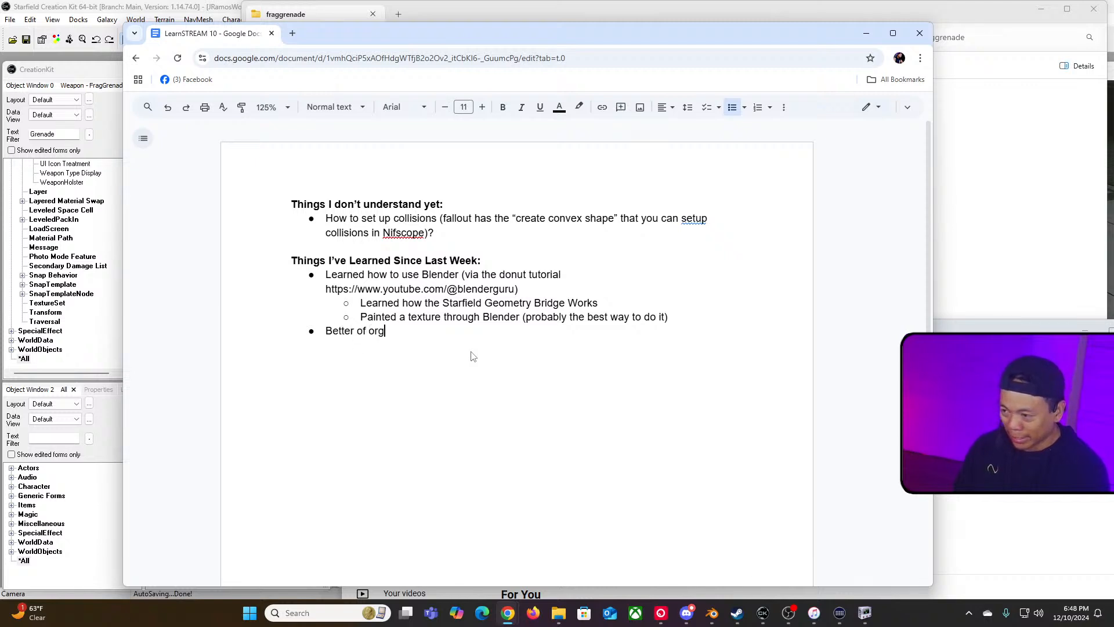
type("anizing")
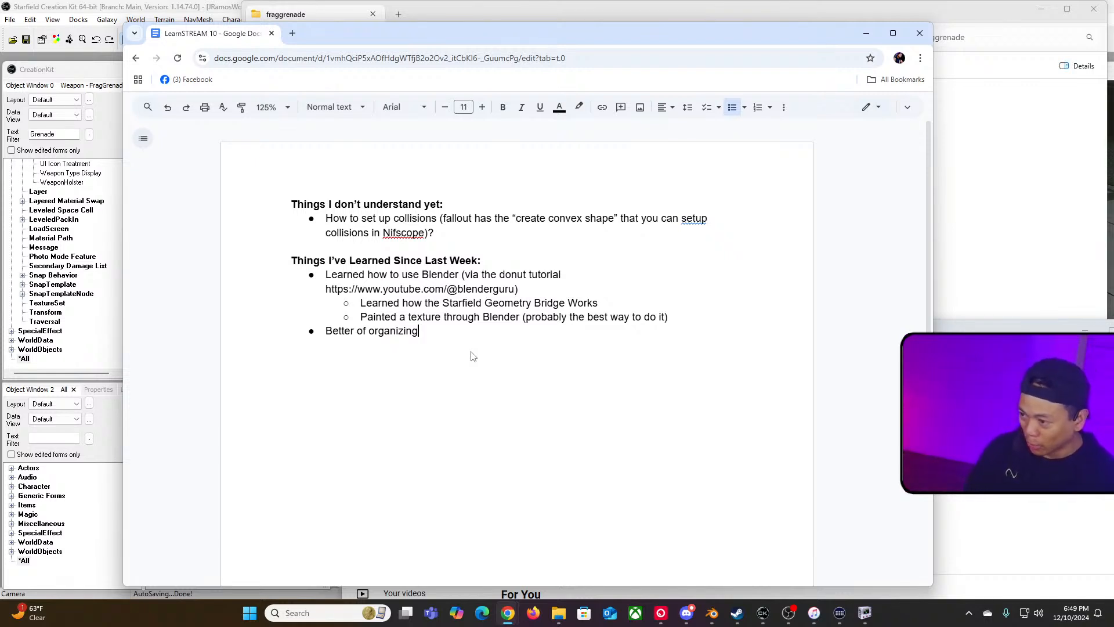
key("BackSpace")
key("BackSpace")
key("BackSpace")
key("BackSpace")
key("BackSpace")
key("BackSpace")
key("BackSpace")
key("BackSpace")
key("BackSpace")
key("BackSpace")
key("BackSpace")
key("BackSpace")
key("BackSpace")
type("orgnizatio")
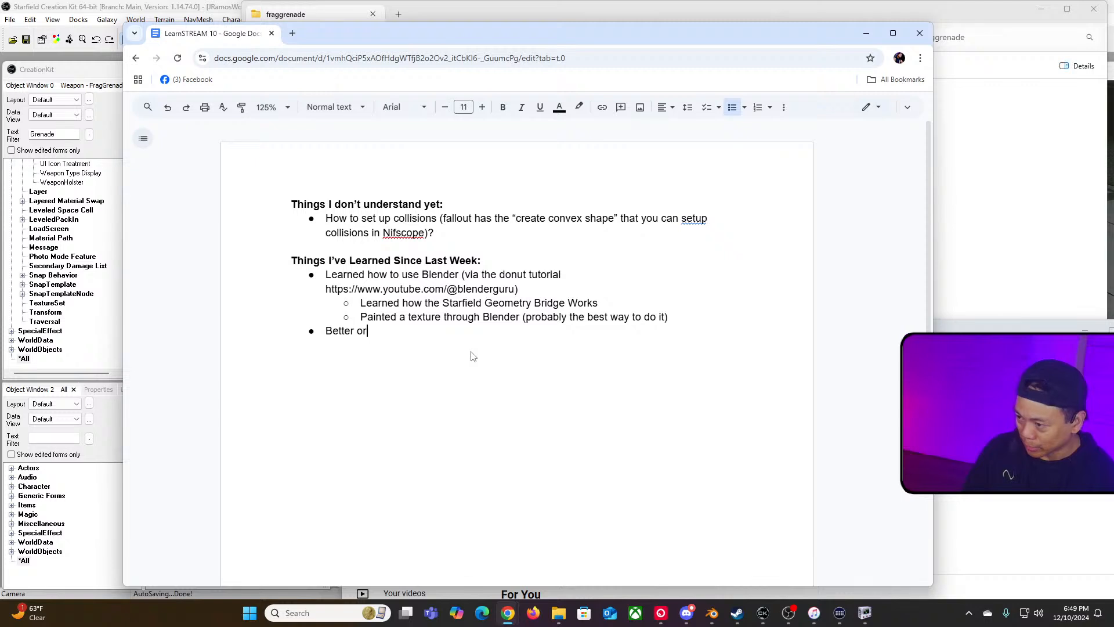
key("BackSpace")
key("BackSpace")
key("BackSpace")
key("BackSpace")
key("BackSpace")
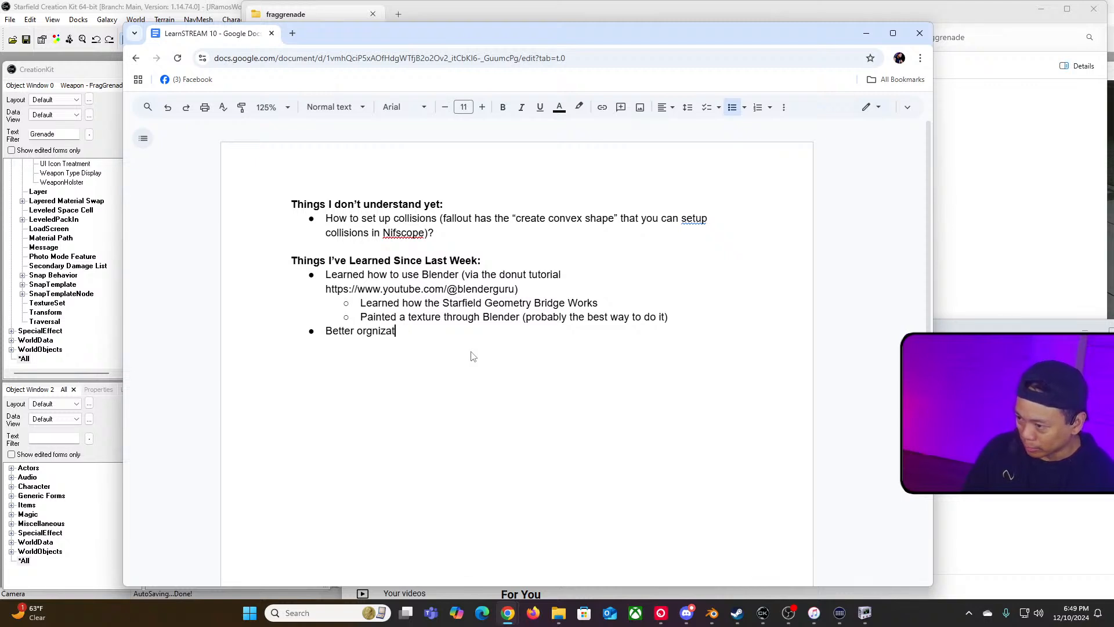
key("BackSpace")
key("BackSpace")
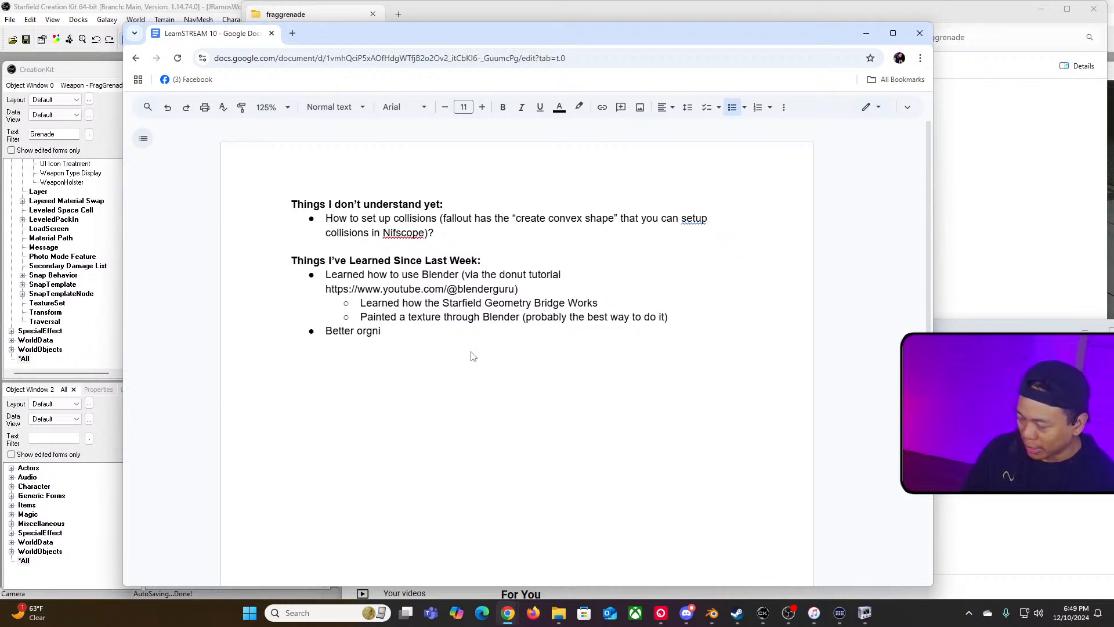
type("anization ")
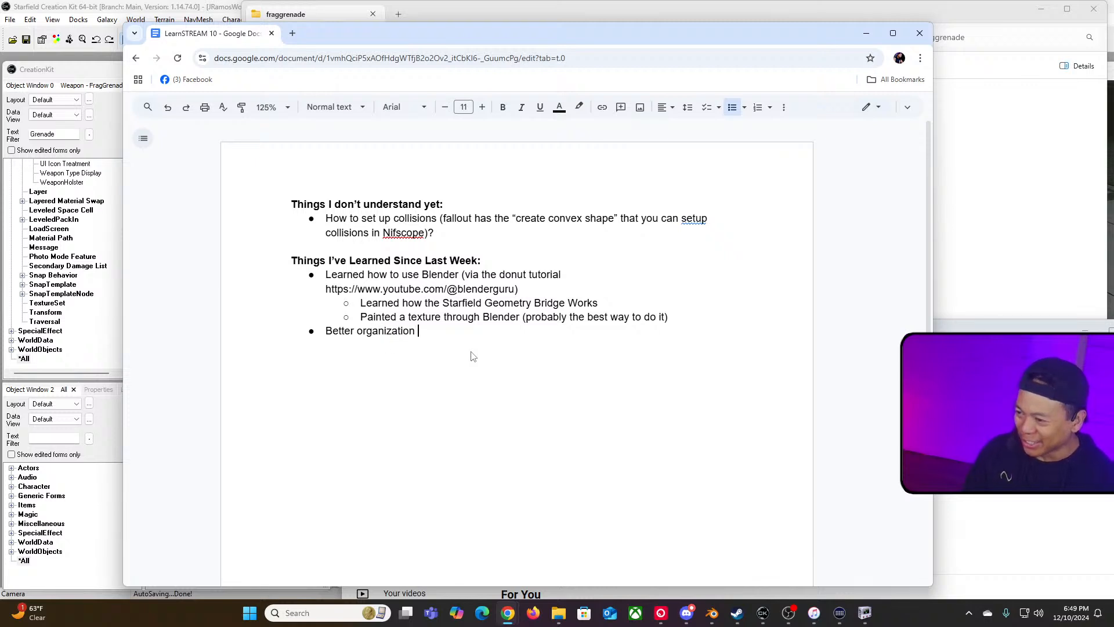
type("of files for a m")
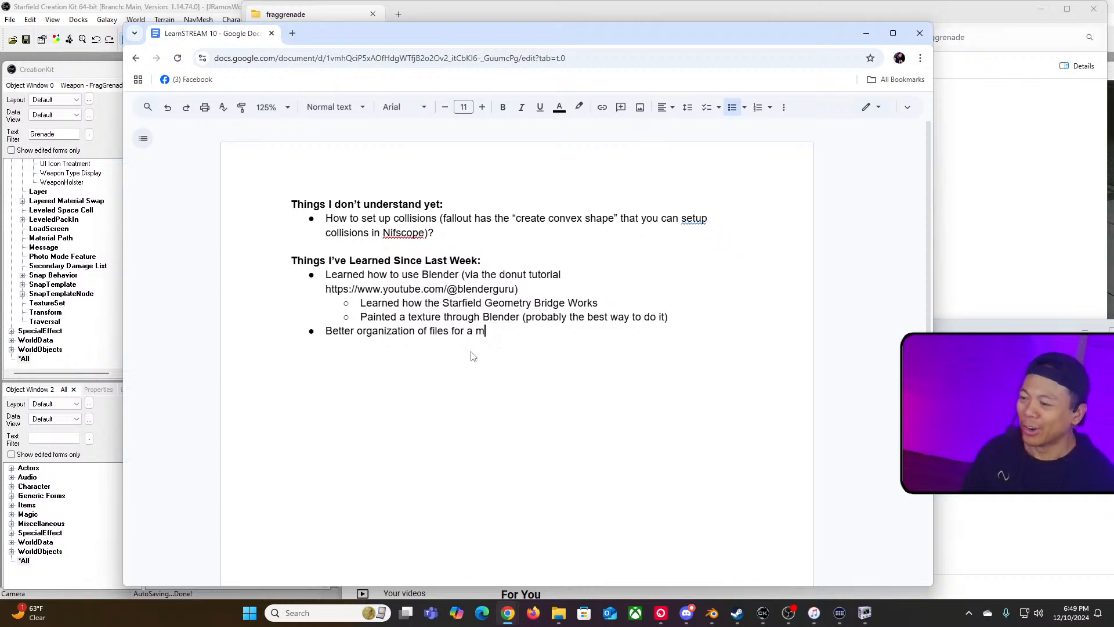
type("cient process.")
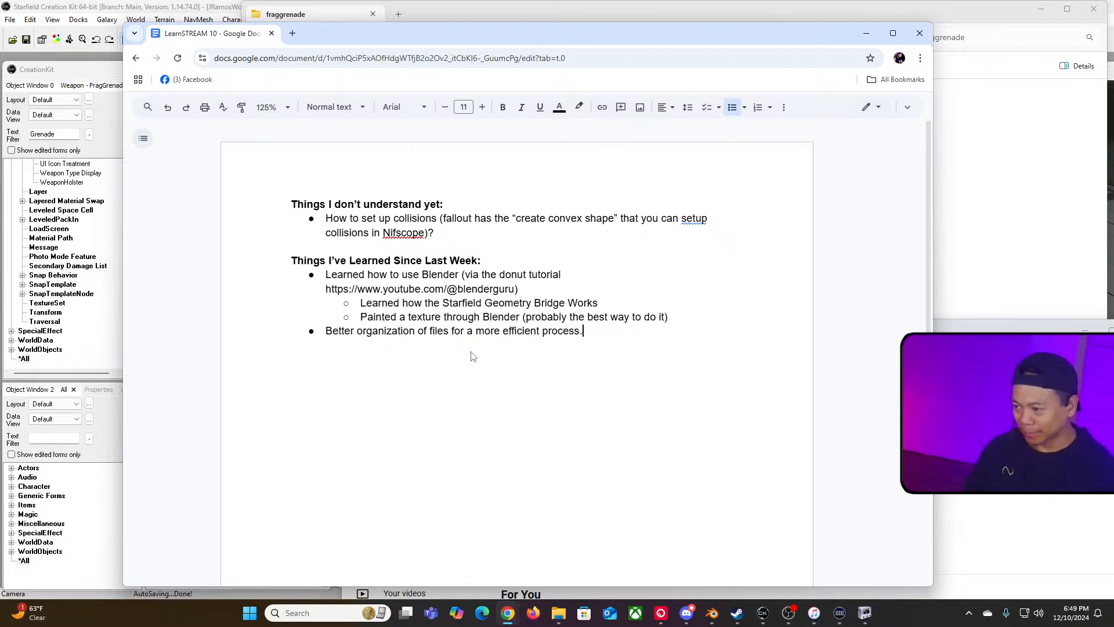
key("Return")
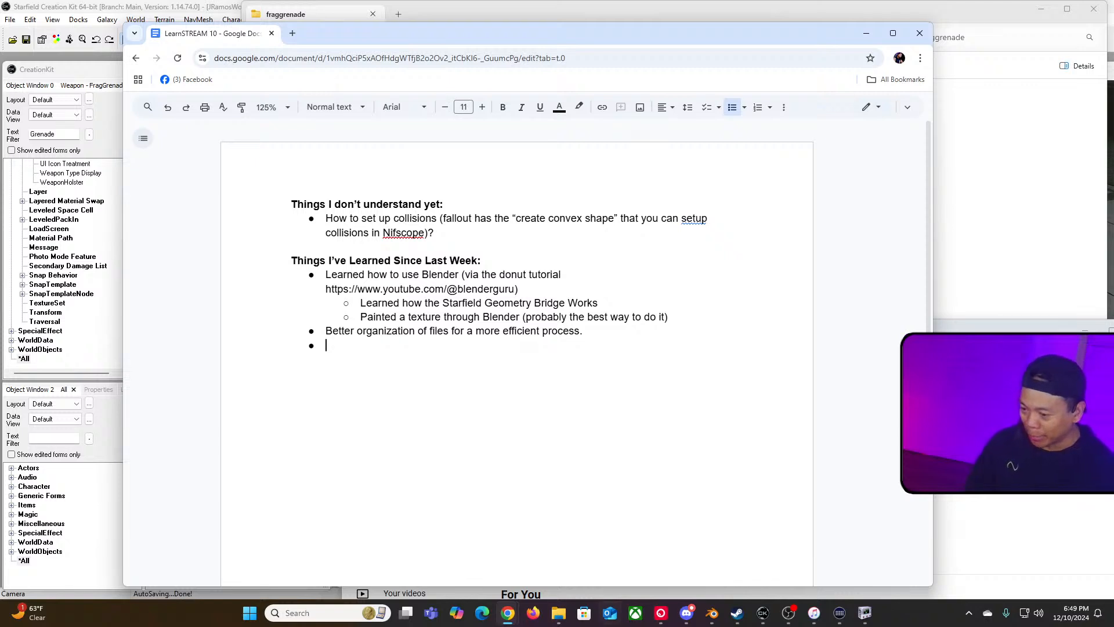
Step: Switch to File Explorer and browse from the Starfield Data folder into meshes, actors, then modela
left_click(558, 613)
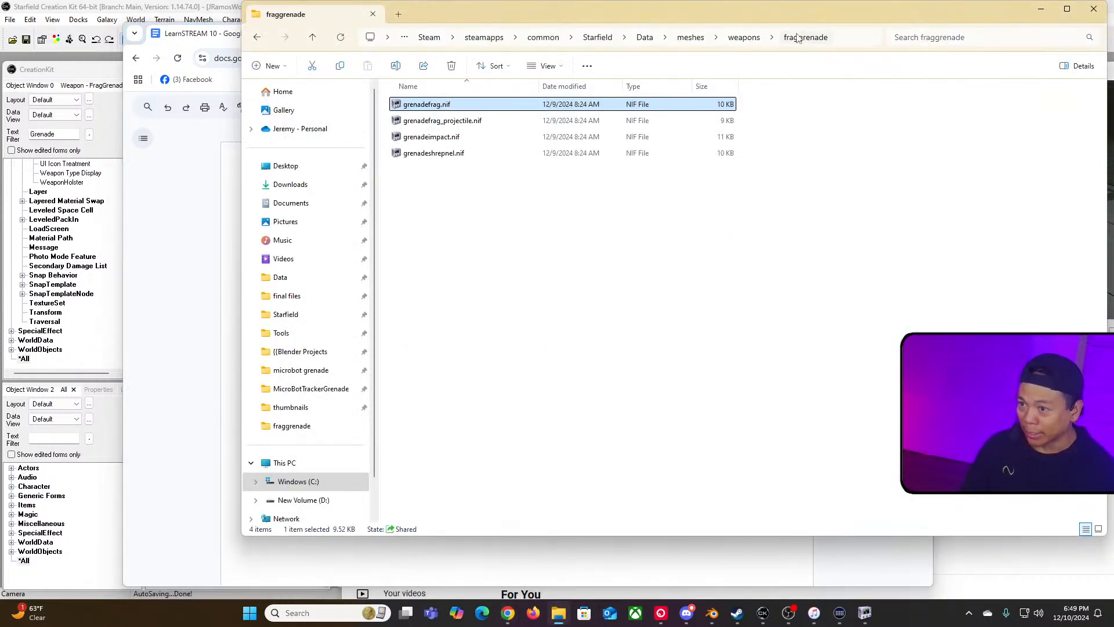
left_click_drag(703, 21, 681, 40)
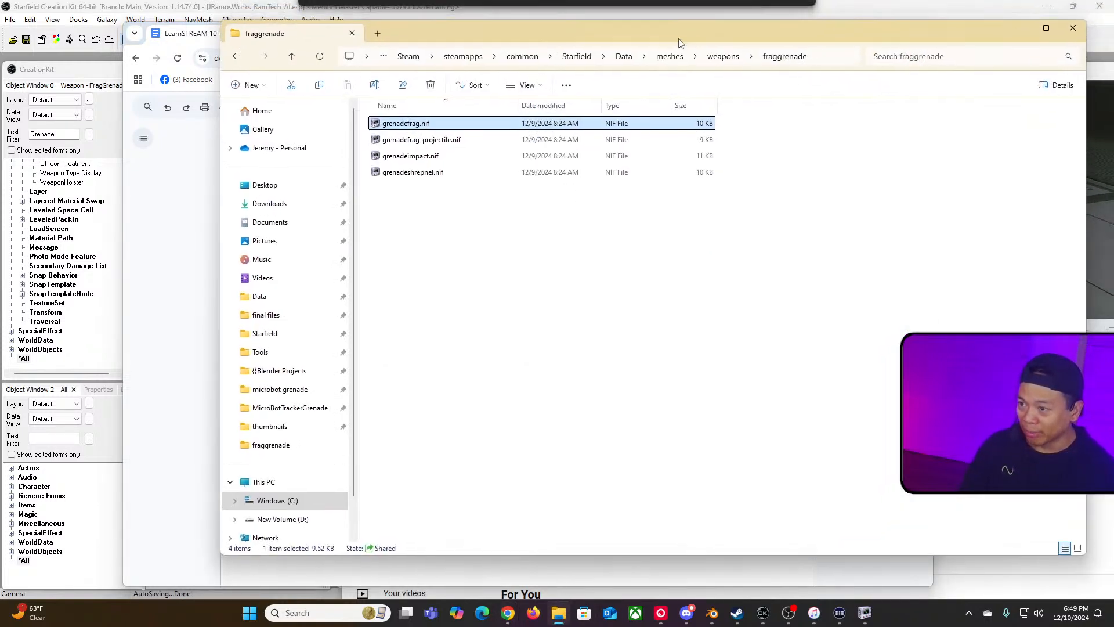
left_click(633, 62)
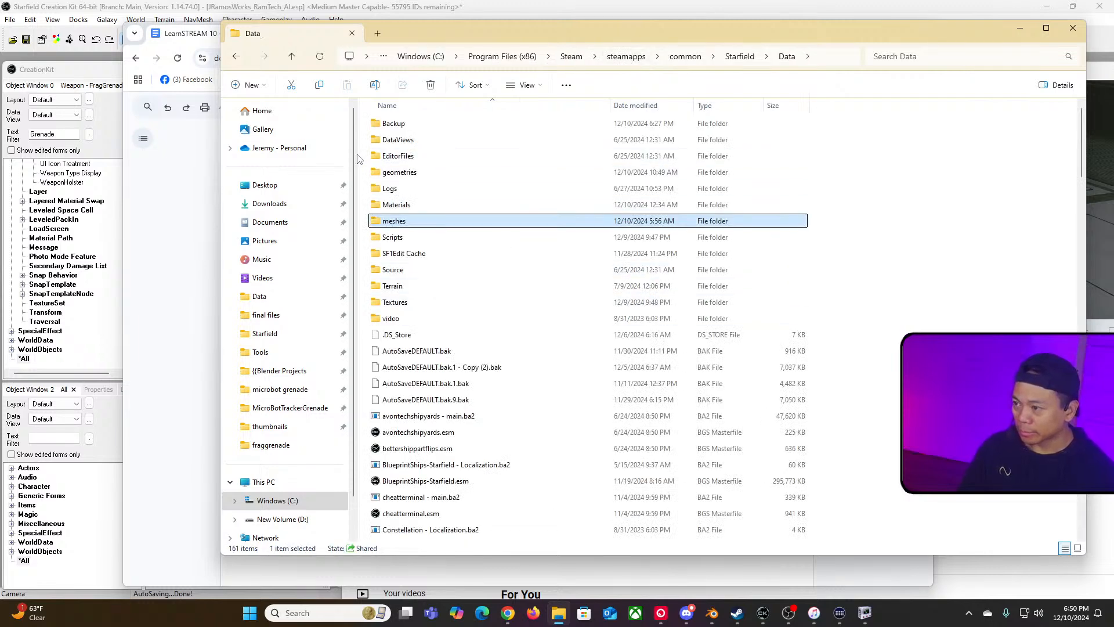
double_click(458, 227)
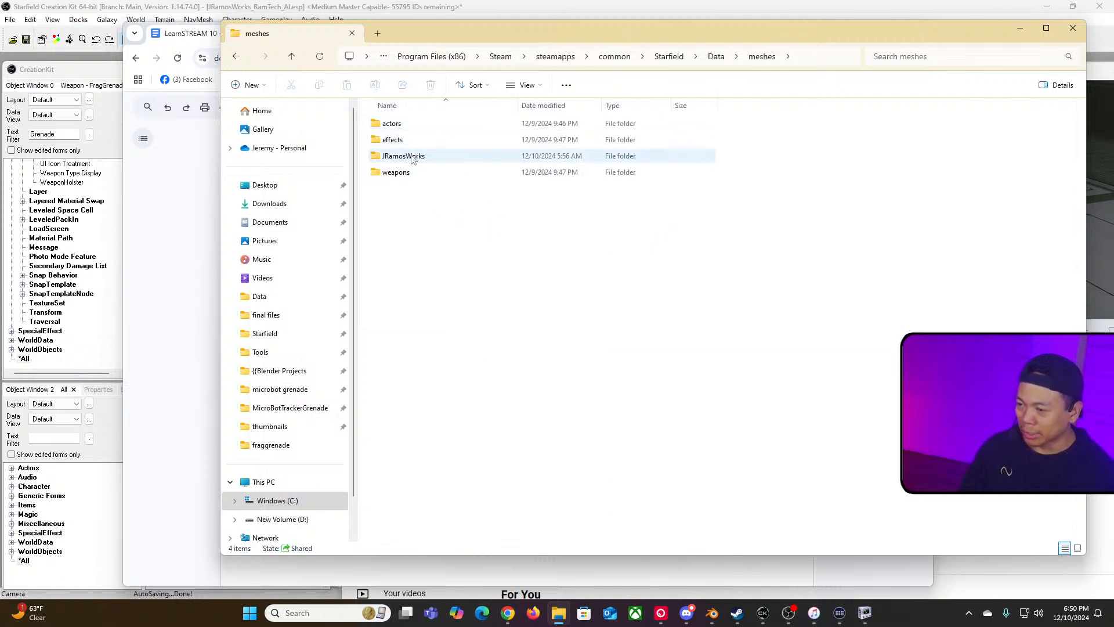
double_click(395, 123)
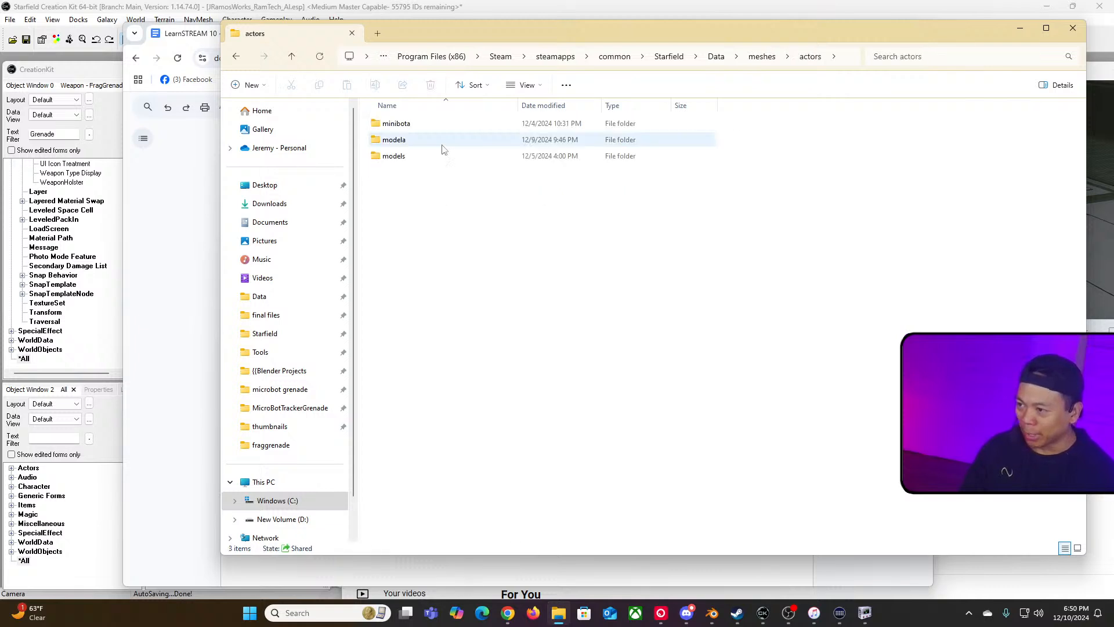
double_click(397, 140)
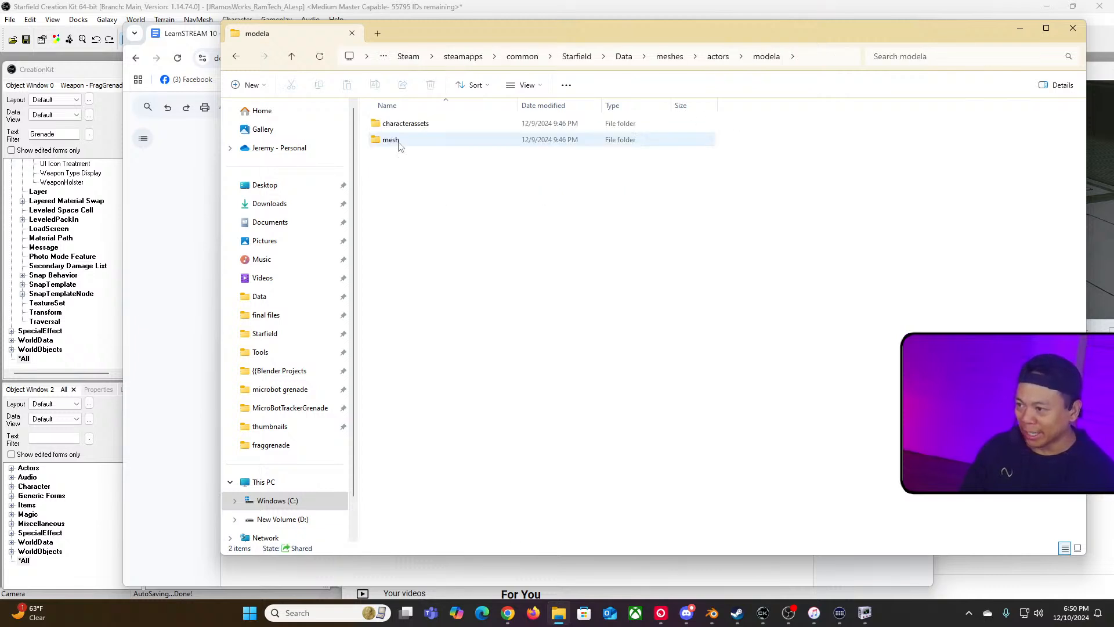
Step: Browse the mod's mesh folders under meshes\actors\modela and back up to the meshes folder to review their layout
double_click(399, 140)
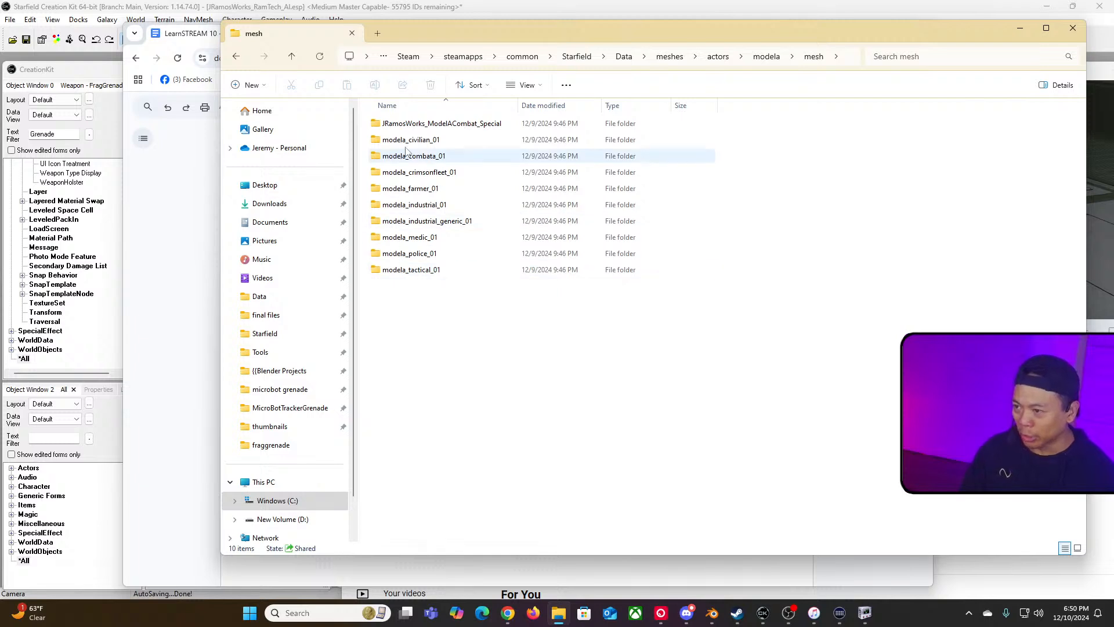
left_click(420, 129)
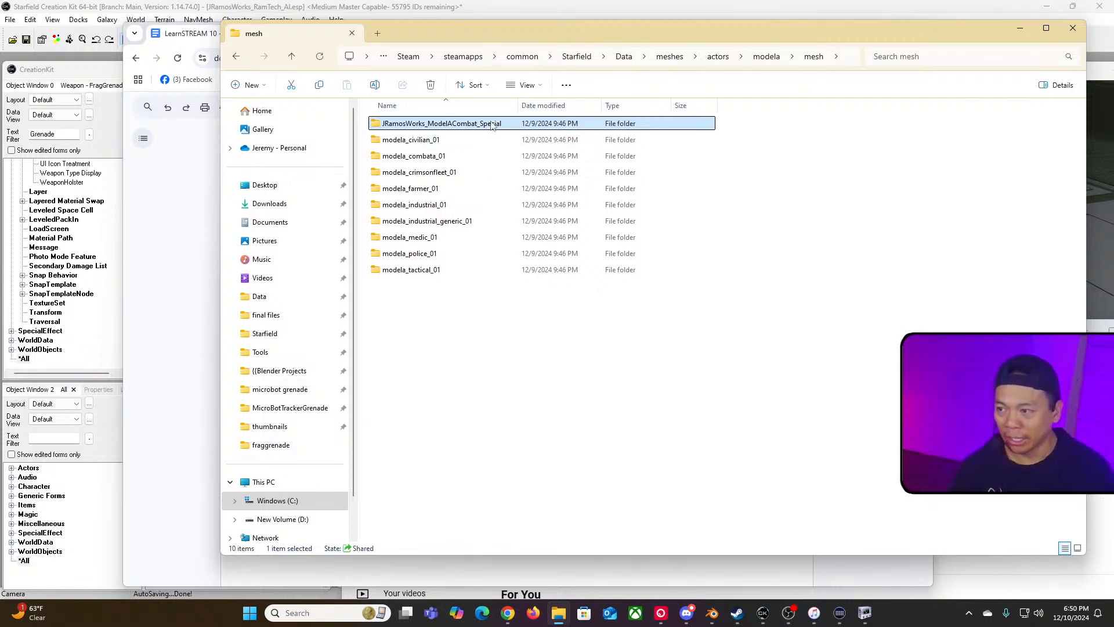
left_click(236, 56)
left_click(236, 56)
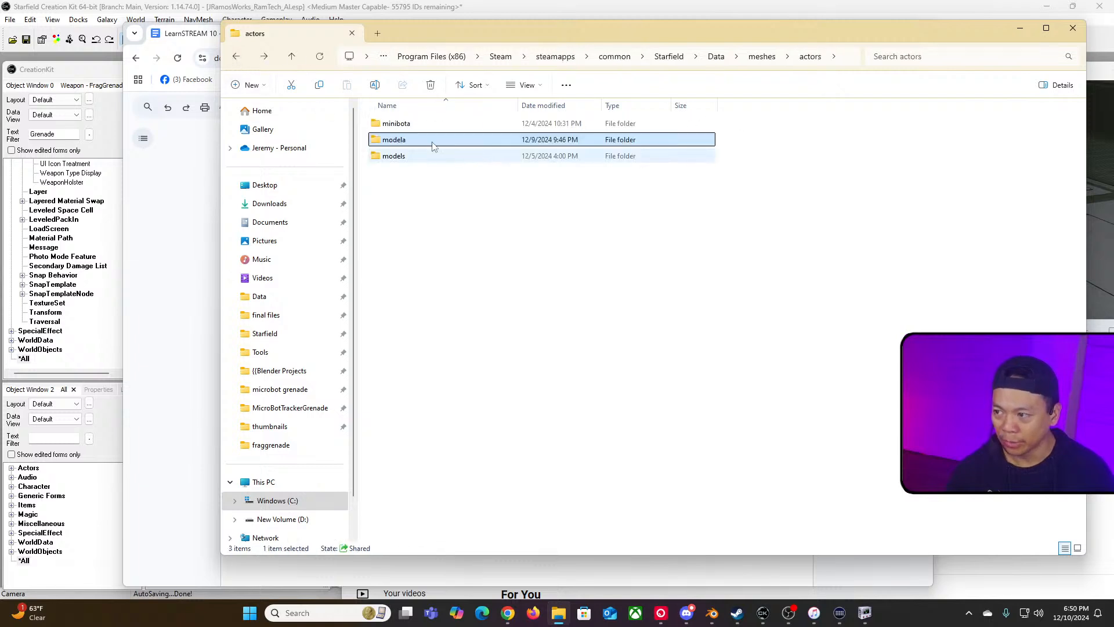
left_click(236, 58)
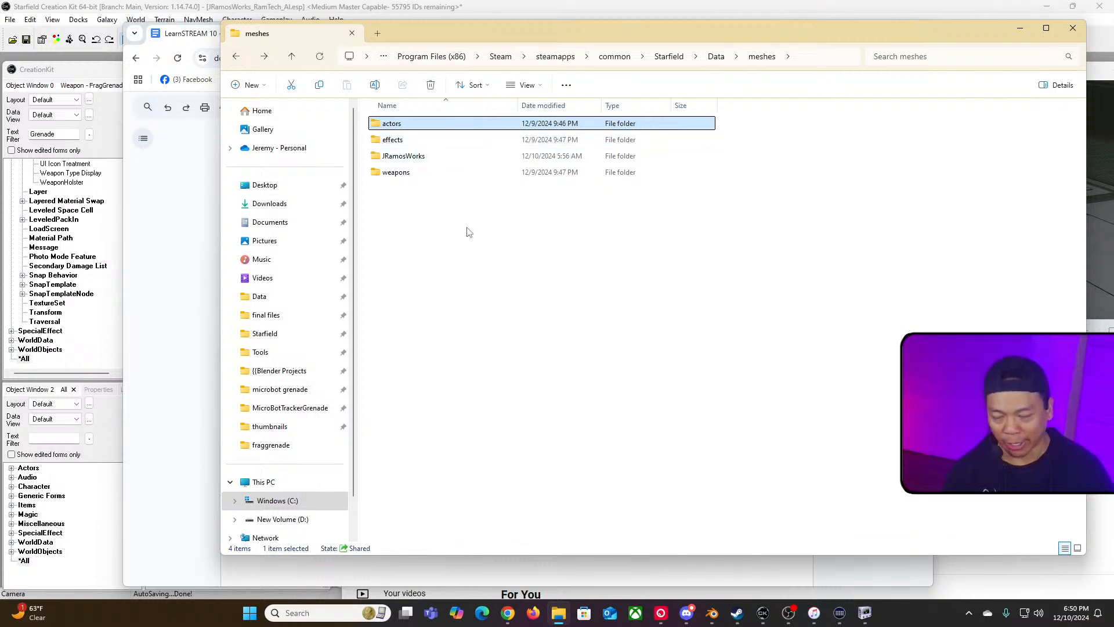
left_click(468, 250)
double_click(398, 125)
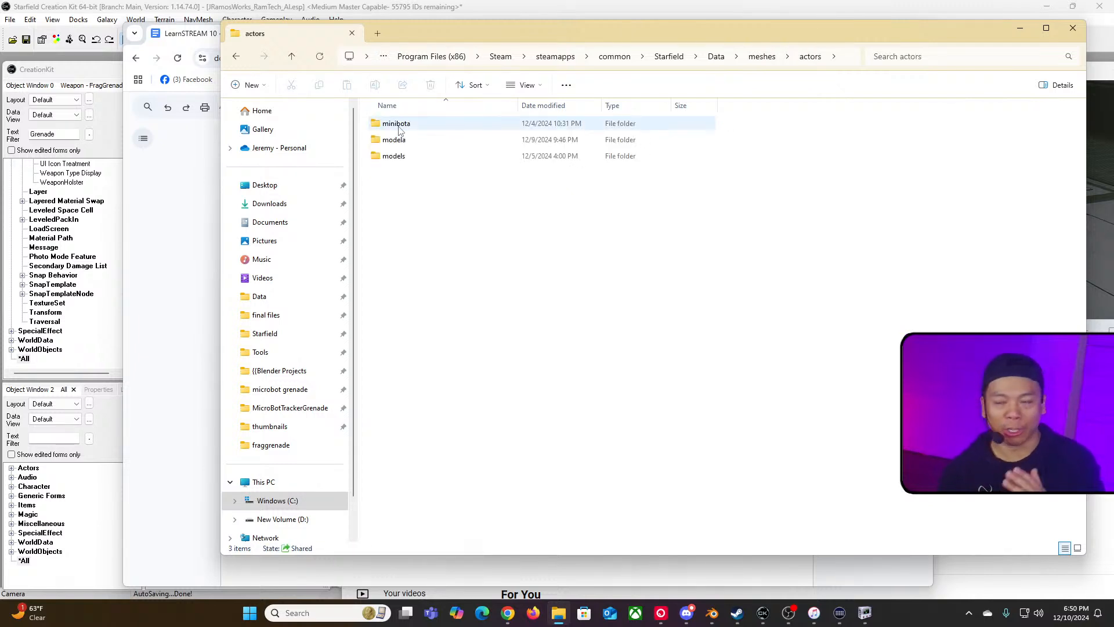
left_click(234, 57)
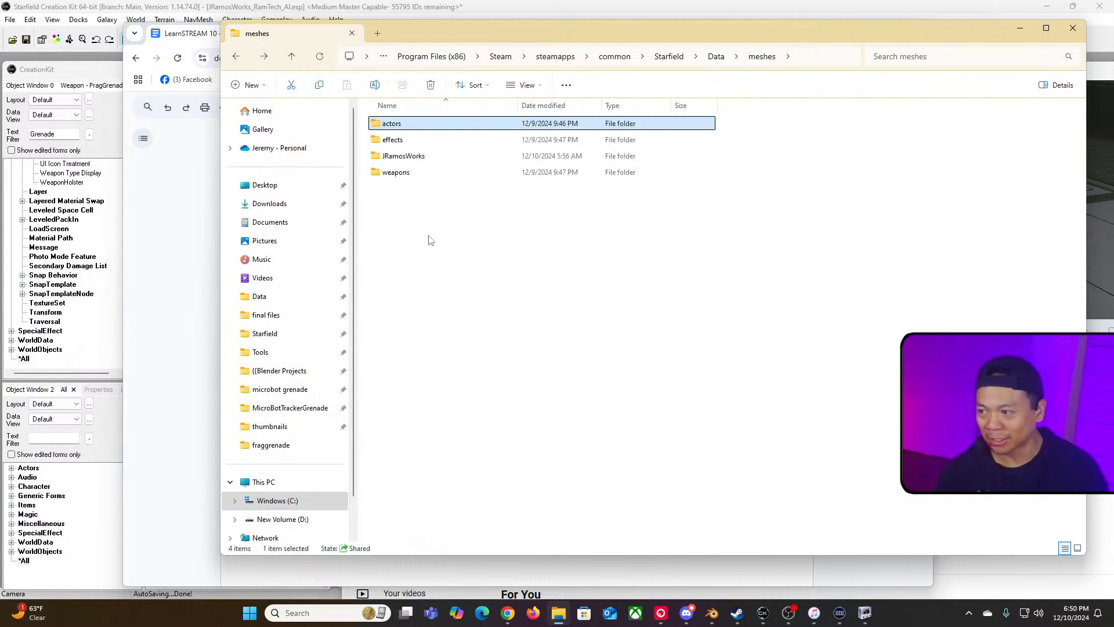
Step: Inspect the JRamosWorks folder inside meshes and its weapons subfolder to review the custom mod files
double_click(406, 157)
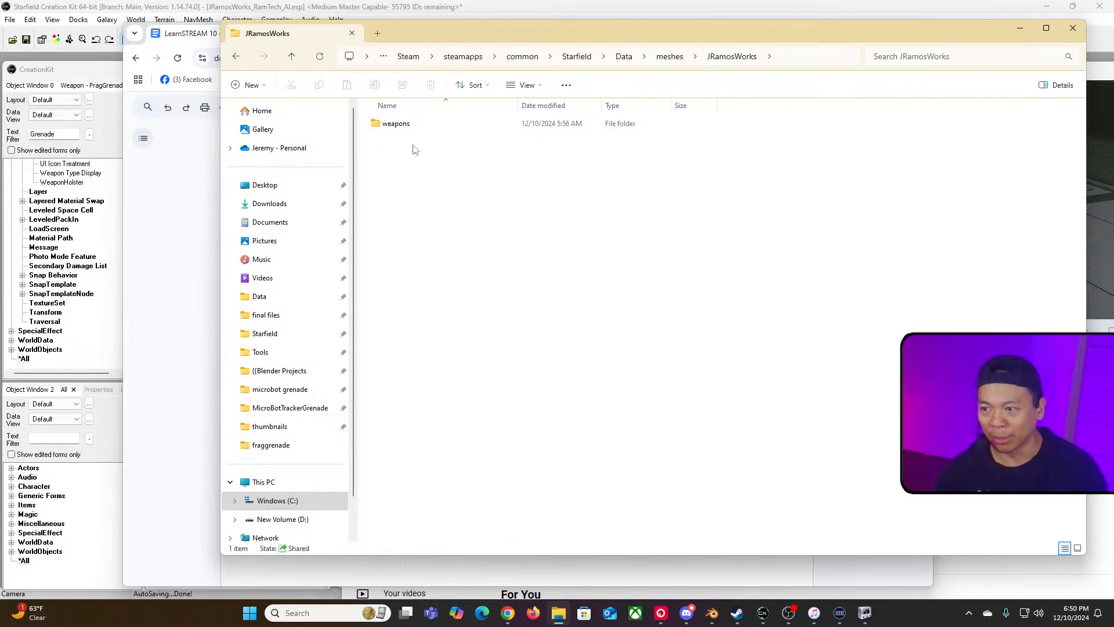
left_click(237, 56)
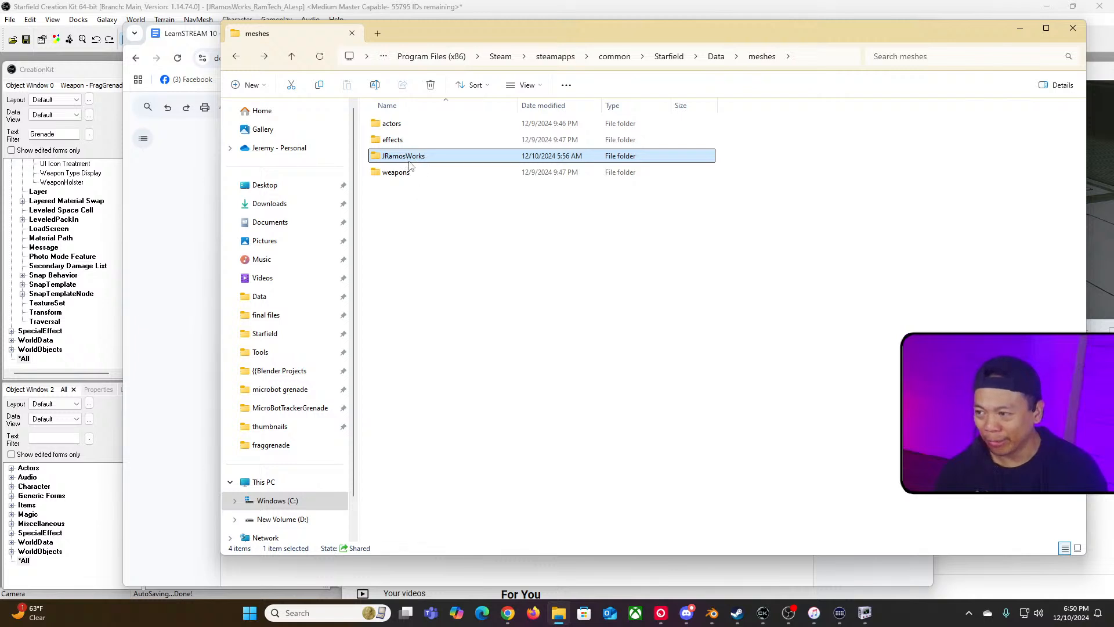
double_click(382, 159)
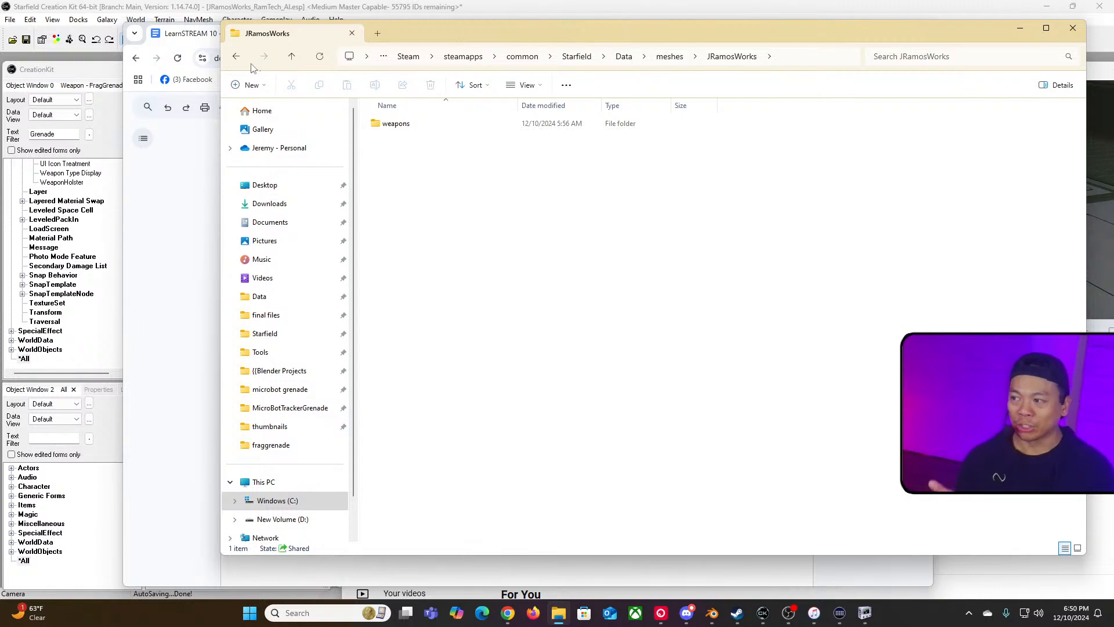
left_click(236, 56)
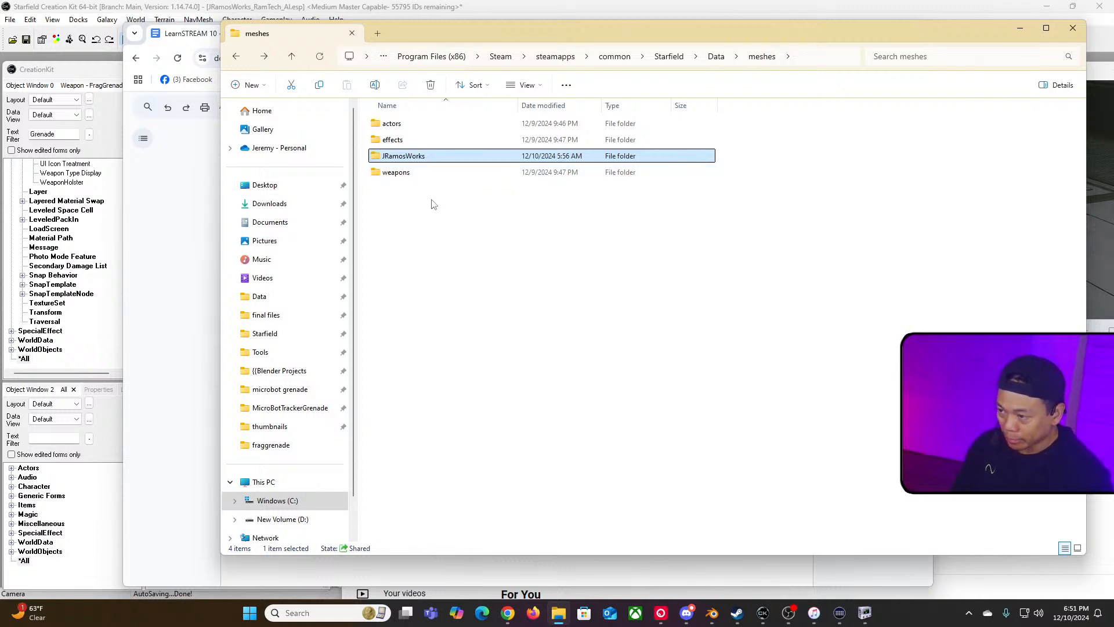
double_click(416, 157)
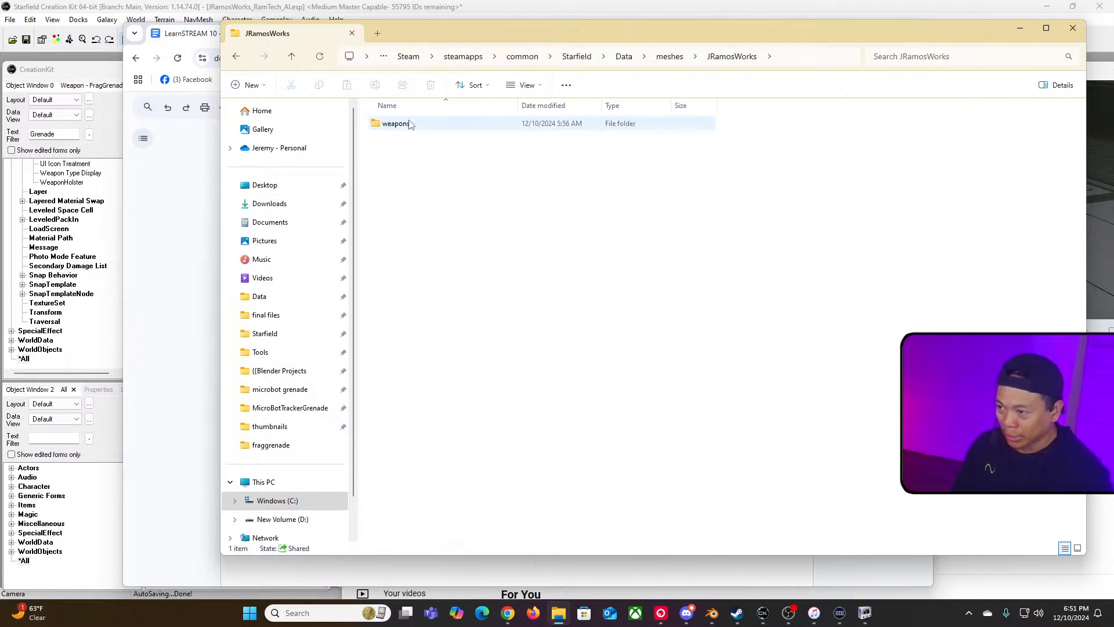
double_click(399, 123)
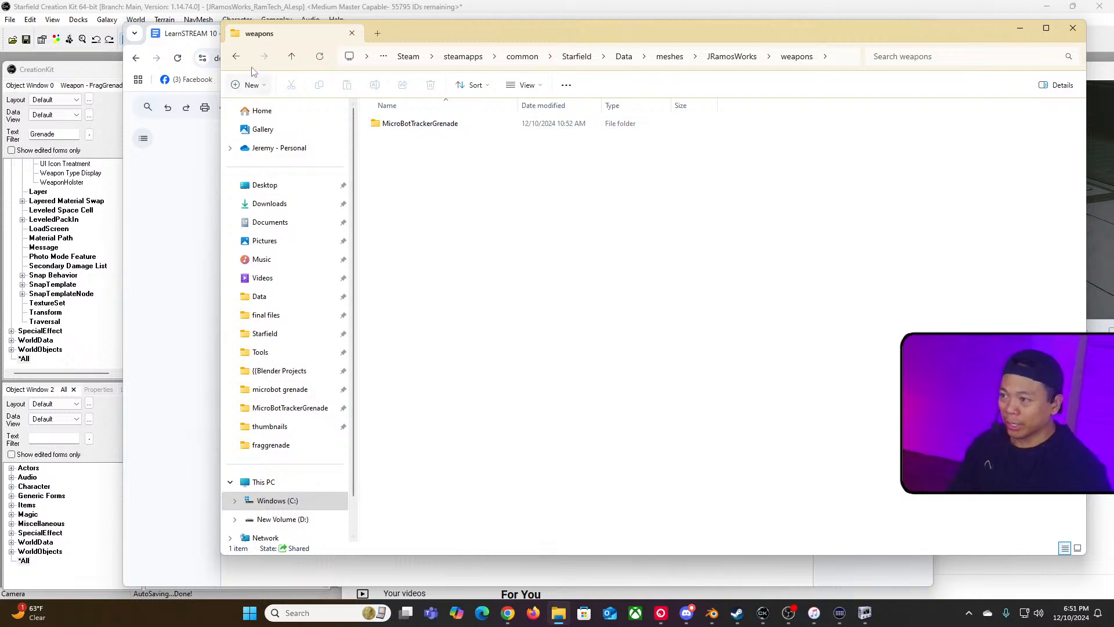
left_click(237, 56)
left_click(237, 56)
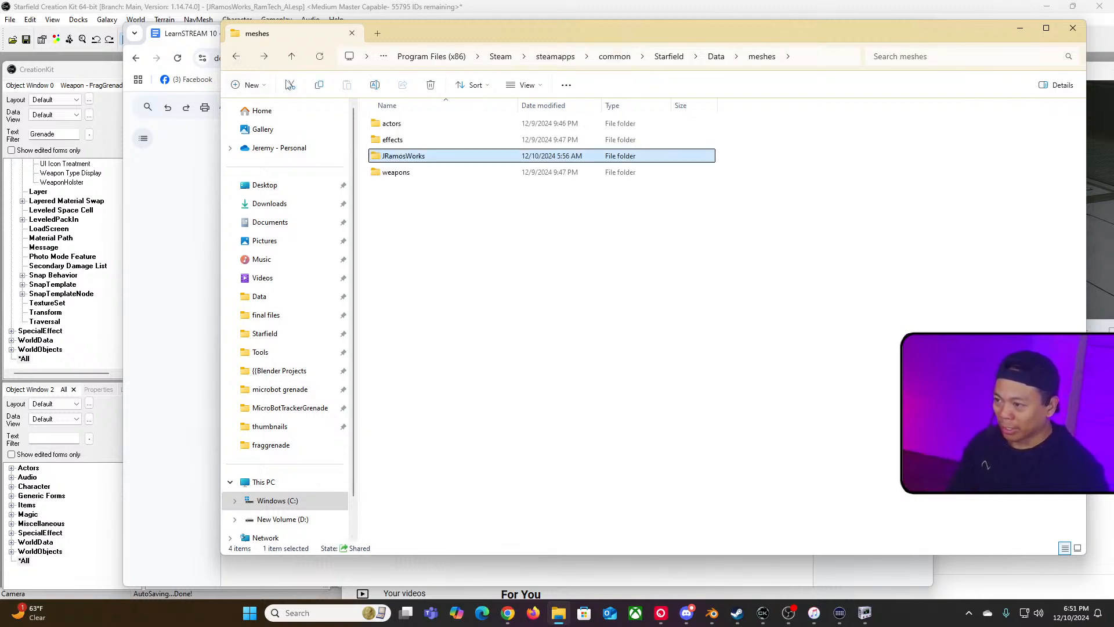
left_click(236, 57)
Step: Examine the Textures weapons folder and the Materials folder contents in the Starfield Data directory
double_click(395, 301)
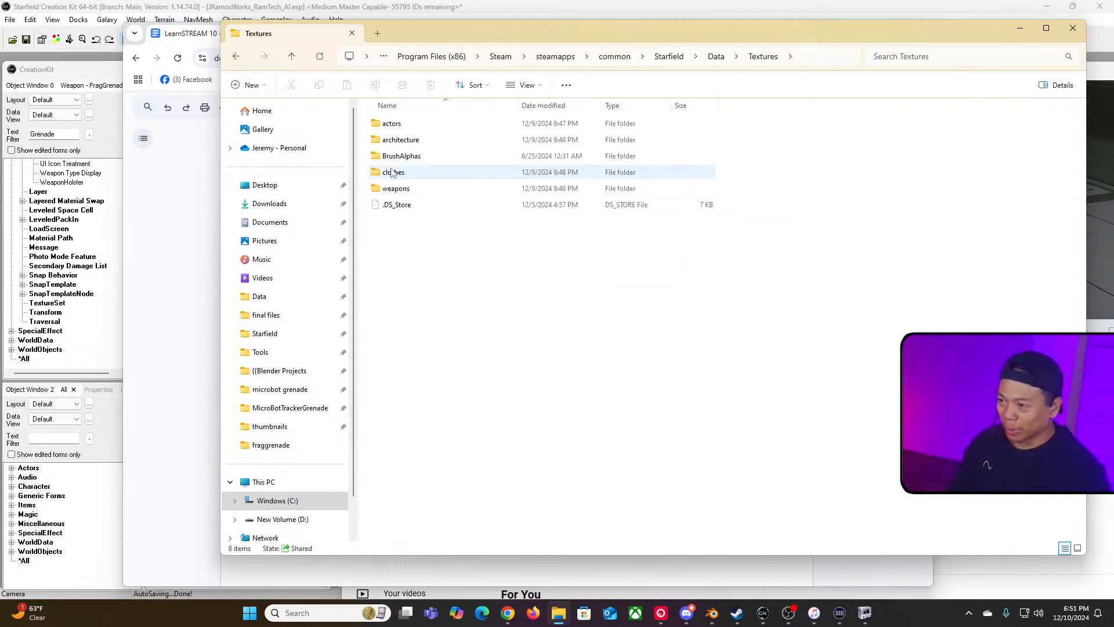
double_click(407, 189)
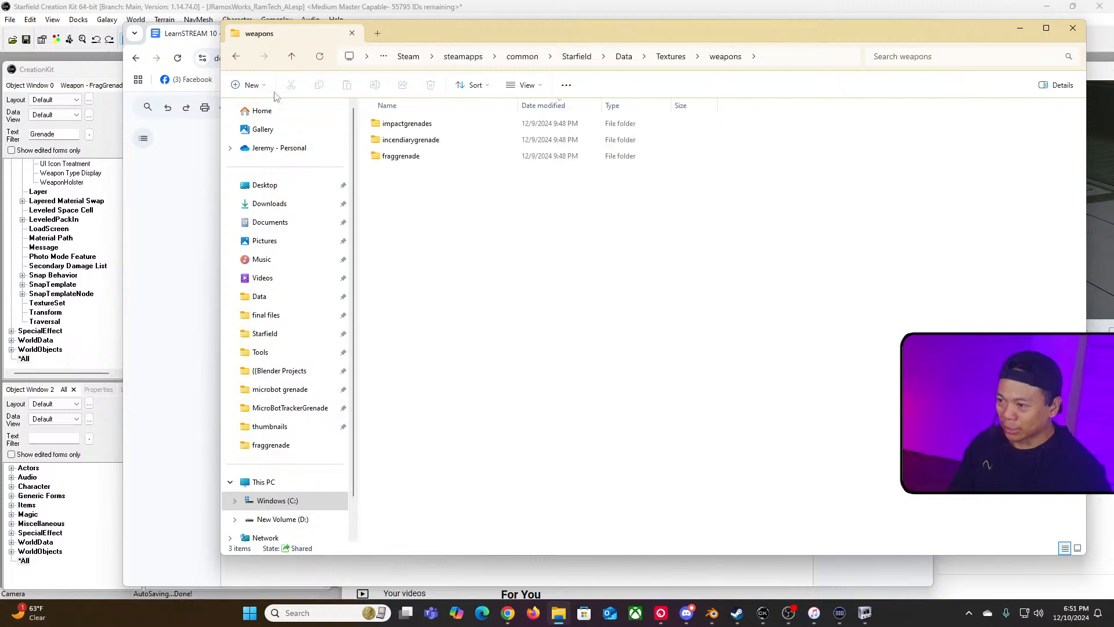
left_click(236, 56)
left_click(237, 57)
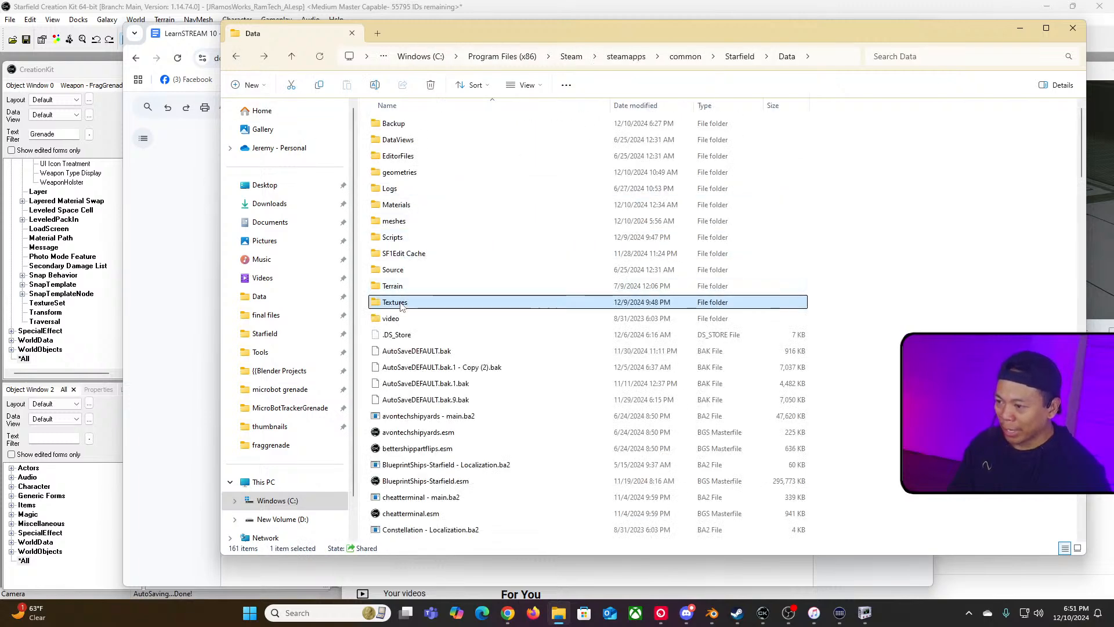
double_click(398, 221)
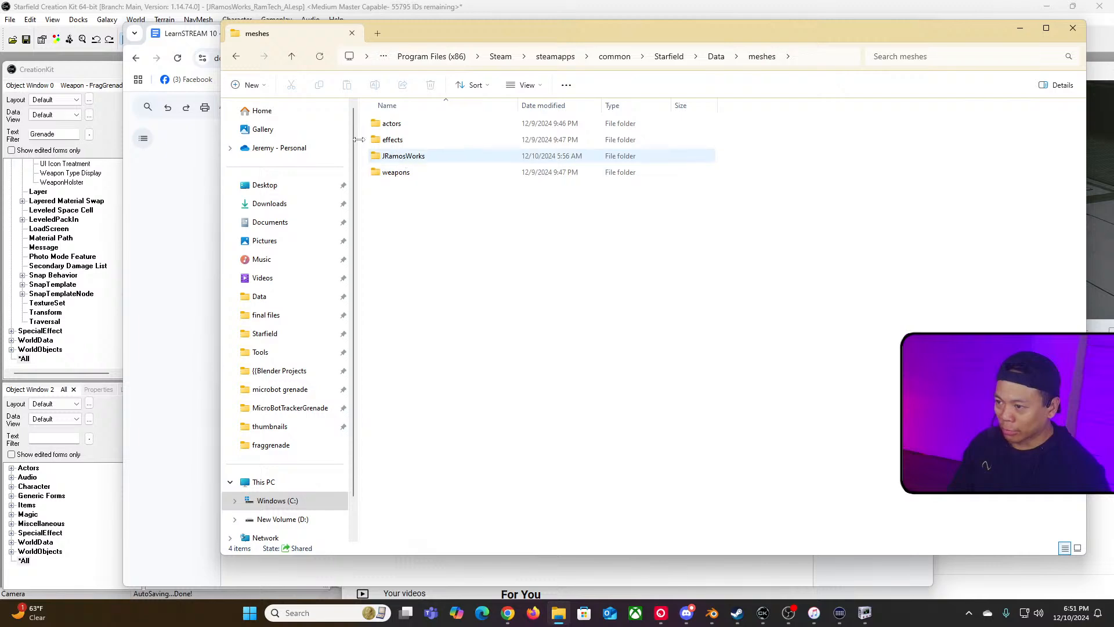
left_click(241, 58)
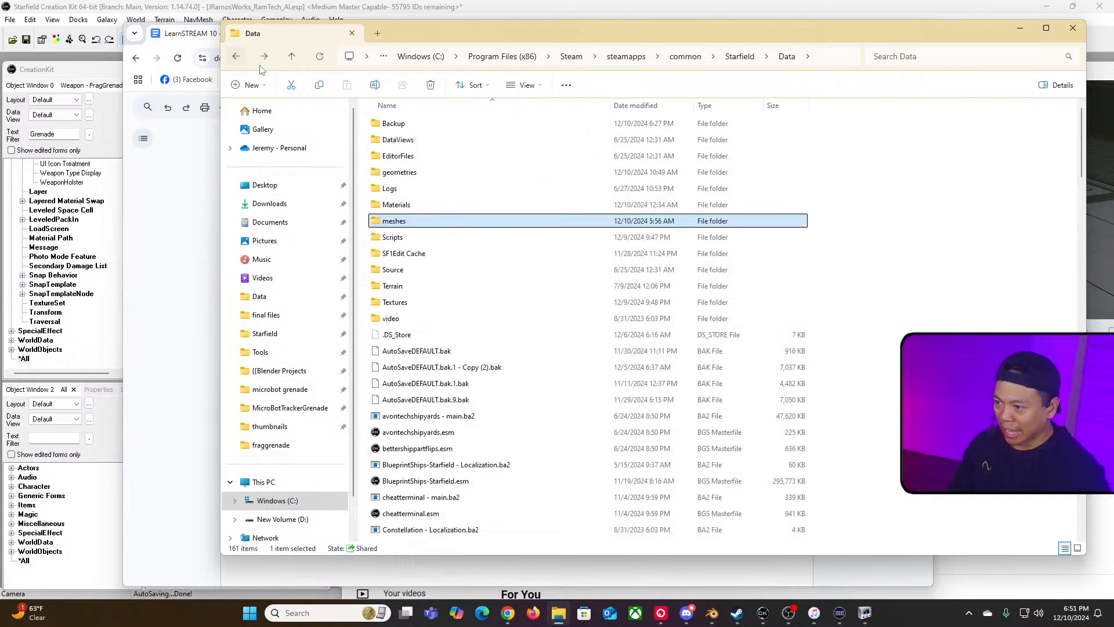
left_click(418, 206)
double_click(418, 206)
scroll(426, 336, "down", 5)
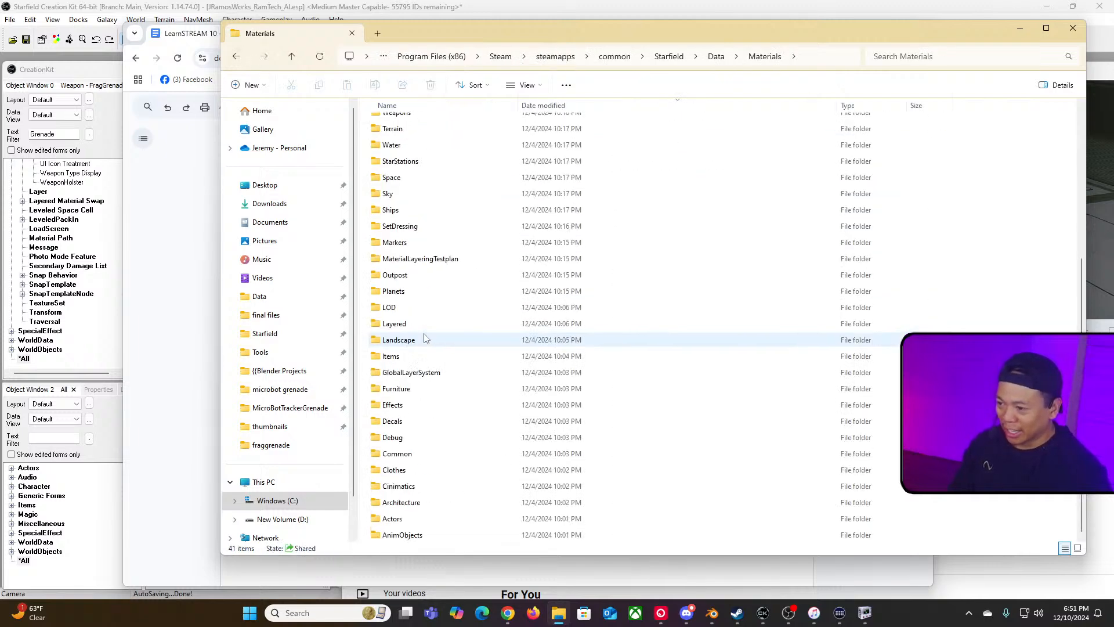
scroll(425, 338, "up", 4)
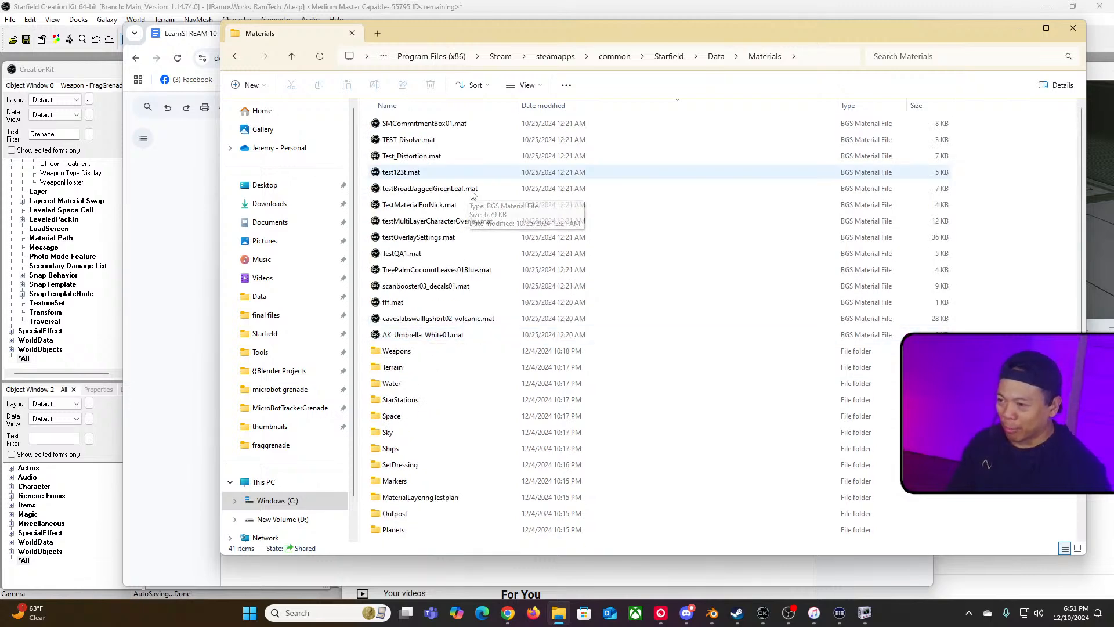
scroll(481, 378, "down", 4)
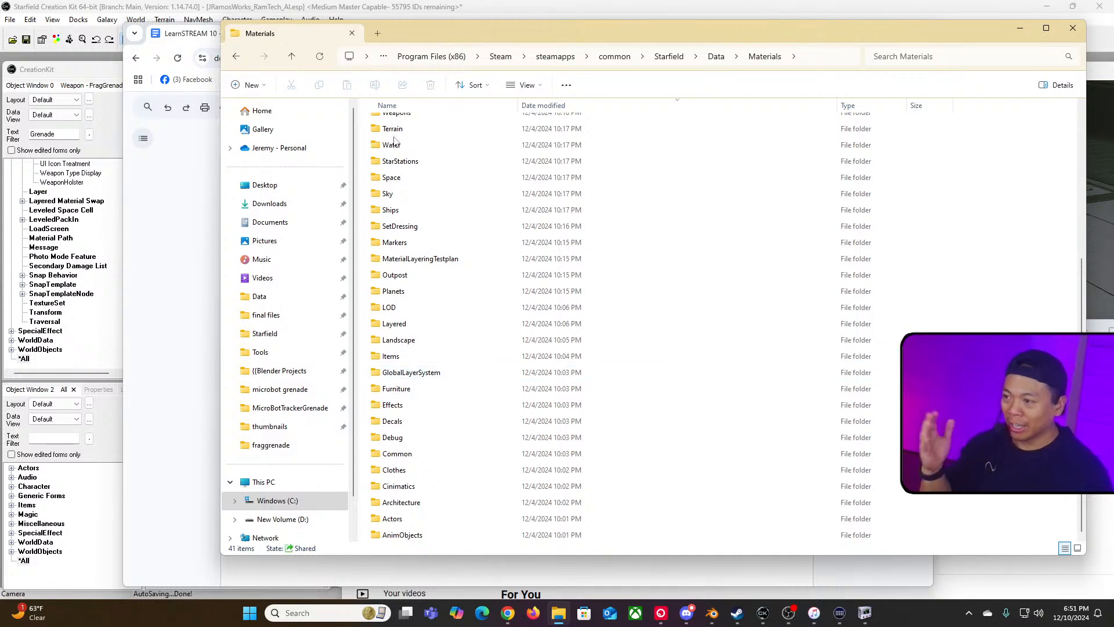
left_click(238, 60)
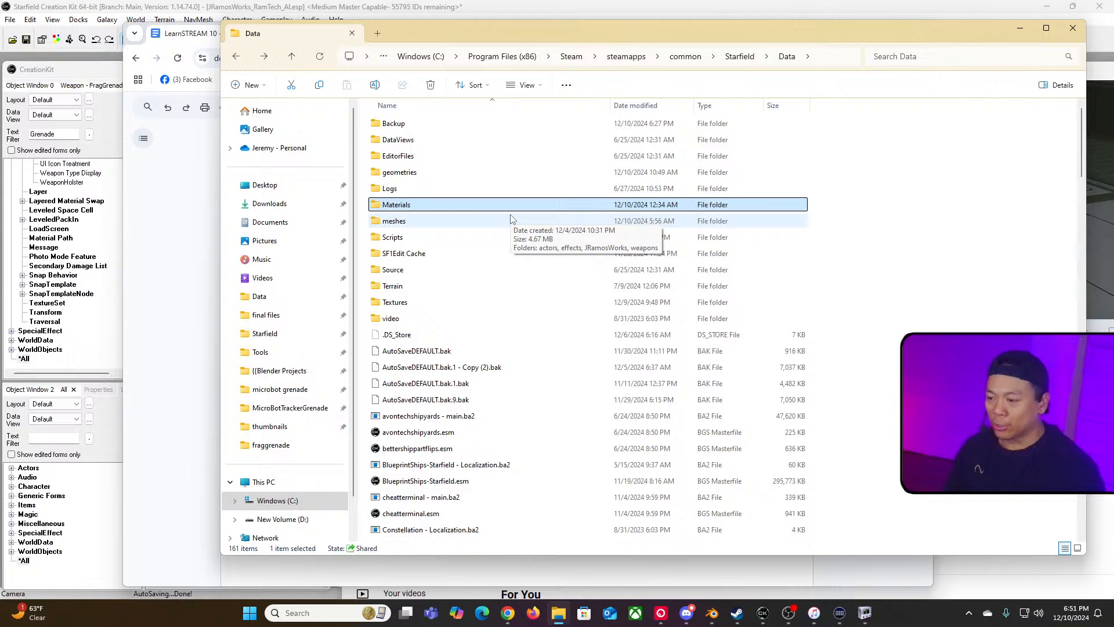
Step: Scroll through the files in the Data folder and revisit the fraggrenade meshes folder
scroll(552, 359, "down", 7)
left_click(580, 241)
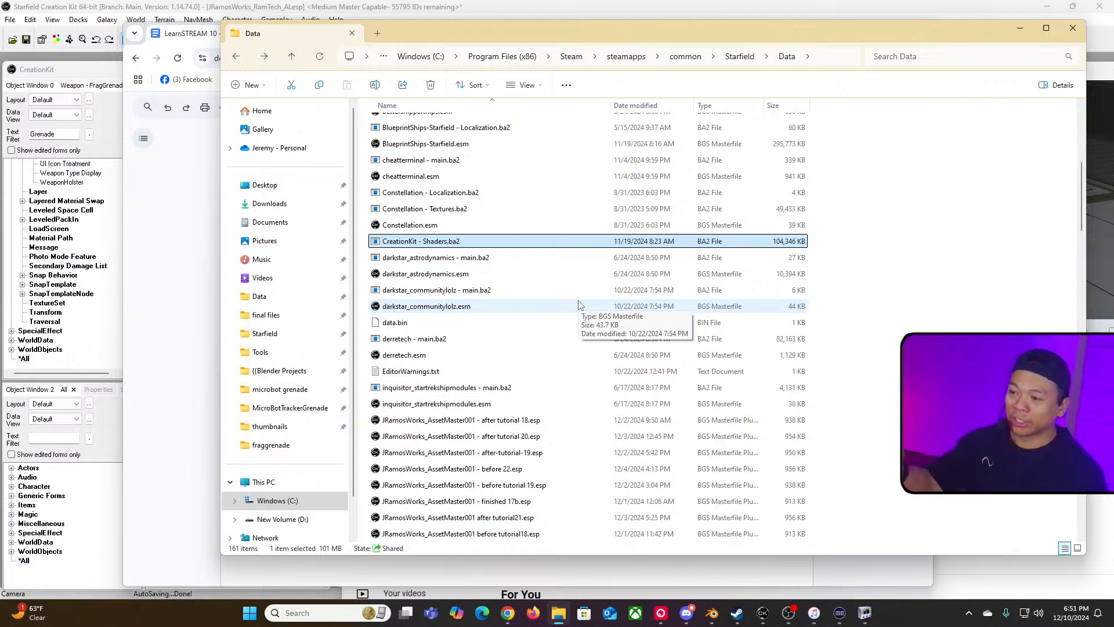
scroll(548, 329, "up", 2)
scroll(548, 330, "down", 5)
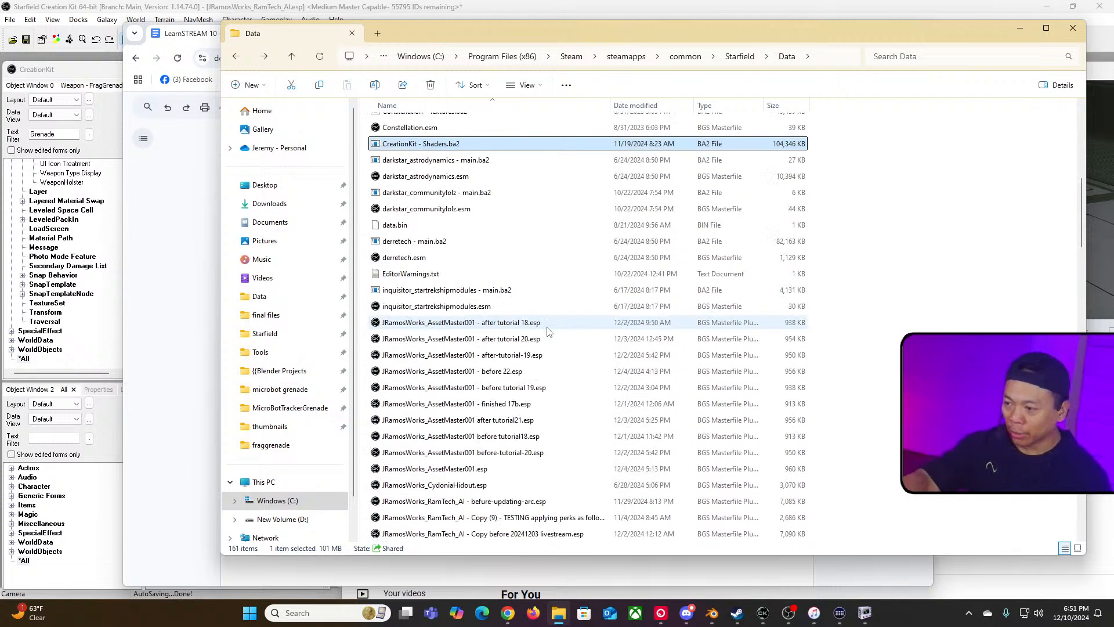
scroll(549, 331, "up", 8)
scroll(526, 302, "up", 1)
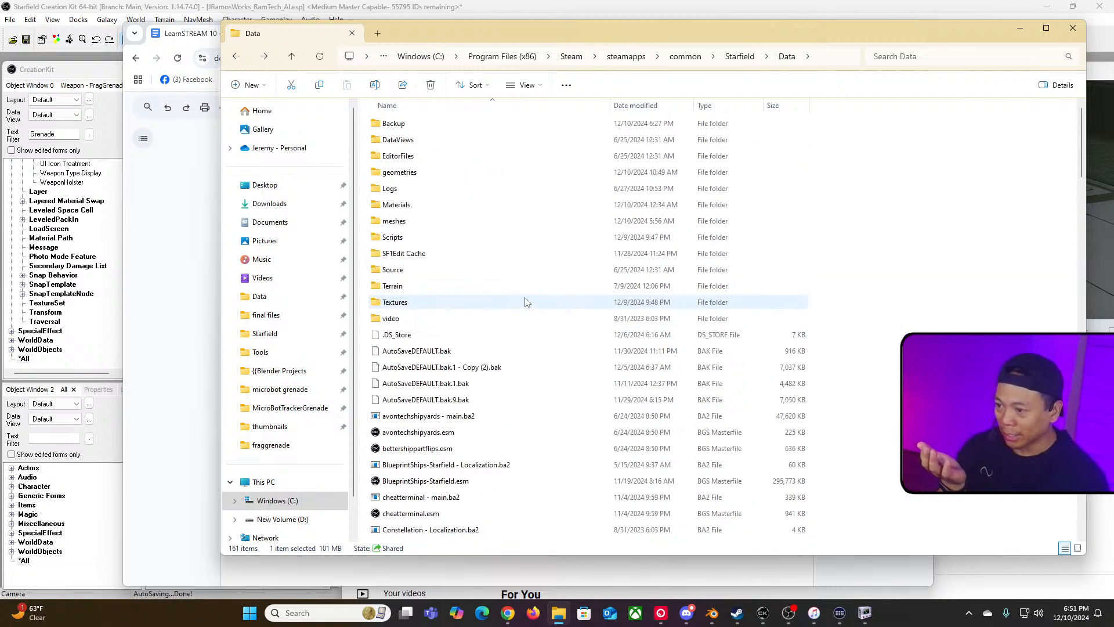
left_click(241, 58)
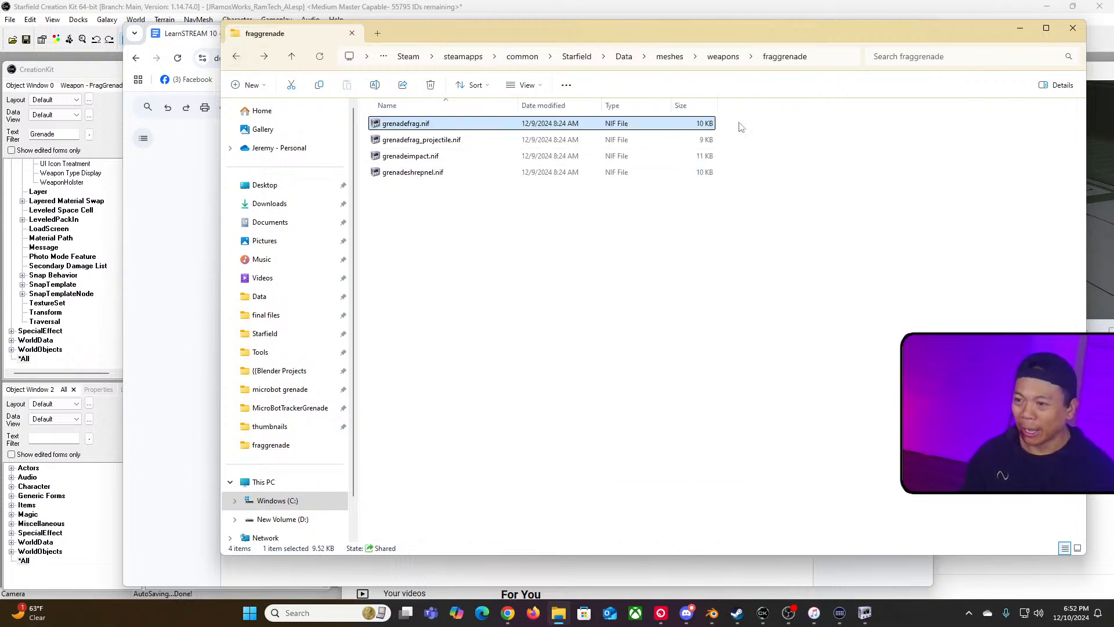
left_click(624, 56)
Step: Under the file organization point, add the sub-bullet "Having your files scattered in the standard directory paths will be confusing and will make your workflow process slower."
key("alt+Tab")
key("alt+Tab")
key("alt+Tab")
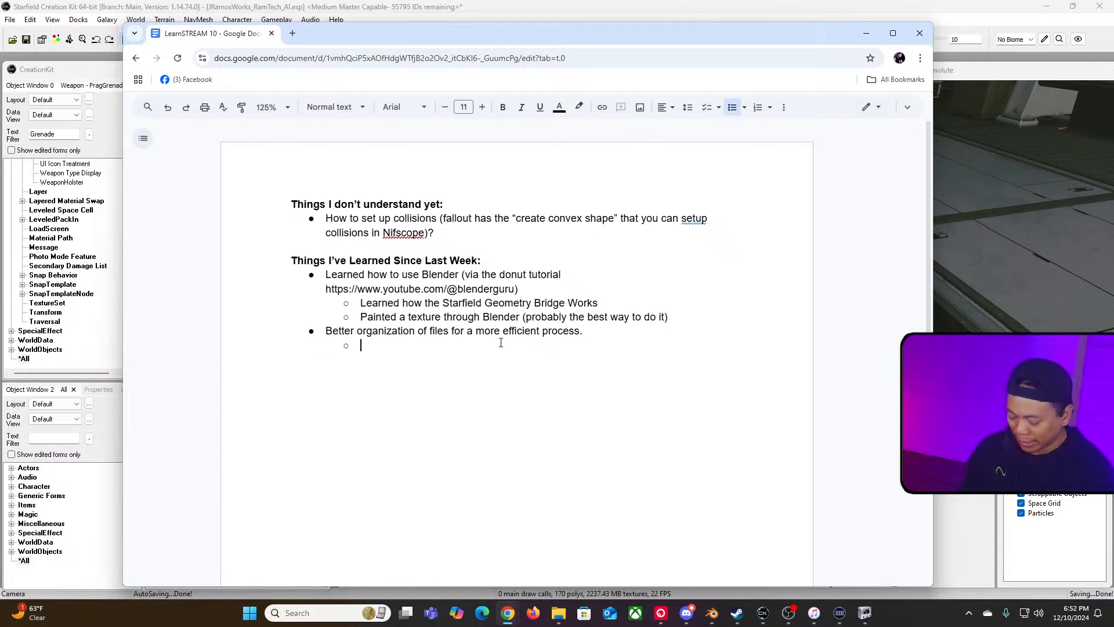
type("Having your s")
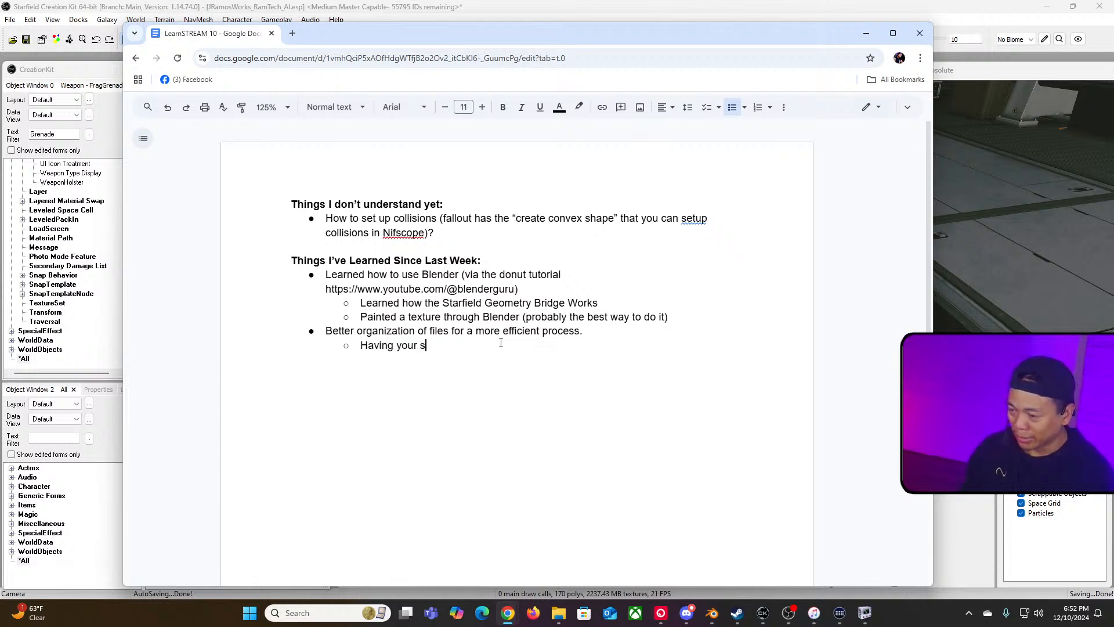
key("BackSpace")
type("files scatter")
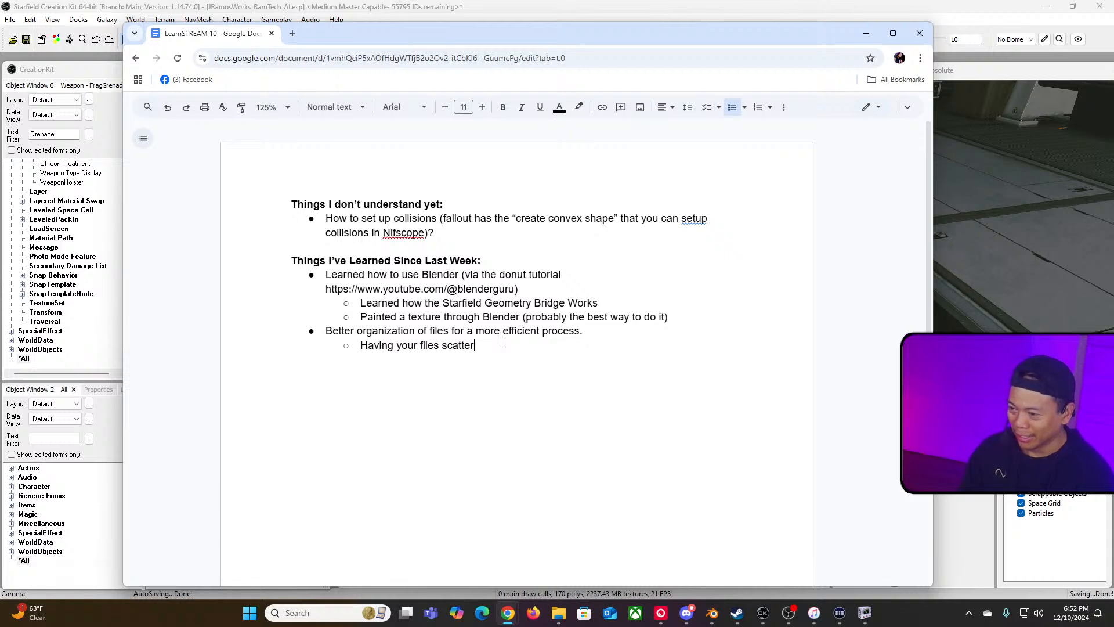
type("ed in the ")
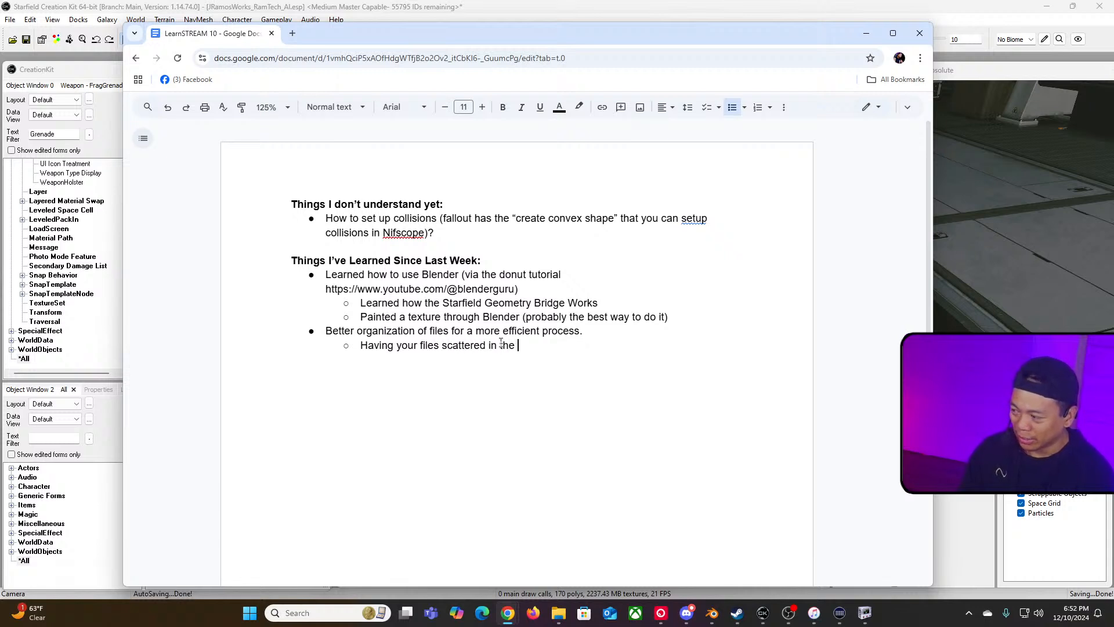
type("sta")
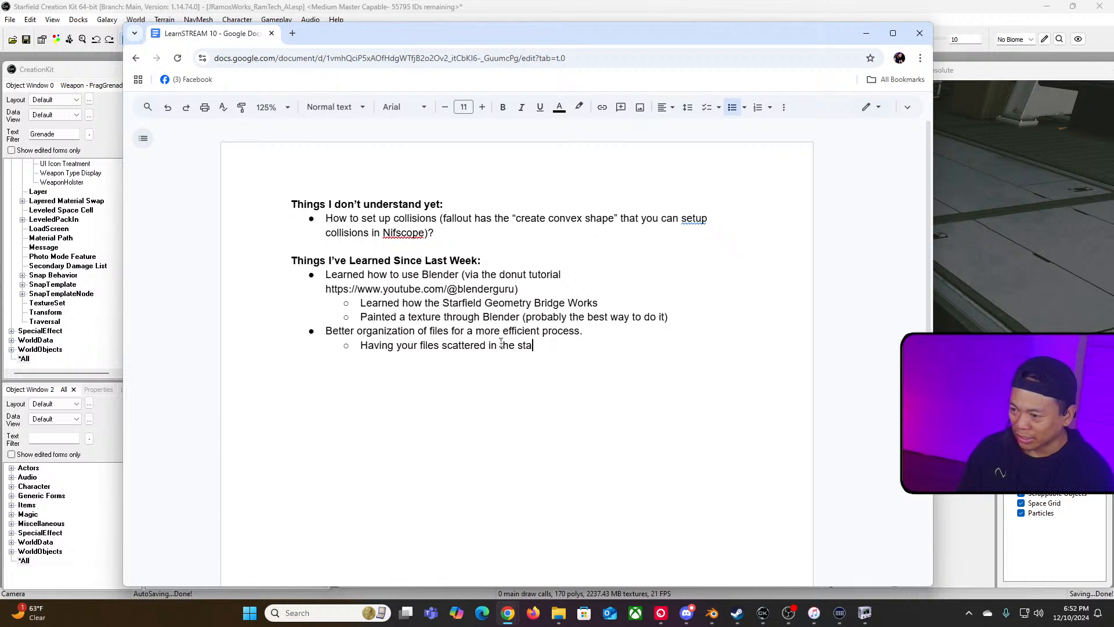
type("ndard pat")
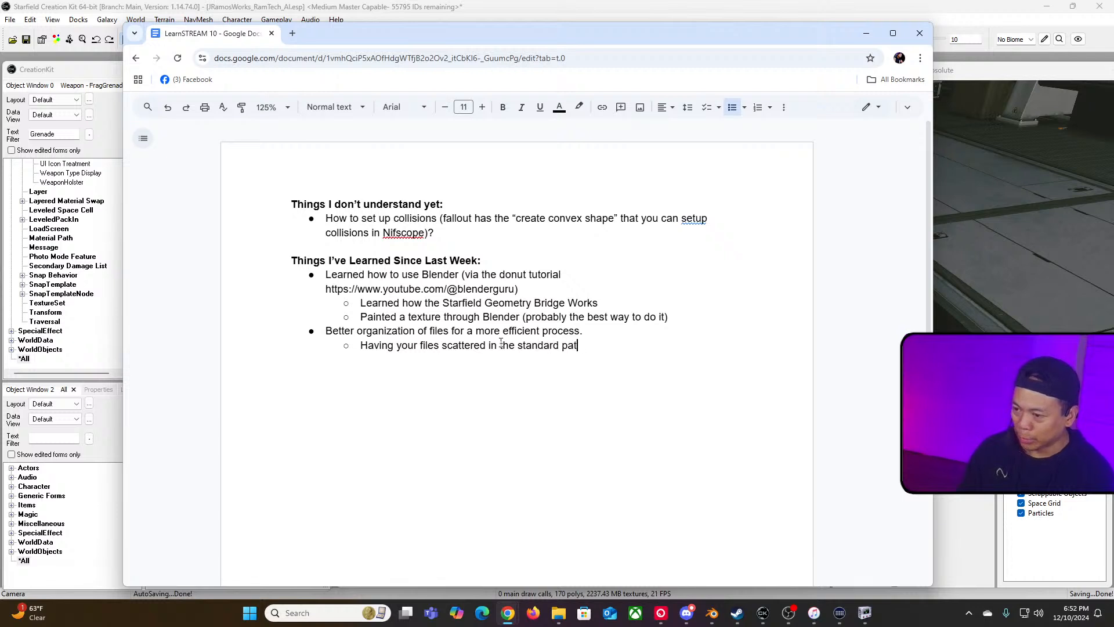
type("directory ")
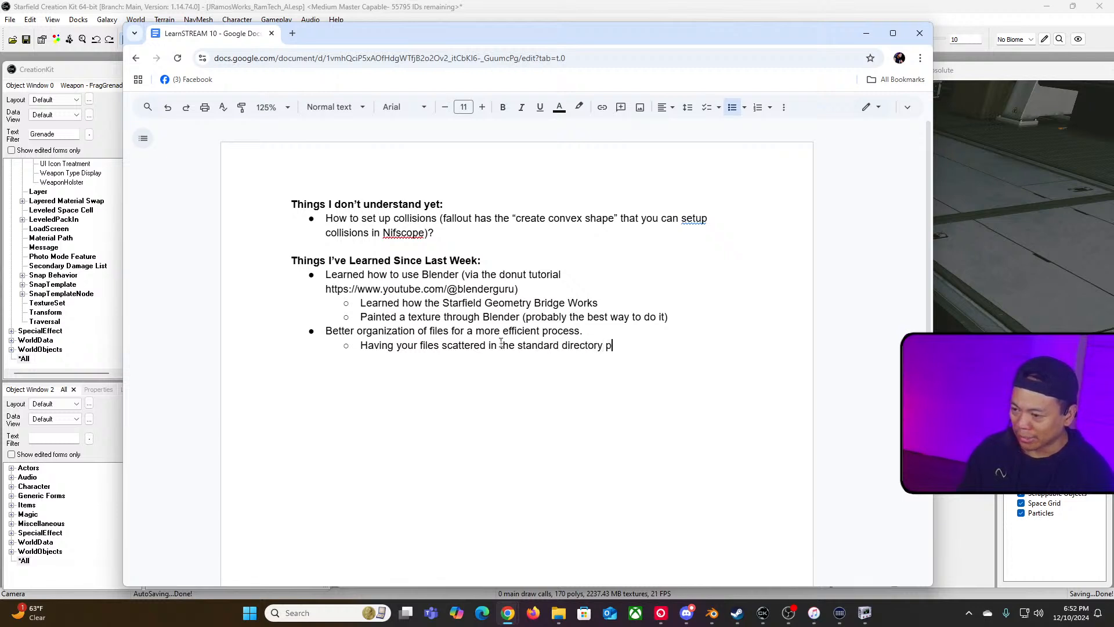
type("paths will be confusing and will have")
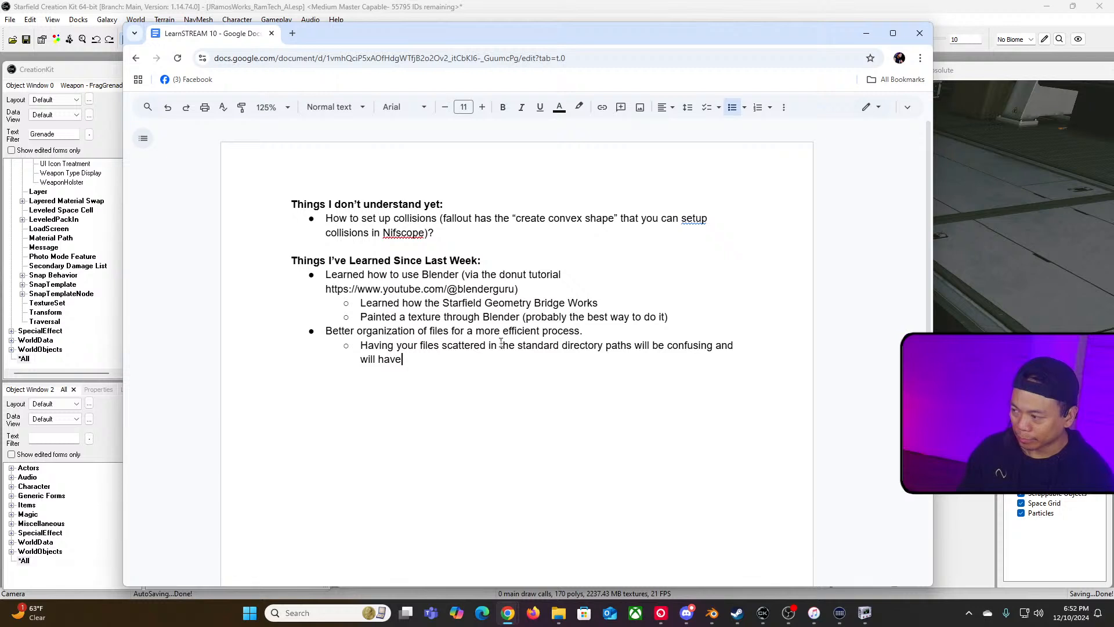
key("BackSpace")
key("BackSpace")
key("BackSpace")
key("BackSpace")
type("mak")
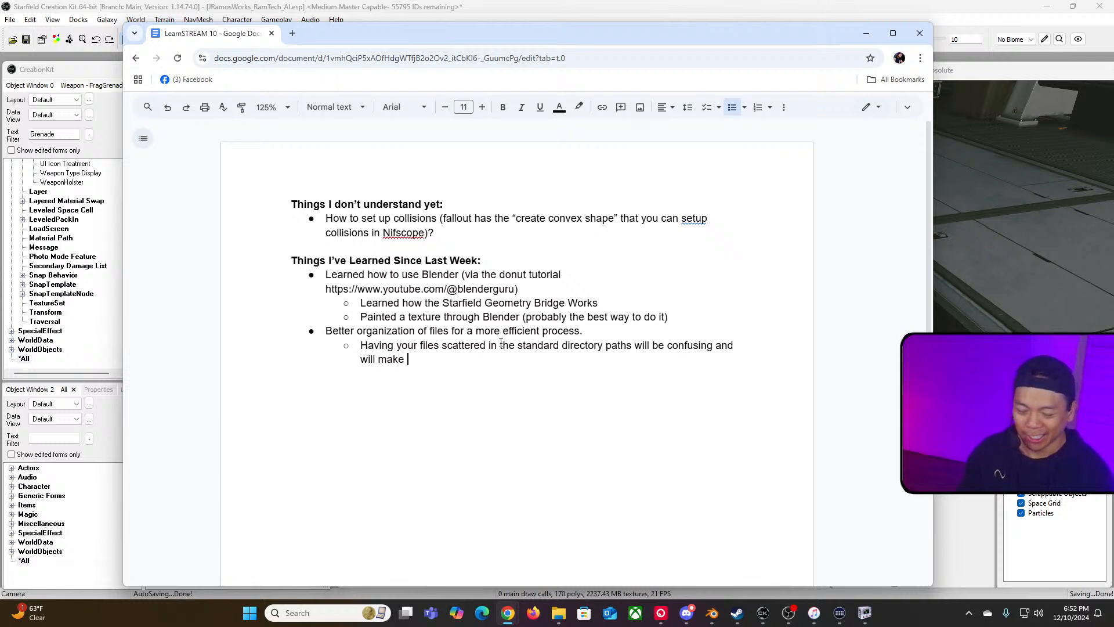
type("e your")
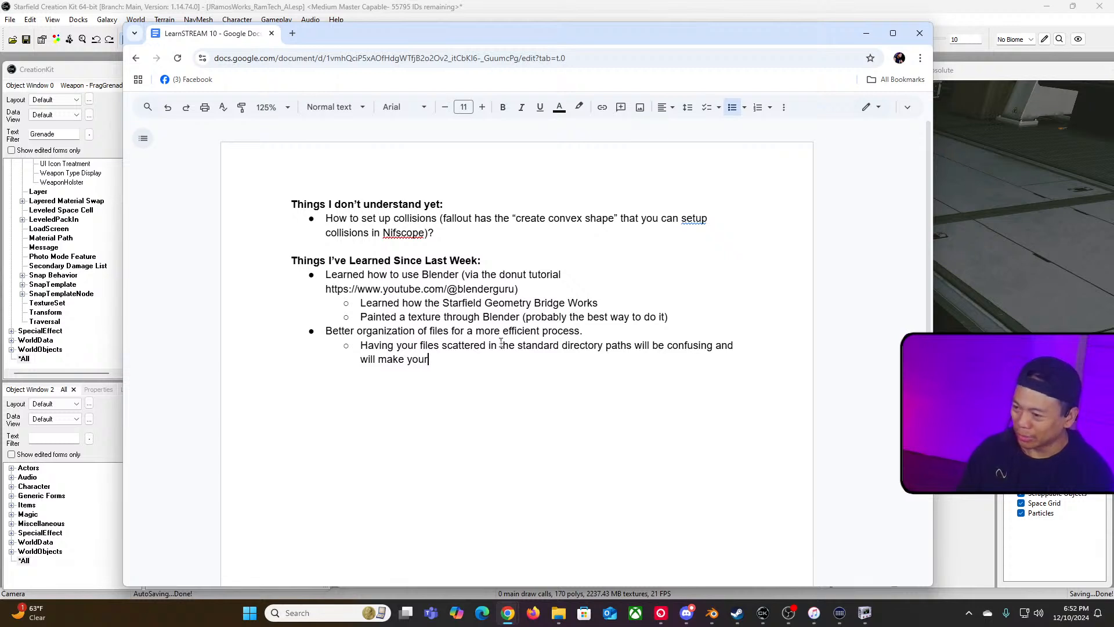
type(" workflow")
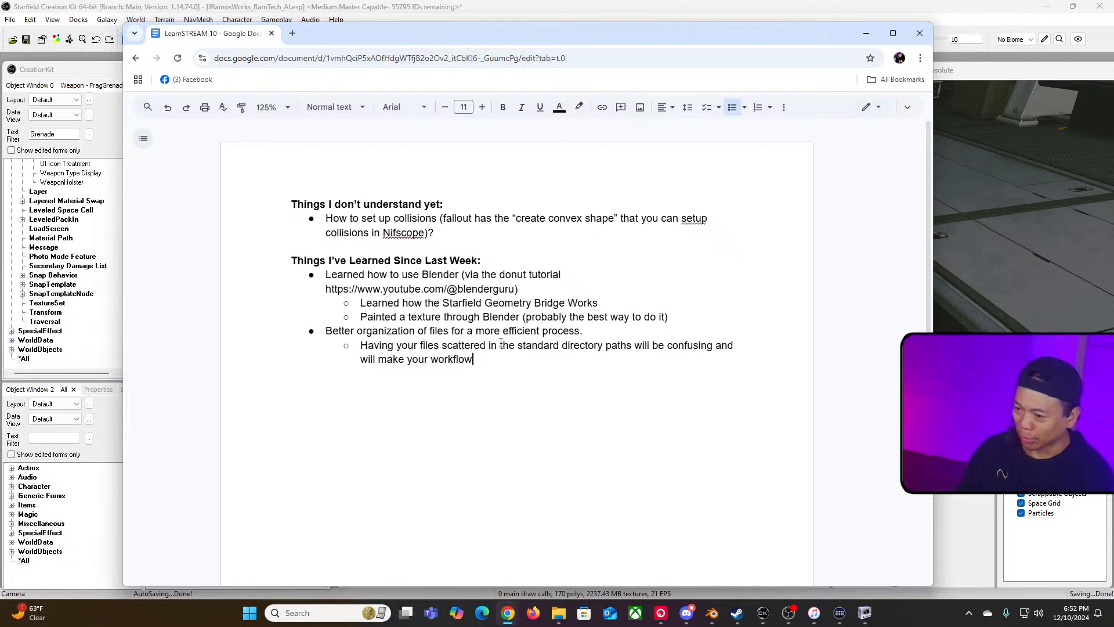
key("BackSpace")
key("BackSpace")
type("o")
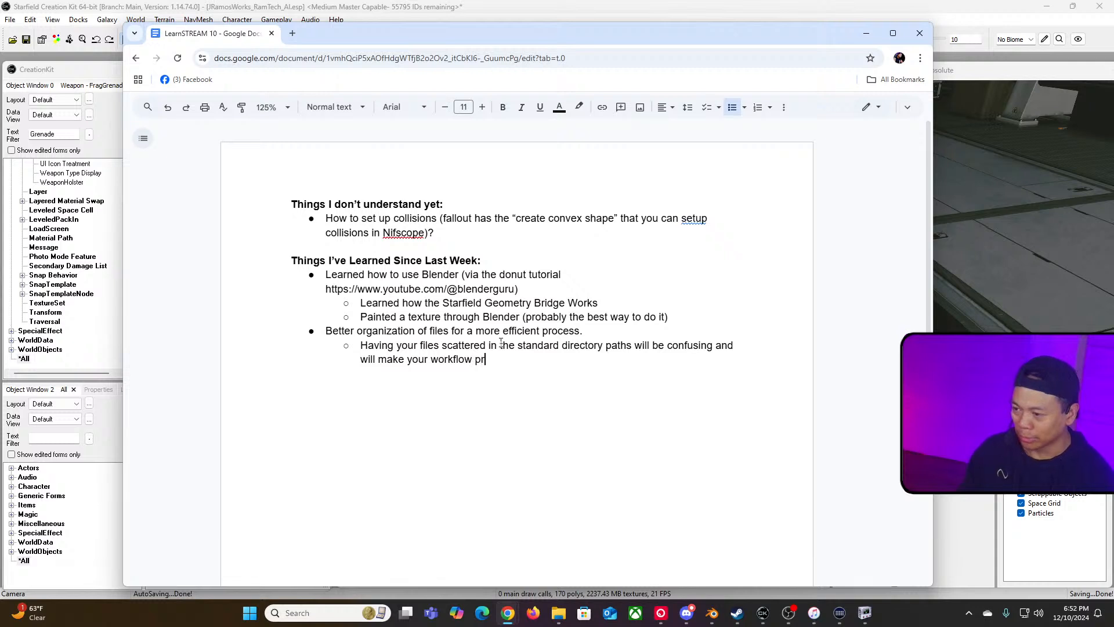
type("w process slwoer")
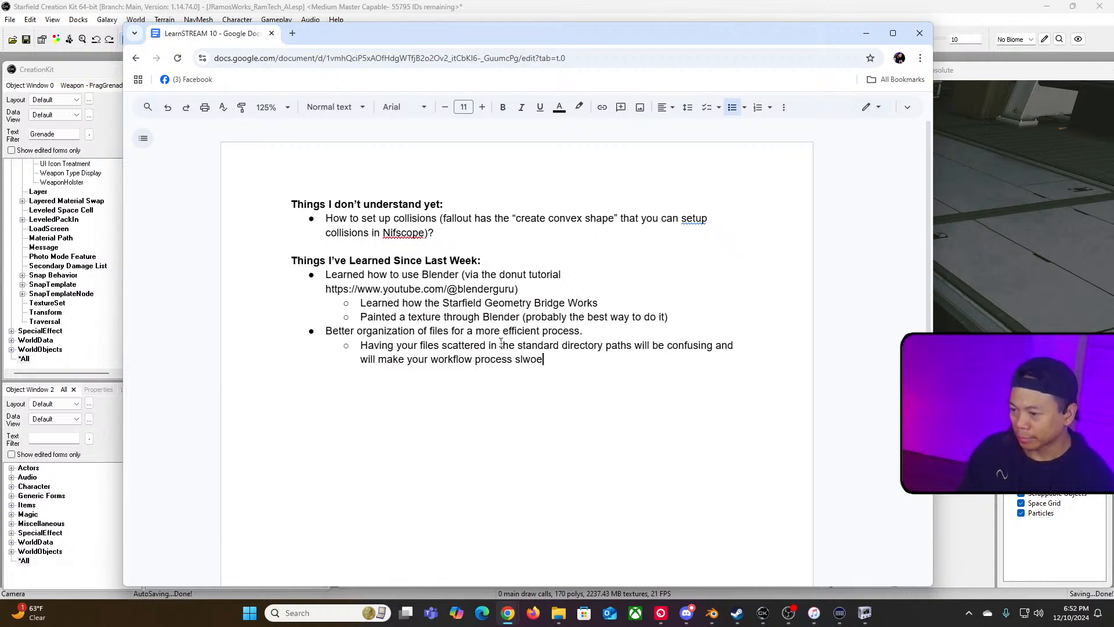
key("BackSpace")
key("BackSpace")
key("BackSpace")
type("lower.")
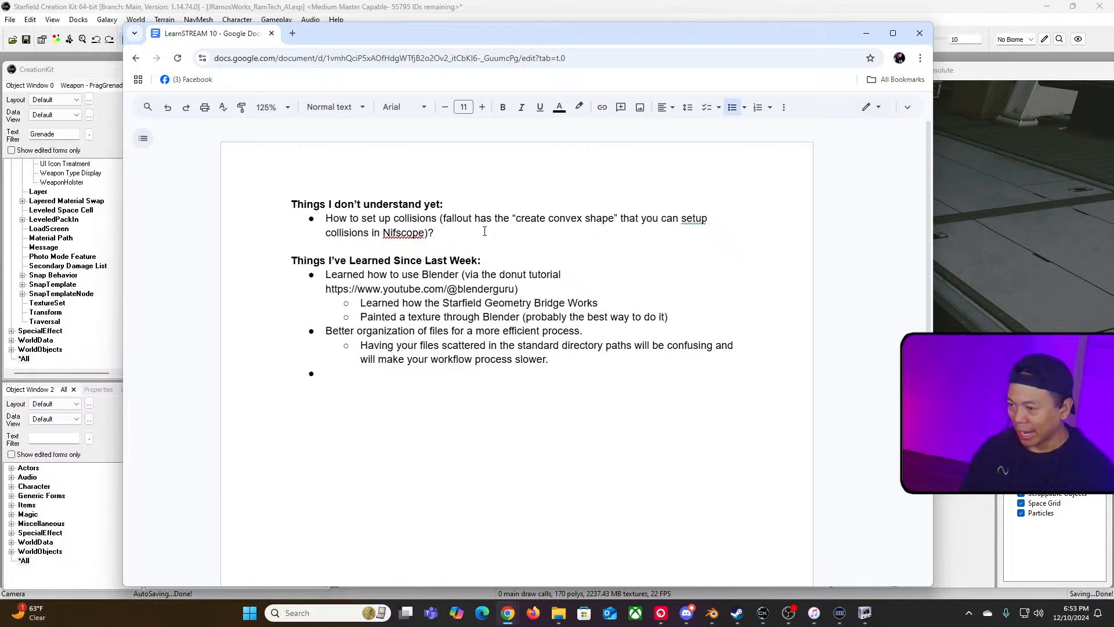
Step: Add a new open question bullet after the collisions item reading "Having new textures show appropriately on X-BOX."
left_click(485, 231)
key("Return")
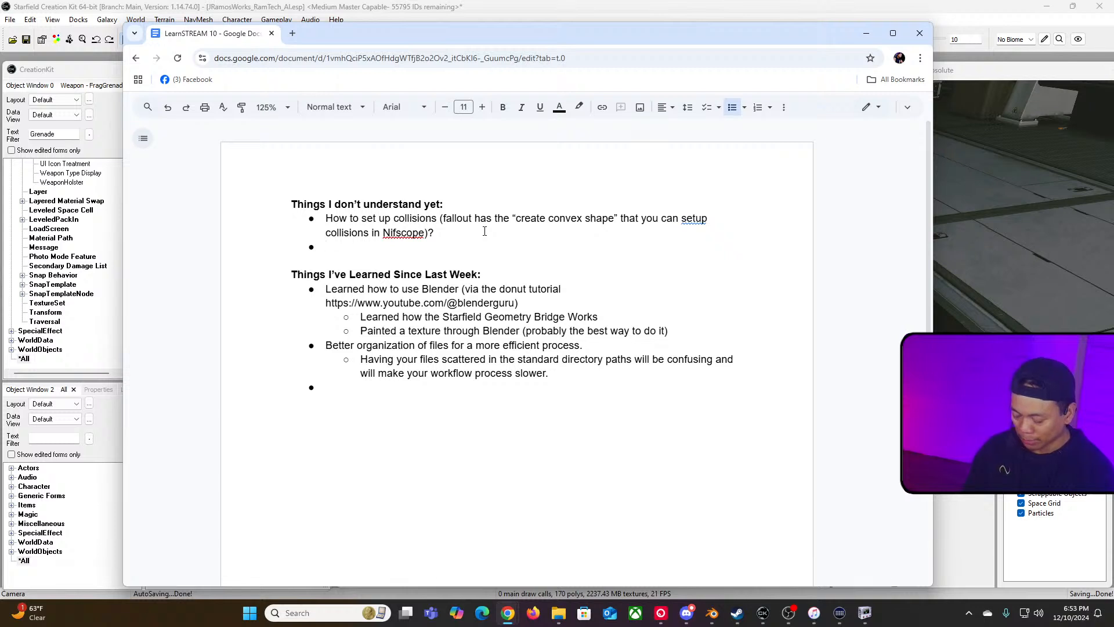
type("Having new ")
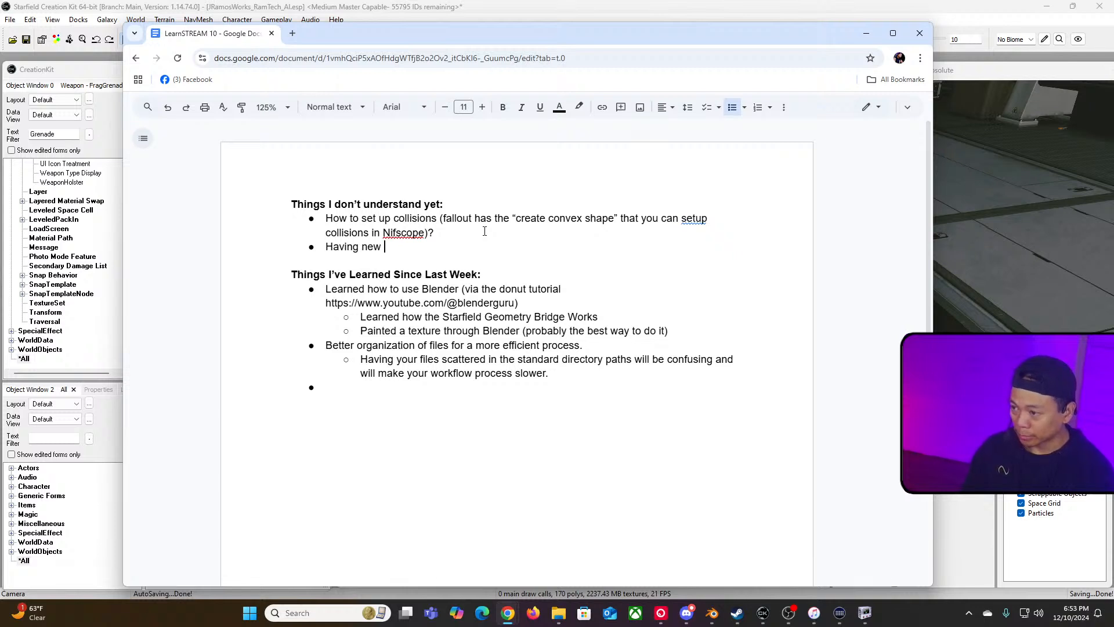
type("textures")
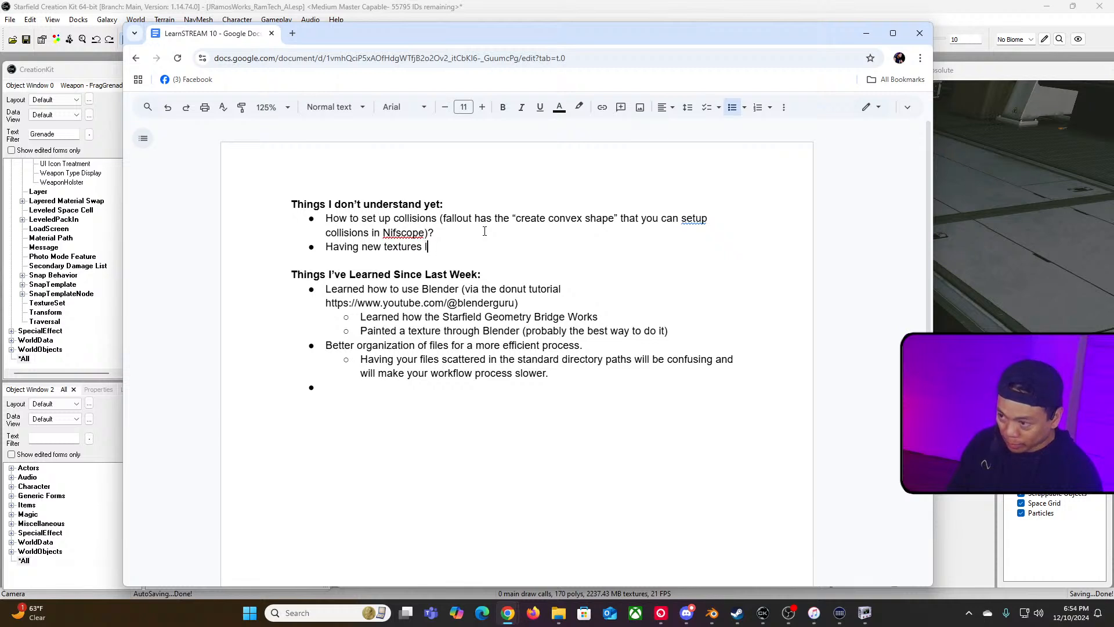
type("loo")
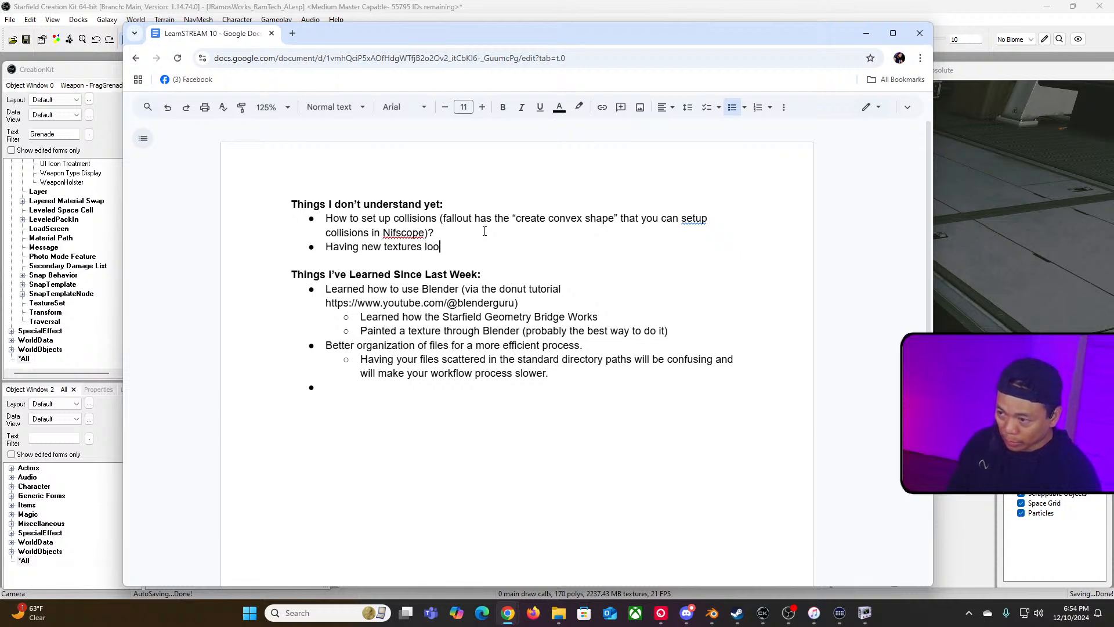
key("BackSpace")
key("BackSpace")
key("BackSpace")
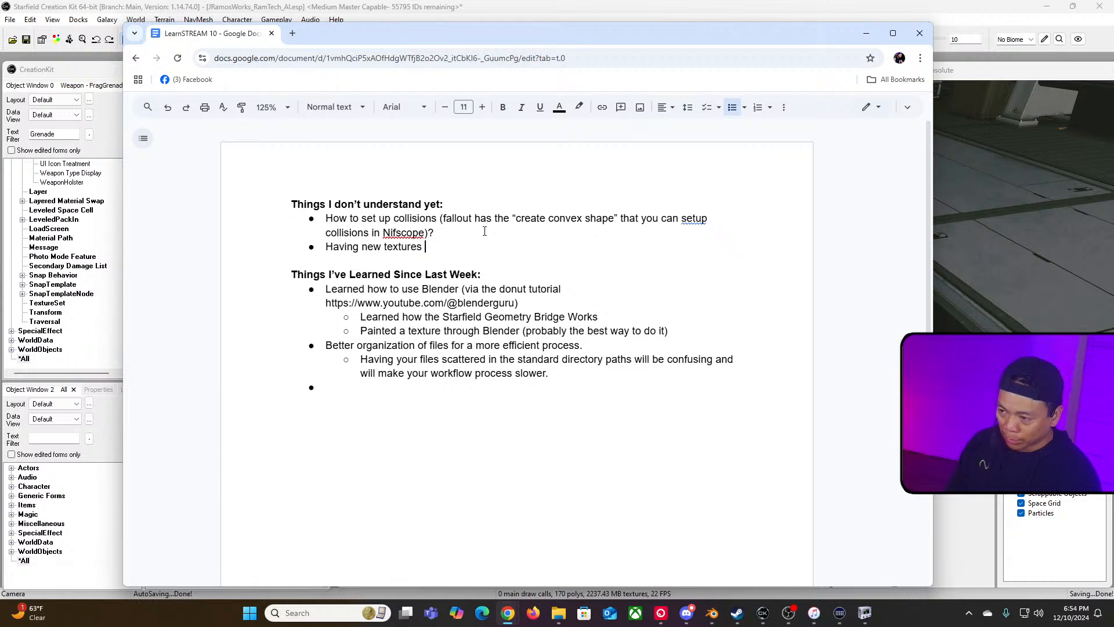
type("show appa")
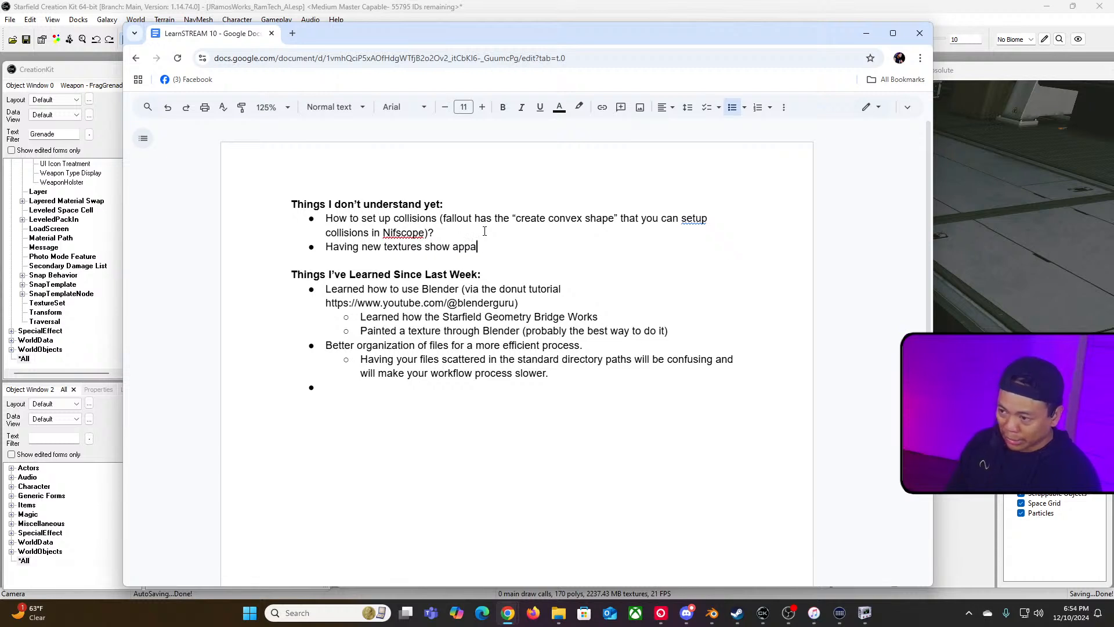
key("BackSpace")
type("ropraite")
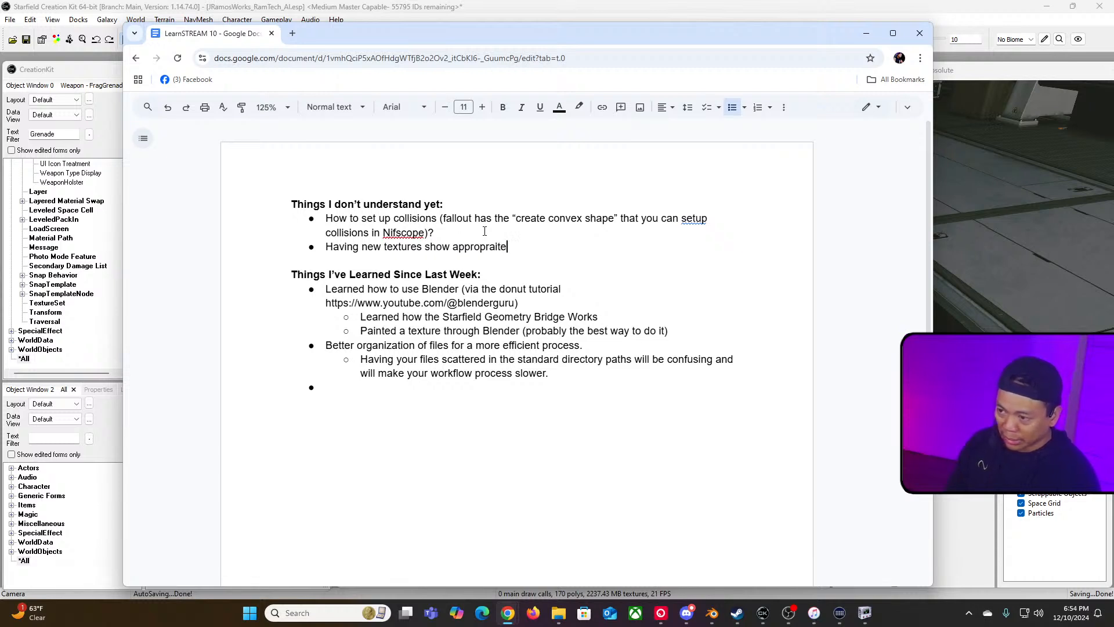
key("BackSpace")
key("BackSpace")
type("tely in")
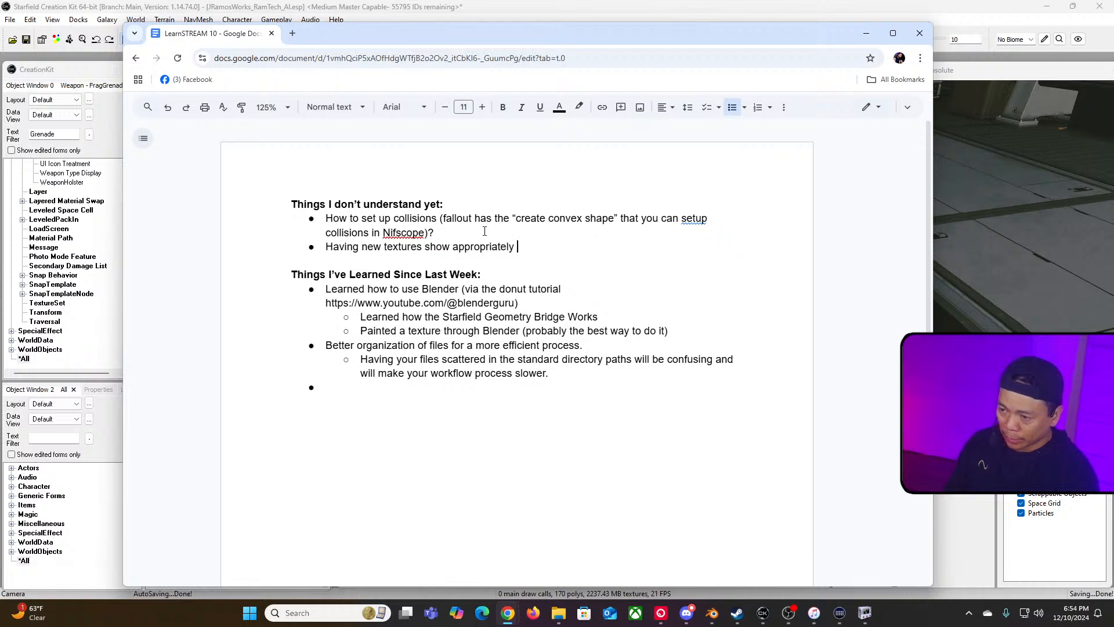
key("BackSpace")
key("BackSpace")
key("BackSpace")
type("on ")
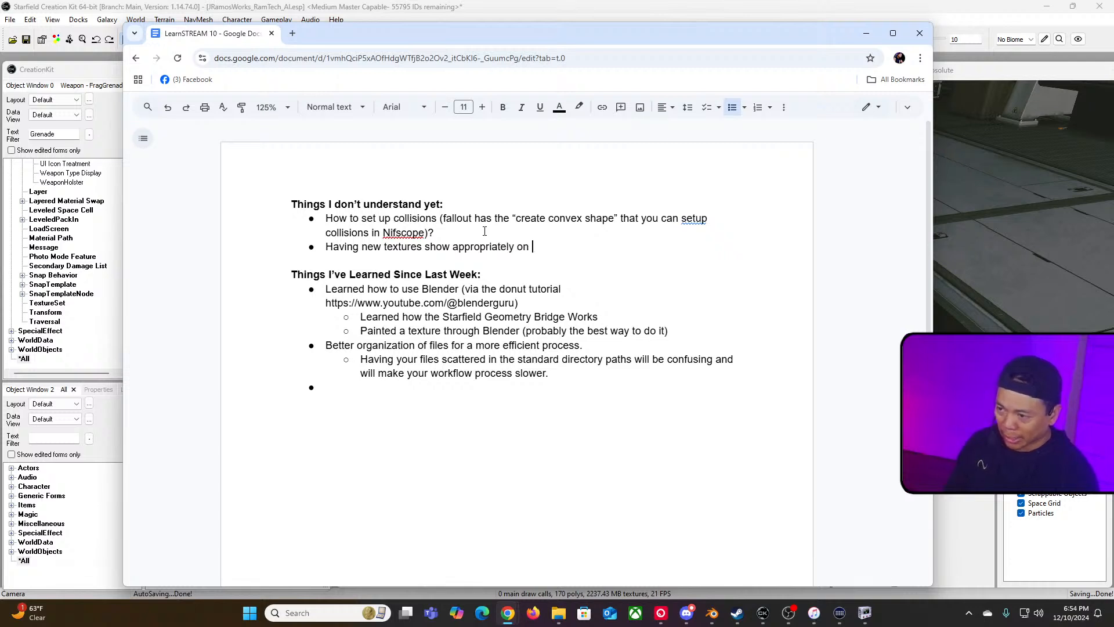
type("X-BOX.")
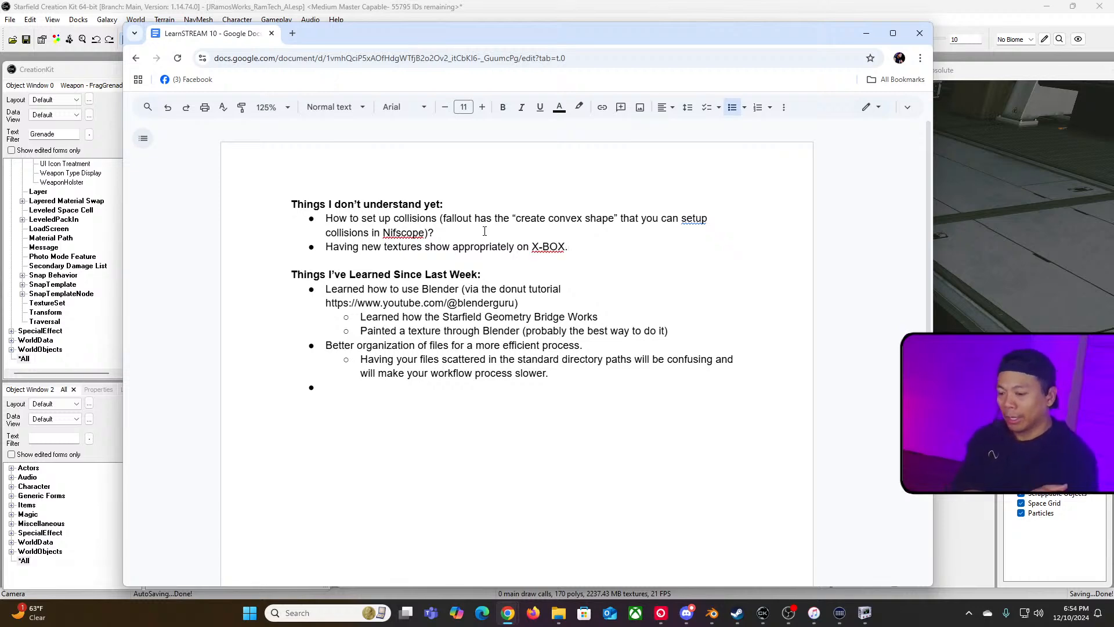
Step: Sort the Data folder by date modified and examine the mod's JRamosWorks_RamTech_AI BA2 archives, then return to the Creation Kit
left_click(559, 615)
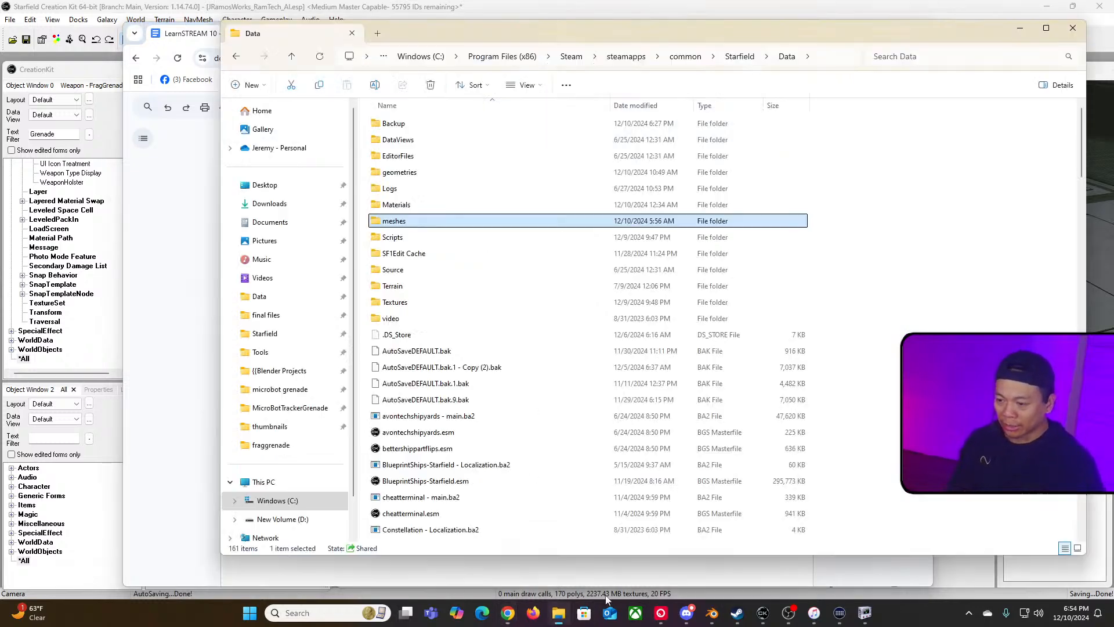
left_click_drag(633, 36, 586, 50)
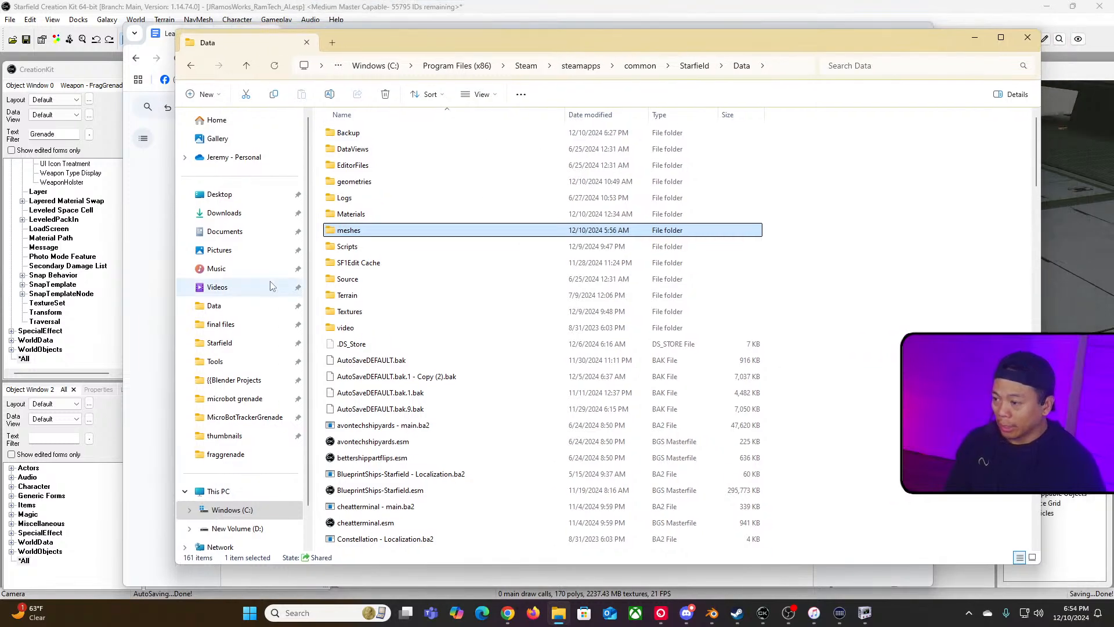
left_click(590, 116)
scroll(454, 261, "up", 12)
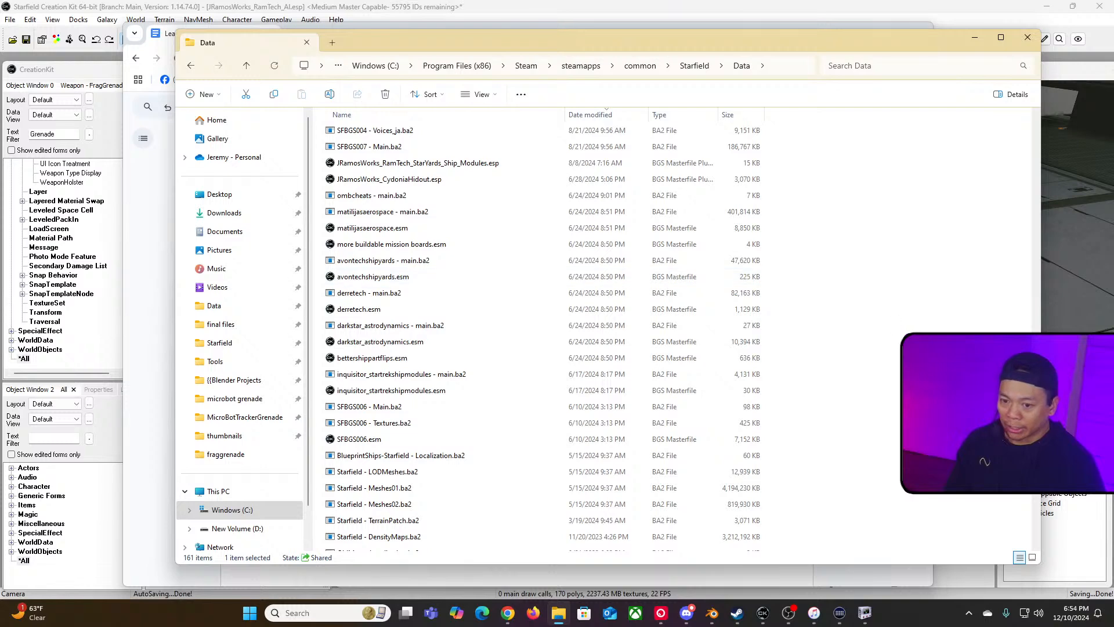
scroll(599, 184, "up", 15)
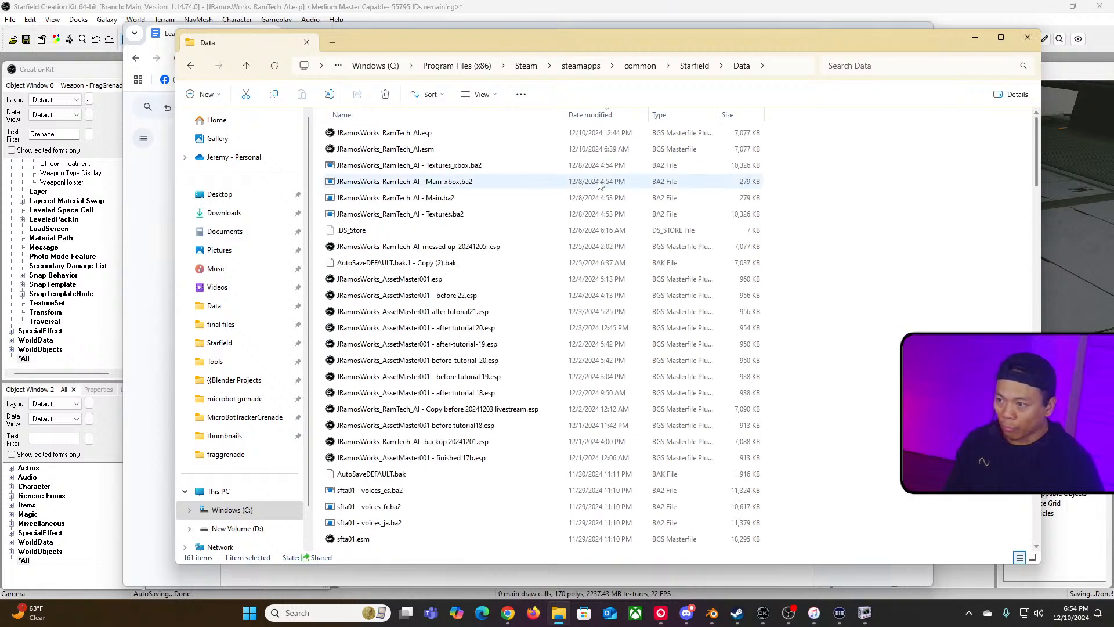
left_click(461, 166)
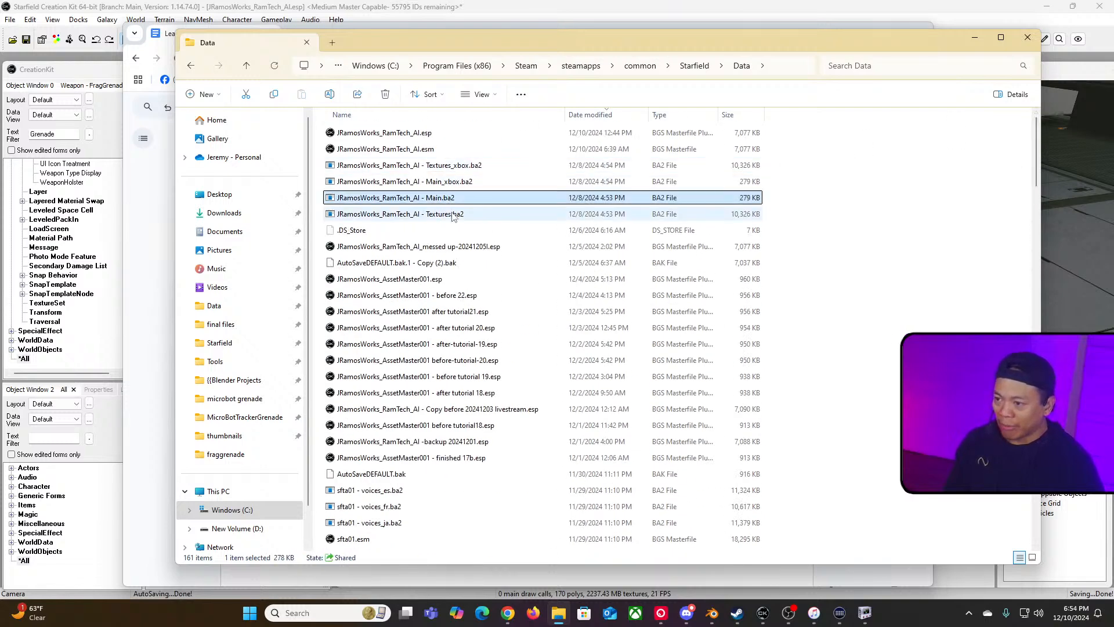
left_click(435, 214)
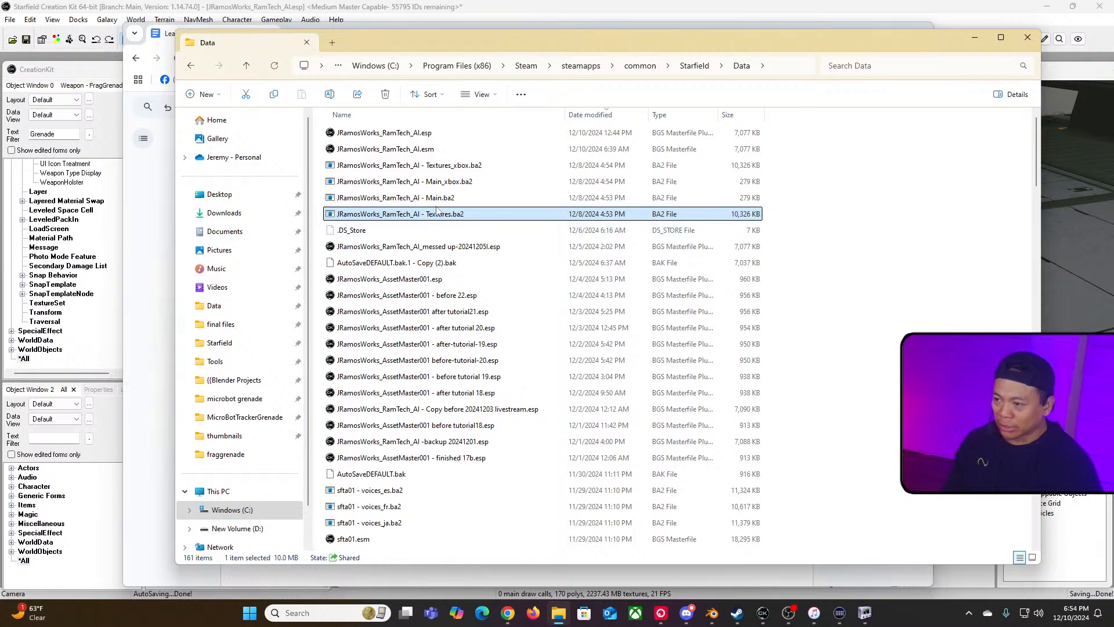
left_click(454, 198, "ctrl")
left_click(469, 182)
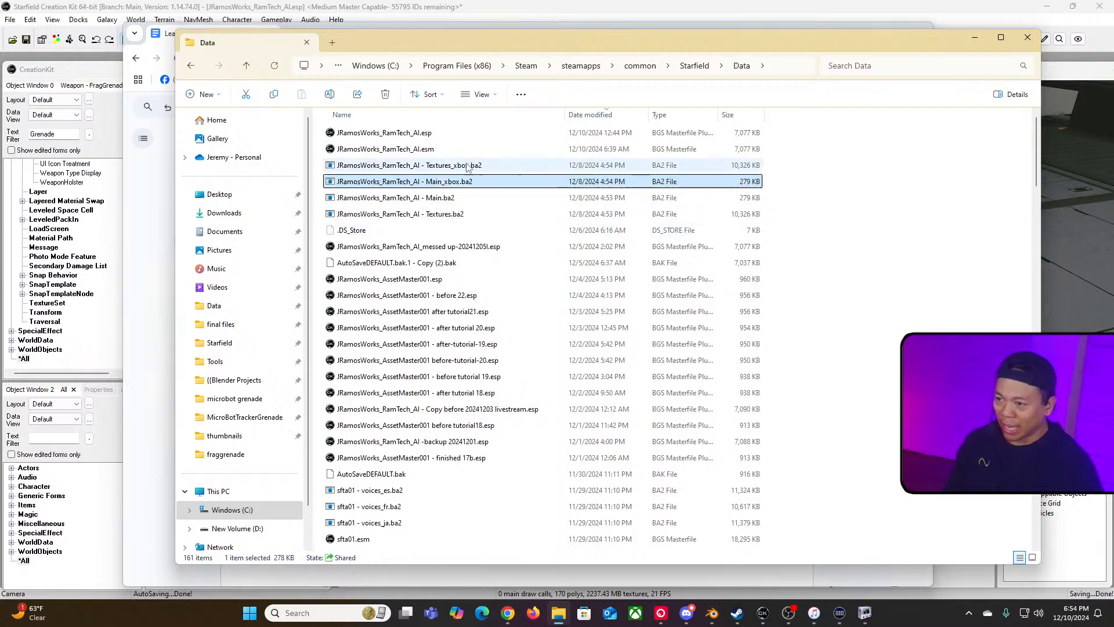
left_click(482, 166, "ctrl")
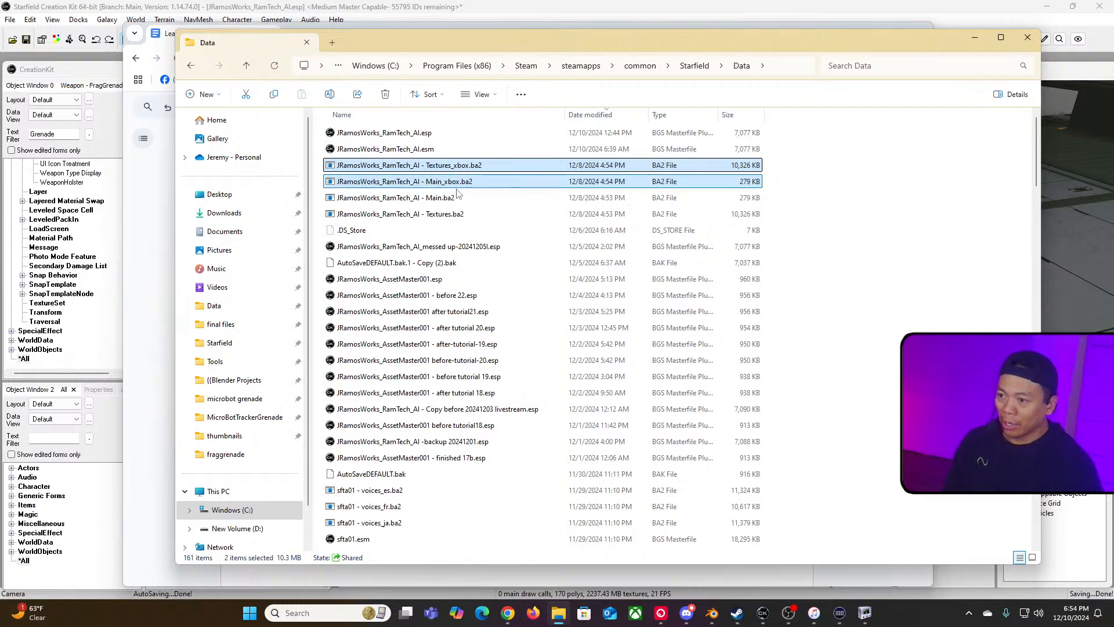
left_click(517, 187, "ctrl")
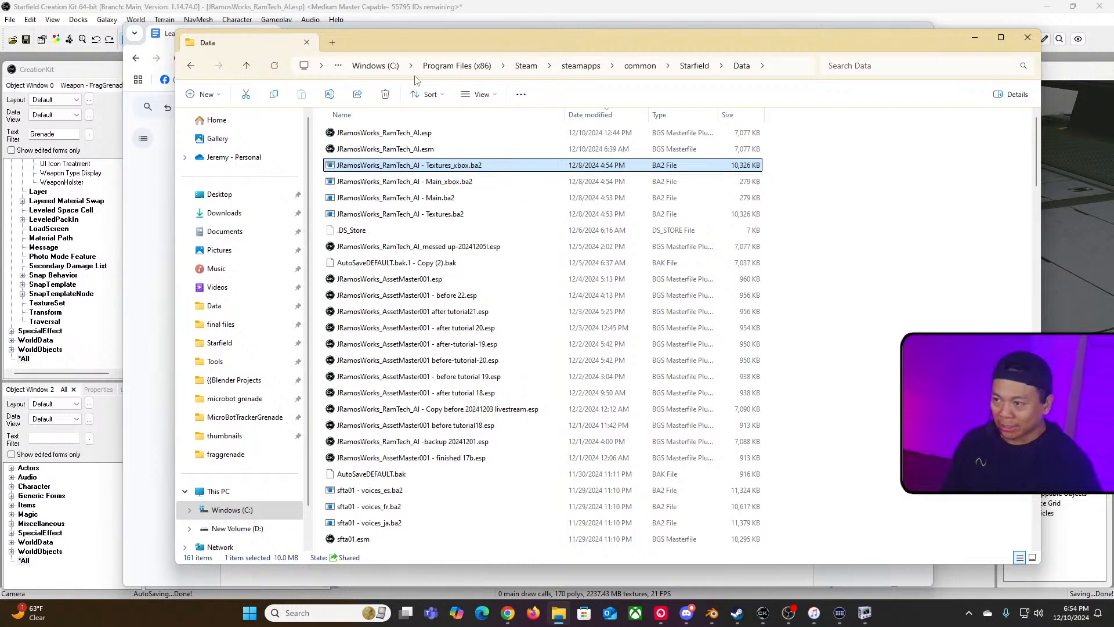
left_click(475, 15)
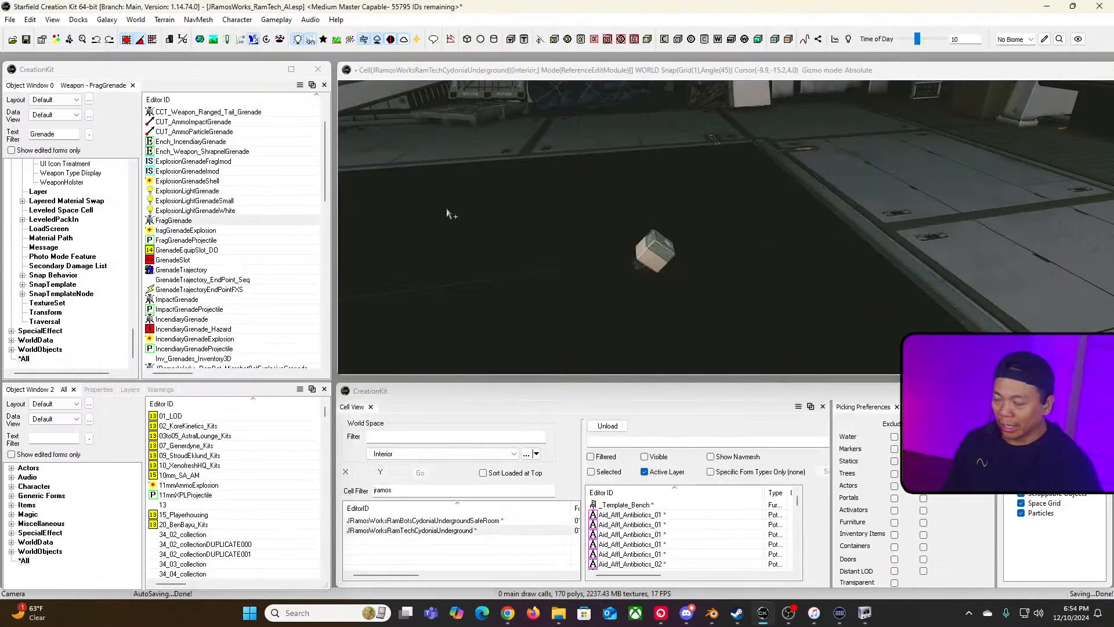
key("alt+Tab")
left_click(389, 25)
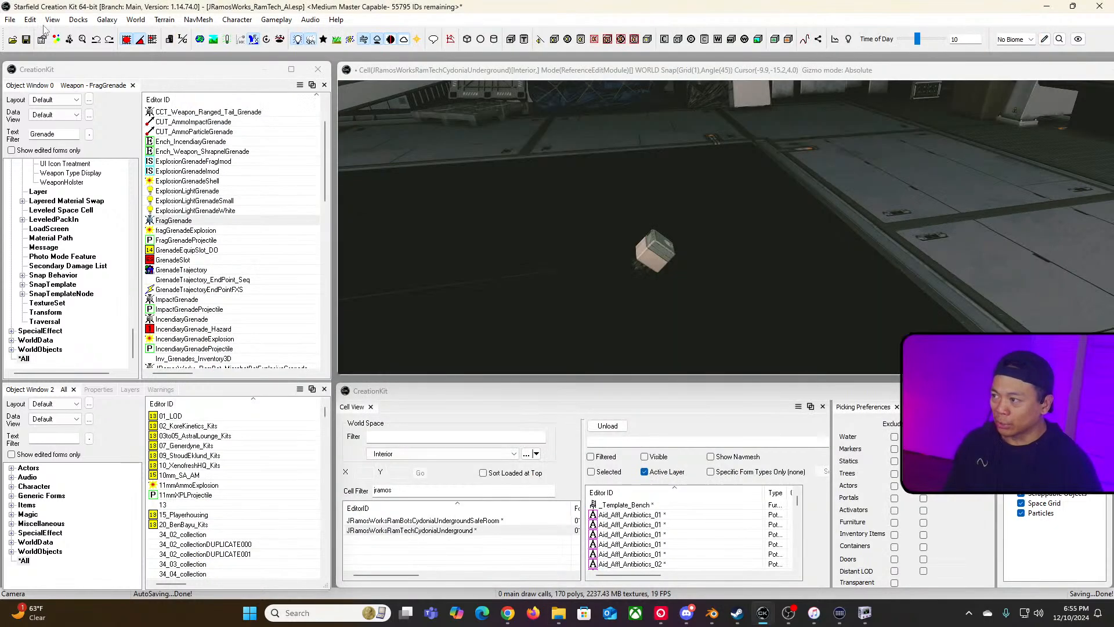
Step: Open the Bethesda.net login and try signing in with the account username and password
left_click(10, 19)
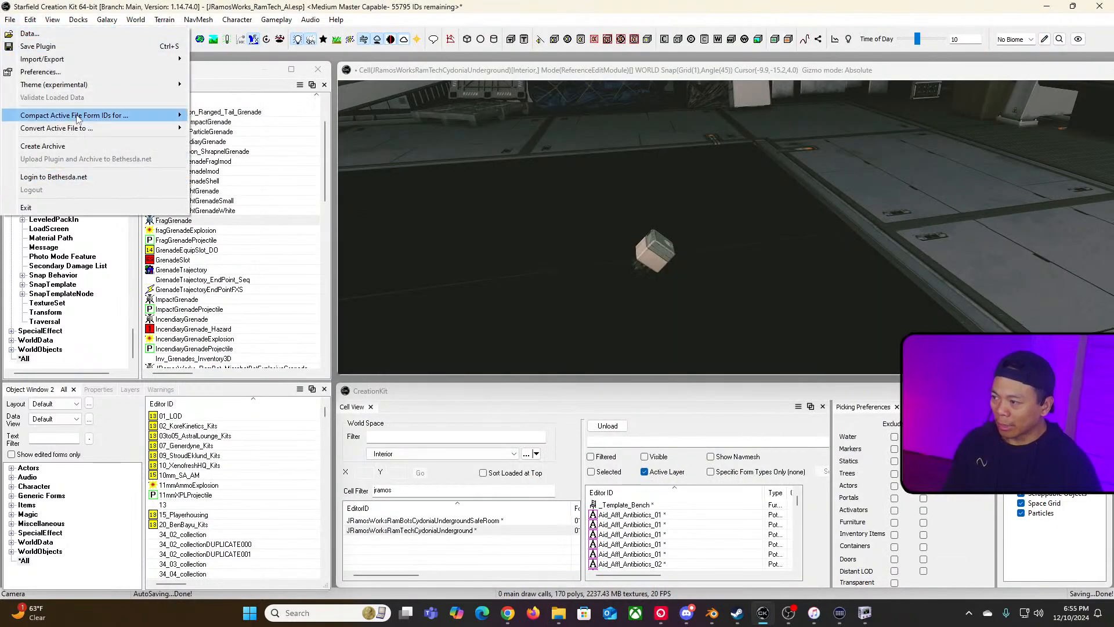
left_click(106, 179)
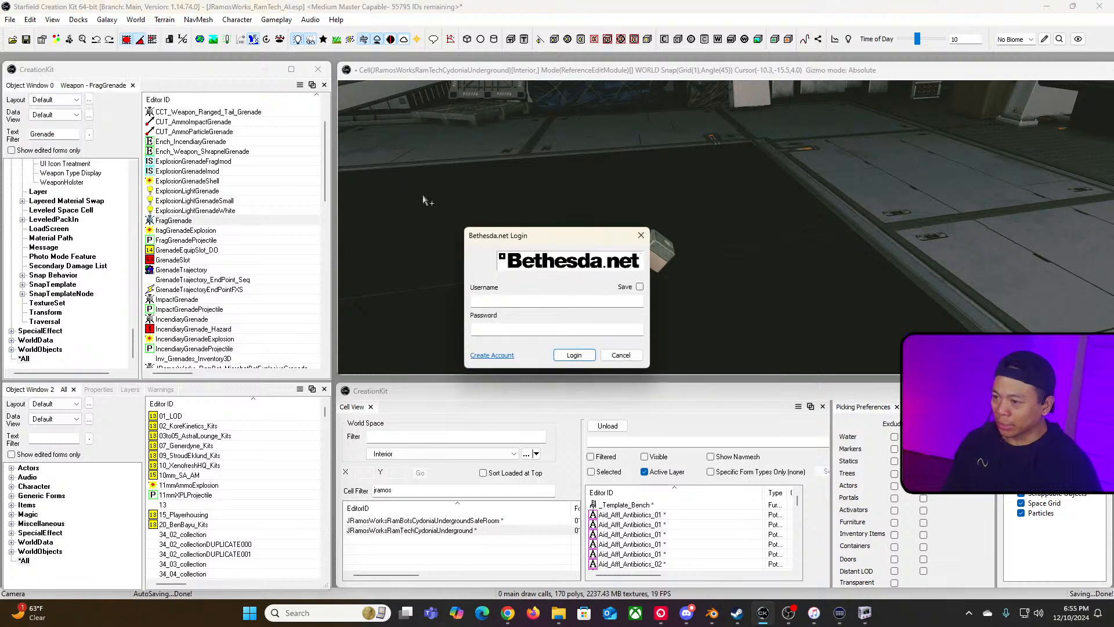
left_click(536, 301)
type("Jr")
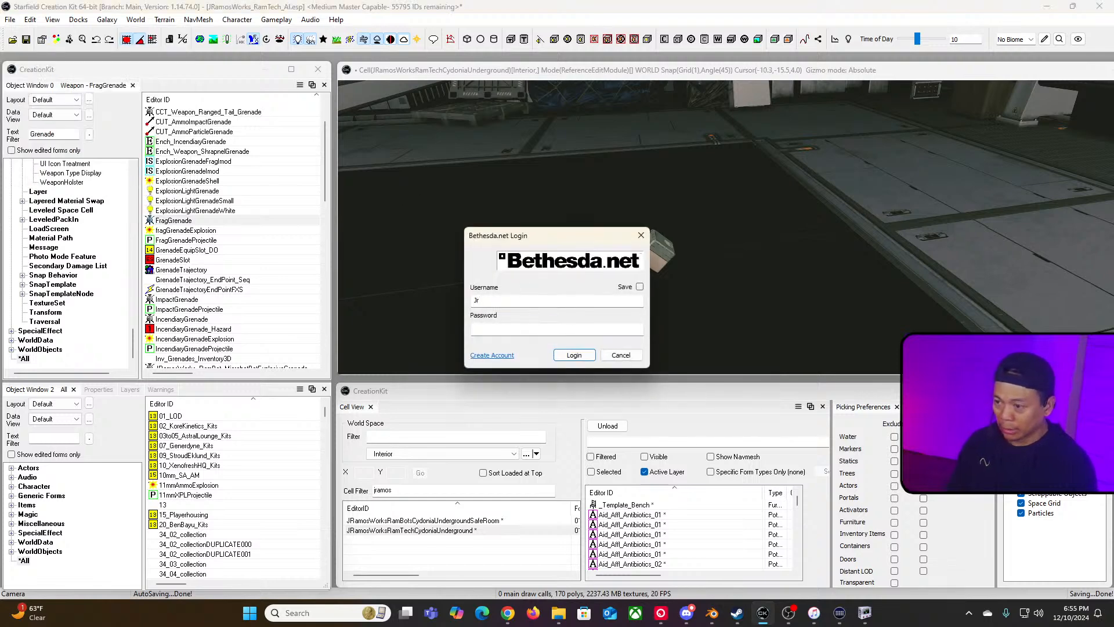
type("amos")
key("BackSpace")
key("BackSpace")
key("BackSpace")
key("BackSpace")
key("BackSpace")
type("R")
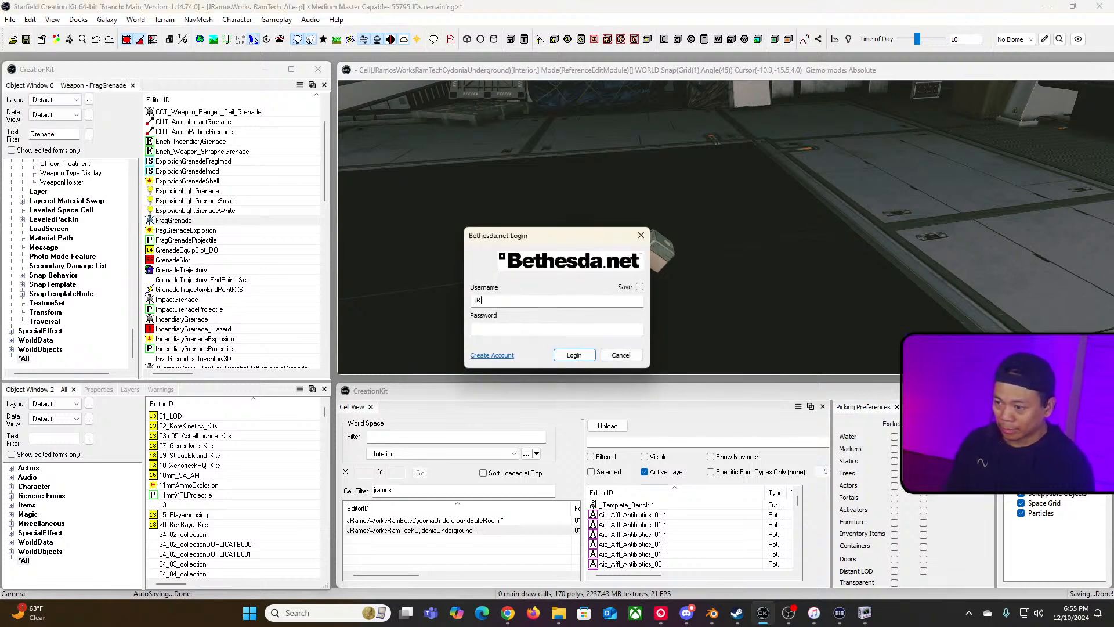
type("amosworks")
key("Tab")
type("••")
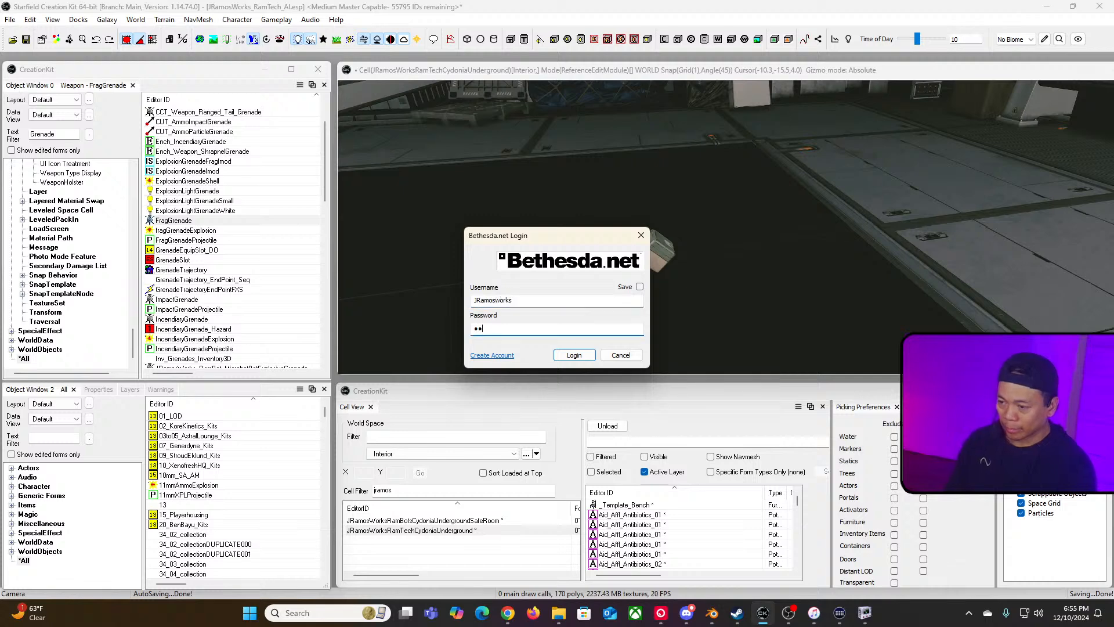
type("•••••••••••••")
key("Return")
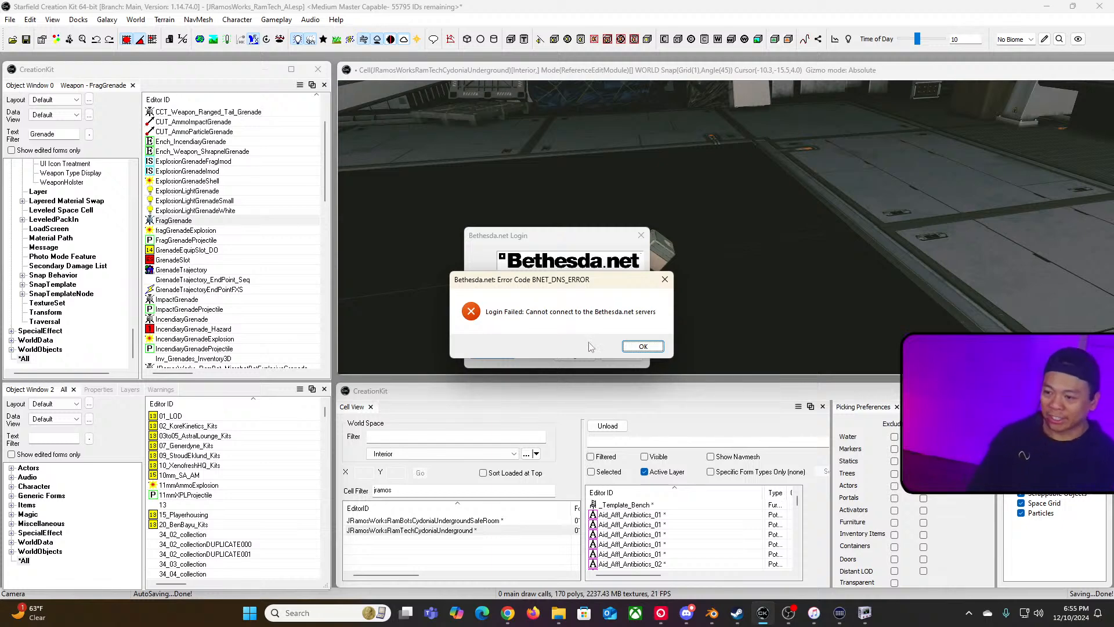
left_click(643, 346)
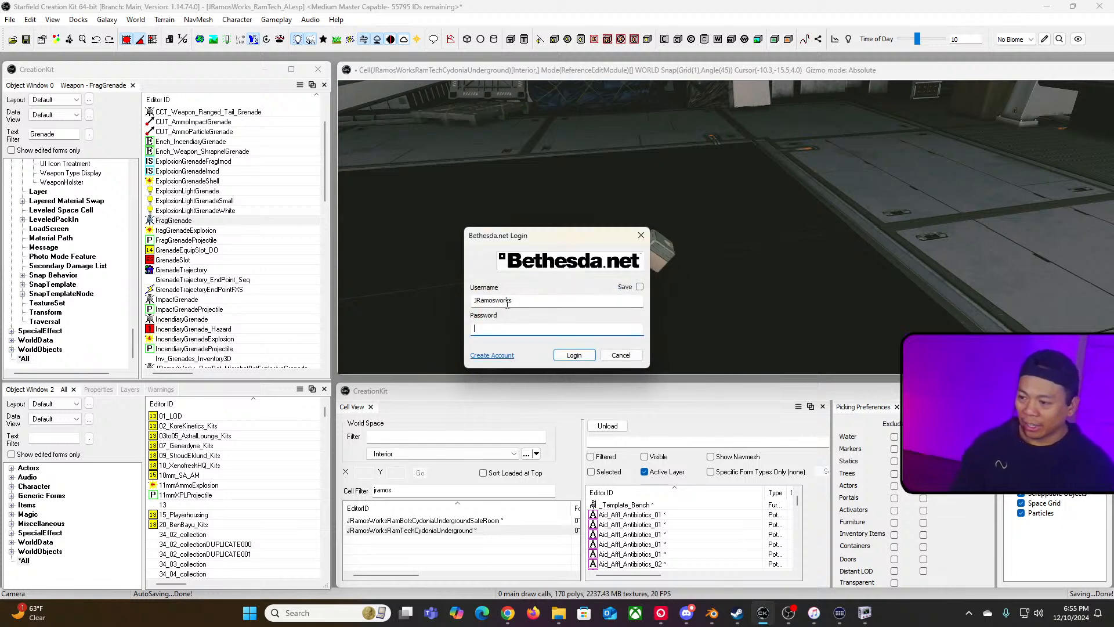
Step: Correct the account username and retry the Bethesda.net login with the account password
left_click_drag(495, 300, 556, 303)
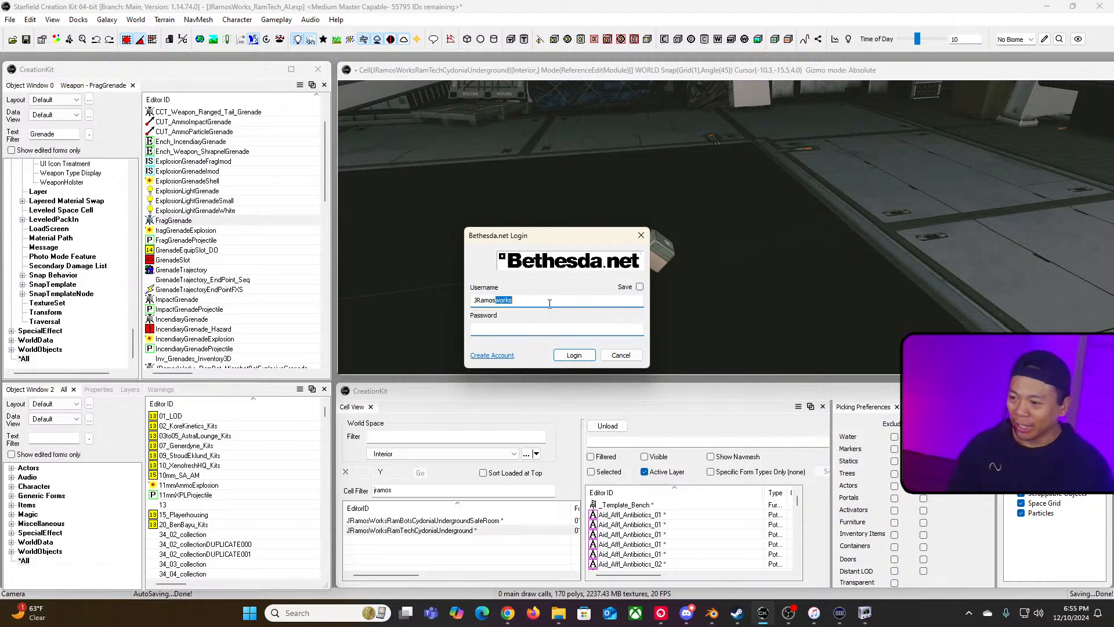
type("Works")
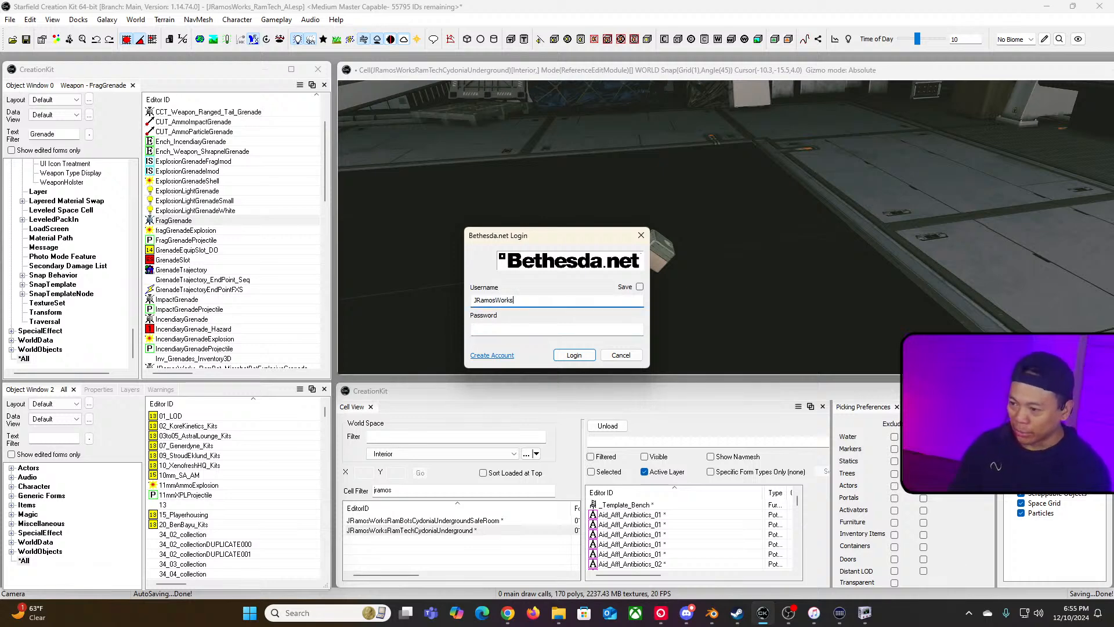
key("Tab")
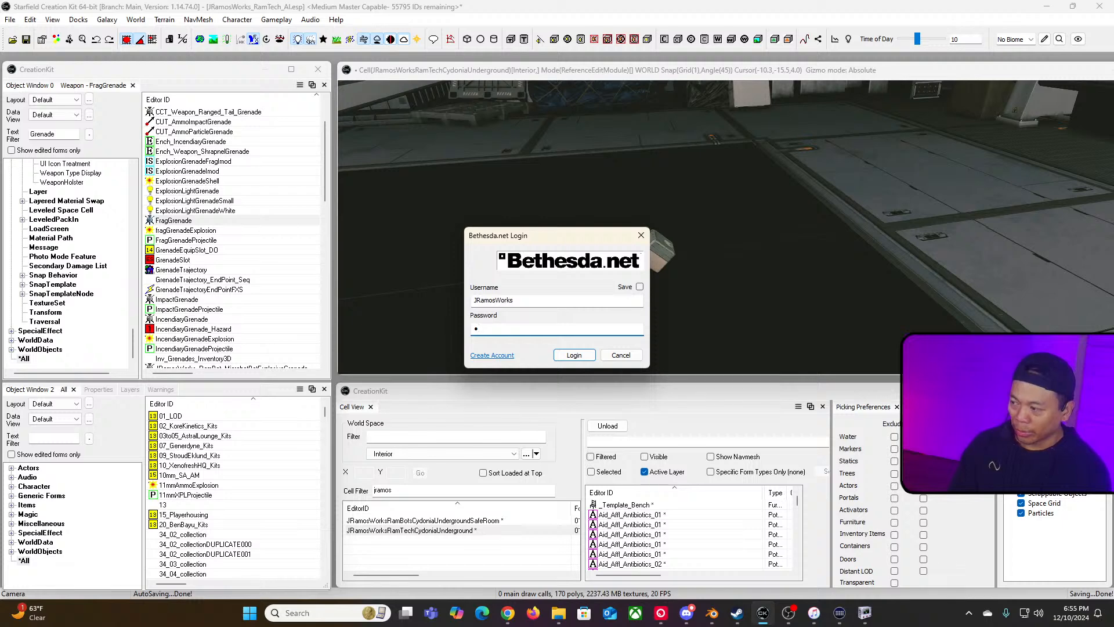
type("••••••")
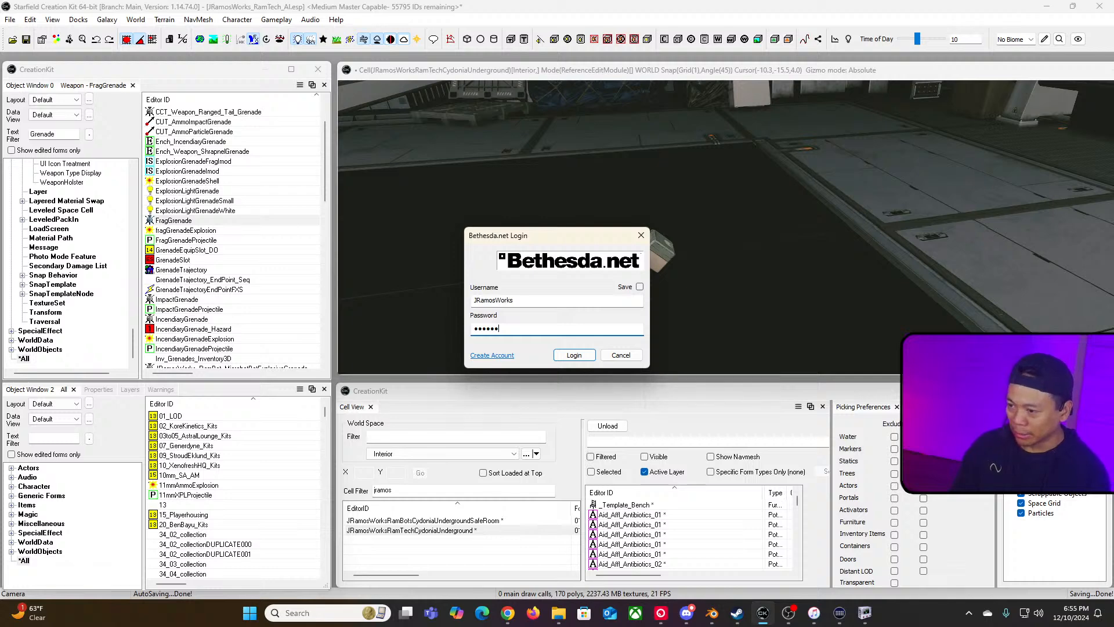
key("BackSpace")
key("BackSpace")
key("BackSpace")
key("BackSpace")
key("BackSpace")
key("BackSpace")
type("••")
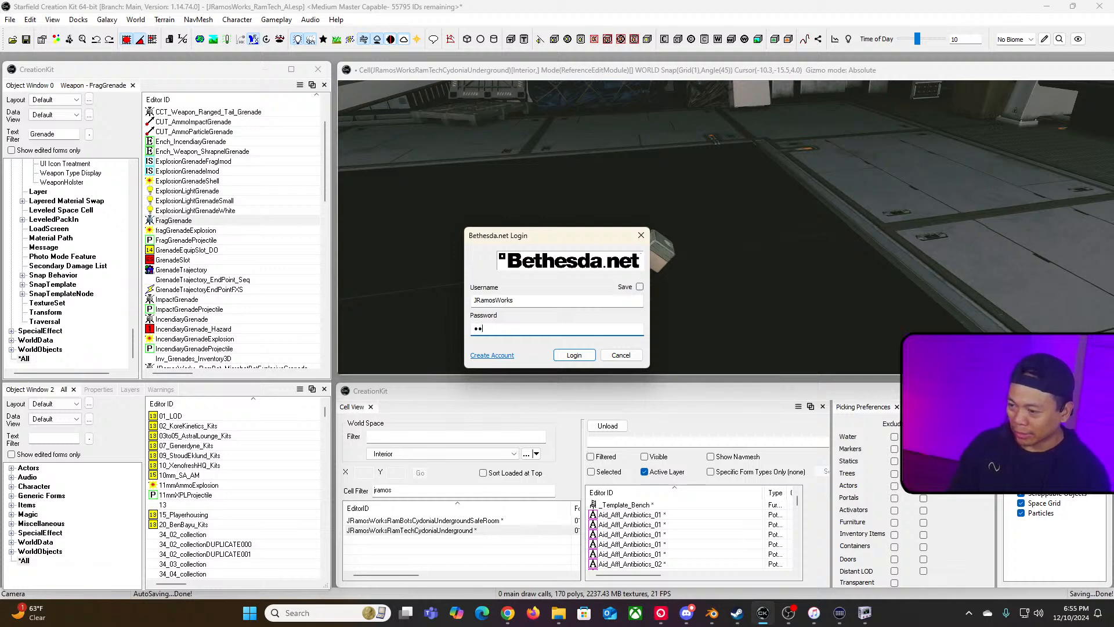
type("••••••••••••")
key("Return")
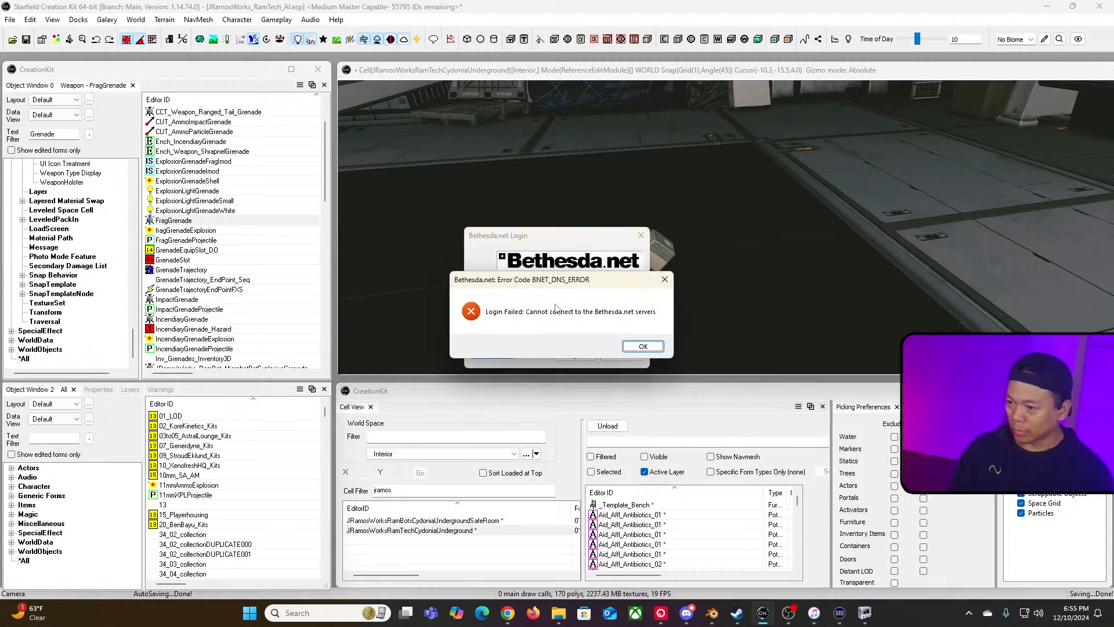
left_click(644, 346)
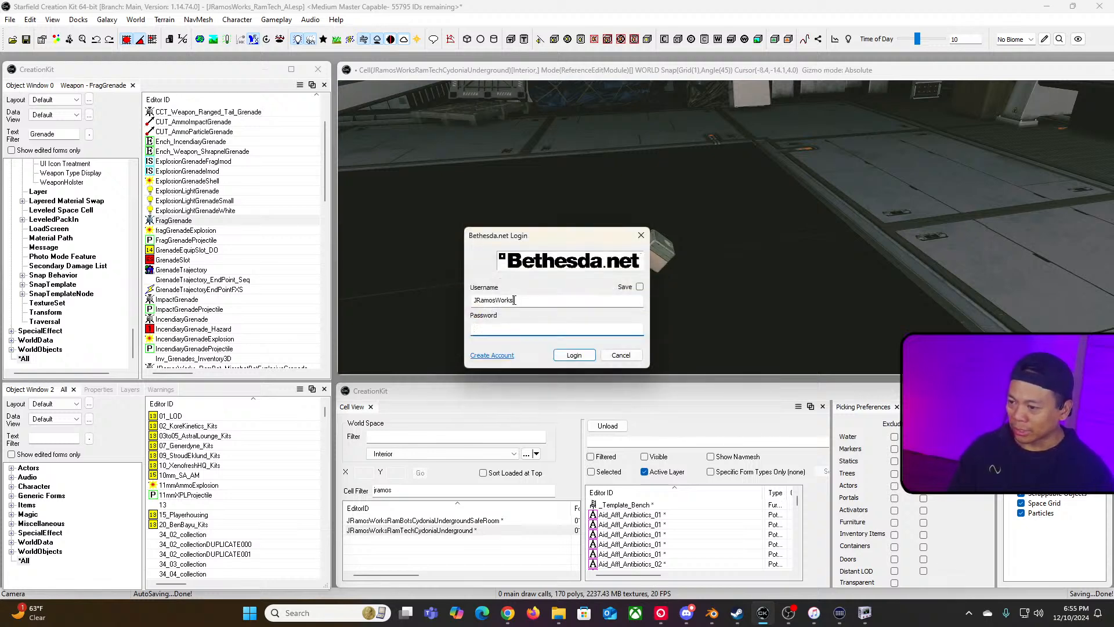
Step: Re-enter the account password and log in to Bethesda.net
left_click(496, 300)
left_click(495, 325)
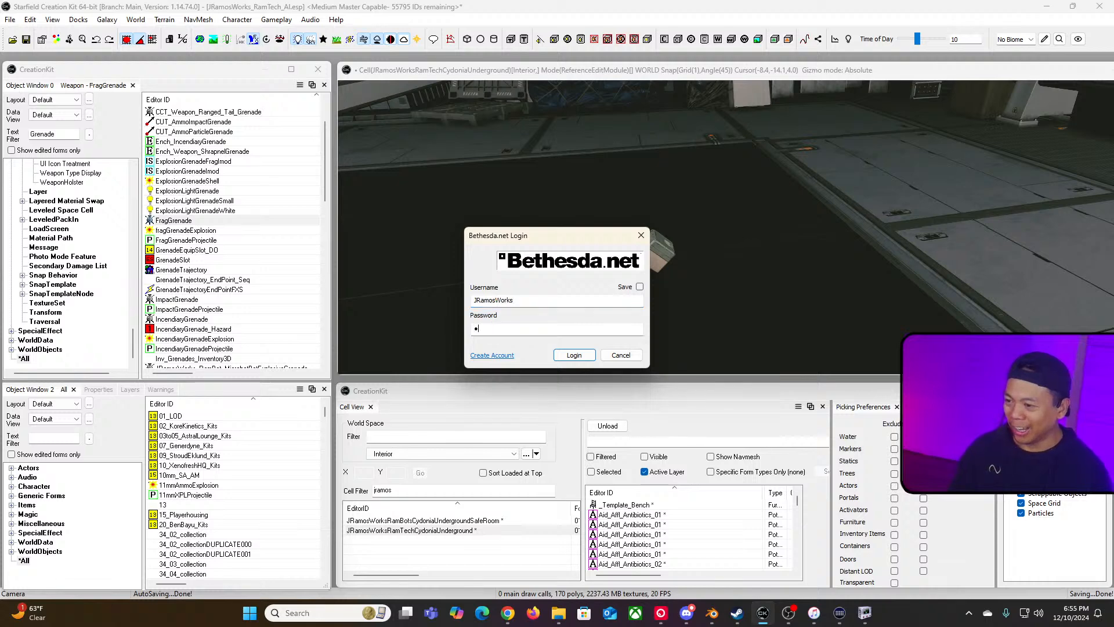
type("•••••••••")
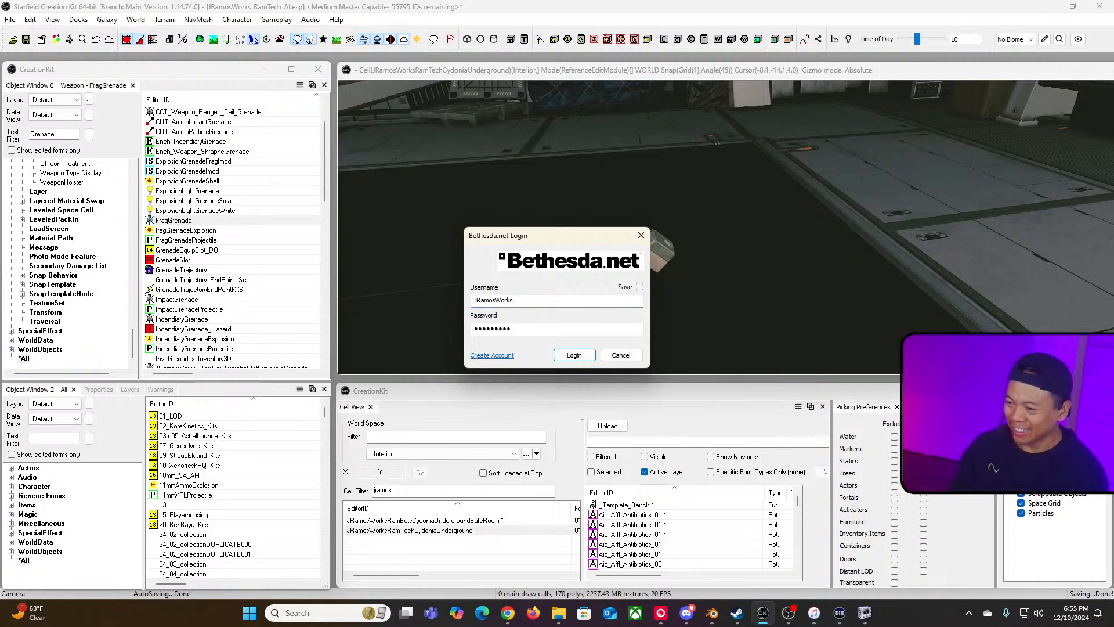
key("BackSpace")
key("BackSpace")
key("BackSpace")
key("BackSpace")
key("BackSpace")
key("BackSpace")
key("BackSpace")
key("BackSpace")
key("BackSpace")
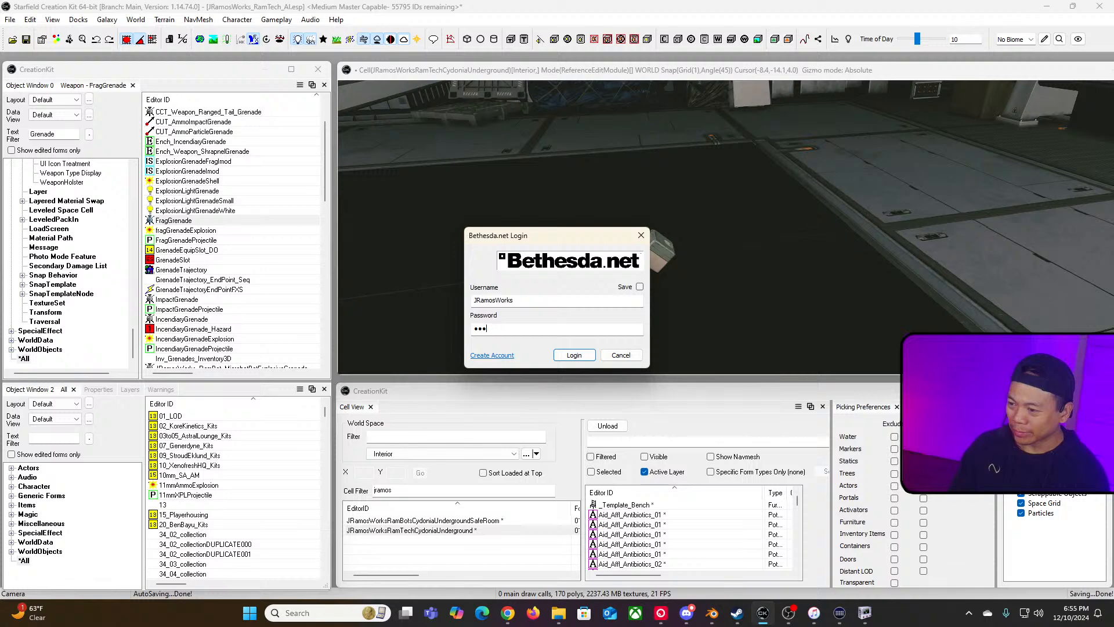
type("••••")
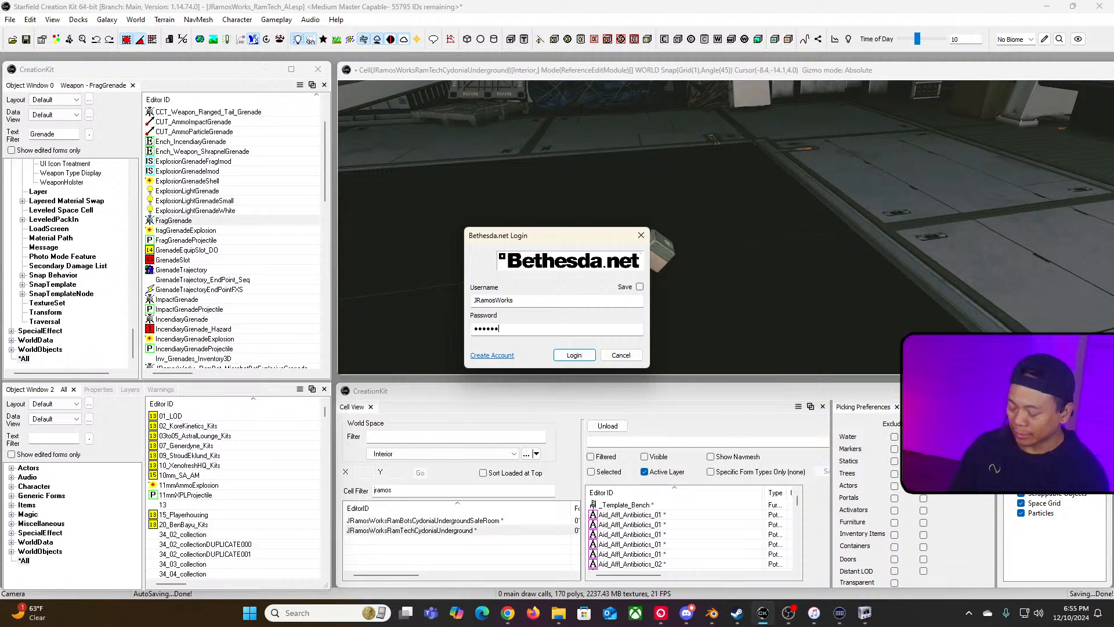
type("••••••••")
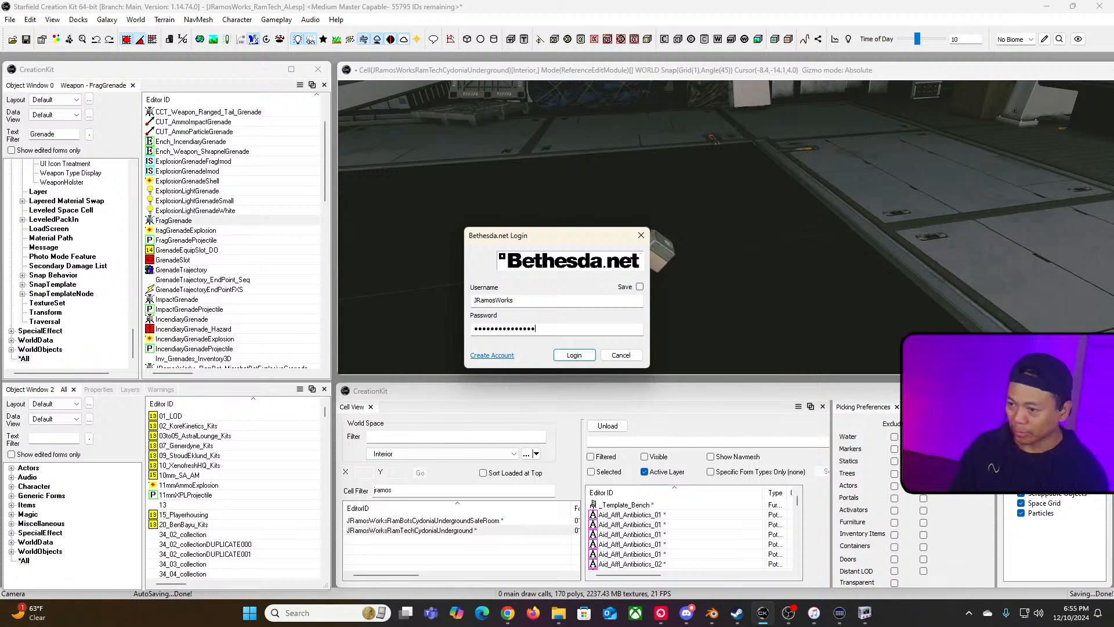
key("Return")
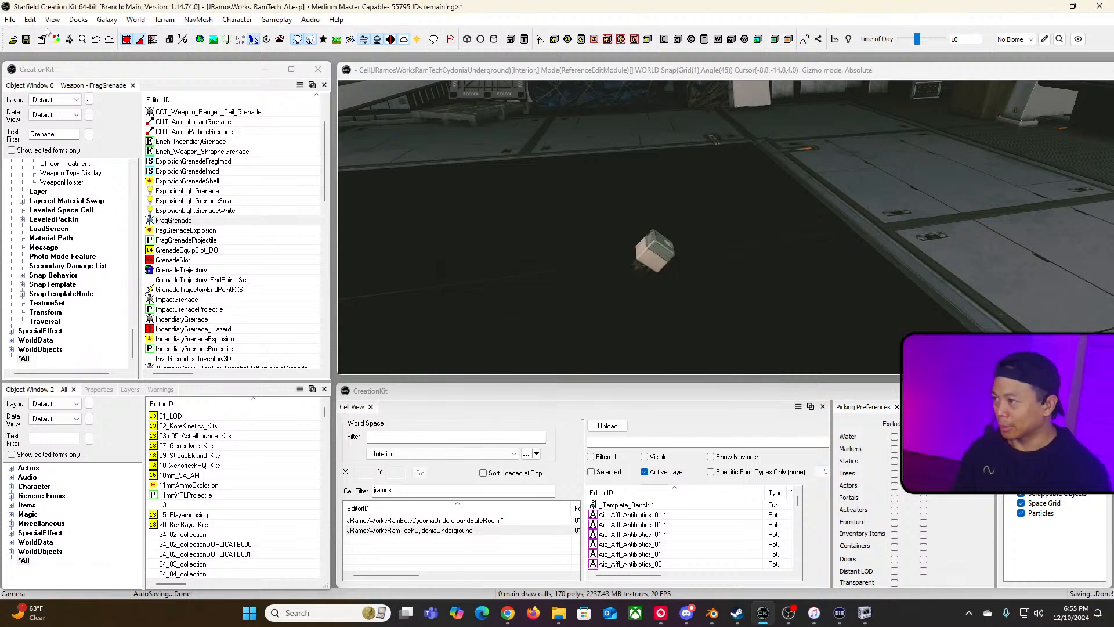
Step: Try to upload the plugin and archive to Bethesda.net and dismiss the notice
left_click(11, 21)
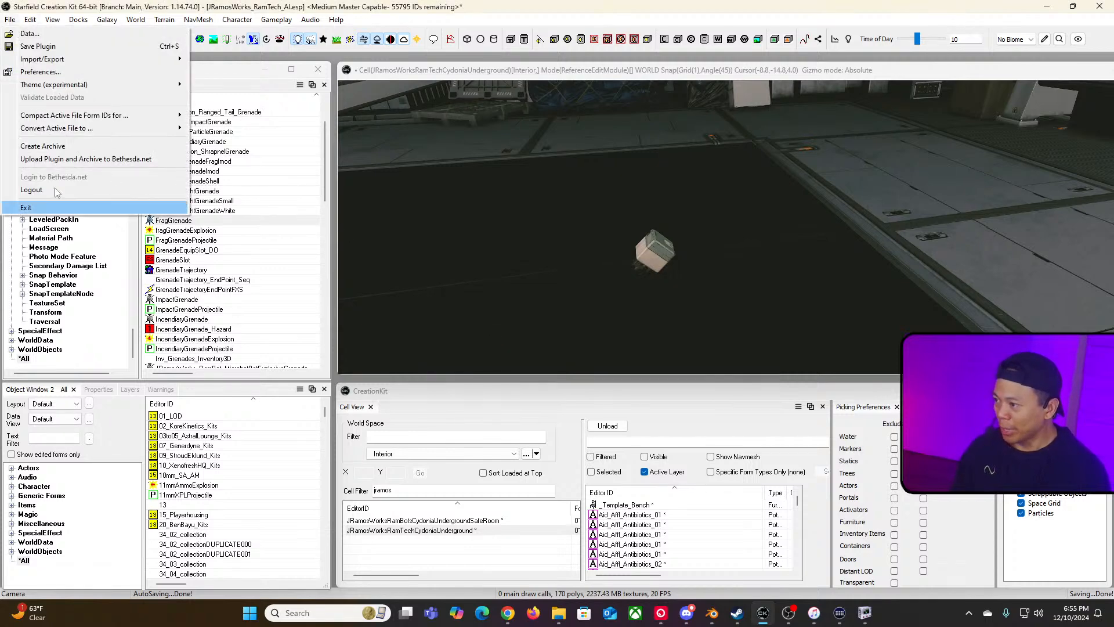
left_click(84, 159)
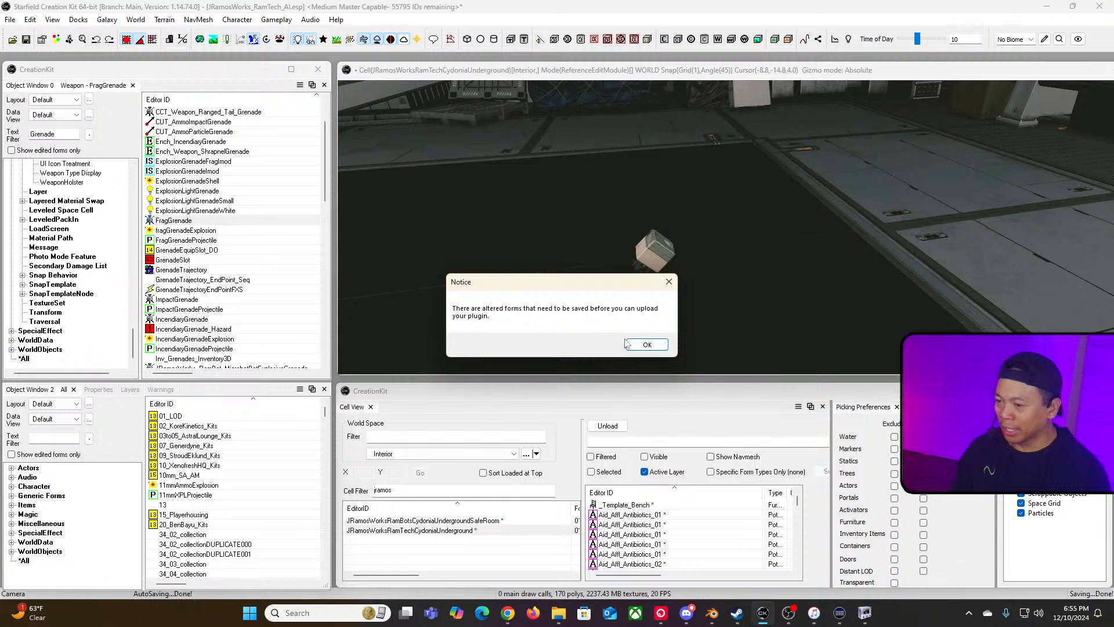
left_click(654, 346)
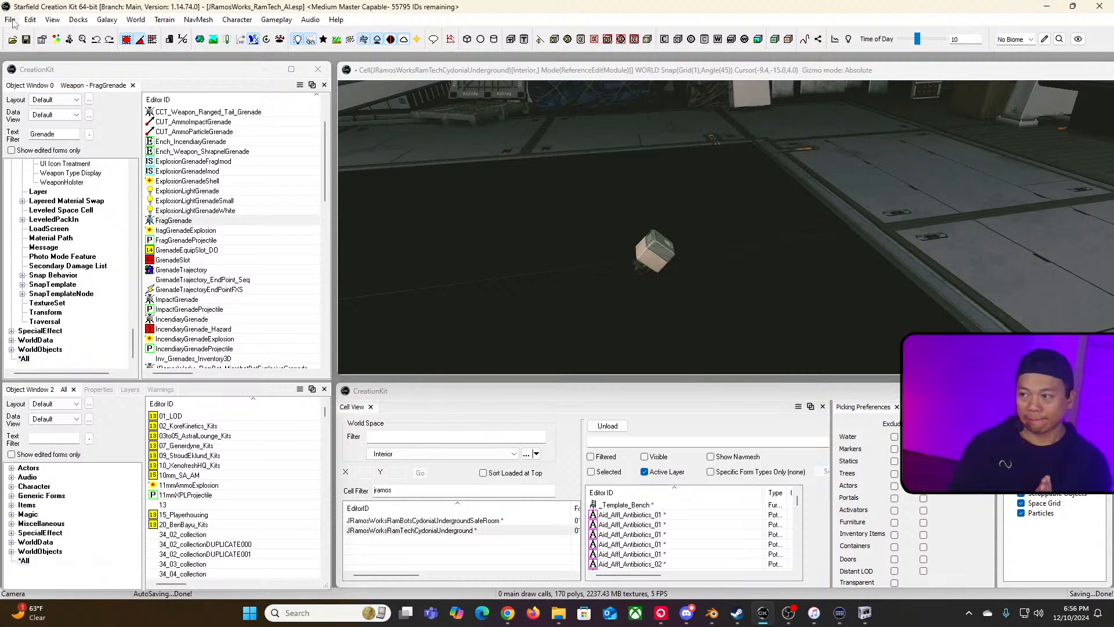
Step: Open the upload dialog, enable PC and Xbox with Include Archives for both, then cancel it
left_click(12, 21)
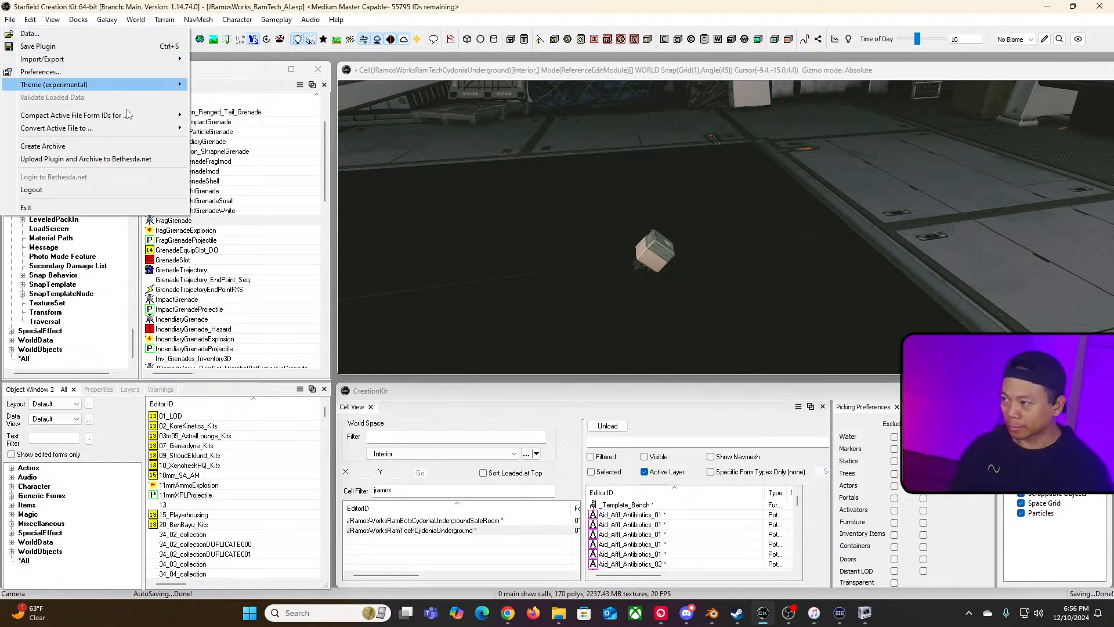
mouse_move(137, 134)
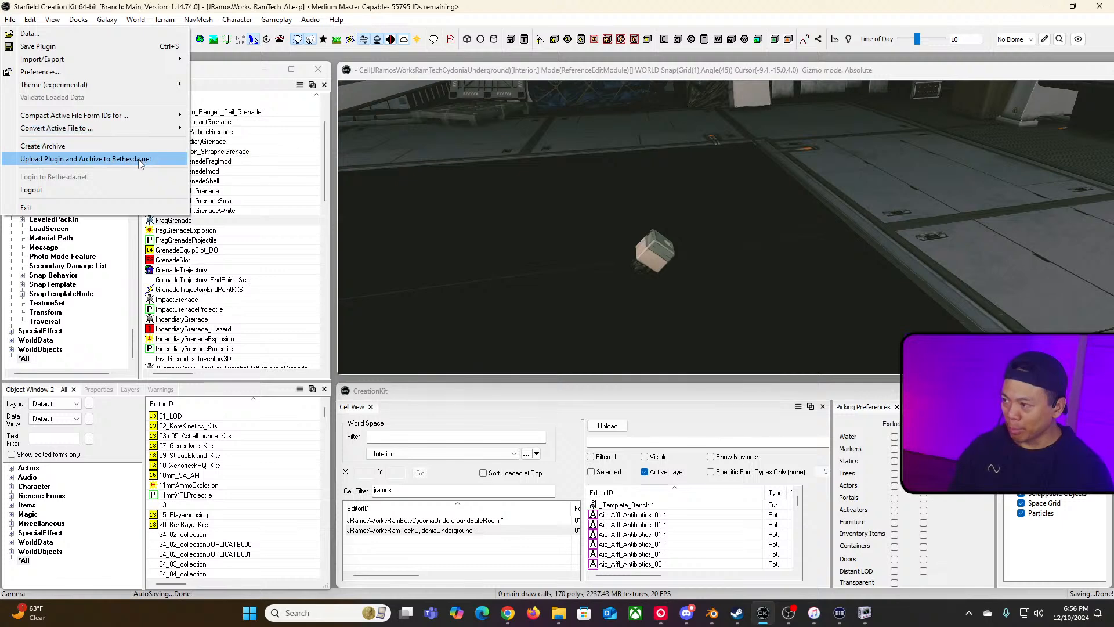
left_click(112, 160)
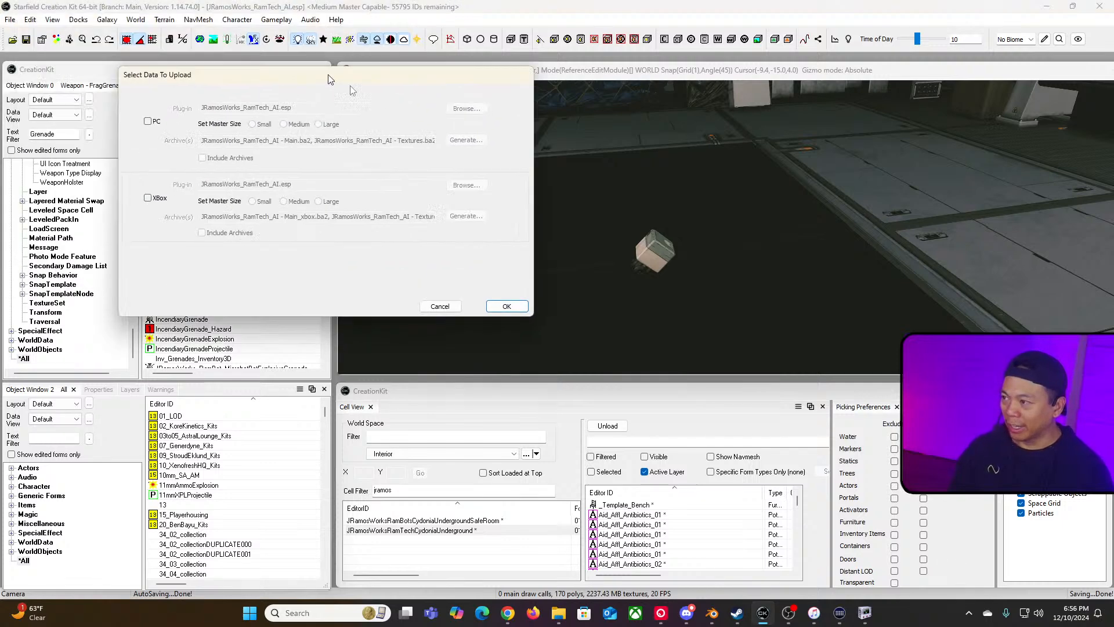
left_click(224, 156)
left_click(225, 233)
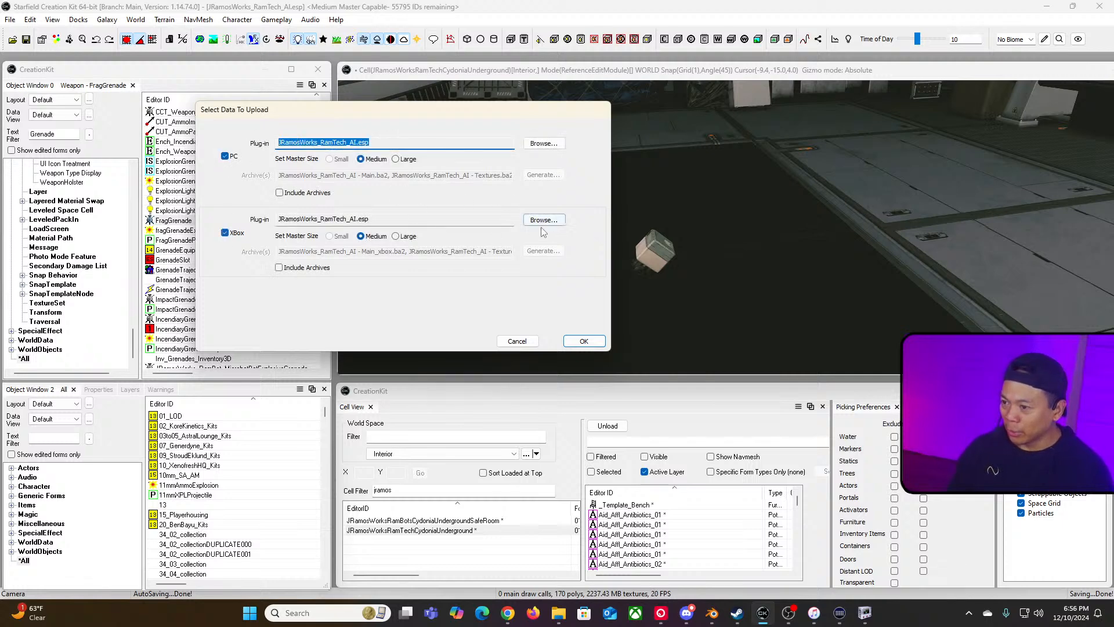
left_click(279, 267)
left_click(279, 193)
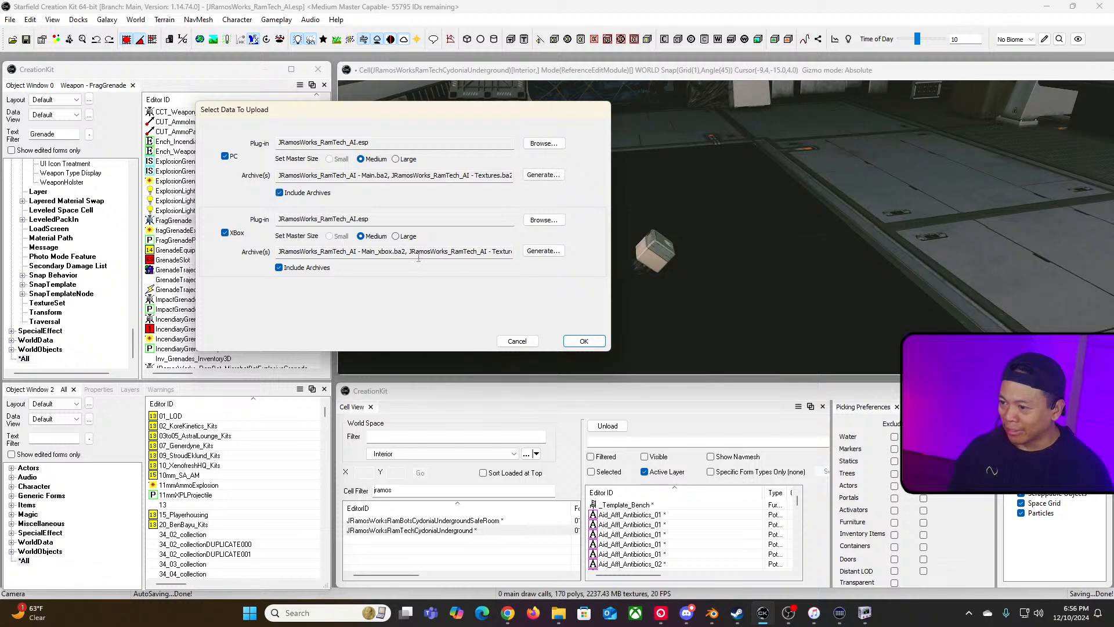
left_click_drag(398, 253, 278, 255)
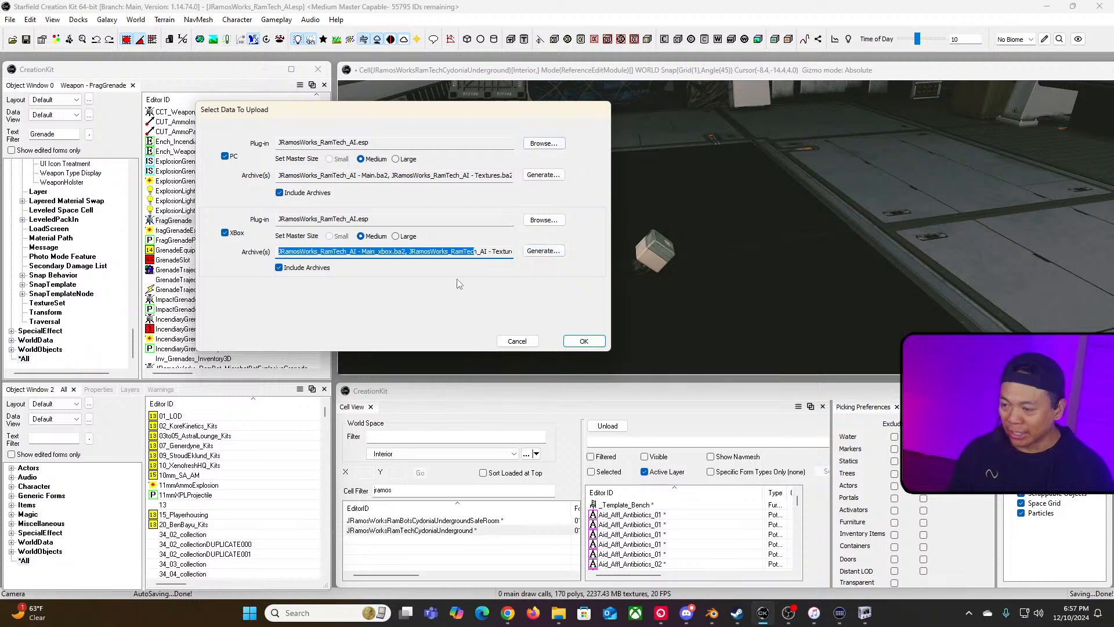
left_click(517, 341)
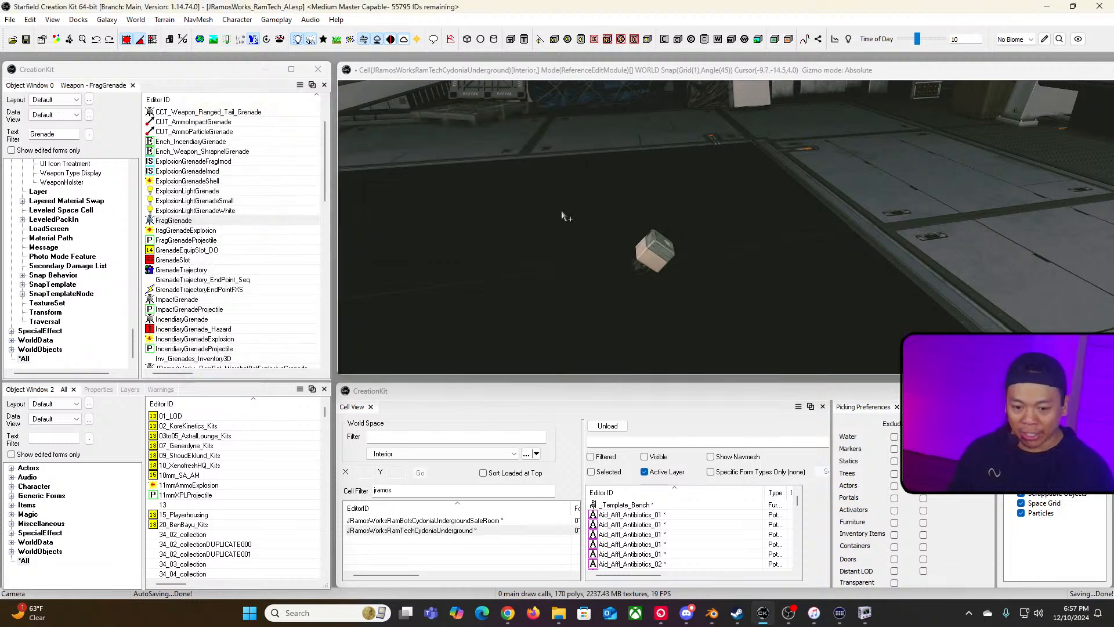
Step: Launch the Archive2 tool from the Starfield Tools folder
left_click(297, 613)
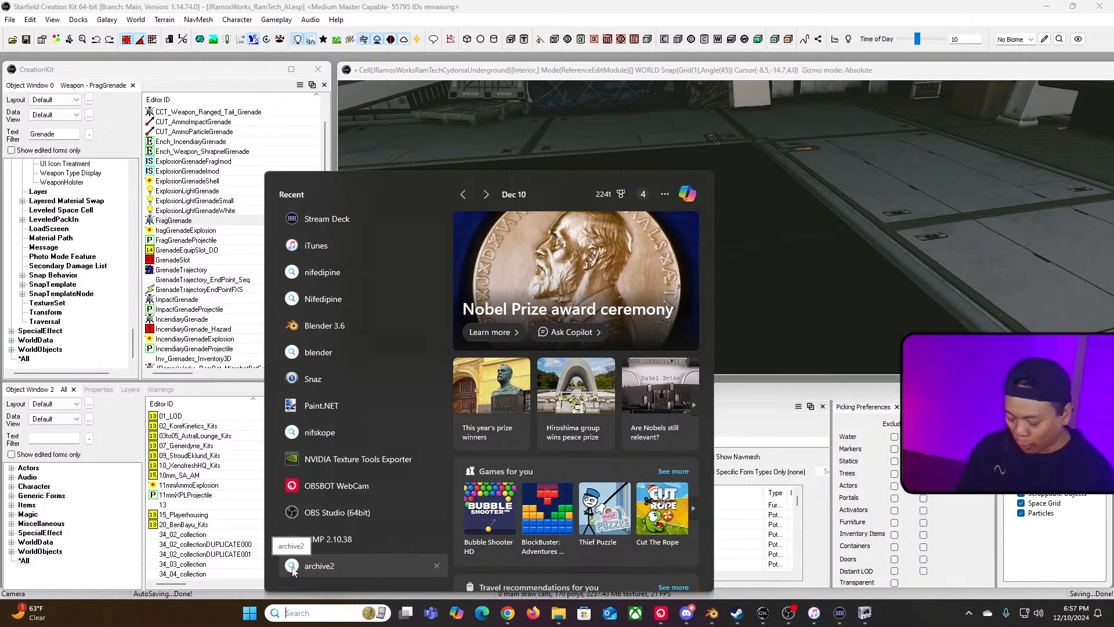
key("Escape")
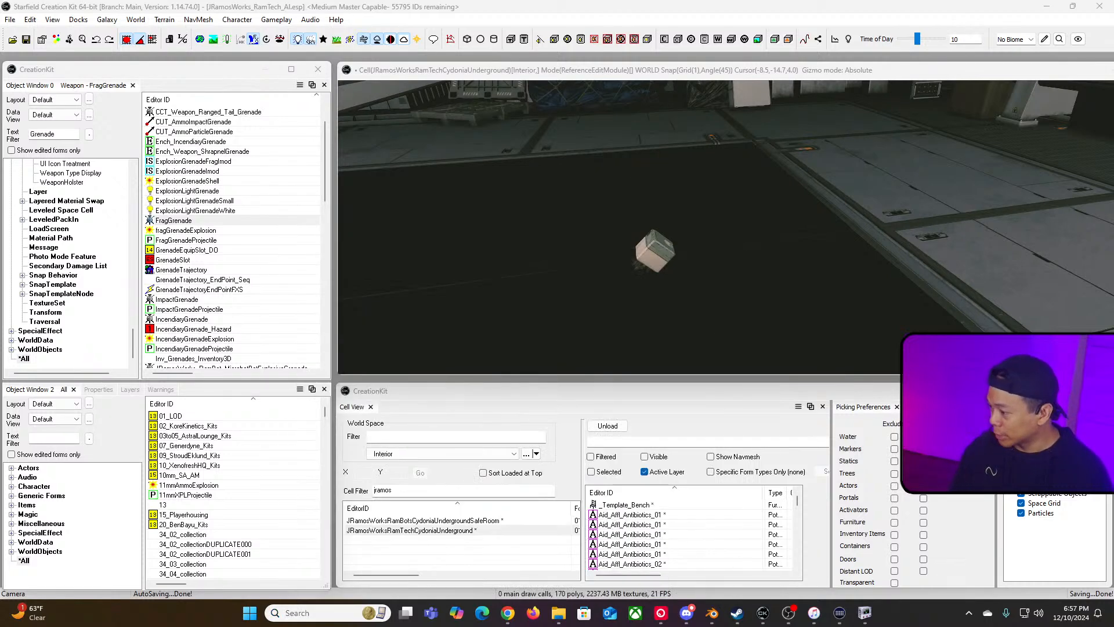
key("alt+Tab")
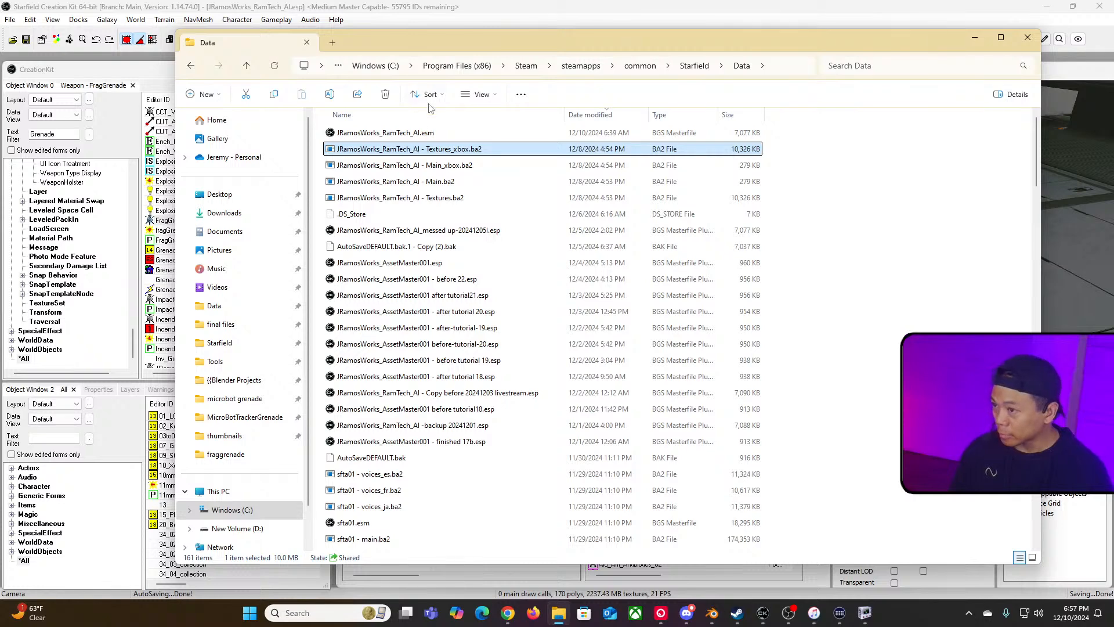
left_click(219, 360)
double_click(358, 138)
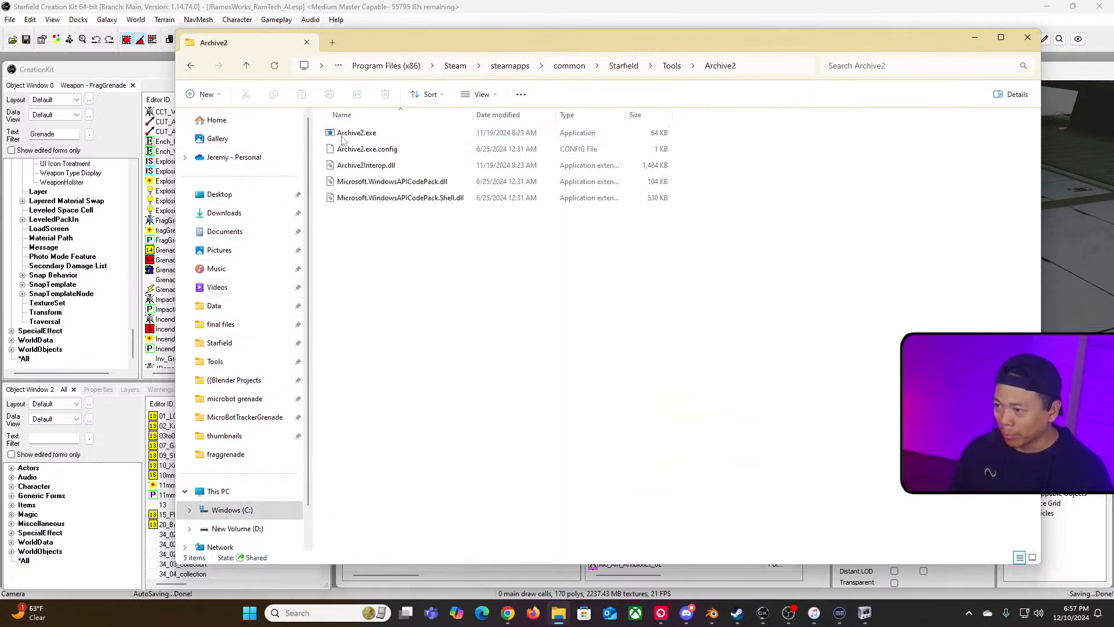
double_click(407, 135)
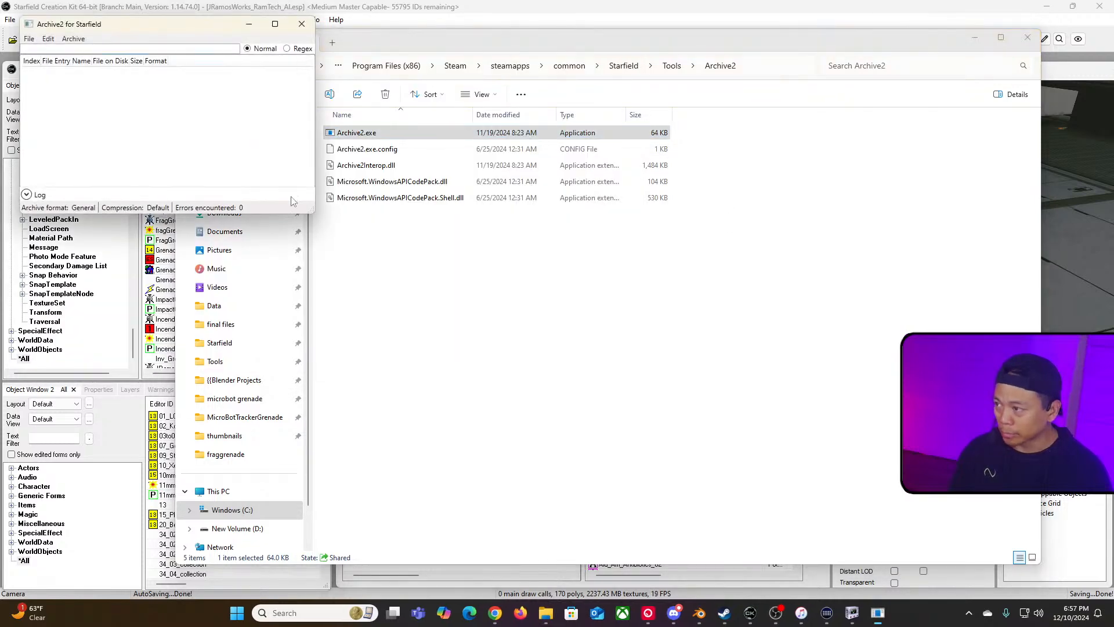
Step: Rearrange the Archive2 and File Explorer windows and open the Starfield Data folder in File Explorer
left_click_drag(311, 209, 461, 300)
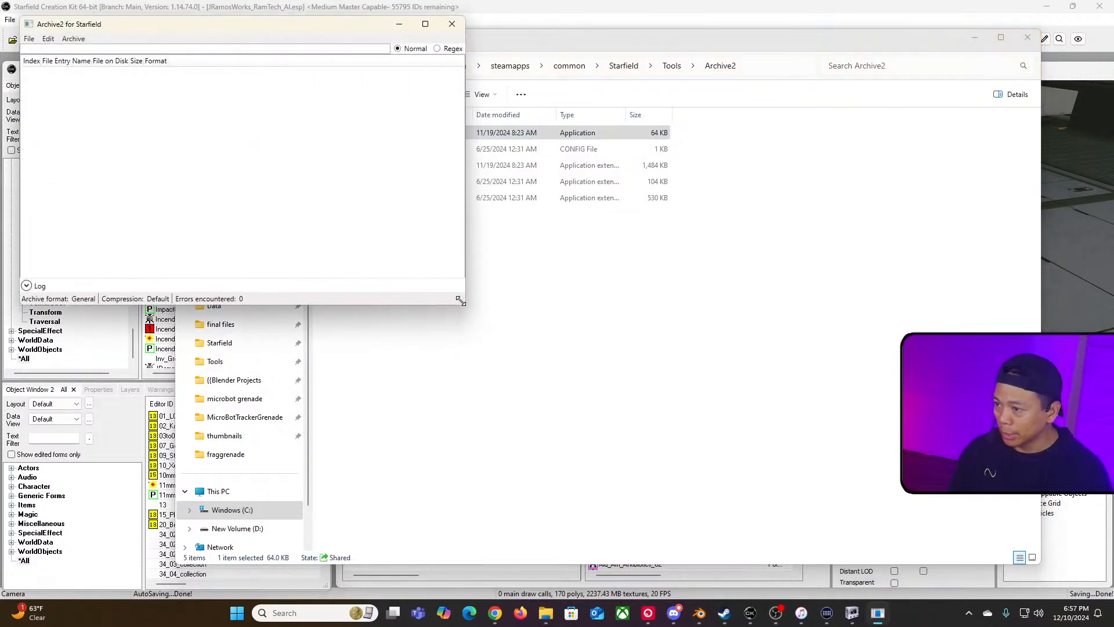
left_click(654, 49)
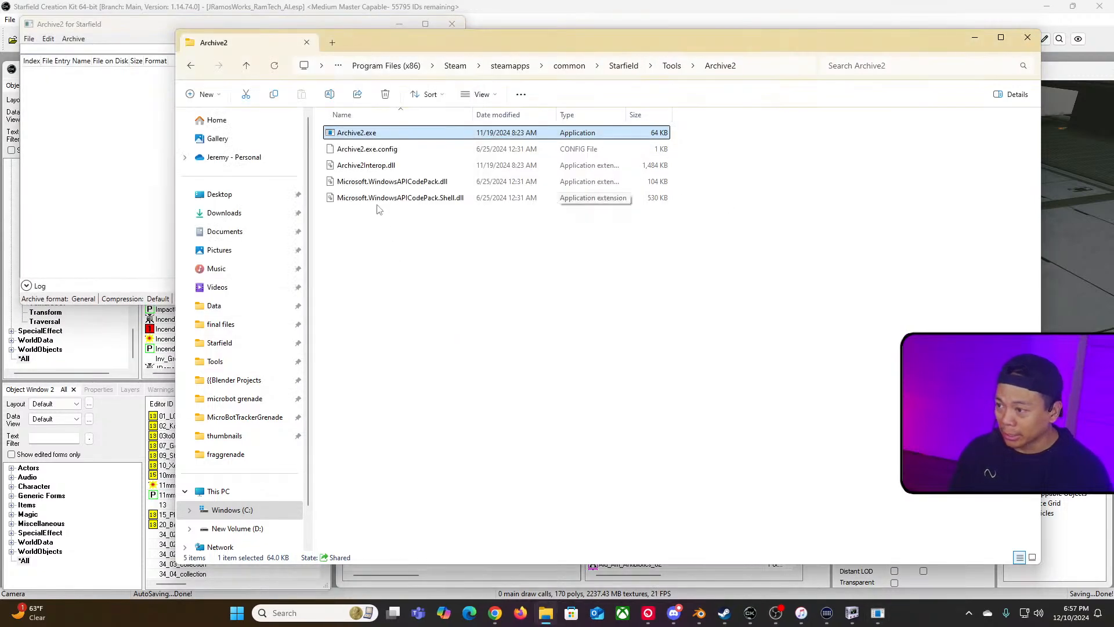
left_click(975, 39)
key("super+Tab")
key("Right")
key("Right")
key("Right")
key("Right")
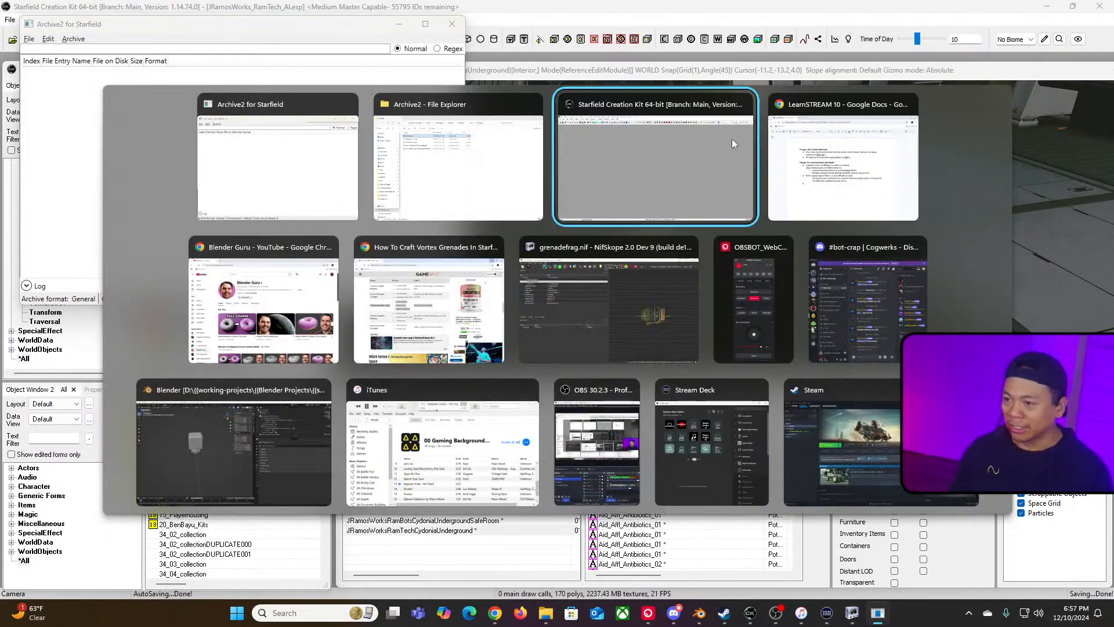
key("Left")
key("Left")
key("Left")
key("Left")
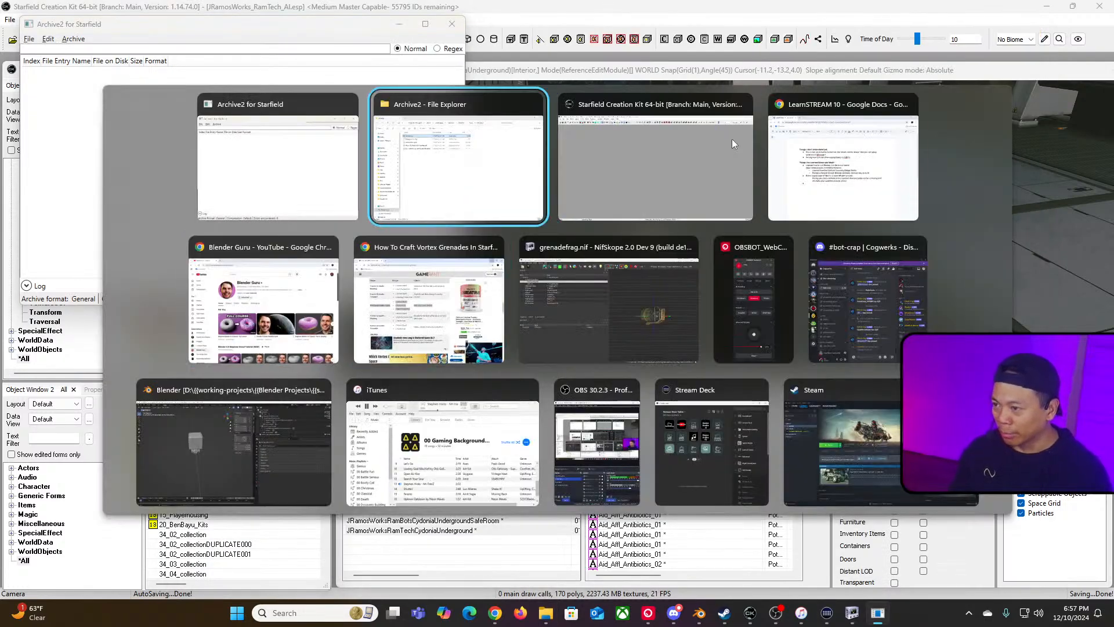
key("Return")
left_click_drag(608, 56, 754, 77)
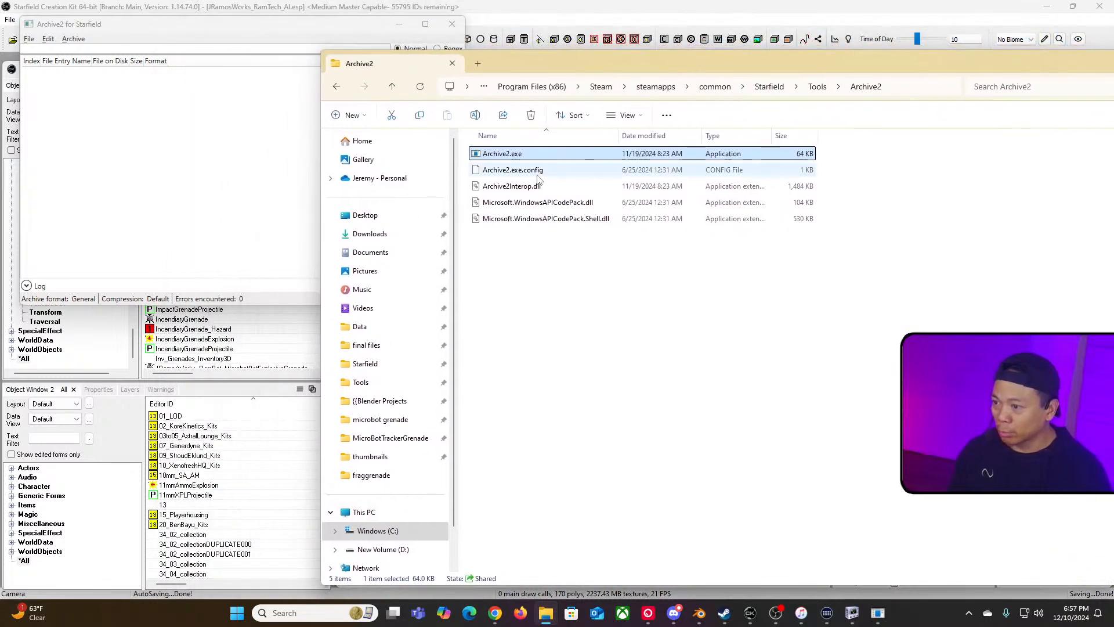
left_click(363, 326)
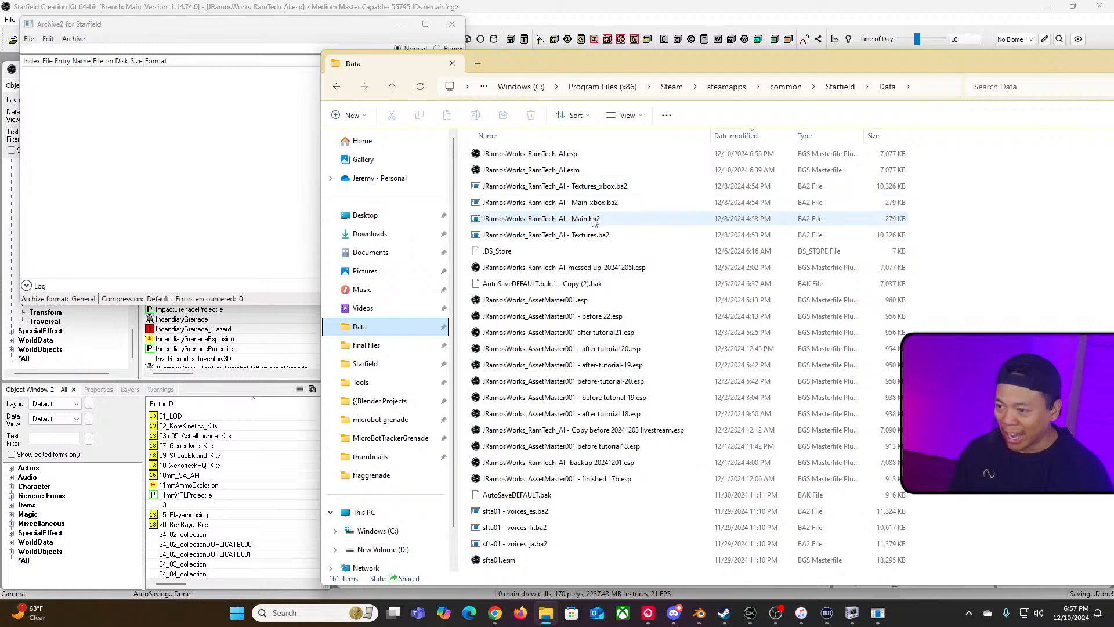
Step: Examine the mod's Main and Textures BA2 archives and their Xbox versions in the Data folder
left_click(636, 236)
left_click(584, 225)
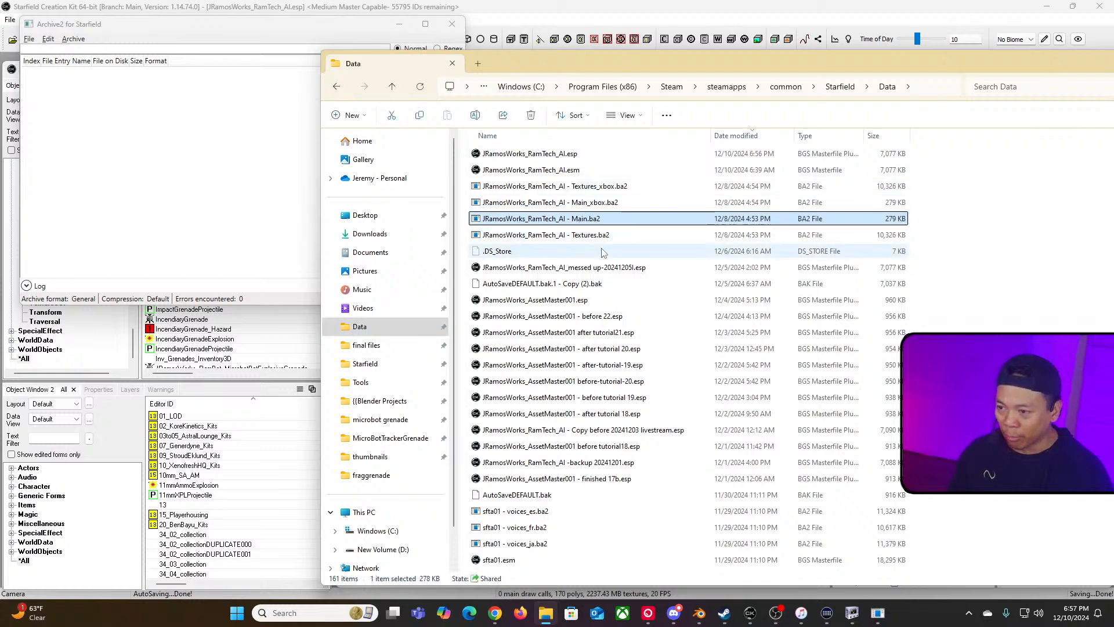
left_click(583, 238)
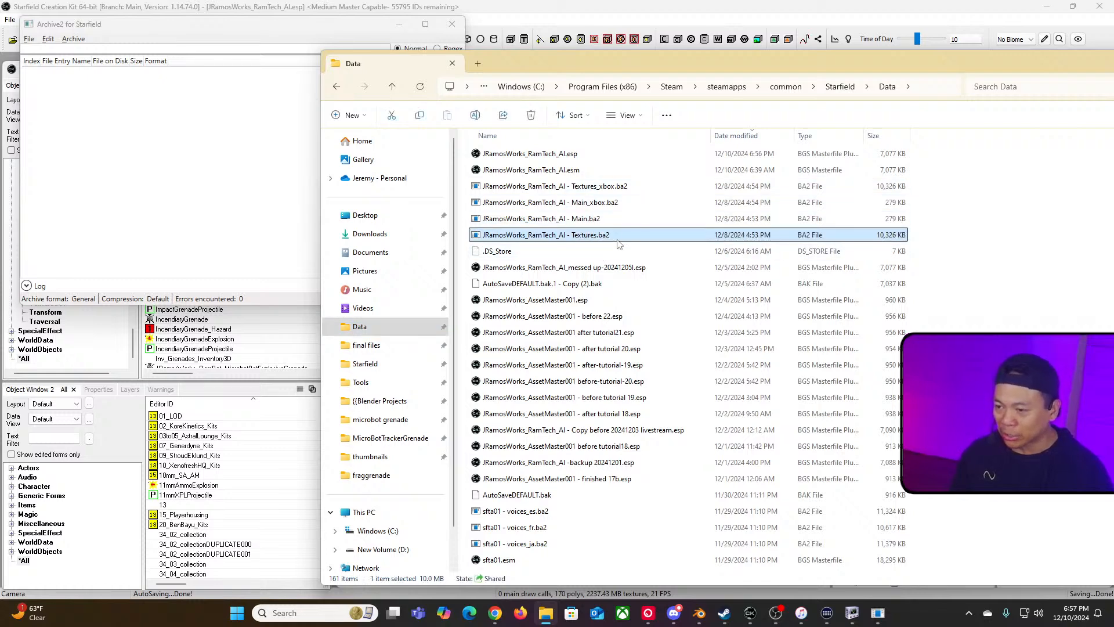
left_click(573, 222)
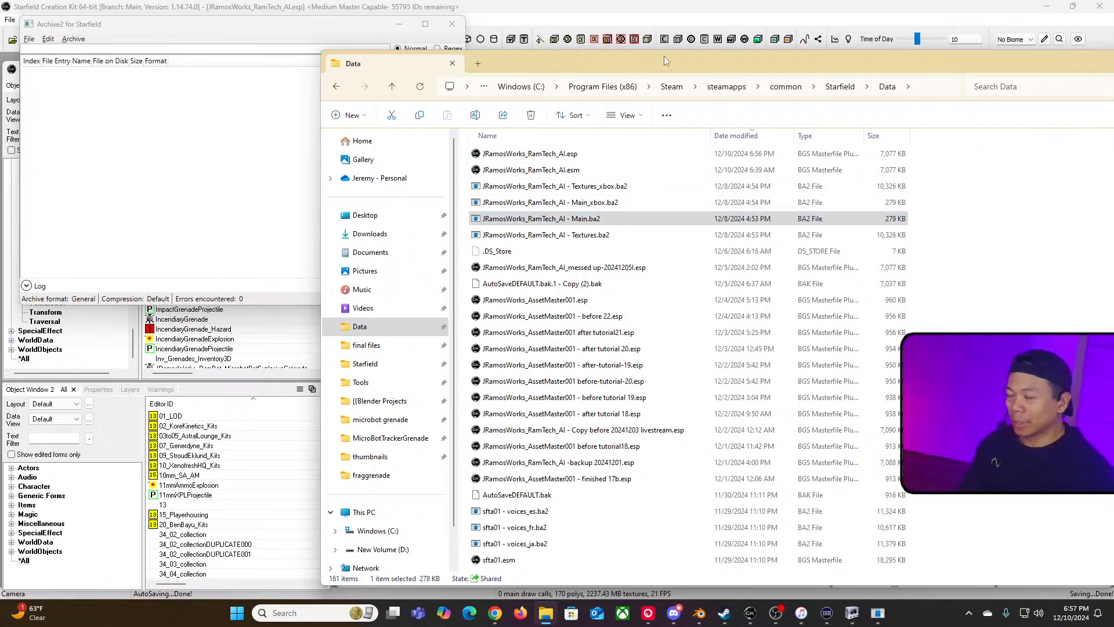
left_click_drag(715, 71, 610, 54)
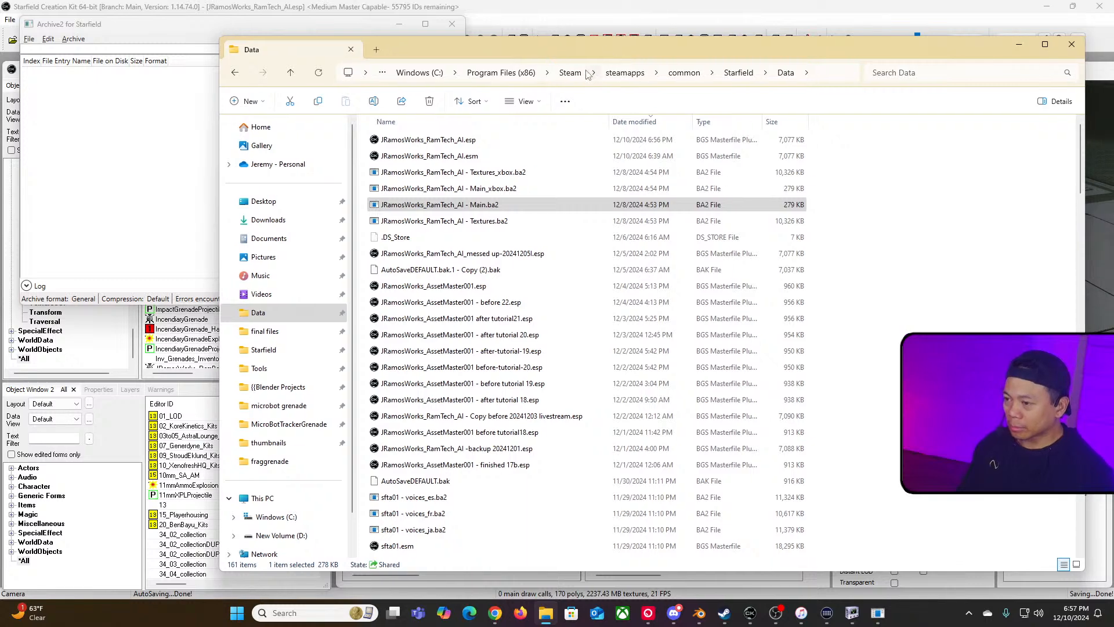
left_click(464, 219)
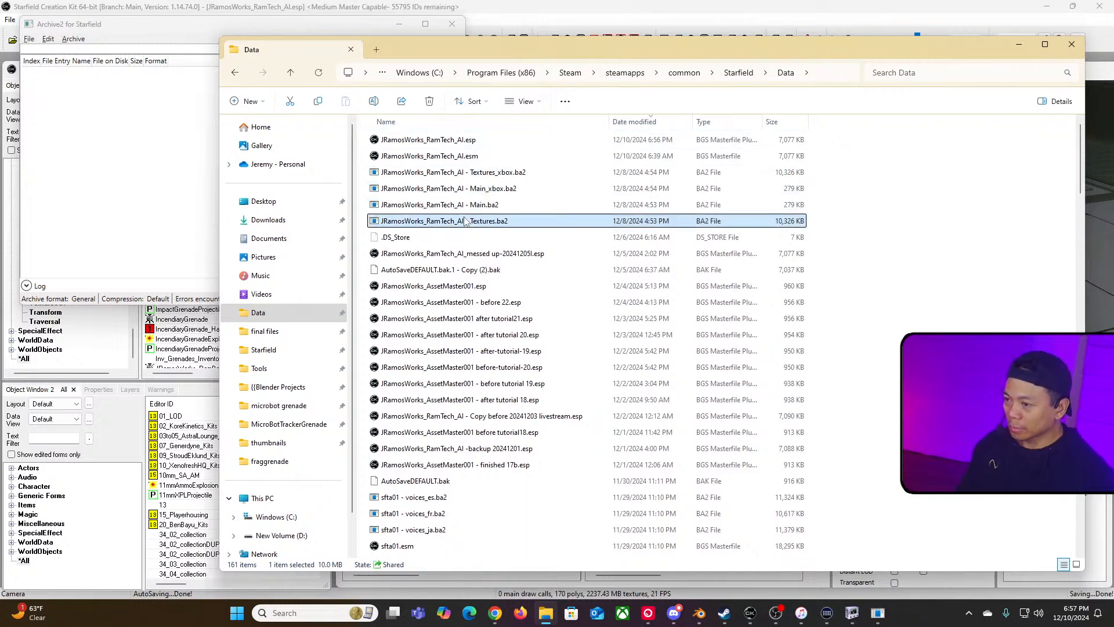
left_click(472, 210)
left_click(477, 219)
left_click(481, 210)
left_click(483, 221)
left_click(484, 209)
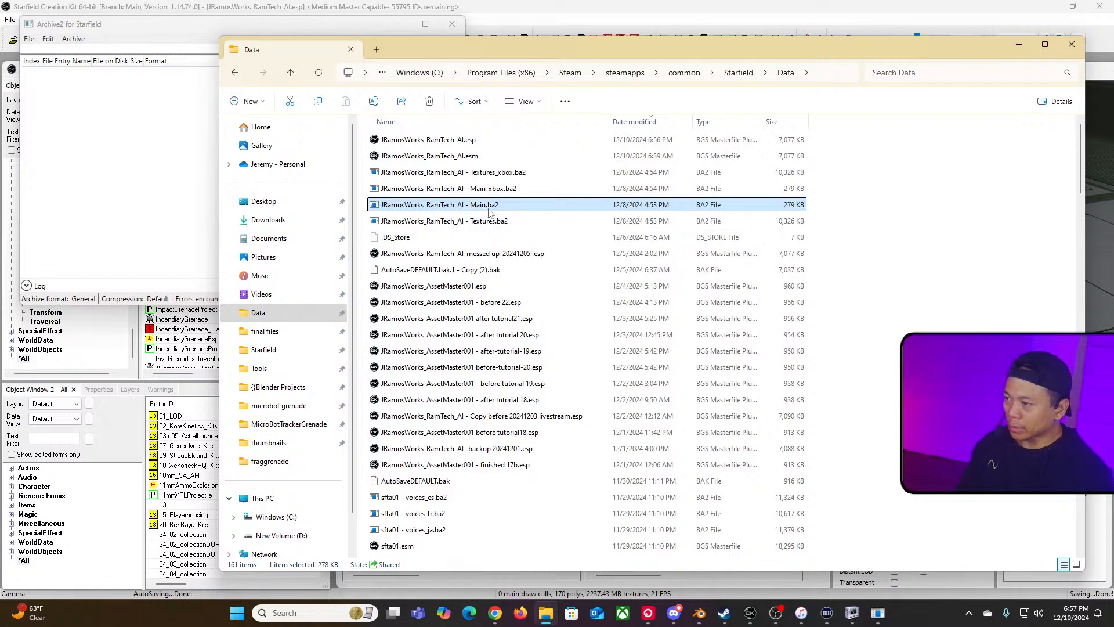
left_click(487, 224)
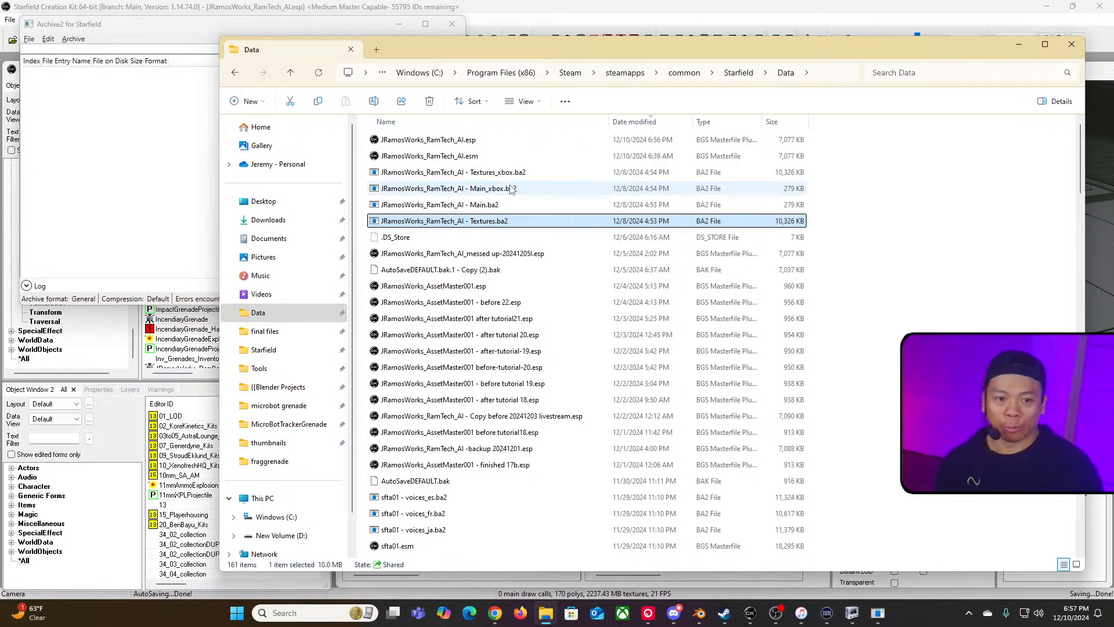
left_click(488, 206)
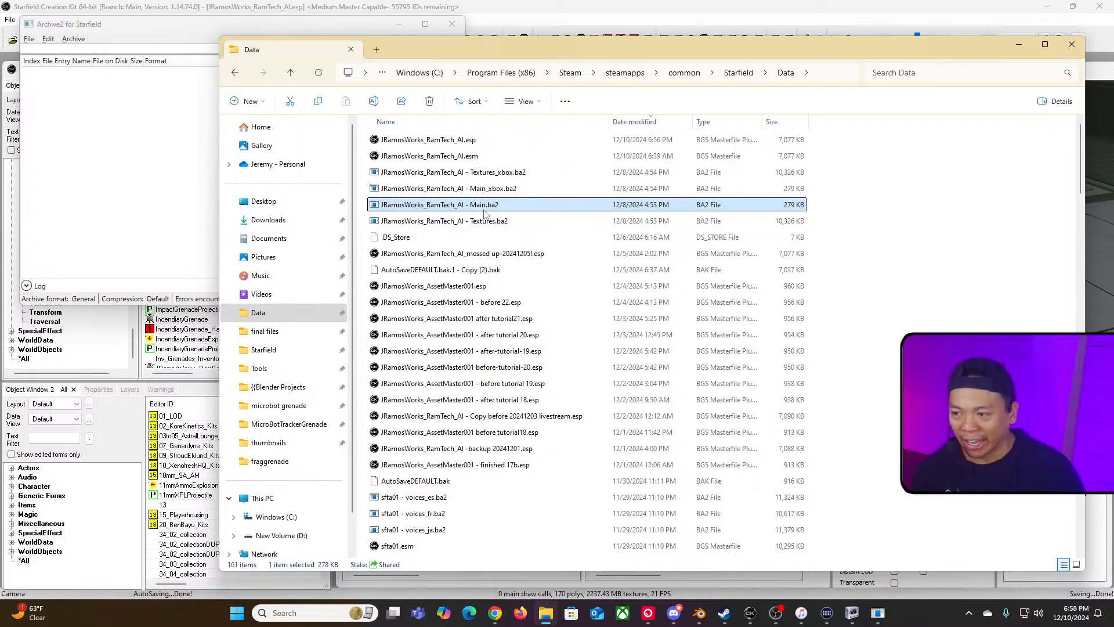
left_click(513, 225)
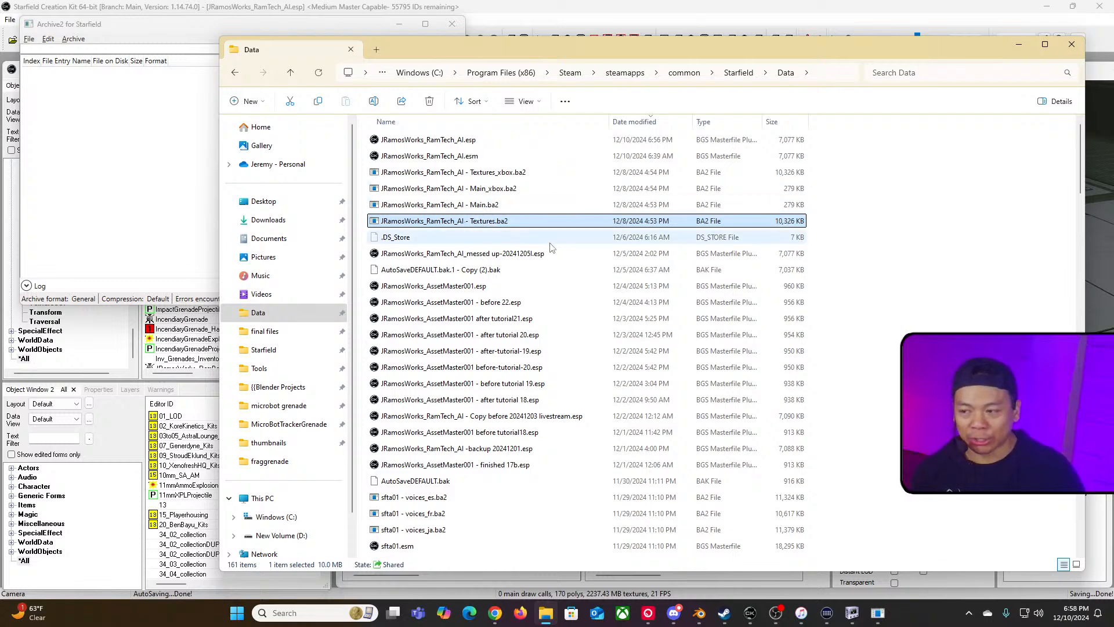
key("Up")
key("Up")
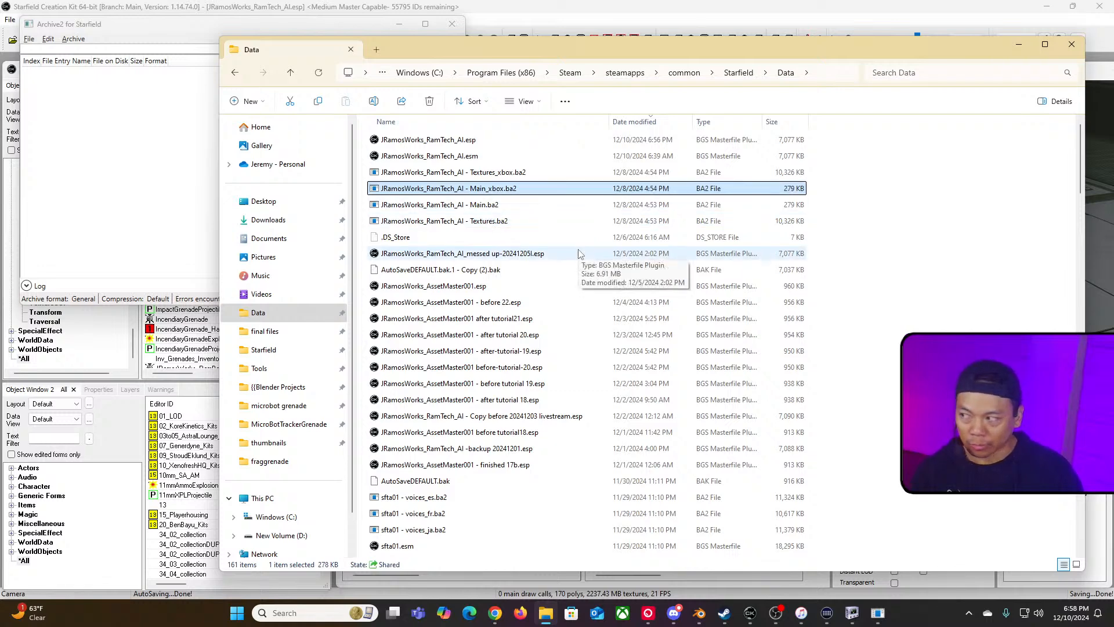
Step: Return to the Creation Kit, open Upload Plugin and Archive to Bethesda.net, enable Xbox and PC, and include archives for Xbox
left_click(229, 25)
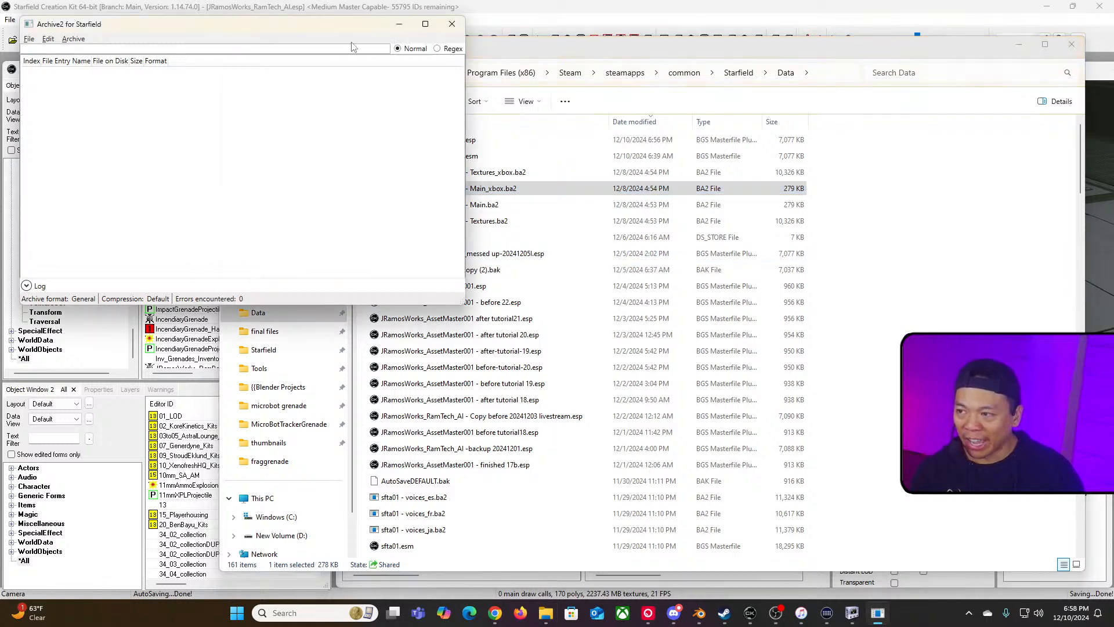
left_click(398, 26)
left_click(748, 617)
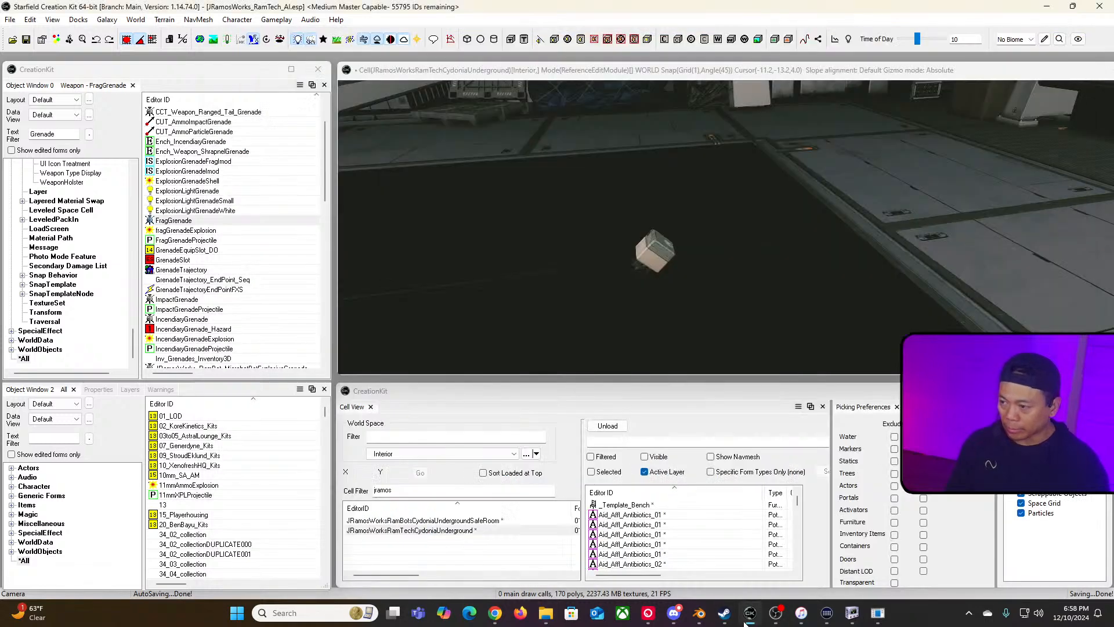
left_click(10, 20)
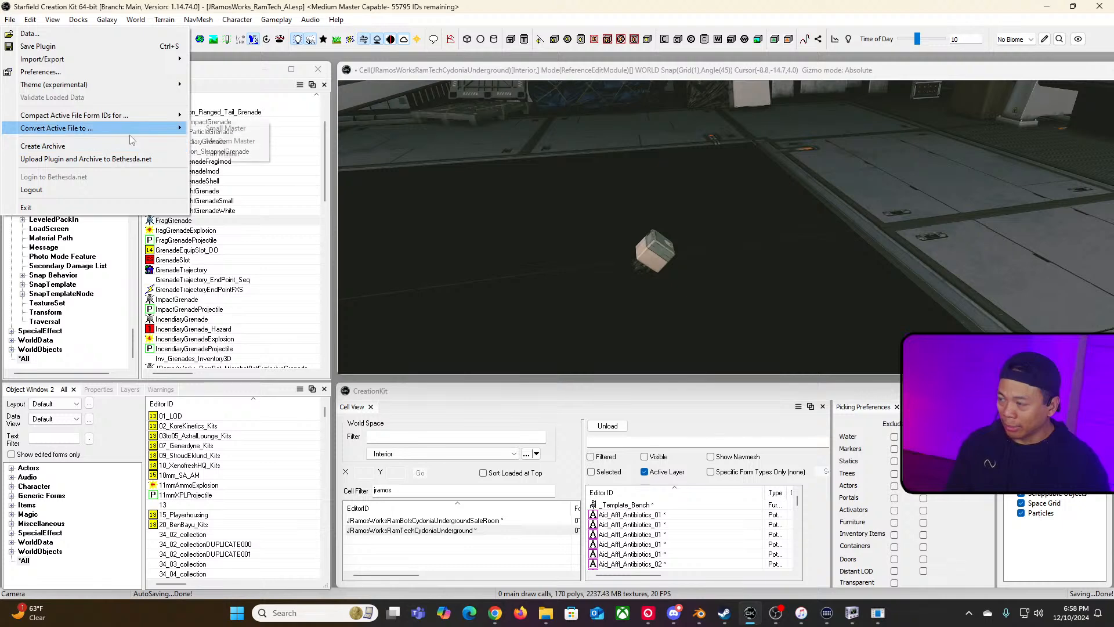
left_click(142, 159)
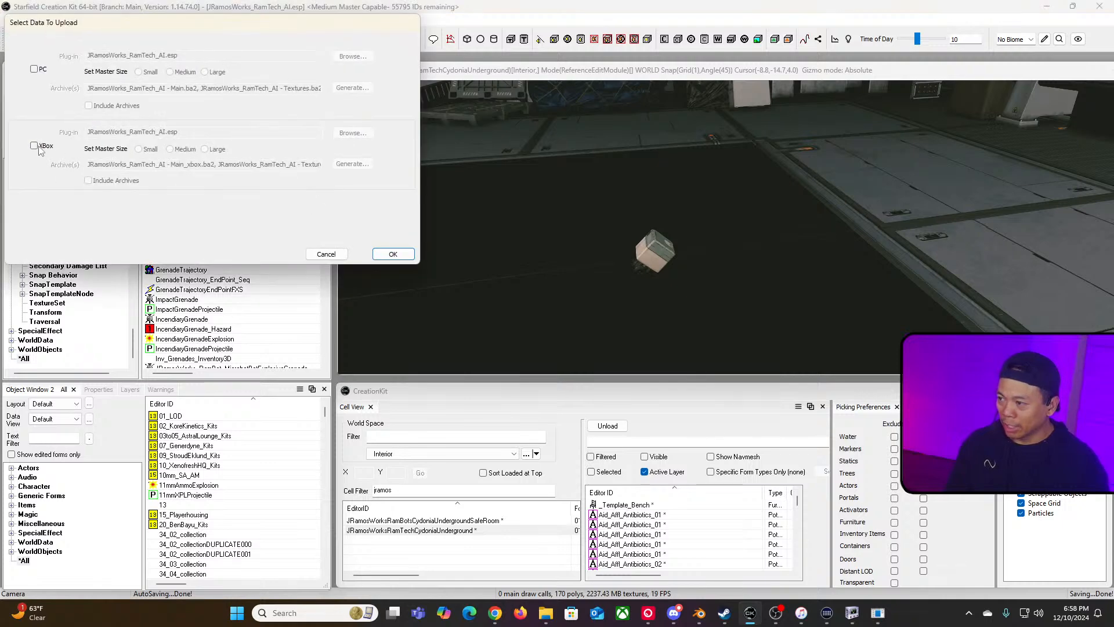
left_click(34, 146)
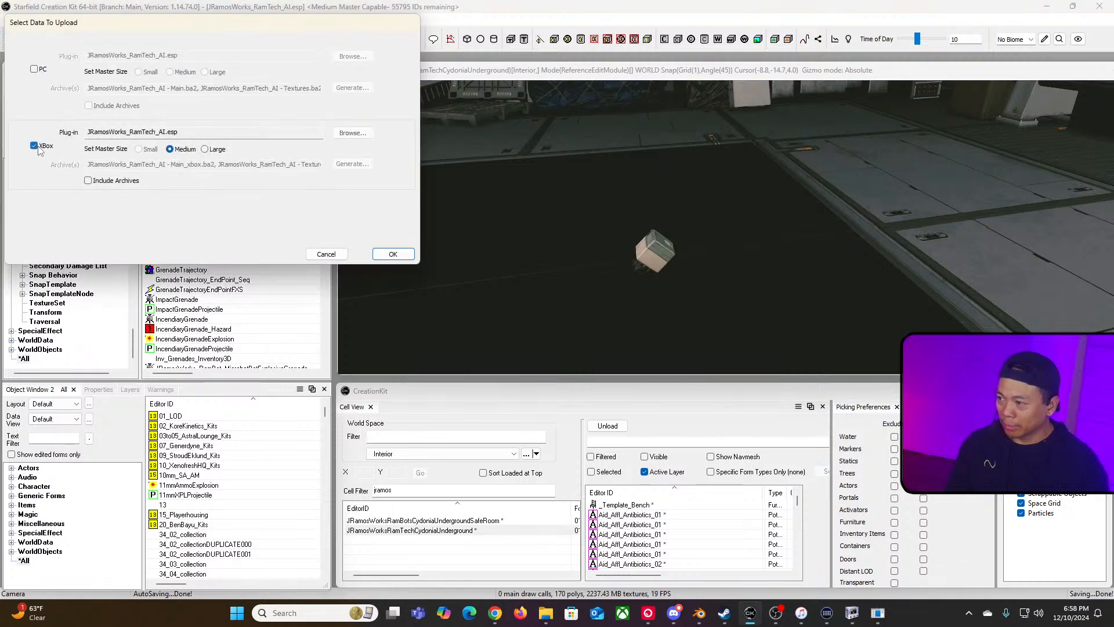
left_click(34, 69)
left_click(89, 180)
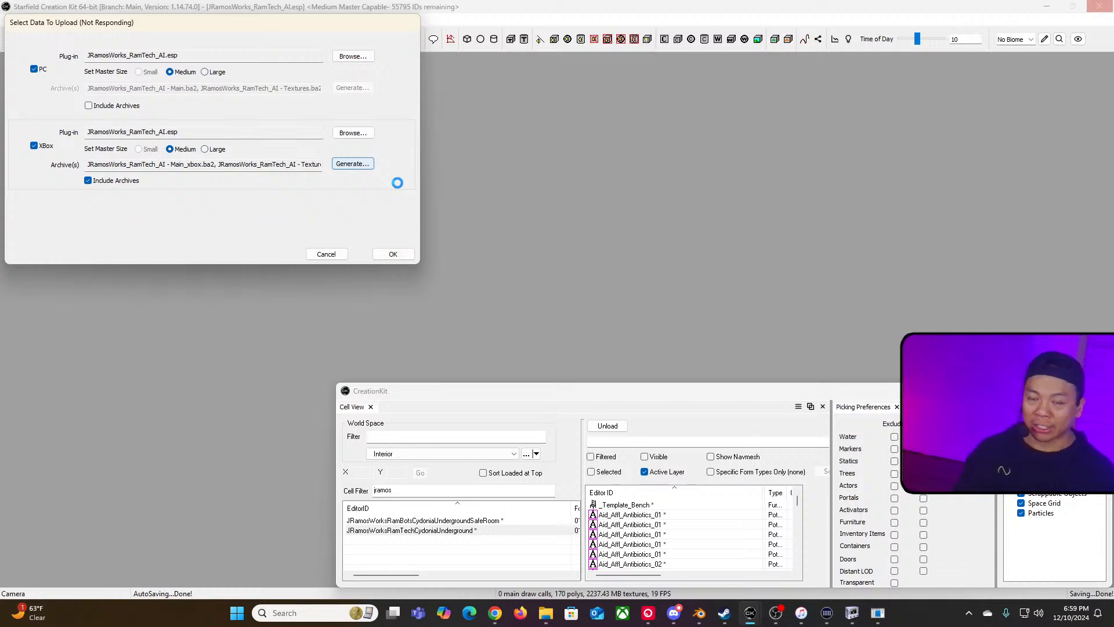
key("alt+Tab")
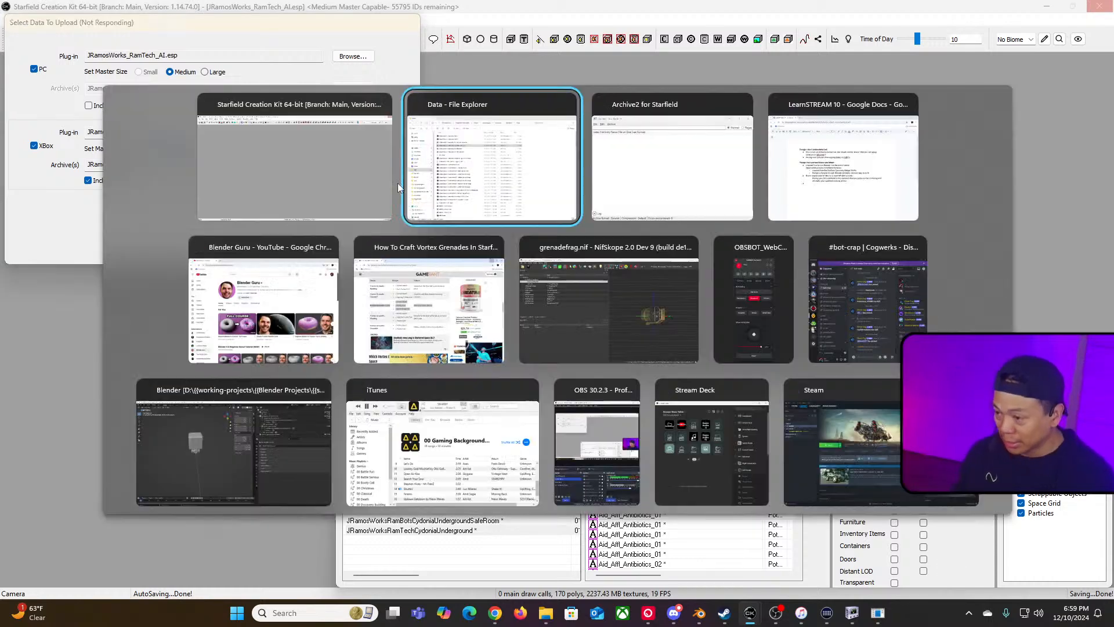
key("alt+Tab")
key("alt+Tab")
key("alt+Tab")
key("alt+shift+Tab")
key("alt+shift+Tab")
key("alt+shift+Tab")
key("alt+shift+Tab")
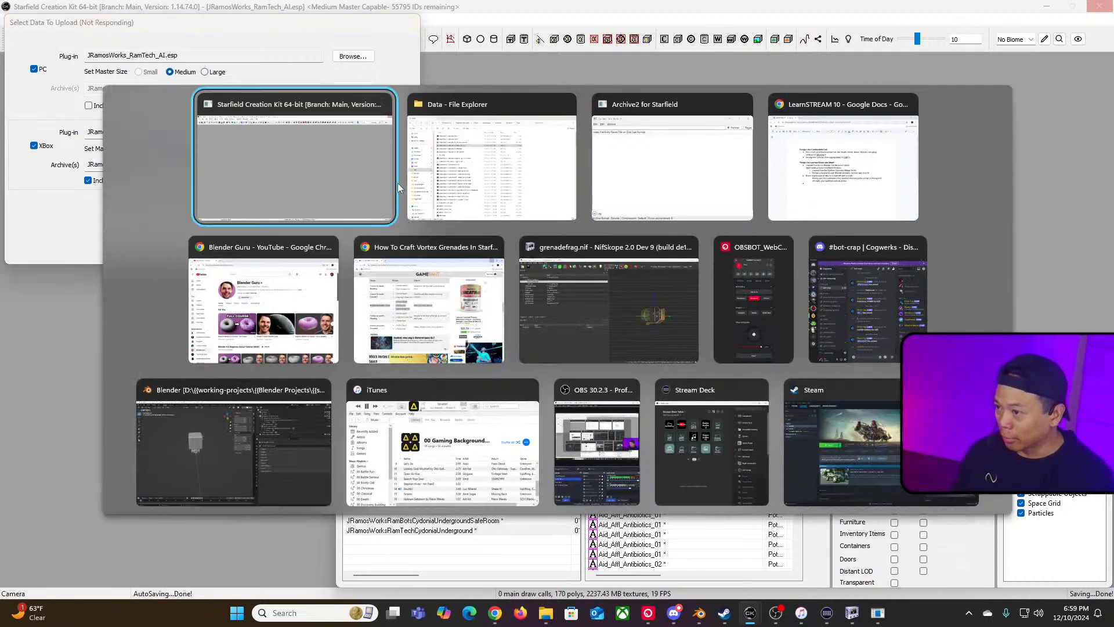
key("alt+Tab")
key("alt+Tab")
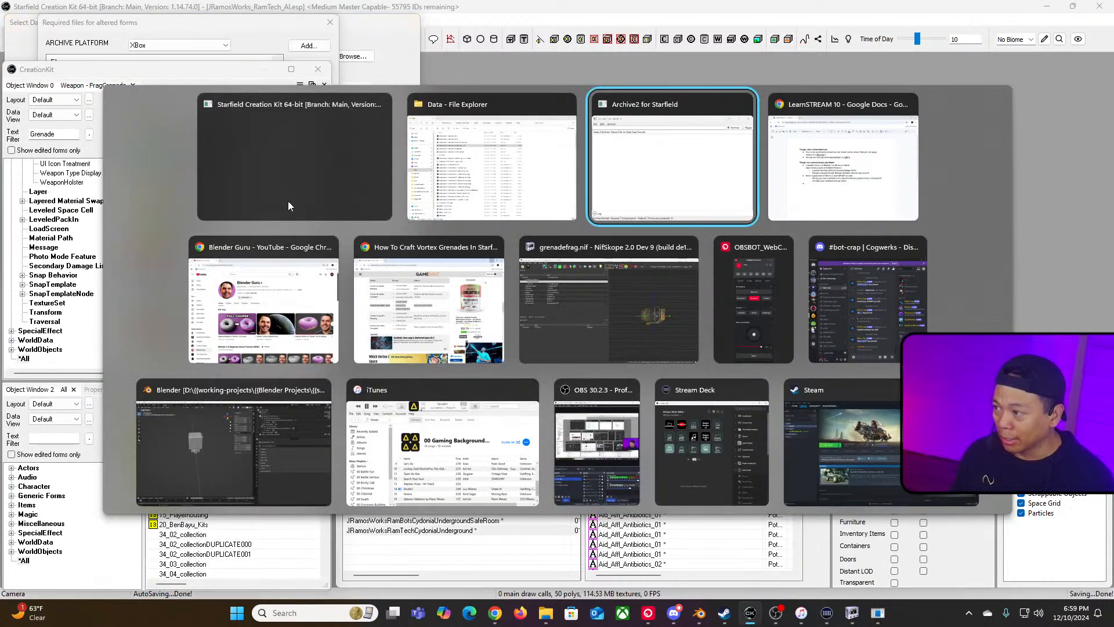
key("alt+shift+Tab")
Step: Sort the Xbox required files list by name and remove the minibot mesh and character skeleton entries
left_click(162, 26)
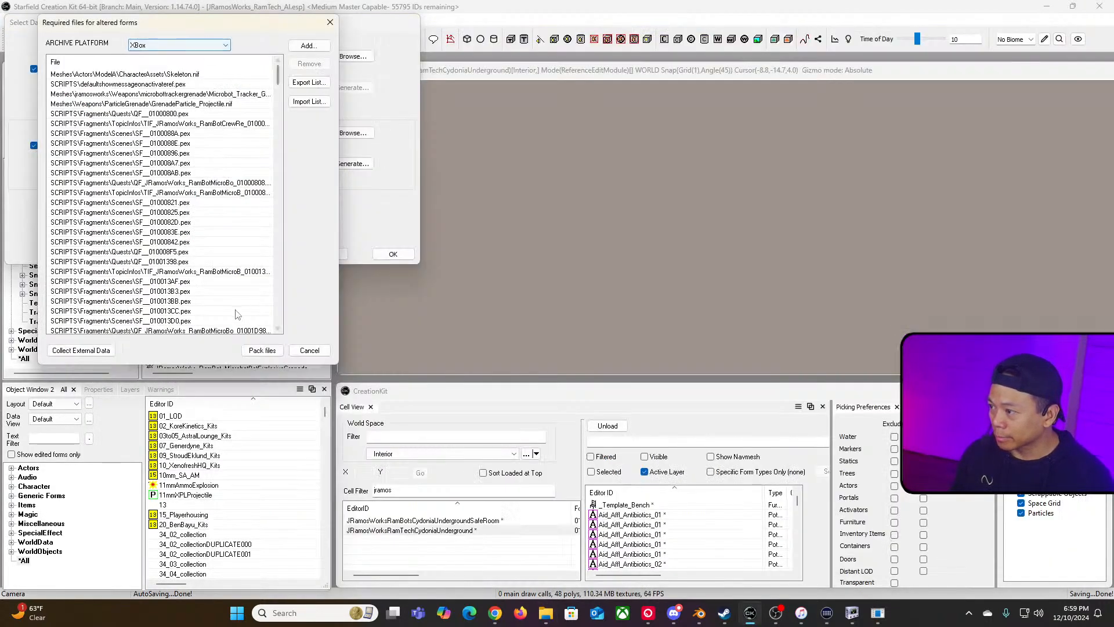
mouse_move(277, 78)
left_mouse_down()
mouse_move(281, 308)
mouse_move(272, 71)
left_mouse_up()
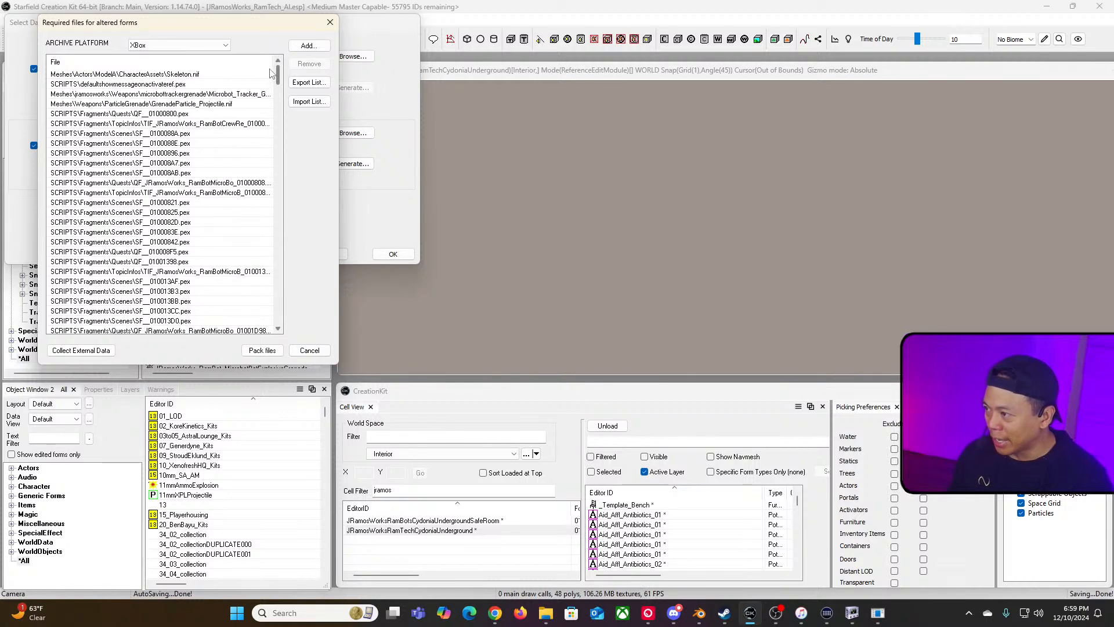
left_click(107, 63)
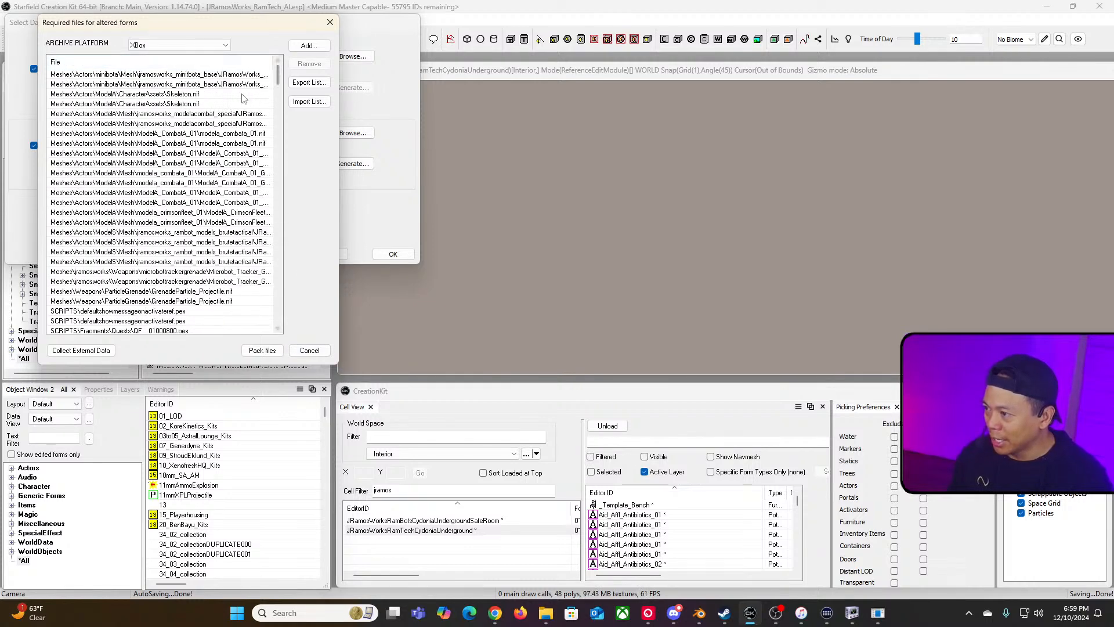
left_click(200, 98)
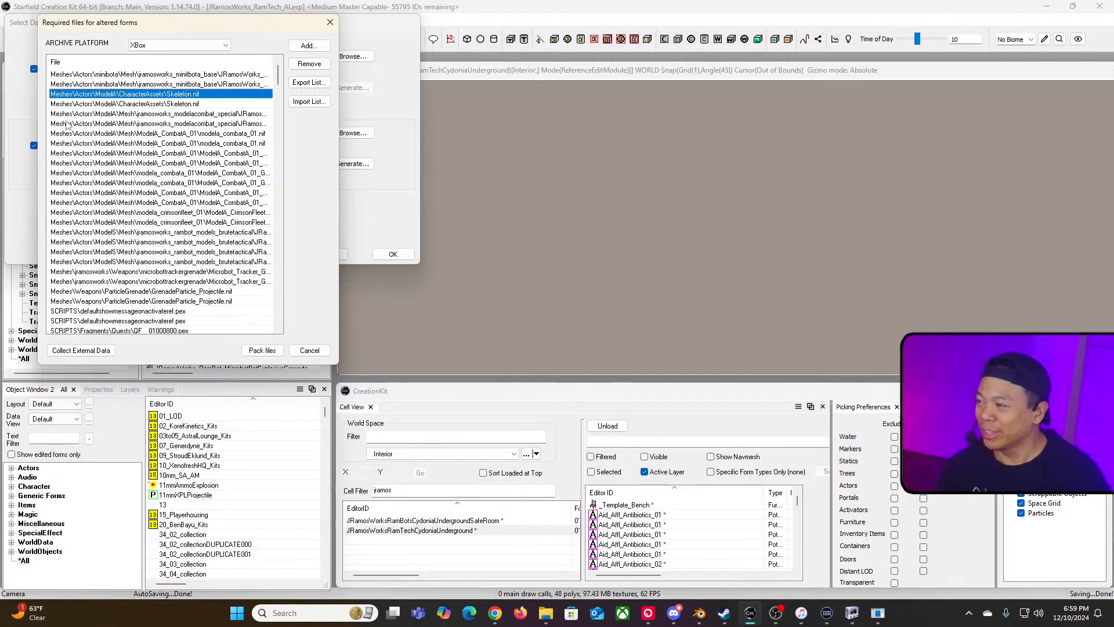
left_click_drag(218, 25, 251, 38)
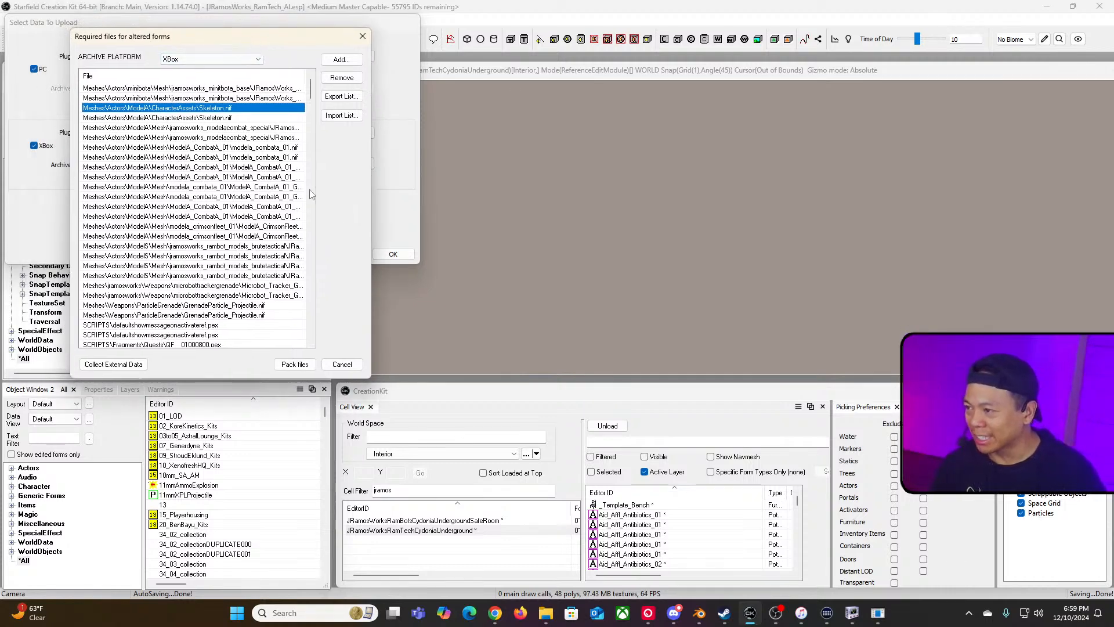
left_click(214, 98)
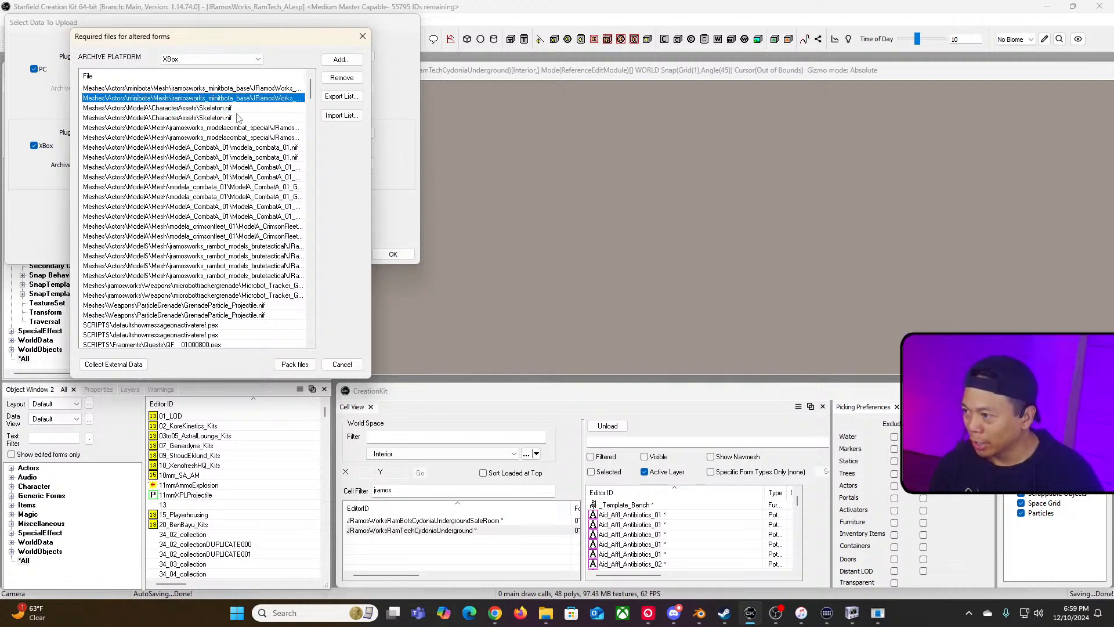
left_click(240, 89)
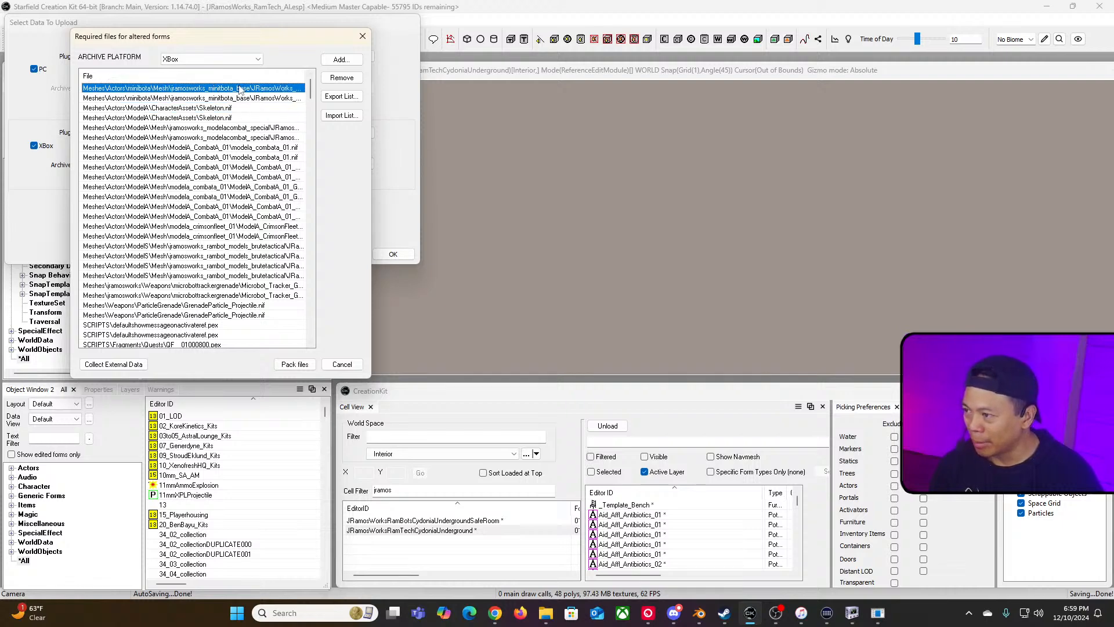
left_click(337, 79)
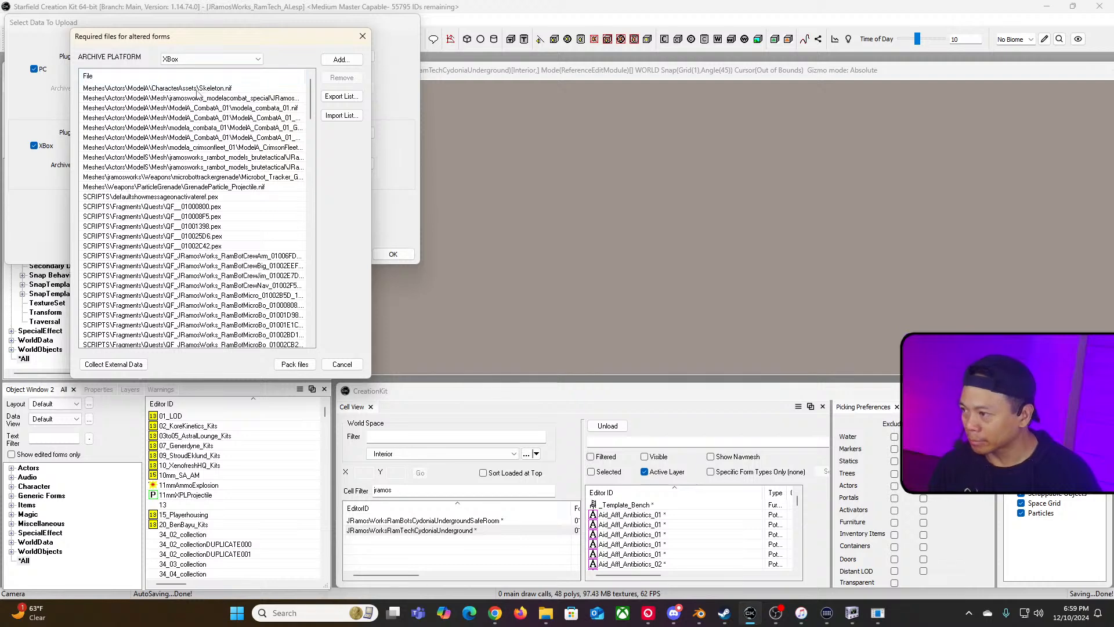
left_click(198, 89)
left_click(342, 80)
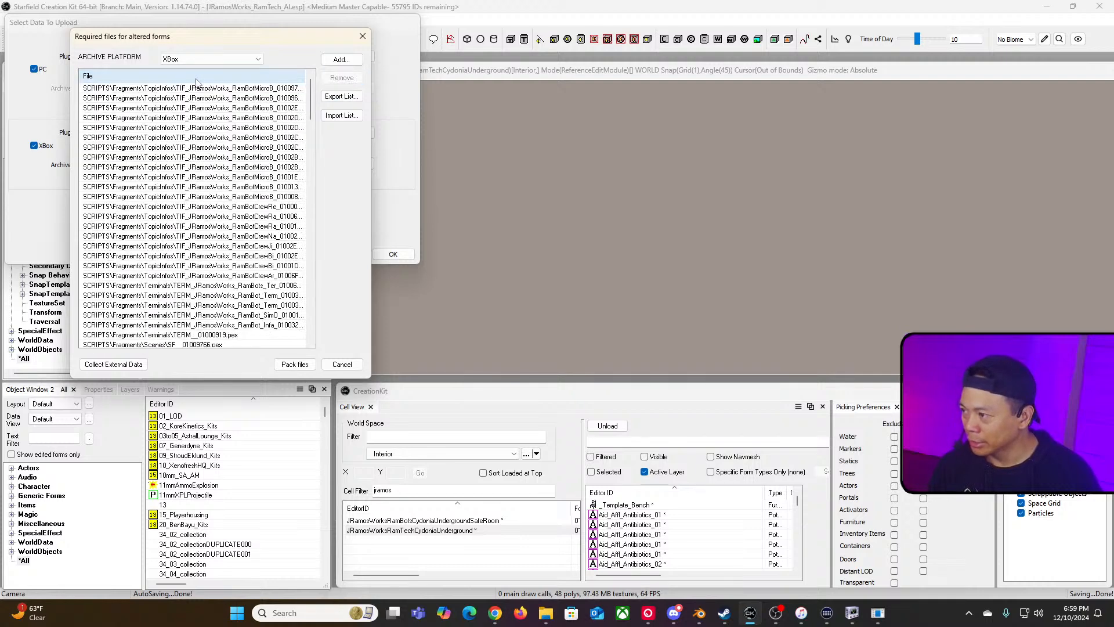
left_click(186, 77)
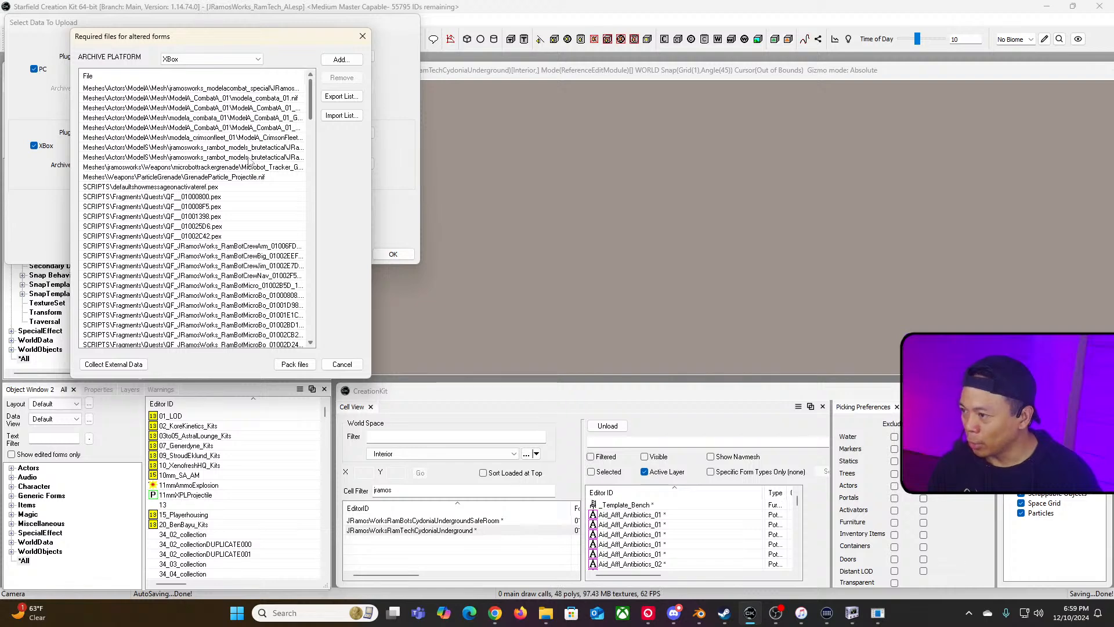
Step: Review the remaining mesh entries and collect external data for the Xbox archive file list
left_click(201, 138)
left_click(231, 126)
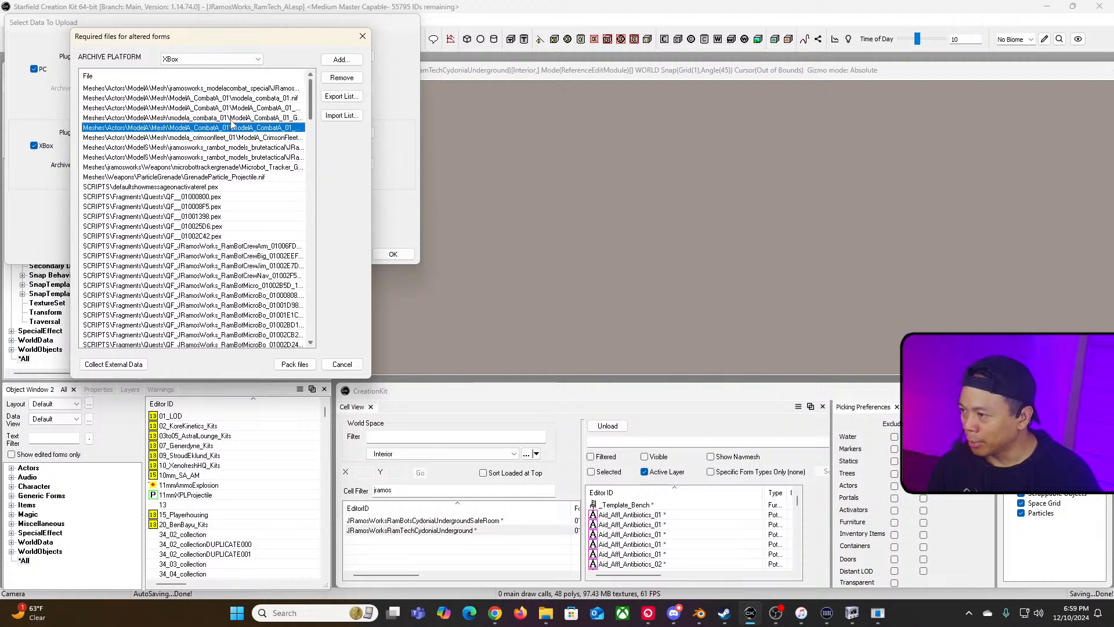
left_click(234, 118)
left_click(236, 109)
left_click(238, 98)
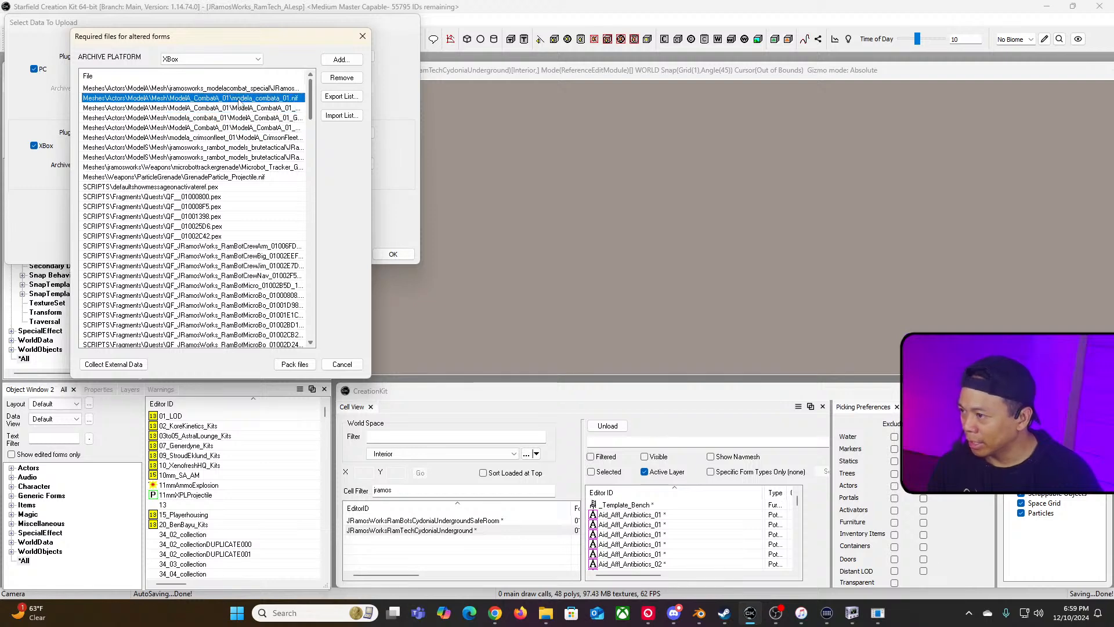
left_click(245, 89)
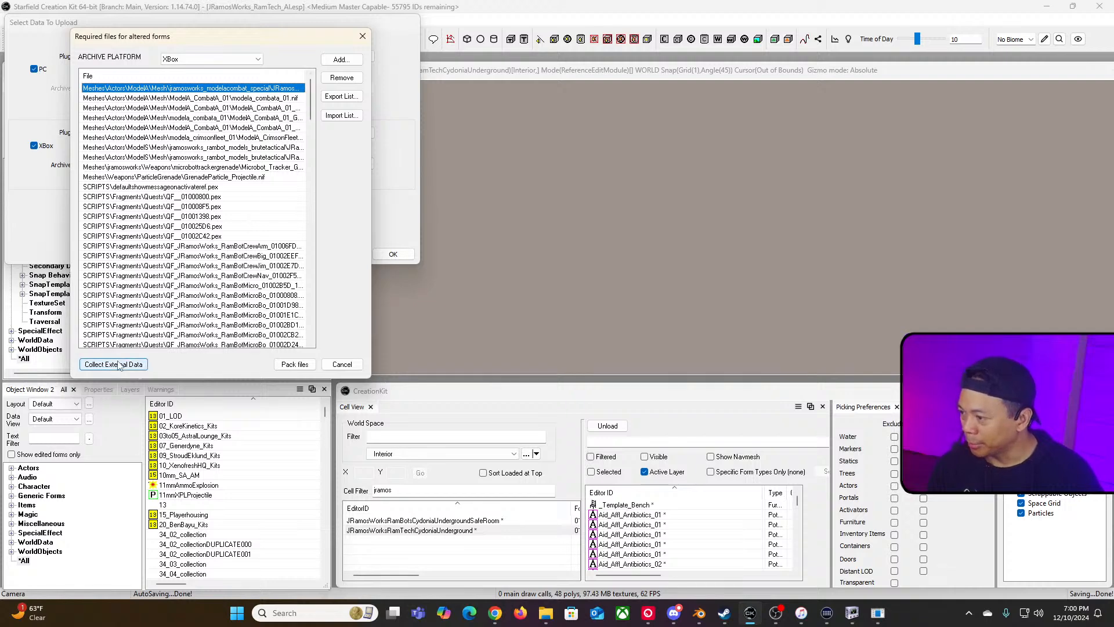
left_click(137, 366)
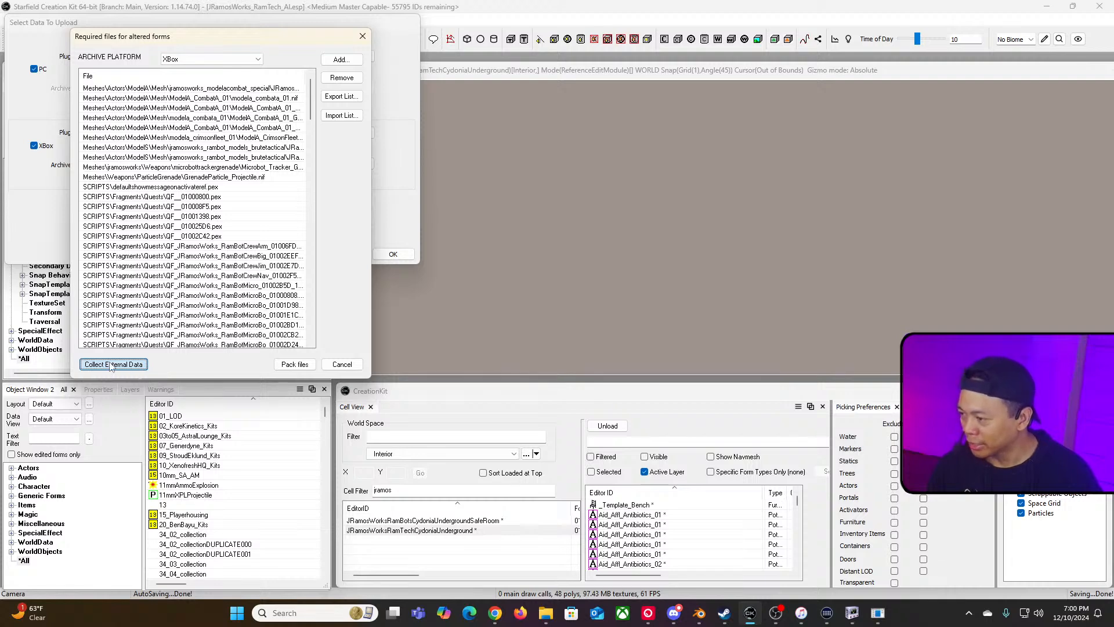
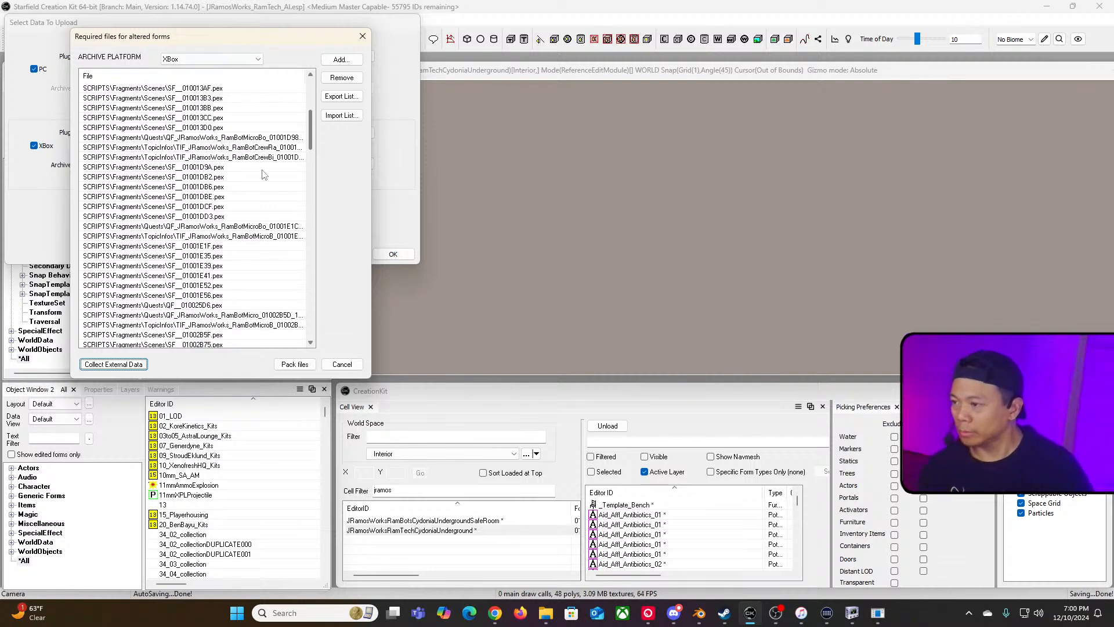
Step: Sort the Xbox required files list by name and remove the character skeleton mesh entry
scroll(169, 97, "up", 10)
left_click(155, 80)
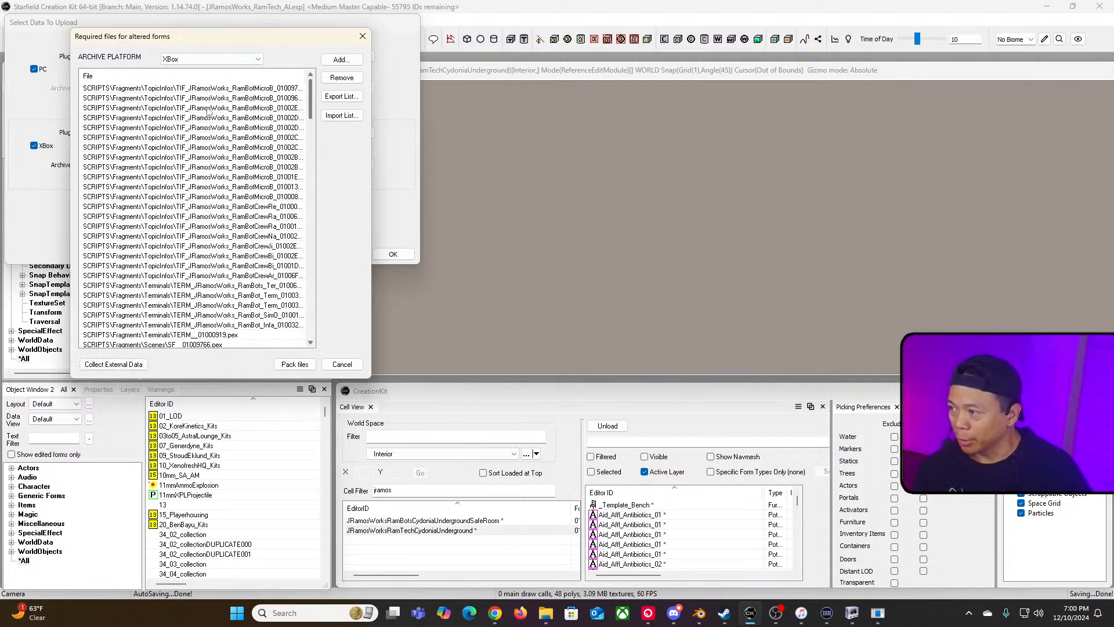
left_click(245, 81)
left_click(245, 90)
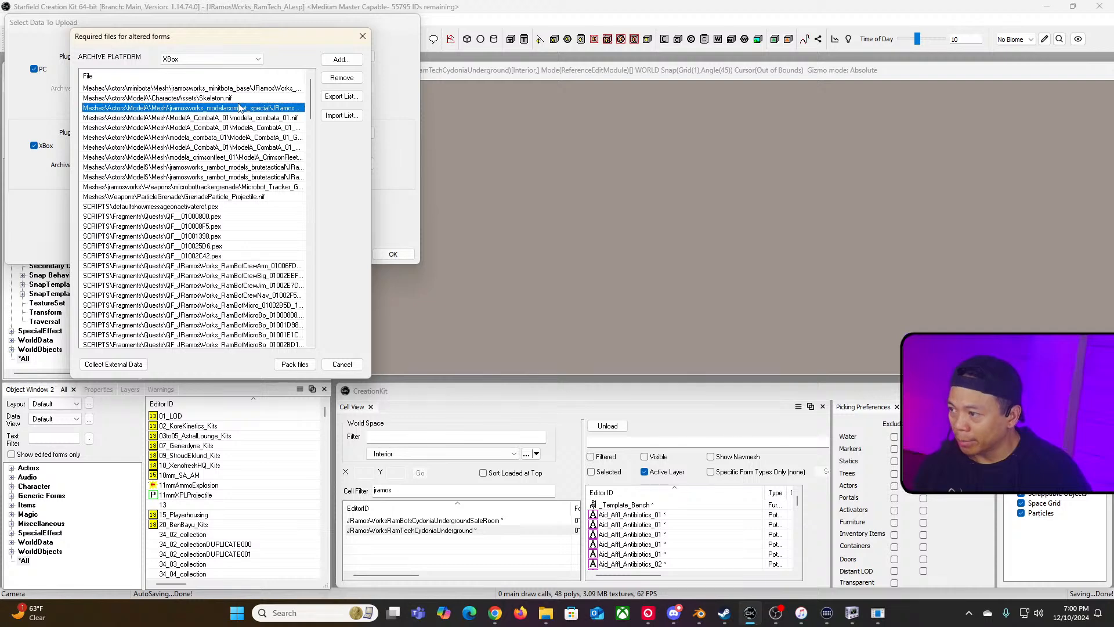
left_click(241, 97)
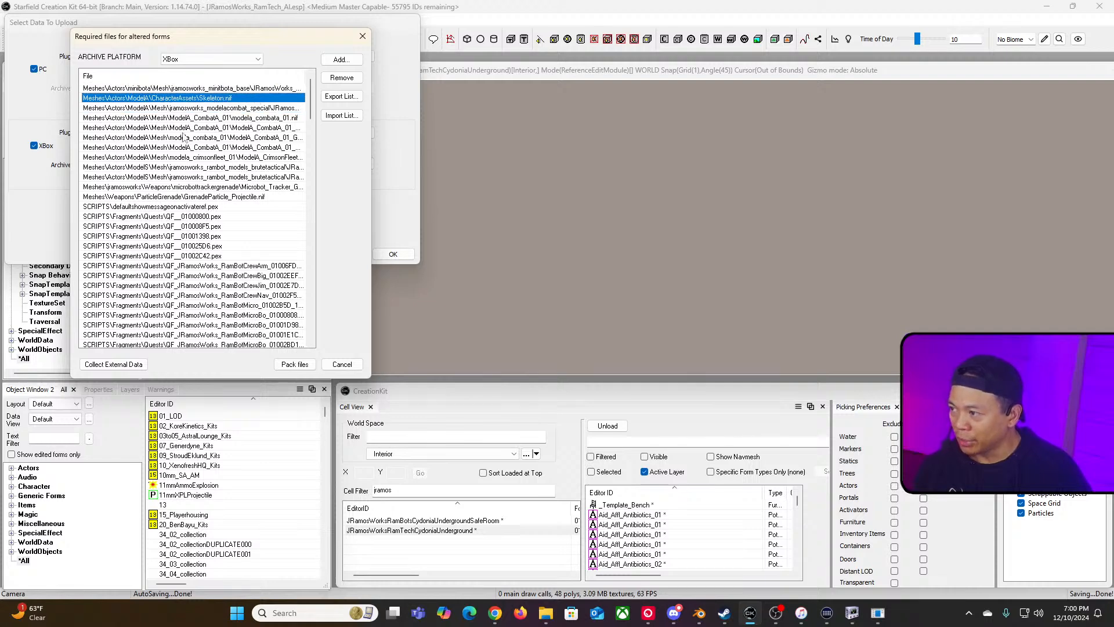
left_click(338, 80)
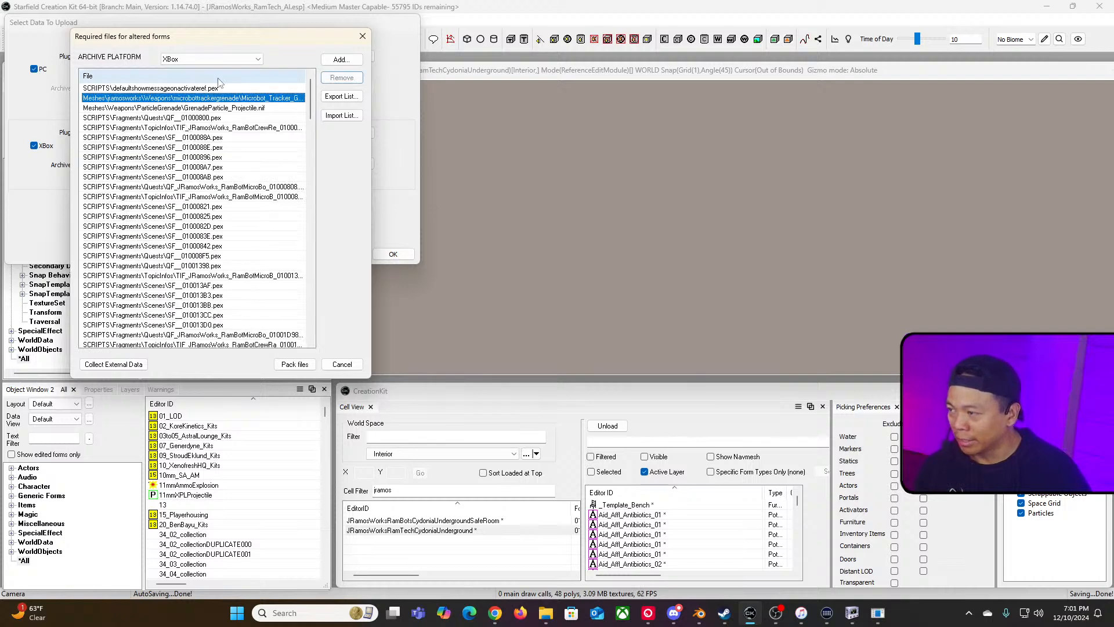
Step: Re-sort the file list by name and remove the grenade particle projectile mesh entry
left_click(193, 76)
left_click(196, 73)
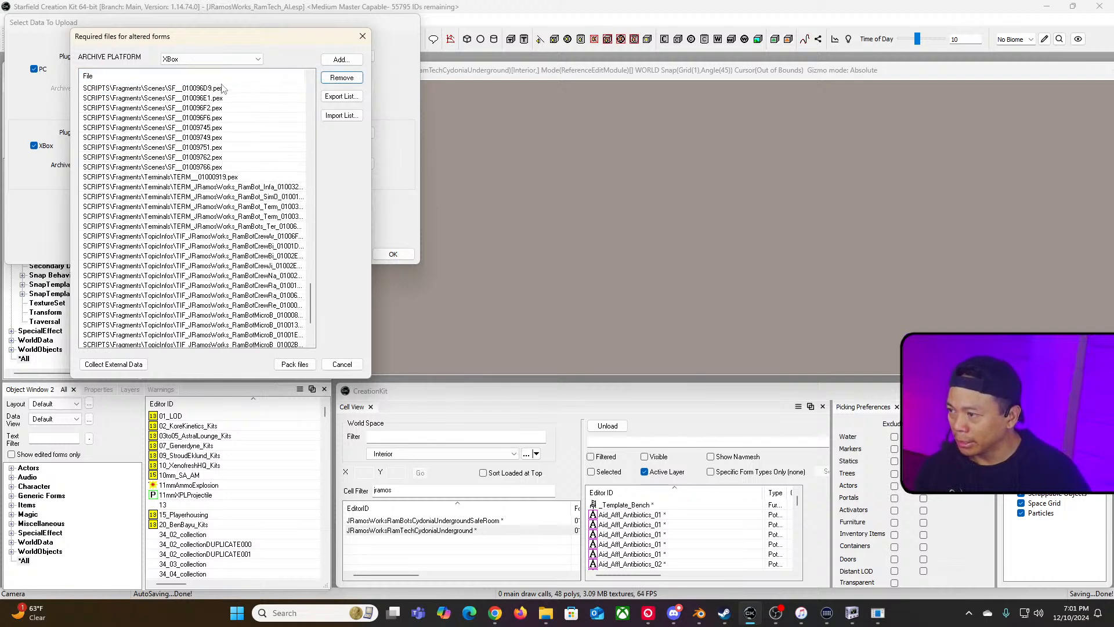
left_click(217, 74)
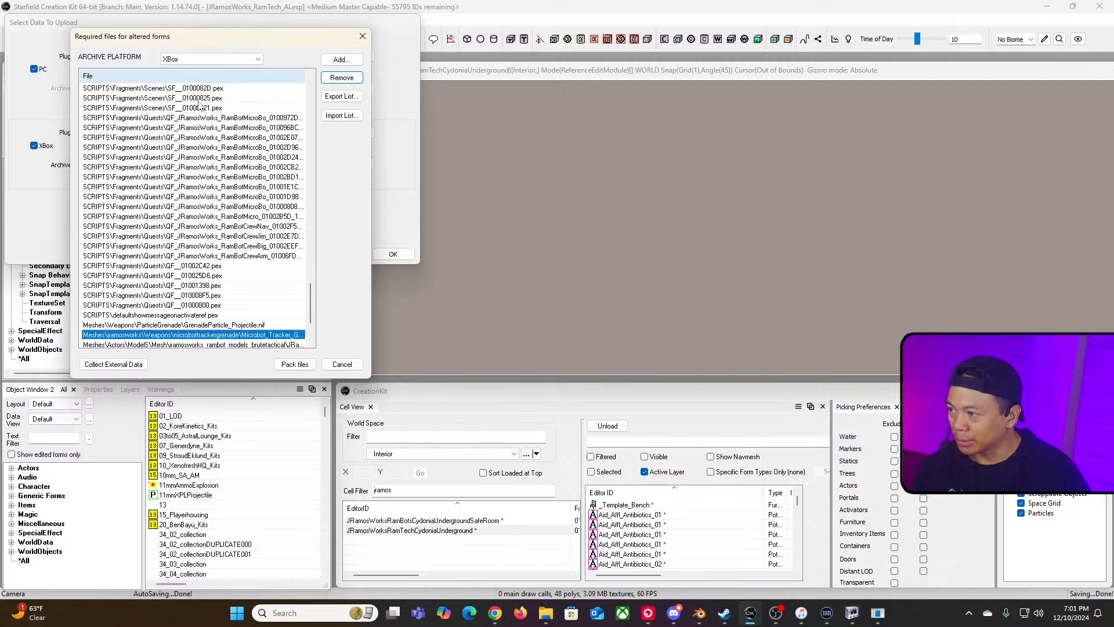
scroll(200, 116, "up", 10)
left_click(235, 76)
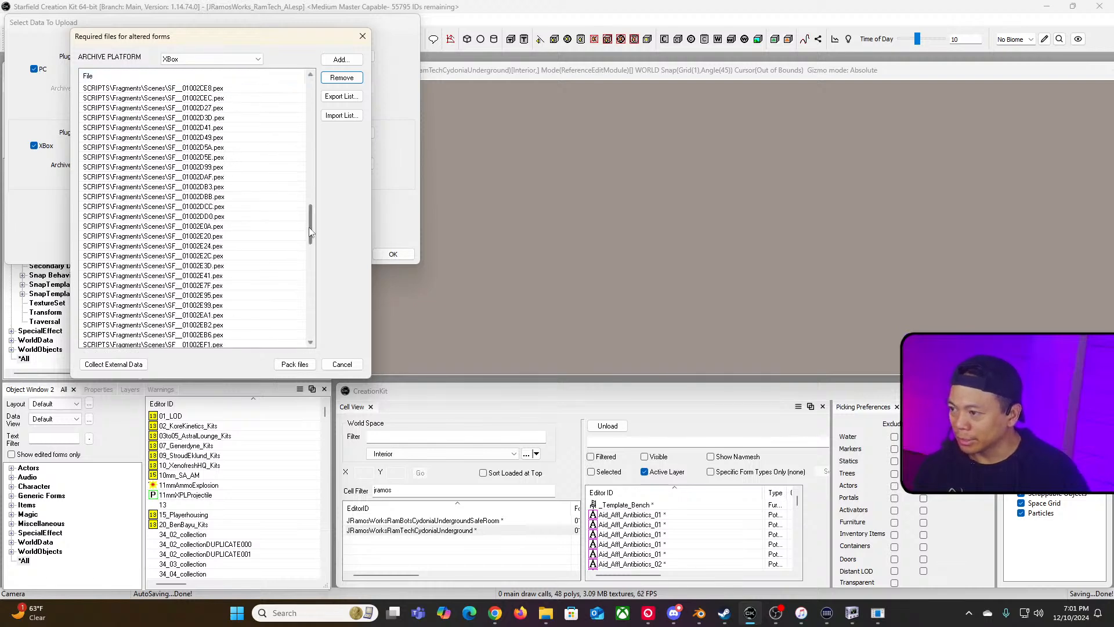
left_click_drag(310, 231, 310, 96)
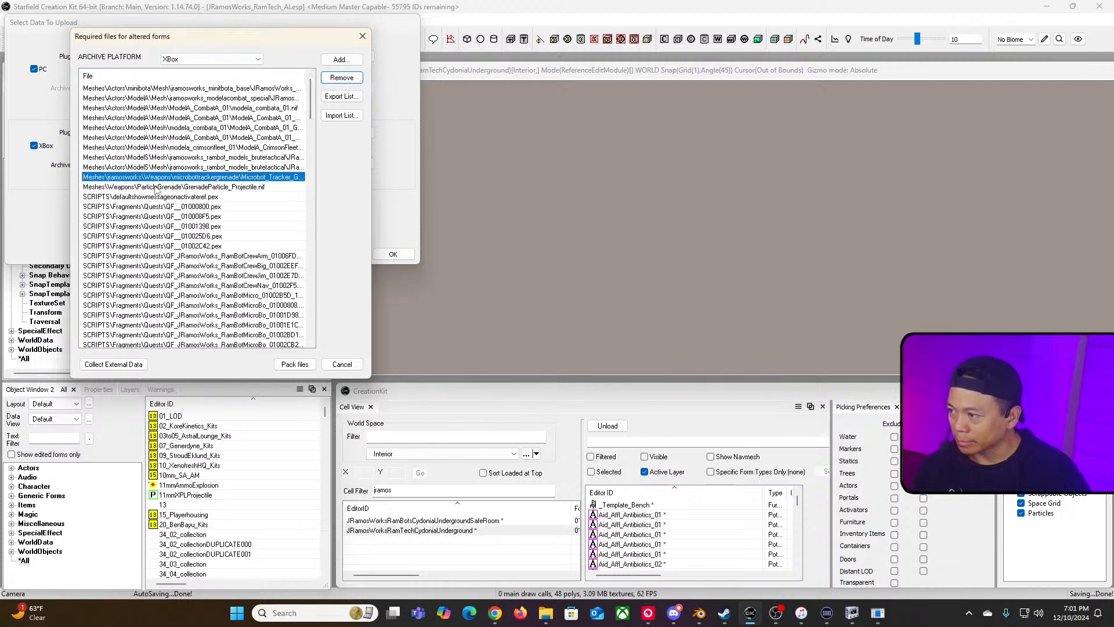
left_click(157, 187)
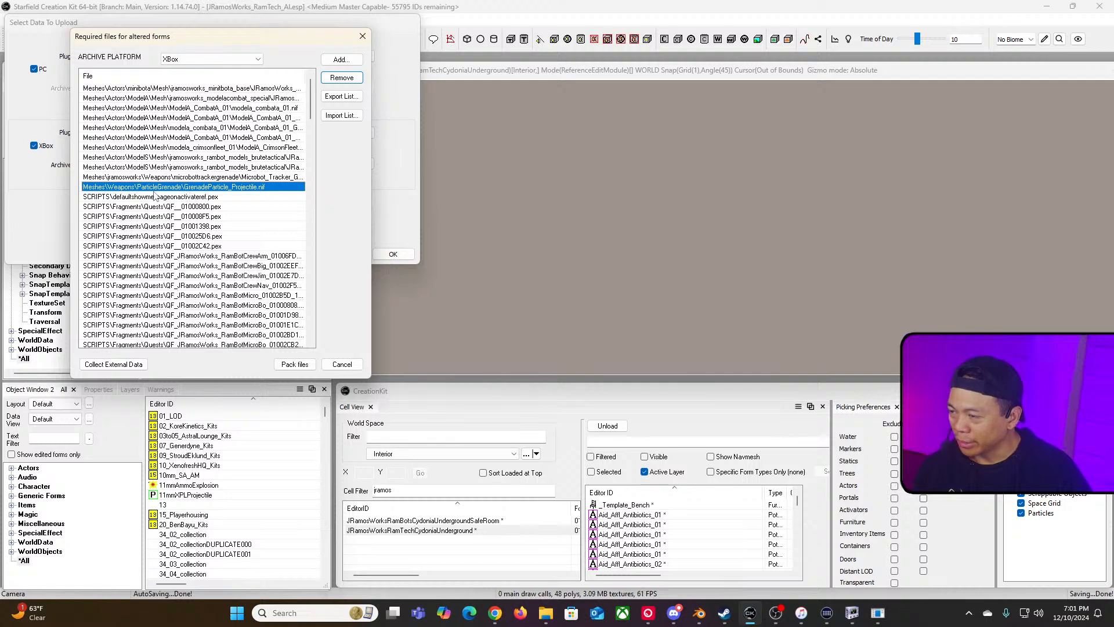
left_click(341, 79)
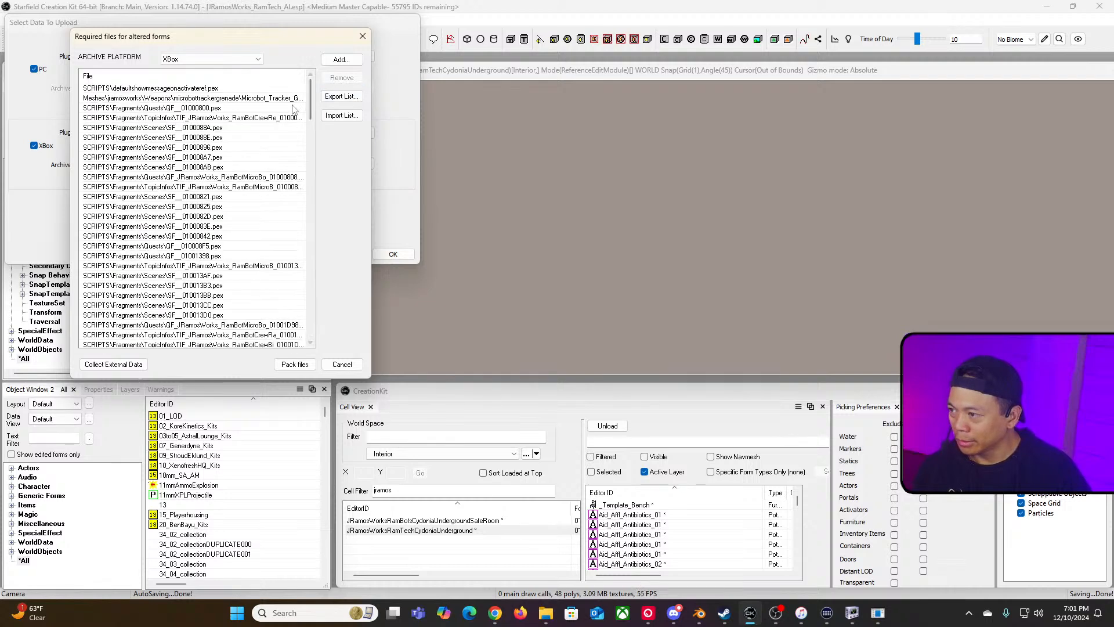
Step: Remove the four ModelA CombatA and crimson fleet mesh entries from the Xbox file list
scroll(279, 104, "down", 10)
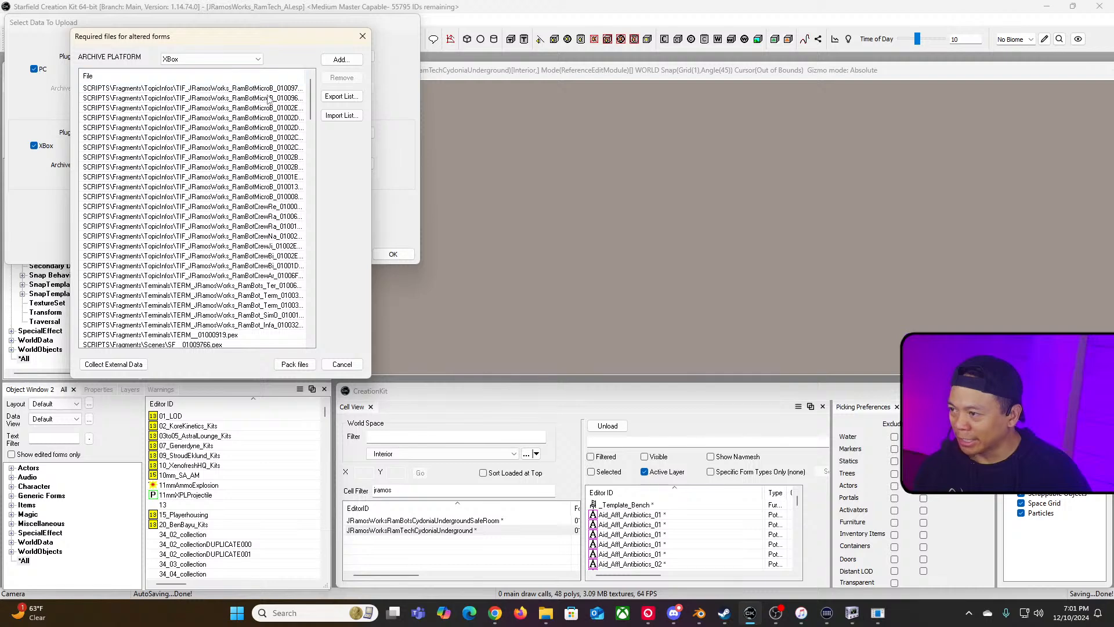
scroll(270, 101, "up", 10)
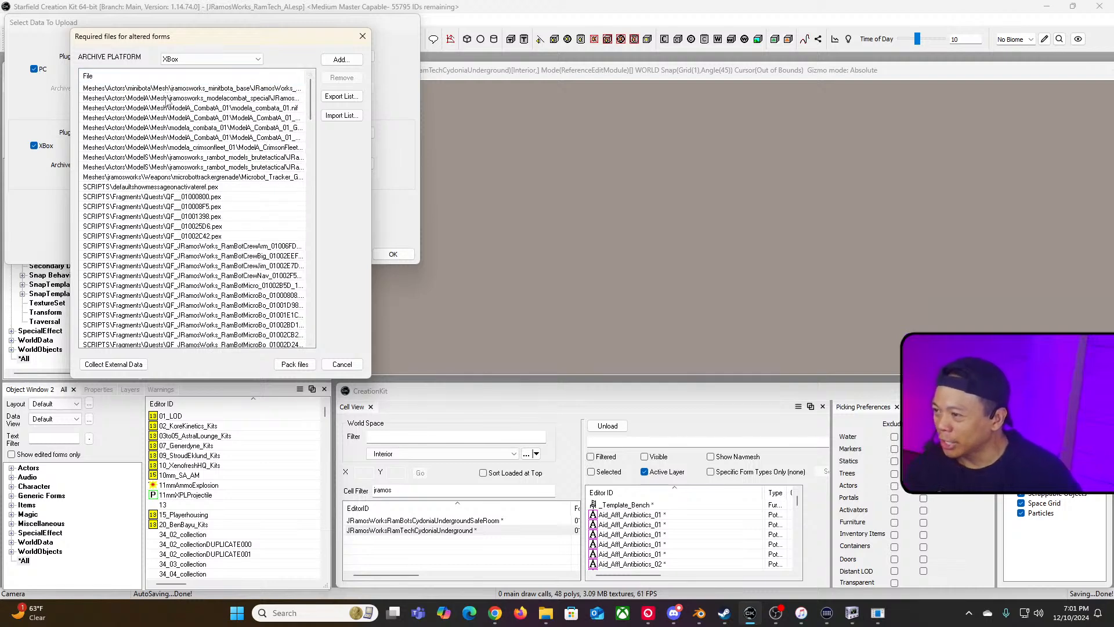
scroll(170, 78, "down", 10)
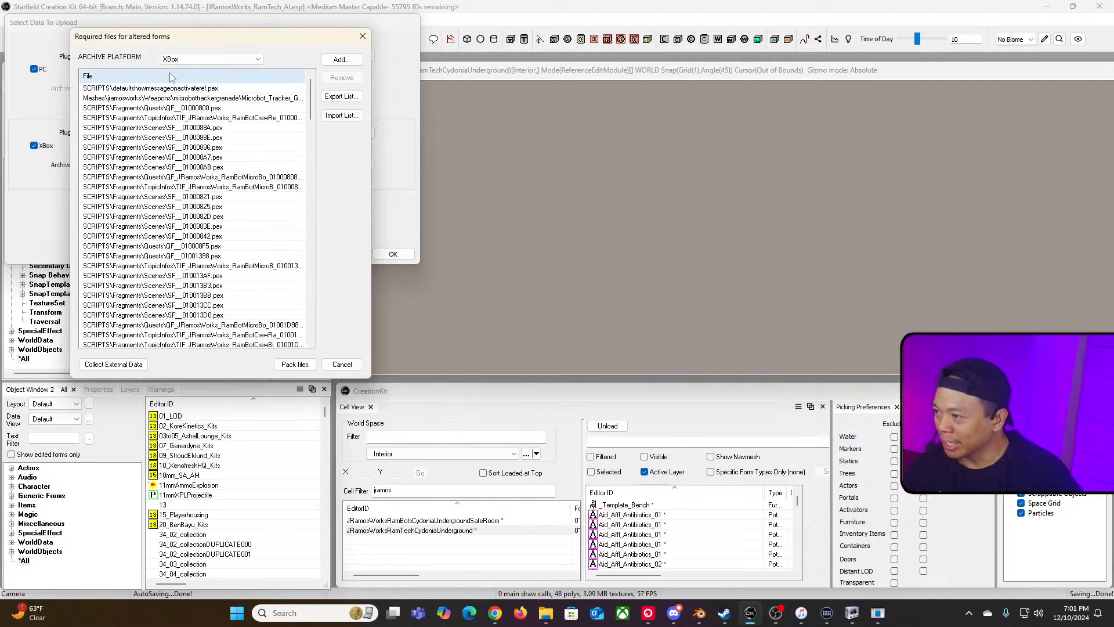
scroll(281, 101, "up", 10)
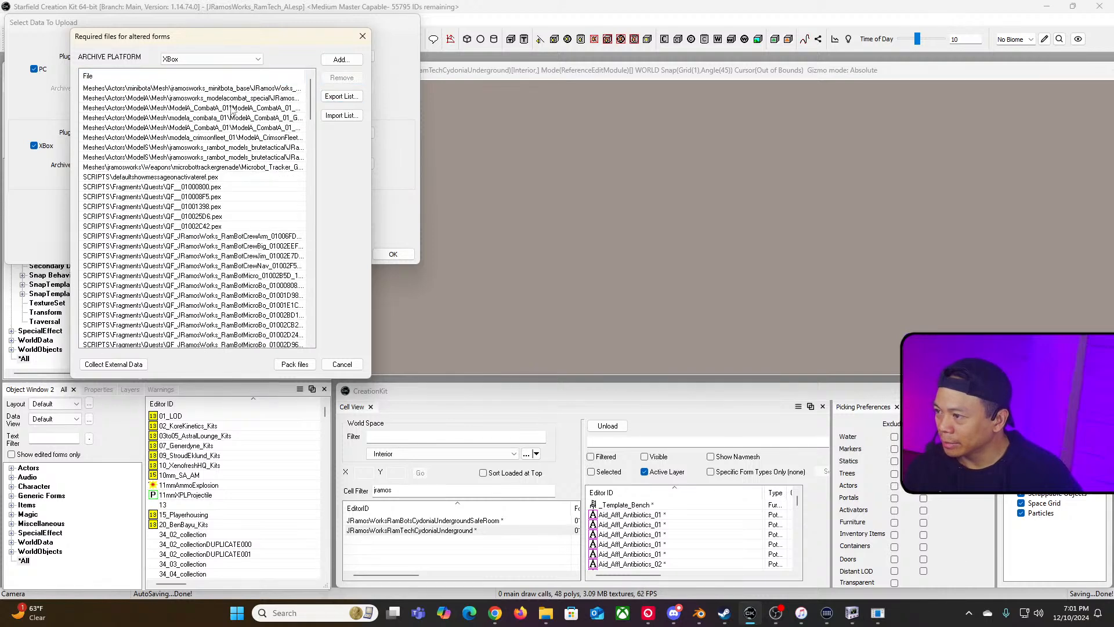
left_click(231, 109)
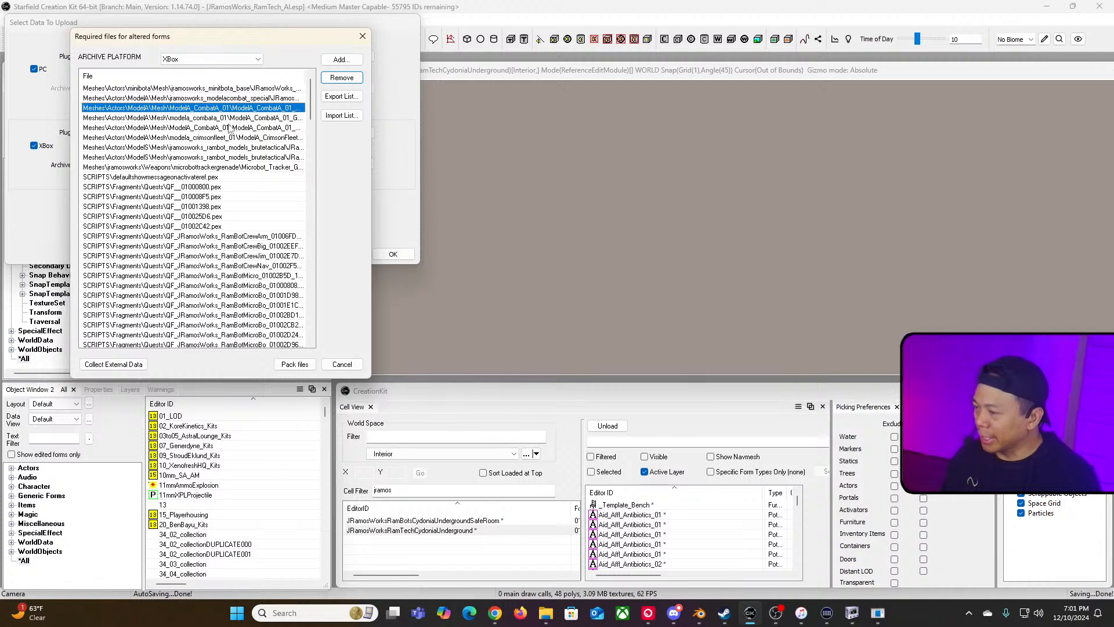
left_click(230, 128, "shift")
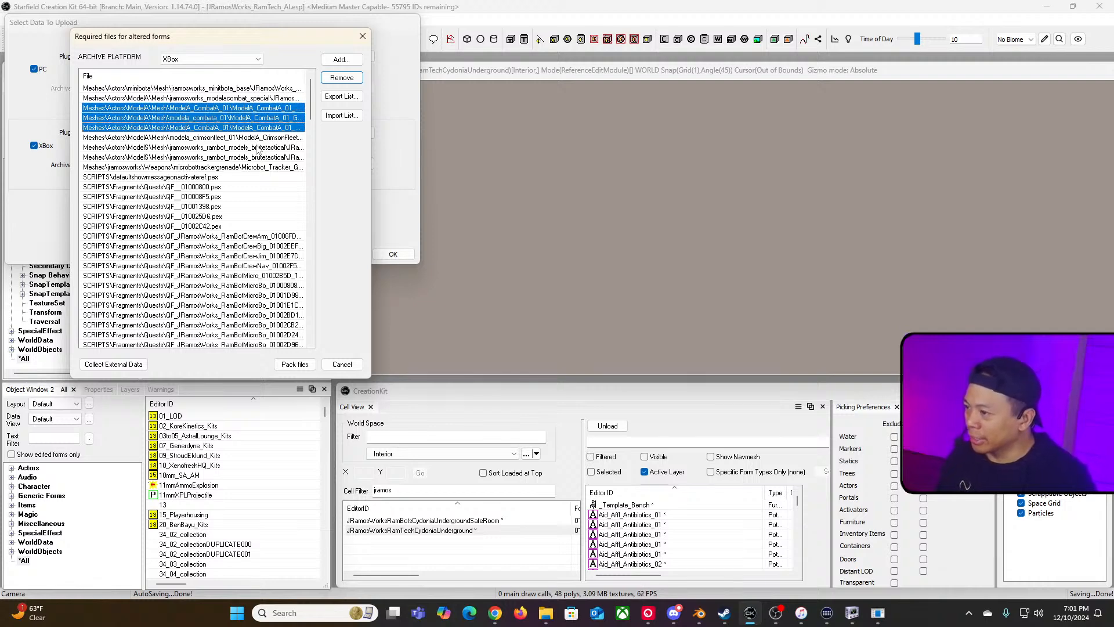
left_click(231, 138, "shift")
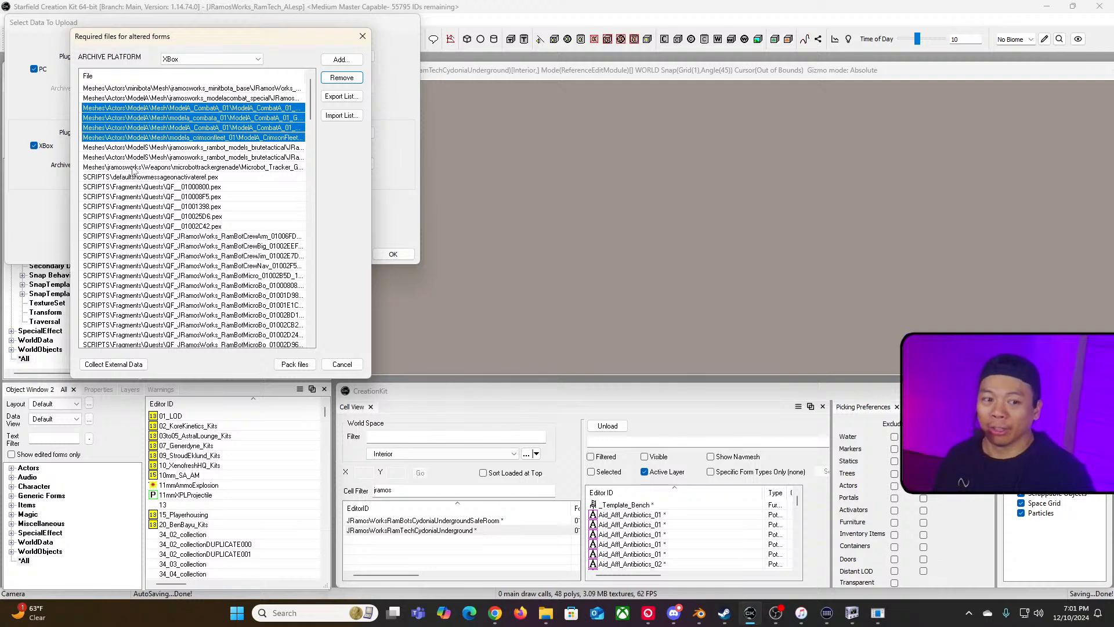
left_click(326, 79)
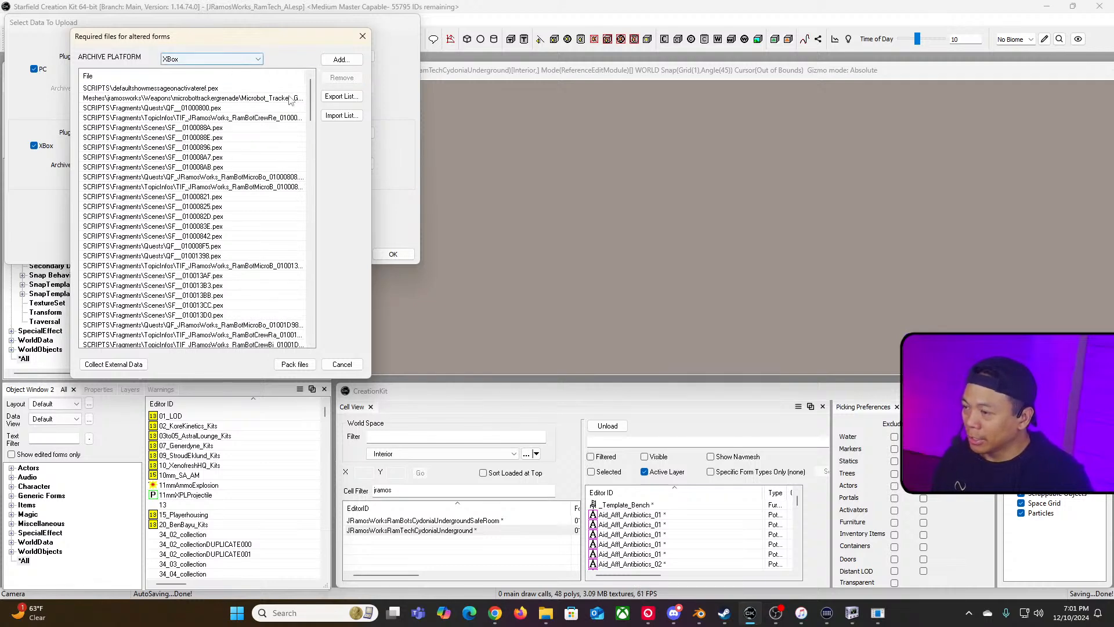
Step: Add gunarm_color.dds from Data\Textures\actors\models\JRamosWorks_RamBotModelS_BruteTactical to the required files list
left_click_drag(312, 99, 284, 80)
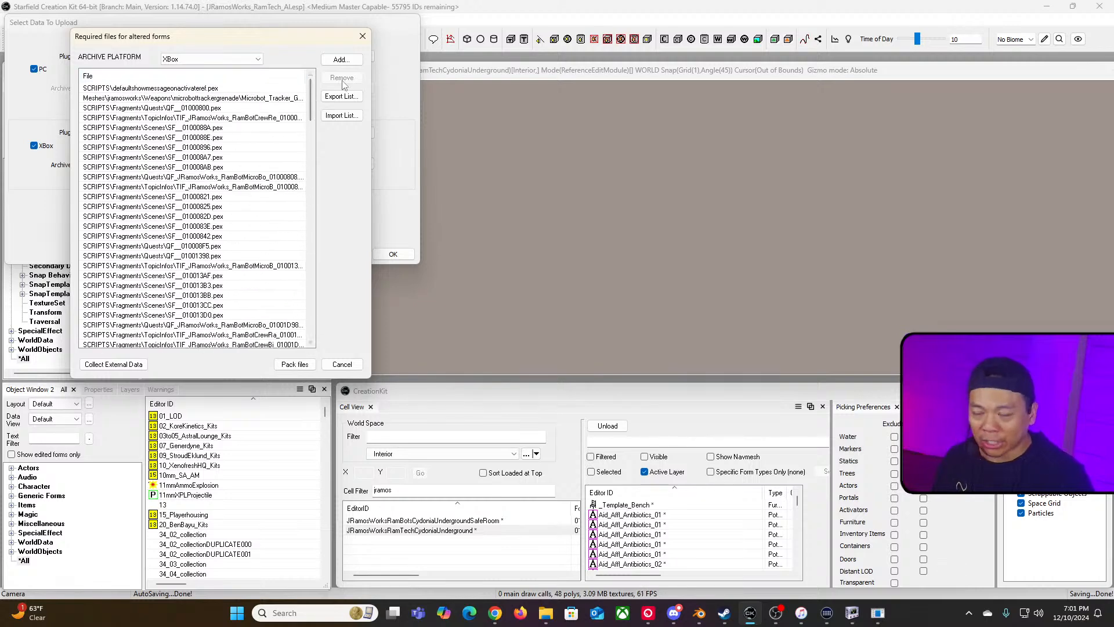
left_click(341, 60)
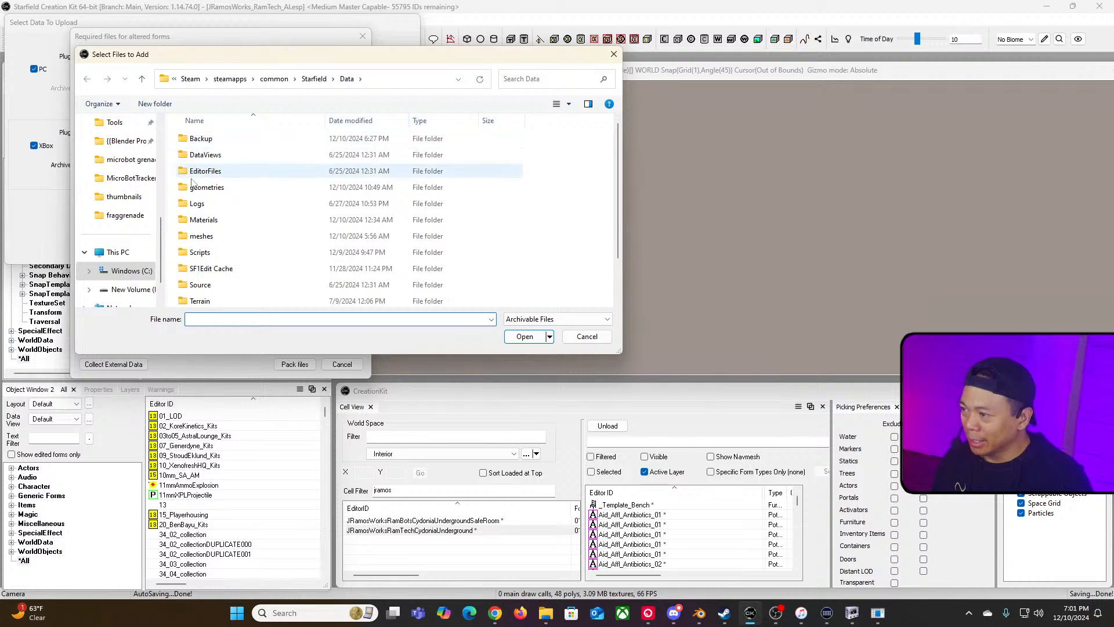
scroll(131, 209, "up", 2)
left_click(126, 181)
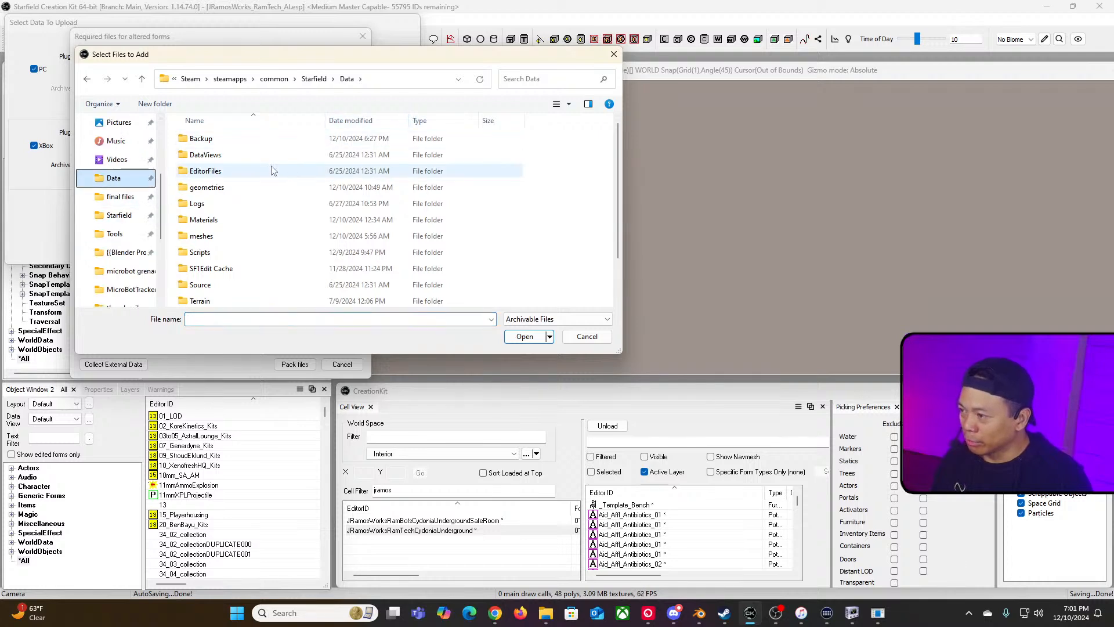
scroll(266, 215, "down", 2)
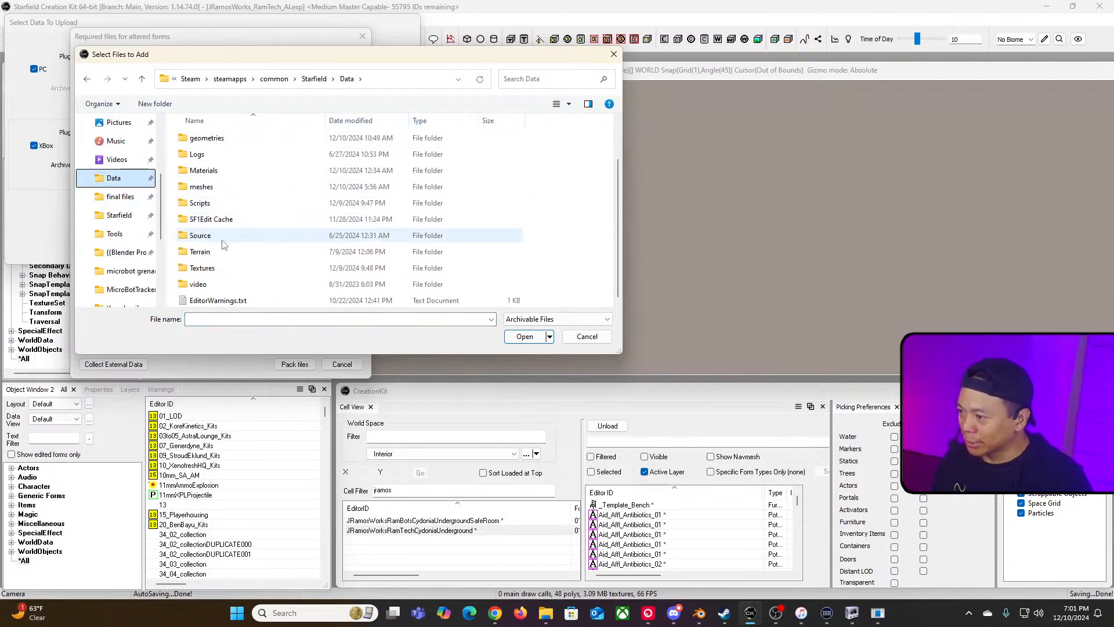
double_click(244, 267)
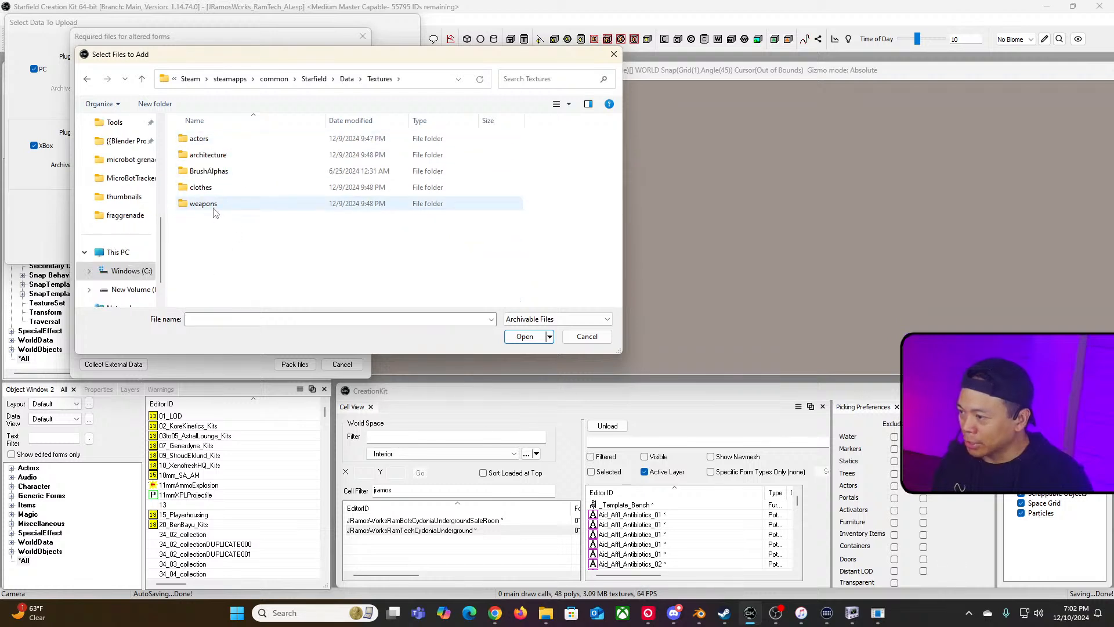
double_click(212, 141)
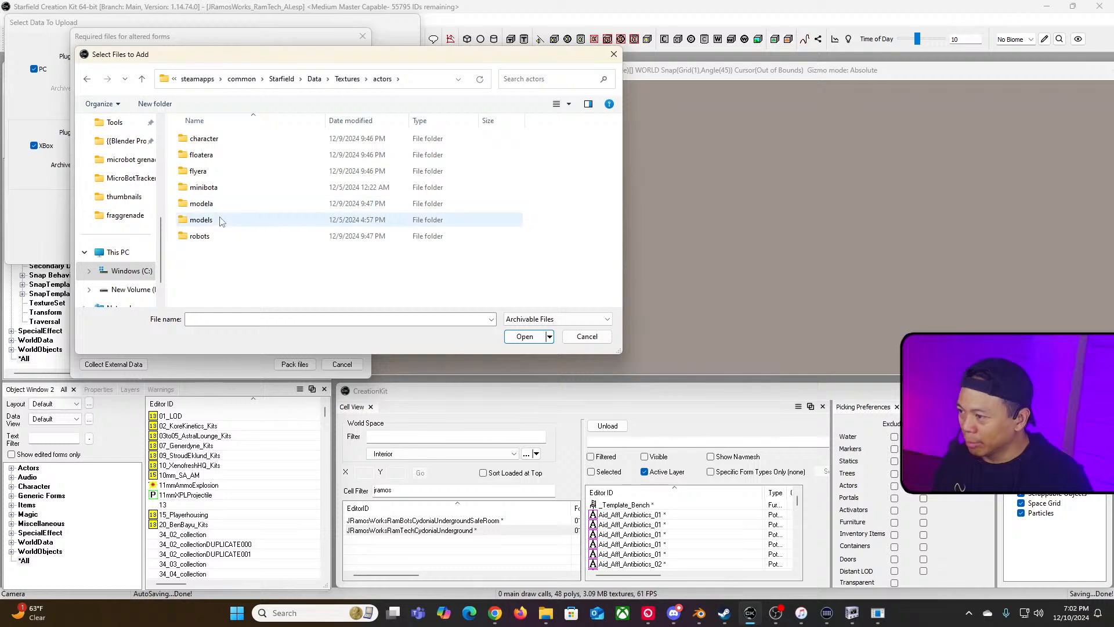
double_click(219, 220)
double_click(221, 141)
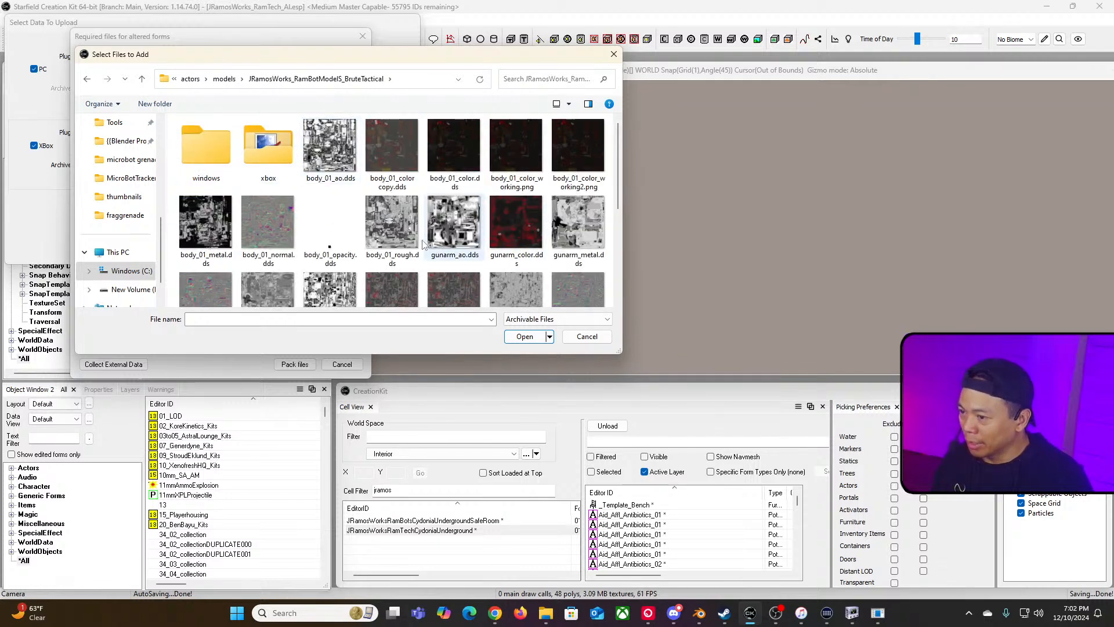
left_click(513, 226)
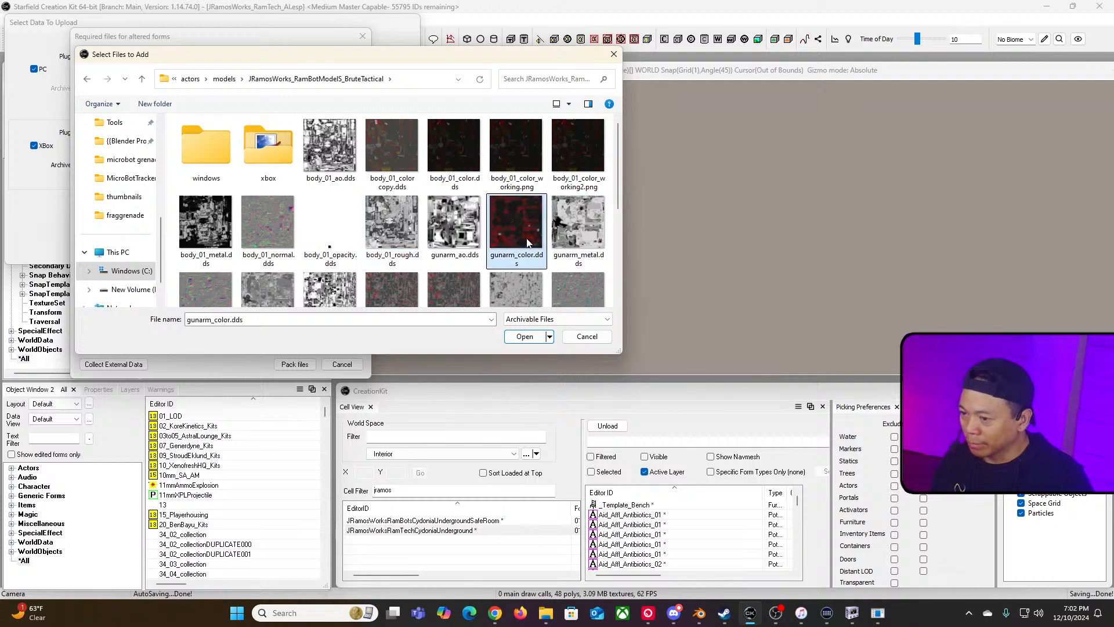
left_click(524, 337)
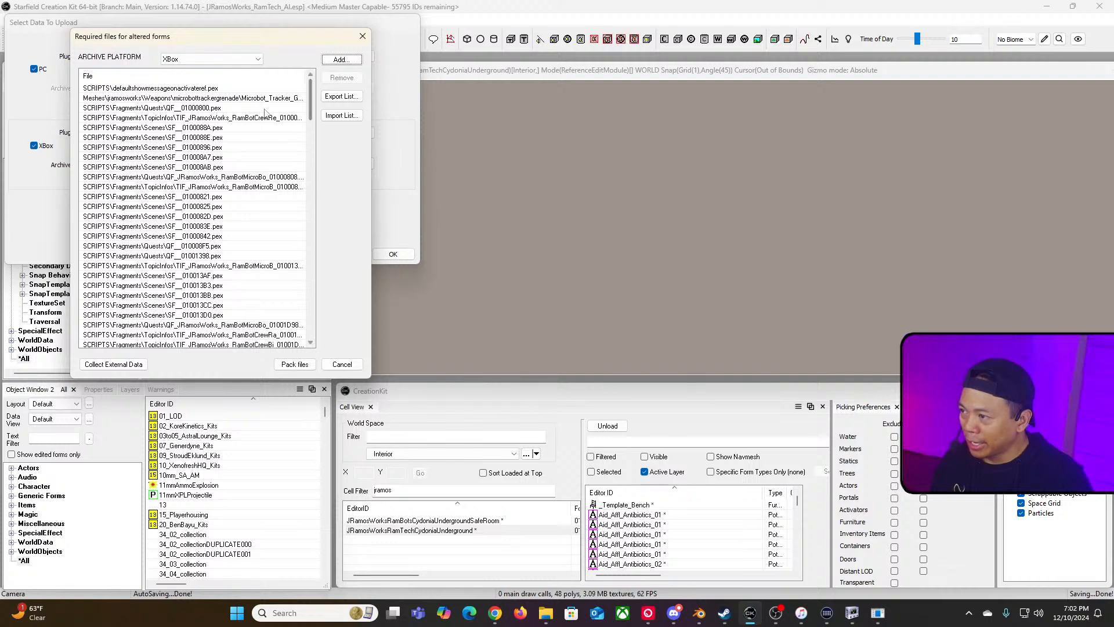
Step: Try to pack the required files with the Xbox archive platform
left_click(194, 76)
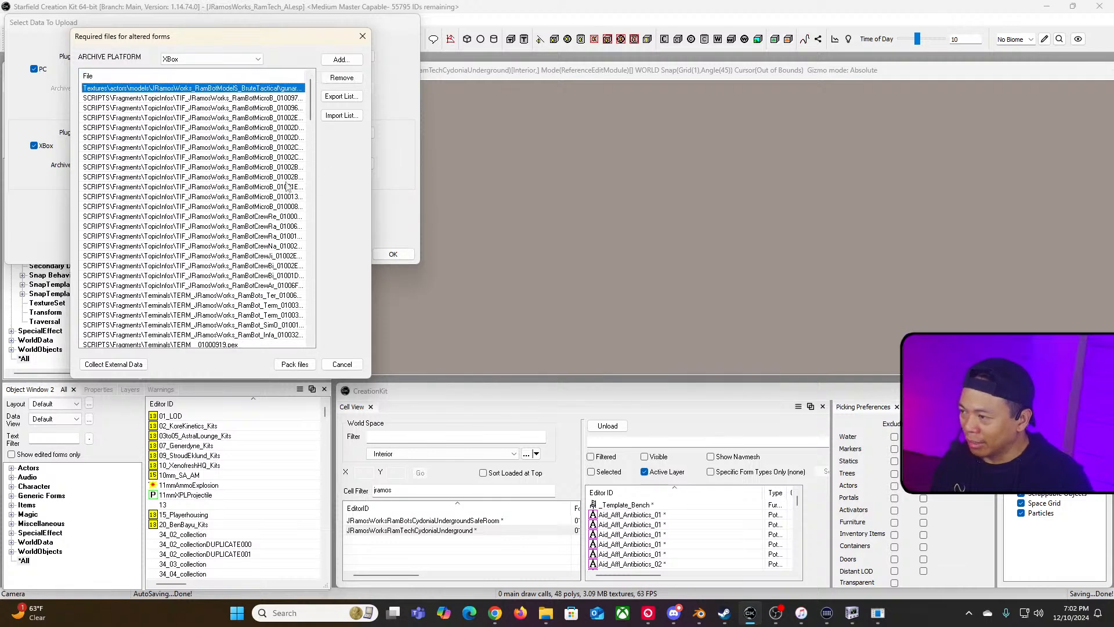
left_click(295, 364)
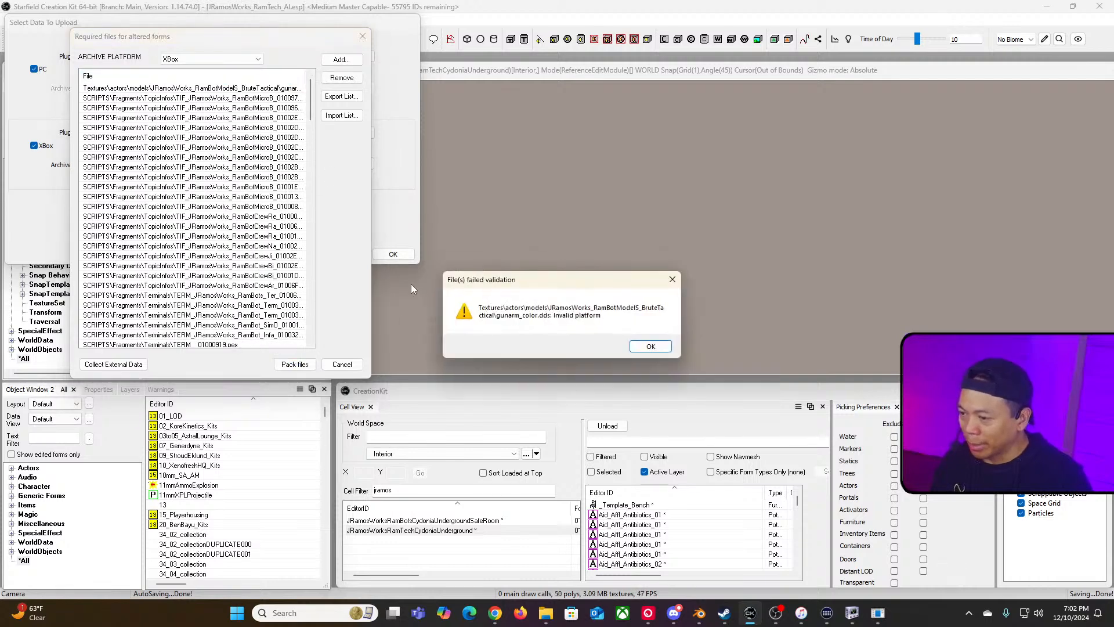
left_click_drag(593, 281, 469, 259)
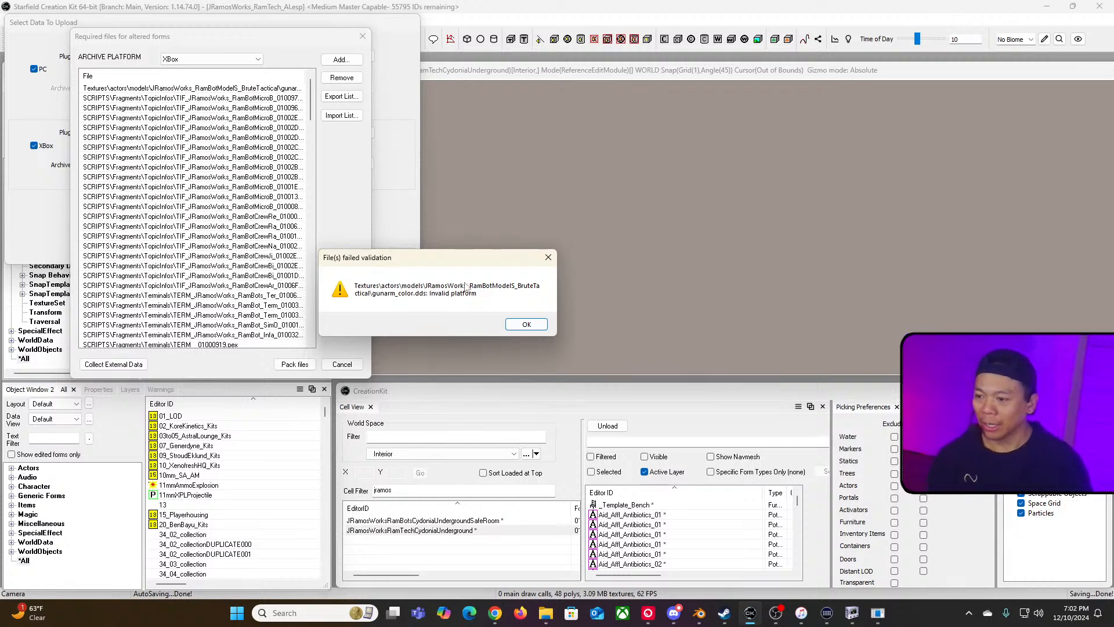
left_click(547, 258)
Step: Pack the required files with the archive platform set to Windows and close the upload dialog
left_click(232, 60)
left_click(235, 76)
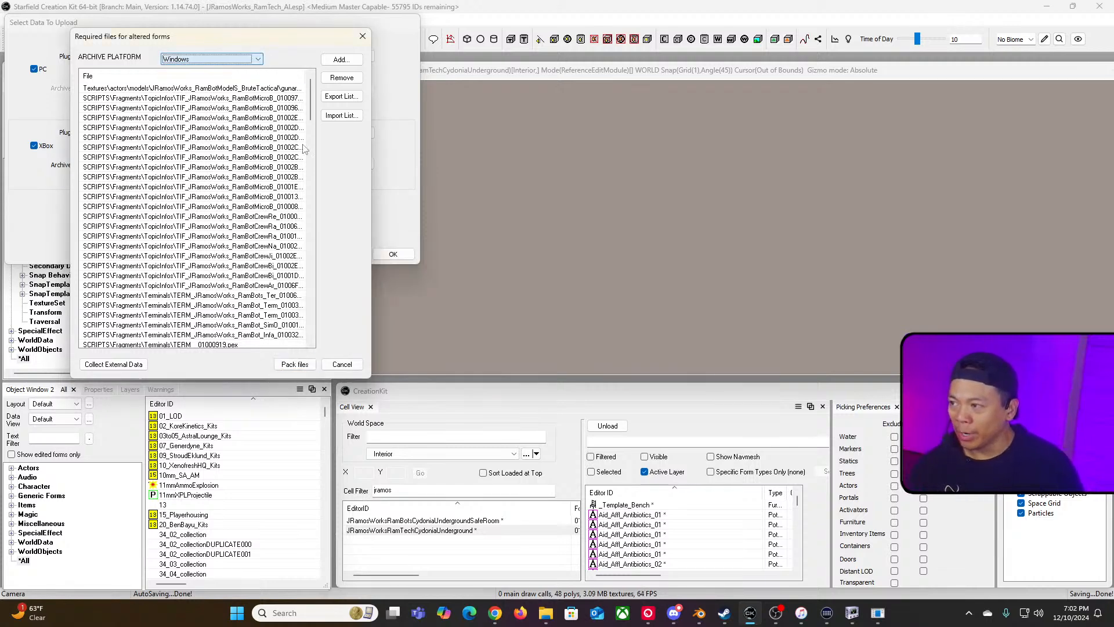
left_click(294, 364)
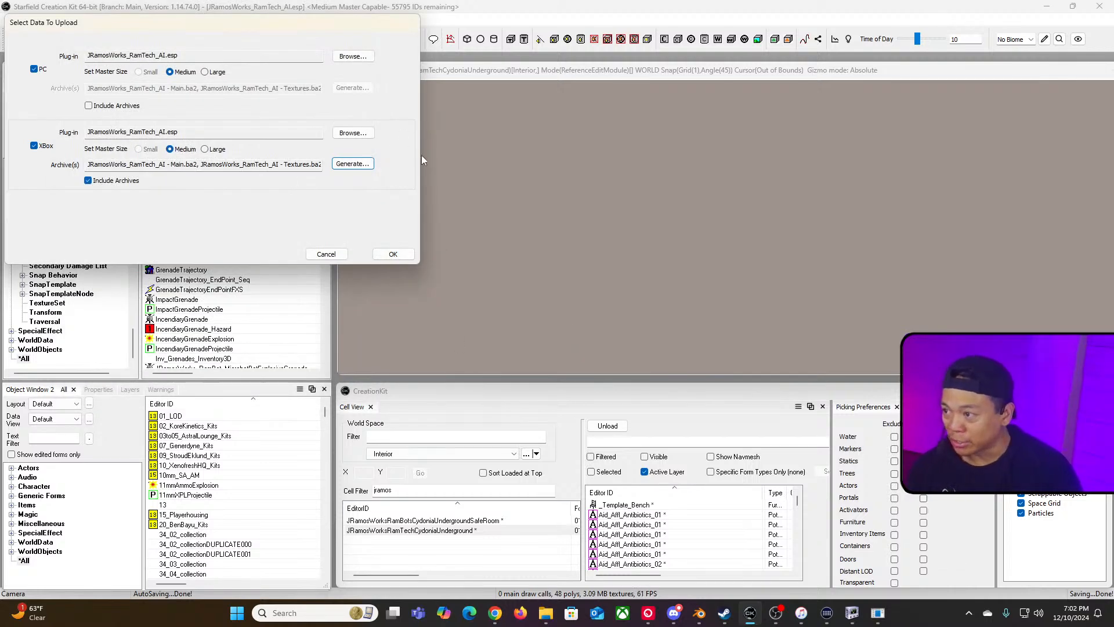
left_click(326, 255)
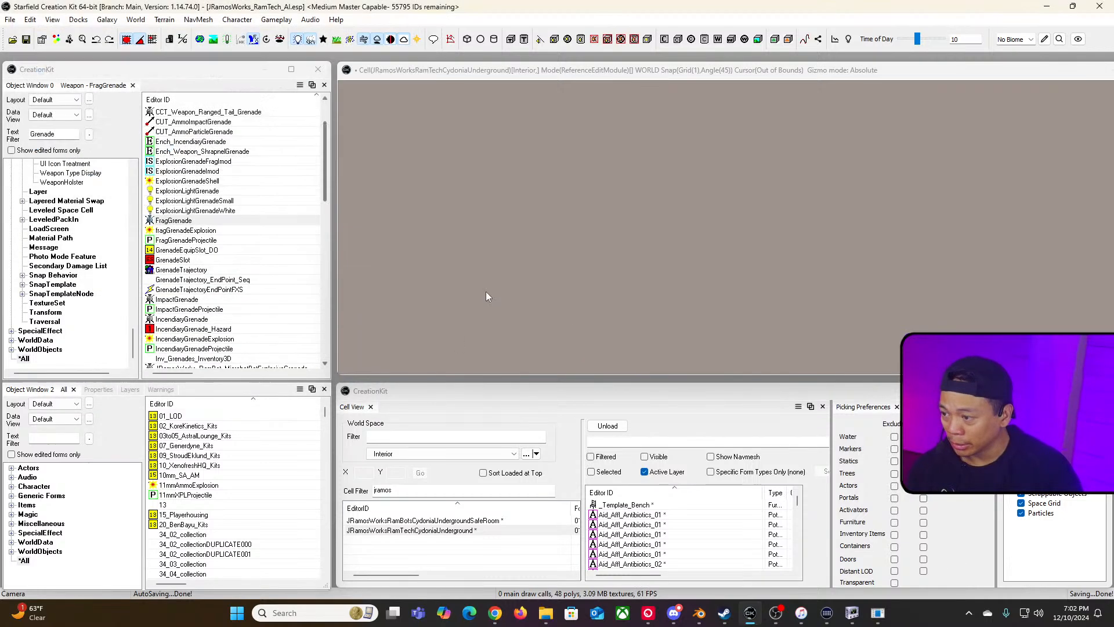
Step: Open the Starfield Data folder, sort it by date modified, and select the JRamosWorks_RamTech_AI - Main.ba2 archive
left_click(547, 612)
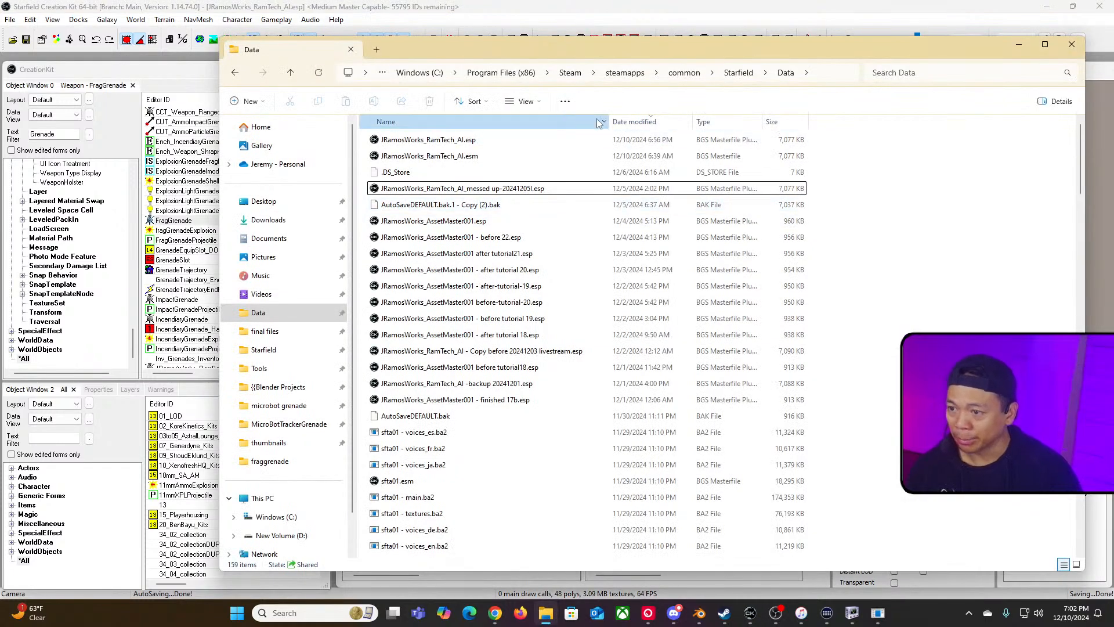
left_click(441, 122)
left_click(649, 122)
left_click(551, 140)
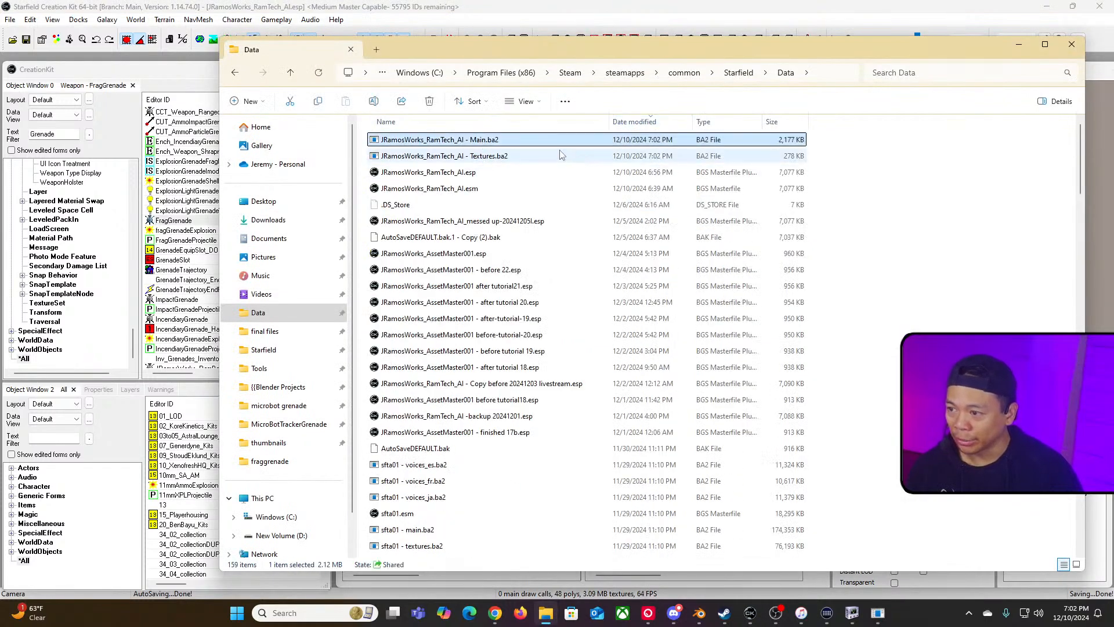
Step: Open the JRamosWorks_RamTech_AI - Textures.ba2 archive to inspect its contents, then close the archive viewer
left_click_drag(608, 122, 759, 122)
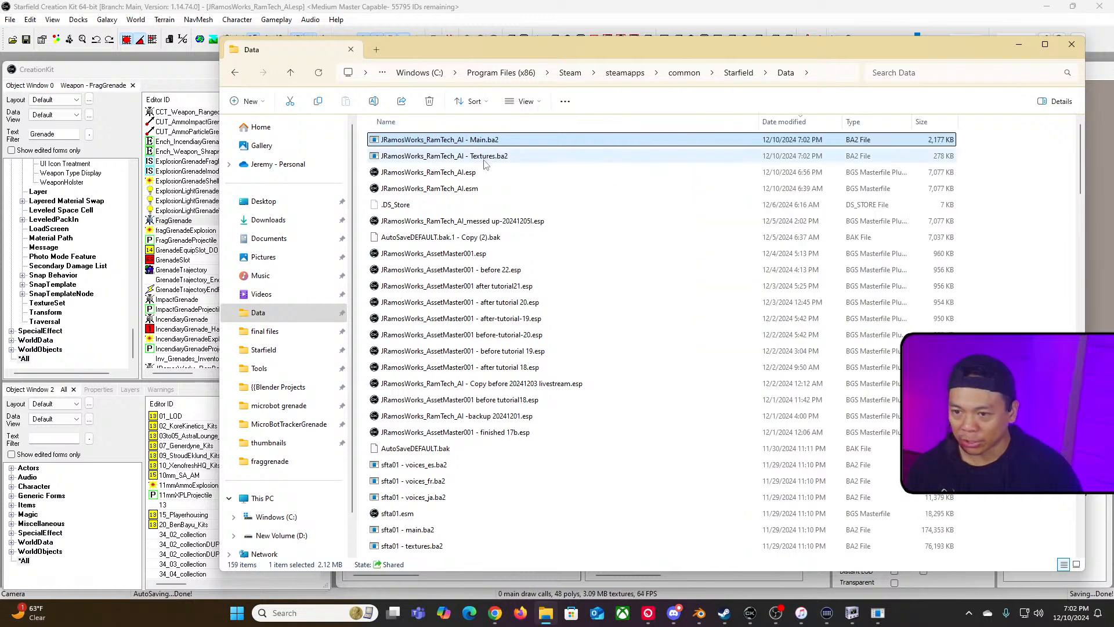
left_click(490, 160)
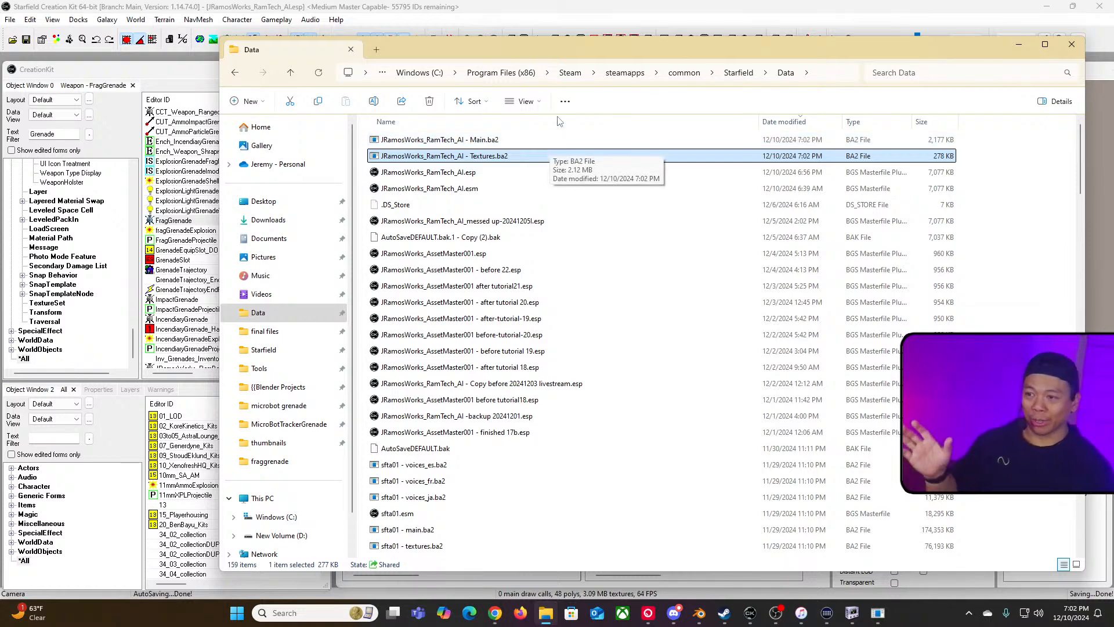
left_click_drag(663, 48, 482, 45)
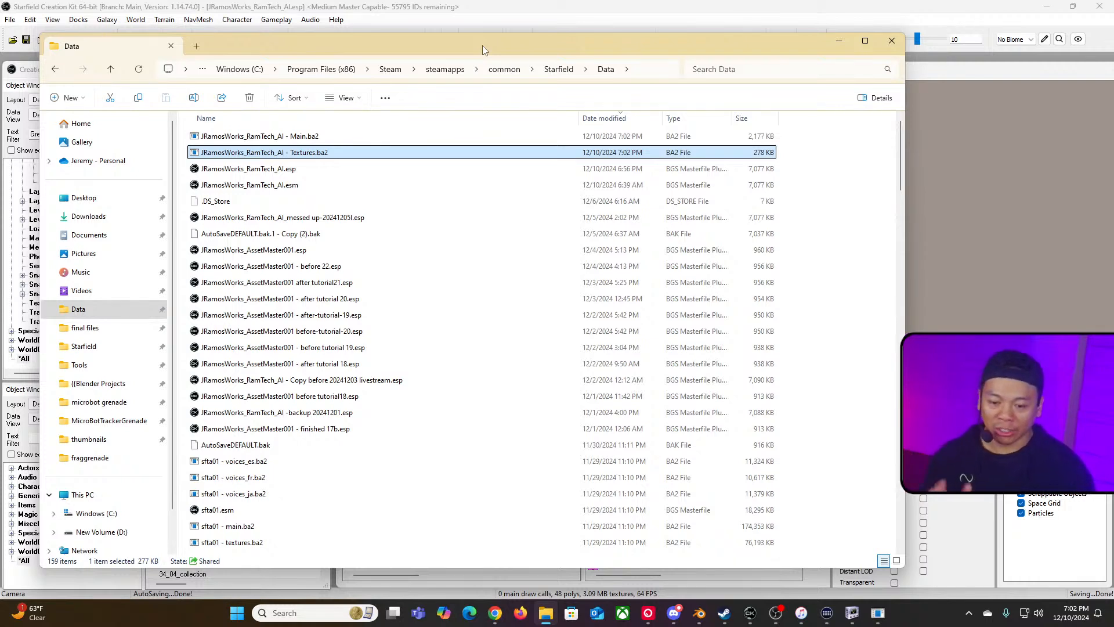
double_click(313, 158)
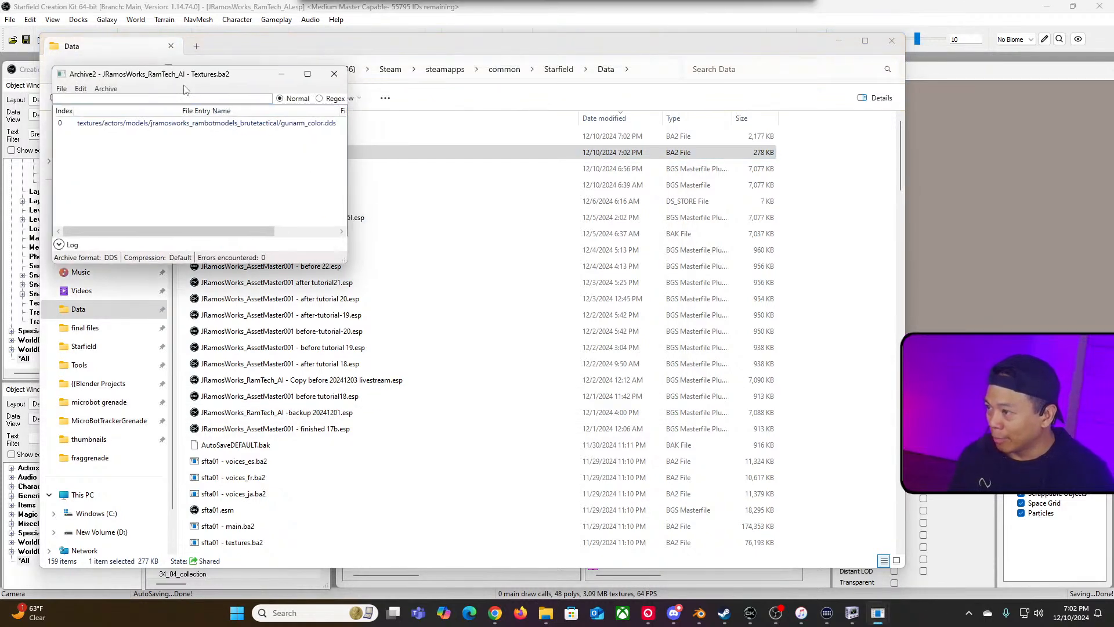
left_click_drag(337, 255, 625, 432)
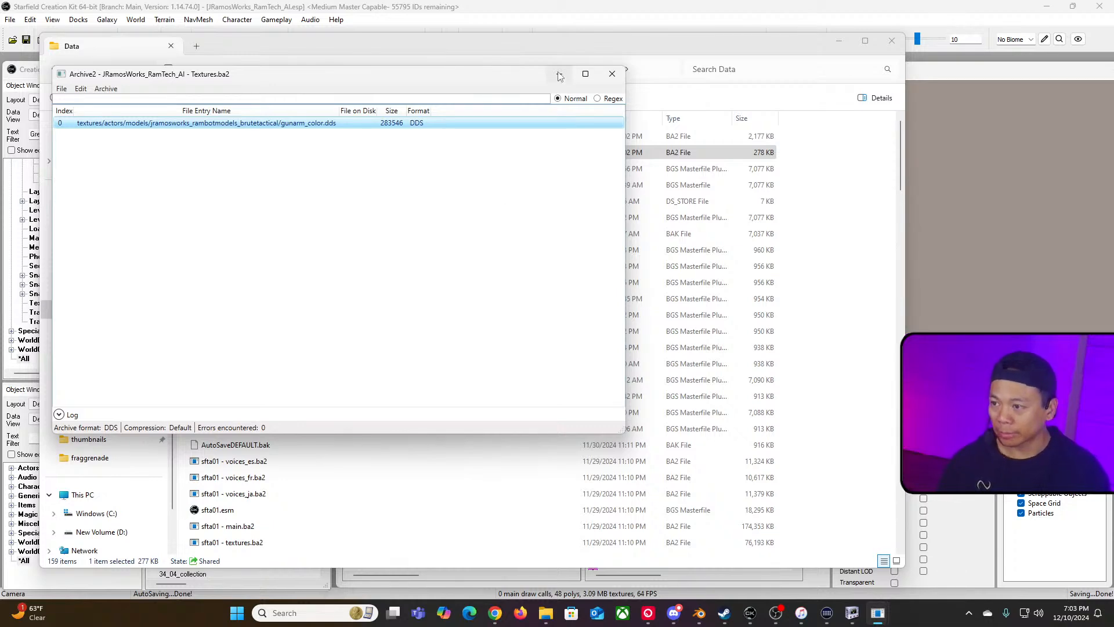
left_click_drag(510, 76, 573, 77)
left_click(618, 79)
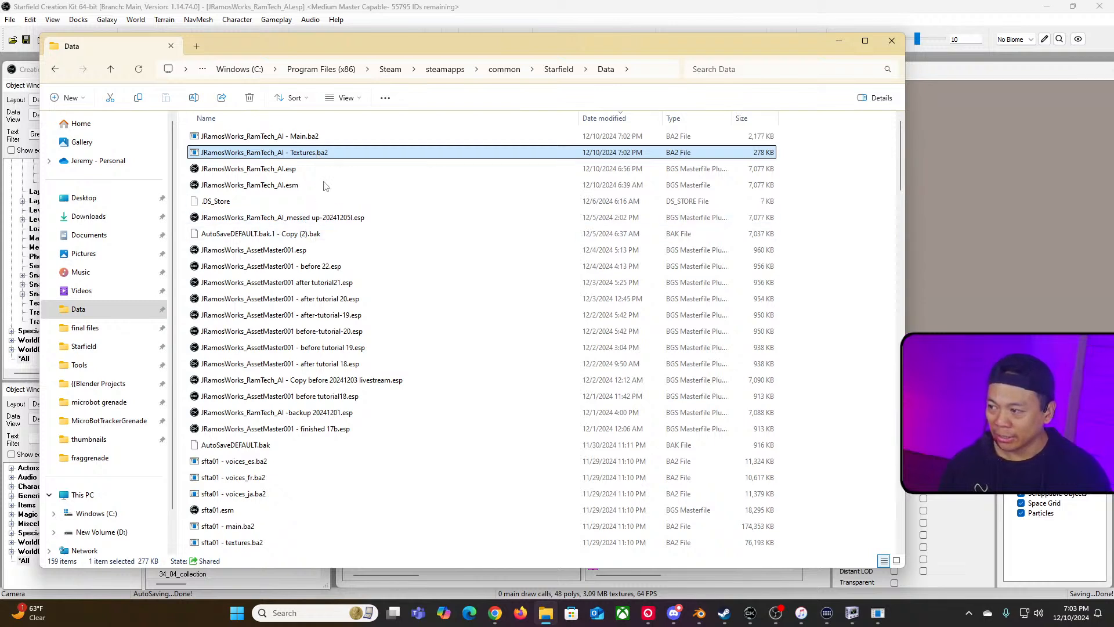
left_click(604, 118)
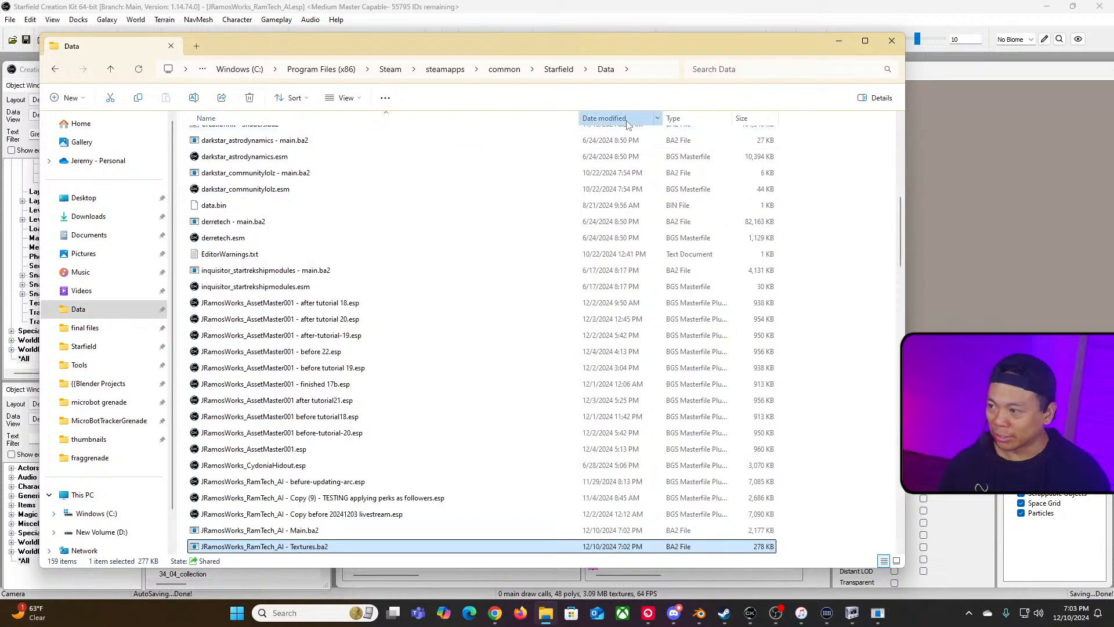
left_click(605, 117)
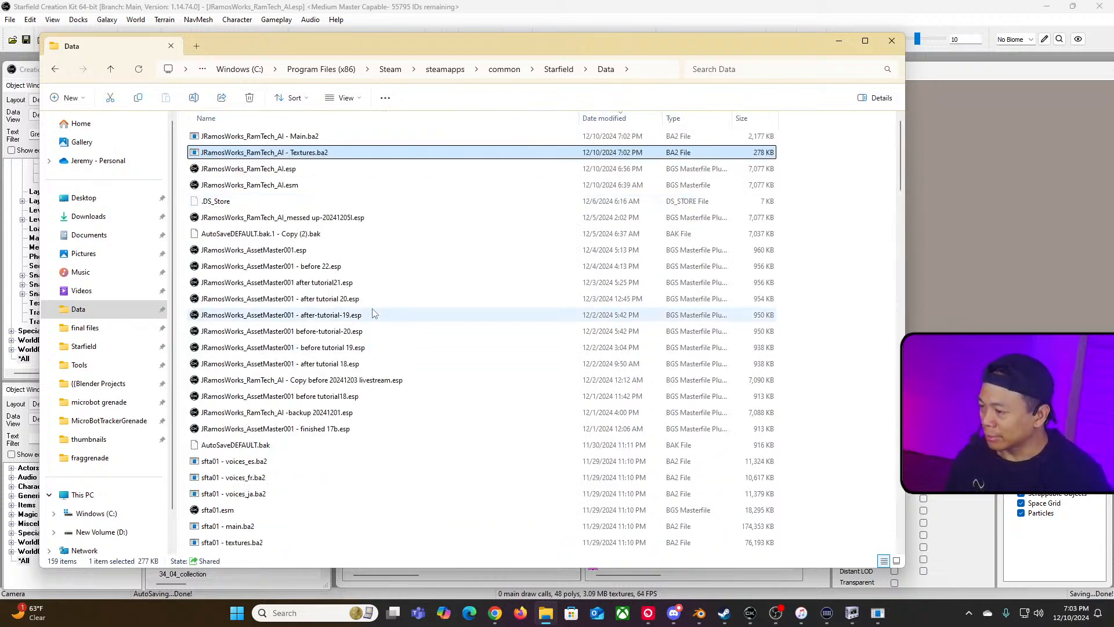
scroll(383, 246, "down", 2)
scroll(381, 245, "up", 2)
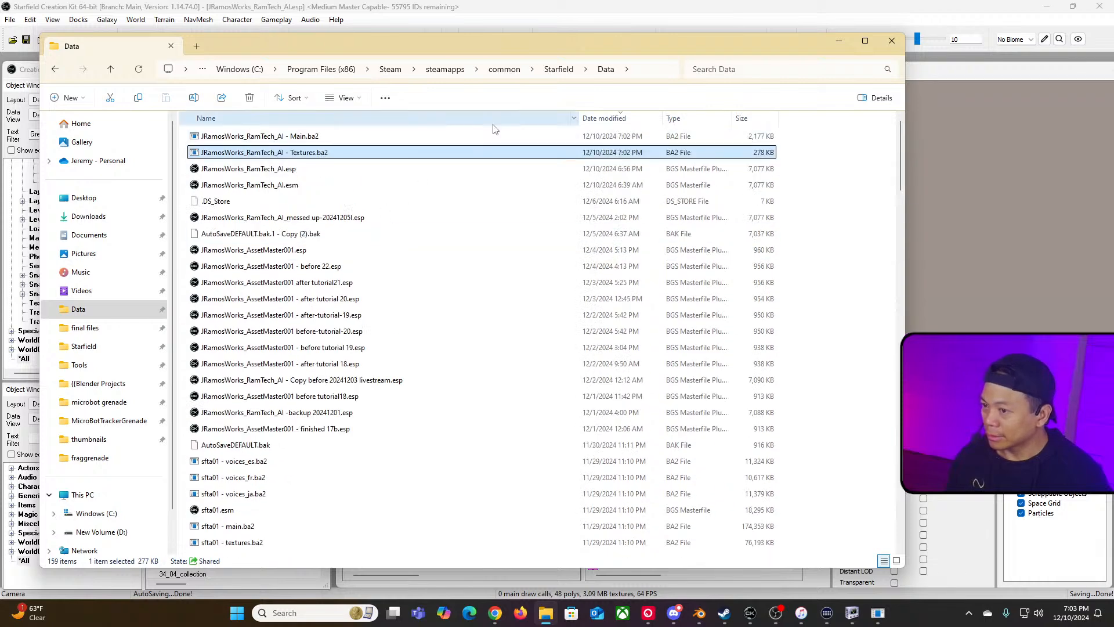
left_click(476, 118)
left_click(603, 119)
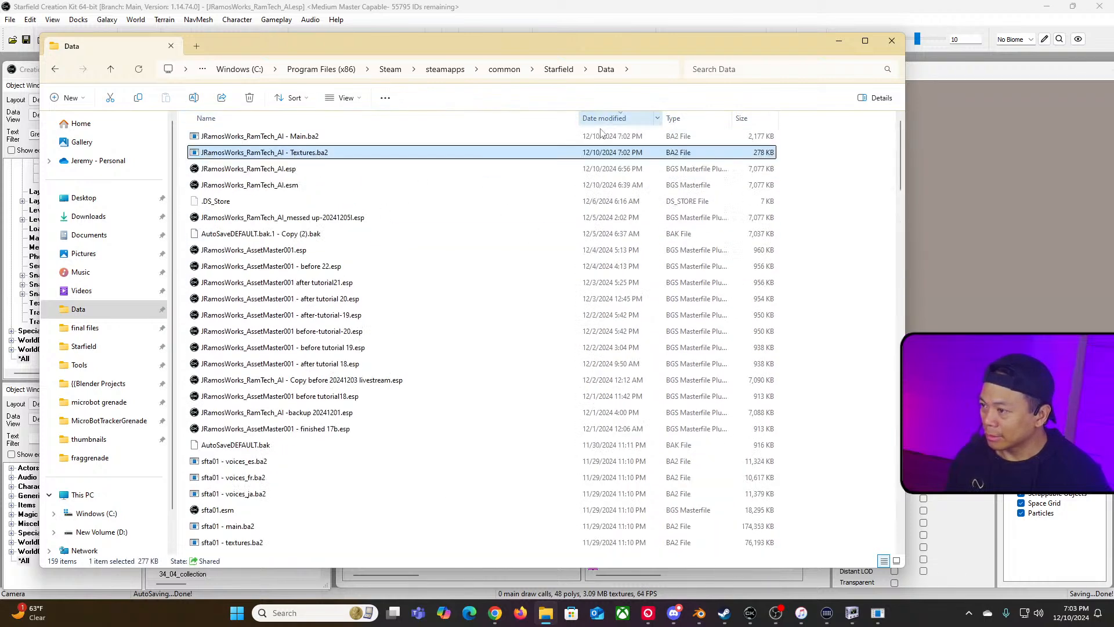
scroll(343, 250, "down", 3)
scroll(341, 254, "down", 3)
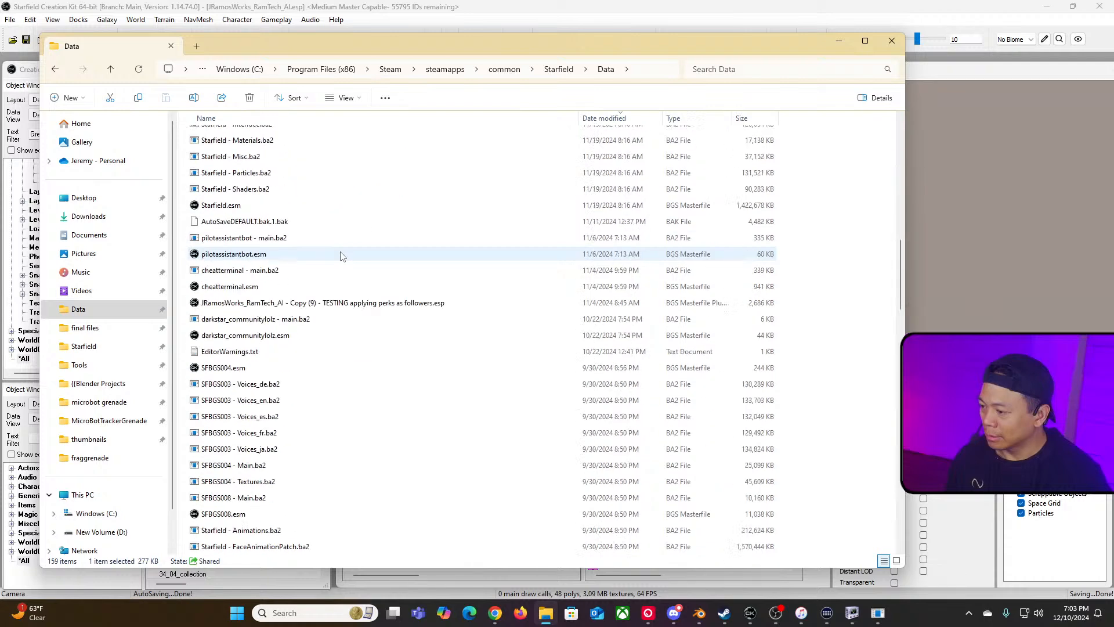
scroll(336, 249, "up", 10)
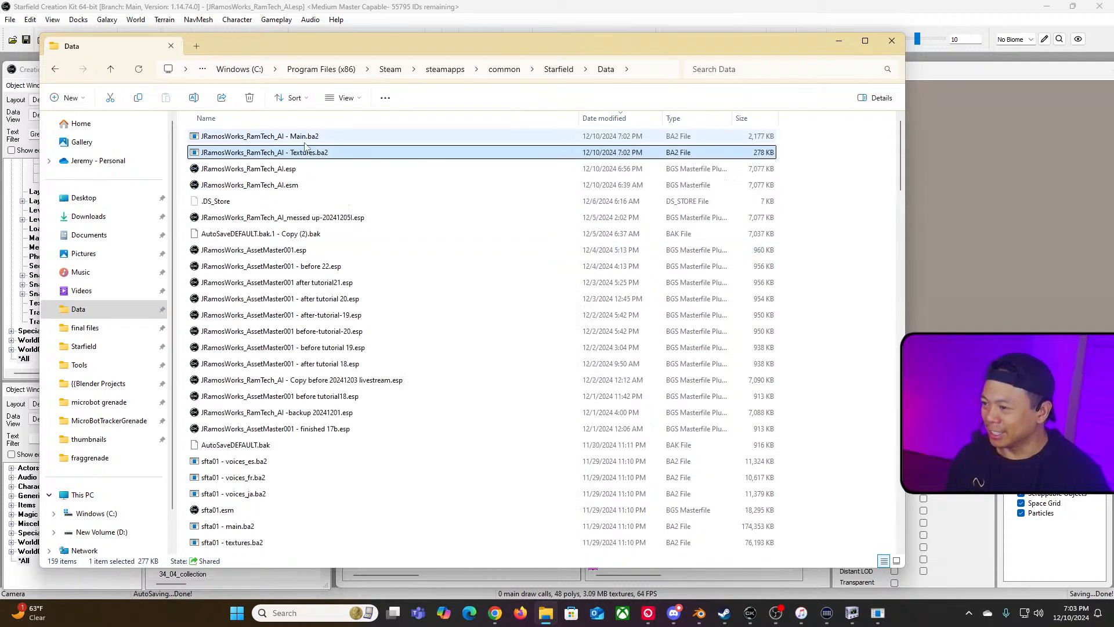
Step: Duplicate both the Main.ba2 and Textures.ba2 archives of JRamosWorks_RamTech_AI in the Data folder
left_click(298, 136, "ctrl")
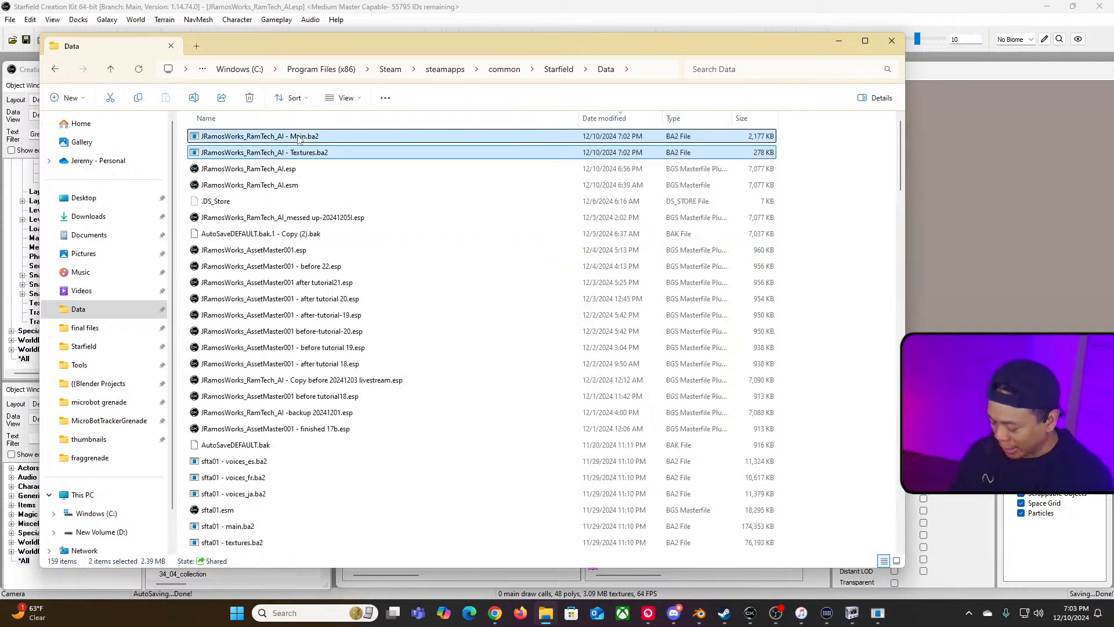
key("ctrl+c")
key("ctrl+v")
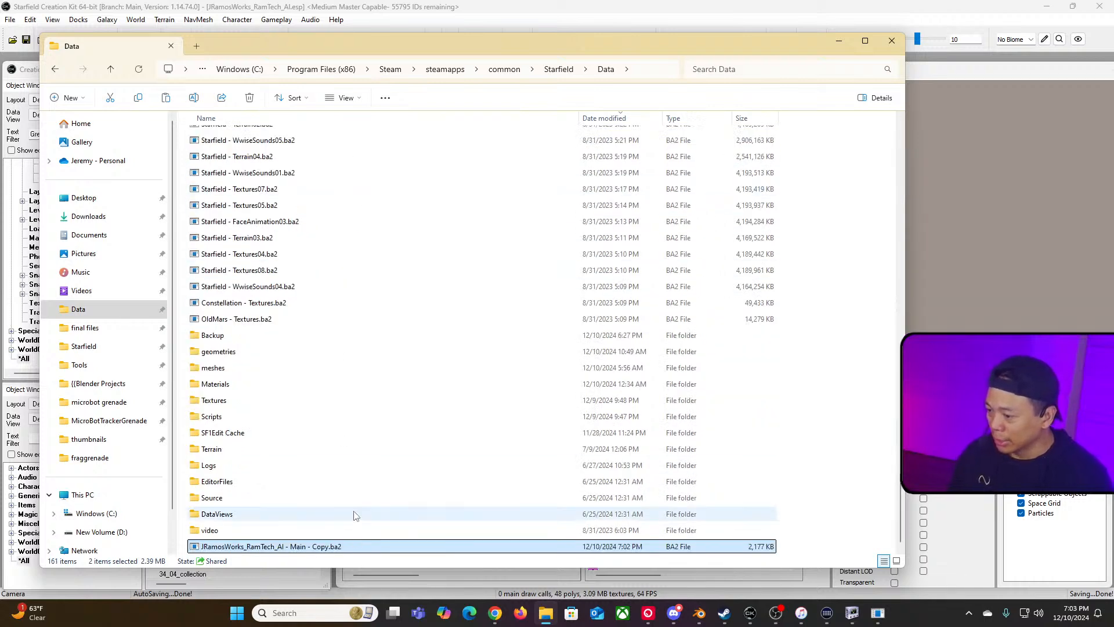
Step: Rename the Main archive copy to JRamosWorks_RamTech_AI - Main - Xbox.ba2
left_click(319, 531)
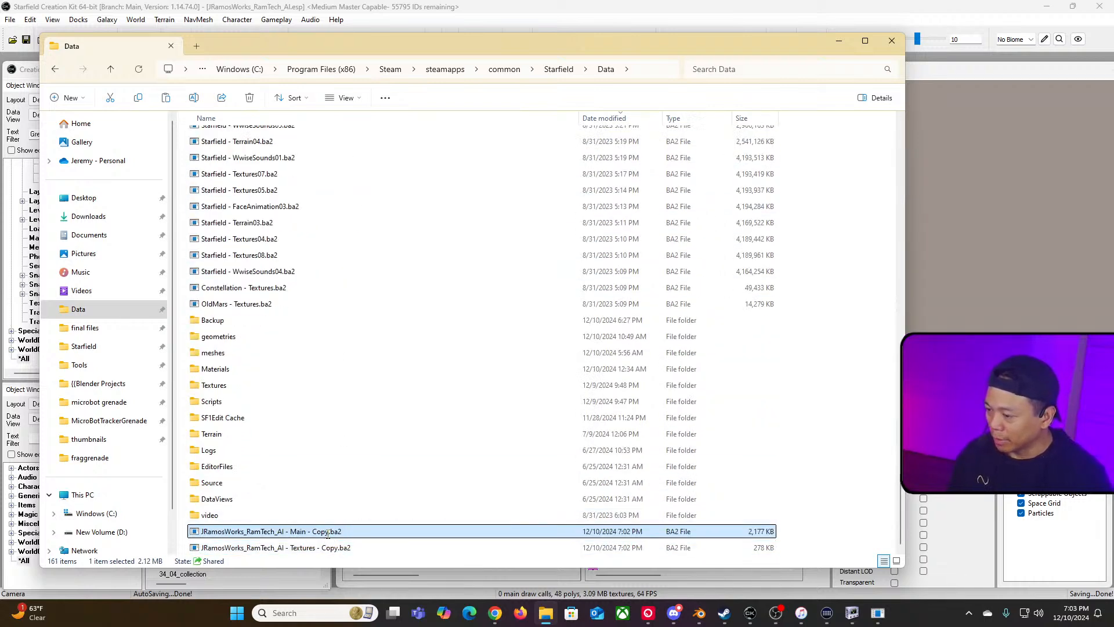
left_click(328, 532)
key("BackSpace")
key("BackSpace")
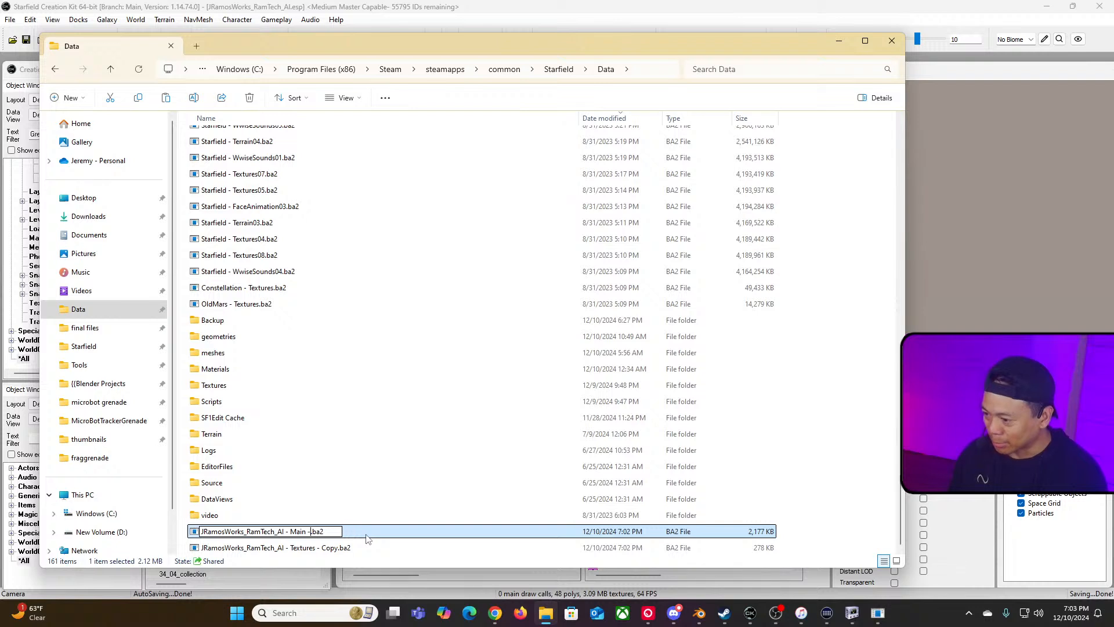
type("Xbox")
key("Return")
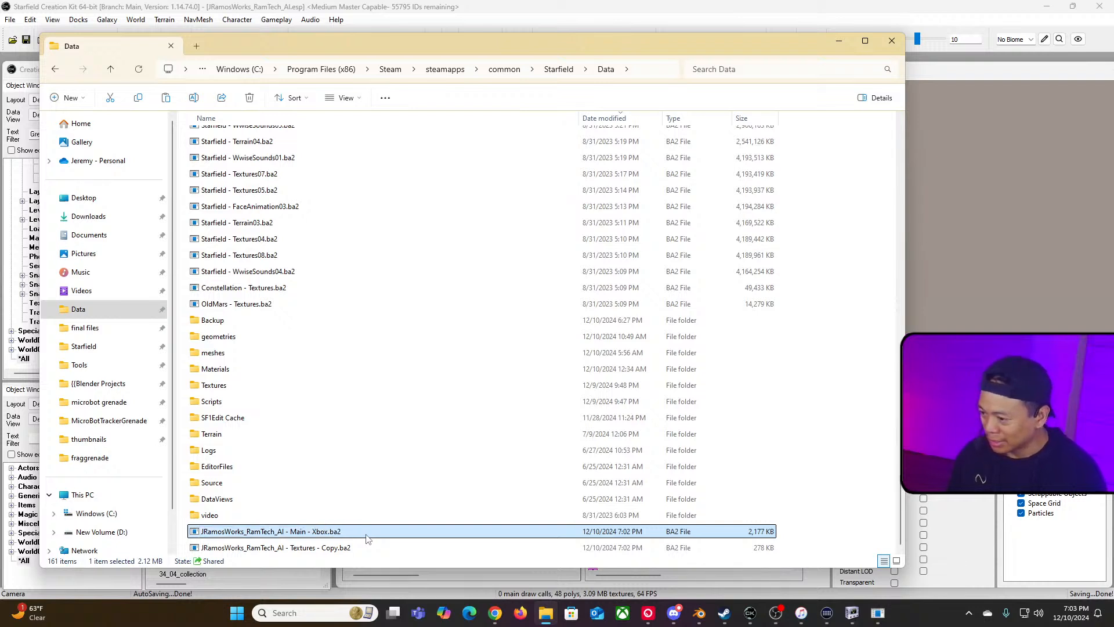
Step: Rename the Textures archive copy to JRamosWorks_RamTech_AI - Textures_Xbox.ba2
left_click(333, 550)
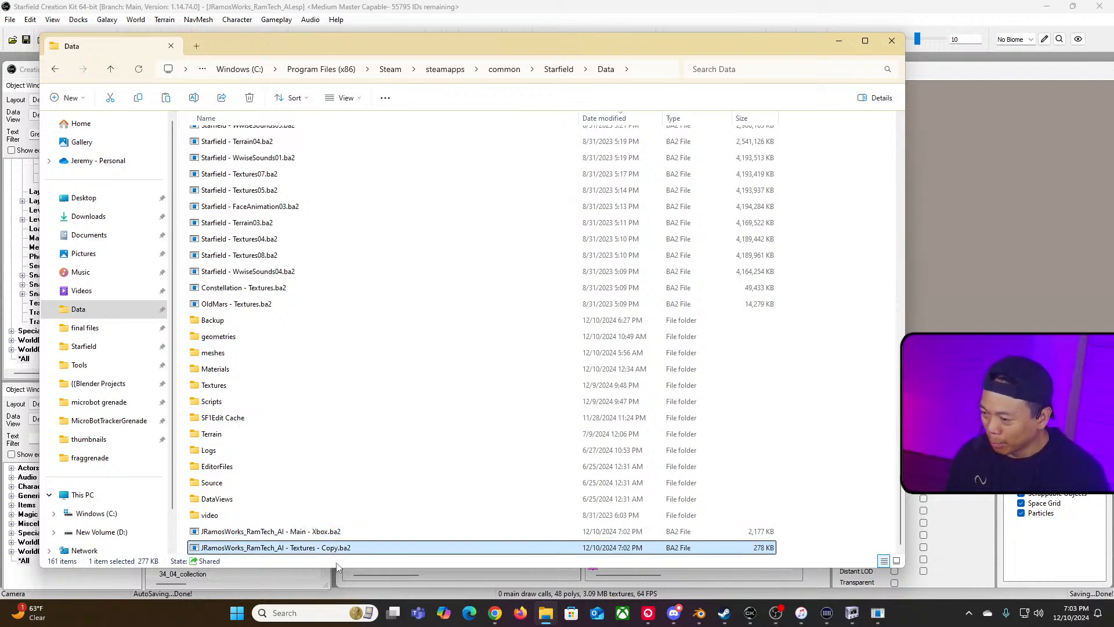
left_click(342, 549)
key("BackSpace")
key("BackSpace")
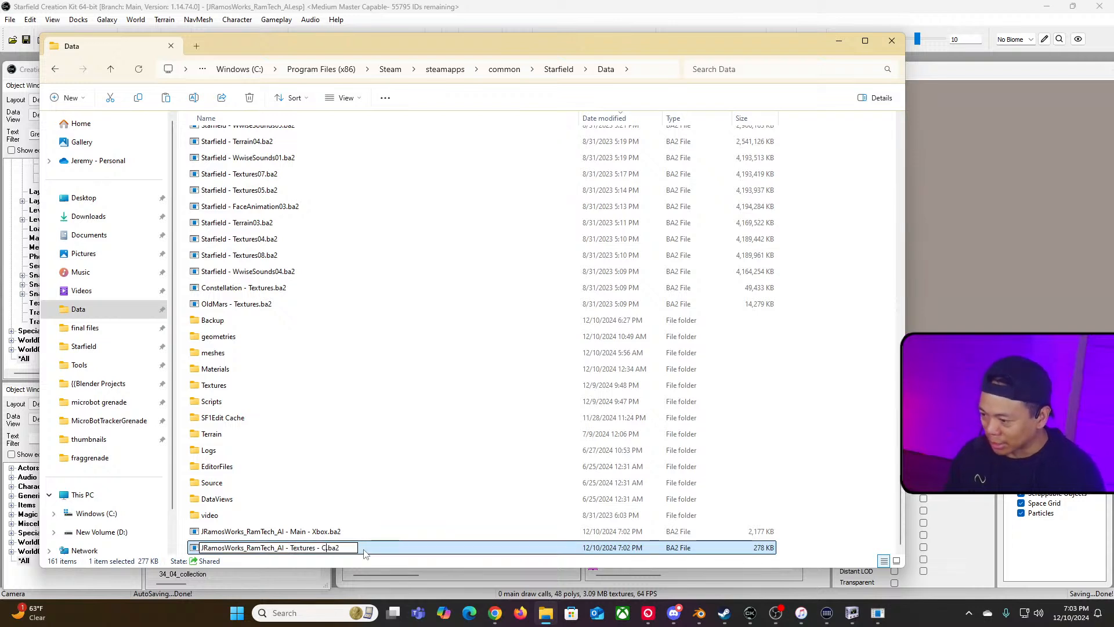
key("BackSpace")
key("BackSpace")
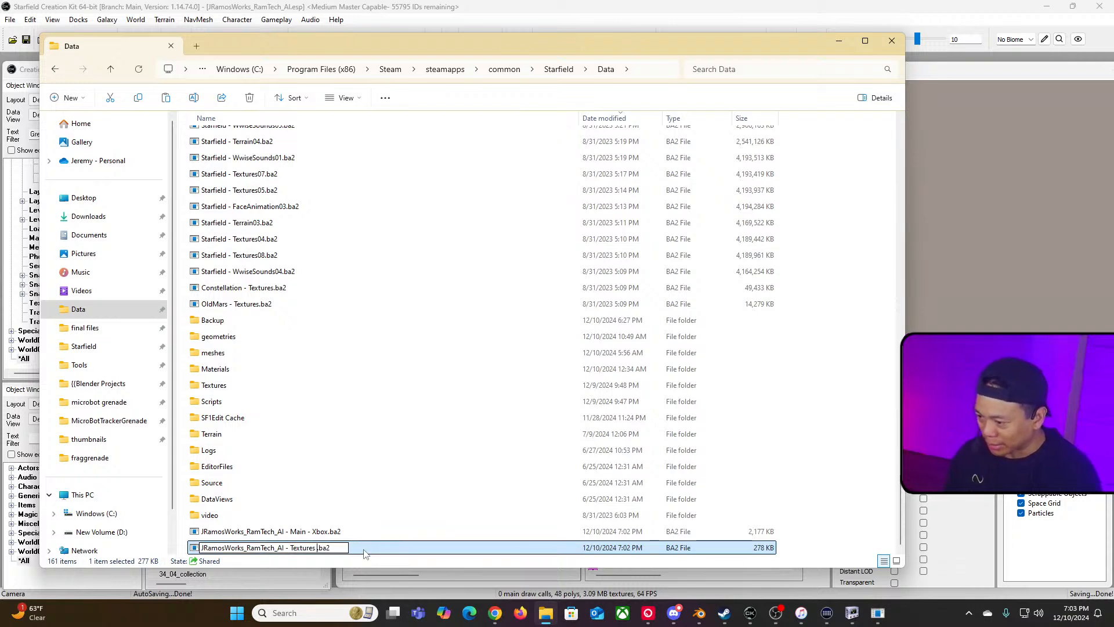
type("_")
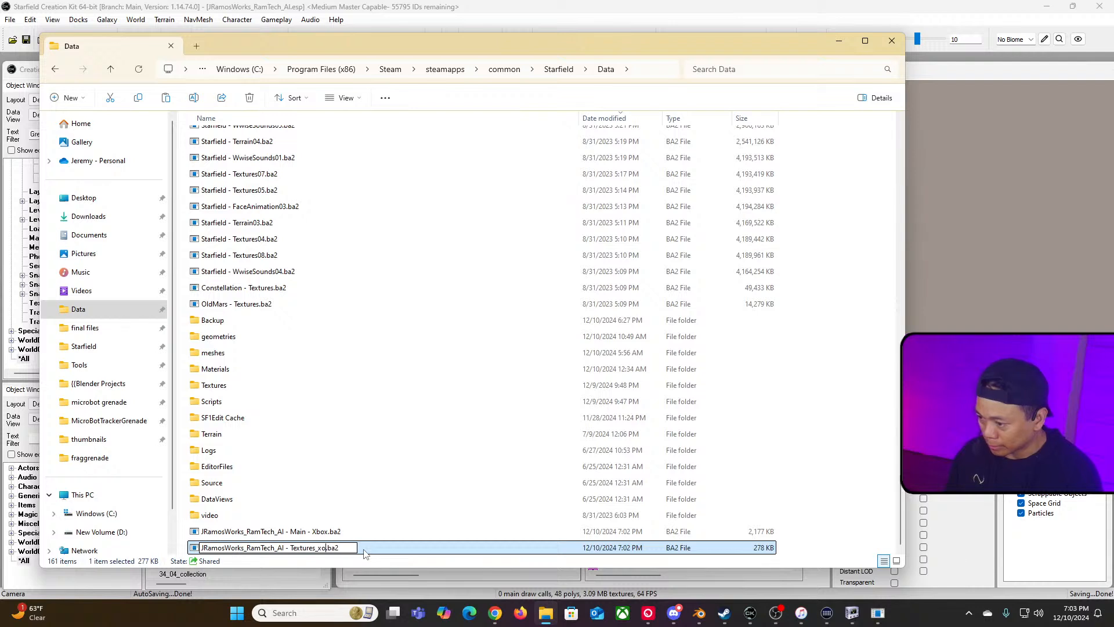
type("Xbox")
key("Return")
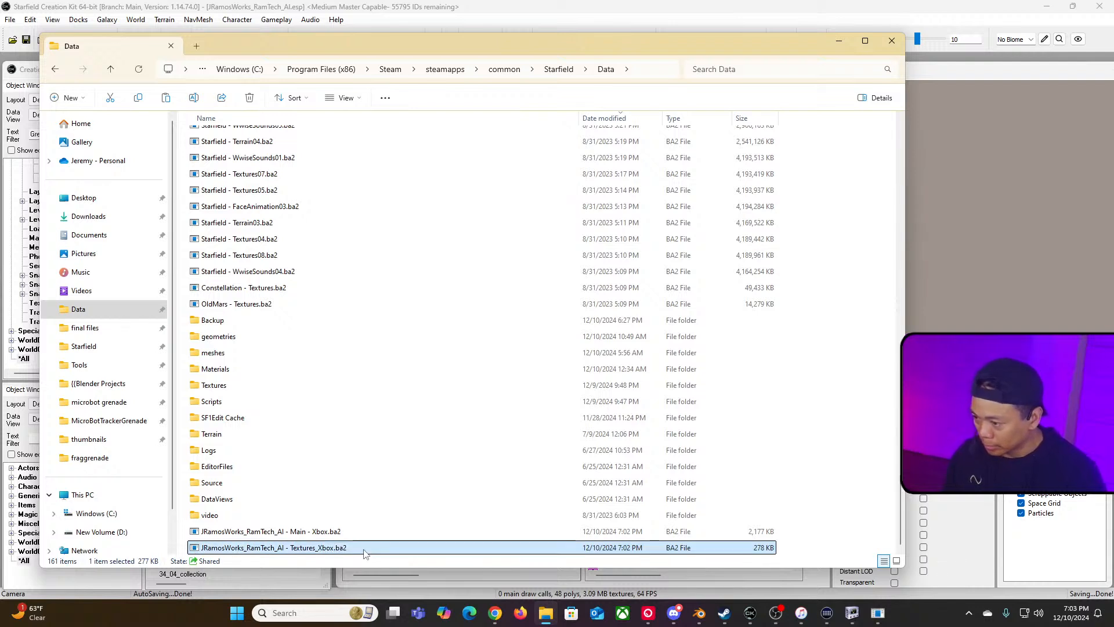
Step: Rename the Xbox Main archive to JRamosWorks_RamTech_AI - Main_Xbox.ba2
left_click(317, 537)
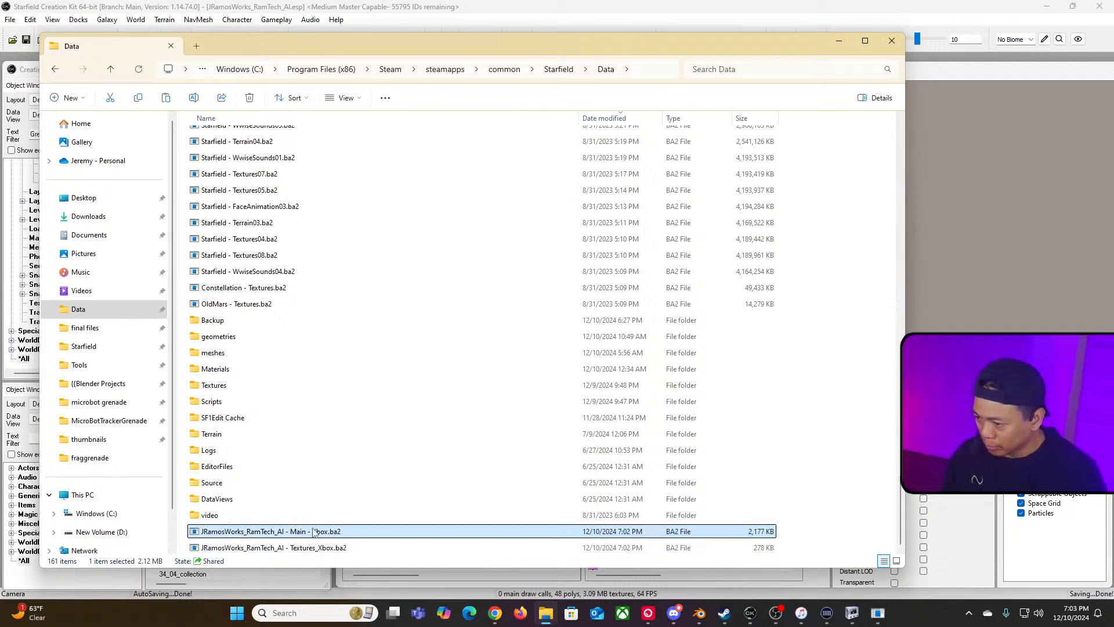
left_click(314, 531)
key("BackSpace")
type("_xb")
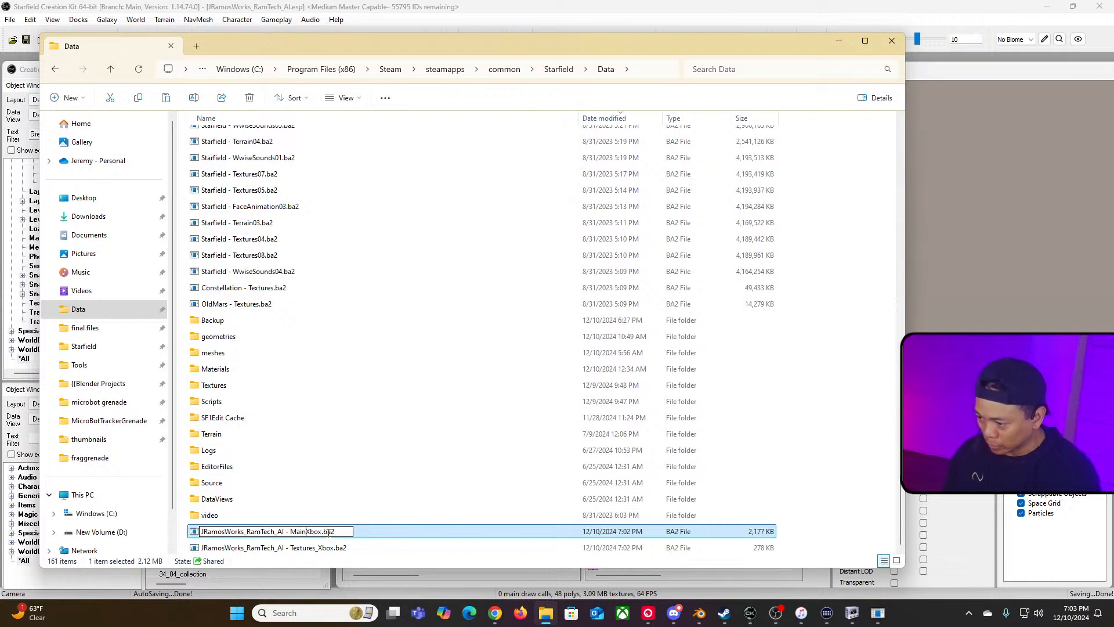
key("BackSpace")
key("BackSpace")
key("BackSpace")
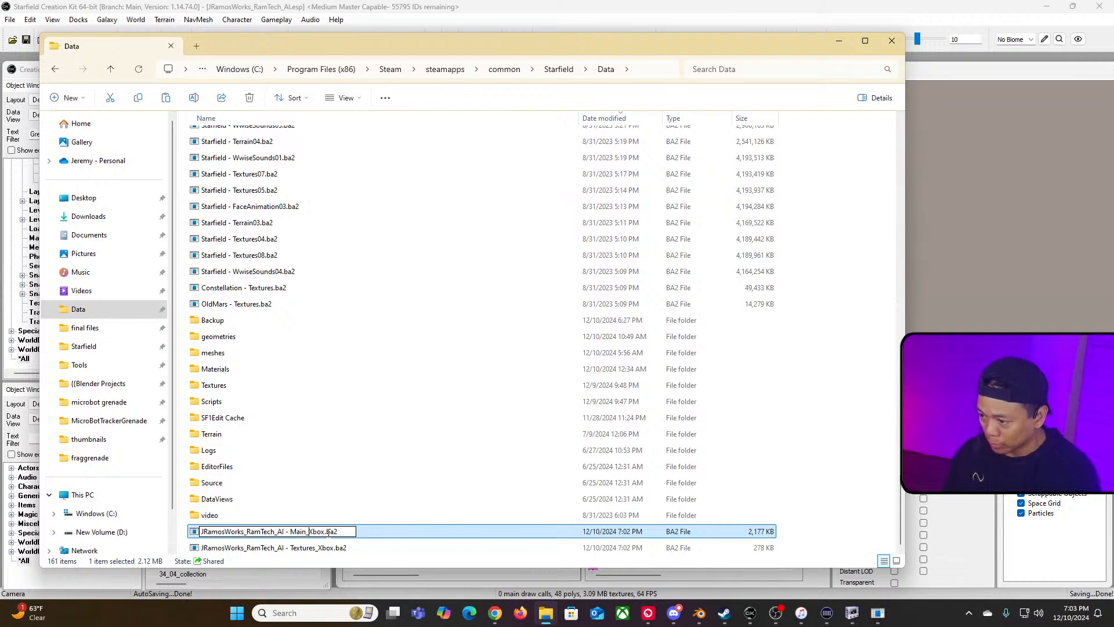
type("_")
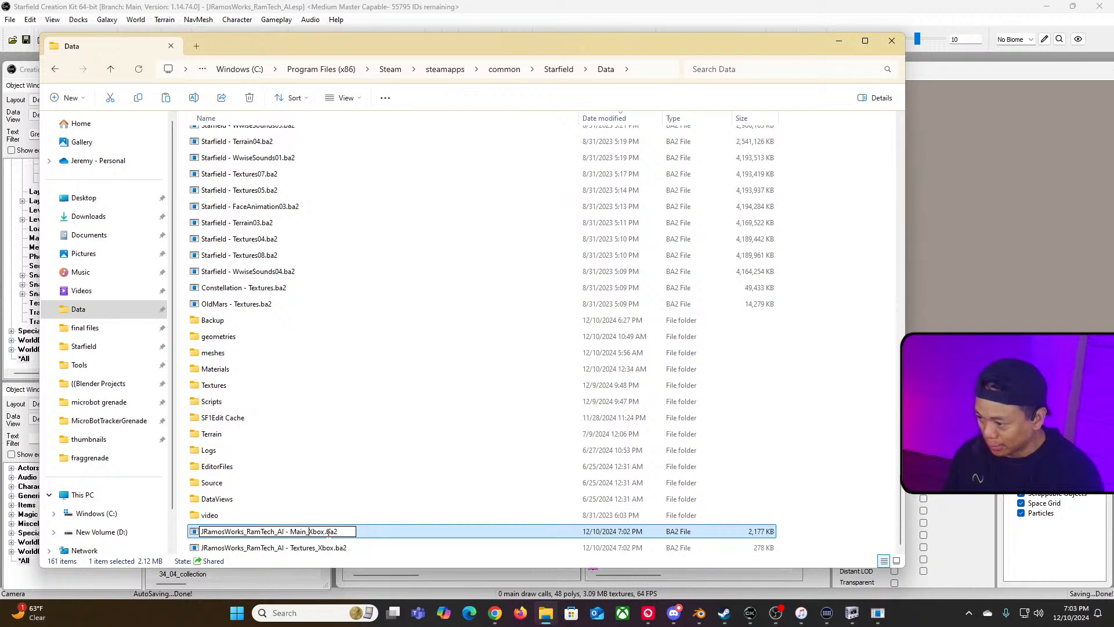
key("Return")
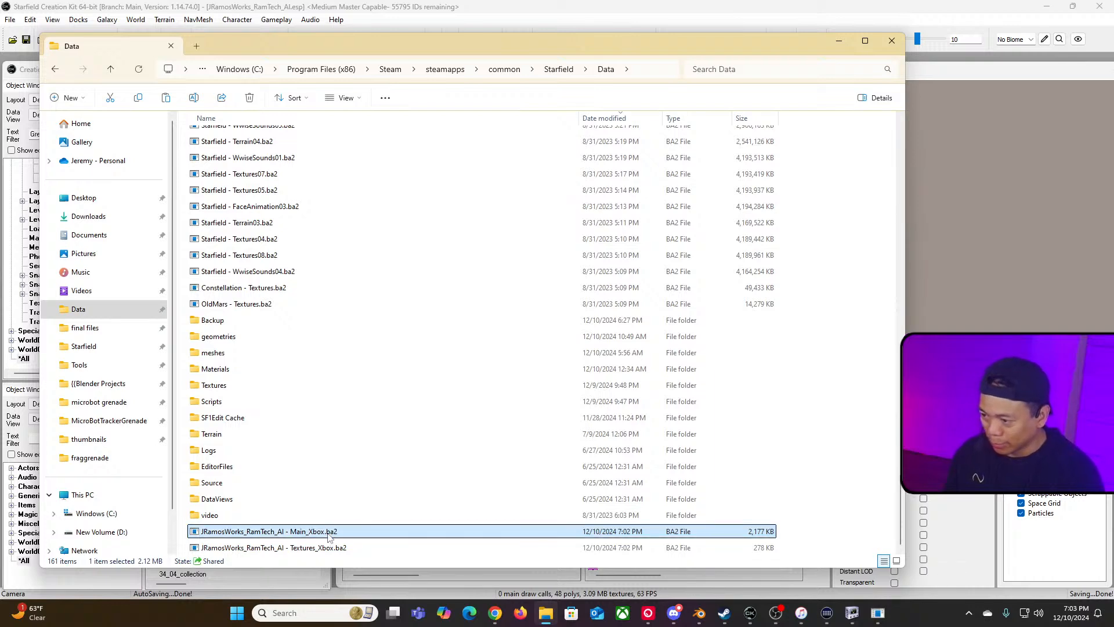
Step: Open the Bethesda.net plugin and archive upload dialog and enable the Xbox plugin with archives included
left_click_drag(902, 514, 876, 140)
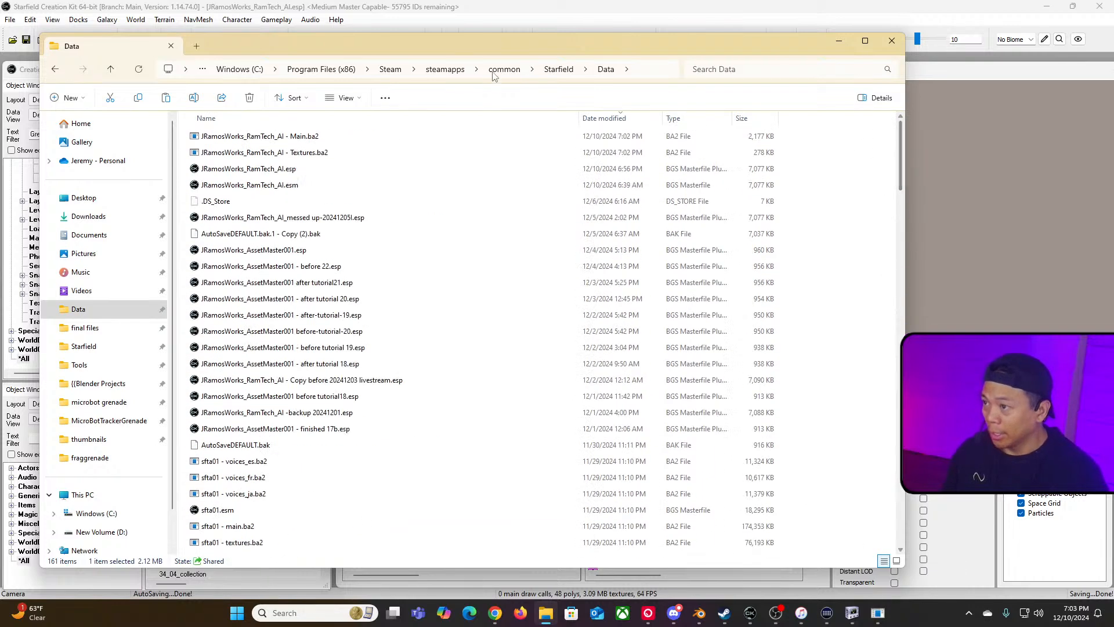
left_click(492, 20)
left_click(10, 19)
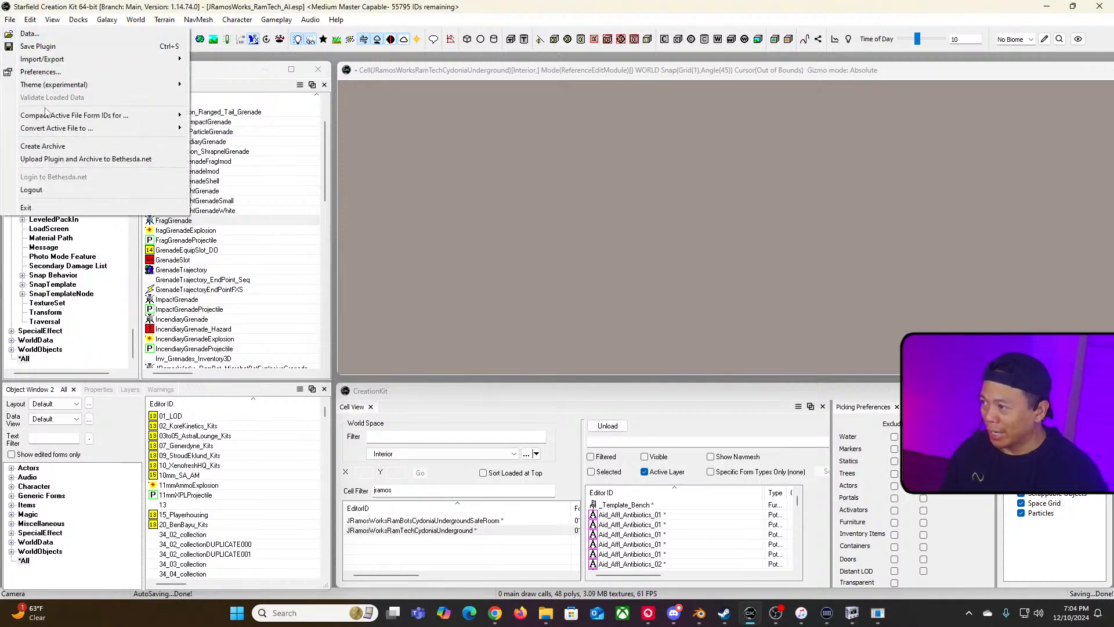
left_click(100, 160)
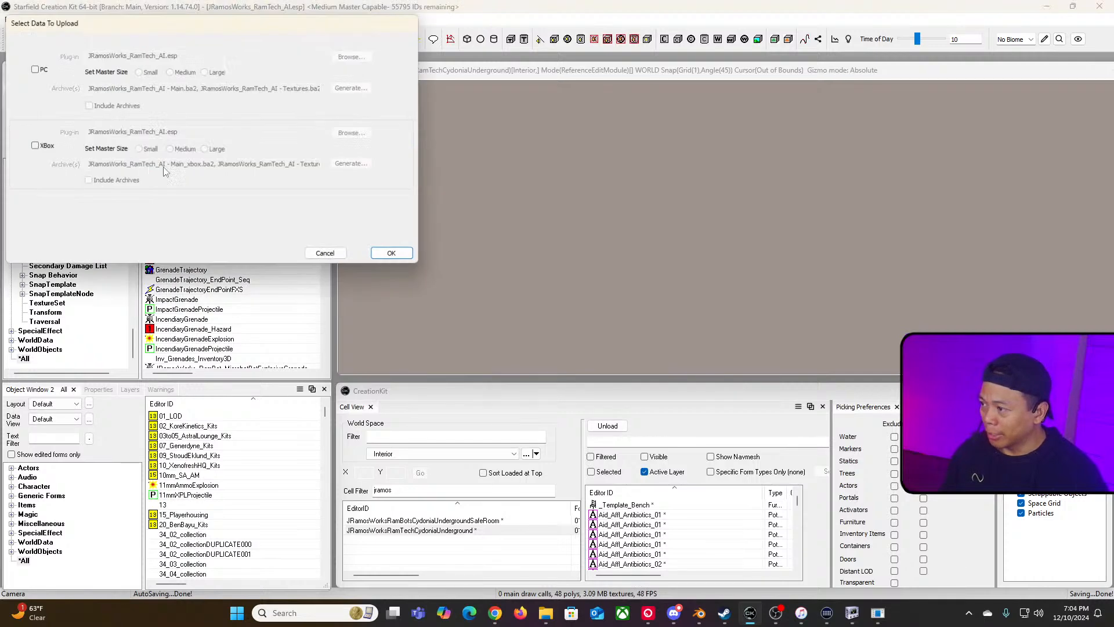
left_click(33, 146)
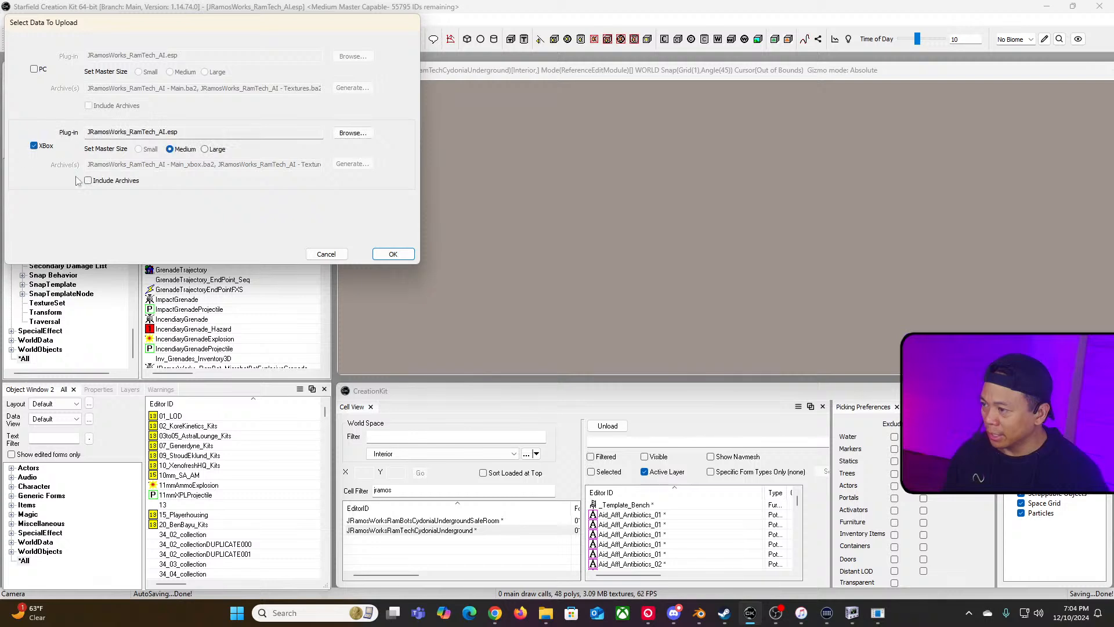
left_click(88, 180)
left_click_drag(145, 166, 333, 173)
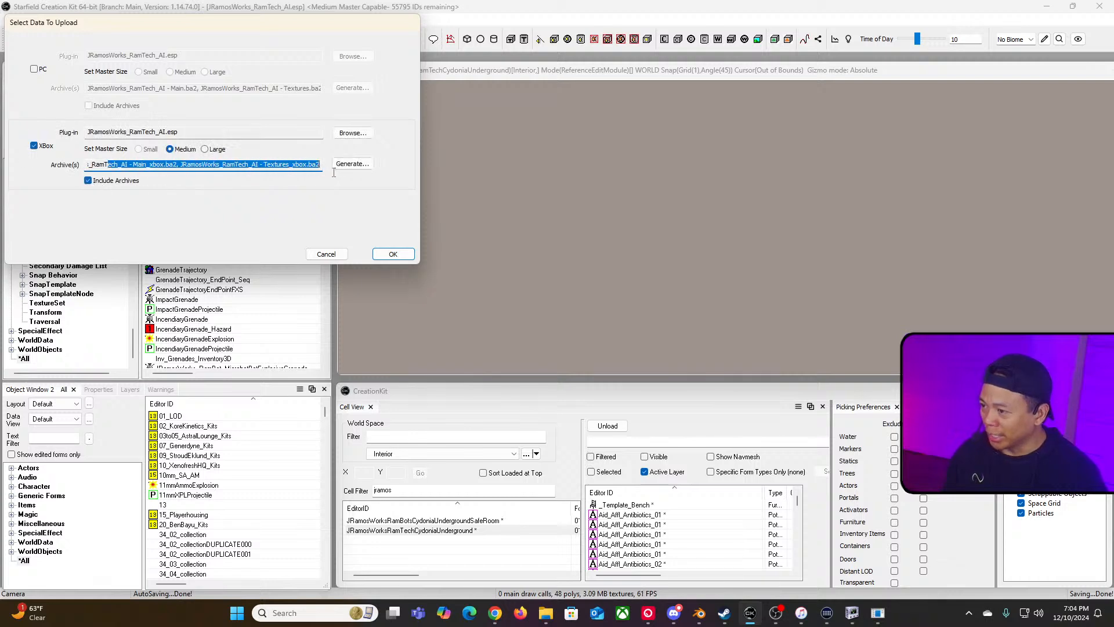
Step: Enable the PC plugin with archives included, review the listed archives, and cancel the upload dialog
left_click(34, 69)
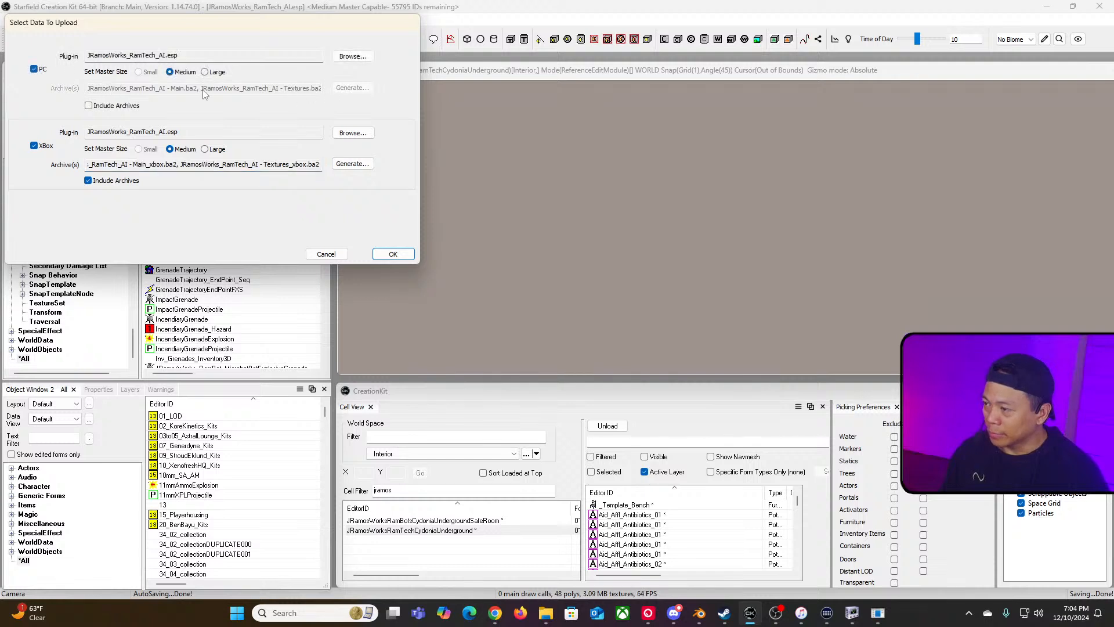
left_click(89, 106)
left_click_drag(103, 89, 325, 89)
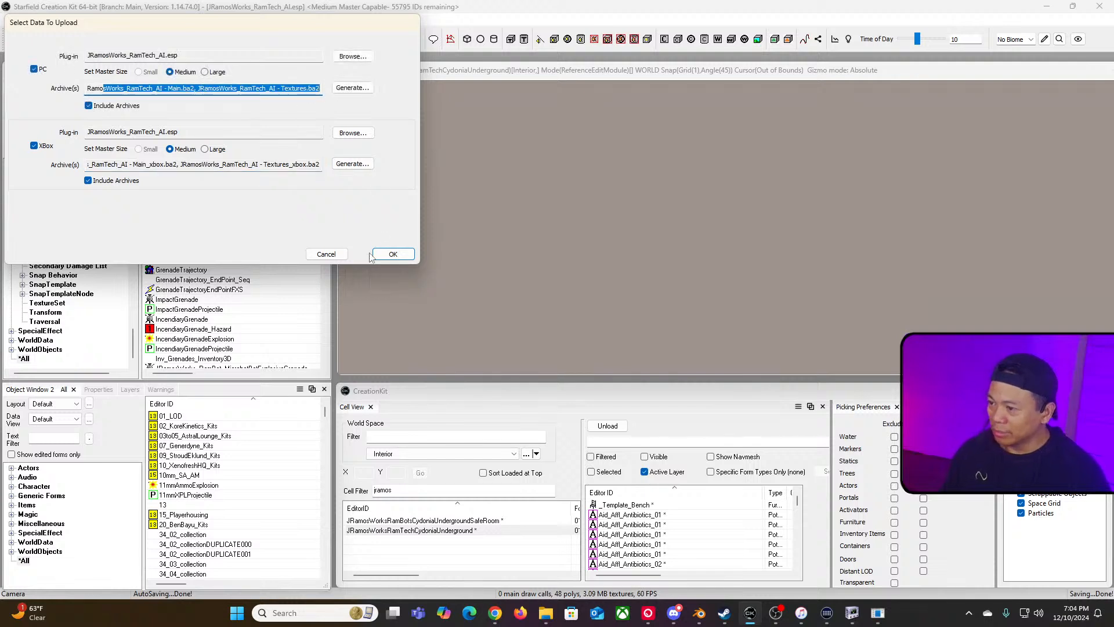
left_click(326, 254)
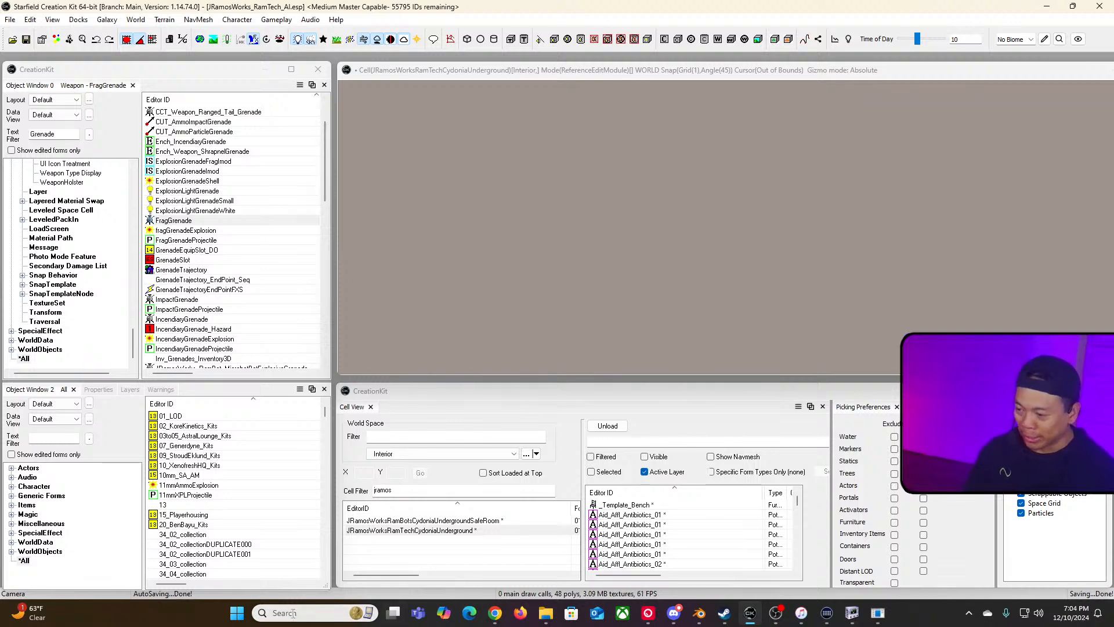
Step: Open the Starfield Tools folder in a new File Explorer tab and launch DDS Converter
left_click(323, 613)
left_click(546, 615)
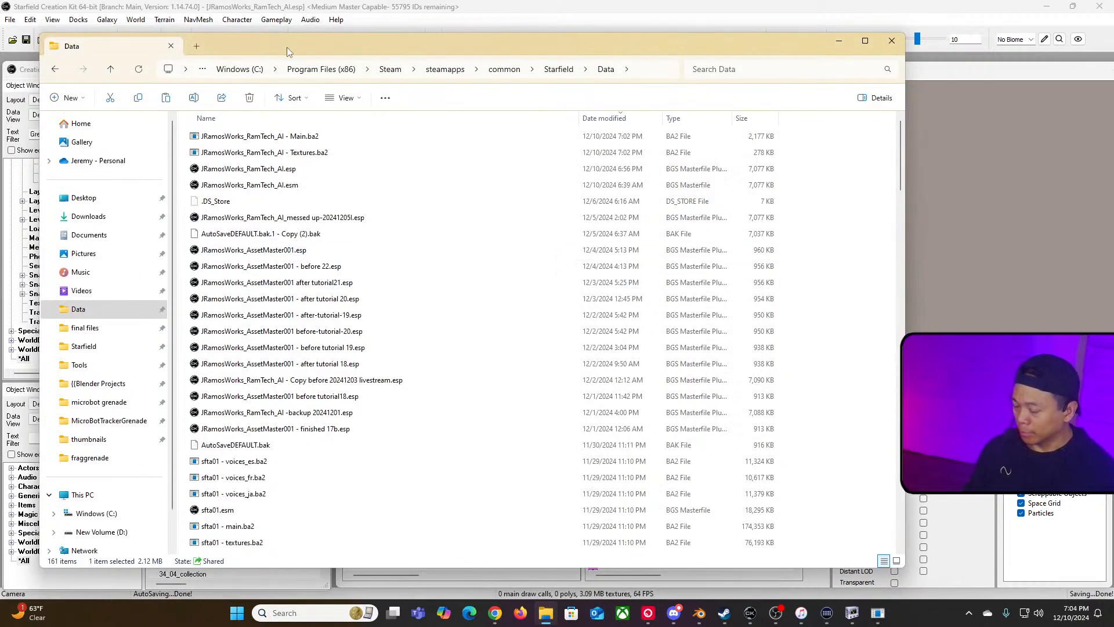
key("ctrl+t")
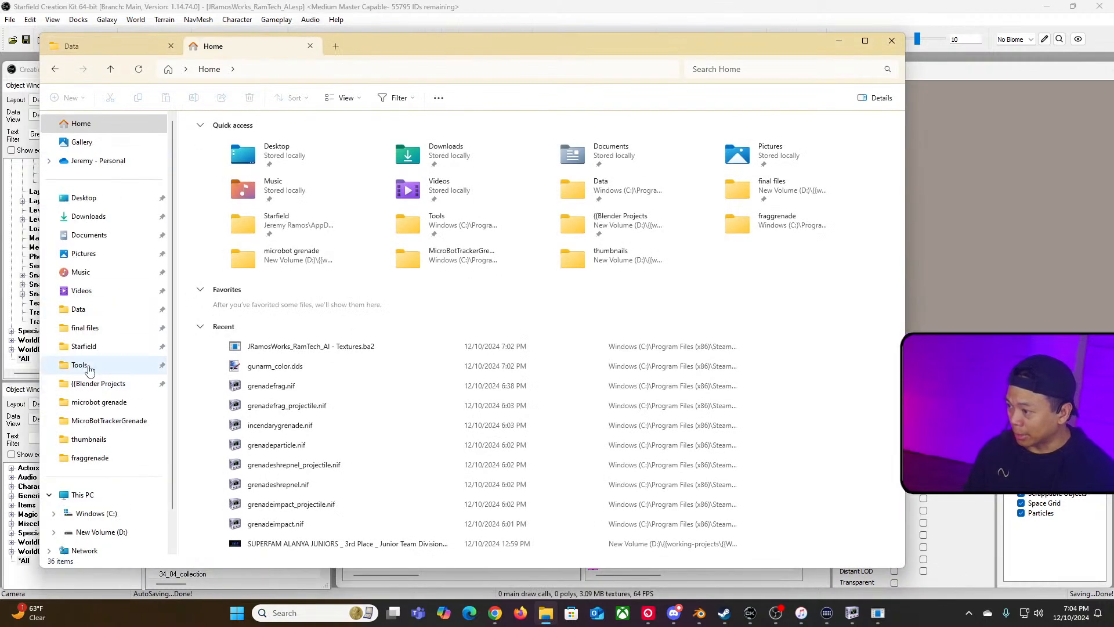
left_click(82, 365)
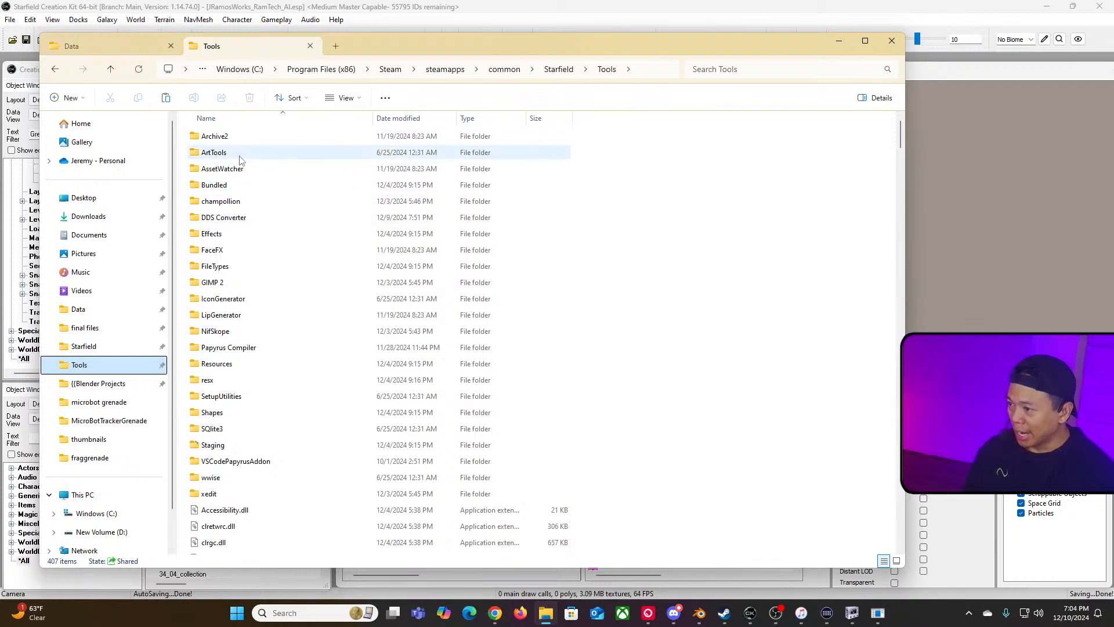
double_click(240, 218)
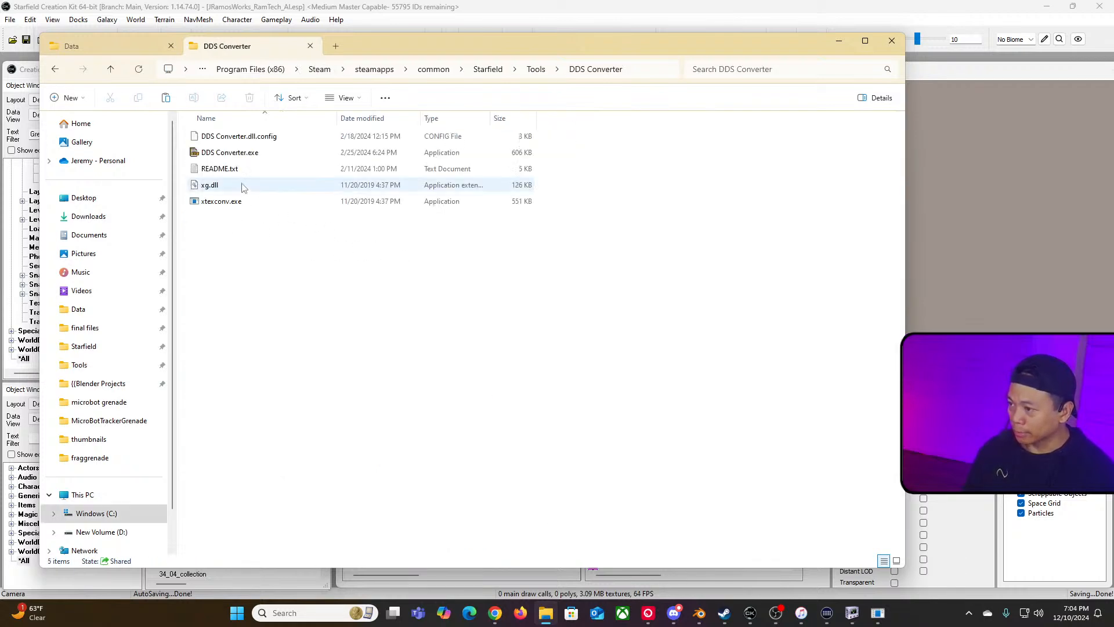
left_click(238, 155)
double_click(239, 155)
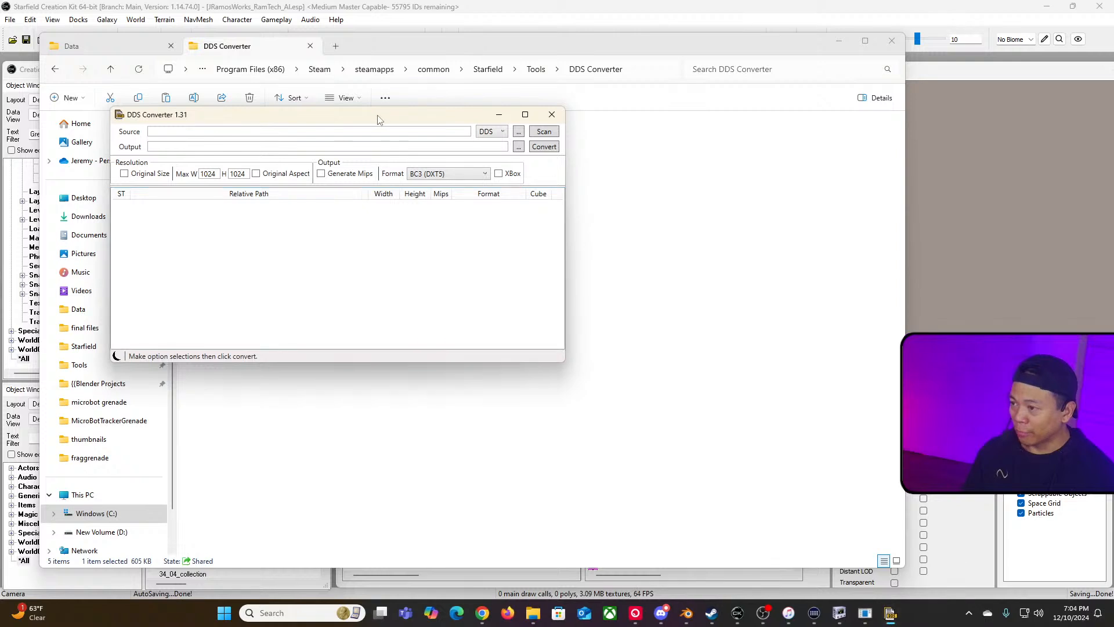
Step: Set the converter's source folder to Starfield Data\Textures\actors and scan it
left_click_drag(378, 117, 518, 122)
left_click(658, 134)
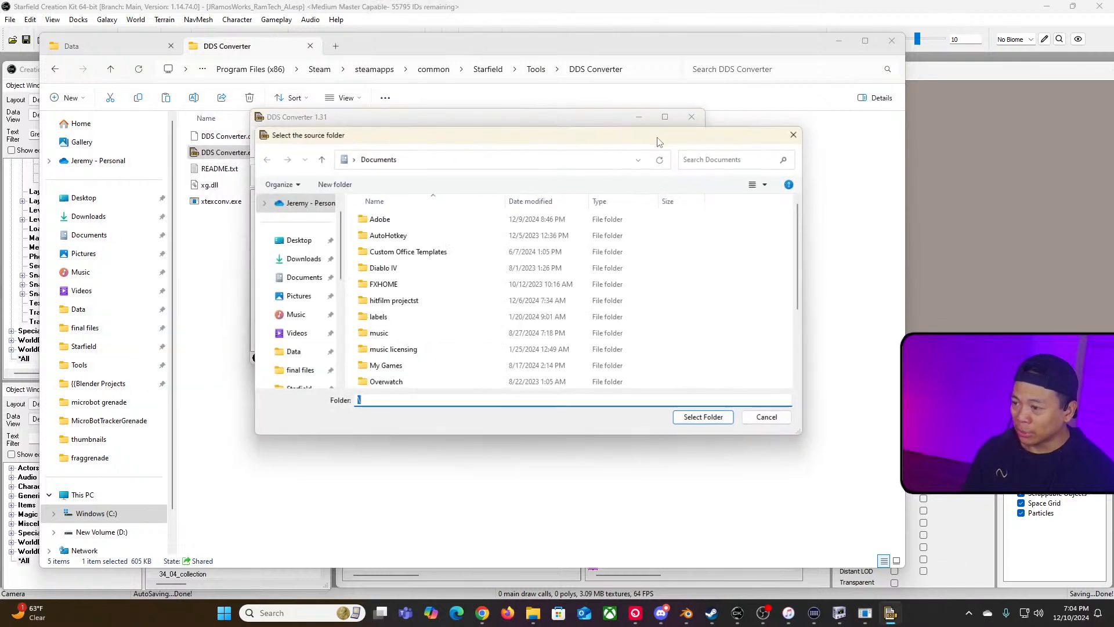
scroll(293, 296, "down", 4)
scroll(273, 317, "up", 2)
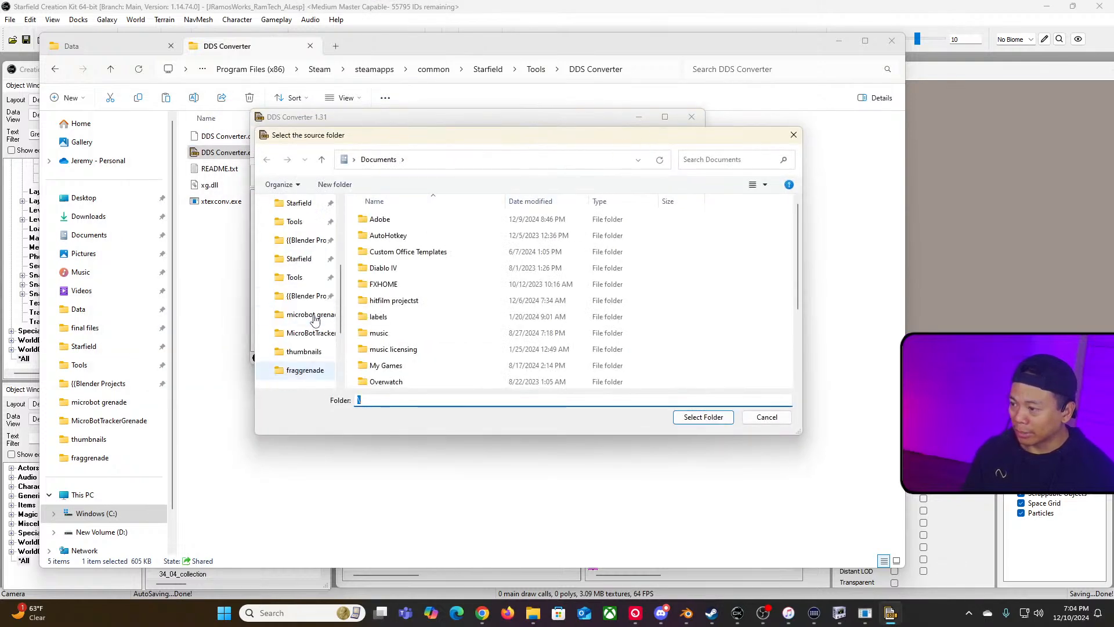
left_click(294, 222)
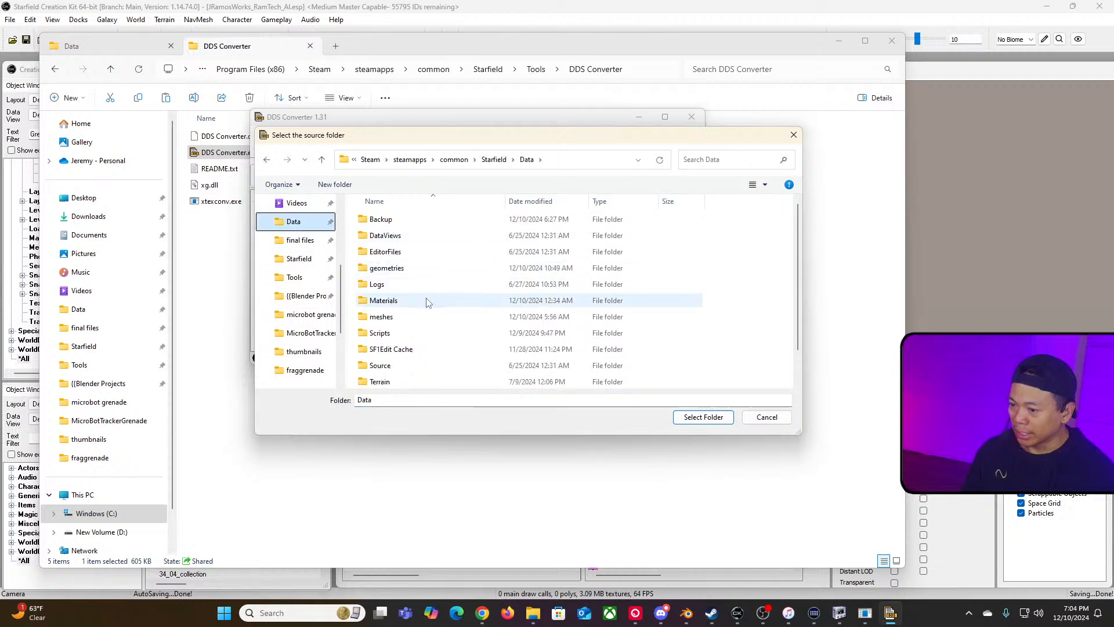
scroll(406, 326, "down", 1)
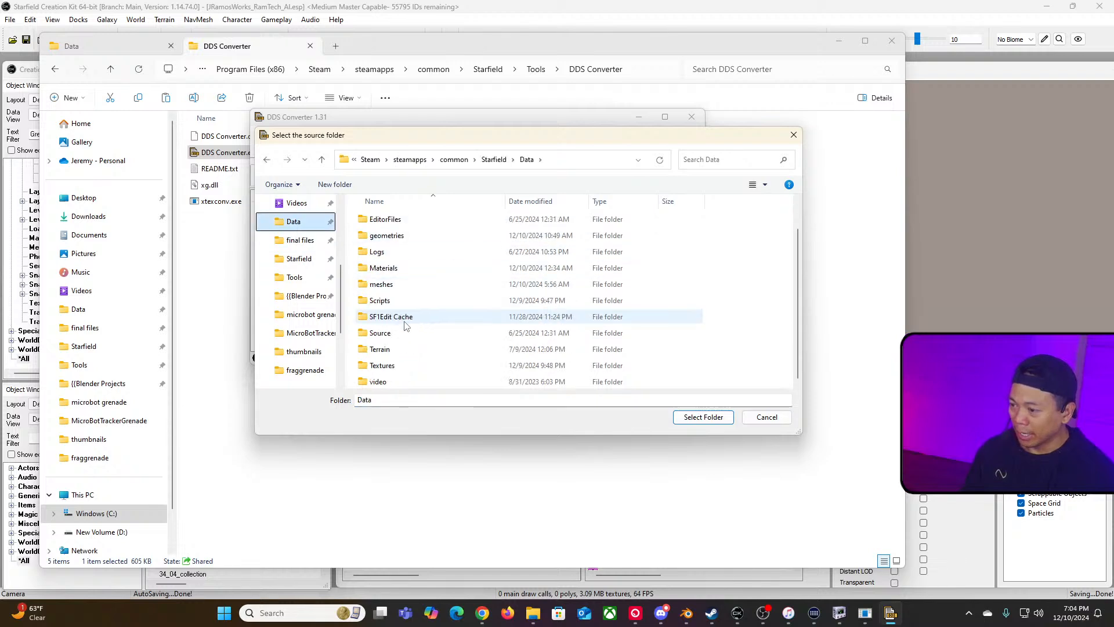
scroll(404, 326, "up", 1)
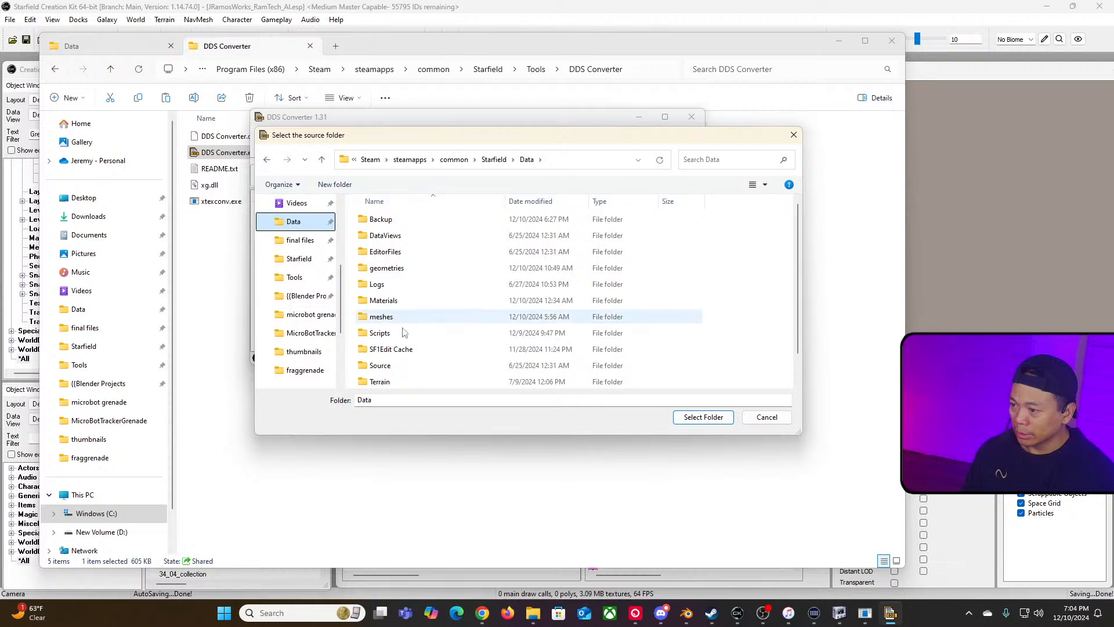
scroll(405, 332, "down", 1)
double_click(406, 361)
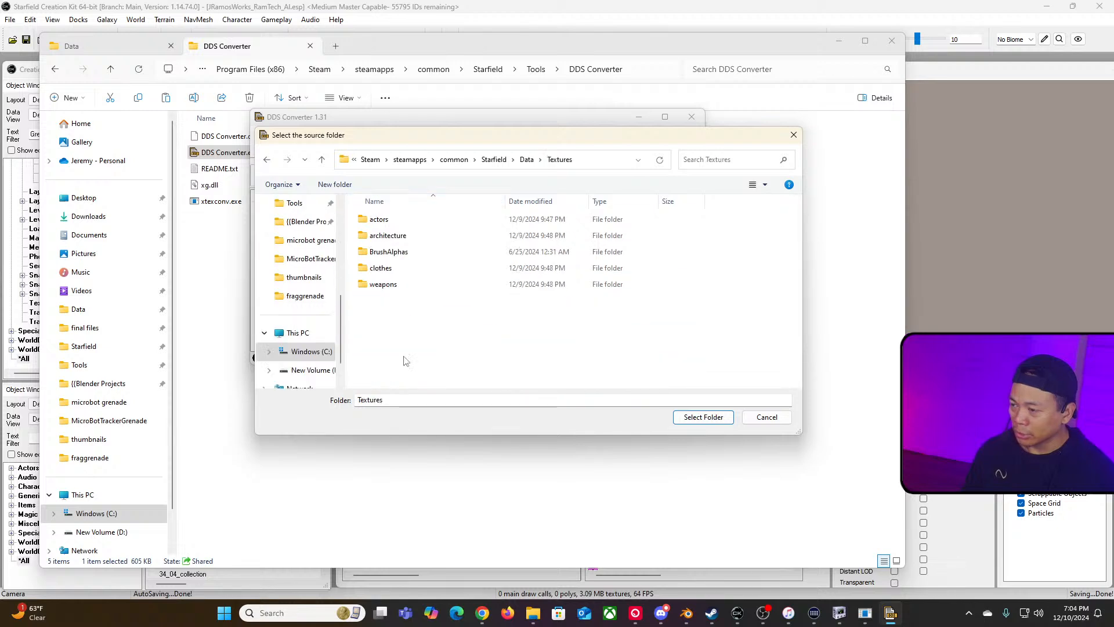
double_click(378, 220)
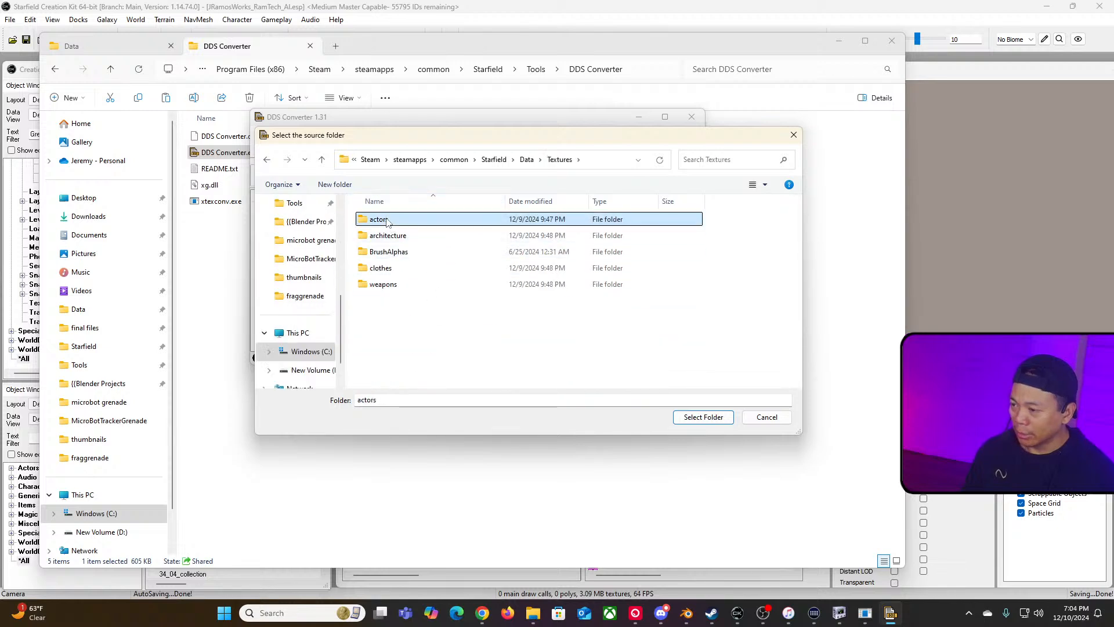
left_click(705, 418)
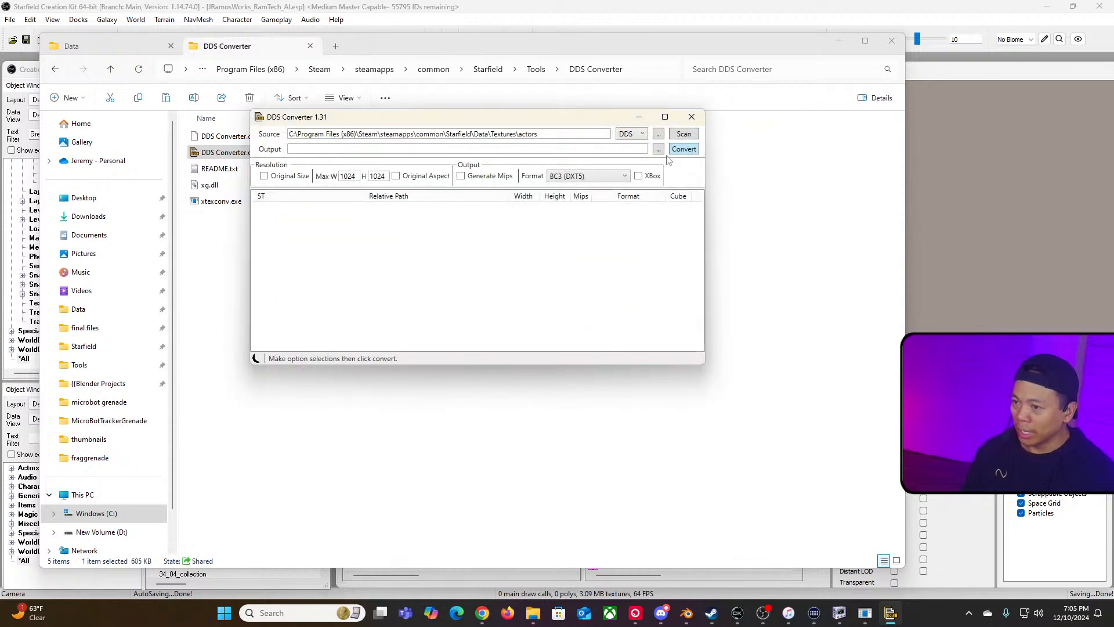
left_click(683, 134)
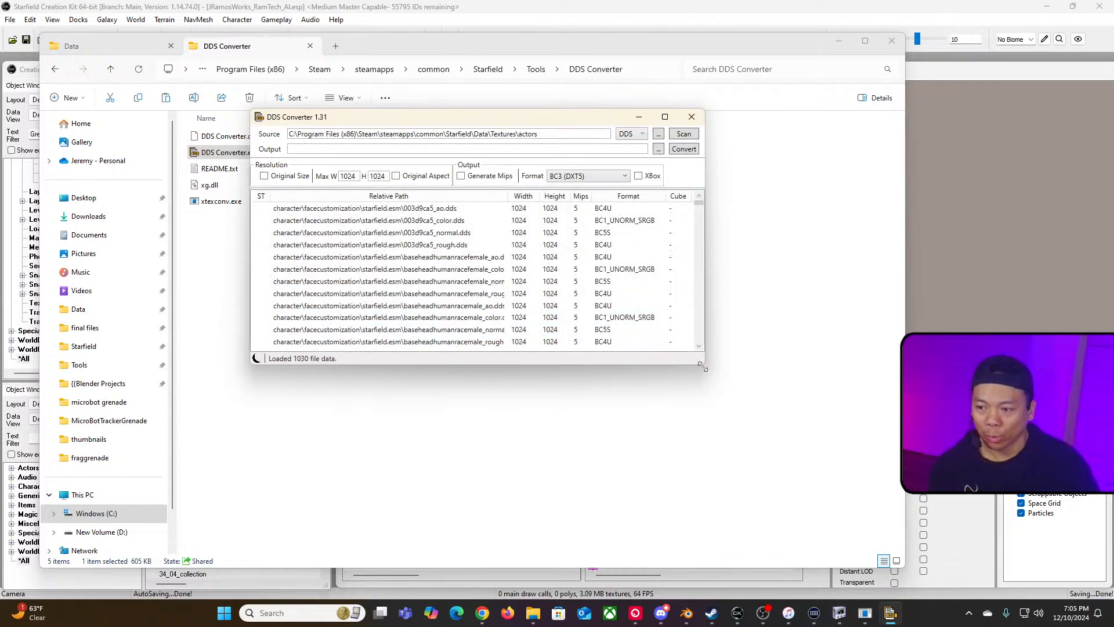
Step: Enlarge the converter window and inspect the formats of the listed textures
left_click_drag(702, 366, 877, 502)
left_click(490, 222)
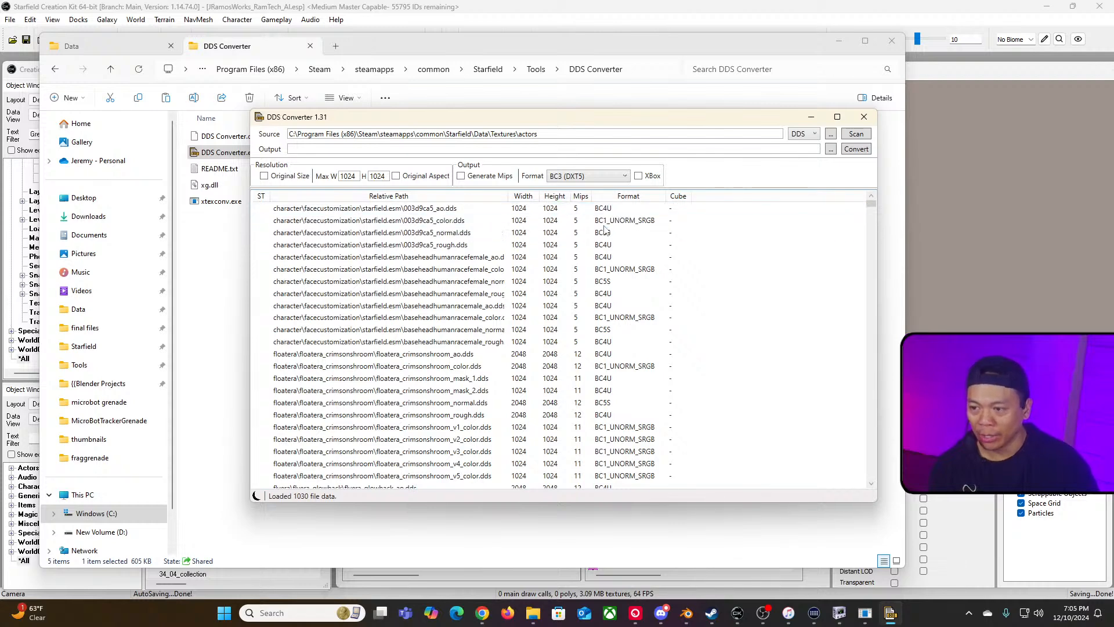
left_click(633, 224)
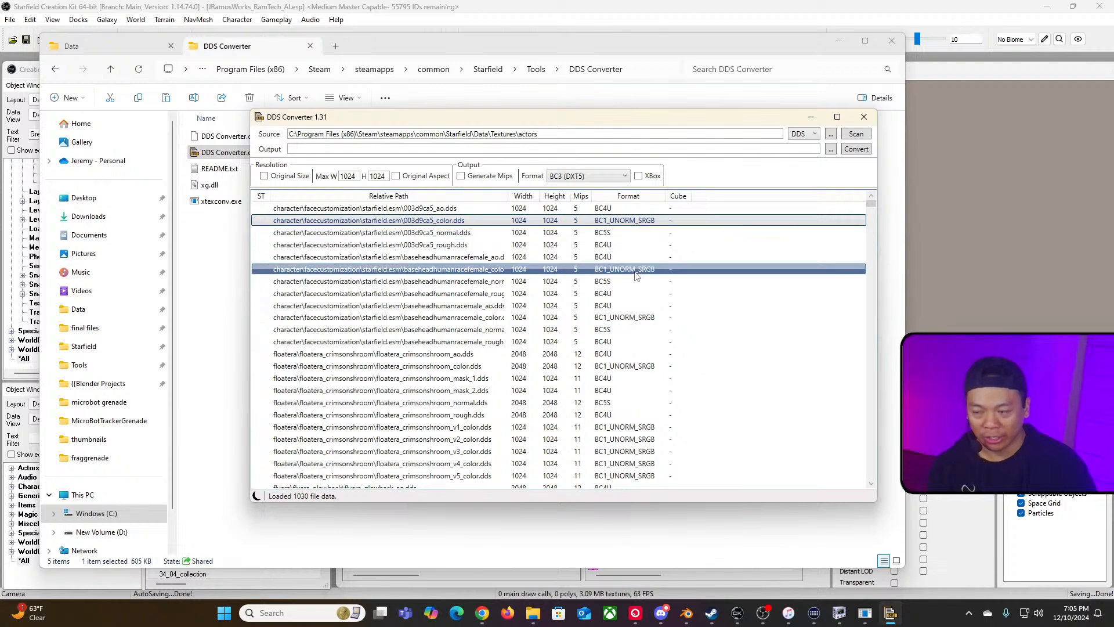
left_click(612, 222)
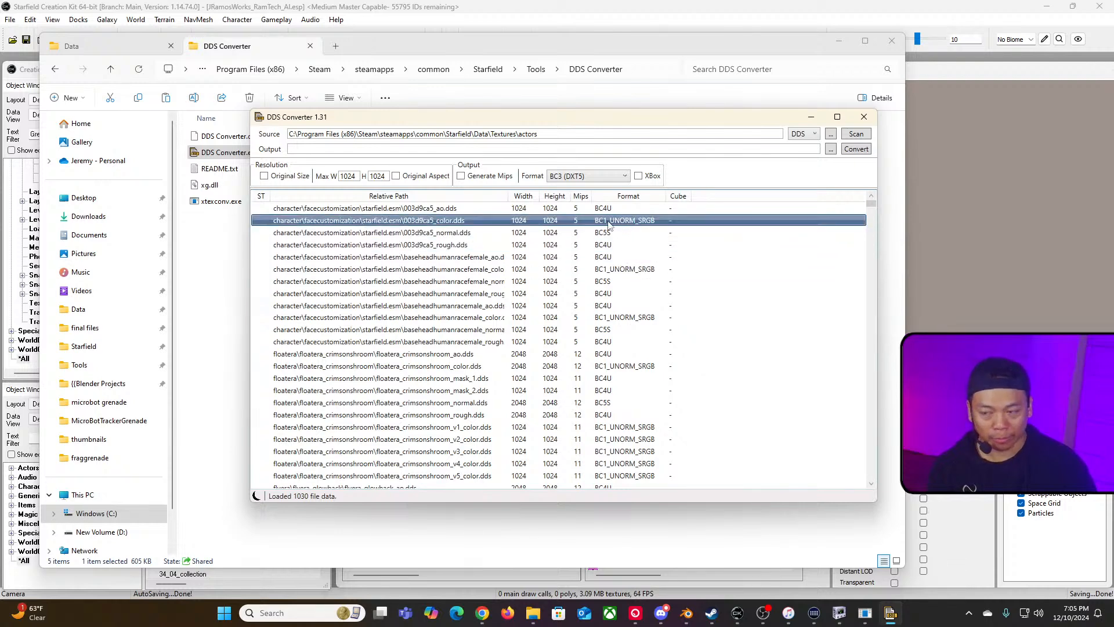
left_click_drag(664, 121, 608, 108)
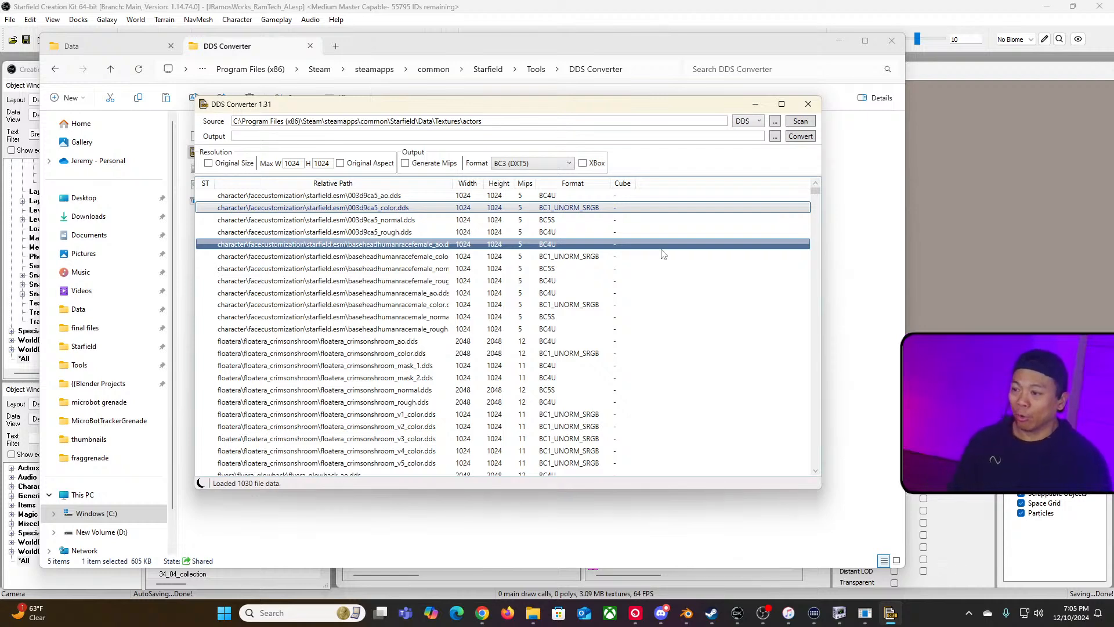
Step: Set conversion options to Original Size, Generate Mips, Match Original format, and XBox output
left_click(585, 165)
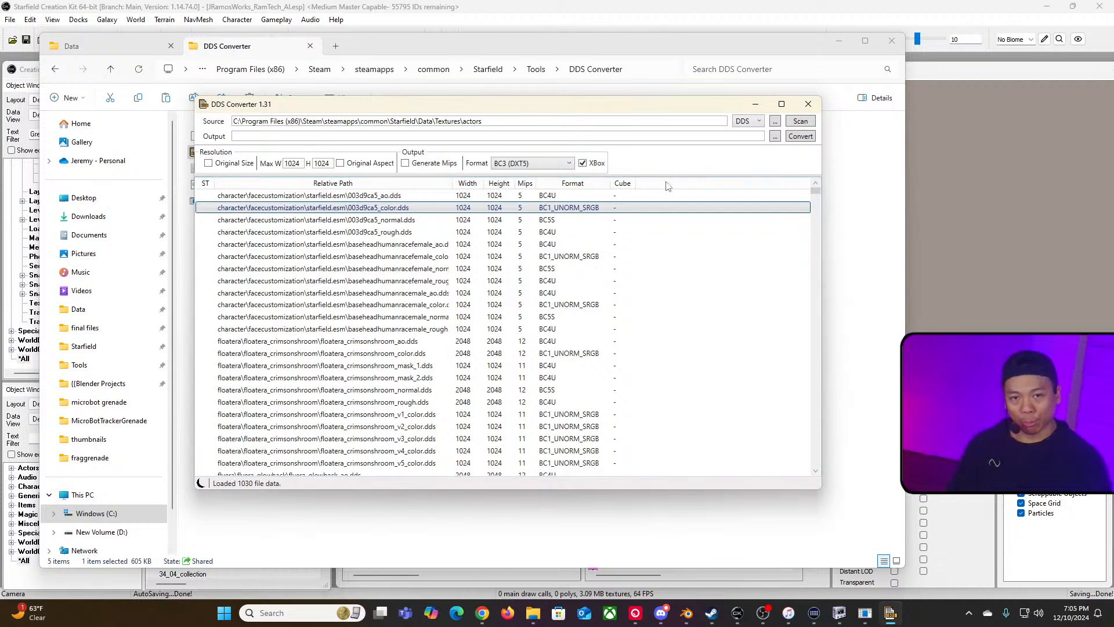
left_click(583, 164)
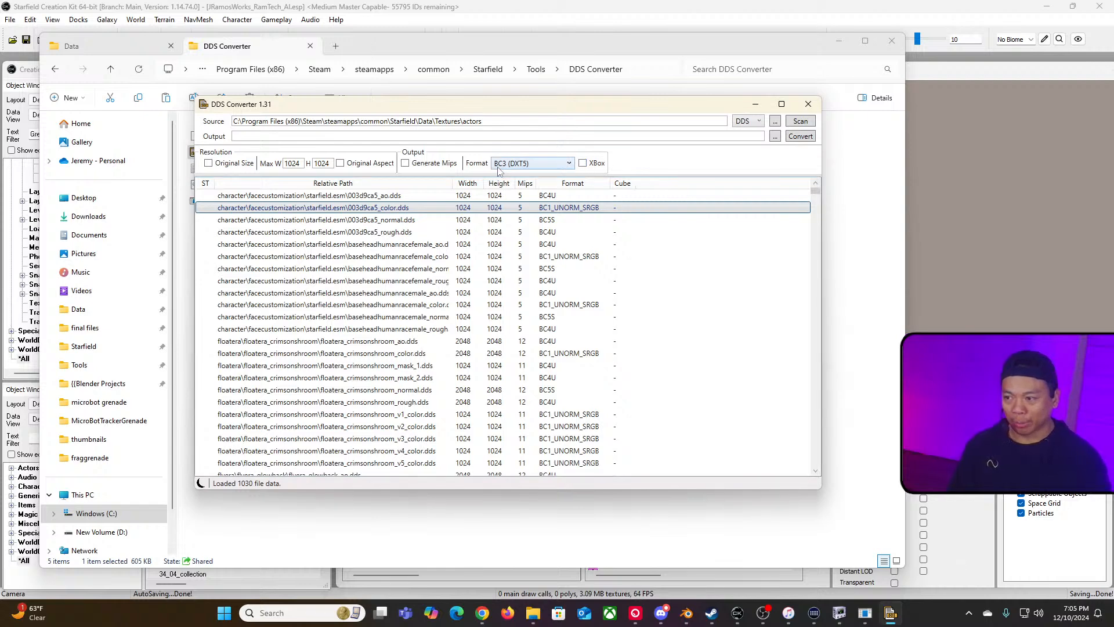
left_click(209, 163)
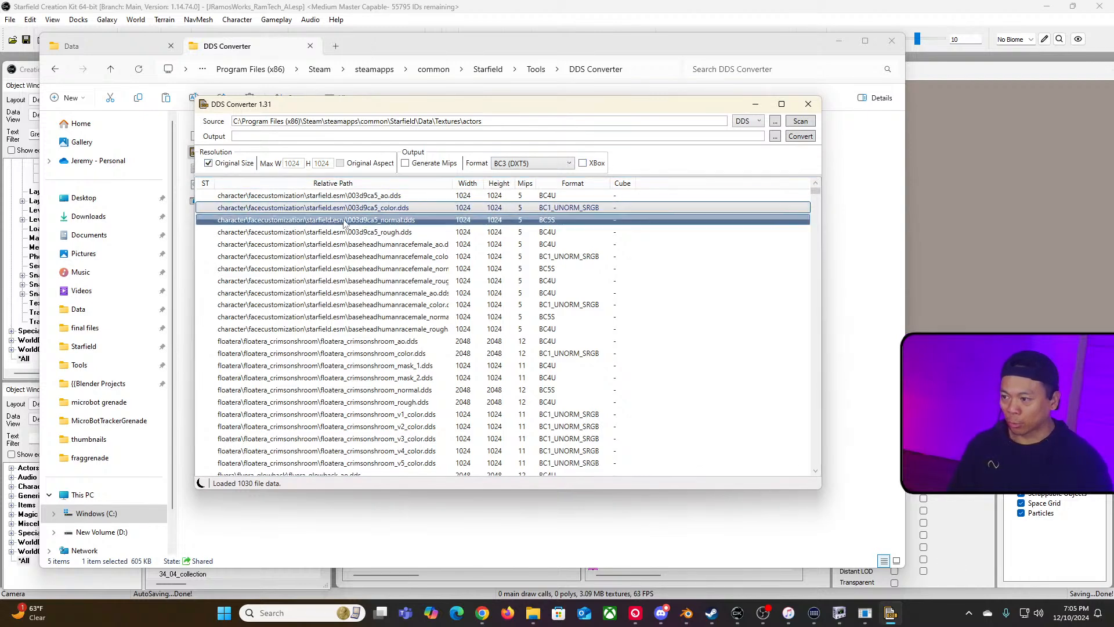
left_click(405, 163)
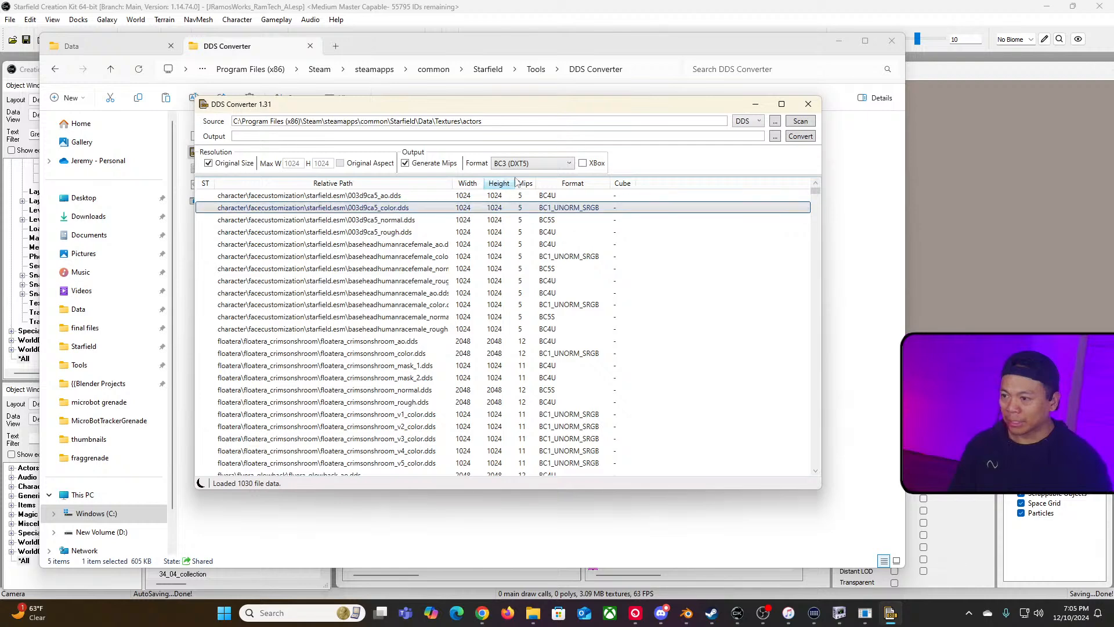
left_click(568, 164)
left_click(524, 235)
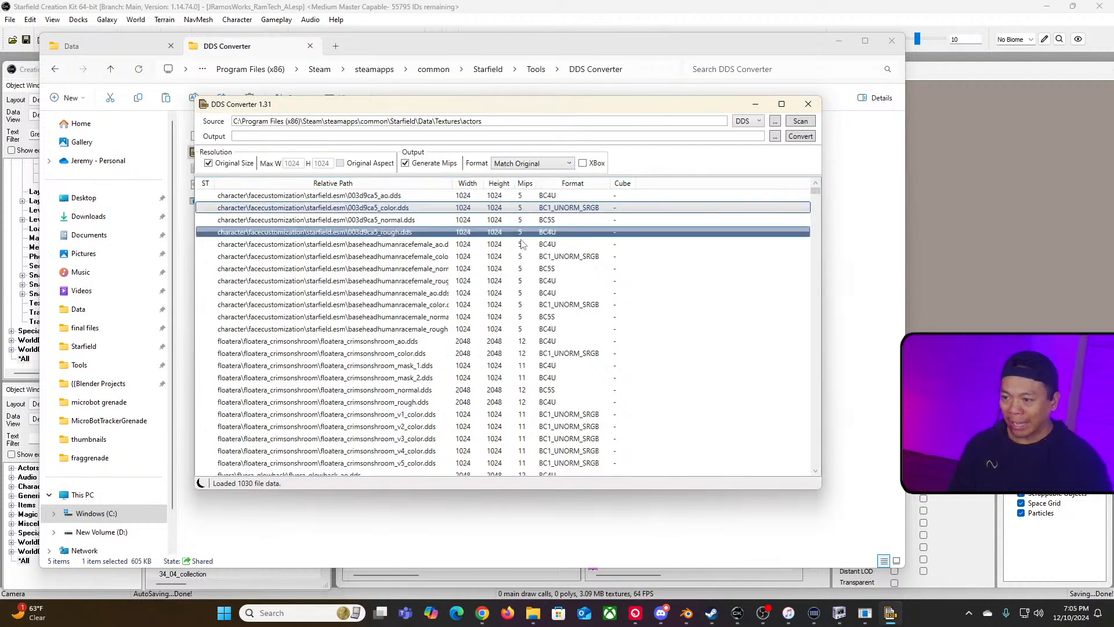
left_click(583, 163)
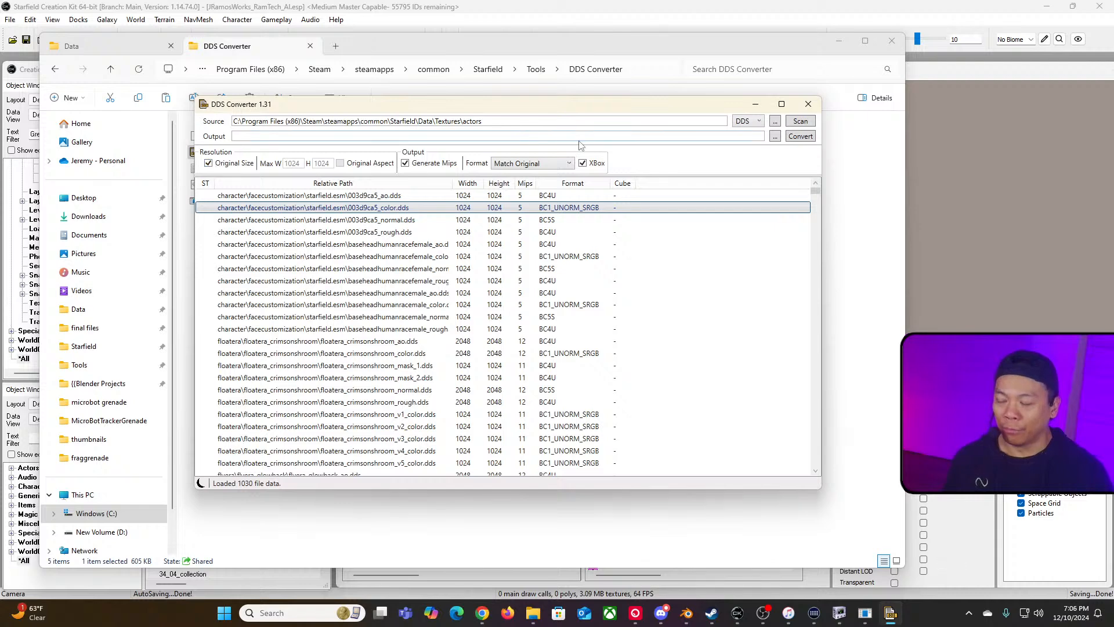
left_click_drag(589, 109, 666, 83)
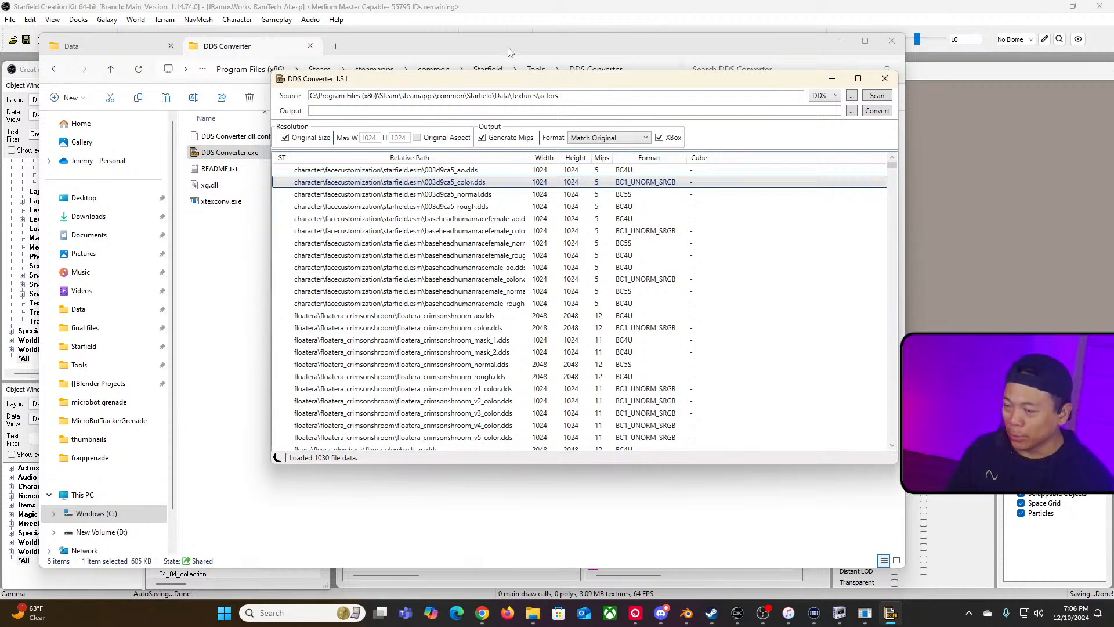
left_click(831, 79)
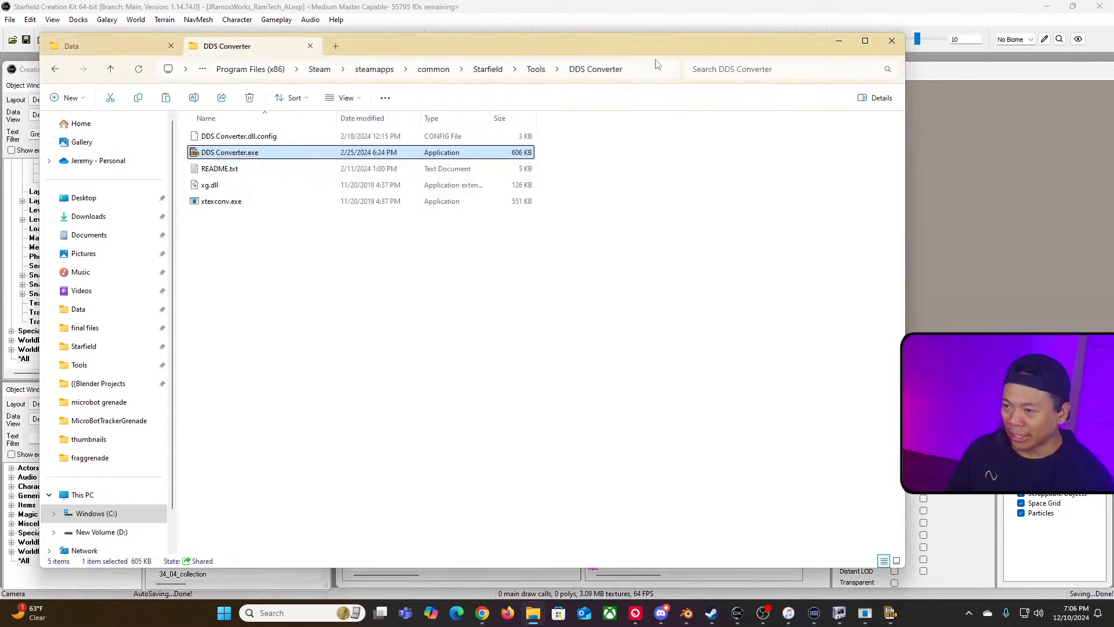
left_click(552, 15)
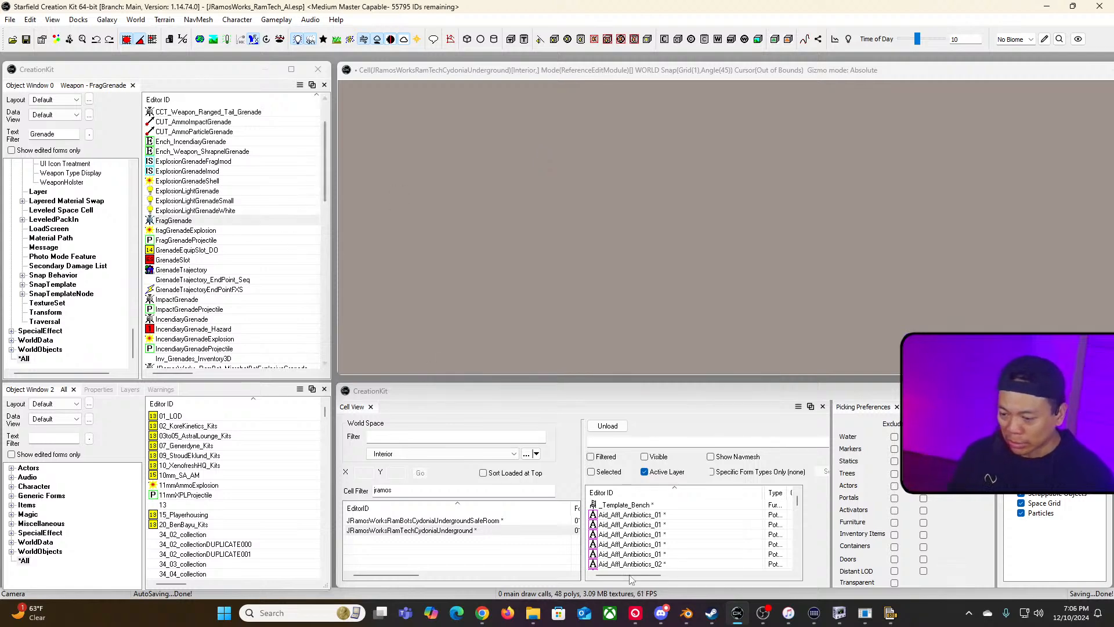
left_click(535, 617)
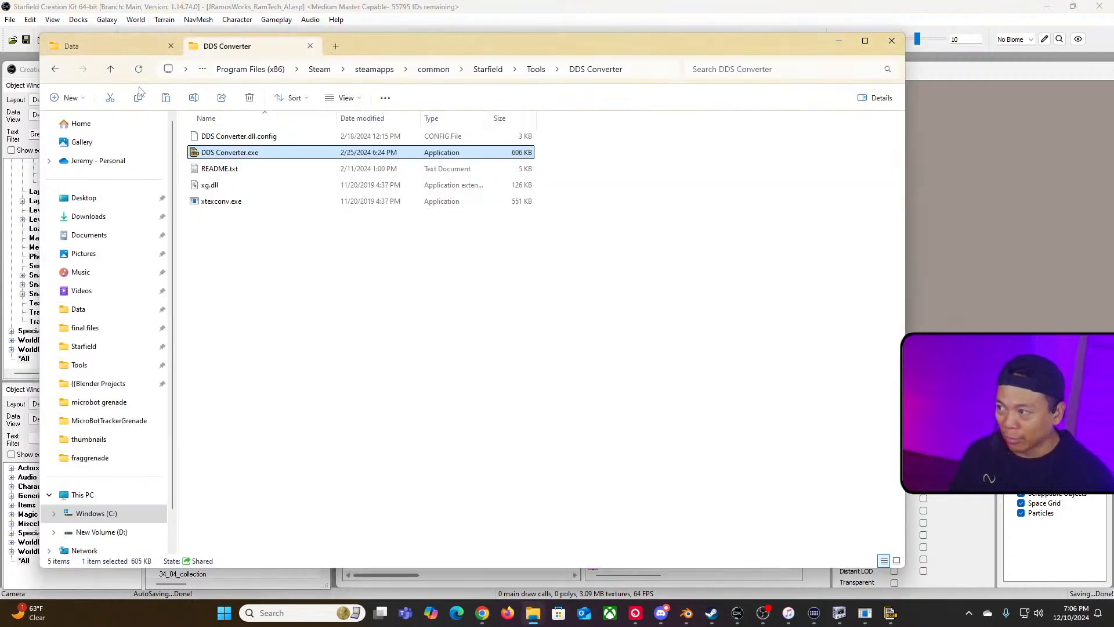
left_click(130, 50)
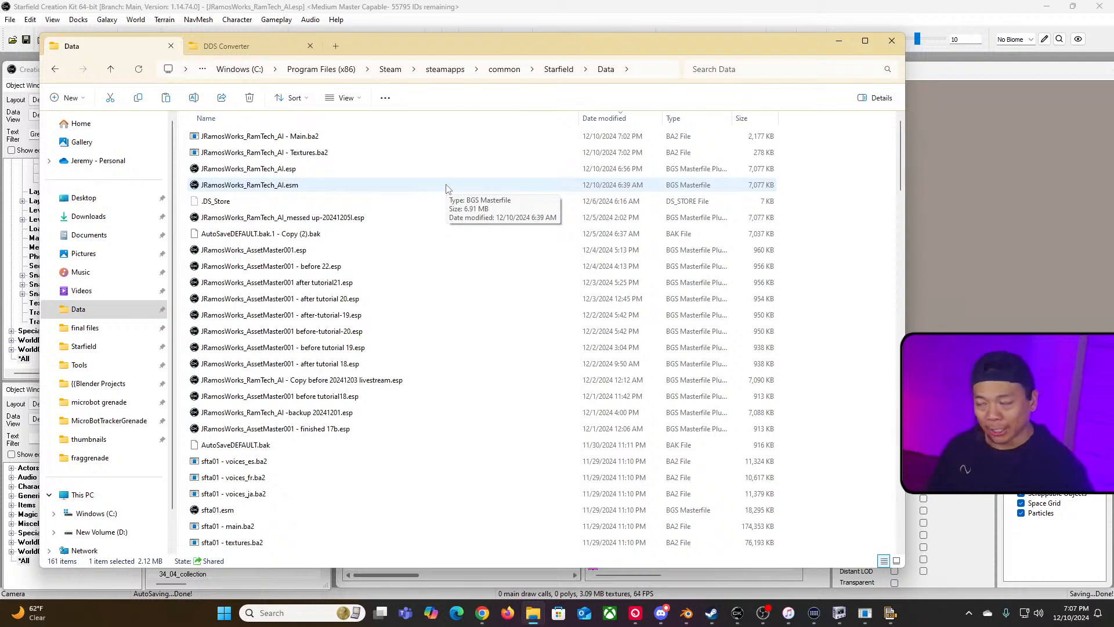
left_click(627, 16)
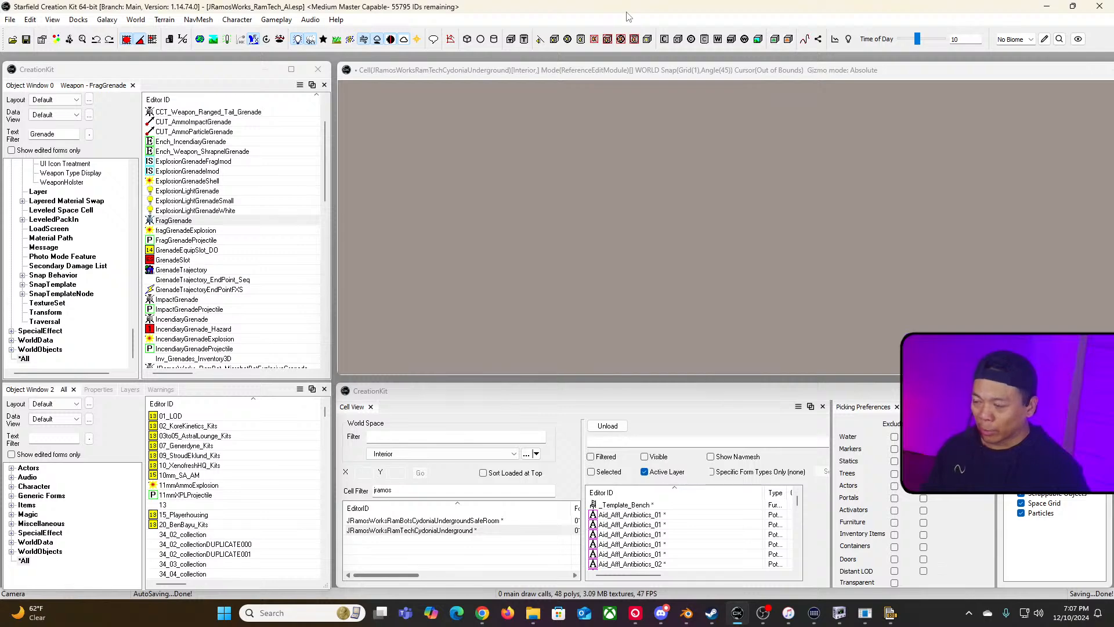
Step: Switch to the Archive2 window with the Textures archive open
left_click(841, 614)
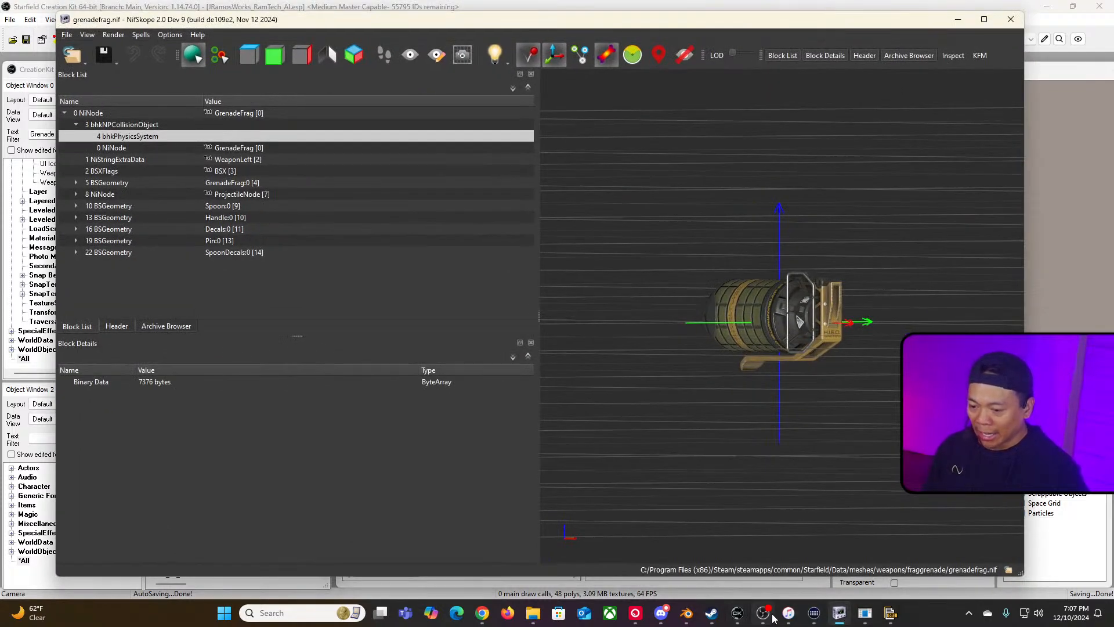
left_click(303, 612)
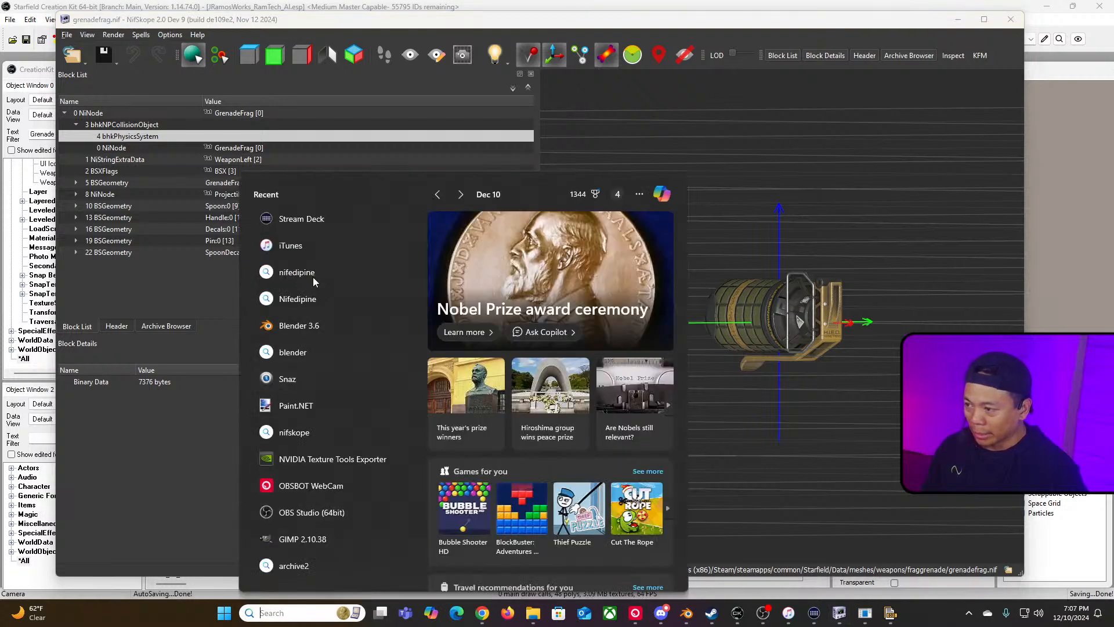
key("alt+Tab")
key("alt+Tab")
key("alt+Tab")
key("alt+Tab")
key("alt+Tab")
key("alt+Tab")
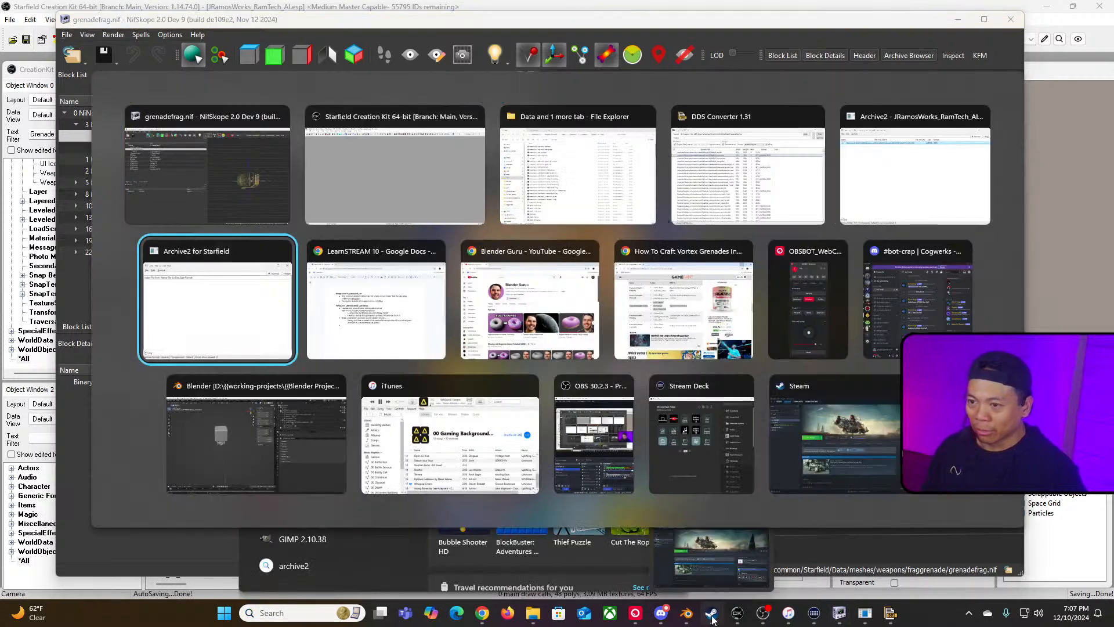
key("alt+Tab")
key("alt+Tab")
key("alt+Tab")
key("alt+Tab")
key("alt+Tab")
key("alt+Tab")
key("alt+Tab")
key("alt+Tab")
key("alt+Tab")
key("alt+Tab")
key("alt+Tab")
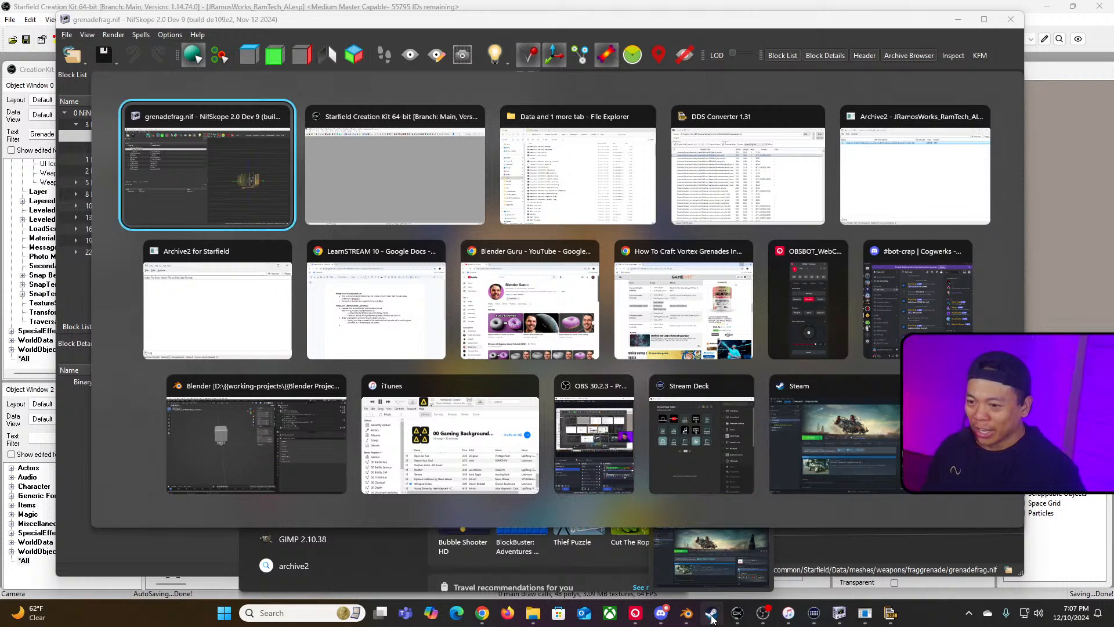
key("alt+Tab")
key("alt+Tab")
key("alt+Tab")
key("alt+Tab")
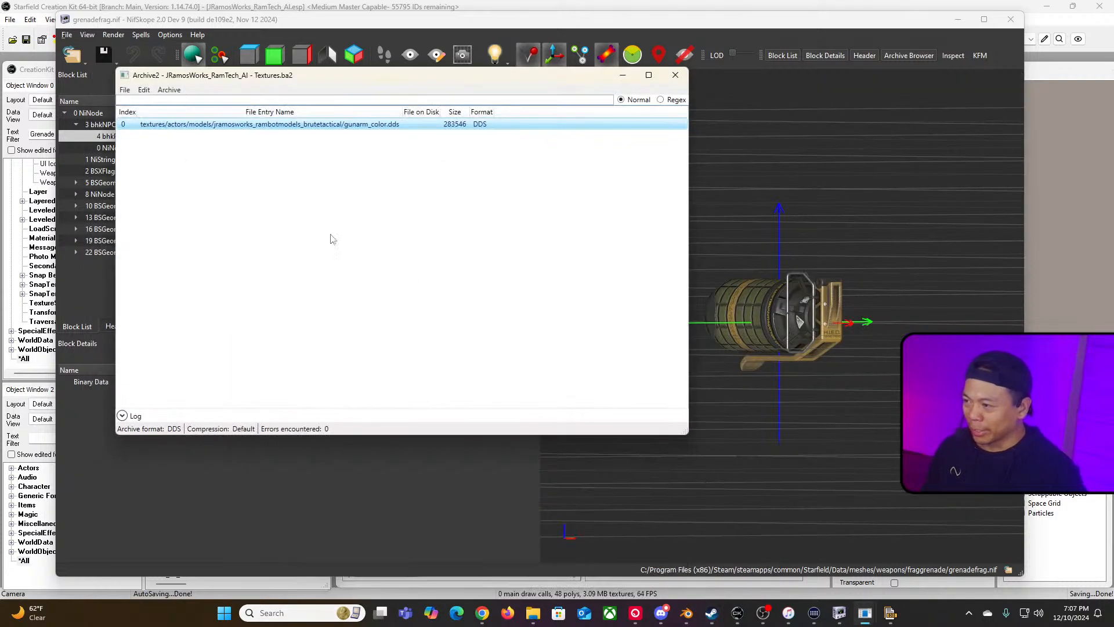
Step: Minimize the Archive2 textures archive window and close the Blender Guru YouTube browser tab
left_click_drag(165, 81, 129, 101)
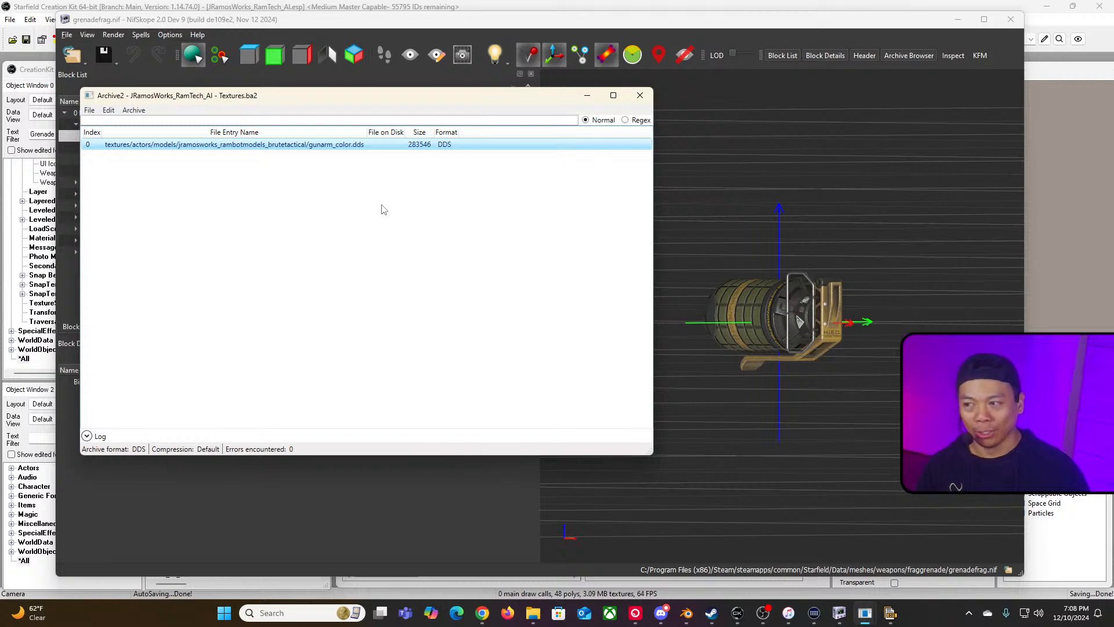
left_click(587, 96)
key("alt+Tab")
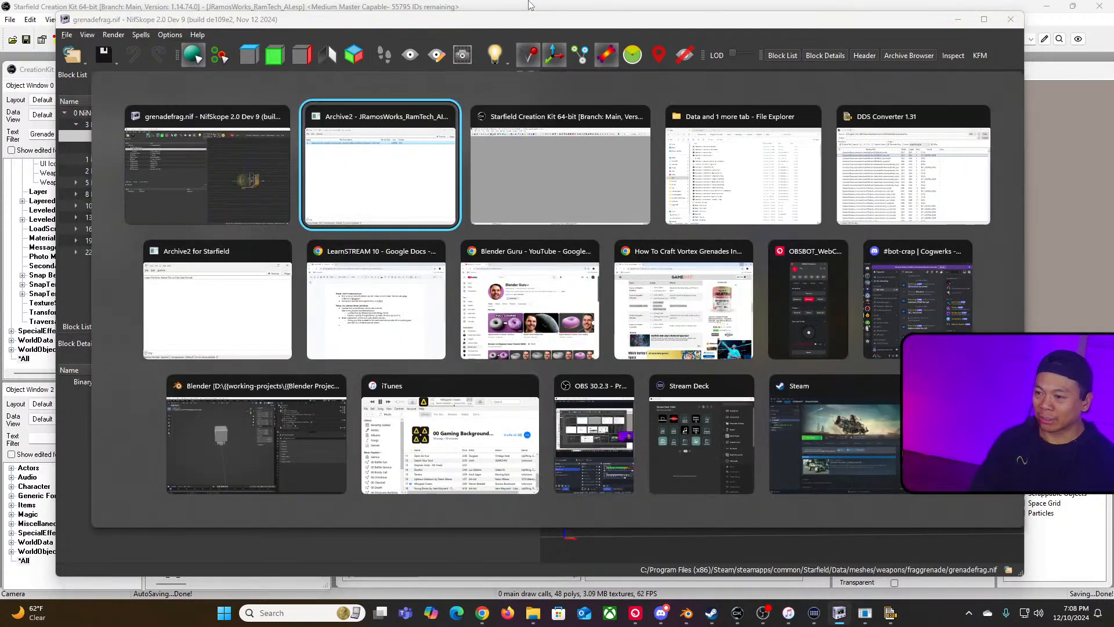
key("alt+Tab")
key("alt+Tab")
key("alt+Tab")
key("alt+Tab")
key("alt+Tab")
key("alt+Tab")
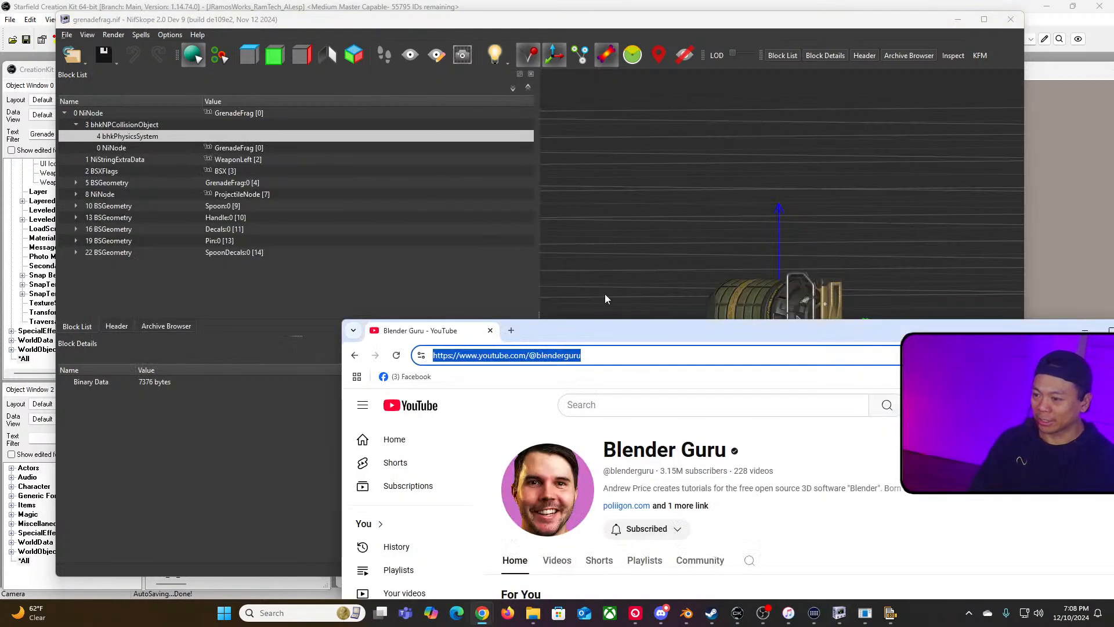
left_click_drag(647, 337, 504, 235)
key("ctrl+w")
Step: Switch to the LearnSTREAM 10 Google Doc and place the cursor at the end of the X-BOX textures item
key("alt+Tab")
key("alt+Tab")
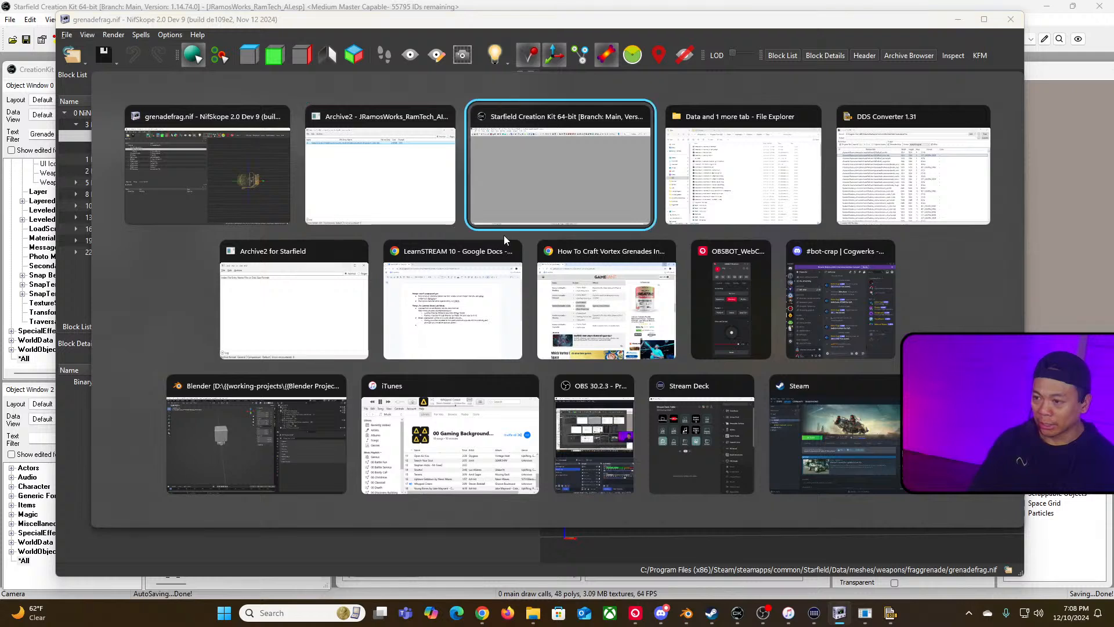
key("alt+Tab")
key("alt+shift+Tab")
key("alt+shift+Tab")
key("alt+Tab")
key("alt+Tab")
key("alt+Tab")
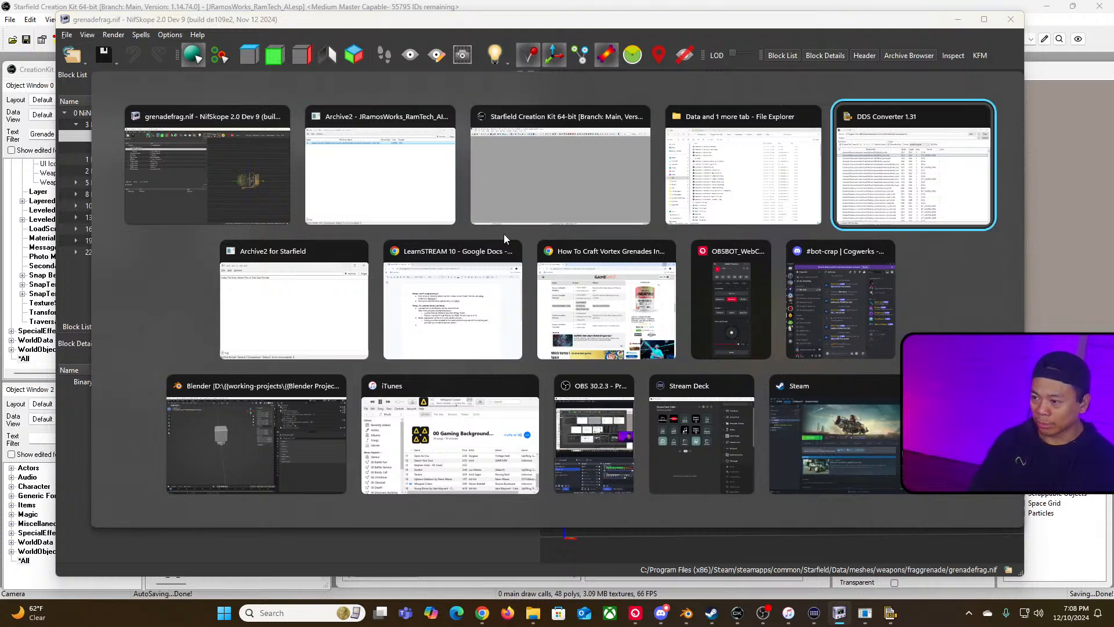
key("alt+Tab")
key("alt+Tab")
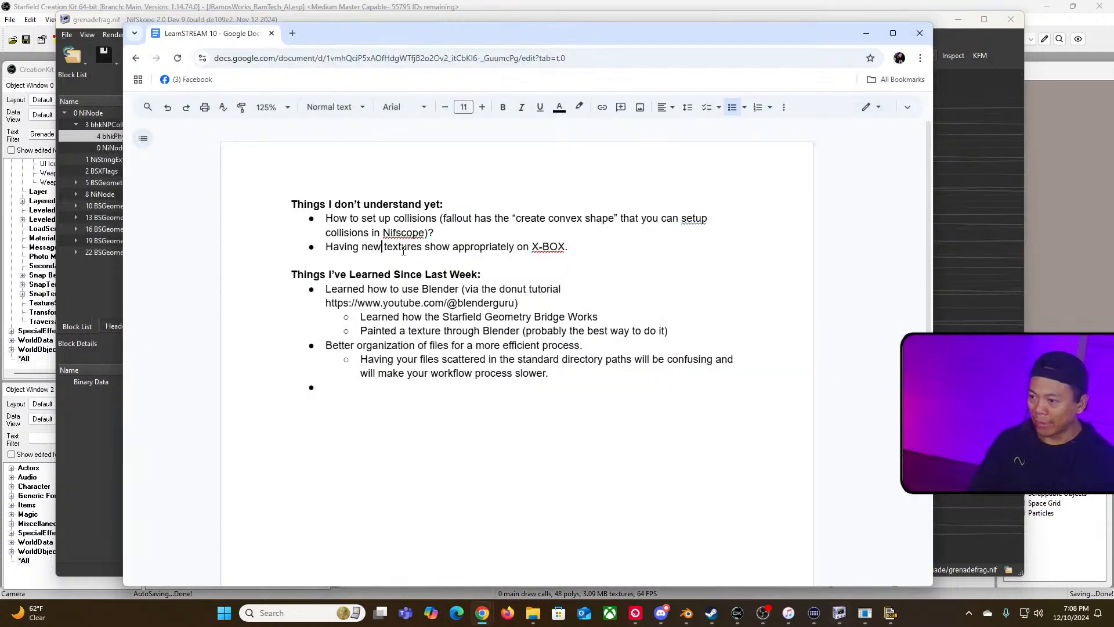
left_click(579, 247)
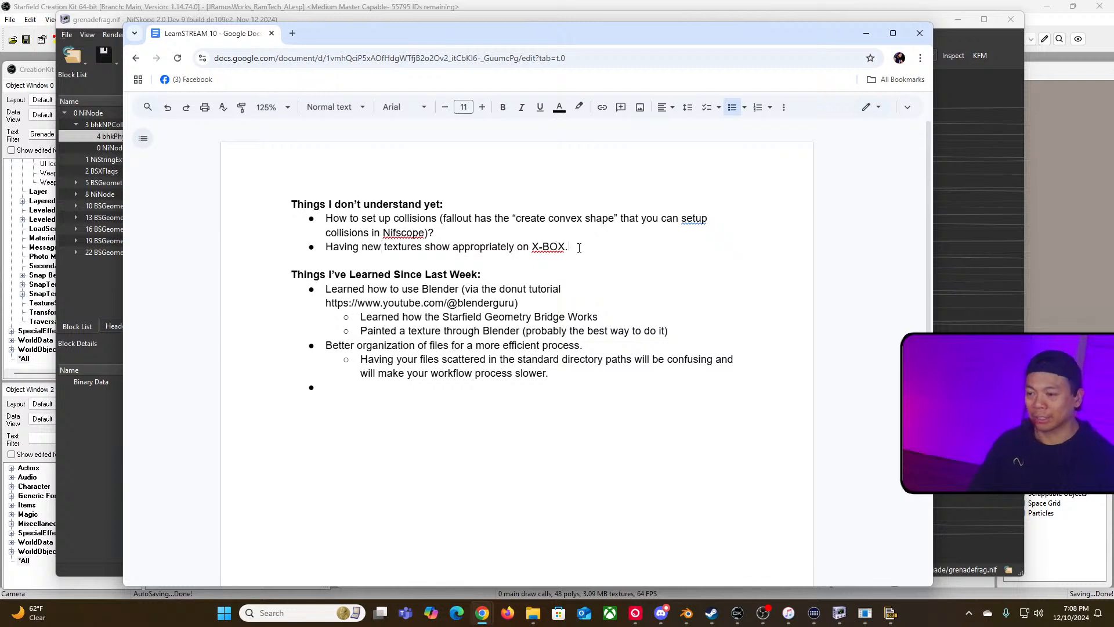
key("BackSpace")
type("(")
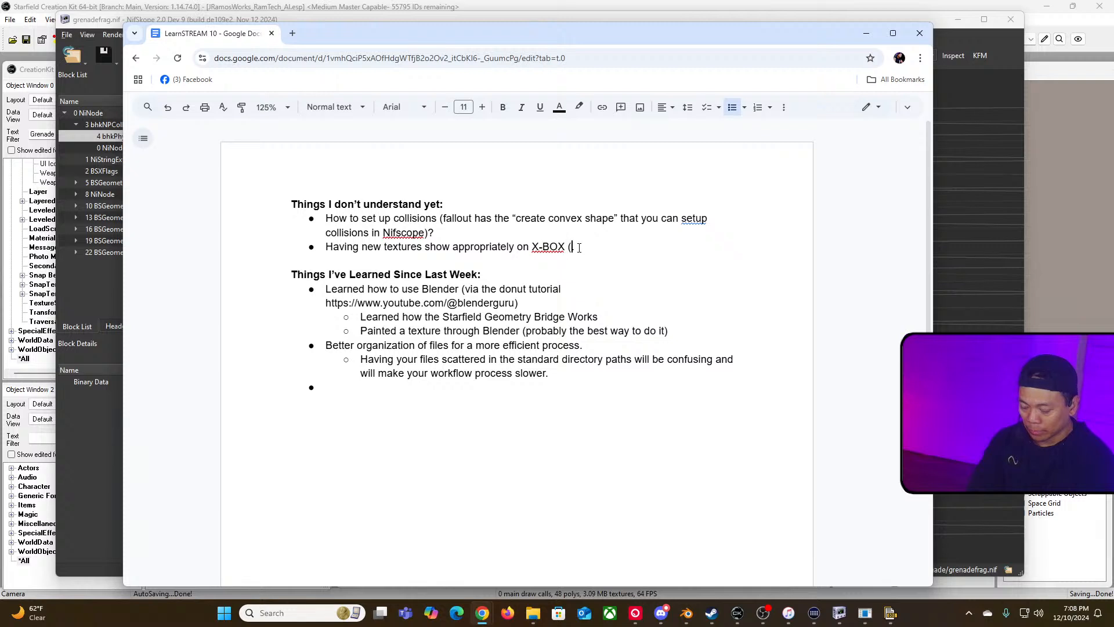
key("BackSpace")
type(".")
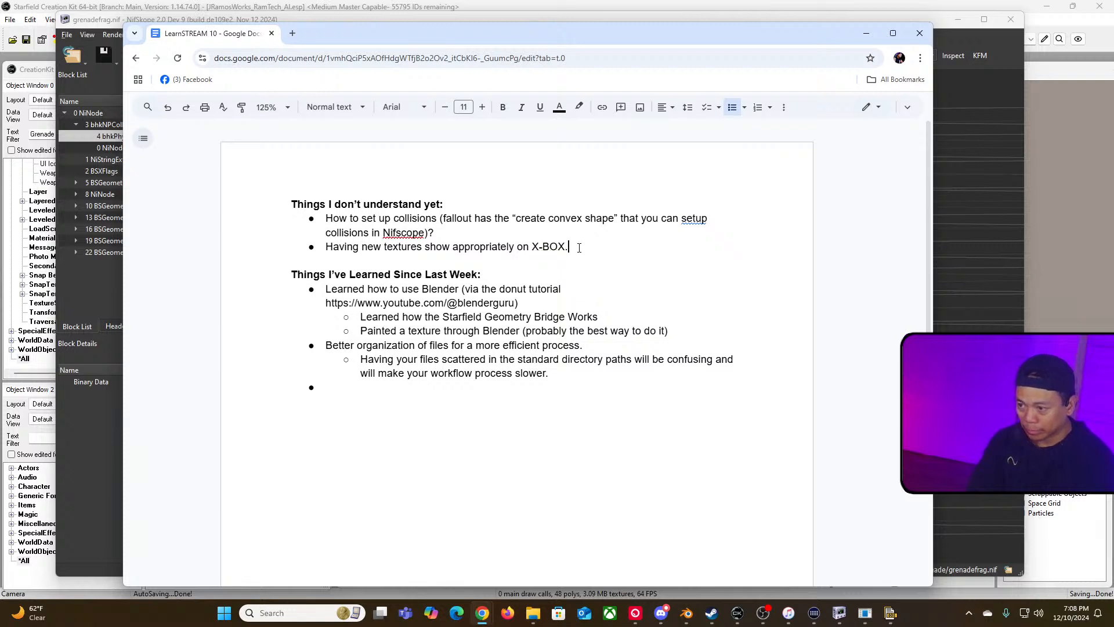
Step: Start an indented sub-bullet under the X-BOX item and append "Two possible directions:" to the item itself
key("Return")
key("Tab")
type("Either")
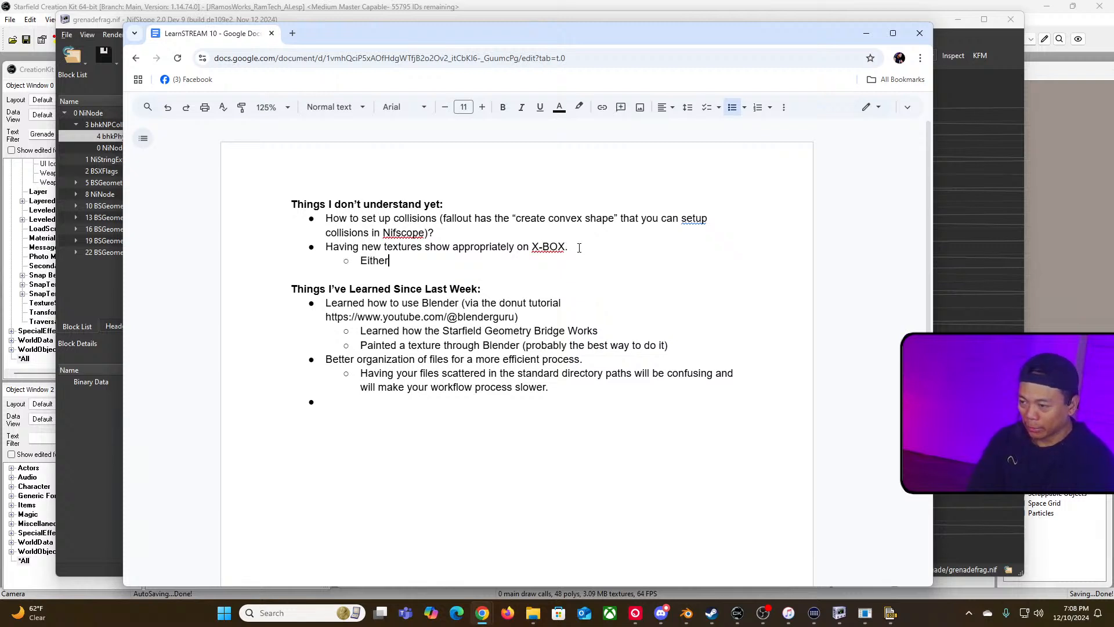
type(" making sure")
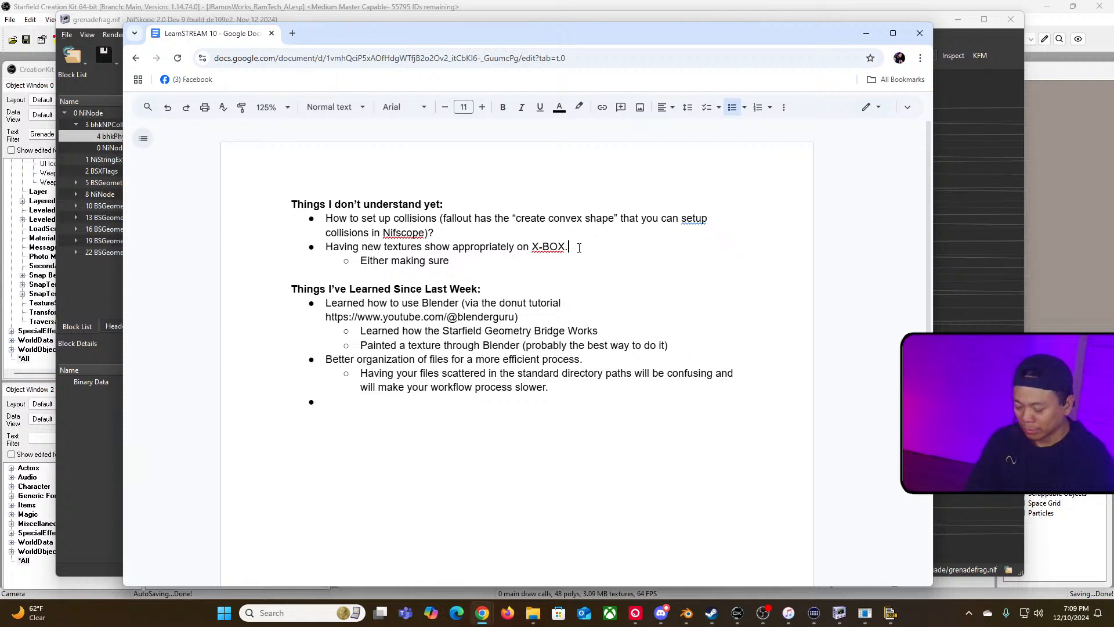
type("Two directions:")
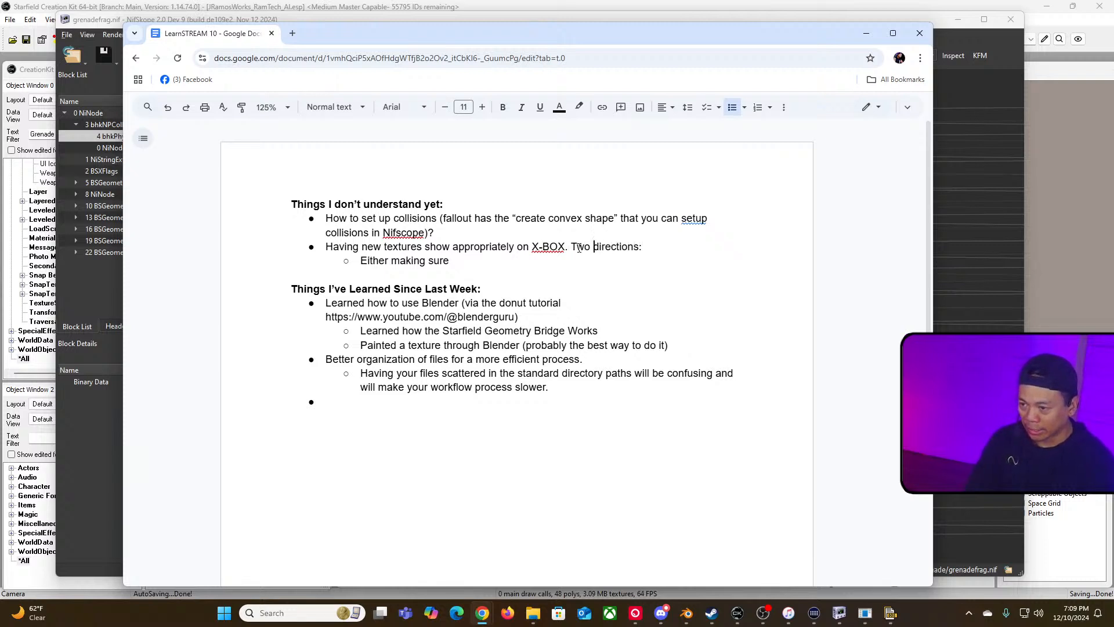
type("possible")
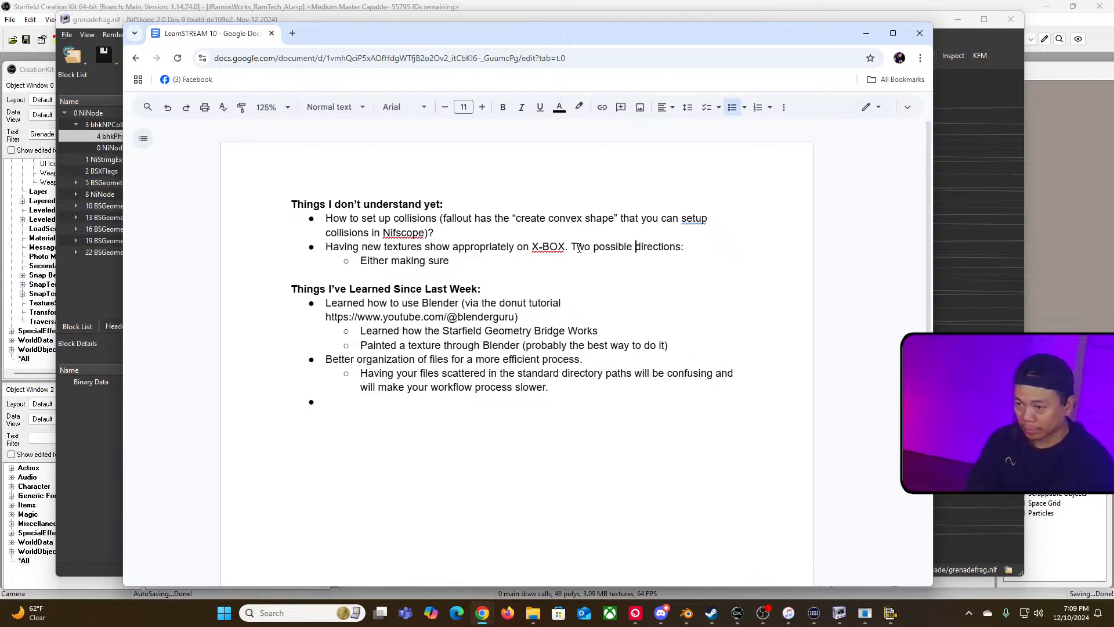
Step: Rewrite the sub-bullet as "Either make sure you have the appropriate compression for the .dds files"
key("BackSpace")
key("BackSpace")
key("BackSpace")
key("BackSpace")
key("BackSpace")
key("BackSpace")
key("BackSpace")
key("BackSpace")
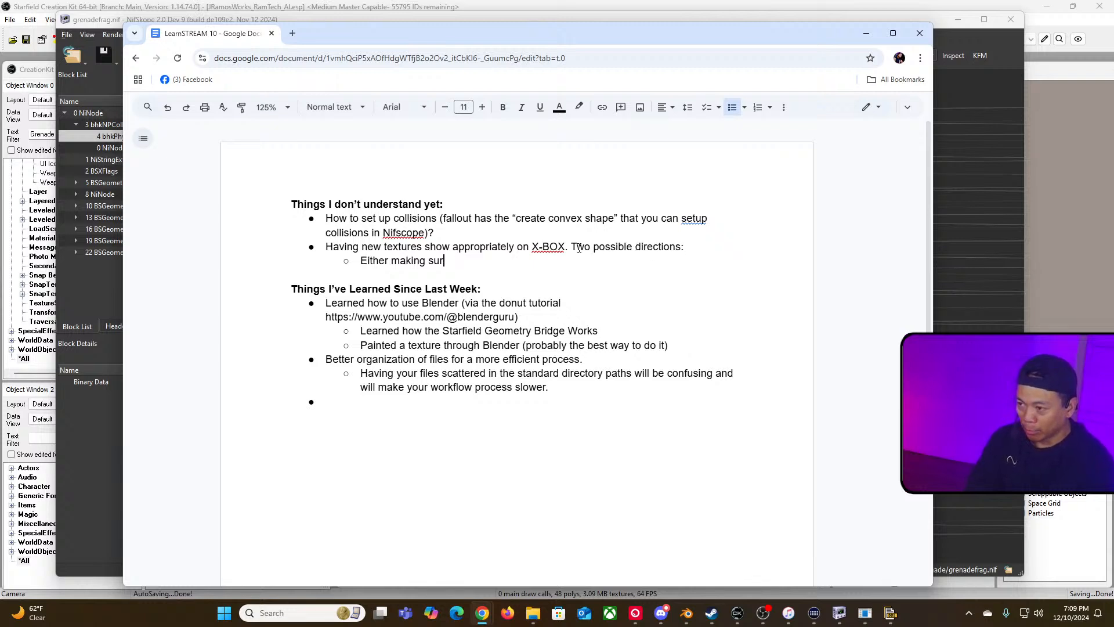
type("e")
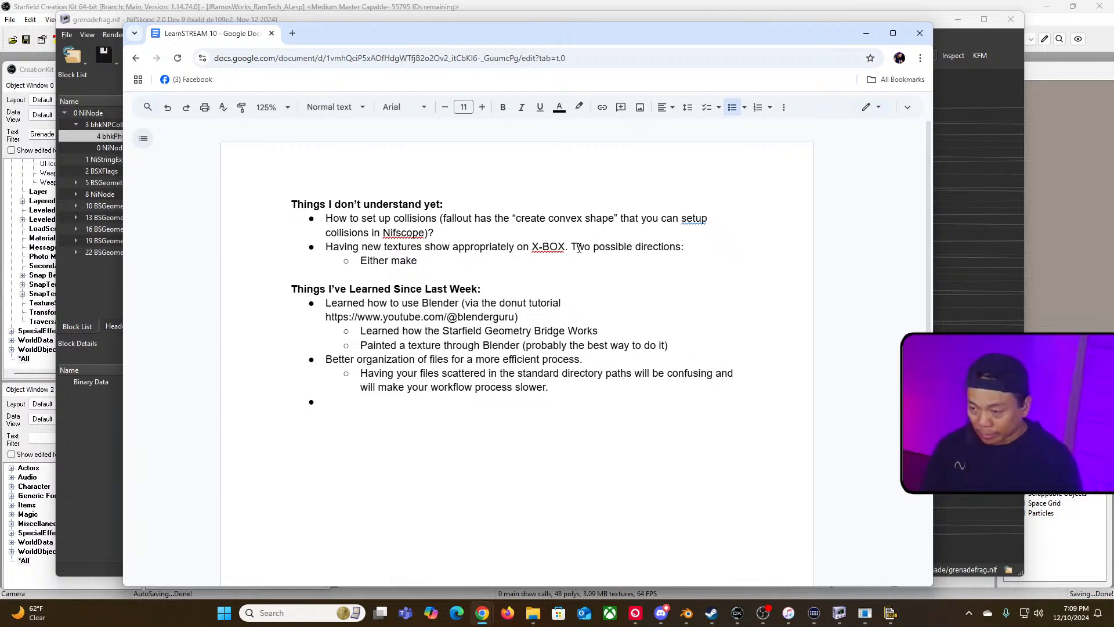
key("BackSpace")
key("BackSpace")
key("BackSpace")
key("BackSpace")
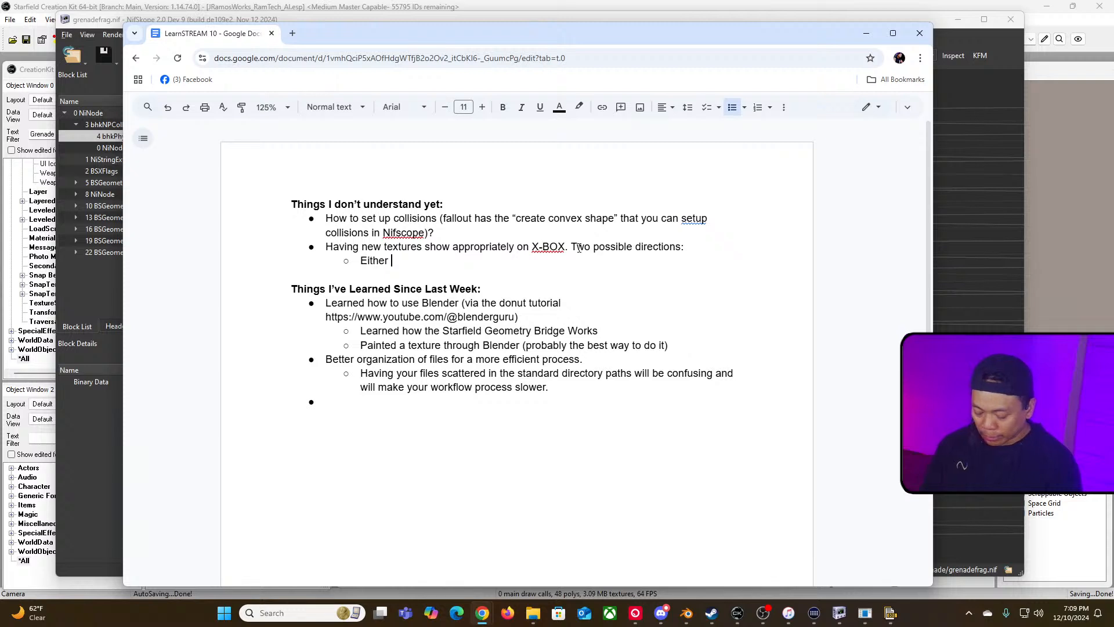
type("make")
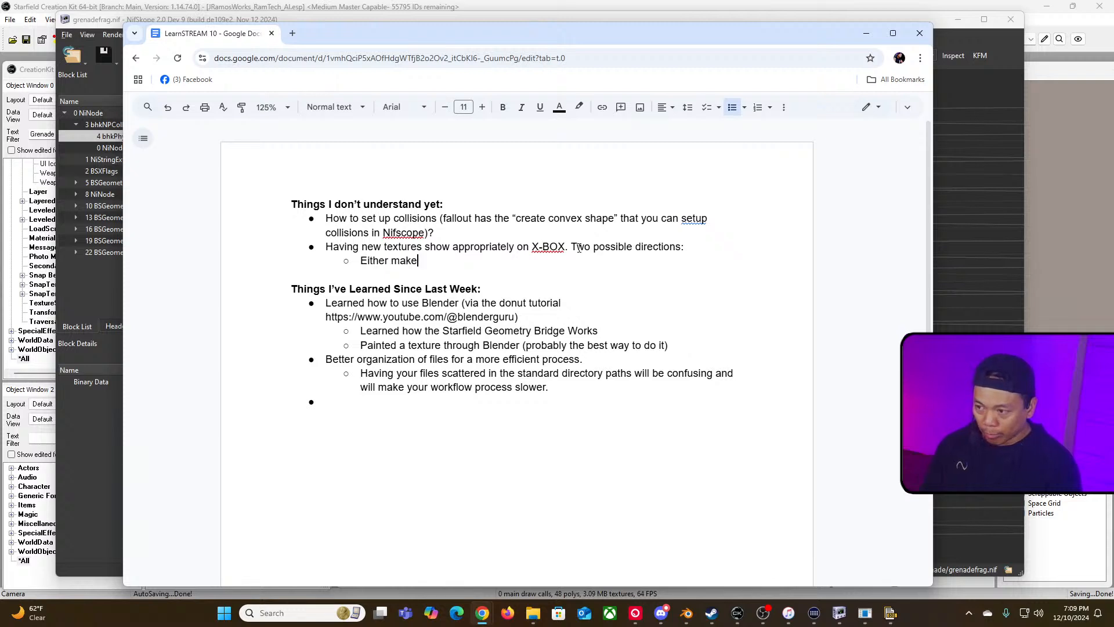
type(" sure you have the ")
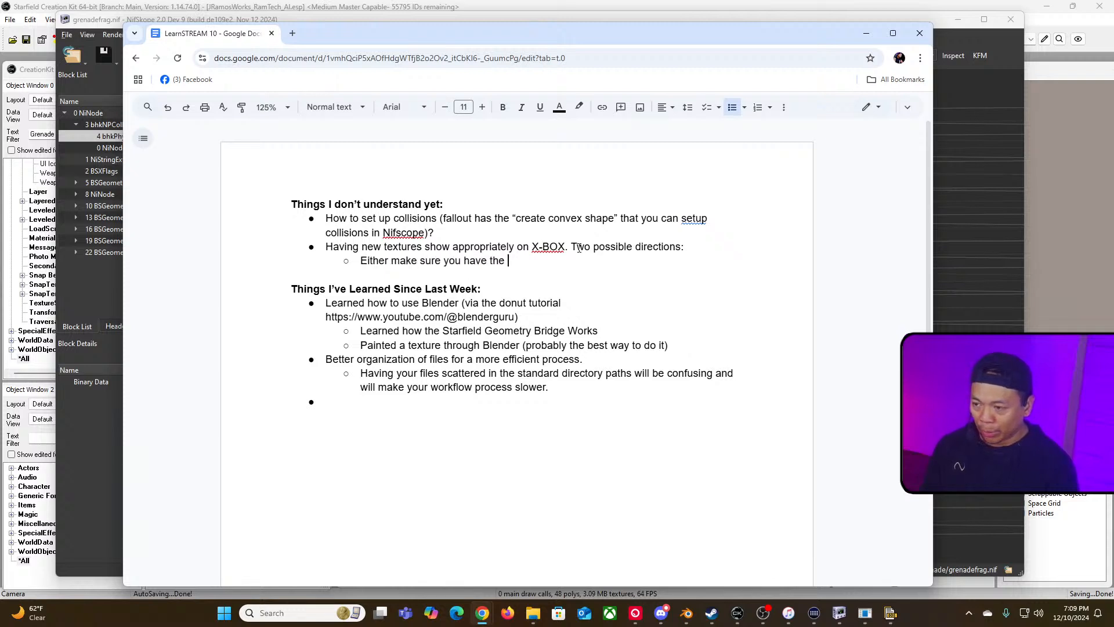
type("appropriate ")
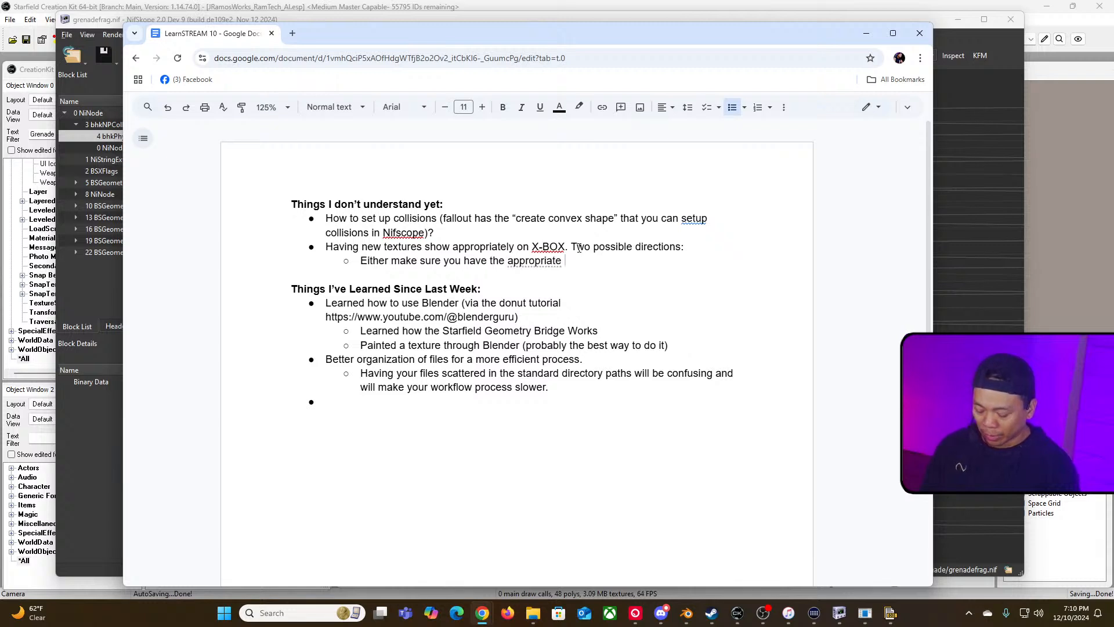
type("compressions")
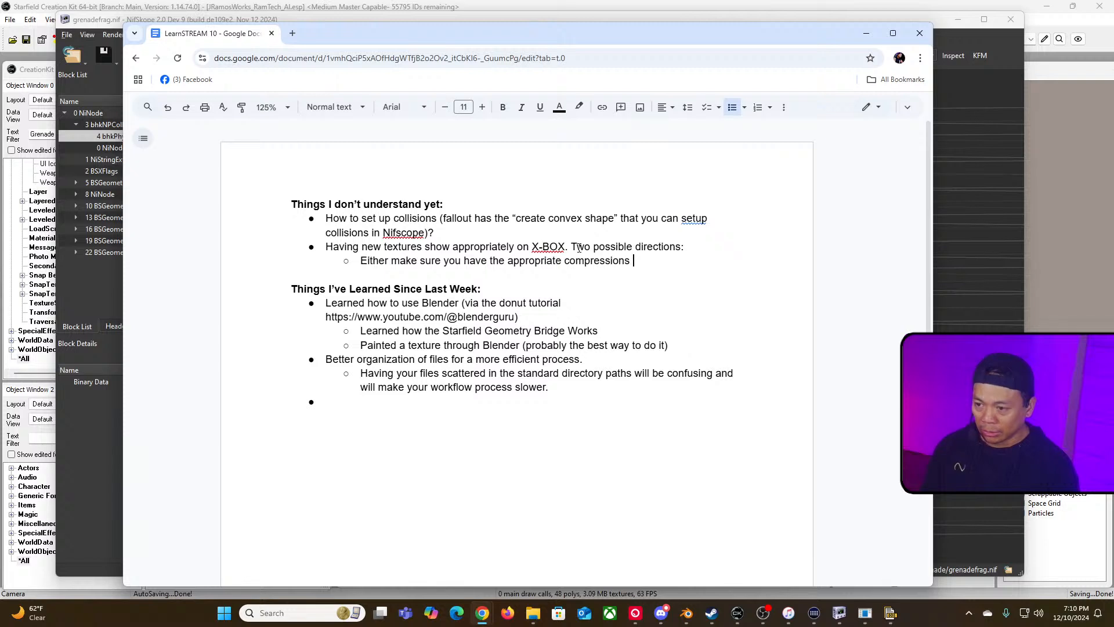
key("BackSpace")
key("BackSpace")
type("for the DD")
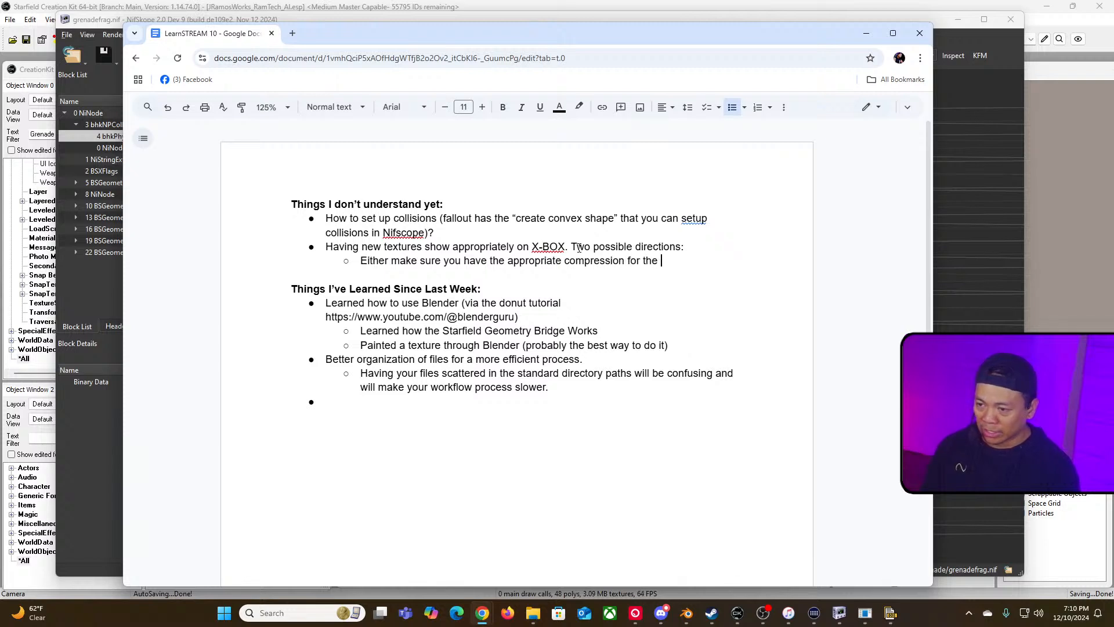
key("BackSpace")
key("BackSpace")
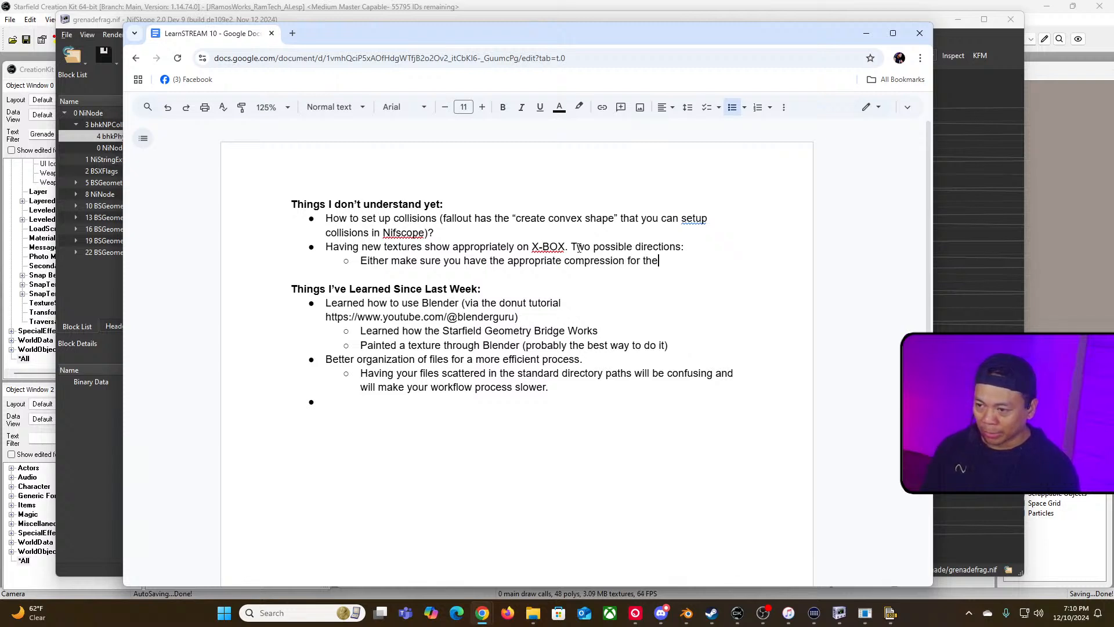
type(".DDS")
key("BackSpace")
key("BackSpace")
key("BackSpace")
type("dds files")
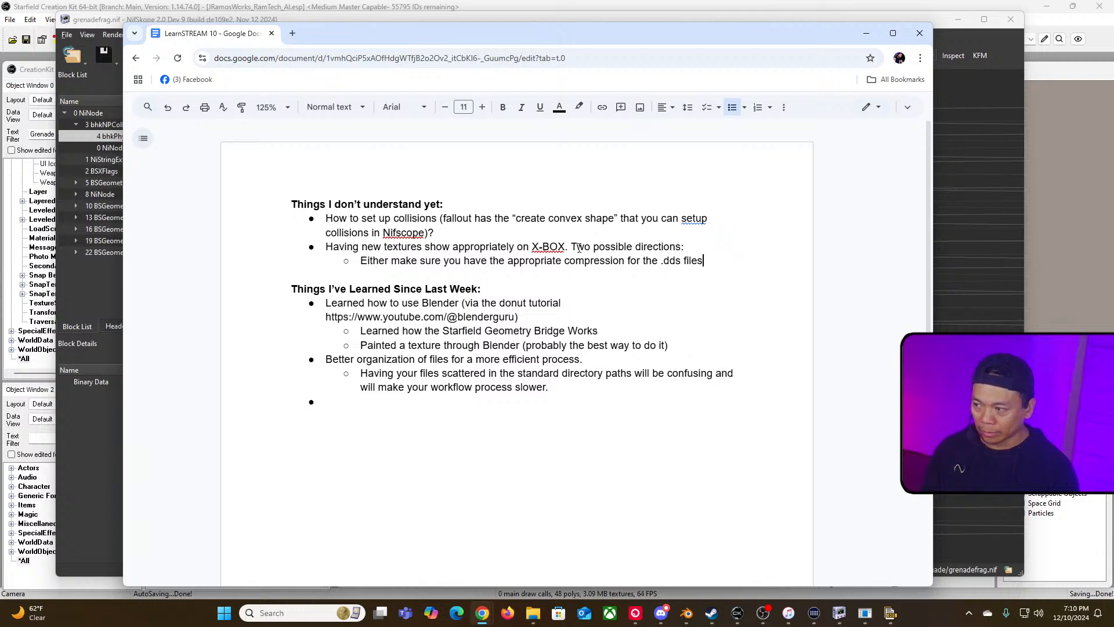
type(" for PC and ")
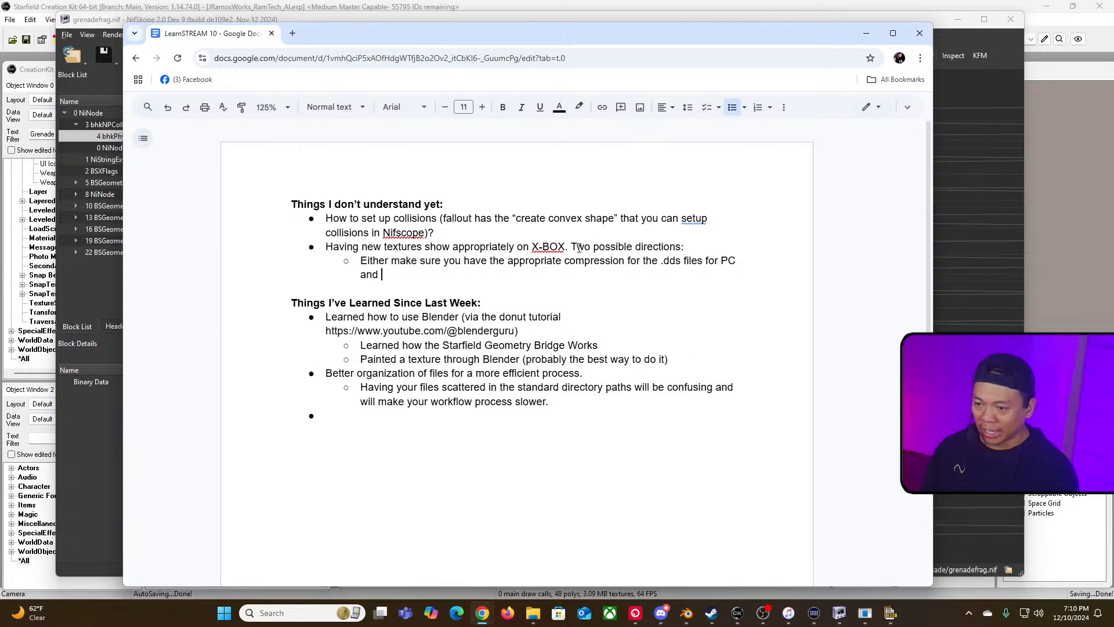
type("just c")
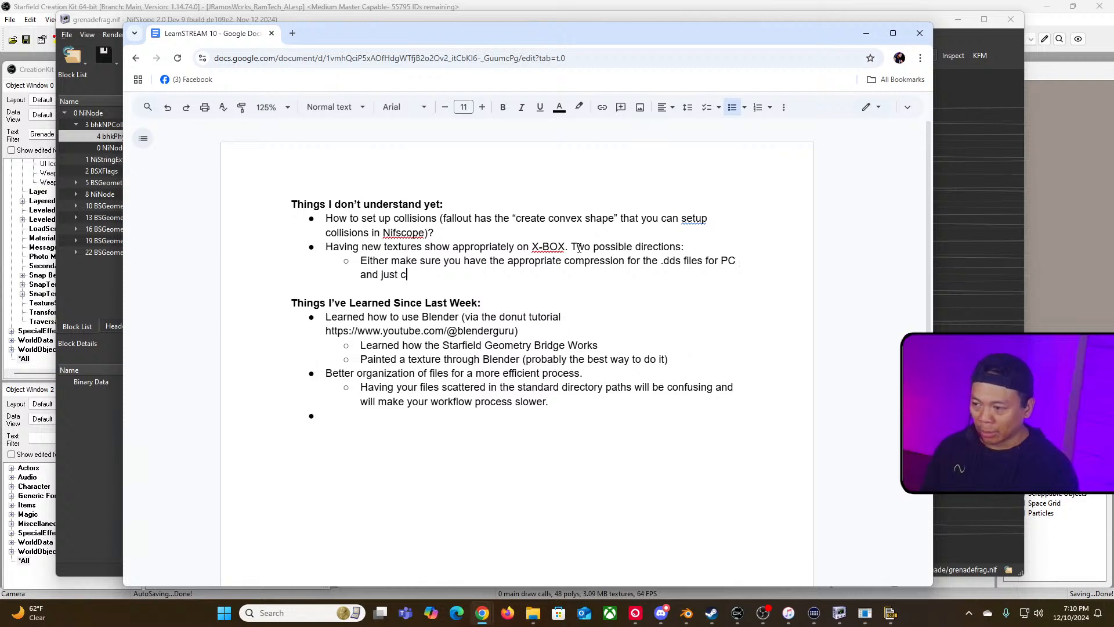
Step: Continue the sub-bullet with "for PC and just duplicate and rename the .ba2 files that are appropriate for X-BOX"
key("BackSpace")
type("duplicate and renam")
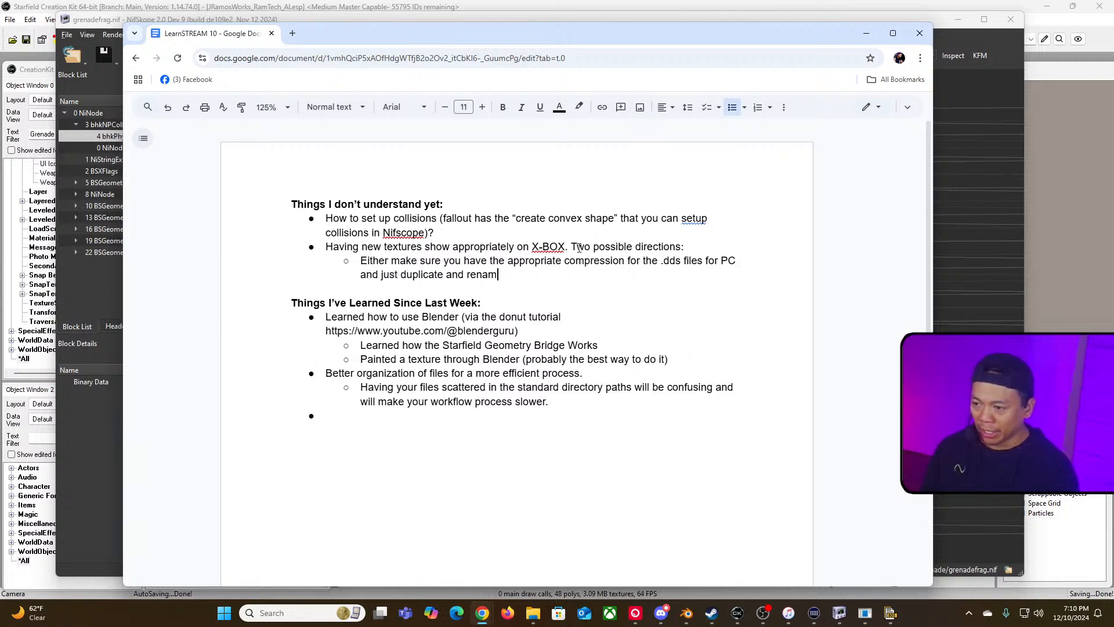
type("e the .bat")
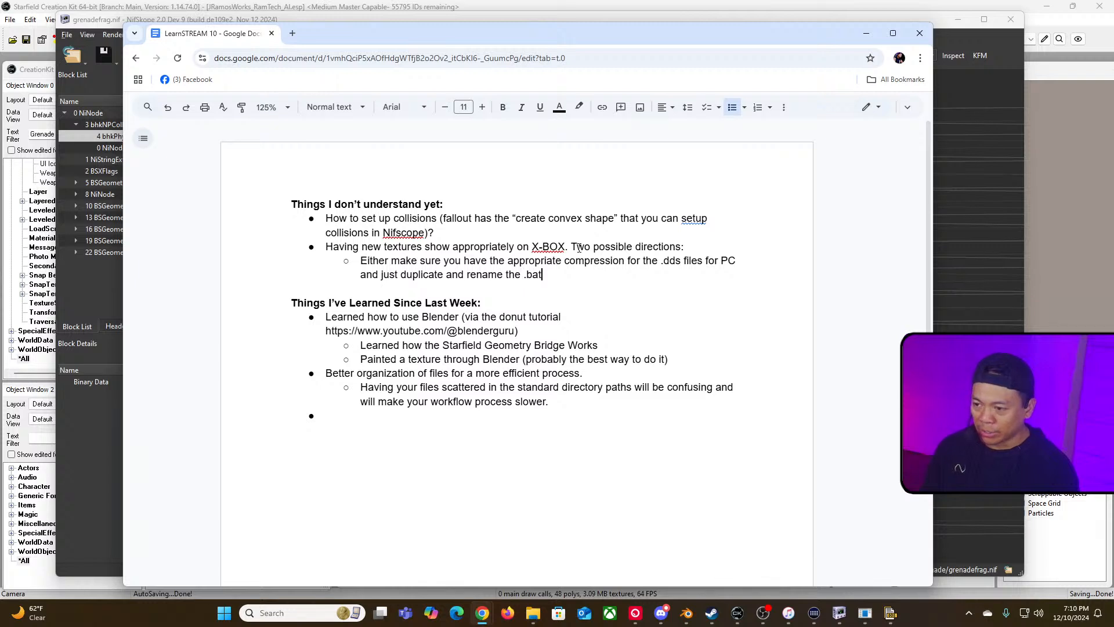
key("BackSpace")
type("2 files that are app")
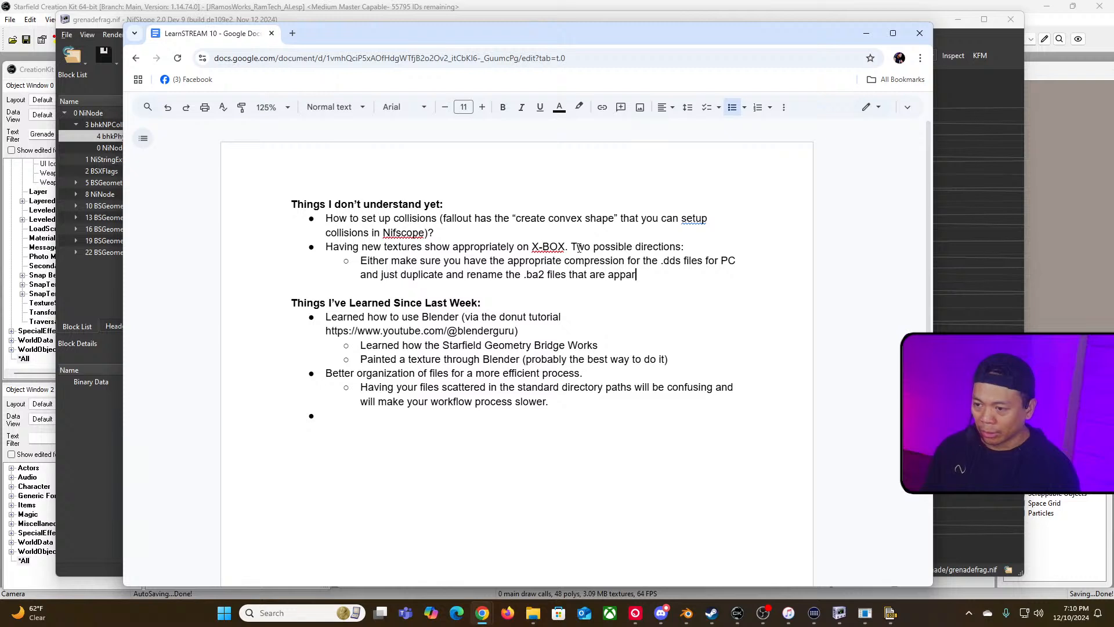
type("ropriate for ")
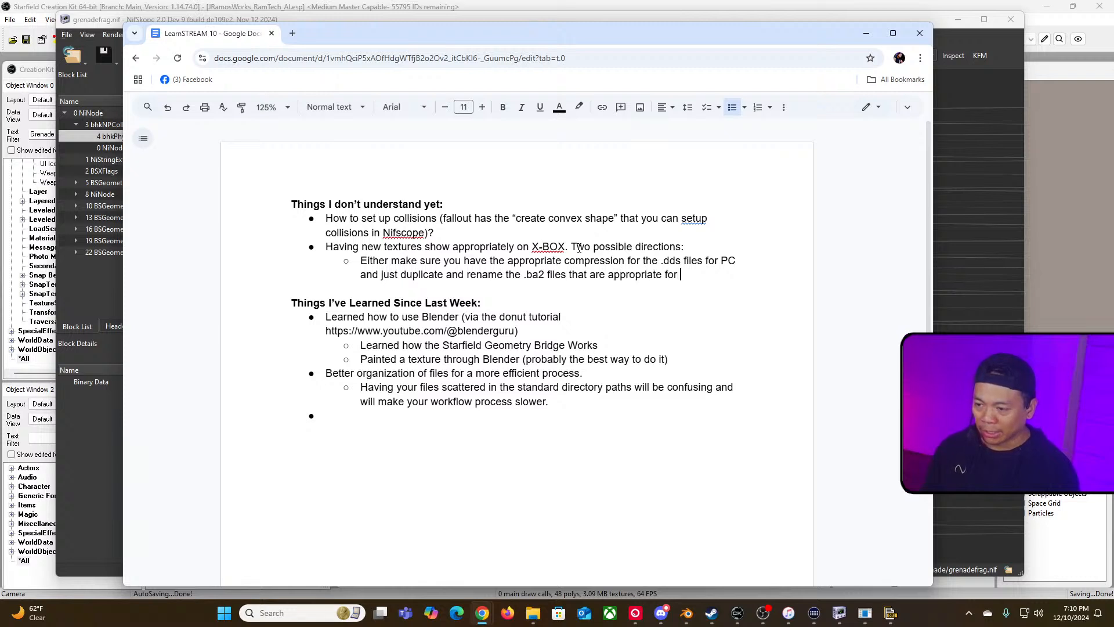
type("X-BOX")
Step: Add a second sub-bullet under the X-BOX item reading "Need to create .dds specifically for X-BOX with the X-BOX compression"
key("Return")
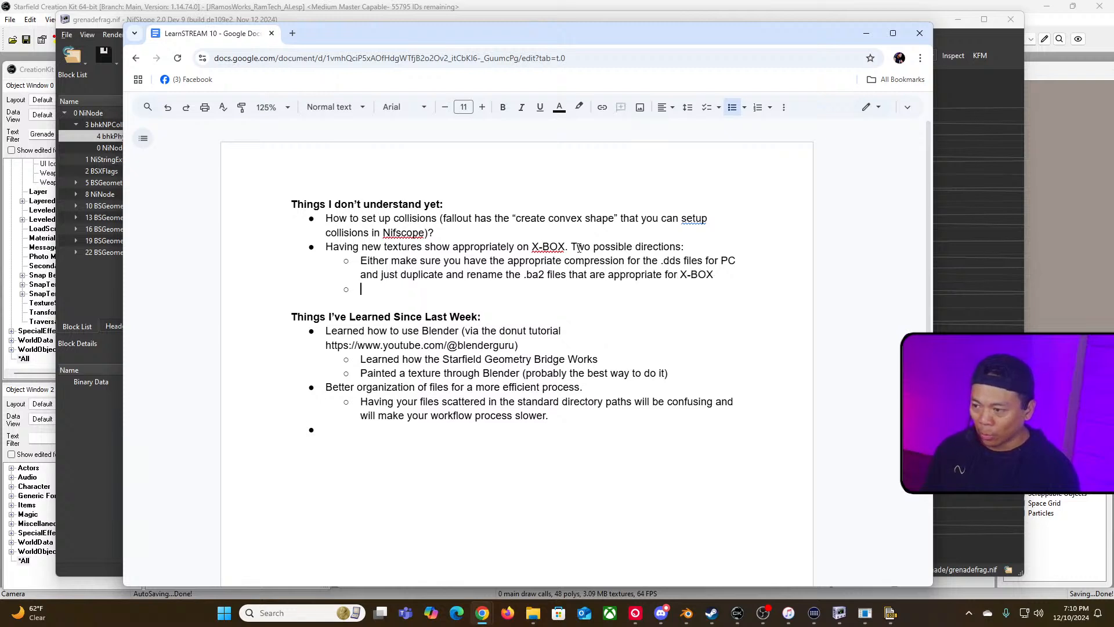
type("Need to")
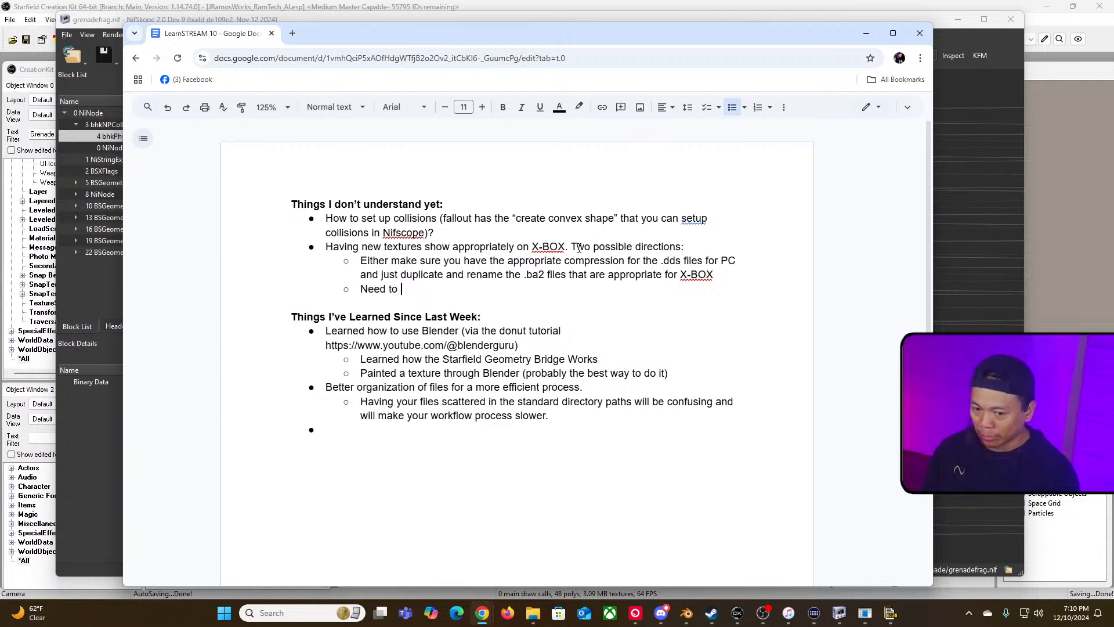
type(" create")
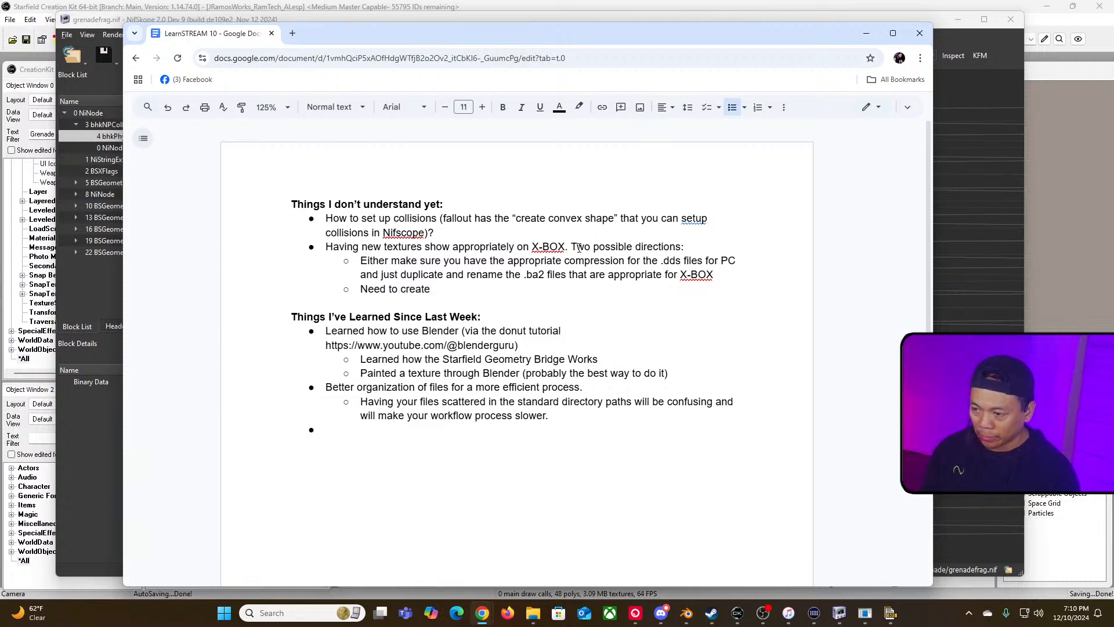
type(" .dds sp")
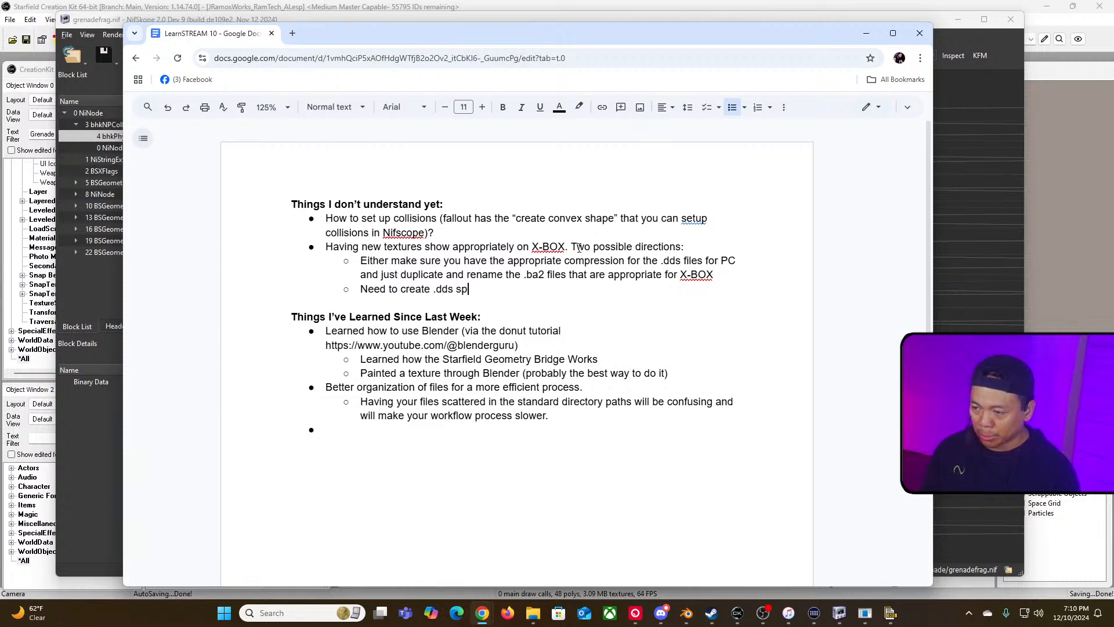
type("ecifically for ")
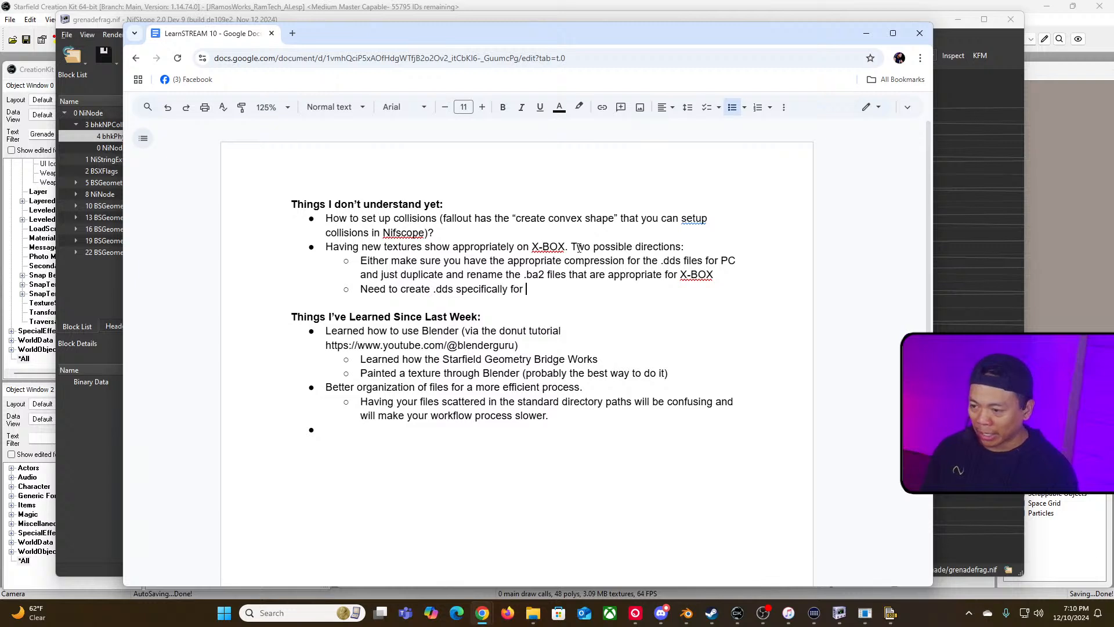
type("X-BOX with ")
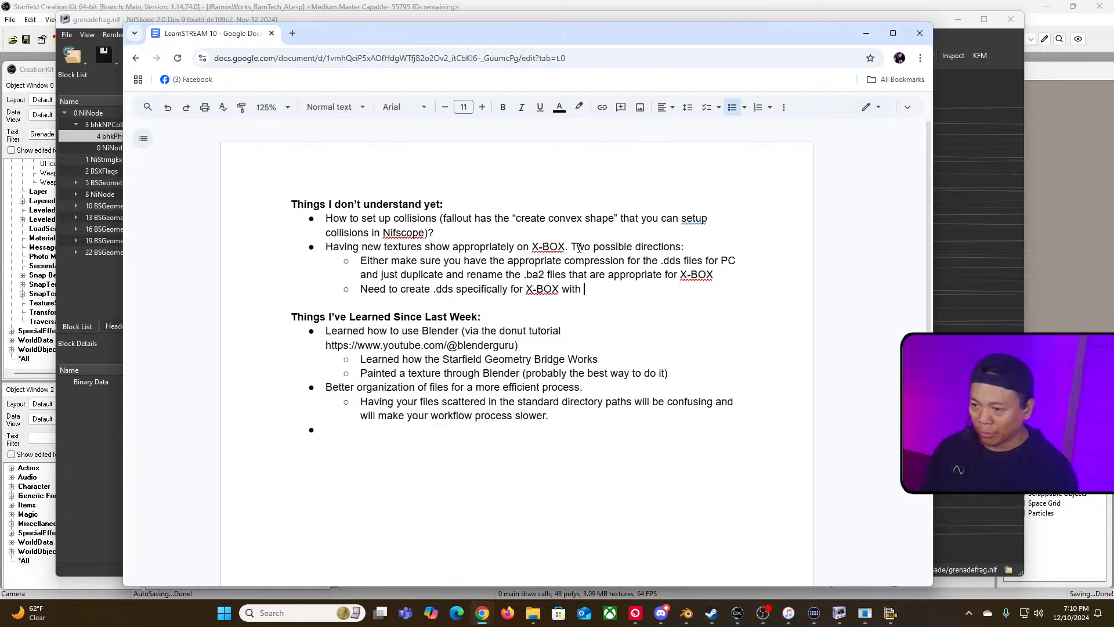
type("the X-BO")
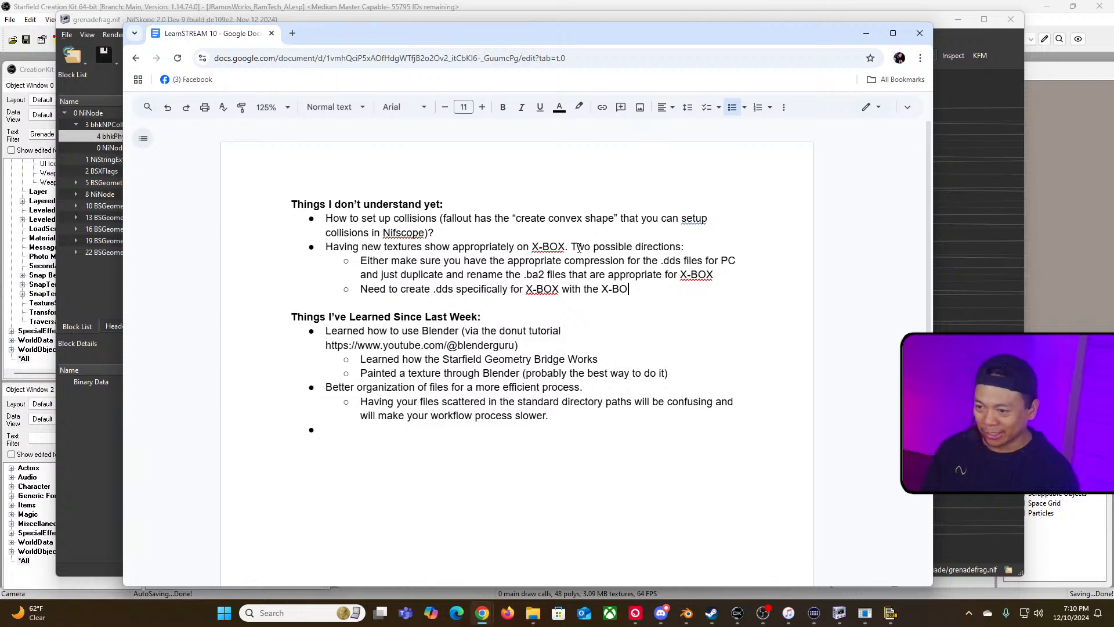
type("X compress")
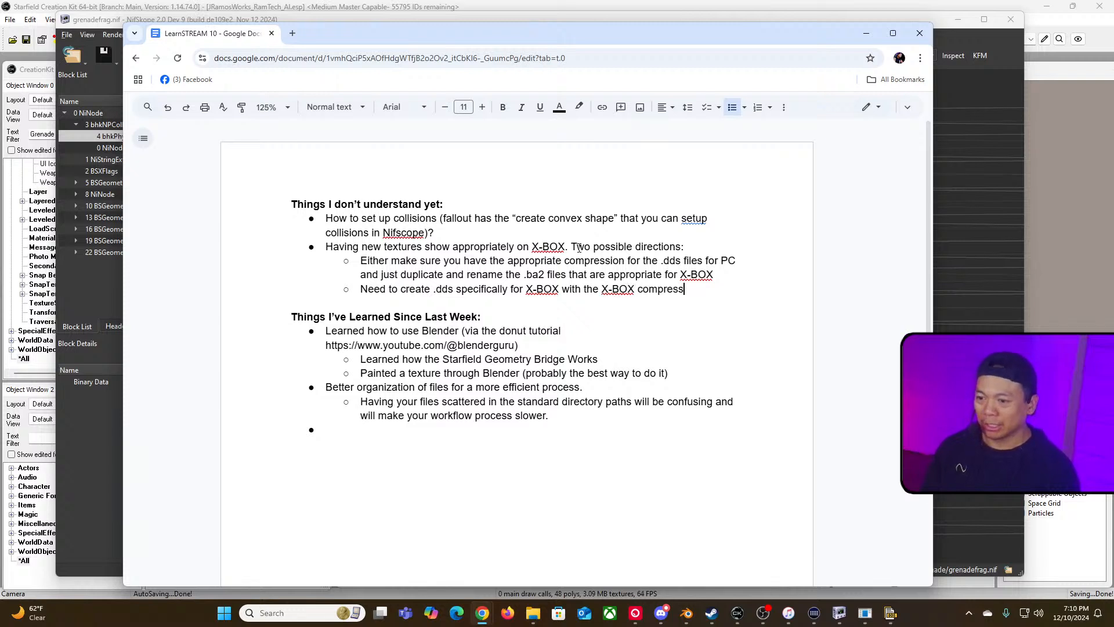
type("ion")
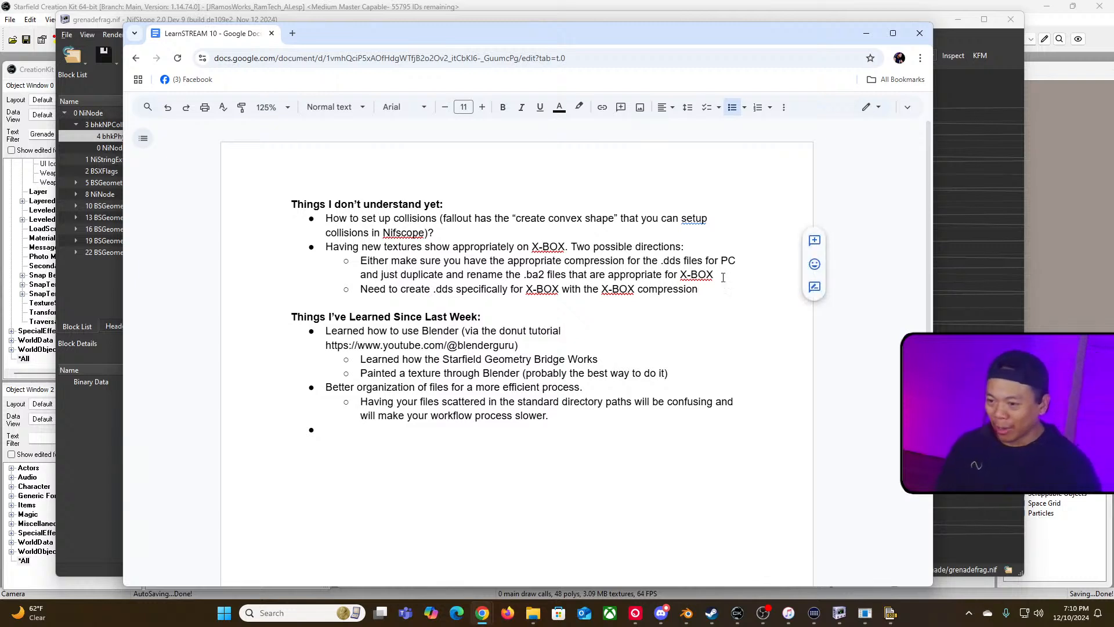
Step: Highlight the first sub-bullet about duplicating and renaming .ba2 files in light green
left_click_drag(723, 277, 361, 261)
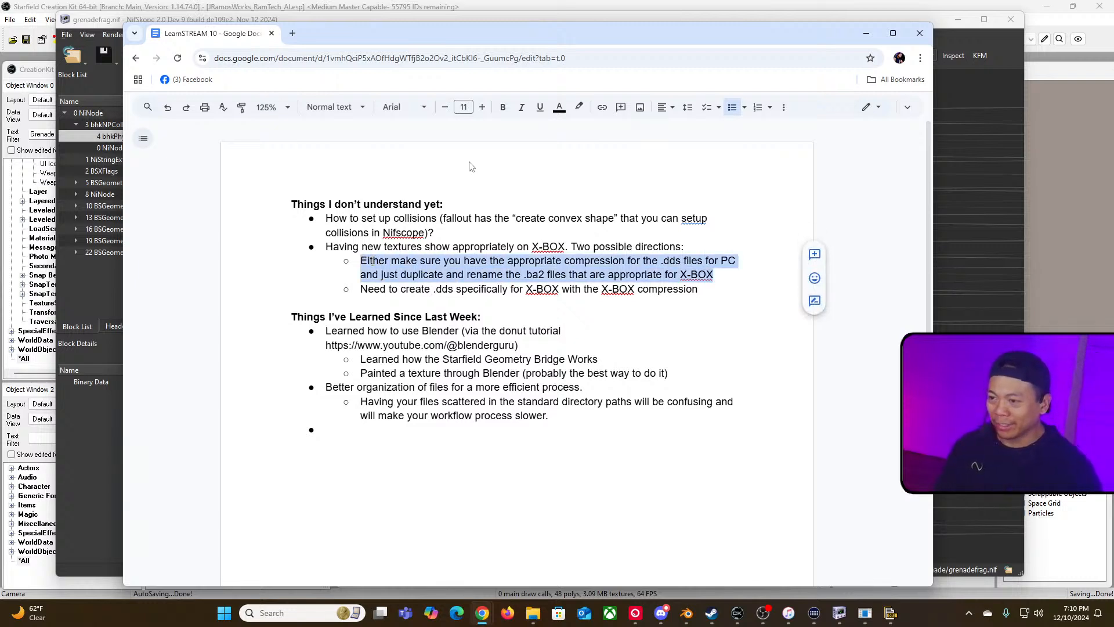
left_click(579, 107)
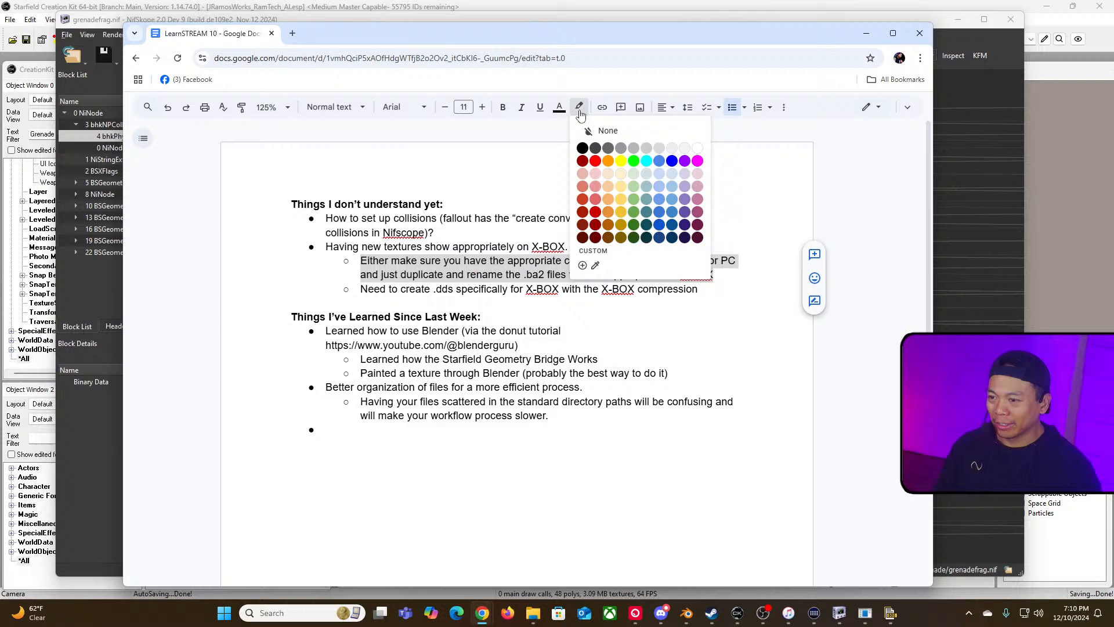
left_click(634, 173)
left_click(723, 293)
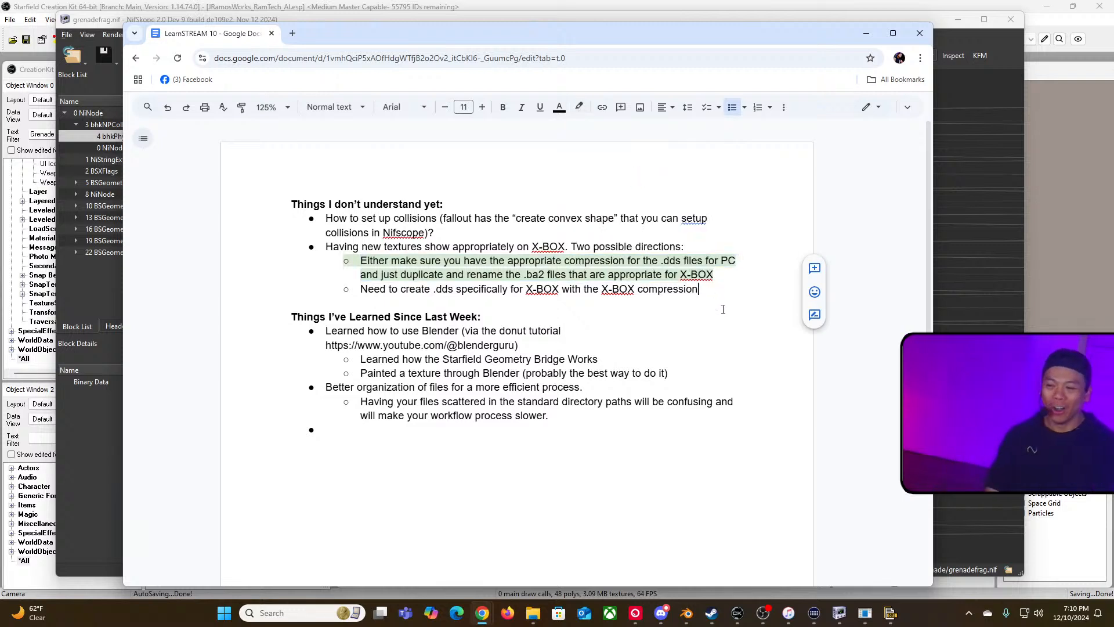
Step: Append "(hoping this one works)" to the end of the highlighted first sub-bullet
left_click(739, 277)
type("(")
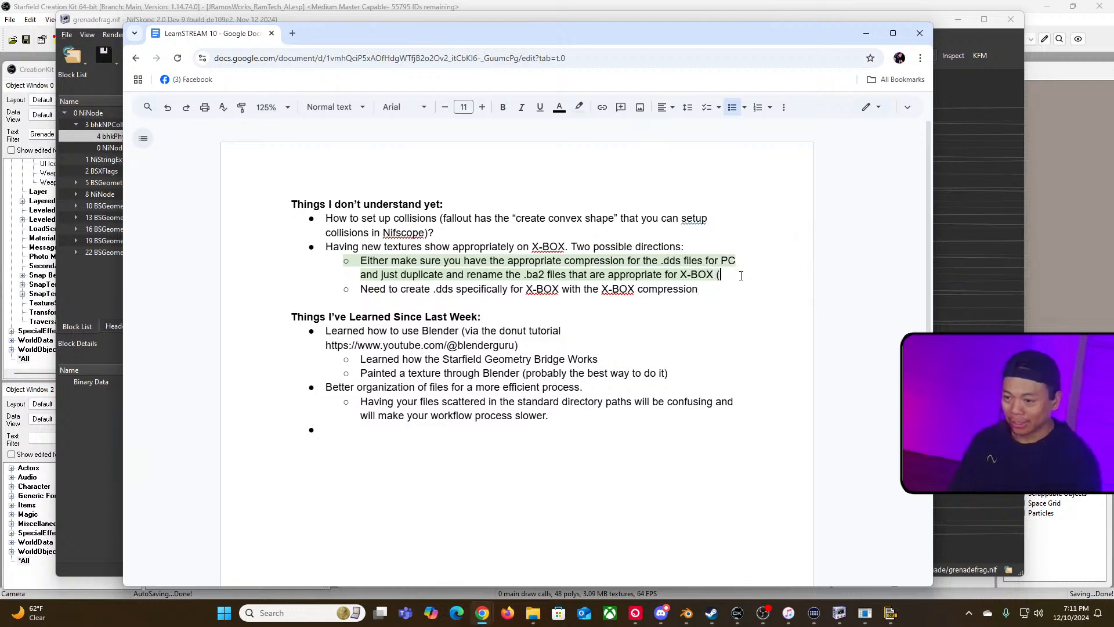
type("hoping this on")
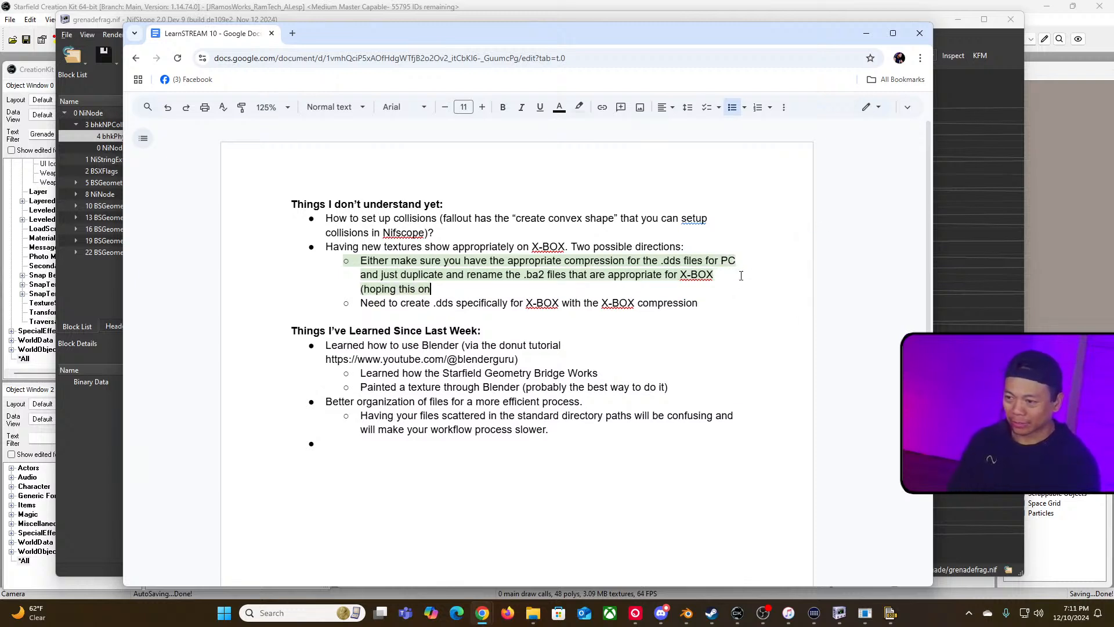
type("e works)")
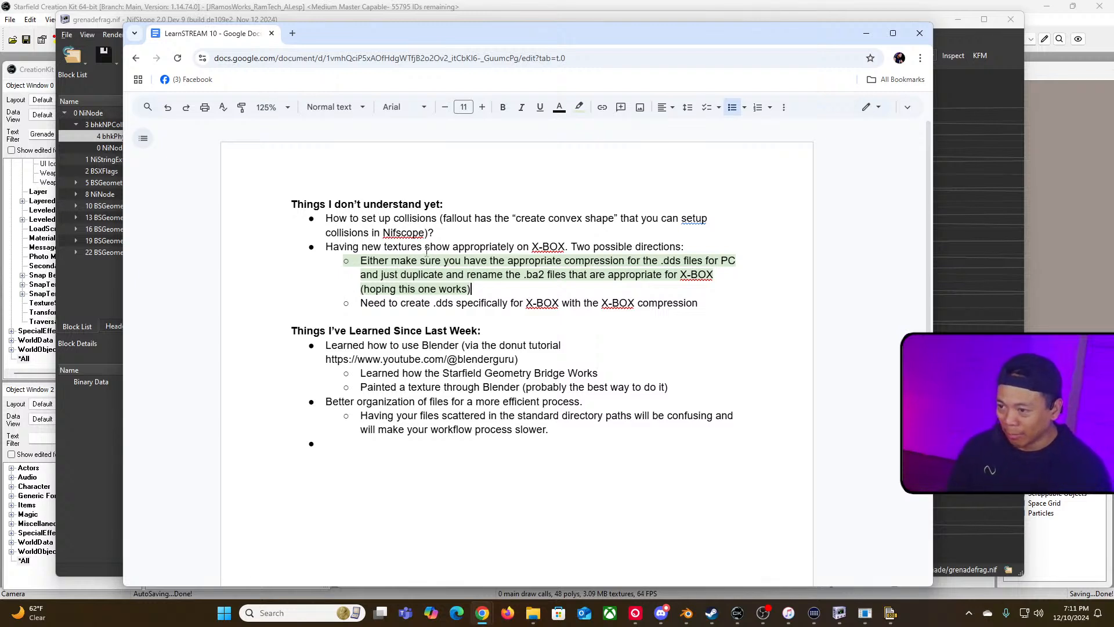
Step: Correct the spelling "setup" to "set up" in the collisions item
left_click(435, 232)
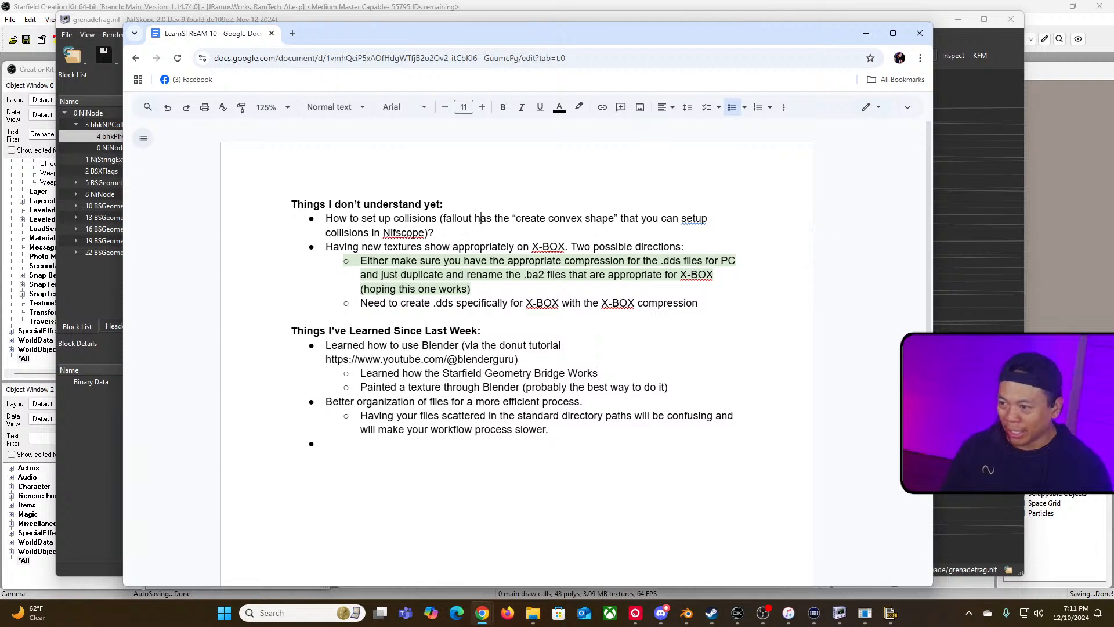
left_click_drag(436, 233, 327, 219)
left_click(444, 218)
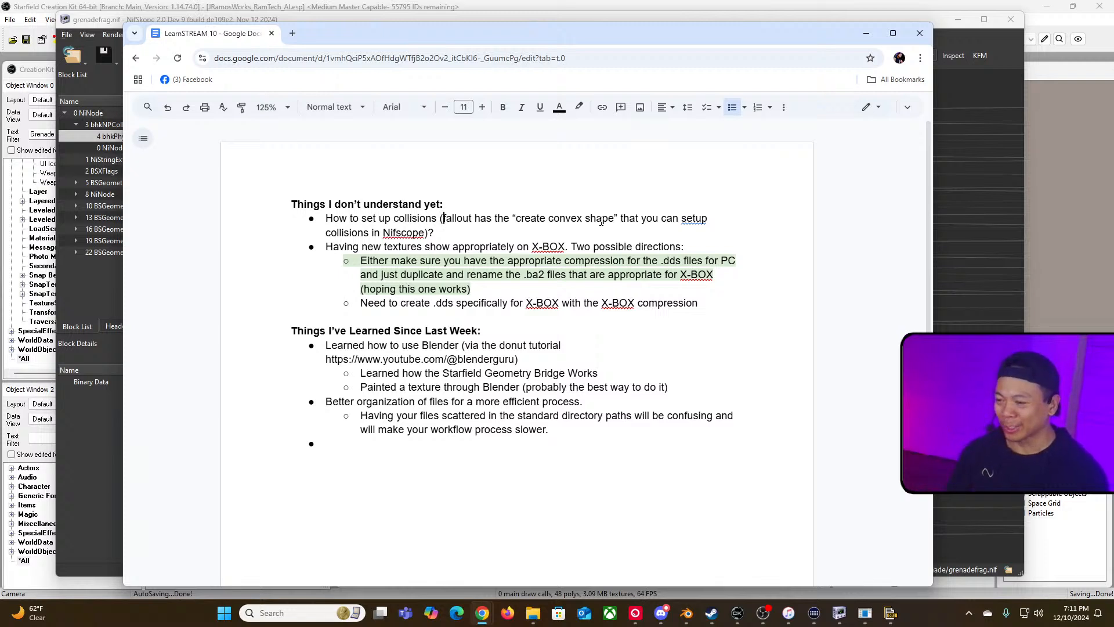
left_click(686, 210)
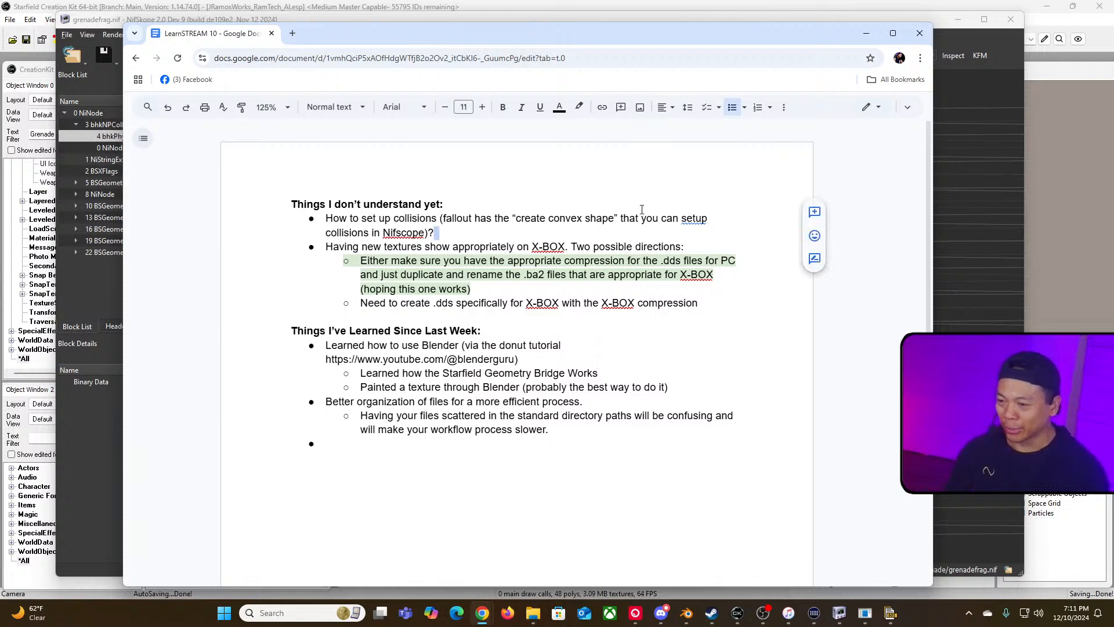
left_click(691, 218)
left_click(699, 203)
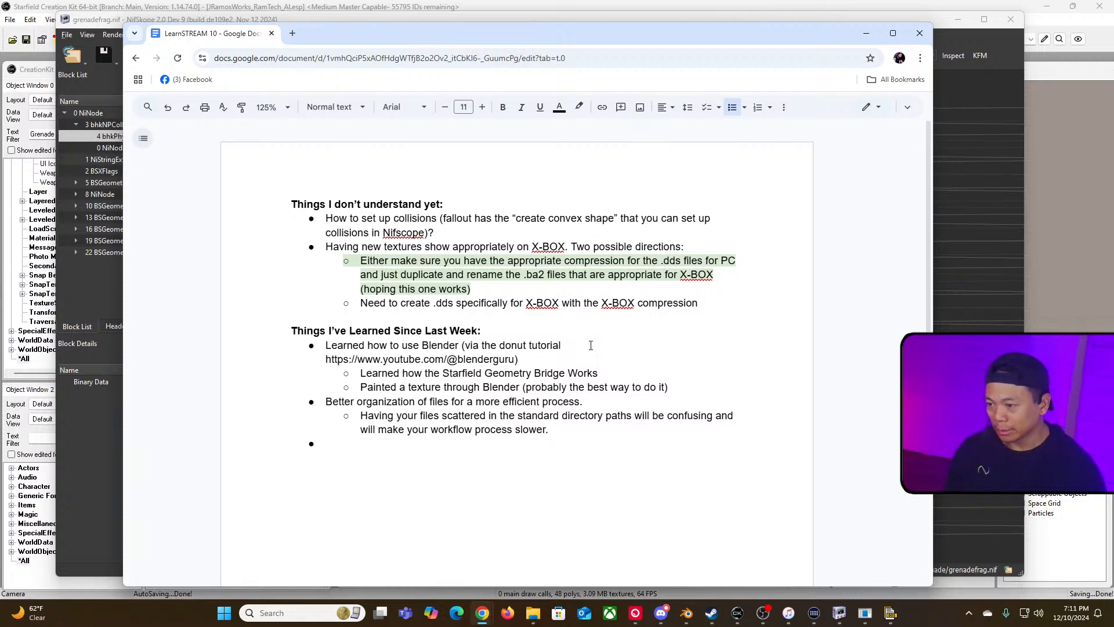
Step: Leave the bulleted list and write a new line "Steps for Making a Grenade" below the learned items
left_click(395, 444)
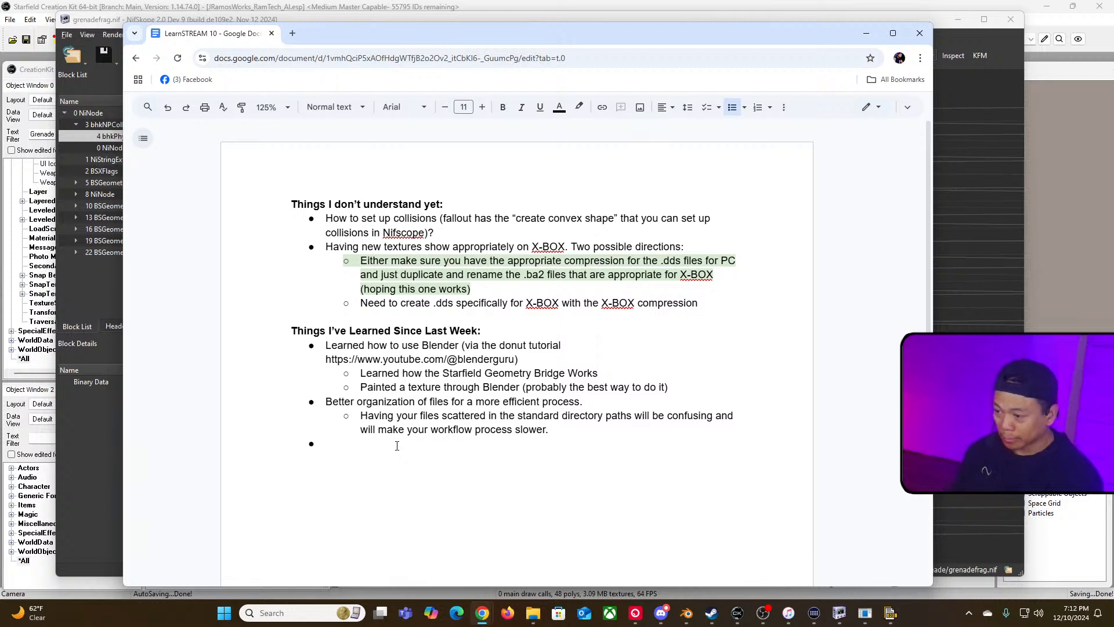
key("Return")
key("Return")
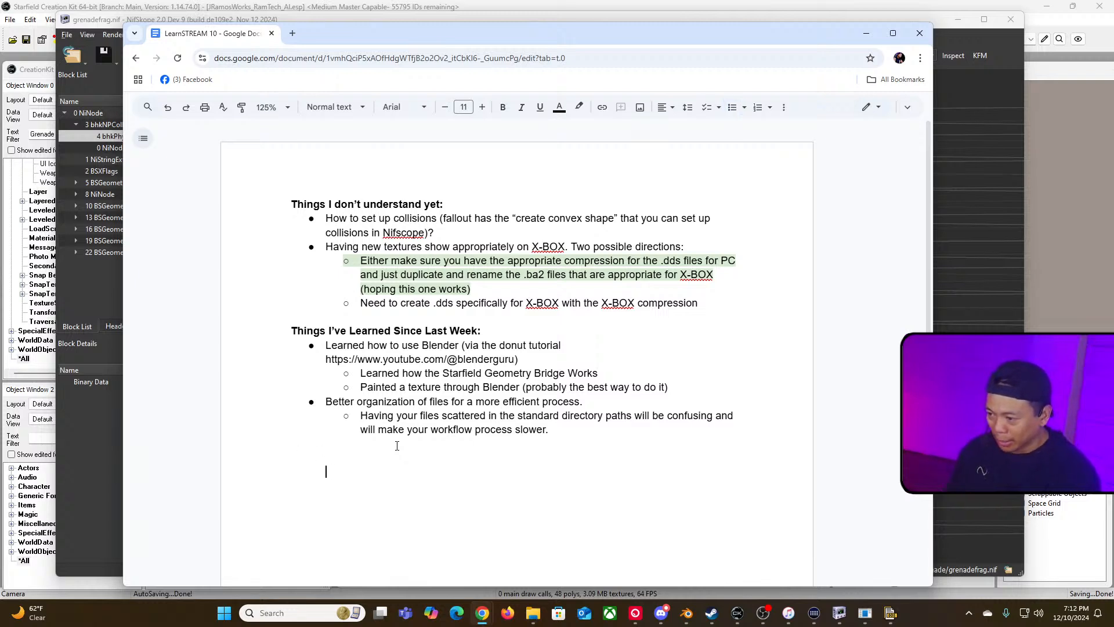
type("Step")
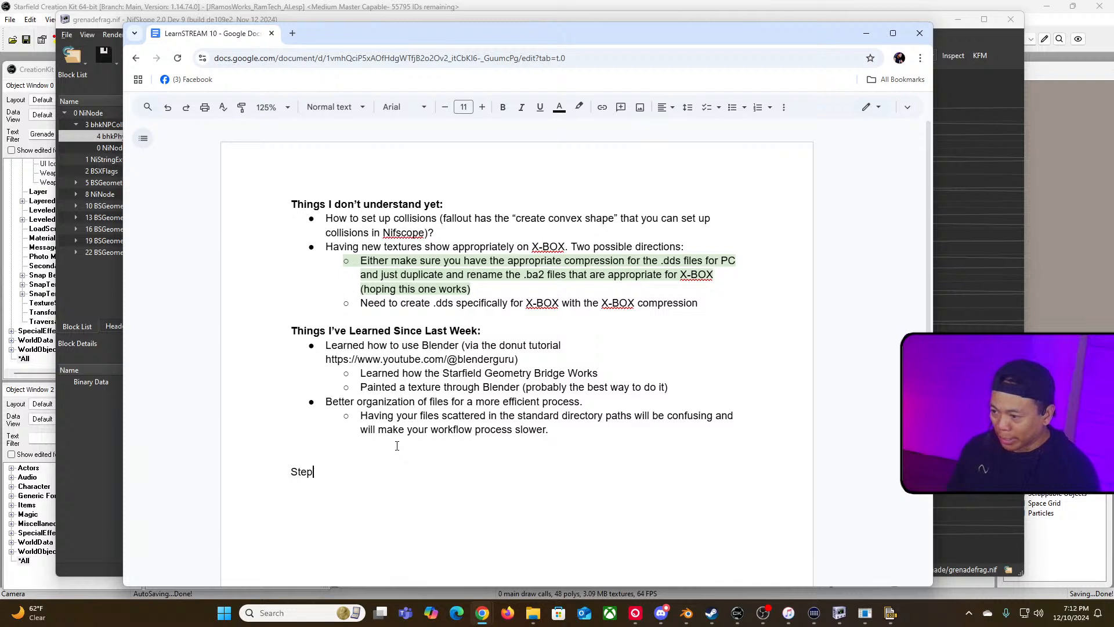
type("s for Making a Grenade")
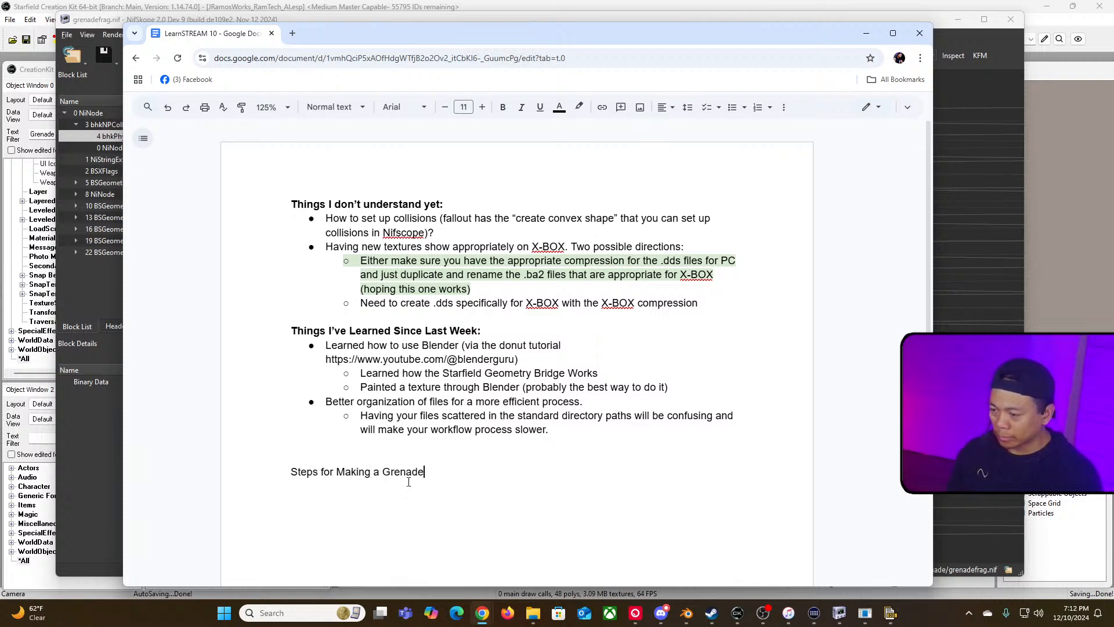
Step: Make the "Steps for Making a Grenade" heading bold, add a colon, and start an unbolded line beneath
left_click_drag(427, 473, 289, 474)
key("ctrl+b")
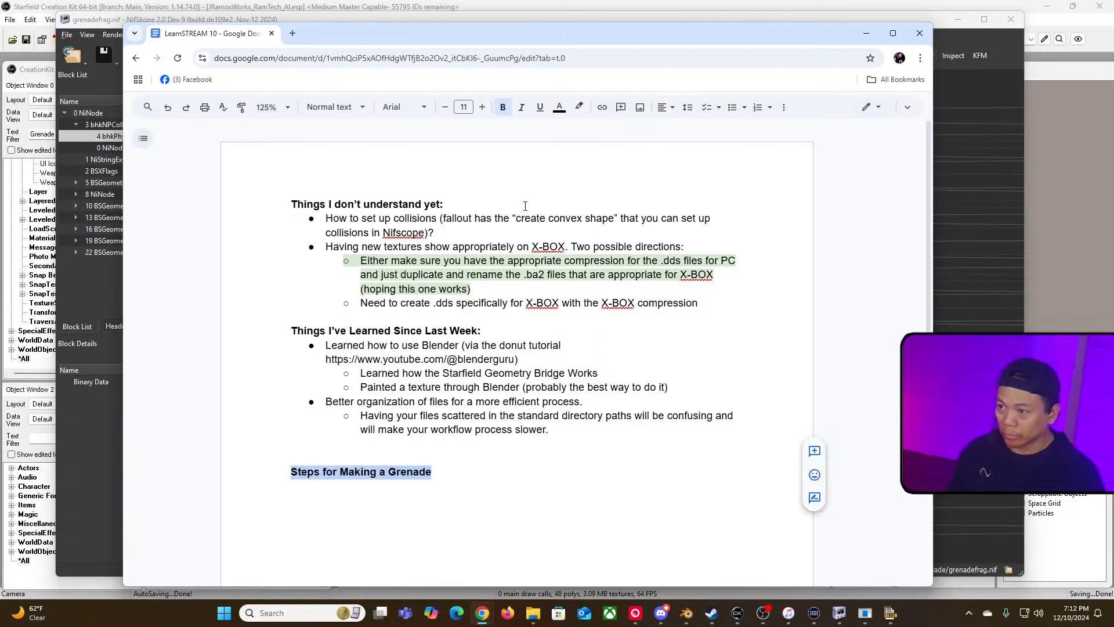
left_click(467, 464)
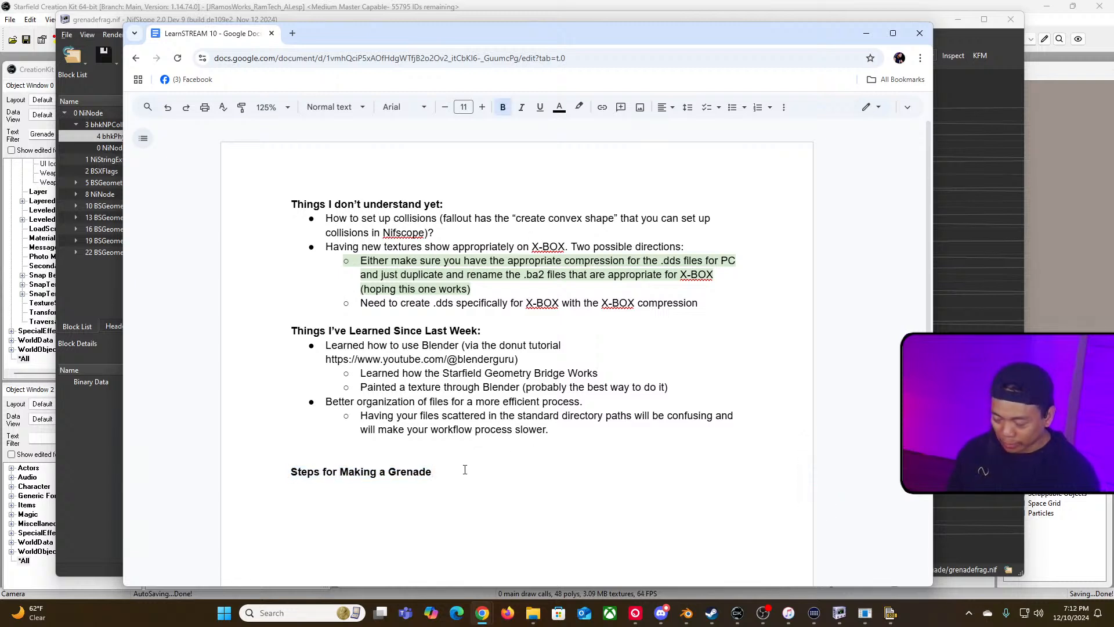
type(":")
key("Return")
key("ctrl+b")
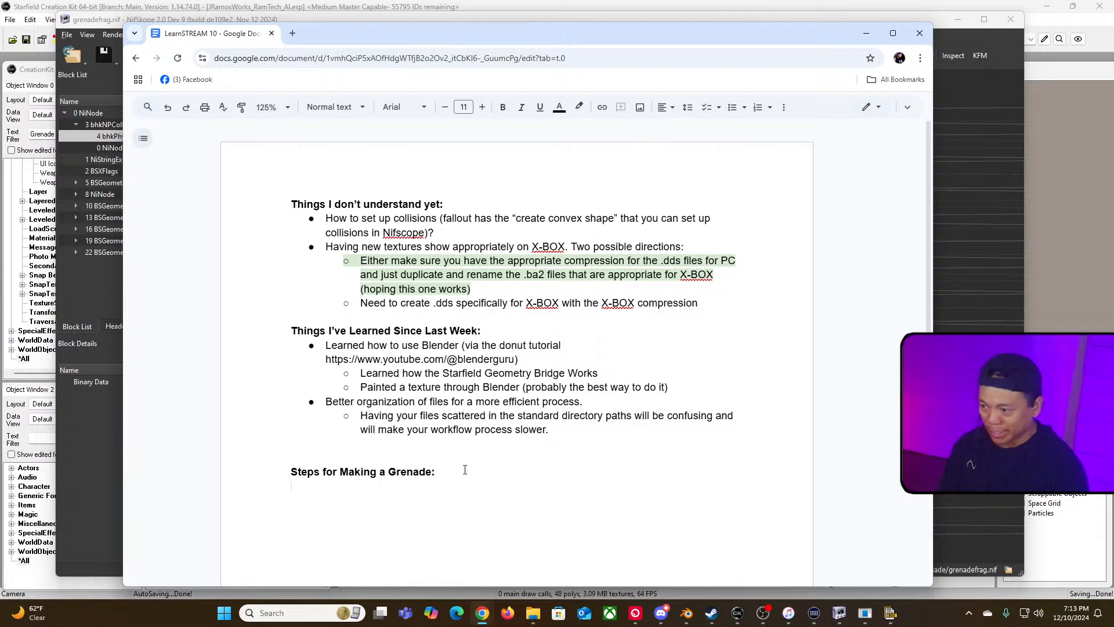
Step: Insert "Microbot" into the heading so it reads "Steps for Making a Microbot Grenade:"
left_click(392, 472)
type("Micro")
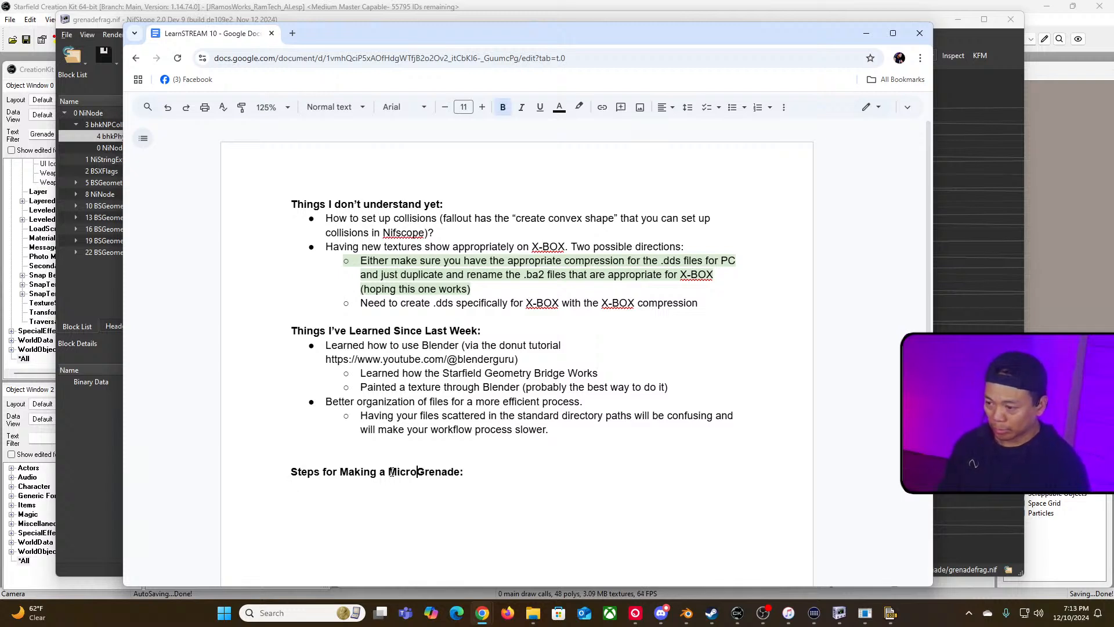
type("bot")
key("Down")
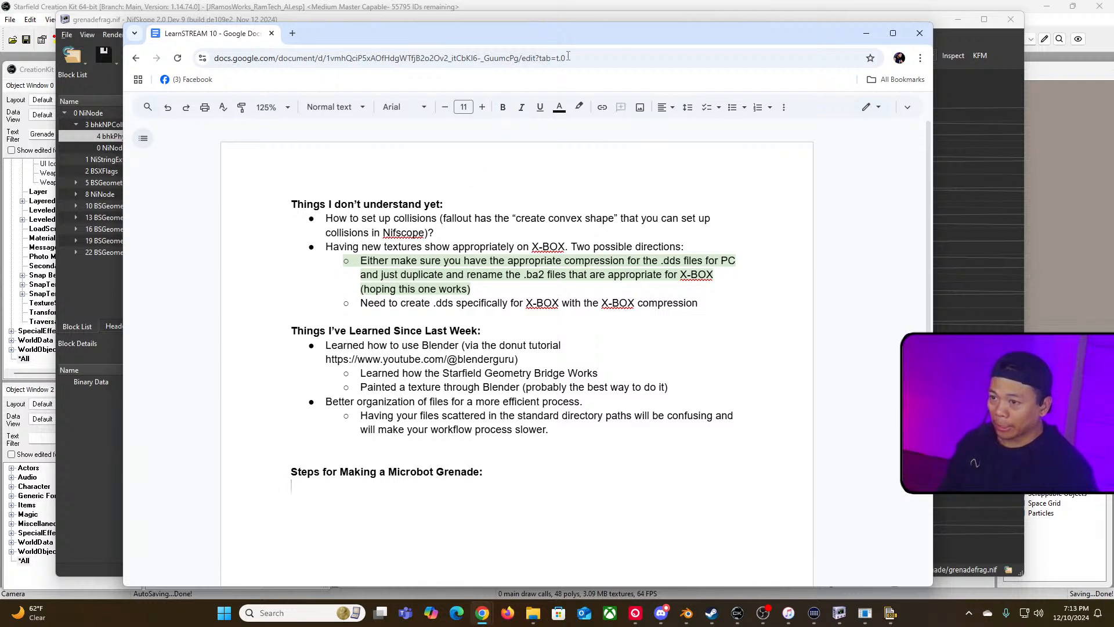
Step: Start a bulleted list under the heading with "Need to make the actual mesh (.nif file) smaller" and a new bullet
left_click_drag(631, 42, 618, 30)
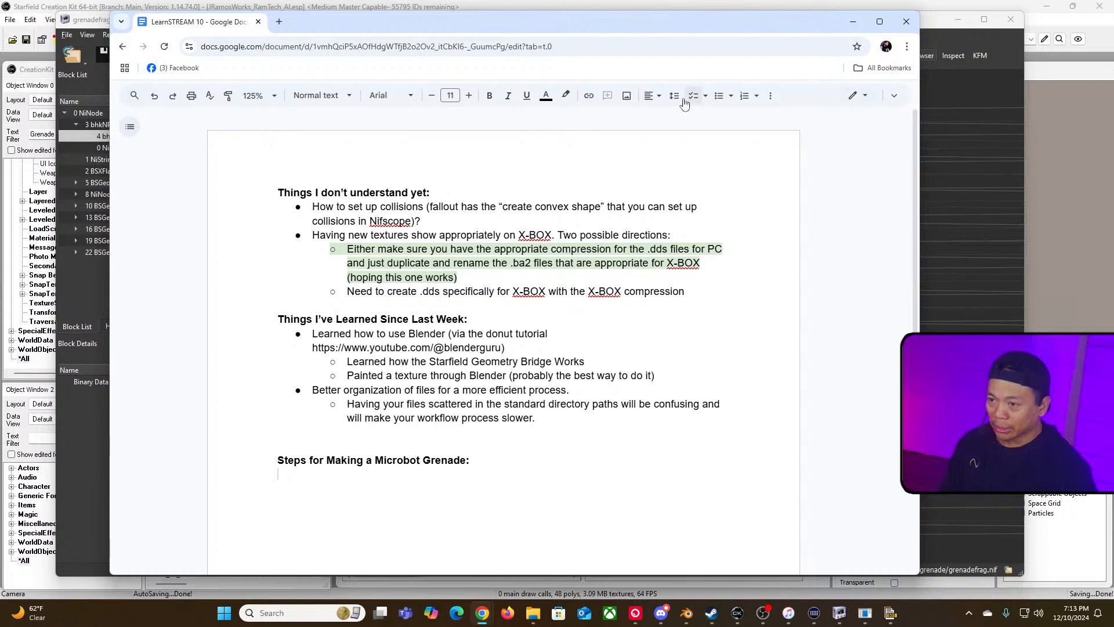
left_click(719, 95)
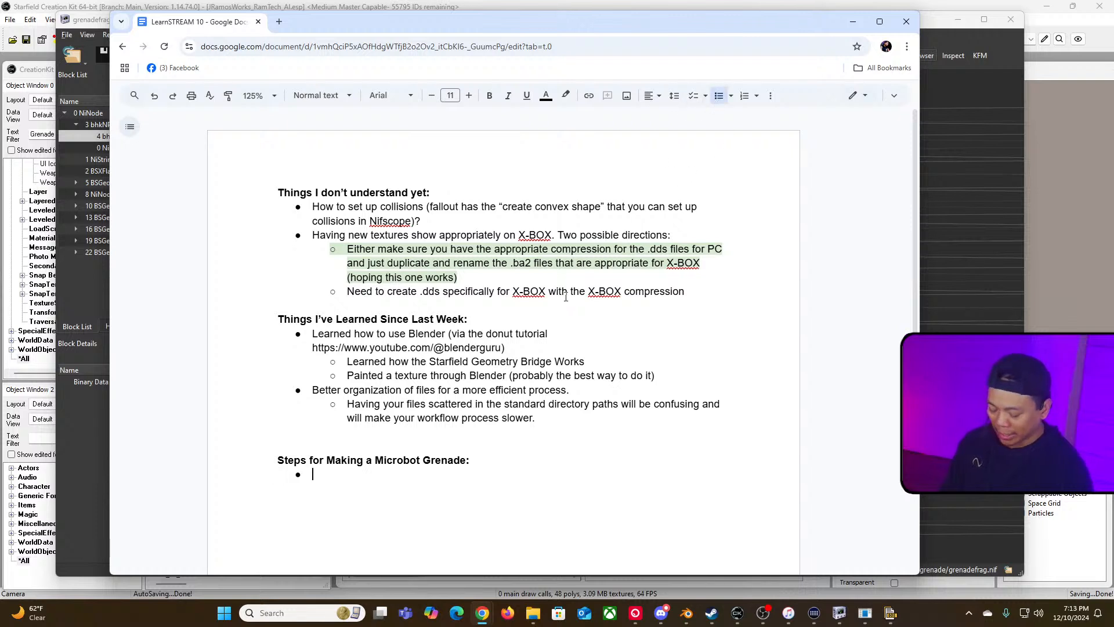
type("Need to make ")
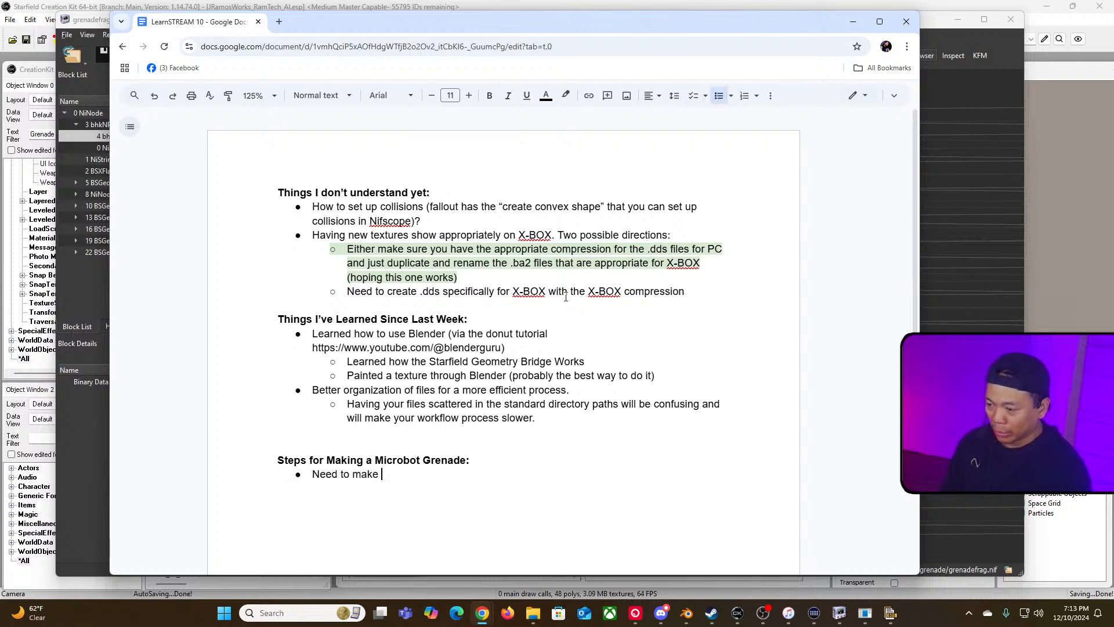
type("the actual mesh")
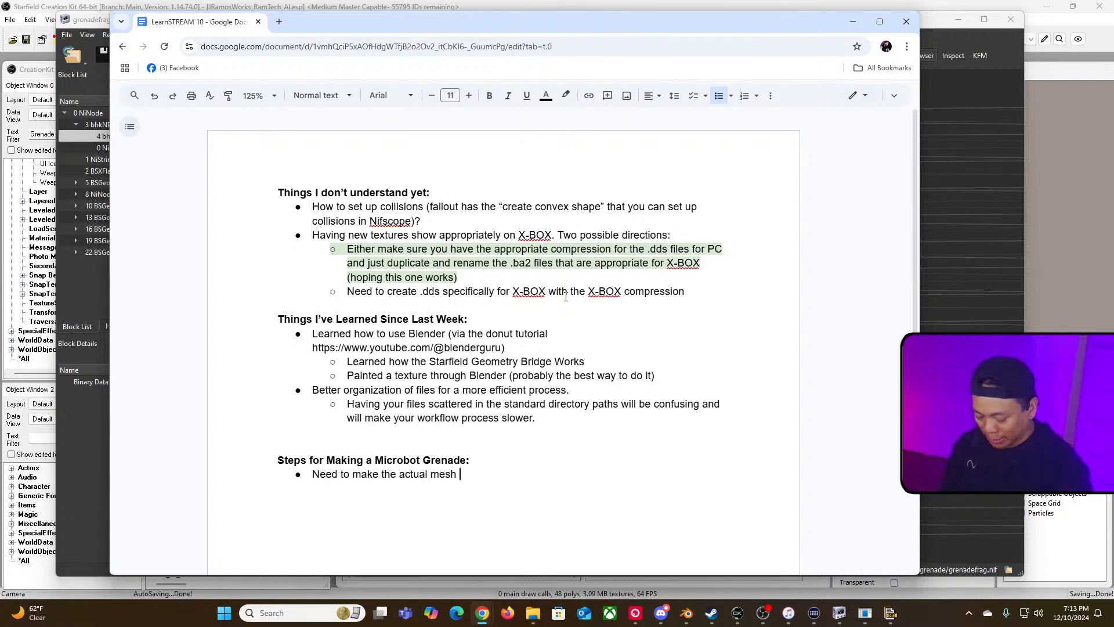
type("(.nif file")
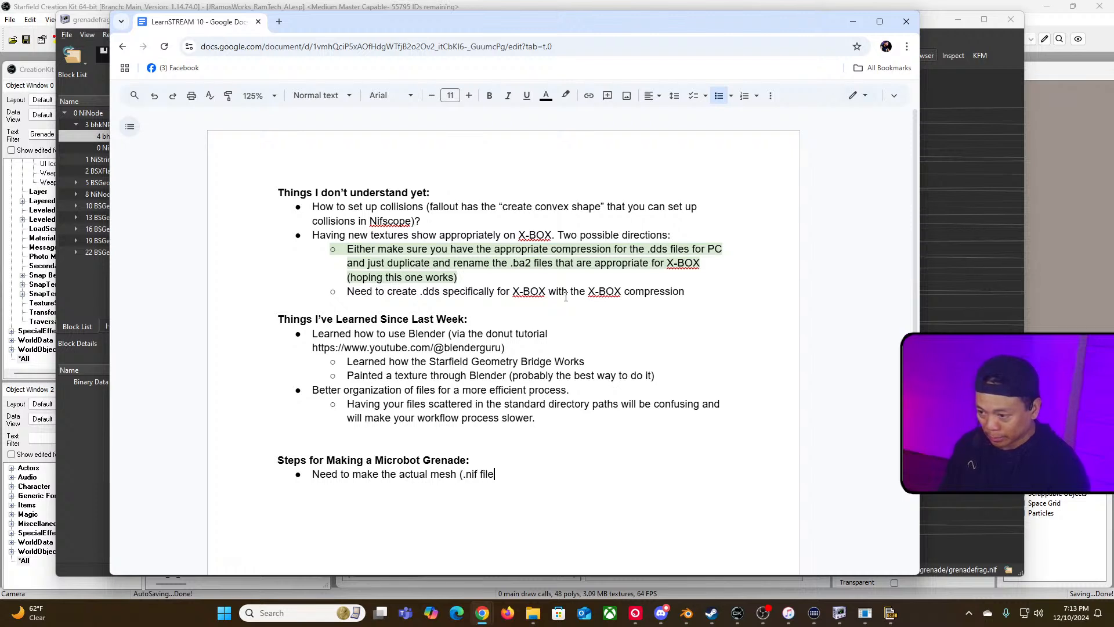
type(") smaller")
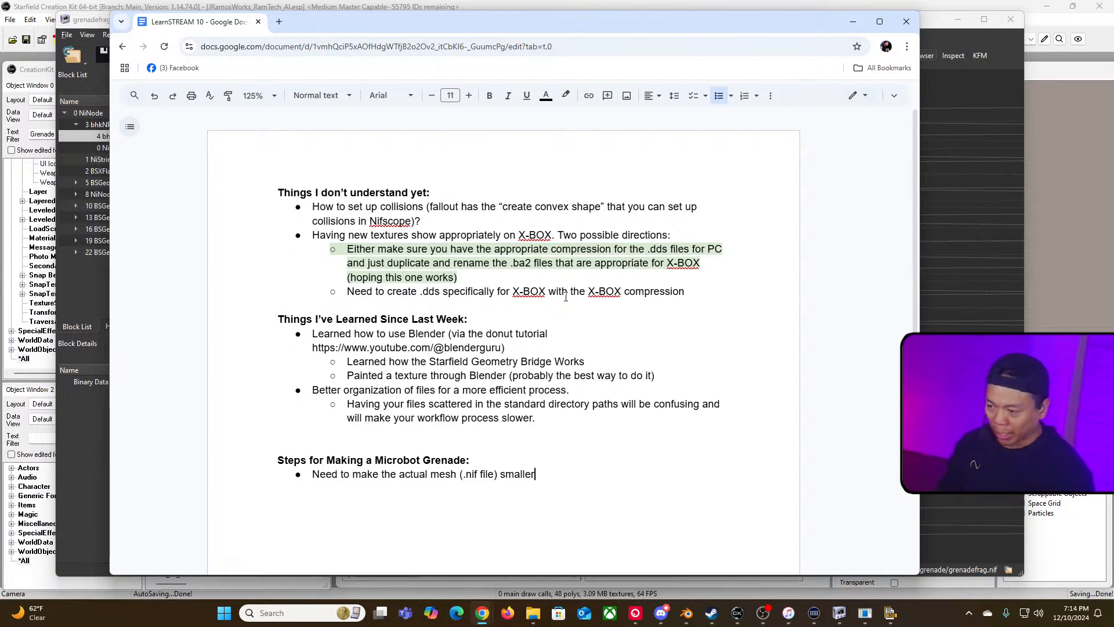
key("Return")
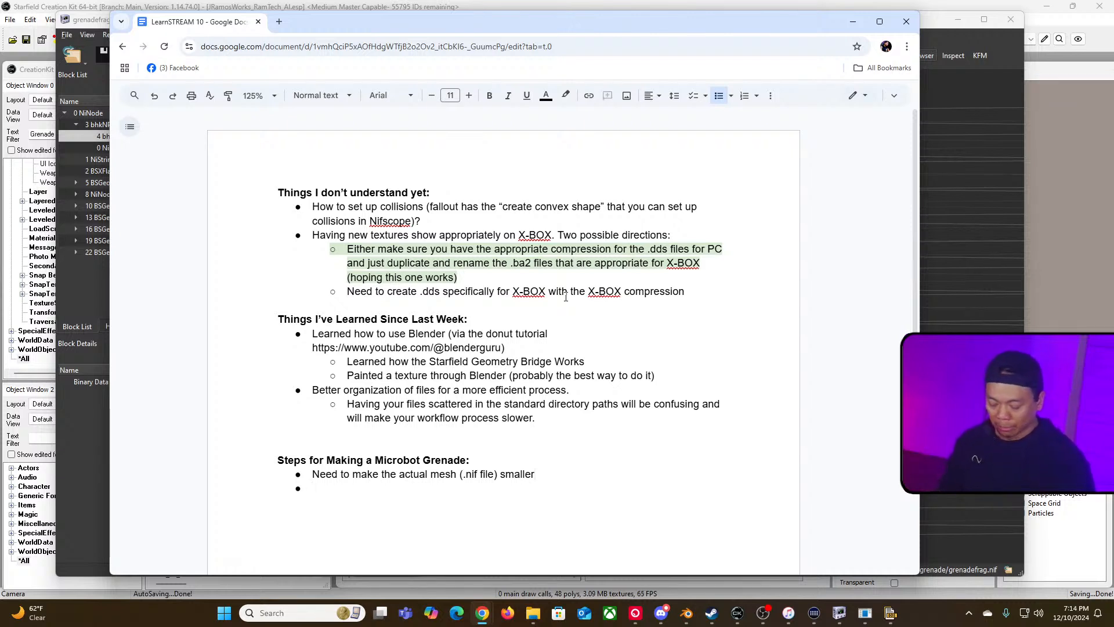
Step: Write "Apply geom" as the second bullet under the Microbot Grenade heading
type("Apply")
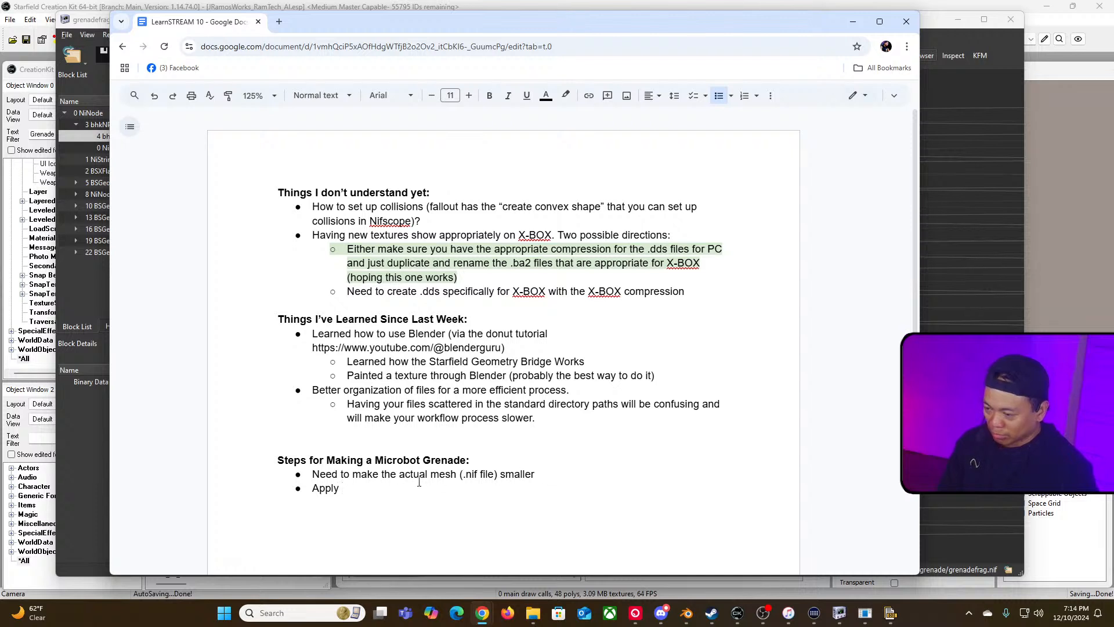
type(" gene")
key("BackSpace")
key("BackSpace")
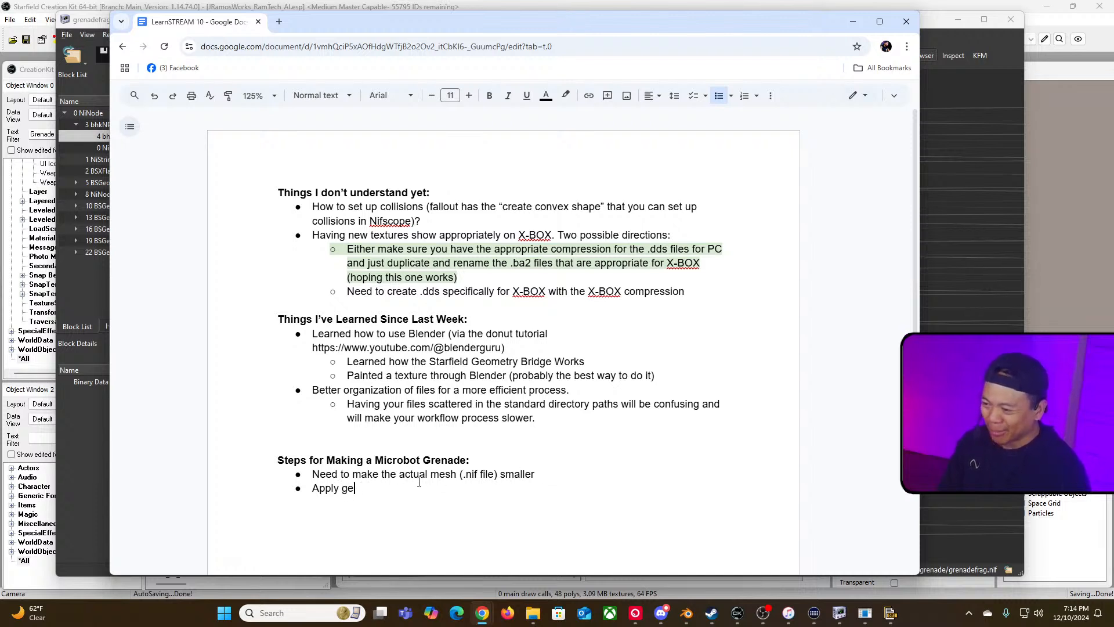
type("om")
Step: Add a top-level bullet "All things crazy the geometries folder." at the end of the learned-since-last-week list
left_click(572, 411)
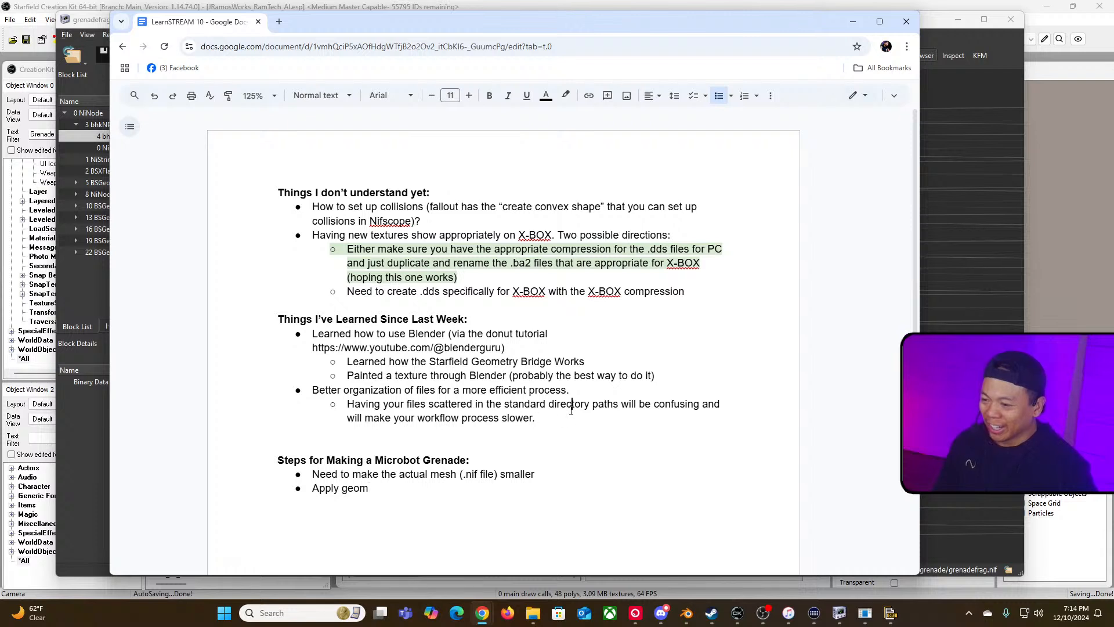
key("Return")
key("Tab")
key("shift+Tab")
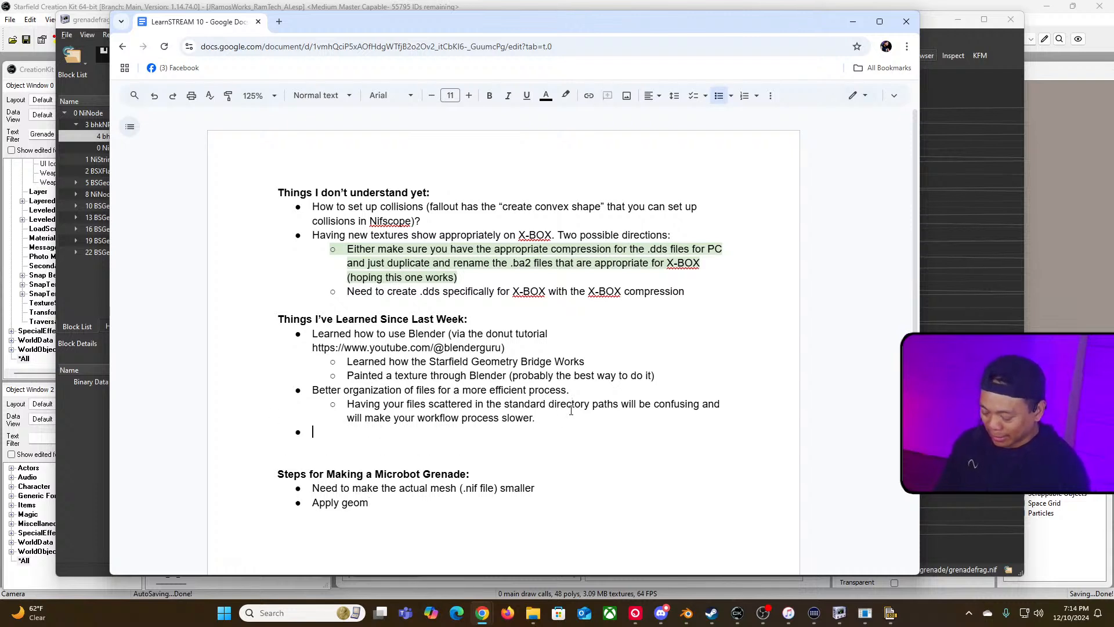
type("Eve")
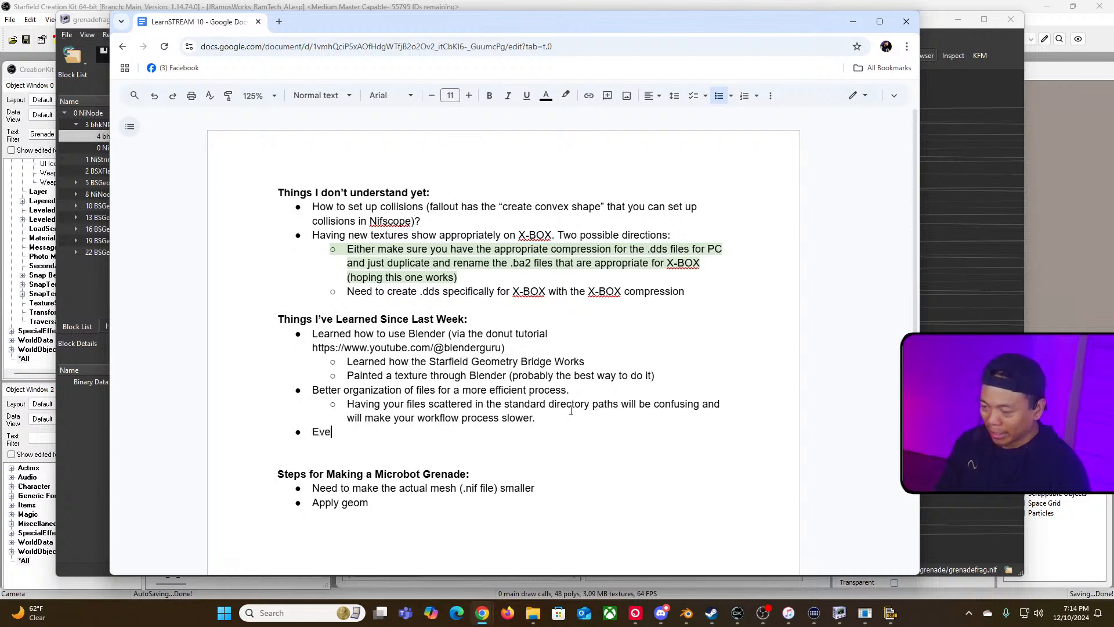
key("BackSpace")
key("BackSpace")
key("BackSpace")
type("All thigns")
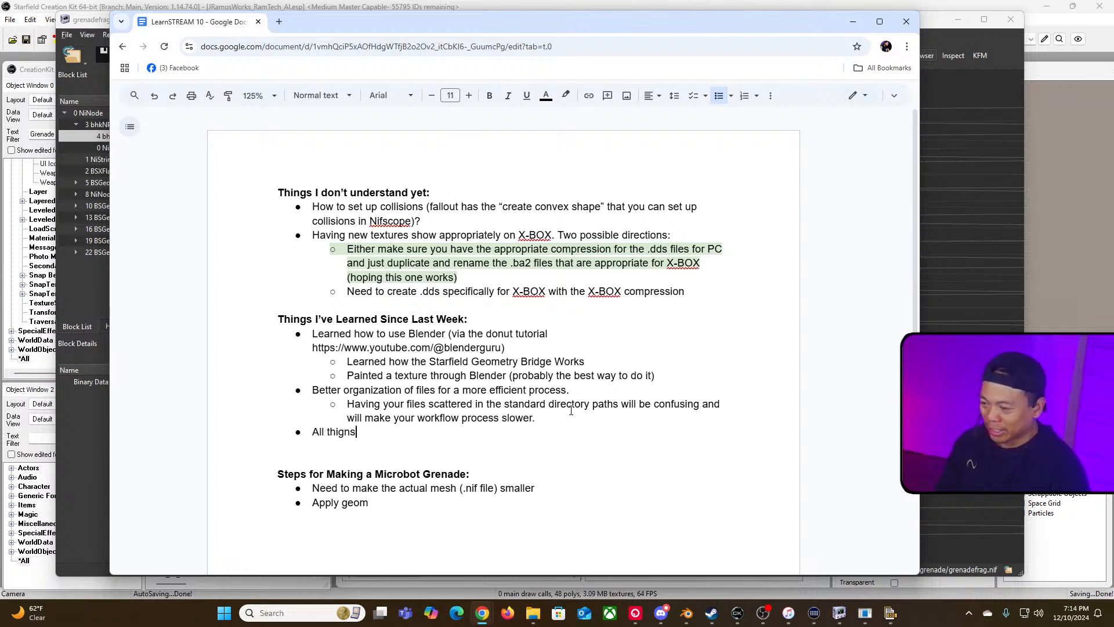
key("BackSpace")
key("BackSpace")
key("BackSpace")
type("ngs crazy ")
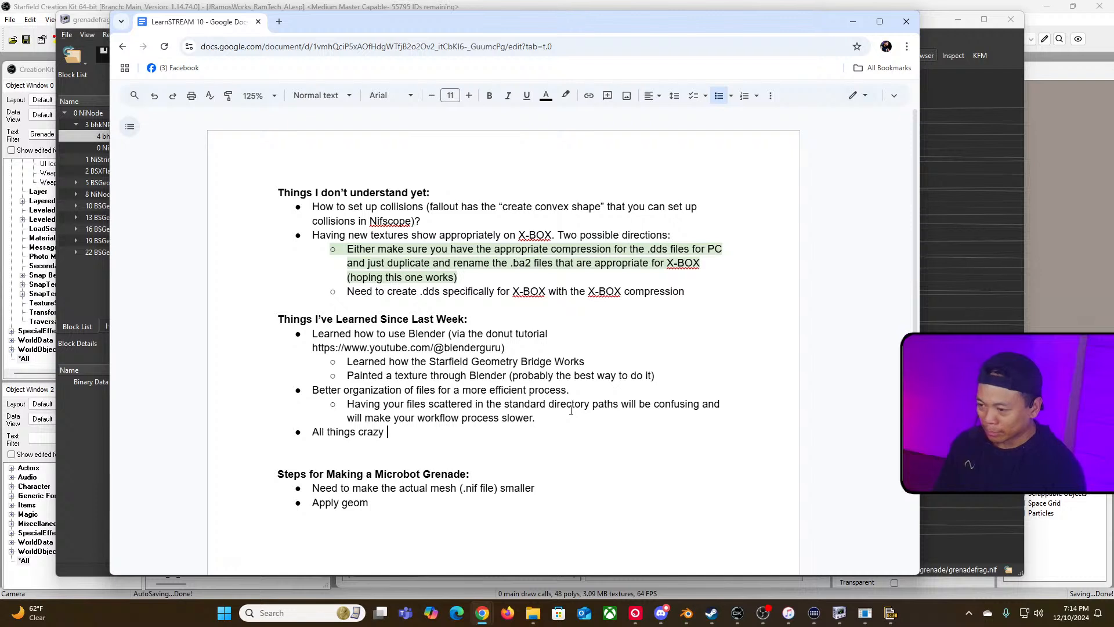
type("the geometr")
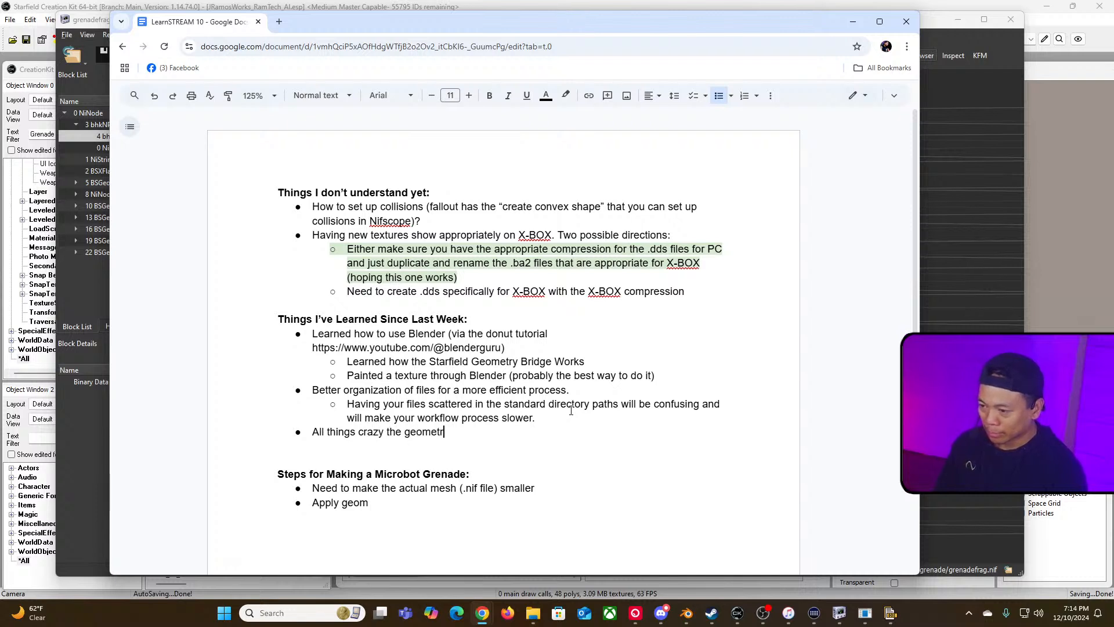
type("ies folder")
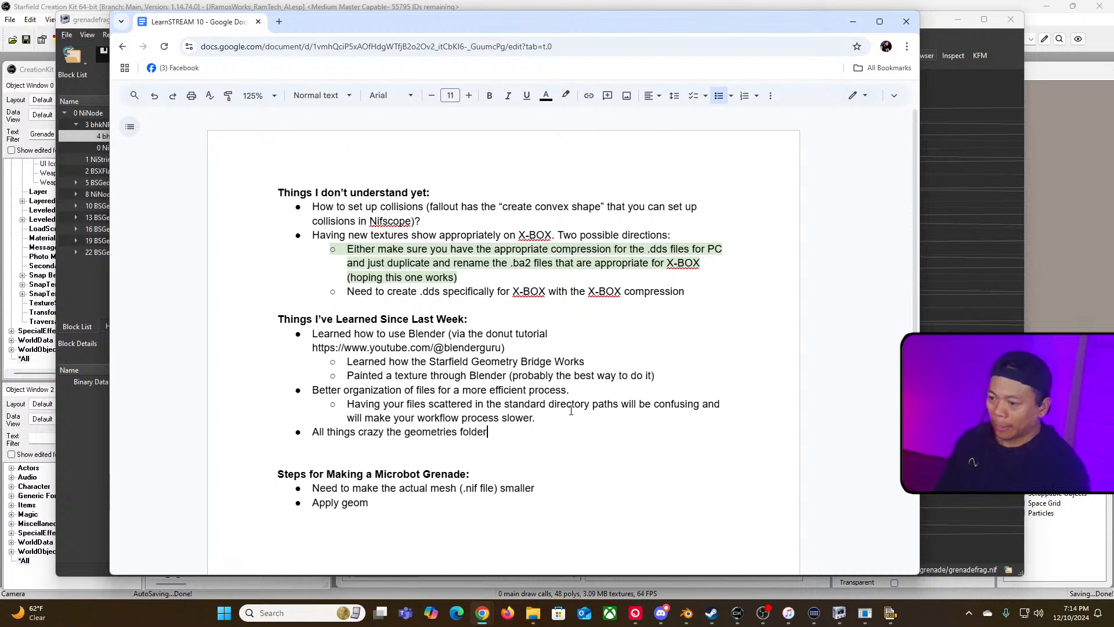
type(".")
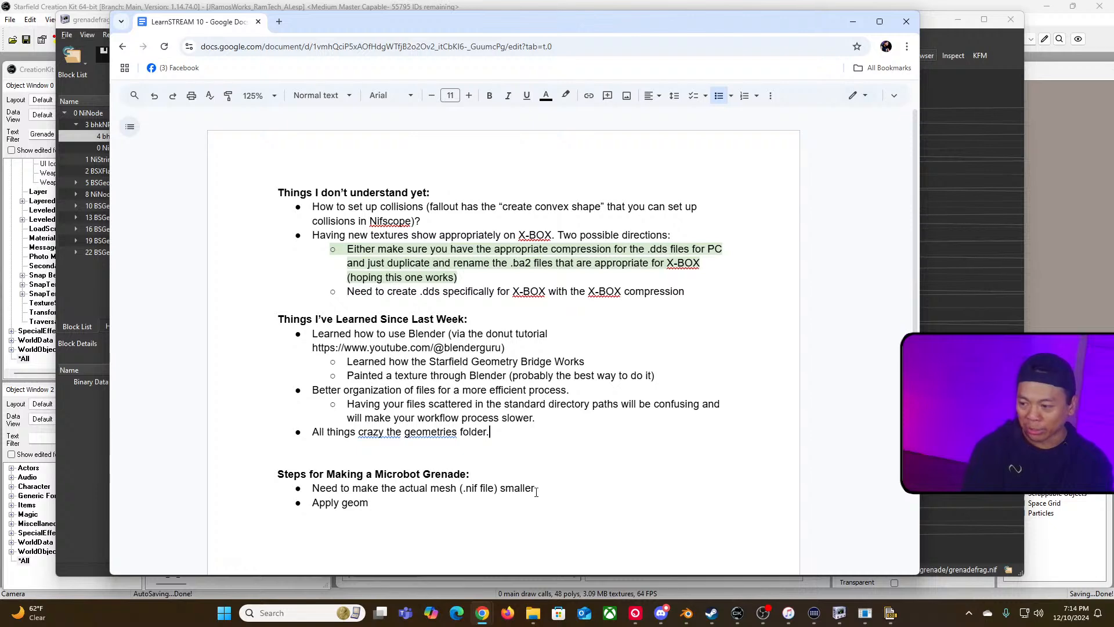
left_click_drag(534, 488, 312, 488)
left_click(471, 474)
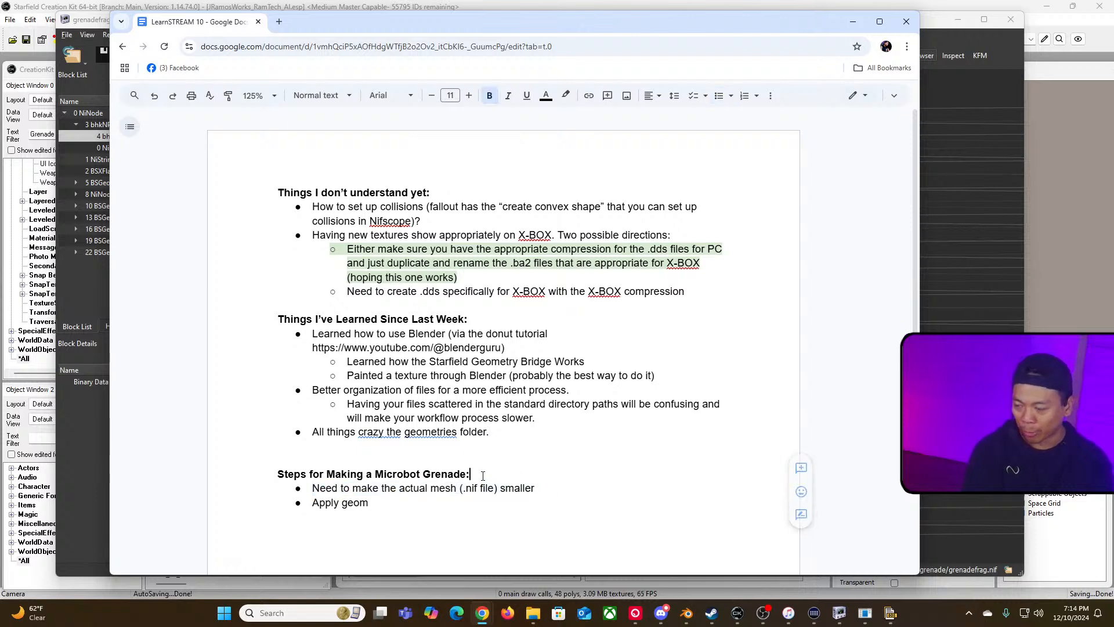
left_click(407, 504)
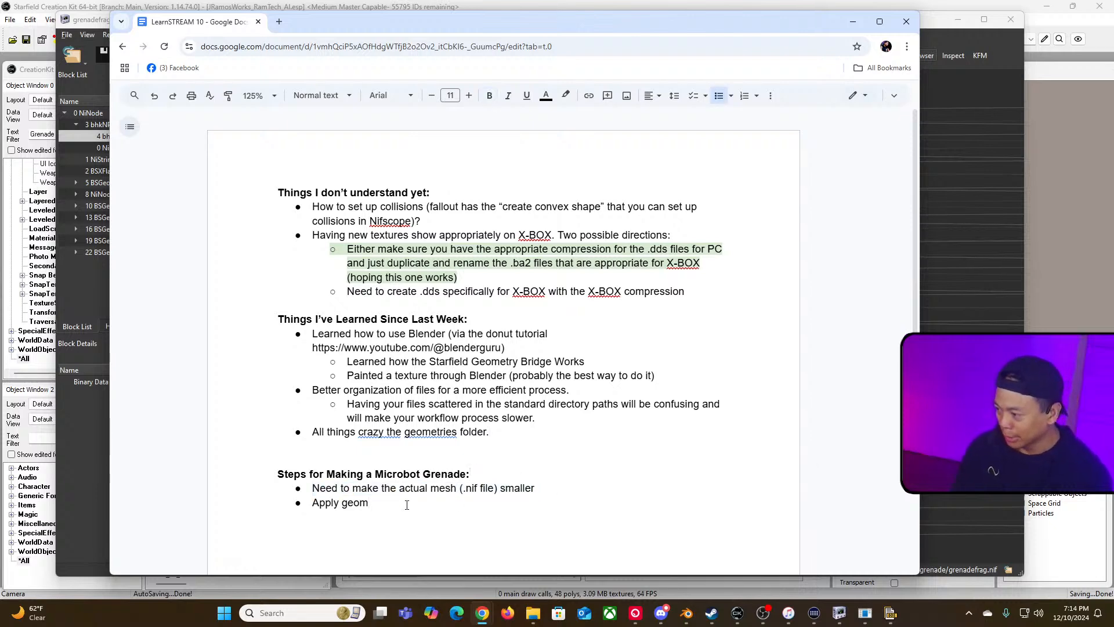
Step: Replace the second grenade-step bullet's text with "Externa"
scroll(406, 506, "down", 3)
scroll(423, 409, "down", 1)
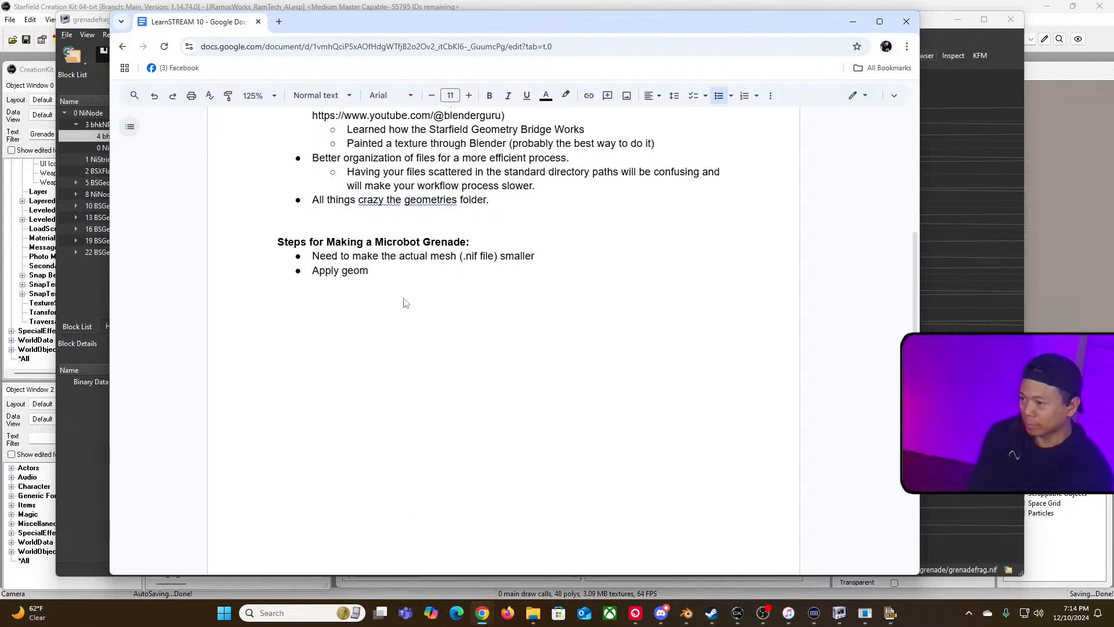
key("BackSpace")
key("BackSpace")
key("BackSpace")
key("BackSpace")
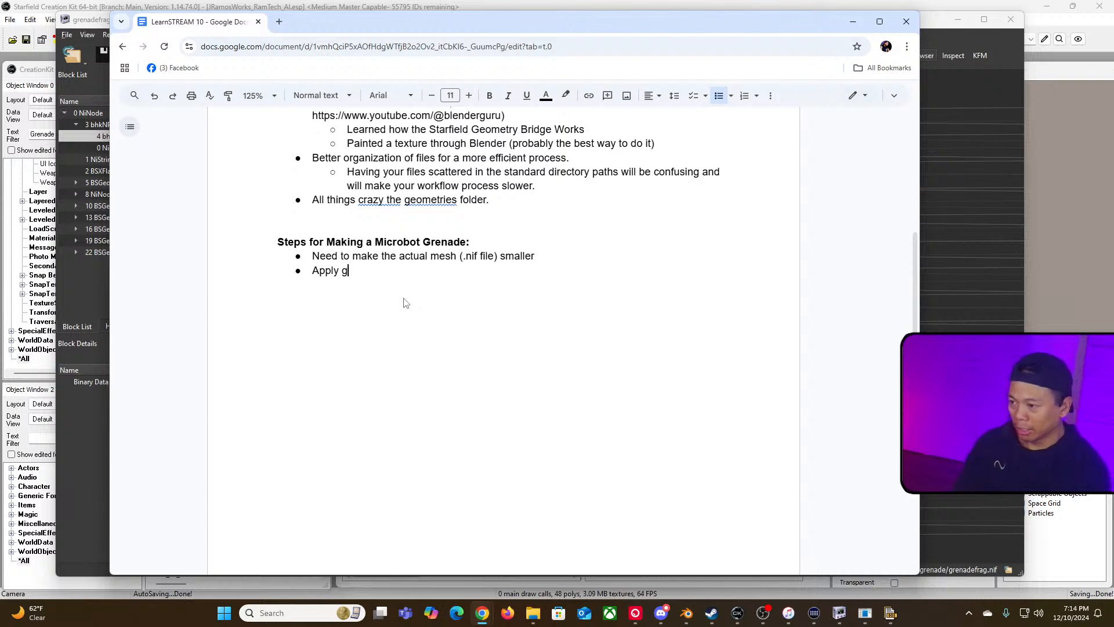
type("geom")
key("BackSpace")
key("BackSpace")
key("BackSpace")
key("BackSpace")
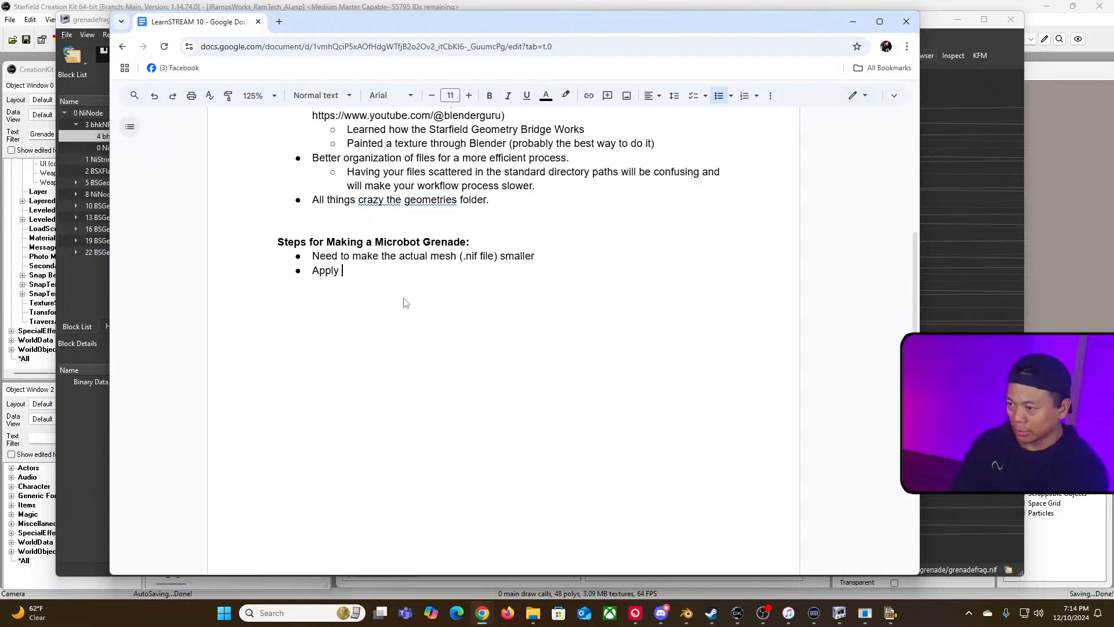
type("geo")
key("BackSpace")
key("BackSpace")
key("BackSpace")
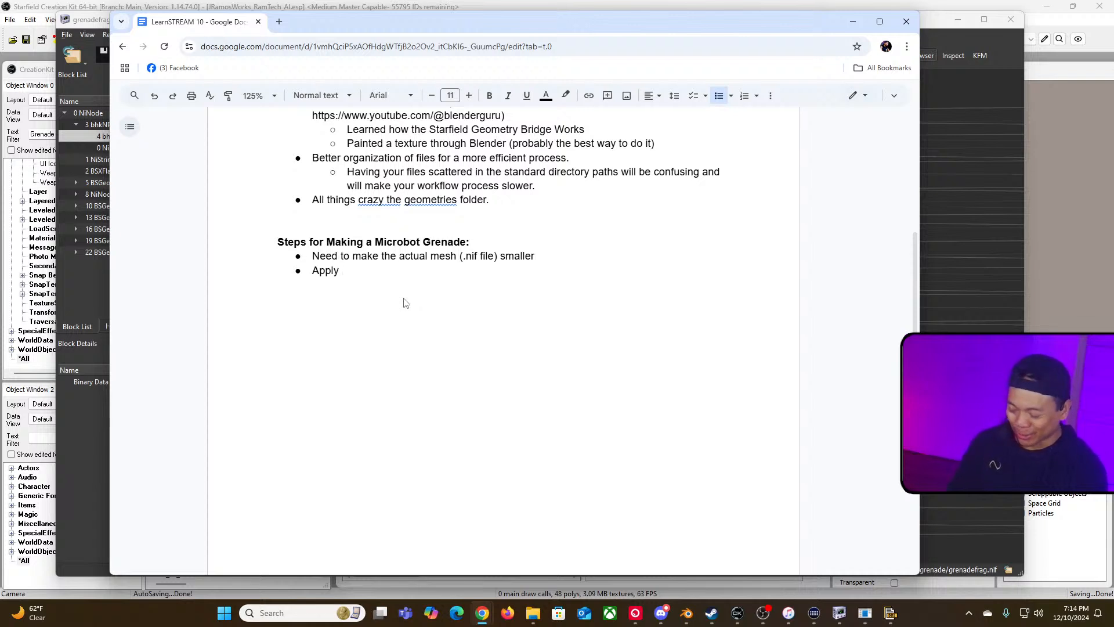
key("BackSpace")
key("BackSpace")
key("BackSpace")
key("BackSpace")
key("BackSpace")
key("BackSpace")
type("Externa")
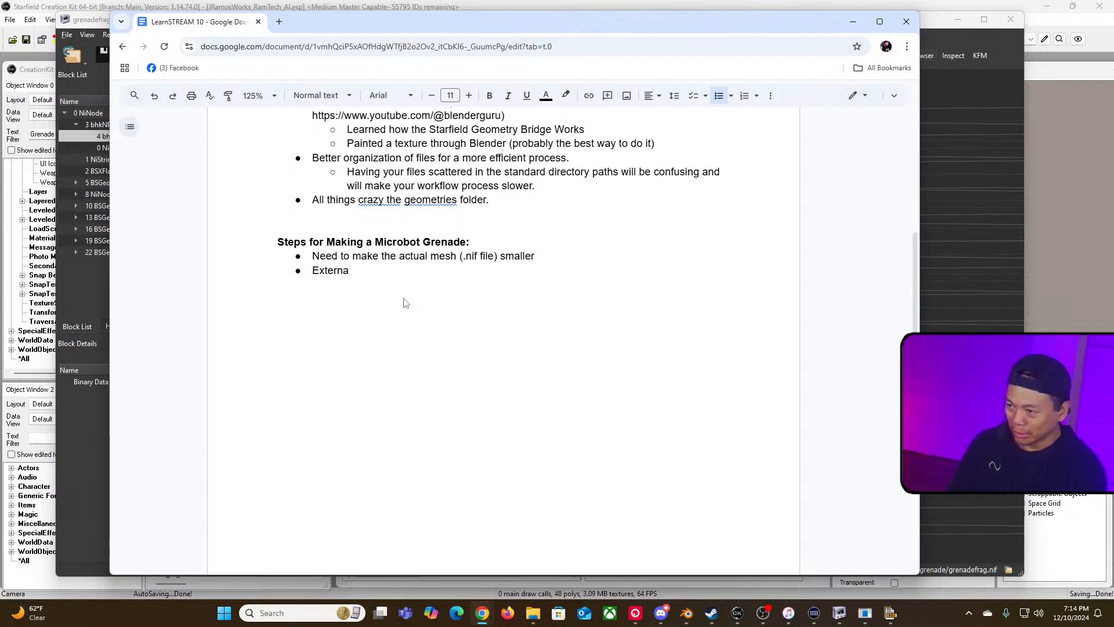
Step: Replace the period ending the geometries-folder bullet with " (external geometries)"
left_click(500, 201)
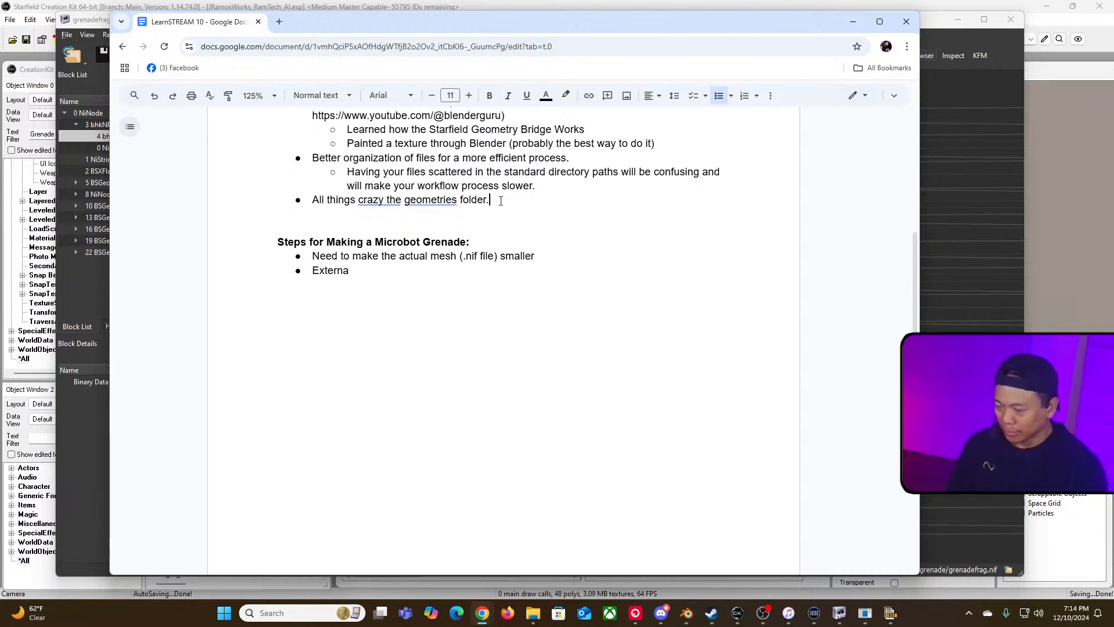
key("BackSpace")
type("(external e")
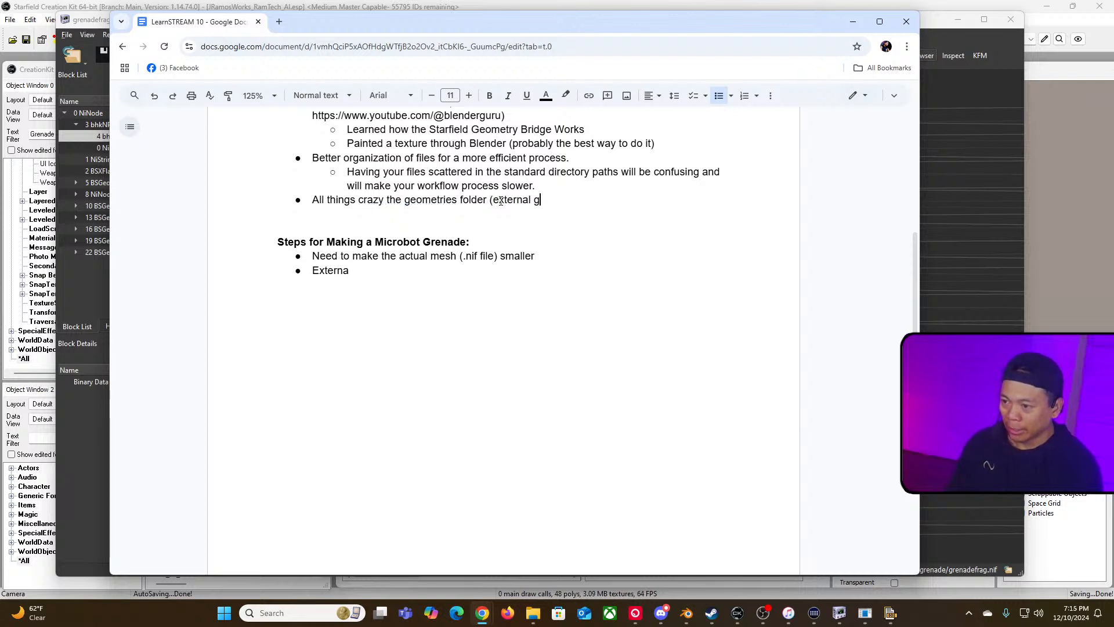
type("eomt")
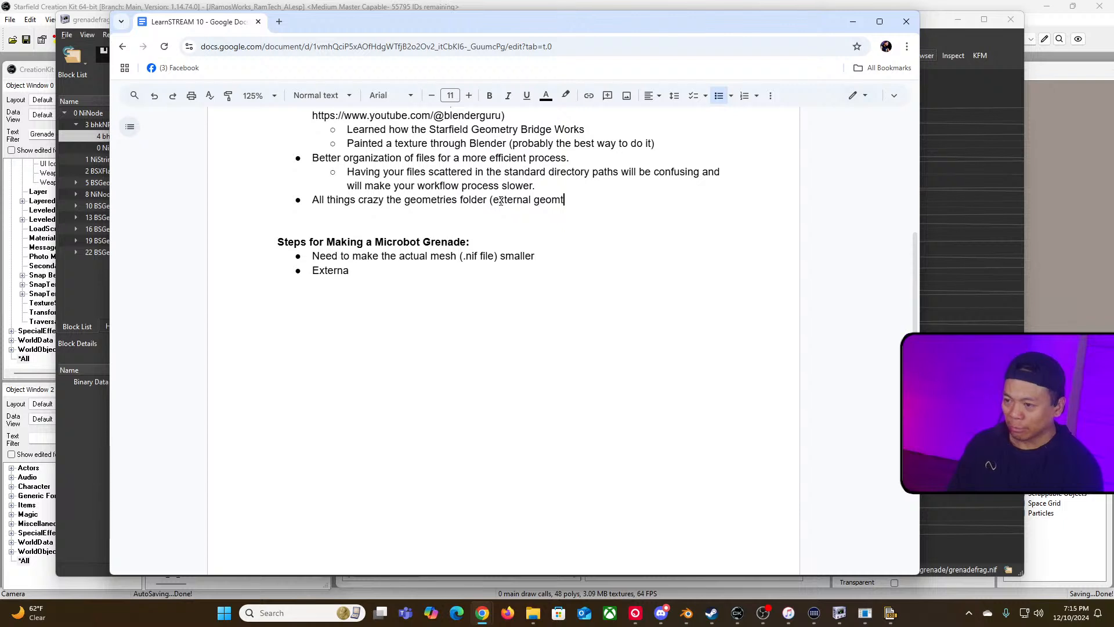
key("BackSpace")
type("etries)")
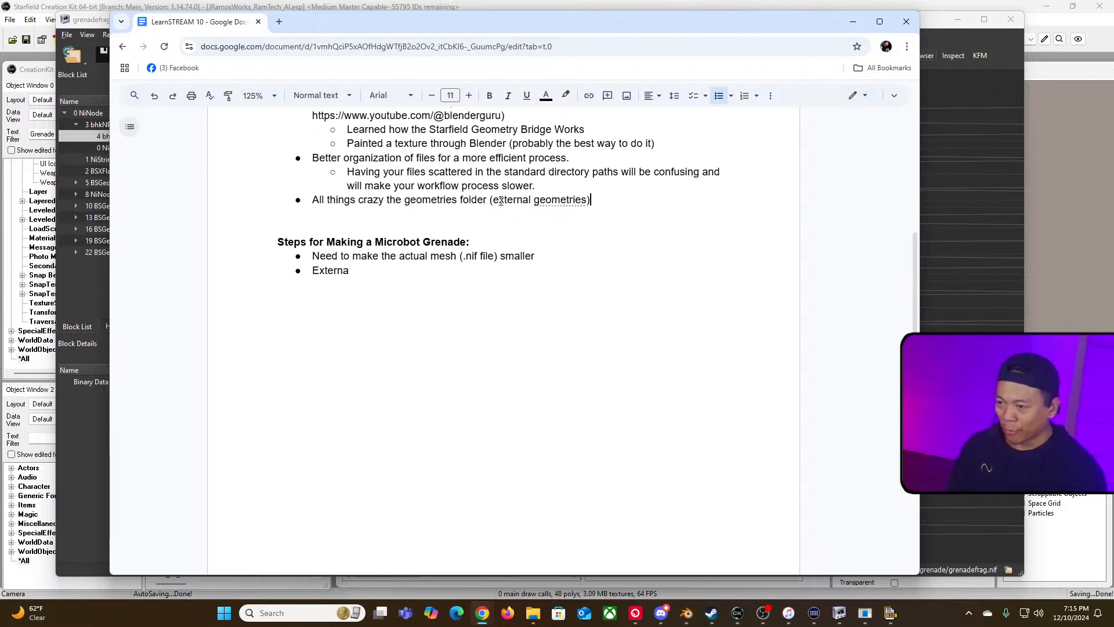
Step: Finish the second grenade-step bullet so it reads "External vs. Internal"
left_click_drag(493, 199, 585, 200)
left_click(411, 200)
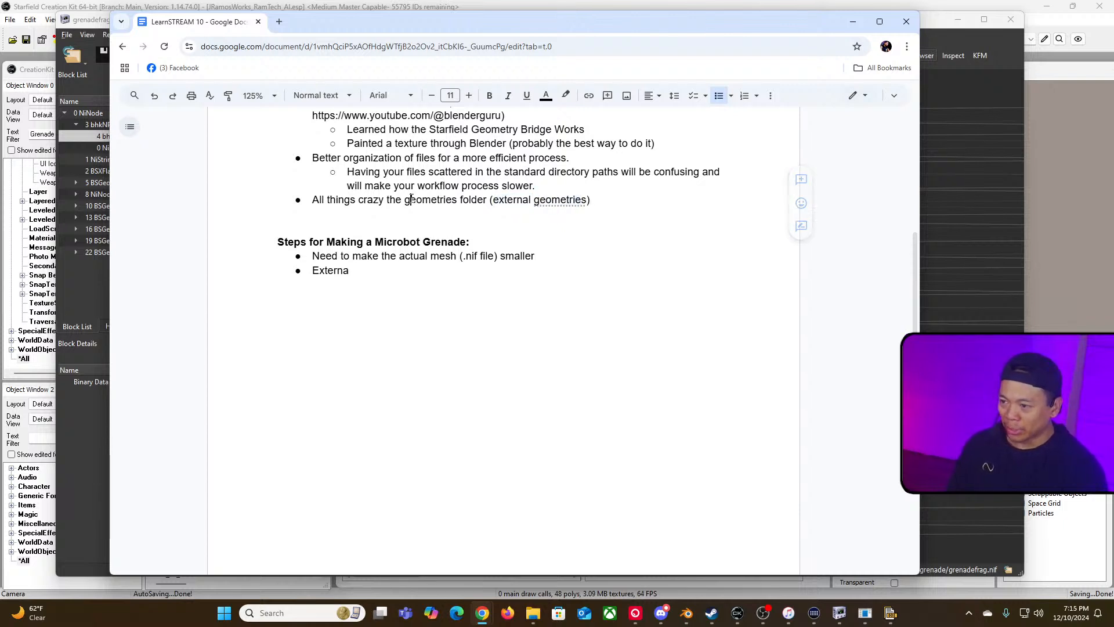
double_click(411, 199)
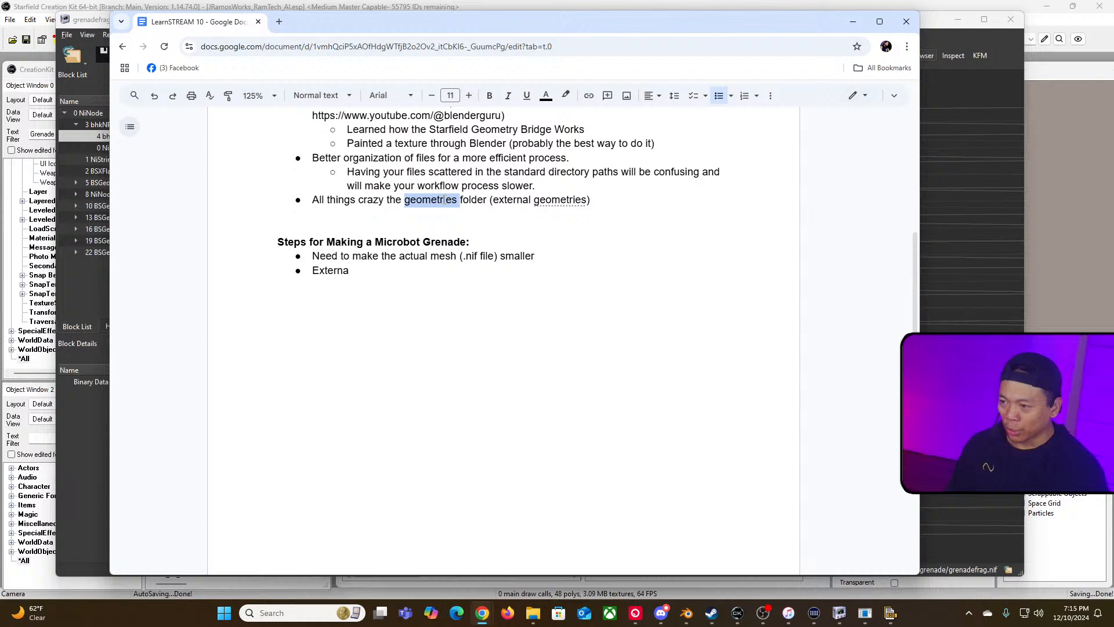
left_click(474, 279)
double_click(557, 201)
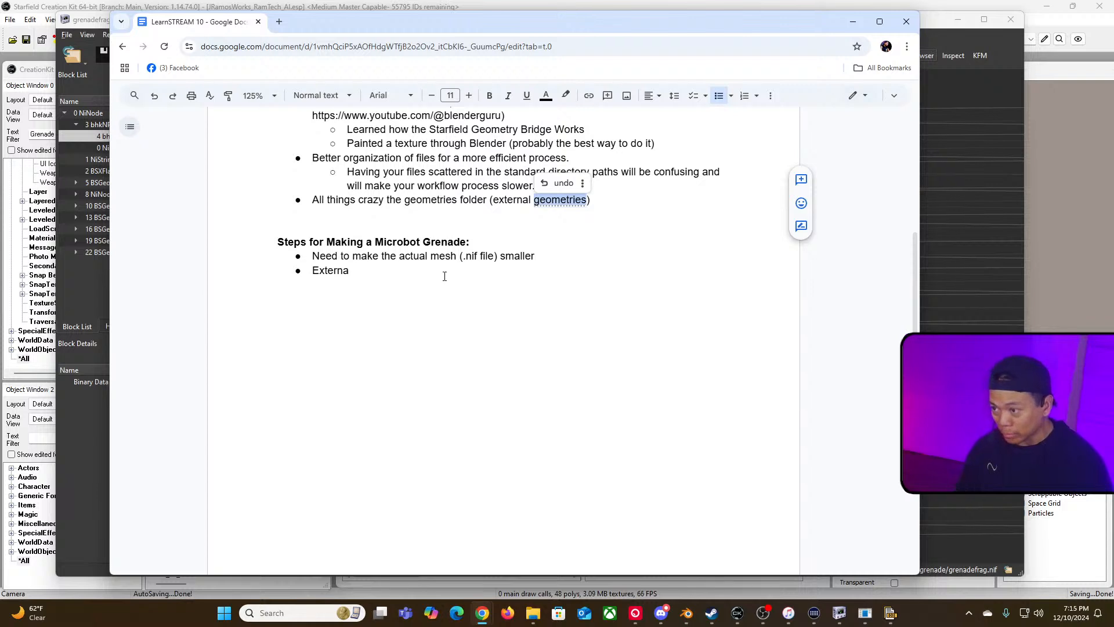
type("l ")
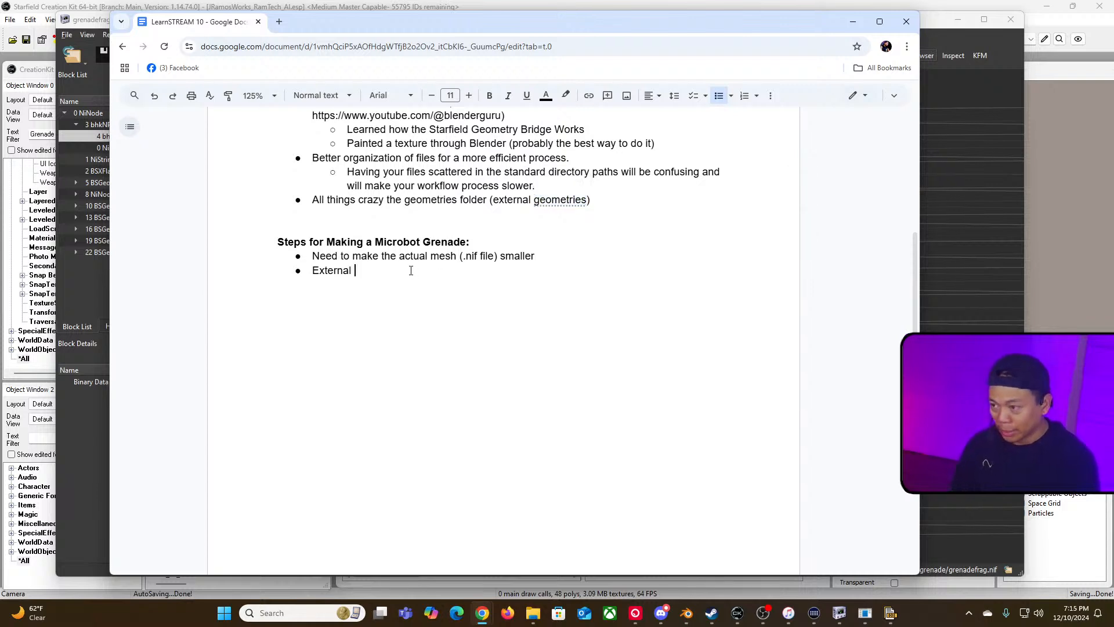
type("vs. ")
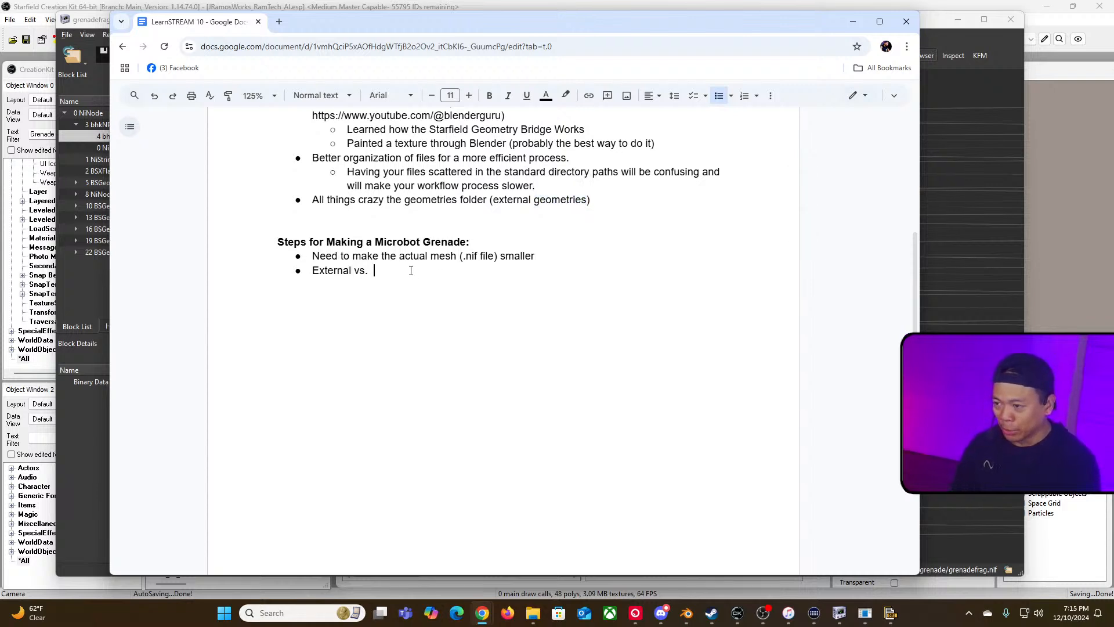
type("Internal")
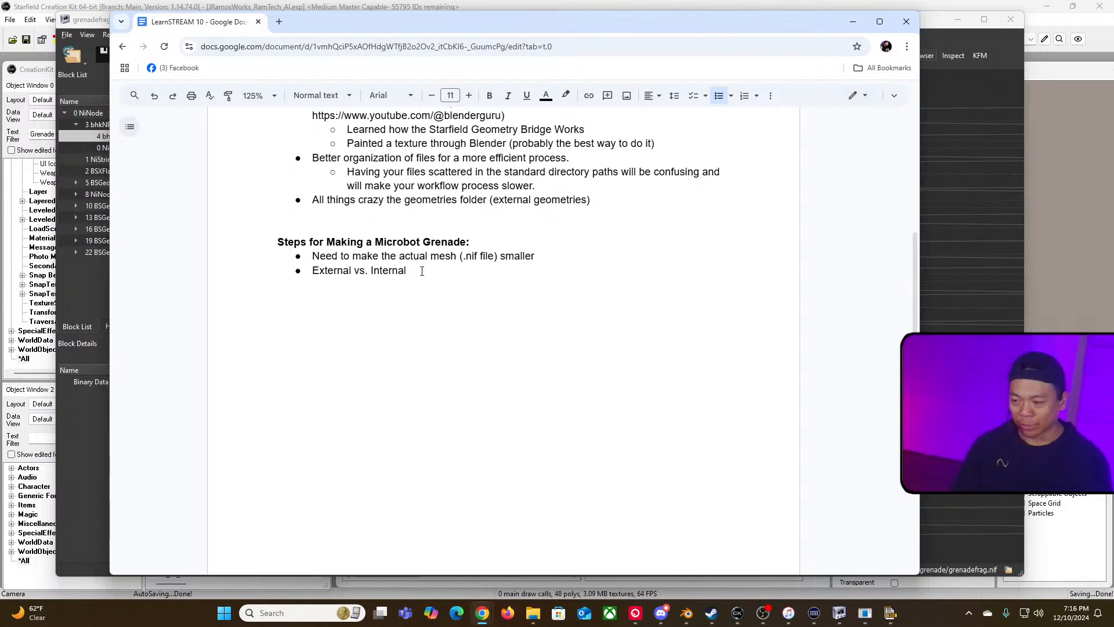
Step: Switch to File Explorer and open the geometries folder inside the Starfield Data directory
key("alt+Tab")
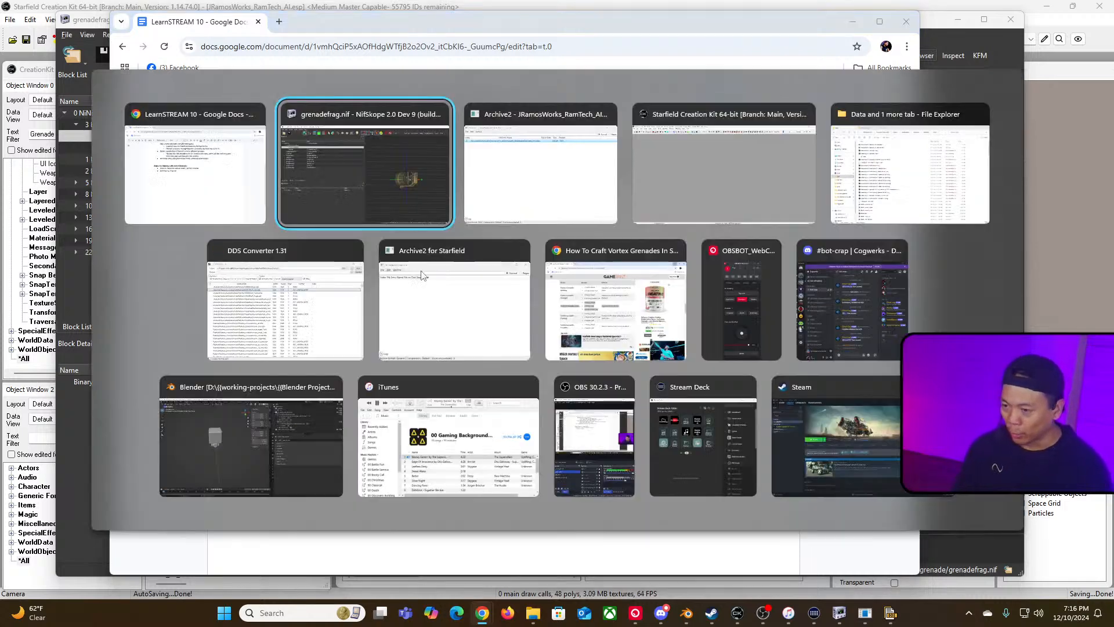
key("alt+Tab")
key("alt+Tab")
key("alt+Tab")
key("alt+shift+Tab")
key("alt+shift+Tab")
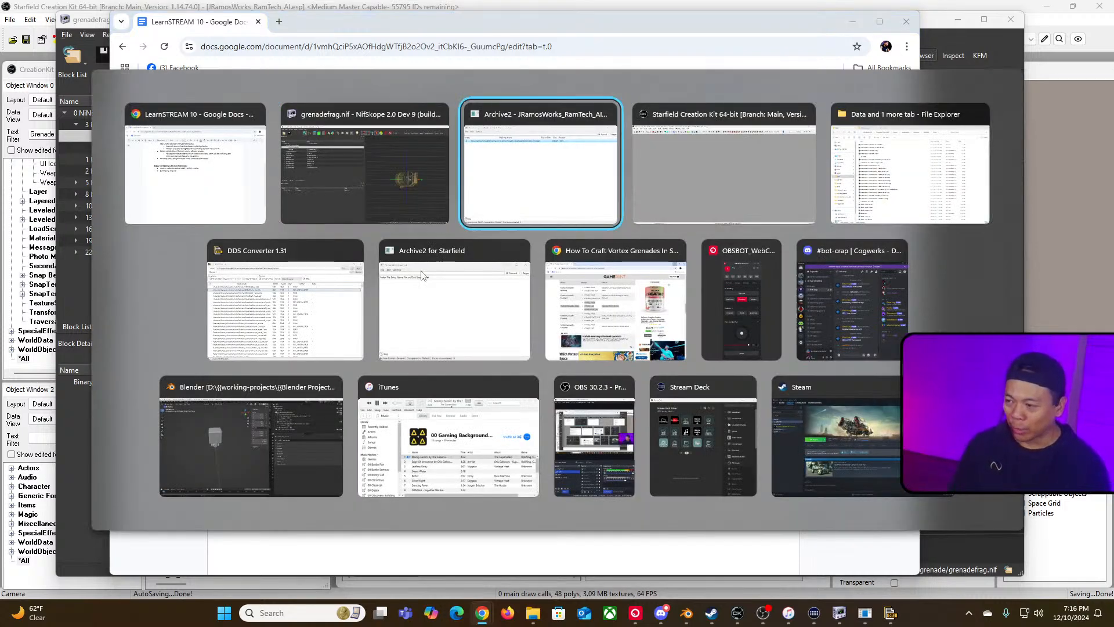
key("alt+Tab")
key("alt+Tab")
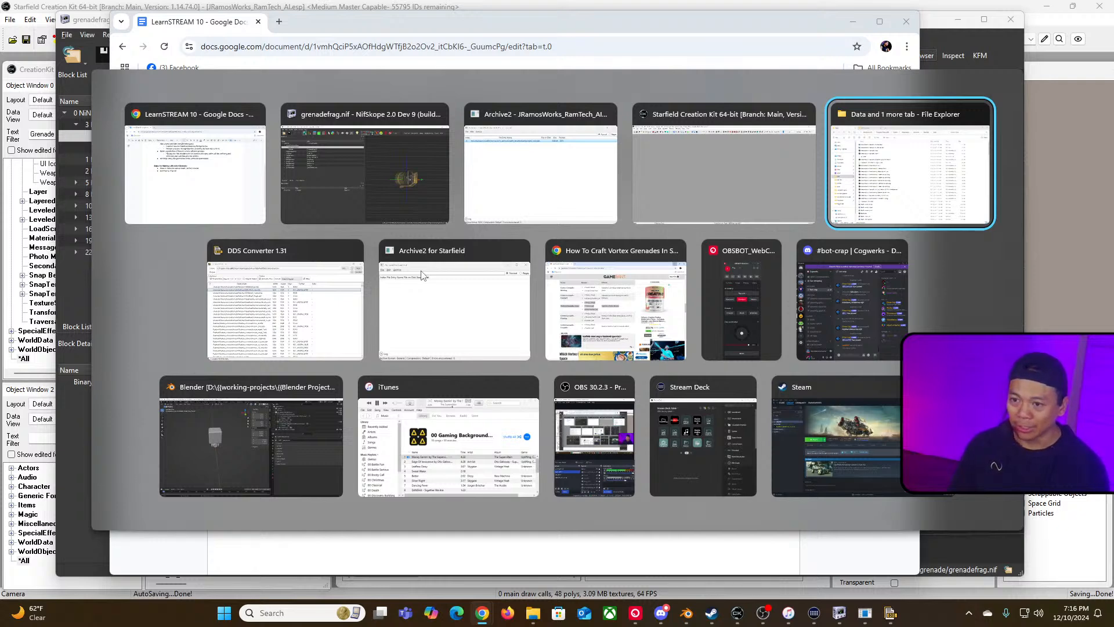
scroll(392, 255, "down", 3)
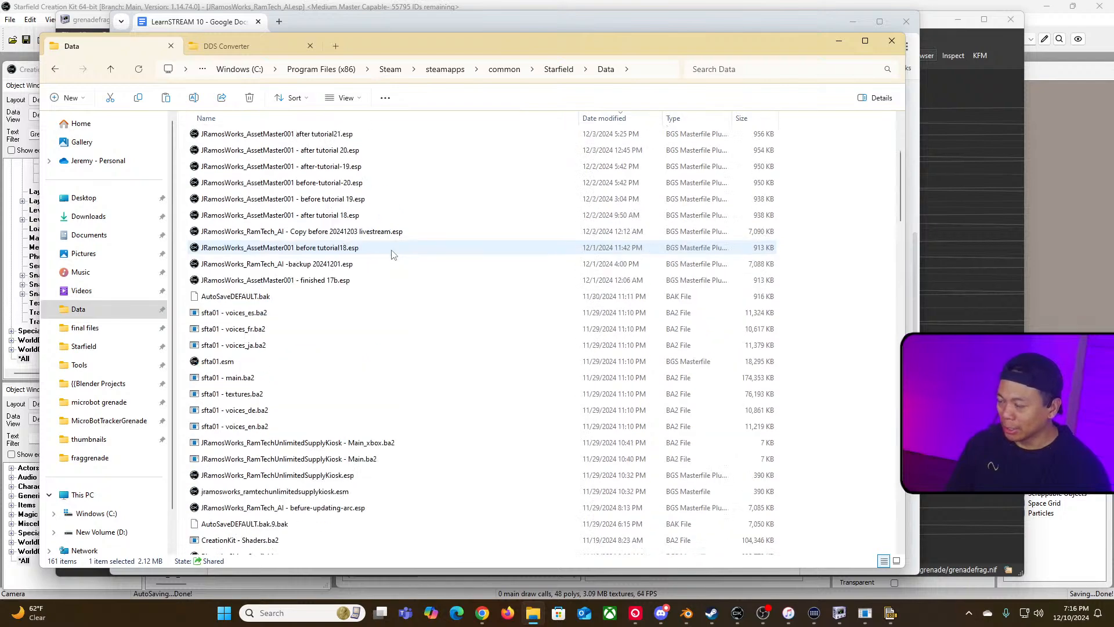
scroll(391, 251, "up", 3)
scroll(390, 251, "down", 7)
scroll(343, 377, "down", 12)
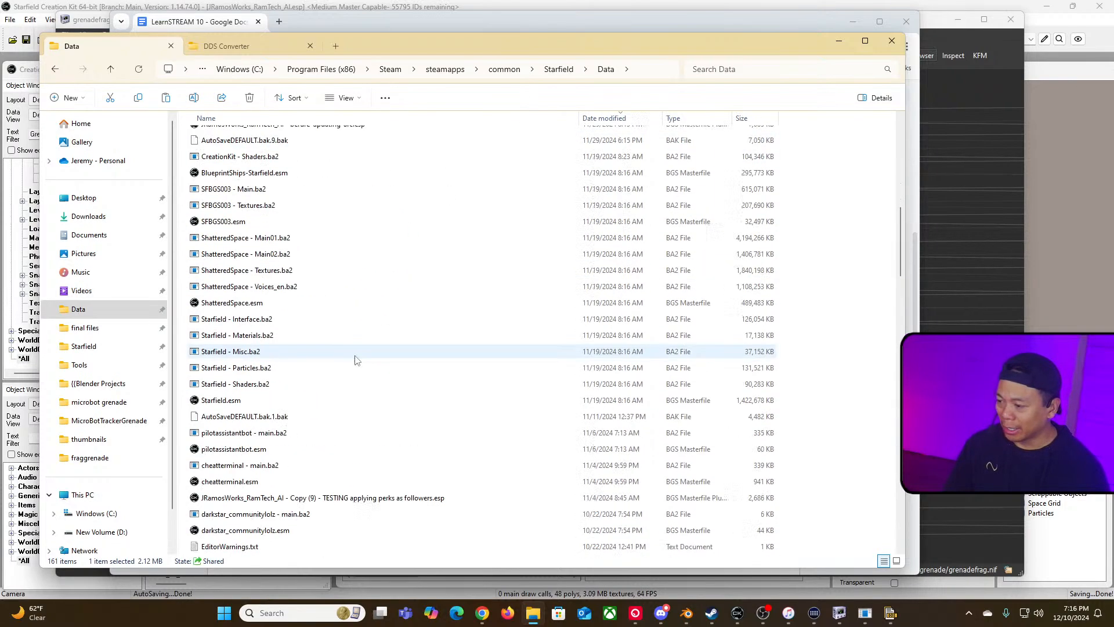
scroll(334, 399, "down", 10)
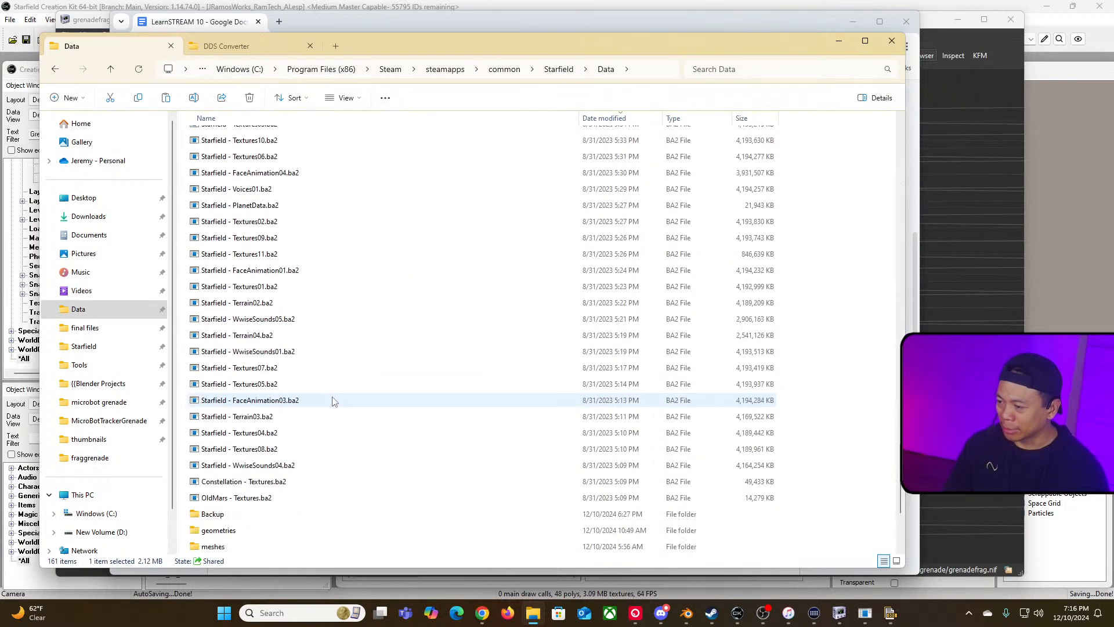
left_click(287, 336)
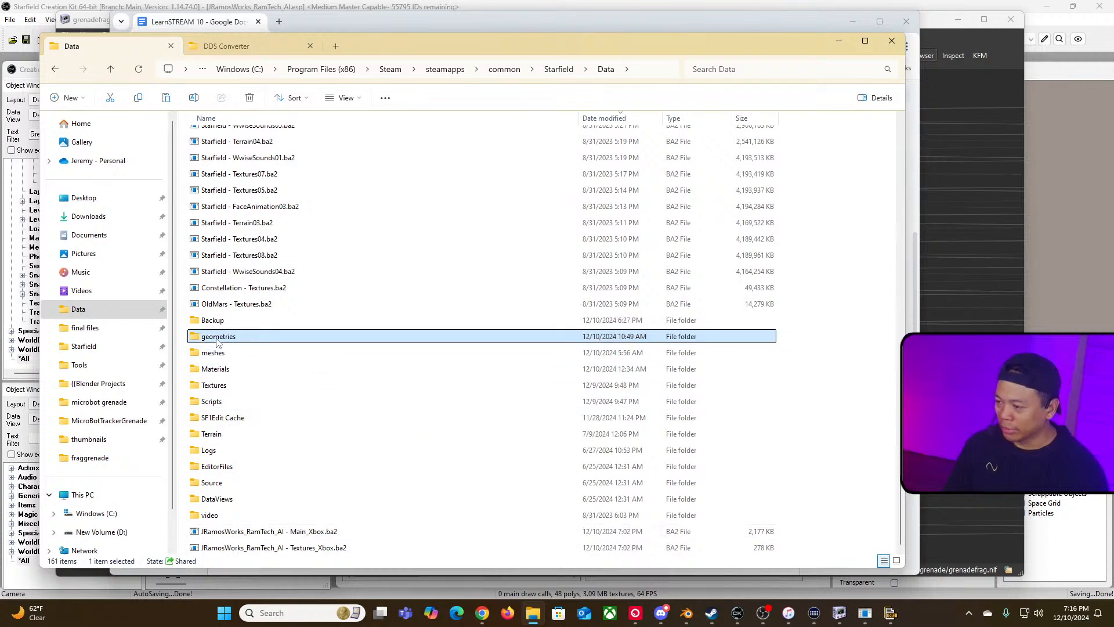
key("Return")
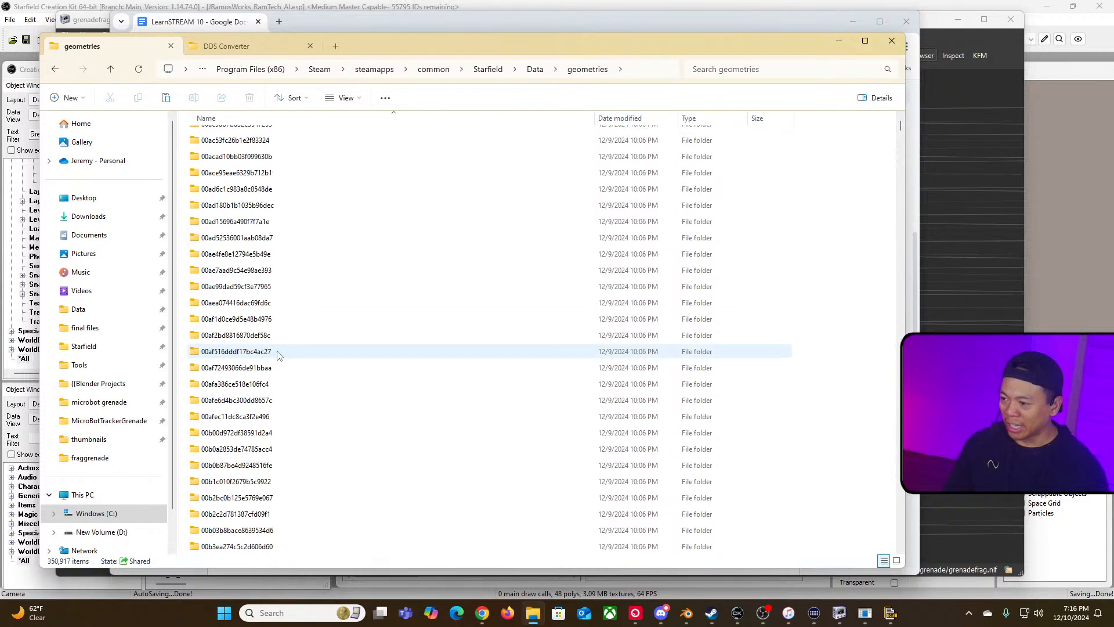
Step: Browse the subfolders of the geometries folder and its parent Data folder
scroll(278, 351, "down", 15)
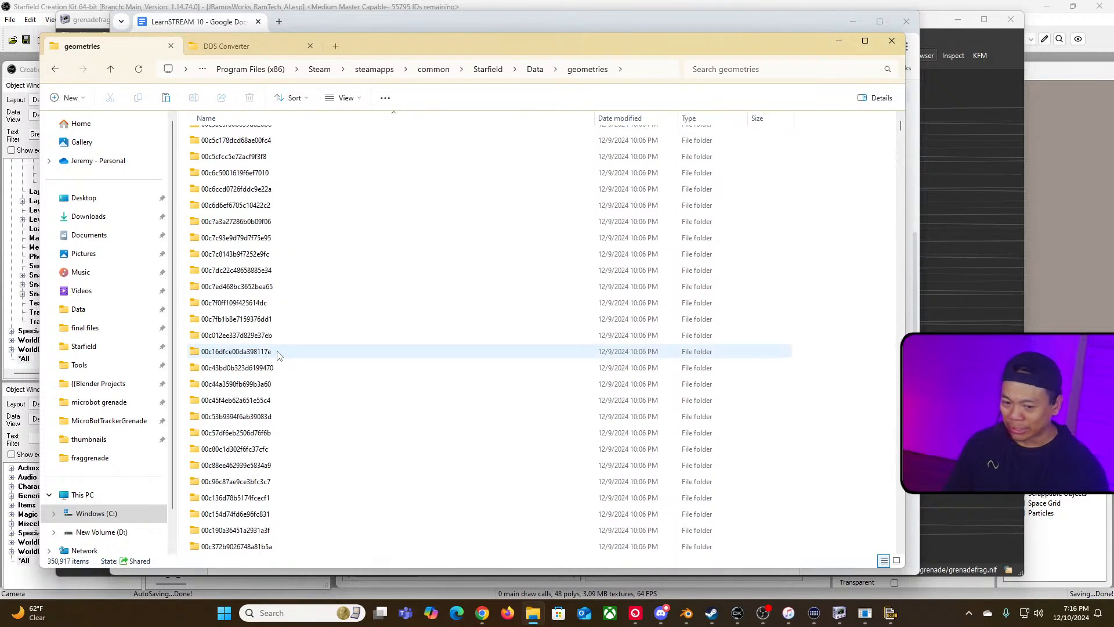
double_click(266, 354)
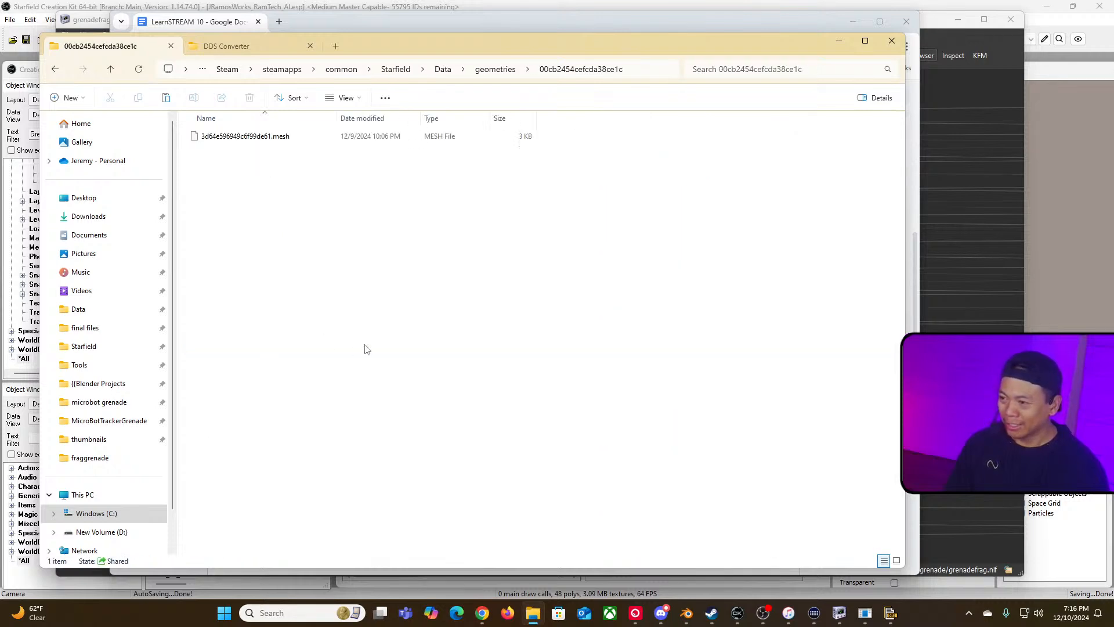
left_click(52, 70)
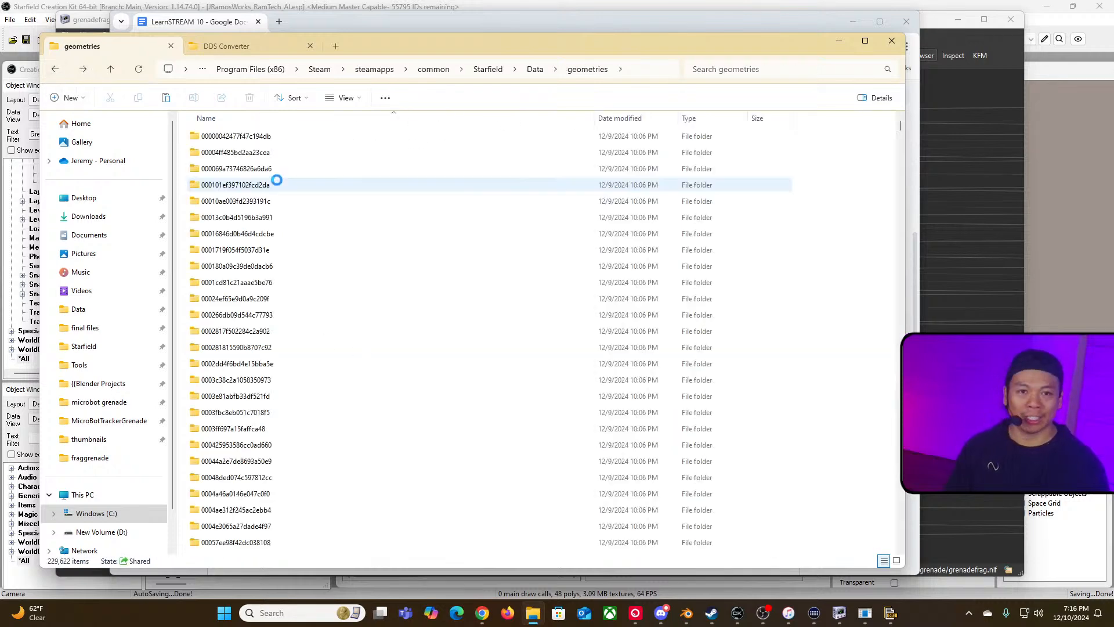
scroll(396, 331, "down", 20)
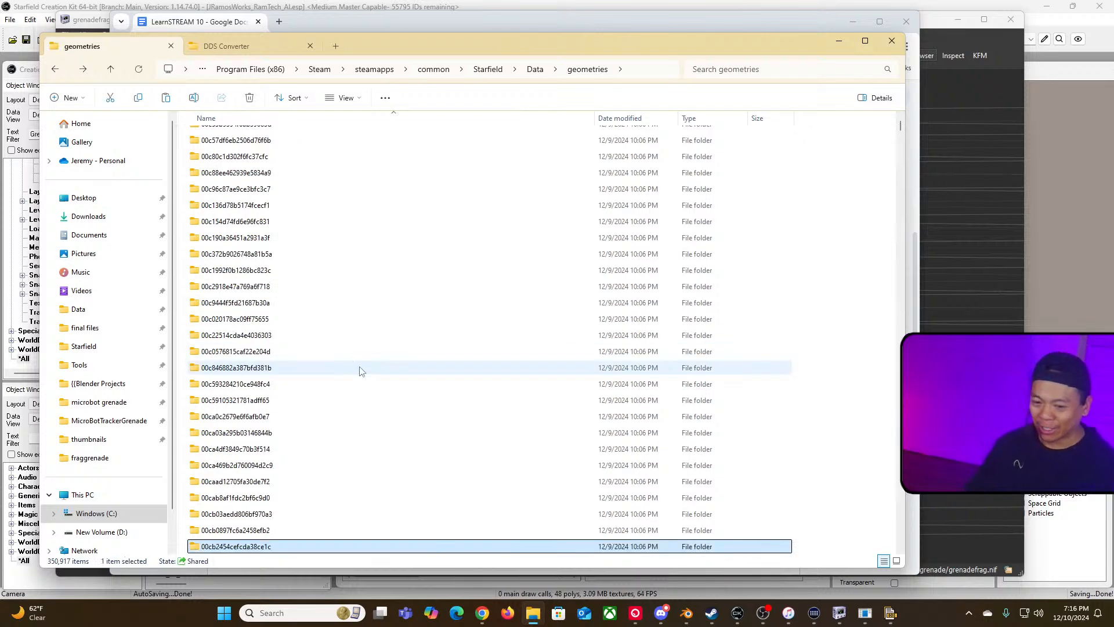
left_click(54, 68)
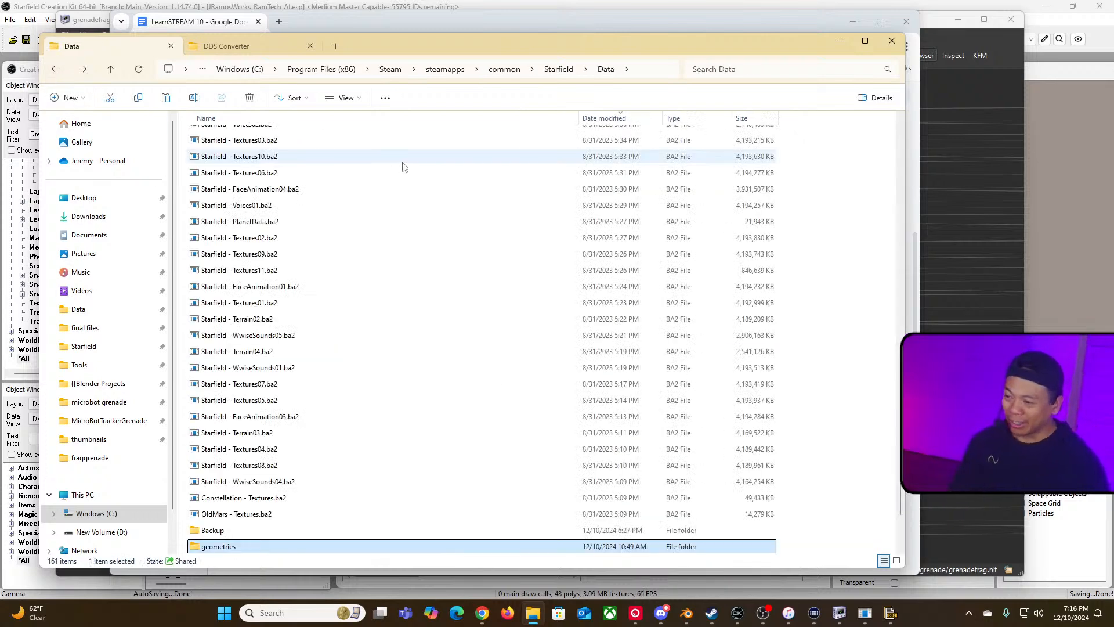
scroll(375, 446, "down", 4)
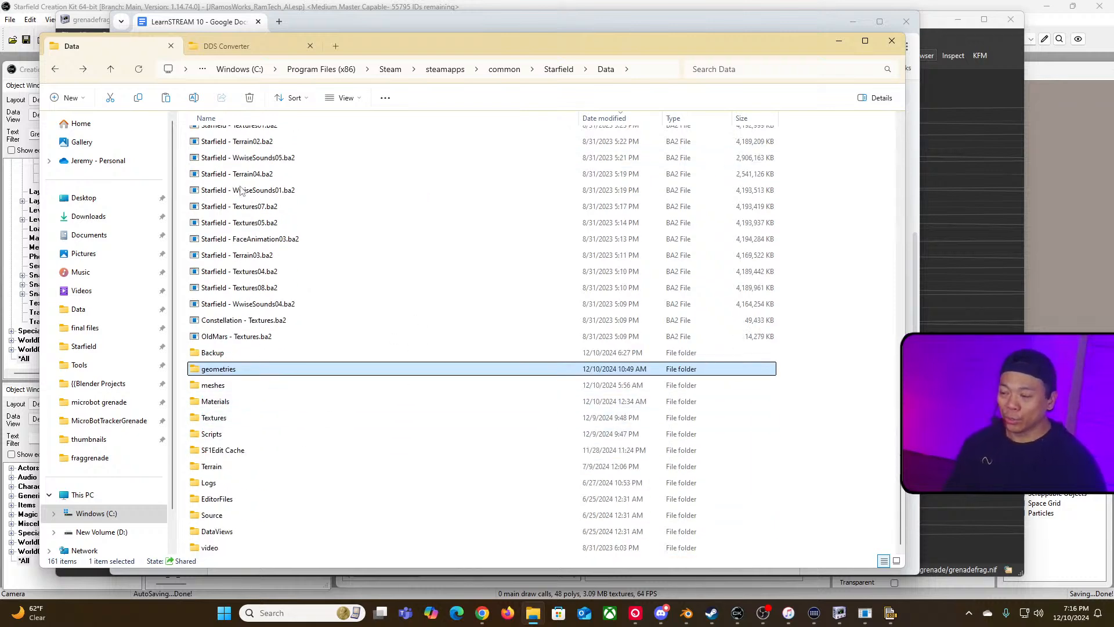
double_click(224, 369)
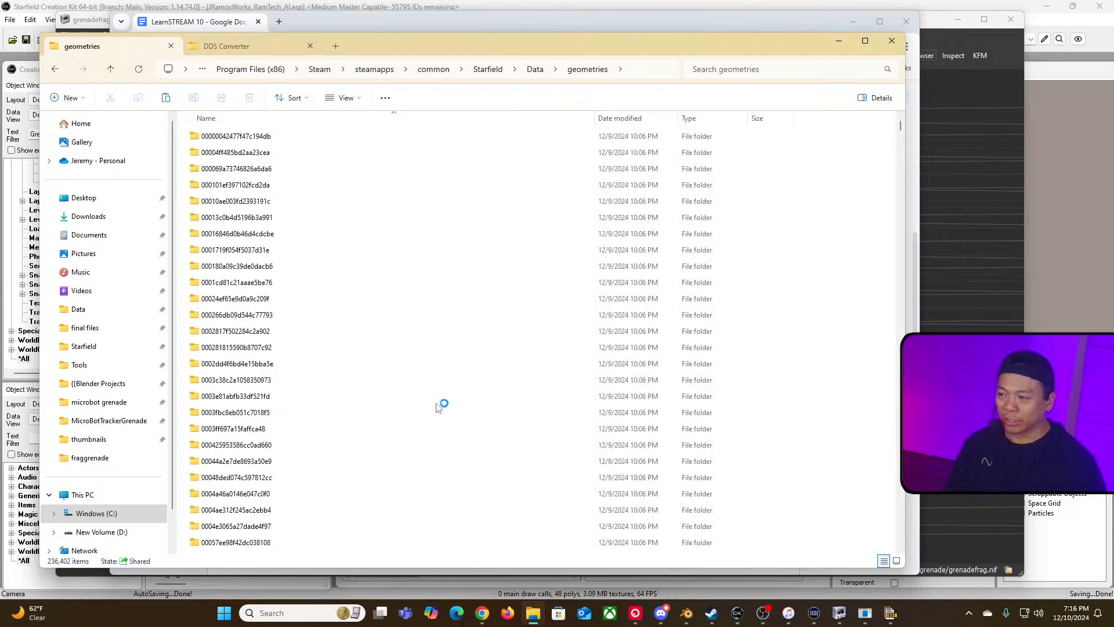
left_click(55, 69)
scroll(321, 448, "down", 4)
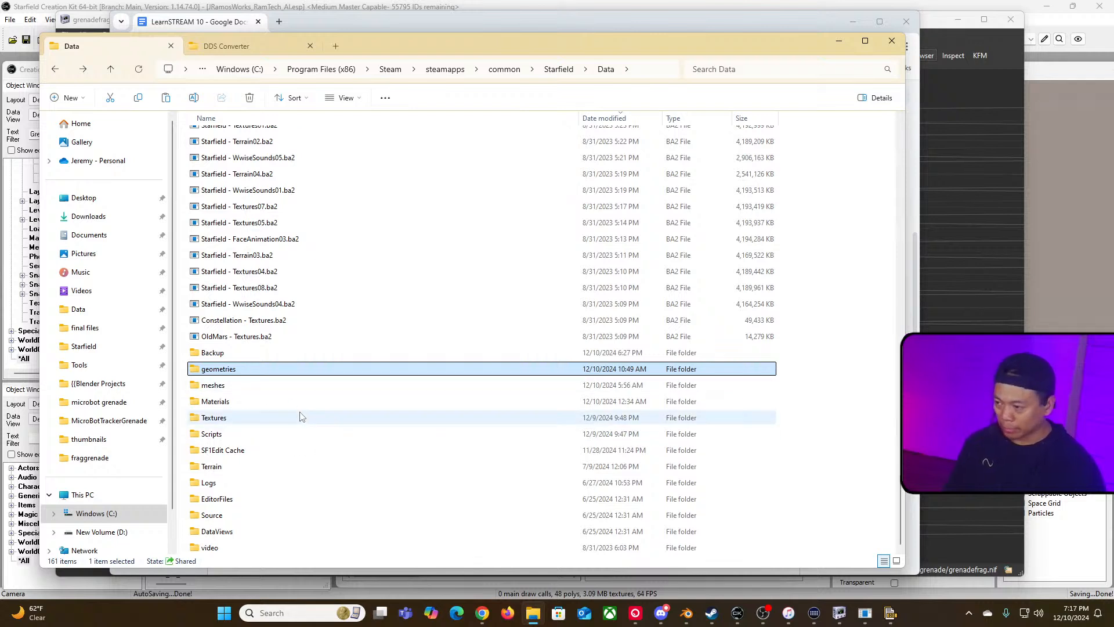
Step: Return to the notes document and append " (prefer internal to make things simple)" to the External vs. Internal bullet
mouse_move(601, 54)
left_mouse_down()
mouse_move(577, 43)
mouse_move(609, 39)
left_mouse_up()
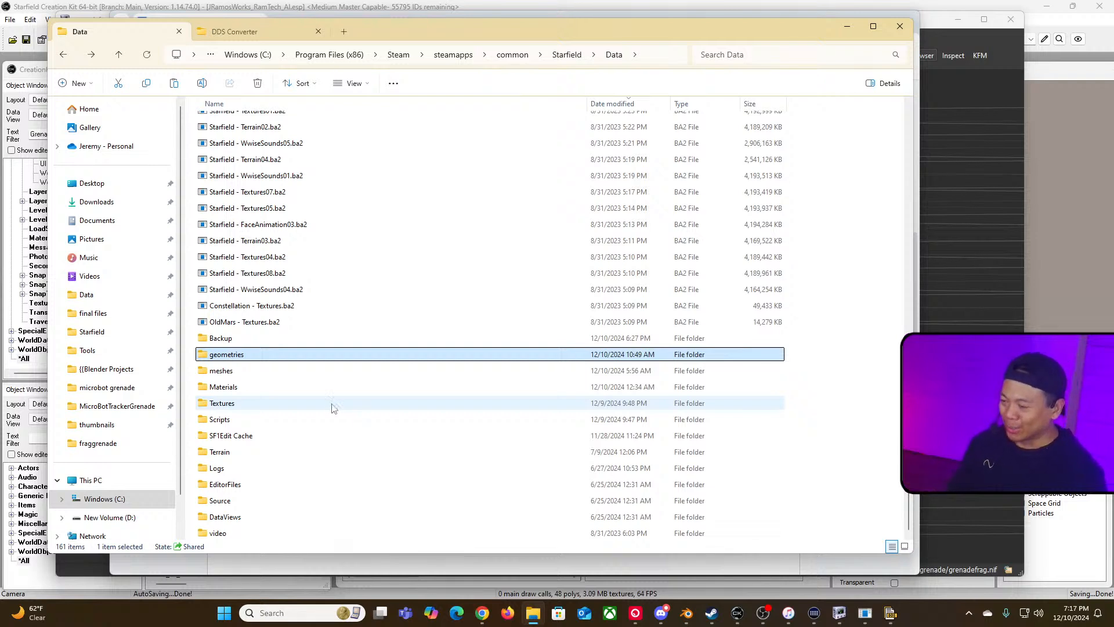
left_click_drag(534, 36, 585, 55)
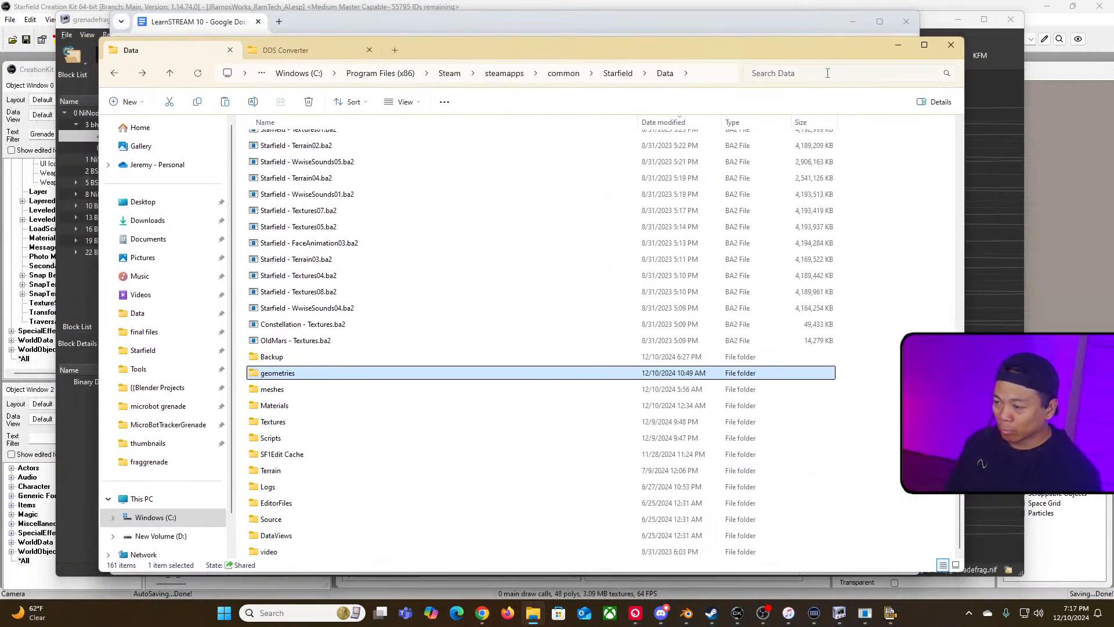
key("alt+Tab")
key("alt+Tab")
key("alt+Tab")
key("alt+Tab")
key("alt+Tab")
key("alt+Tab")
key("alt+Tab")
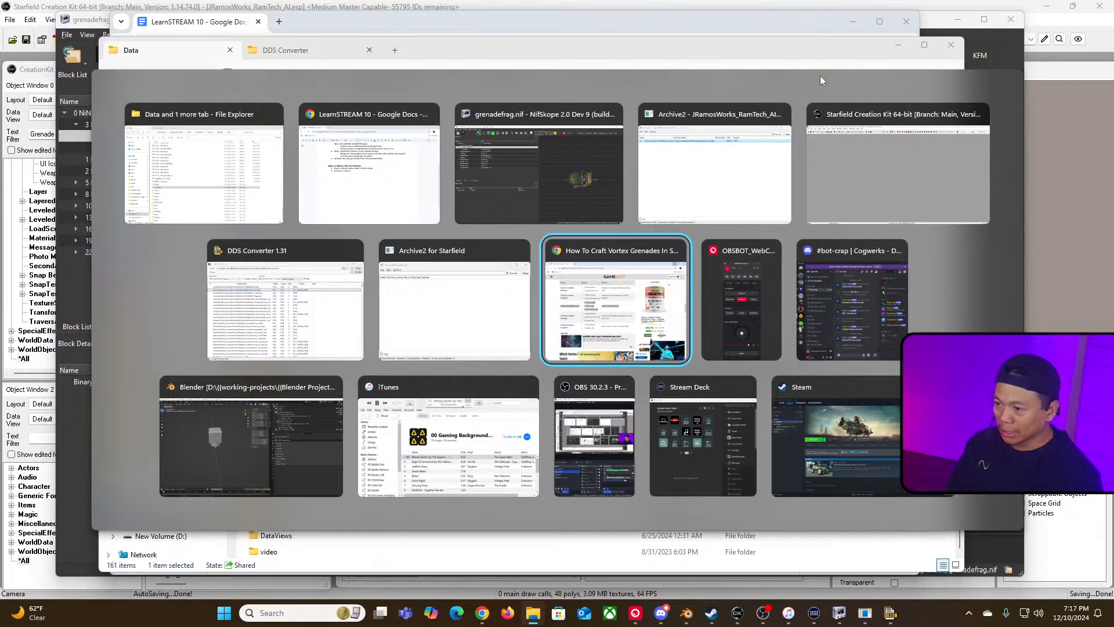
key("alt+shift+Tab")
key("alt+shift+Tab")
key("alt+shift+Tab")
key("alt+shift+Tab")
key("alt+shift+Tab")
key("alt+shift+Tab")
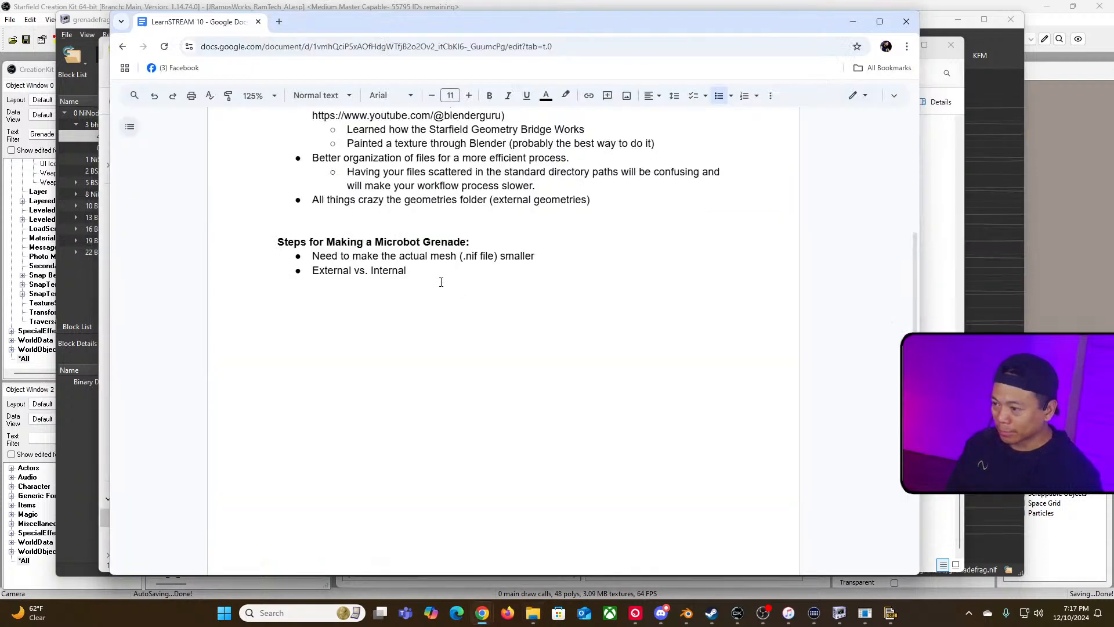
type("(")
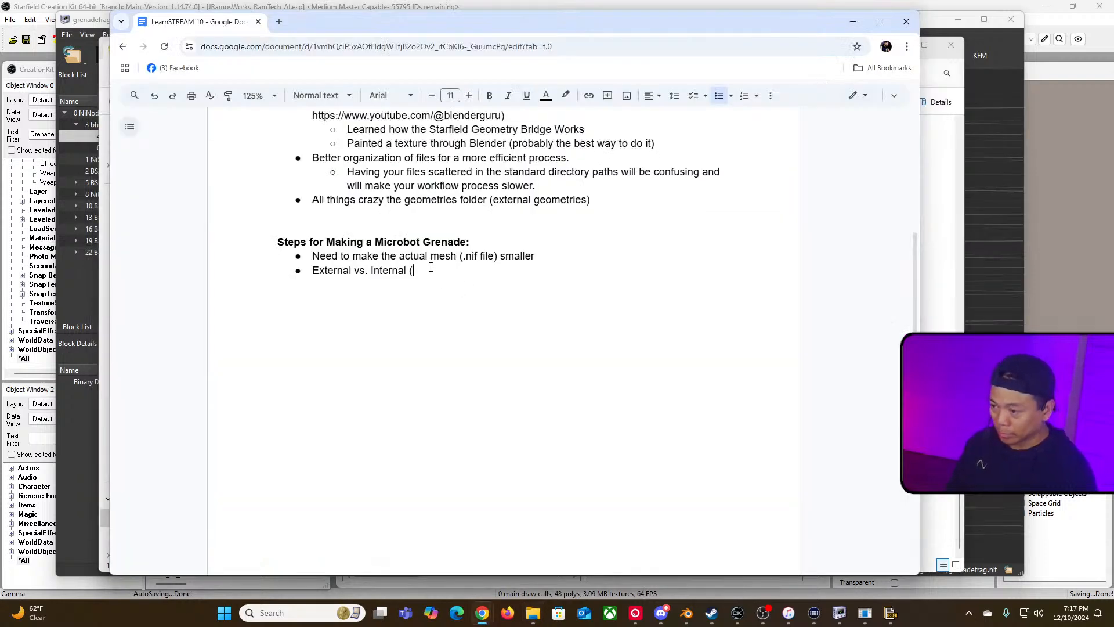
type("prefer intern")
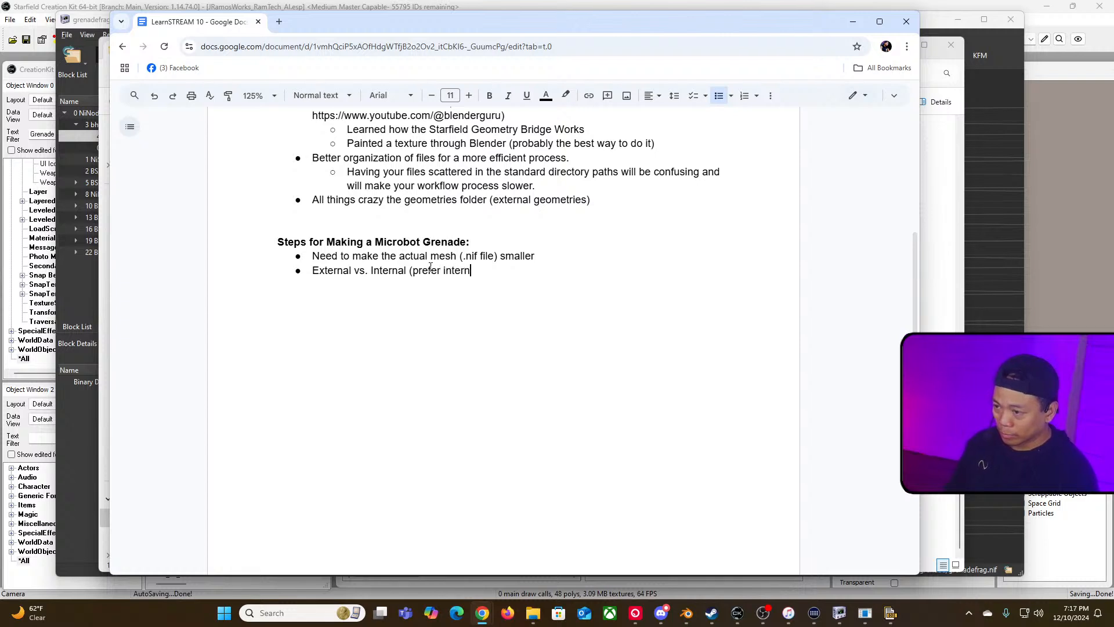
type("al to make thi")
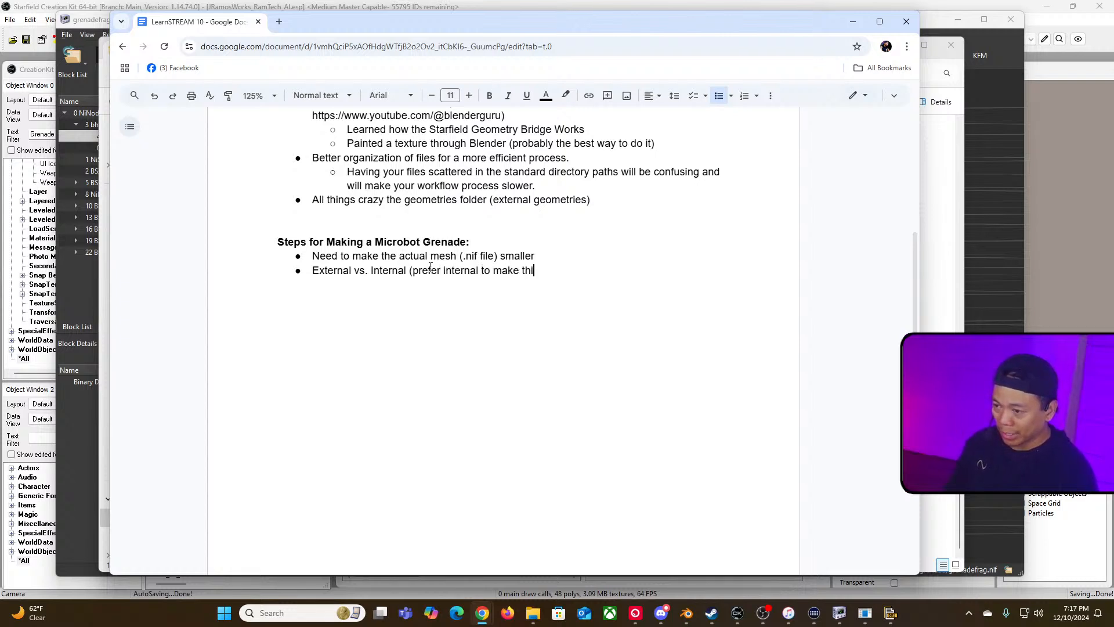
type("ngs simple)")
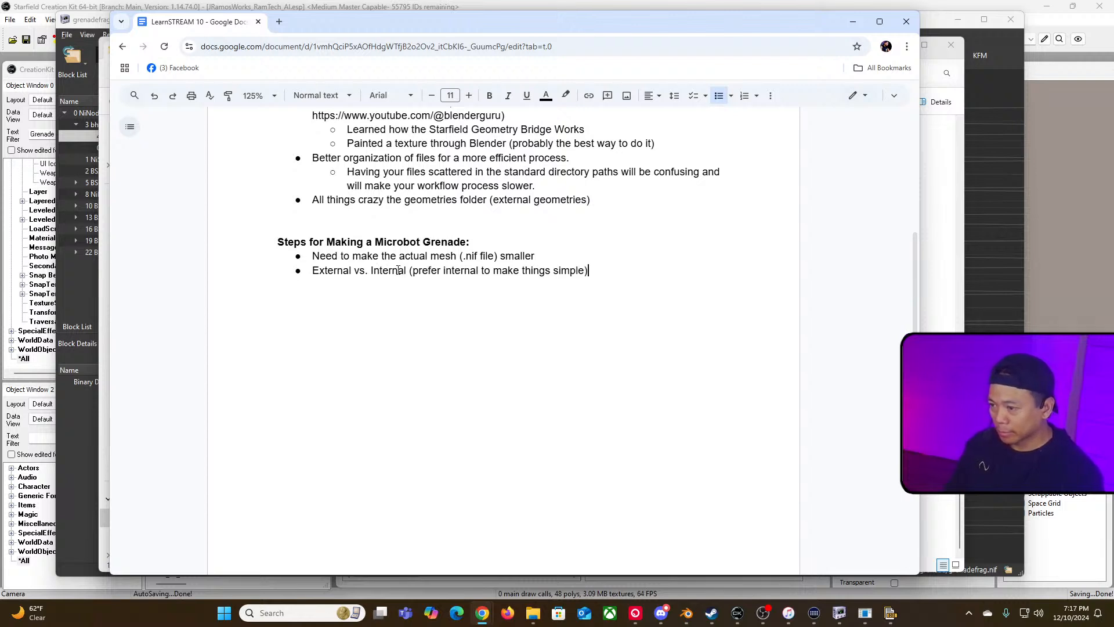
Step: Make the bullet read "External vs. Internal mesh (prefer internal to make things simple and not refer to an external mesh)"
left_click(407, 271)
type("mesh")
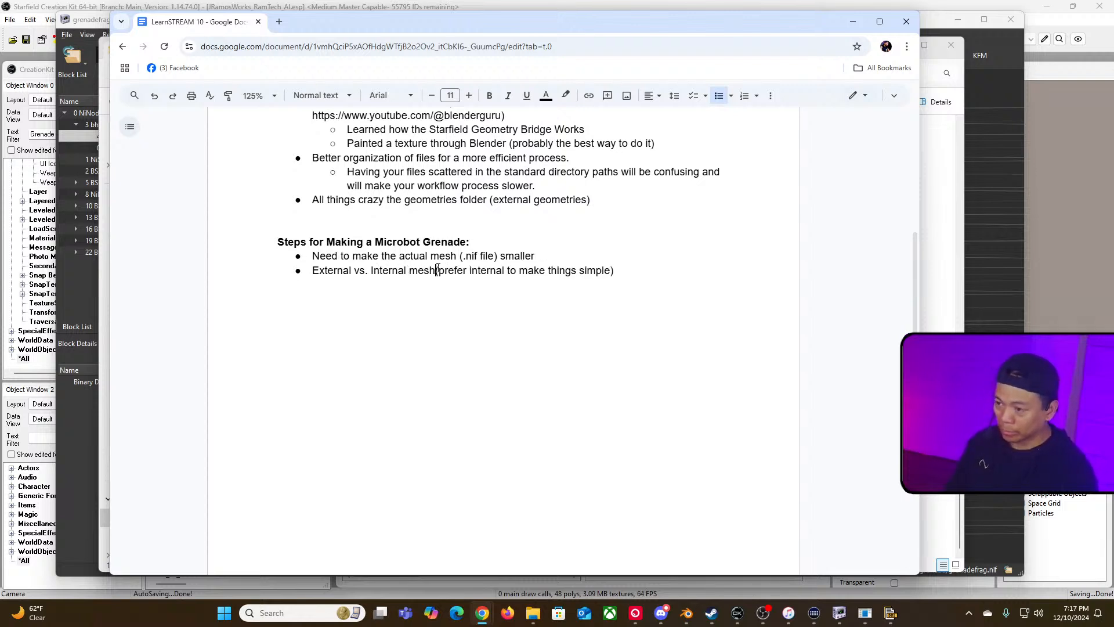
type(" (prefer")
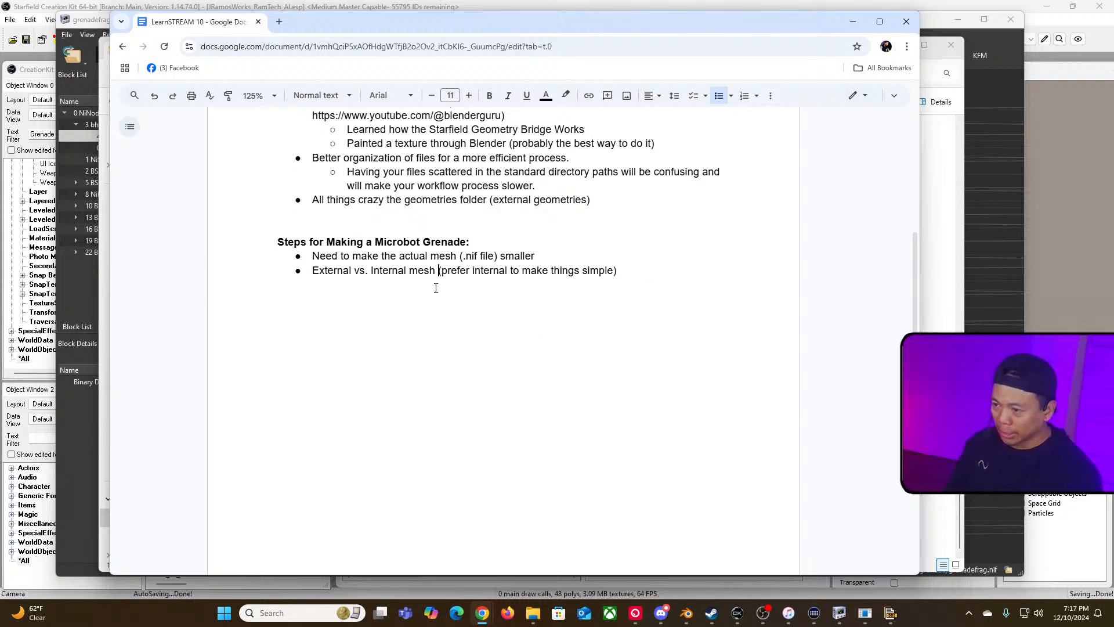
type(" internal to make things simple and not refer ")
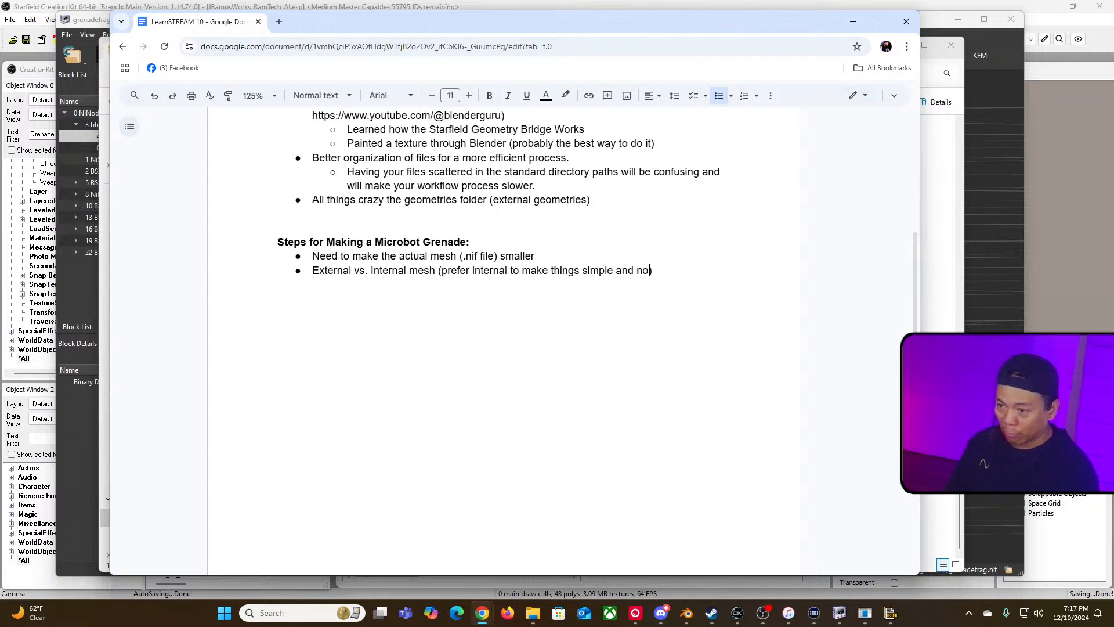
type("to an external mes")
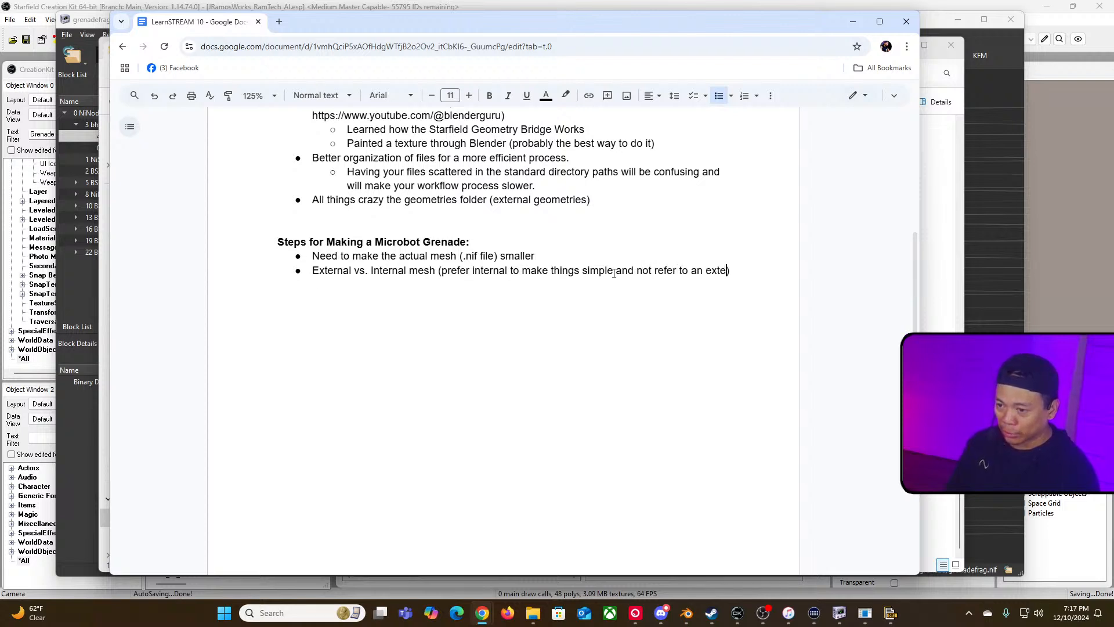
type("h")
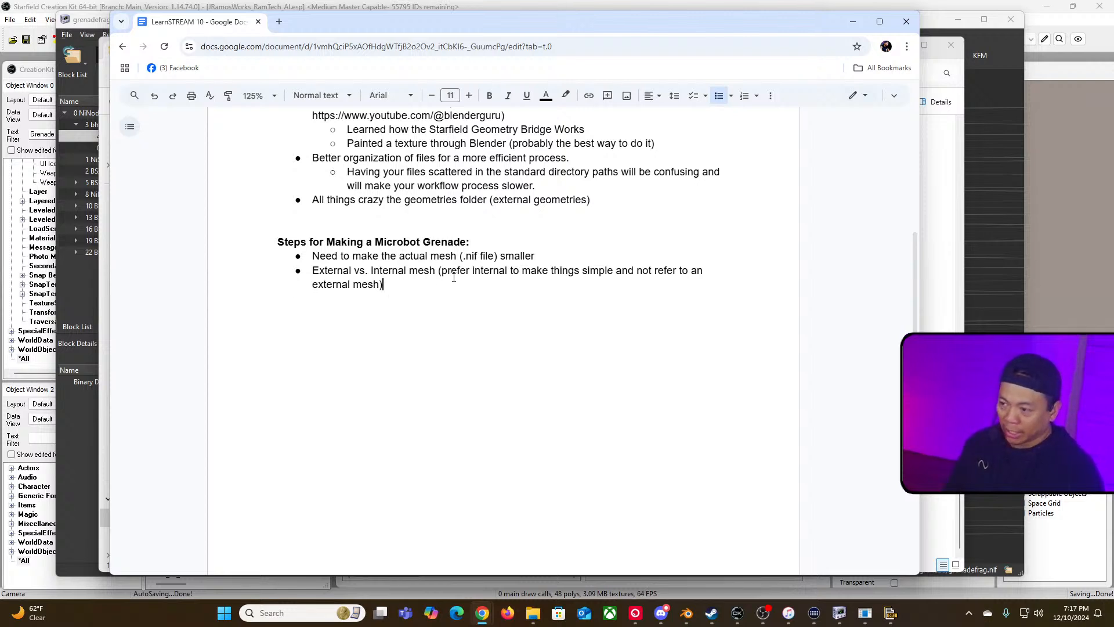
Step: Add a new grenade-step bullet reading "Import new geometry into an existing to use the properties"
key("Return")
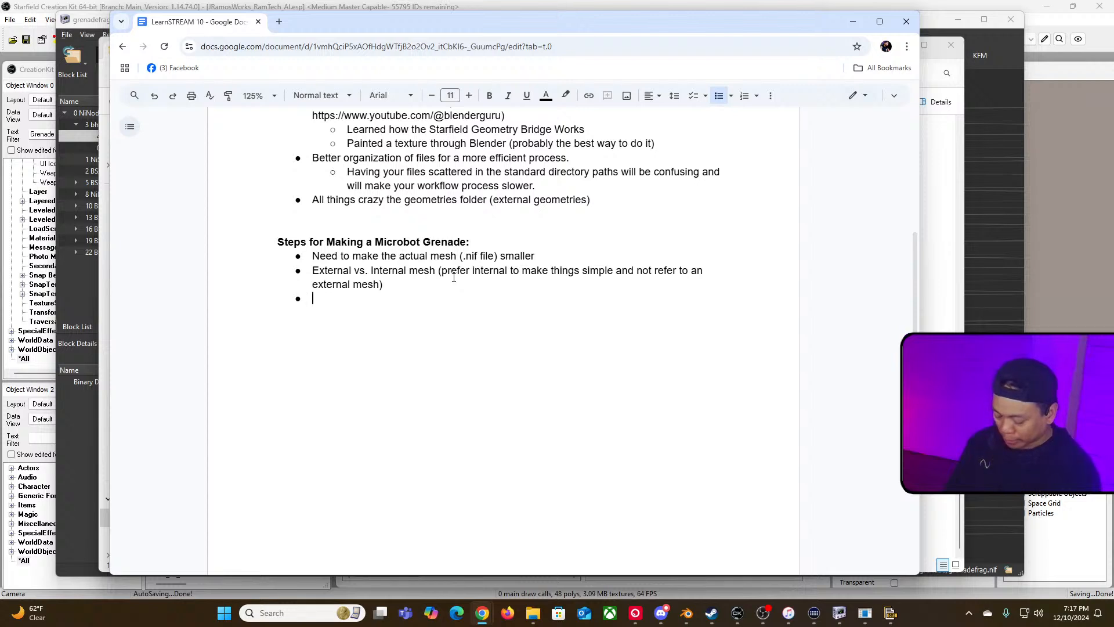
type("Import ")
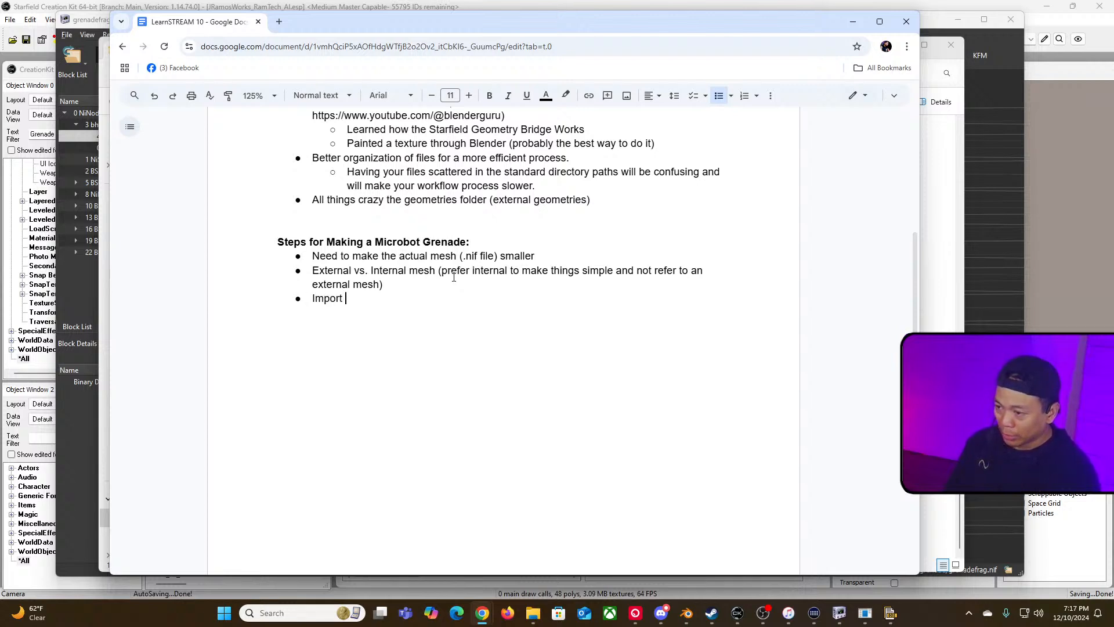
type("new")
type(" nif")
key("BackSpace")
key("BackSpace")
key("BackSpace")
type(".ni")
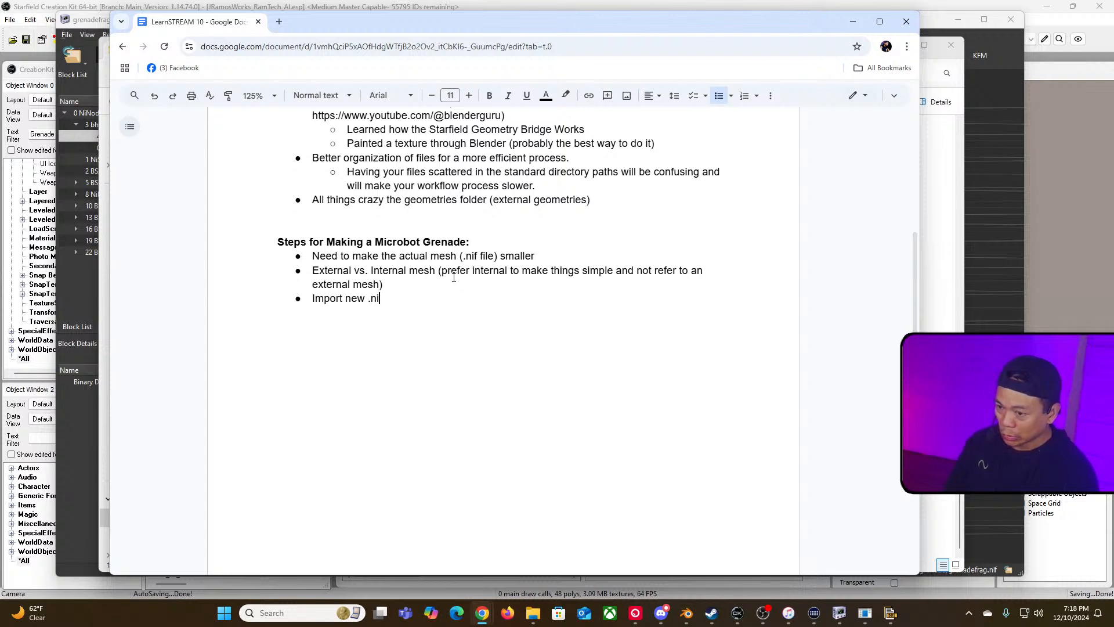
type("f/")
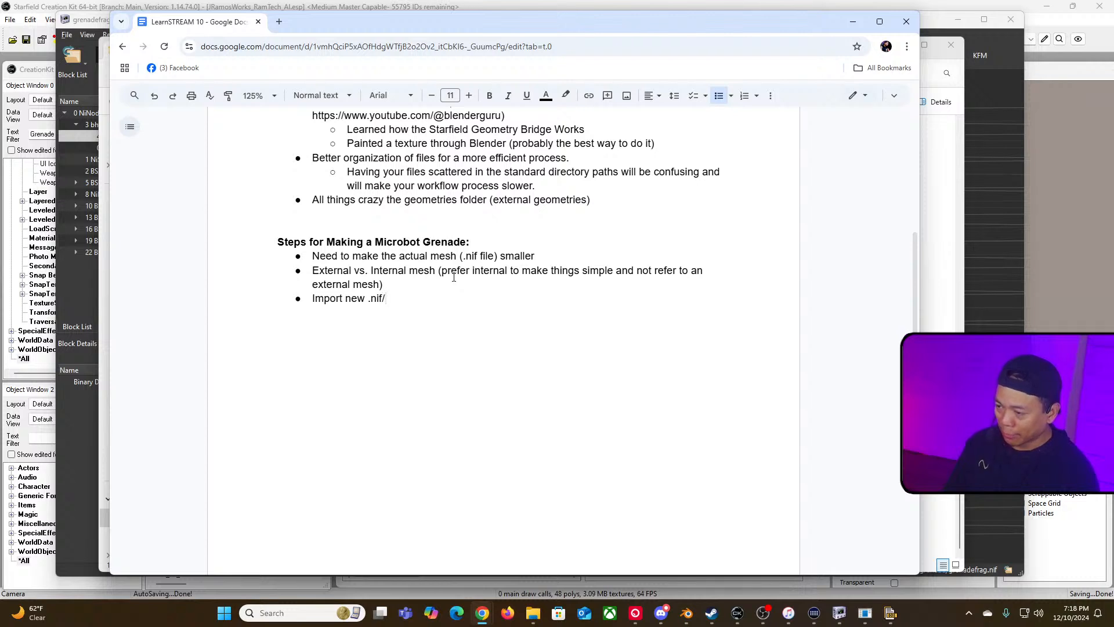
key("BackSpace")
key("BackSpace")
key("BackSpace")
key("BackSpace")
key("BackSpace")
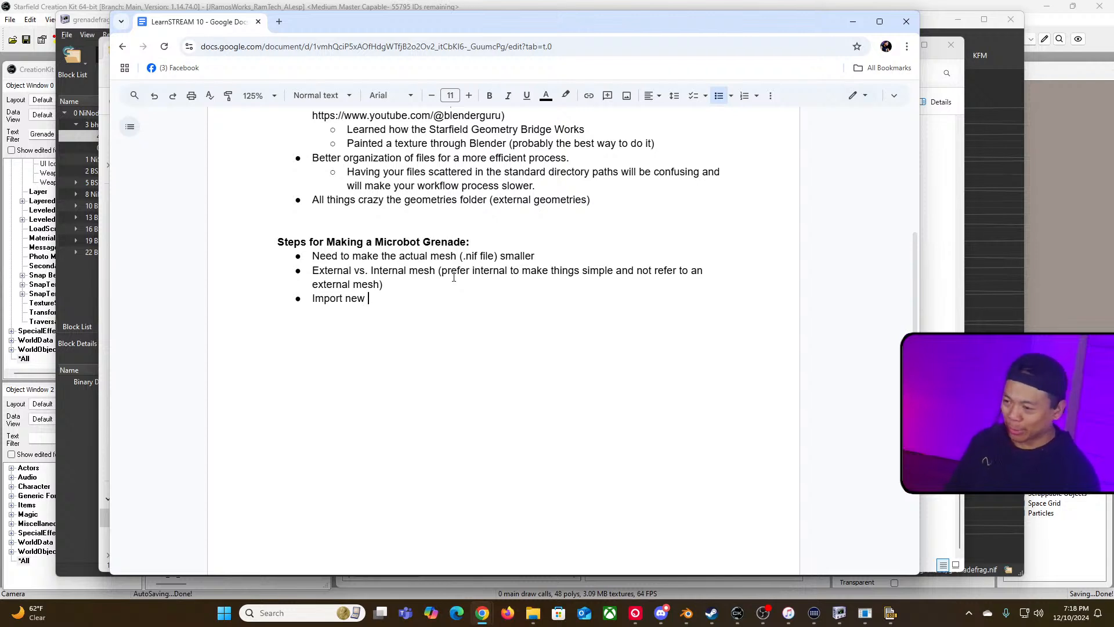
type("g")
type("eome")
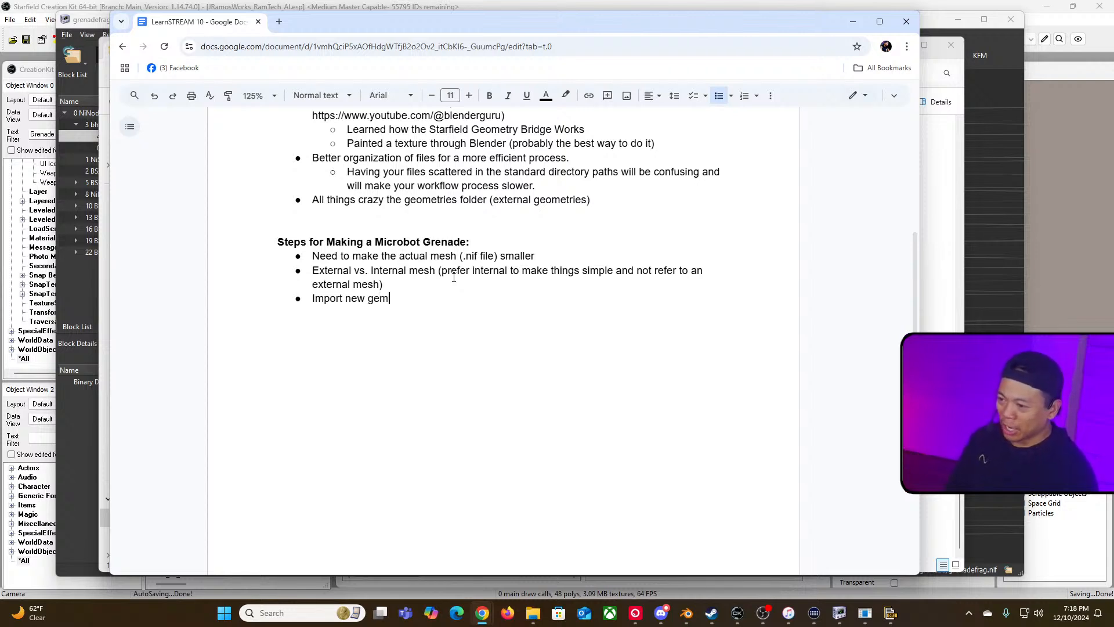
type("try ")
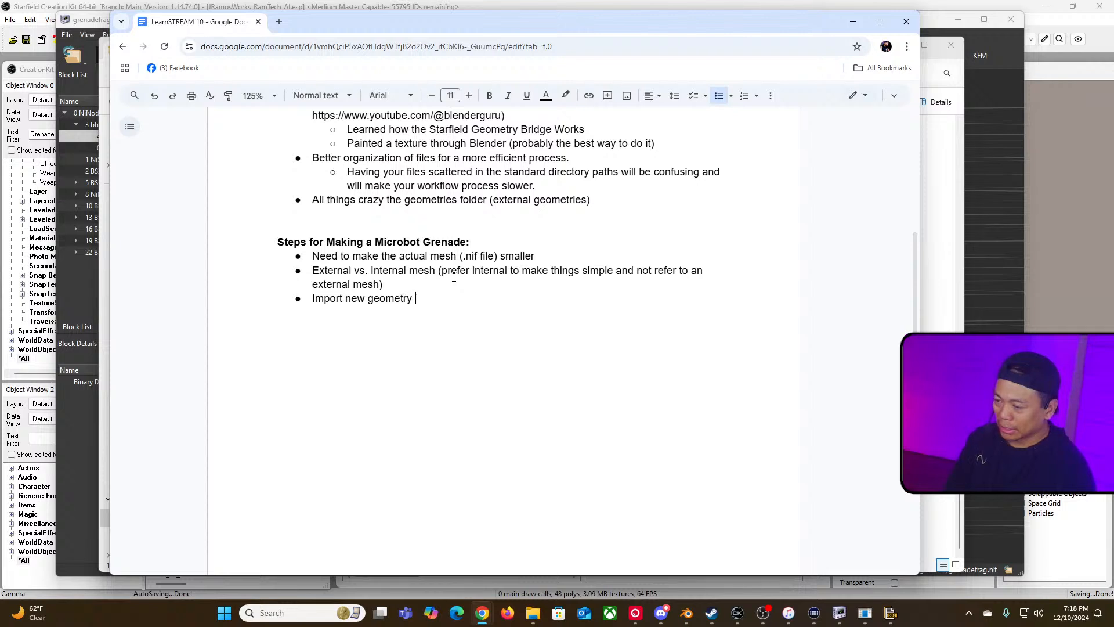
type("into an existin")
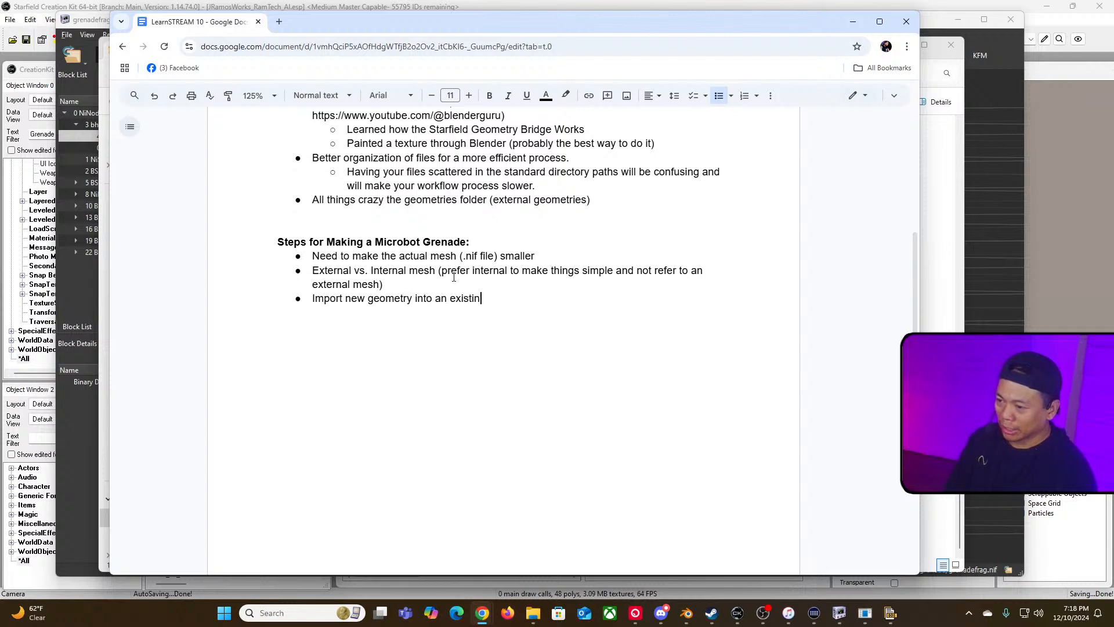
type("g to use the pro")
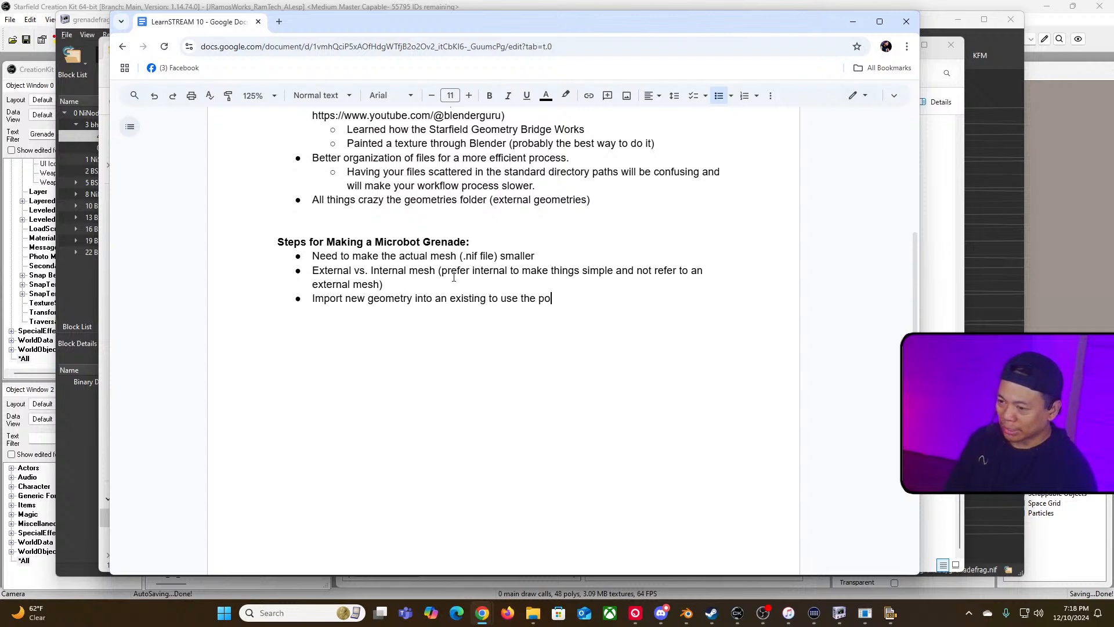
type("p")
key("BackSpace")
type("operites")
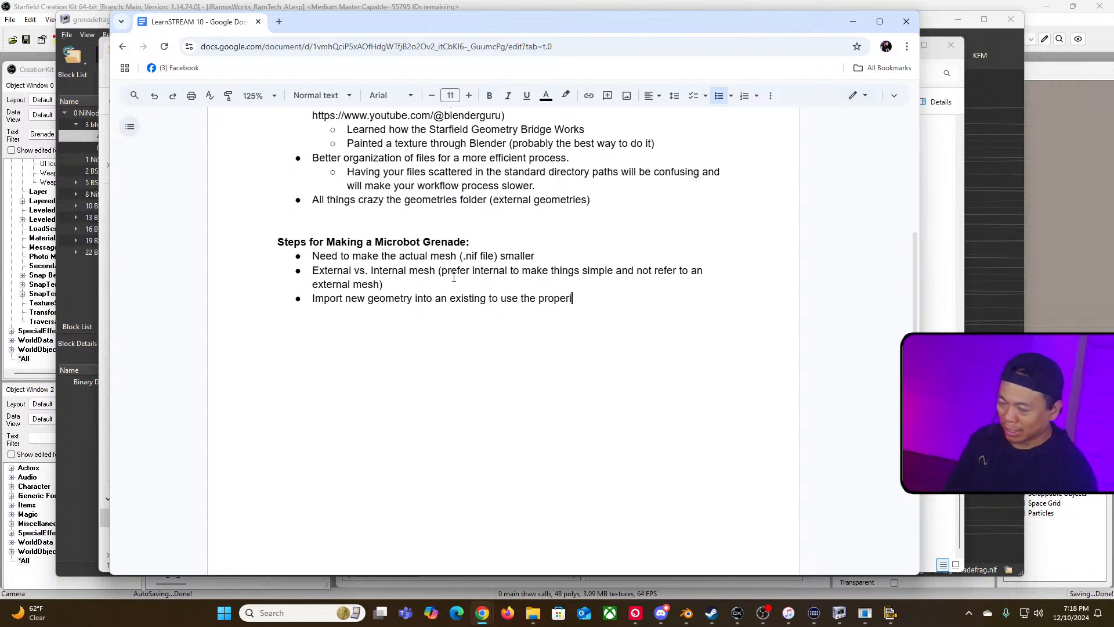
key("BackSpace")
key("BackSpace")
key("BackSpace")
key("BackSpace")
type("ties")
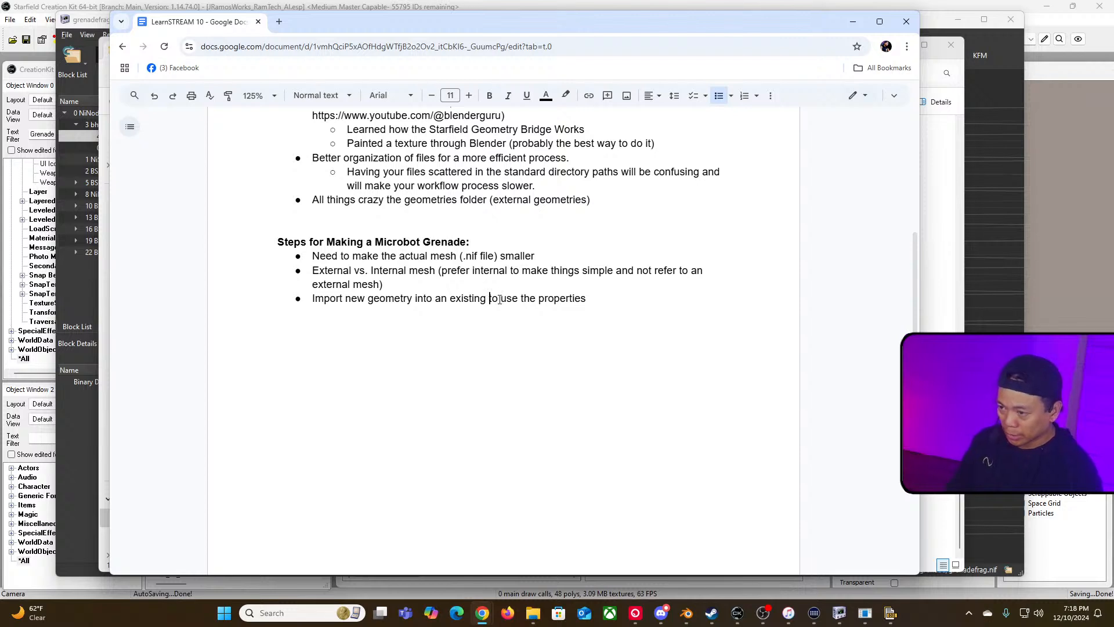
Step: Complete the bullet as "Import new geometry into an existing grenade .nif to use the properties found there."
type("grena")
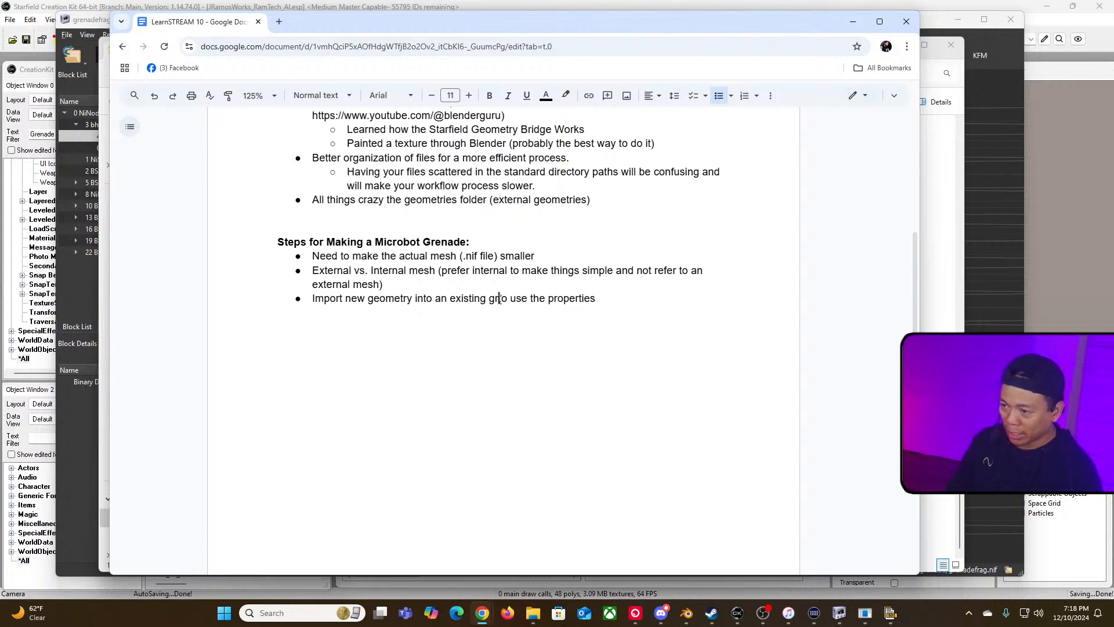
type("de .nif to use the properties ")
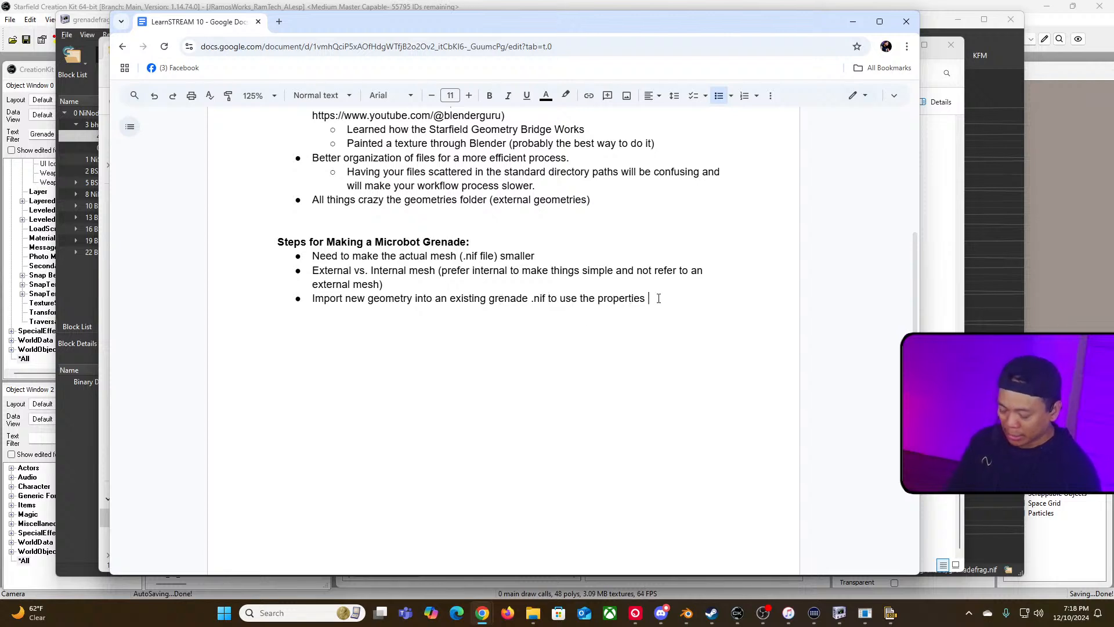
type("found there.")
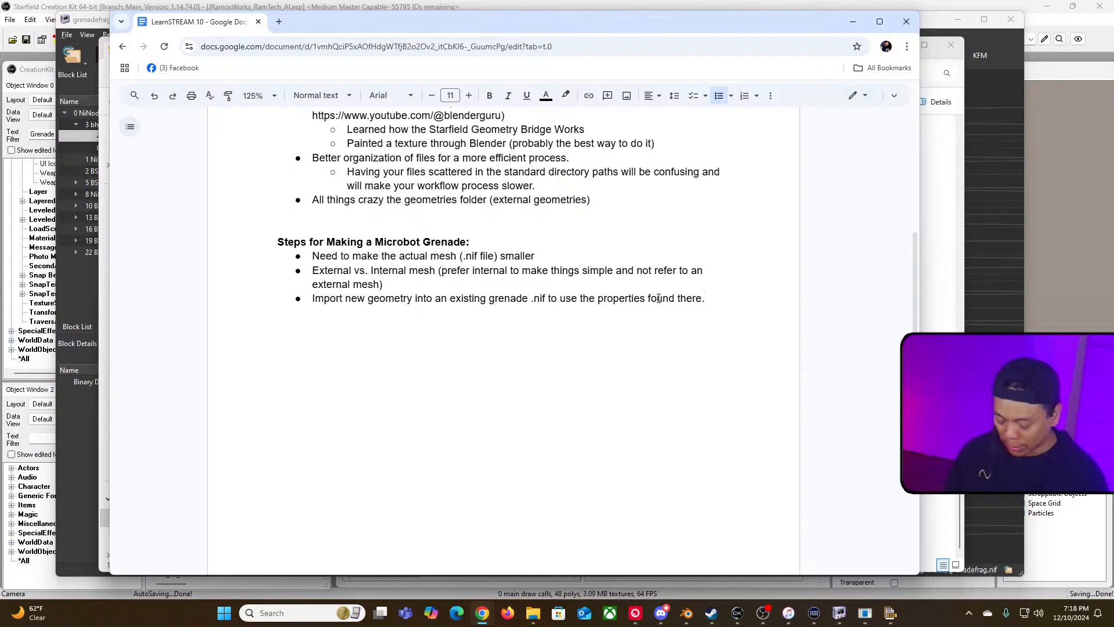
Step: Add a new bullet under the grenade steps reading "Create a new grenade"
key("Return")
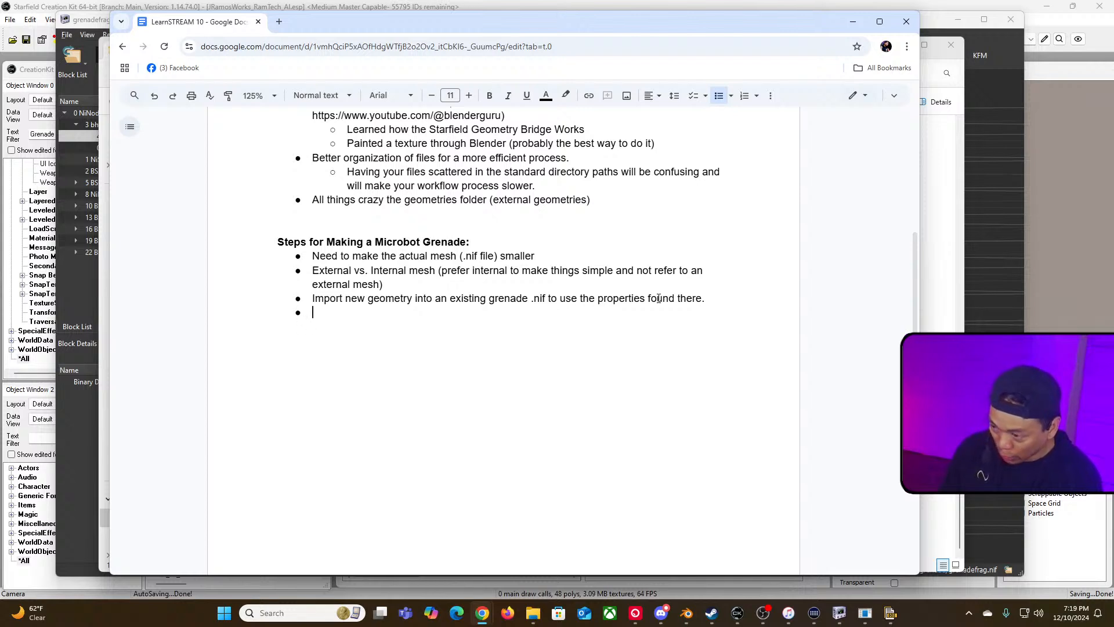
type("Create ne")
key("BackSpace")
key("BackSpace")
type("a new ")
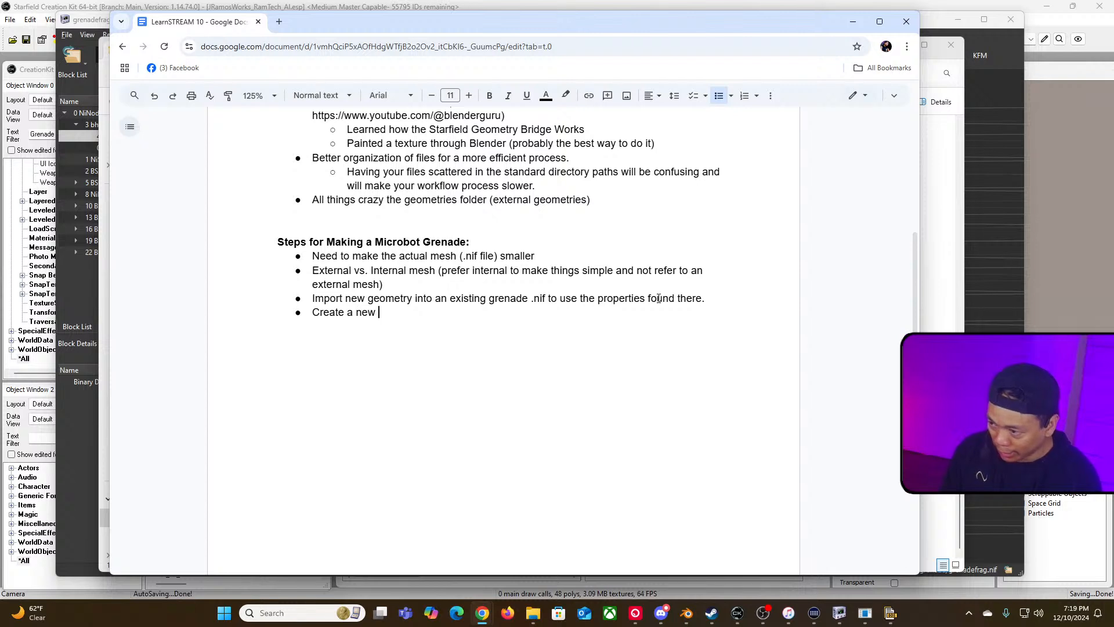
type("grenade")
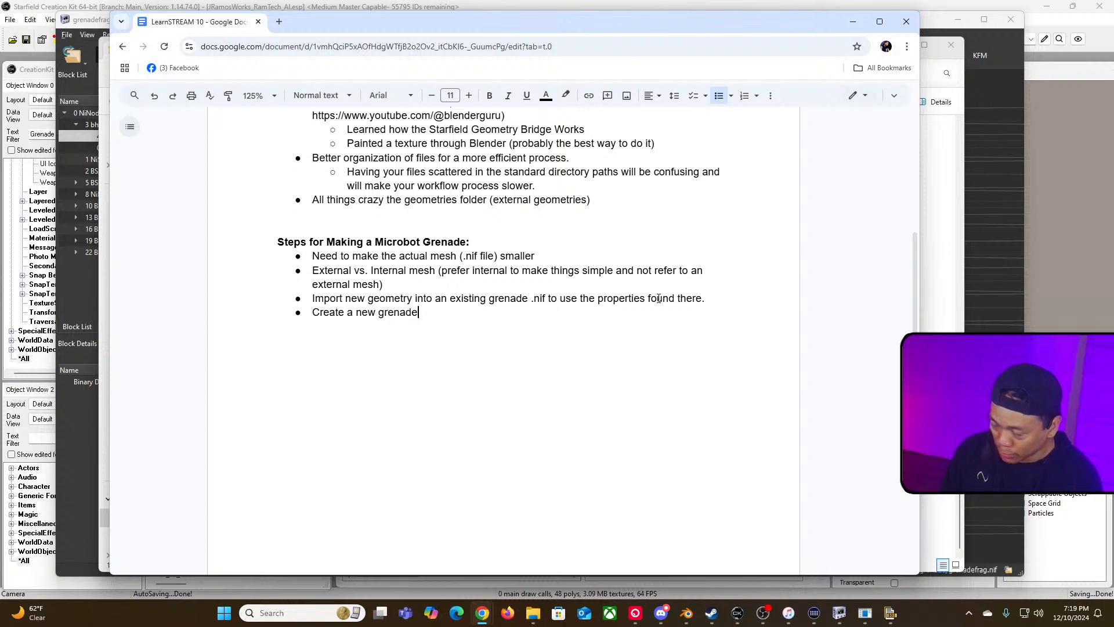
Step: Add an indented sub-bullet under it reading "Change out all the .nif files"
key("Return")
key("Tab")
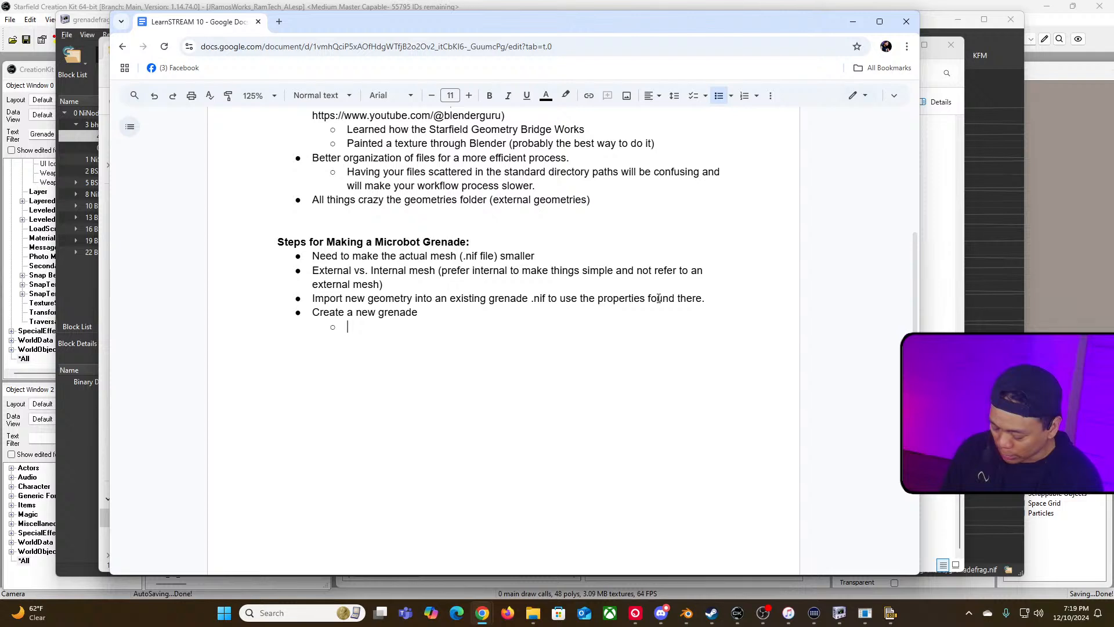
type("Change")
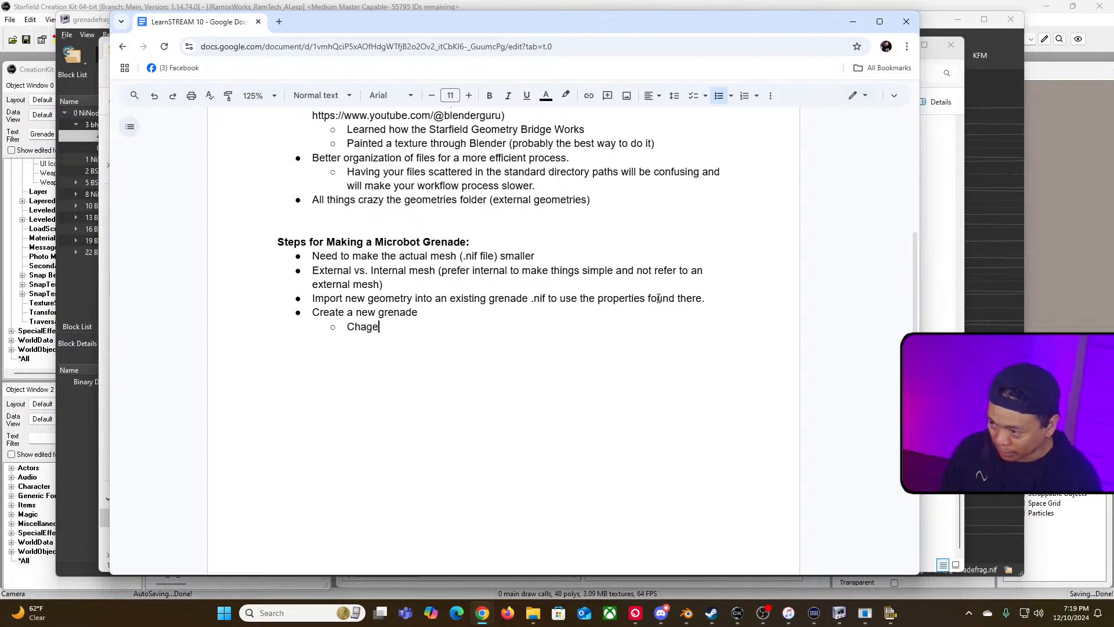
key("BackSpace")
type("nge out all the")
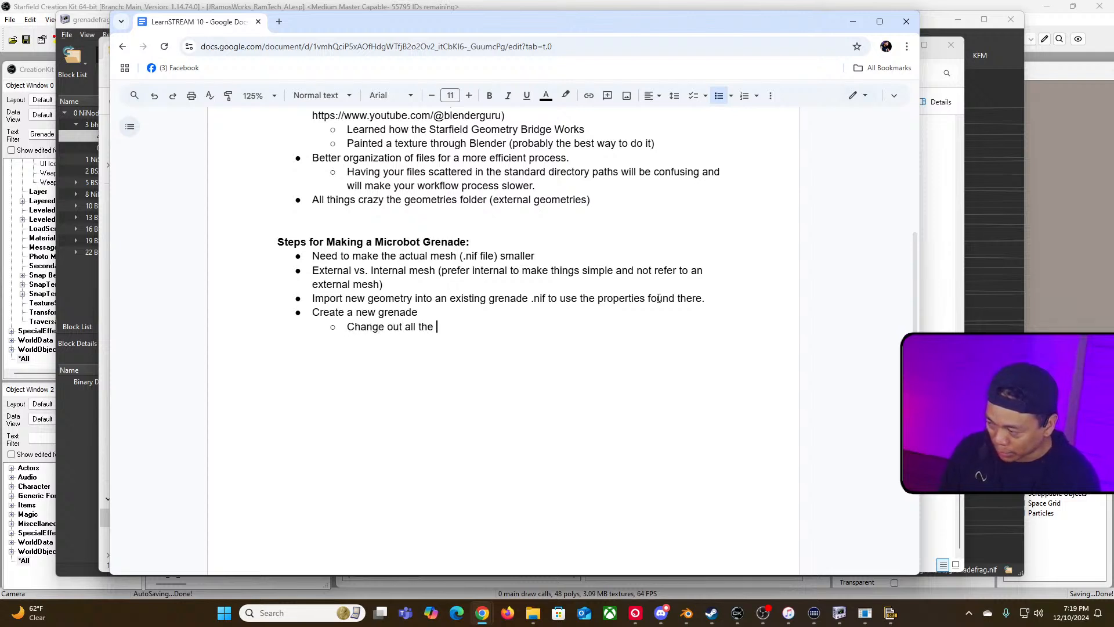
type(" .nif files")
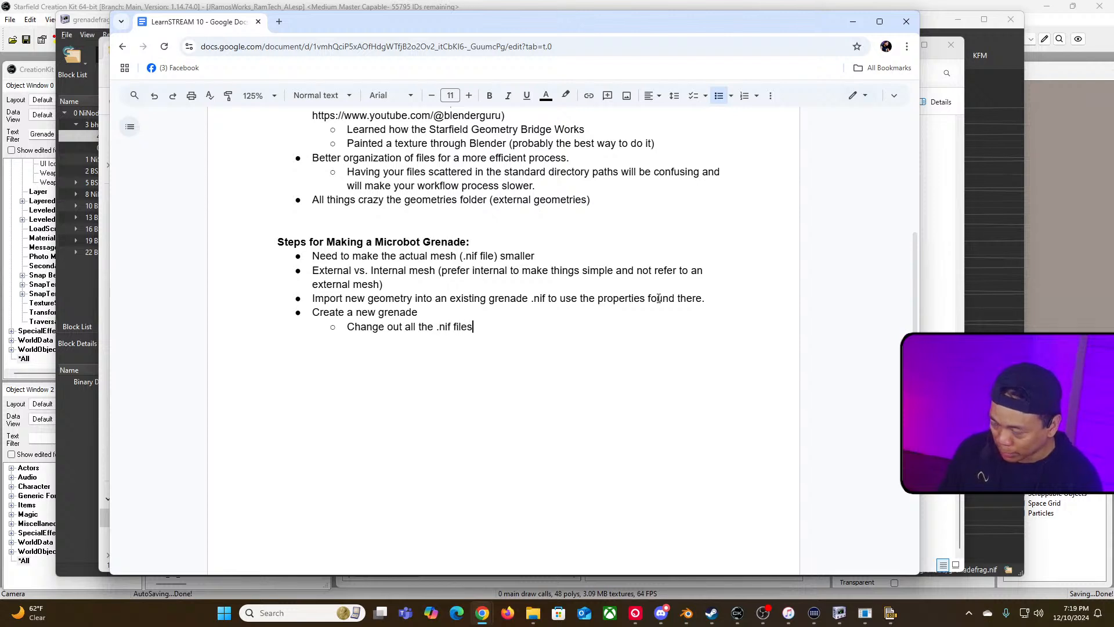
Step: Add a second sub-bullet reading "Create new projectile"
key("Return")
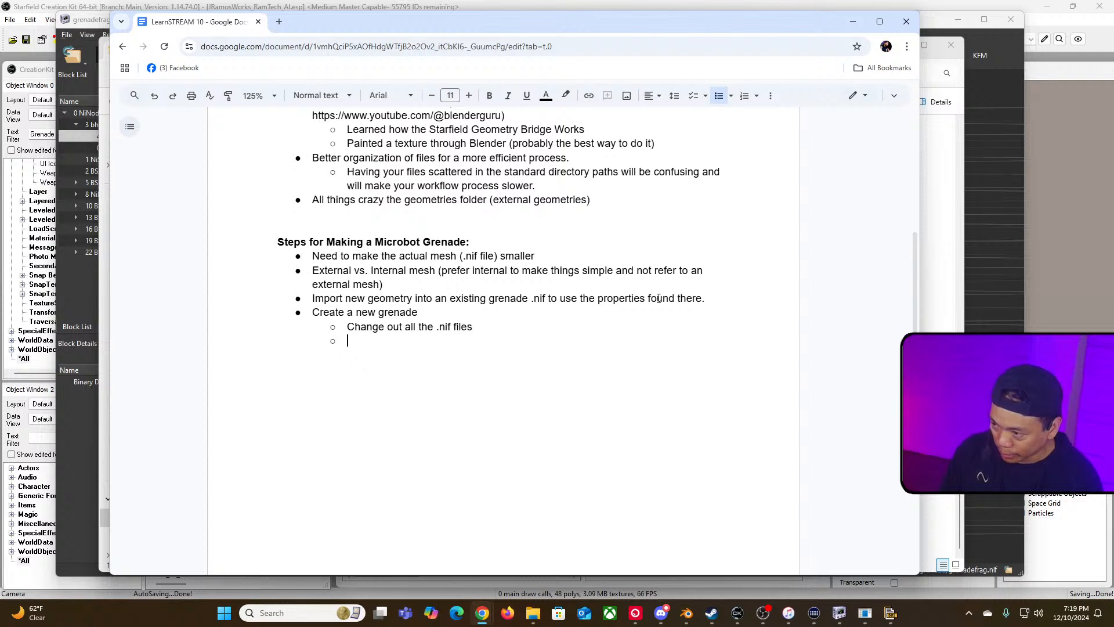
type("c")
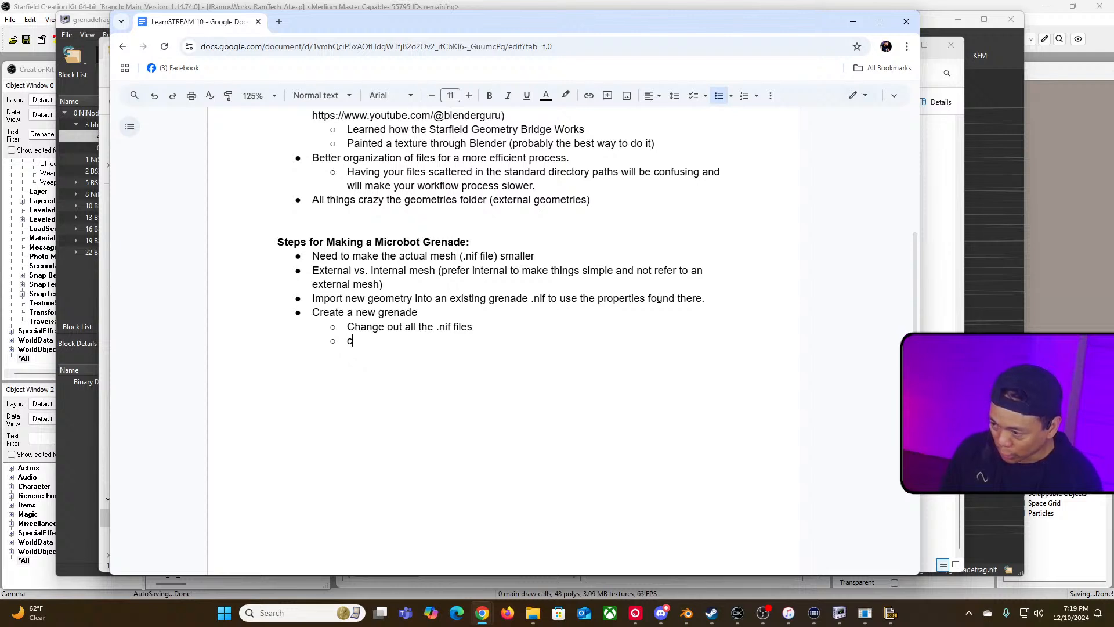
key("BackSpace")
type("Create ")
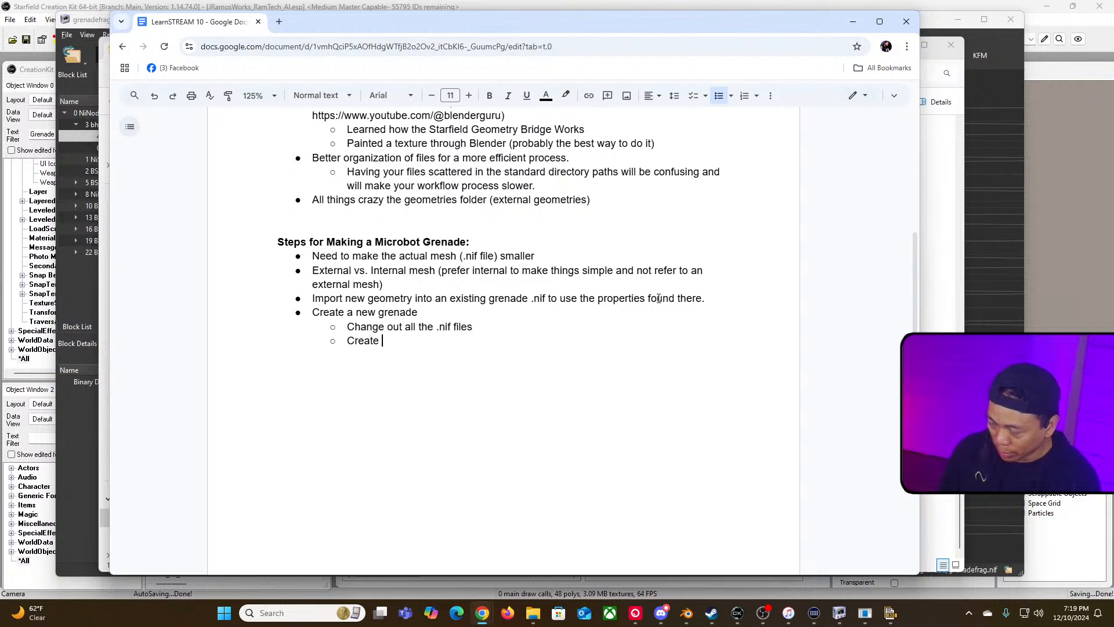
type("ne")
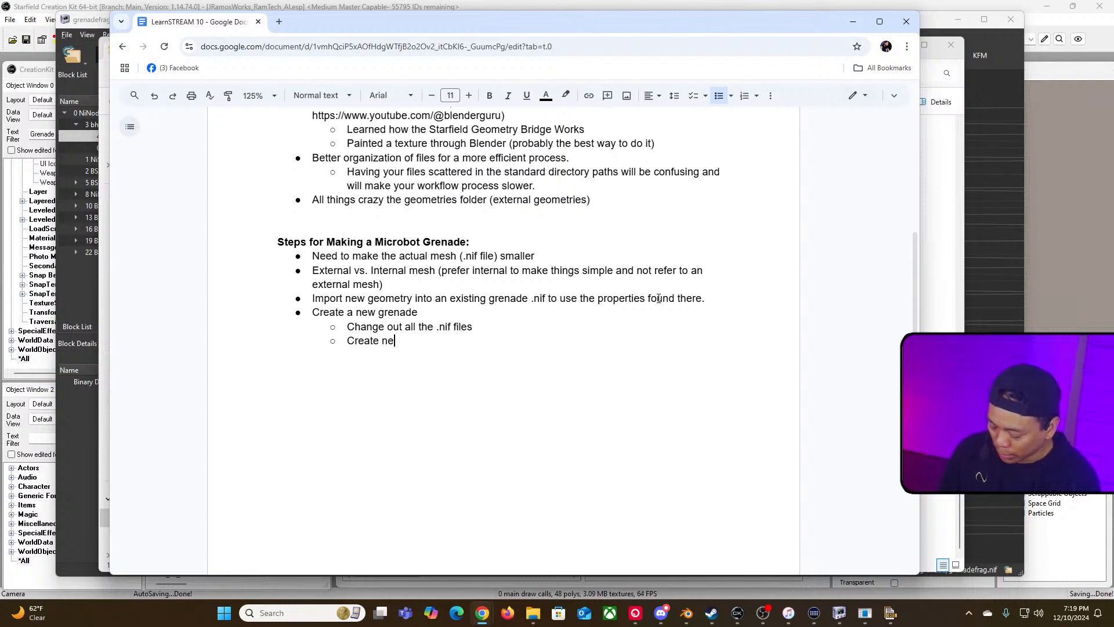
type("projectile")
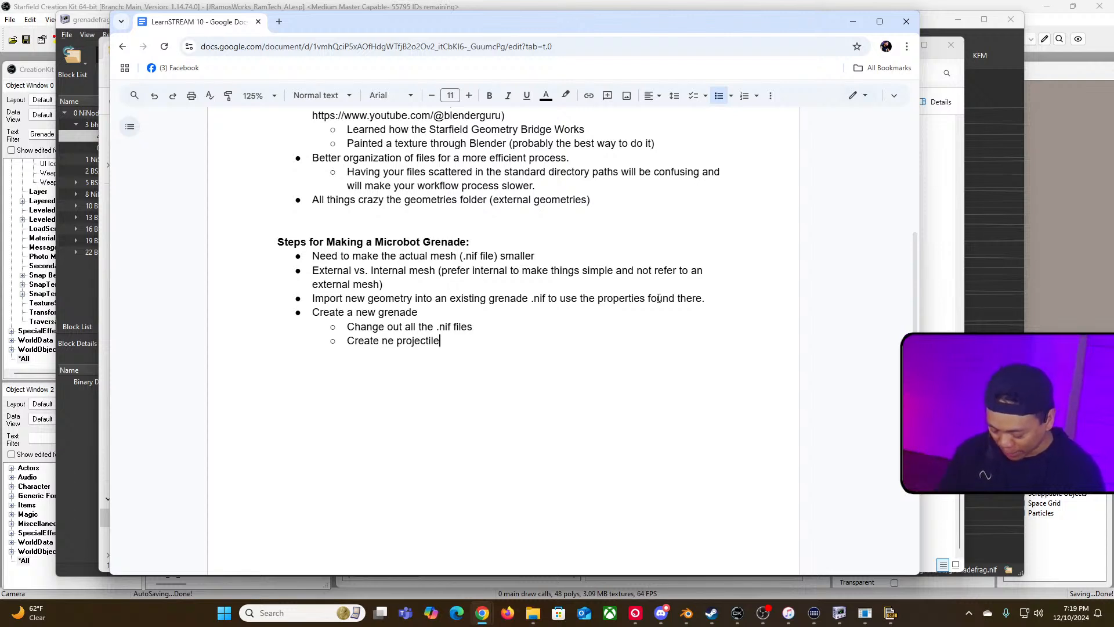
key("BackSpace")
key("BackSpace")
key("BackSpace")
key("BackSpace")
key("BackSpace")
key("BackSpace")
key("BackSpace")
key("BackSpace")
key("BackSpace")
key("BackSpace")
key("BackSpace")
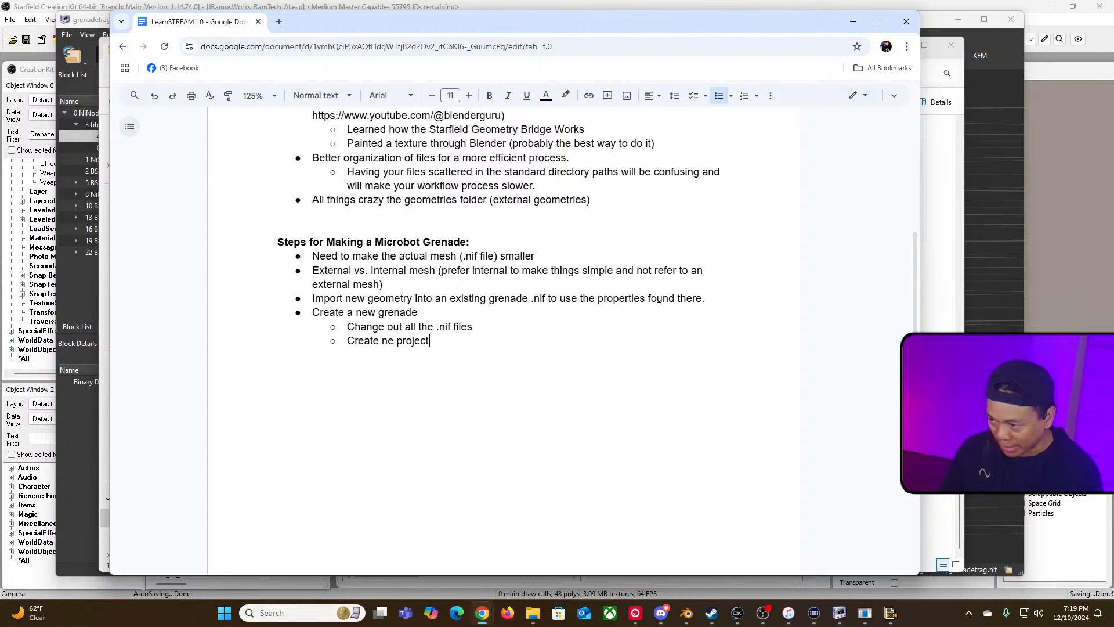
type("w proje")
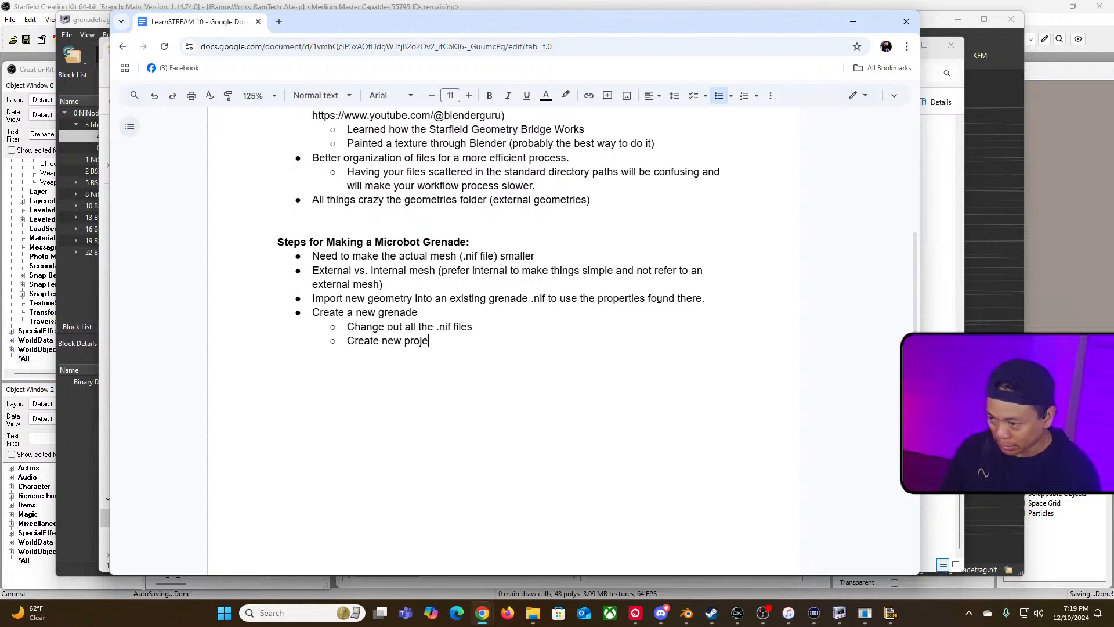
type("ctil")
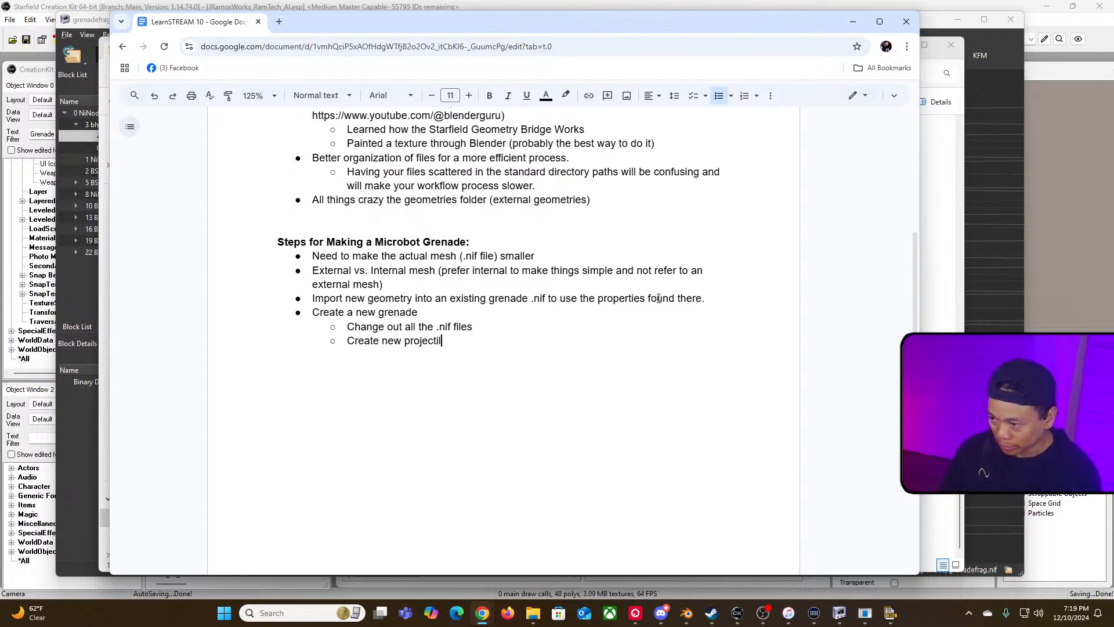
type("e")
Step: Add a further-indented bullet under the projectile line reading "Edit properties"
key("Return")
key("Tab")
type("Edit p")
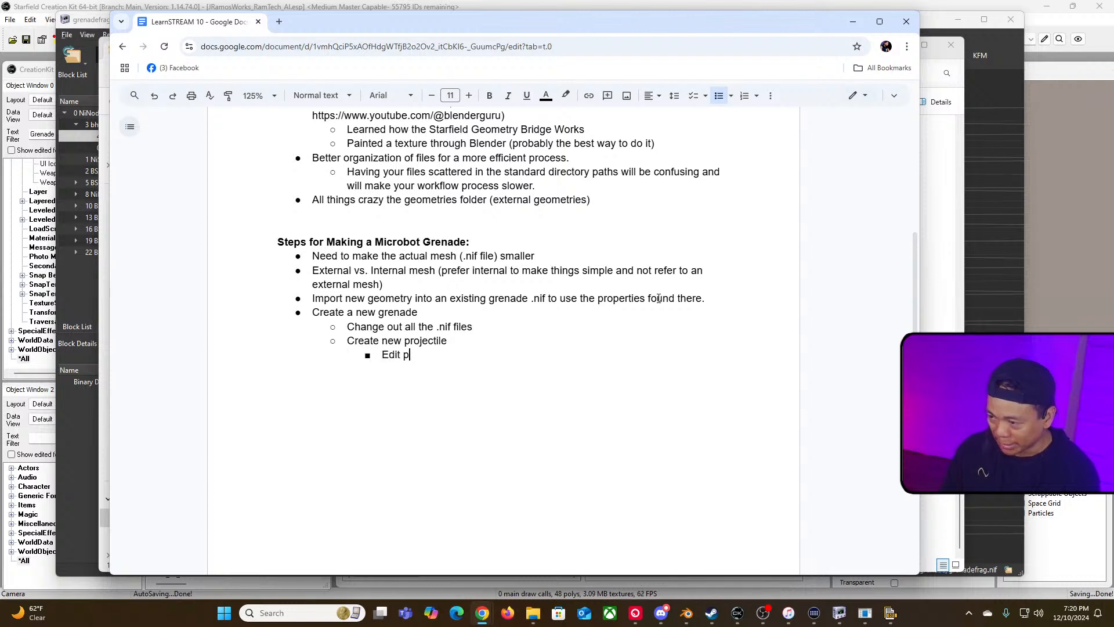
type("ropertie")
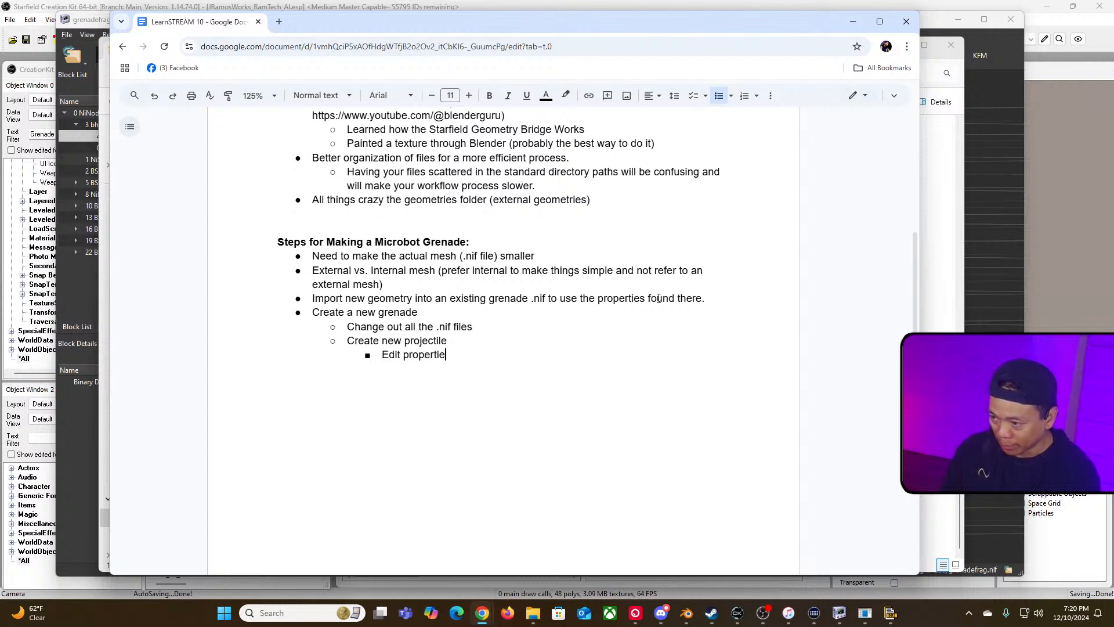
type("s")
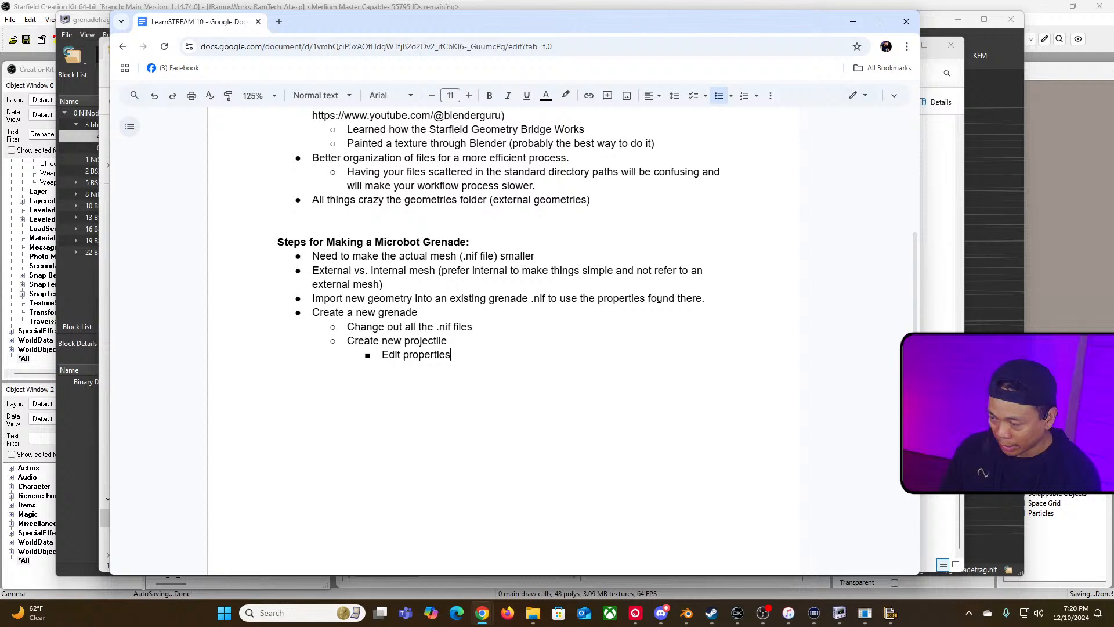
key("Return")
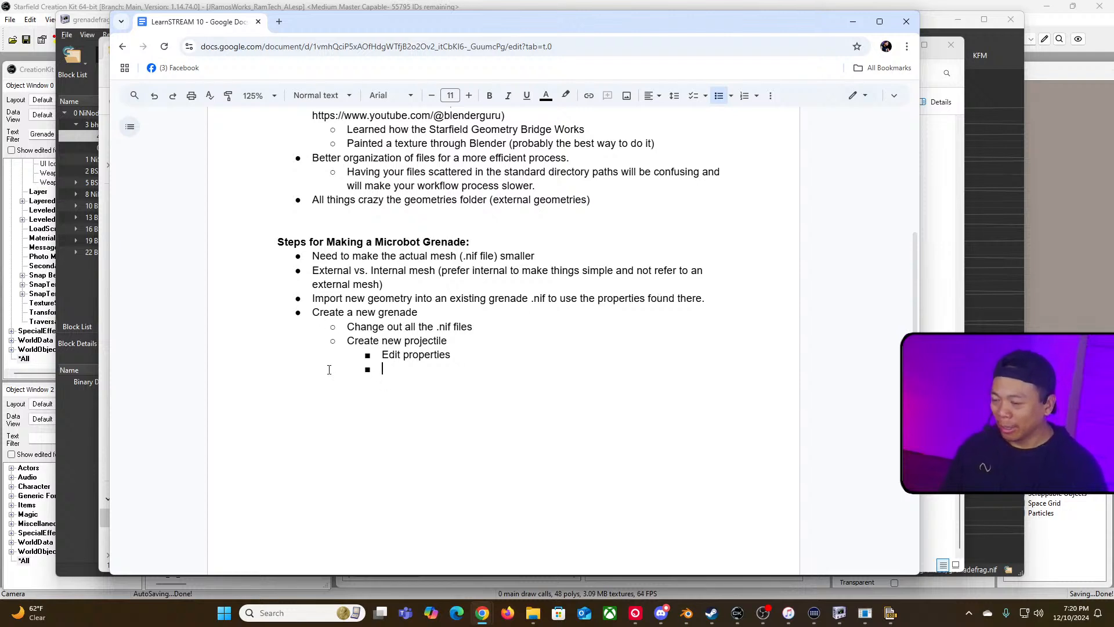
Step: Extend the projectile sub-bullet to read "Create new projectile with the appropriate dependencies"
left_click(471, 344)
type("with the p")
key("BackSpace")
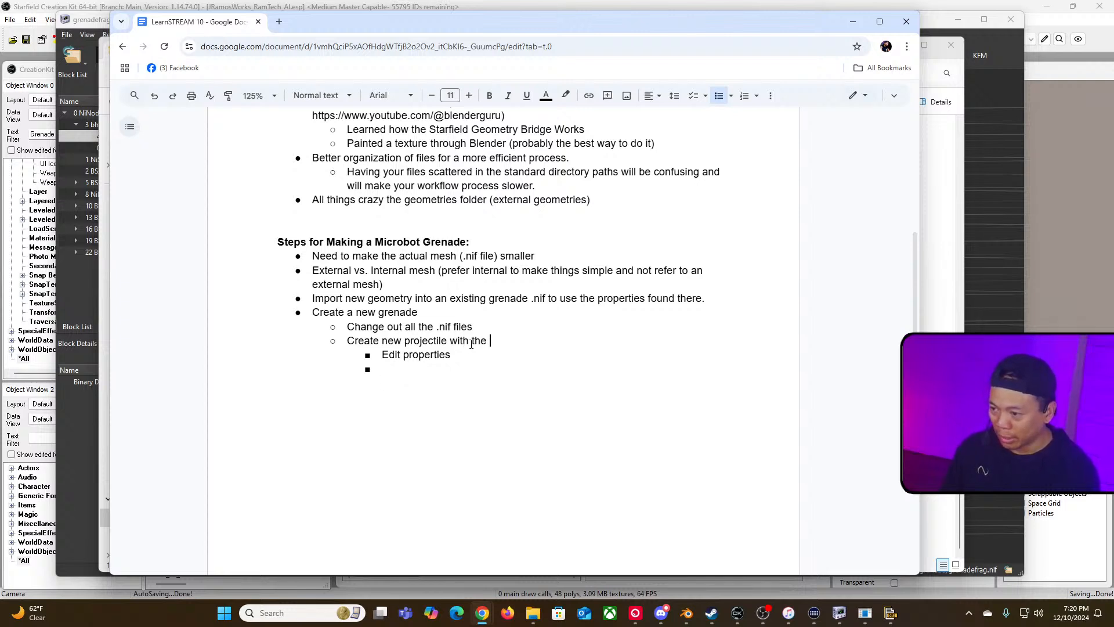
type("appropriate de")
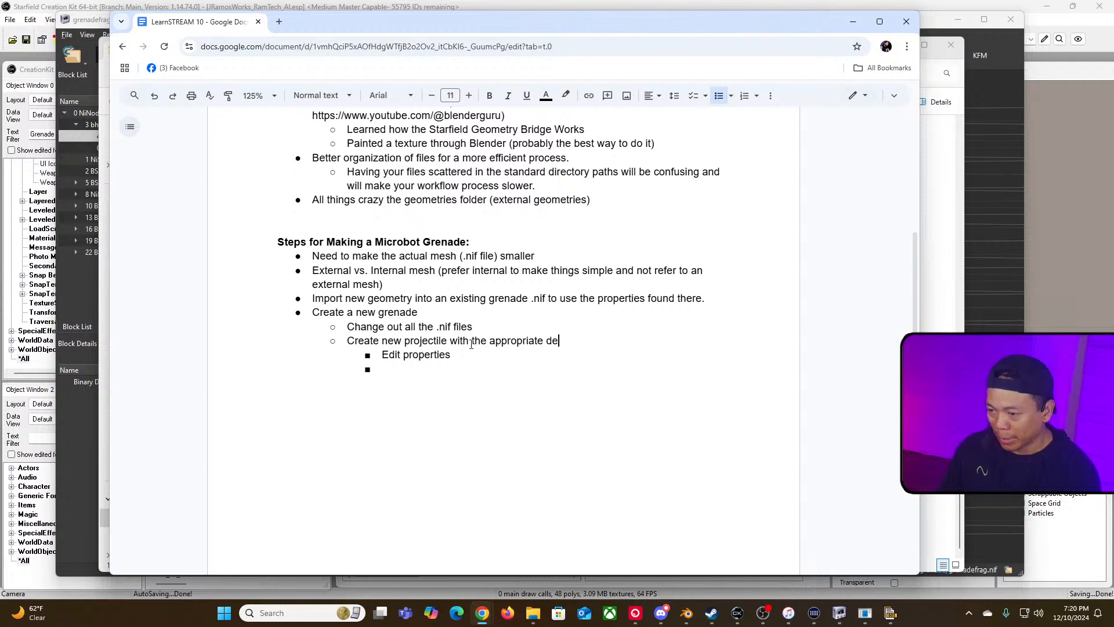
type("pendencies")
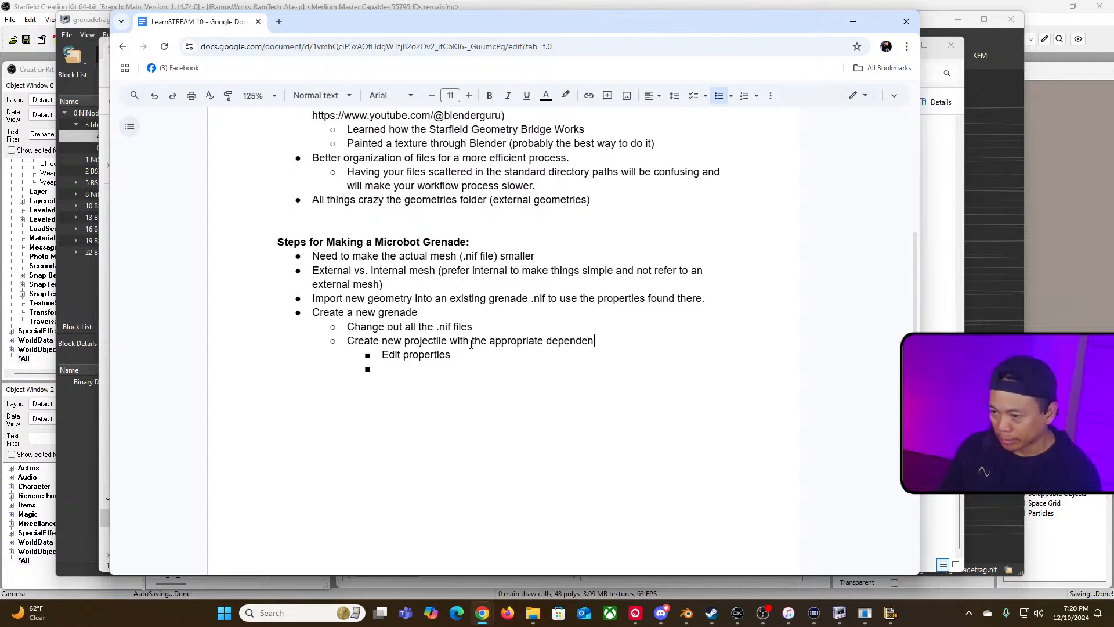
Step: Fill the empty bullet below "Edit properties" with "Edit the explosion"
left_click(437, 373)
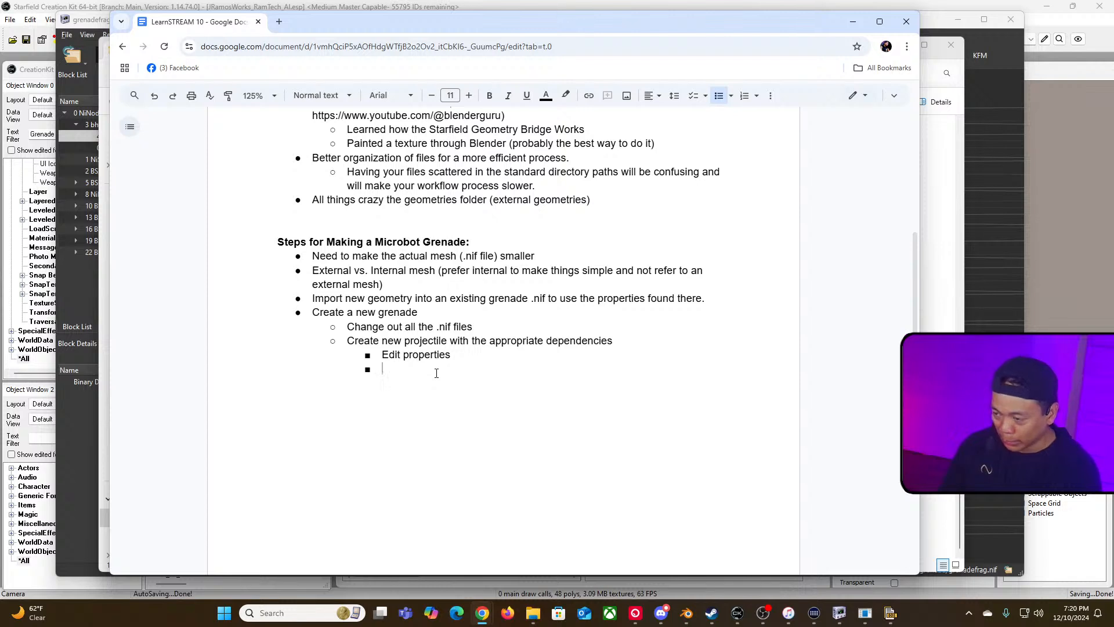
type("Edit the explosio")
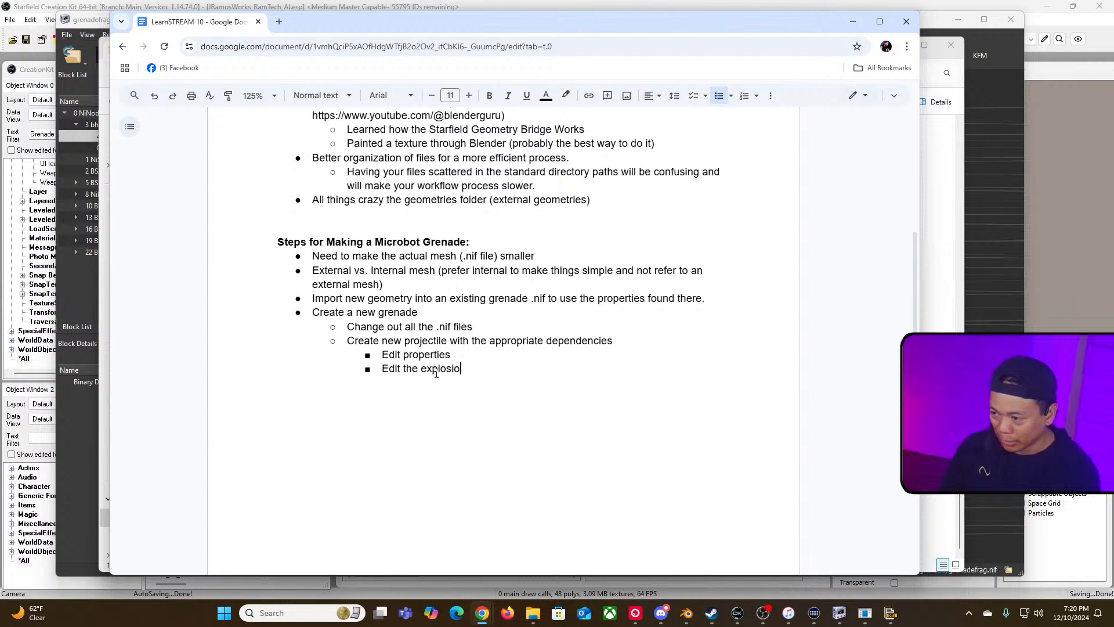
type("n")
key("Return")
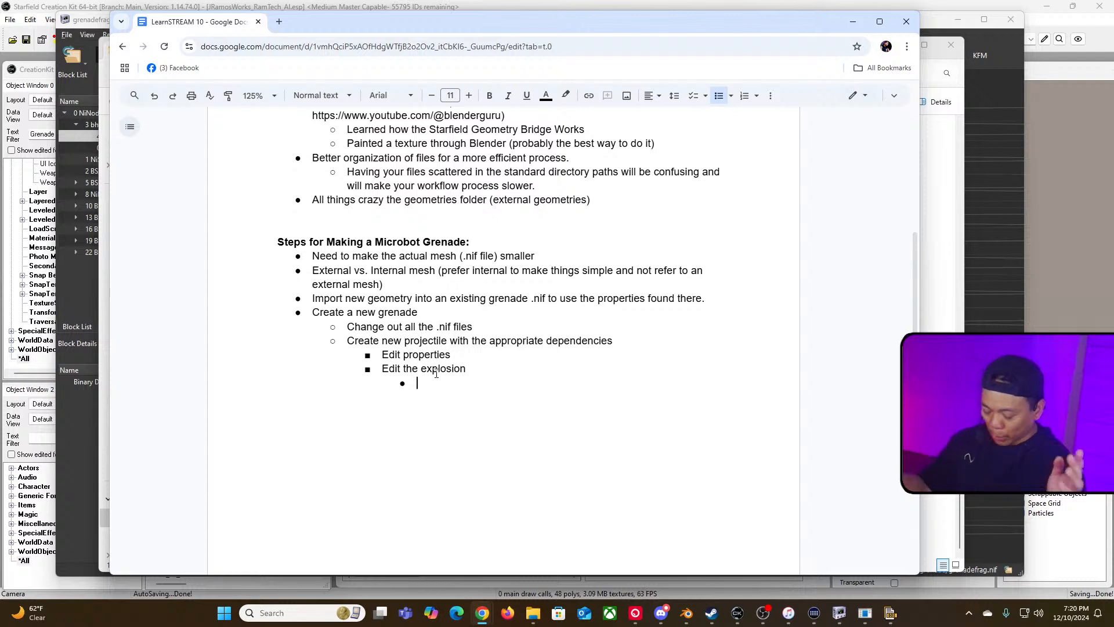
Step: Add a nested bullet under the explosion line reading "Spawns a microbot"
type("Swpa")
key("BackSpace")
key("BackSpace")
key("BackSpace")
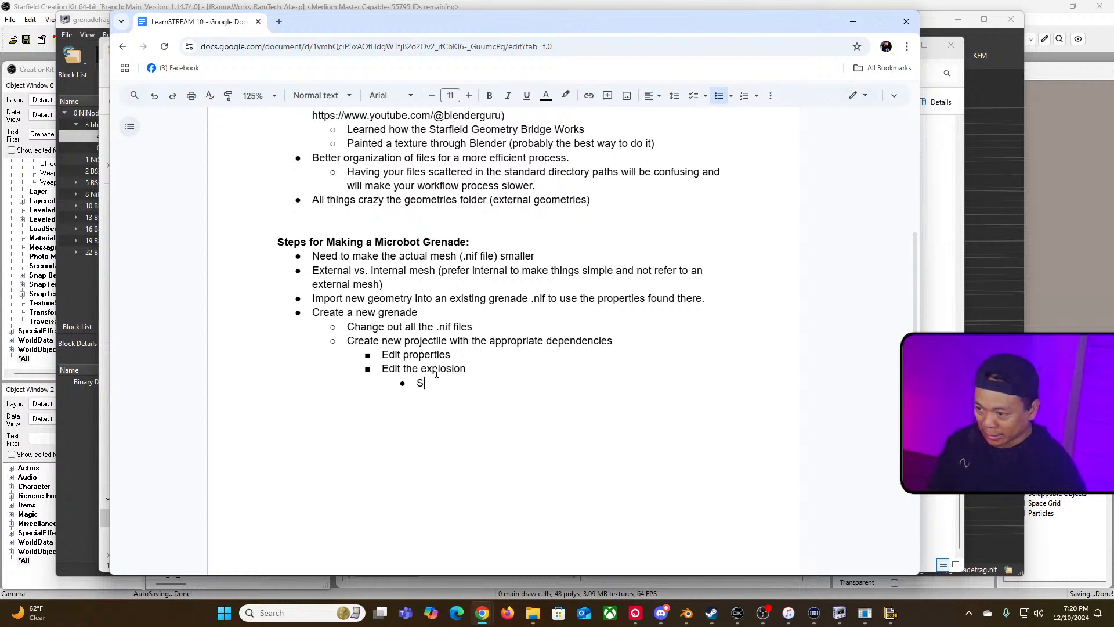
type("pawns a microbot")
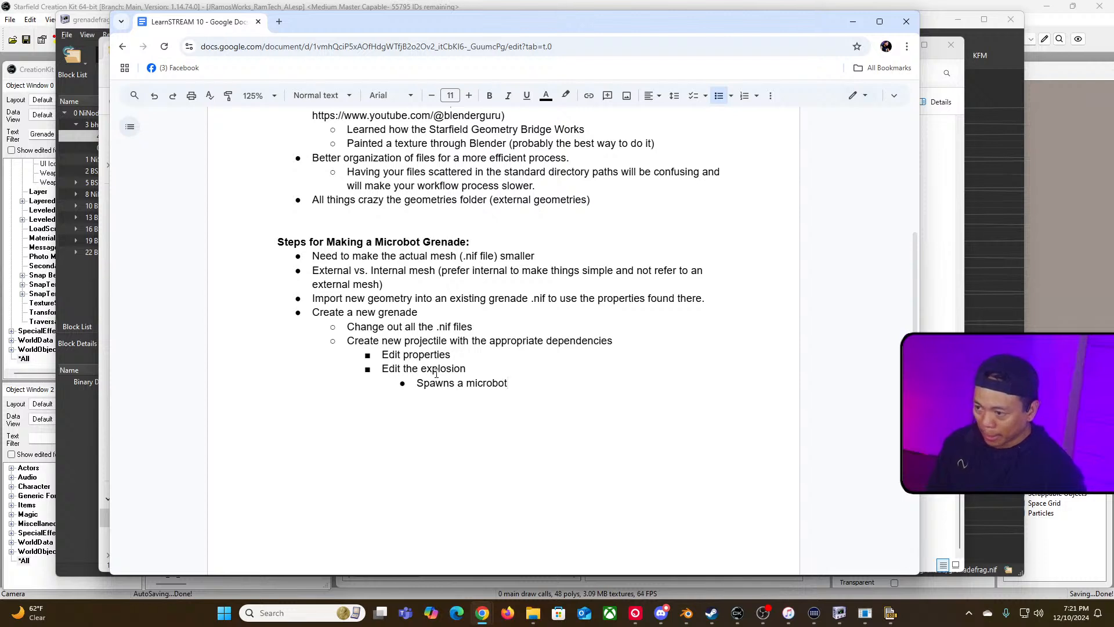
key("Return")
key("shift+Tab")
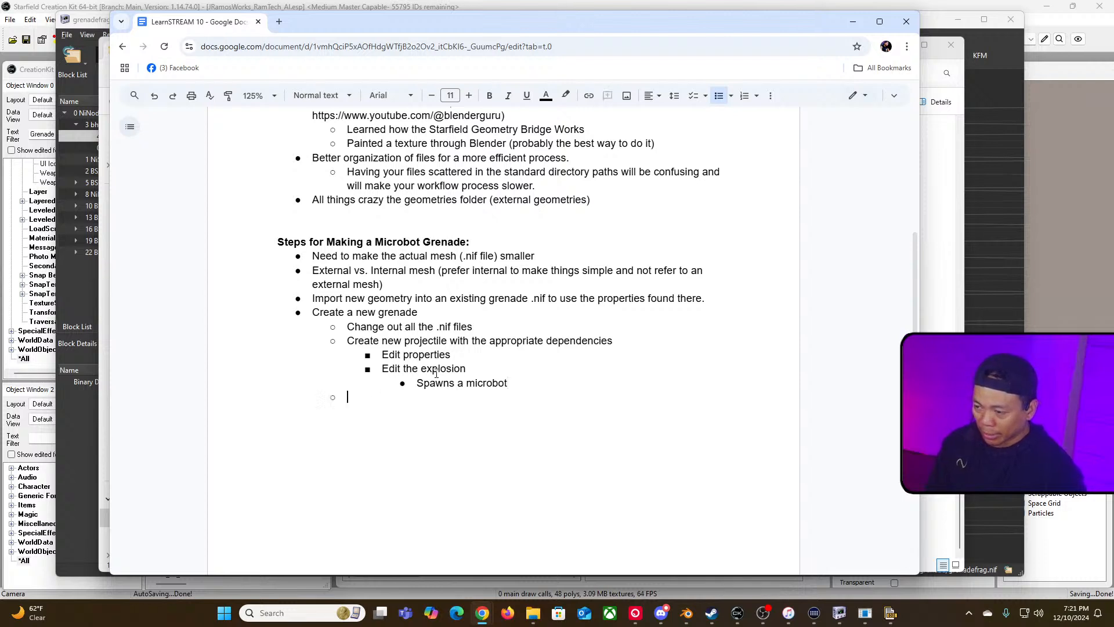
Step: Add a sub-bullet under "Create a new grenade" reading "Create new NPC Microbot with the following"
type("Create new")
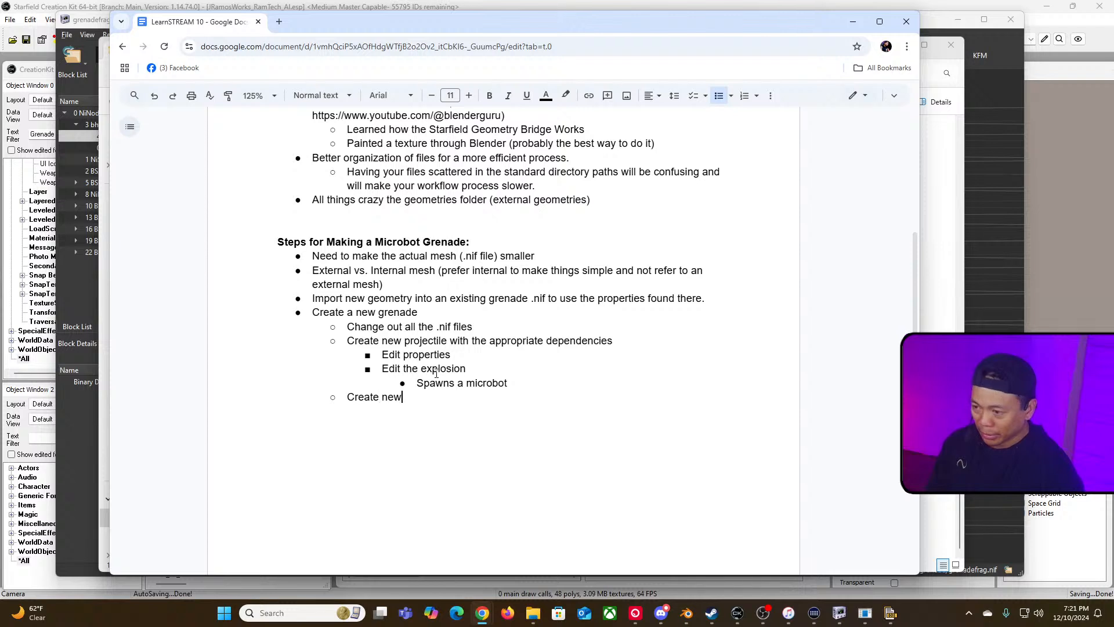
type(" NPC Microbot")
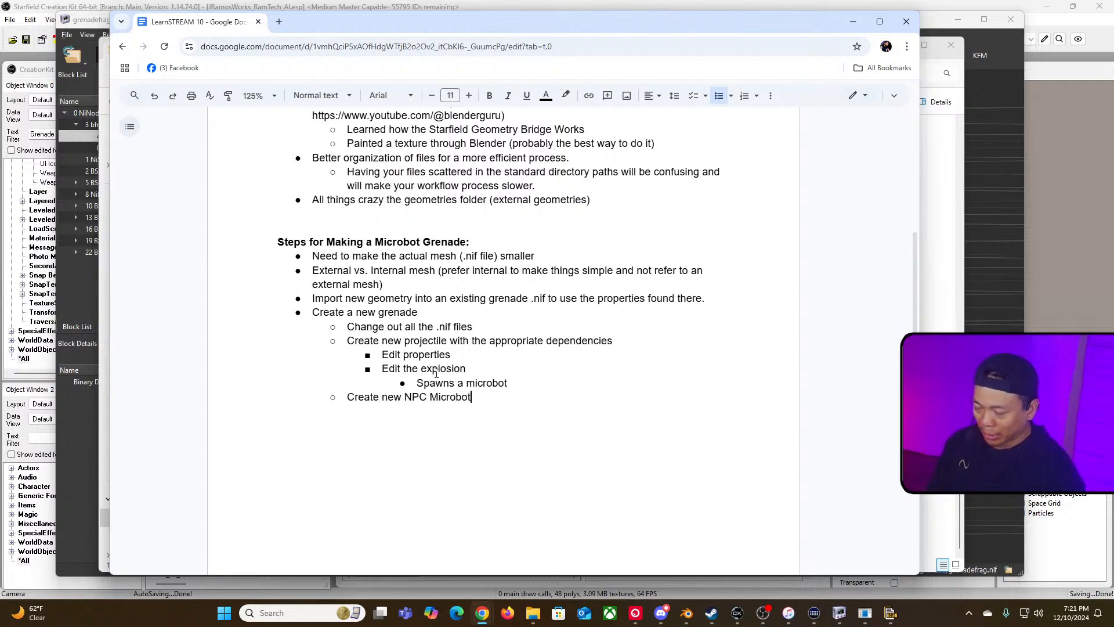
type(" with the following")
key("Return")
Step: Add a nested bullet under the NPC line reading "Melee weapon now create an explosion"
type("Melee weapon")
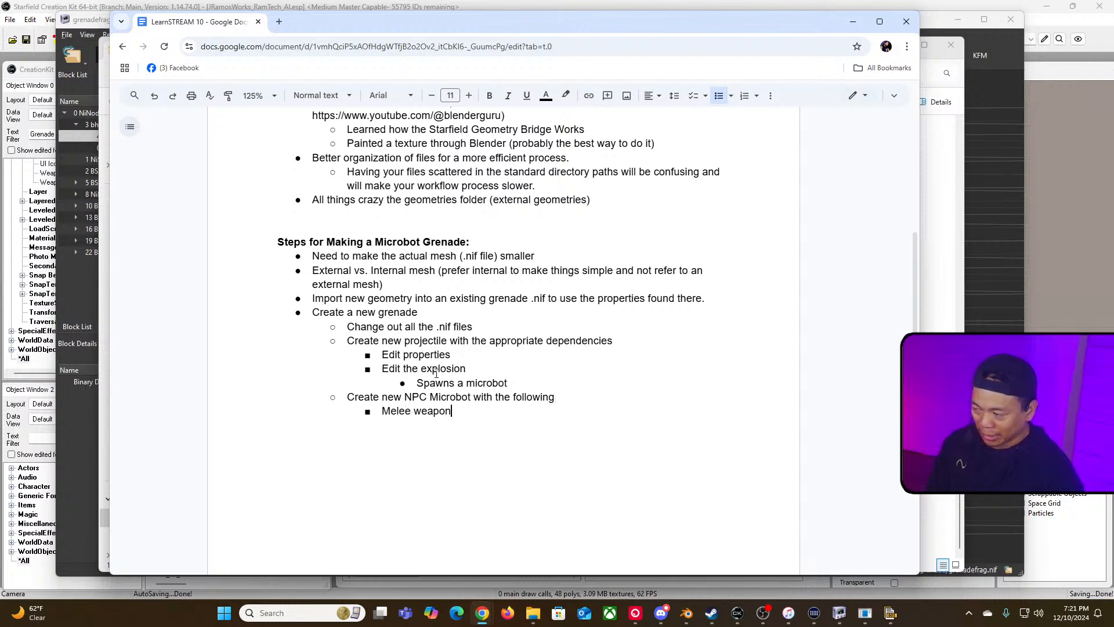
type(" now")
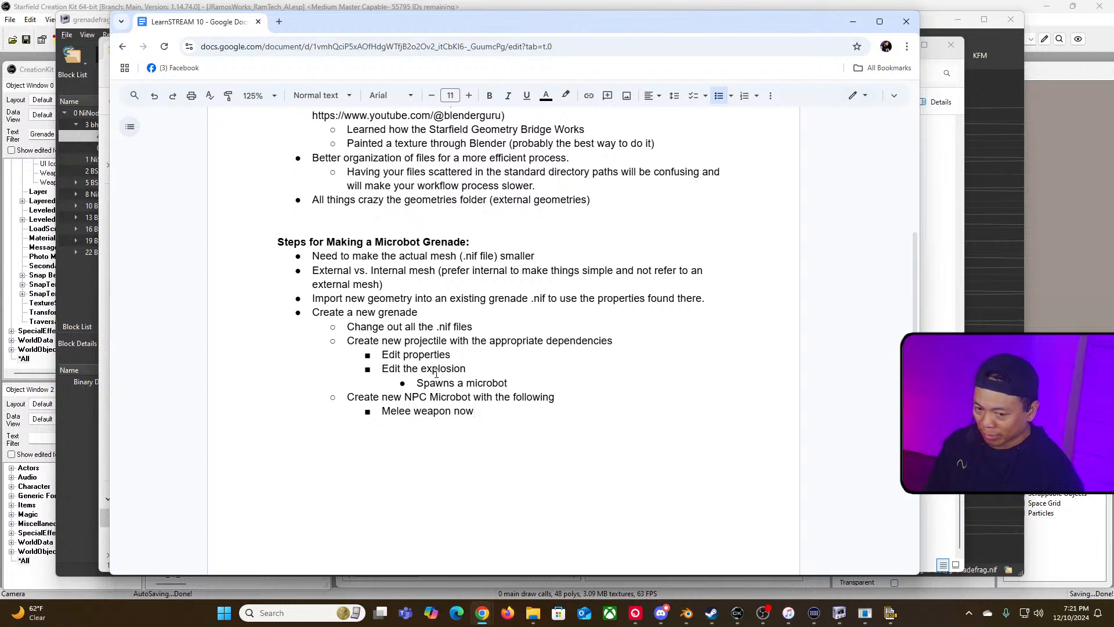
type(" create an explosion")
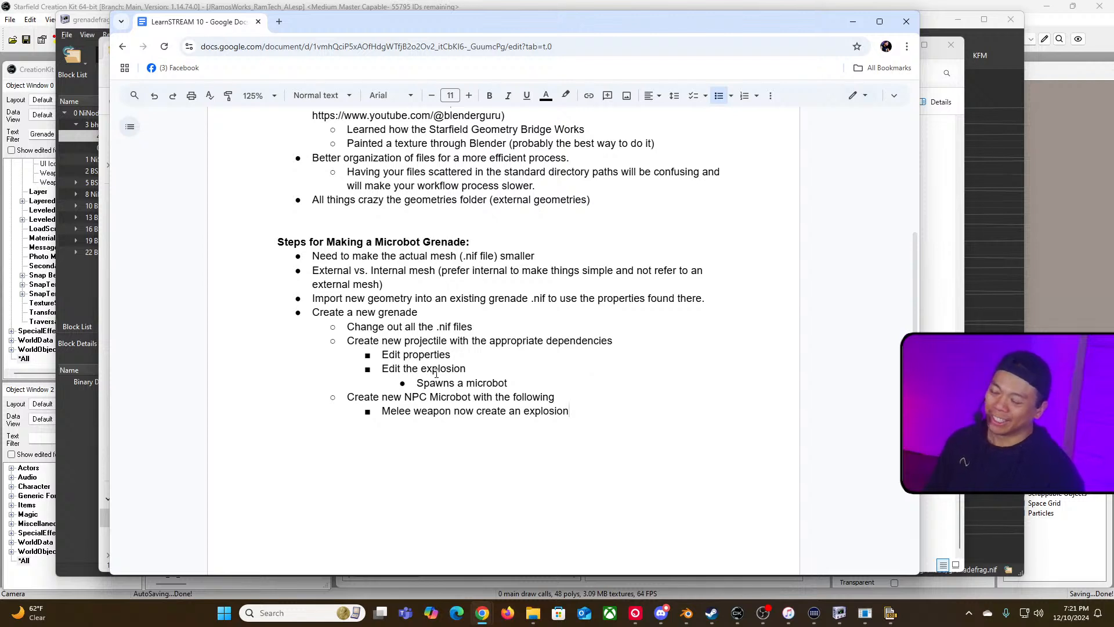
key("Return")
Step: Add another nested bullet reading "Make speed faster"
type("Make it")
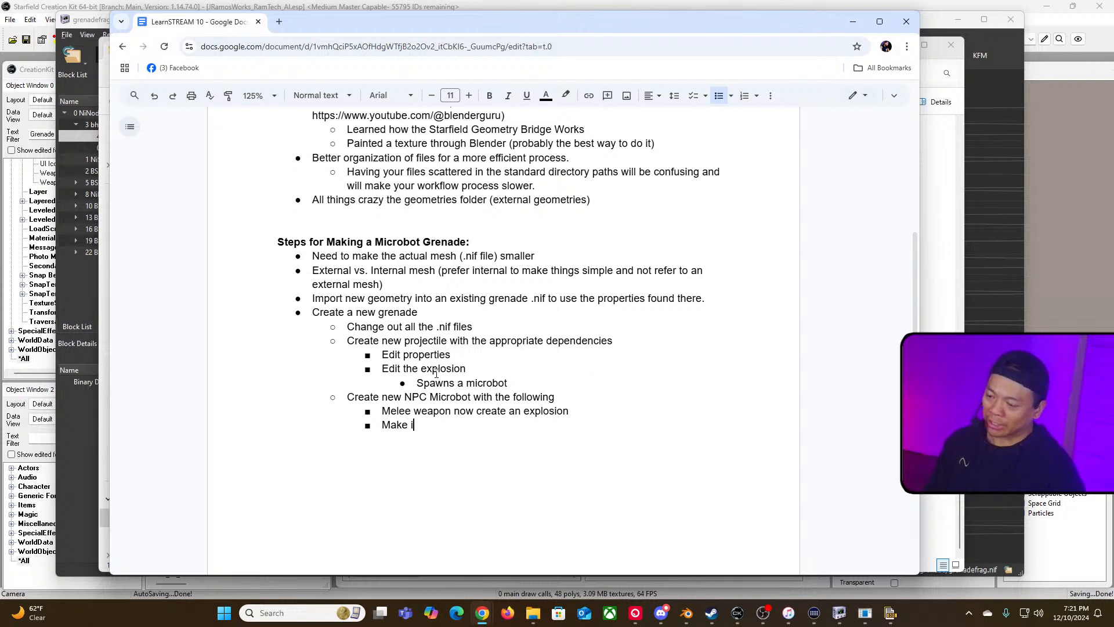
key("BackSpace")
key("BackSpace")
type("speed faster")
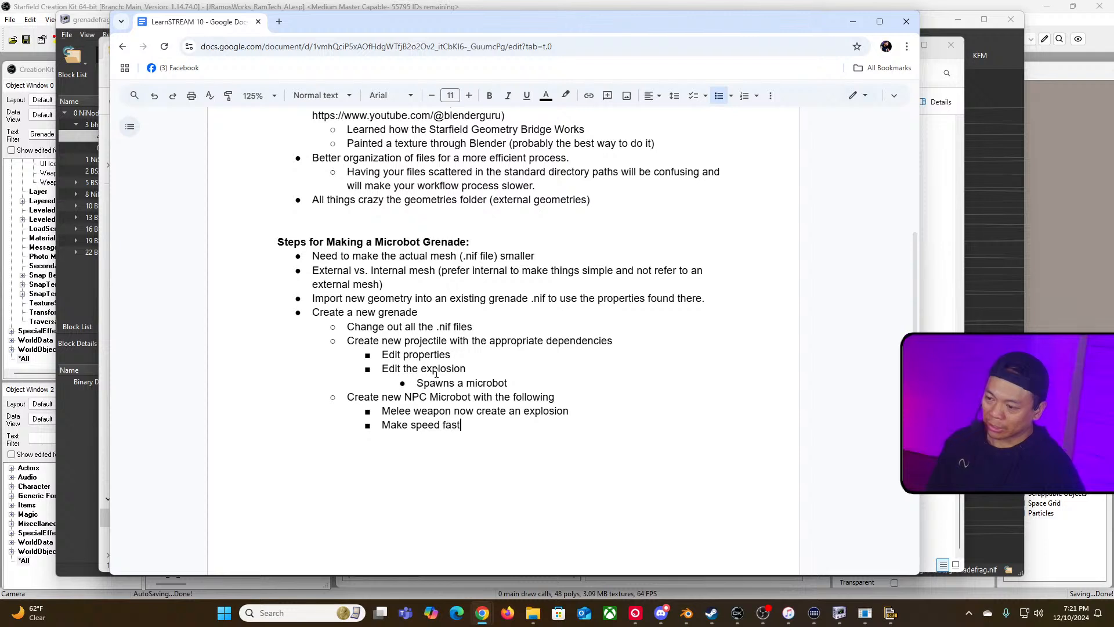
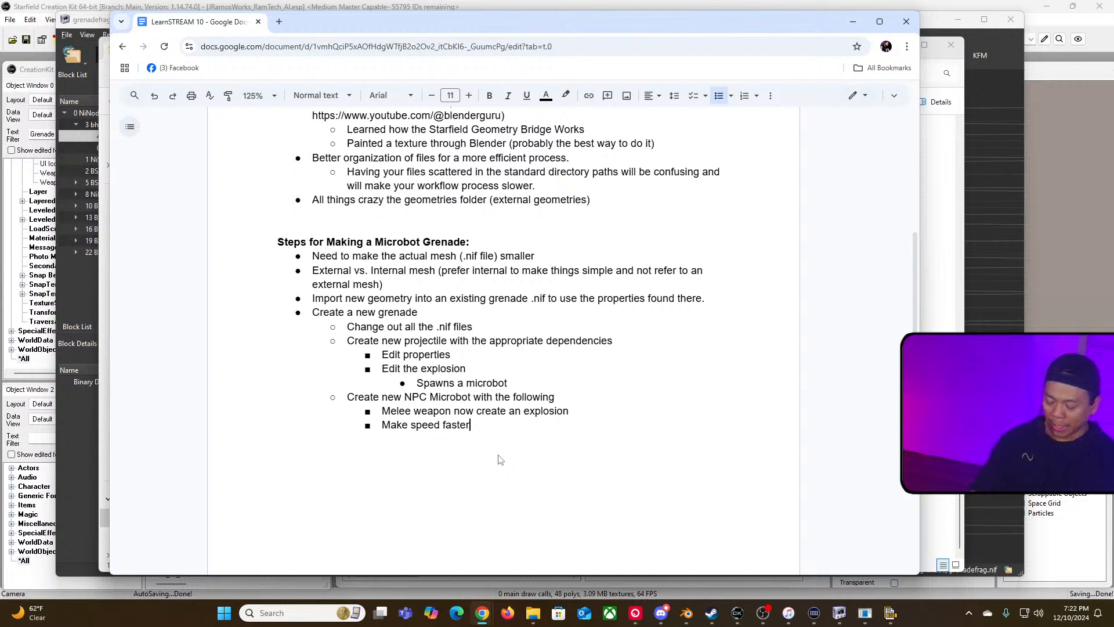
Step: Add a new top-level bullet at the end of the steps list reading "Add different colors to texture"
key("Return")
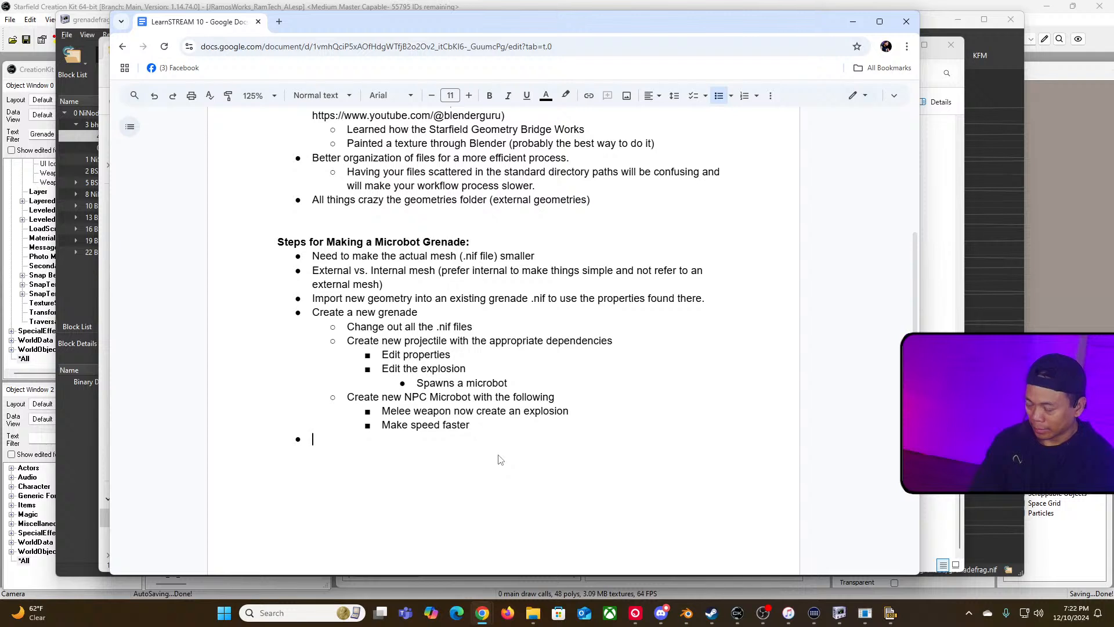
type("Add ")
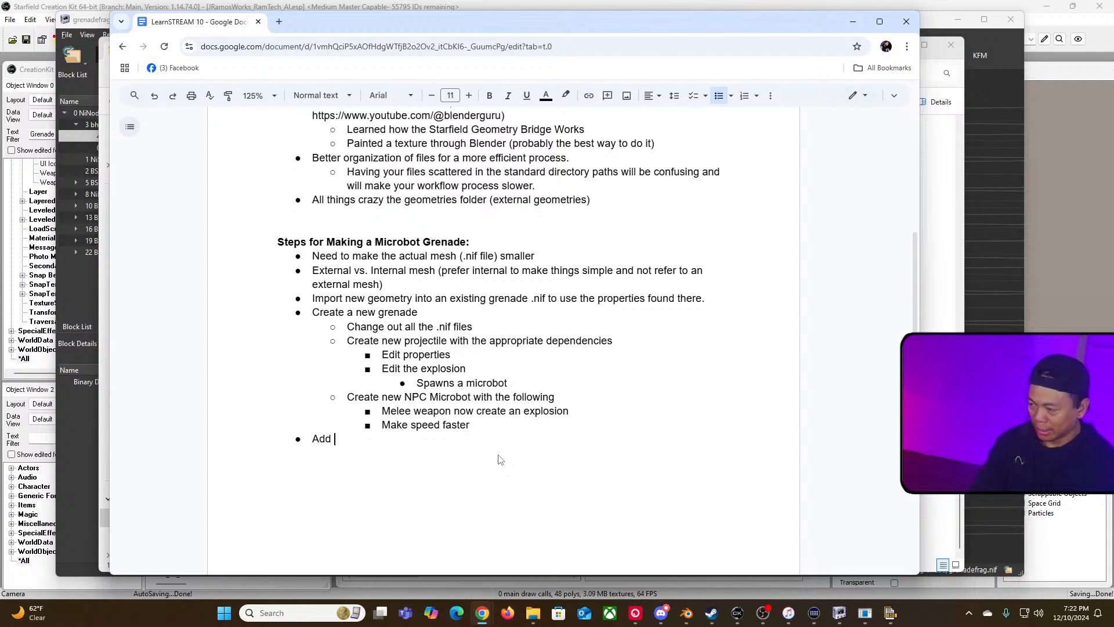
type("different colors to ")
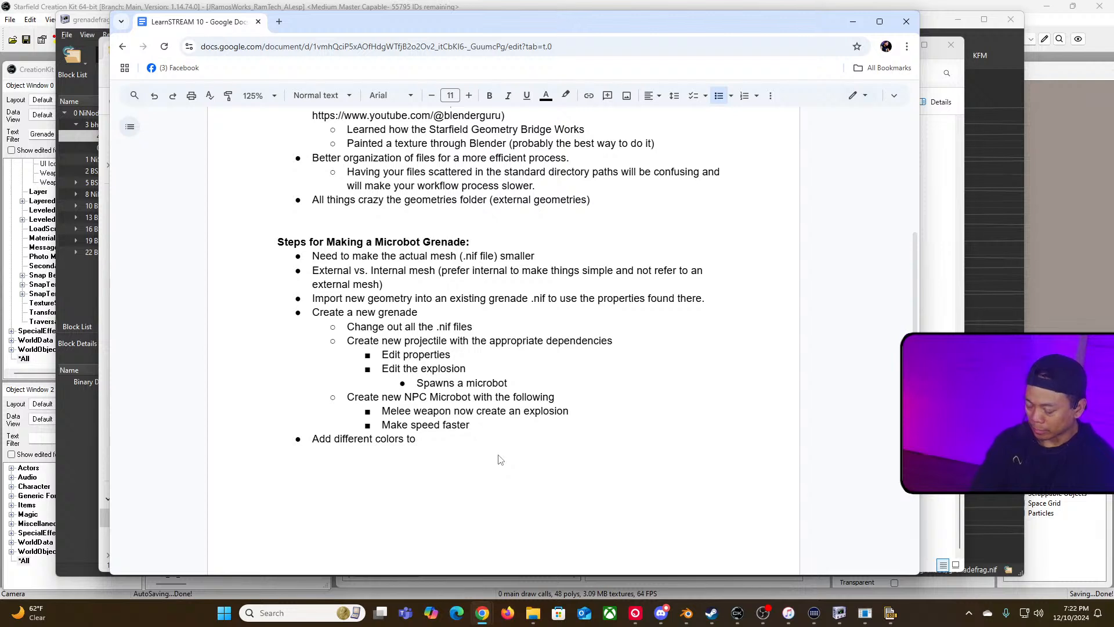
type("texture")
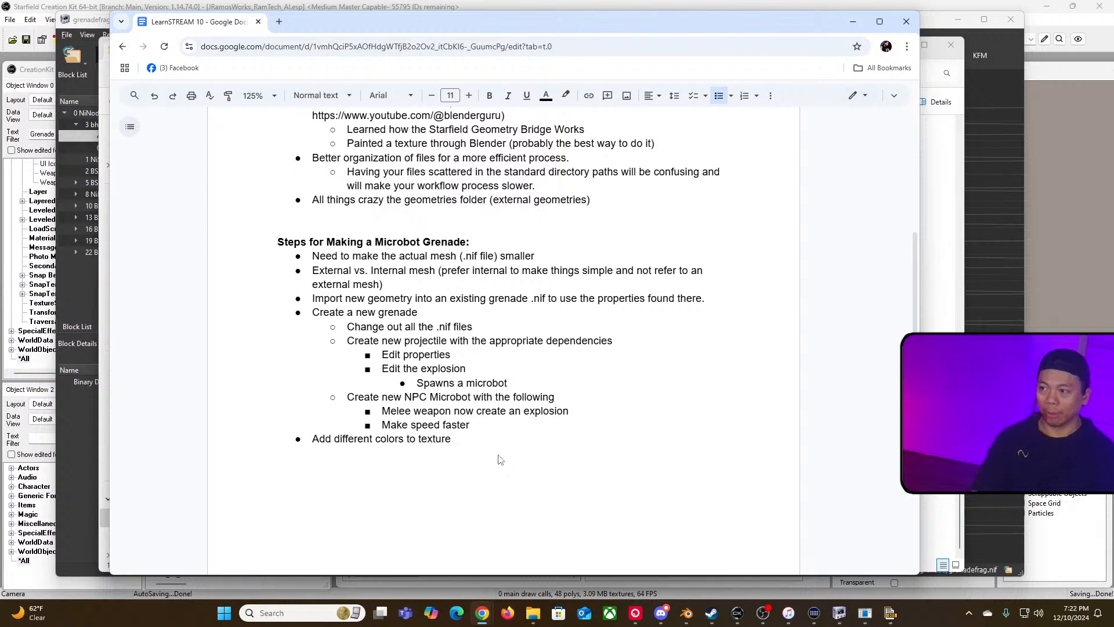
scroll(498, 460, "up", 4)
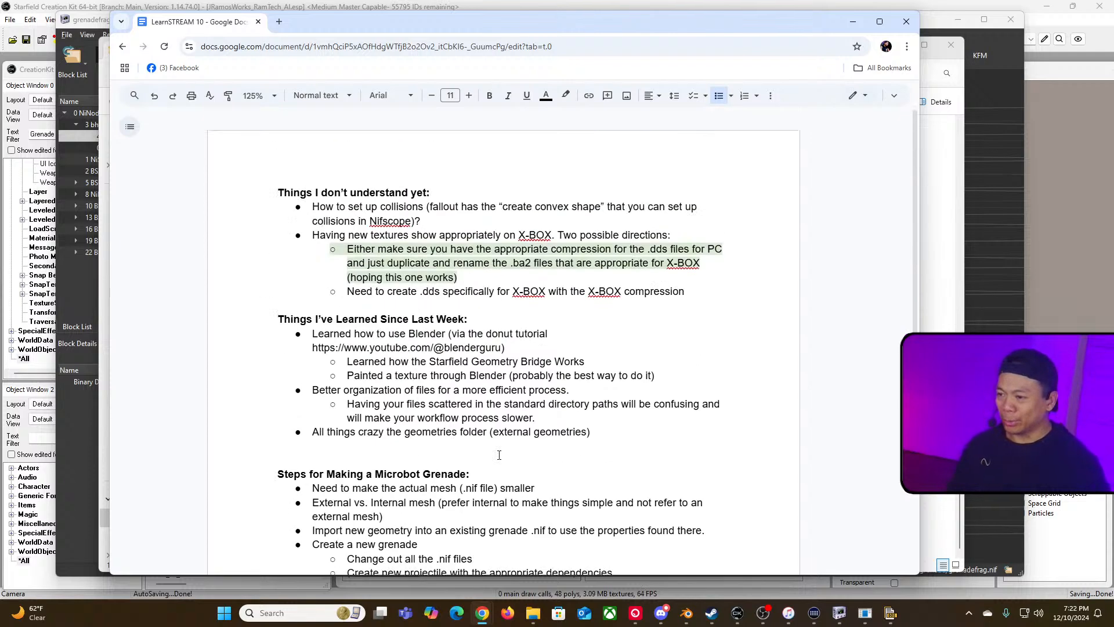
scroll(498, 460, "down", 5)
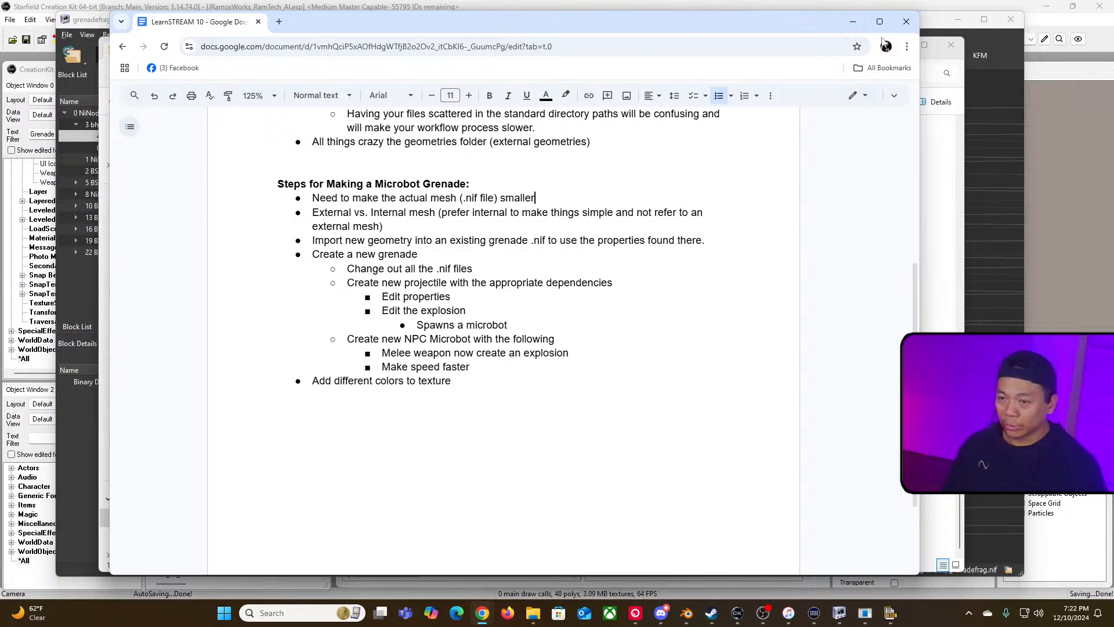
left_click_drag(802, 21, 834, 28)
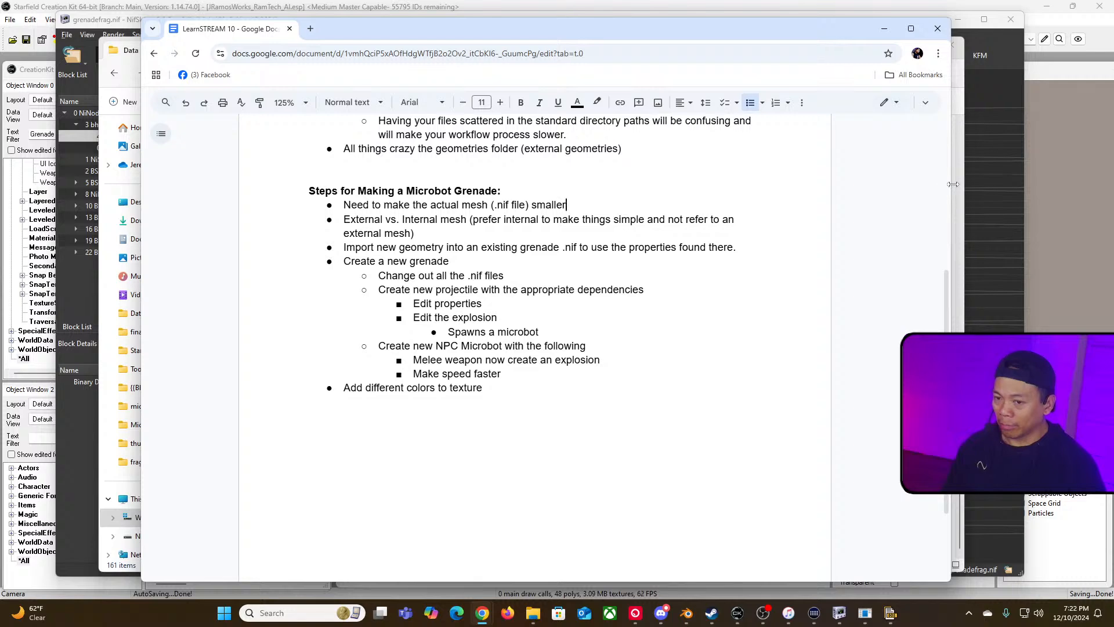
left_click_drag(953, 184, 654, 186)
left_click_drag(499, 27, 0, 28)
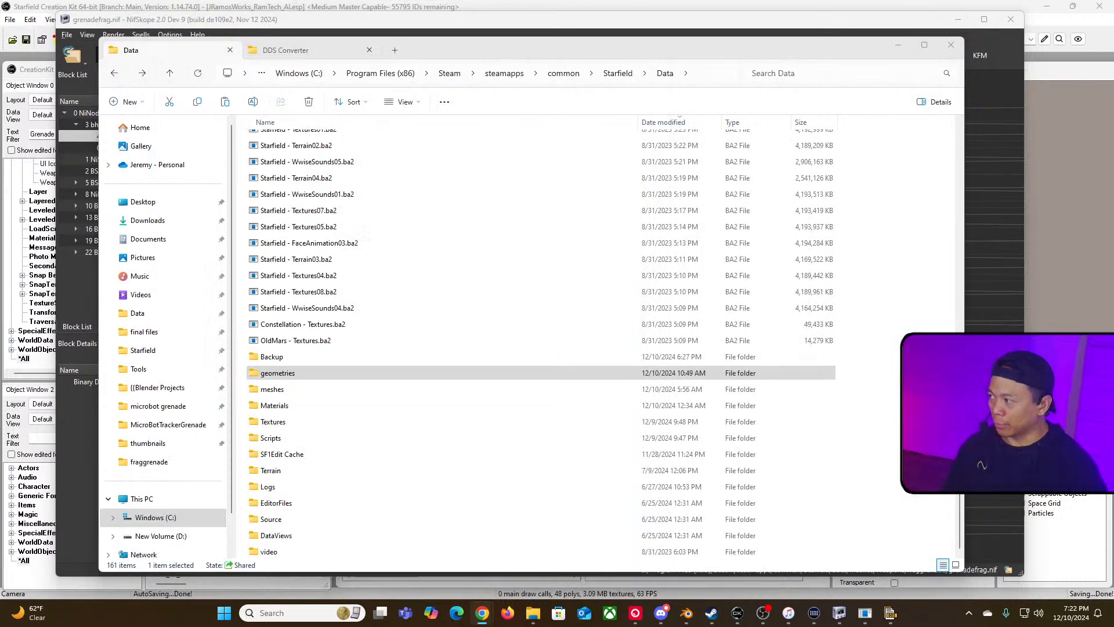
Step: Switch to Blender and save the microbot_grenade_static.blend file
left_click(688, 618)
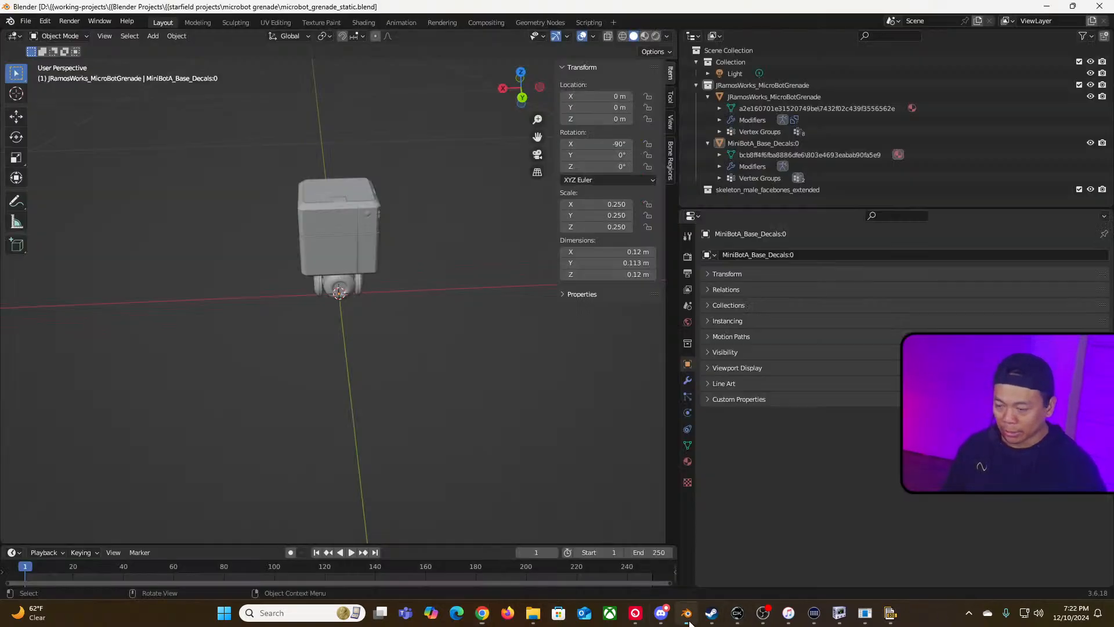
scroll(436, 308, "down", 7)
left_click_drag(223, 275, 301, 259)
middle_click_drag(291, 276, 394, 294)
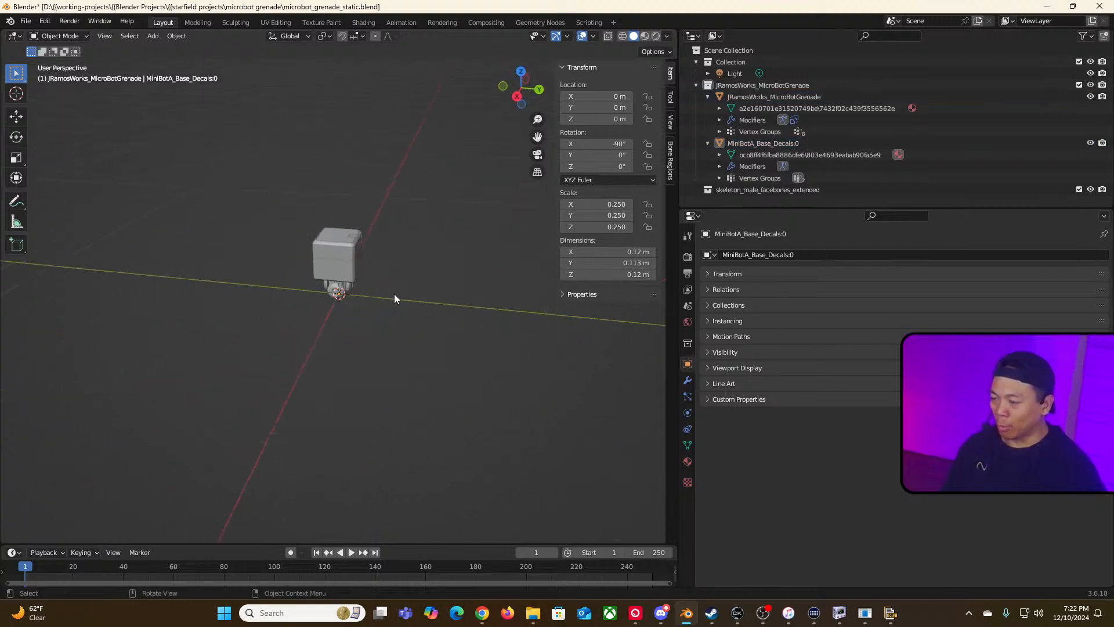
scroll(395, 294, "up", 2)
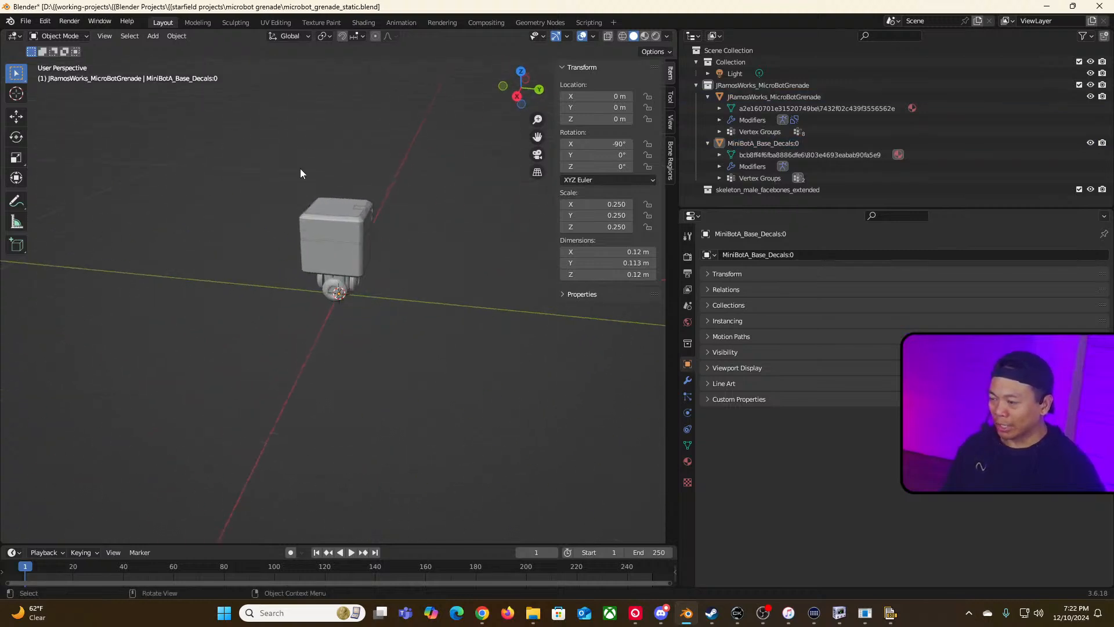
left_click(25, 22)
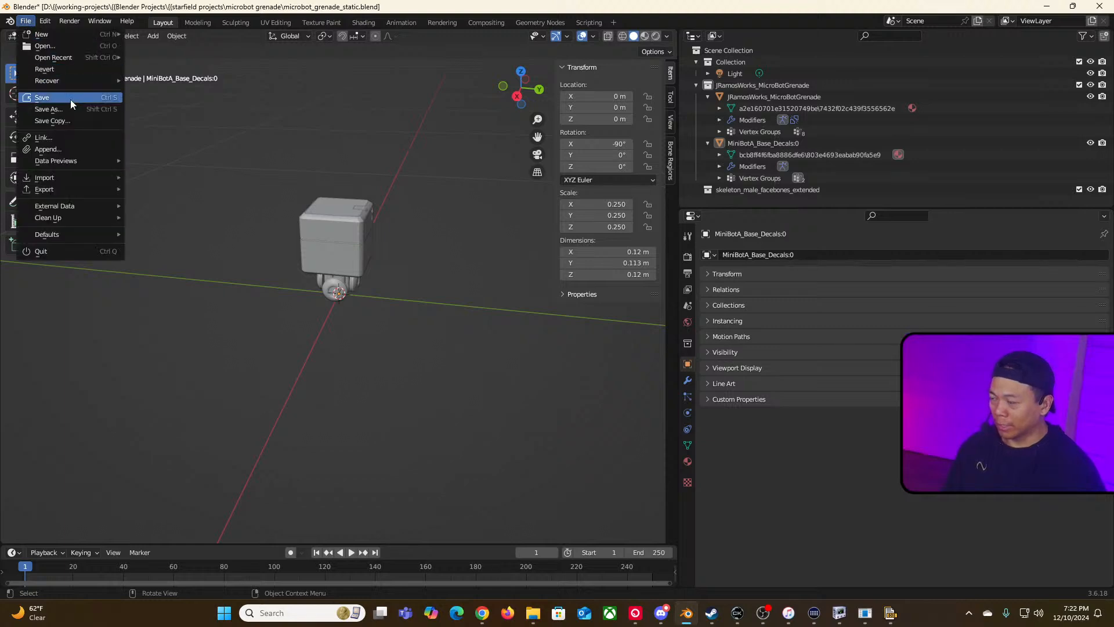
left_click(32, 100)
Step: Start a new General Blender file
left_click(26, 22)
mouse_move(39, 36)
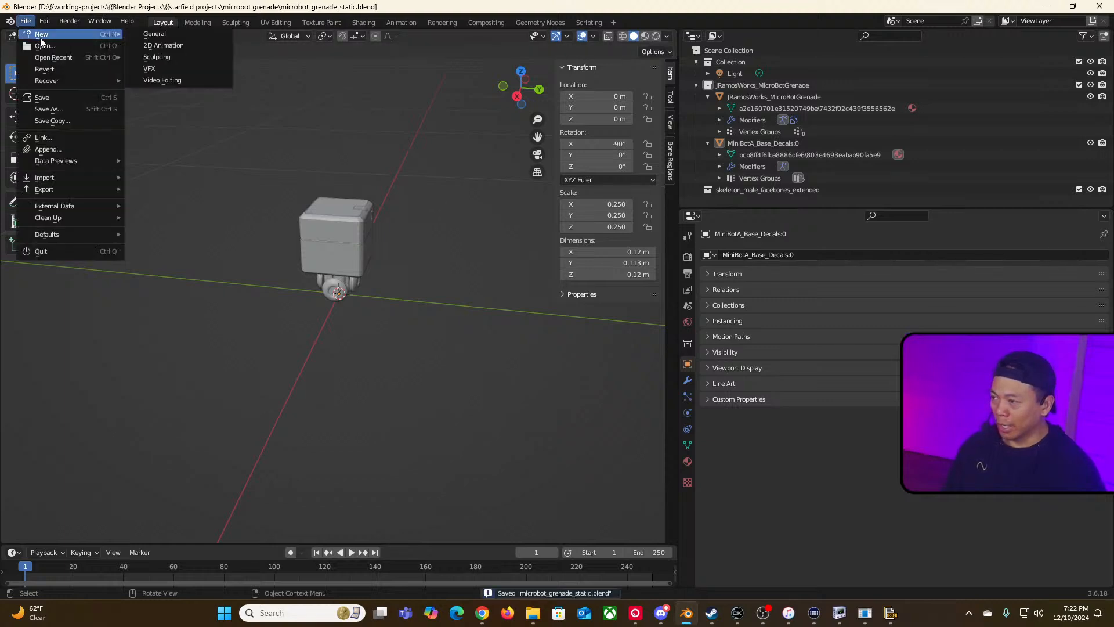
left_click(173, 37)
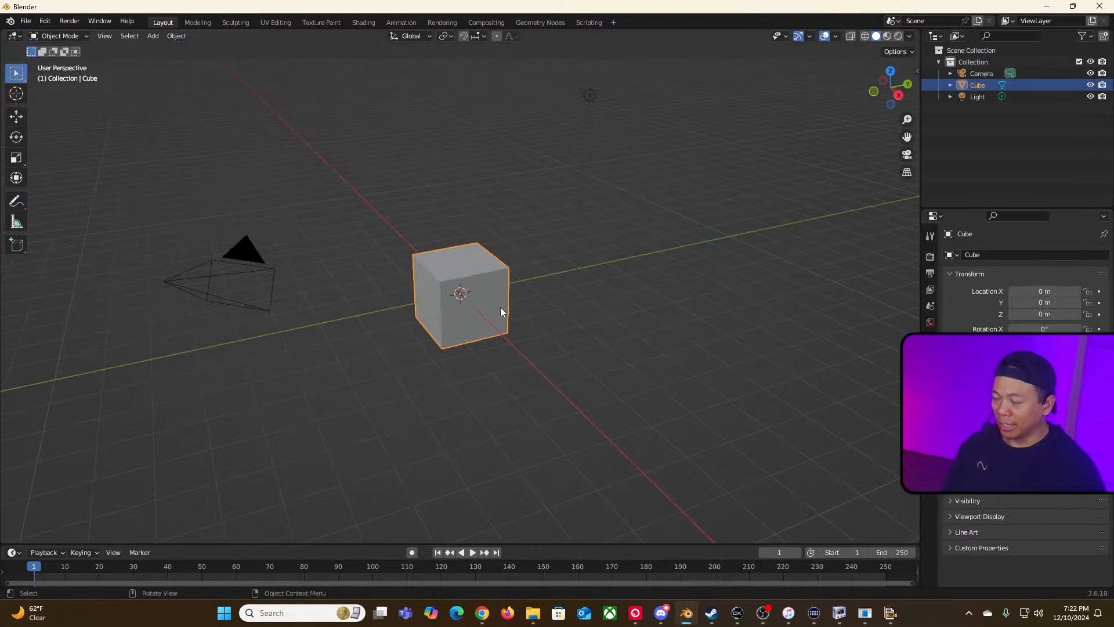
Step: Select and delete the default camera, cube and light from the new scene
left_click(398, 277)
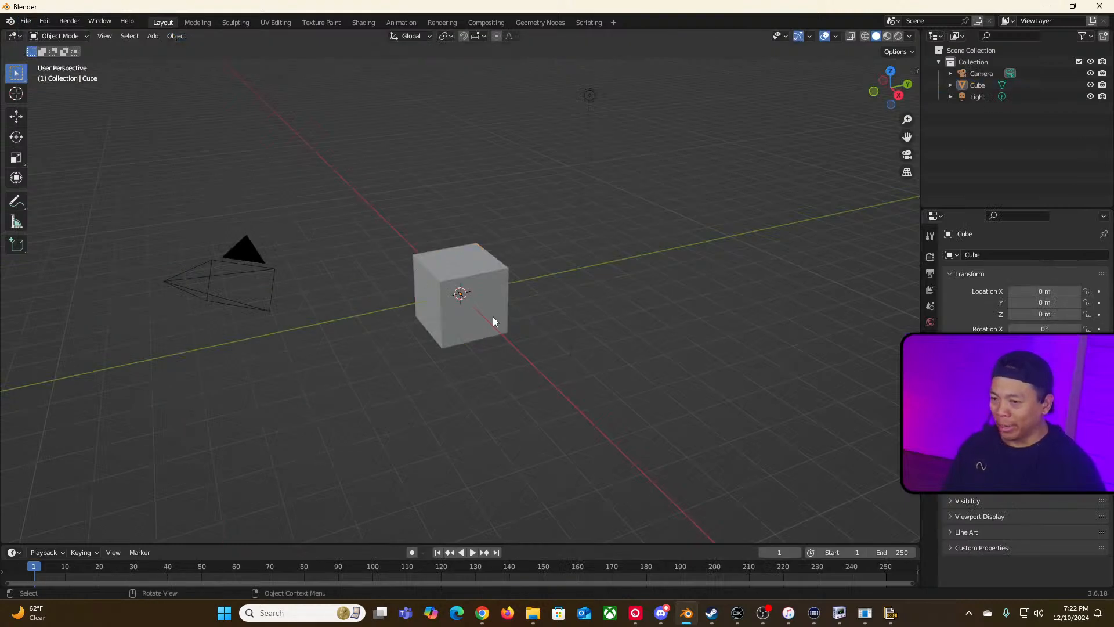
left_click(212, 282)
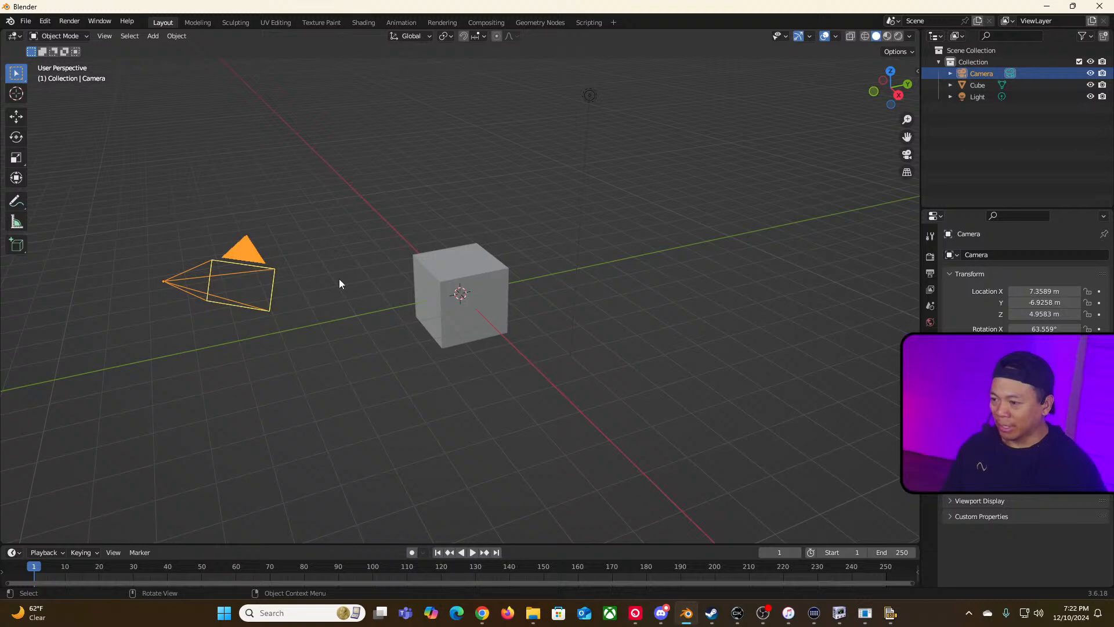
left_click(445, 275)
left_click(590, 95)
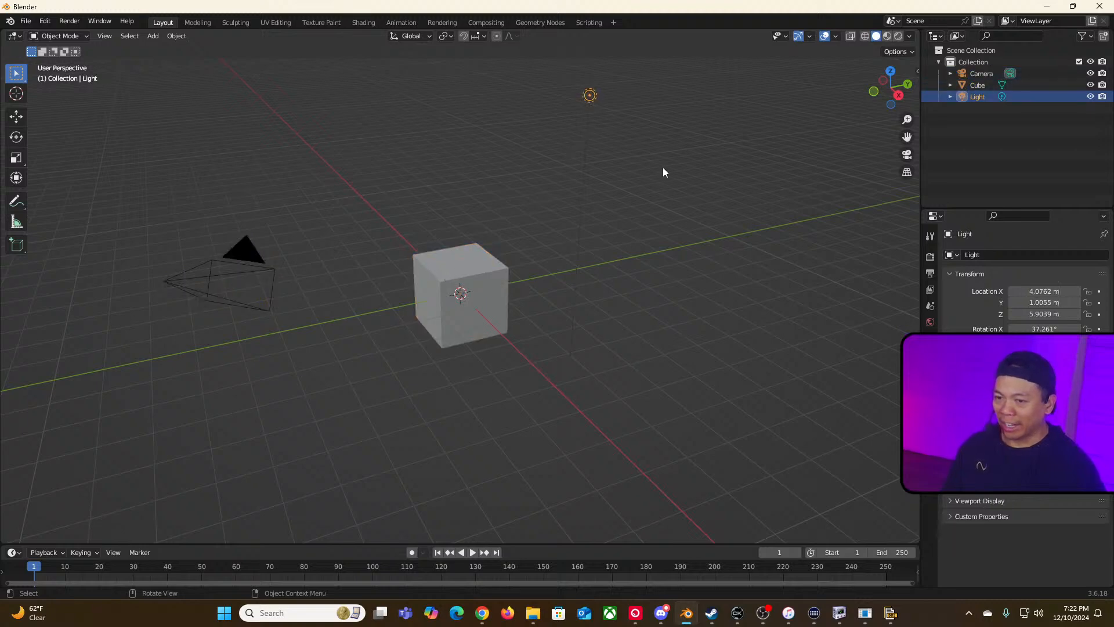
left_click_drag(148, 59, 734, 382)
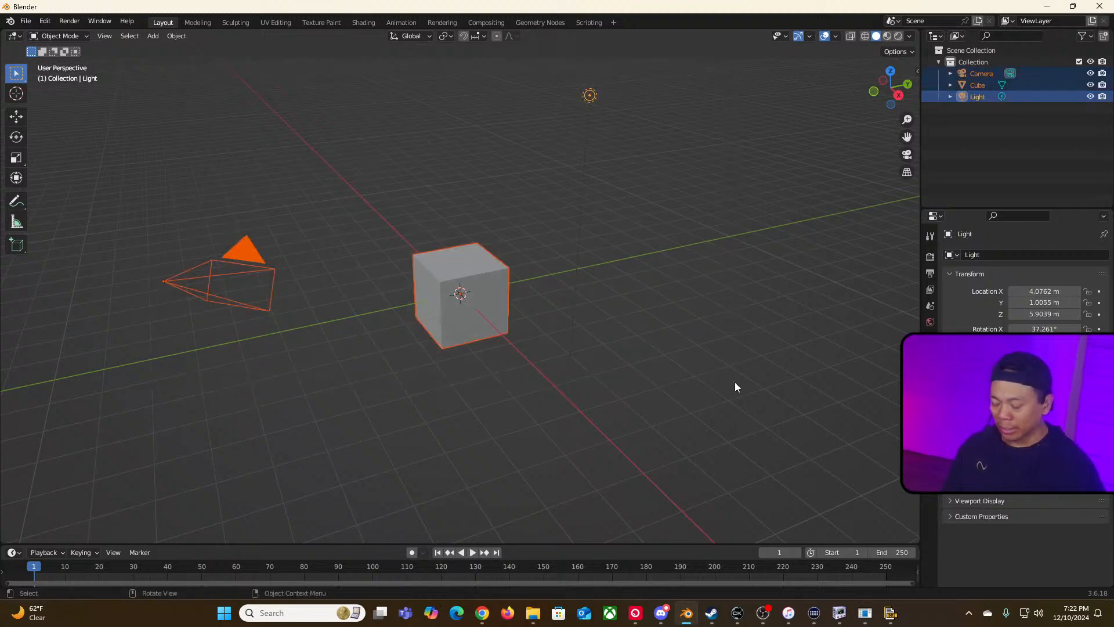
key("Delete")
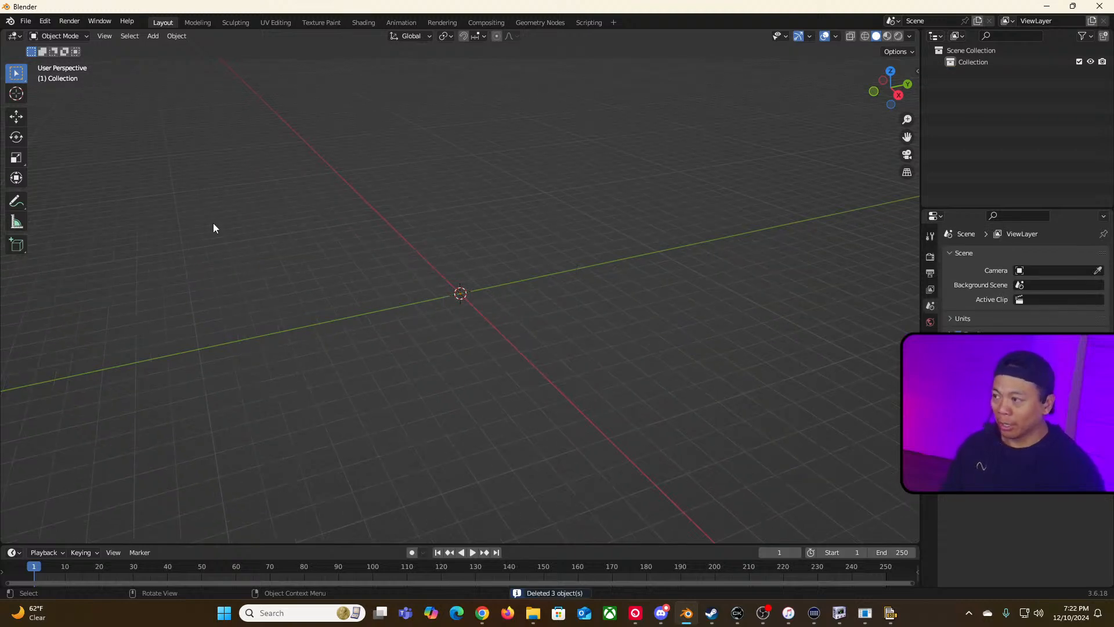
left_click(25, 22)
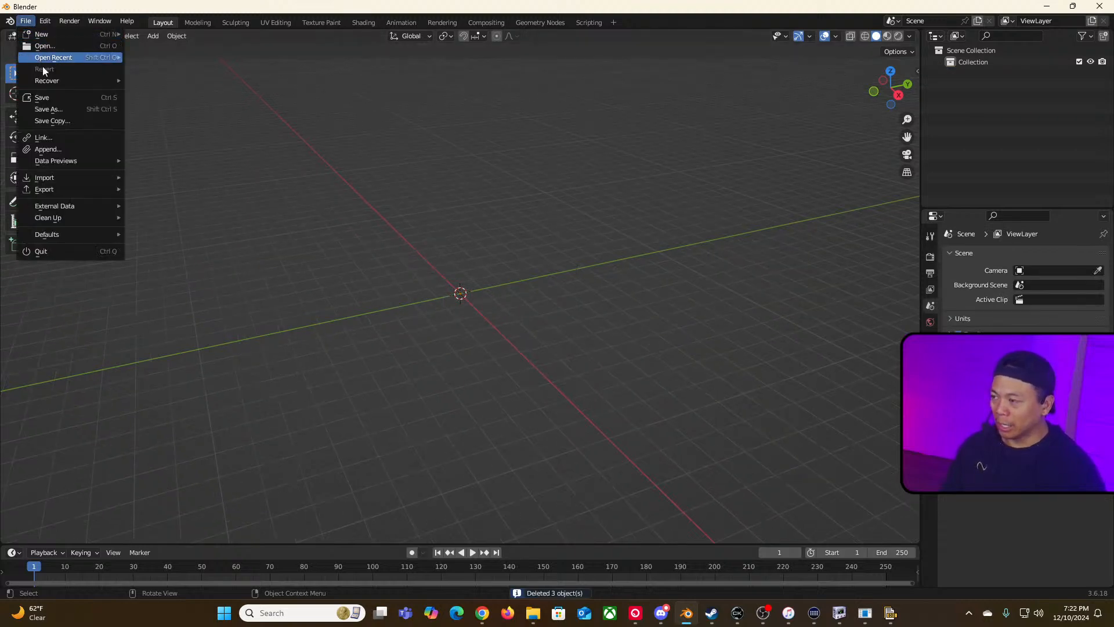
mouse_move(64, 175)
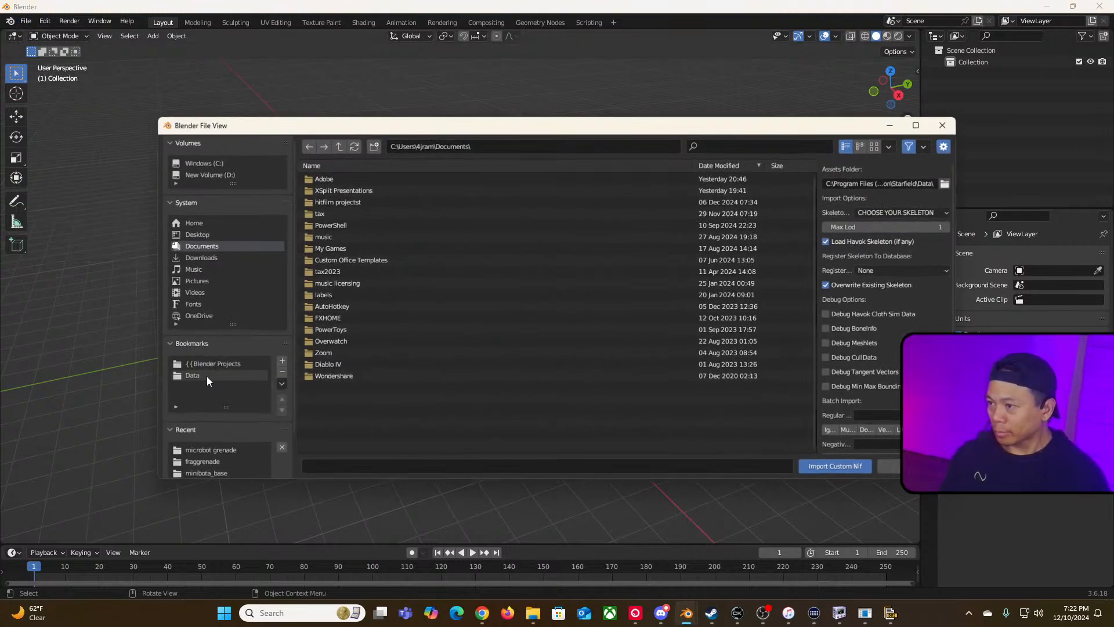
left_click(206, 376)
key("Escape")
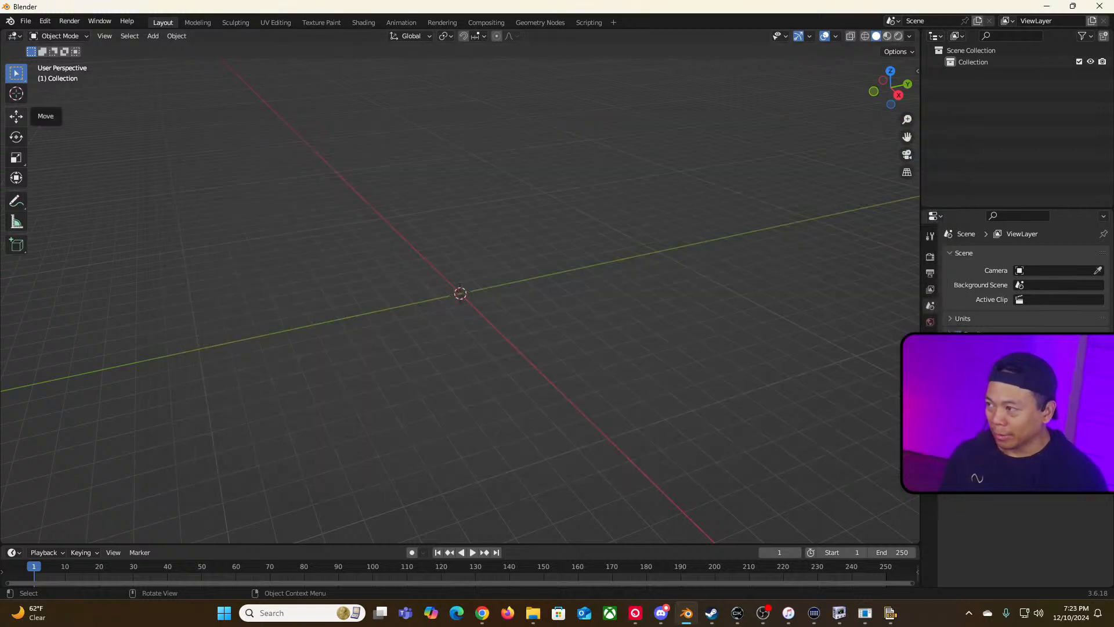
Step: Open the About Blender panel to check the installed Blender version, then close it
left_click(52, 23)
mouse_move(69, 23)
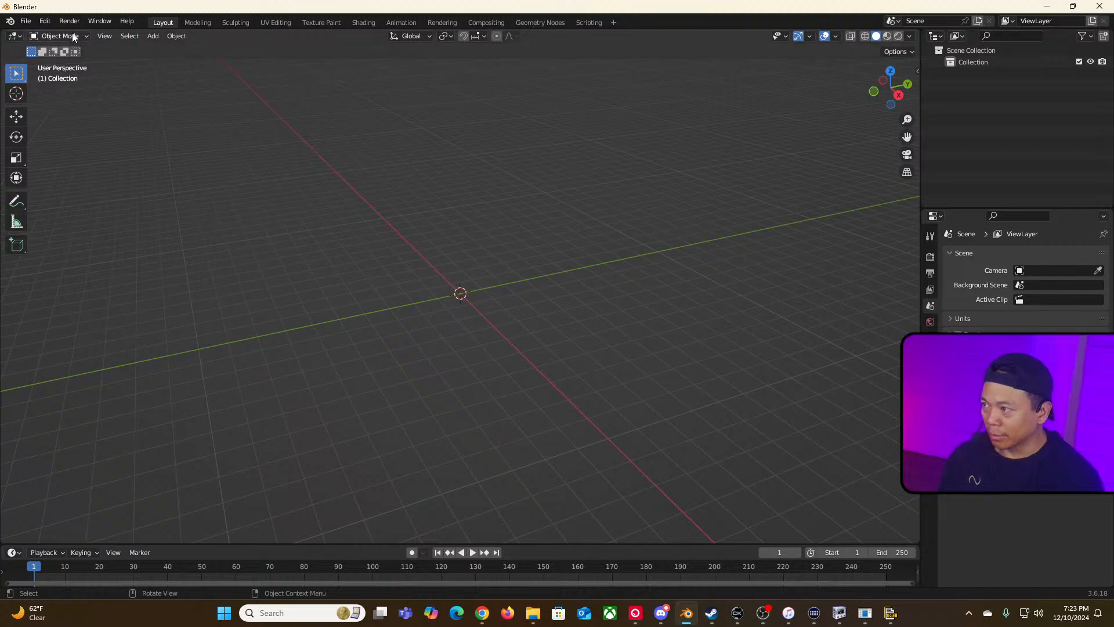
left_click(27, 25)
mouse_move(6, 26)
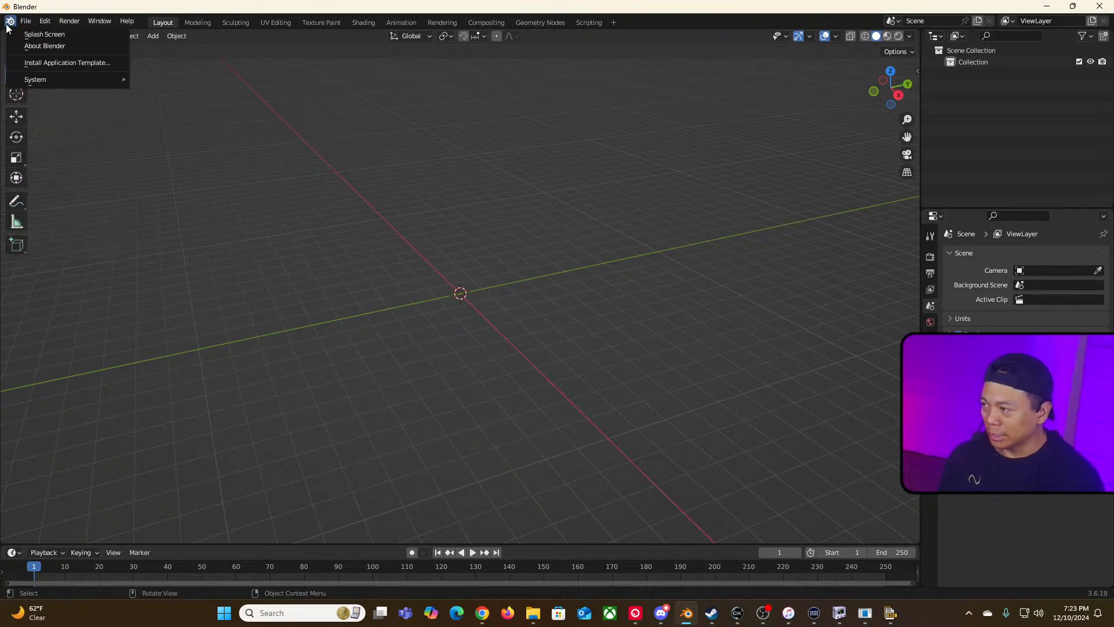
left_click(46, 43)
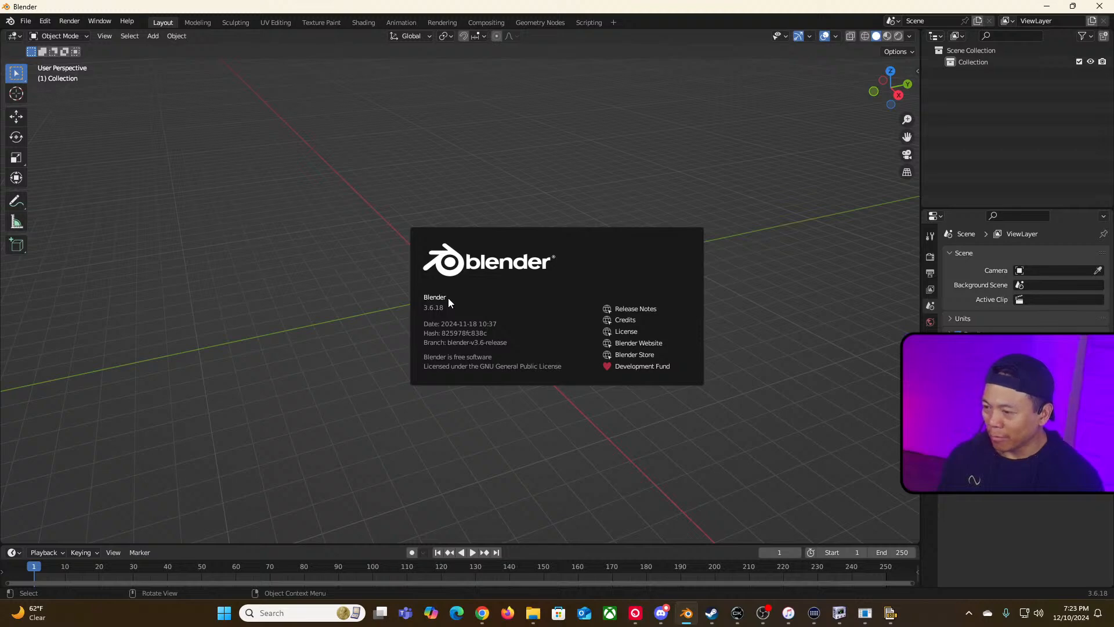
left_click(354, 270)
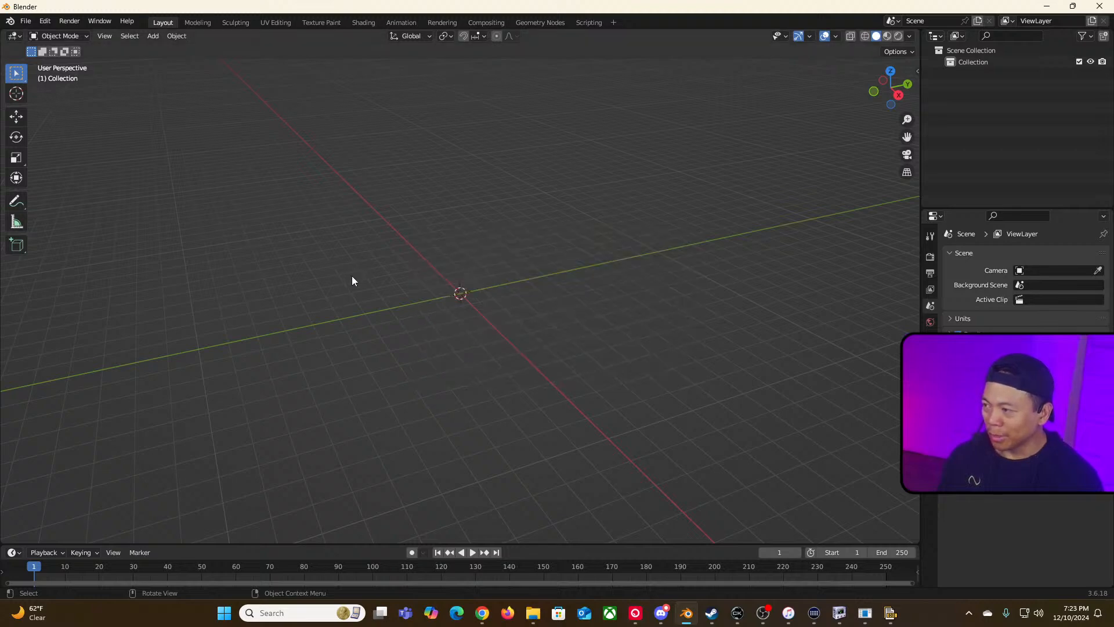
left_click(25, 22)
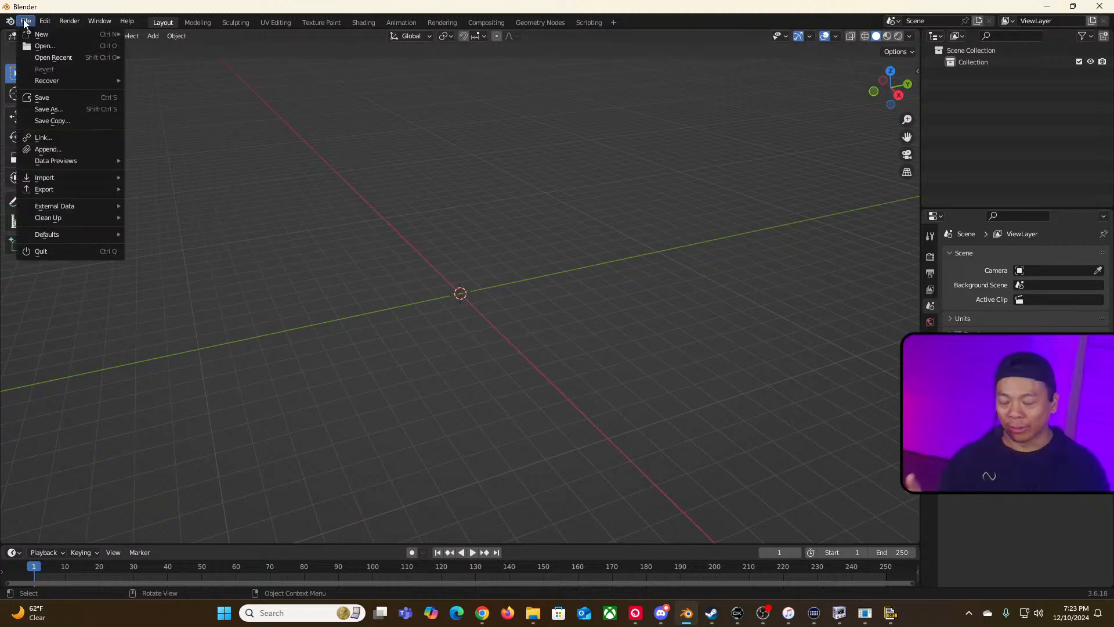
left_click(26, 23)
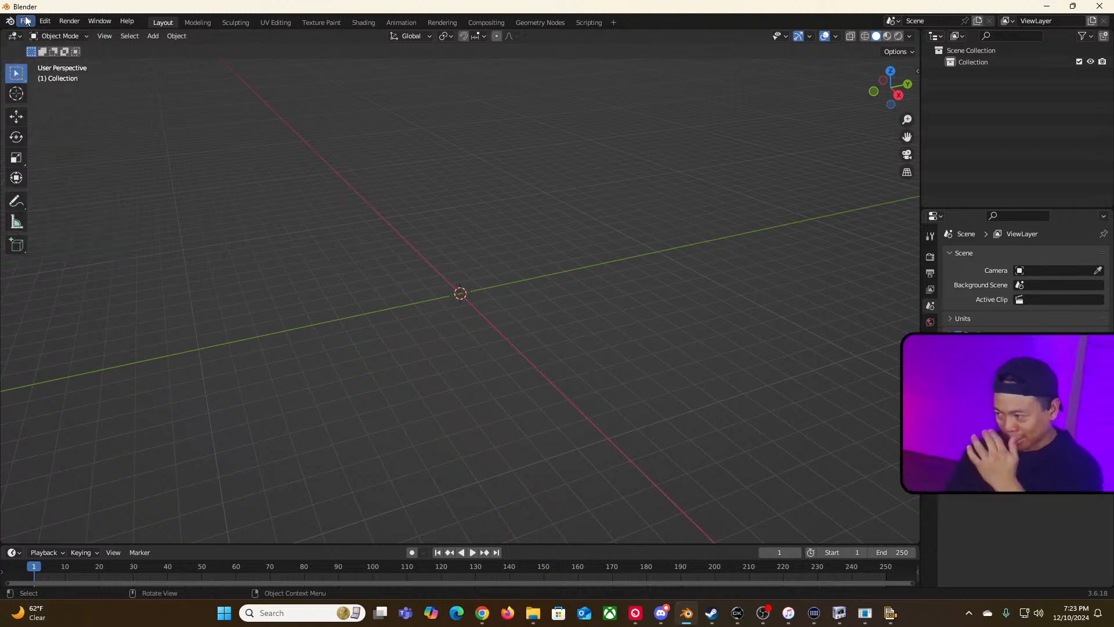
left_click(26, 21)
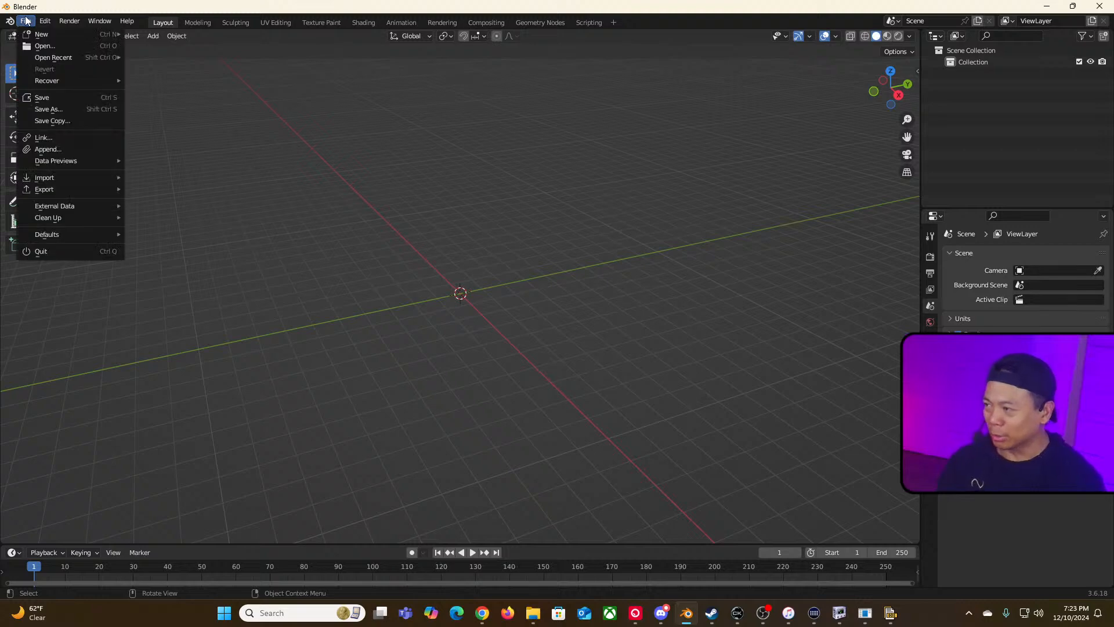
left_click(24, 23)
left_click(23, 23)
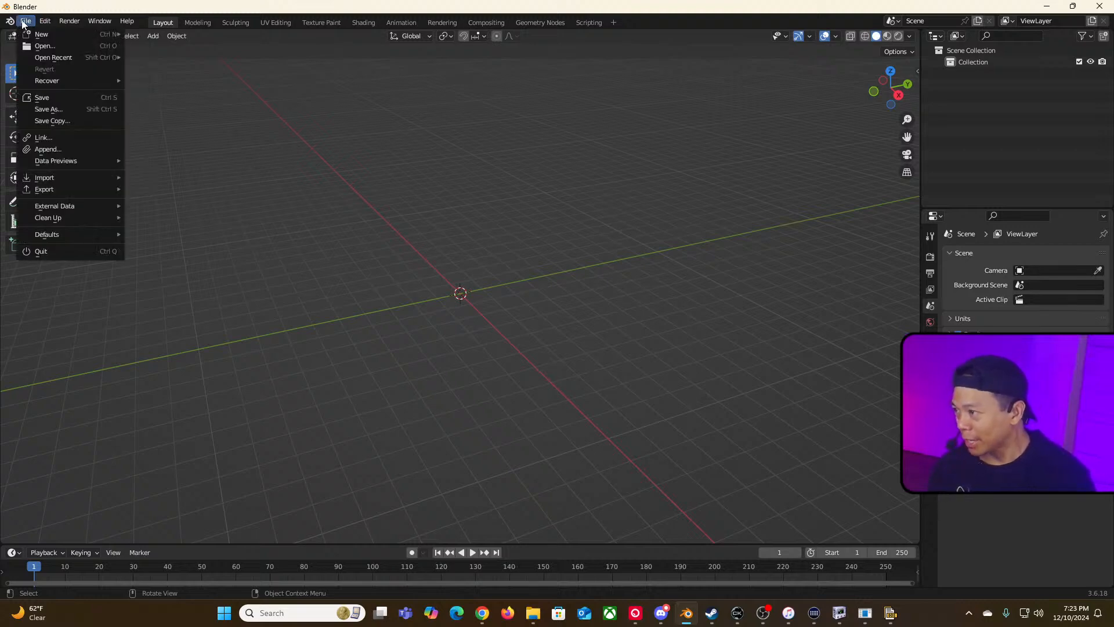
mouse_move(86, 175)
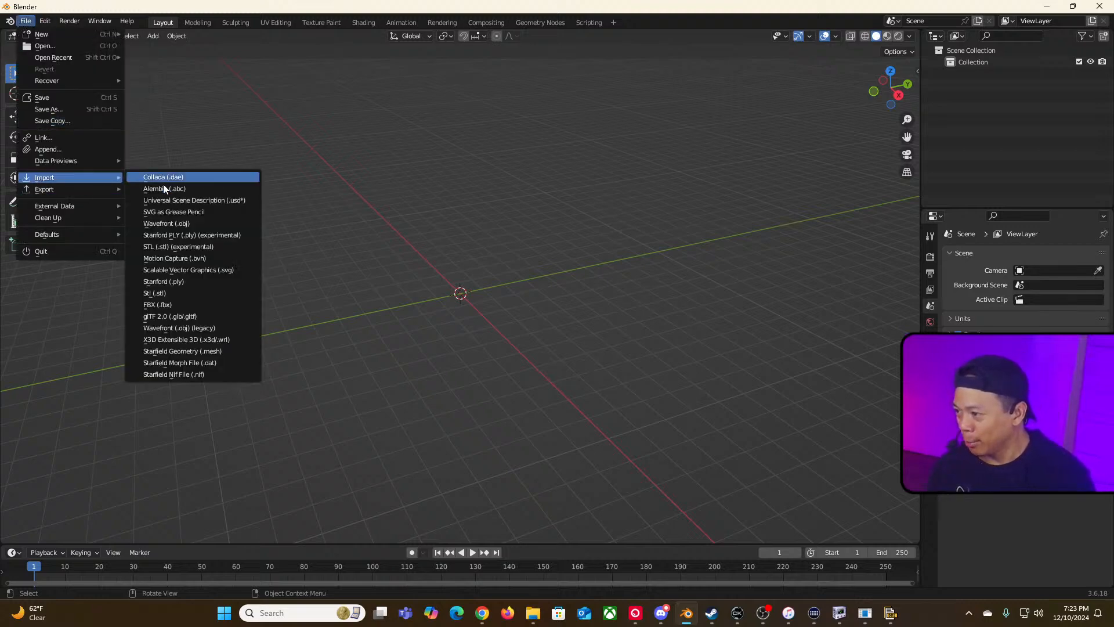
left_click(200, 375)
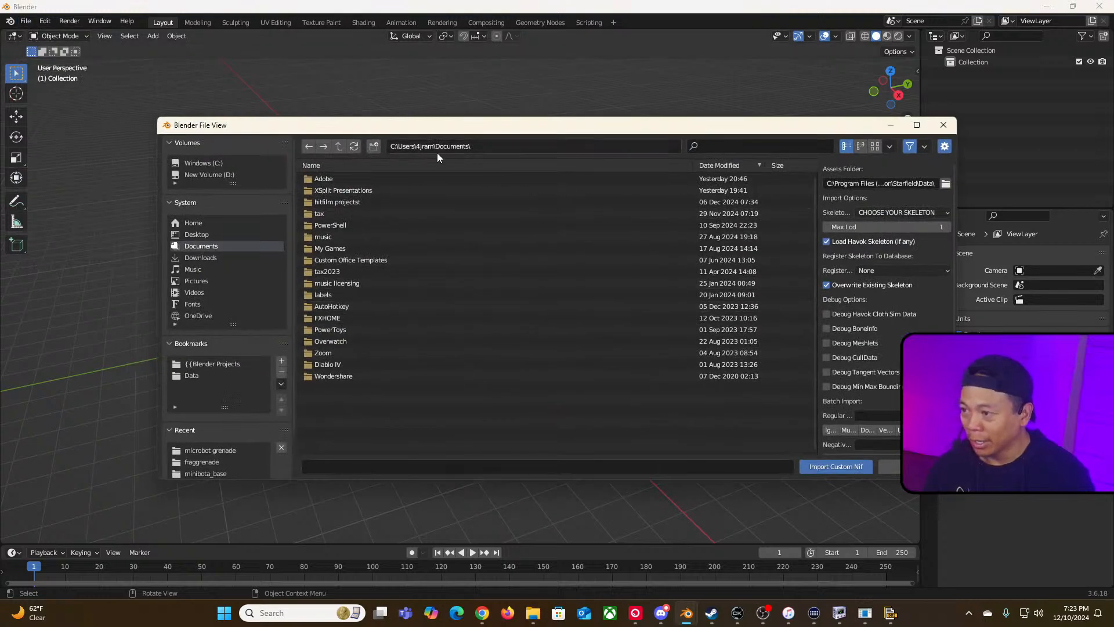
left_click(889, 467)
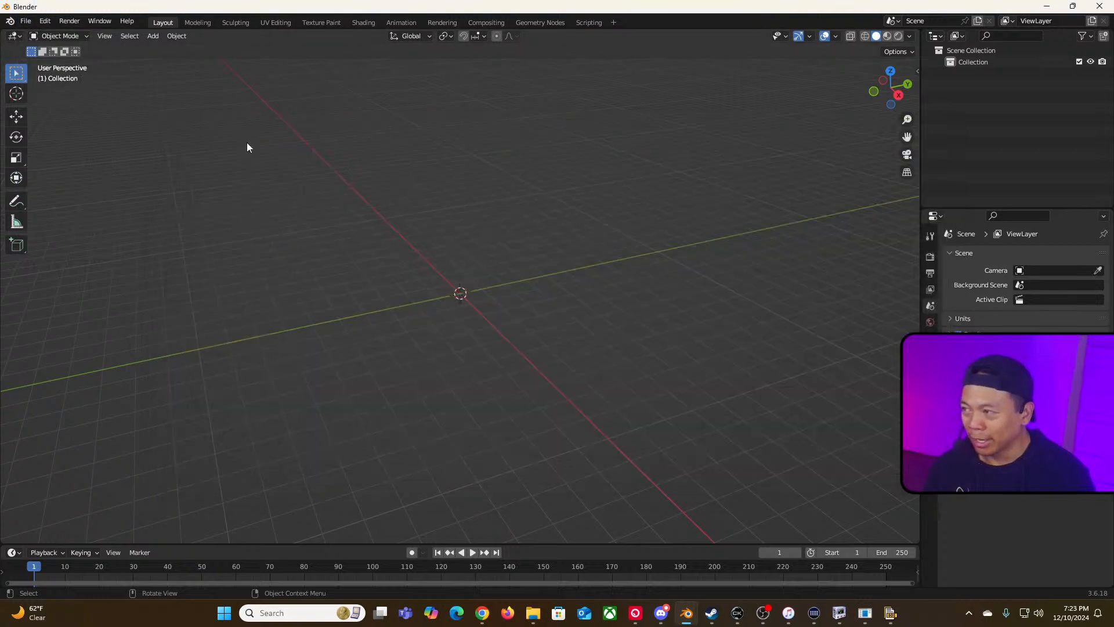
Step: Open the Preferences add-ons list and search for "starf" to inspect the Starfield Geometry Bridge add-on settings
left_click(49, 21)
left_click(94, 186)
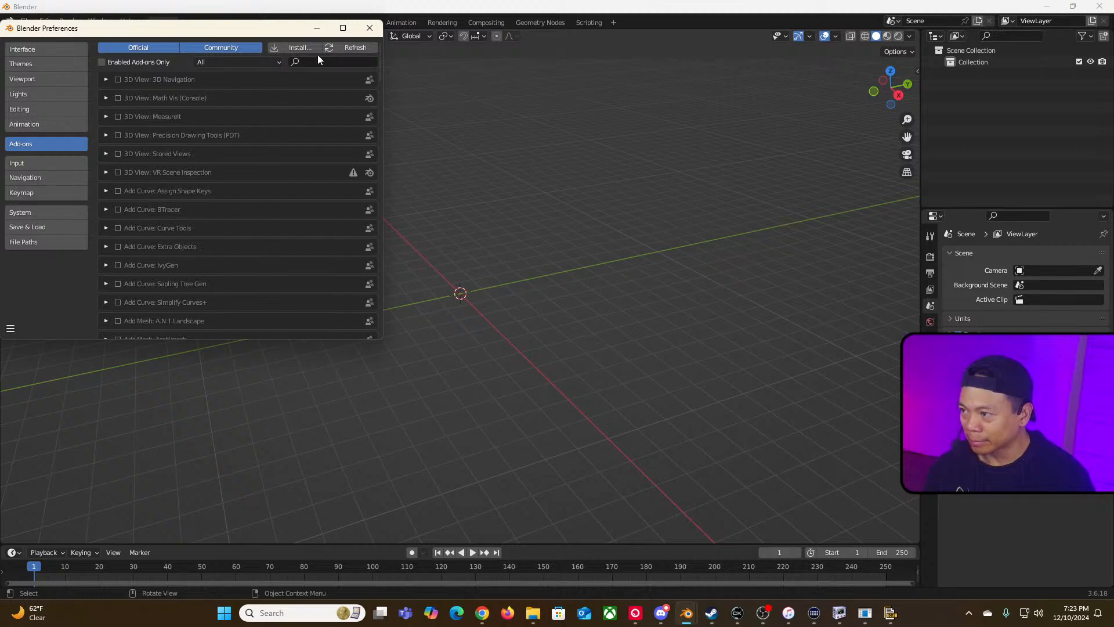
type("starf")
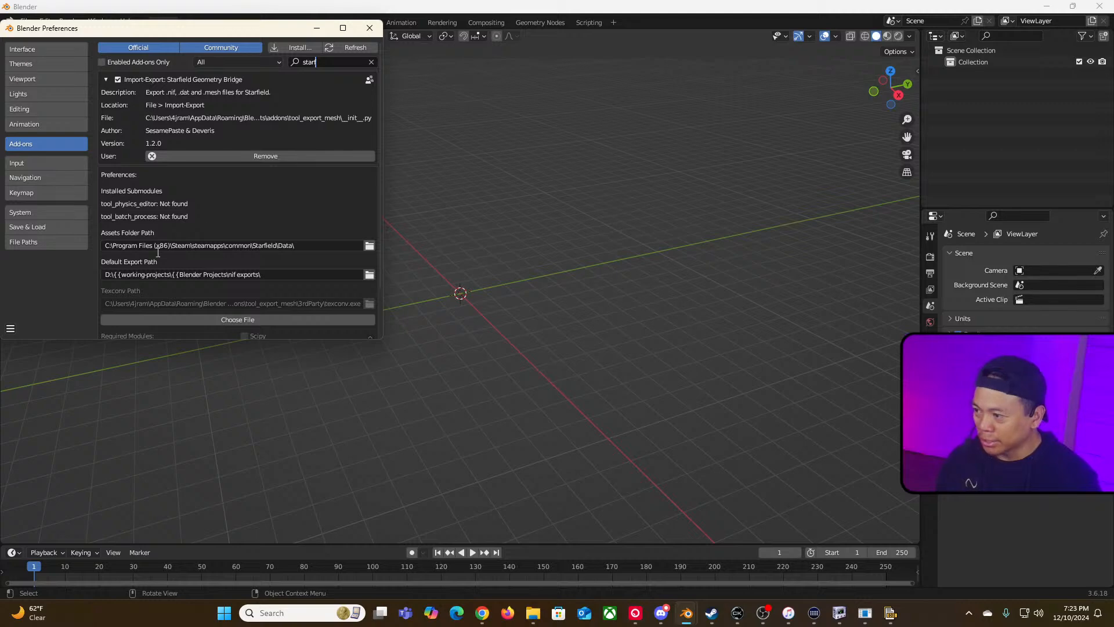
Step: Open the add-on install file browser, cancel it, and close the Preferences window
type("f")
key("Return")
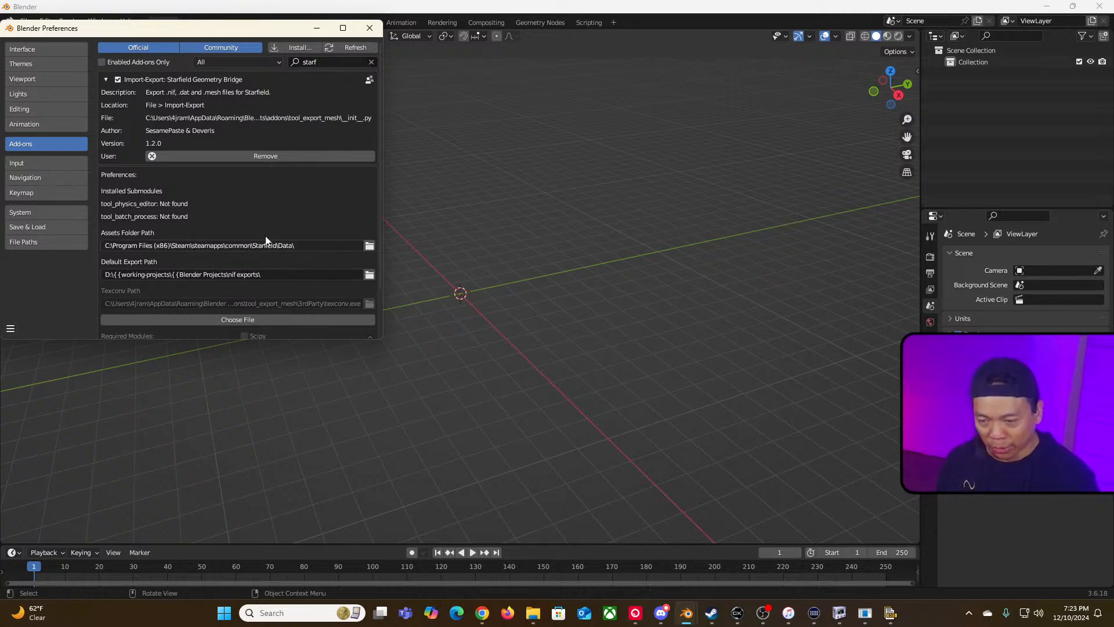
left_click(302, 48)
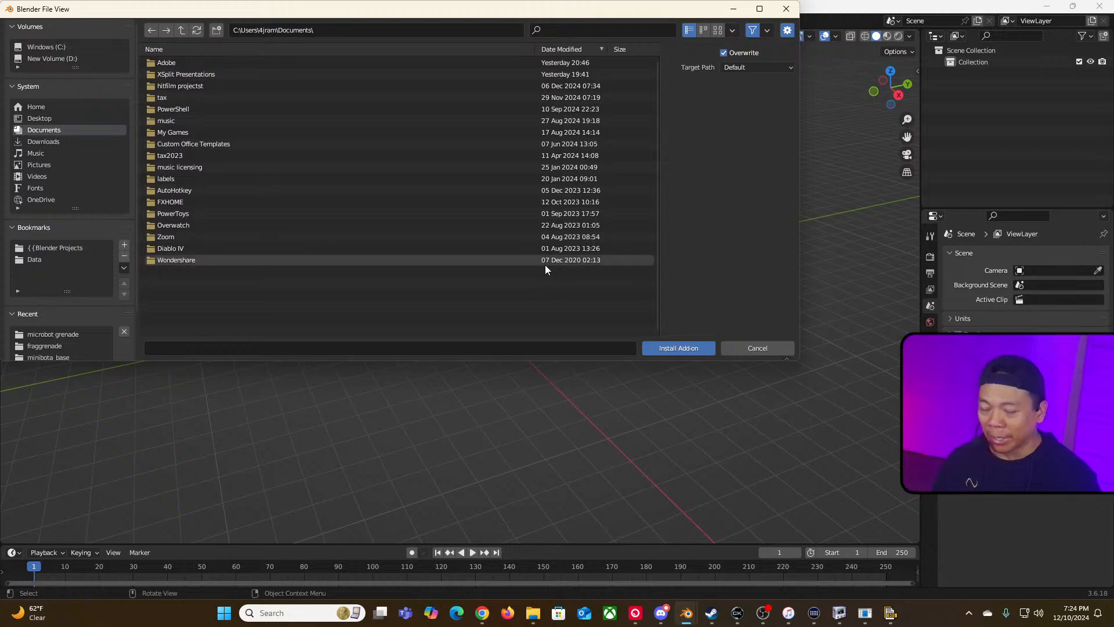
left_click(758, 348)
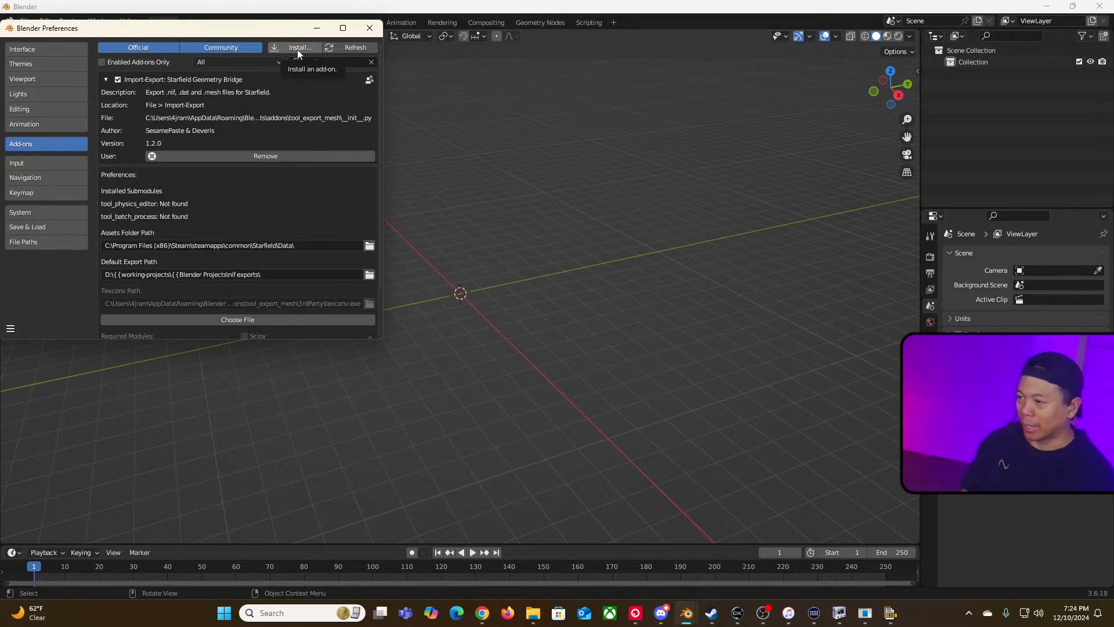
left_click(369, 27)
Step: Start a Starfield Nif File import and jump to the Starfield Data bookmark, collapsing the System and Recent lists
left_click(25, 21)
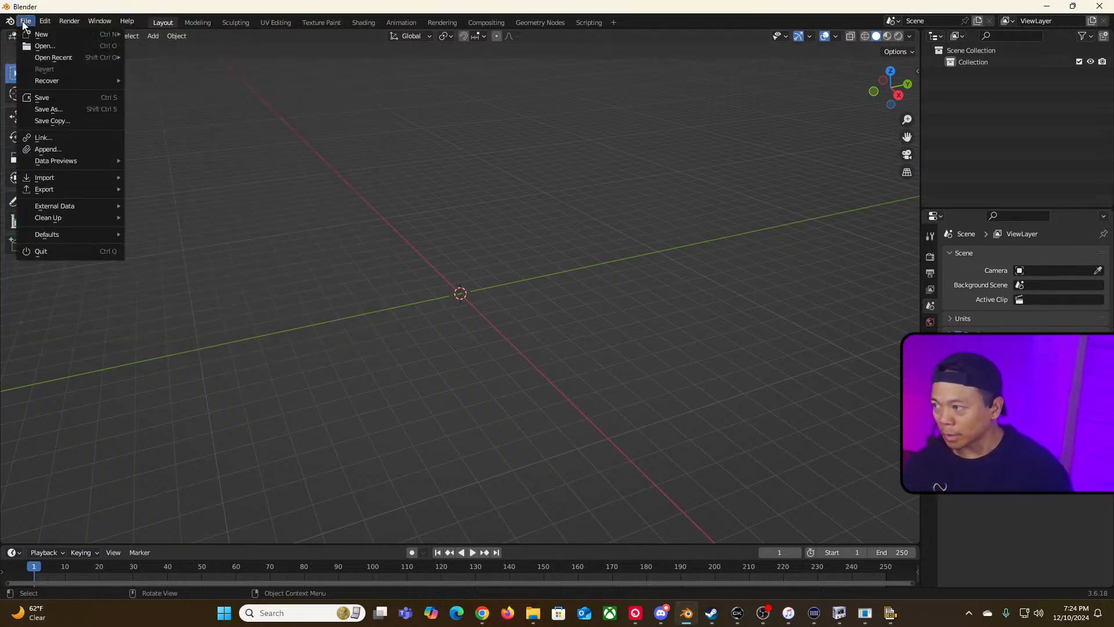
mouse_move(85, 178)
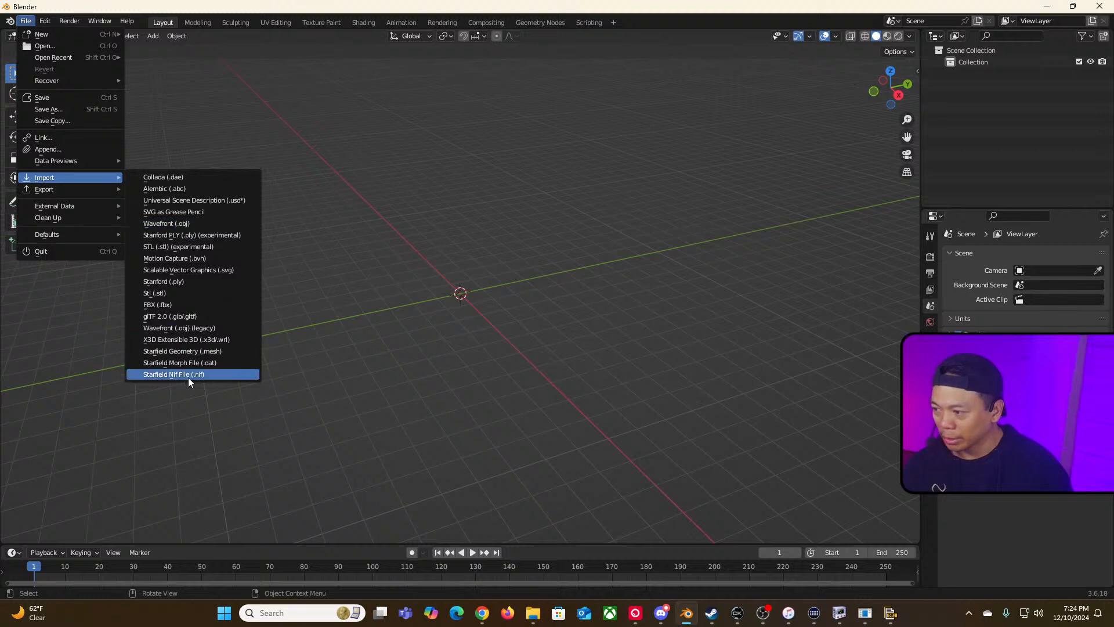
left_click(188, 378)
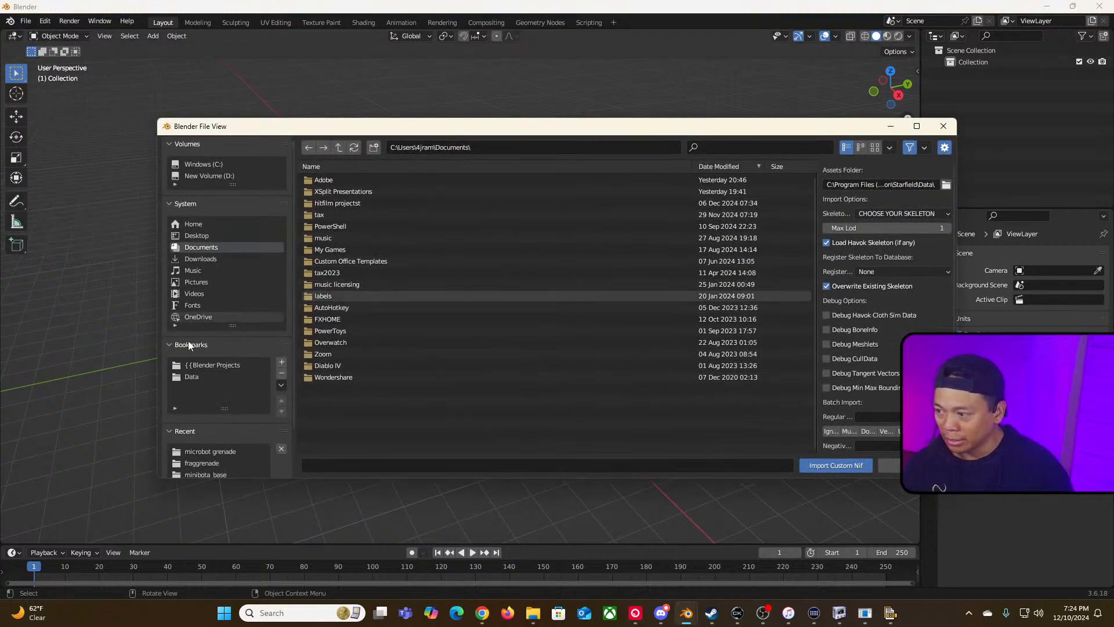
left_click(259, 375)
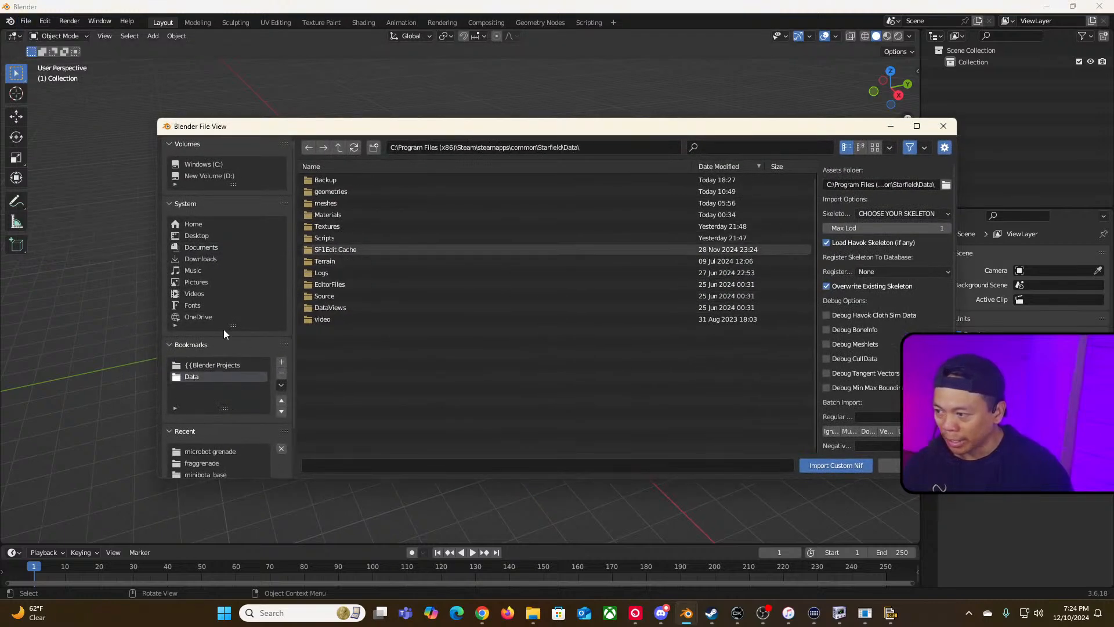
left_click(180, 204)
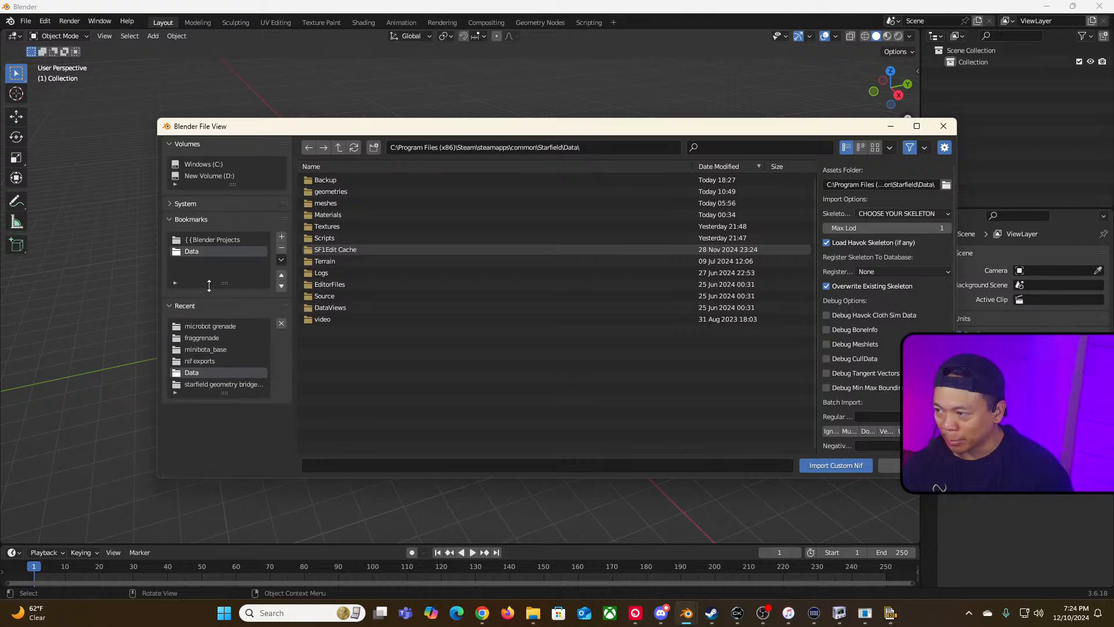
left_click(171, 305)
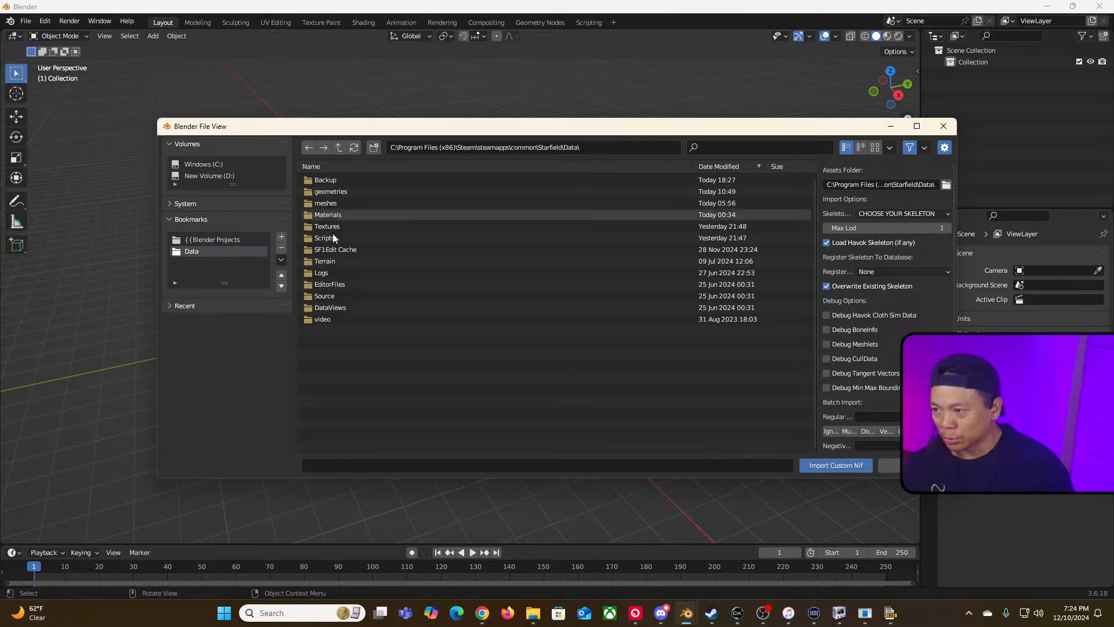
Step: Browse to meshes\actors\minibota\mesh\minibota_base and import minibota_base.nif
double_click(324, 203)
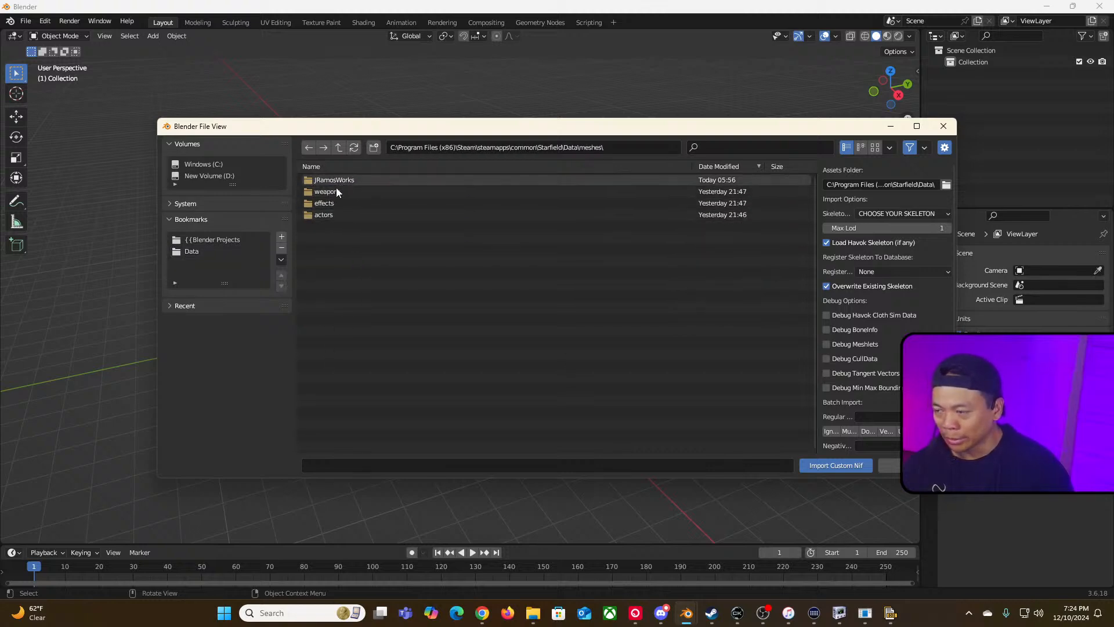
double_click(333, 214)
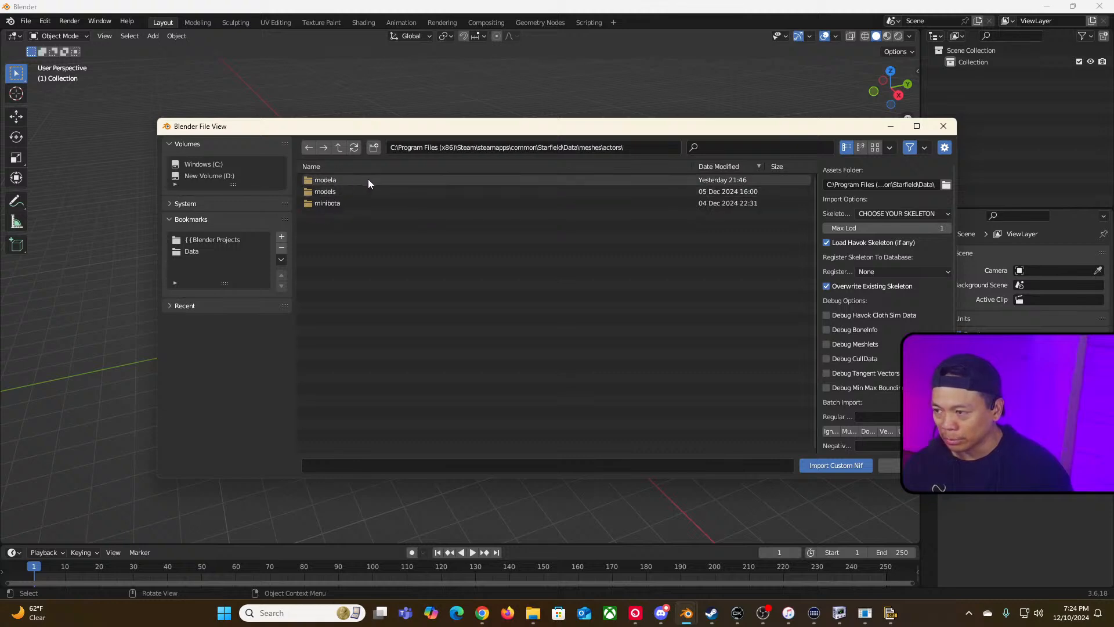
double_click(364, 202)
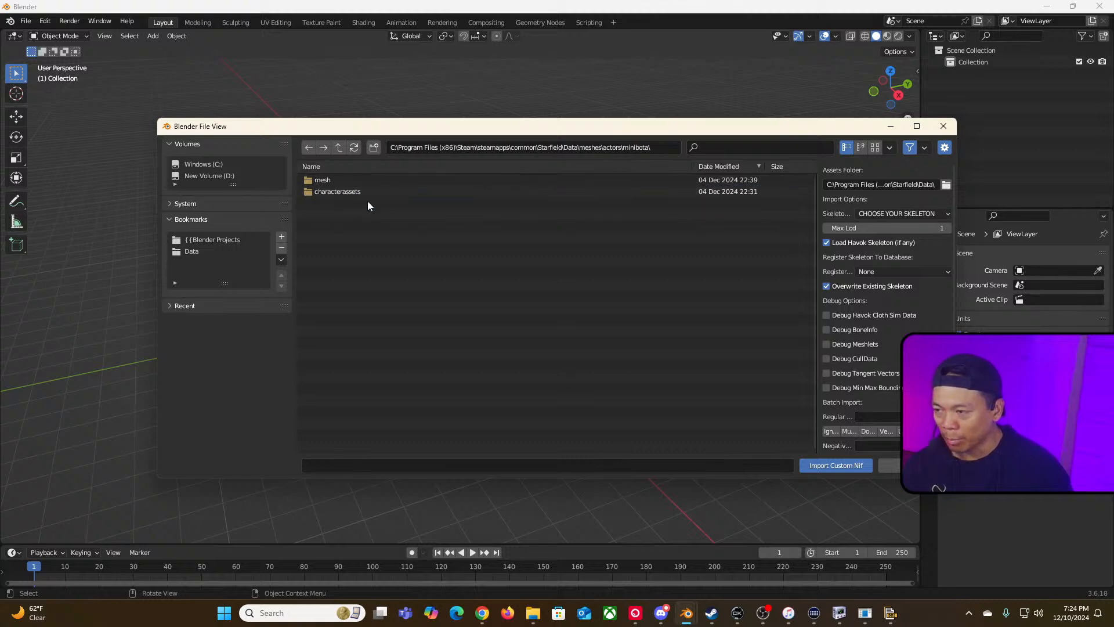
double_click(325, 181)
left_click(339, 192)
double_click(339, 191)
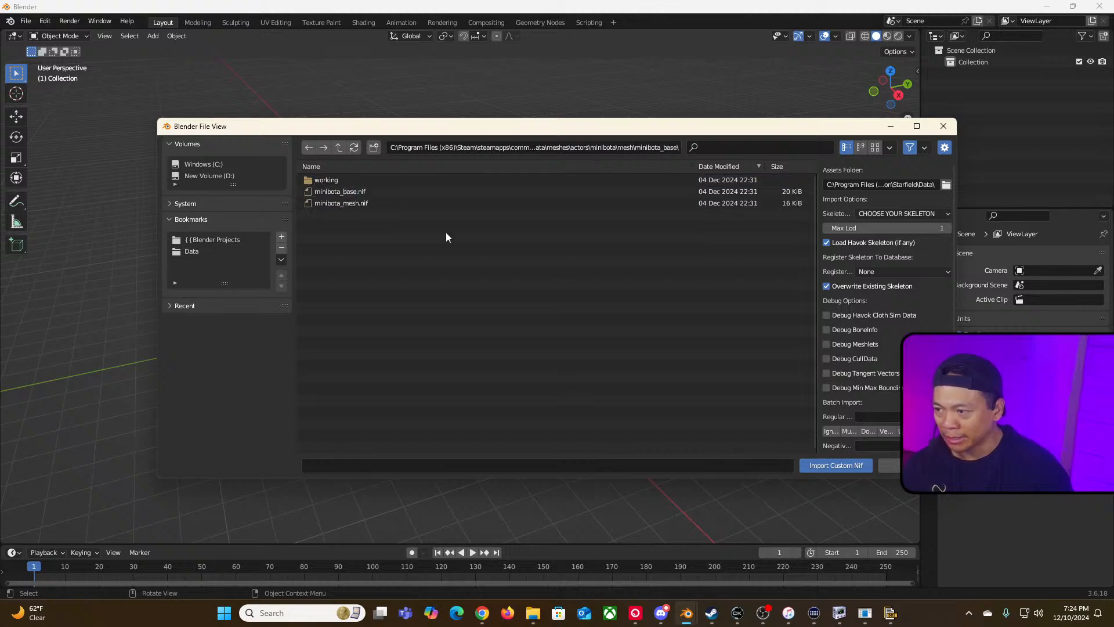
double_click(354, 193)
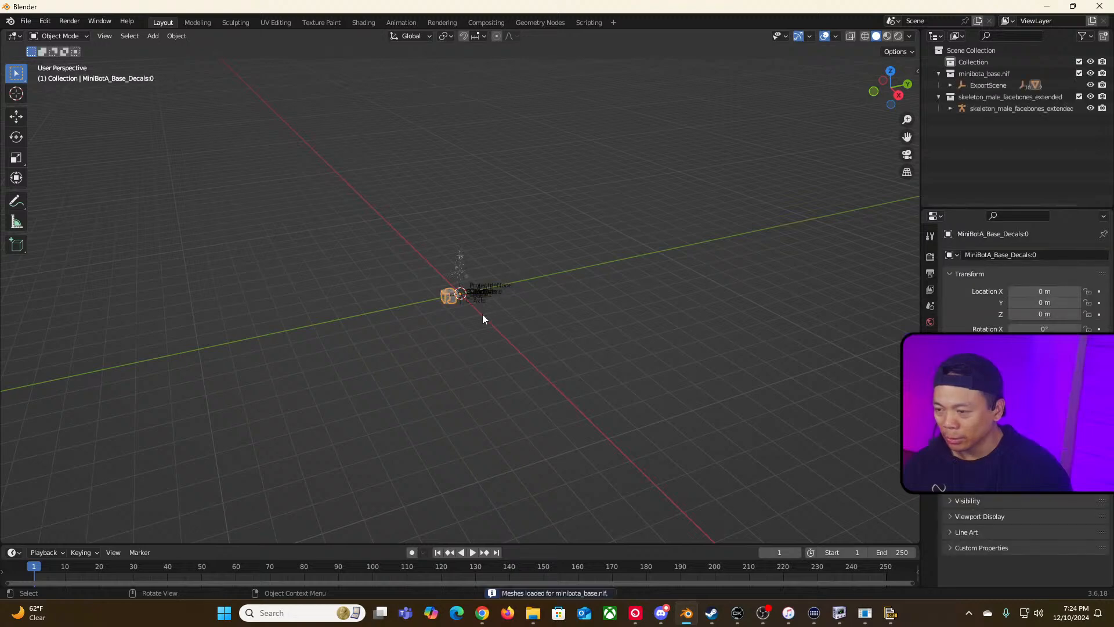
Step: Inspect the imported minibot mesh and its skeleton bones in the viewport, selecting parts to identify them
scroll(484, 320, "up", 8)
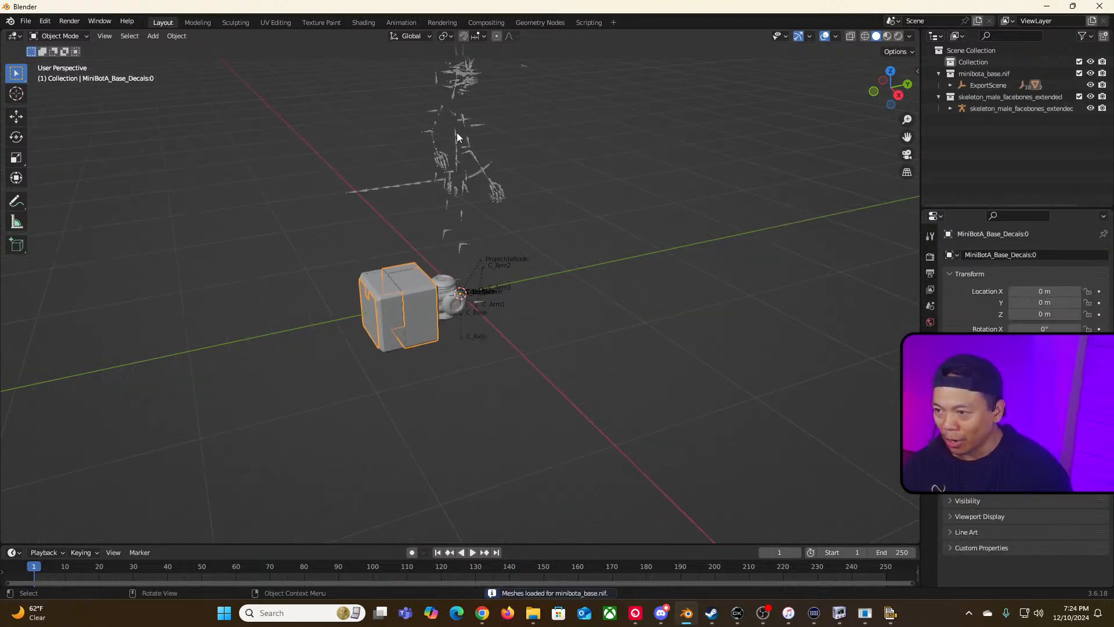
left_click(463, 91)
left_click(503, 278)
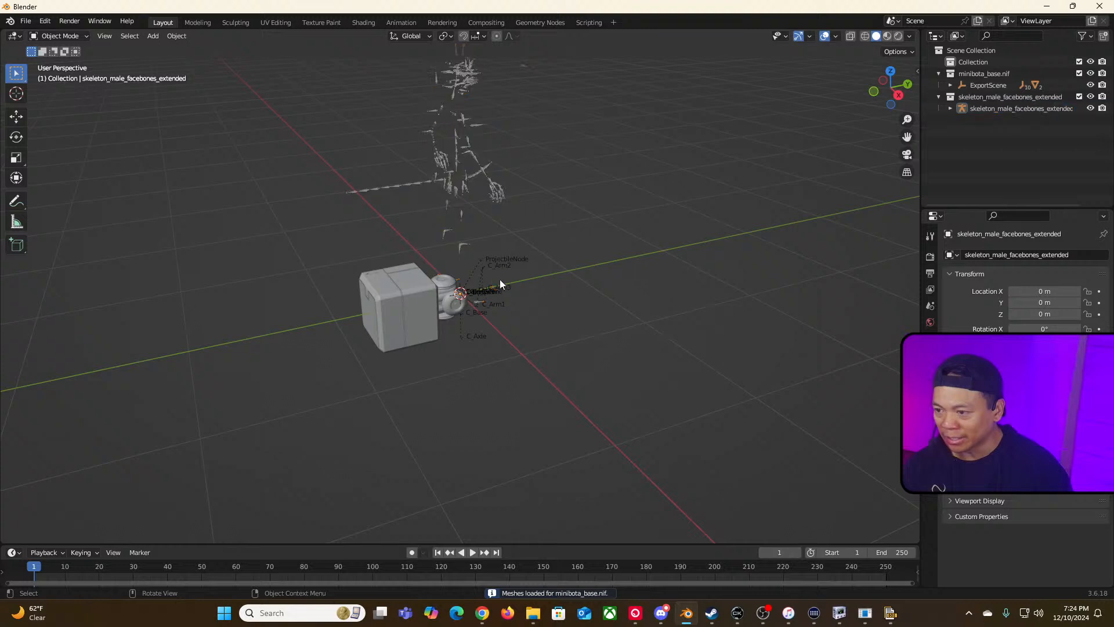
left_click(405, 303)
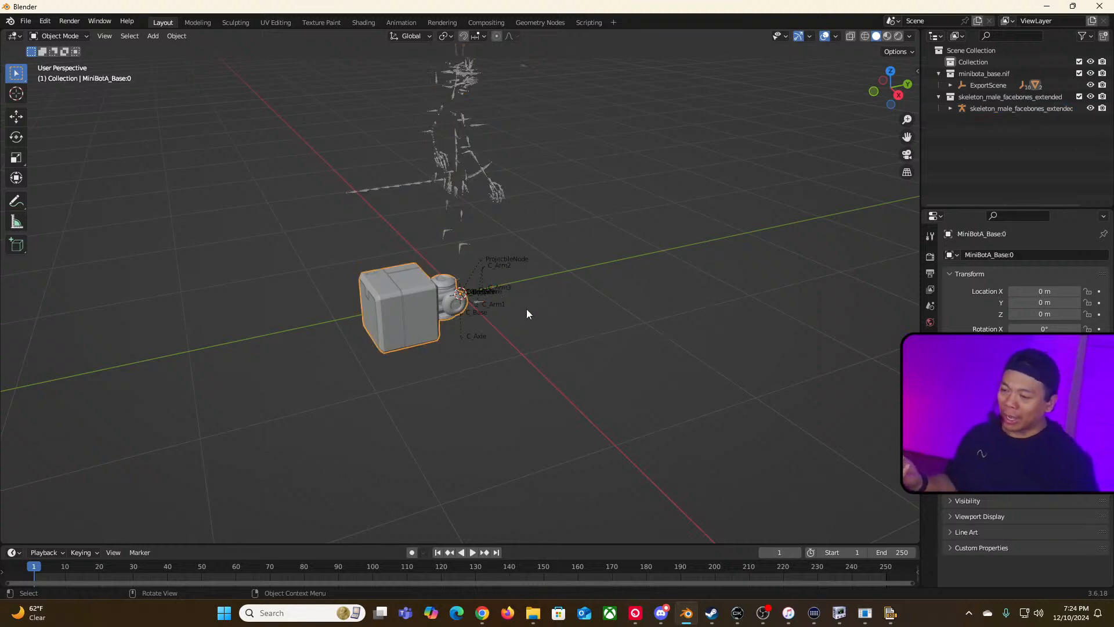
scroll(527, 308, "down", 1)
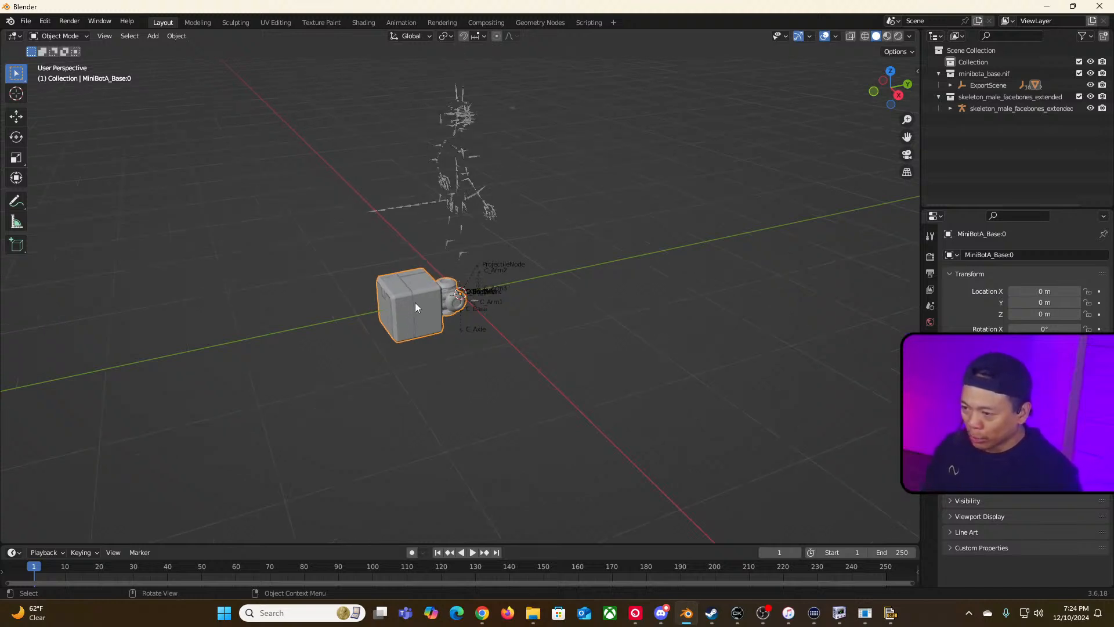
scroll(498, 301, "up", 4)
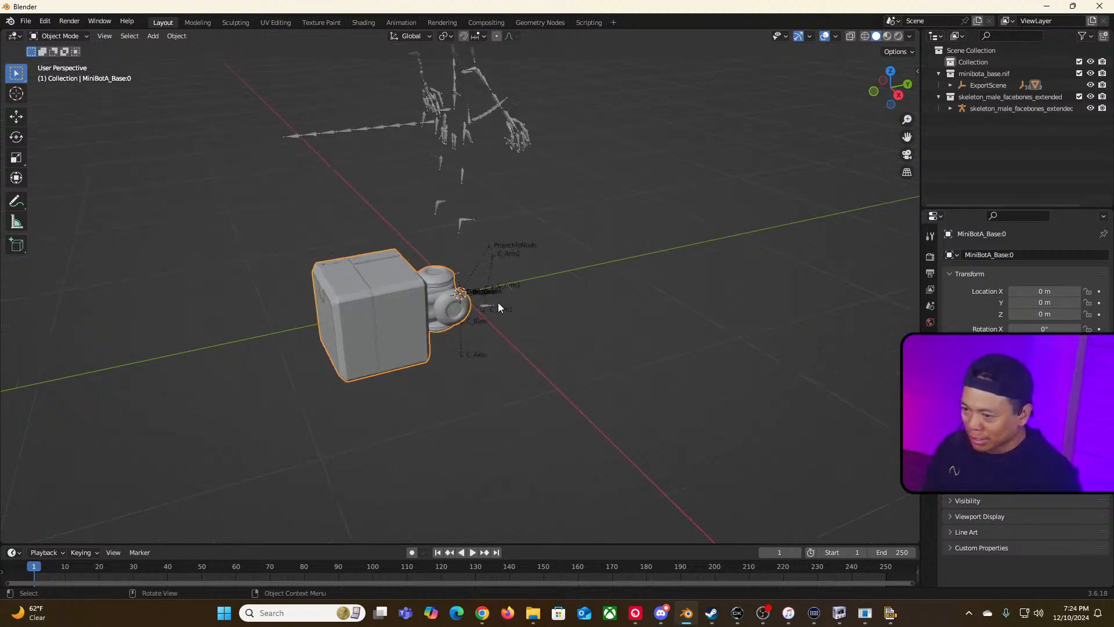
left_click(625, 276)
middle_click_drag(645, 290, 549, 256)
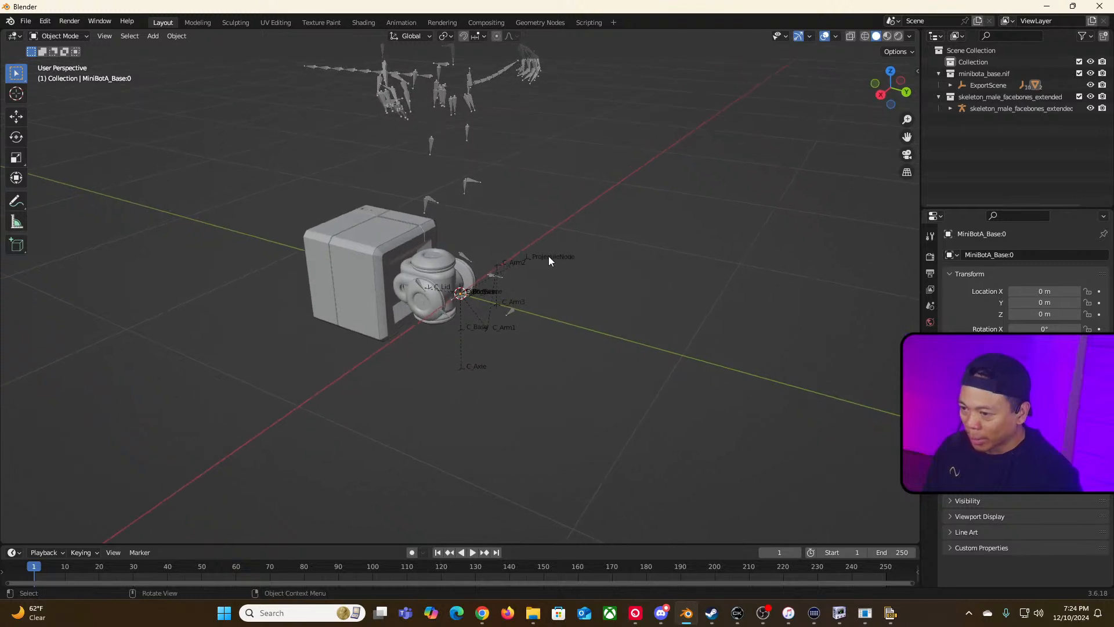
left_click(478, 331)
scroll(551, 361, "up", 2)
scroll(589, 357, "up", 2)
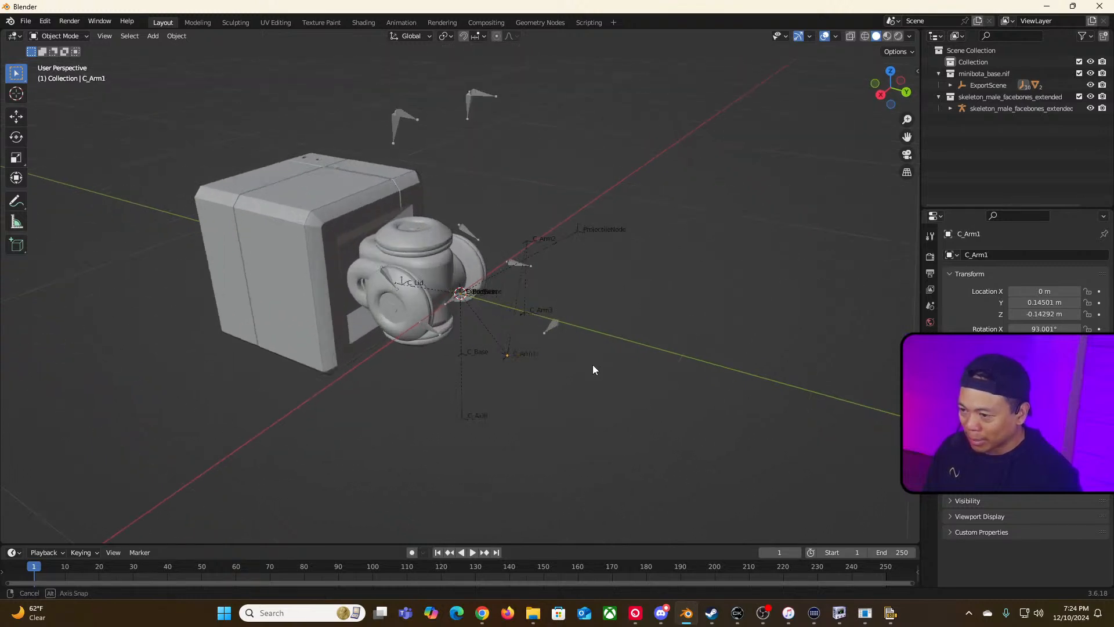
middle_click_drag(593, 370, 619, 406)
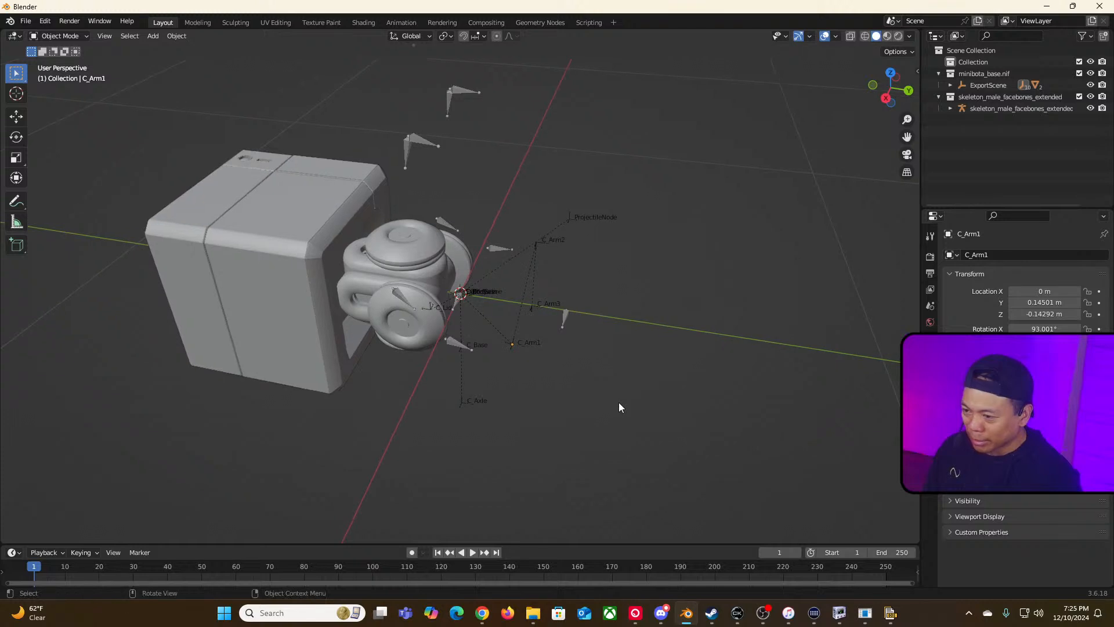
Step: Expand ExportScene in the outliner and hide the MiniBotA_Base:0 and MiniBotA_Base_Decals:0 meshes
left_click(951, 86)
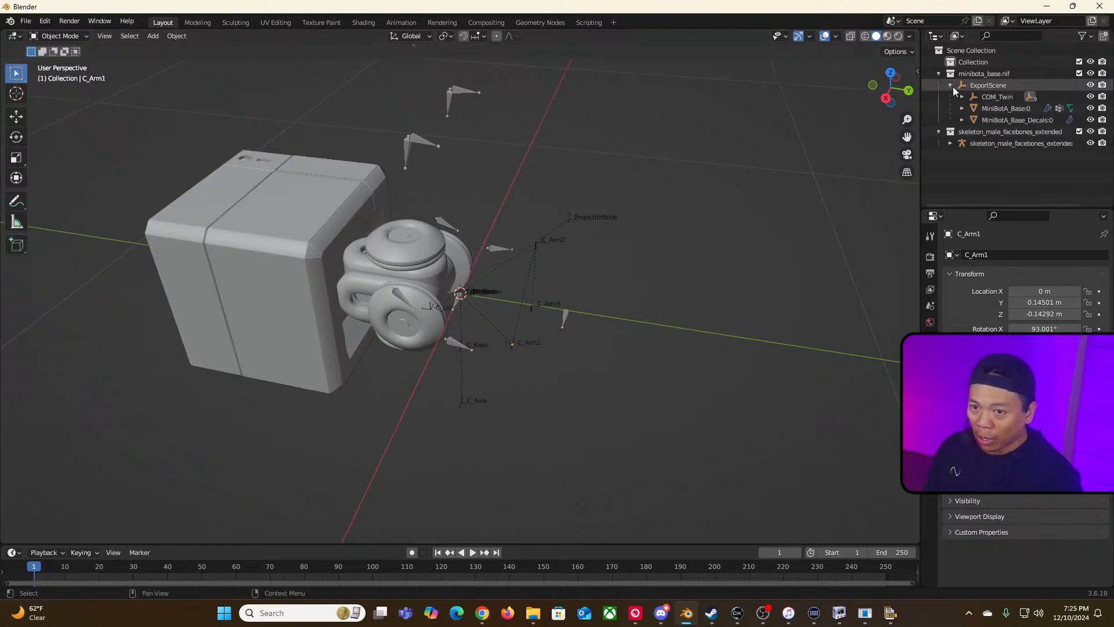
left_click(1091, 109)
left_click(1091, 120)
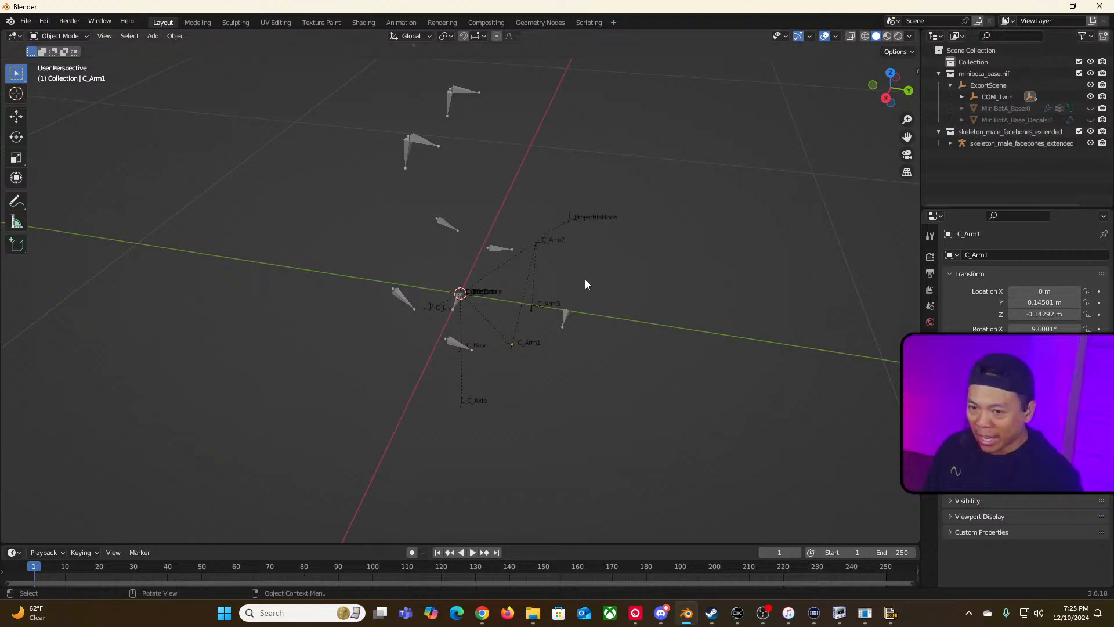
Step: Hide the skeleton_male_facebones_extended armature object in the outliner
left_click(950, 143)
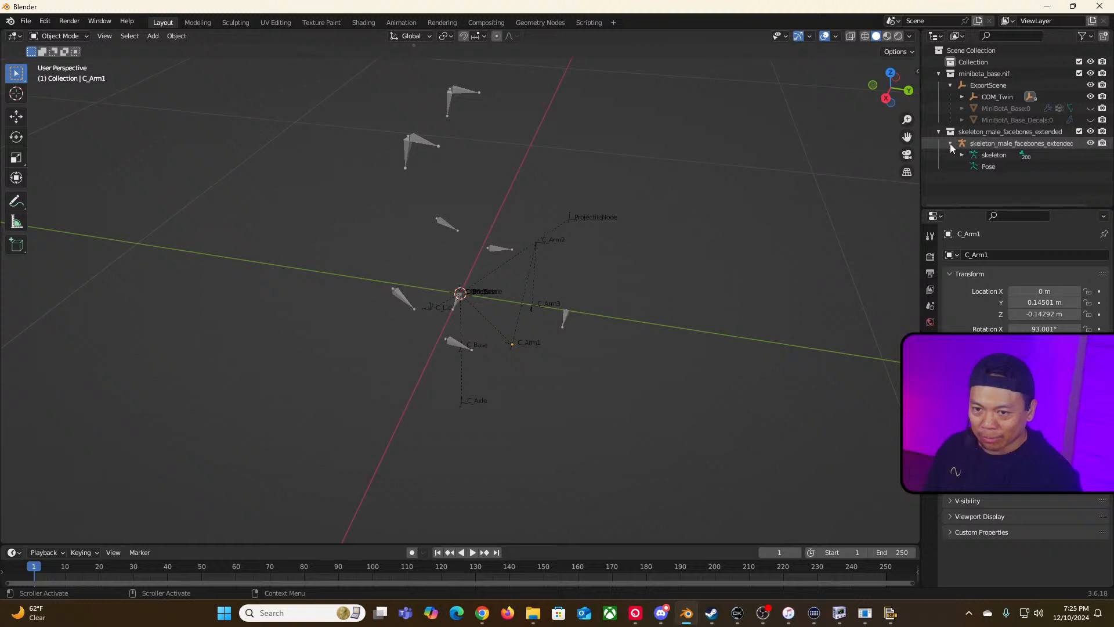
left_click(950, 143)
scroll(742, 311, "down", 8)
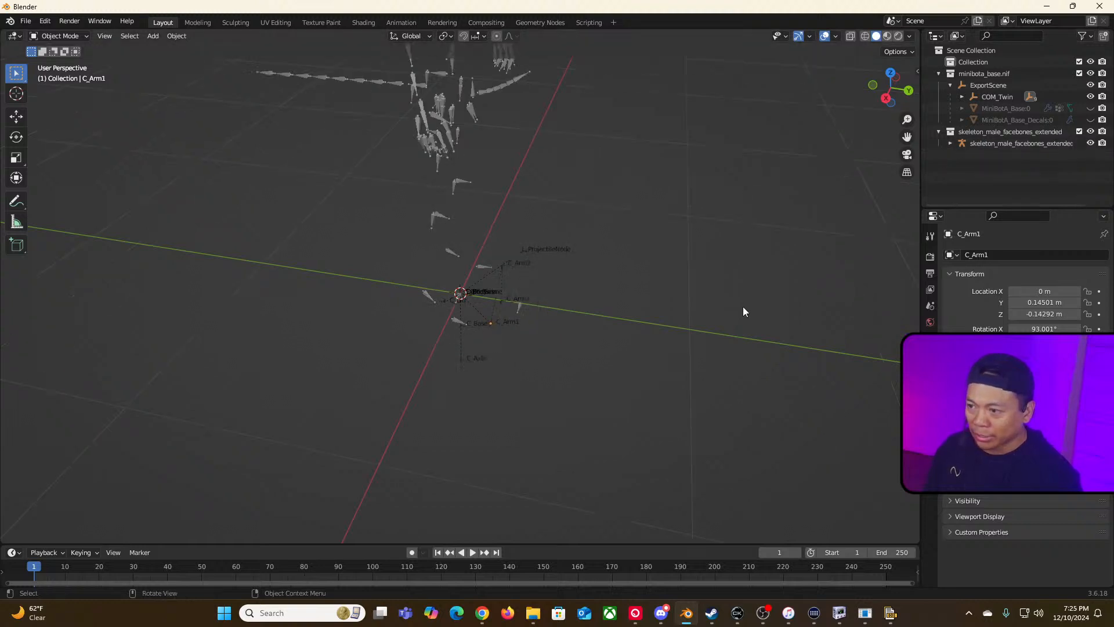
left_click(1090, 143)
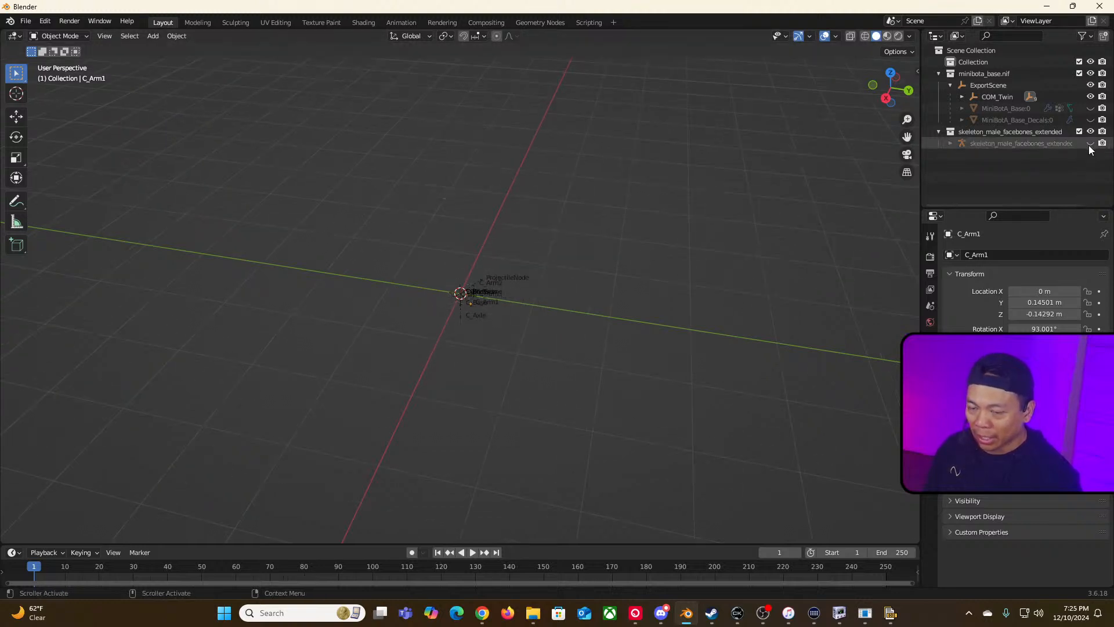
Step: Examine the remaining bone empties in the viewport and expand the armature's skeleton hierarchy in the outliner
scroll(741, 338, "up", 5)
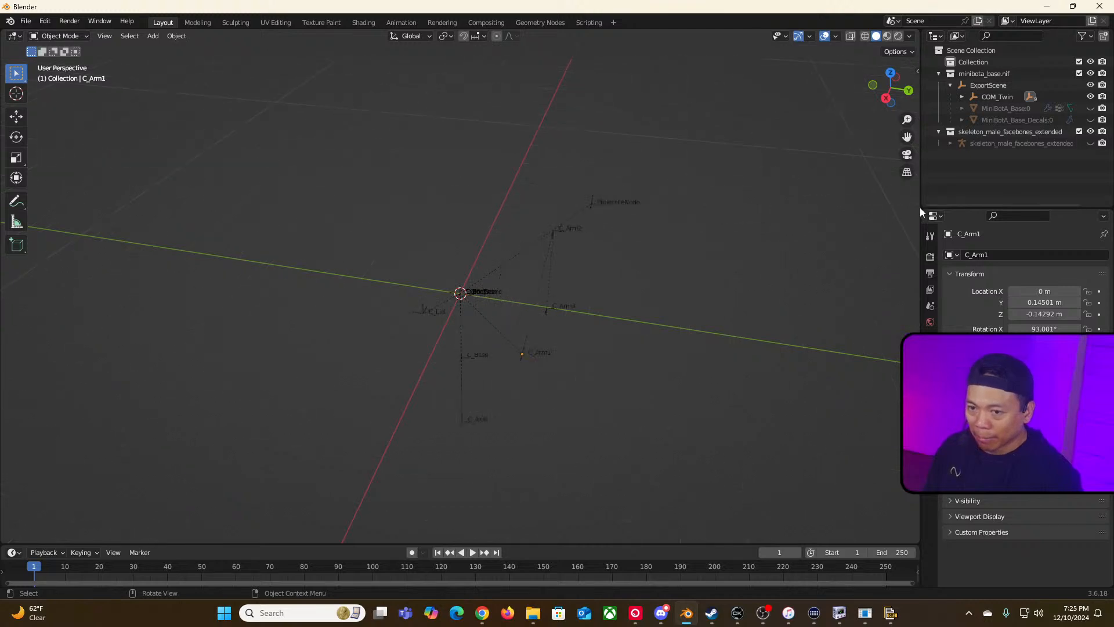
left_click(1007, 133)
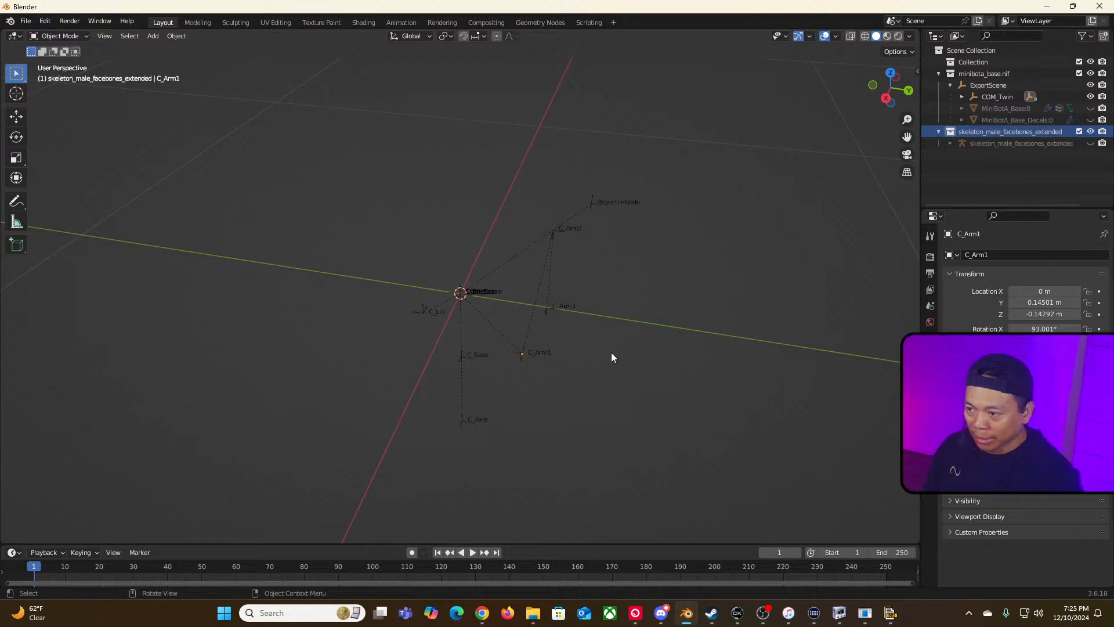
scroll(611, 352, "up", 17)
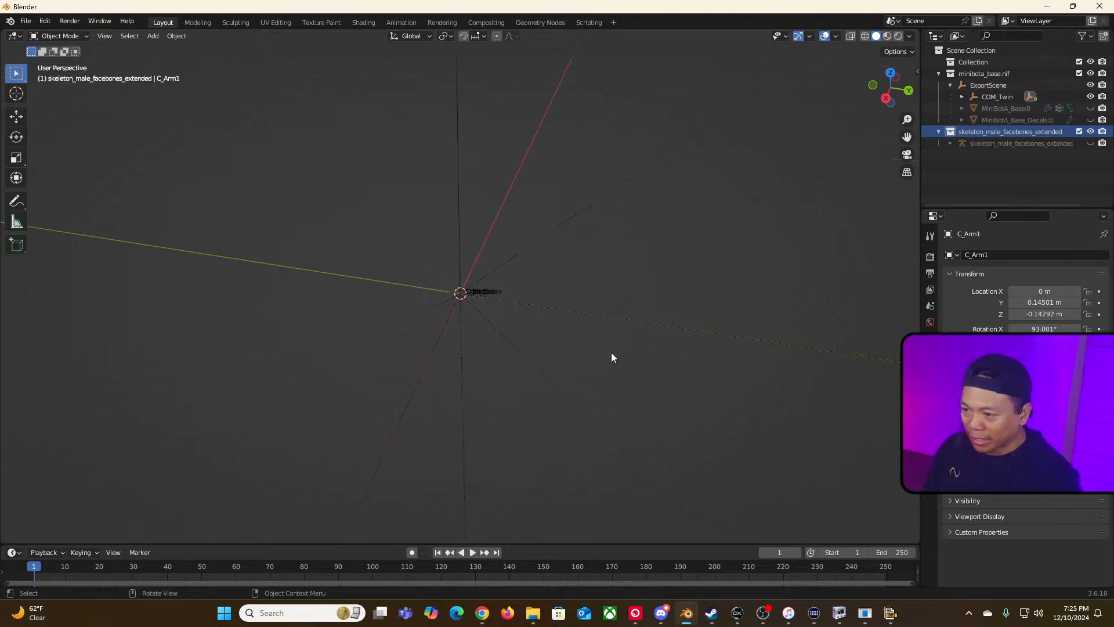
scroll(611, 353, "up", 3)
scroll(626, 320, "down", 5)
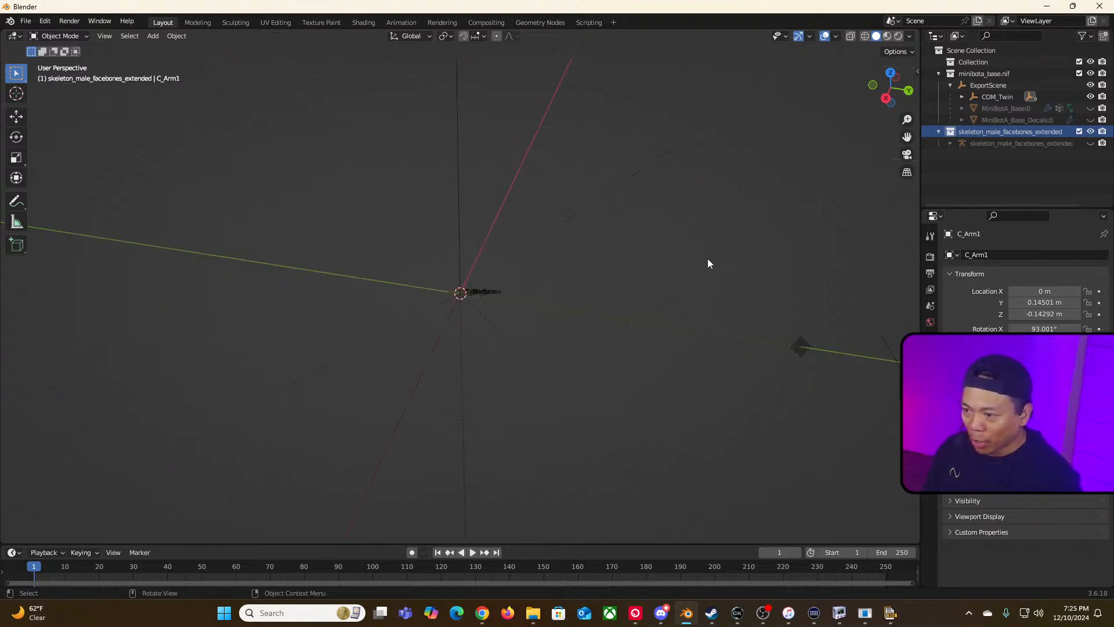
middle_click_drag(647, 266, 498, 298)
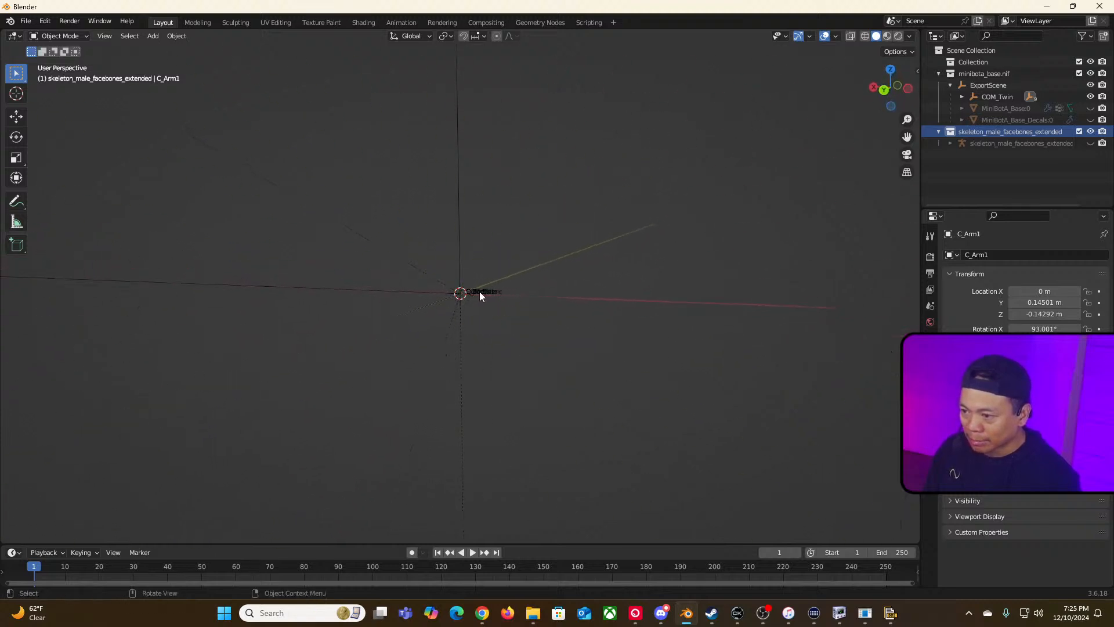
left_click(479, 291)
scroll(526, 330, "down", 4)
left_click(528, 329)
middle_click_drag(528, 328, 483, 301)
left_click(479, 292)
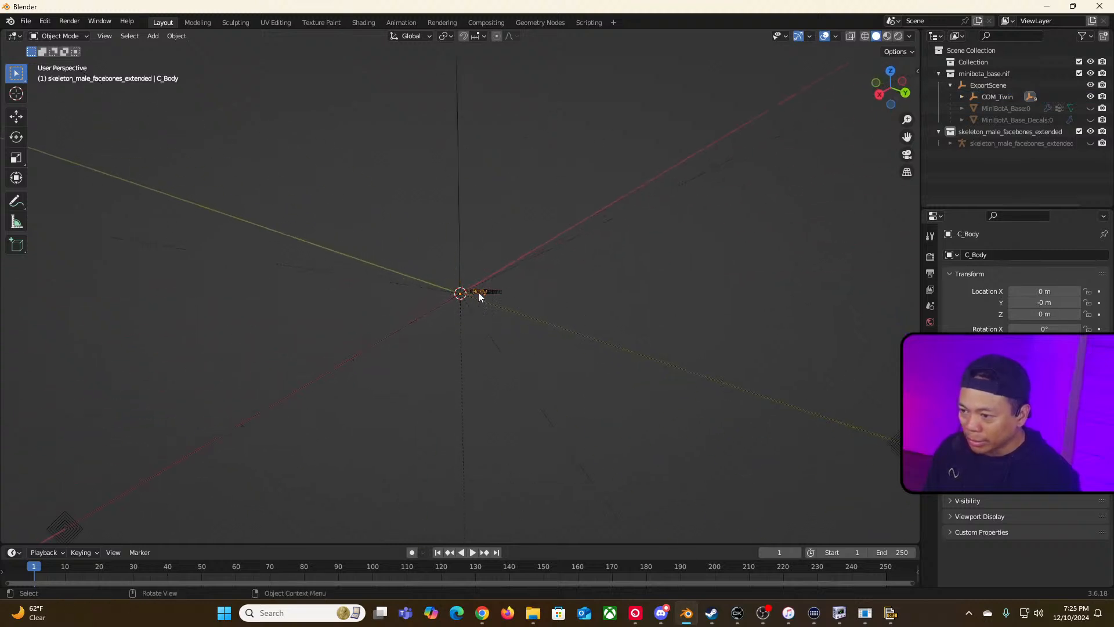
left_click(544, 299)
scroll(548, 304, "up", 6)
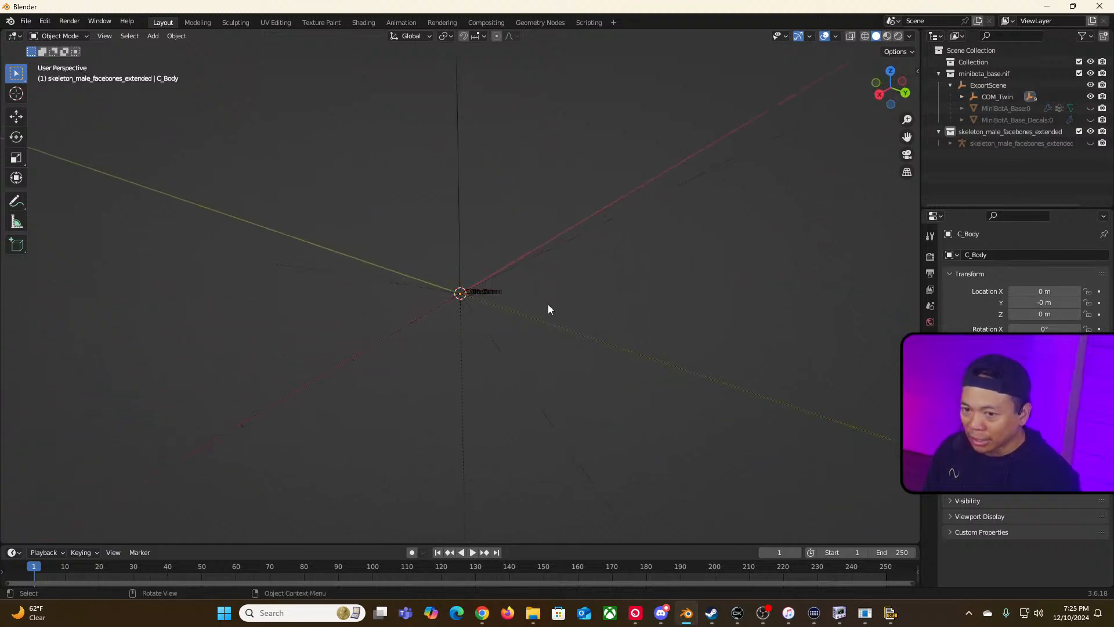
left_click(950, 143)
left_click(960, 155)
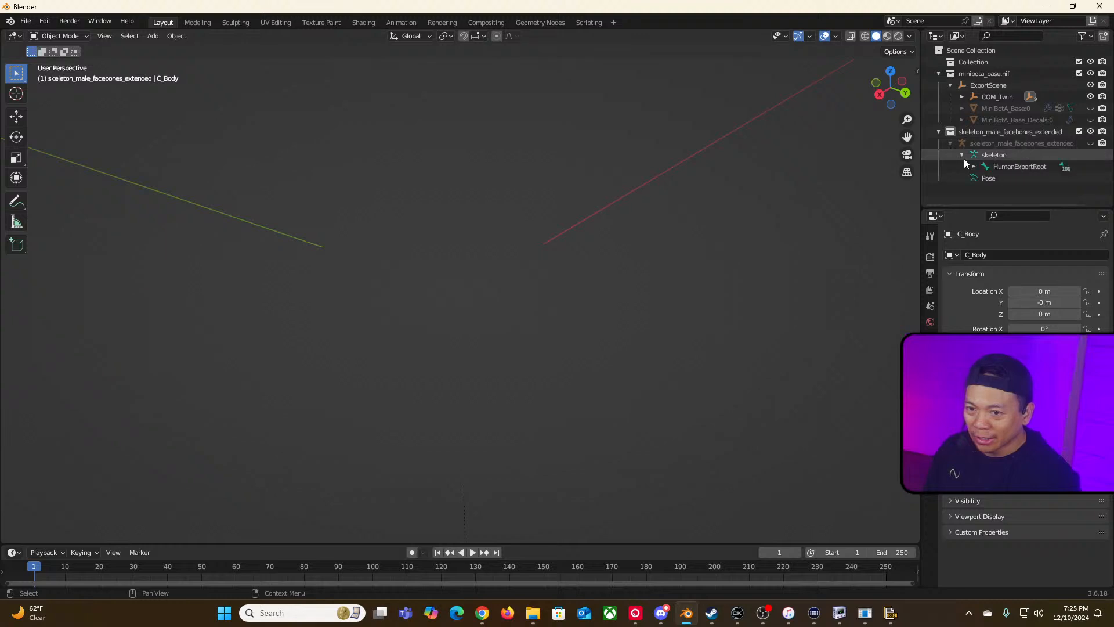
Step: Browse the skeleton armature's bone hierarchy in the outliner, expanding its root and camera target bones
left_click(974, 166)
scroll(976, 168, "down", 1)
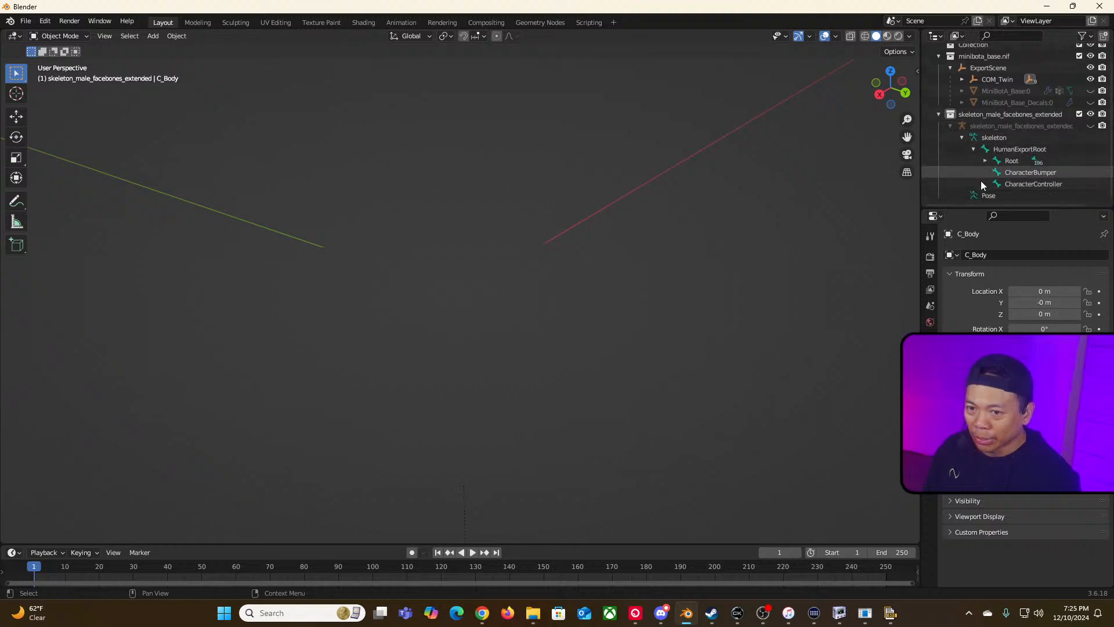
left_click(985, 161)
scroll(1028, 177, "down", 4)
scroll(1028, 178, "down", 2)
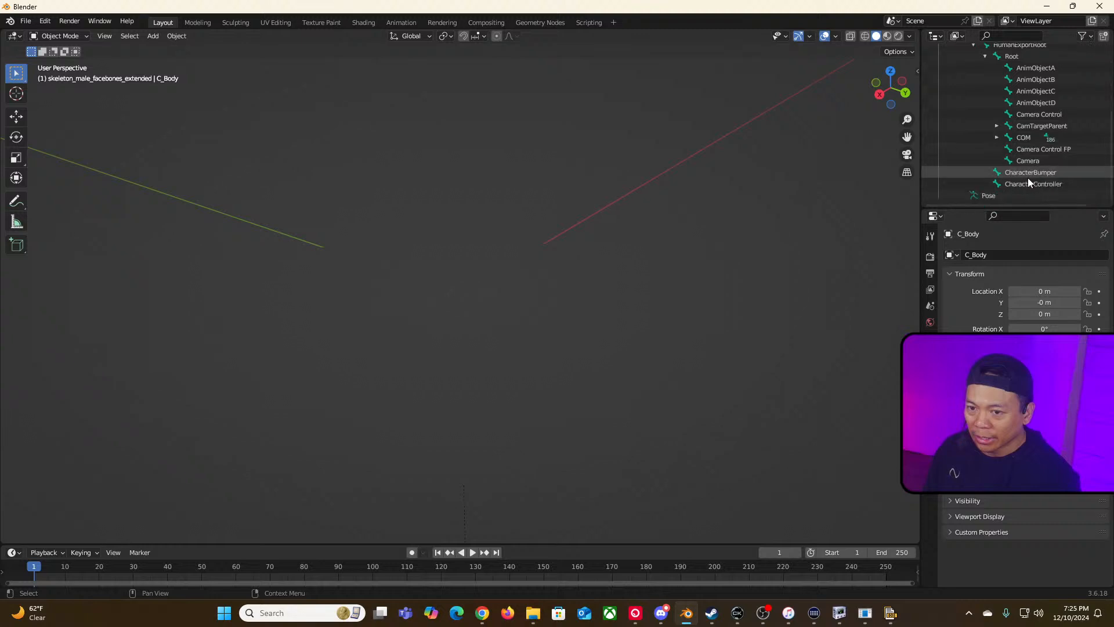
left_click(997, 126)
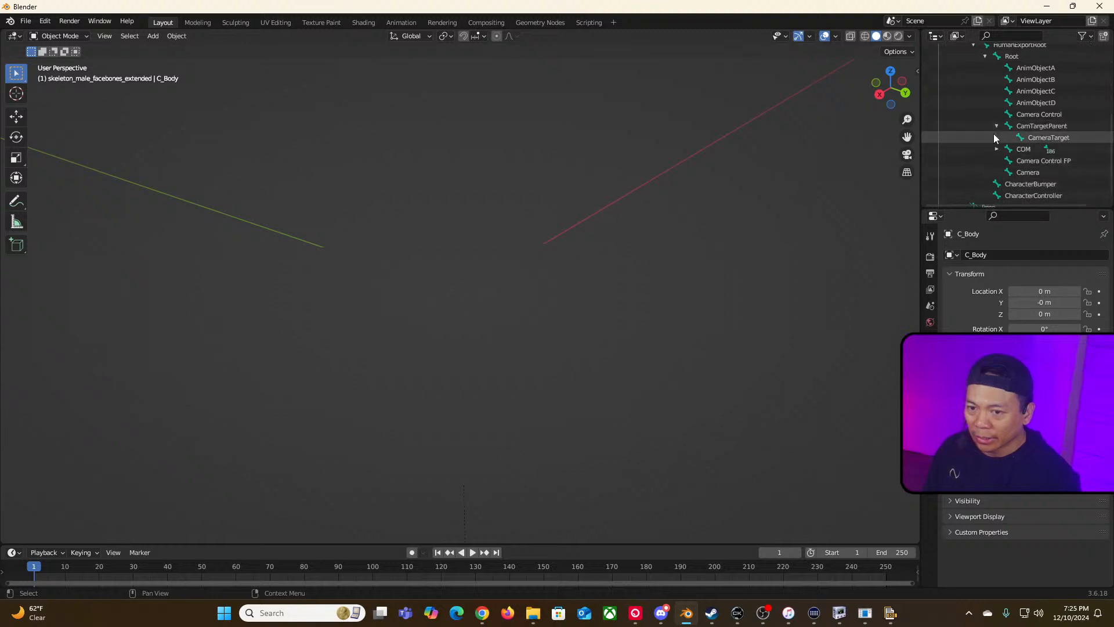
left_click(994, 127)
left_click(994, 138)
left_click(994, 138)
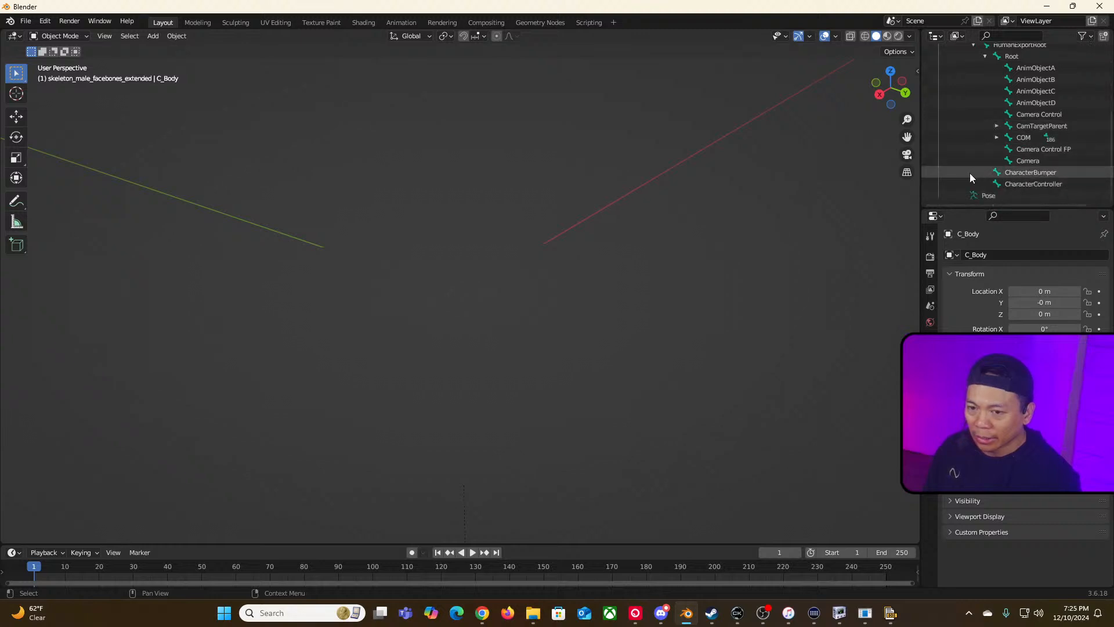
scroll(970, 173, "up", 7)
left_click(952, 142)
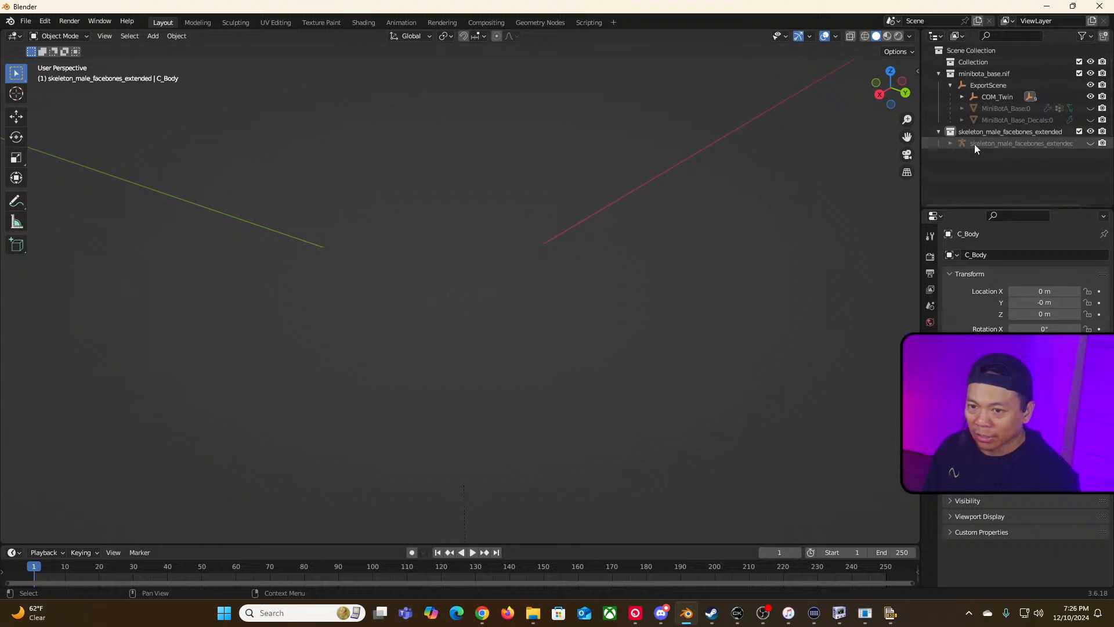
Step: Expand the minibot's COM_Twin empty hierarchy and frame the ProjectileNode empty in the viewport
left_click(961, 98)
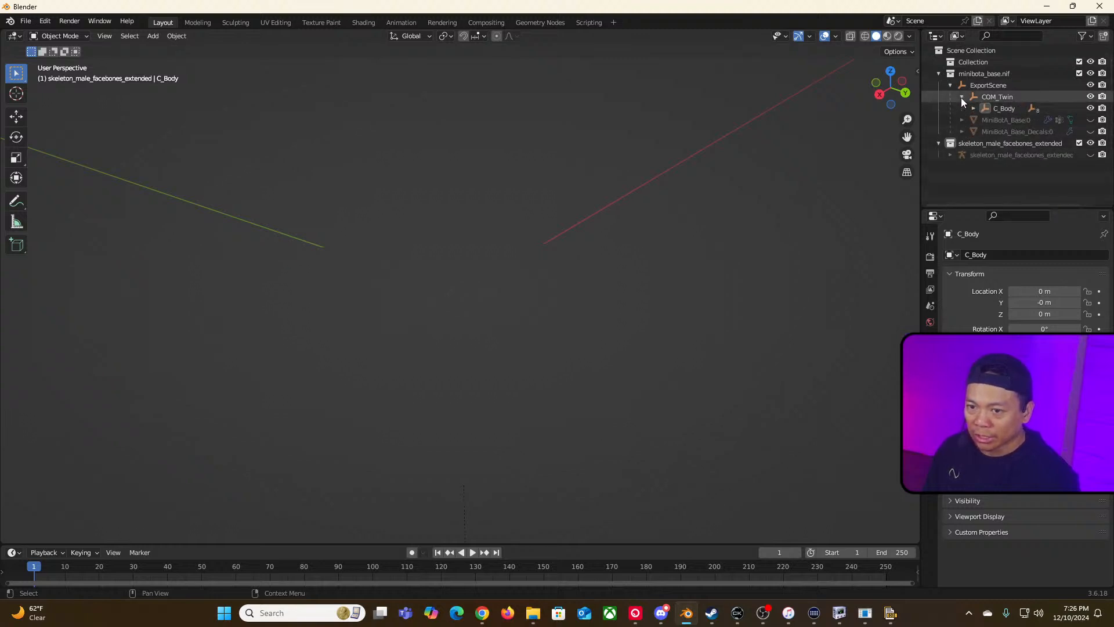
left_click(973, 108)
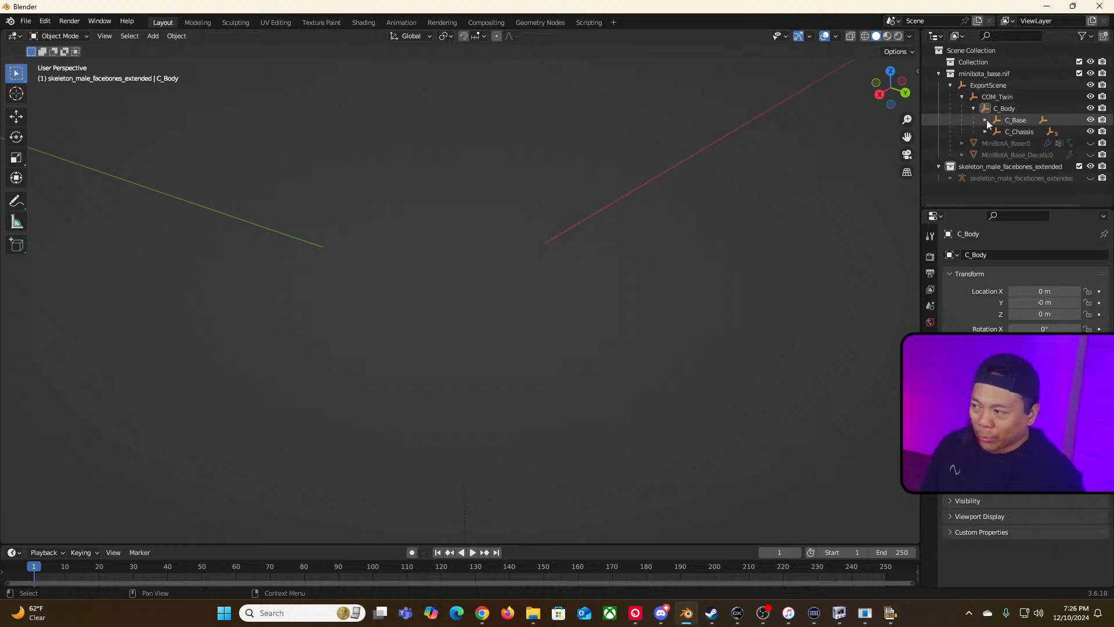
left_click(986, 119)
left_click(985, 143)
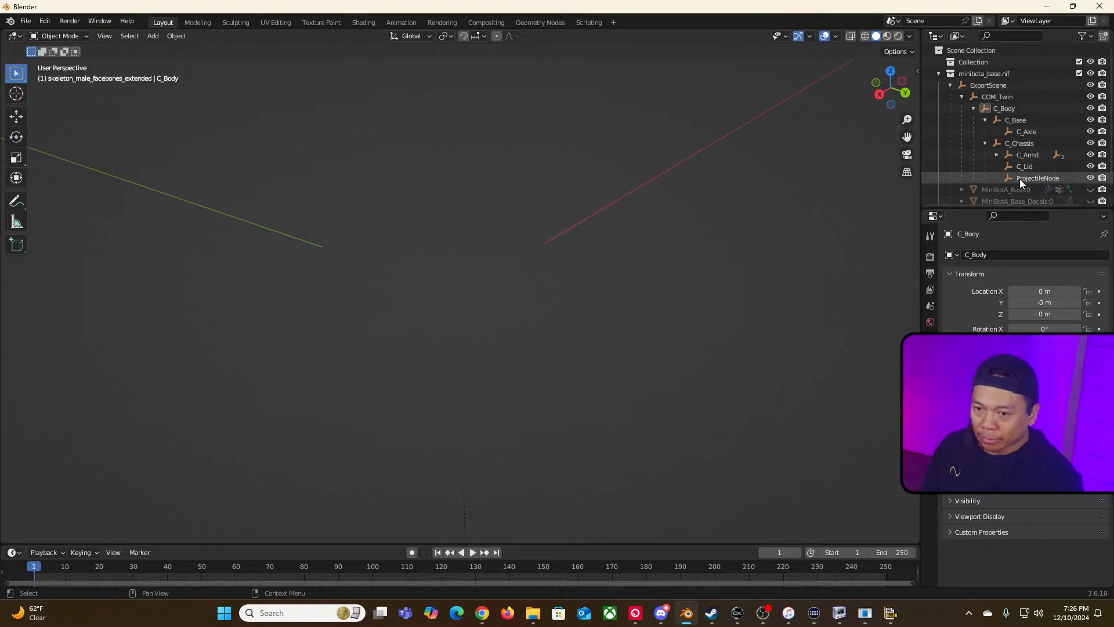
left_click(996, 154)
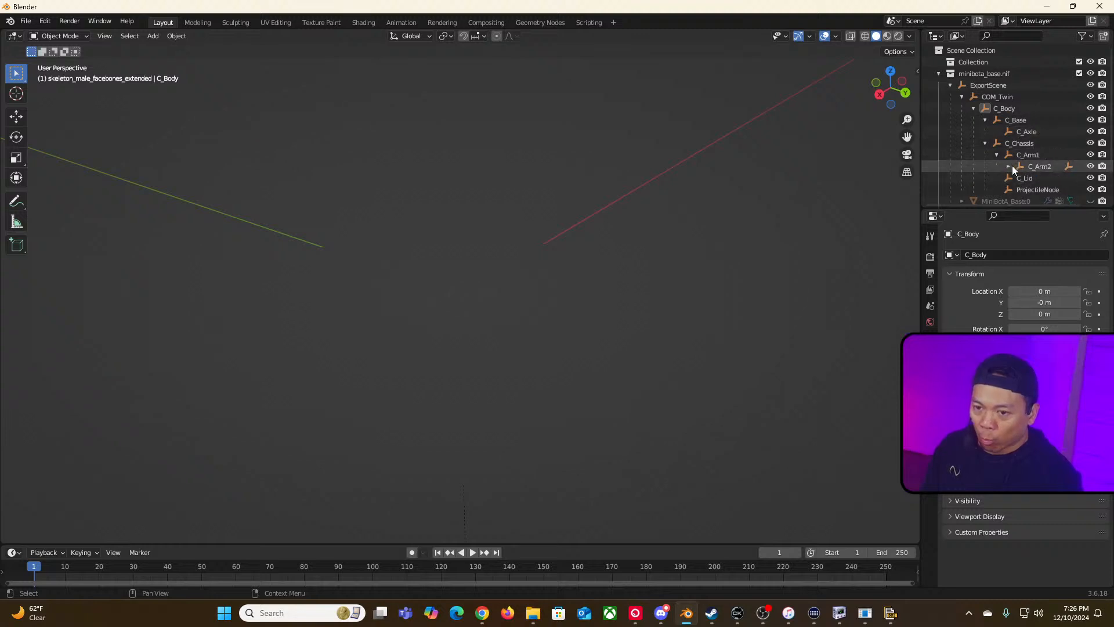
left_click(1030, 188)
left_click(1008, 166)
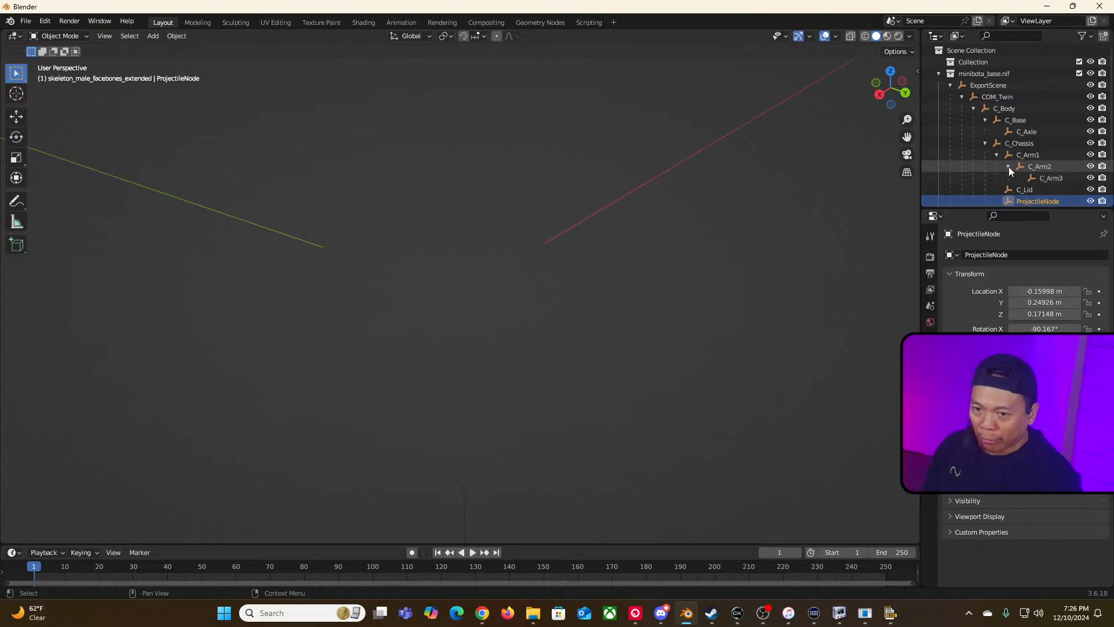
scroll(1008, 166, "down", 2)
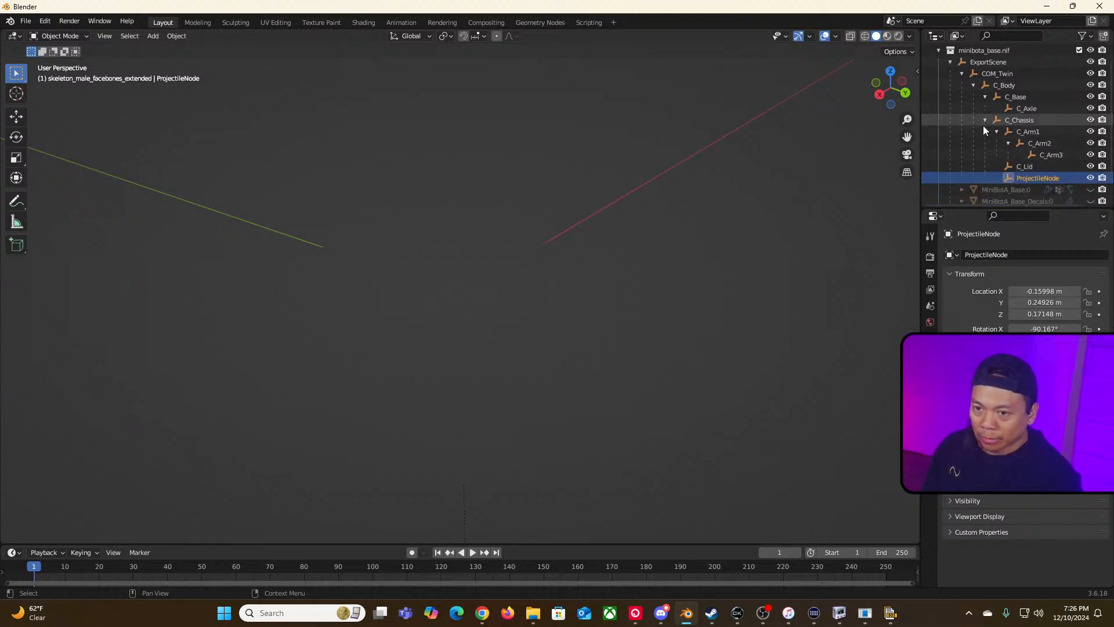
scroll(983, 125, "up", 2)
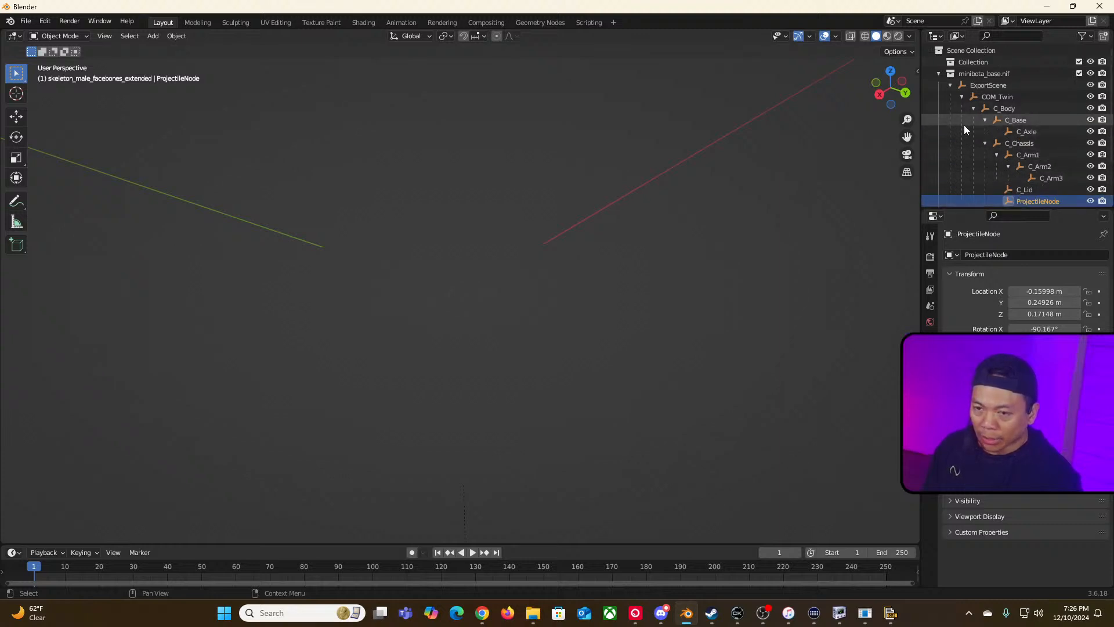
key("KP_Decimal")
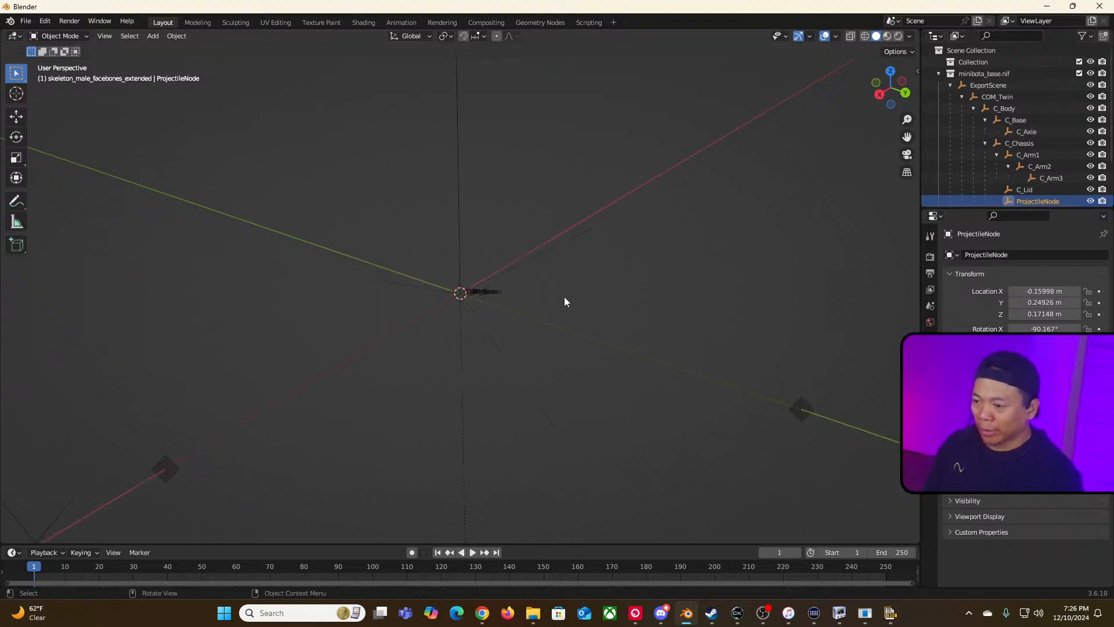
scroll(564, 297, "down", 6)
scroll(506, 306, "up", 8)
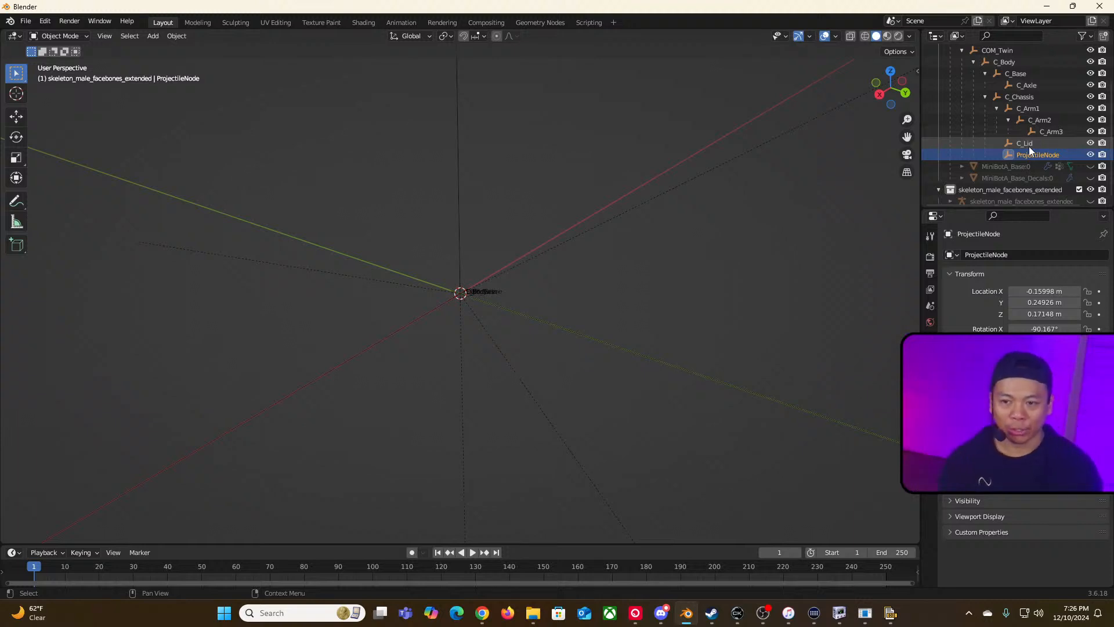
scroll(1030, 131, "up", 2)
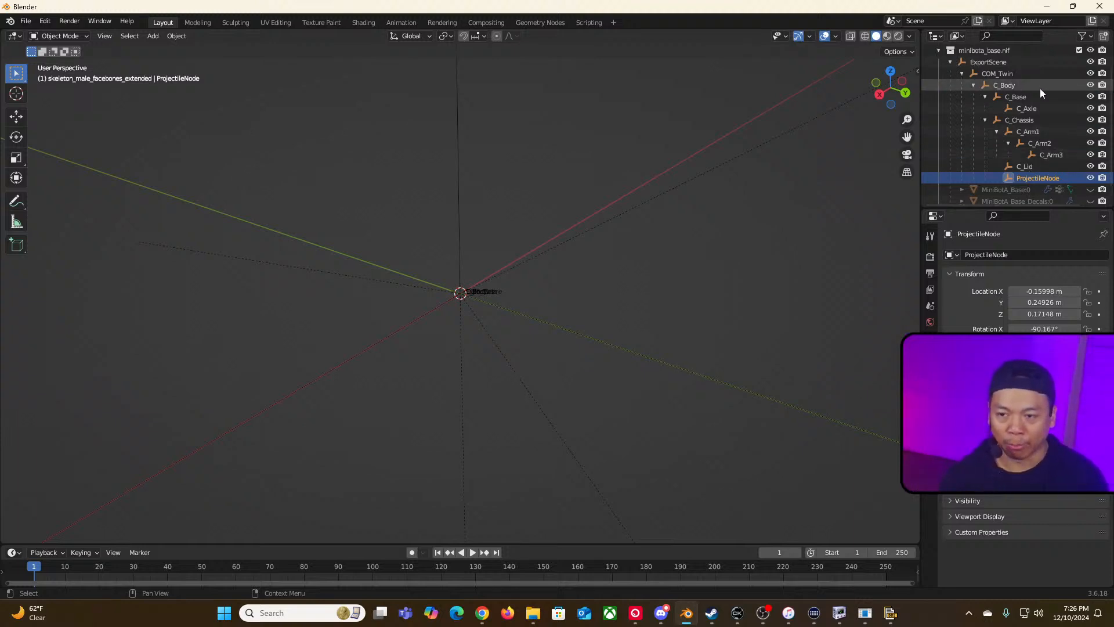
scroll(1010, 131, "down", 2)
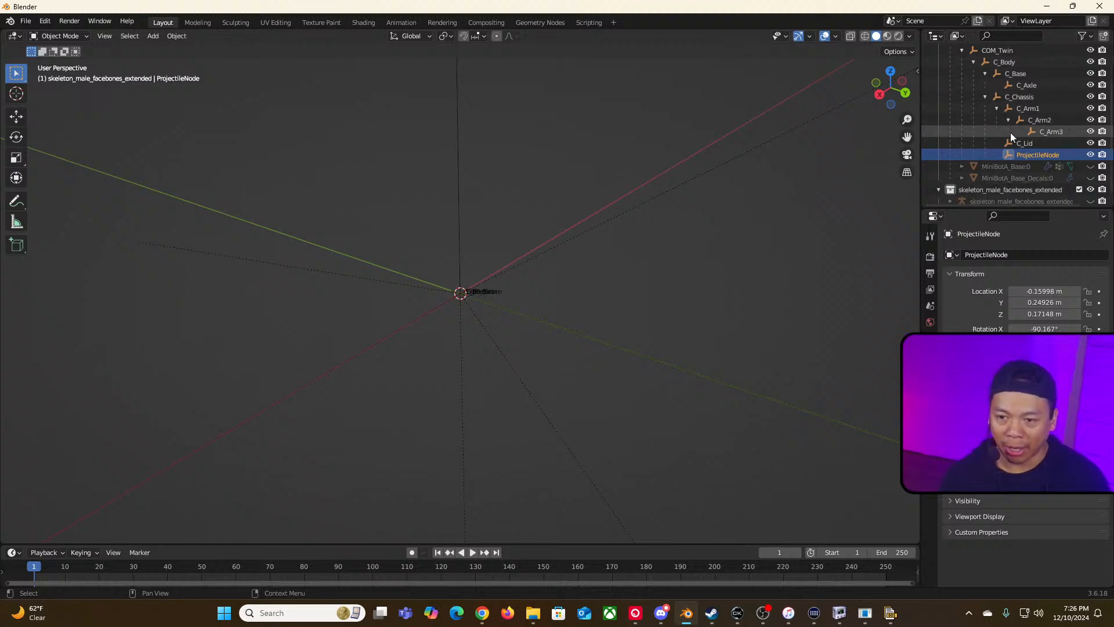
scroll(987, 143, "up", 2)
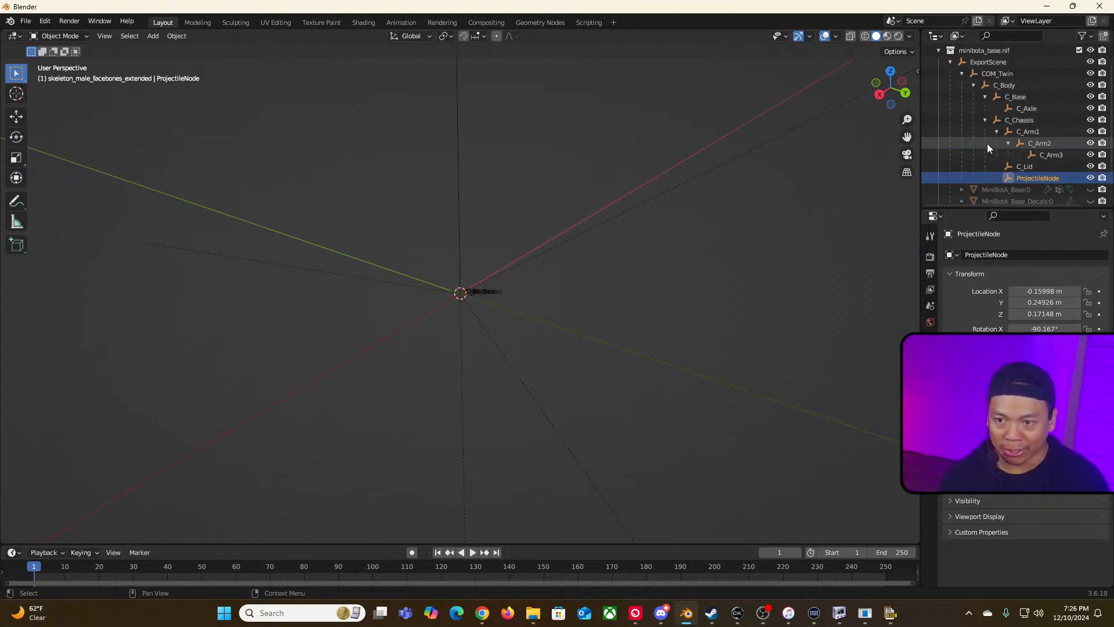
Step: Select the ProjectileNode, ExportScene and COM_Twin empties in turn to compare their positions
left_click(1004, 77)
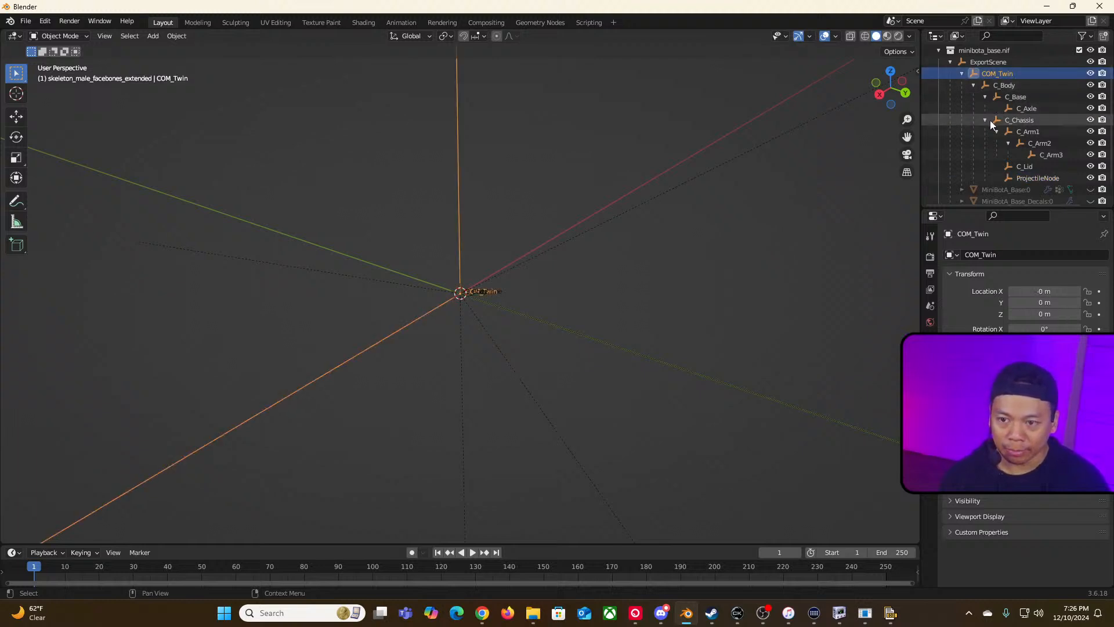
scroll(995, 130, "down", 1)
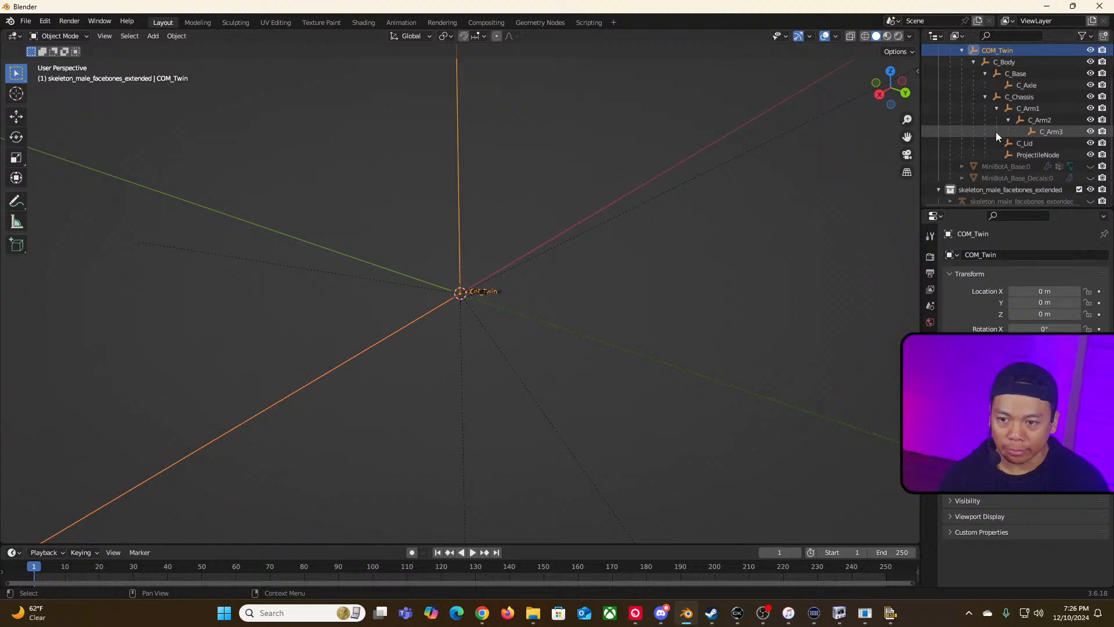
left_click(1035, 151)
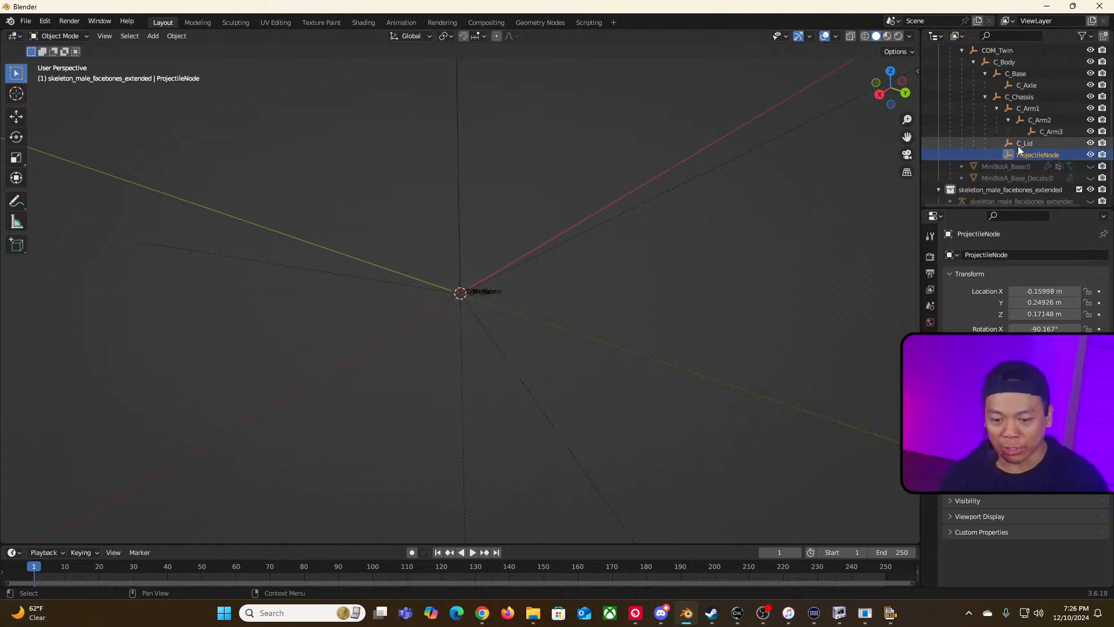
scroll(1009, 133, "up", 1)
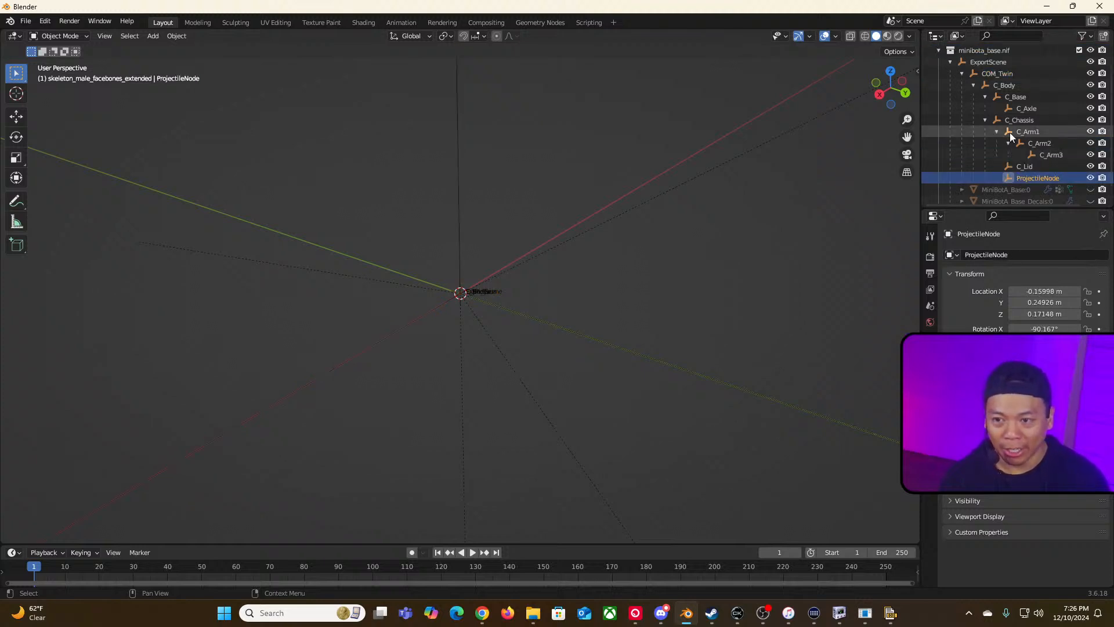
left_click(995, 65)
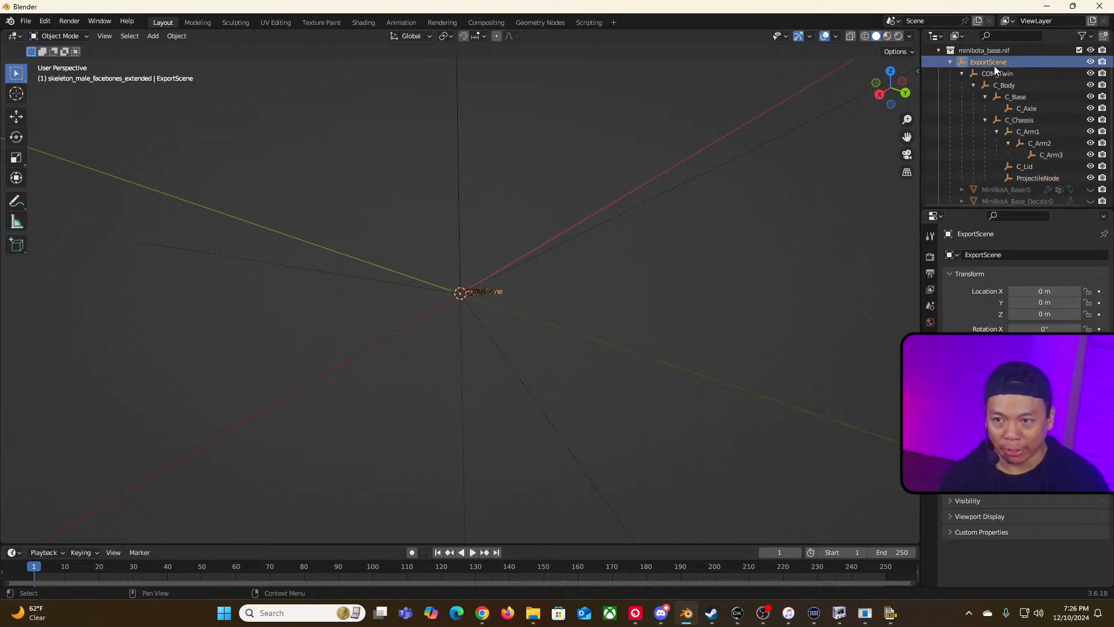
left_click(999, 74)
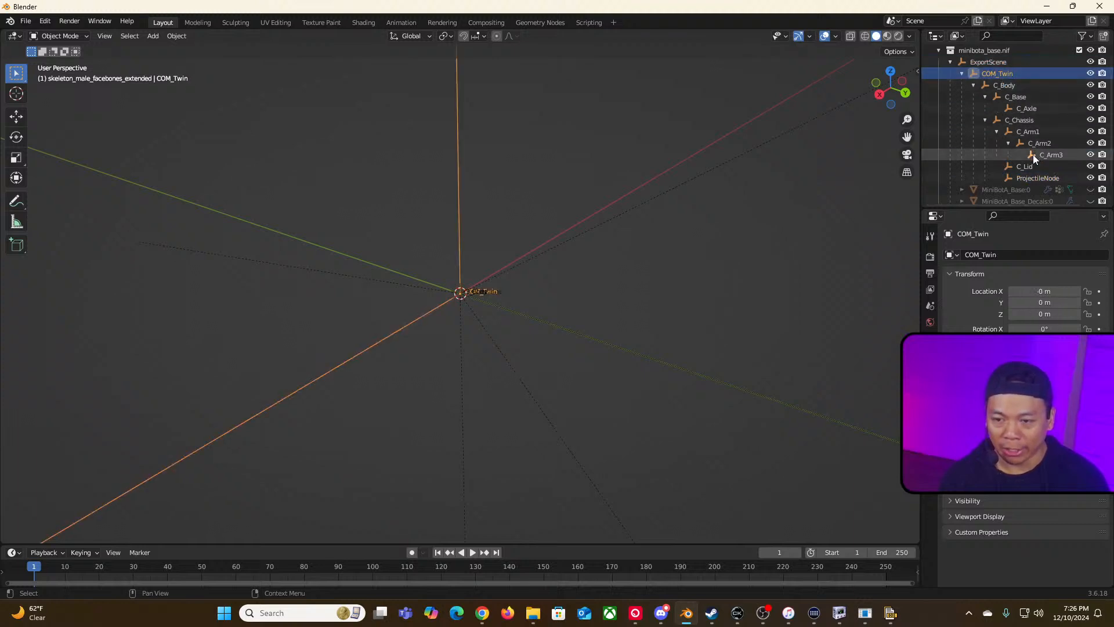
Step: Delete the C_Body empty and undo the deletion
left_click(975, 85)
left_click(1001, 109)
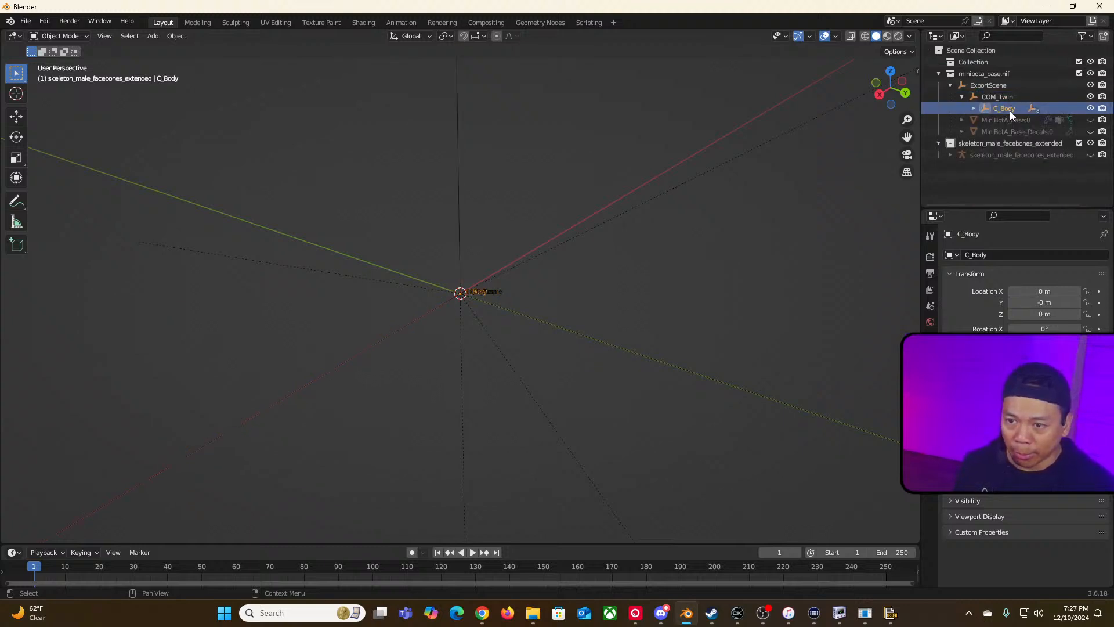
key("Delete")
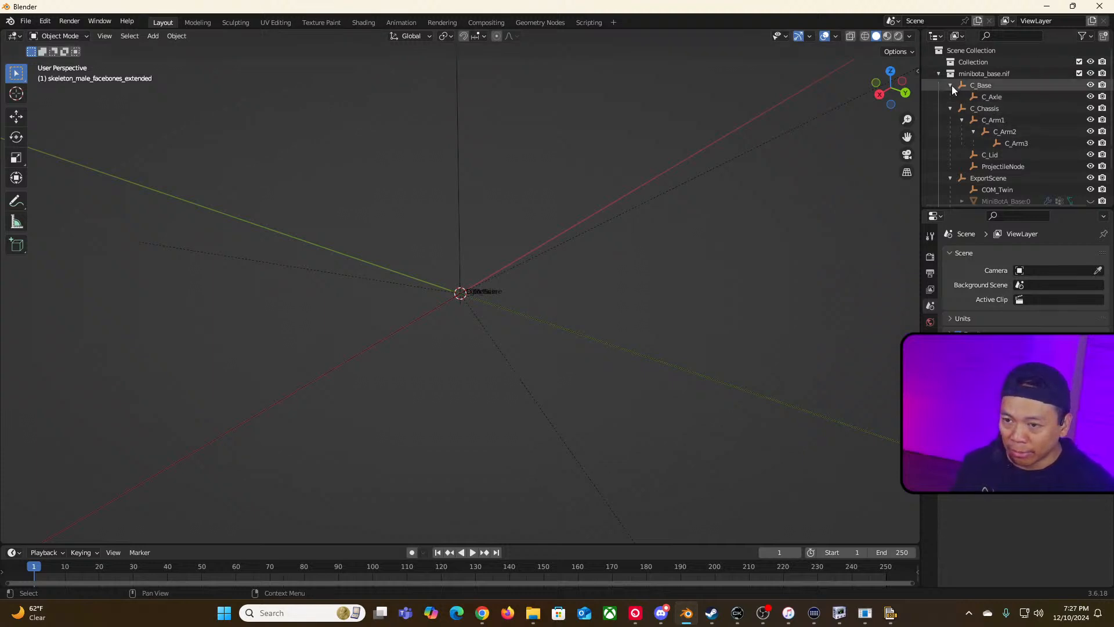
key("ctrl+z")
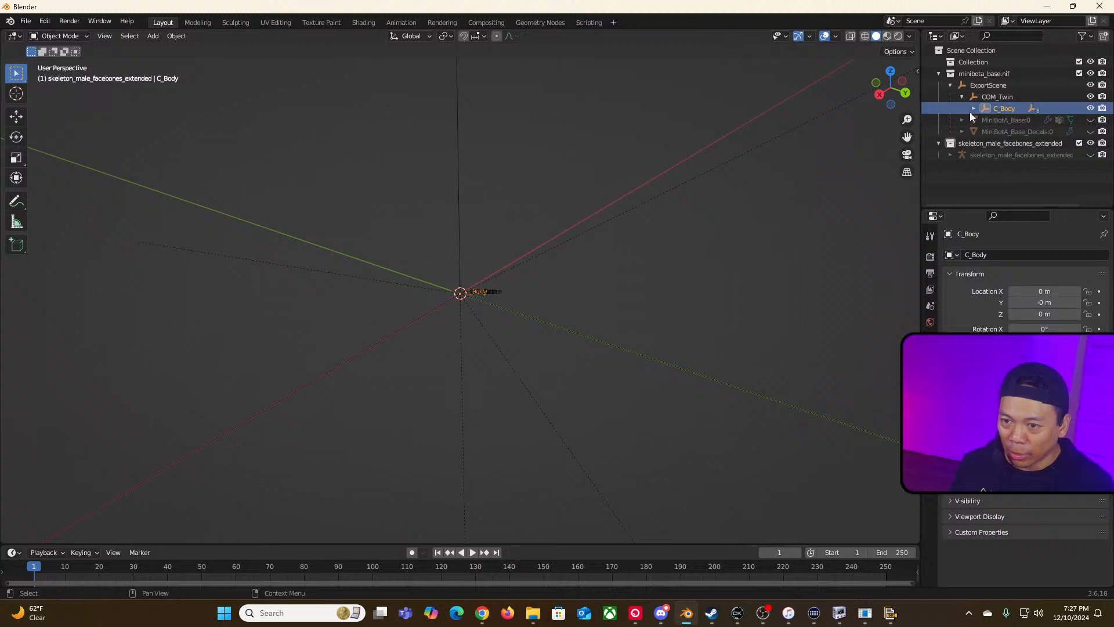
Step: Toggle the viewport visibility of the COM_Twin, C_Body and C_Base empties to identify them
left_click(995, 97)
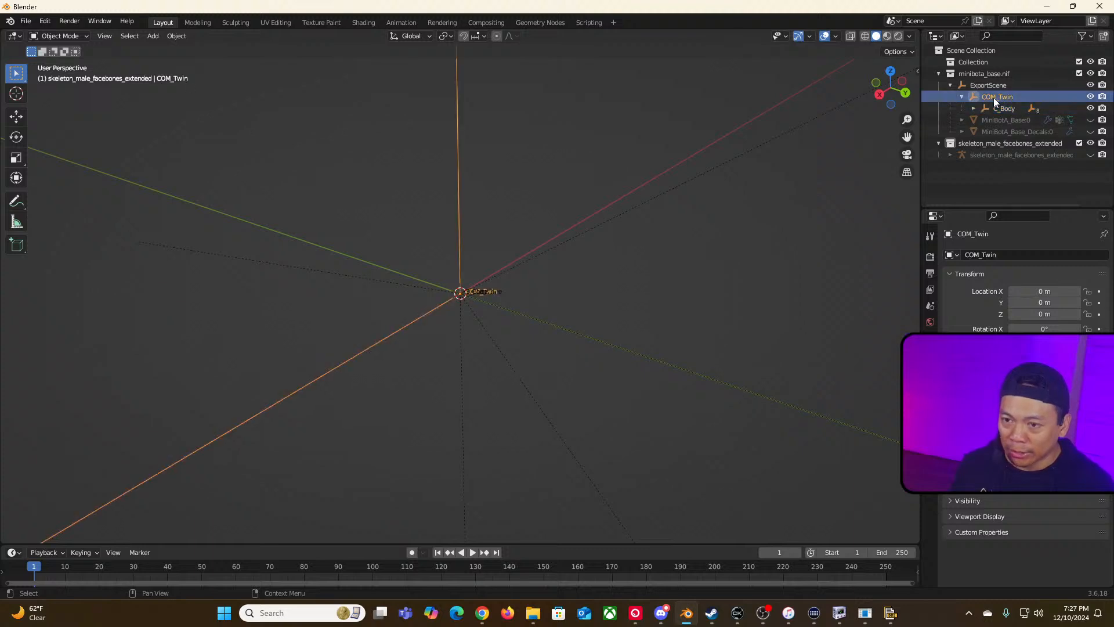
left_click(973, 108, "shift")
scroll(977, 133, "down", 2)
scroll(977, 148, "up", 2)
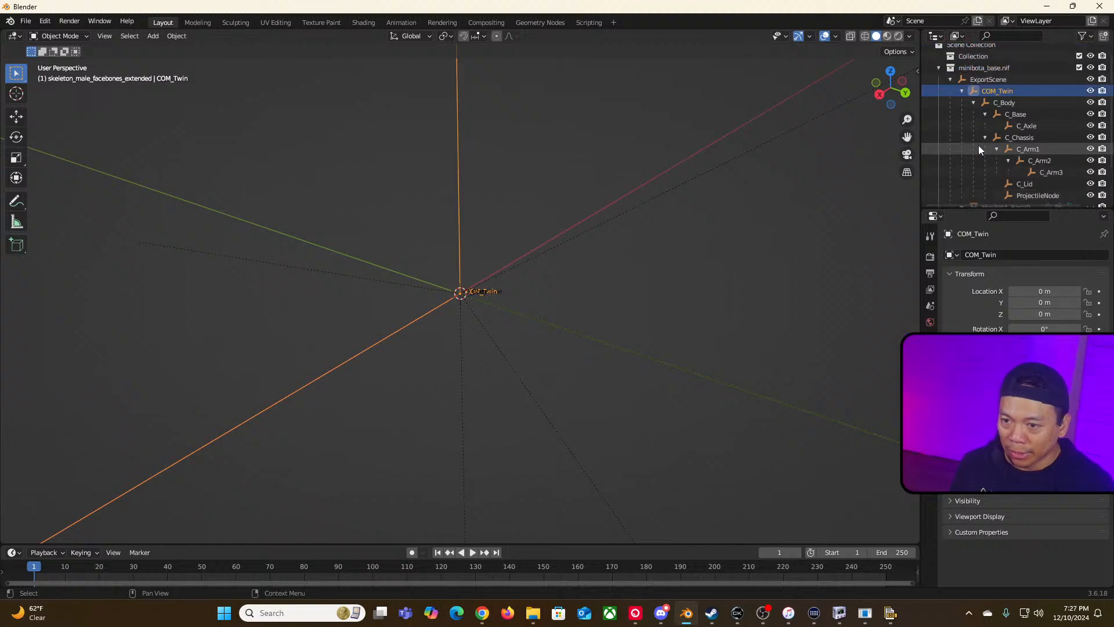
left_click(1091, 91)
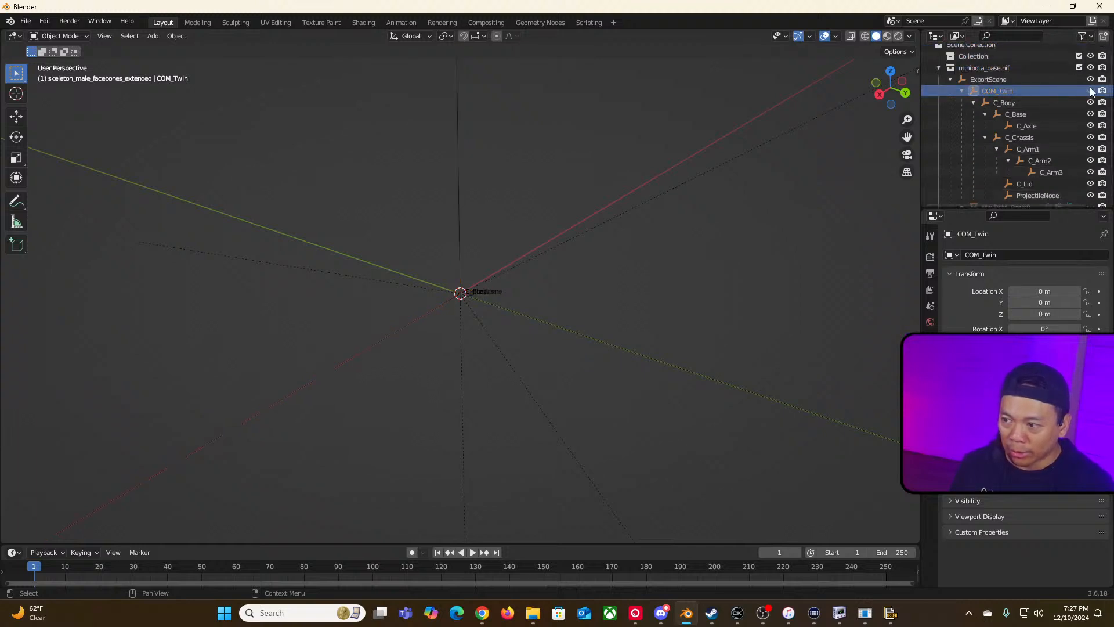
left_click(1091, 91)
left_click(1091, 91)
left_click(1091, 102)
left_click(1091, 102)
left_click(1091, 114)
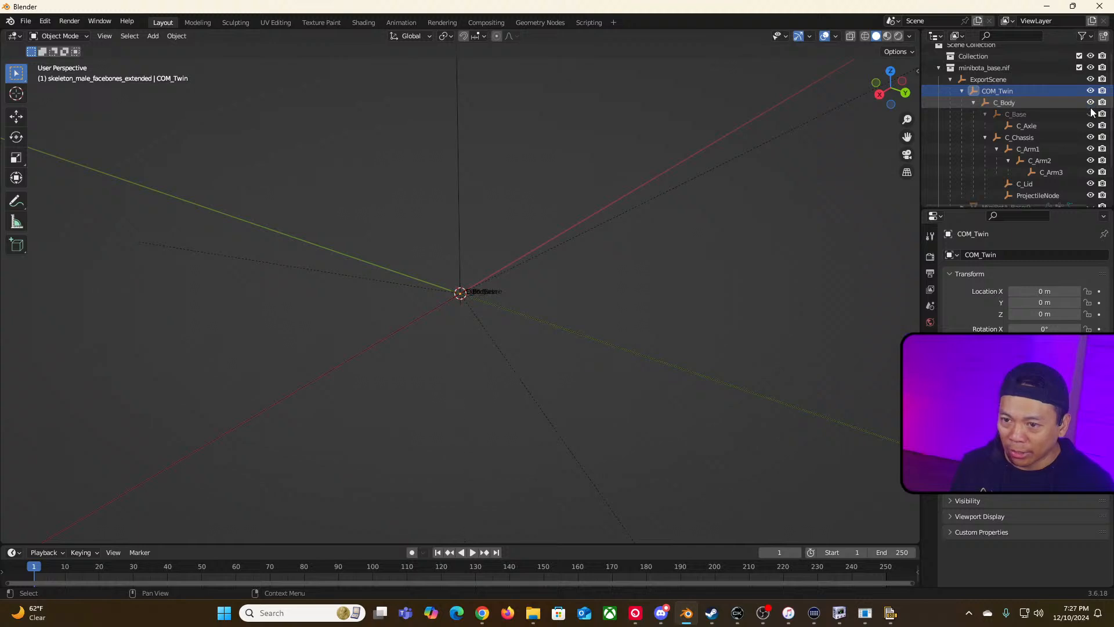
left_click(1090, 114)
Step: Delete the C_Body empty together with all its child empties down to ProjectileNode
left_click(974, 102)
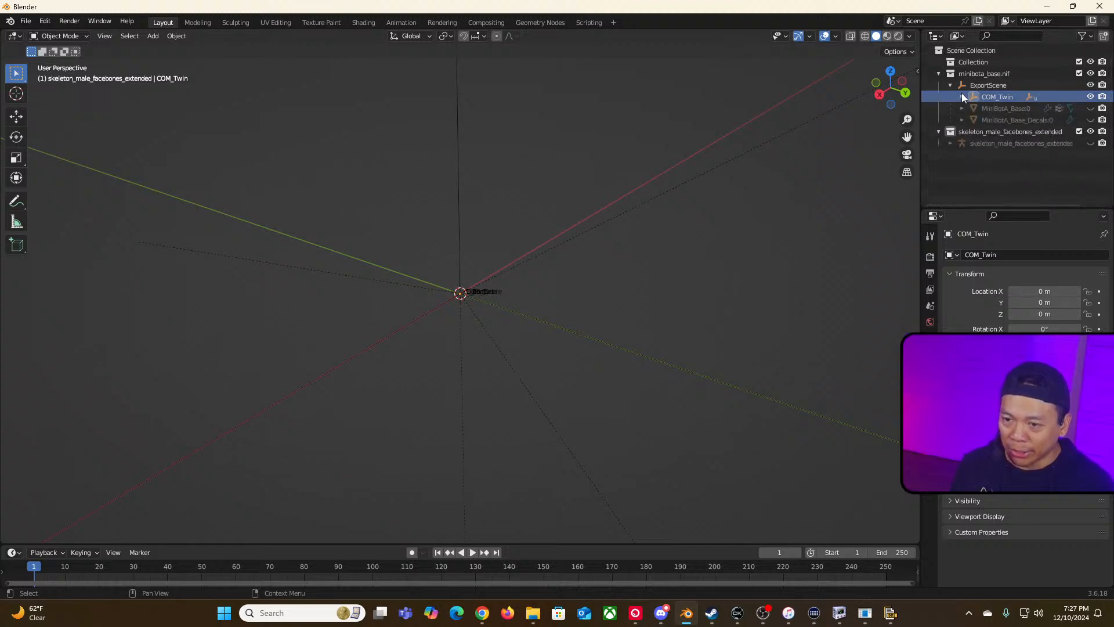
left_click(978, 108)
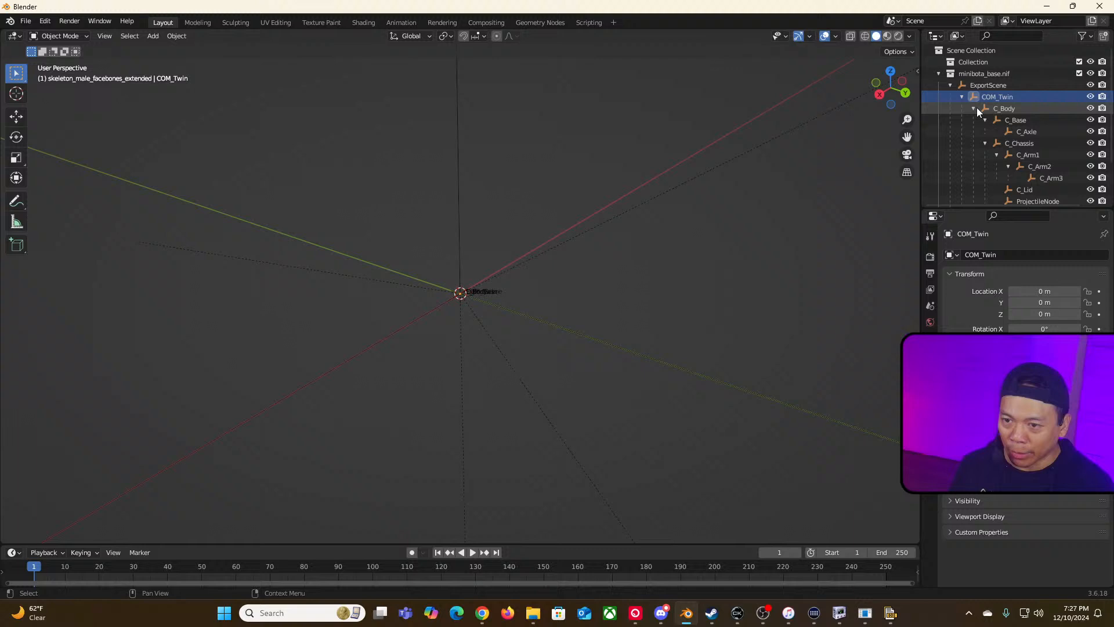
left_click(1017, 108)
scroll(1023, 152, "down", 2)
left_click(1025, 152, "shift")
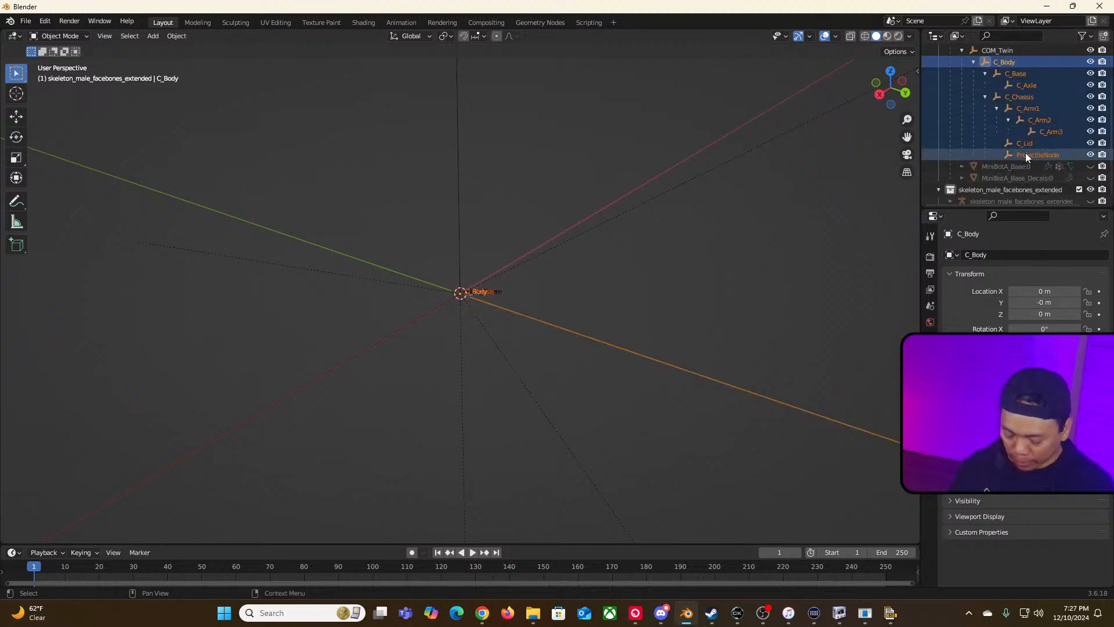
key("Delete")
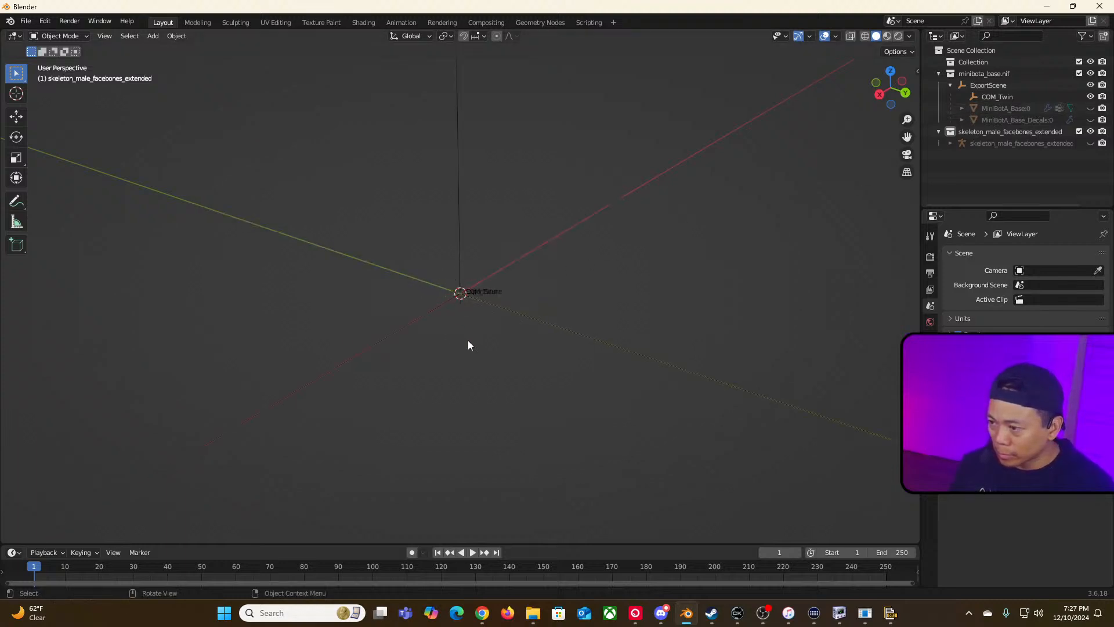
middle_click_drag(482, 340, 507, 318, "shift")
scroll(507, 315, "up", 3)
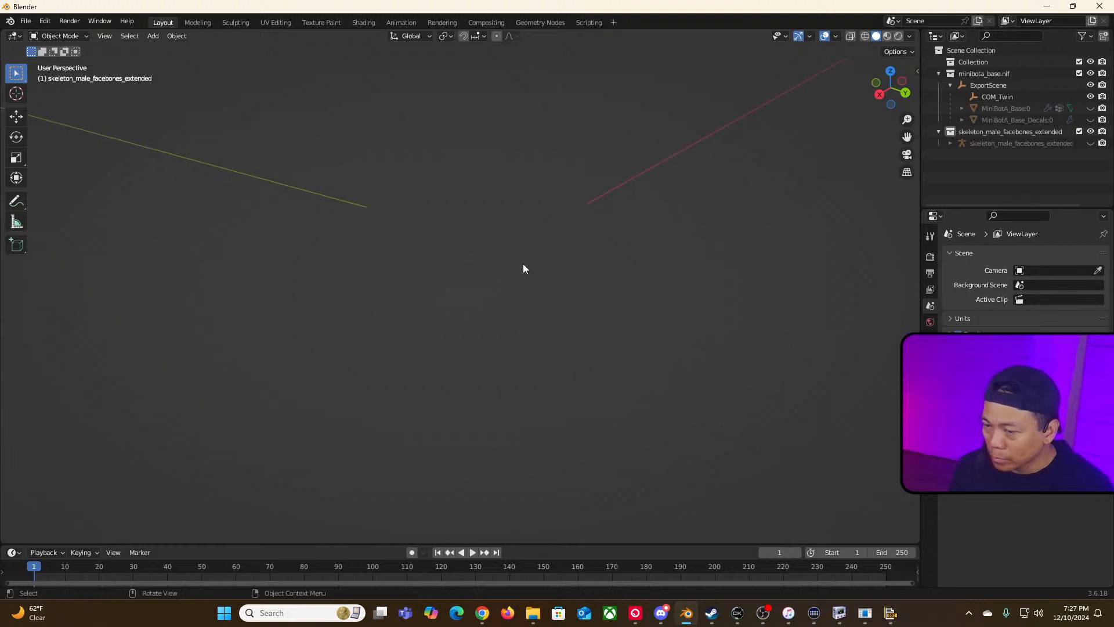
Step: Delete the COM_Twin empty under ExportScene
scroll(524, 268, "down", 3)
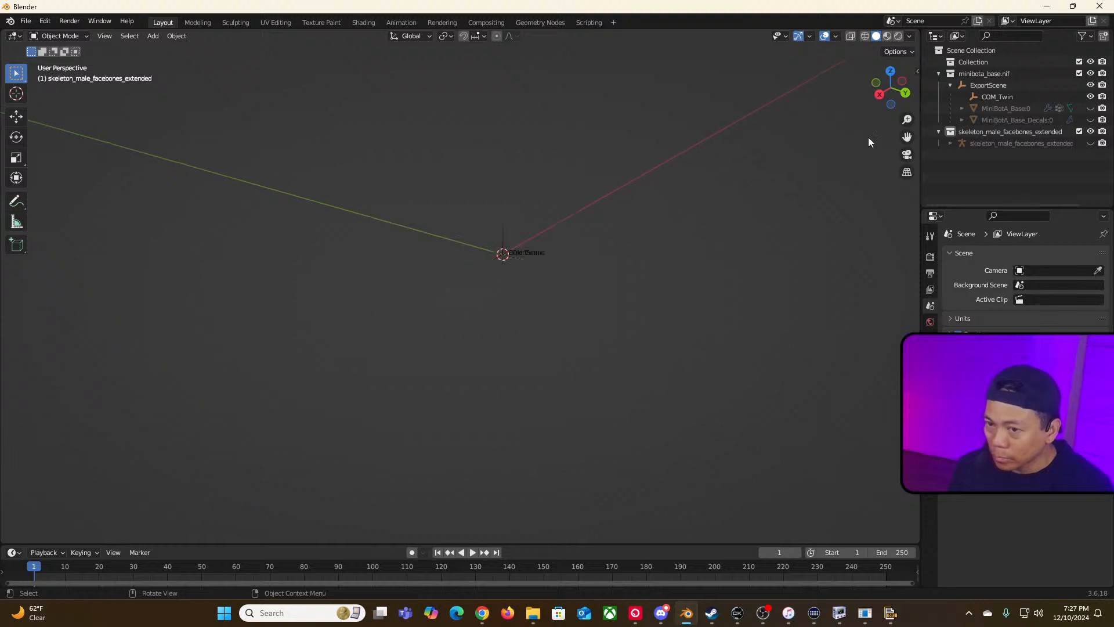
left_click(952, 85)
left_click(950, 86)
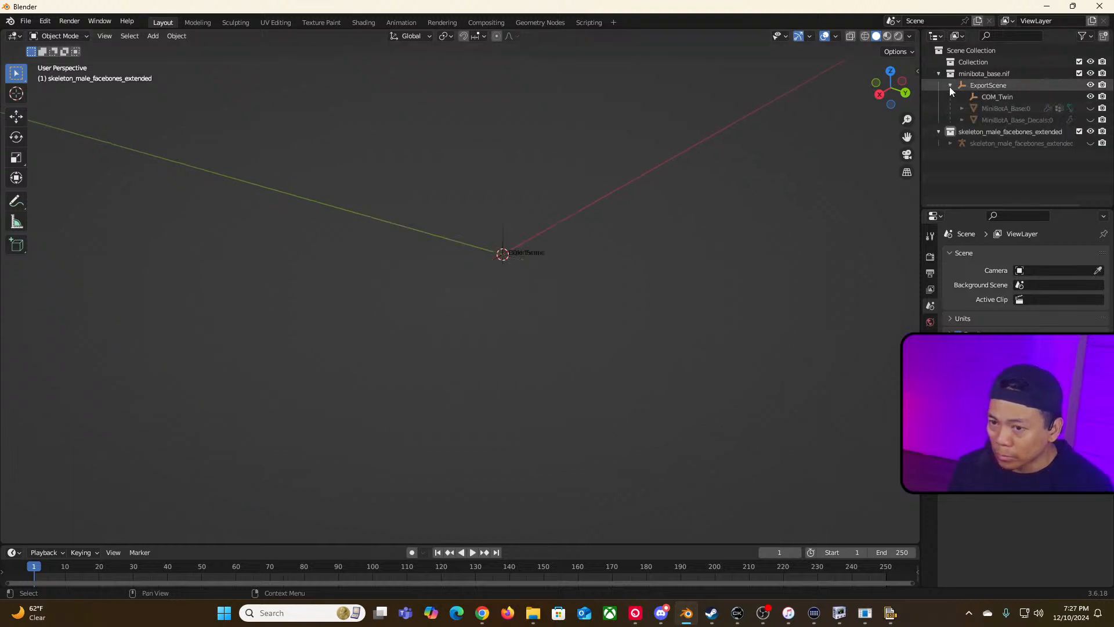
left_click(994, 96)
scroll(567, 268, "up", 3)
scroll(545, 258, "down", 3)
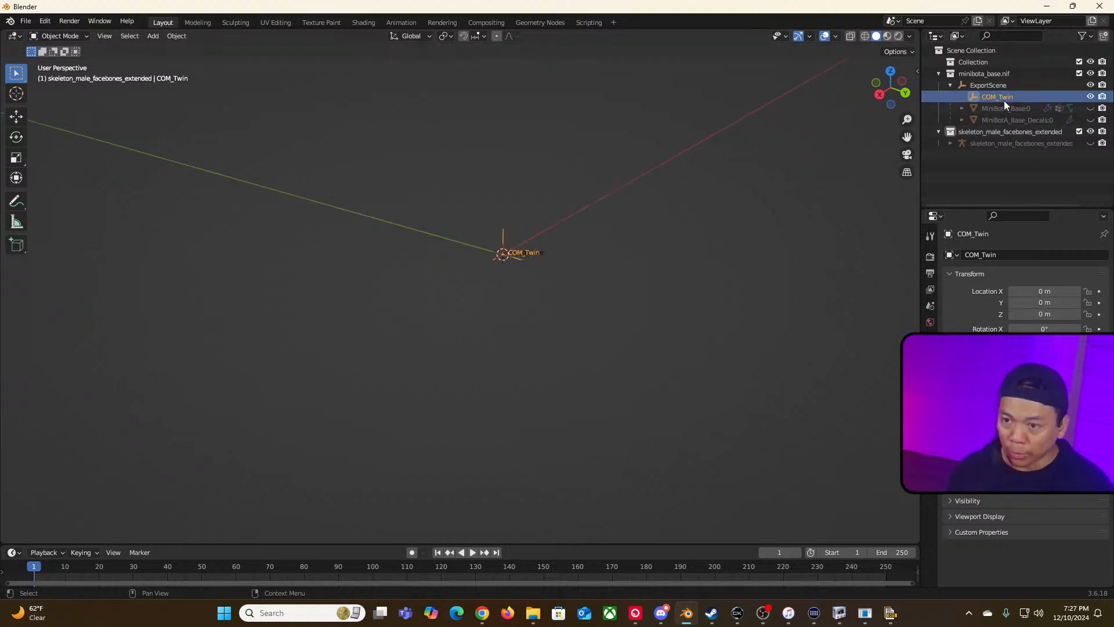
key("x")
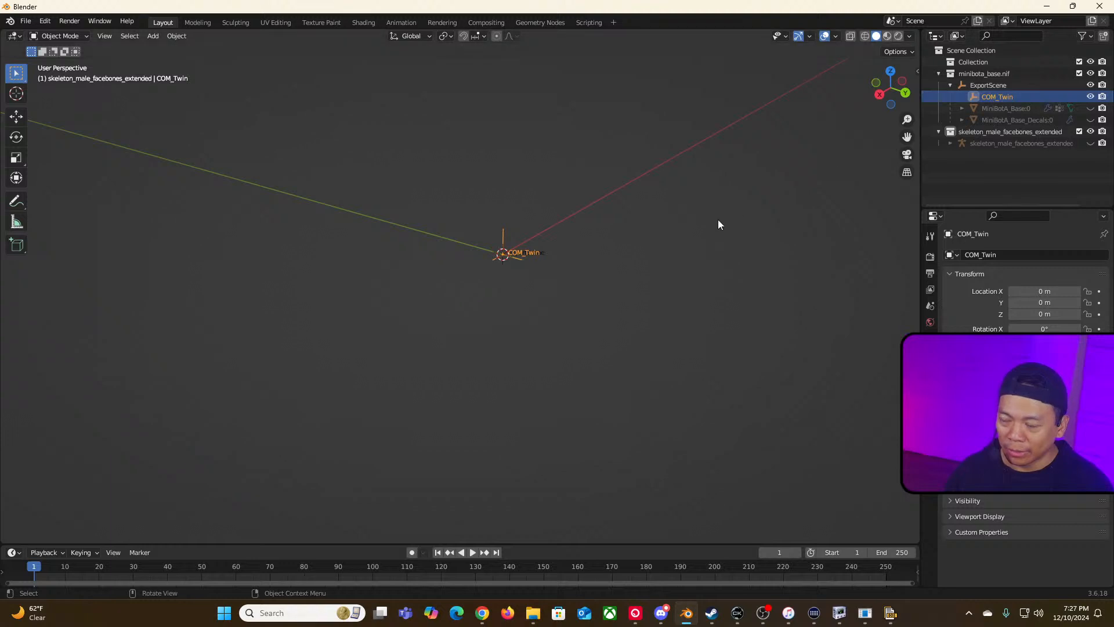
Step: Select the ExportScene empty and unhide the MiniBotA_Base:0 and MiniBotA_Base_Decals:0 meshes in the viewport
left_click(973, 85)
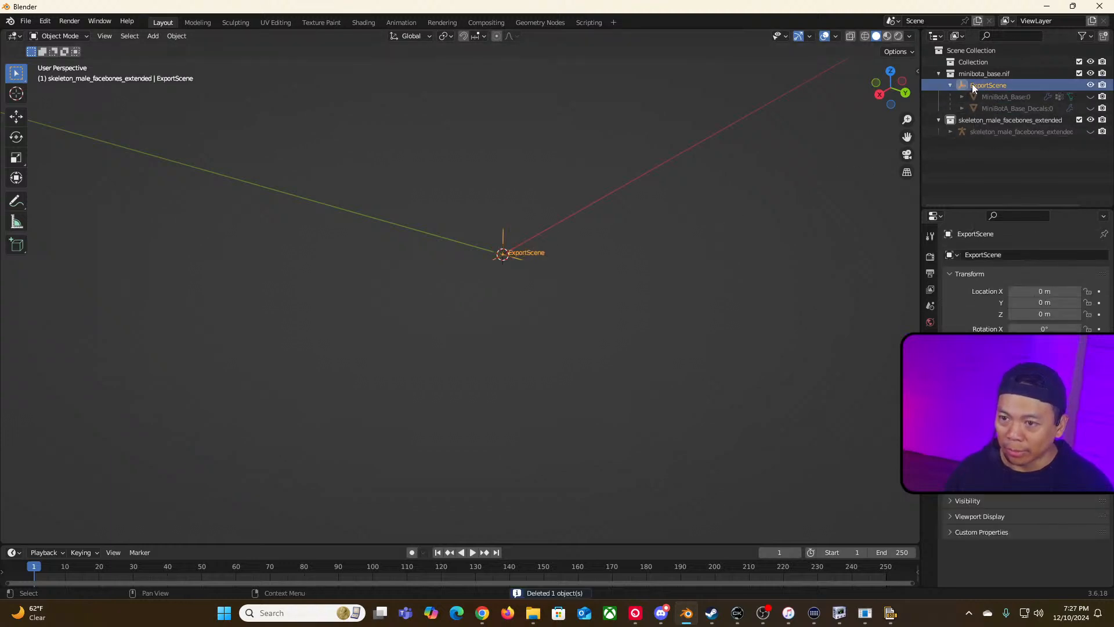
scroll(563, 290, "up", 5)
scroll(562, 291, "up", 2)
scroll(522, 264, "down", 6)
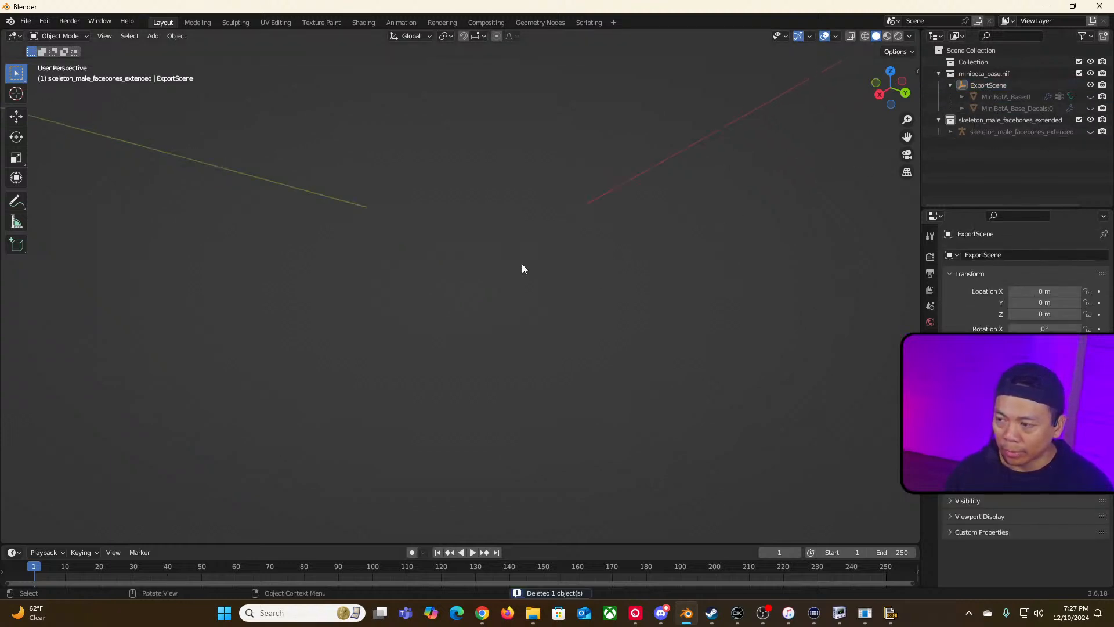
left_click(526, 255)
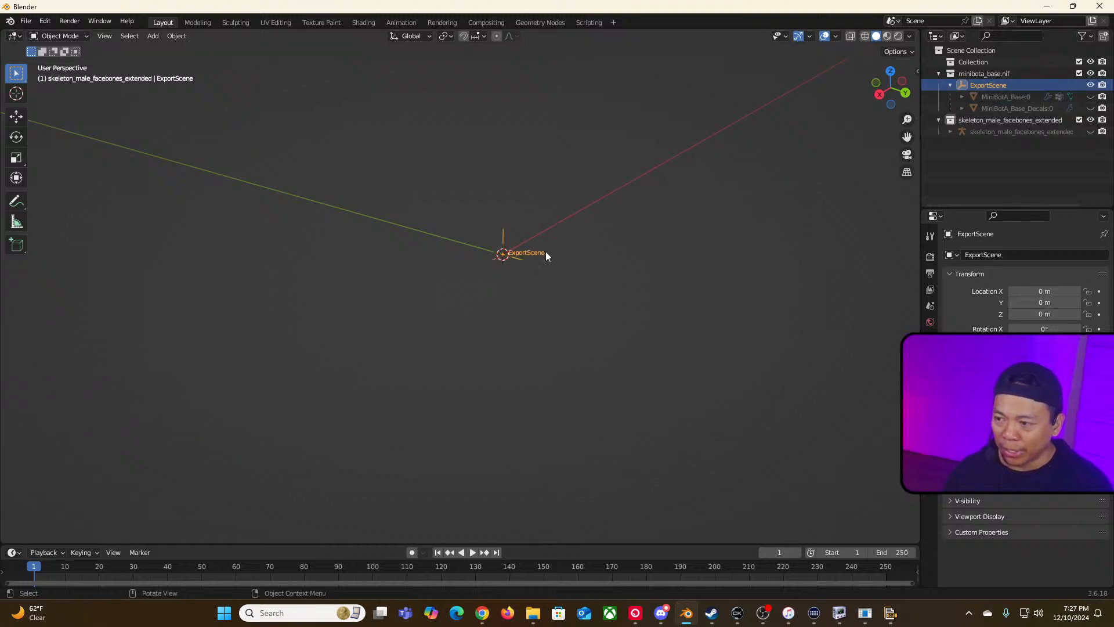
left_click(755, 215)
scroll(734, 238, "up", 3)
scroll(735, 236, "down", 5)
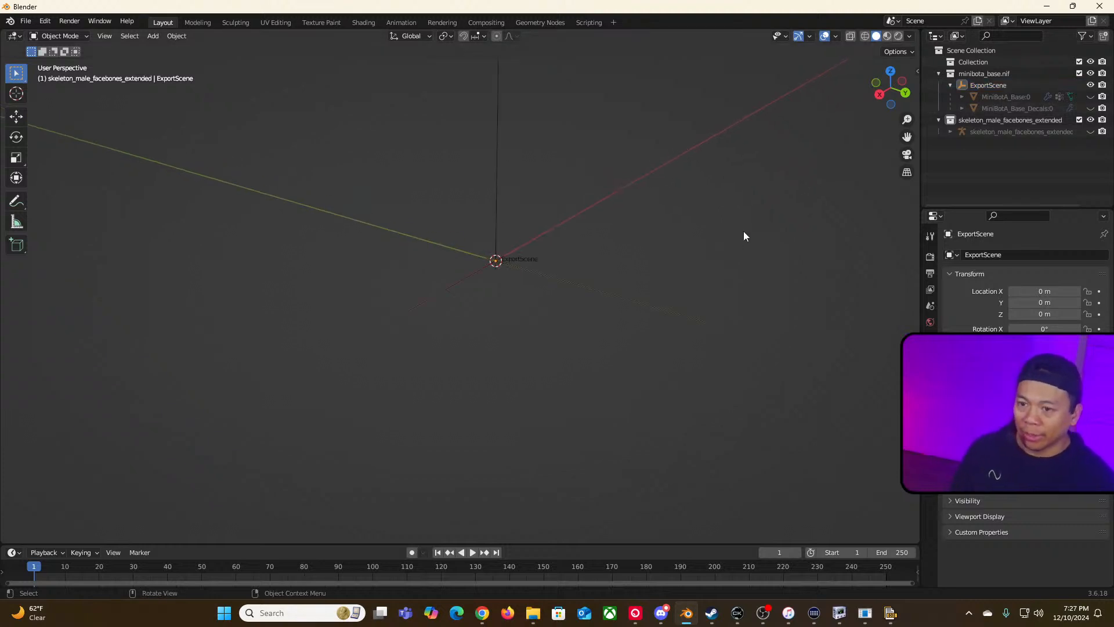
left_click_drag(1089, 97, 1090, 109)
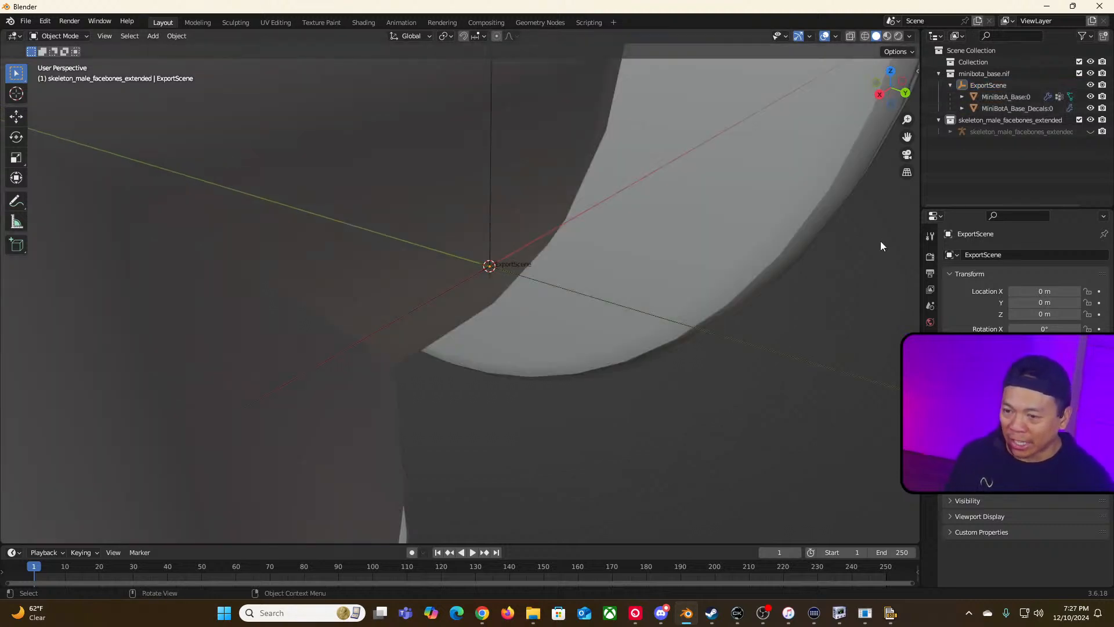
Step: Inspect the minibot base and decals meshes from several angles, selecting each and opening the transform sidebar
scroll(806, 250, "down", 10)
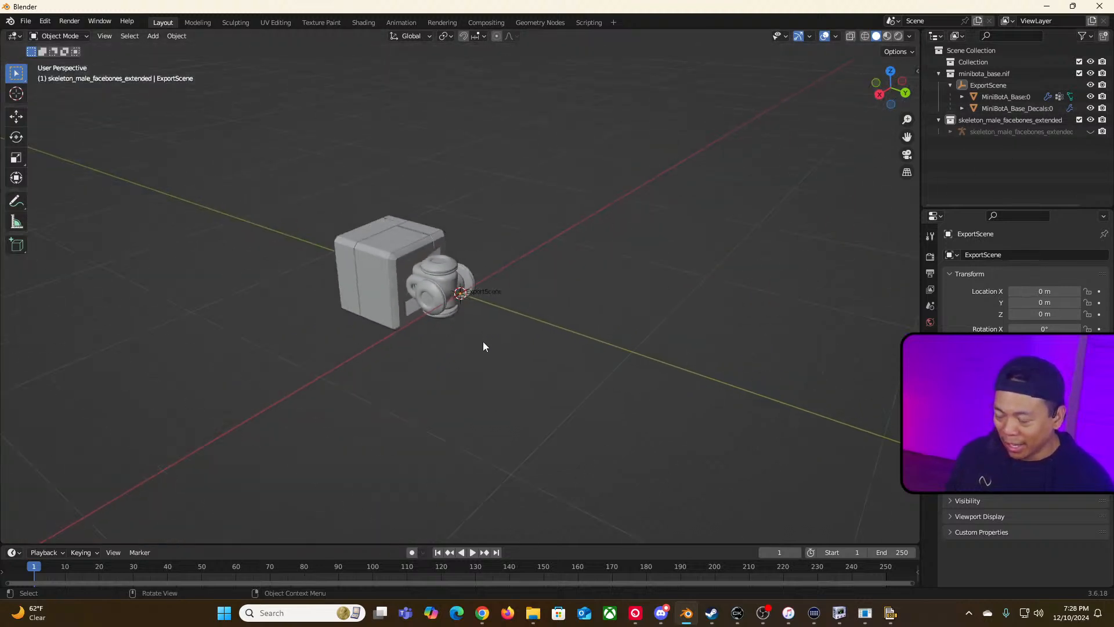
middle_click_drag(483, 347, 598, 336)
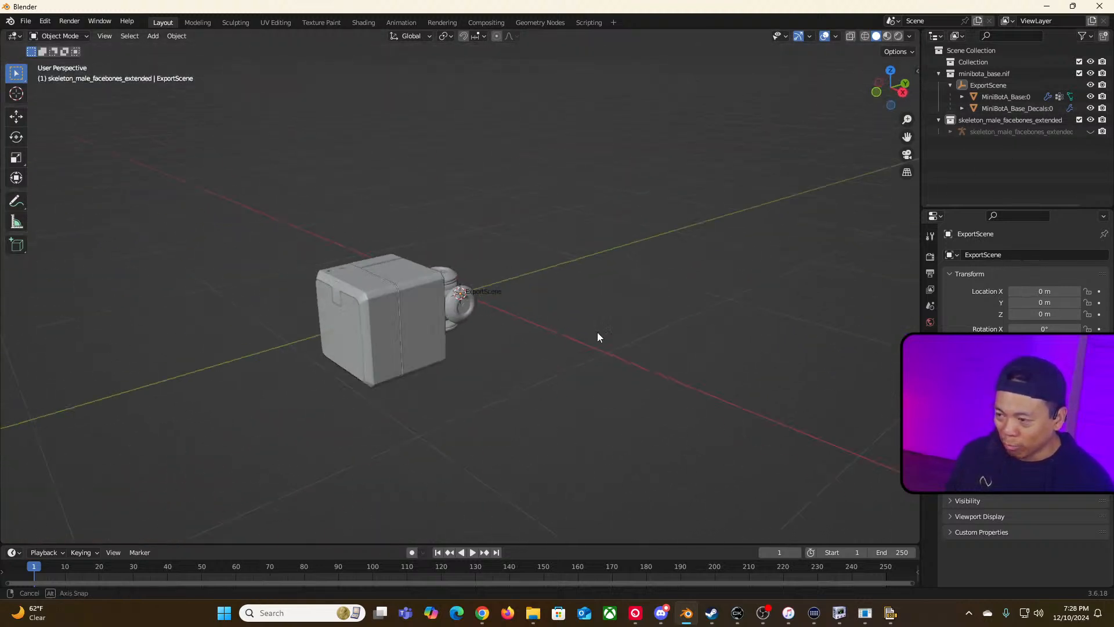
scroll(553, 348, "up", 5)
middle_click_drag(563, 392, 424, 390)
middle_click_drag(356, 222, 356, 360)
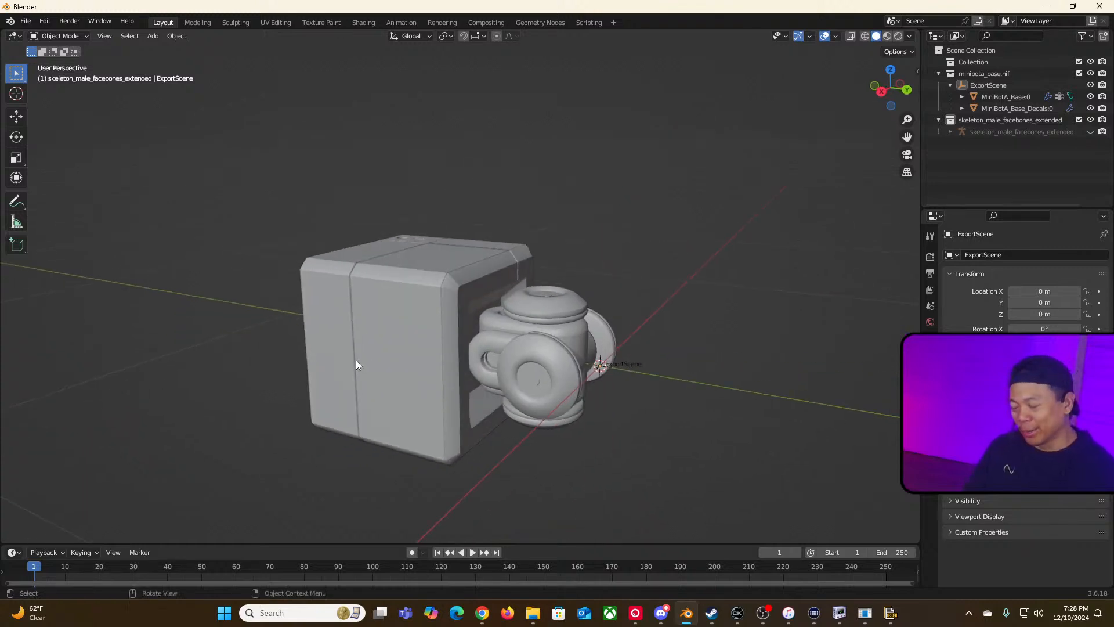
left_click(433, 276)
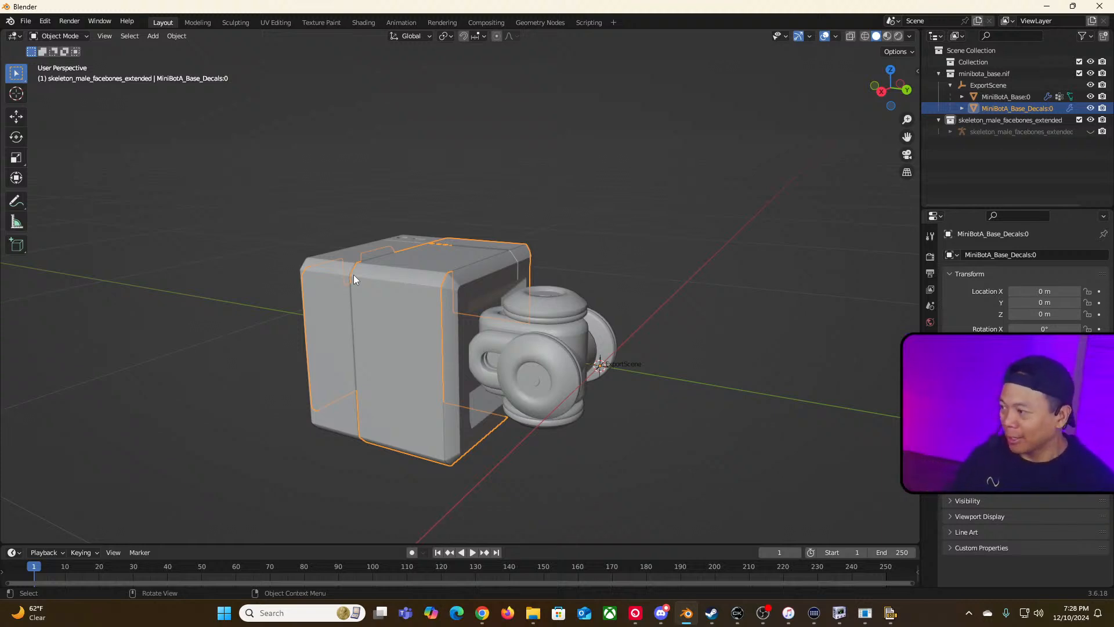
scroll(591, 212, "down", 4)
middle_click_drag(628, 248, 611, 333)
left_click(449, 246)
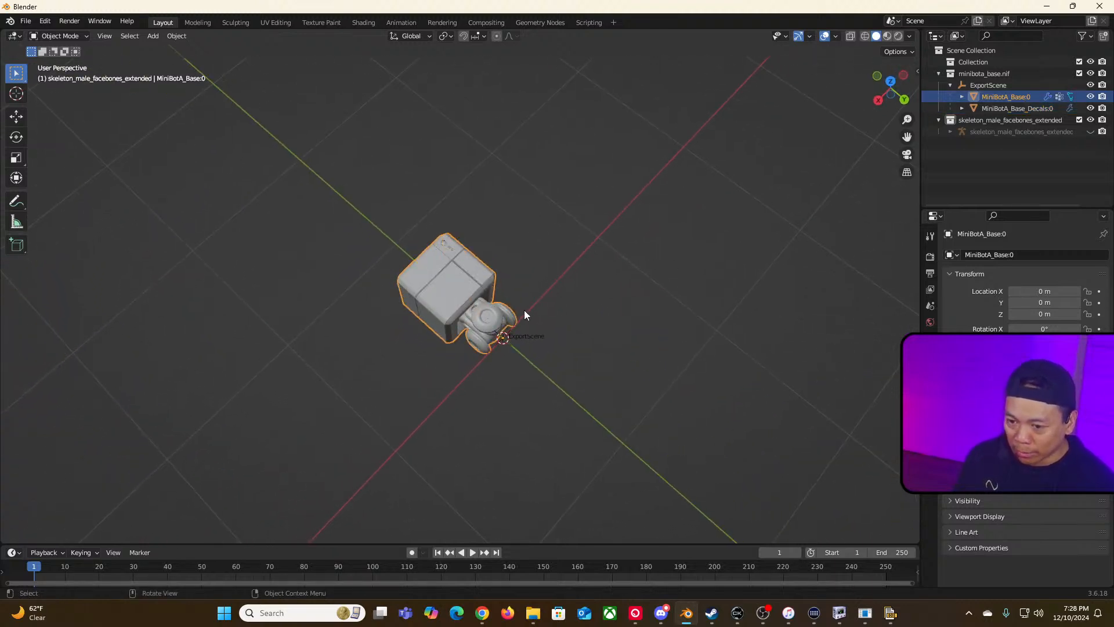
left_click(458, 298)
scroll(578, 346, "up", 3)
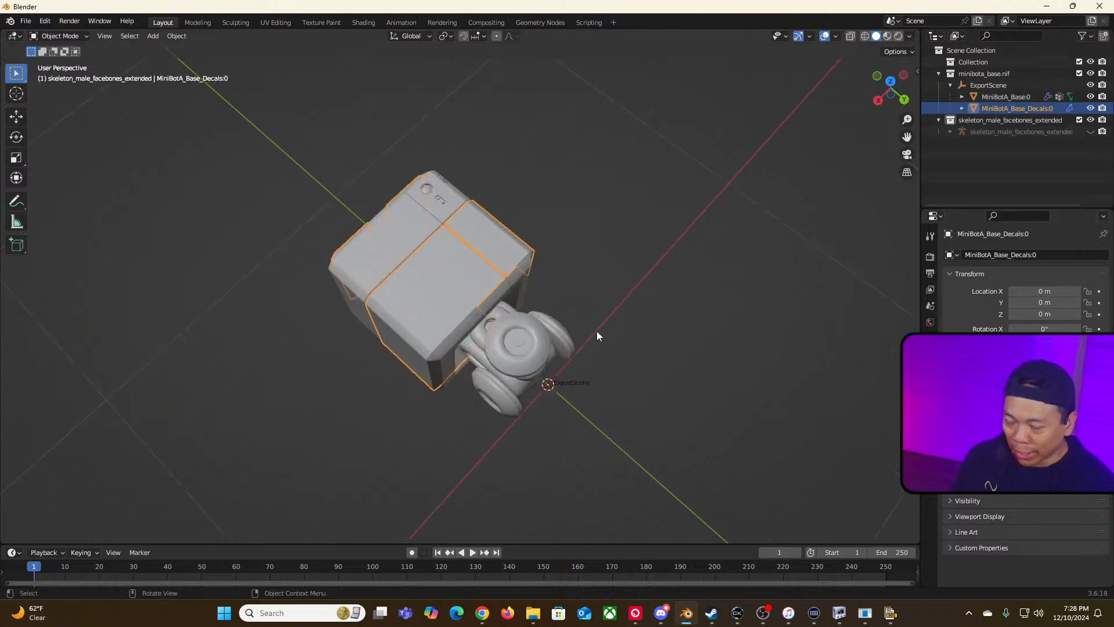
left_click(480, 214)
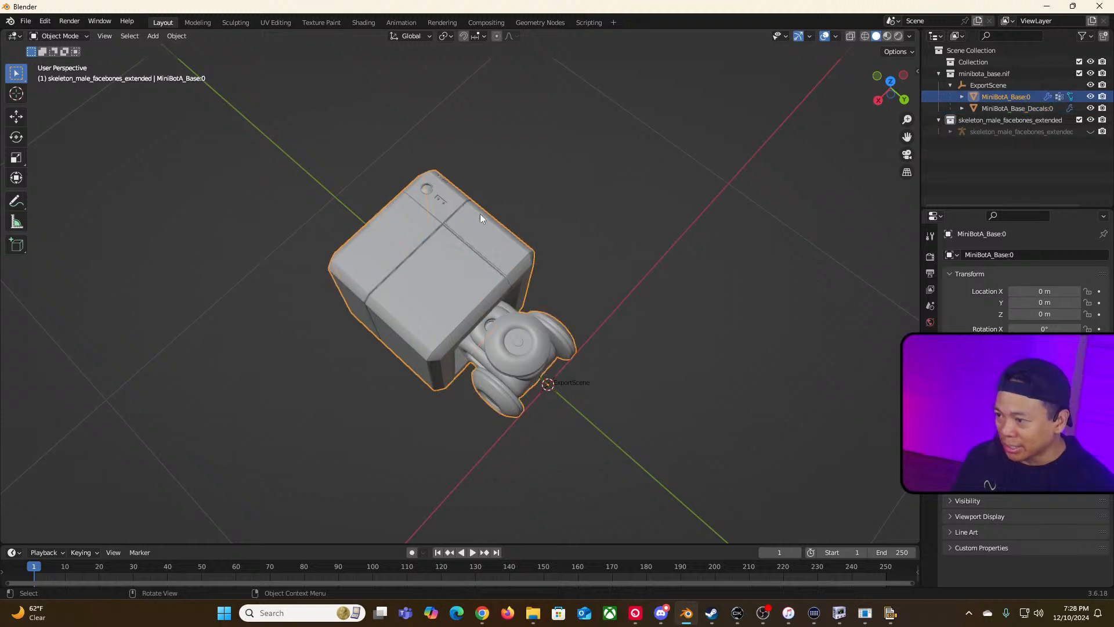
left_click(579, 216)
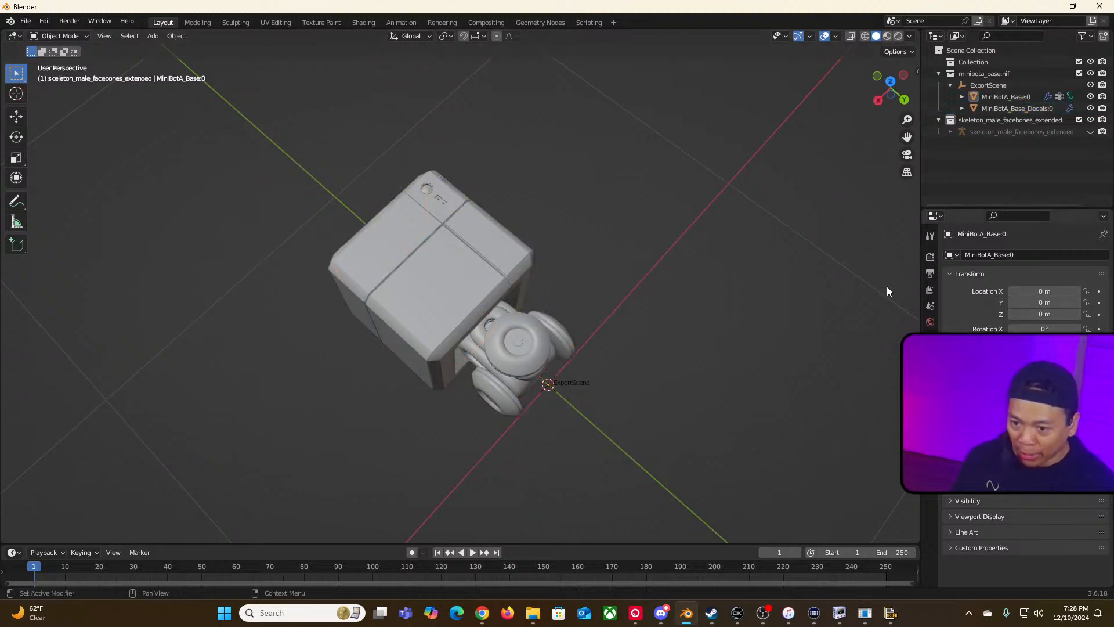
key("n")
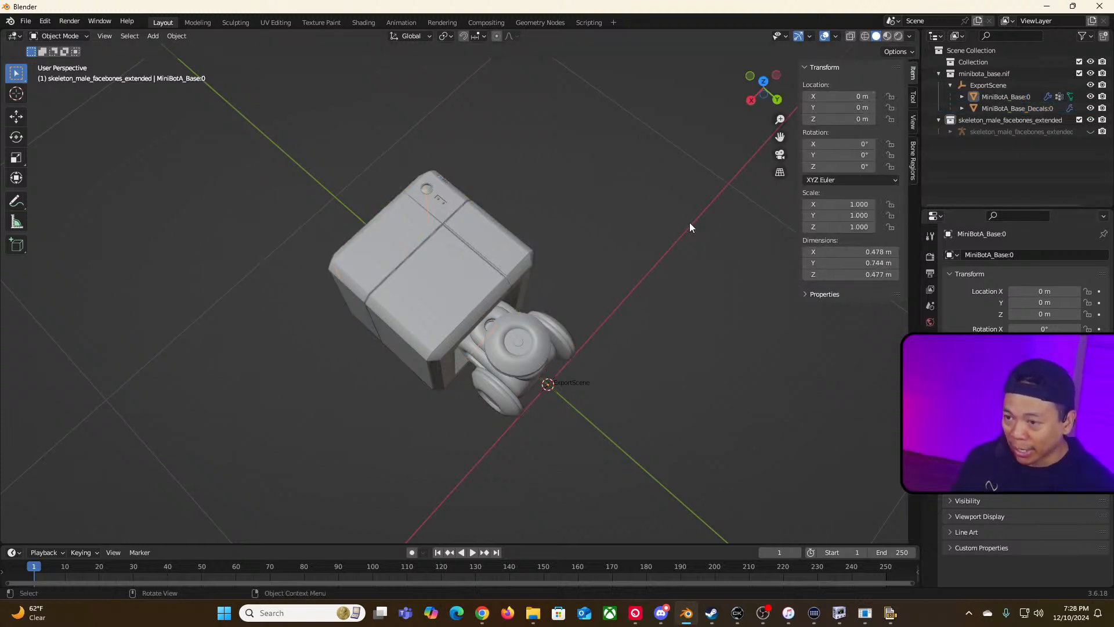
Step: Try rotating MiniBotA_Base:0 by 90° on X and undo the rotation
left_click(479, 255)
left_click(433, 232)
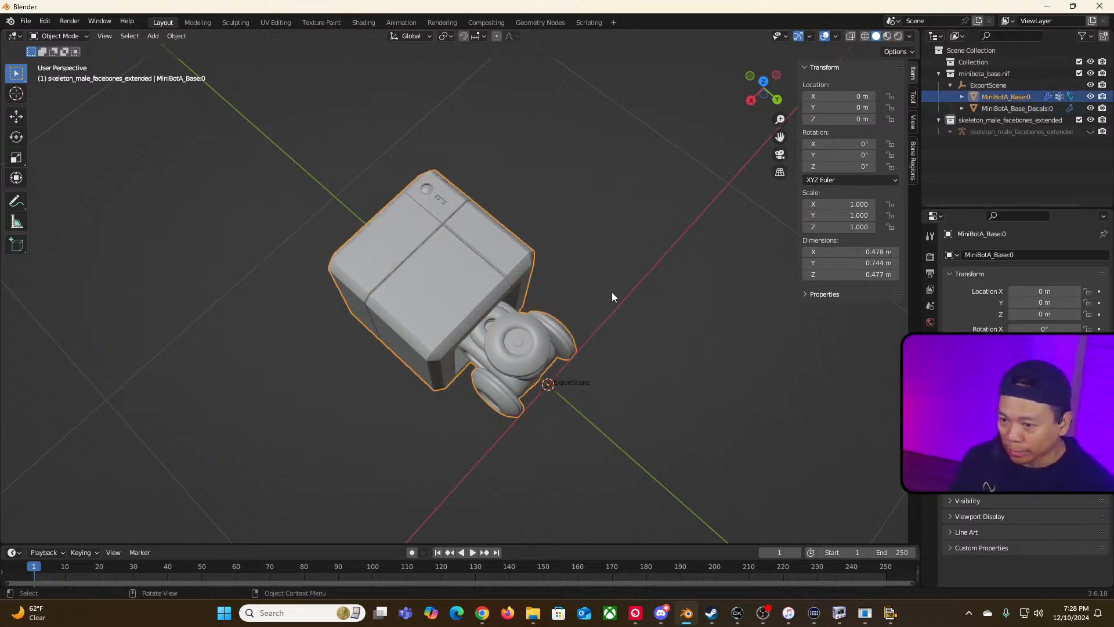
left_click(841, 170)
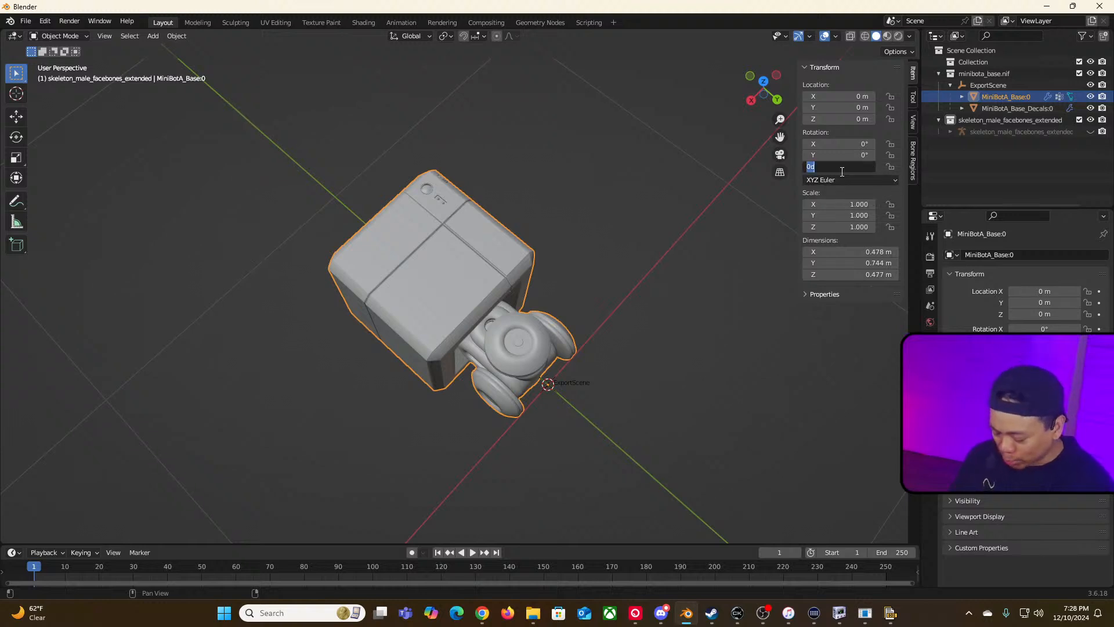
key("Return")
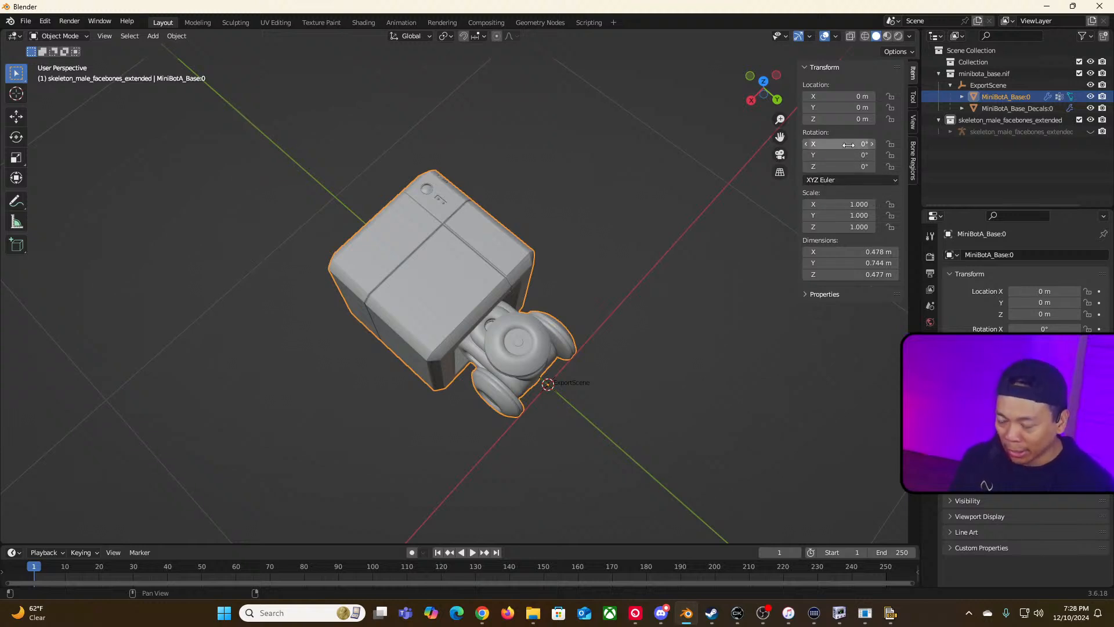
double_click(848, 145)
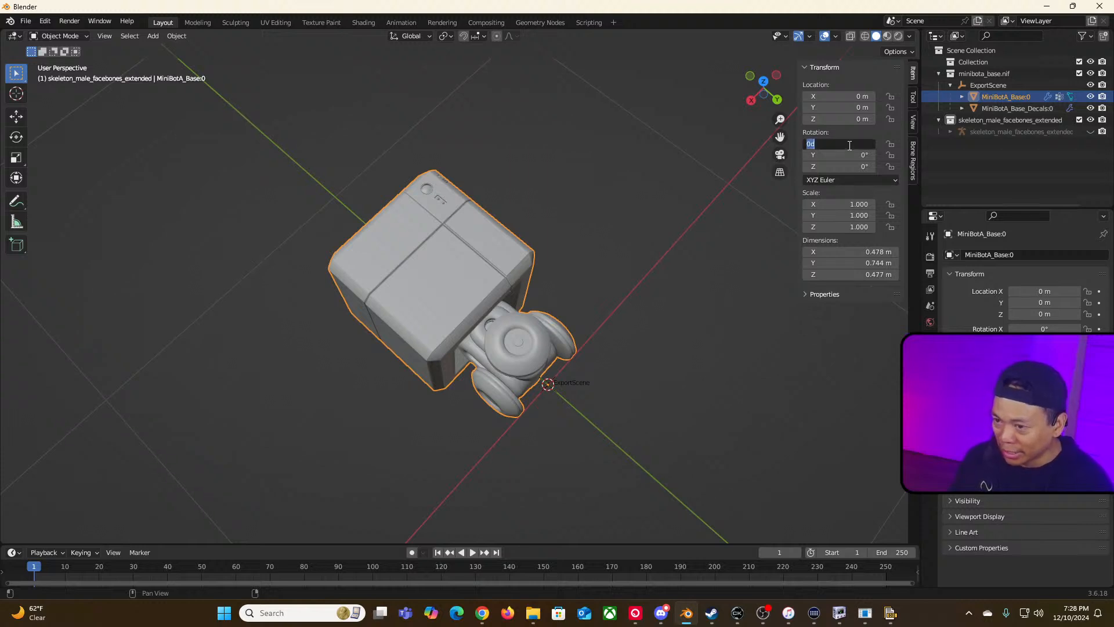
key("BackSpace")
type("90")
key("Return")
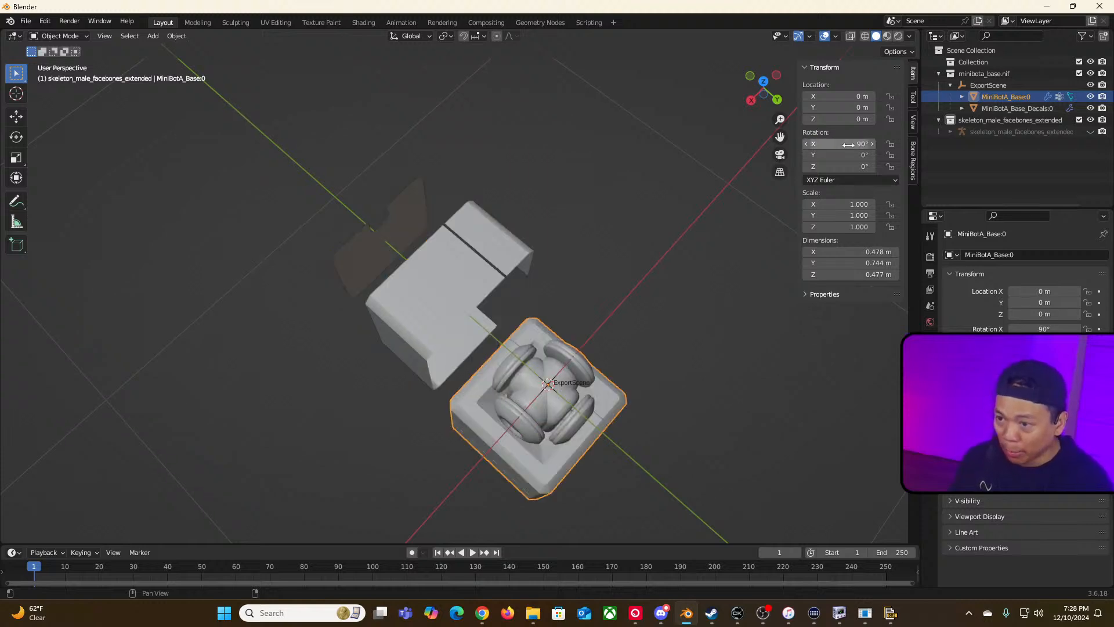
key("ctrl+z")
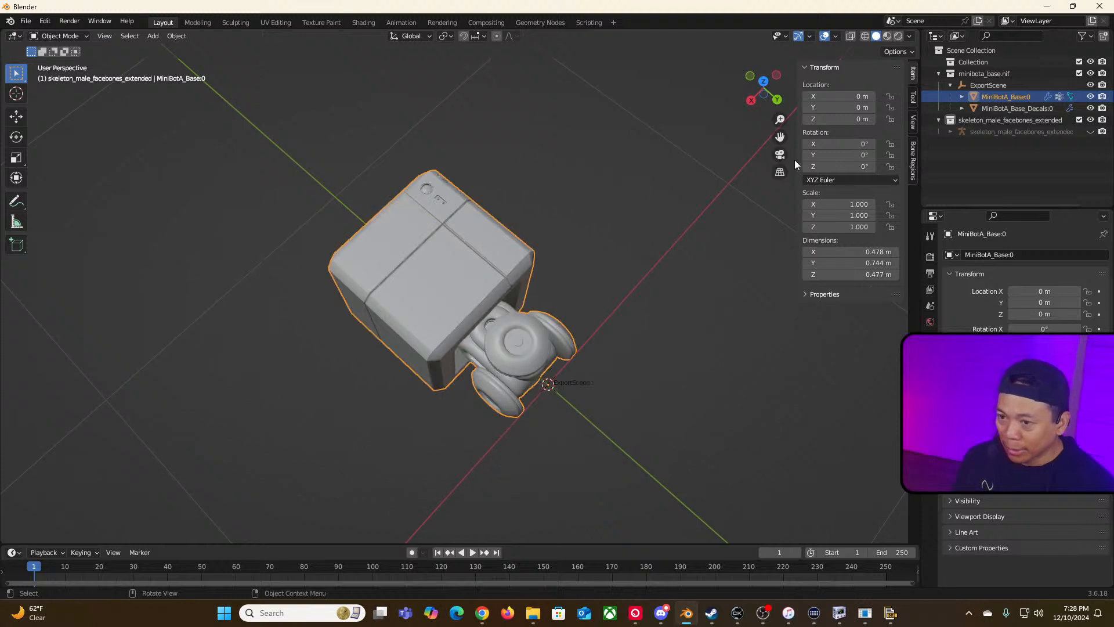
Step: Set MiniBotA_Base:0's X rotation to -90°
double_click(860, 143)
left_click(861, 143)
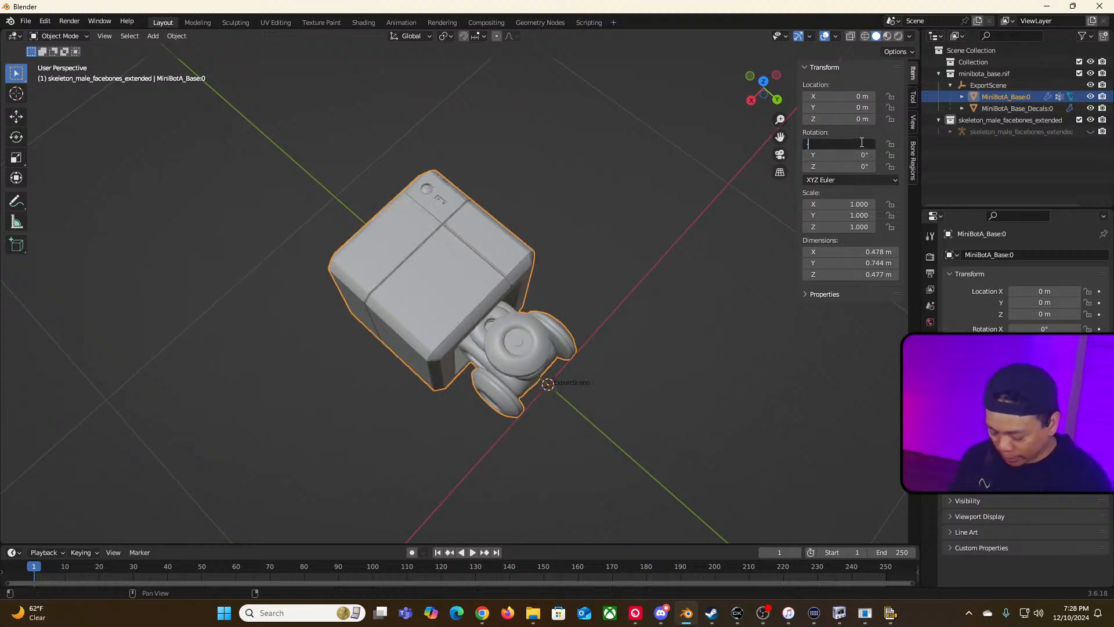
type("-90")
key("Return")
left_click(767, 399)
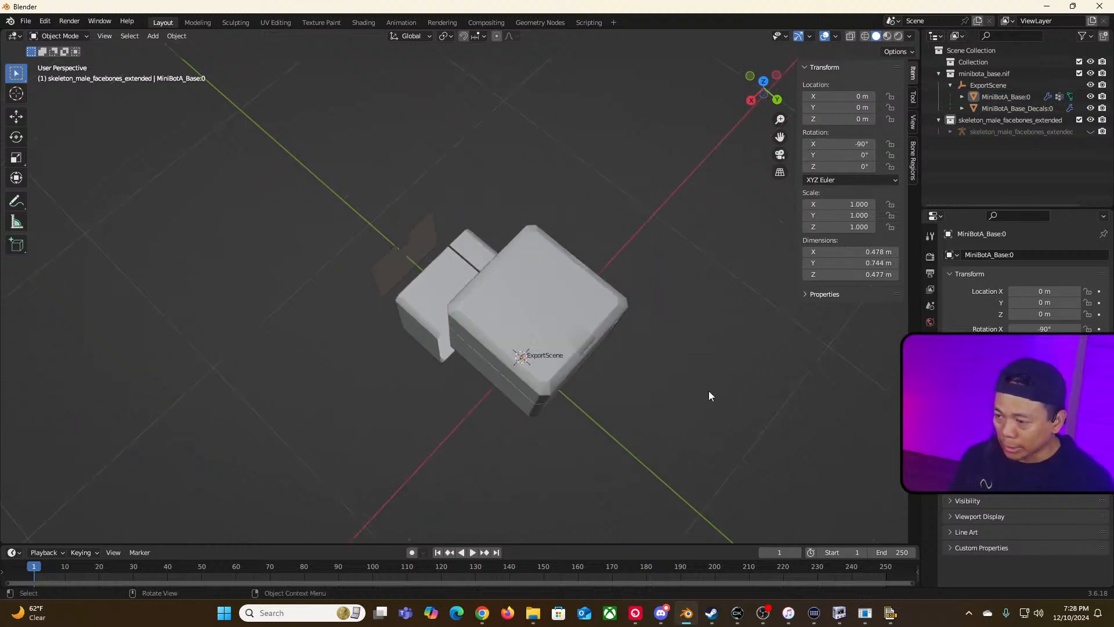
Step: Set MiniBotA_Base_Decals:0's X rotation to -90° to match the base
left_click(410, 320)
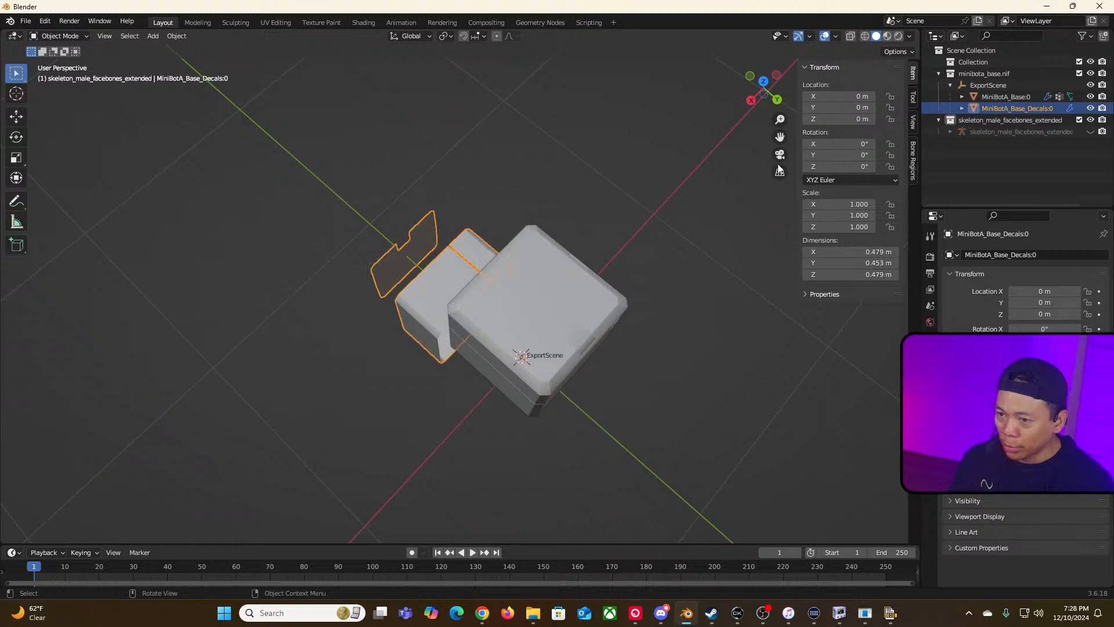
left_click(853, 144)
type("-90")
key("Return")
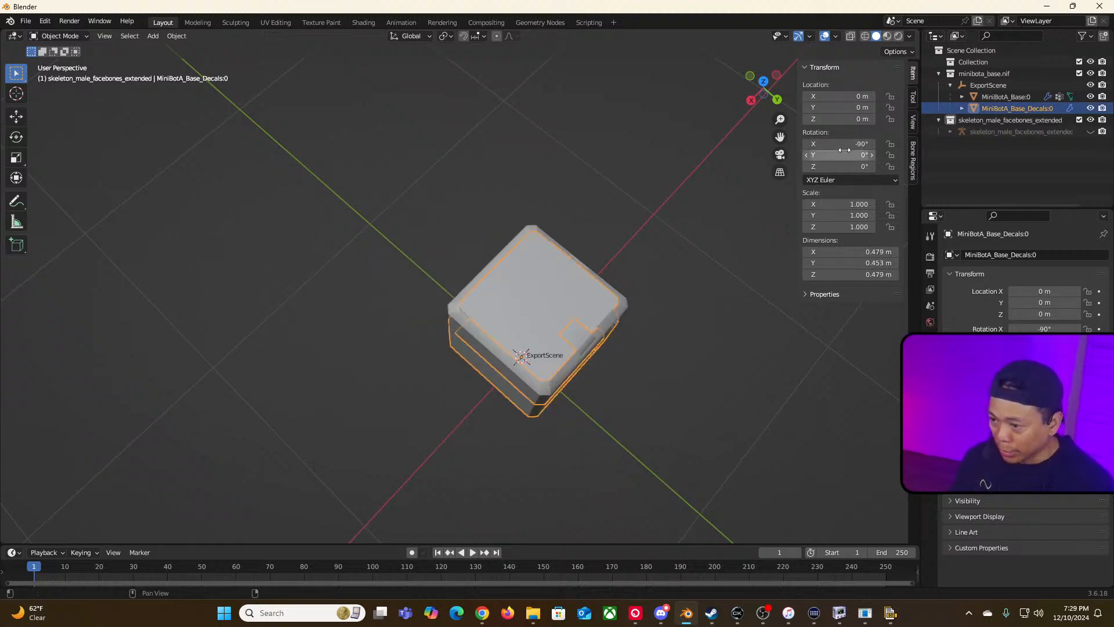
Step: Examine the reoriented minibot around the ExportScene origin from different angles
left_click(730, 395)
middle_click_drag(730, 395, 540, 351)
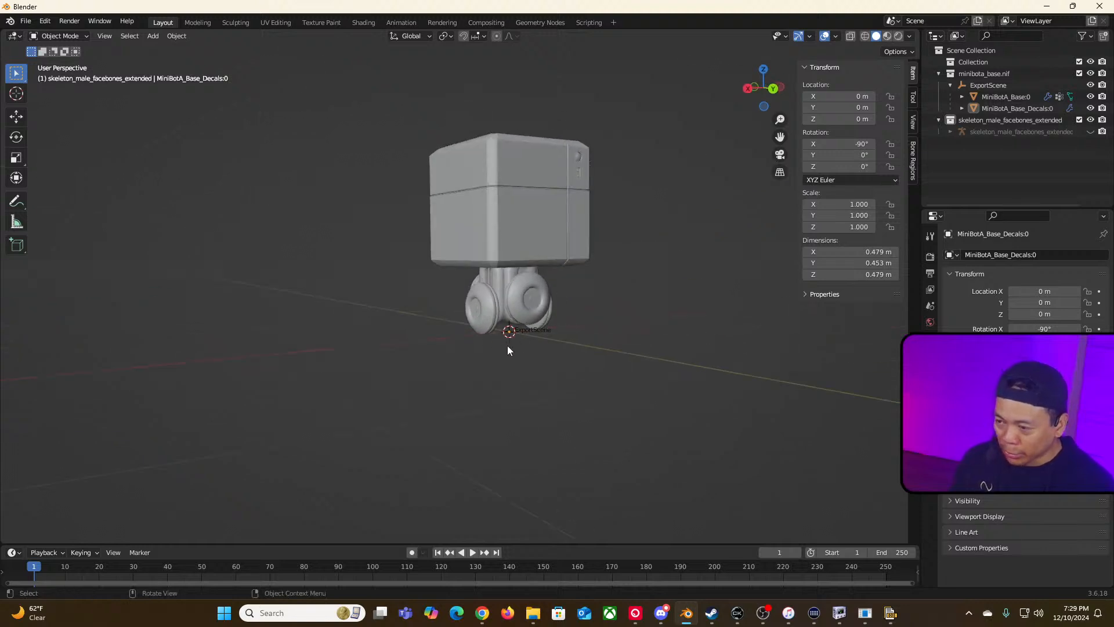
scroll(510, 348, "up", 2)
scroll(536, 362, "up", 2)
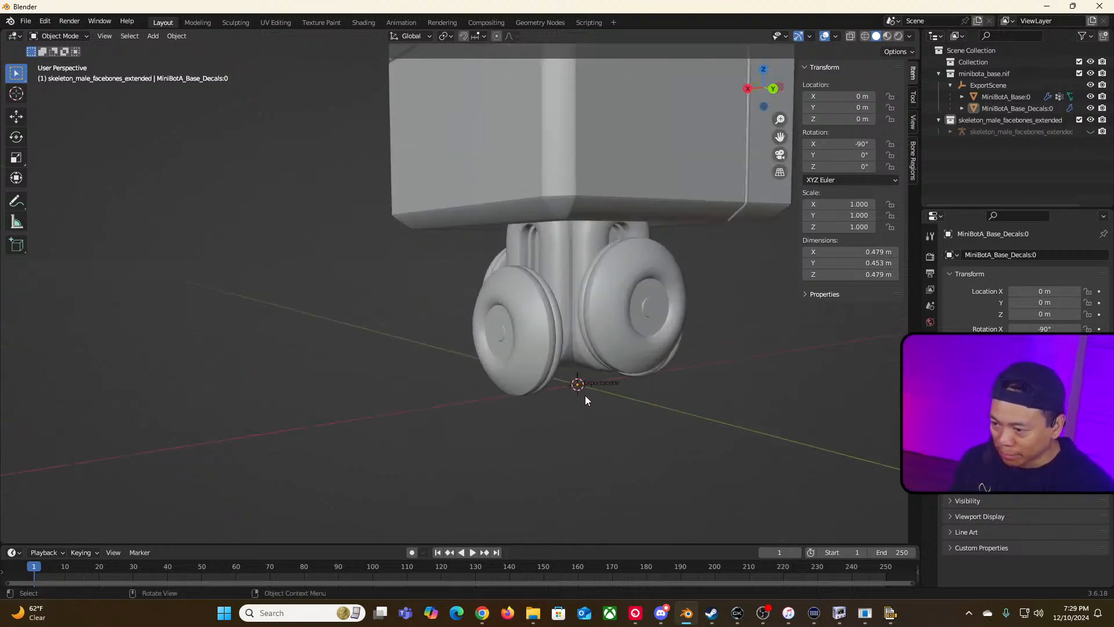
scroll(585, 400, "up", 2)
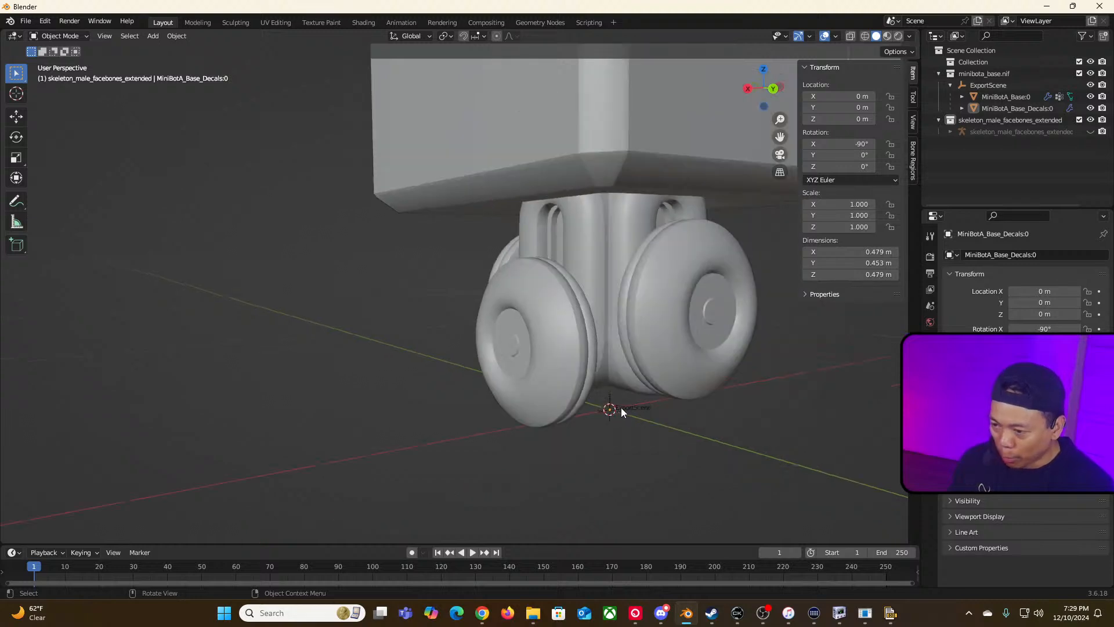
left_click(621, 409)
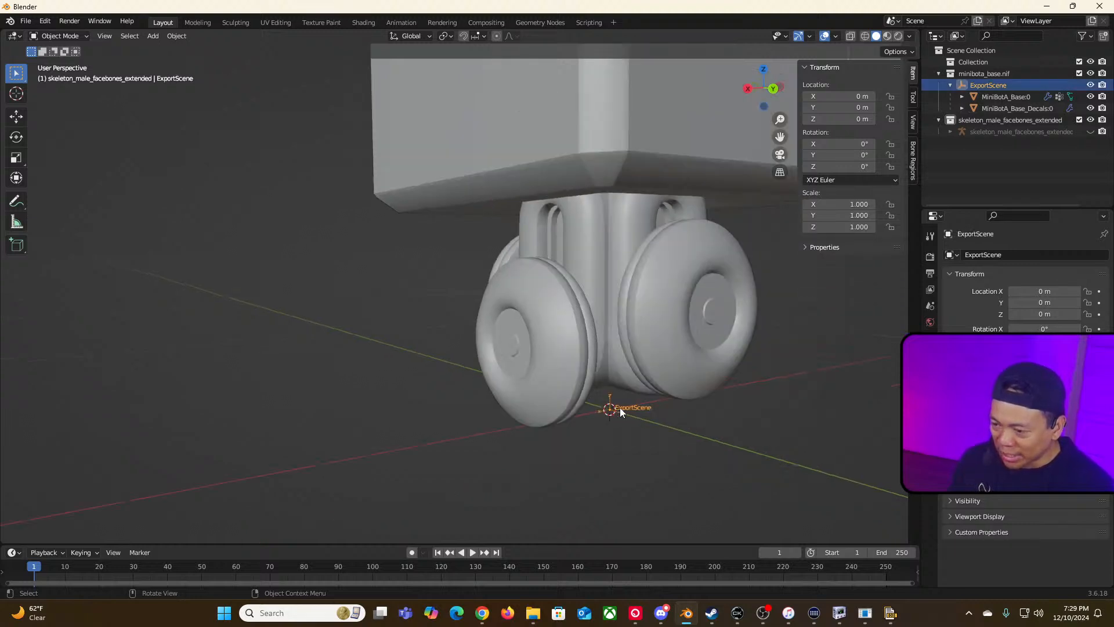
left_click(656, 410)
scroll(657, 410, "down", 5)
middle_click_drag(657, 410, 646, 297)
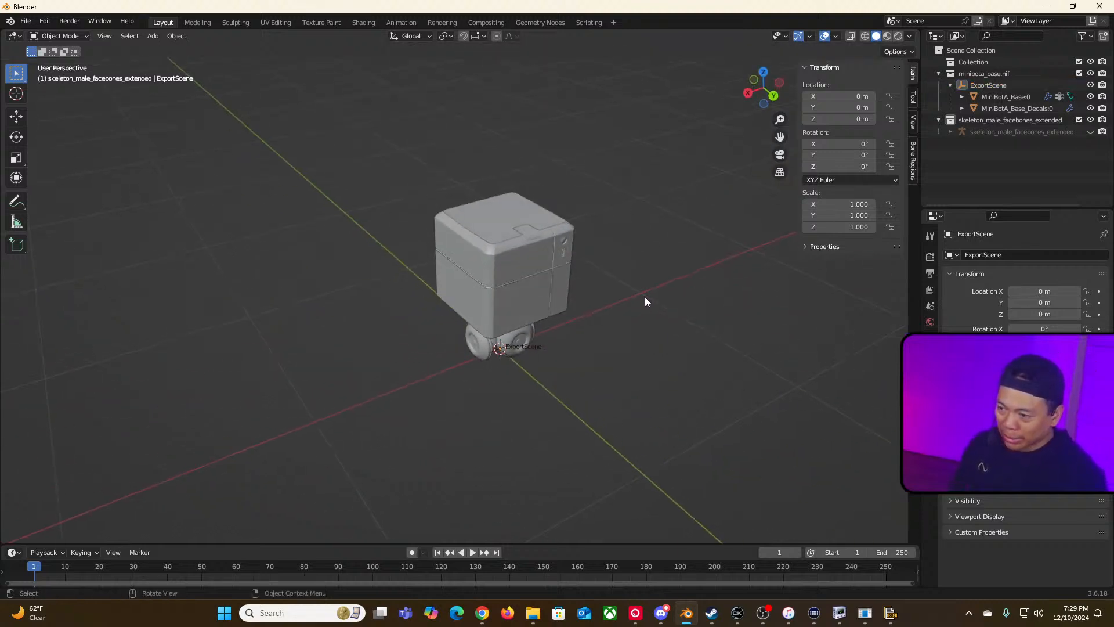
scroll(645, 297, "up", 3)
Step: Scale MiniBotA_Base:0 uniformly to 0.25 on X, Y and Z
left_click(577, 221)
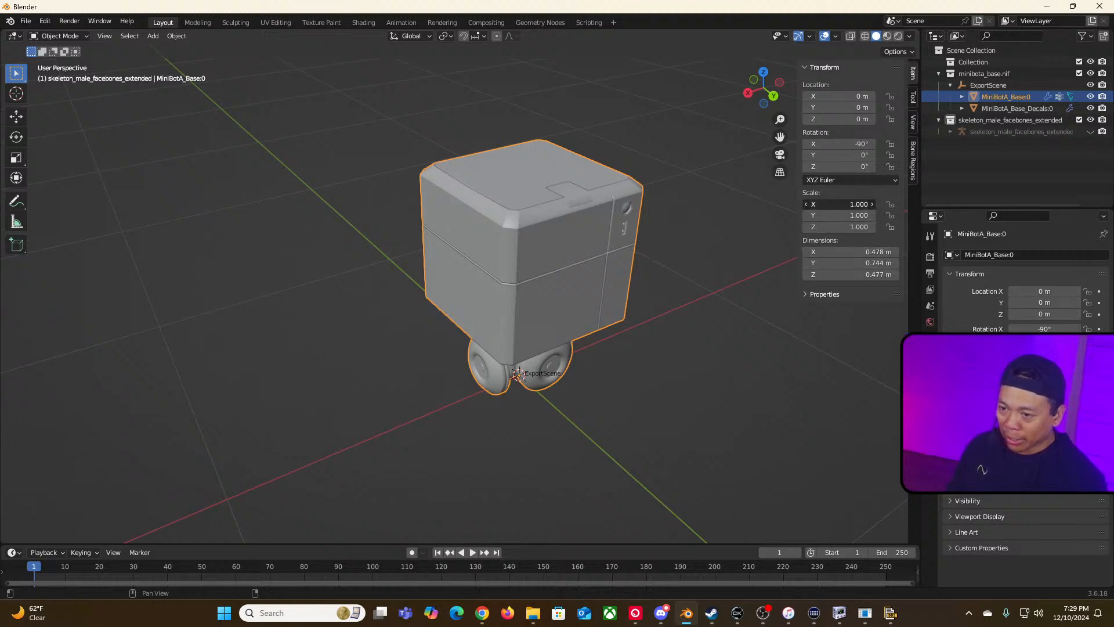
left_click_drag(839, 204, 839, 227)
type("0.25")
key("Return")
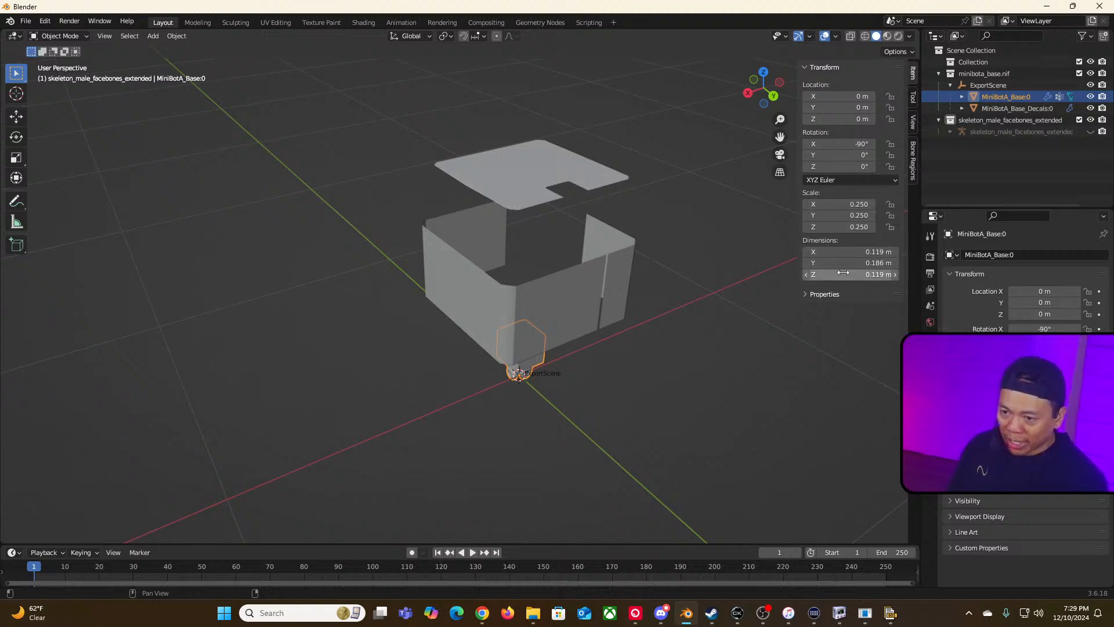
Step: Copy MiniBotA_Base:0's Y dimension value
left_click(875, 263)
left_click(872, 263)
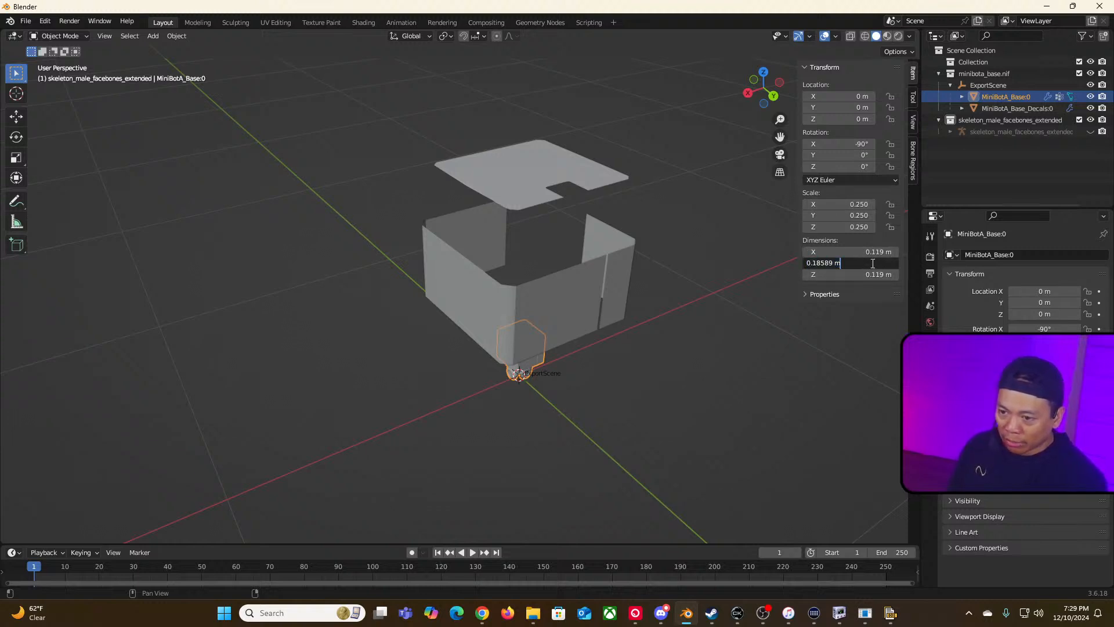
key("Return")
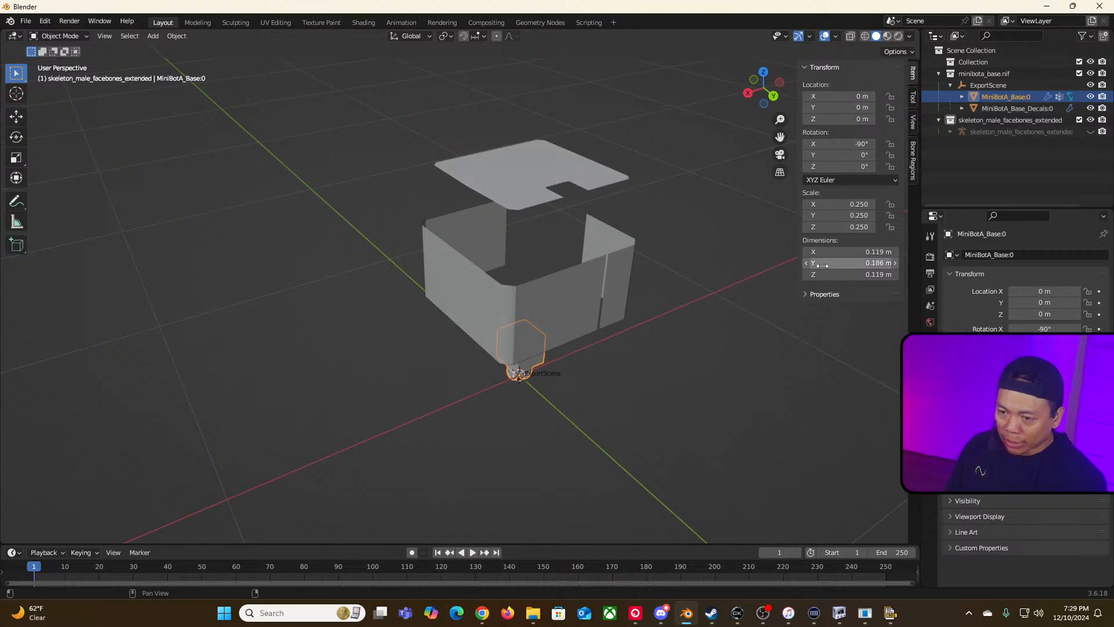
left_click(866, 264)
left_click(840, 266)
left_click_drag(845, 264, 781, 263)
key("ctrl+c")
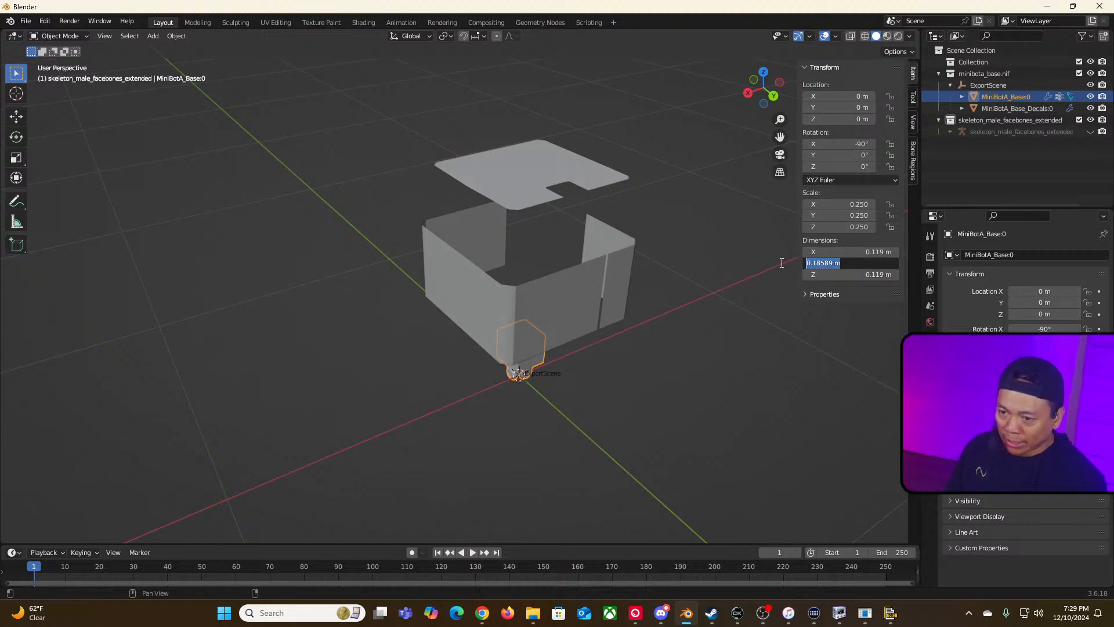
key("Return")
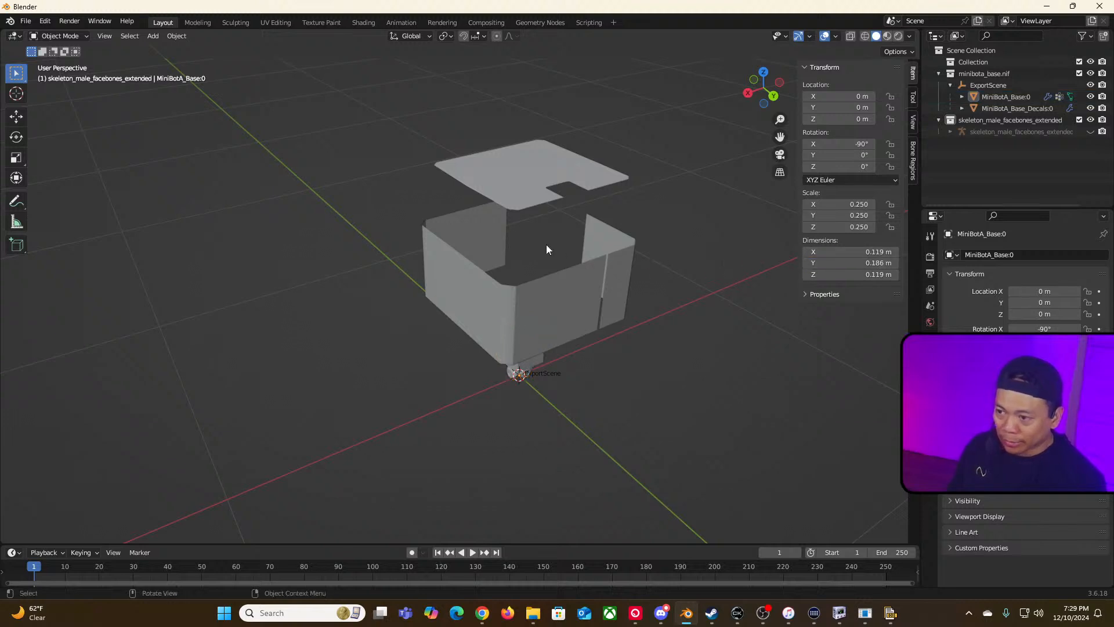
Step: Select MiniBotA_Base_Decals:0 and scale it uniformly to 0.25 on X, Y and Z
left_click(614, 283)
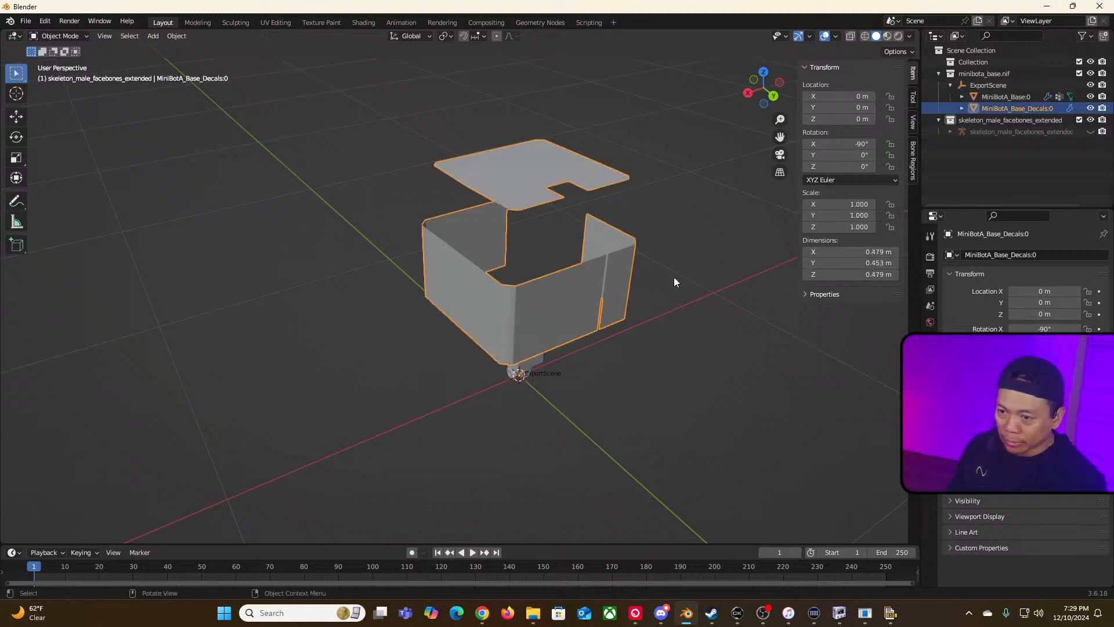
left_click_drag(843, 203, 843, 227)
type(".25")
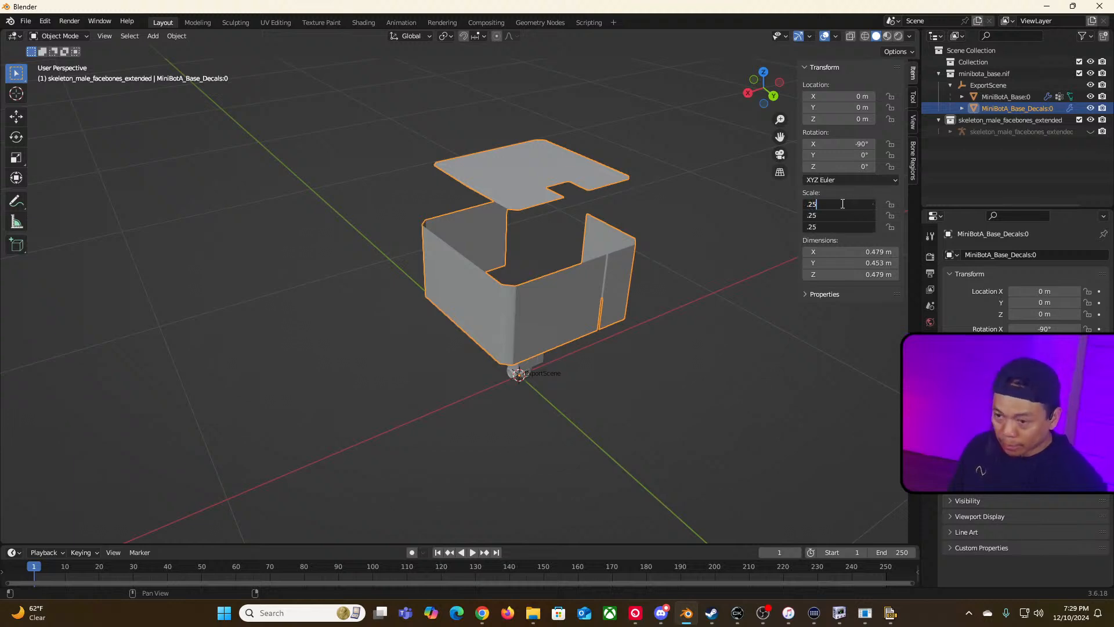
key("Return")
Step: Try scaling MiniBotA_Base:0's Y and Z to 0.32, then undo both changes
left_click(668, 325)
middle_click_drag(667, 325, 600, 326)
left_click(600, 326)
left_click(560, 314)
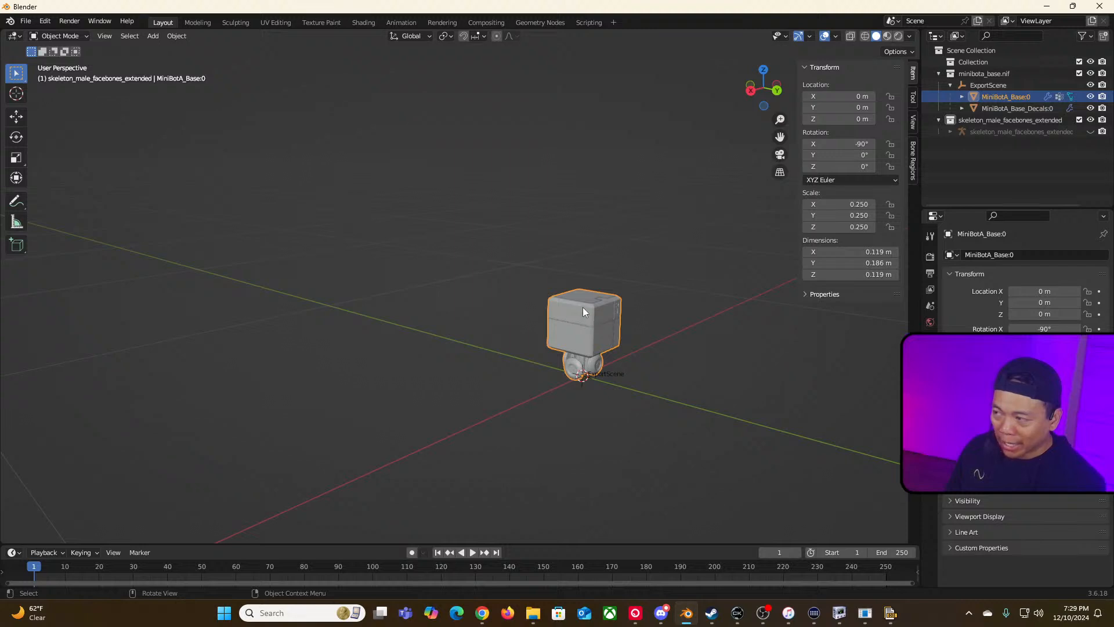
middle_click_drag(682, 325, 551, 334)
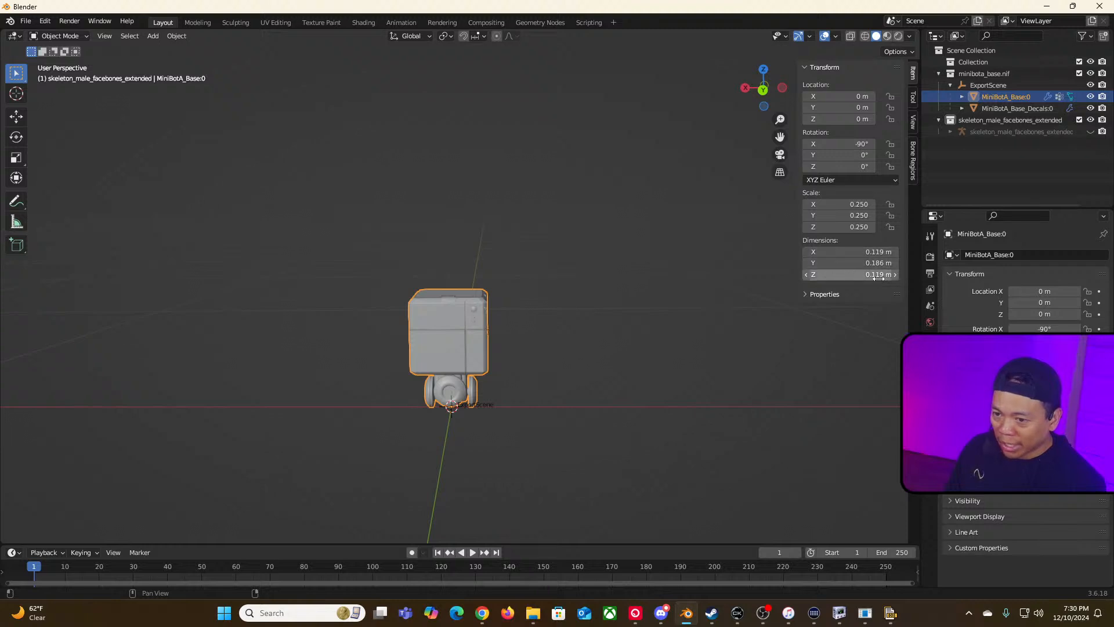
mouse_move(856, 206)
left_mouse_down()
mouse_move(856, 227)
mouse_move(837, 217)
mouse_move(854, 218)
left_mouse_up()
left_click(856, 206)
left_click(833, 230)
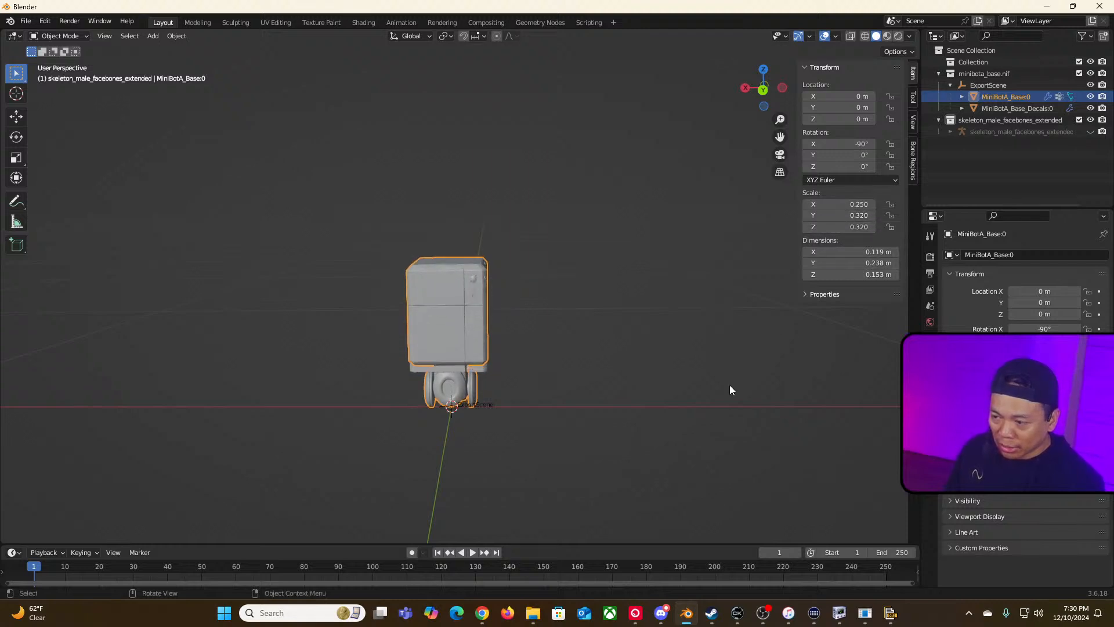
key("ctrl+z")
key("ctrl+z")
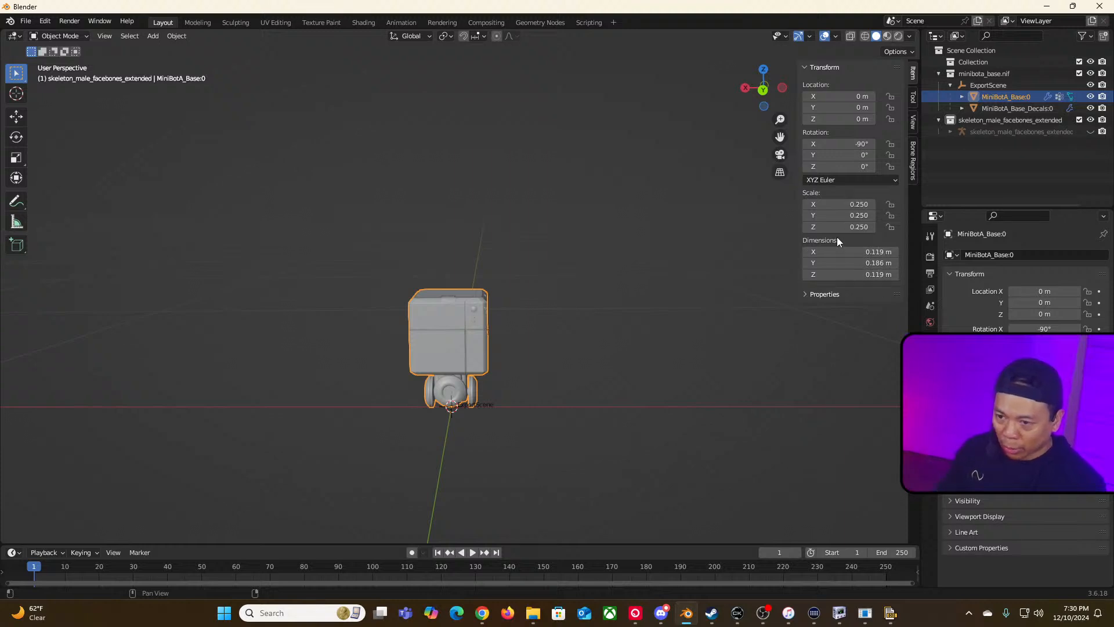
Step: Reset MiniBotA_Base:0's scale to 1, then set its dimensions to 0.119, 0.18589 and 0.119 m
left_click_drag(839, 205, 839, 227)
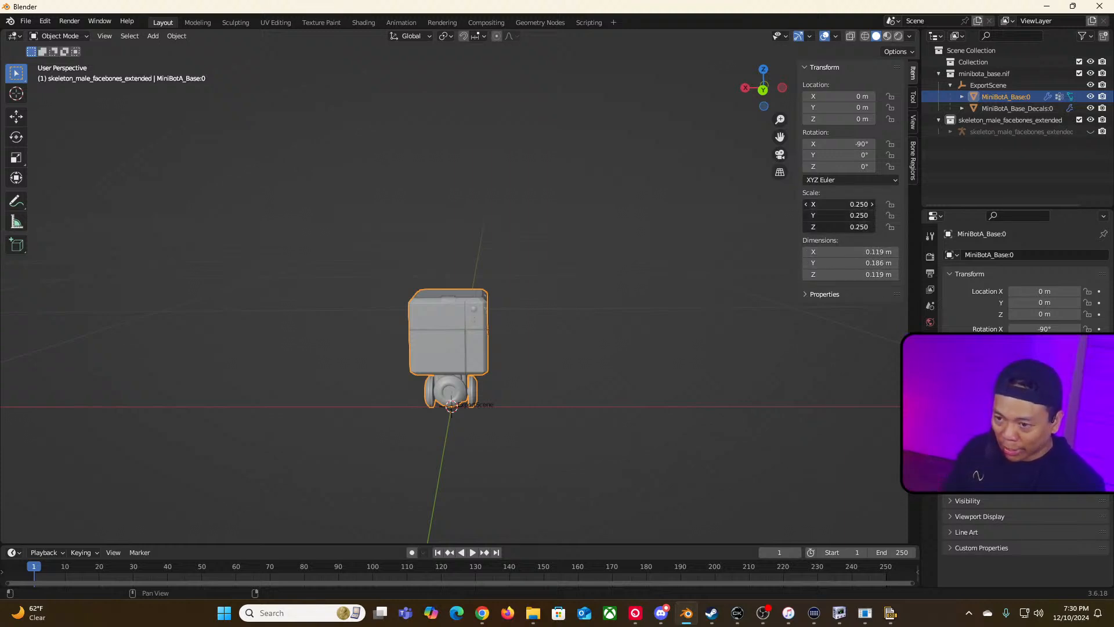
type("1")
key("Return")
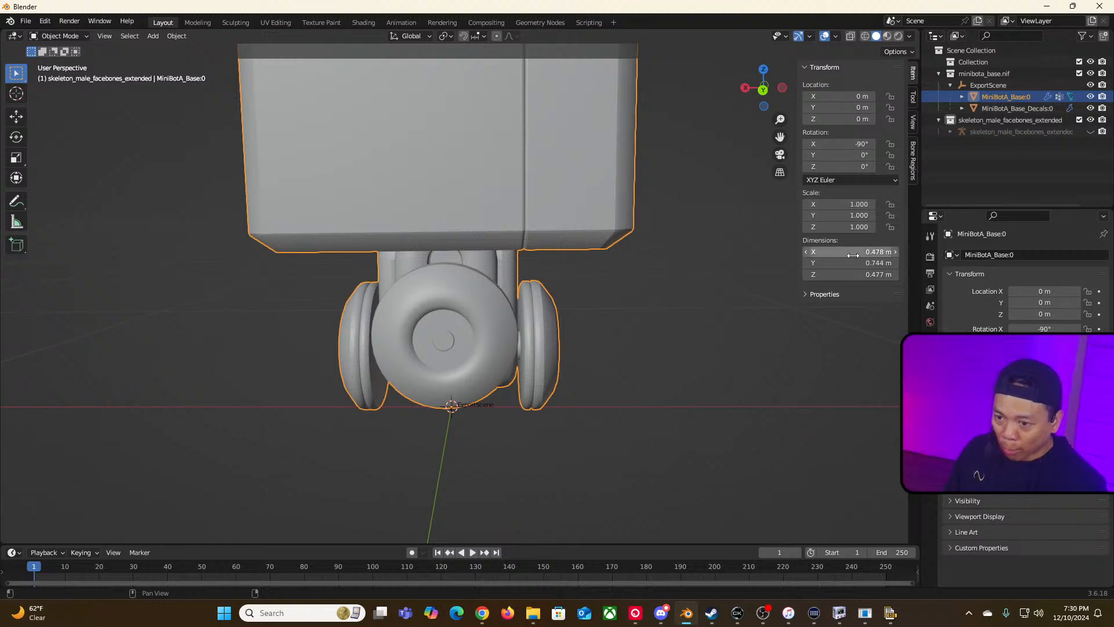
left_click(853, 253)
type(".119")
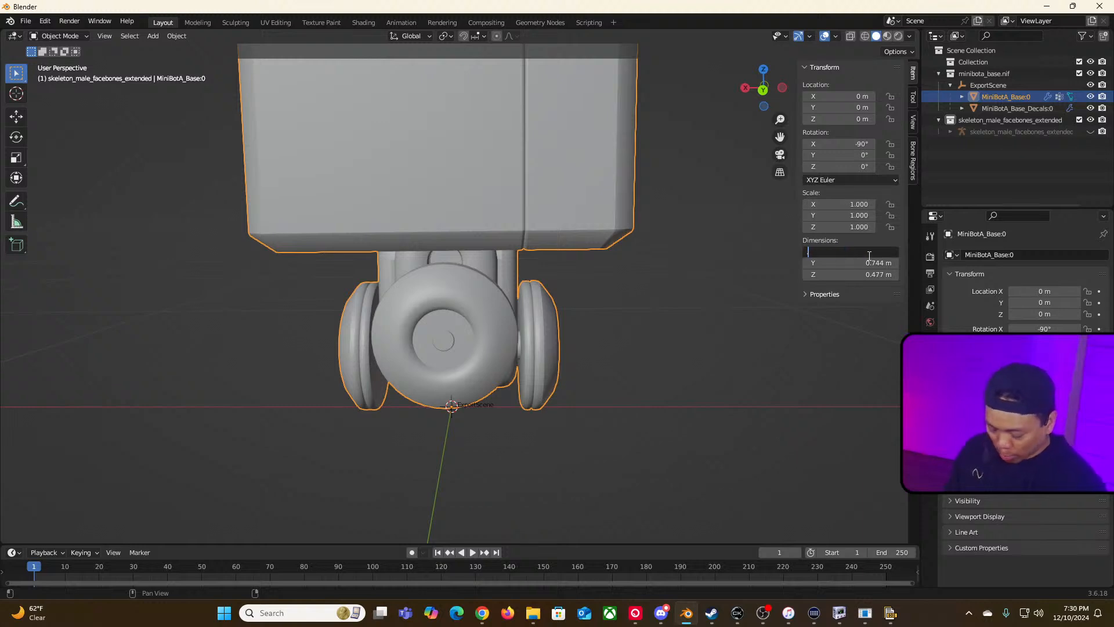
key("Tab")
key("ctrl+v")
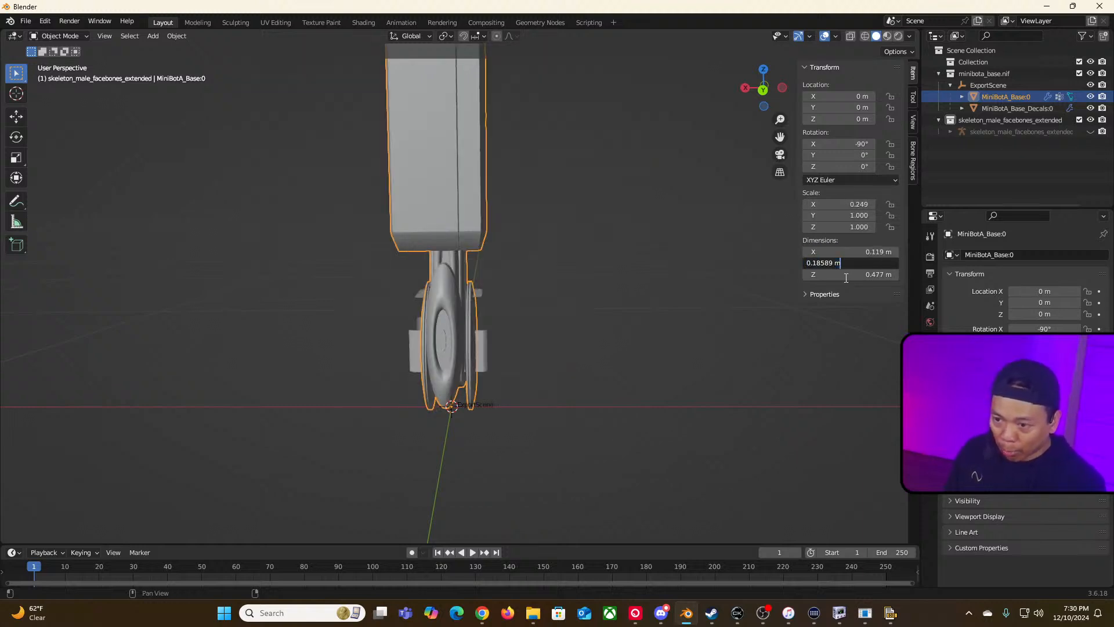
key("Tab")
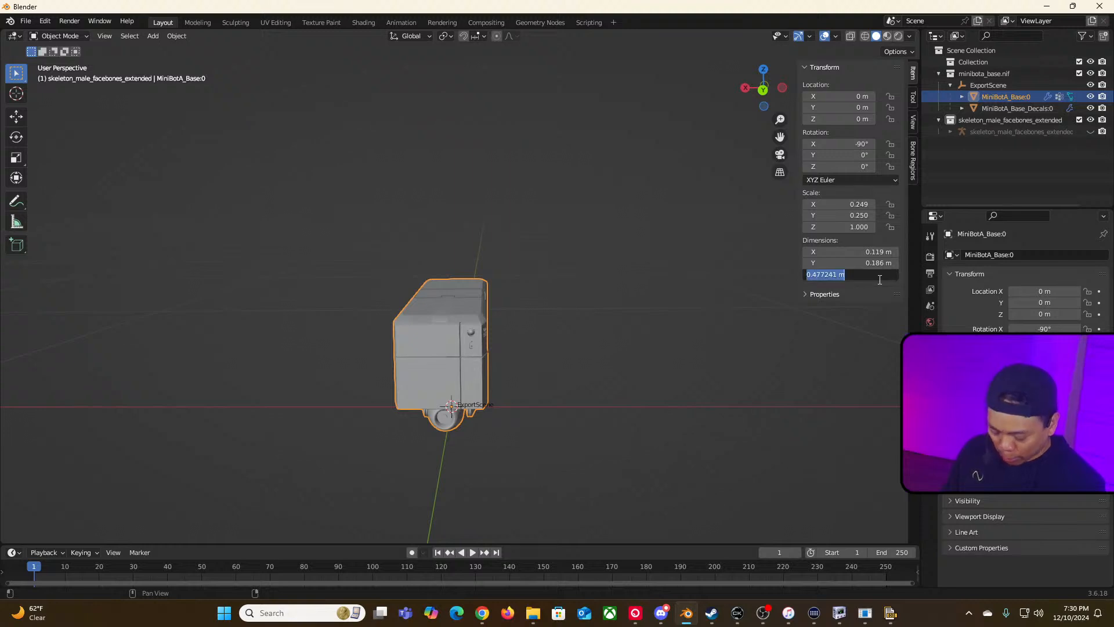
type(".119")
key("Return")
Step: Select MiniBotA_Base_Decals:0 and reset its scale to 1 on all three axes
middle_click_drag(708, 358, 666, 396)
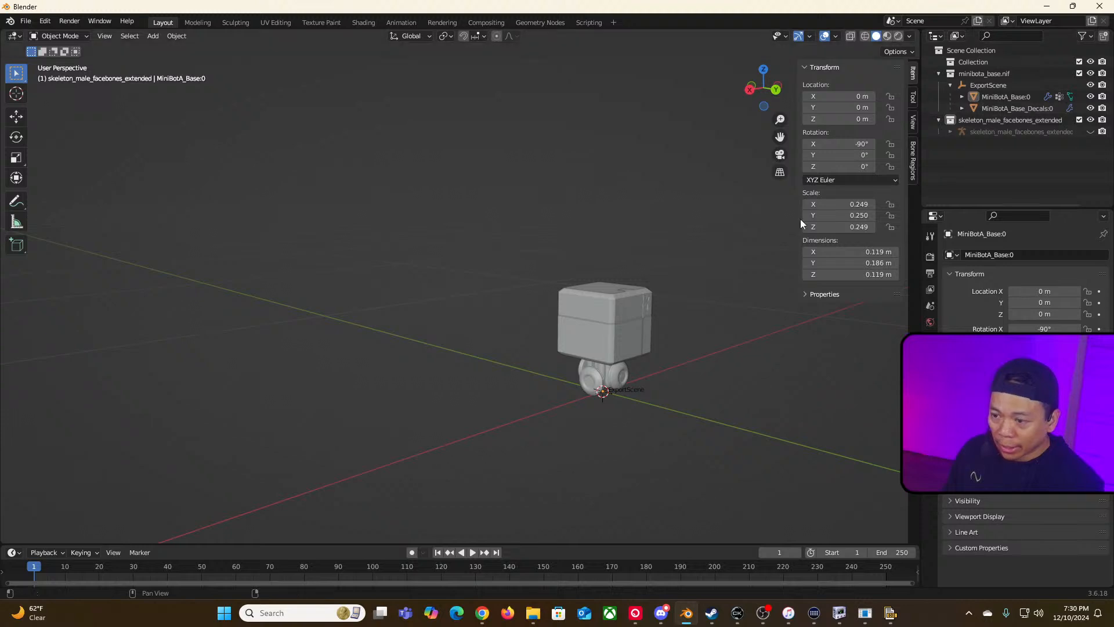
left_click(981, 109)
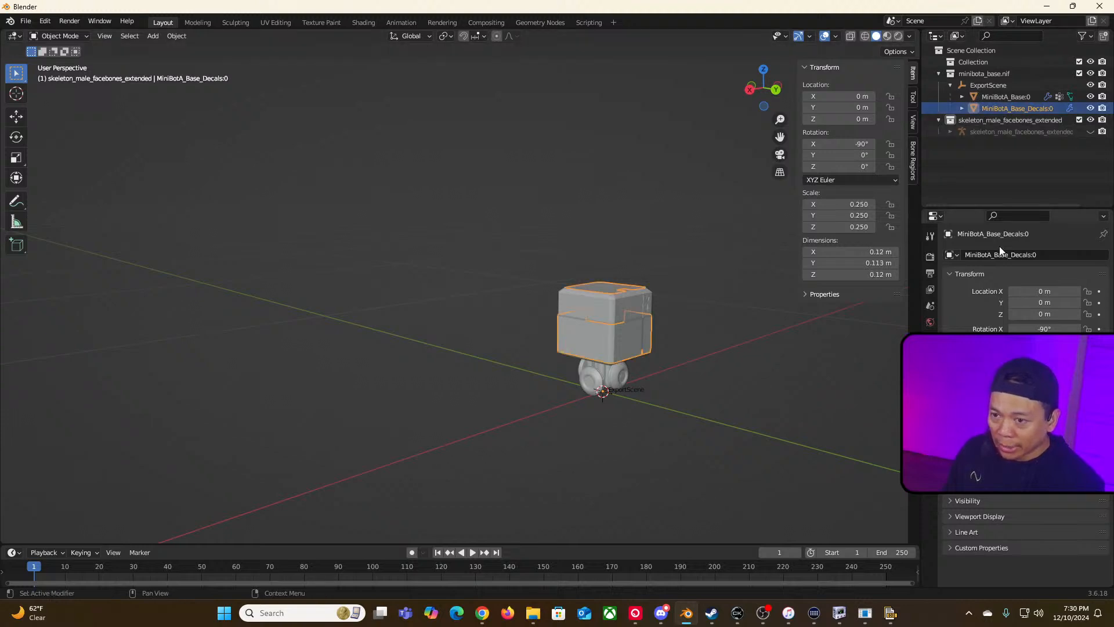
left_click(857, 264)
left_click(860, 266)
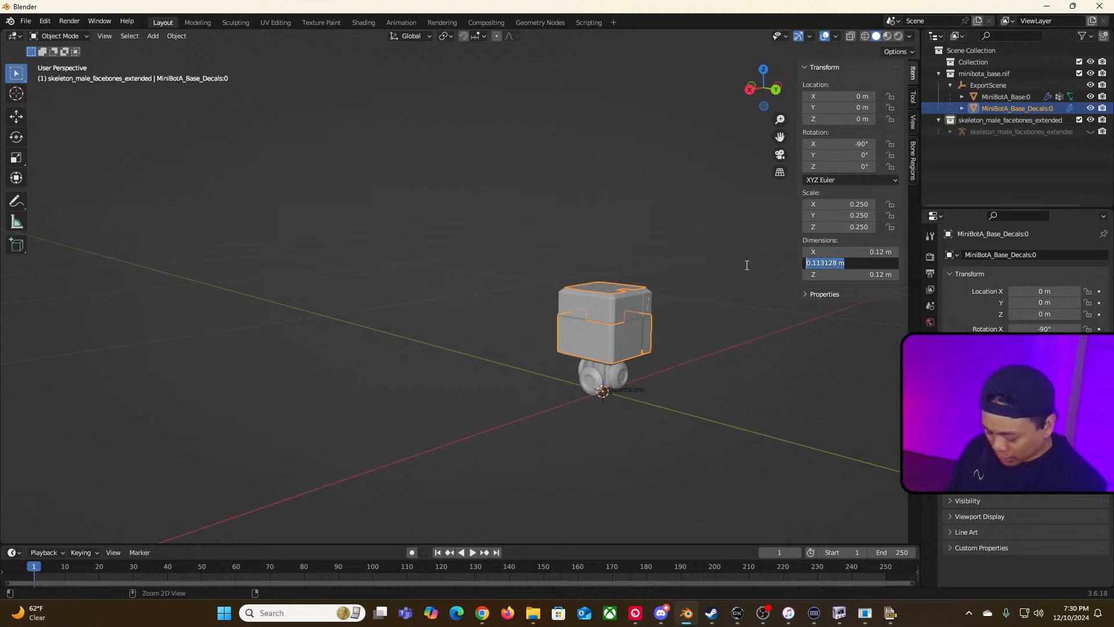
key("Return")
left_click_drag(835, 206, 836, 227)
type("1")
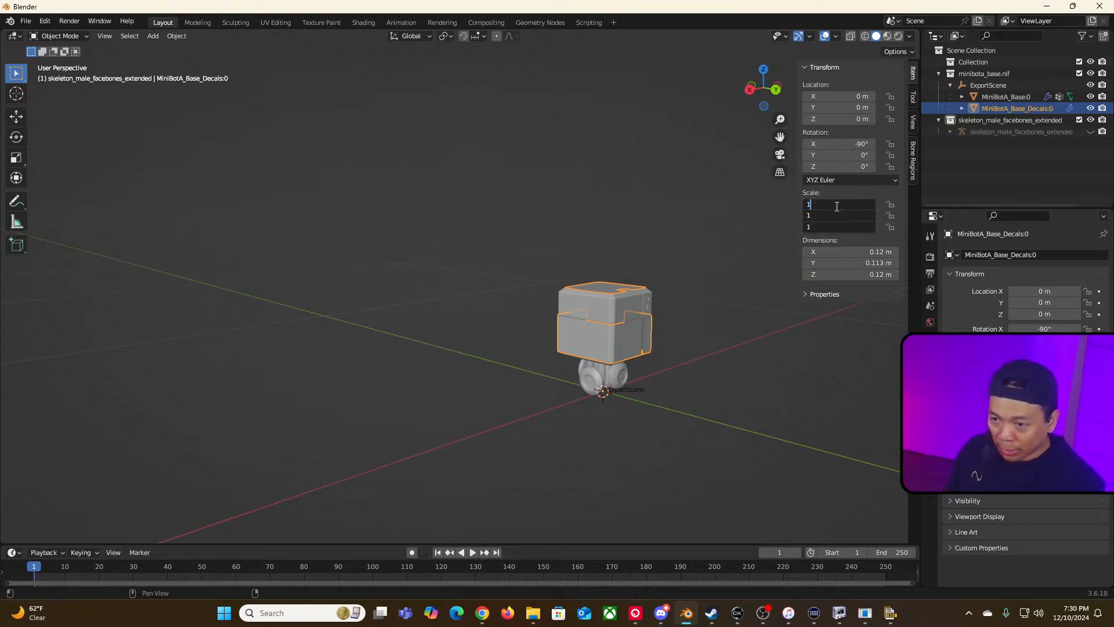
key("Return")
Step: Set MiniBotA_Base_Decals:0's dimensions to 0.12, 0.113 and 0.12 m
left_click(847, 252)
type("0.12")
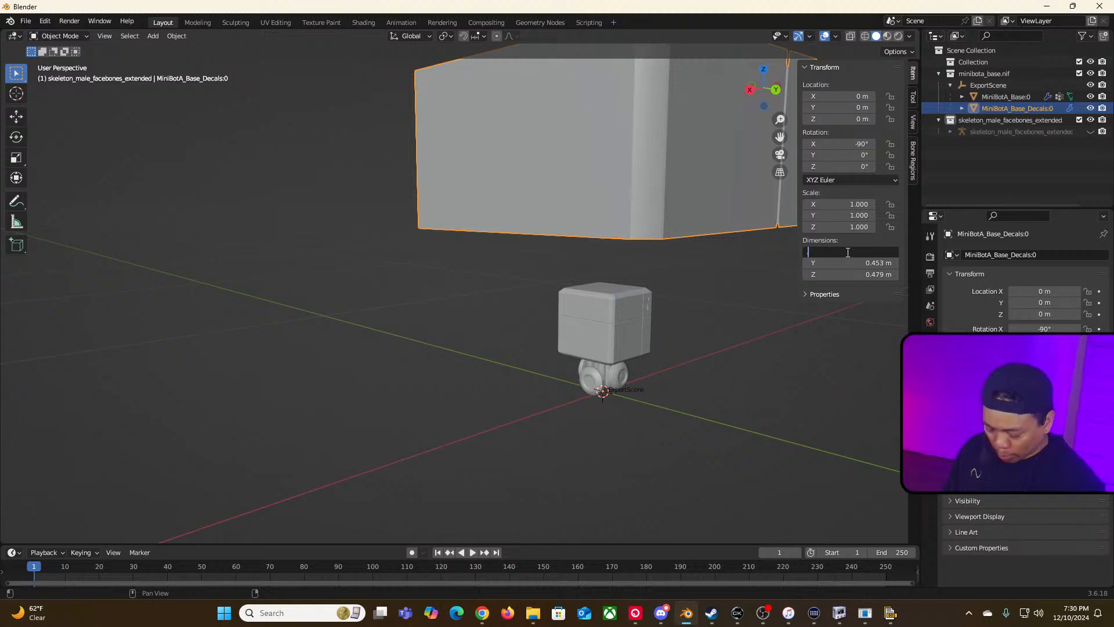
key("Tab")
type("0.113")
key("Tab")
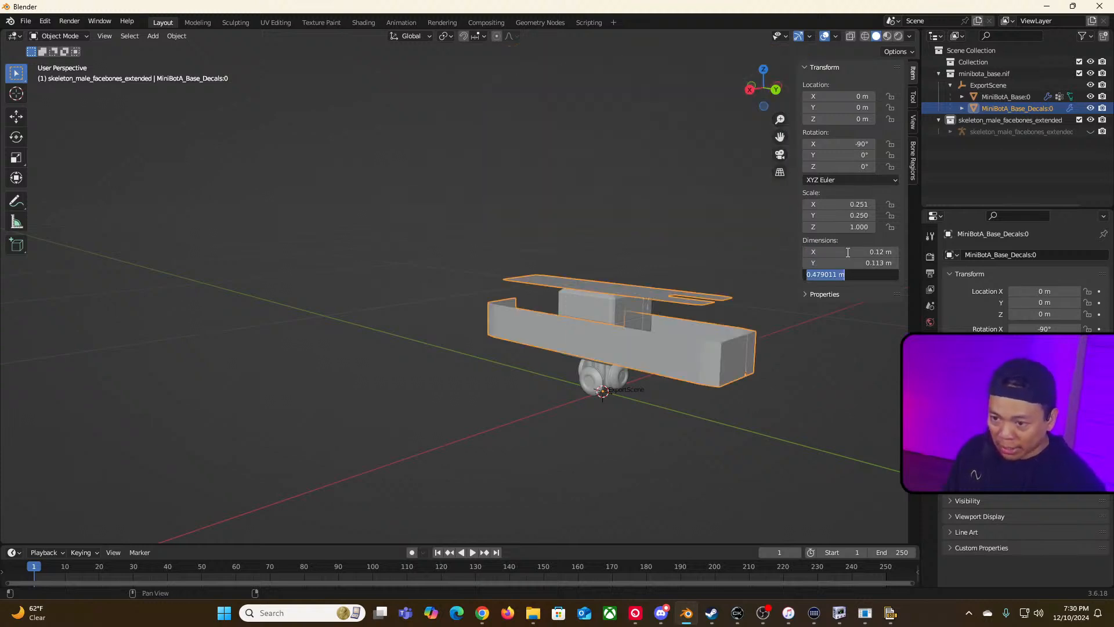
key("BackSpace")
type(".12")
key("Return")
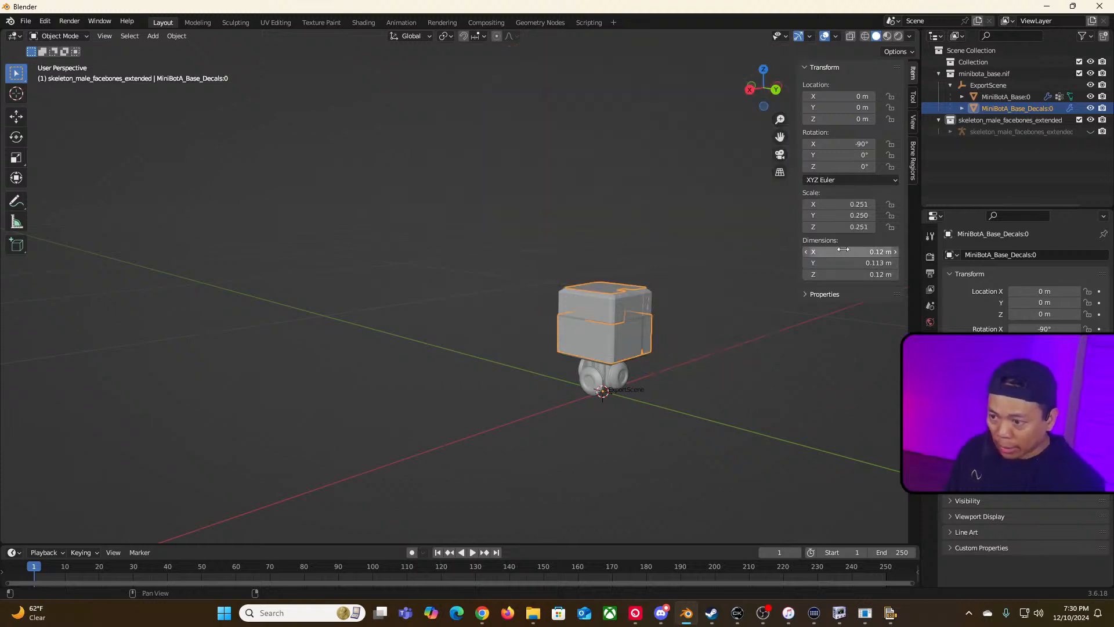
Step: Inspect the resized minibot around the origin from different angles
left_click(763, 350)
middle_click_drag(796, 352, 469, 415)
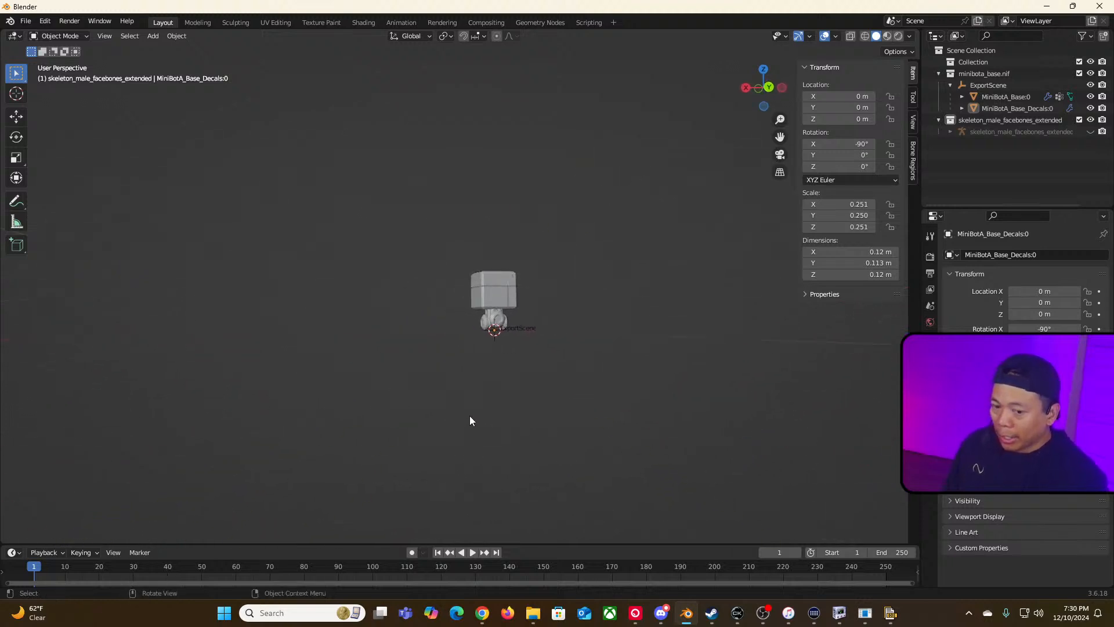
scroll(469, 415, "up", 4)
scroll(470, 419, "up", 1)
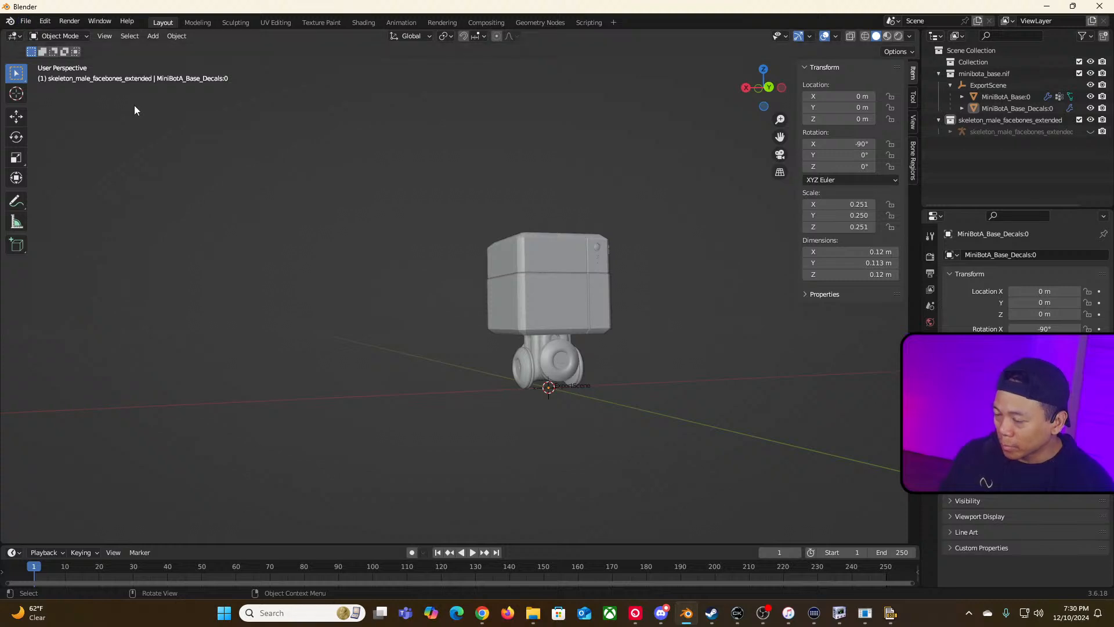
middle_click_drag(279, 226, 663, 387)
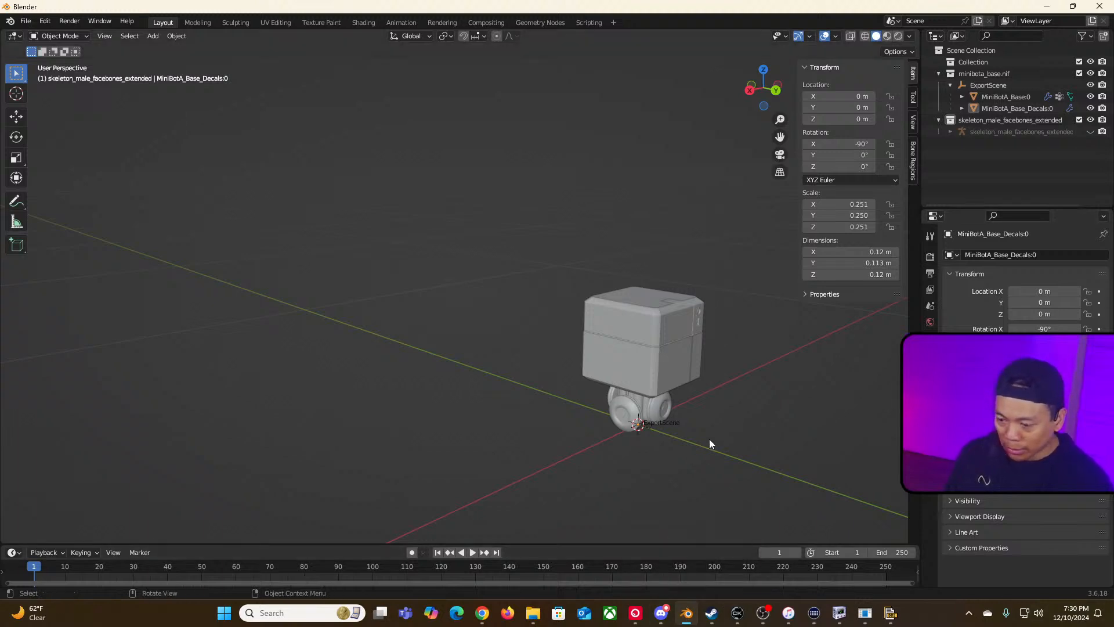
mouse_move(697, 614)
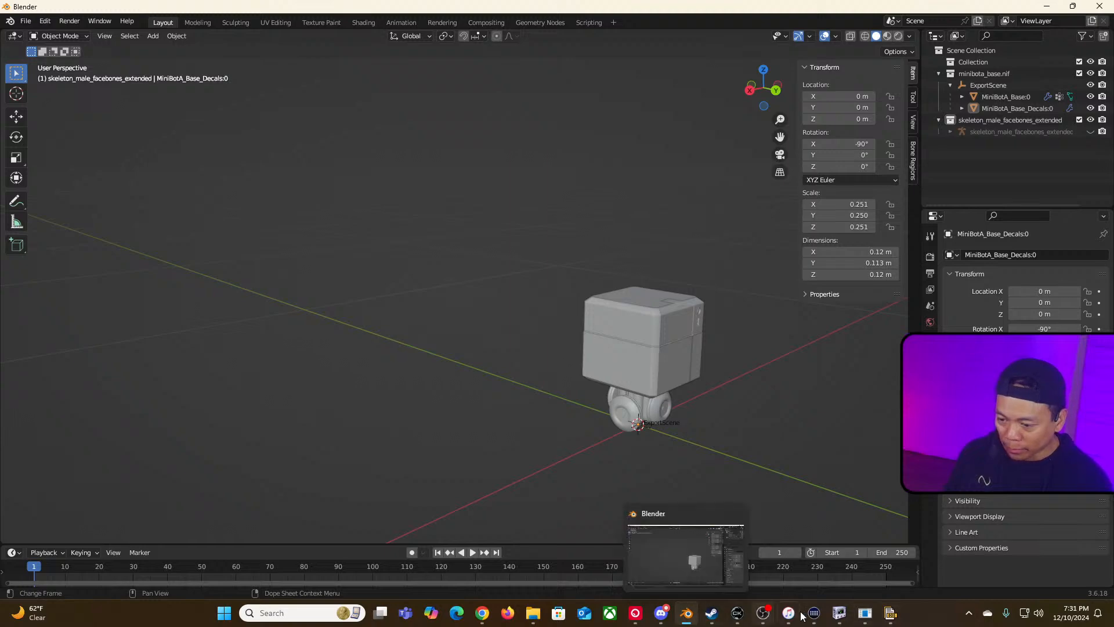
Step: Switch to NifSkope showing grenadefrag.nif and rearrange its window
left_click(841, 614)
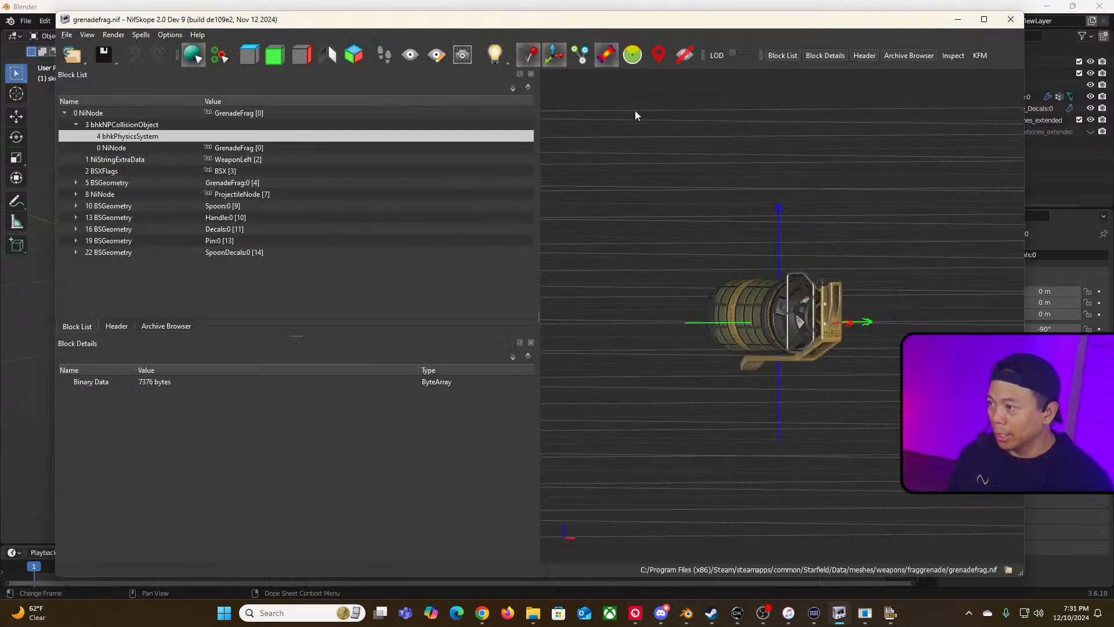
left_click_drag(52, 225, 183, 224)
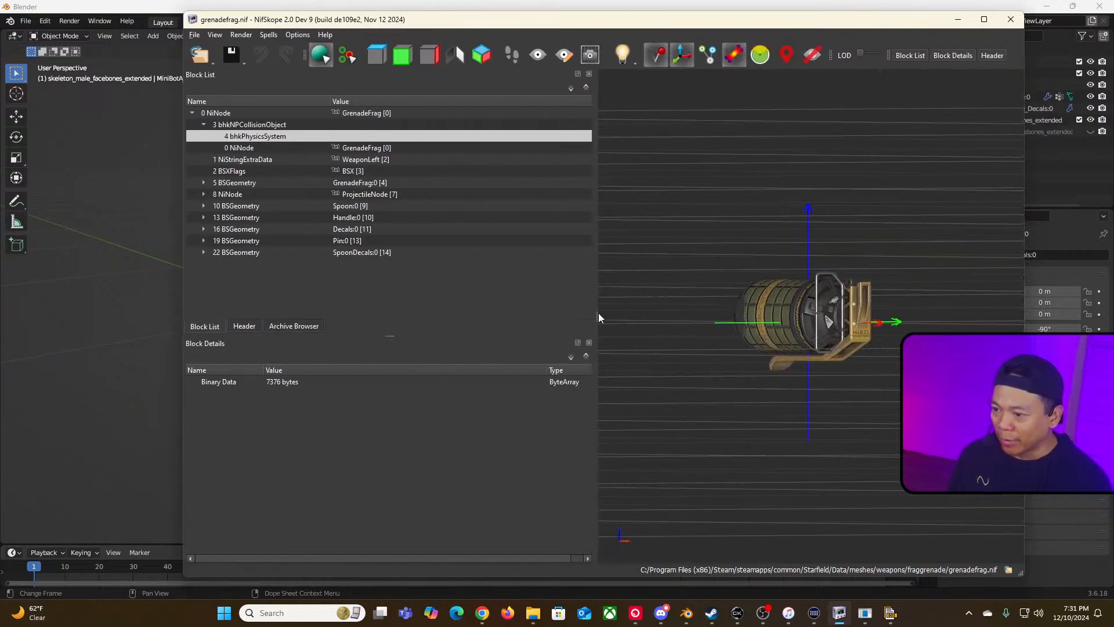
left_click_drag(598, 312, 510, 314)
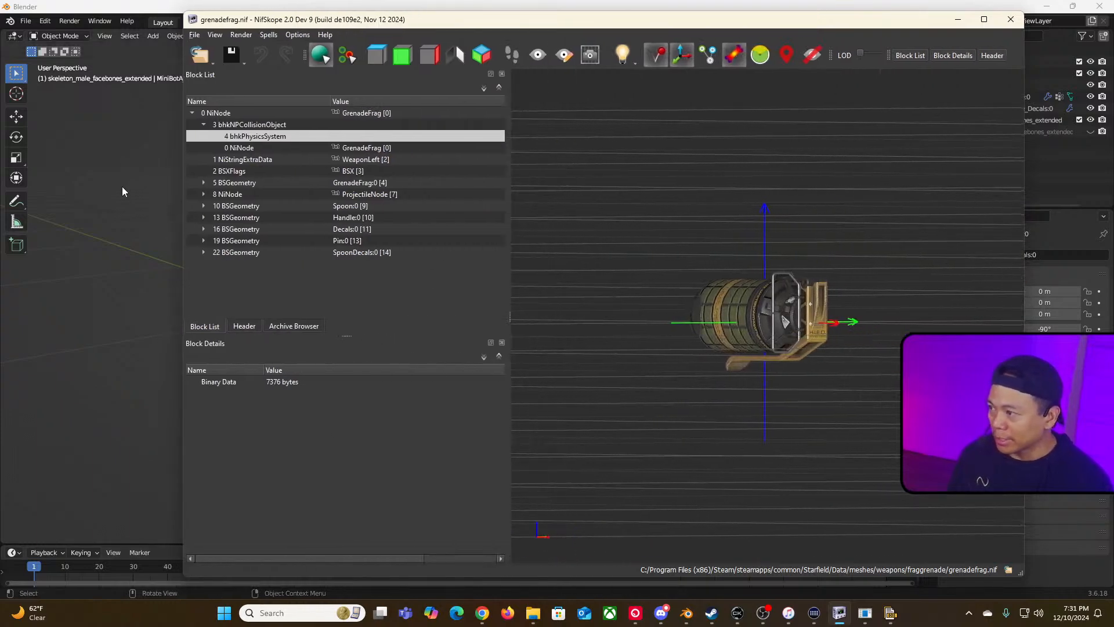
left_click_drag(203, 22, 263, 23)
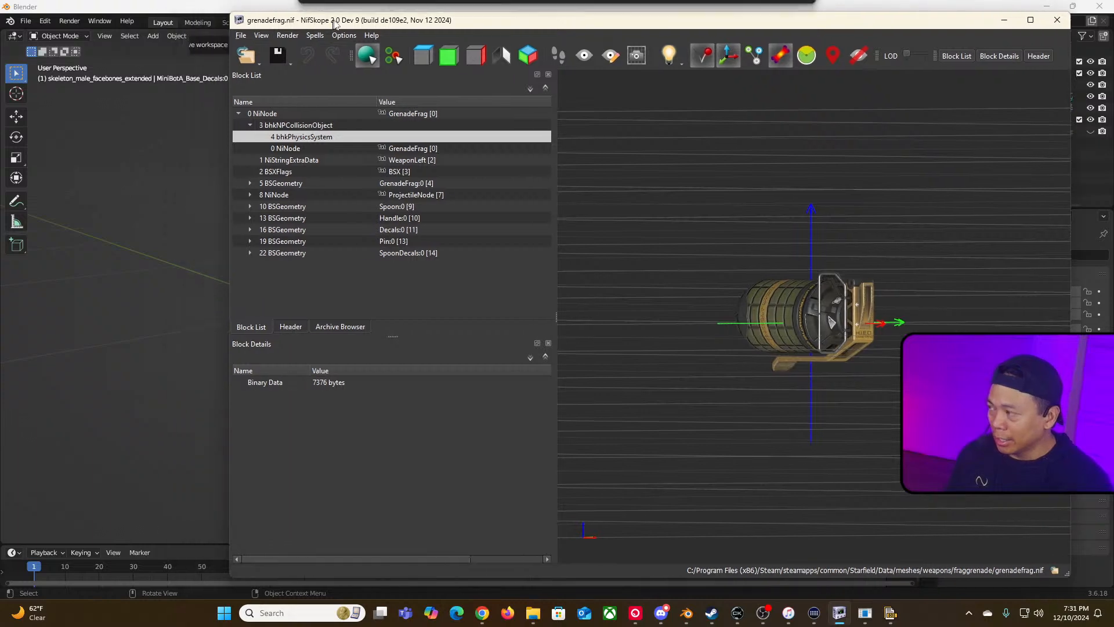
Step: Save the grenade file as Microbot_Tracker_Grenade.nif in meshes/JRamosWorks/weapons/MicroBotTrackerGrenade, replacing the existing file
left_click(254, 36)
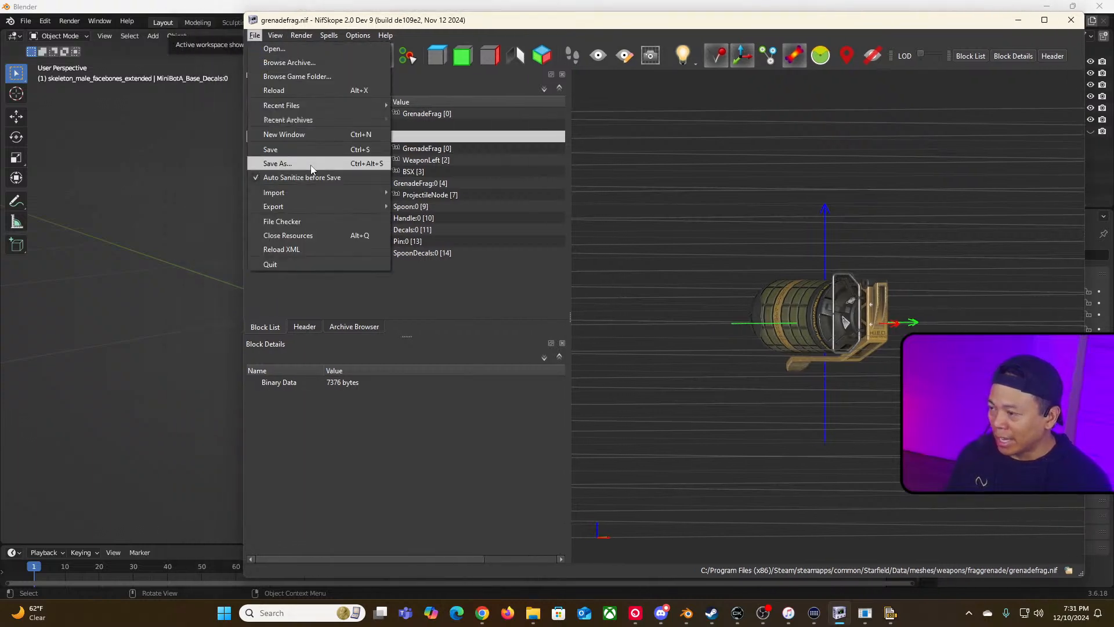
left_click(290, 164)
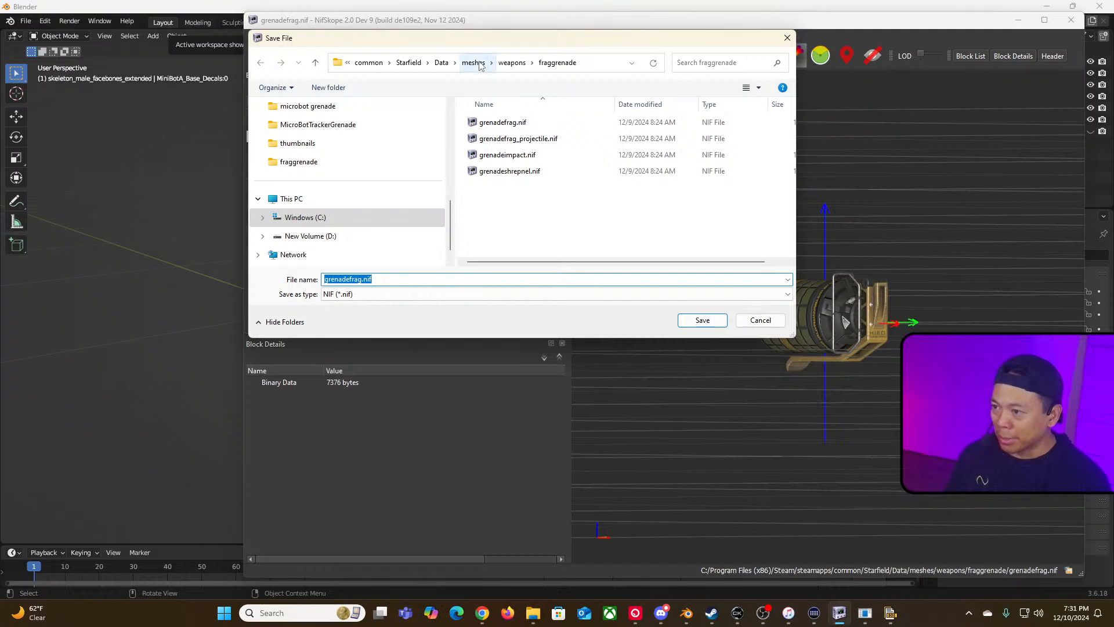
left_click(473, 63)
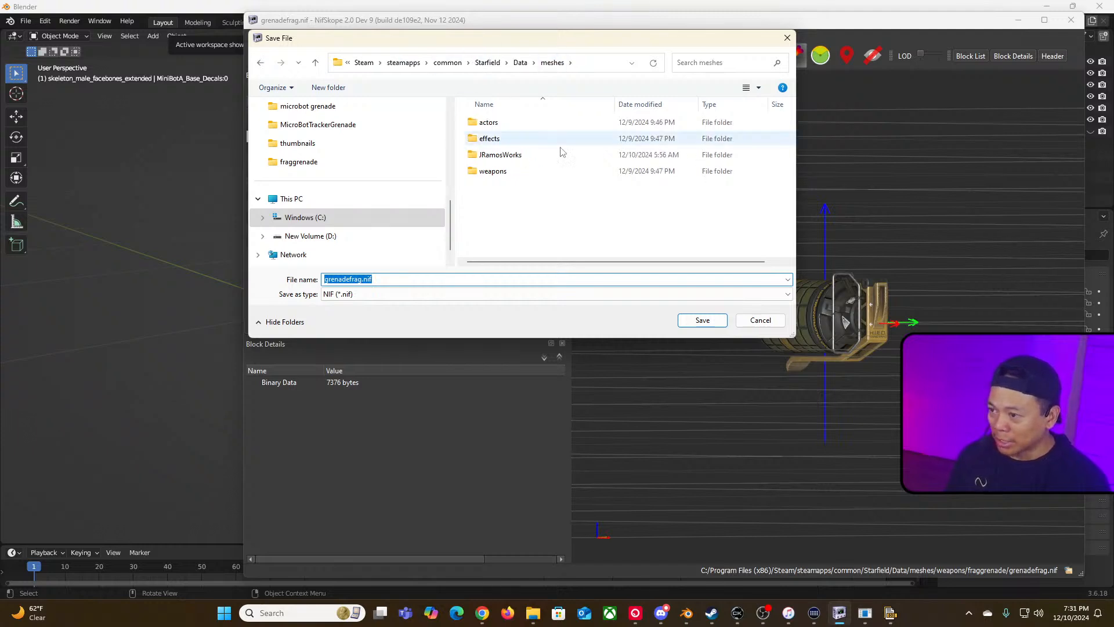
double_click(554, 153)
left_click(506, 123)
double_click(493, 123)
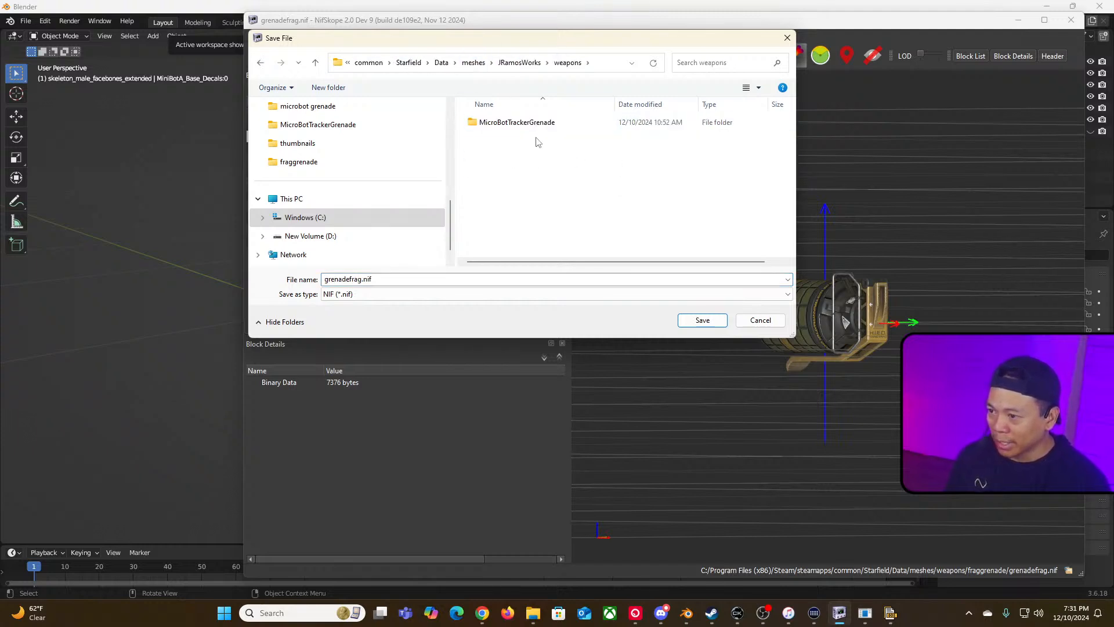
left_click(513, 123)
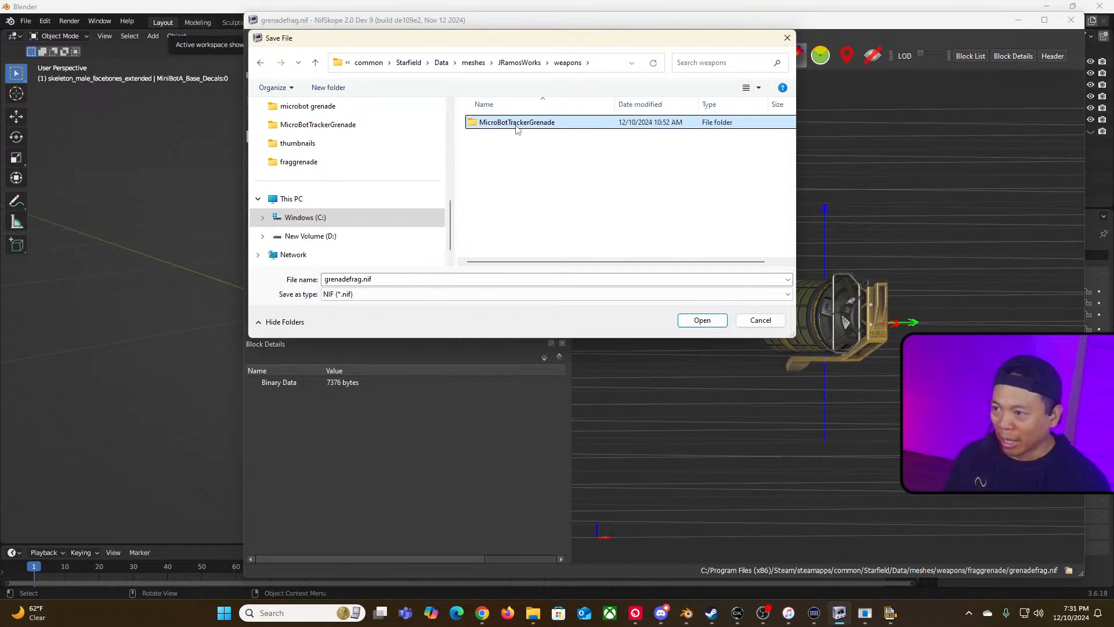
double_click(517, 127)
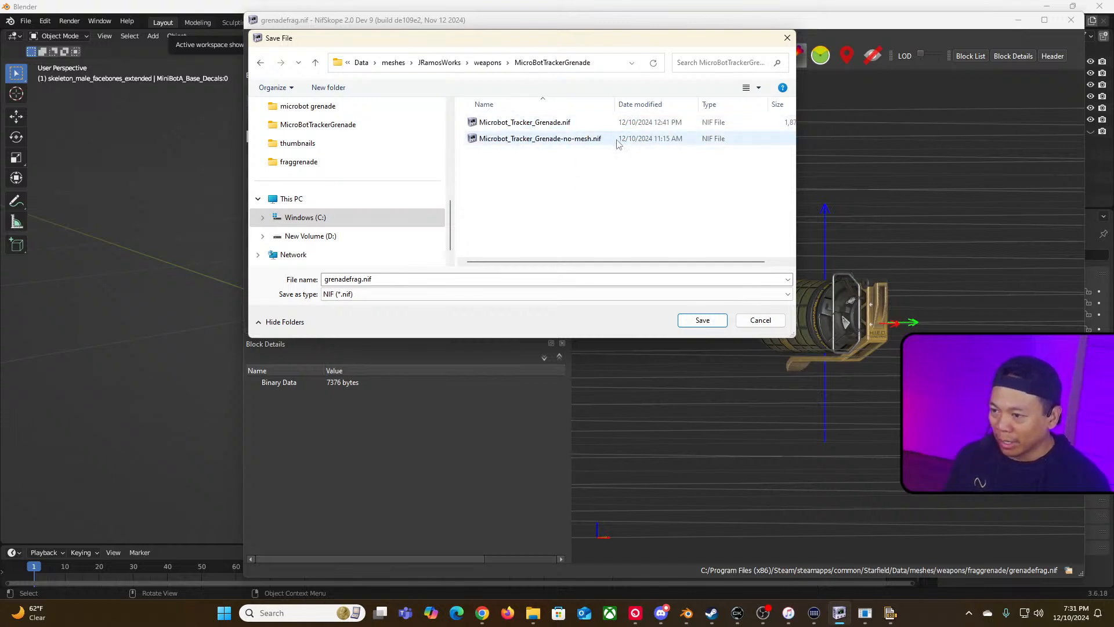
left_click(526, 122)
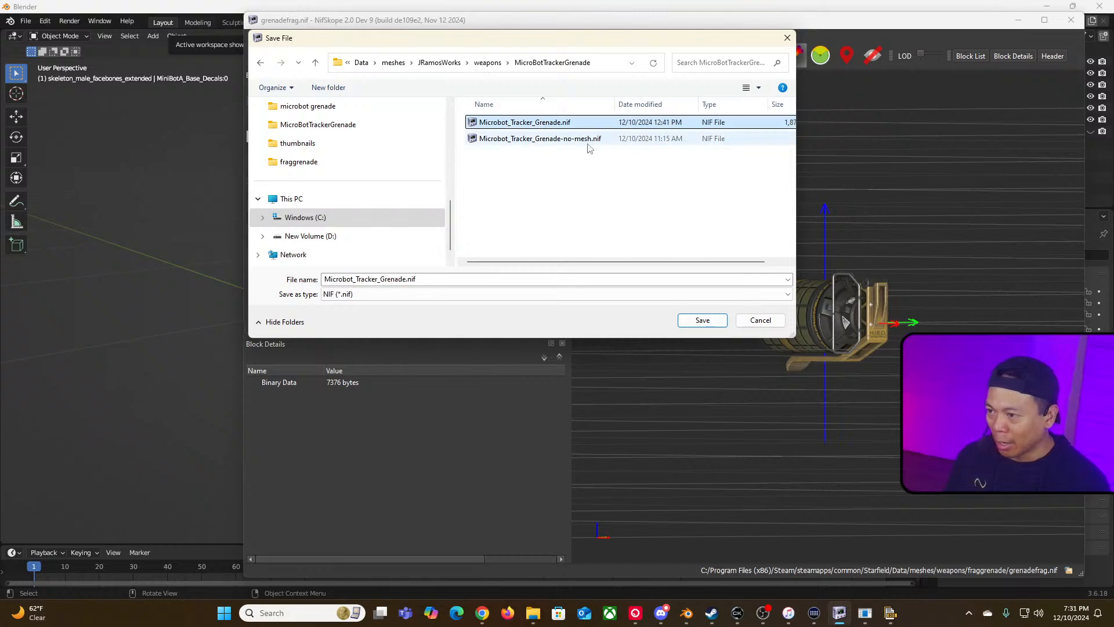
left_click(703, 320)
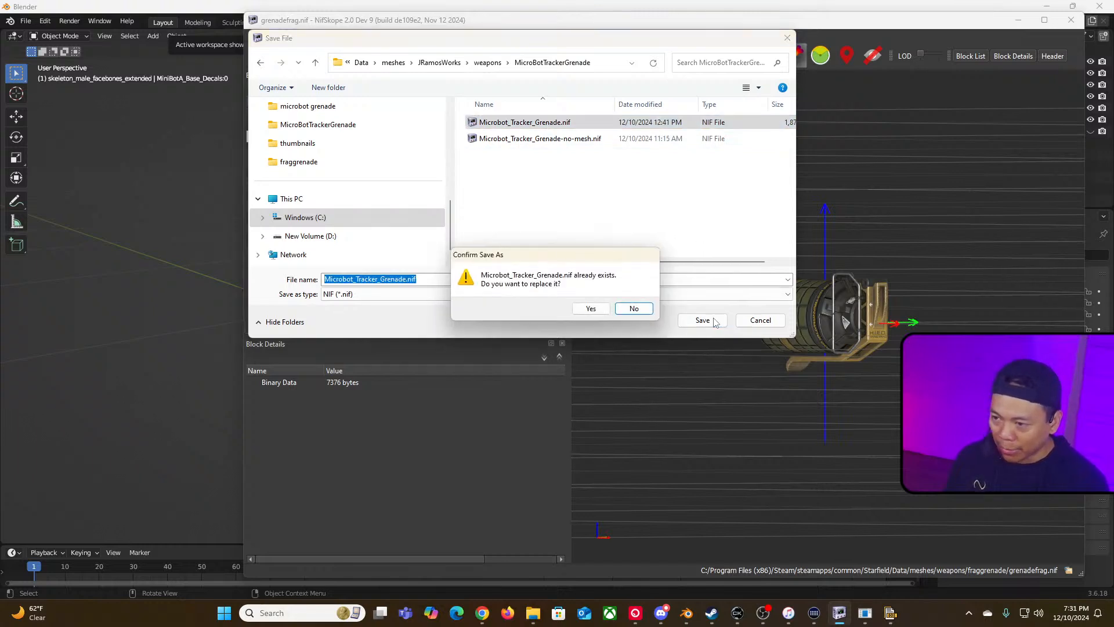
left_click(590, 308)
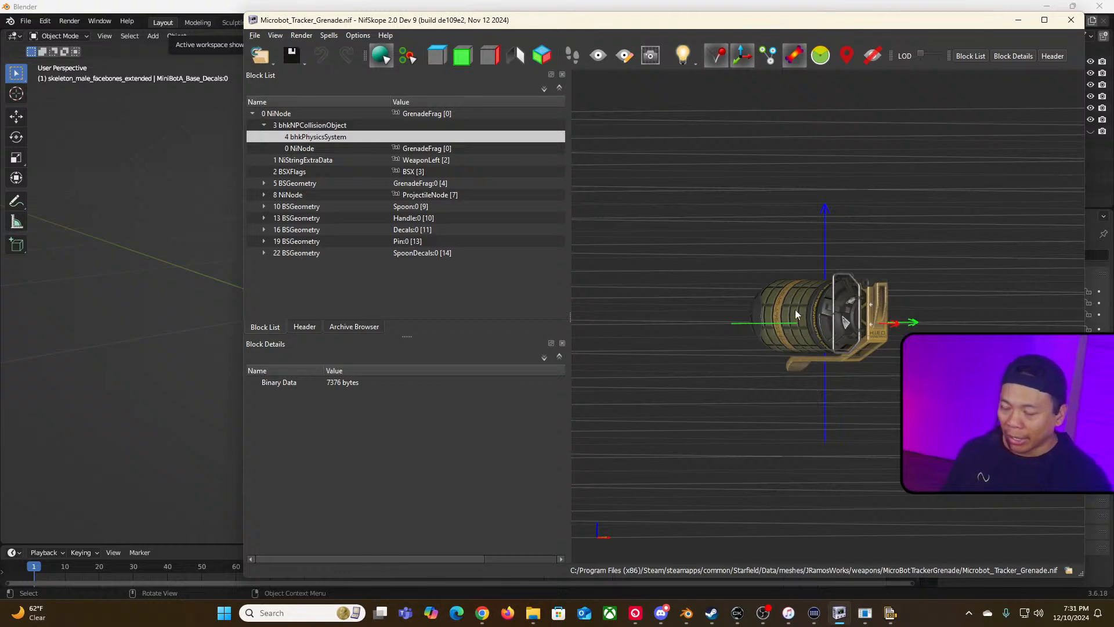
Step: Start a new General scene without saving the current one, and delete all its default objects
left_click(687, 615)
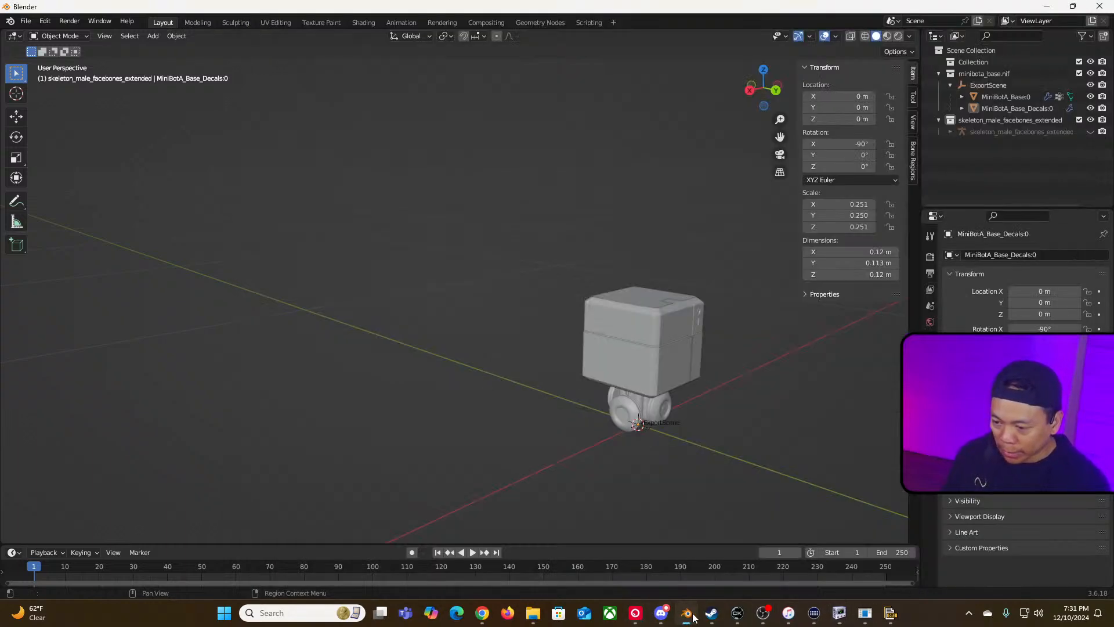
left_click(26, 21)
left_click(52, 49)
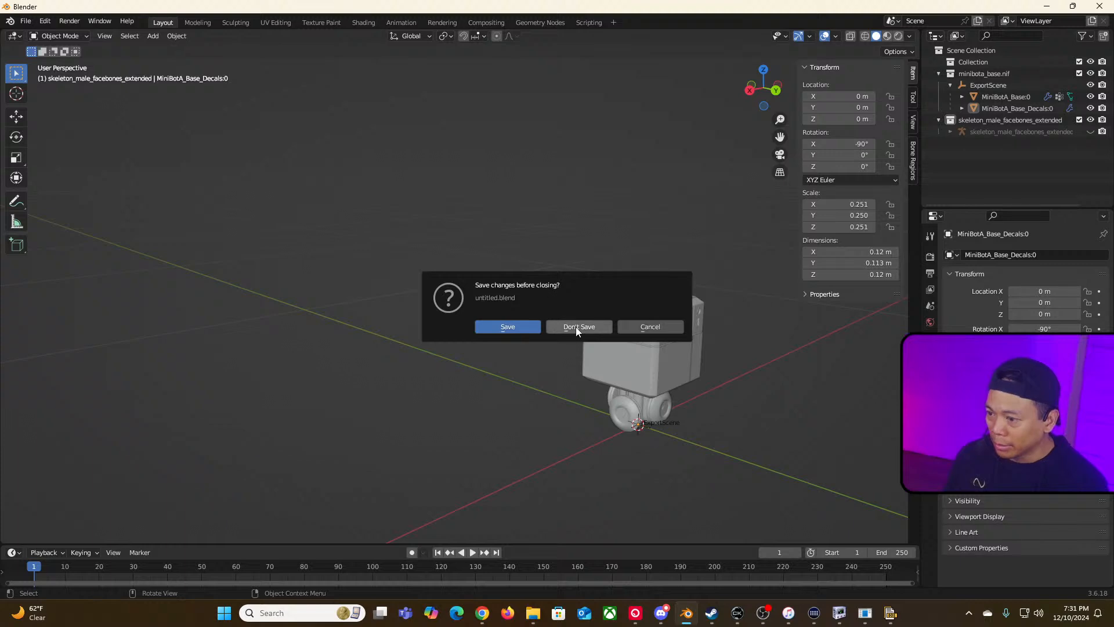
left_click(642, 327)
left_click(25, 22)
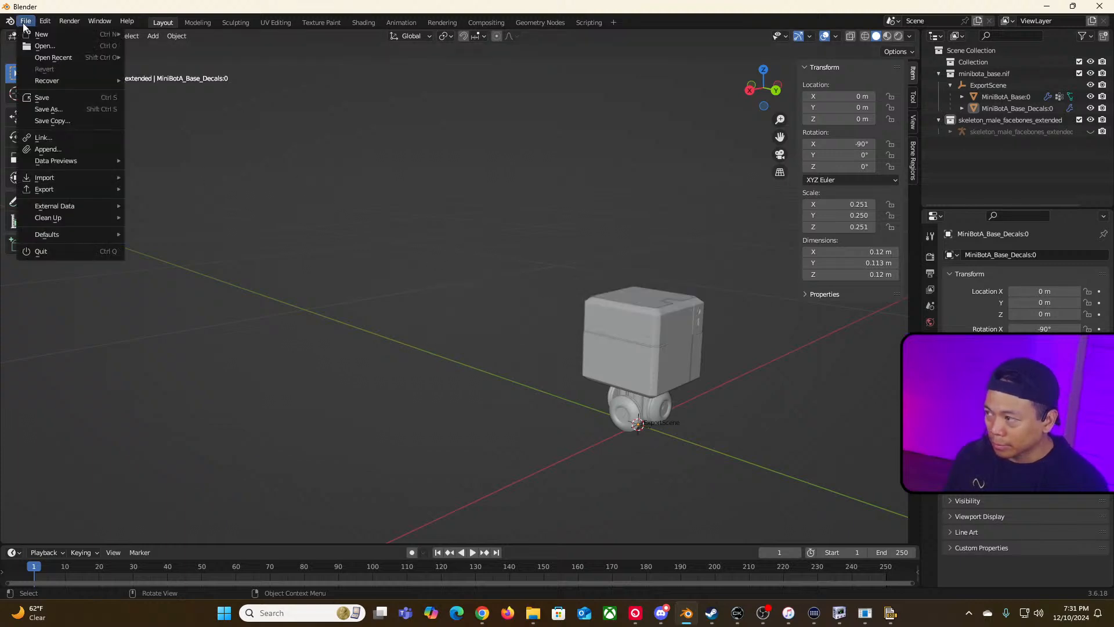
left_click(25, 22)
mouse_move(42, 34)
left_click(163, 33)
left_click(569, 325)
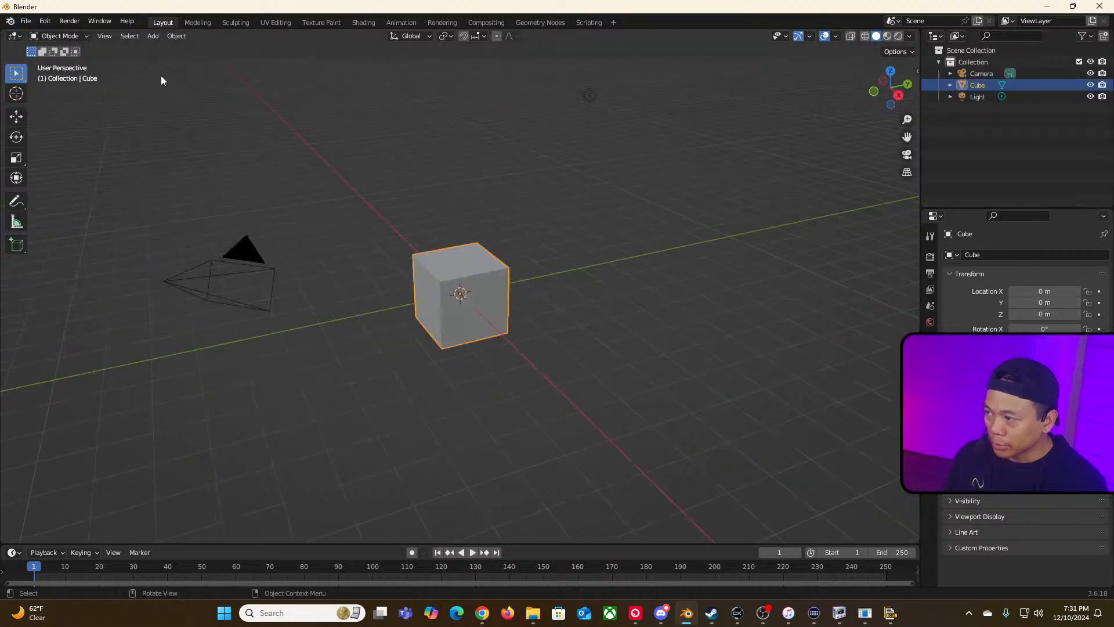
key("a")
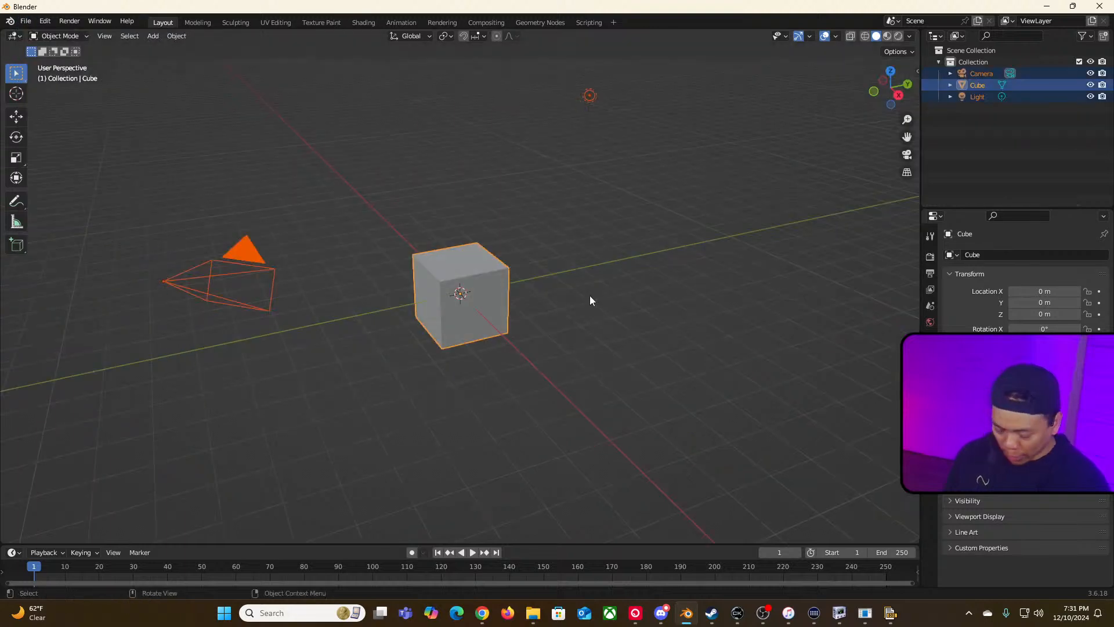
key("Delete")
Step: Import Microbot_Tracker_Grenade.nif from Data/meshes/JRamosWorks/weapons/MicroBotTrackerGrenade as a custom nif
left_click(26, 21)
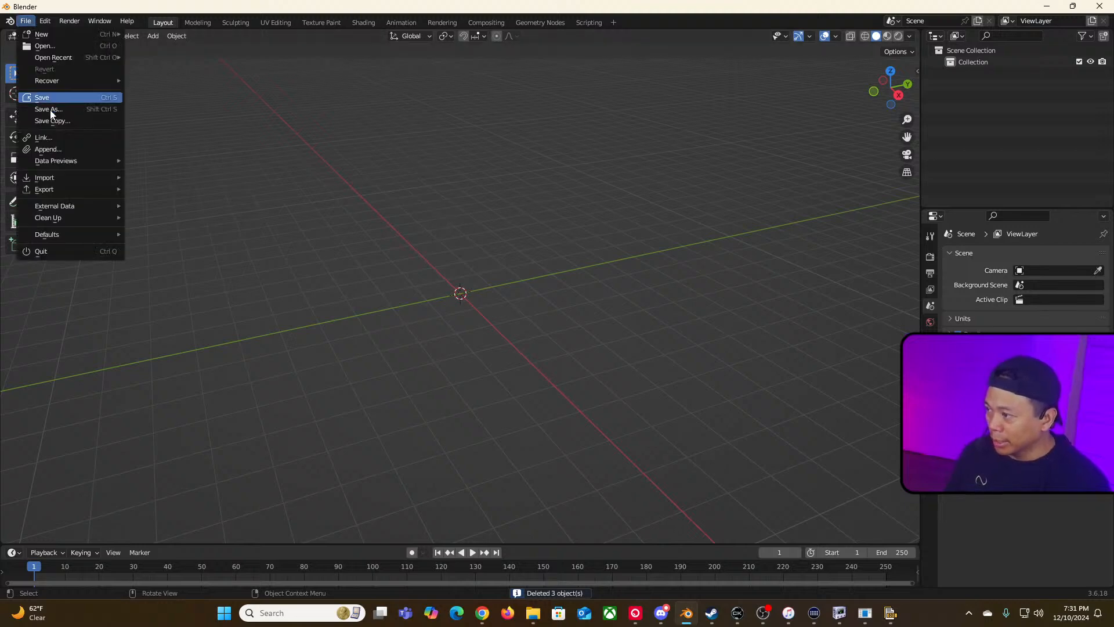
mouse_move(74, 176)
left_click(206, 374)
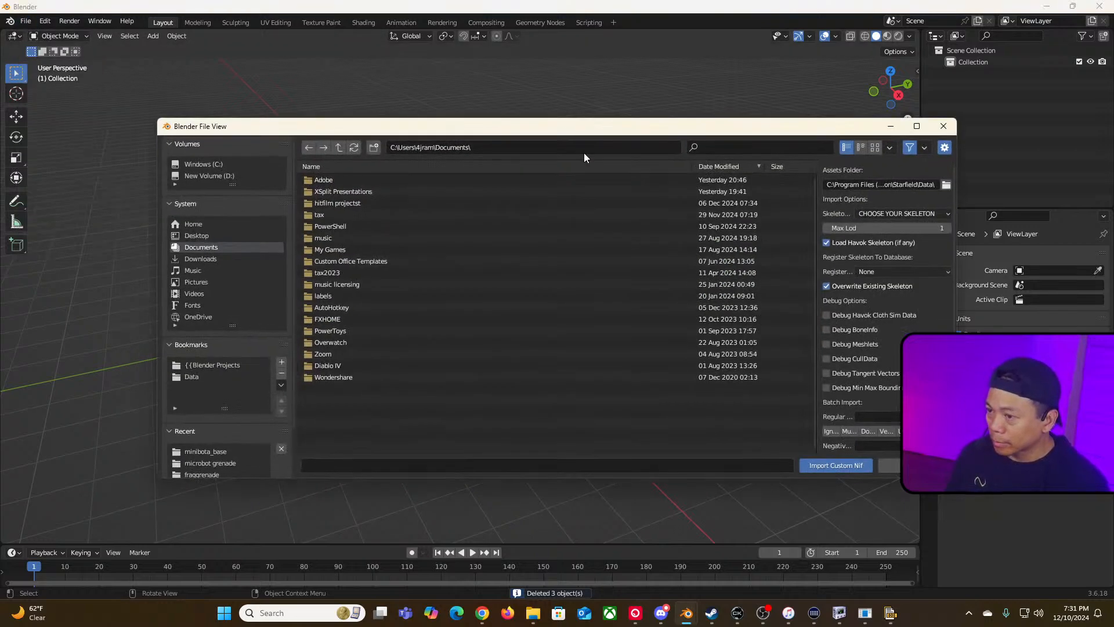
left_click(200, 376)
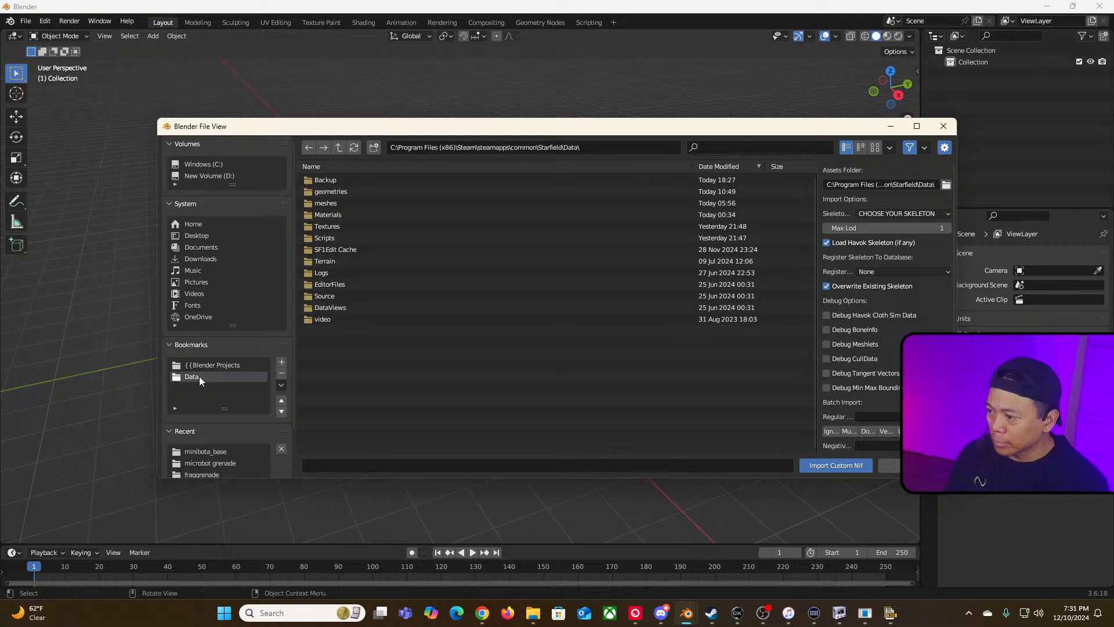
double_click(325, 203)
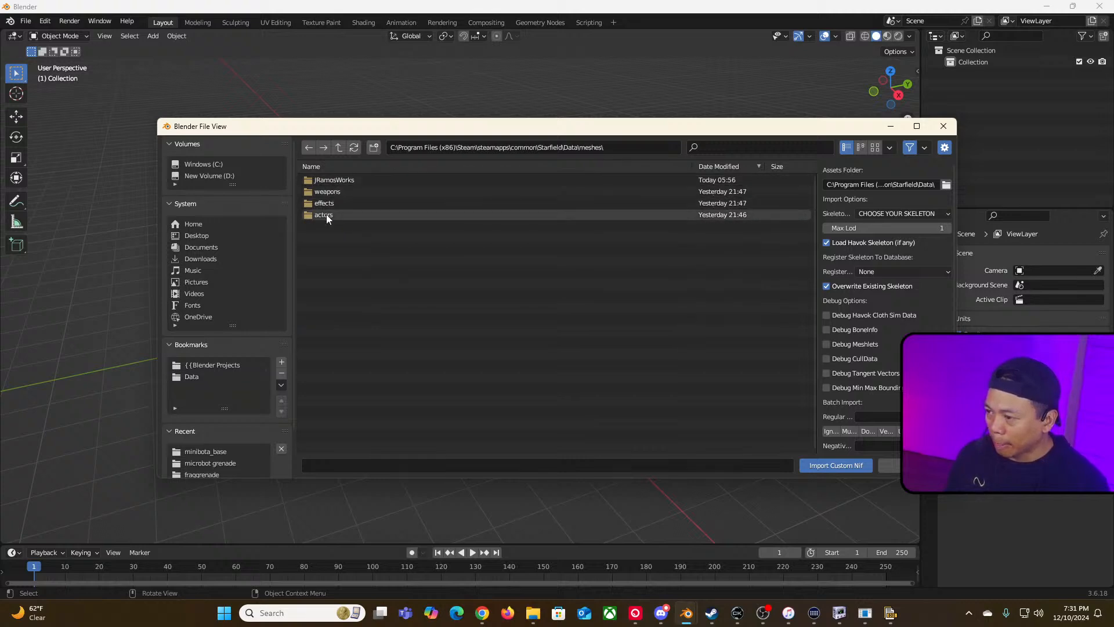
double_click(333, 179)
double_click(327, 179)
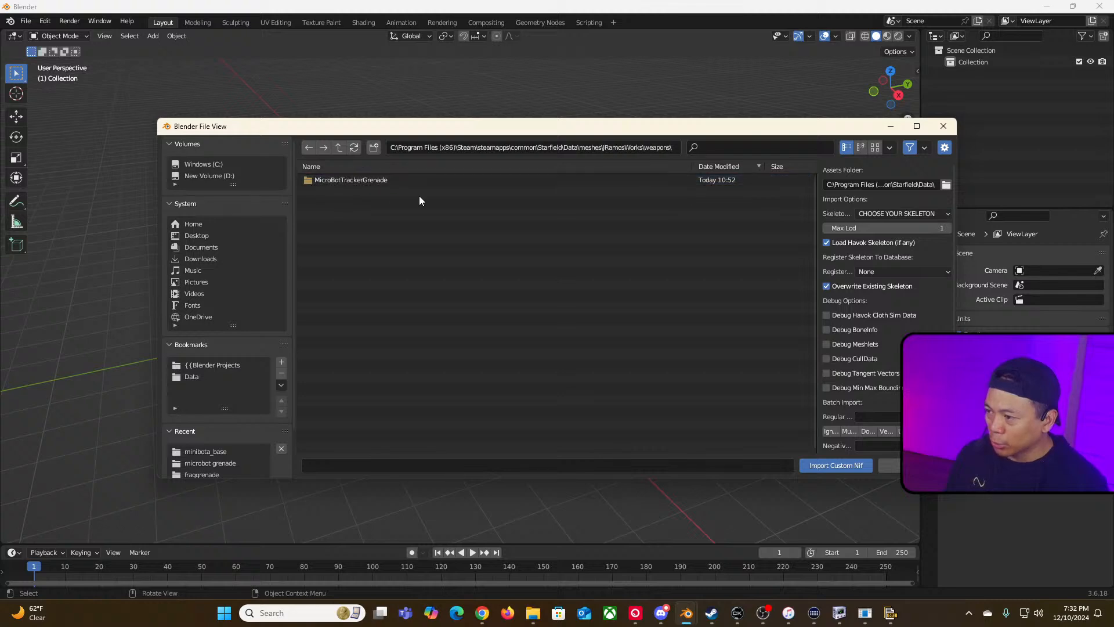
double_click(395, 181)
left_click(367, 181)
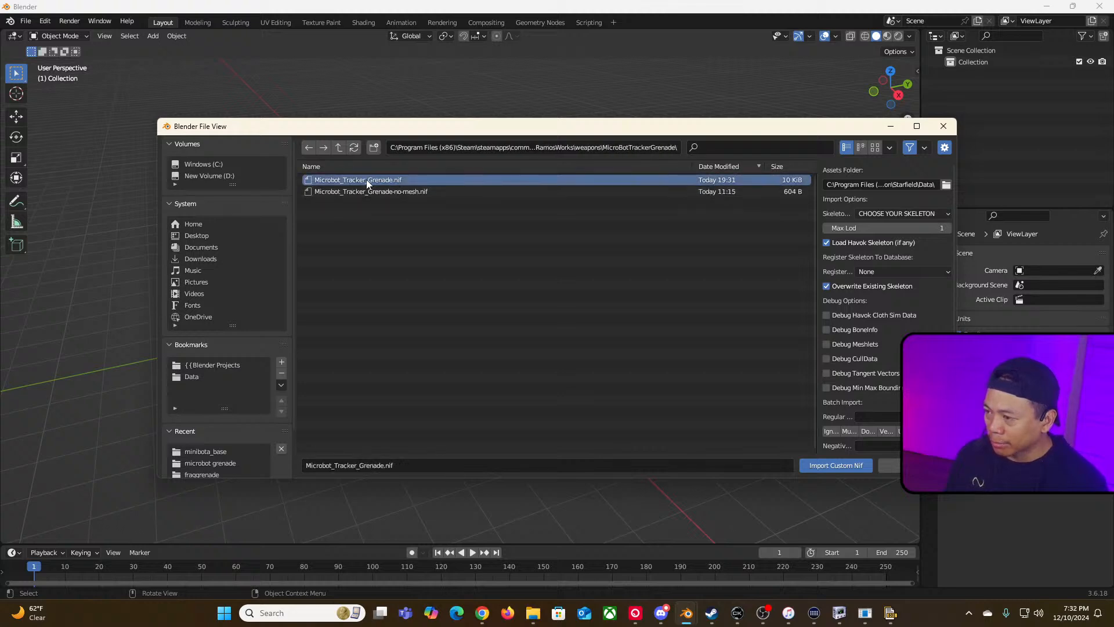
double_click(367, 180)
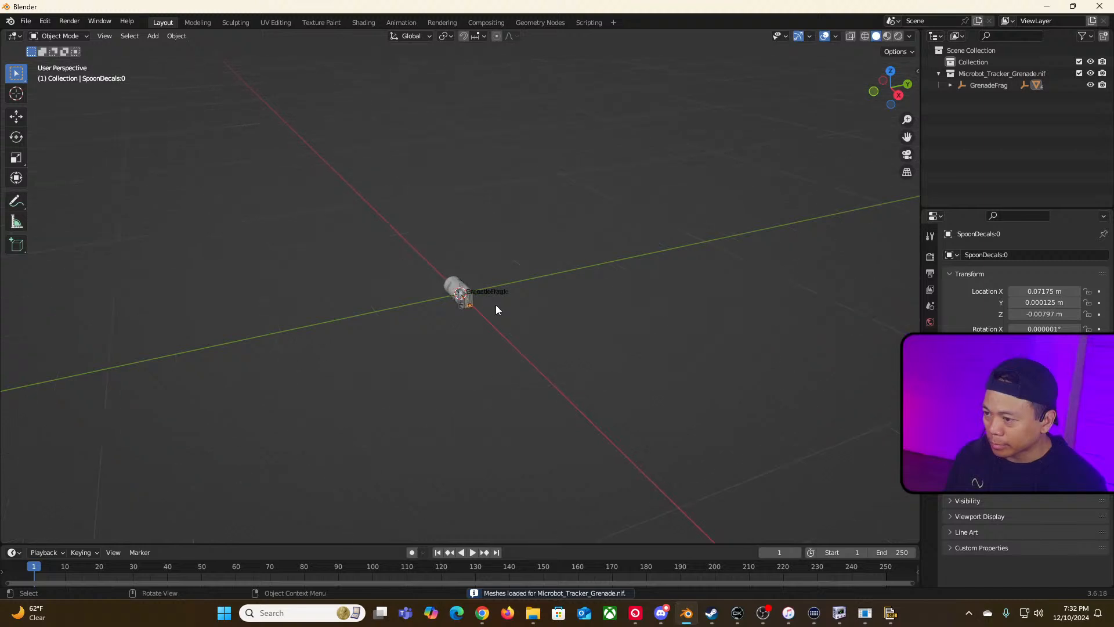
Step: Expand the imported GrenadeFrag hierarchy and hide all of its child objects in the viewport
mouse_move(495, 305)
middle_mouse_down()
mouse_move(643, 278)
mouse_move(542, 264)
mouse_move(500, 290)
middle_mouse_up()
left_click(542, 289)
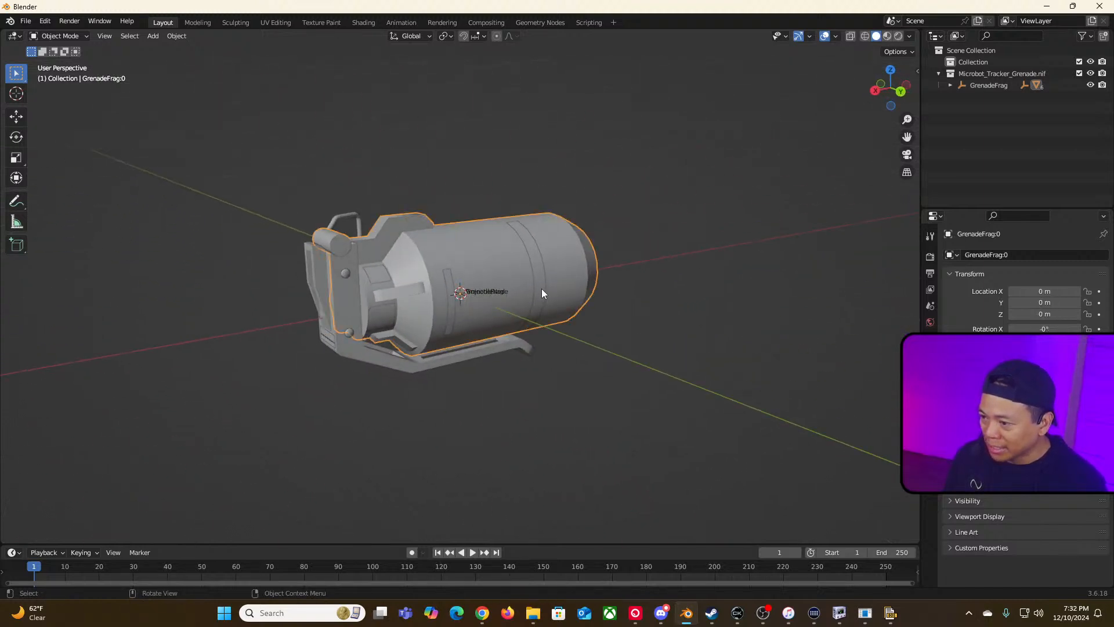
left_click(950, 85)
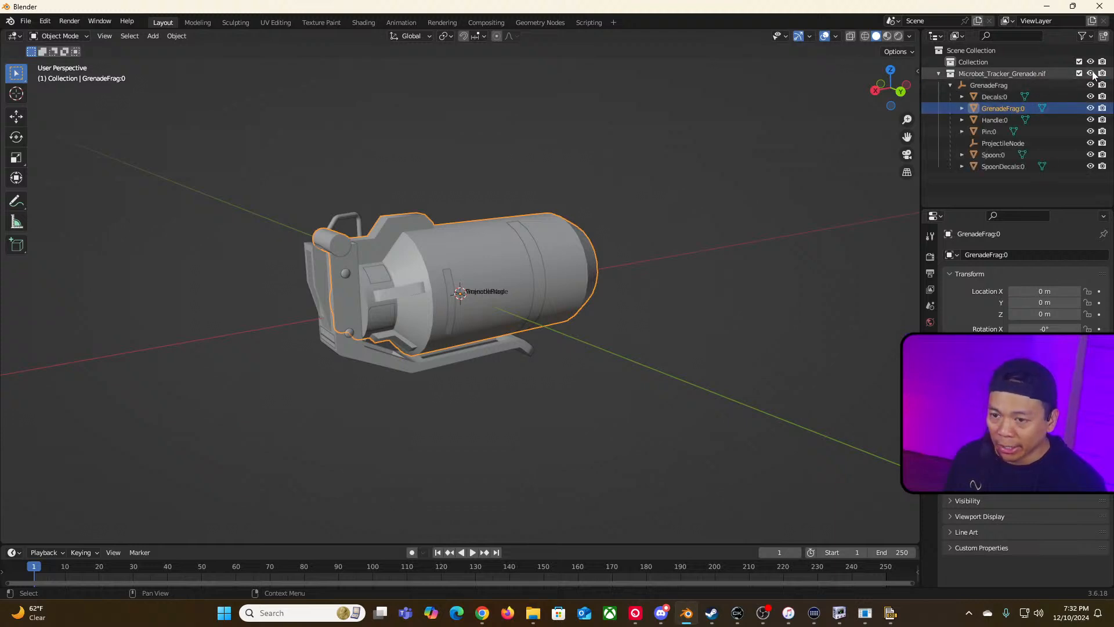
left_click(1090, 108)
left_click(1090, 97)
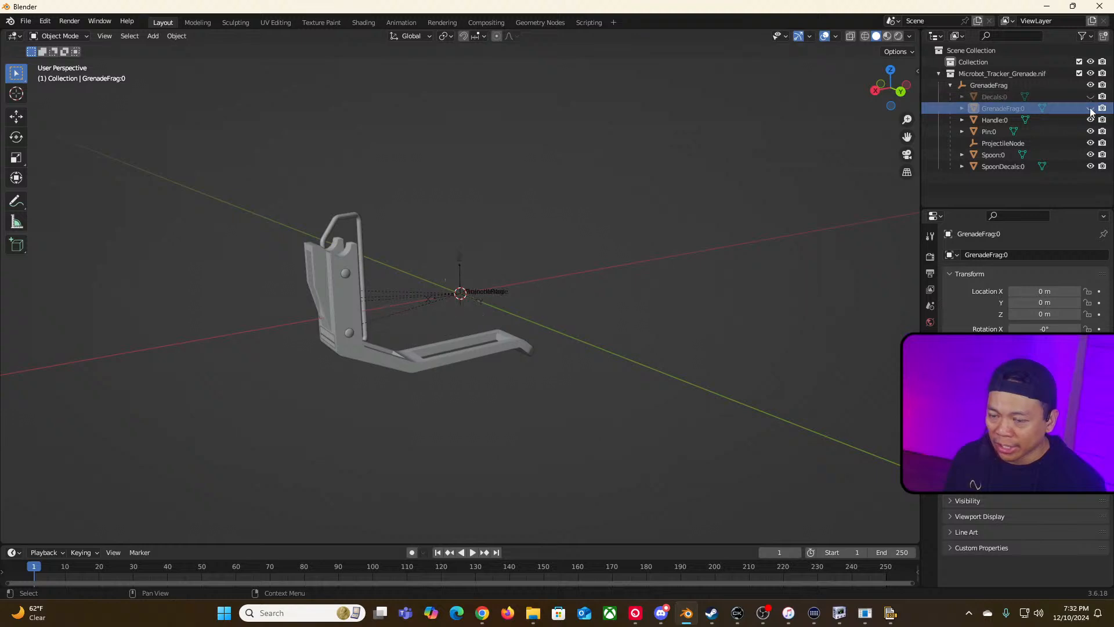
left_click(1091, 120)
left_click(1090, 132)
left_click(1090, 144)
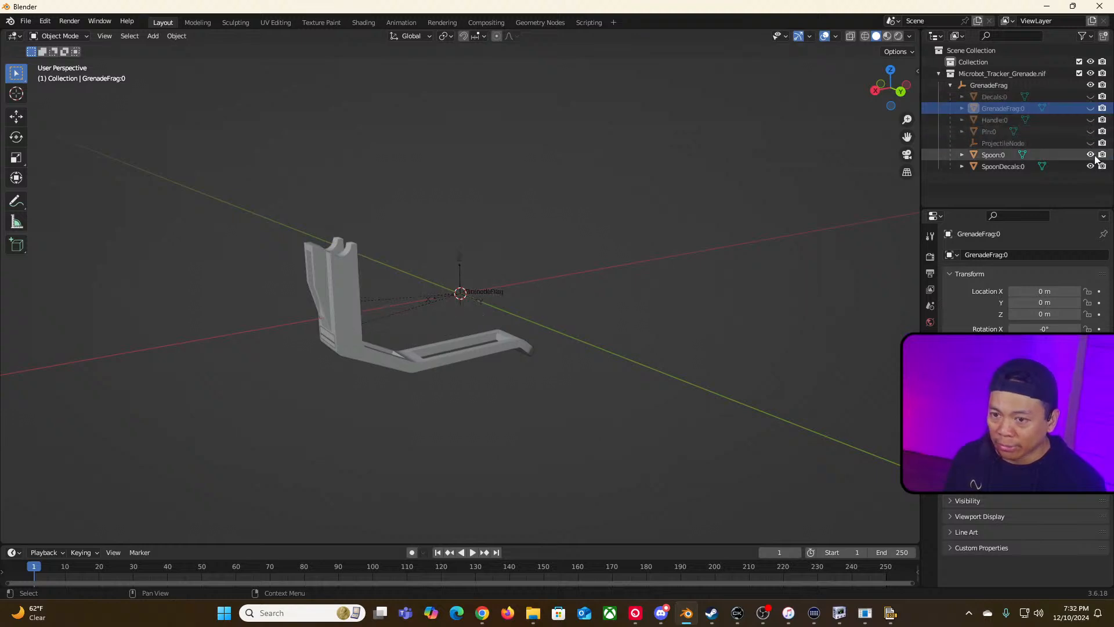
left_click(1090, 155)
left_click(1091, 166)
Step: Unhide ProjectileNode and select it in the viewport to inspect its axes
scroll(624, 326, "up", 11)
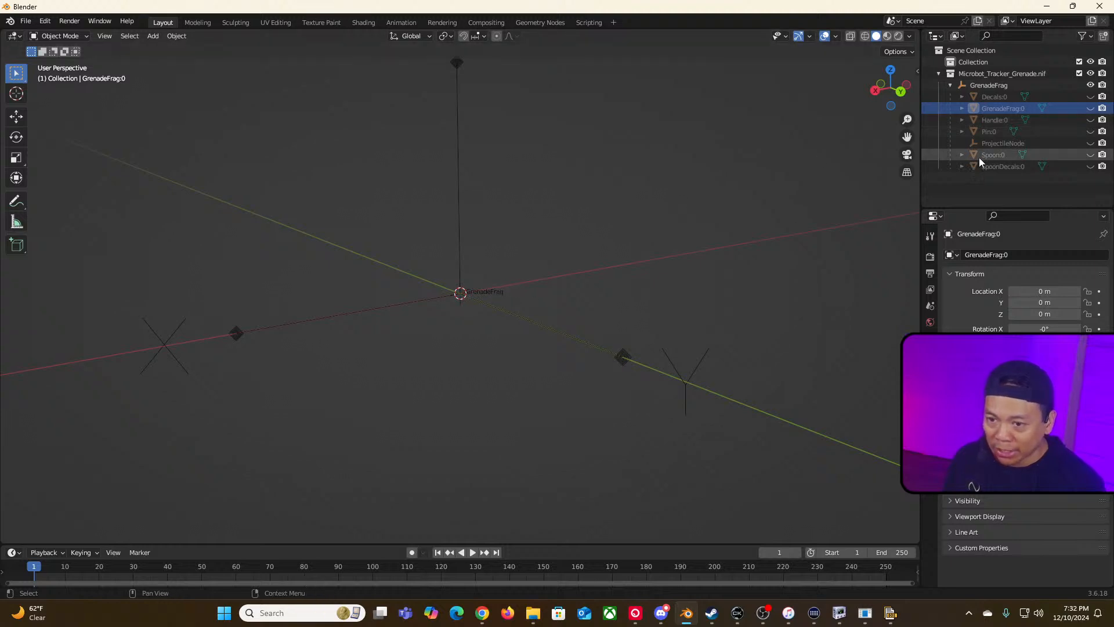
left_click(1016, 143)
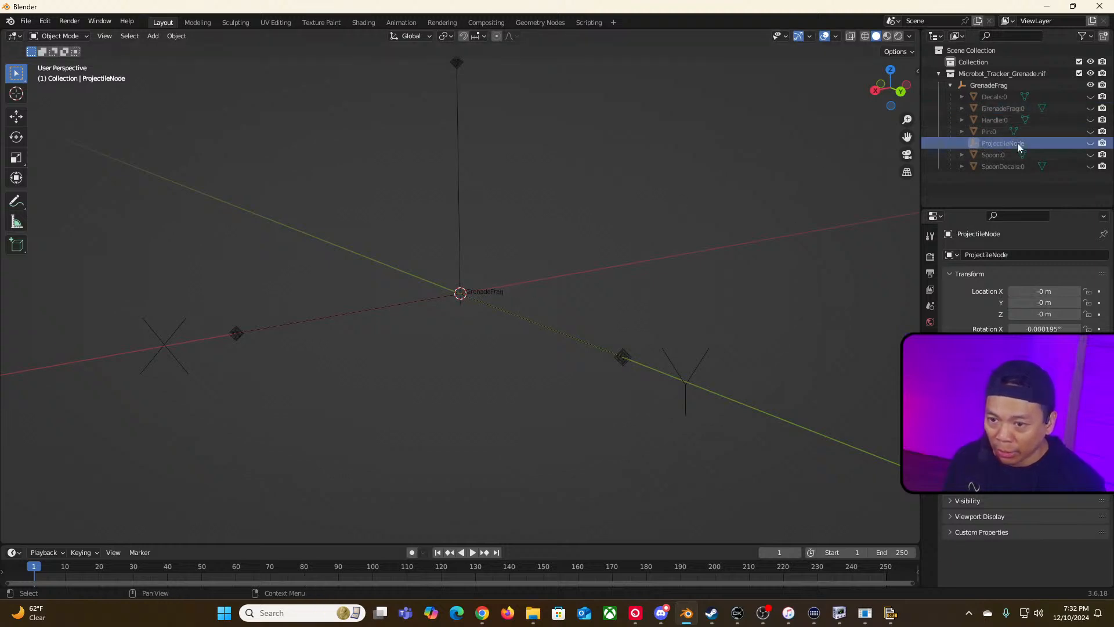
left_click(1089, 143)
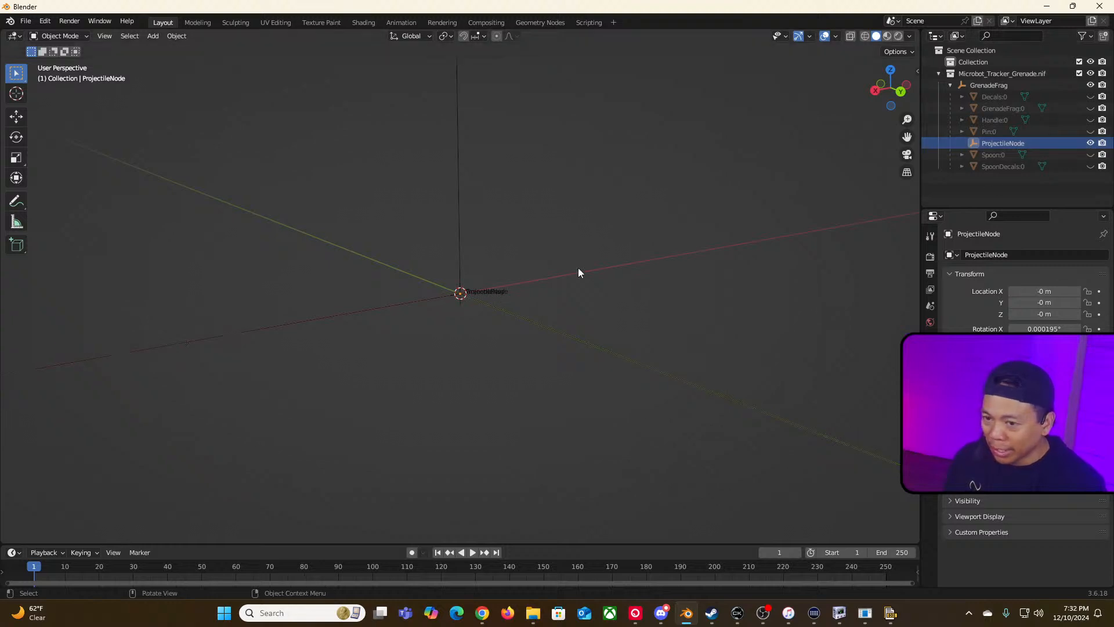
scroll(559, 289, "down", 6)
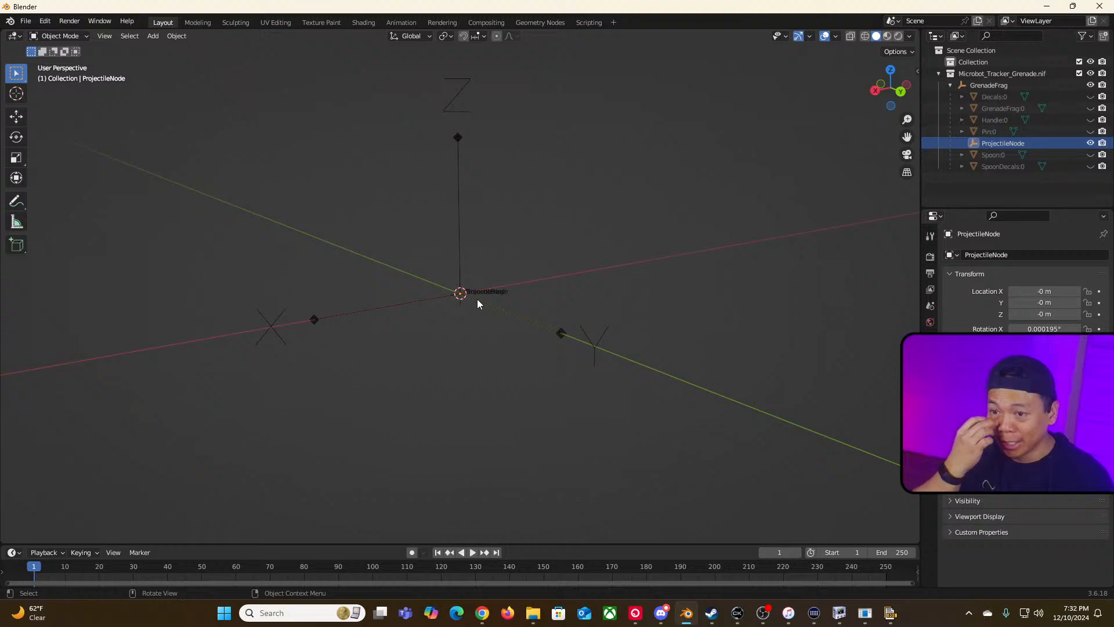
left_click(313, 321)
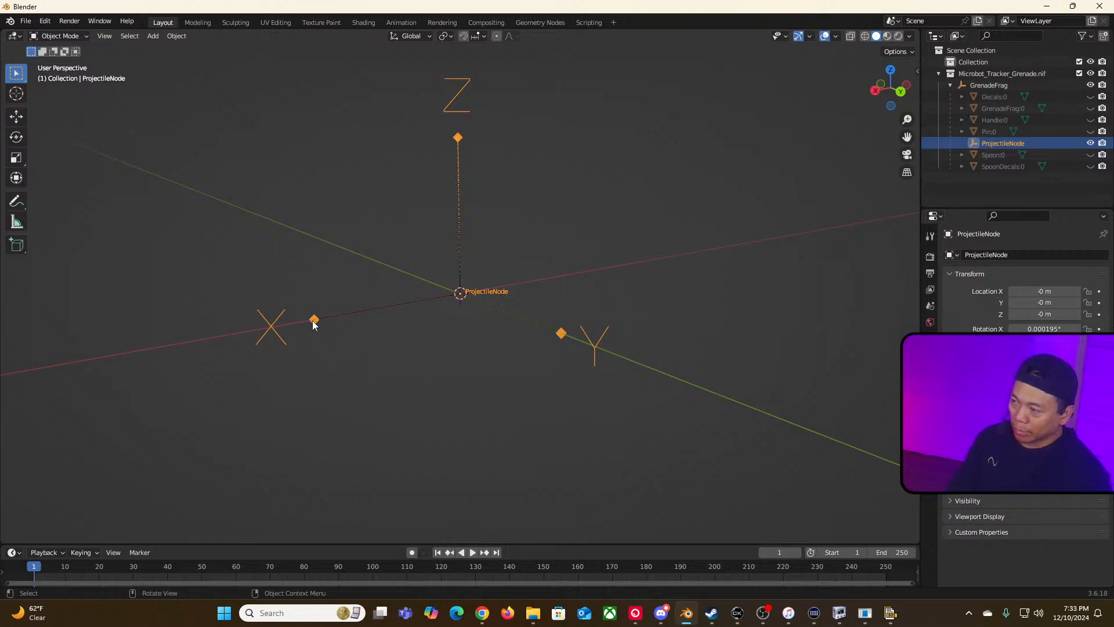
Step: Switch to NifSkope and narrow its window
key("alt+Tab")
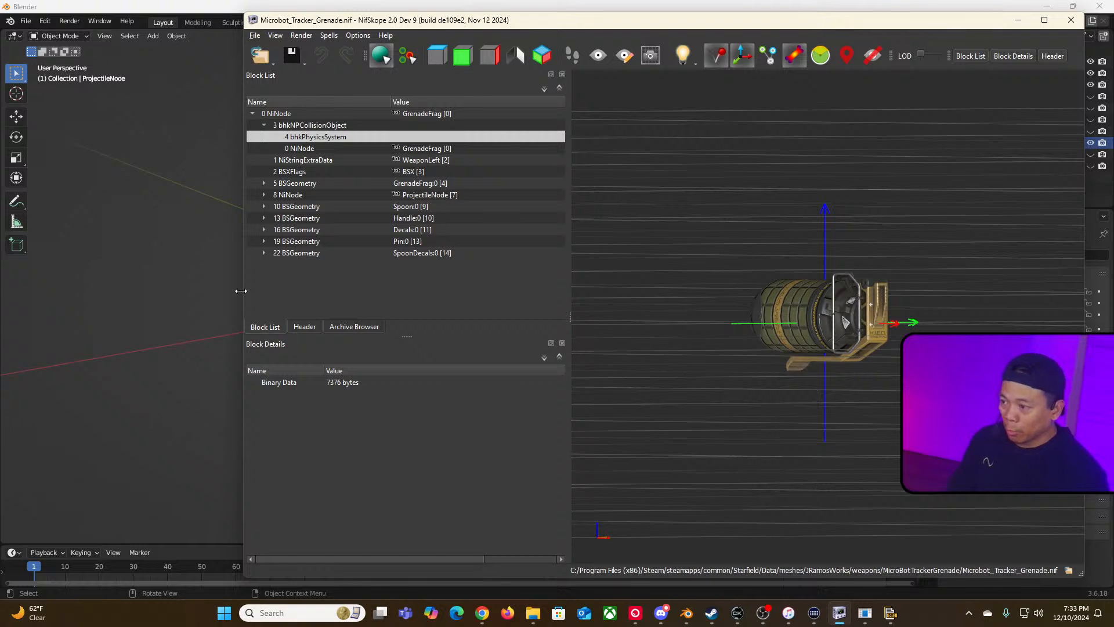
left_click_drag(240, 290, 342, 295)
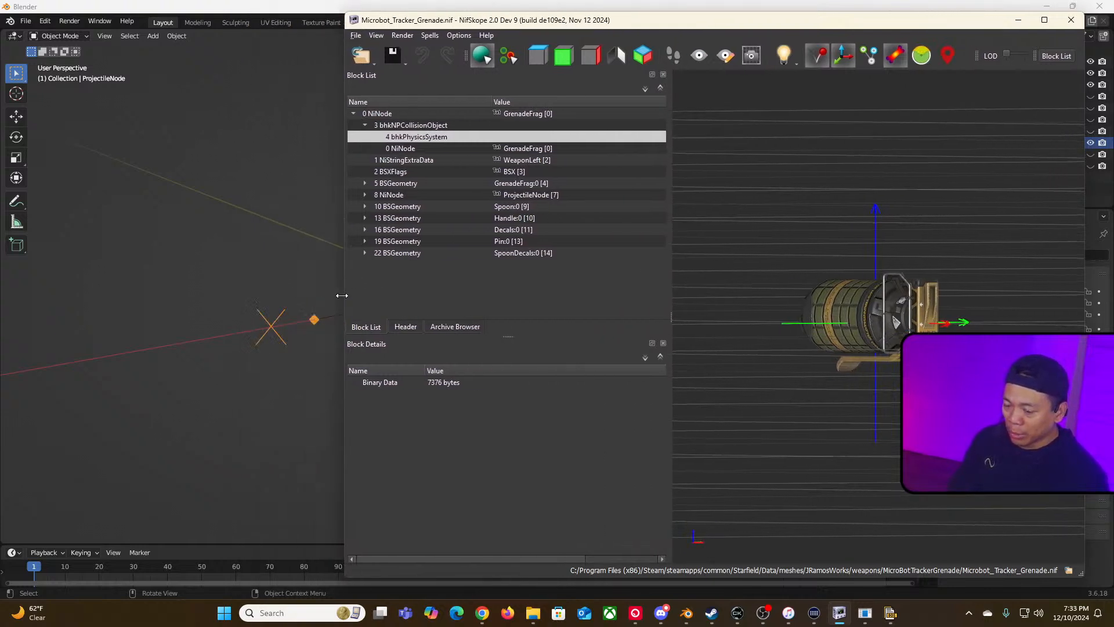
Step: Open JRamosWorks_MicroBotGrenade.nif from the microbot grenade project folder in a second NifSkope window
left_click(533, 613)
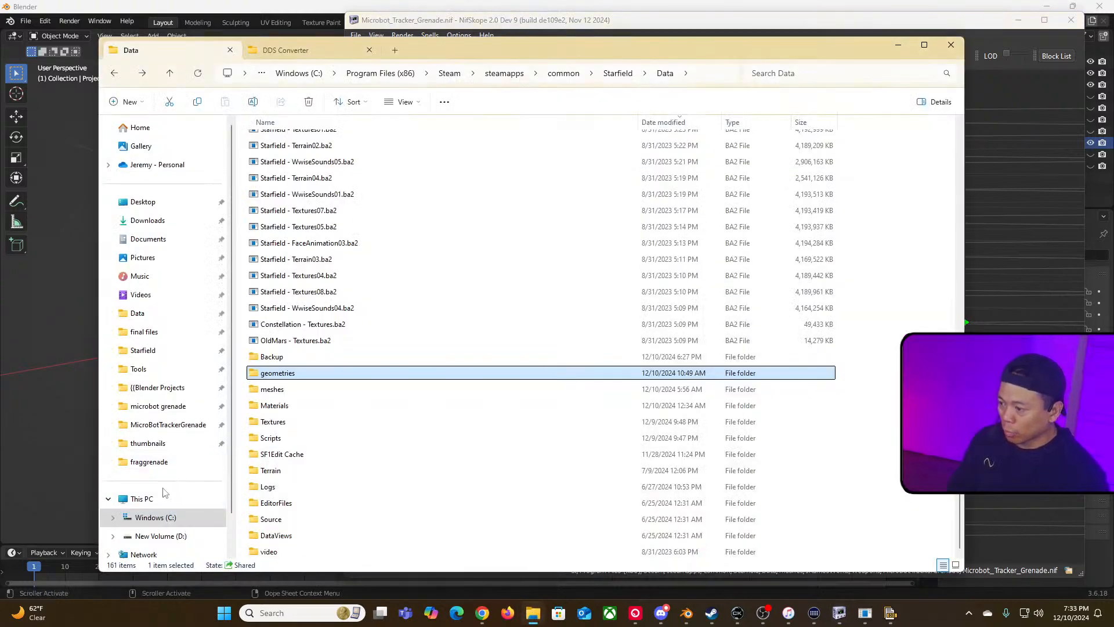
scroll(167, 496, "down", 2)
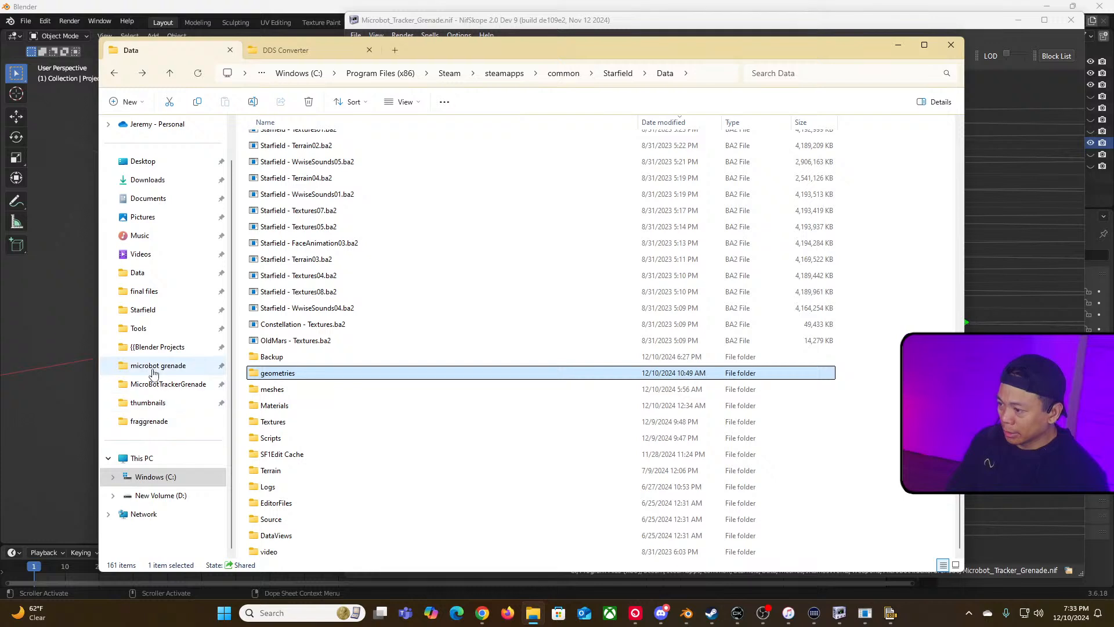
left_click(154, 347)
double_click(276, 141)
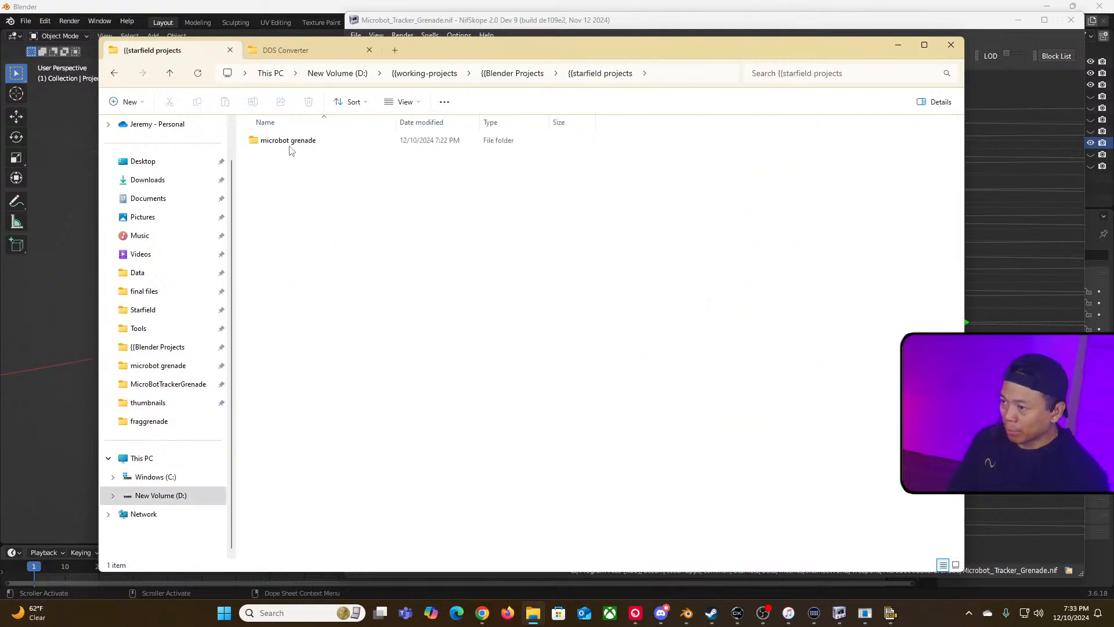
double_click(290, 143)
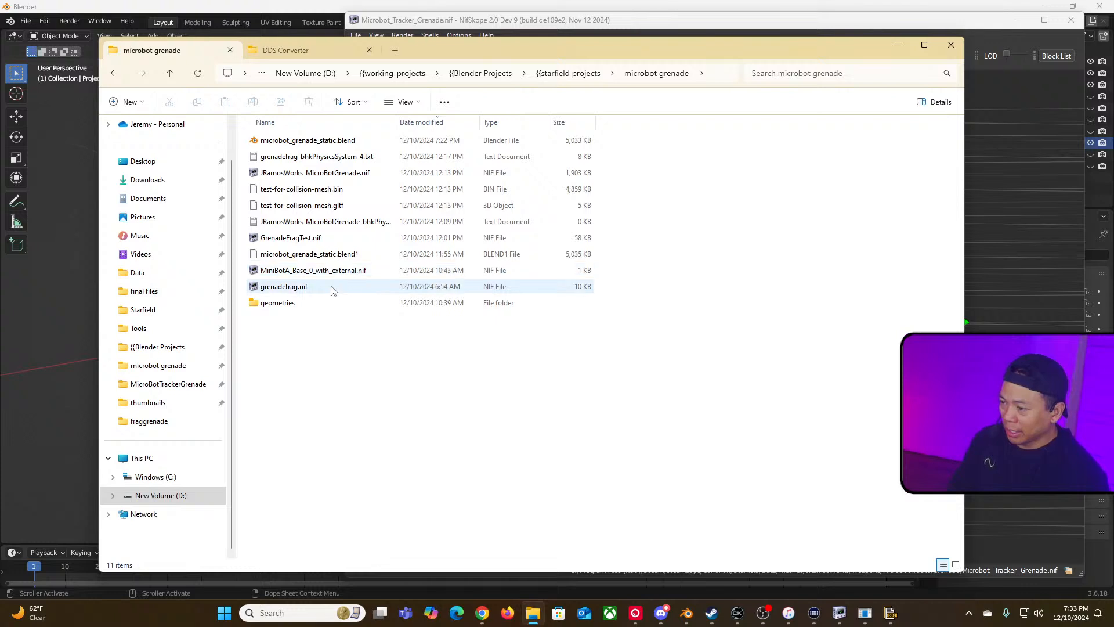
left_click(349, 176)
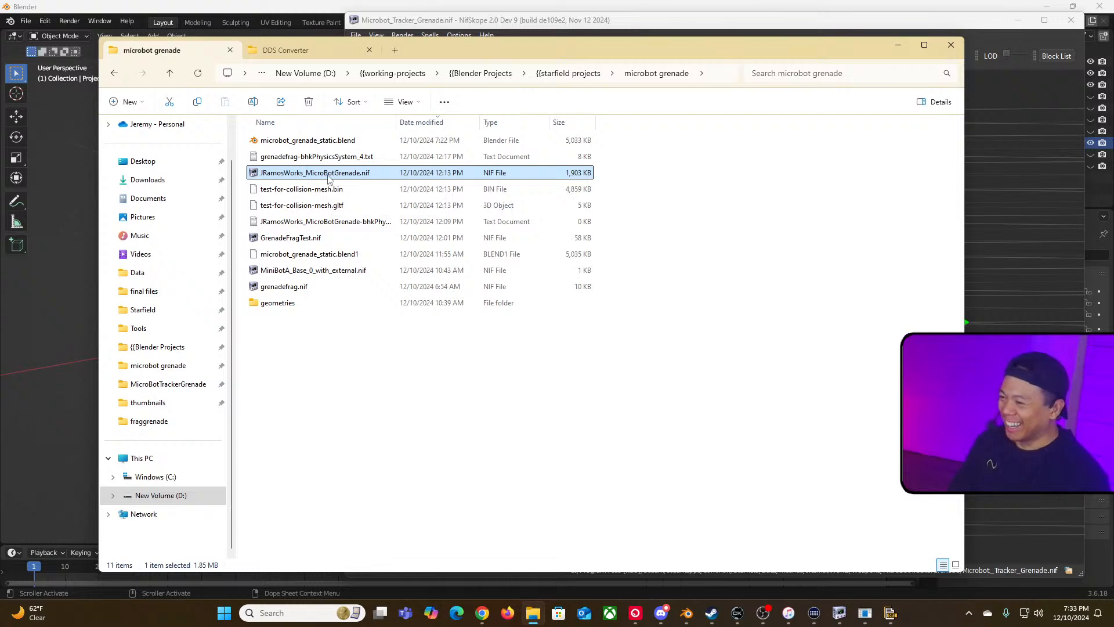
double_click(328, 175)
left_click(895, 45)
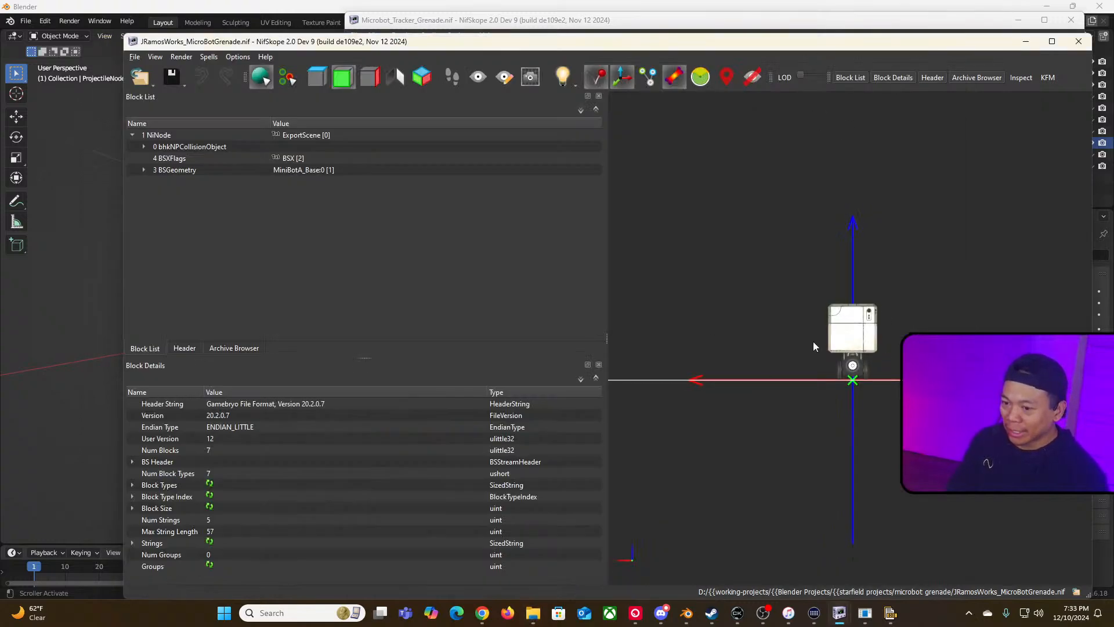
Step: Toggle the collision display on and off in the microbot model's viewport
scroll(726, 378, "down", 1)
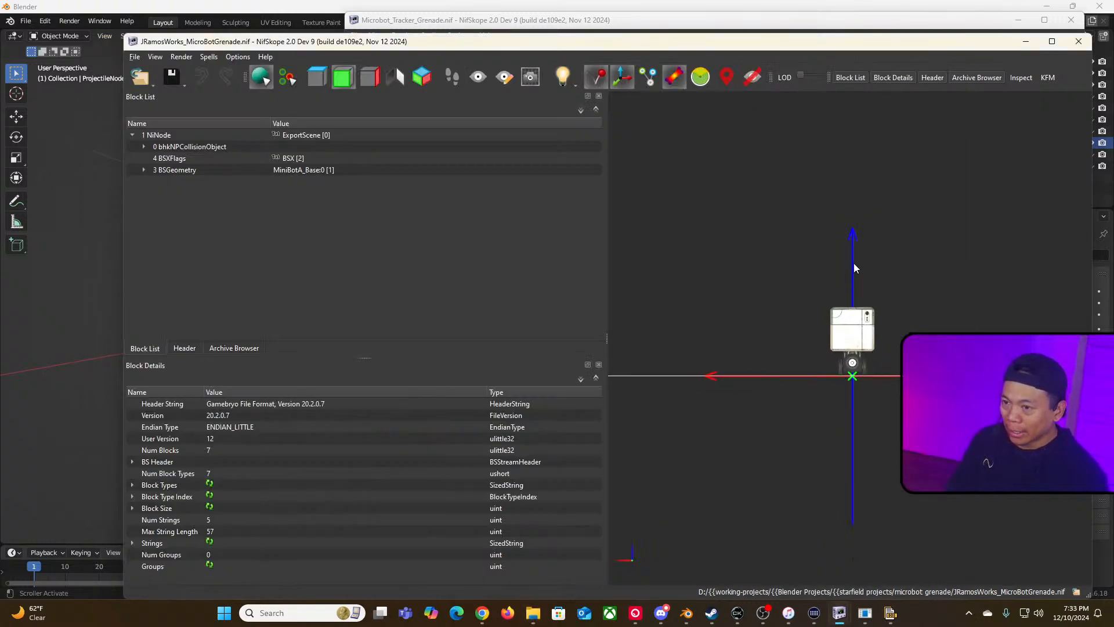
left_click(625, 84)
left_click(626, 85)
left_click(625, 84)
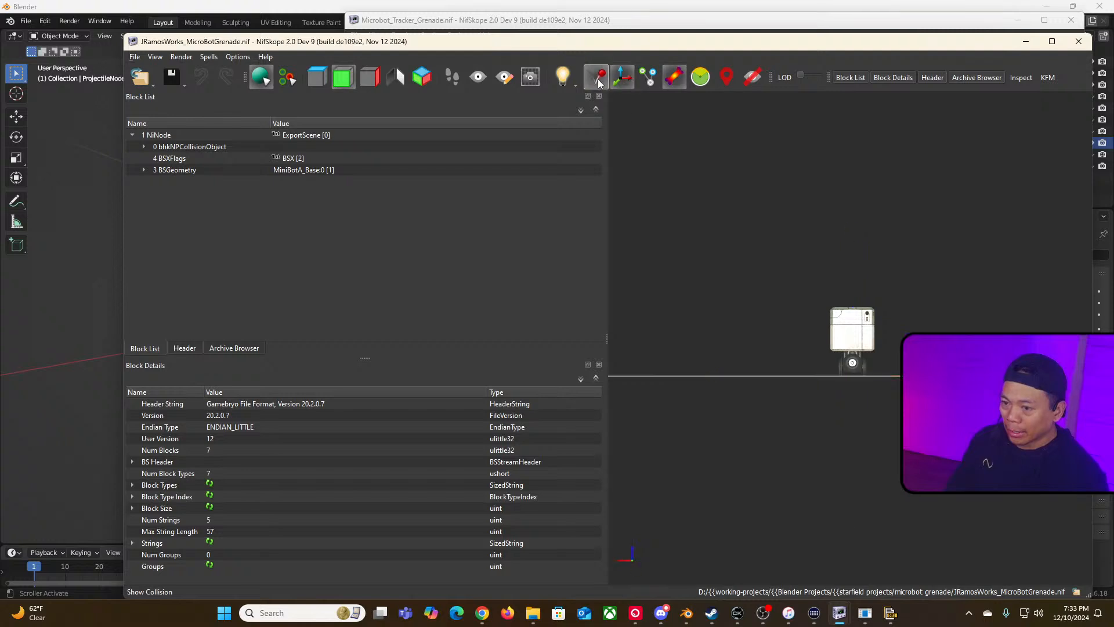
left_click(625, 85)
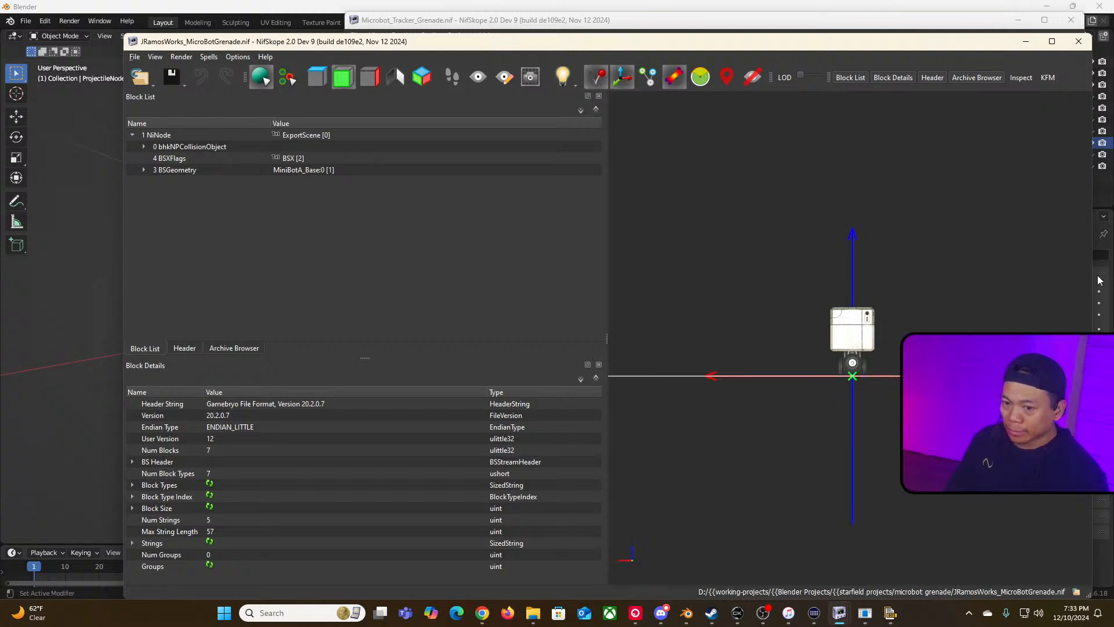
Step: Narrow the microbot NifSkope window and its block list, and expand and select the MiniBotA_Base geometry block
left_click_drag(1094, 275, 775, 276)
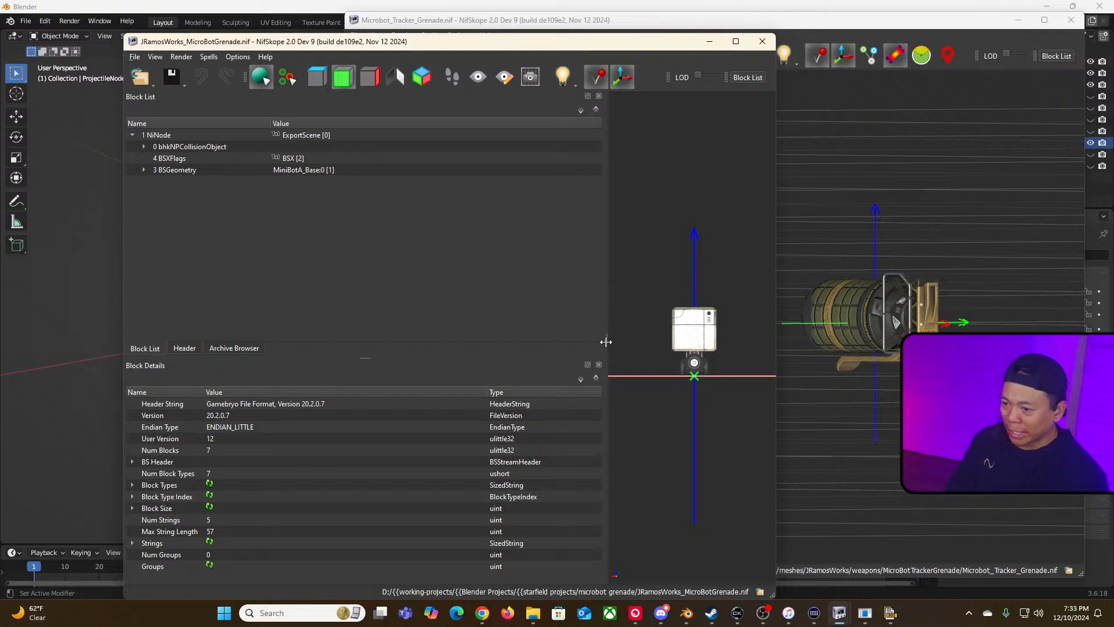
left_click_drag(606, 342, 374, 342)
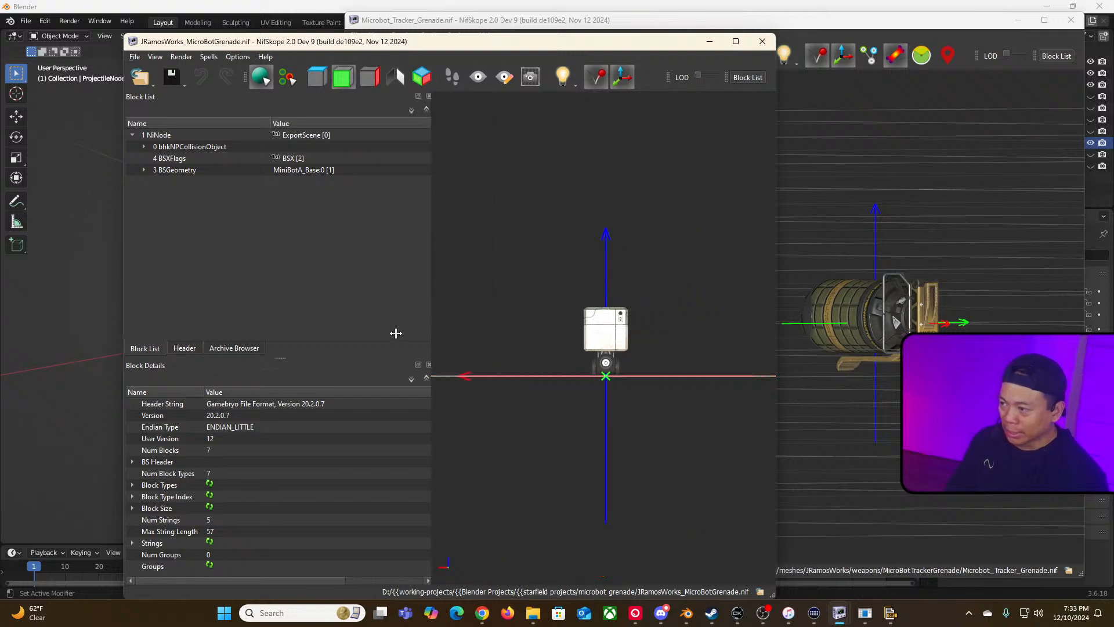
left_click(142, 170)
left_click(179, 170)
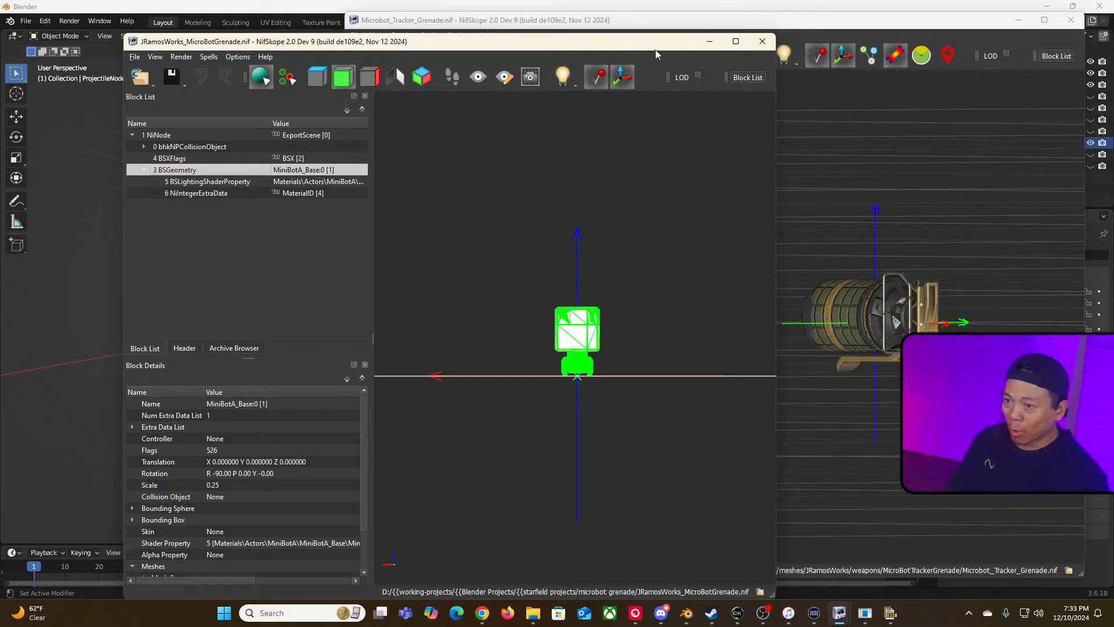
left_click_drag(778, 179, 527, 179)
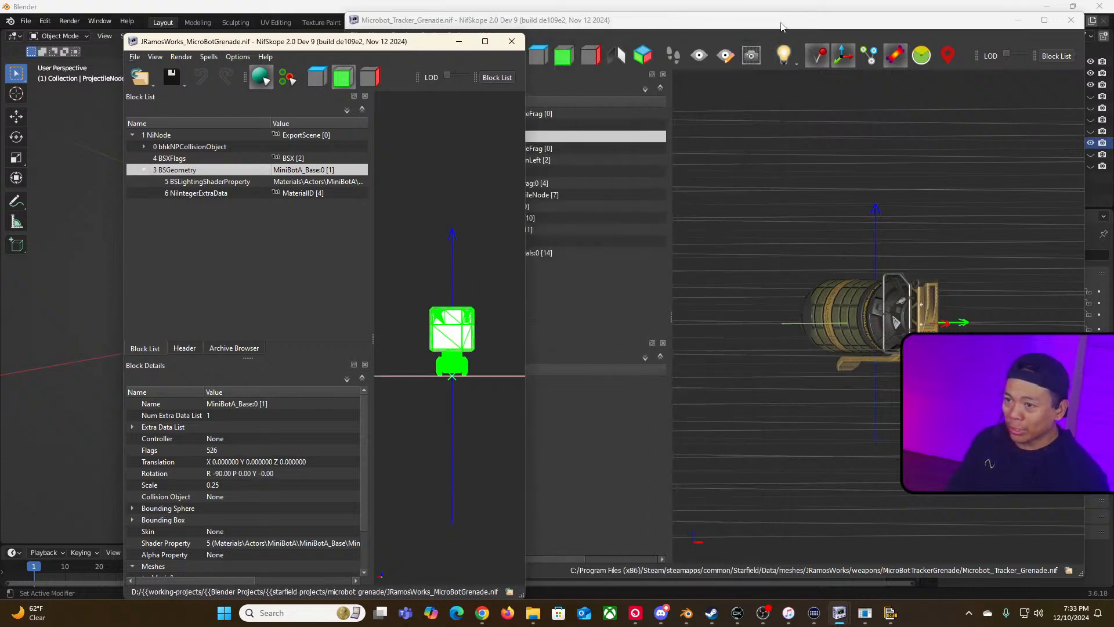
Step: Remove the Spoon geometry block from Microbot_Tracker_Grenade.nif
left_click(698, 232)
left_click(402, 208)
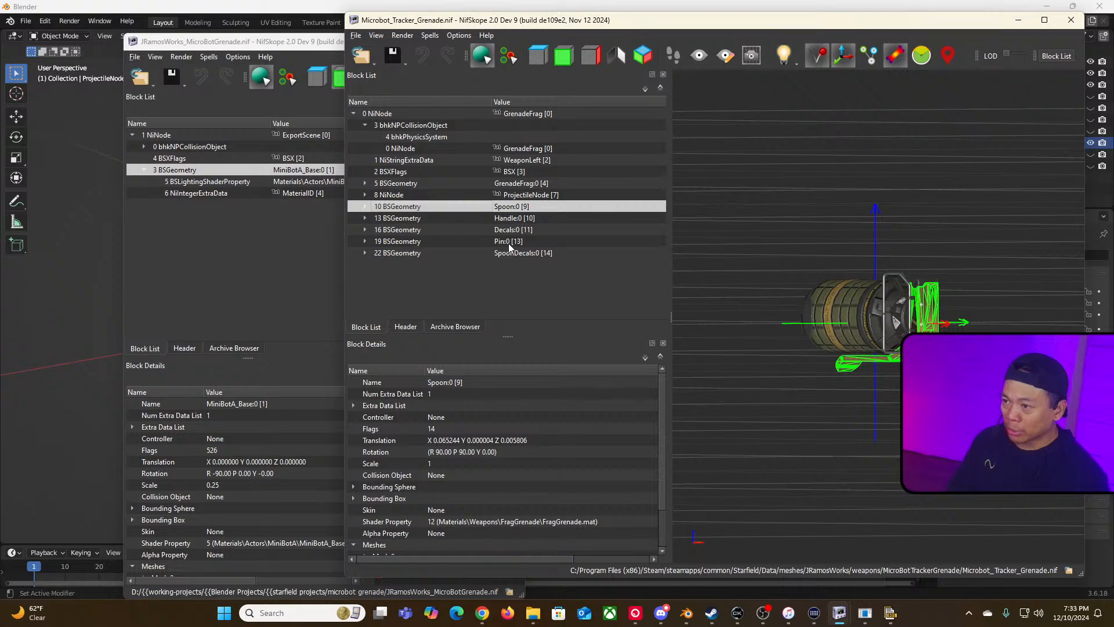
left_click(366, 195)
left_click(365, 195)
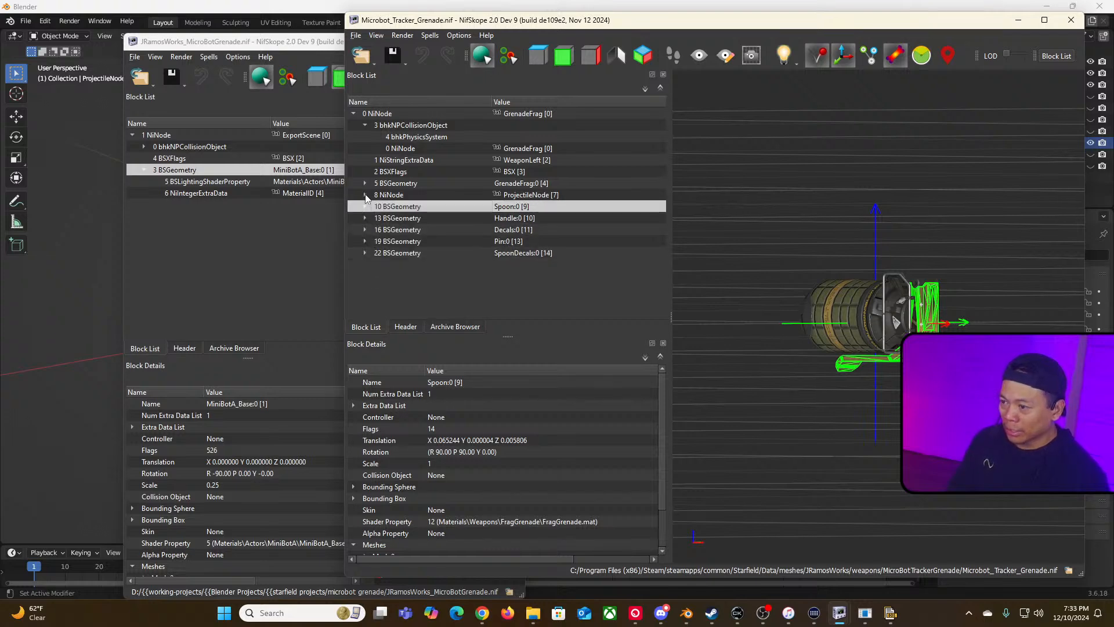
left_click(413, 255)
left_click(419, 209)
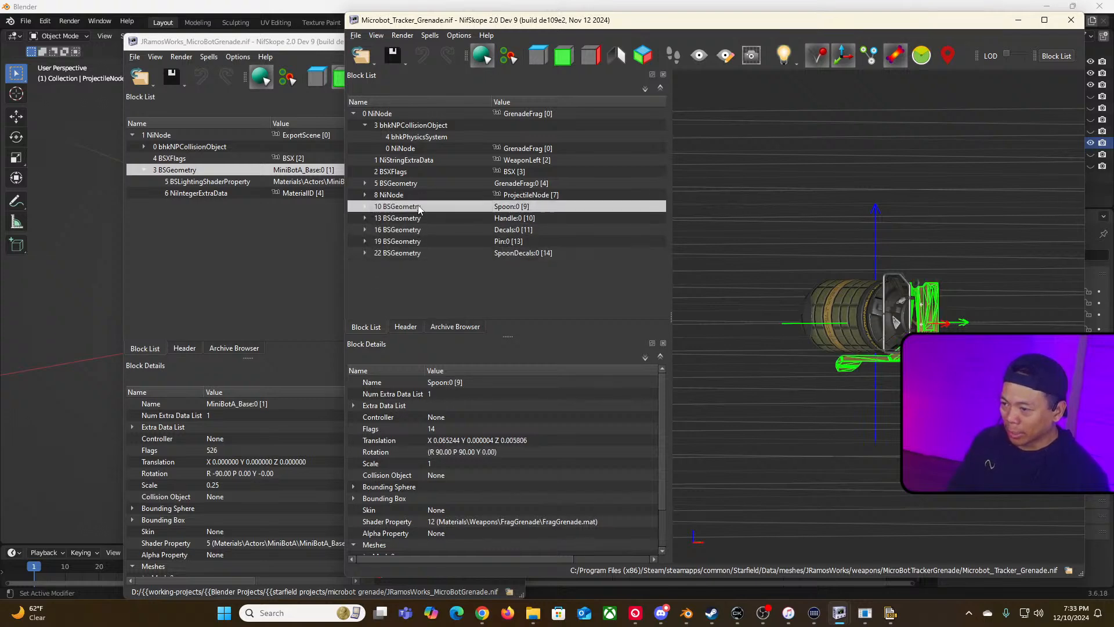
right_click(418, 206)
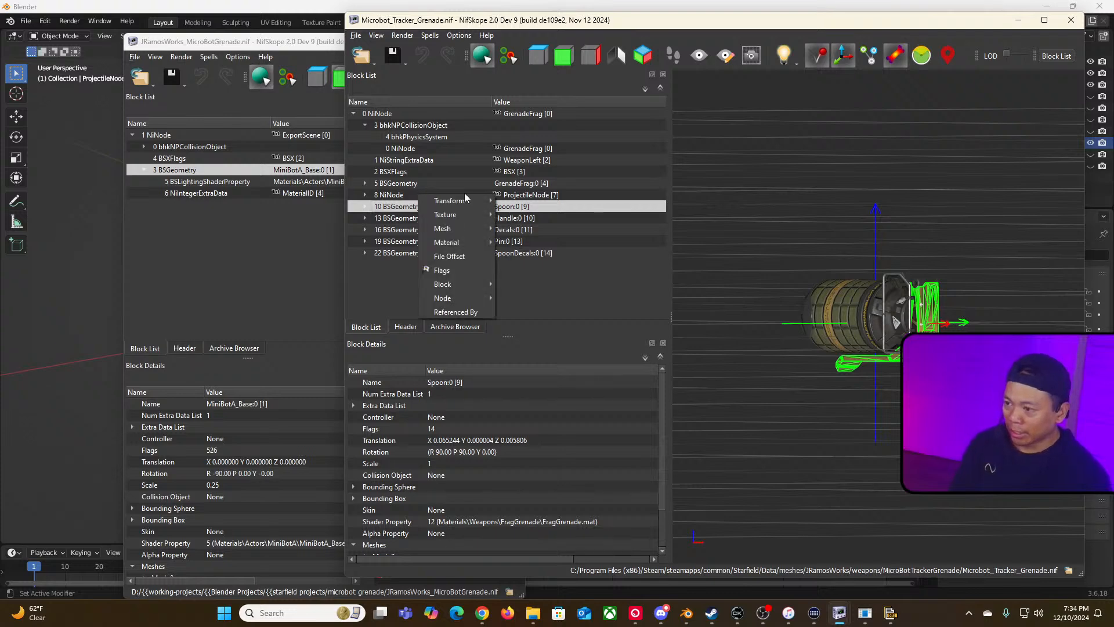
mouse_move(471, 284)
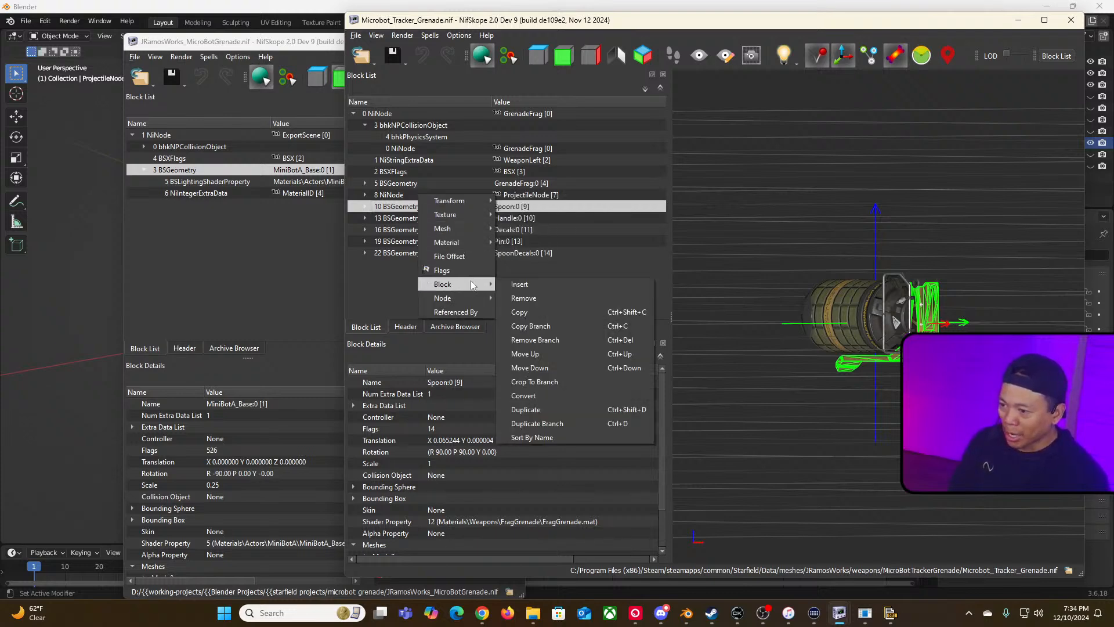
left_click(525, 298)
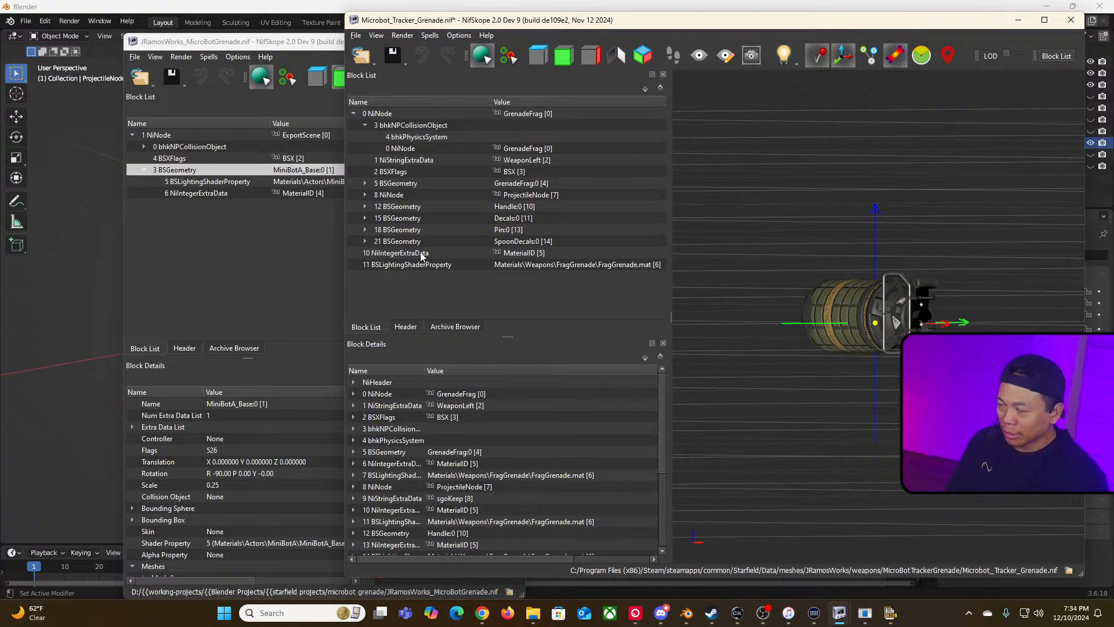
Step: Reopen Microbot_Tracker_Grenade.nif without saving the unsaved changes
right_click(422, 255)
left_click(543, 297)
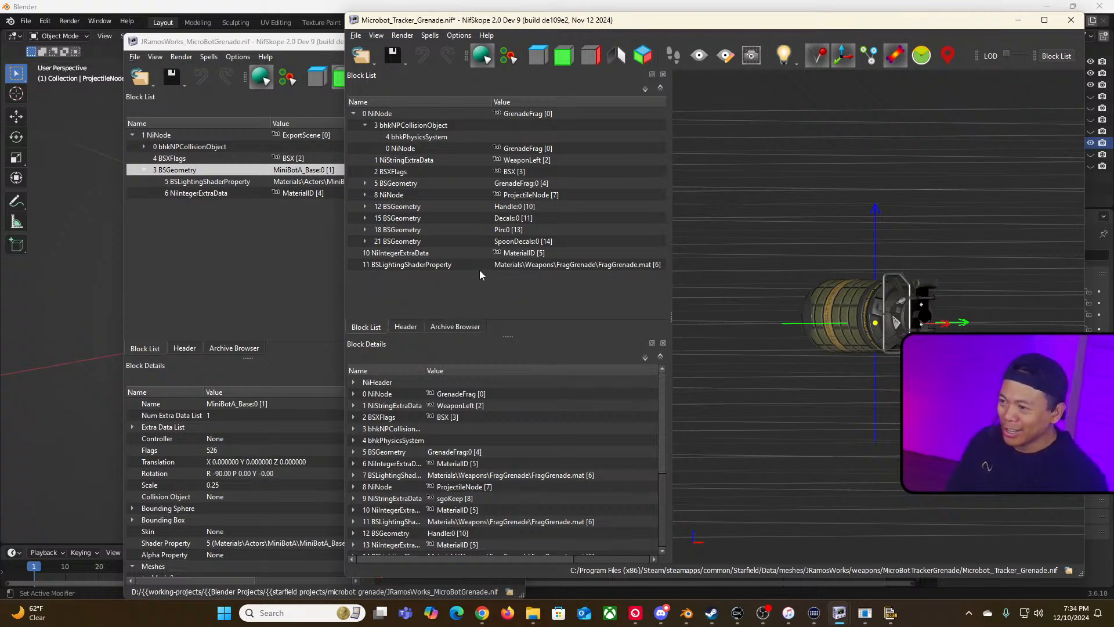
left_click(462, 264)
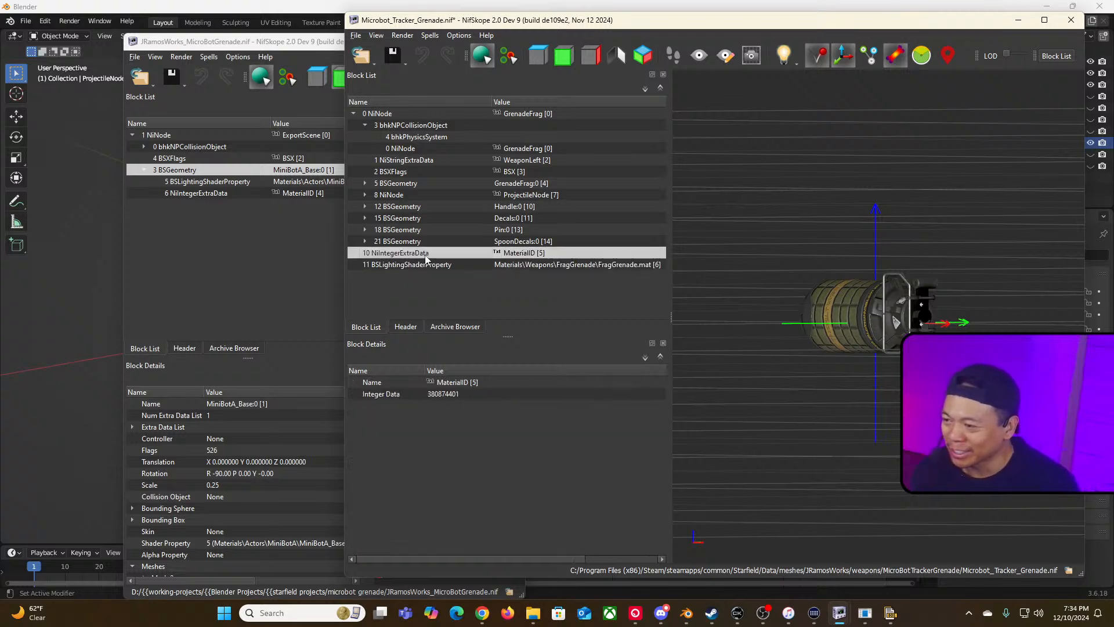
left_click(374, 61)
left_click(380, 73)
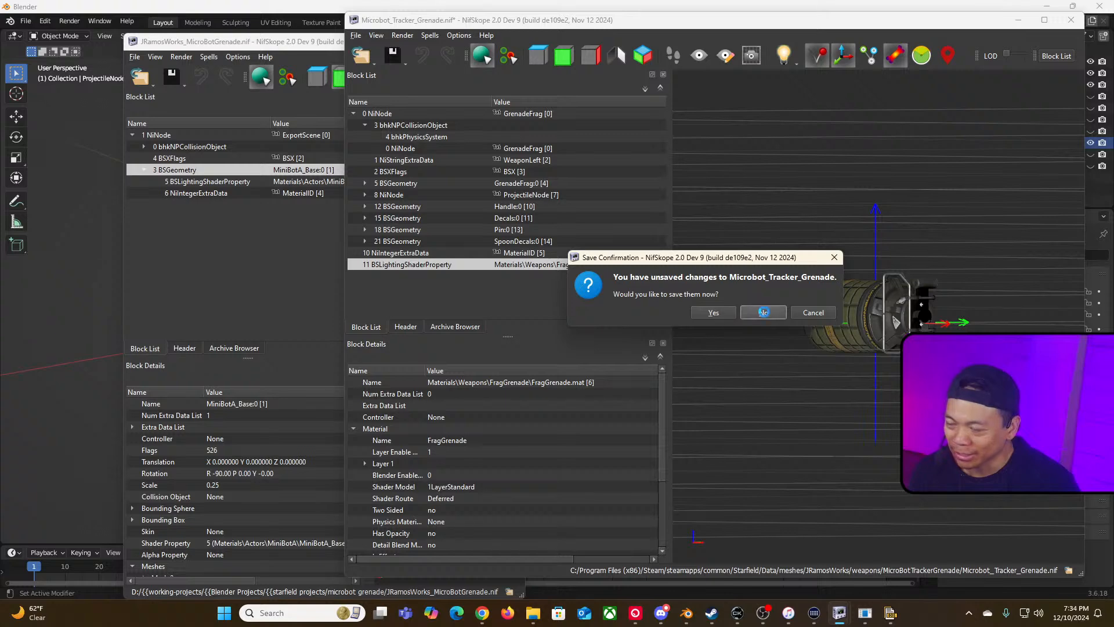
left_click(763, 312)
double_click(517, 124)
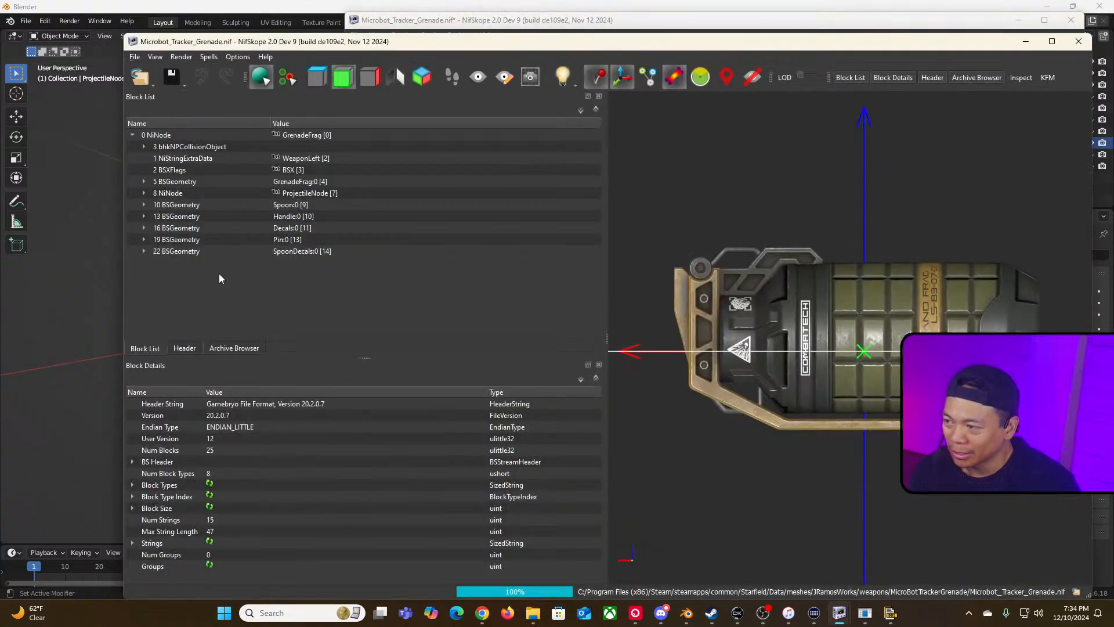
Step: Remove the SpoonDecals geometry branch from Microbot_Tracker_Grenade.nif
left_click(146, 251)
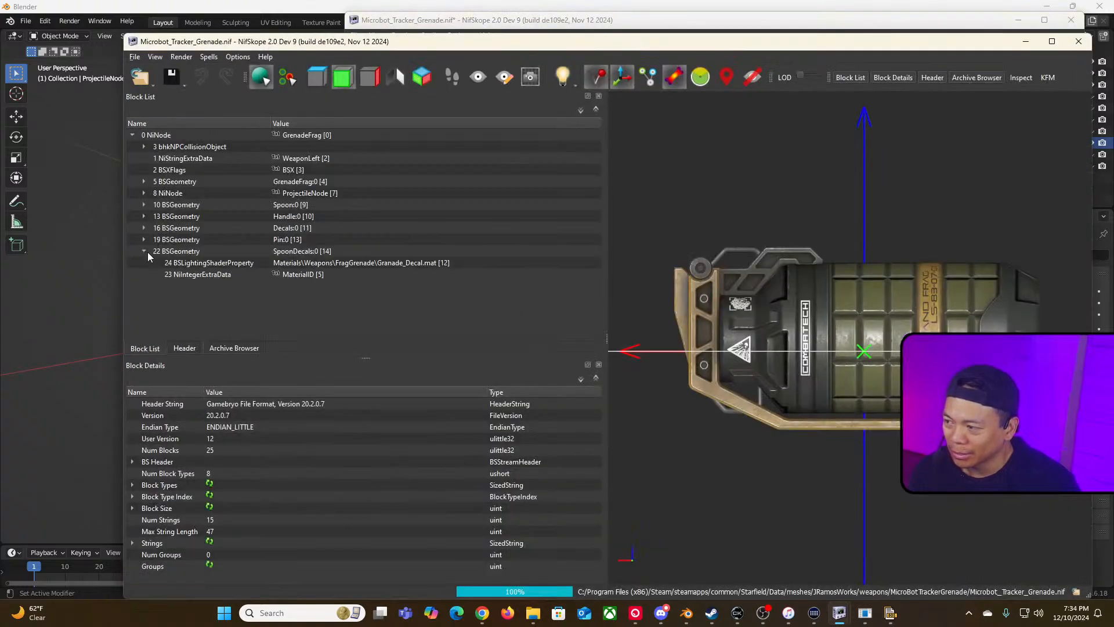
left_click(186, 253)
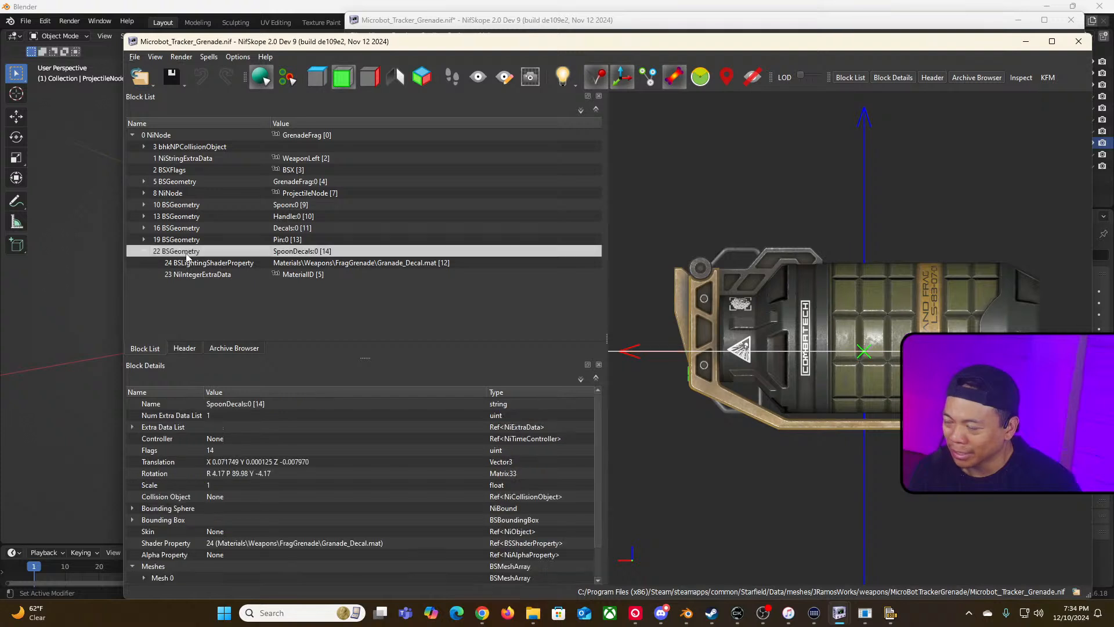
right_click(186, 254)
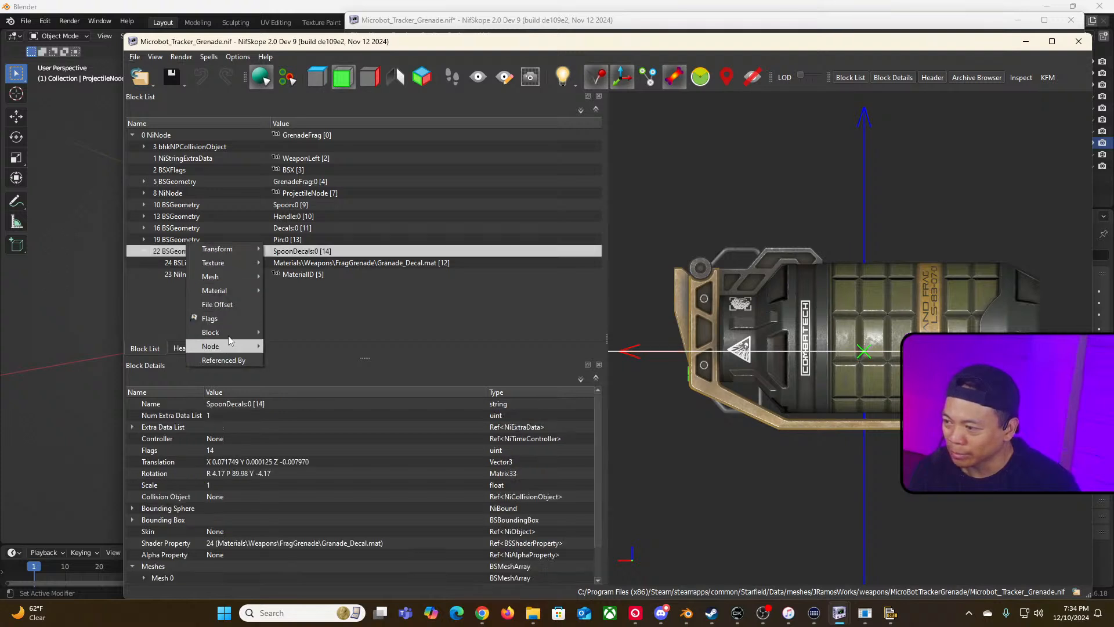
mouse_move(242, 290)
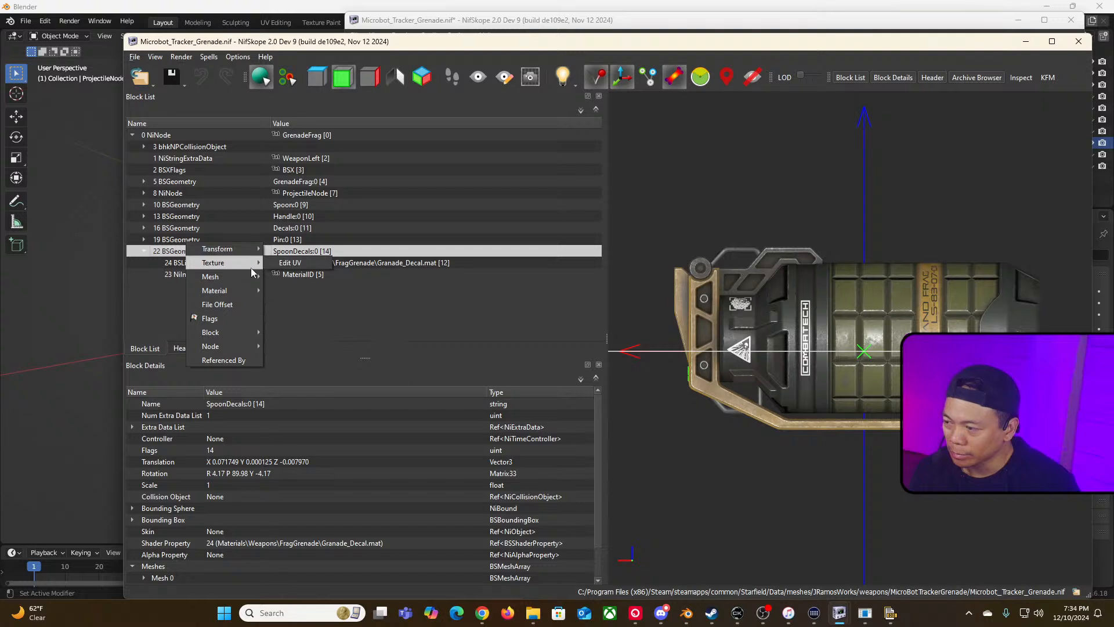
mouse_move(250, 333)
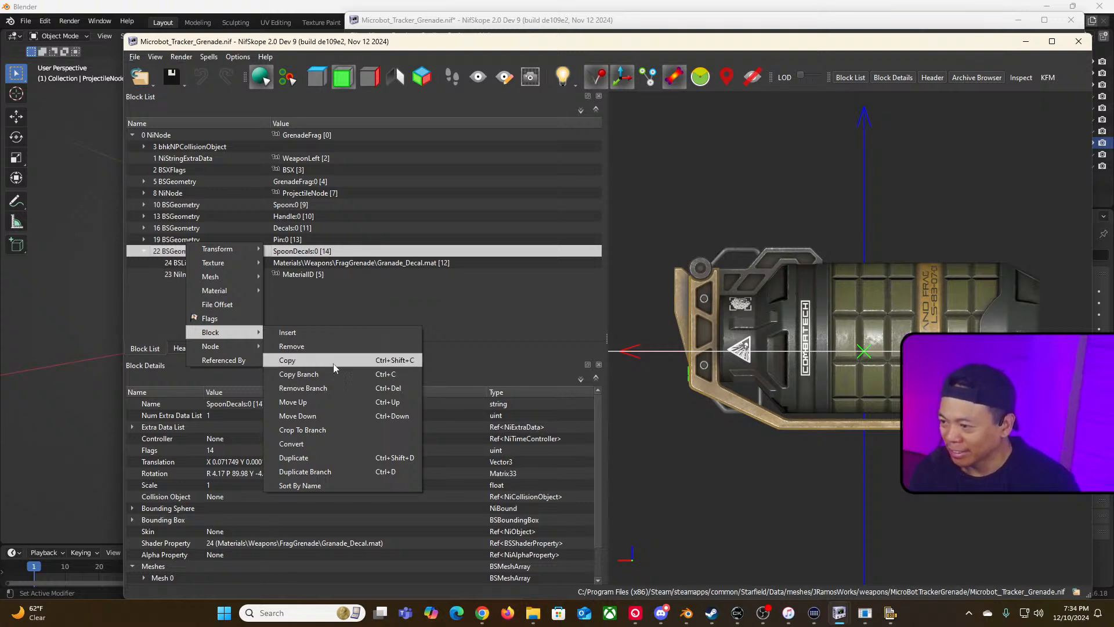
left_click(340, 313)
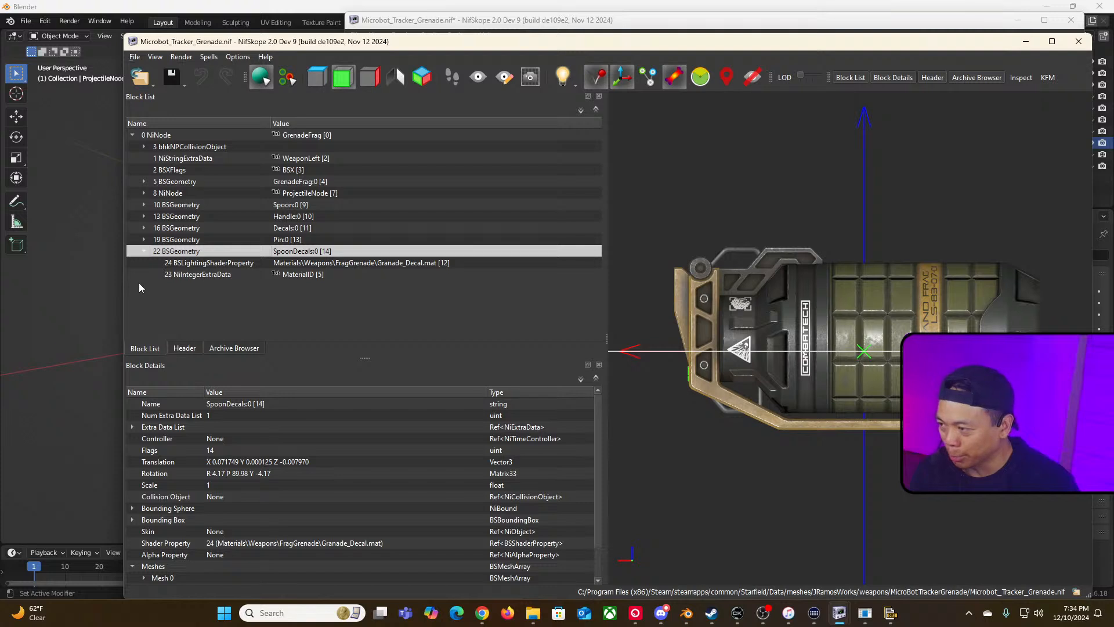
right_click(185, 250)
mouse_move(249, 263)
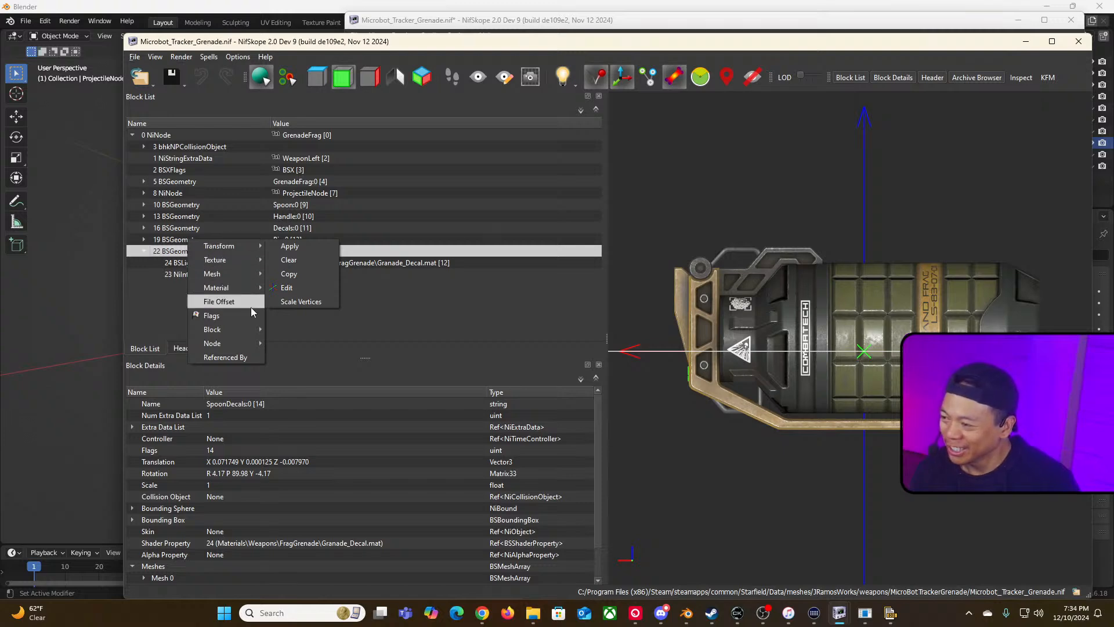
mouse_move(238, 331)
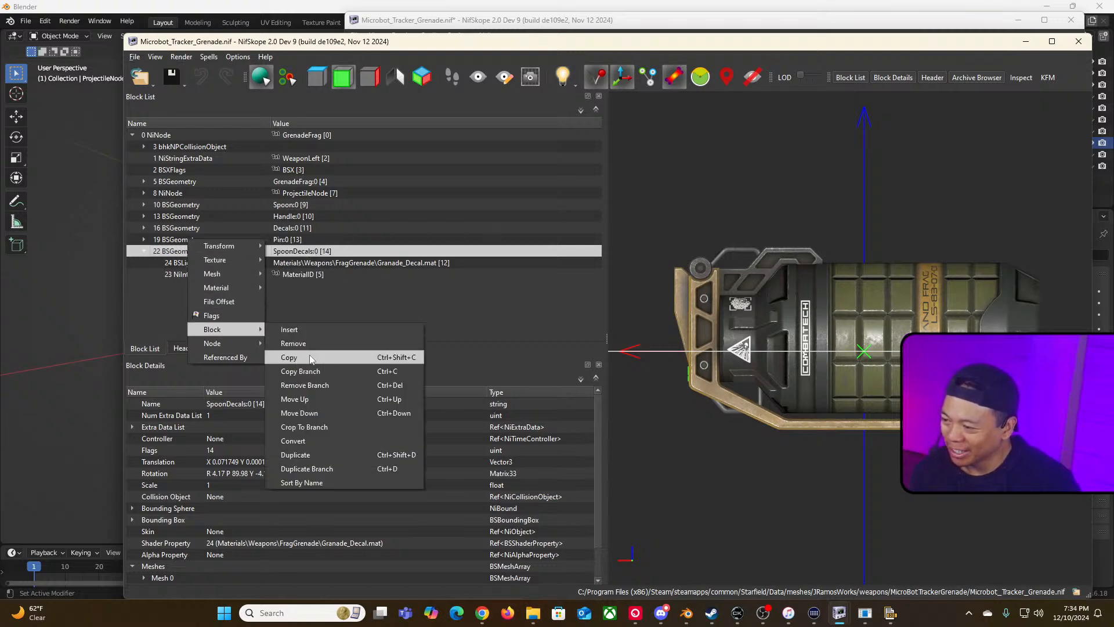
left_click(393, 386)
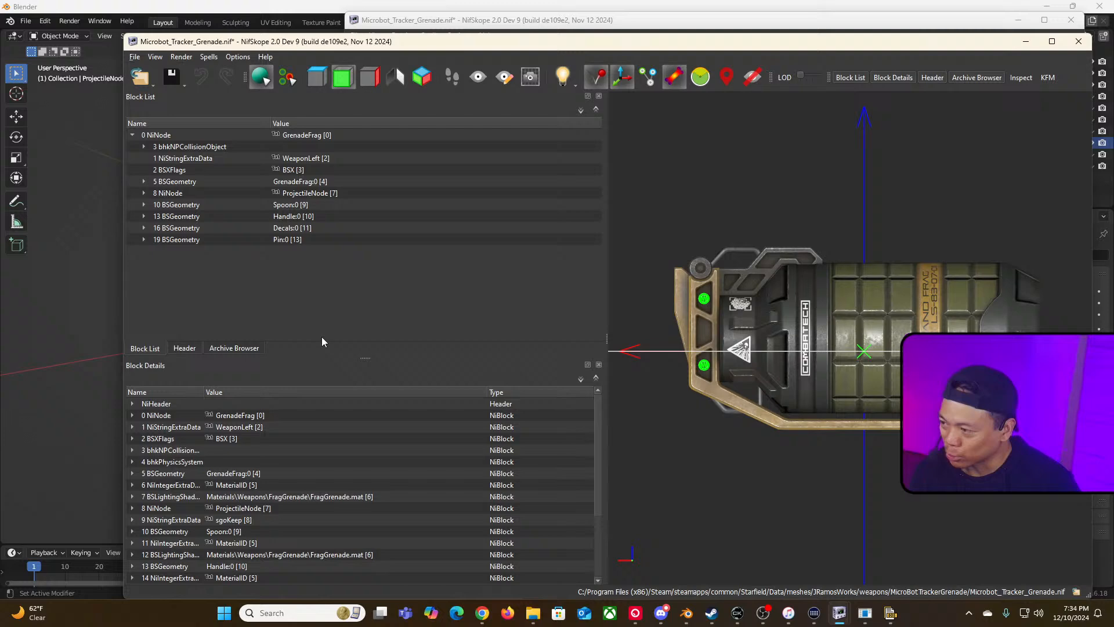
Step: Remove the Pin, Decals and Handle geometry branches
left_click(276, 243)
key("ctrl+Delete")
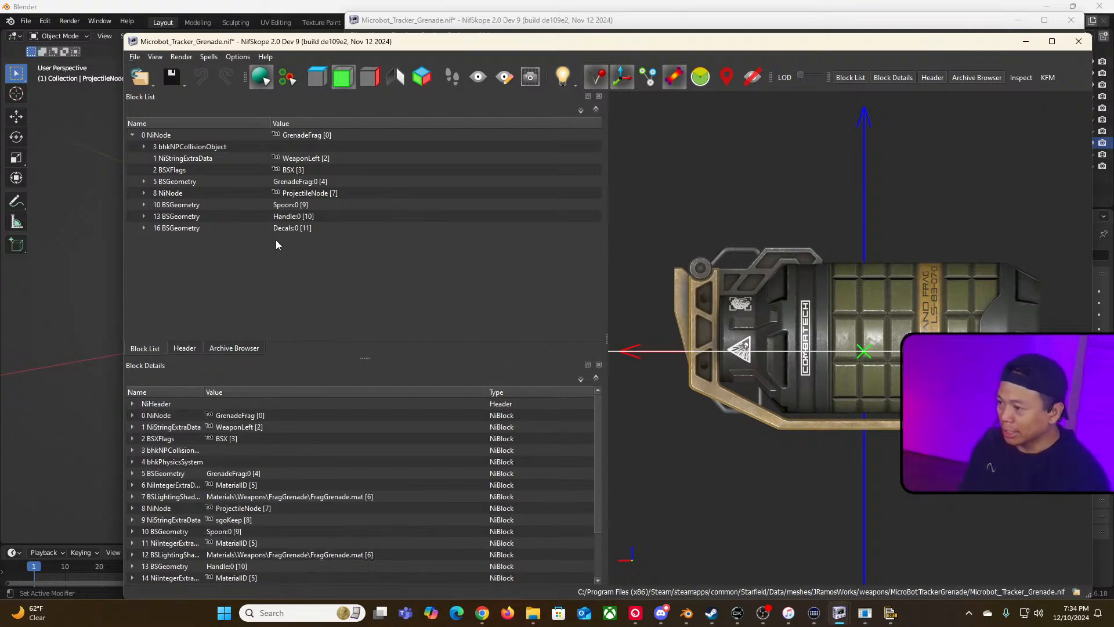
left_click(274, 229)
key("ctrl+Delete")
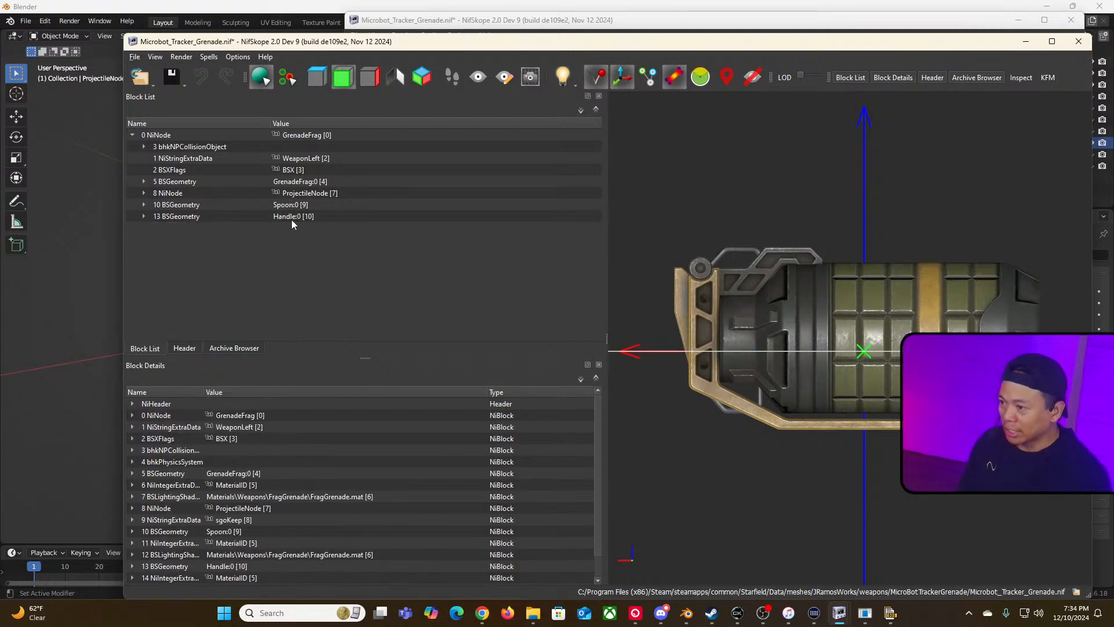
left_click(293, 218)
key("ctrl+Delete")
Step: Remove the Spoon geometry branch from the tracker grenade's block list
left_click(289, 204)
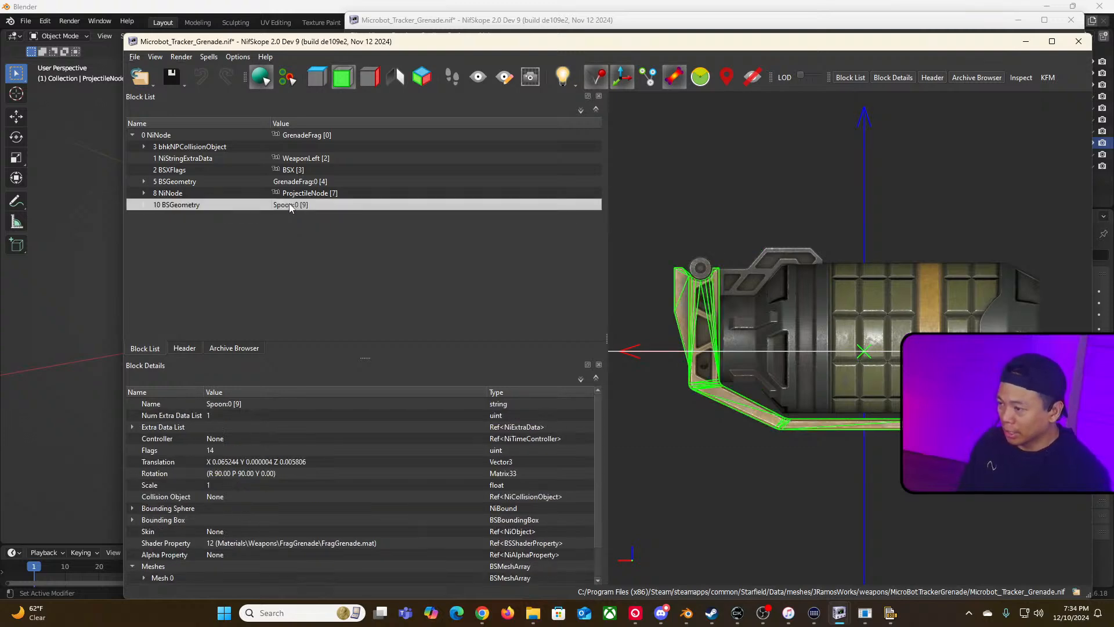
key("ctrl+Delete")
Step: Inspect the remaining ProjectileNode, collision object and GrenadeFrag geometry blocks in the block list
left_click(258, 195)
left_click(144, 193)
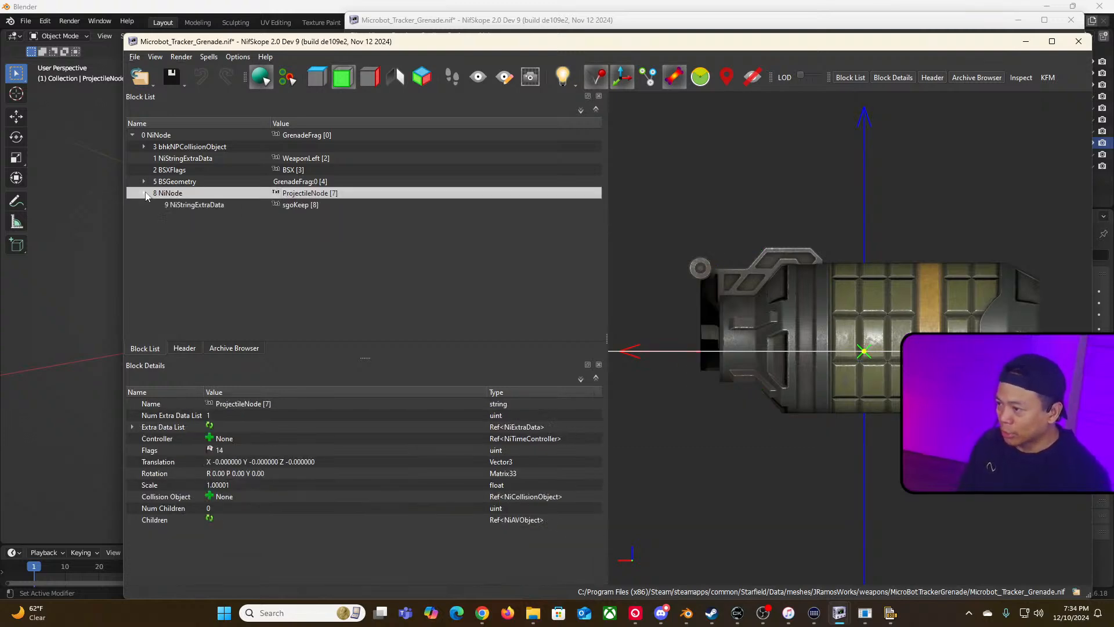
left_click(145, 193)
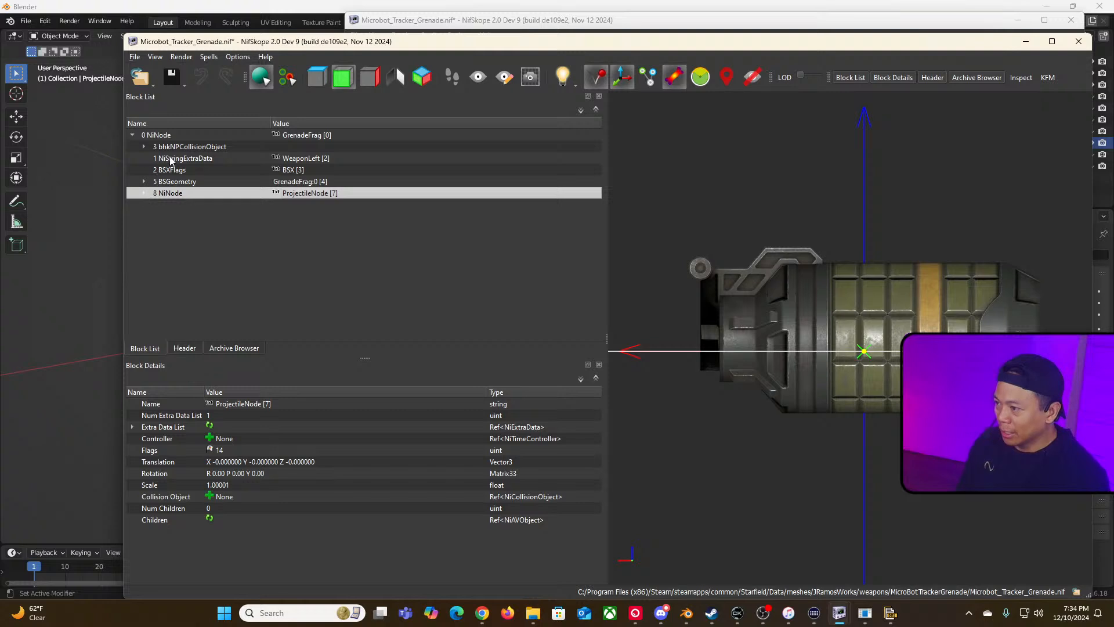
left_click(186, 148)
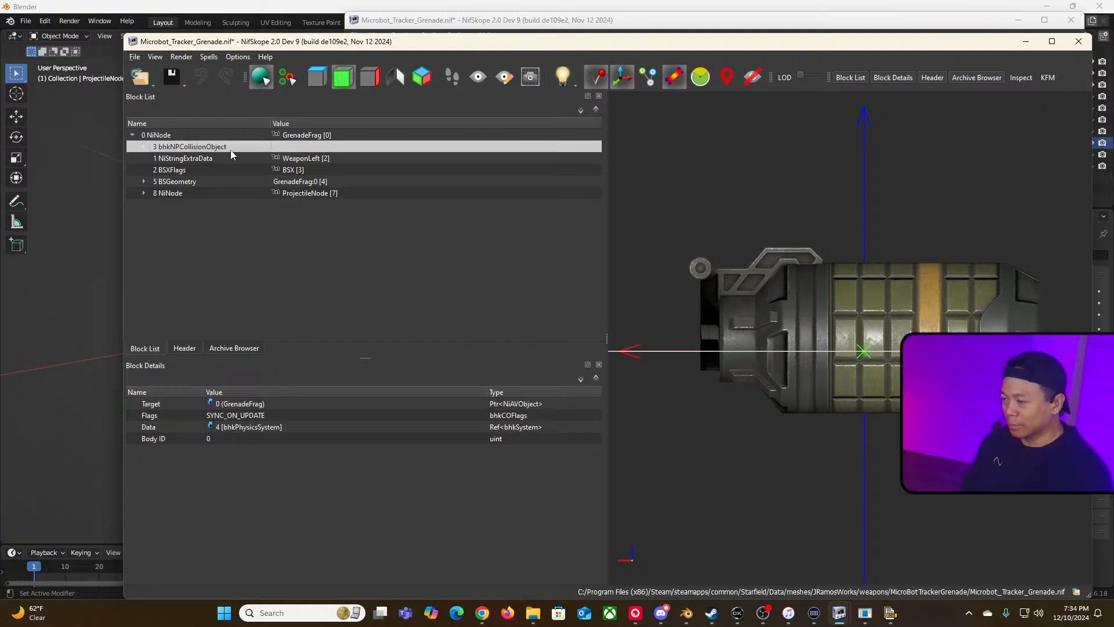
left_click_drag(507, 41, 445, 26)
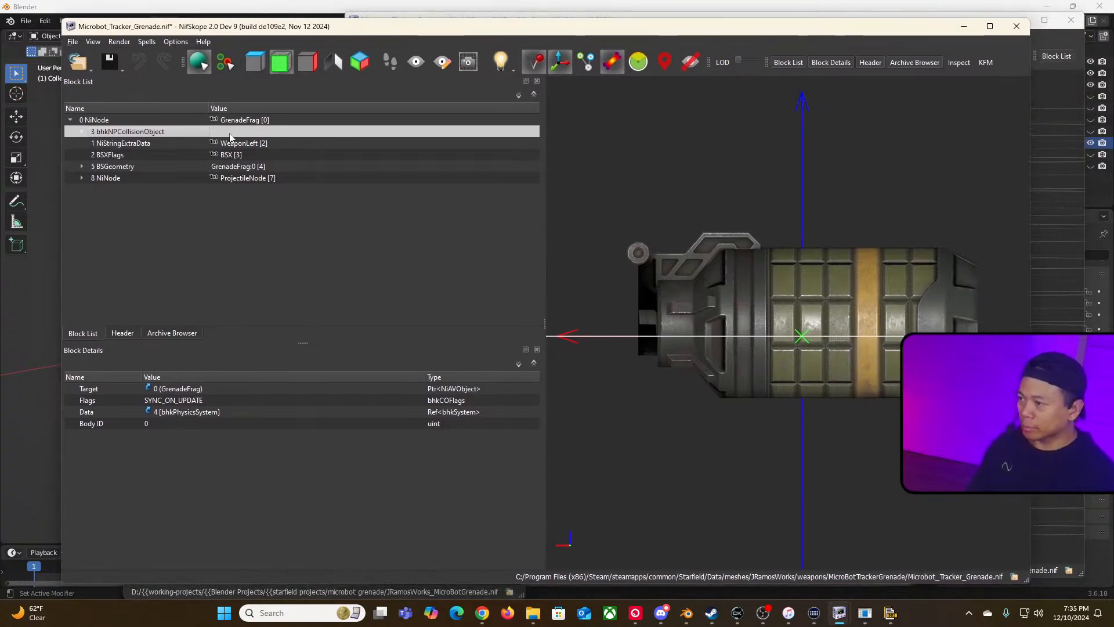
left_click(82, 166)
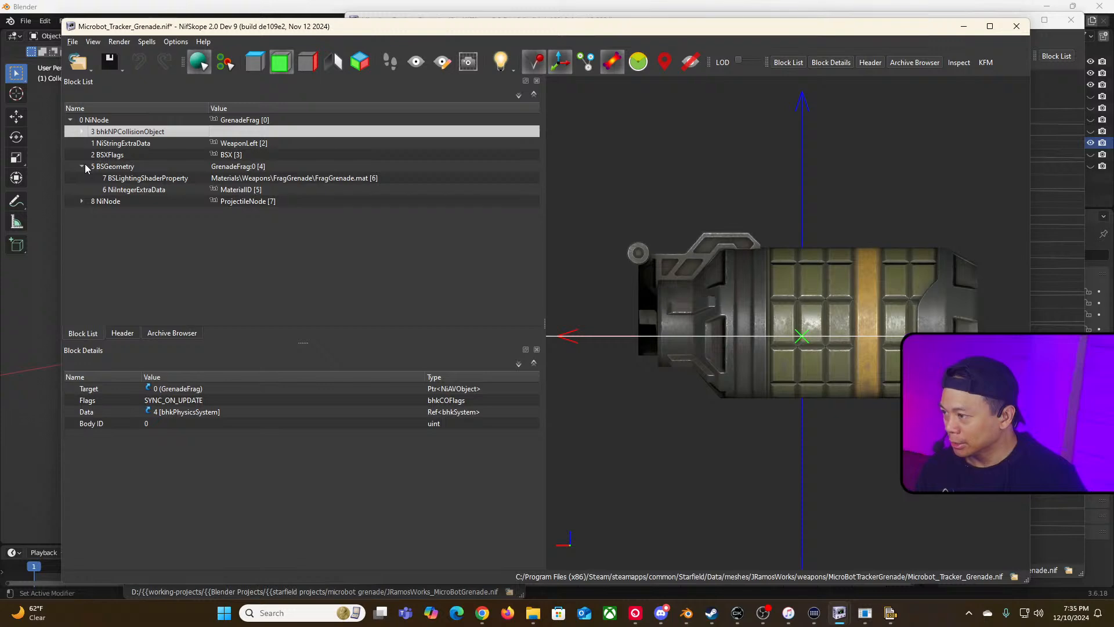
left_click(85, 165)
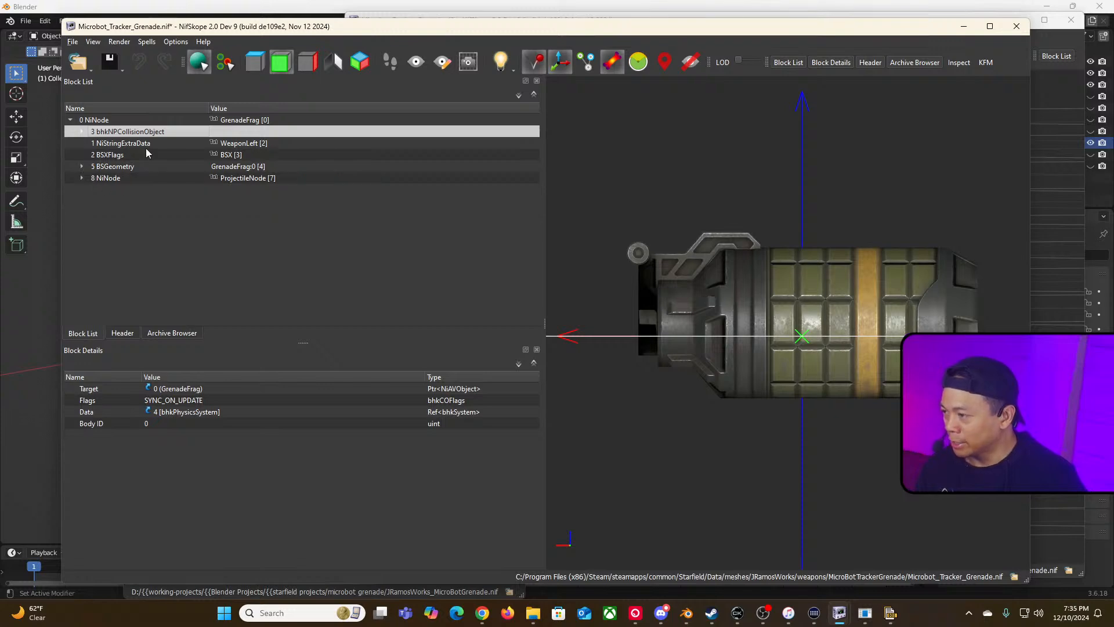
Step: Copy the MiniBotA_Base geometry branch from JRamosWorks_MicroBotGrenade.nif
left_click_drag(266, 25, 486, 41)
left_click(190, 251)
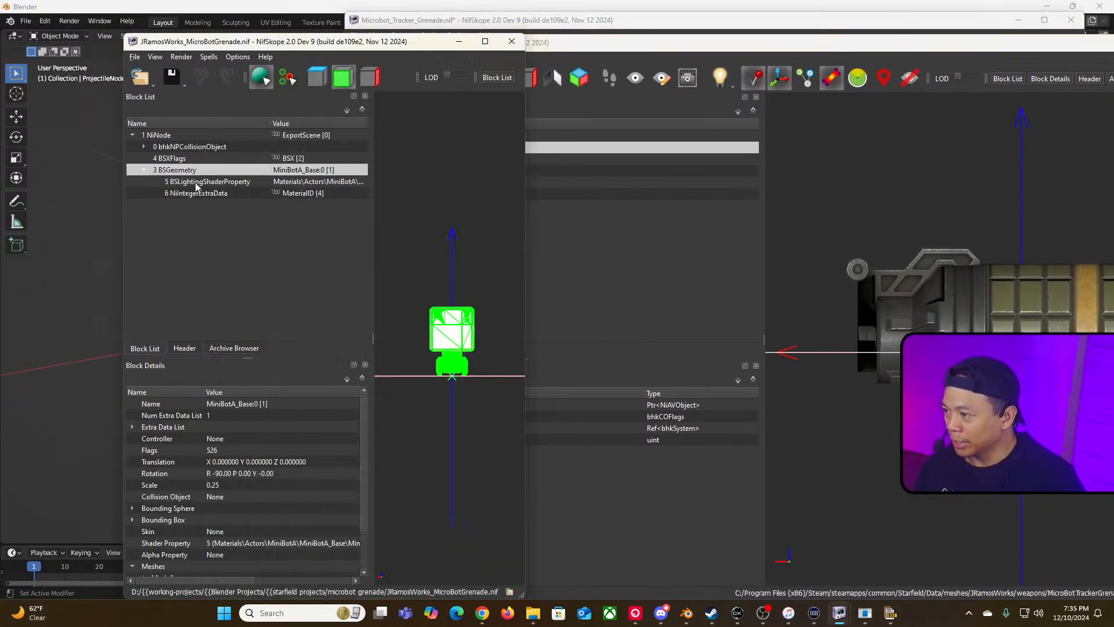
right_click(177, 172)
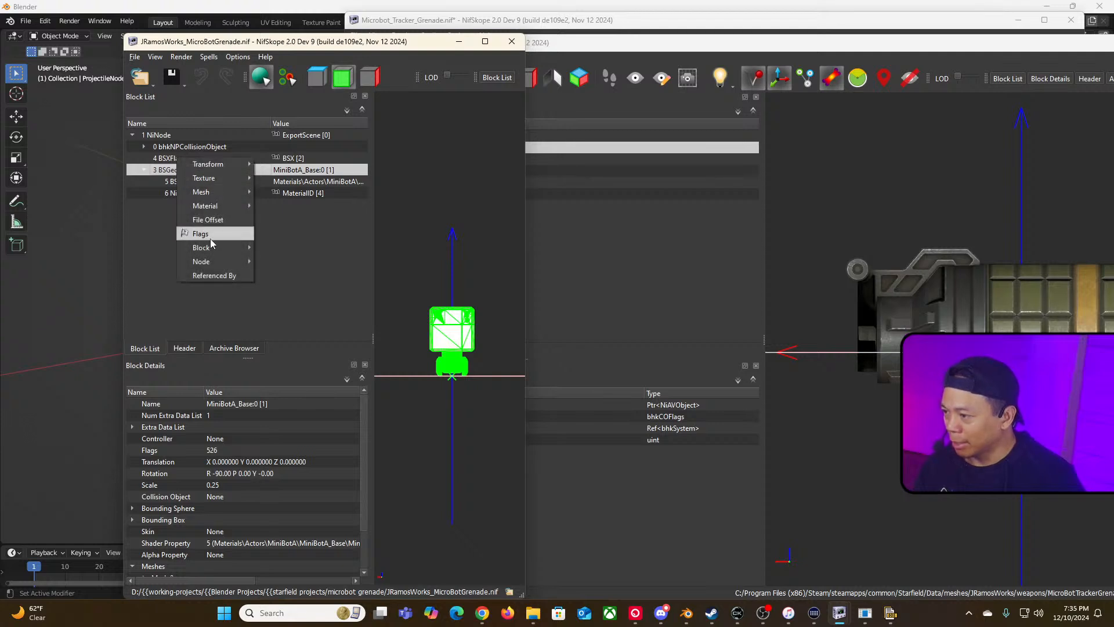
mouse_move(212, 250)
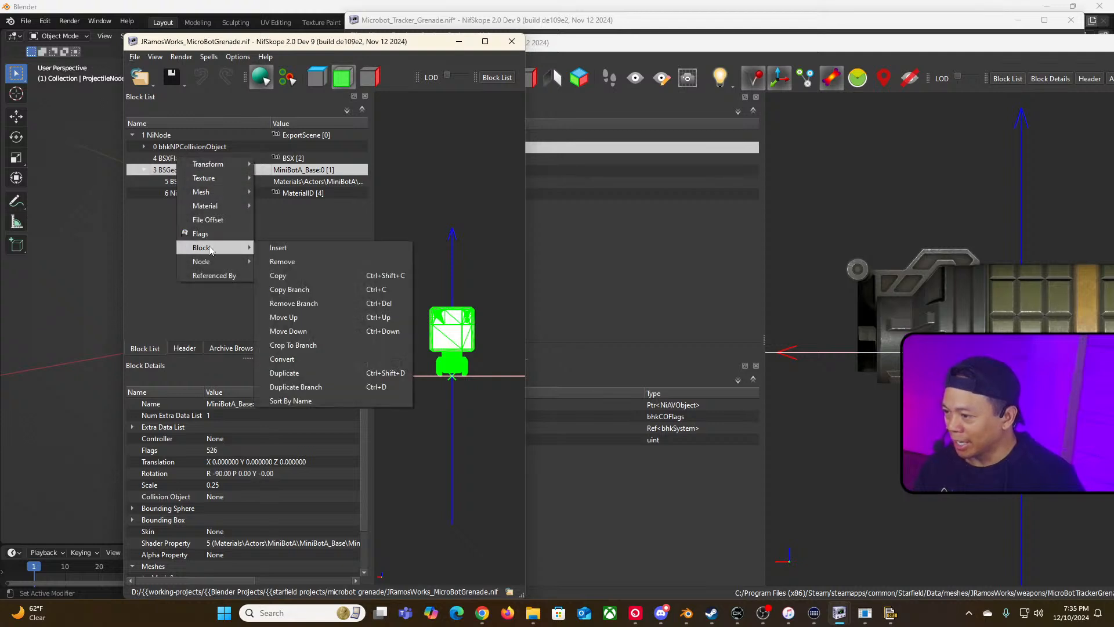
left_click(350, 295)
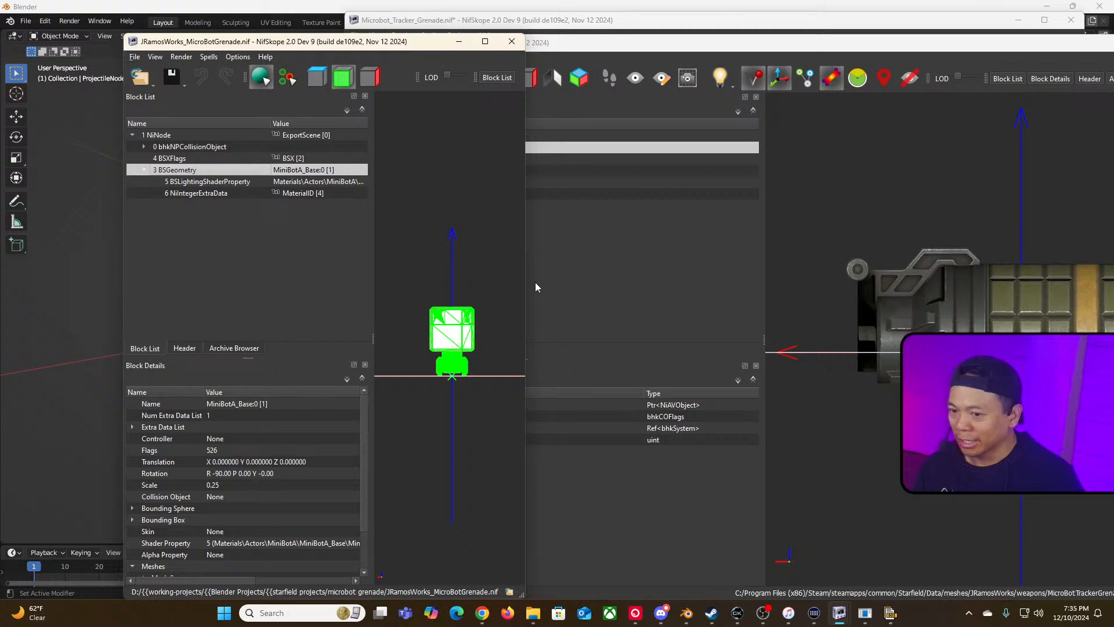
Step: Paste the copied minibot geometry branch under the GrenadeFrag root node of Microbot_Tracker_Grenade.nif
left_click(813, 61)
left_click_drag(816, 45, 766, 43)
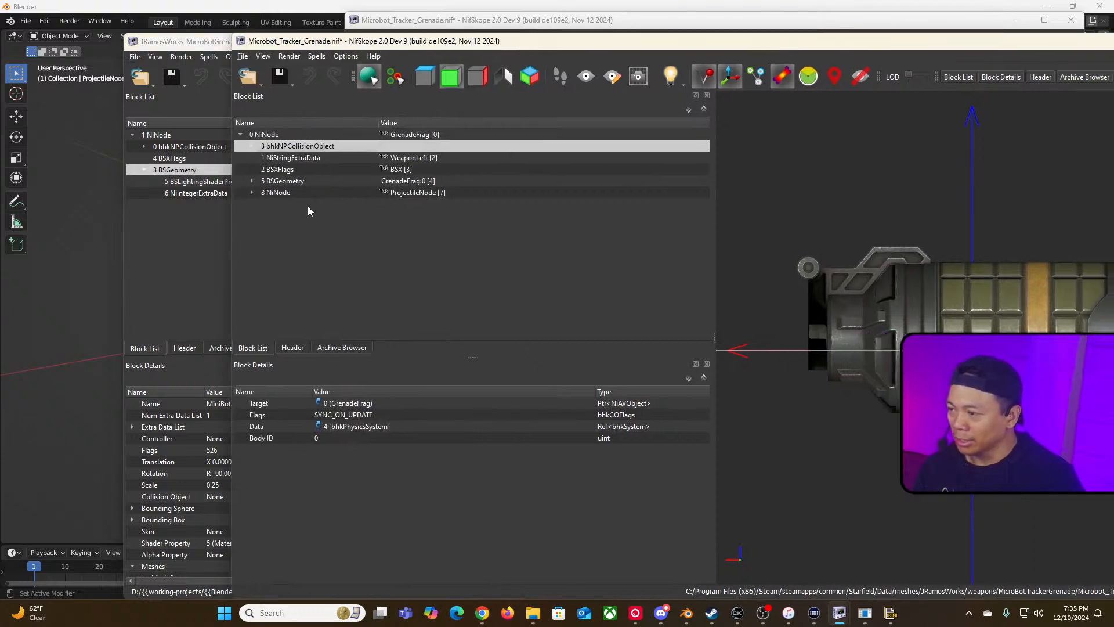
right_click(296, 235)
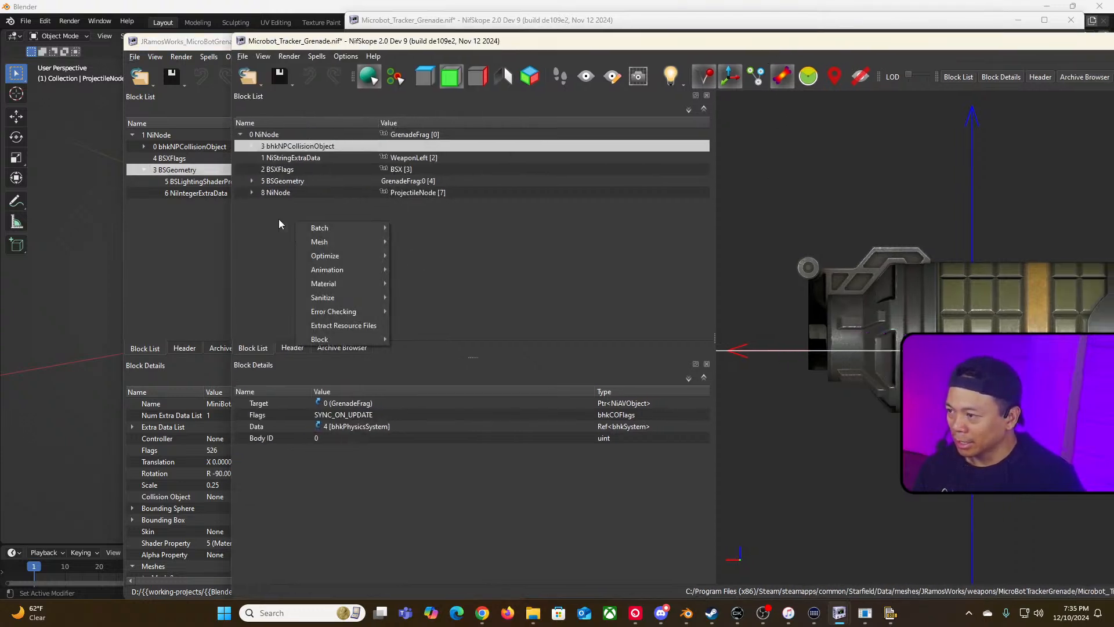
left_click(283, 137)
left_click(269, 134)
right_click(293, 135)
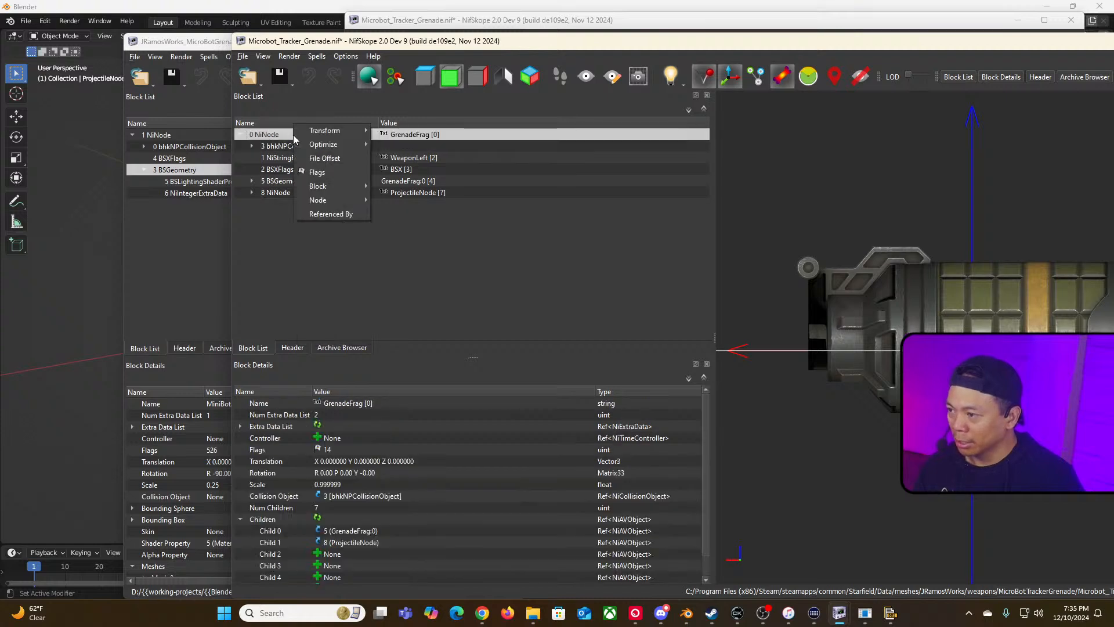
mouse_move(339, 186)
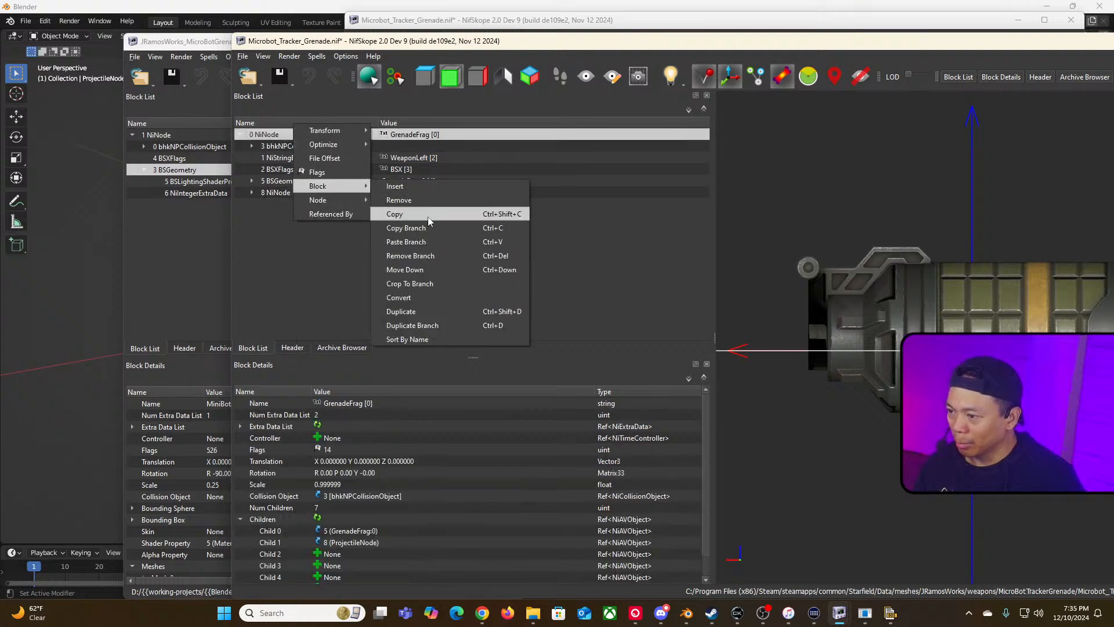
left_click(481, 245)
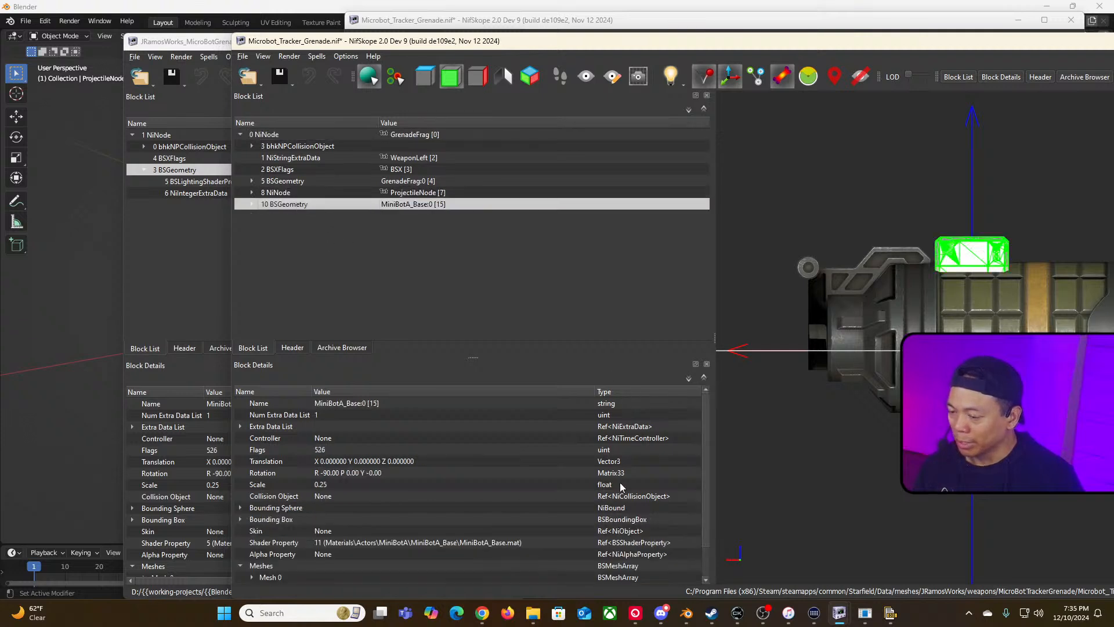
Step: Move the MiniBotA_Base geometry block up to sit directly after the BSX flags, above ProjectileNode and GrenadeFrag
scroll(630, 491, "down", 1)
scroll(639, 503, "up", 1)
right_click(374, 204)
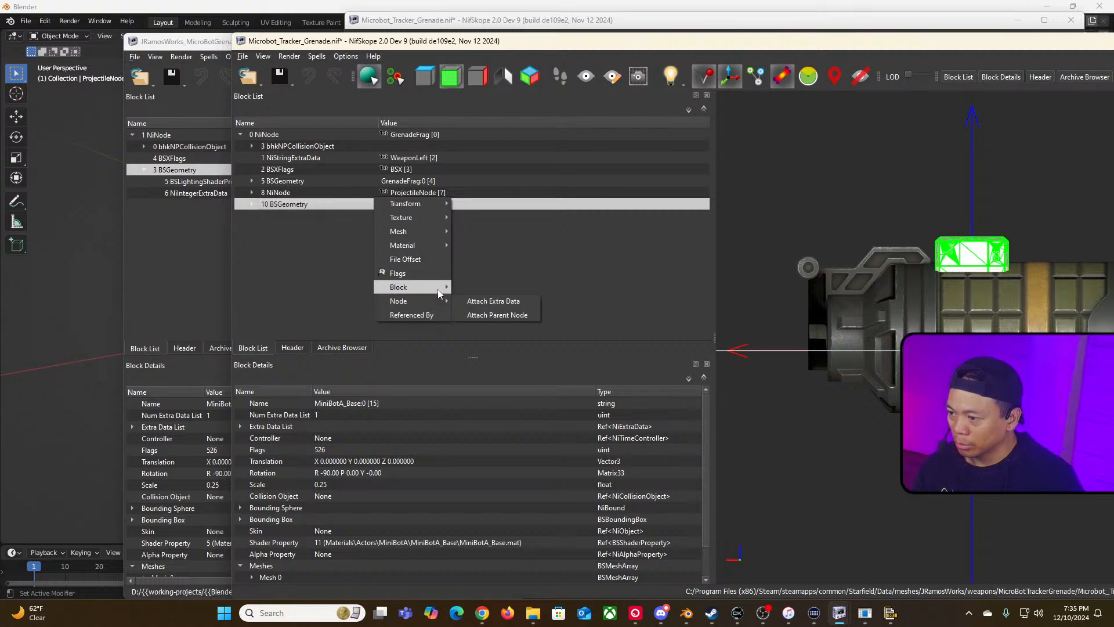
mouse_move(439, 290)
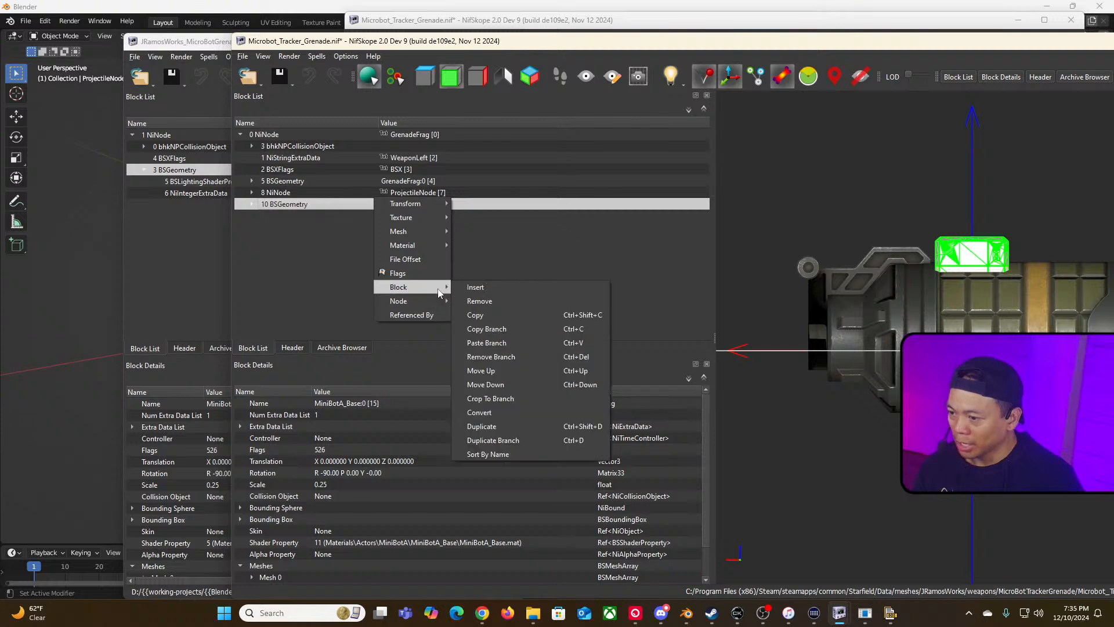
left_click(572, 374)
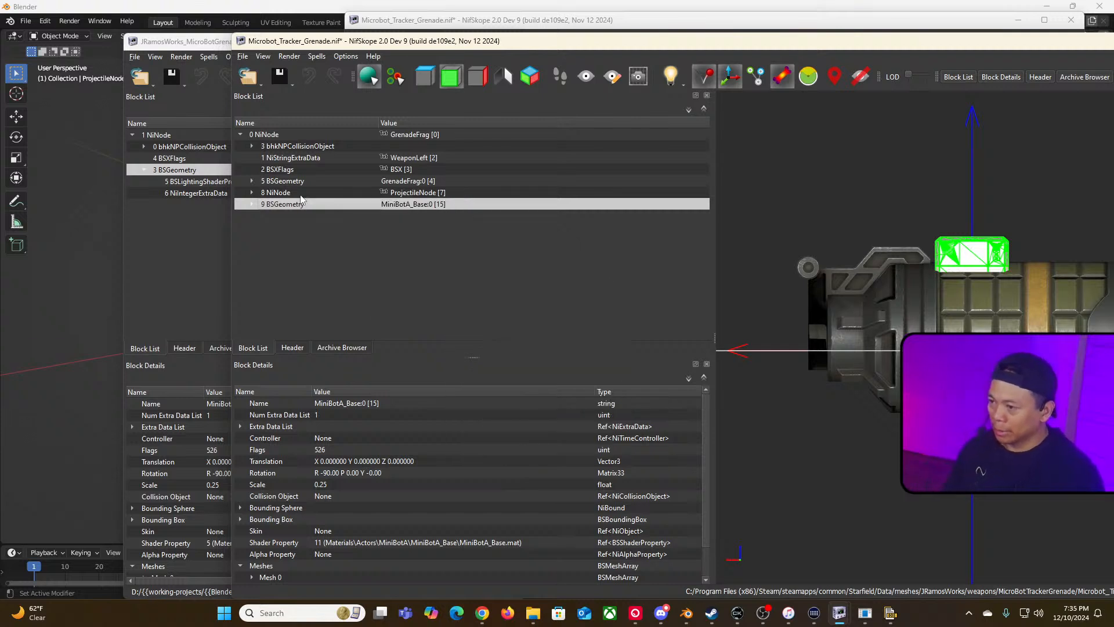
key("ctrl+Up")
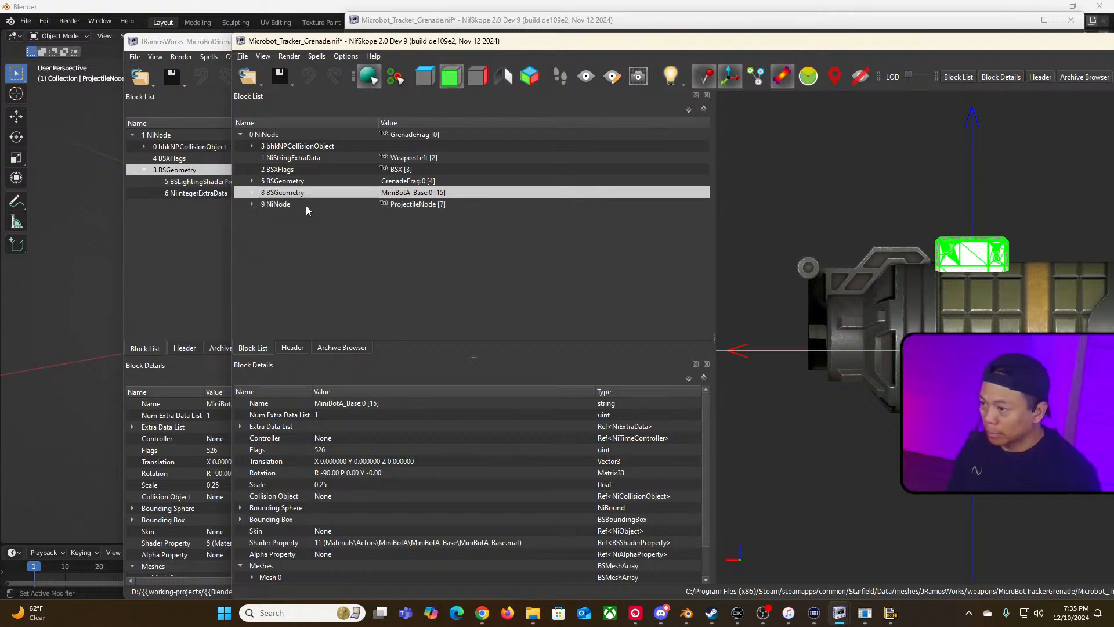
key("ctrl+Up")
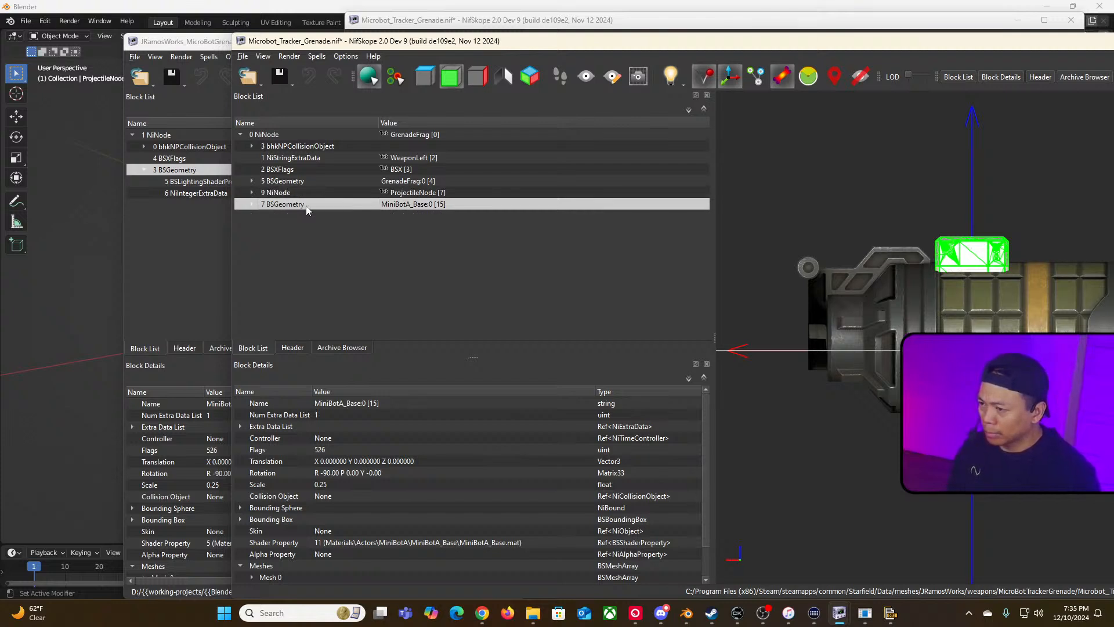
key("ctrl+Up")
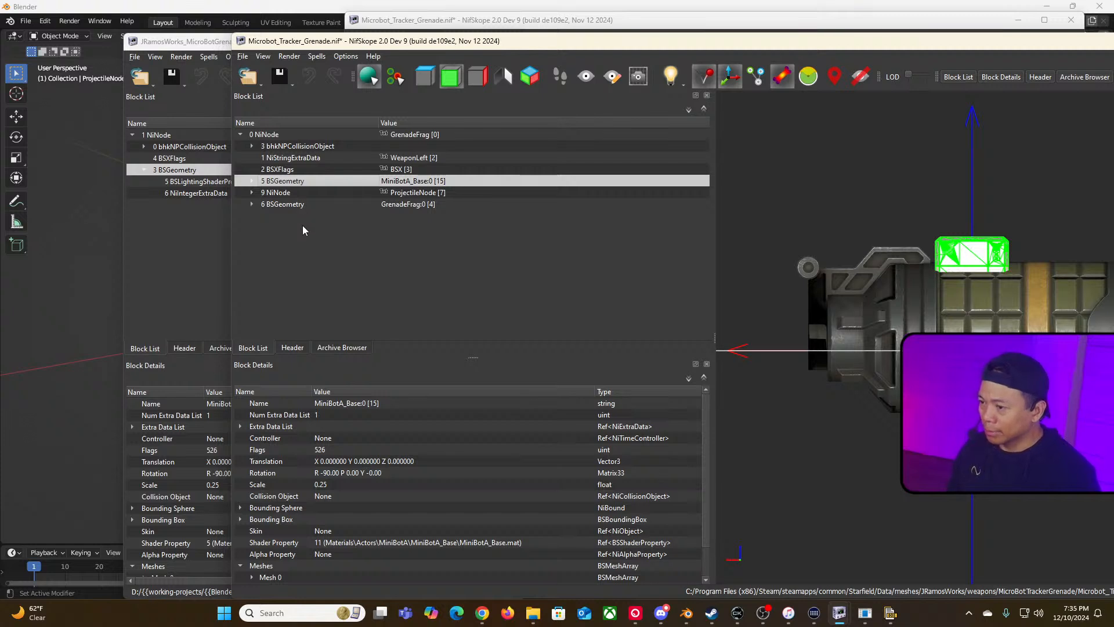
Step: Select the minibot geometry and ProjectileNode blocks in turn to check their placement in the viewport
left_click(280, 203)
left_click(303, 180)
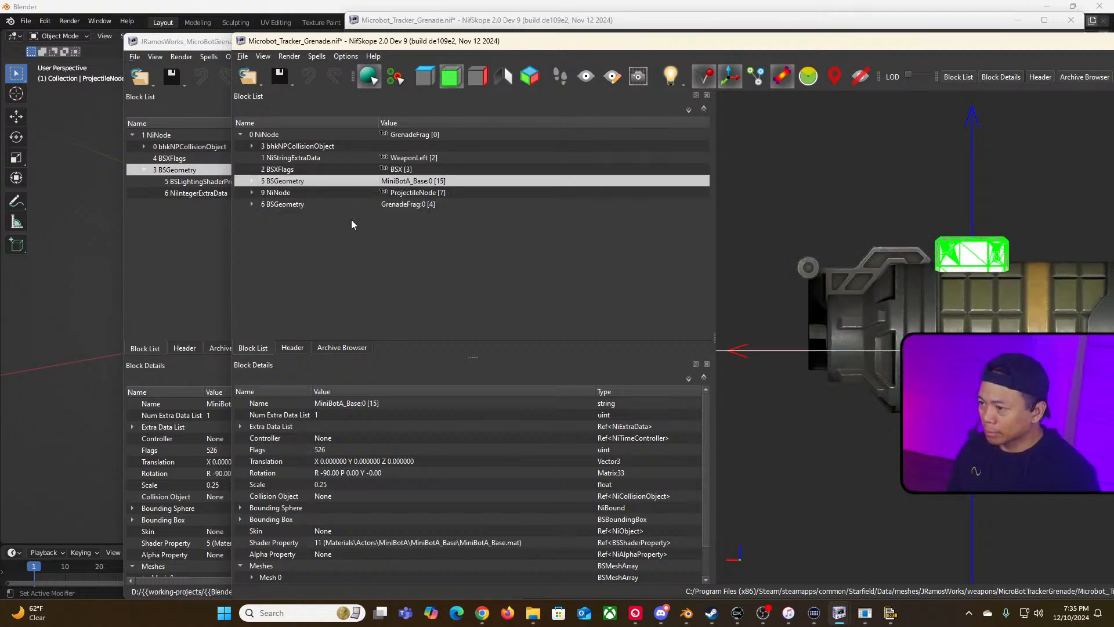
left_click(298, 194)
left_click(275, 183)
left_click(288, 191)
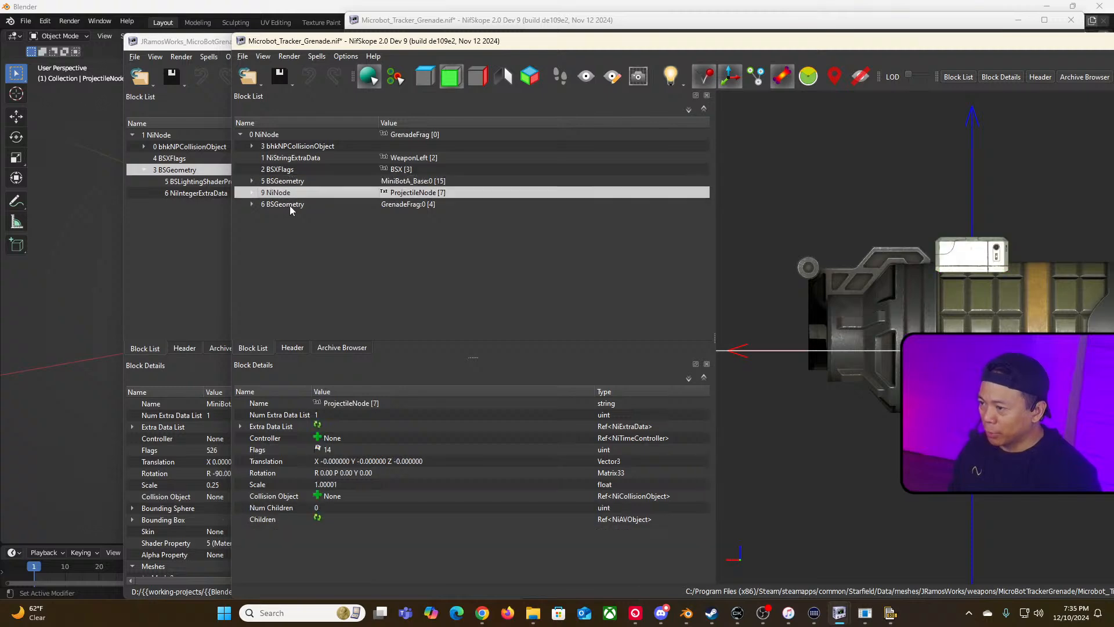
left_click(290, 181)
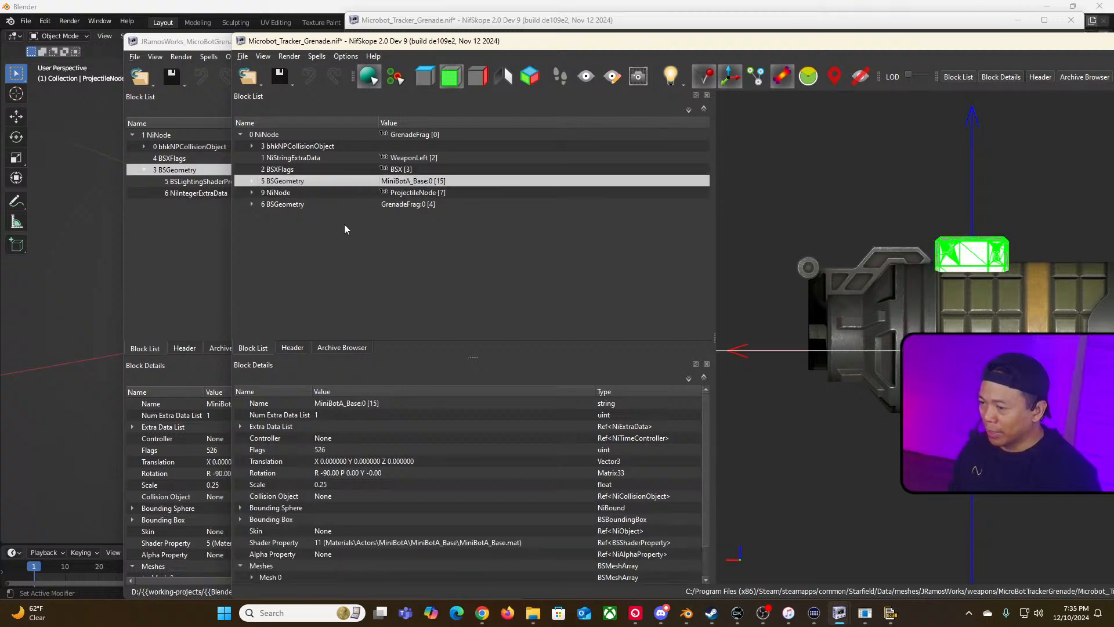
Step: Remove the GrenadeFrag geometry branch, leaving the minibot mesh
left_click(295, 205)
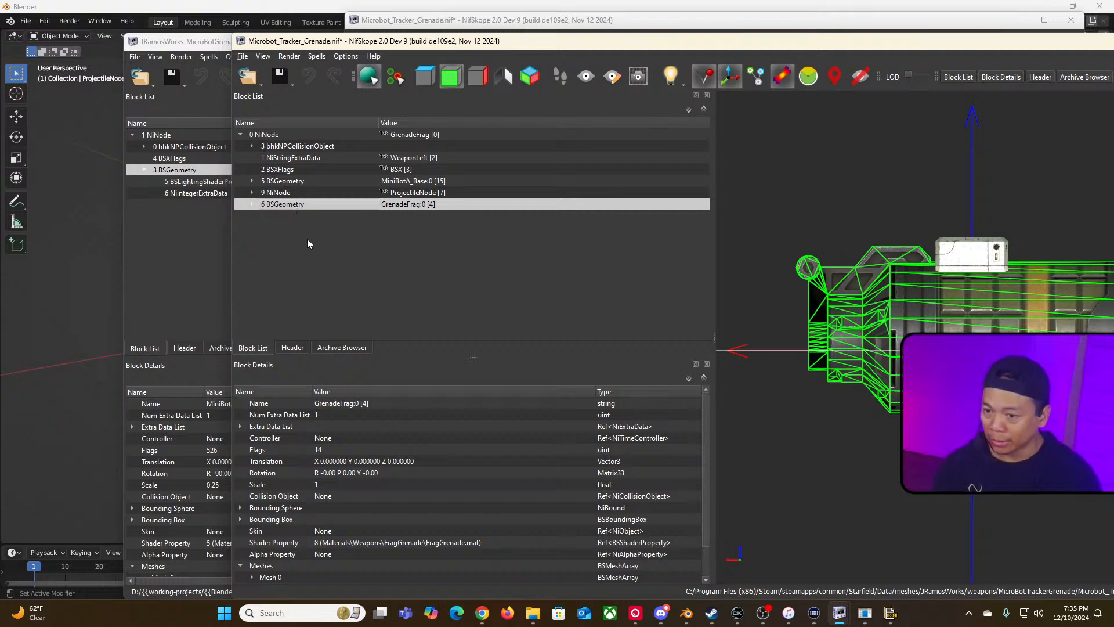
right_click(295, 206)
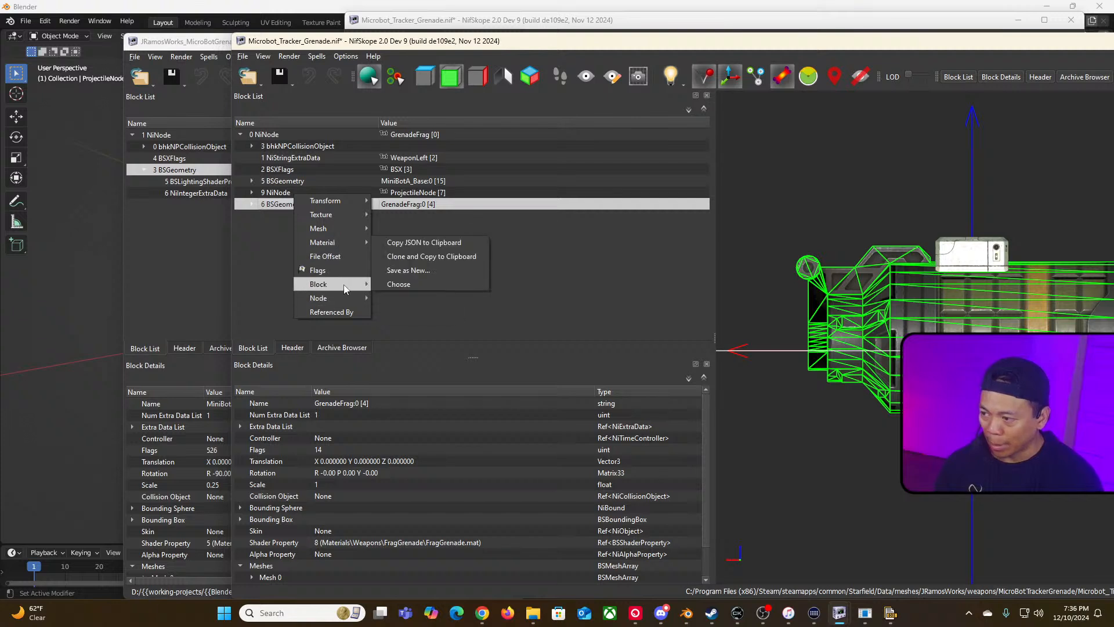
mouse_move(346, 290)
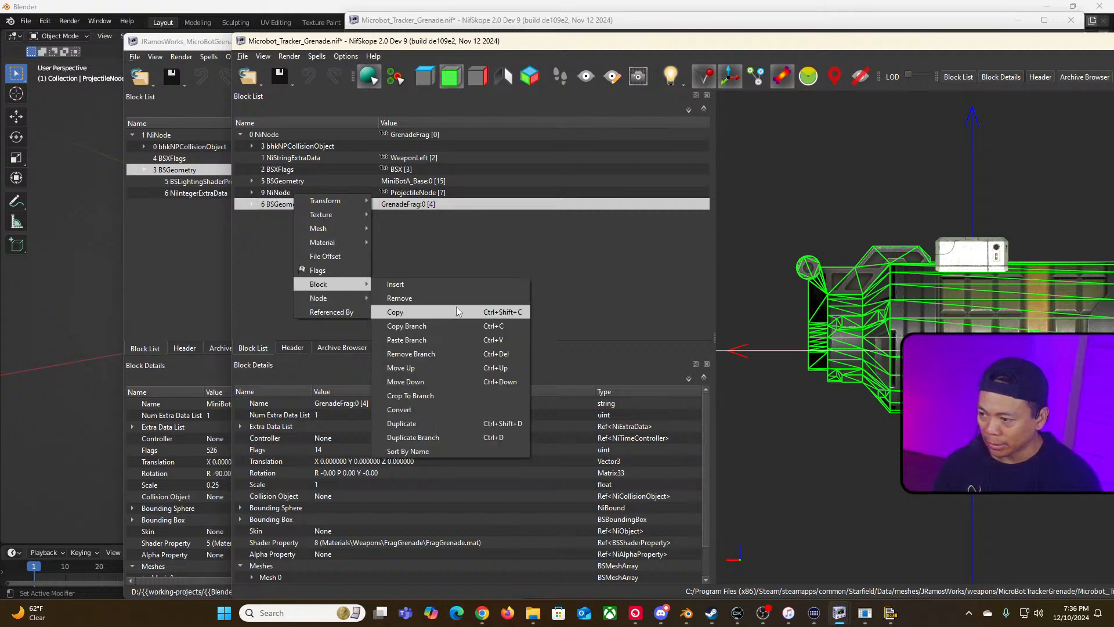
left_click(453, 353)
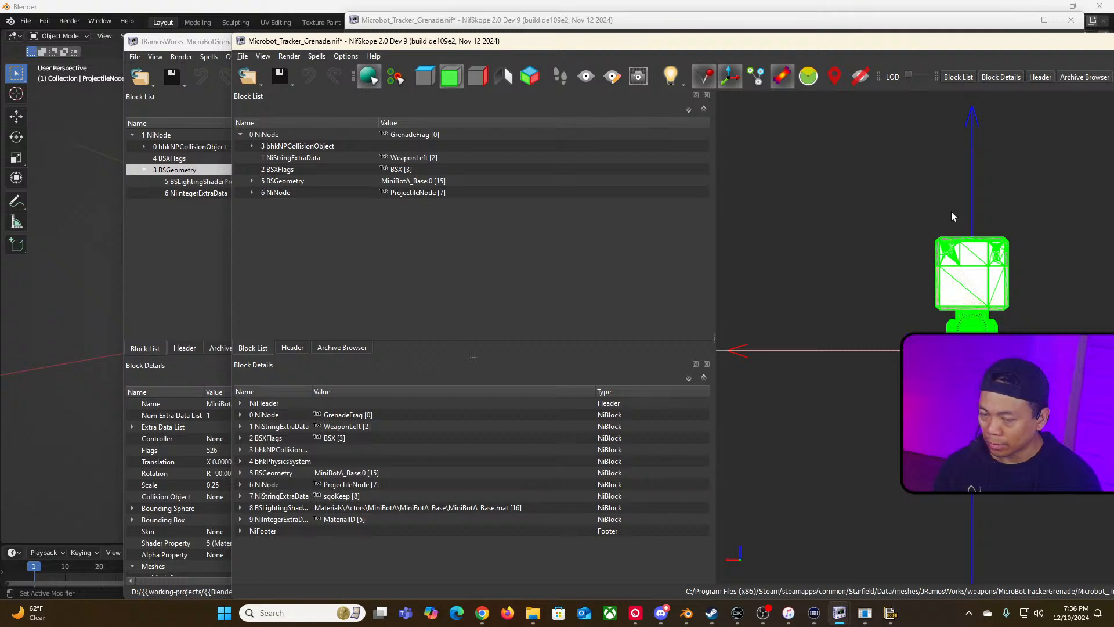
Step: Save Microbot_Tracker_Grenade.nif
left_click_drag(895, 54, 755, 37)
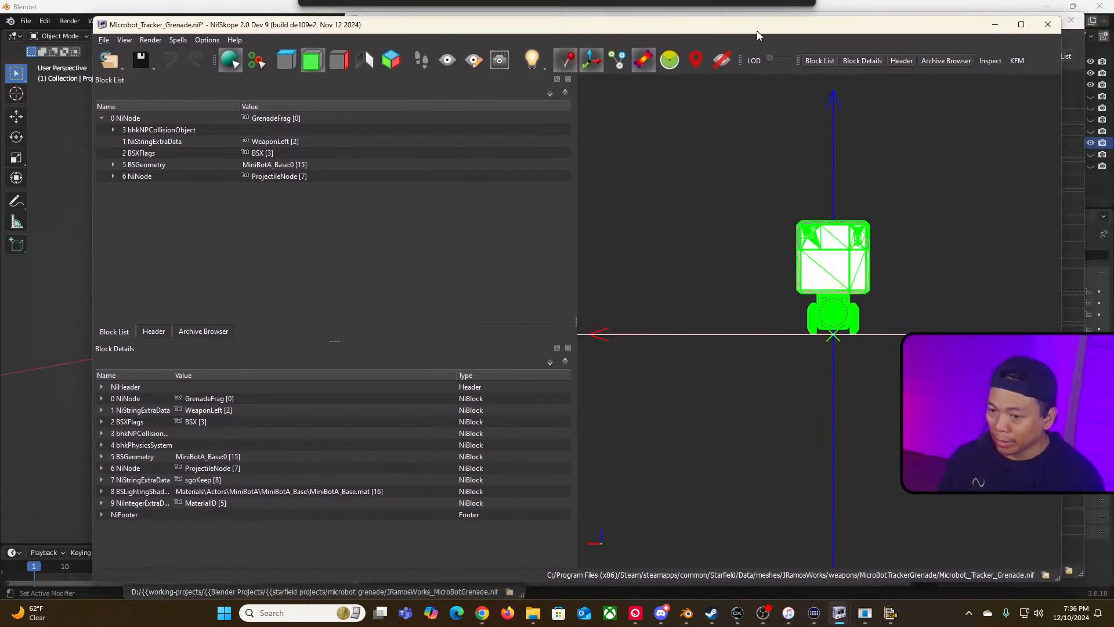
left_click_drag(1063, 214, 838, 224)
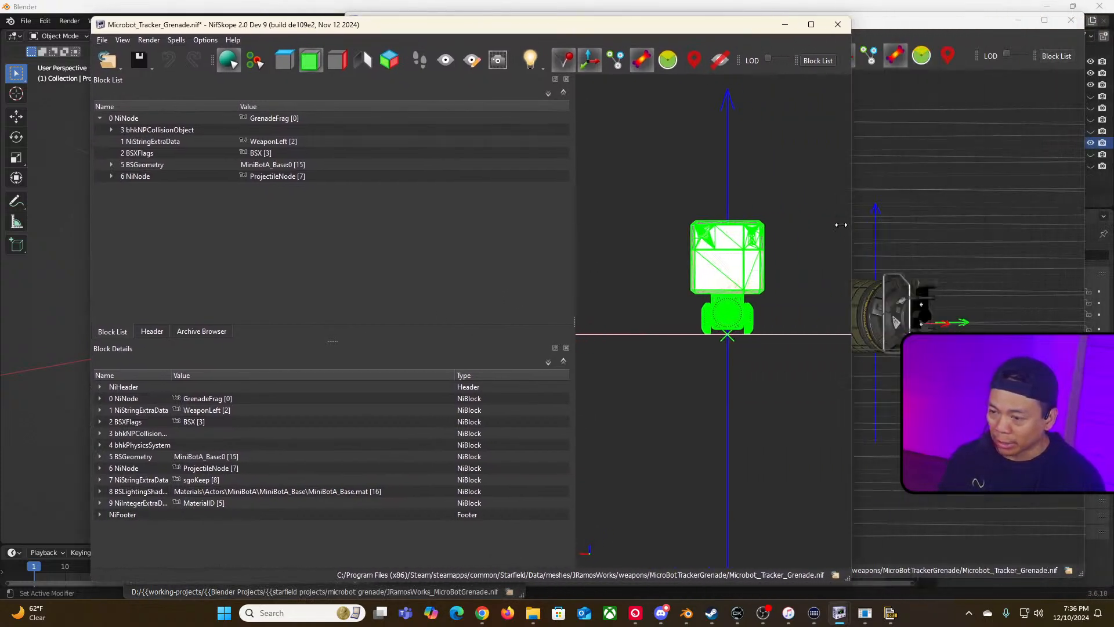
left_click(139, 59)
Step: Expand and inspect the collision object, physics system and minibot geometry blocks
left_click(111, 129)
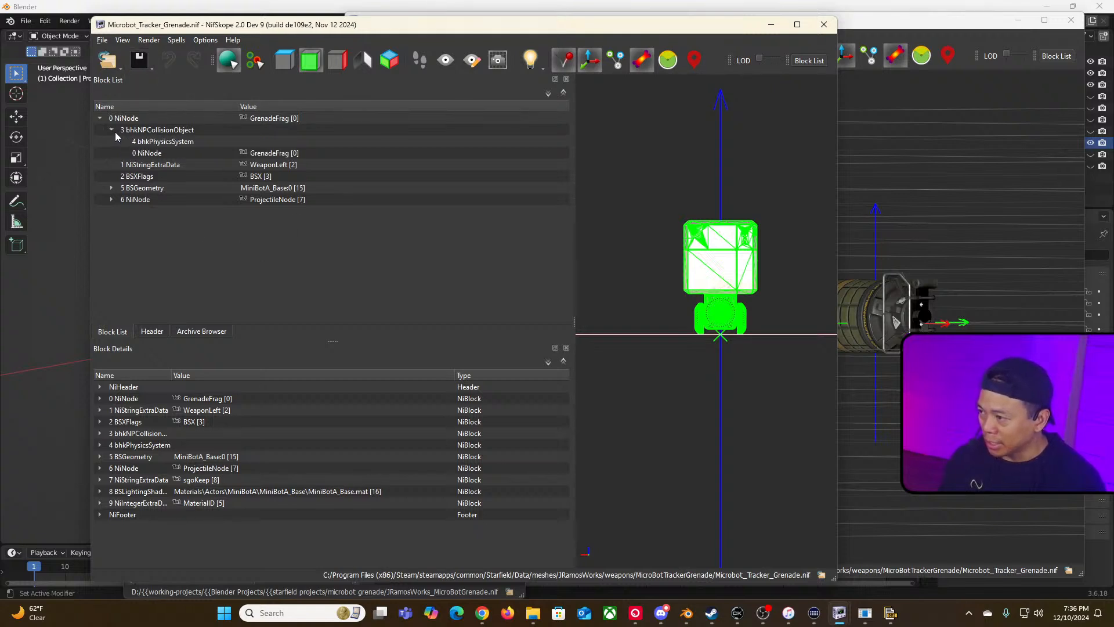
left_click(161, 143)
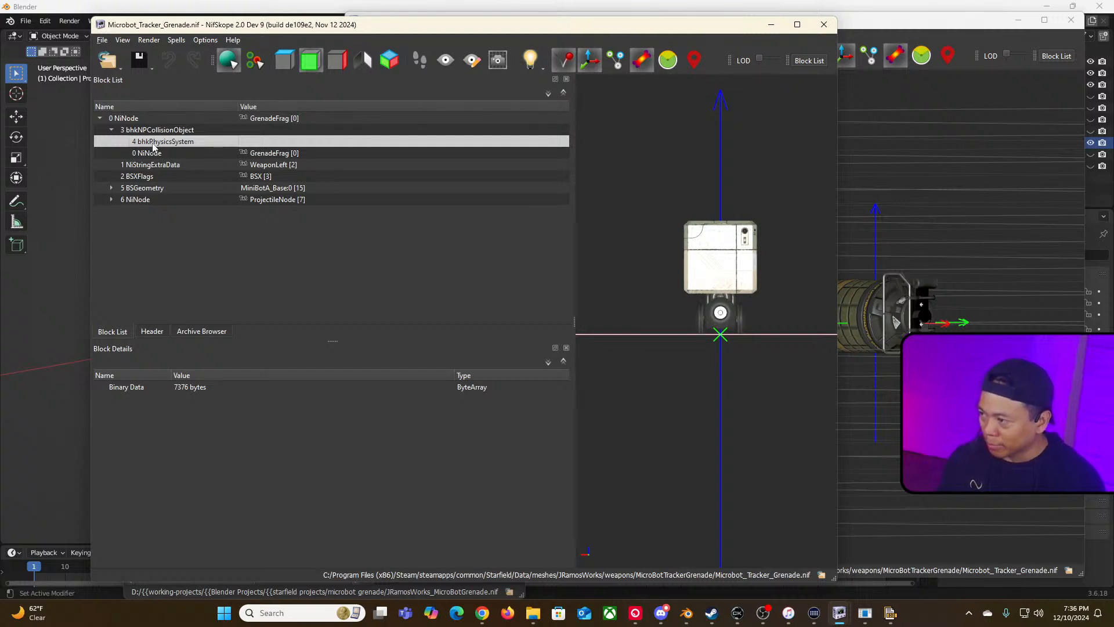
mouse_move(152, 147)
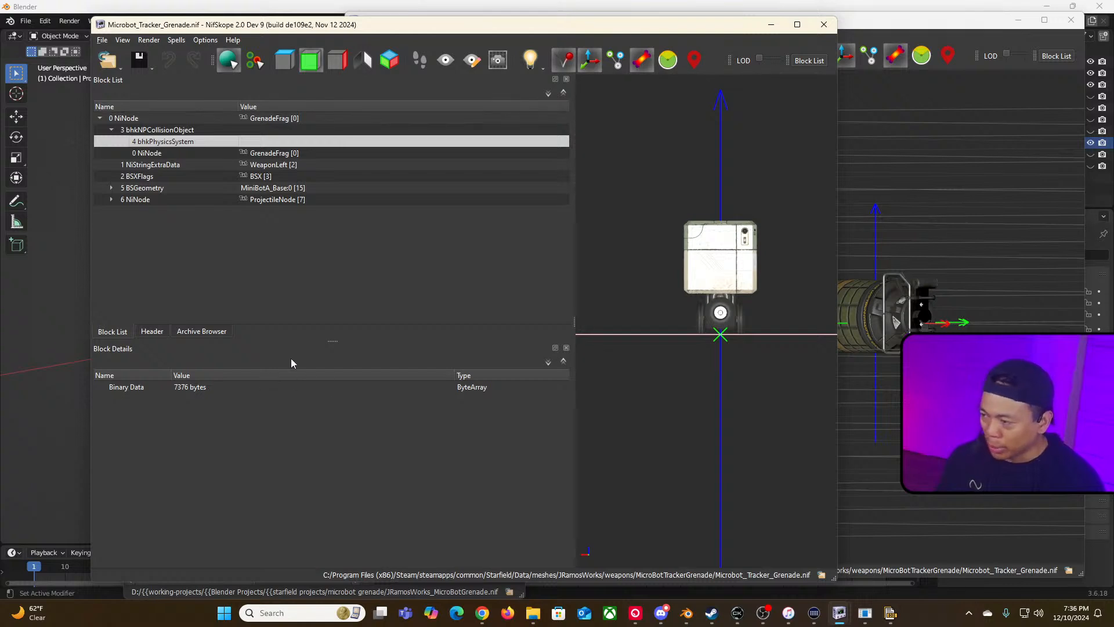
left_click(112, 187)
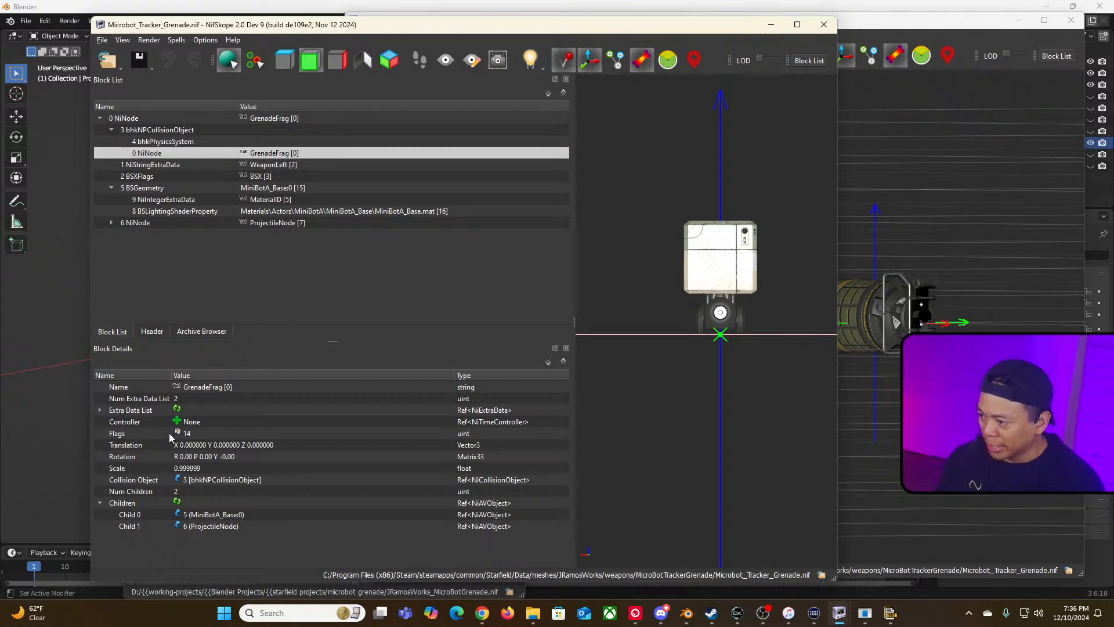
Step: Inspect the root GrenadeFrag node's flags, then select the minibot geometry and its extra data blocks
left_click(177, 433)
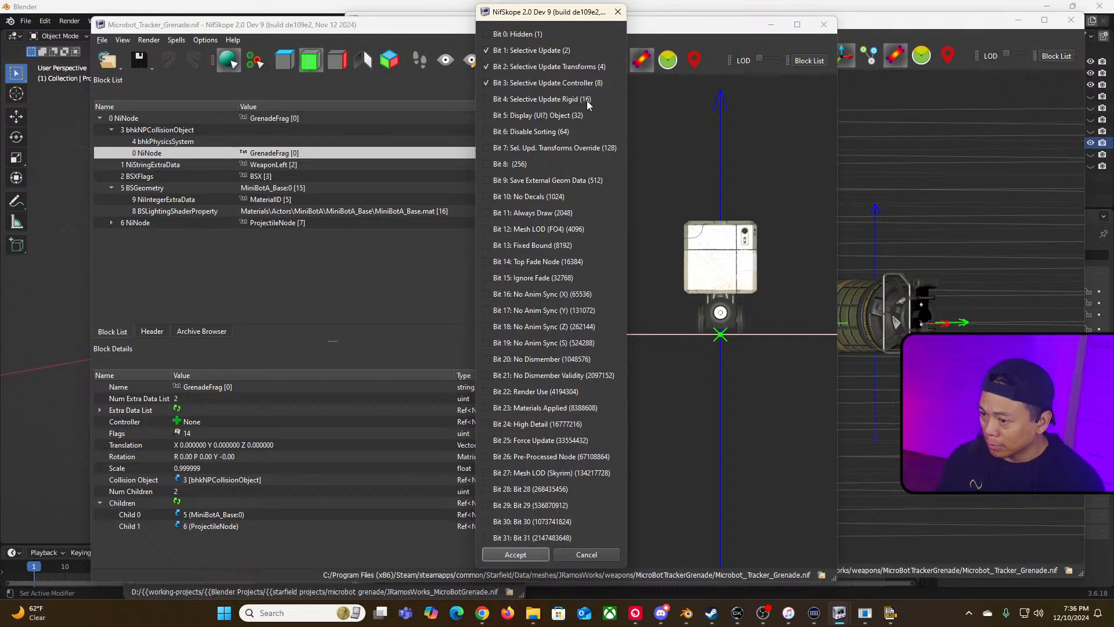
left_click(618, 12)
left_click(702, 275)
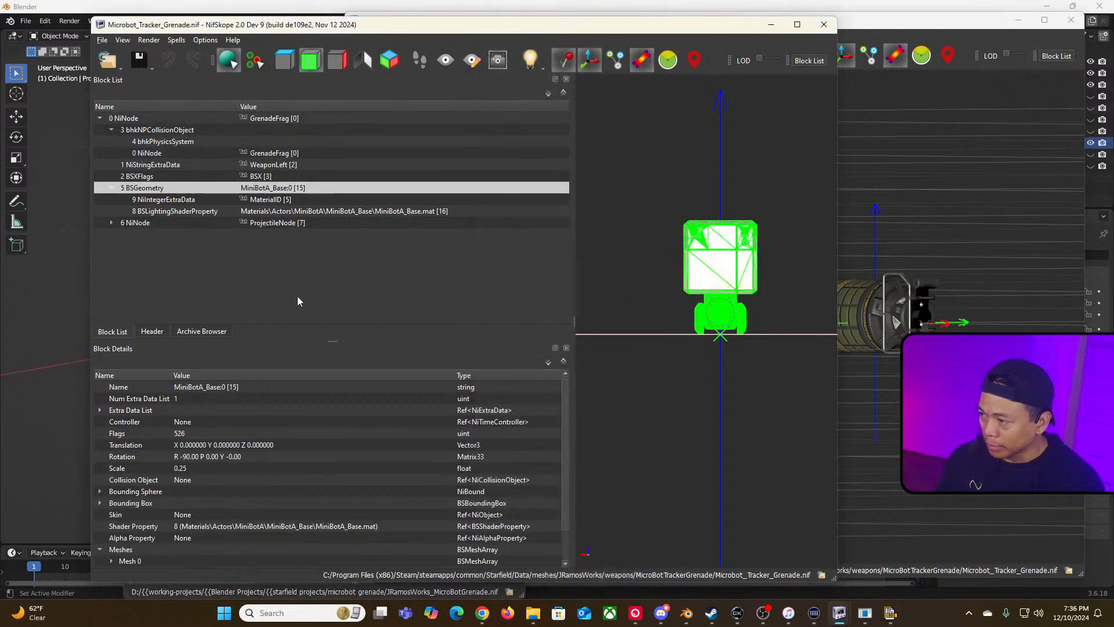
right_click(259, 178)
left_click(191, 139)
left_click(190, 139)
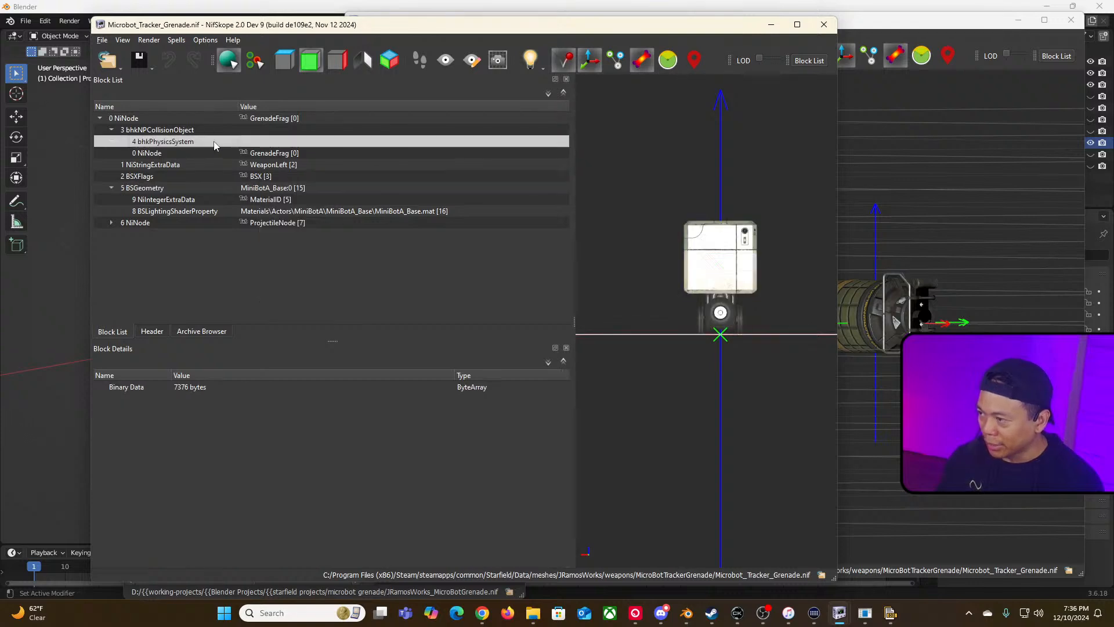
left_click(275, 190)
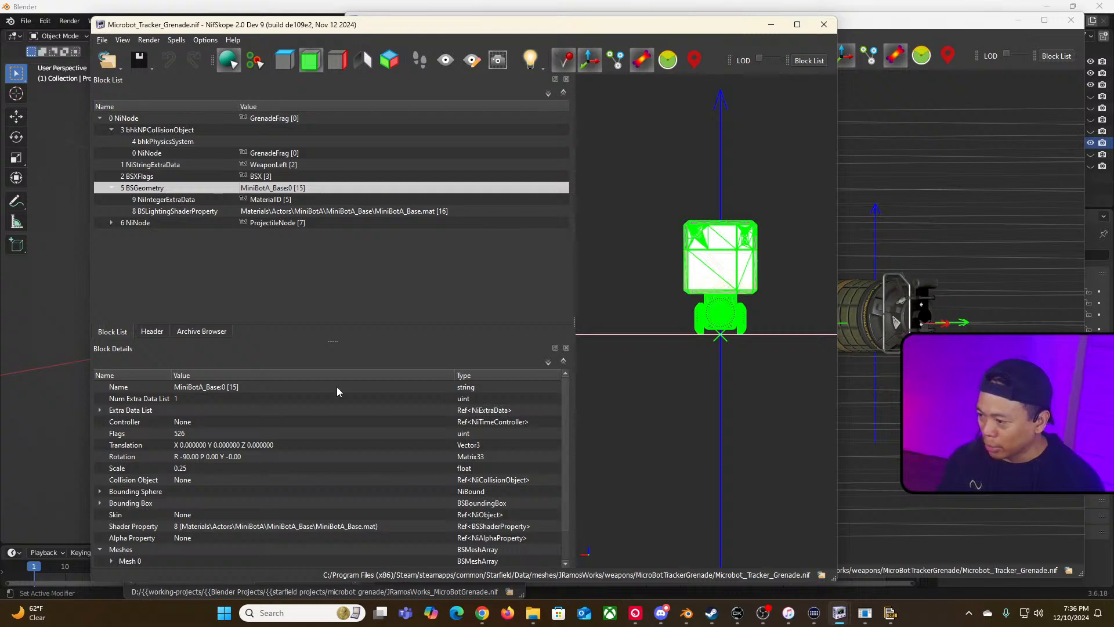
left_click(167, 201)
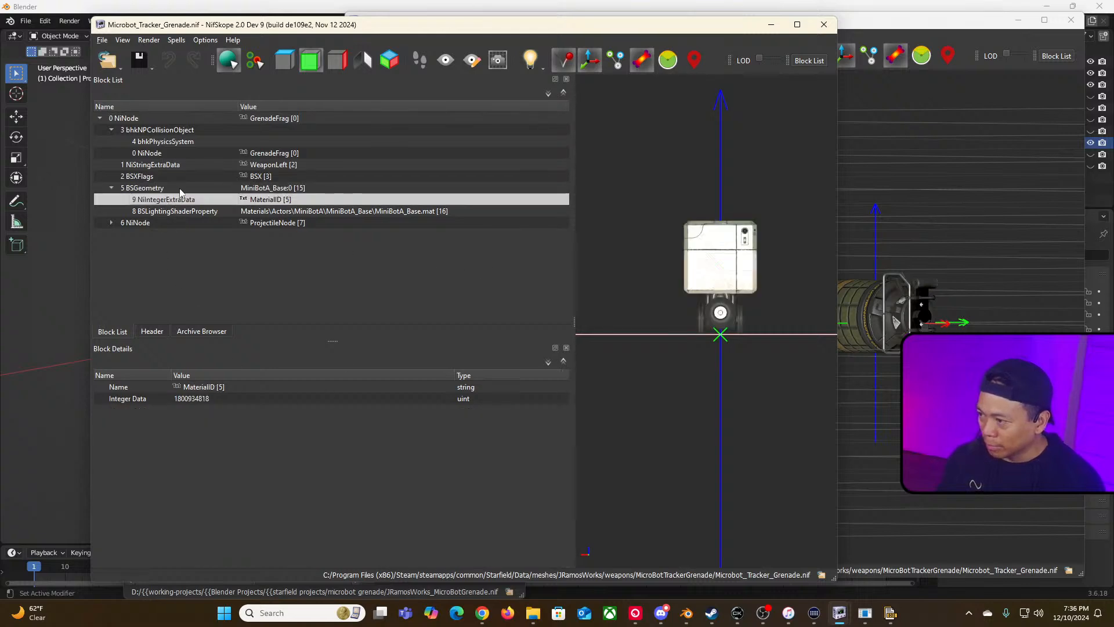
left_click(181, 189)
Step: Inspect the minibot geometry's flags and check its material ID and lighting shader property blocks
right_click(703, 251)
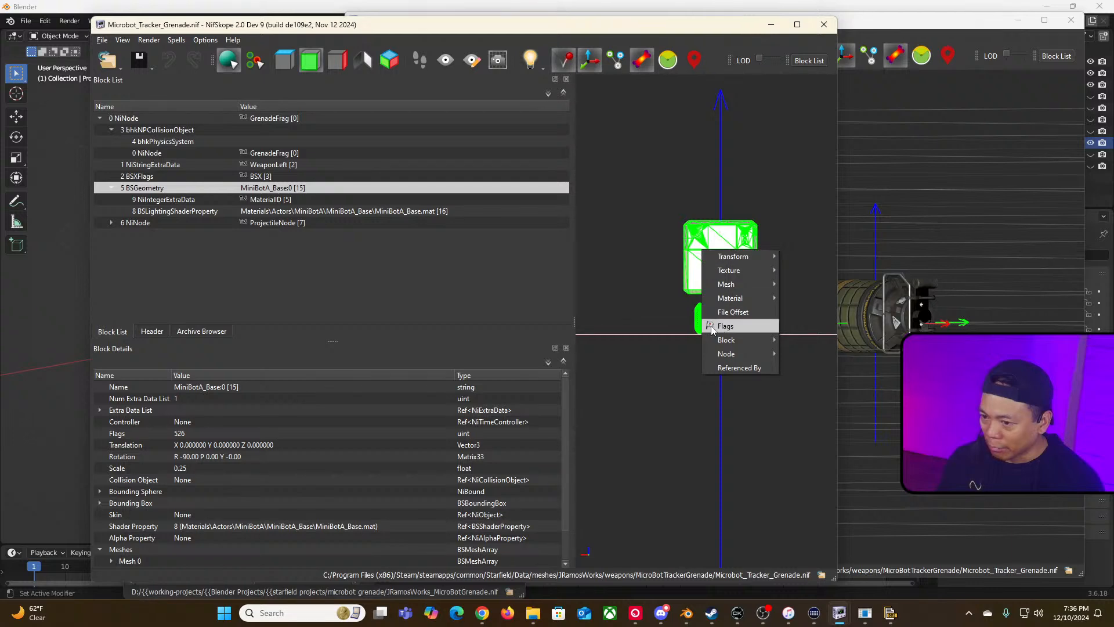
left_click(726, 326)
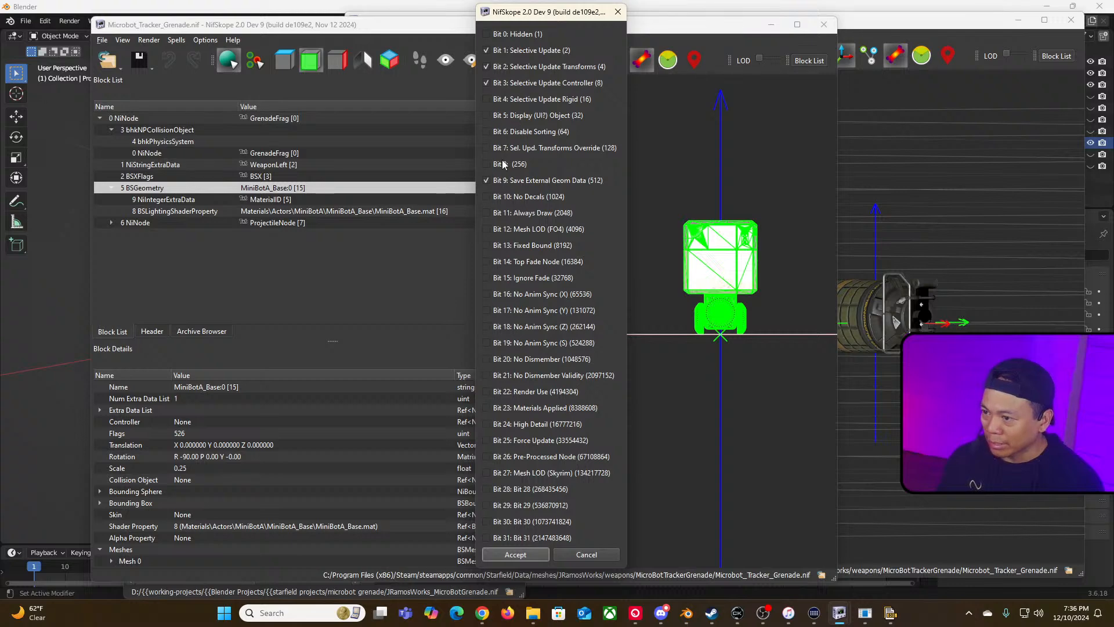
left_click(617, 12)
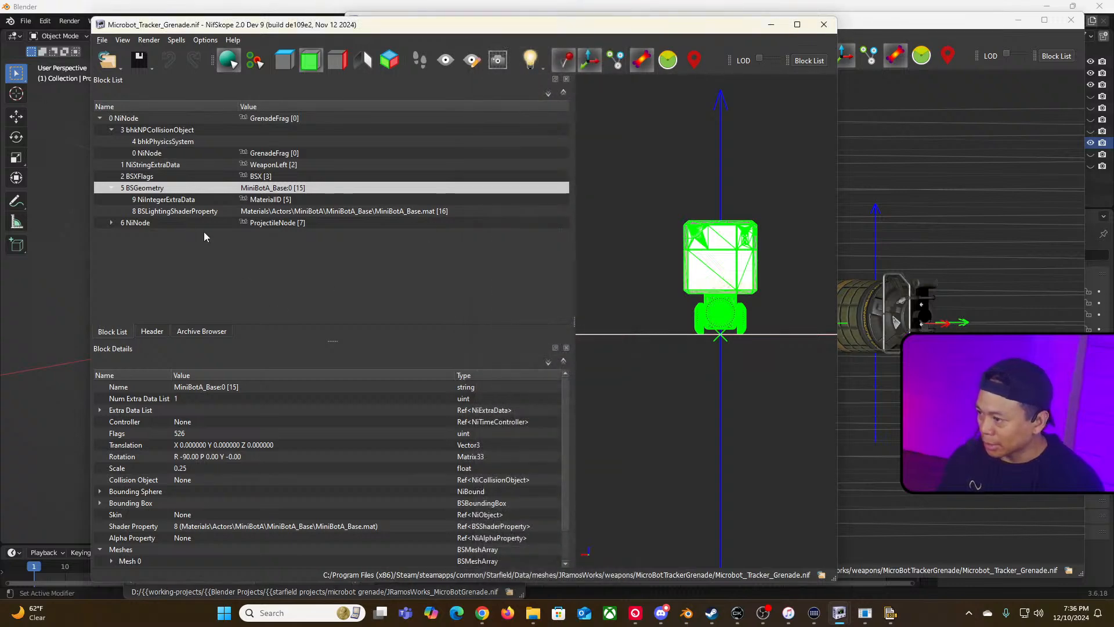
left_click(163, 199)
left_click(170, 212)
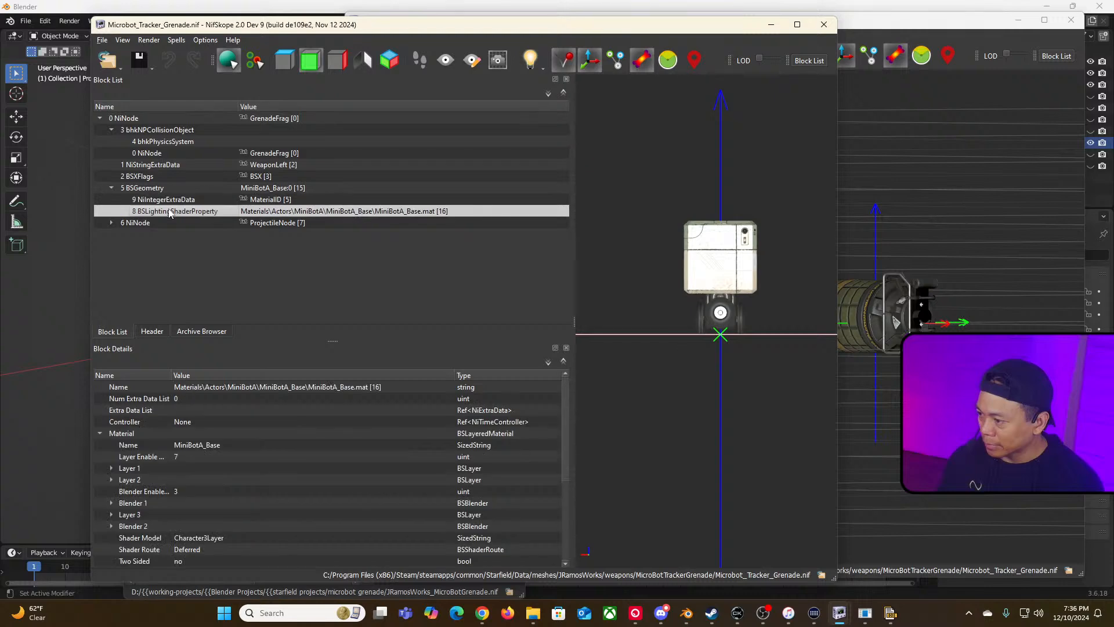
left_click(167, 188)
Step: Enable the Articulated bit in the BSXFlags block's integer data, setting it to 194
left_click(183, 177)
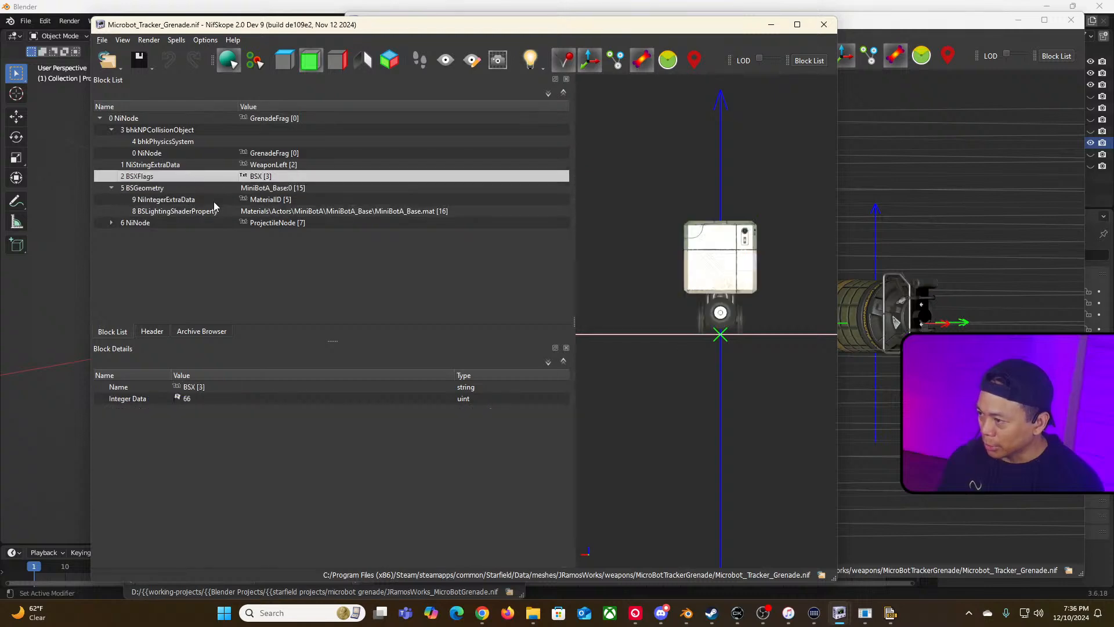
left_click(178, 398)
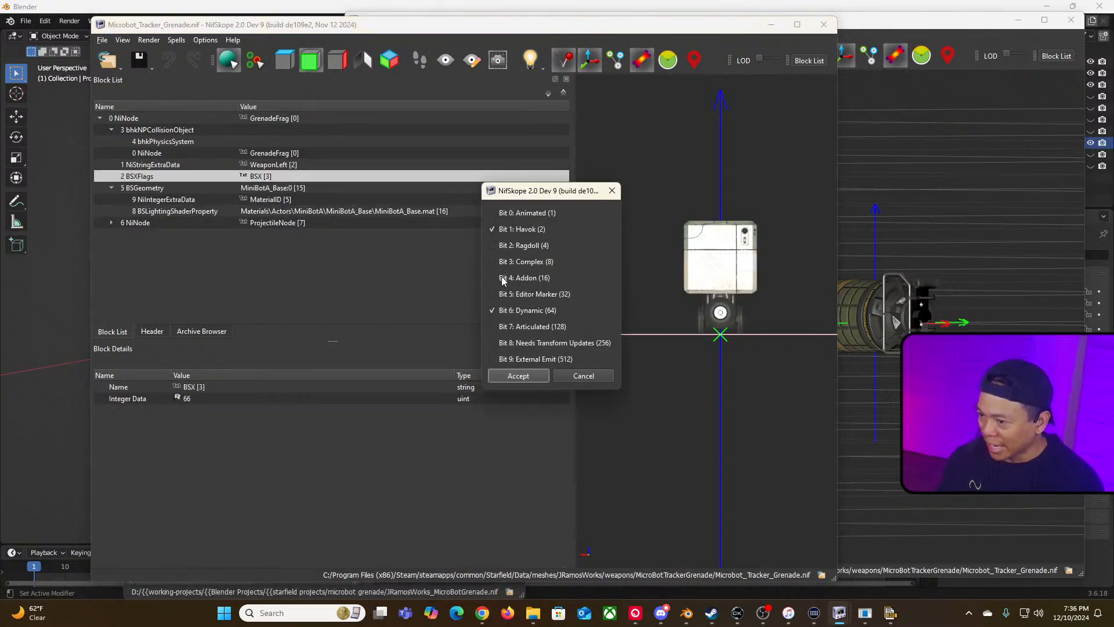
left_click(497, 328)
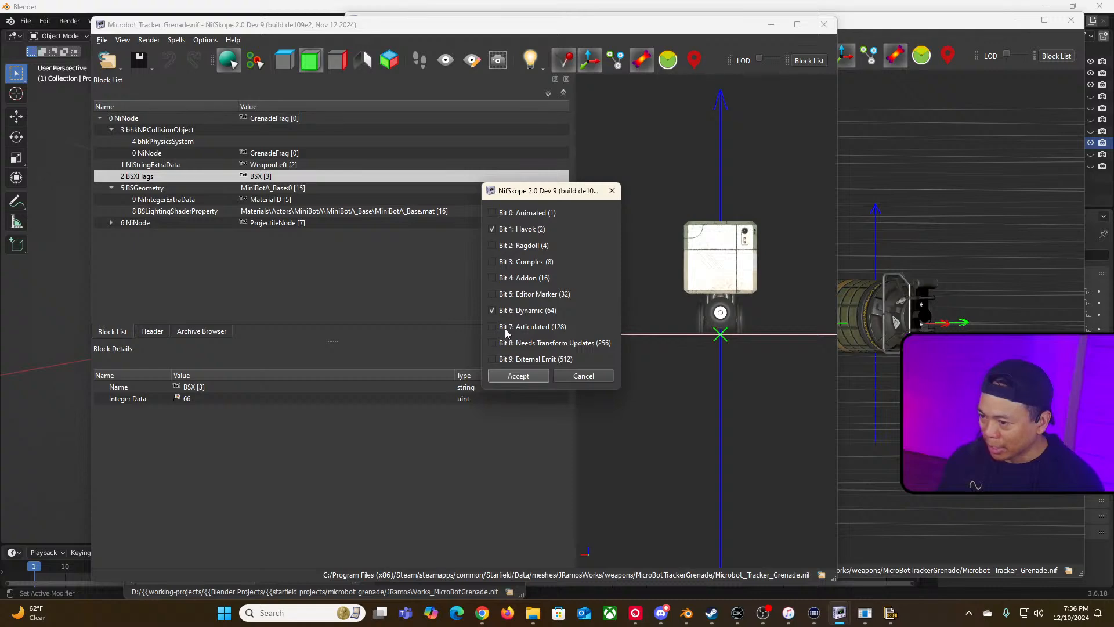
left_click(530, 376)
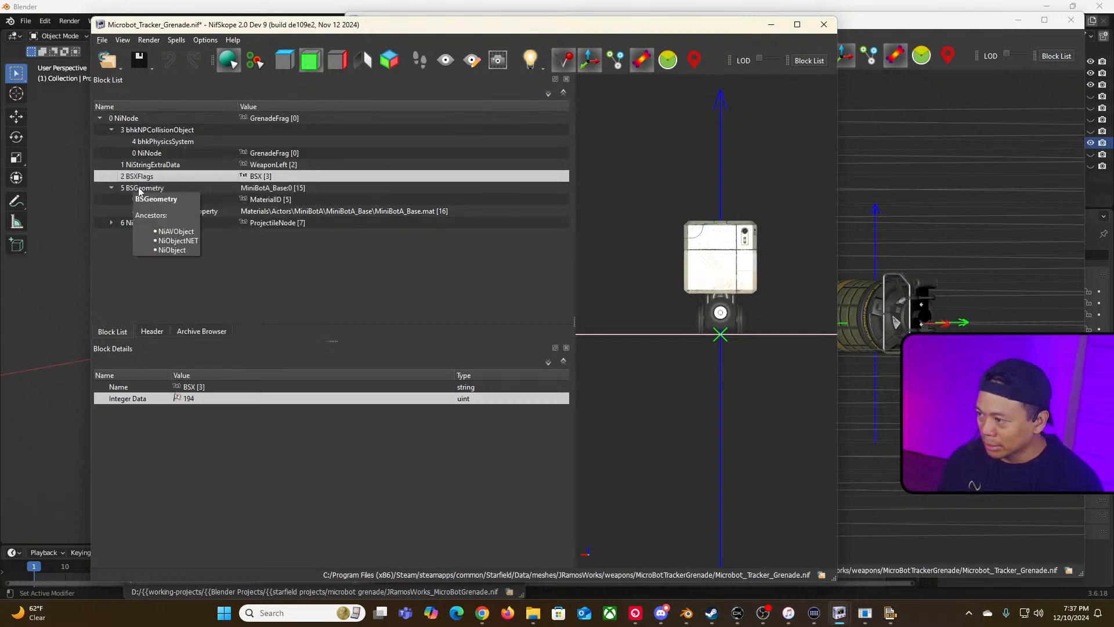
Step: Select the minibot geometry, physics system and collision object blocks in turn to review them
left_click(192, 187)
left_click(161, 142)
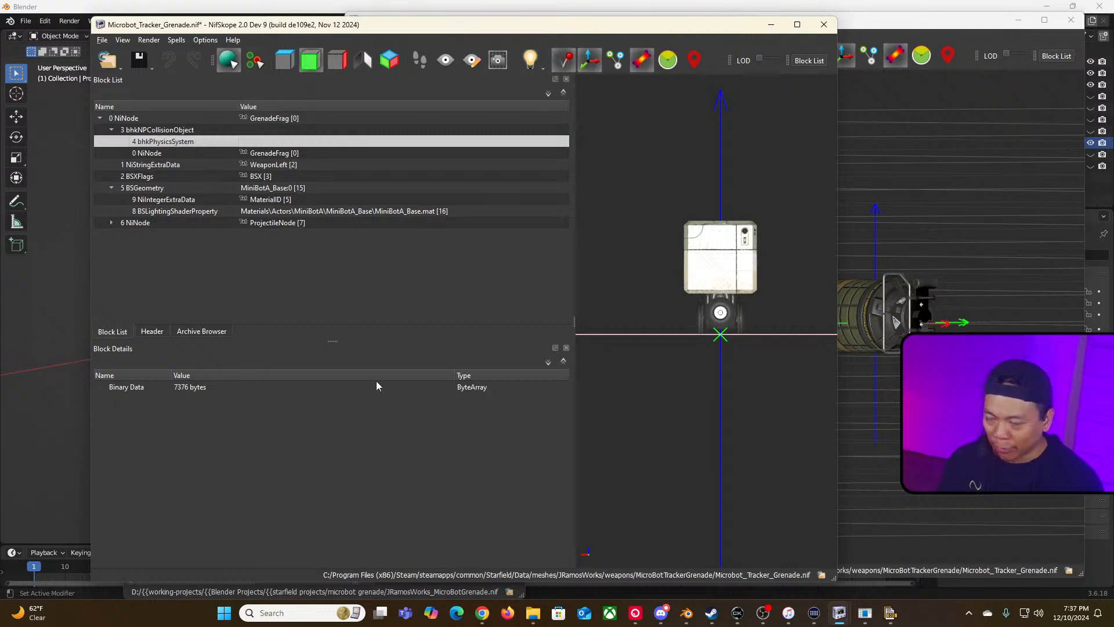
left_click(160, 130)
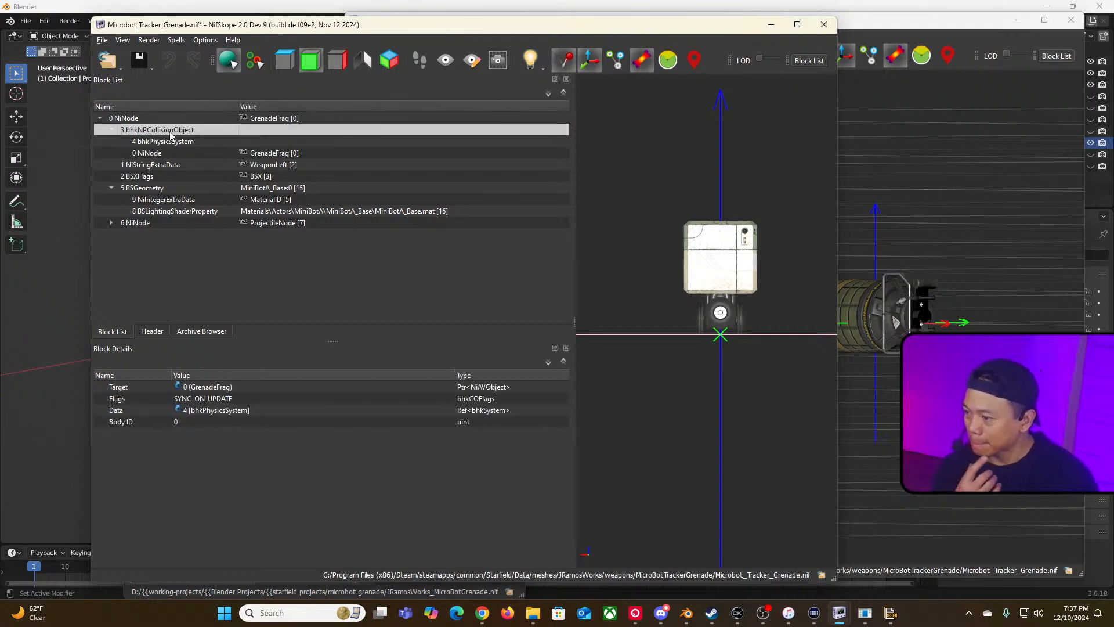
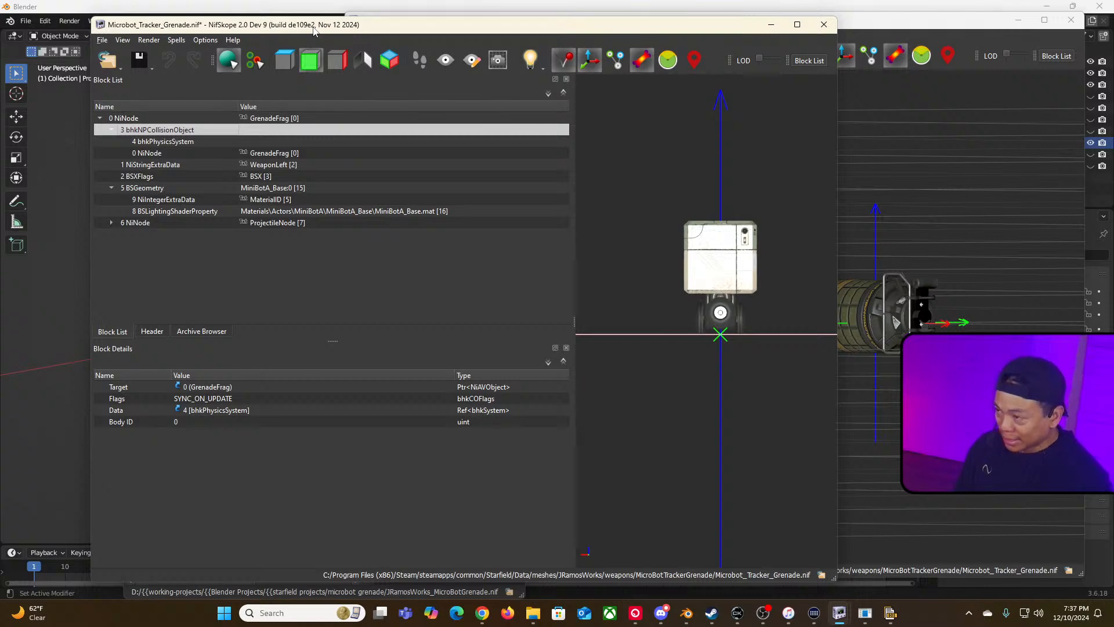
Step: Save the microbot grenade NIF and reload it, selecting the microbot geometry in the preview
key("ctrl+s")
left_click_drag(314, 31, 268, 24)
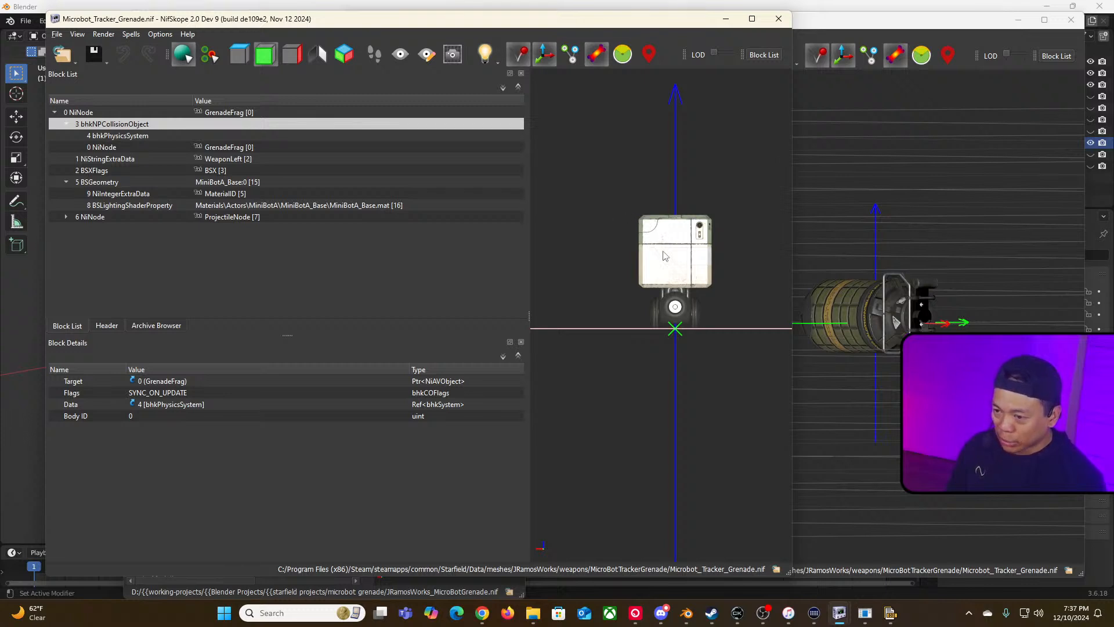
left_click_drag(665, 252, 650, 271)
key("F5")
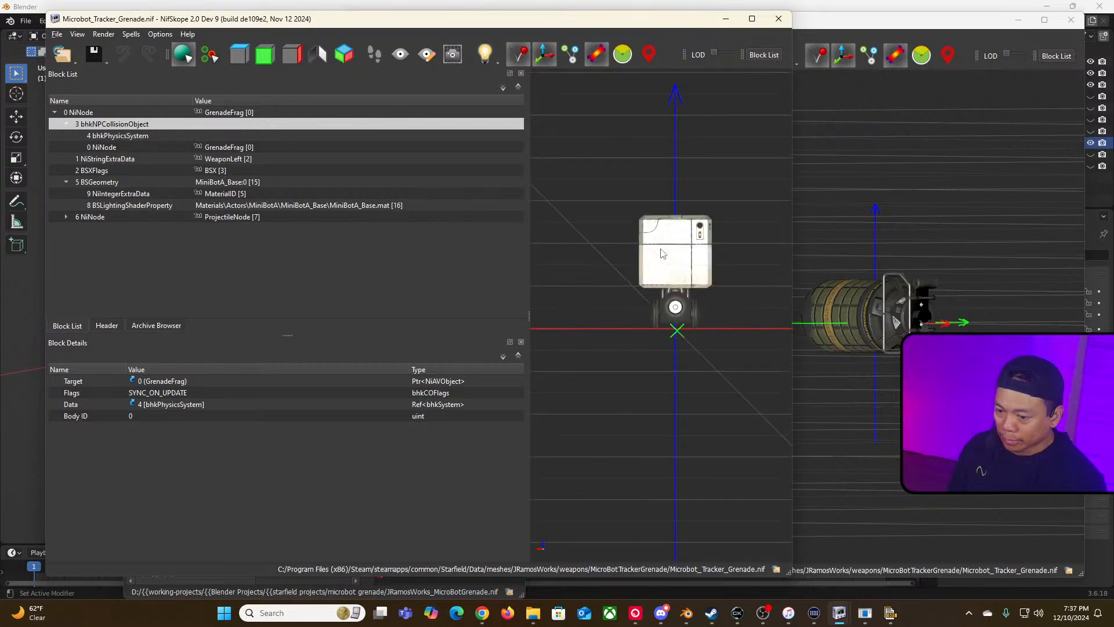
left_click(660, 259)
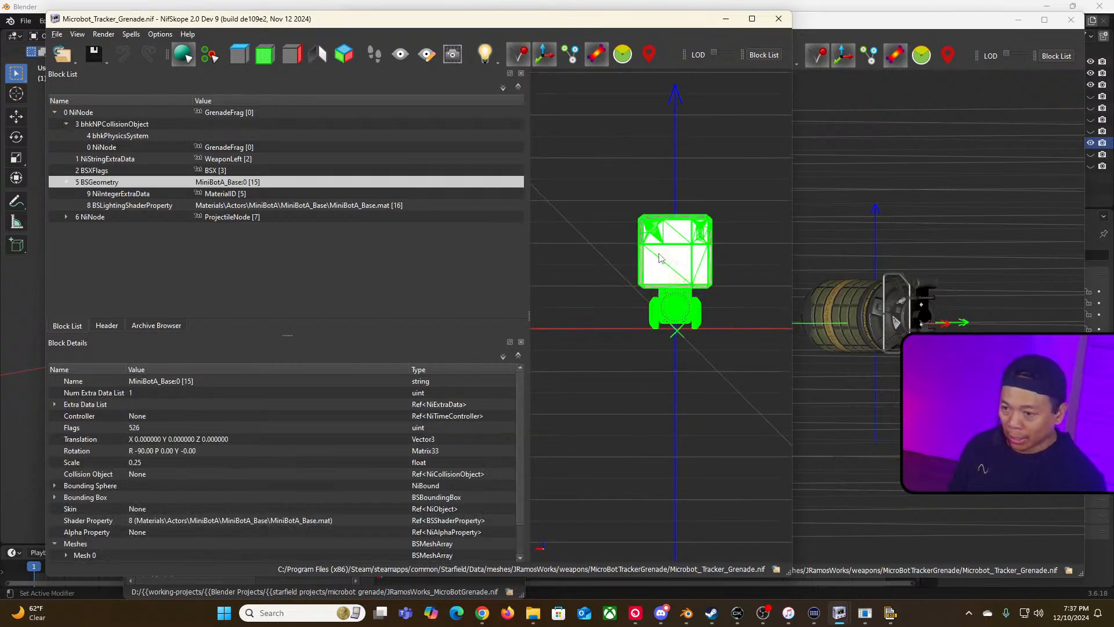
Step: Close the second NifSkope window without saving its changes
left_click(948, 32)
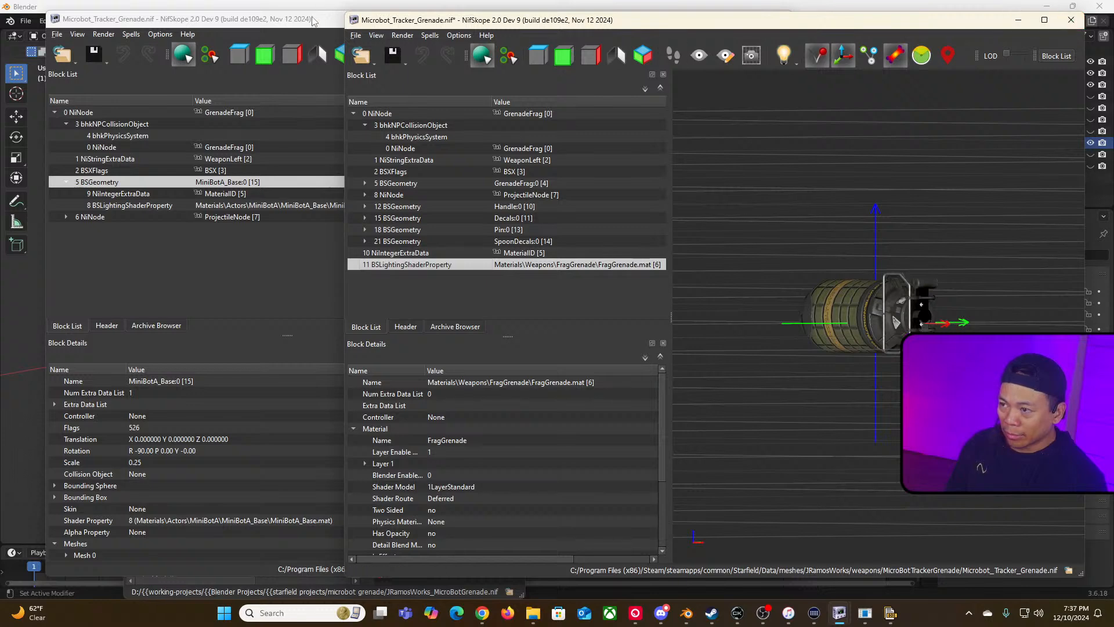
left_click(1065, 21)
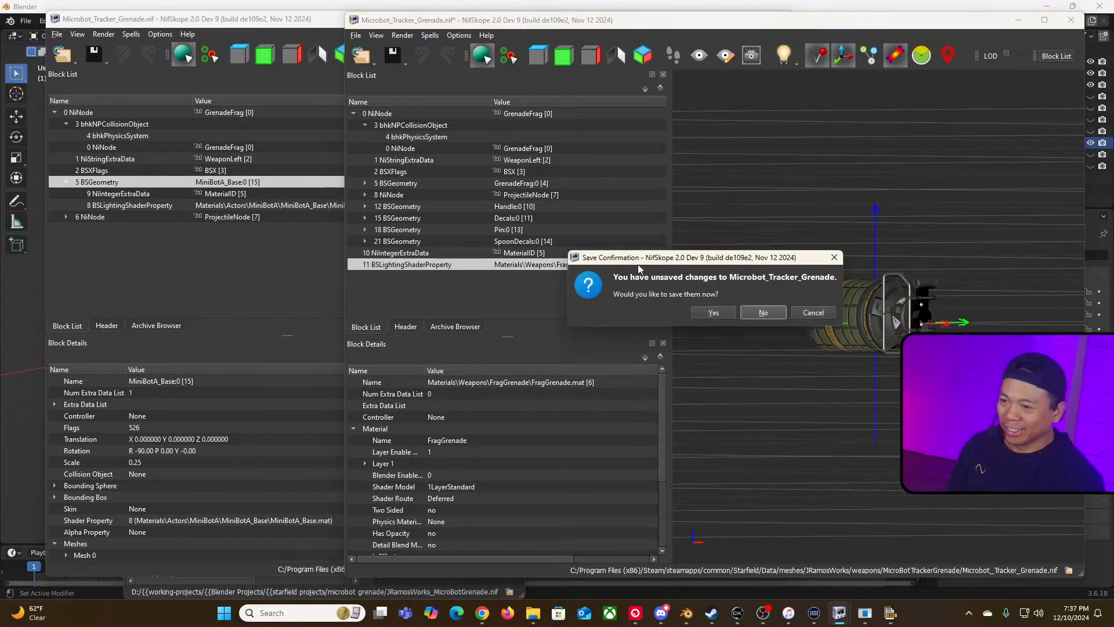
left_click(758, 312)
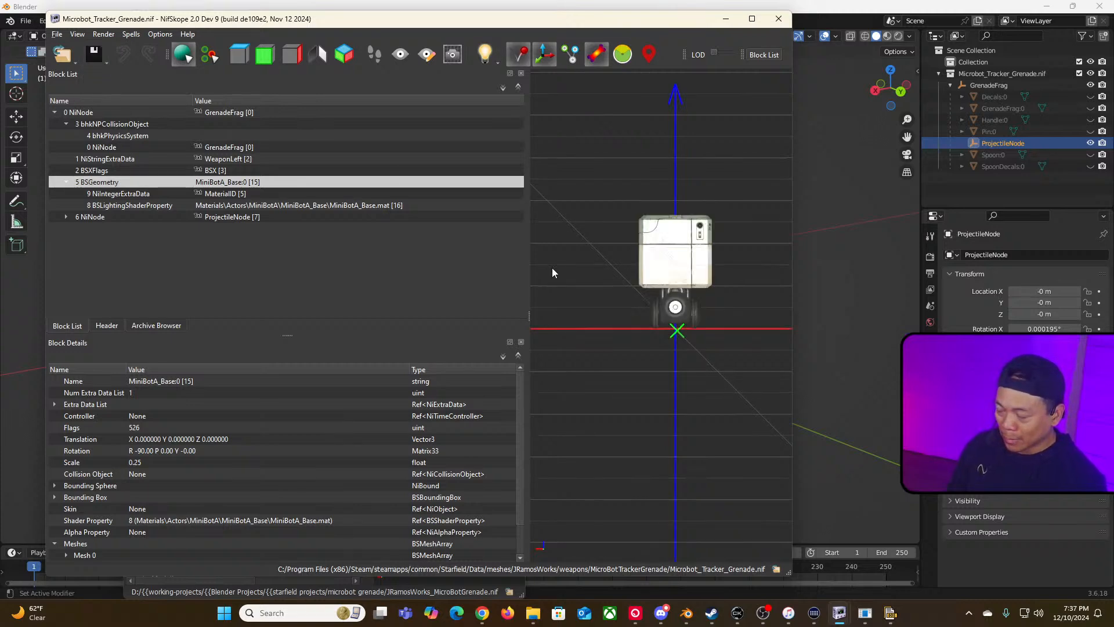
key("alt+Tab")
key("alt+Tab")
key("alt+Tab")
key("alt+Tab")
key("alt+Tab")
key("alt+Tab")
key("alt+Tab")
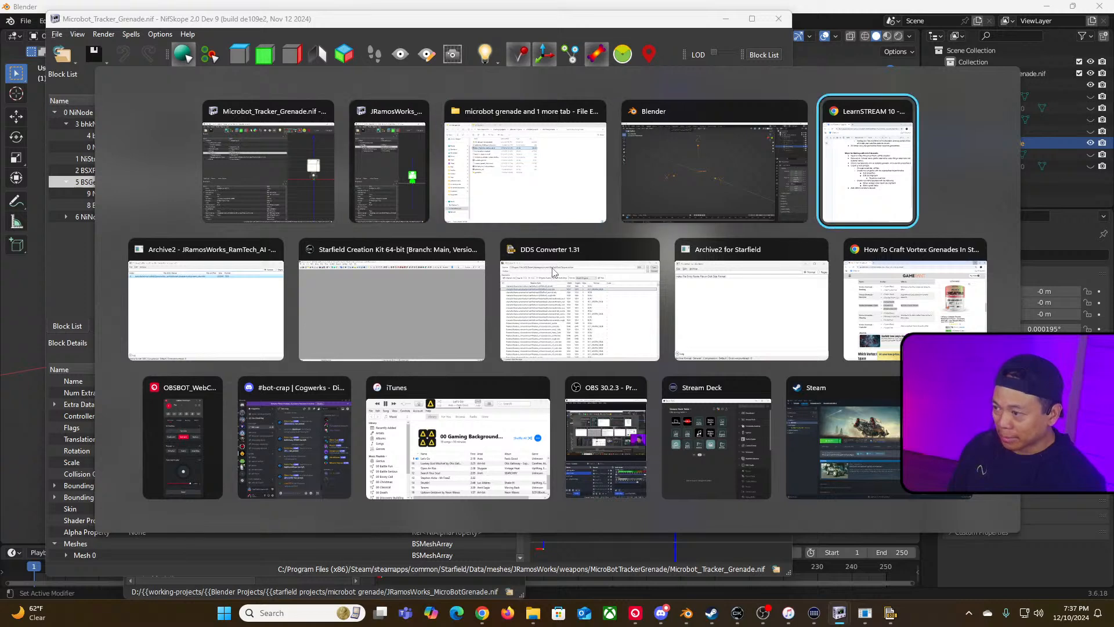
key("alt+shift+Tab")
key("alt+shift+Tab")
key("alt+shift+Tab")
key("alt+shift+Tab")
key("alt+Tab")
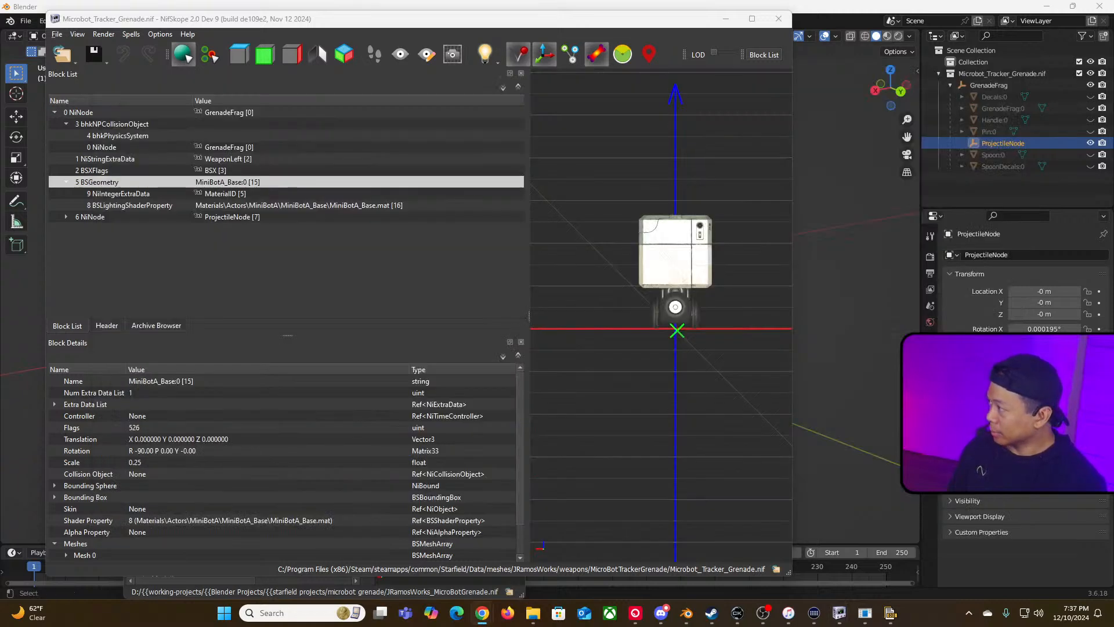
Step: In the Google Doc notes, mark the first two microbot grenade steps as done with an X
left_click_drag(0, 116, 396, 34)
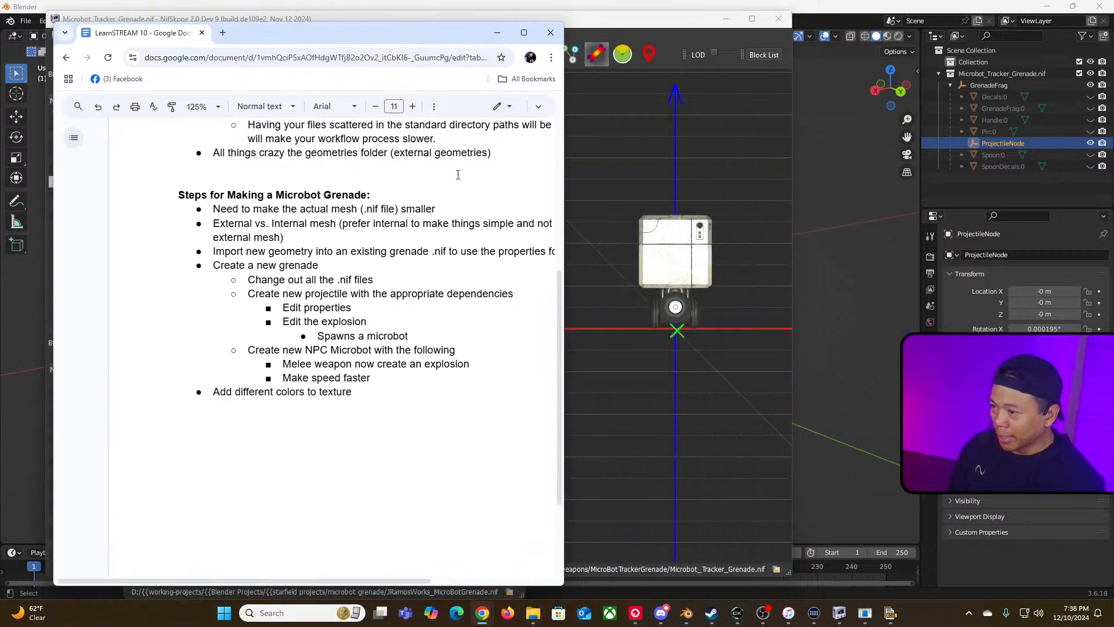
type("X")
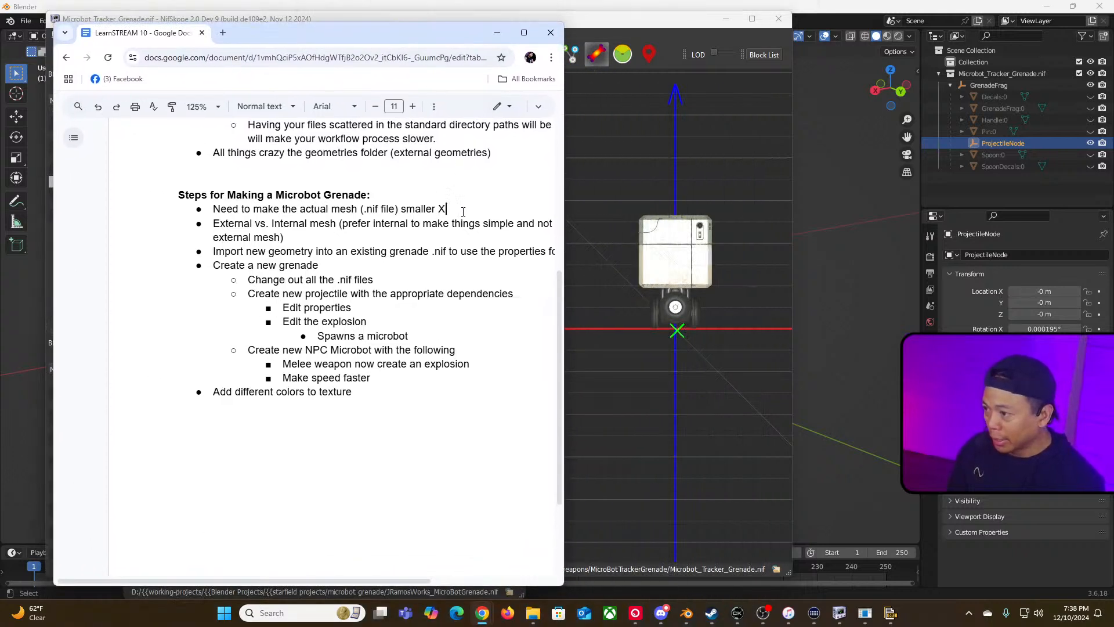
type("X")
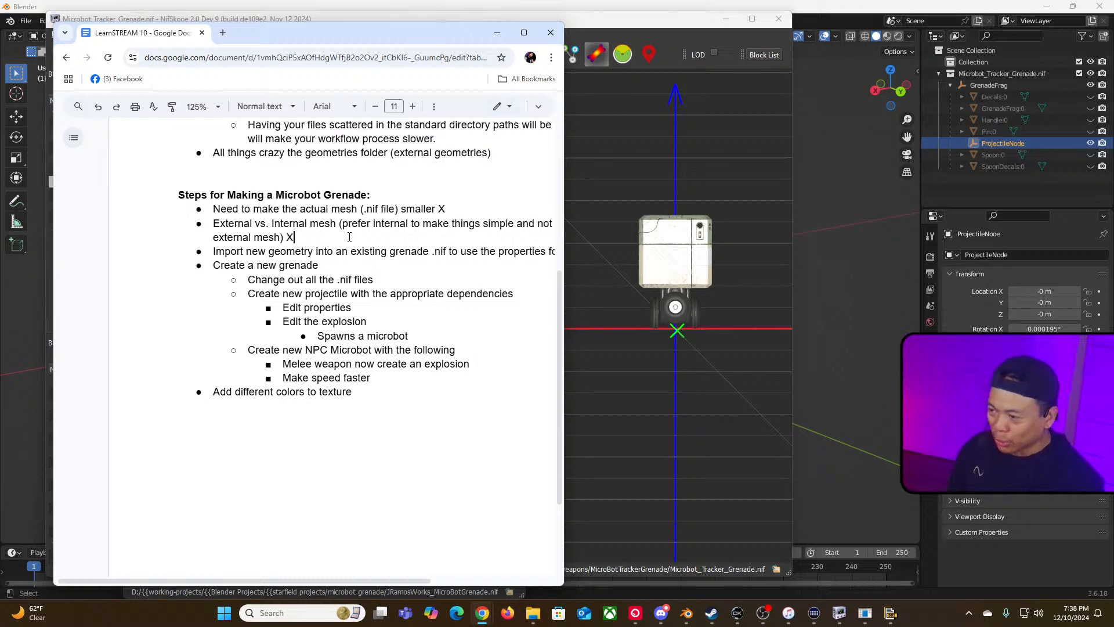
Step: In Blender, export a custom NIF with internal geometry data enabled and the export head option set to Auto
left_click(687, 614)
left_click(27, 22)
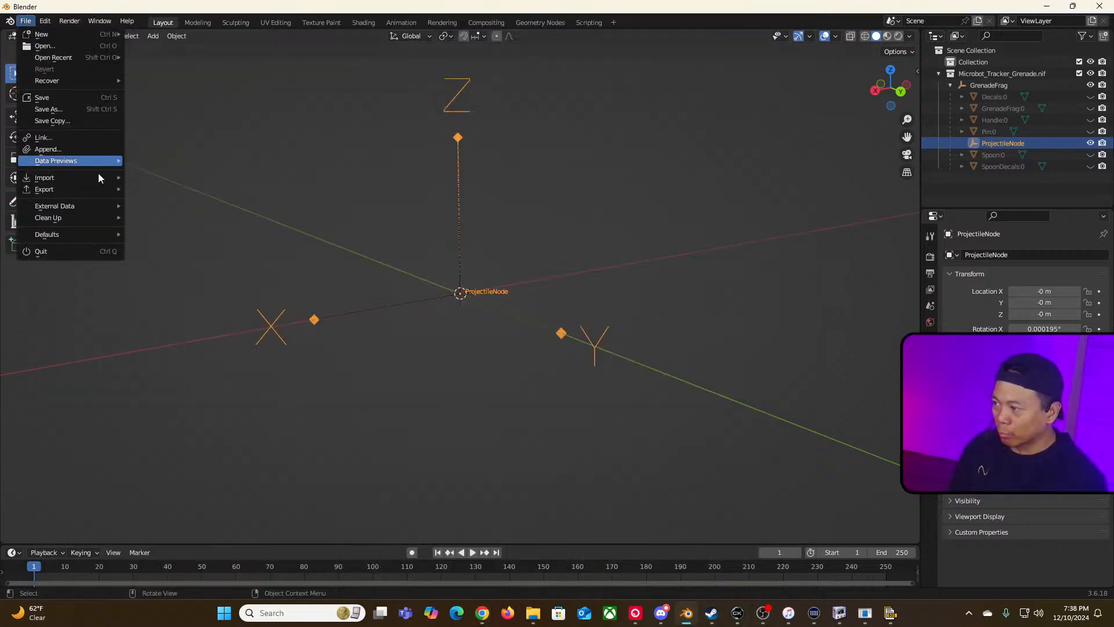
mouse_move(93, 192)
left_click(198, 375)
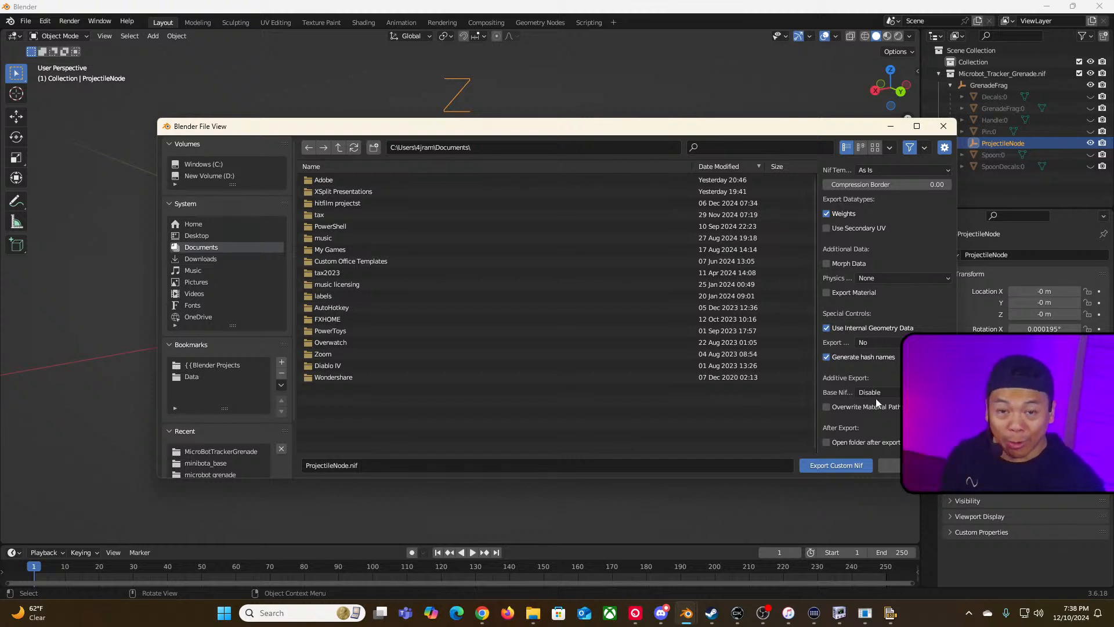
left_click(827, 328)
left_click(876, 342)
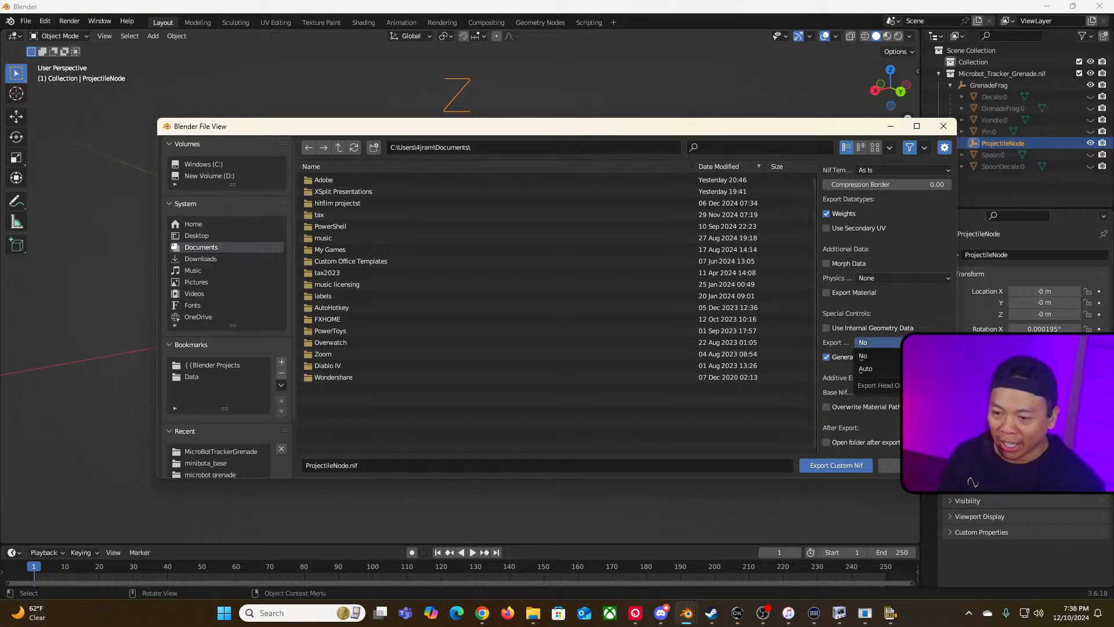
left_click(865, 368)
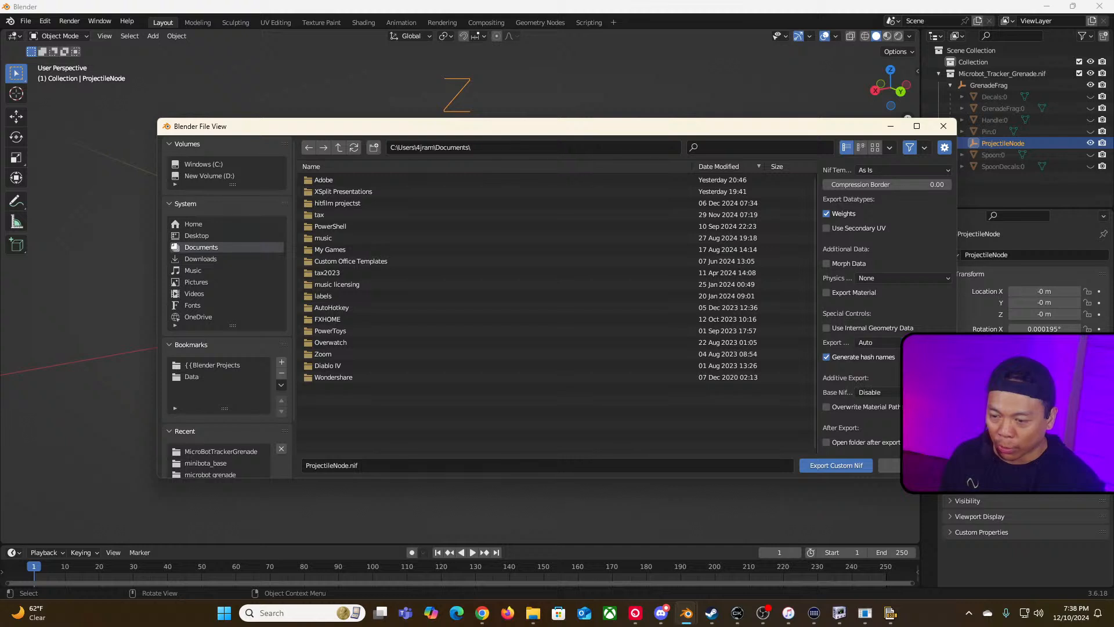
left_click(827, 329)
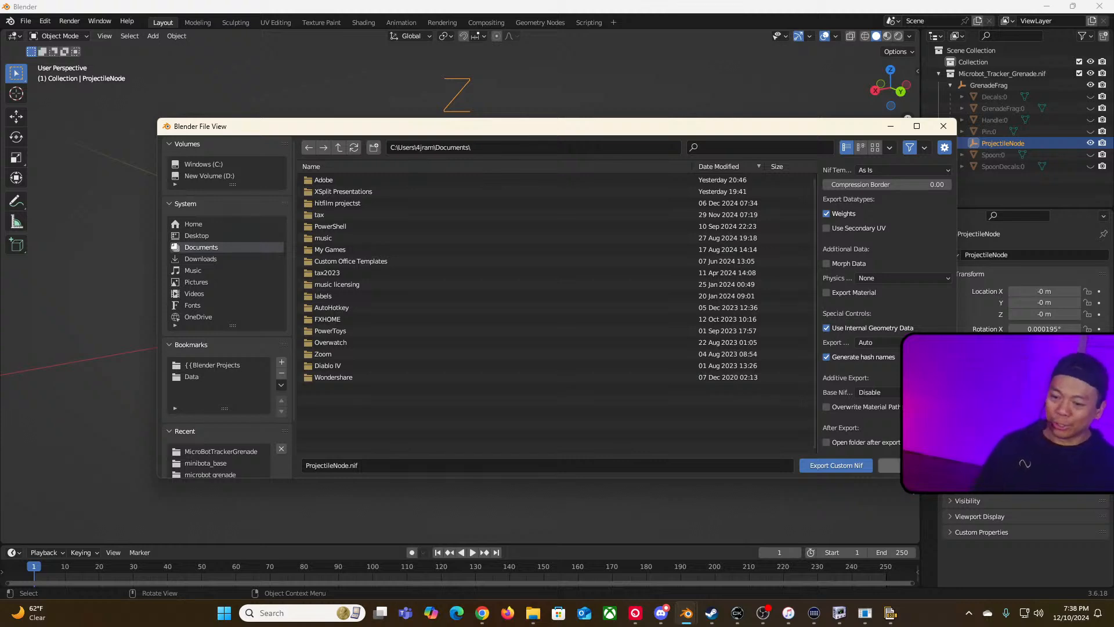
left_click(914, 465)
left_click(503, 385)
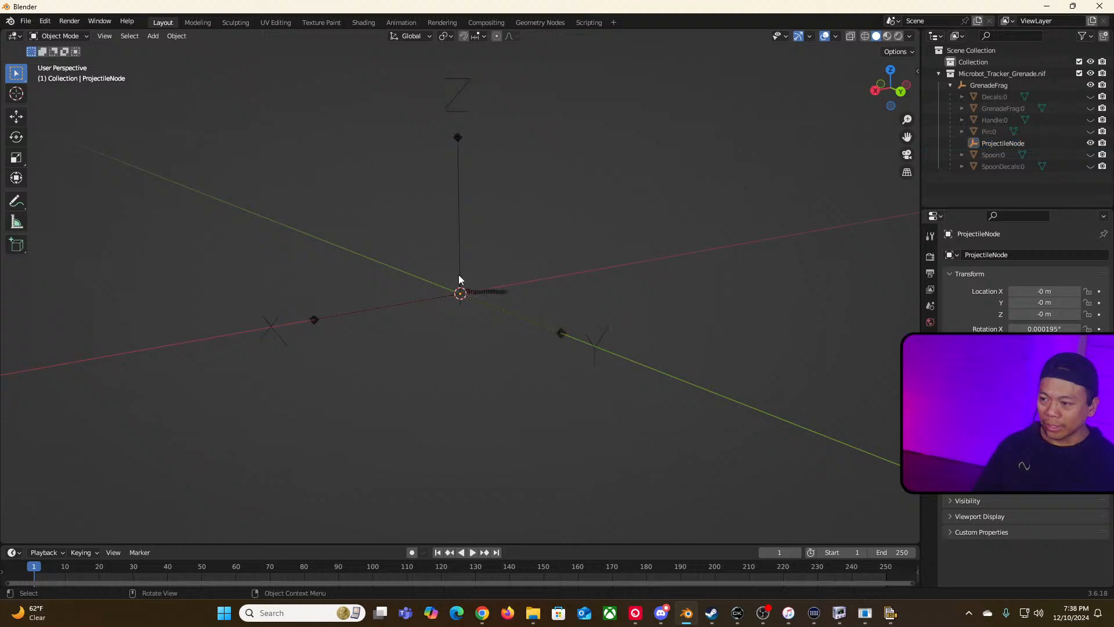
left_click_drag(250, 105, 693, 426)
left_click(504, 392)
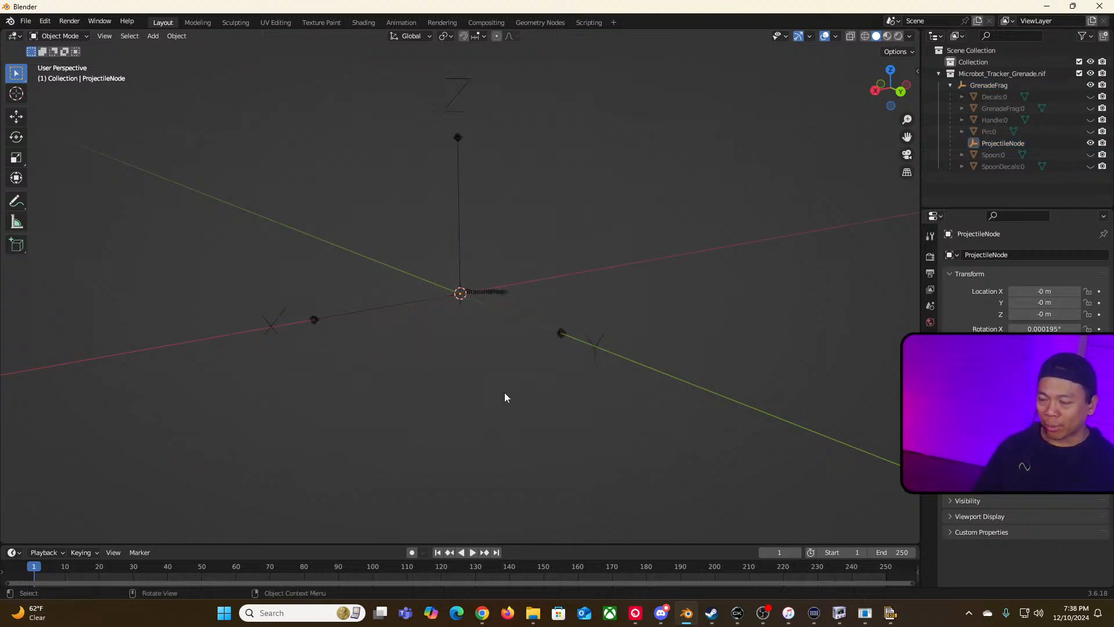
scroll(504, 392, "up", 5)
scroll(504, 393, "down", 7)
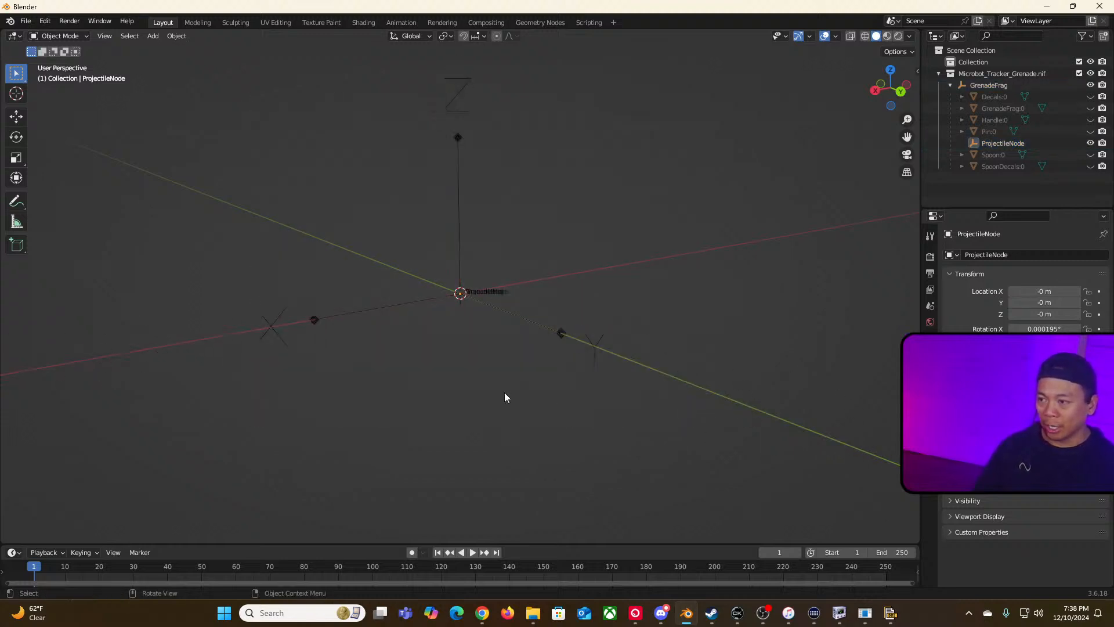
key("alt+Tab")
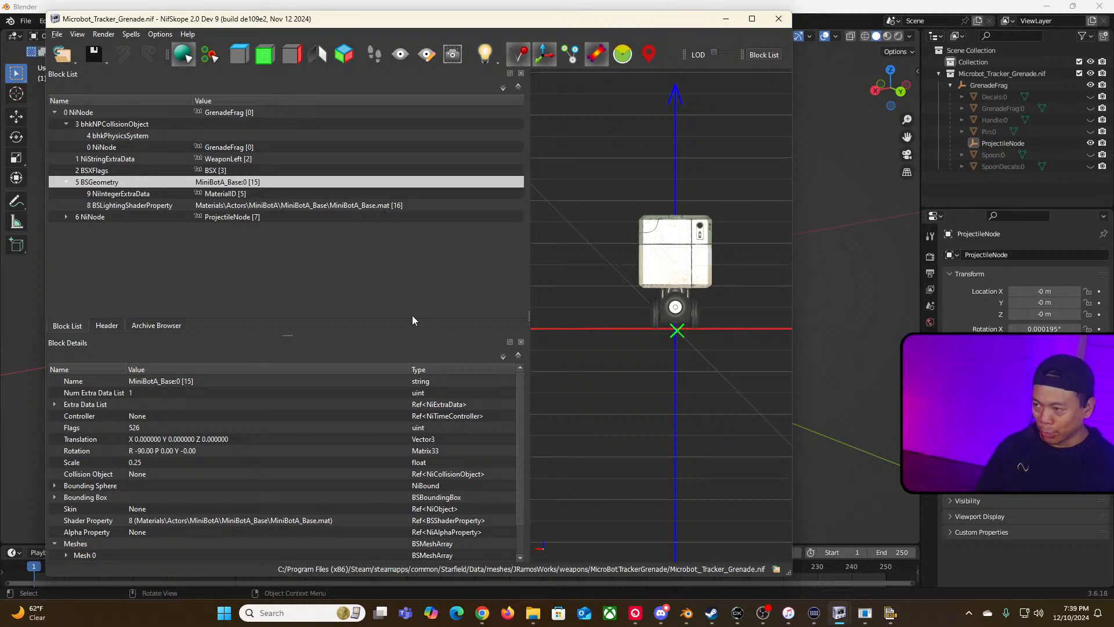
Step: Switch to the Creation Kit and select the placed microbot explosive grenade in the render view
key("alt+Tab")
key("alt+Tab")
key("alt+Tab")
key("alt+Tab")
key("alt+Tab")
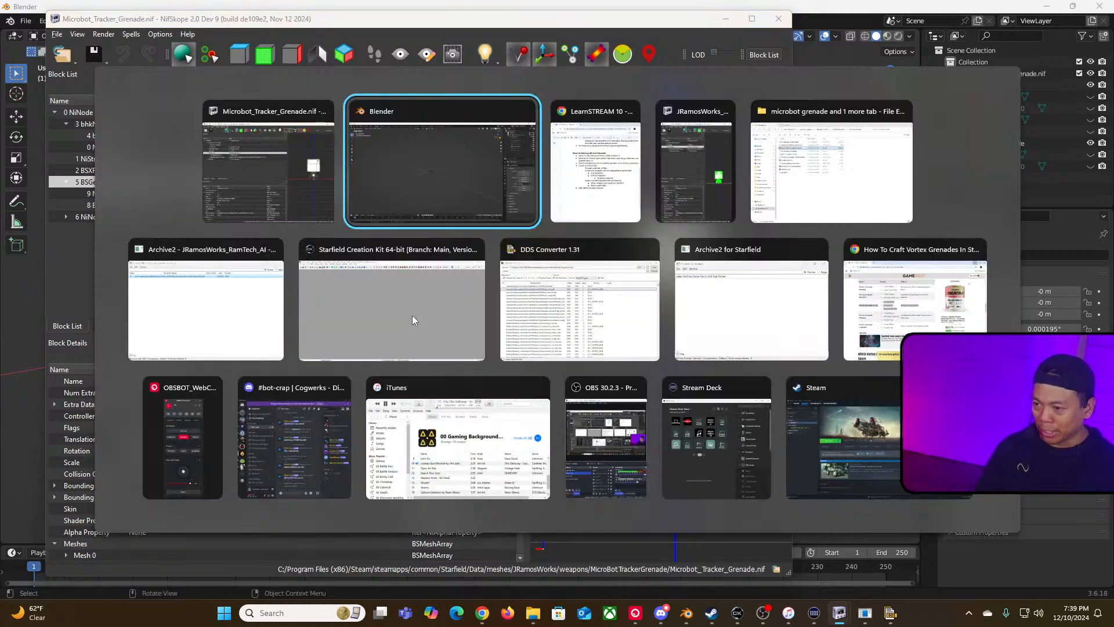
left_click(412, 316)
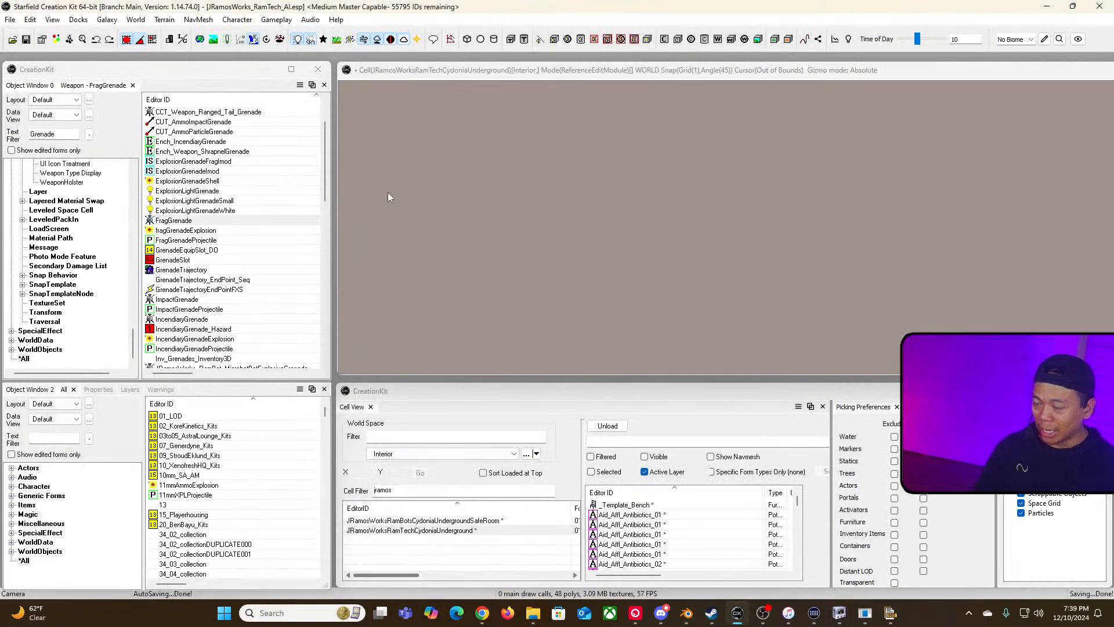
left_click(424, 530)
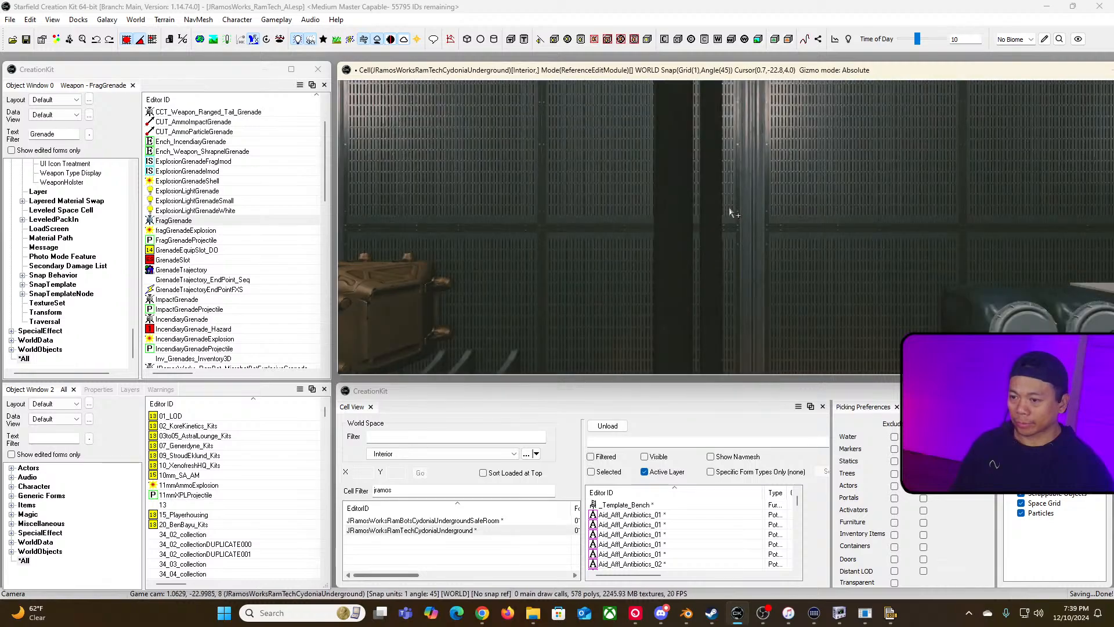
right_click_drag(730, 211, 754, 209)
key("w")
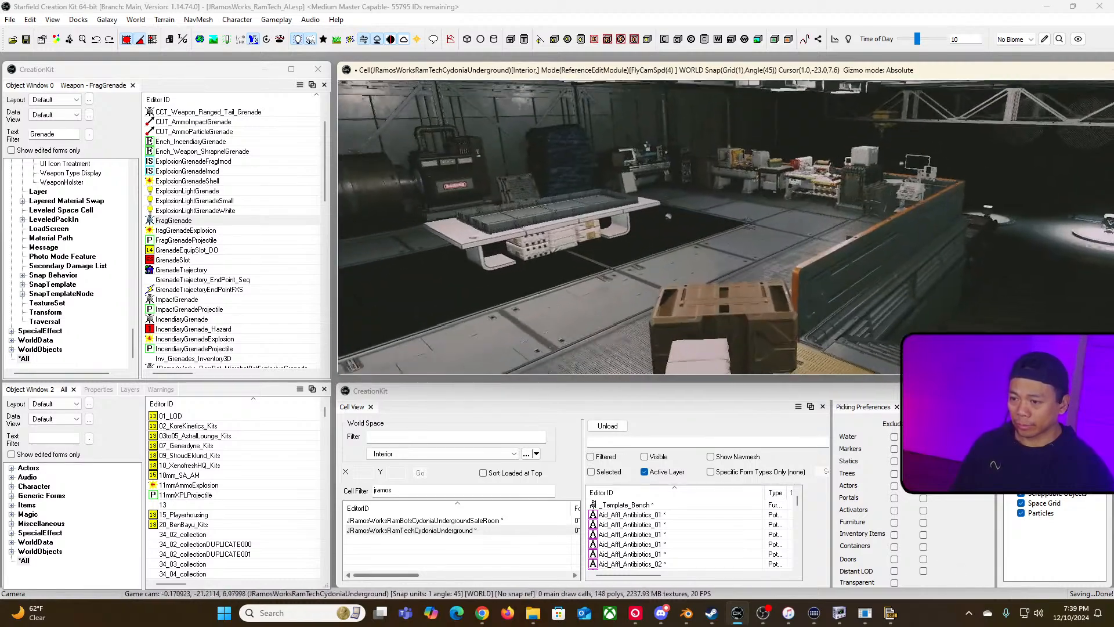
key("w")
right_click_drag(713, 261, 713, 285)
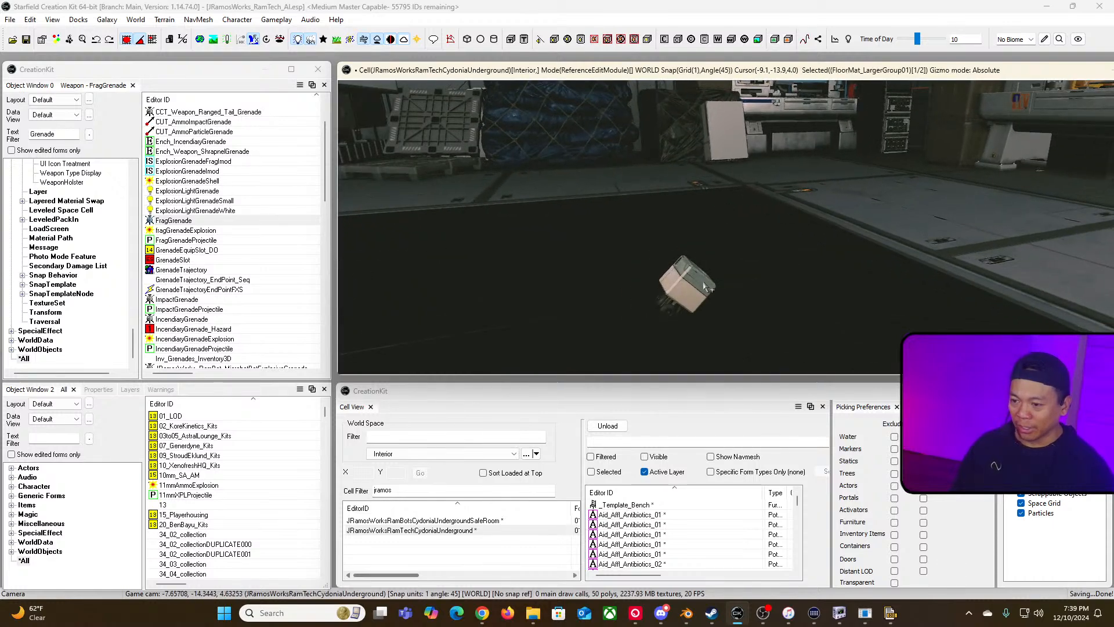
left_click(696, 281)
left_click(685, 293)
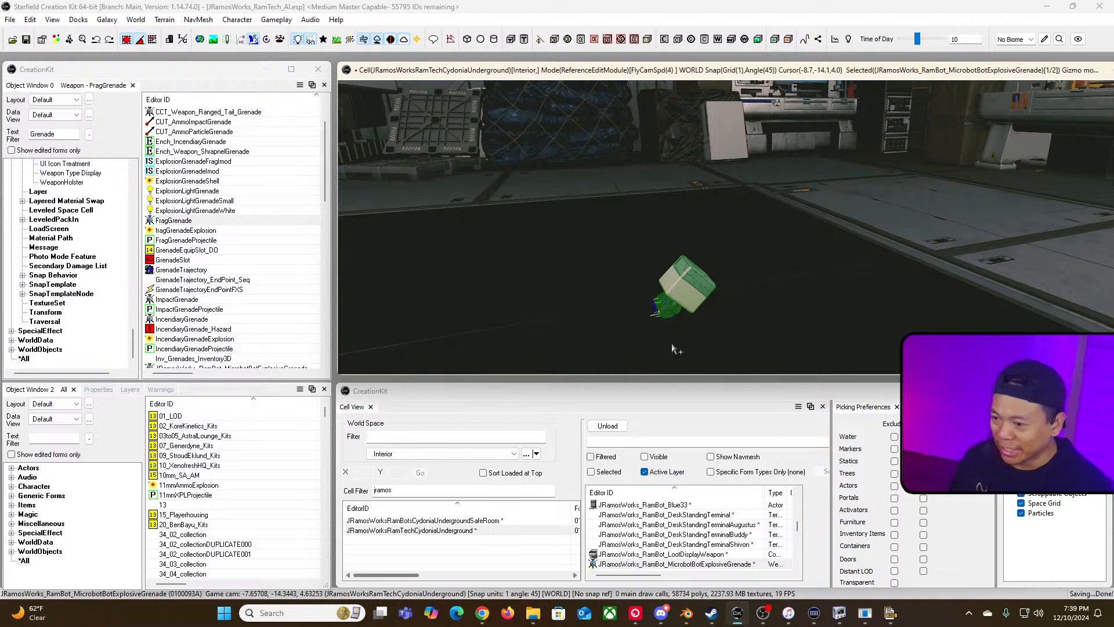
Step: Fly the camera around the placed grenade to inspect its updated mesh
key("d")
right_click_drag(674, 350, 606, 341)
key("w")
key("w")
key("s")
key("a")
key("s")
key("s")
key("a")
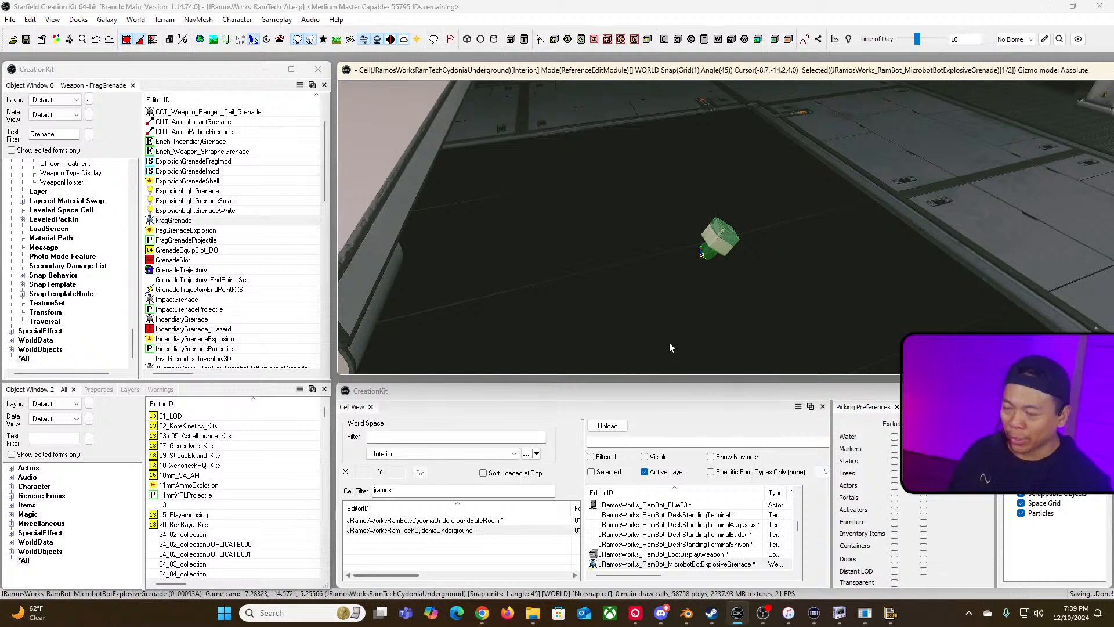
Step: Save the plugin and convert the active file to a Medium Master file
left_click(26, 39)
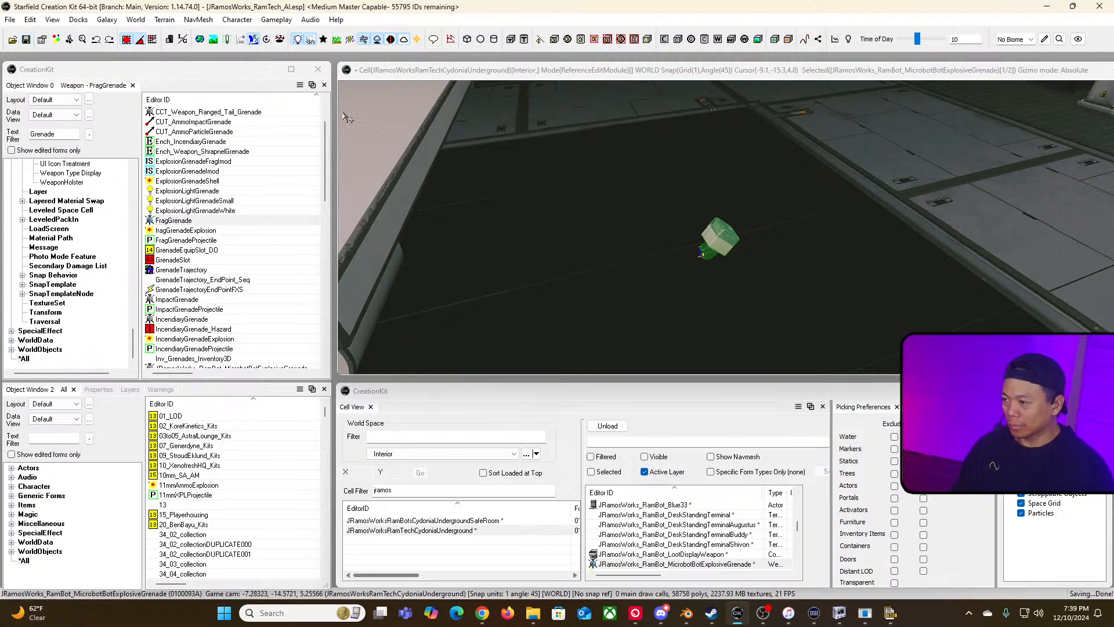
left_click(11, 21)
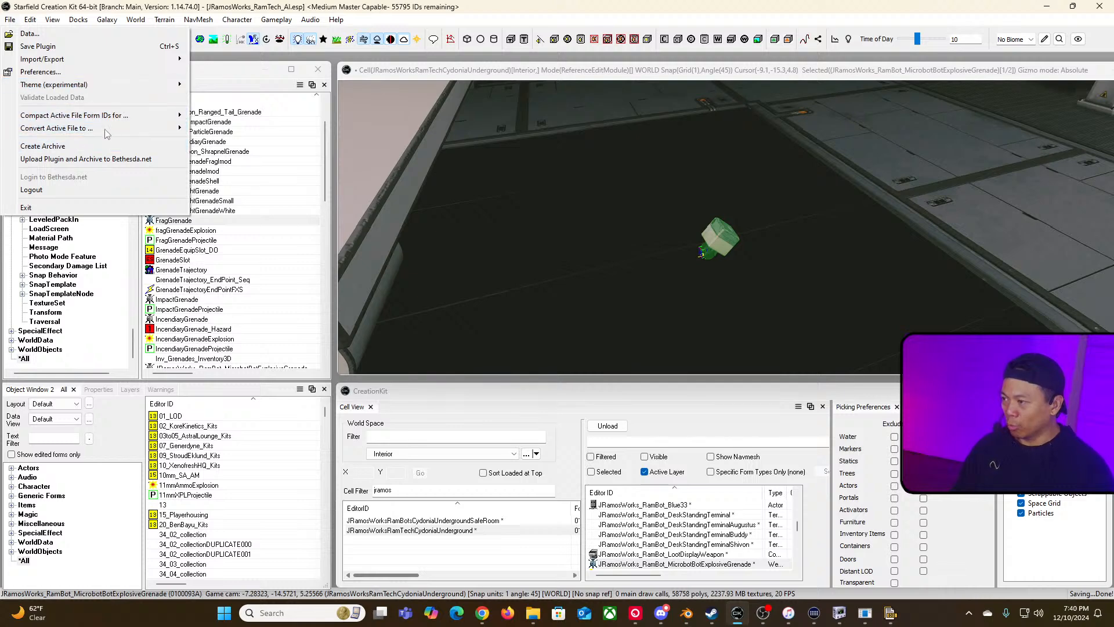
mouse_move(112, 133)
left_click(230, 141)
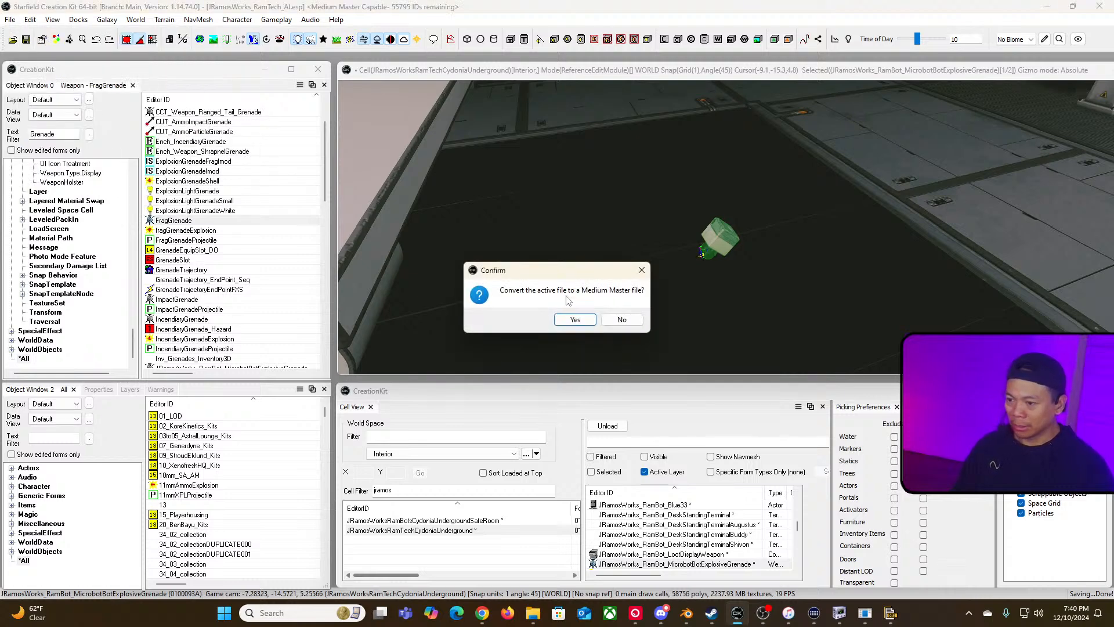
left_click(569, 325)
left_click(589, 351)
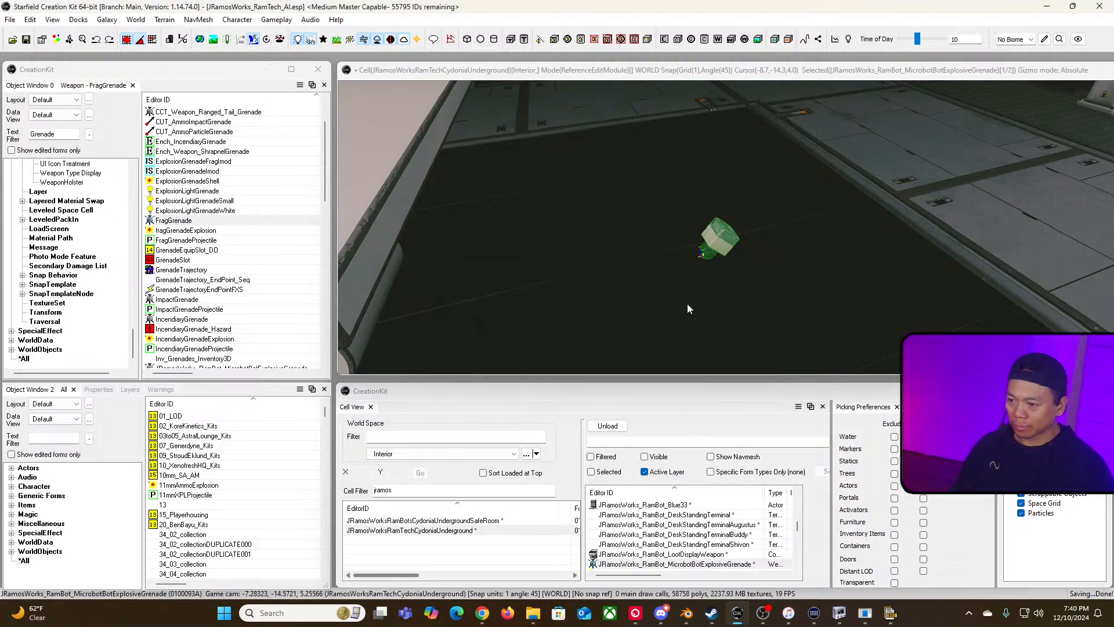
Step: Switch to Steam, launch Starfield from the library, and stop it
key("alt+Tab")
key("alt+Tab")
key("alt+Tab")
key("alt+Tab")
key("alt+Tab")
key("alt+Tab")
key("alt+Tab")
key("alt+Tab")
key("alt+Tab")
key("alt+Tab")
key("alt+Tab")
key("alt+Tab")
key("alt+Tab")
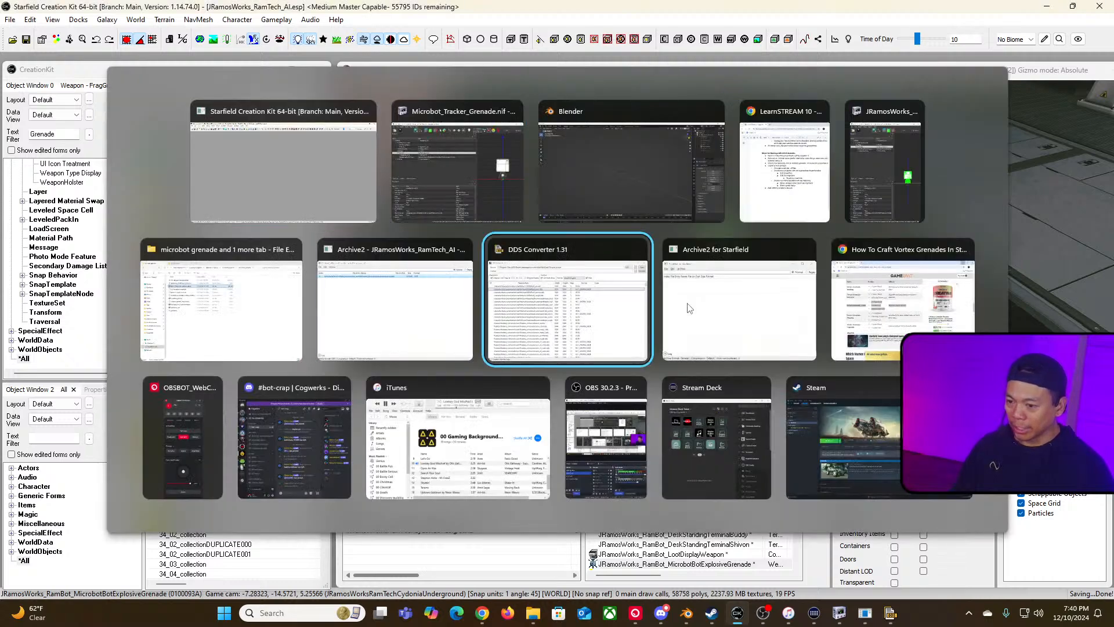
key("alt+Tab")
key("alt+Tab")
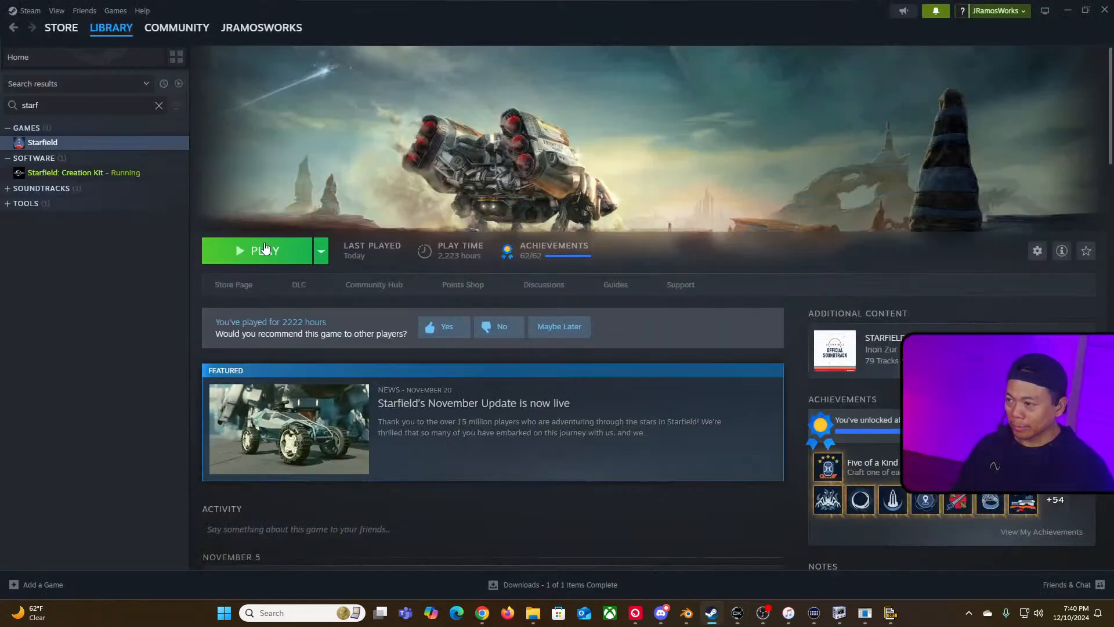
left_click(252, 256)
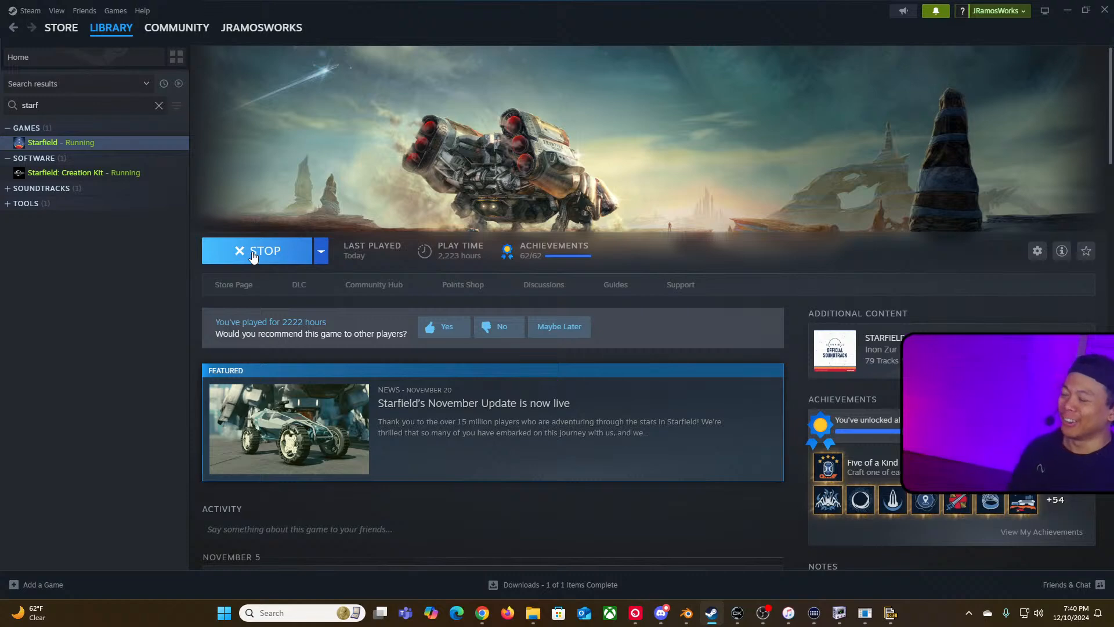
left_click(287, 260)
left_click(528, 331)
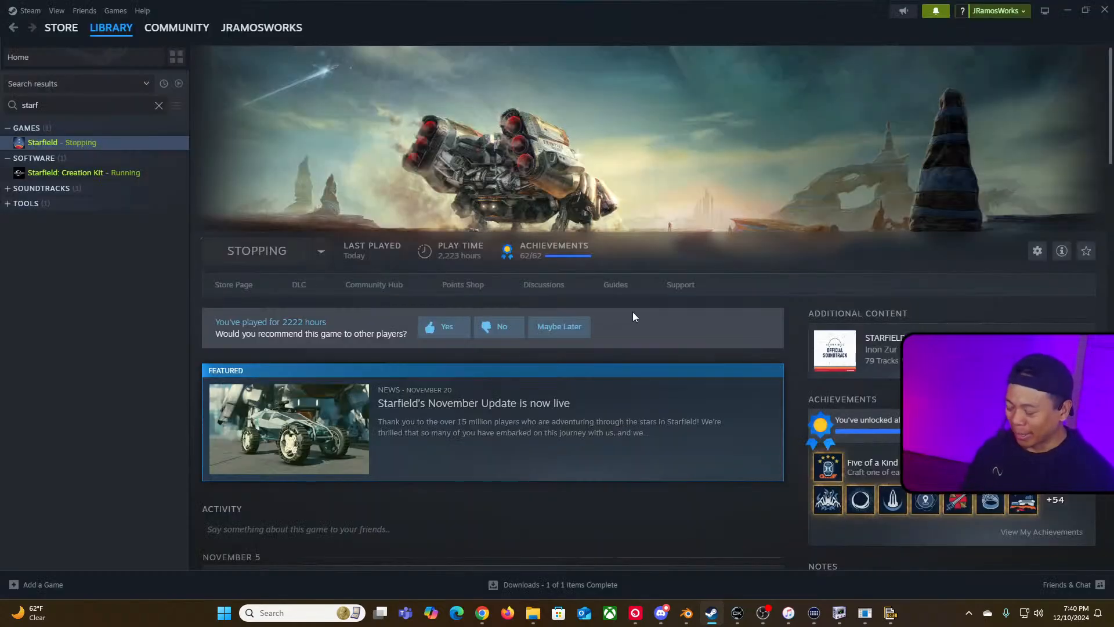
Step: Switch back to the Creation Kit window
key("alt+Tab")
key("alt+Tab")
key("alt+Tab")
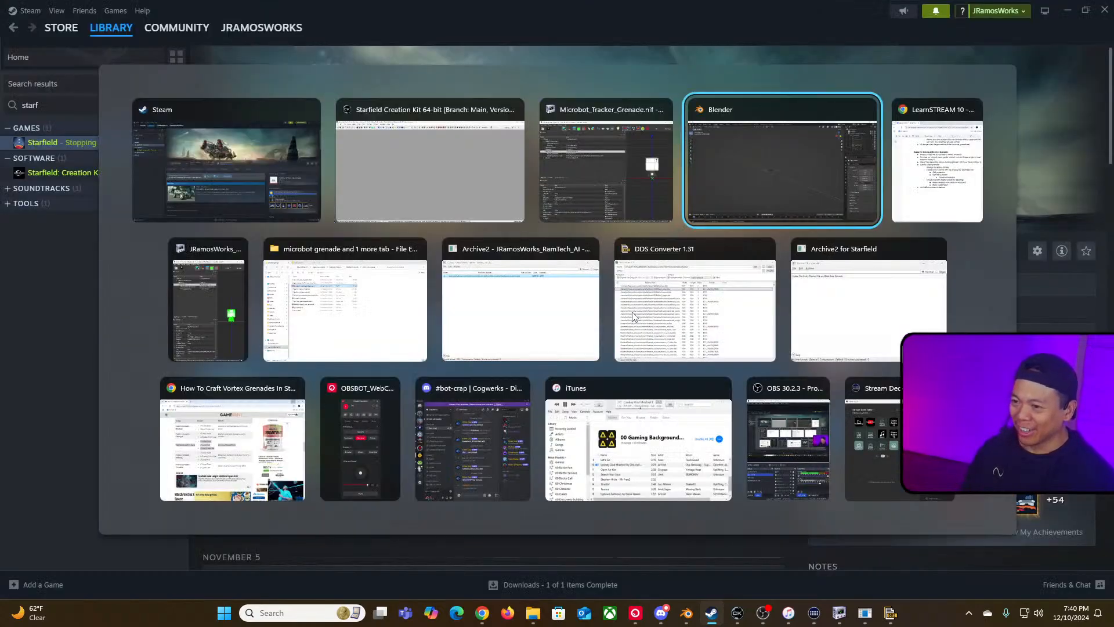
key("alt+shift+Tab")
key("alt+Tab")
key("alt+Tab")
key("alt+Tab")
key("alt+Tab")
key("alt+Tab")
key("alt+Tab")
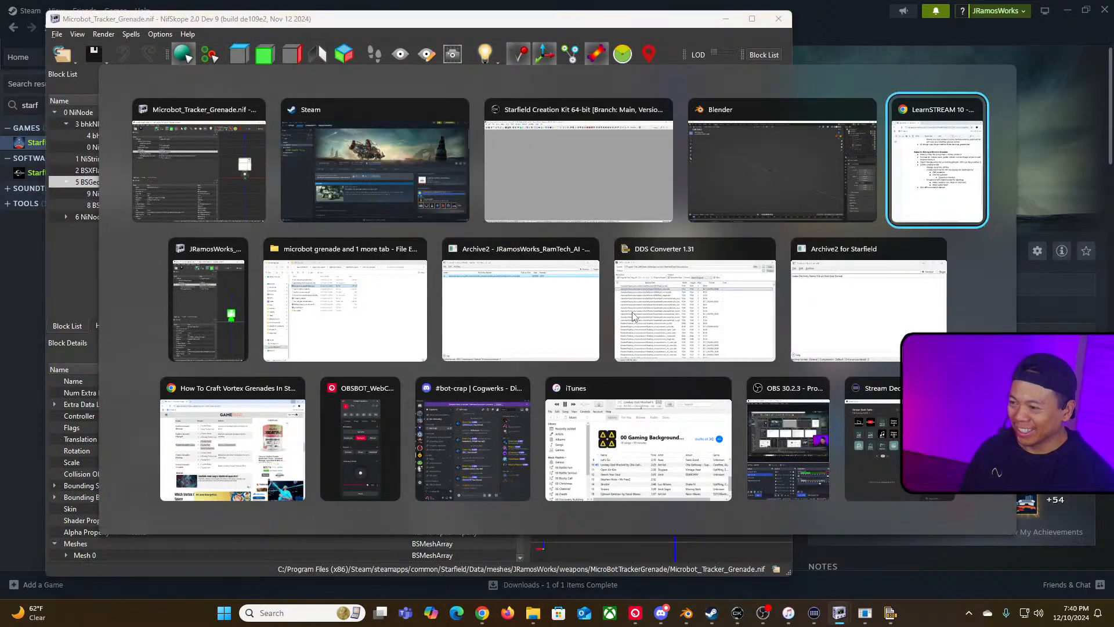
key("alt+Tab")
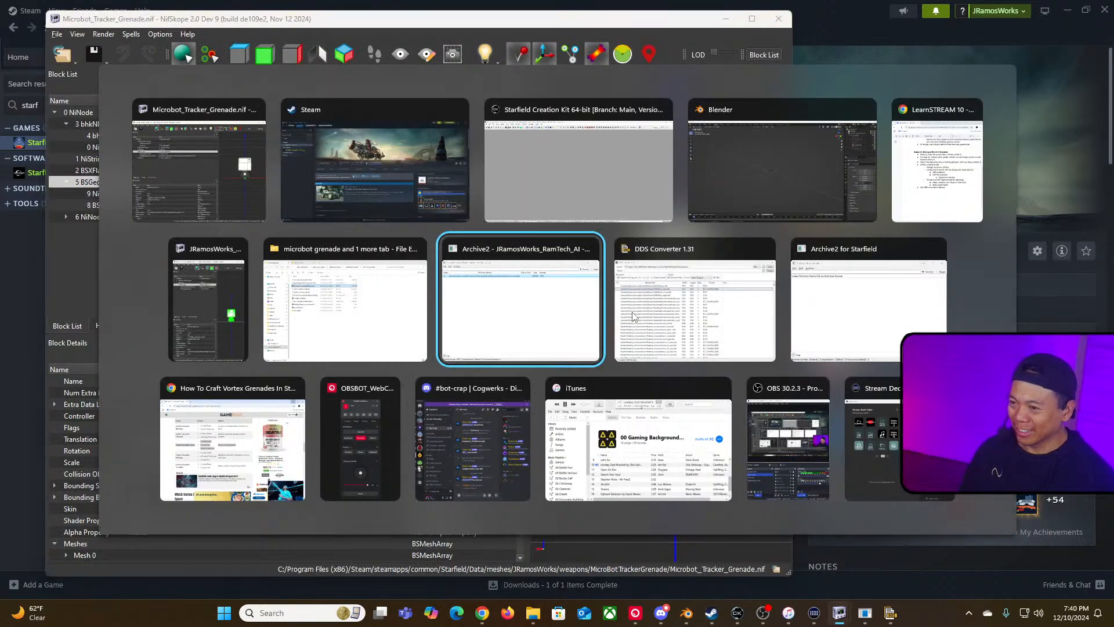
key("alt+Tab")
key("alt+Tab")
key("alt+Tab")
key("alt+Tab")
key("alt+shift+Tab")
key("alt+shift+Tab")
key("alt+shift+Tab")
key("alt+shift+Tab")
key("alt+shift+Tab")
key("alt+shift+Tab")
key("alt+shift+Tab")
key("alt+shift+Tab")
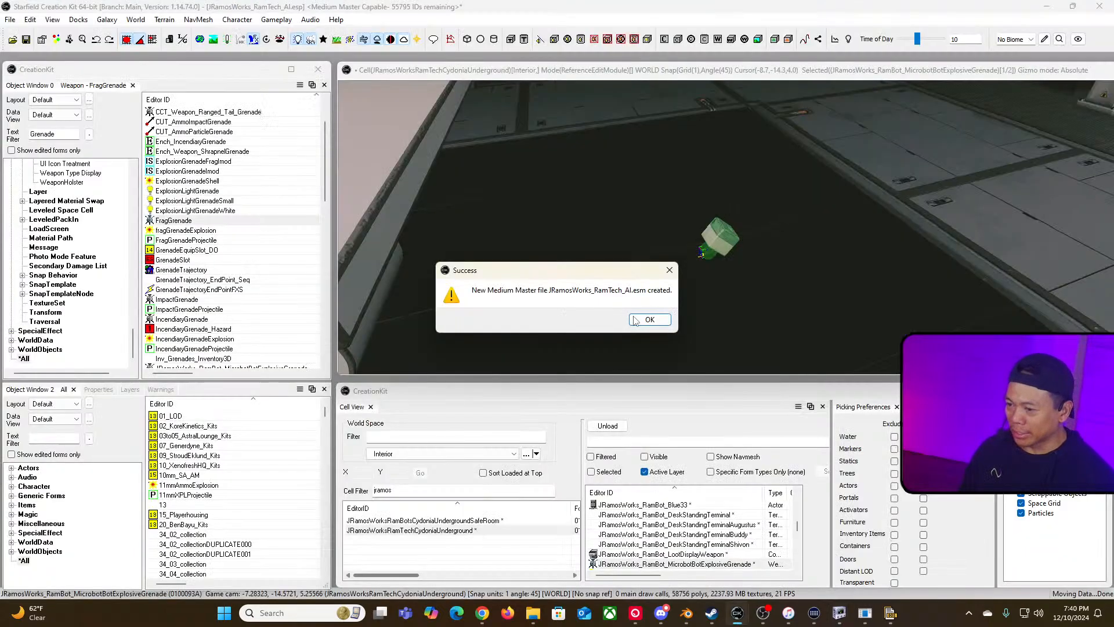
left_click(648, 320)
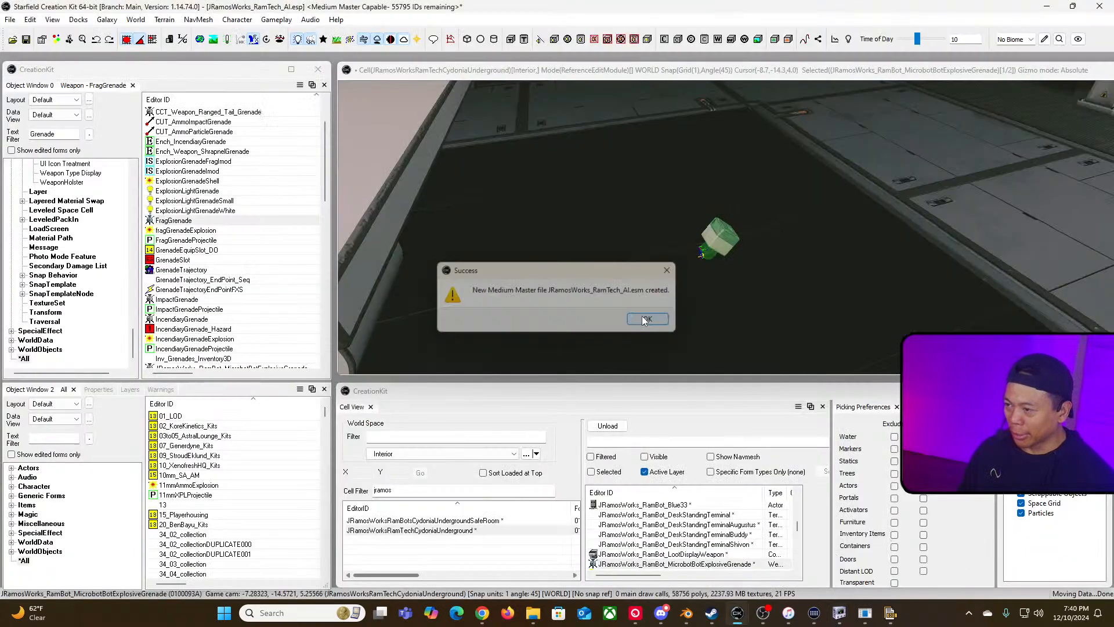
Step: Filter the object list by jramos*grenade and open the RamBot_MicrobotBotExplosiveGrenade weapon form
double_click(71, 134)
type("jramos*")
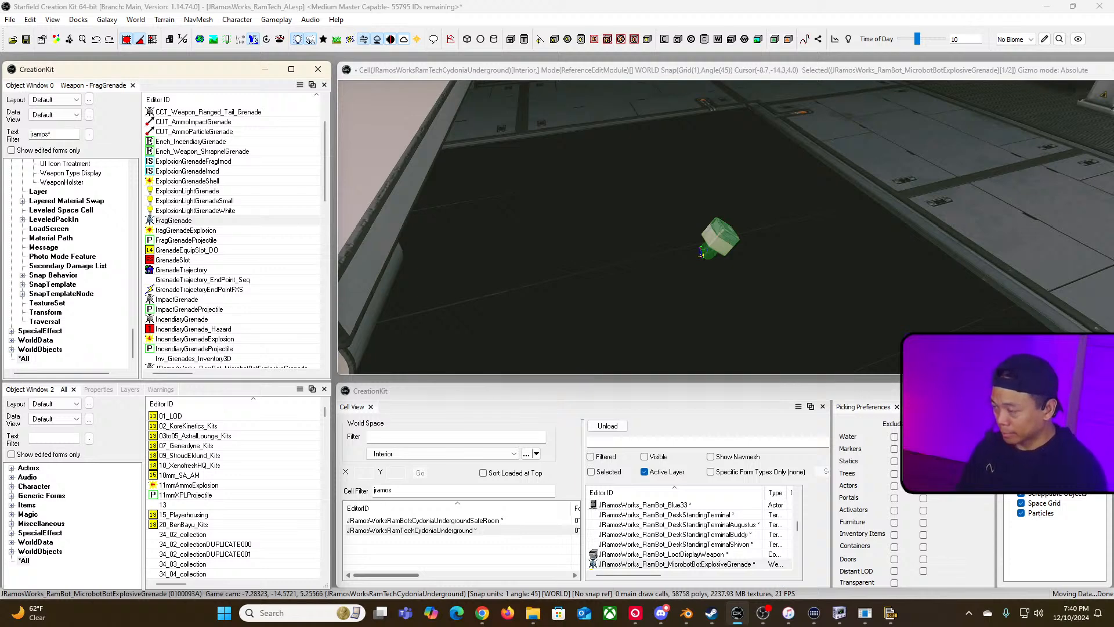
type("grena")
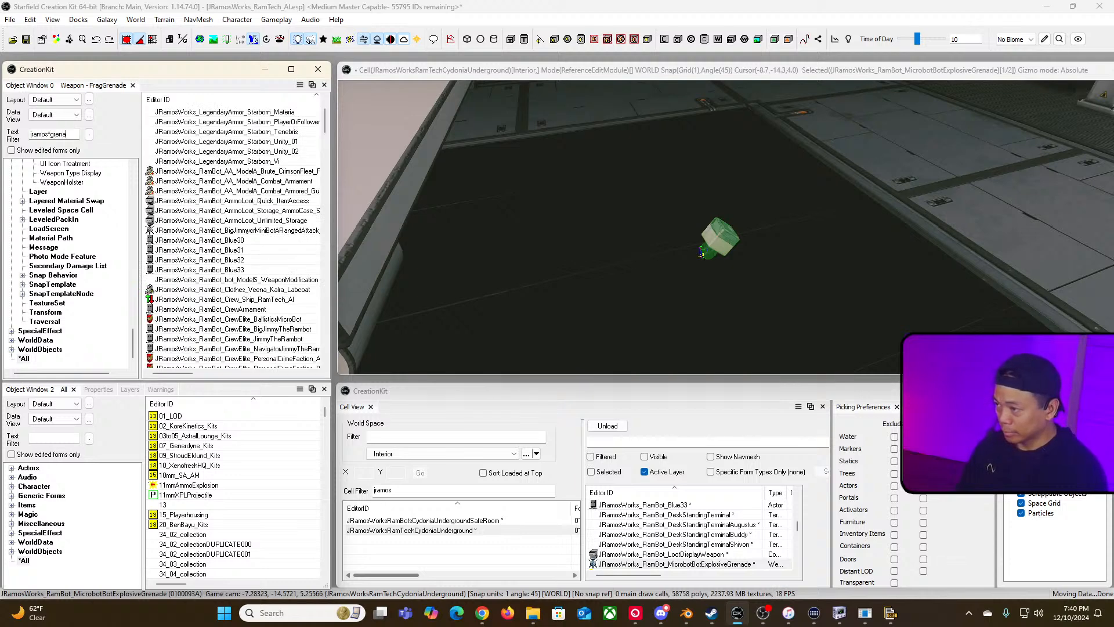
type("de")
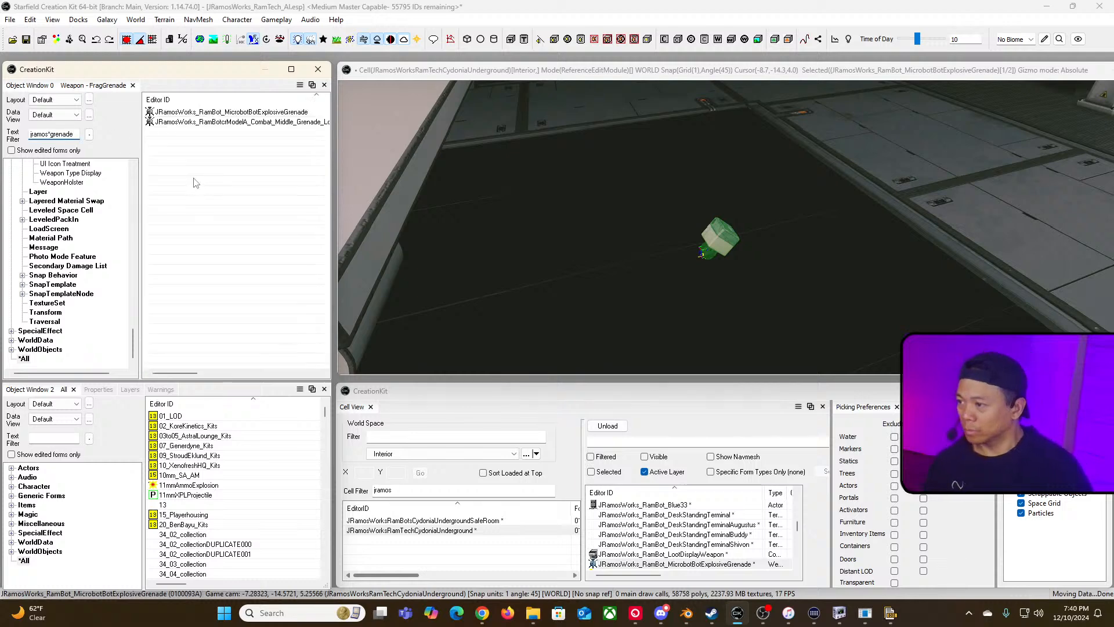
left_click(257, 114)
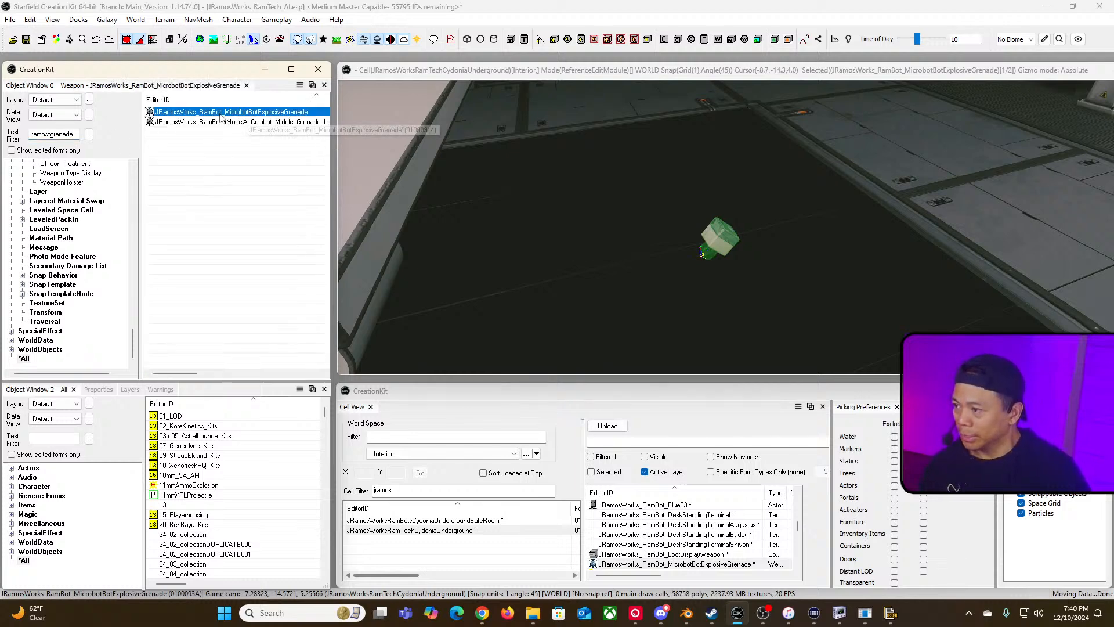
double_click(284, 113)
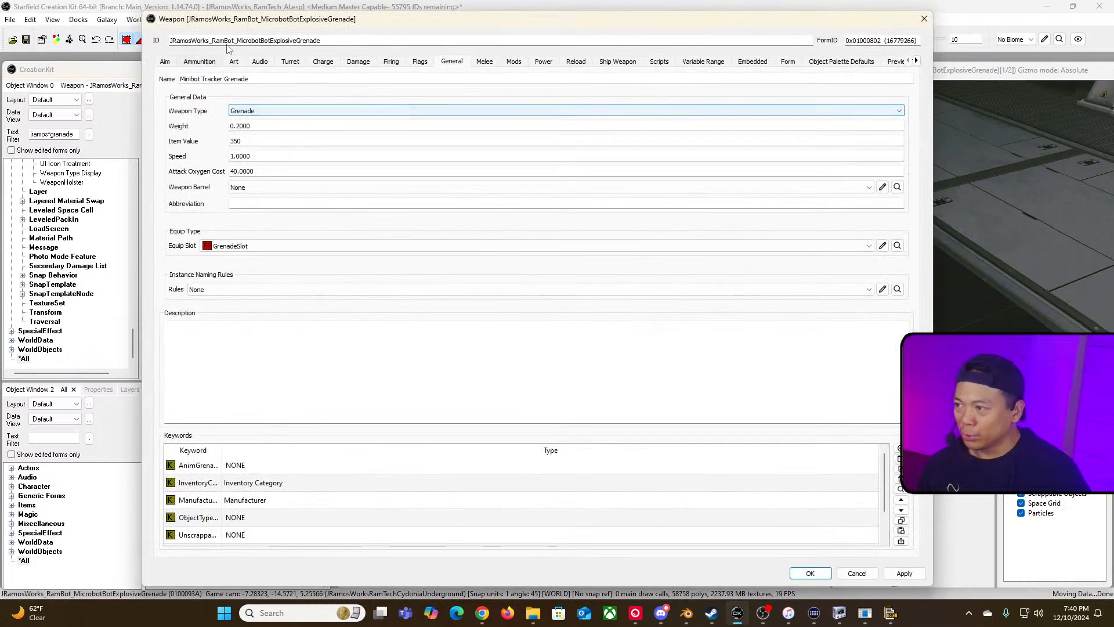
Step: Review the weapon's ID, name and Art first-person model path, then close the form with OK
double_click(263, 37)
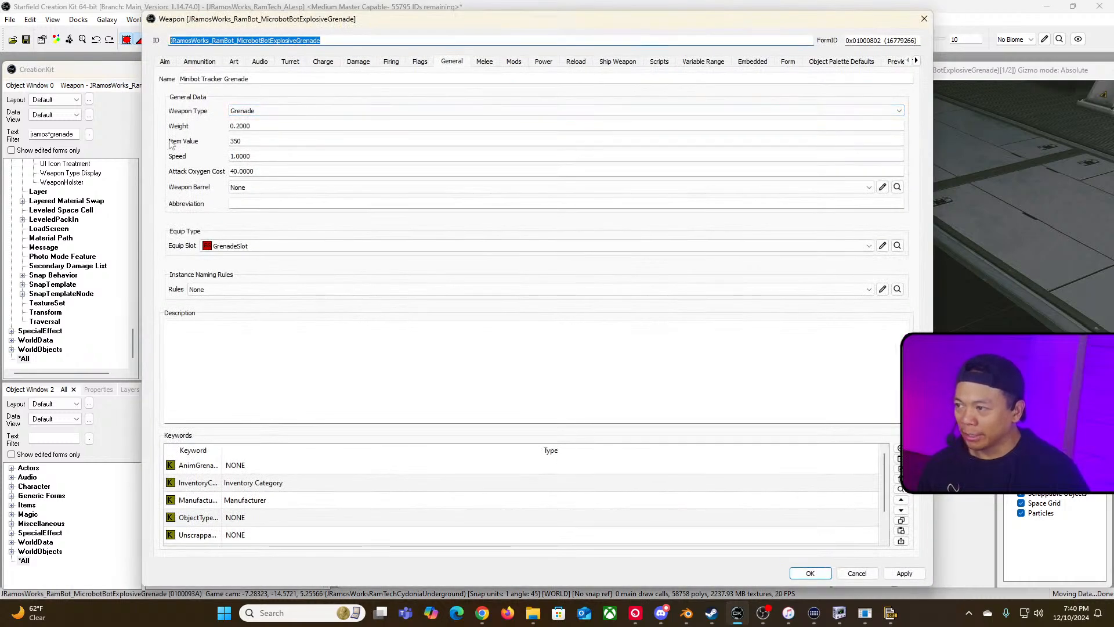
left_click_drag(250, 79, 202, 80)
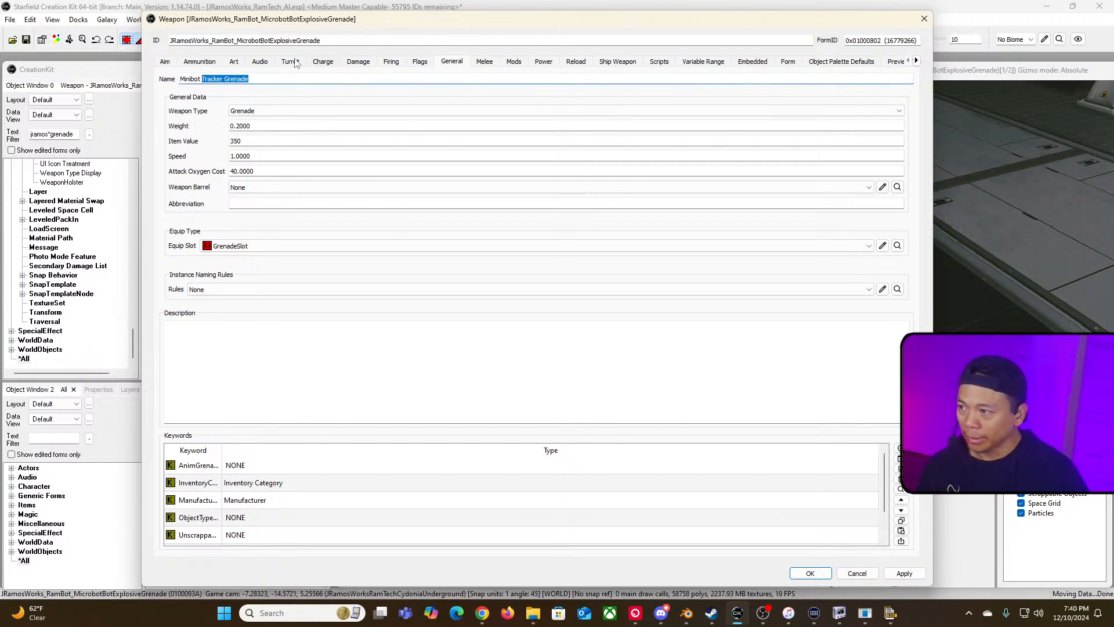
left_click(238, 63)
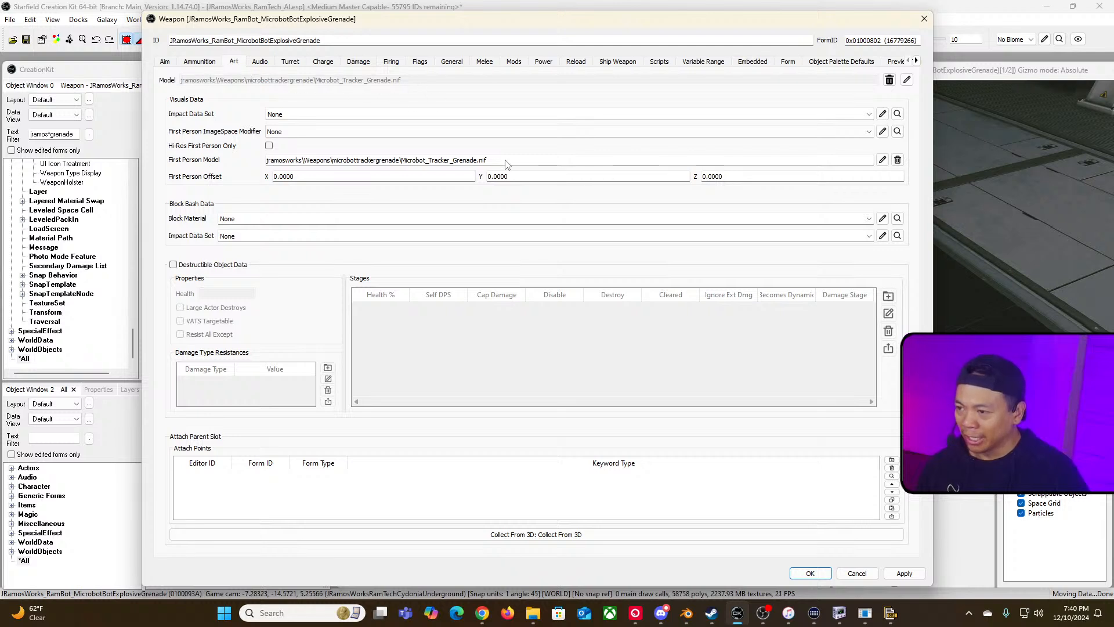
left_click_drag(506, 160, 251, 154)
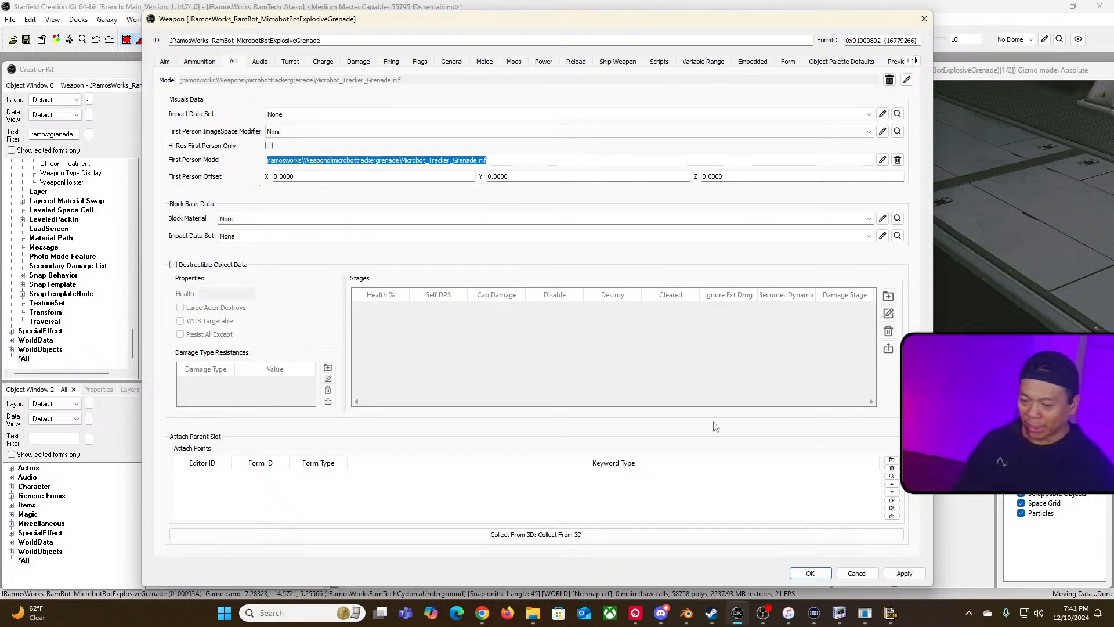
left_click(811, 573)
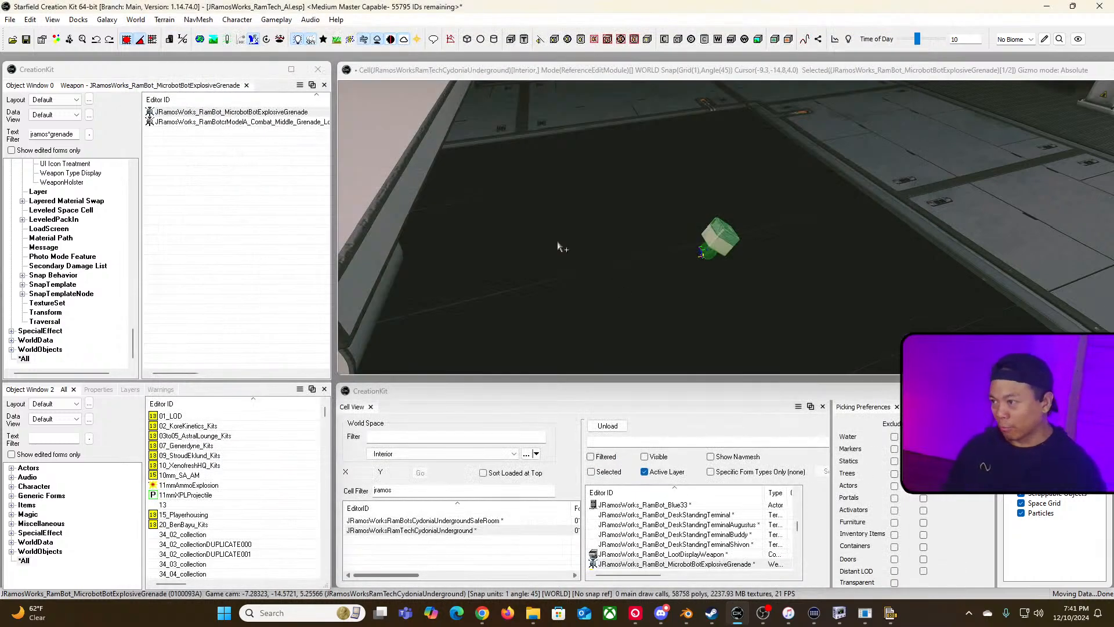
Step: Switch via Steam to the running Starfield game
key("alt+Tab")
key("Tab")
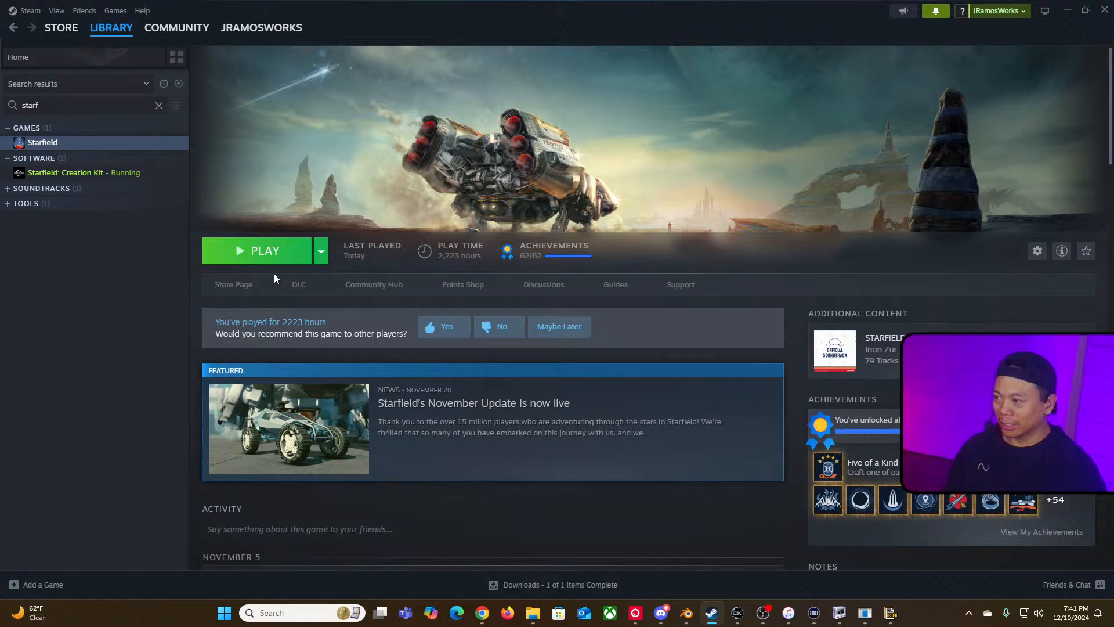
left_click(288, 249)
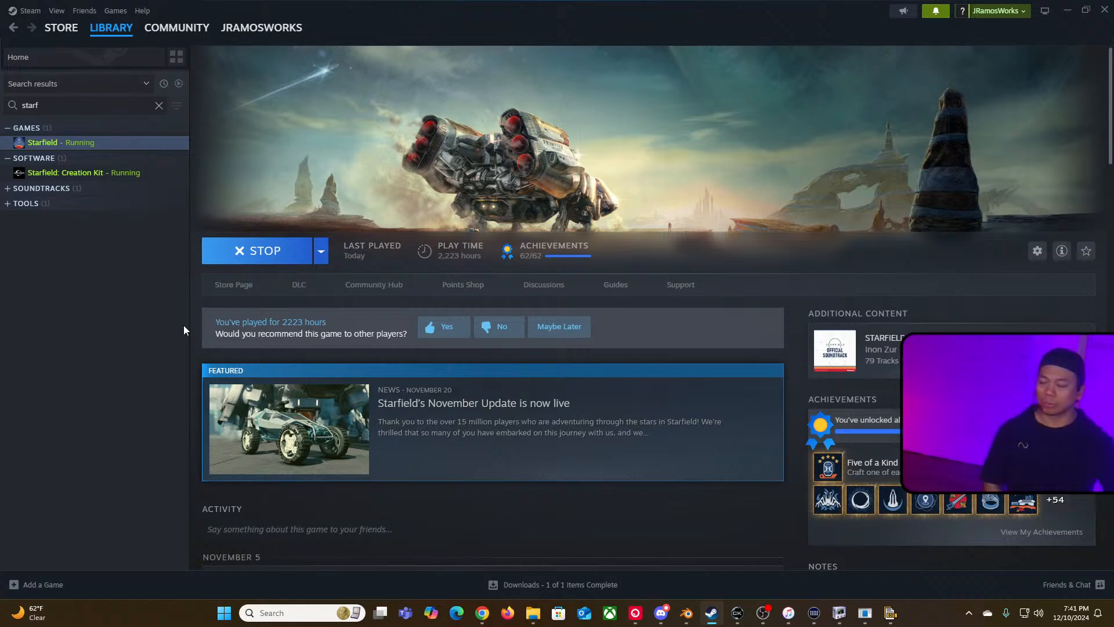
key("alt+Tab")
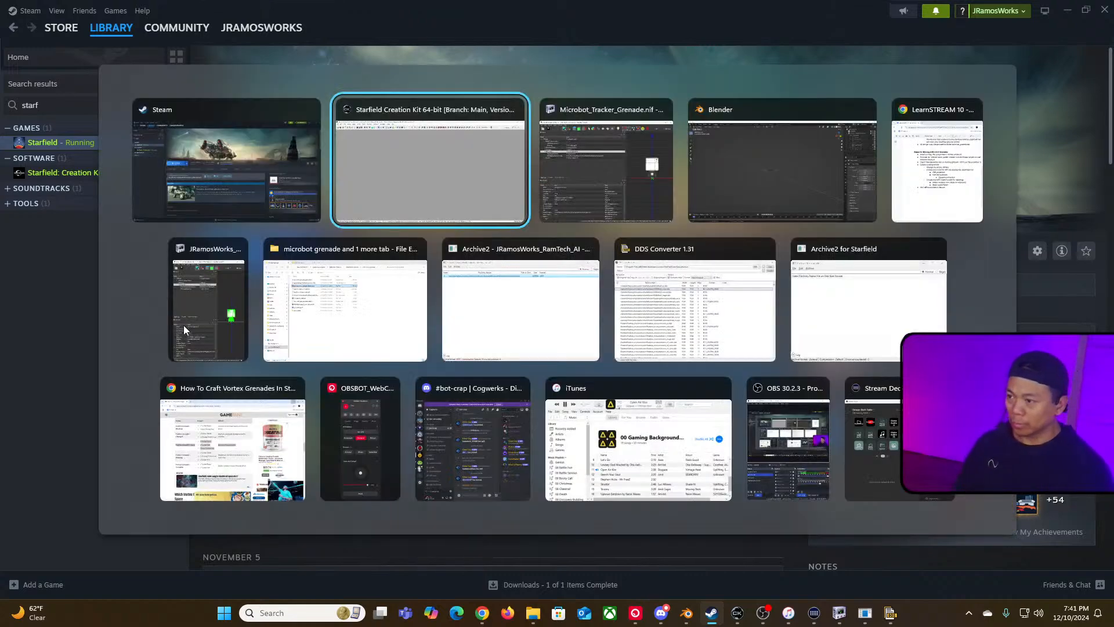
mouse_move(889, 614)
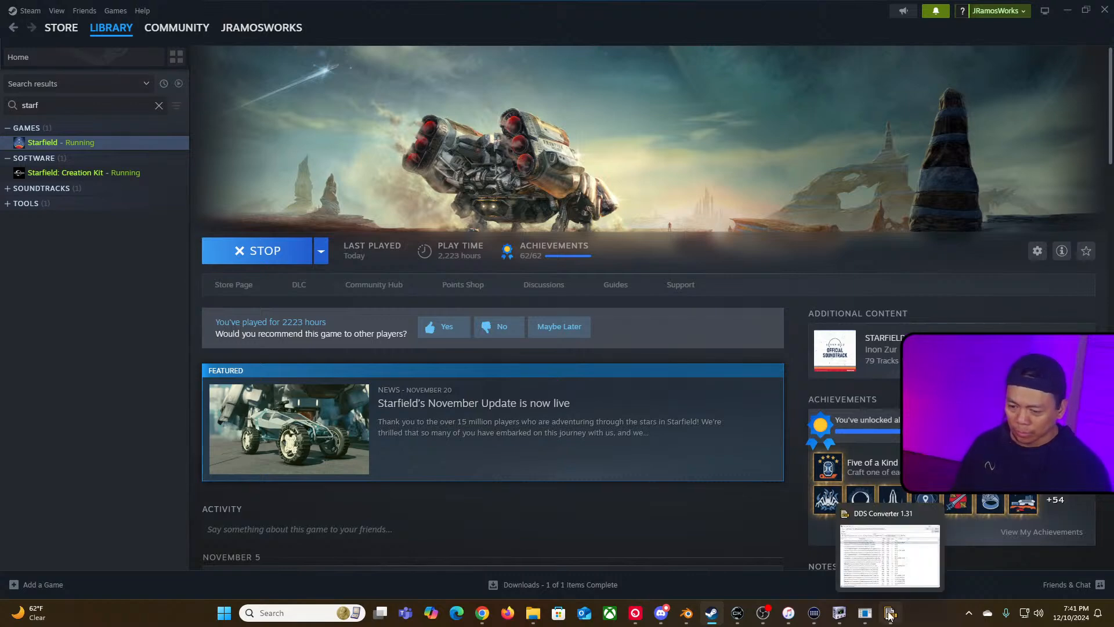
key("alt+Tab")
key("alt+Tab")
key("alt+Tab")
key("alt+Tab")
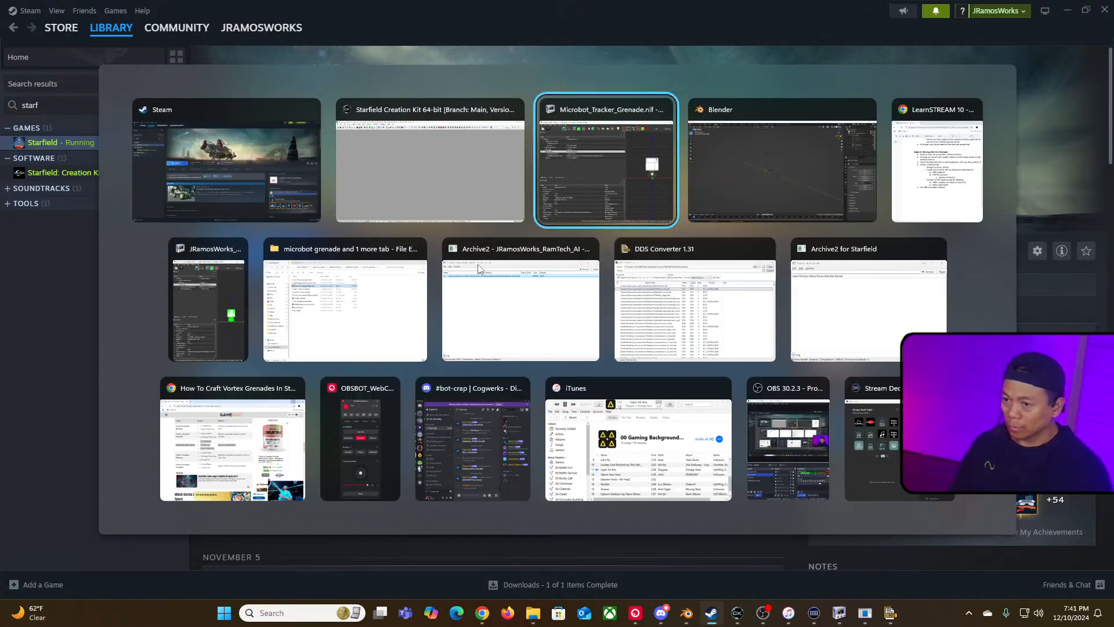
key("alt+shift+Tab")
key("alt+shift+Tab")
key("alt+shift+Tab")
key("alt+shift+Tab")
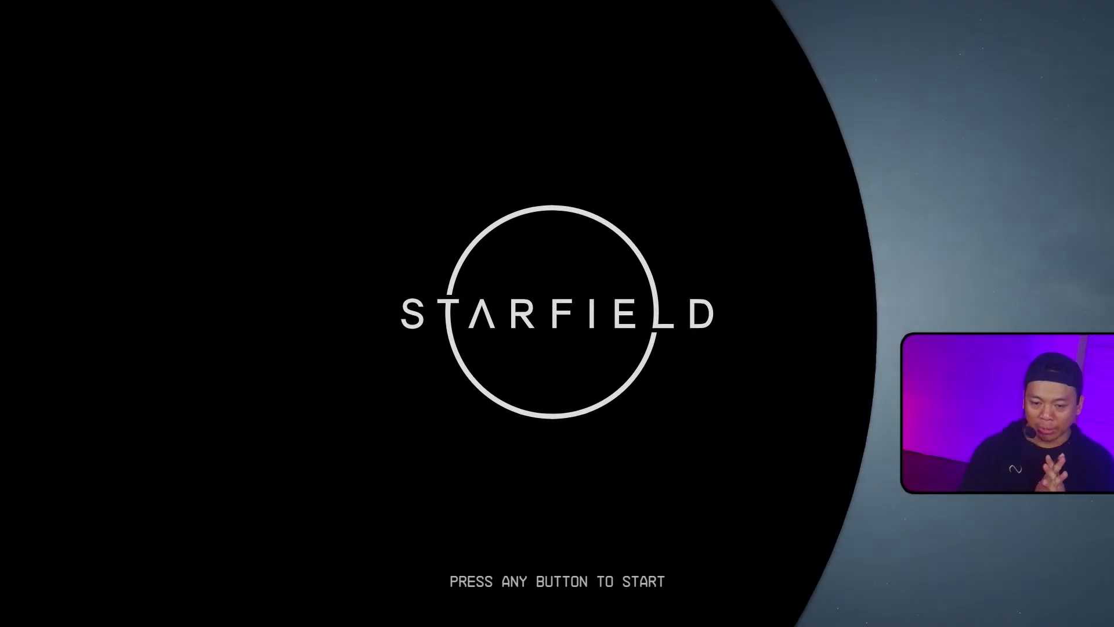
Step: Start the game and load the [C] Mars - Mars save
left_click(567, 319)
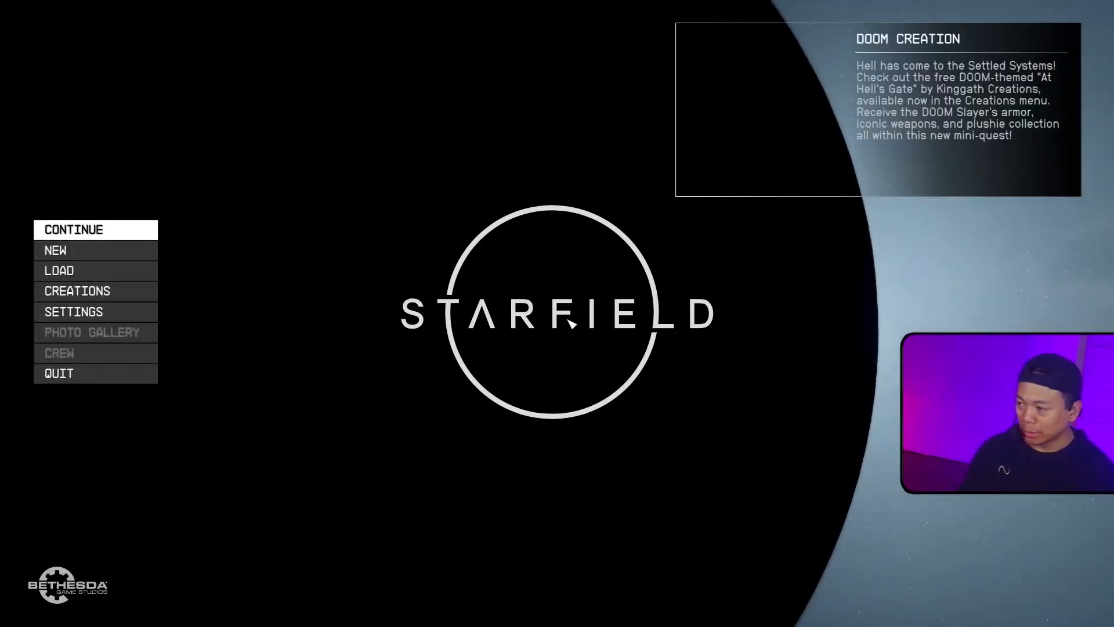
left_click(155, 272)
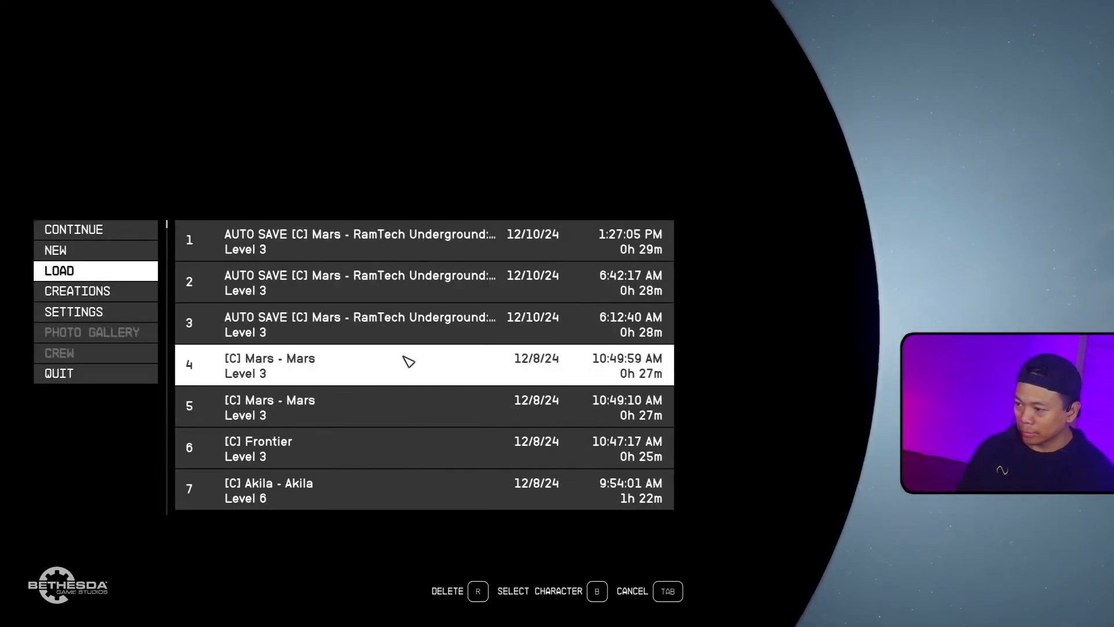
left_click(408, 361)
left_click(409, 361)
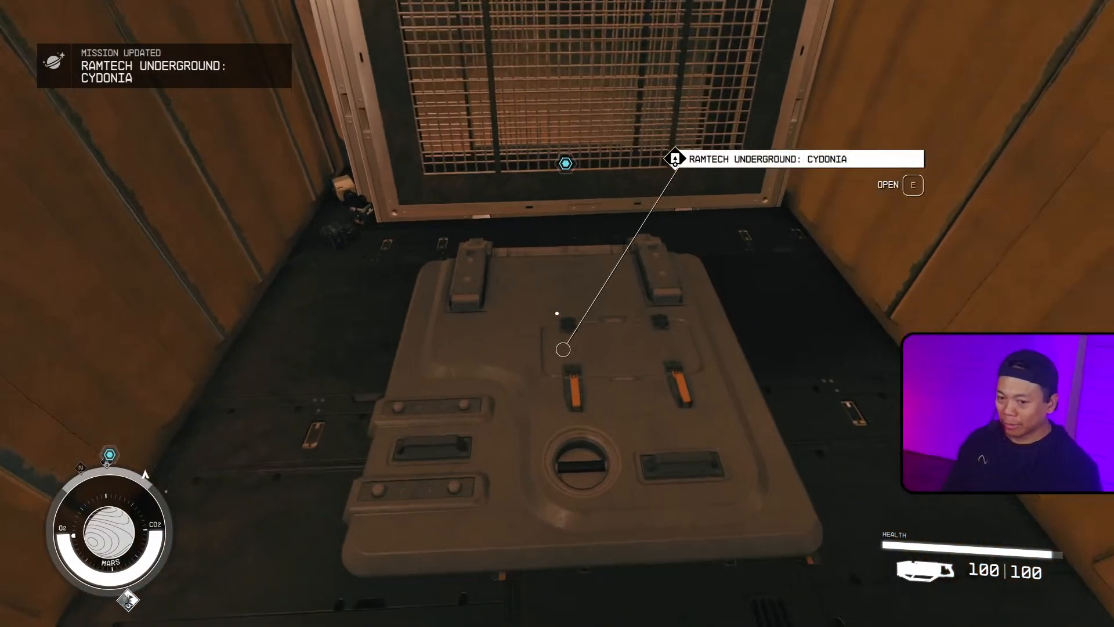
Step: Enter RamTech Underground: Cydonia and walk through the doors to the cave shooting range
key("e")
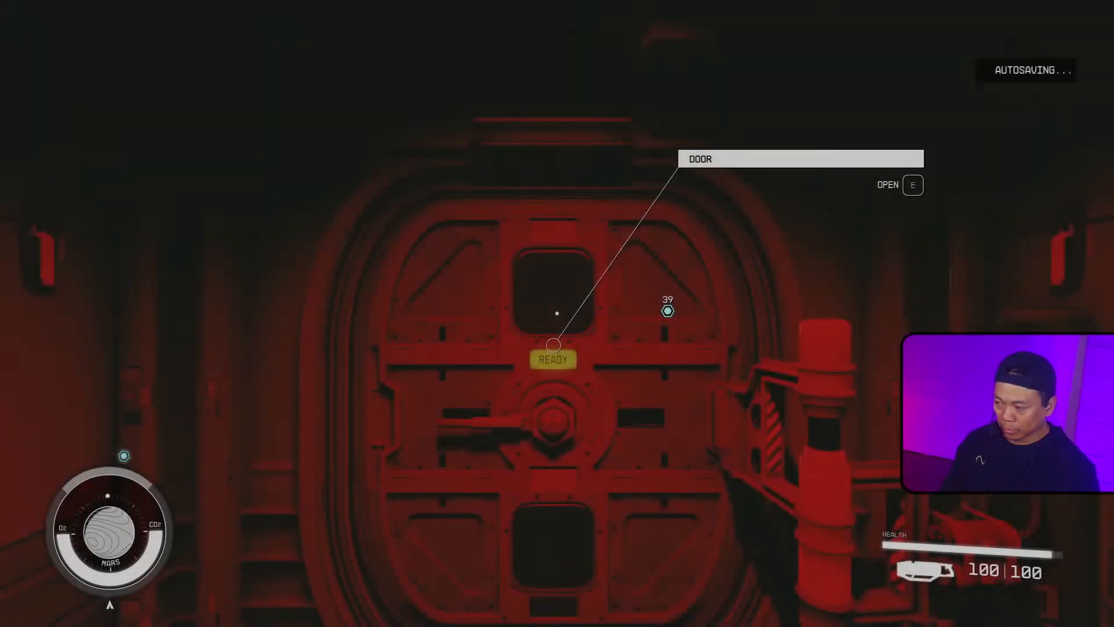
key("e")
key("s")
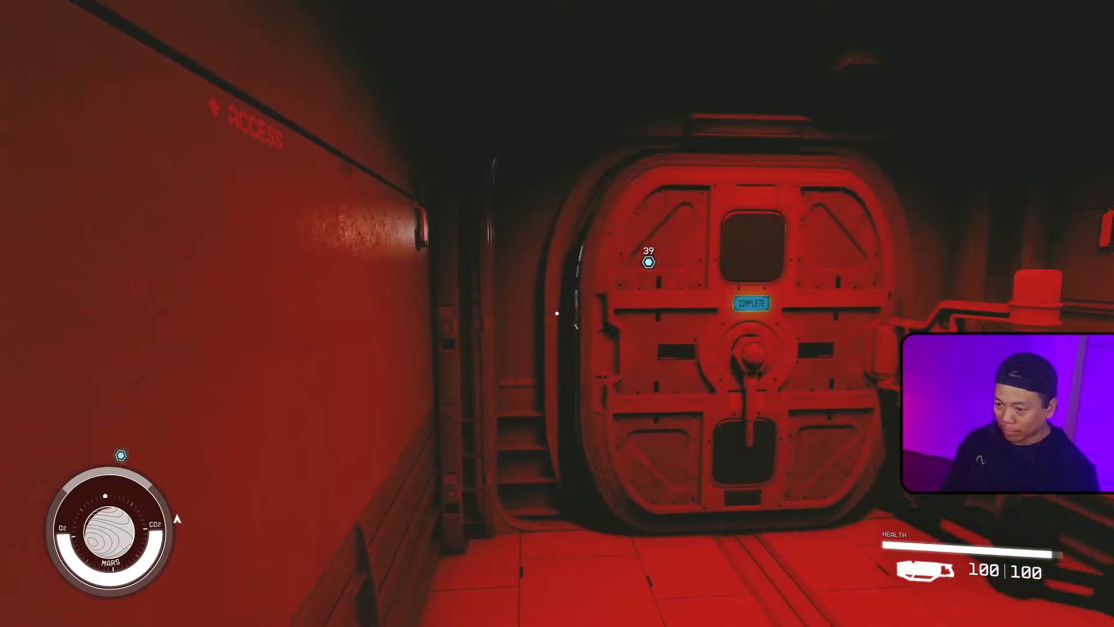
key("w")
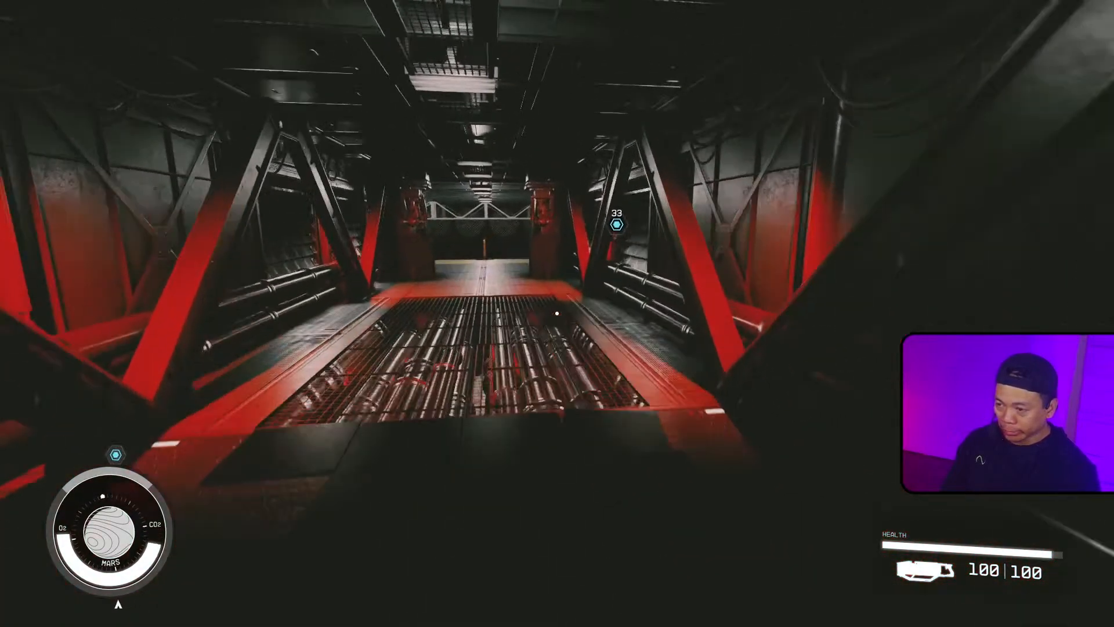
key("space")
key("w")
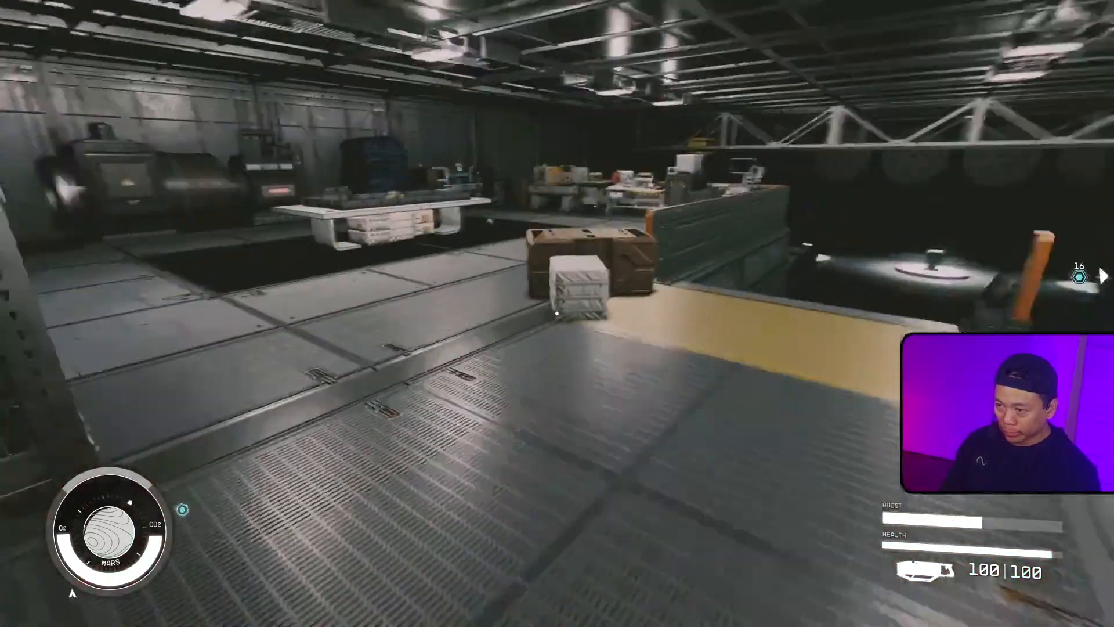
key("w")
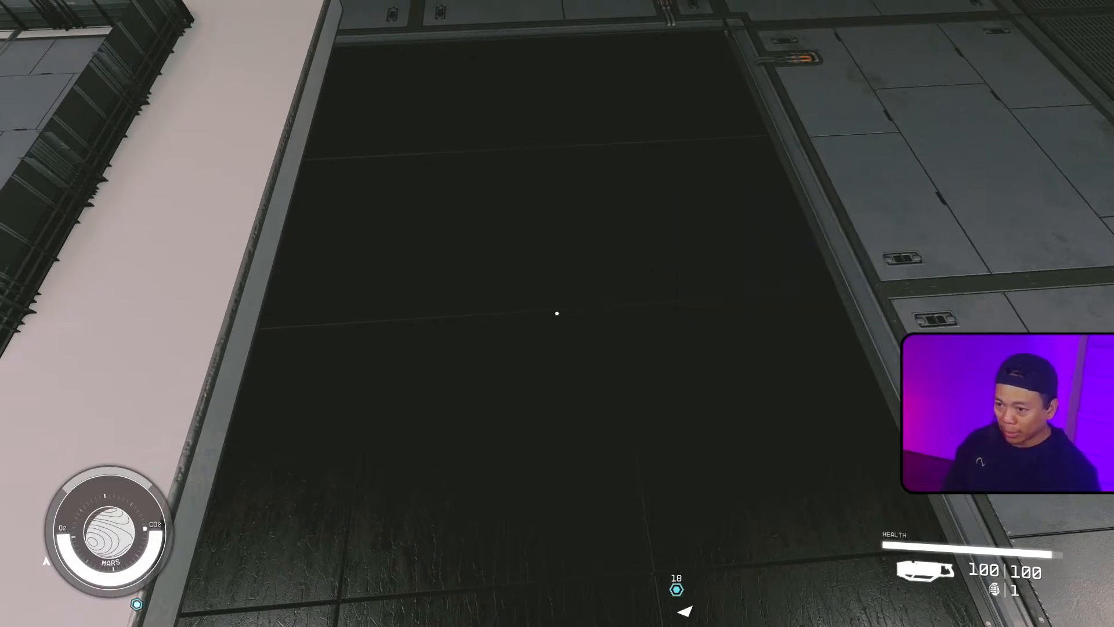
key("w")
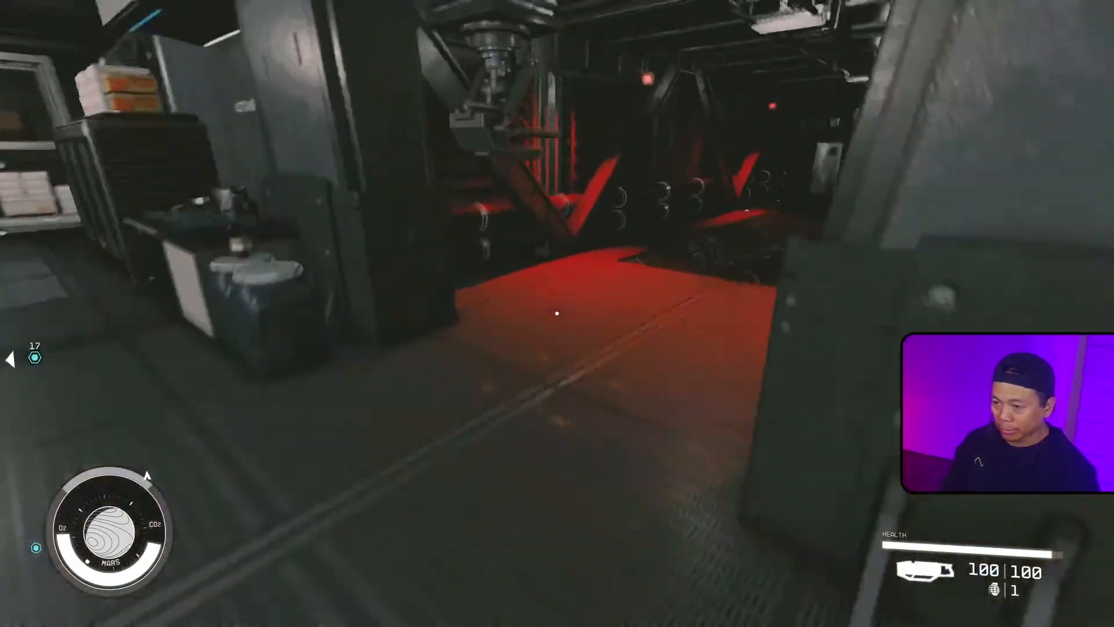
key("w")
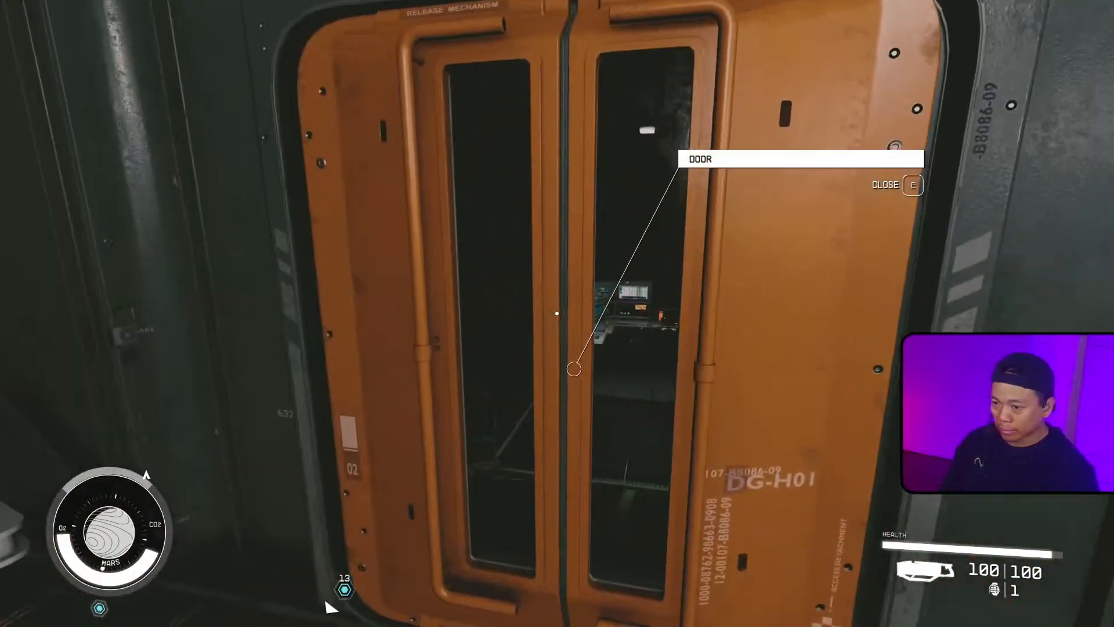
key("w")
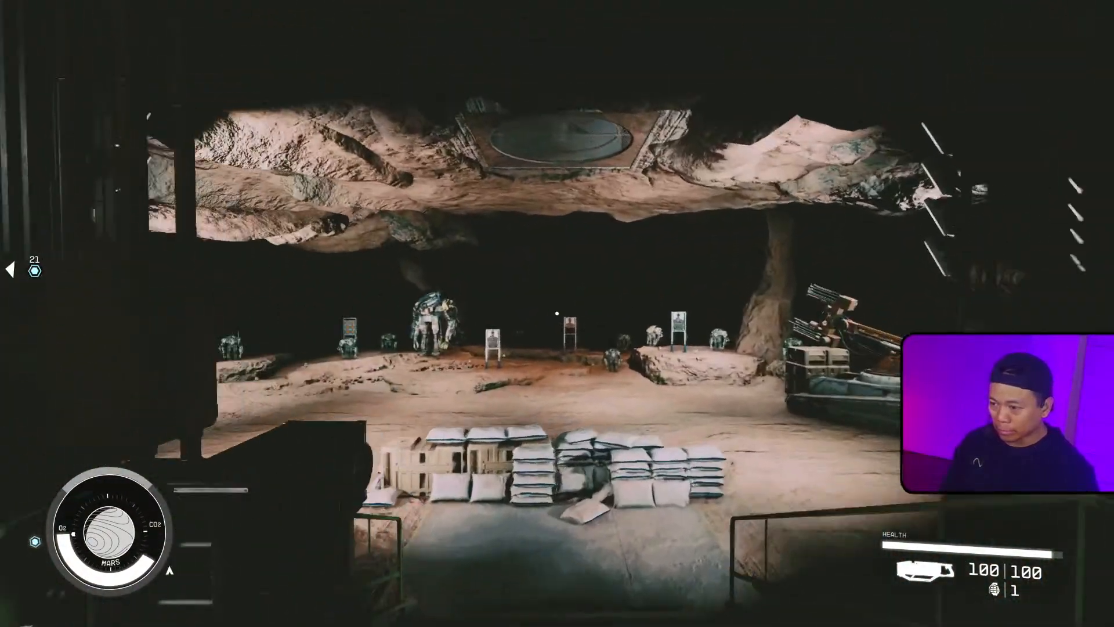
key("w")
Step: Throw the microbot grenade toward the range targets and walk back out
key("g")
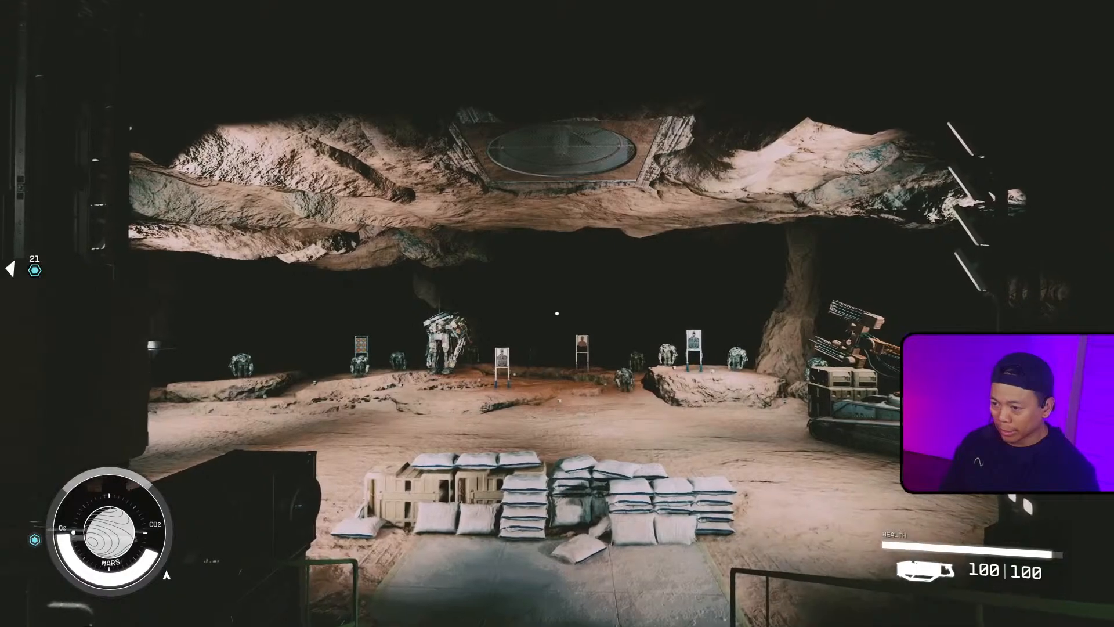
key("w")
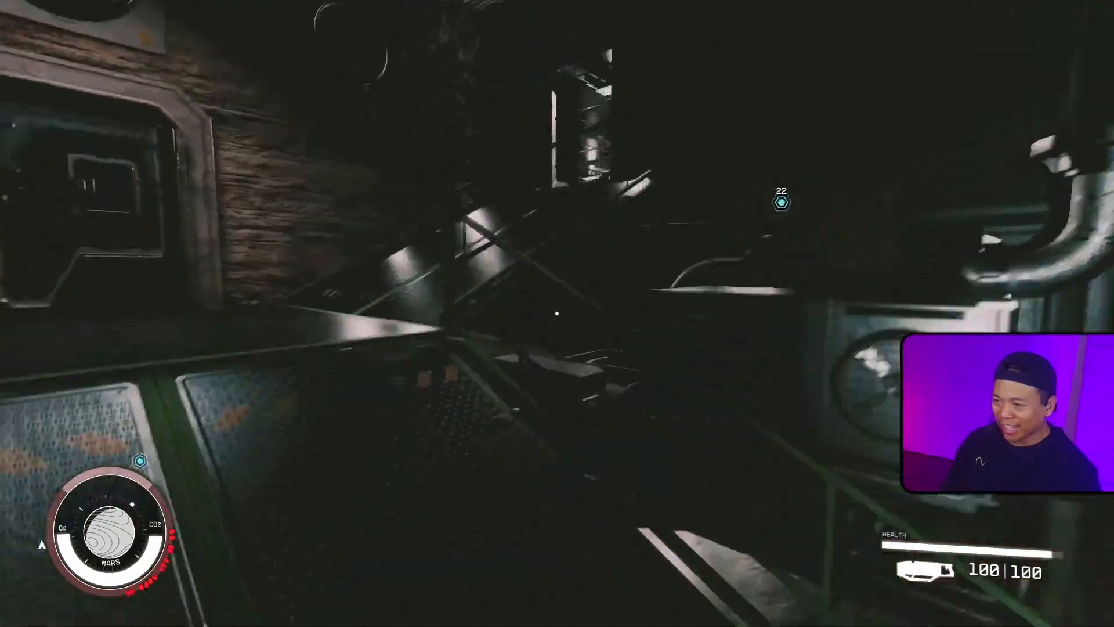
key("w")
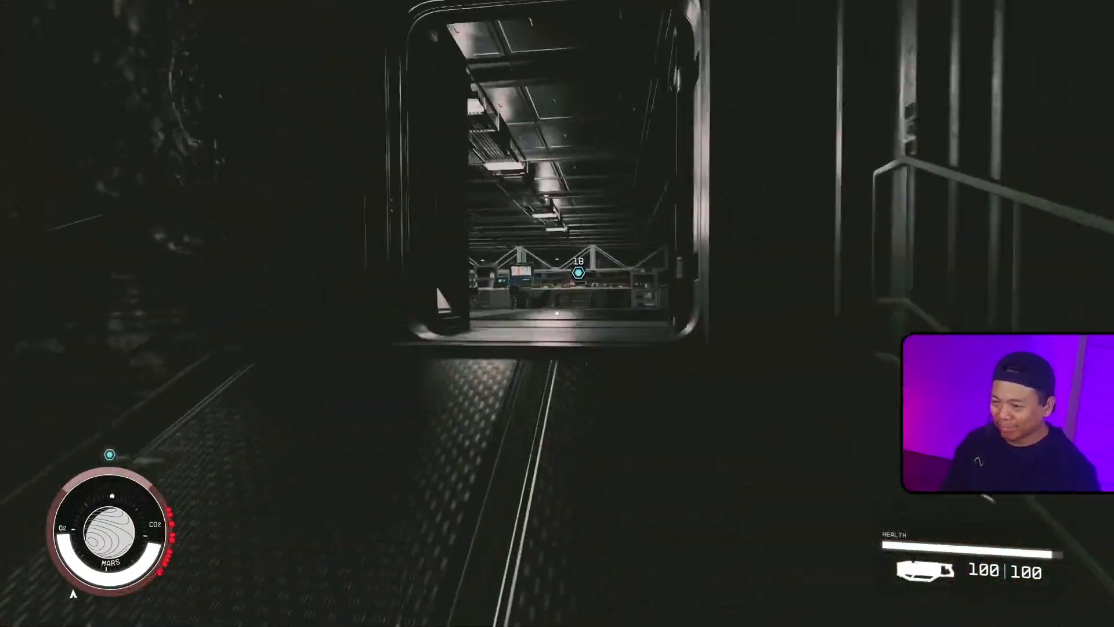
Step: Walk back into the base and reload the most recent RamTech Underground autosave
key("w")
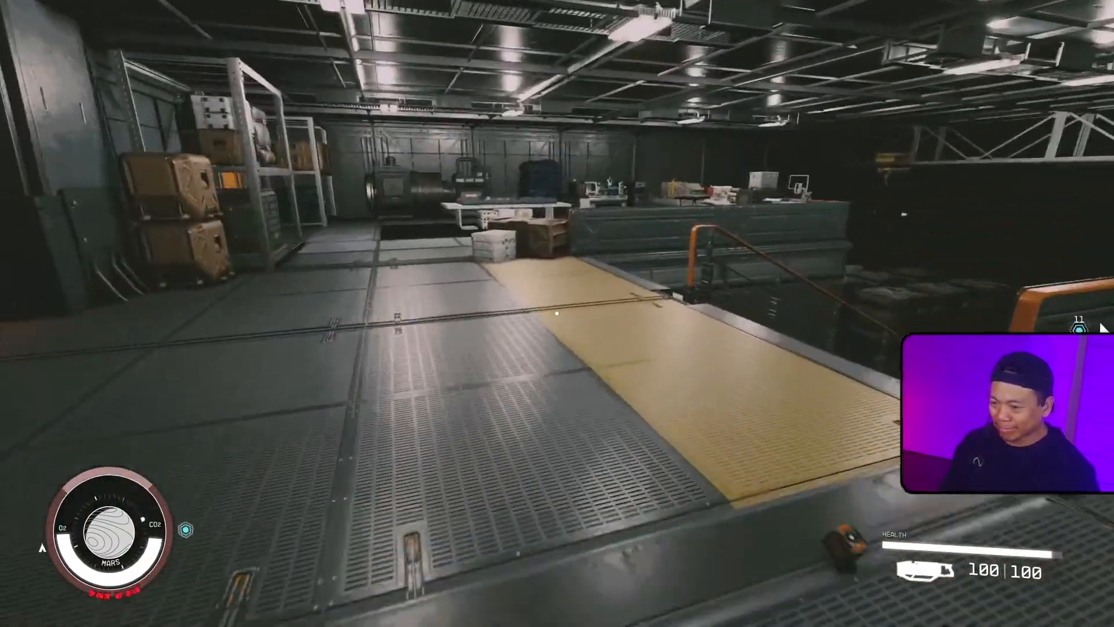
key("w")
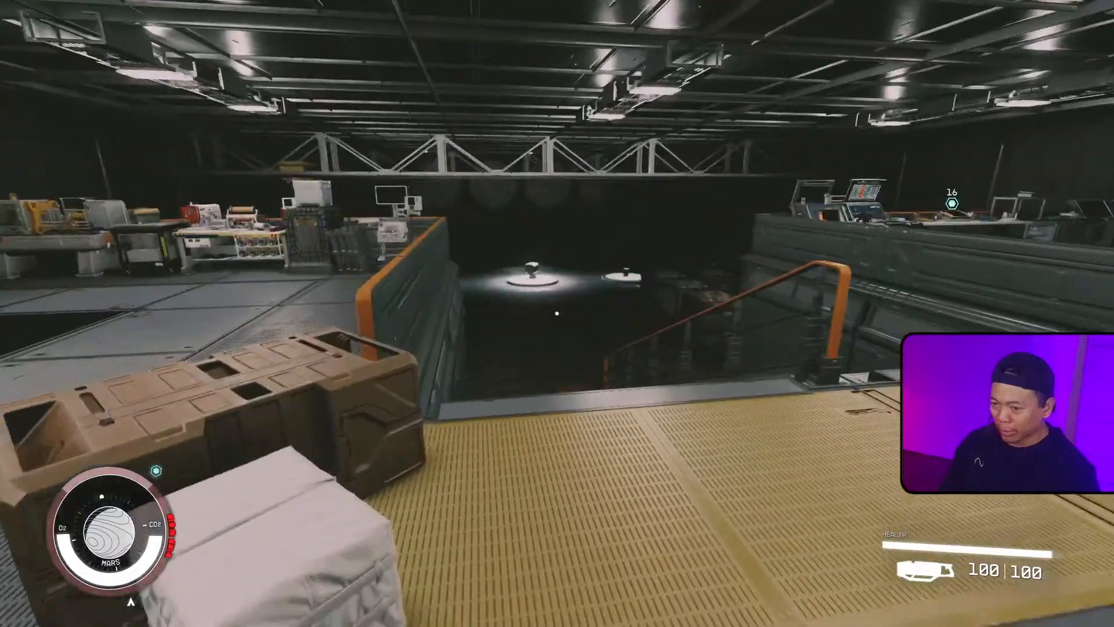
key("w")
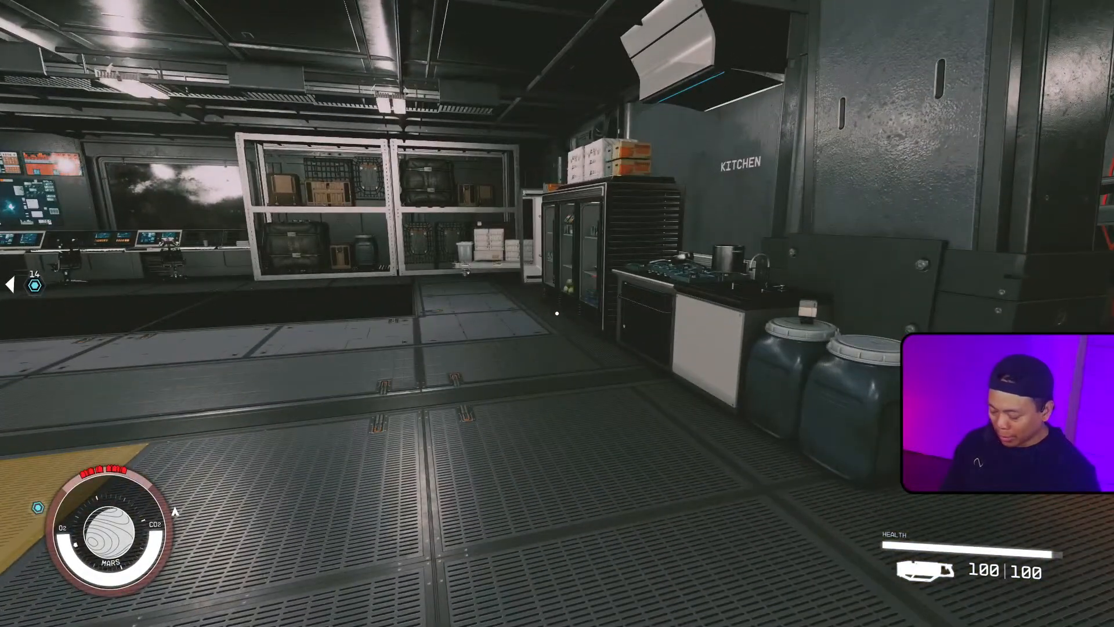
key("Escape")
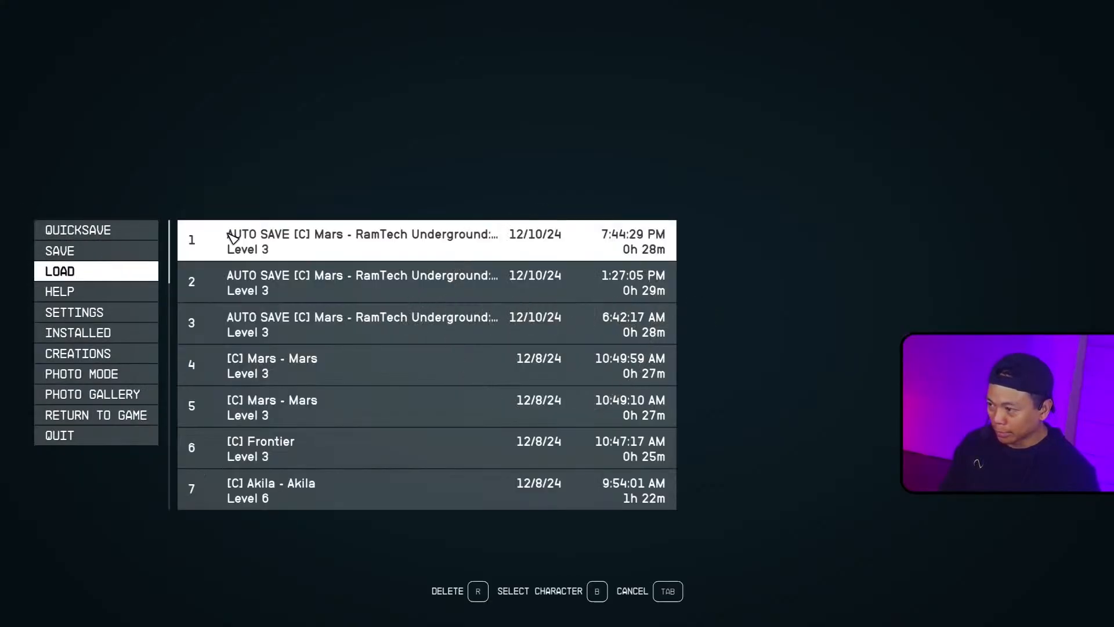
left_click(358, 246)
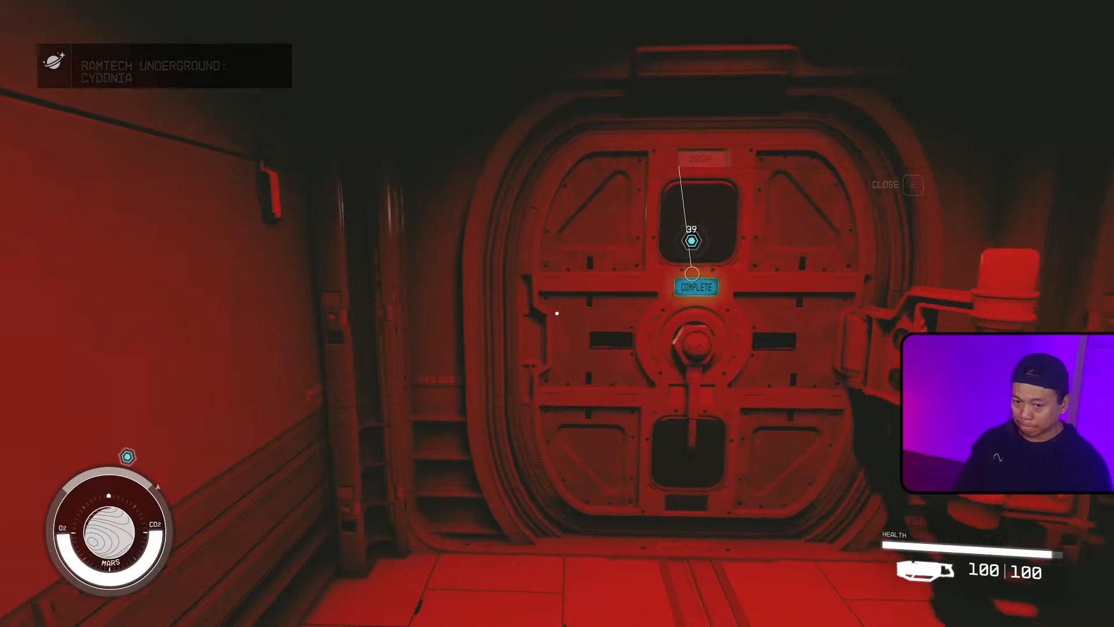
Step: Open the door and walk back through the base to the cave shooting range
key("e")
key("w")
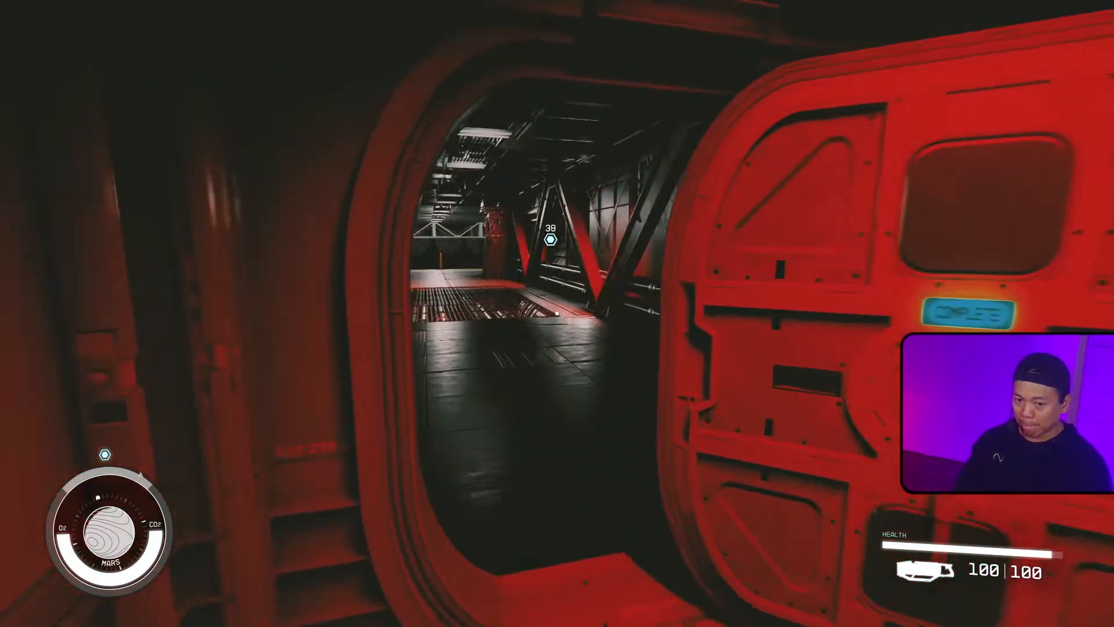
key("w")
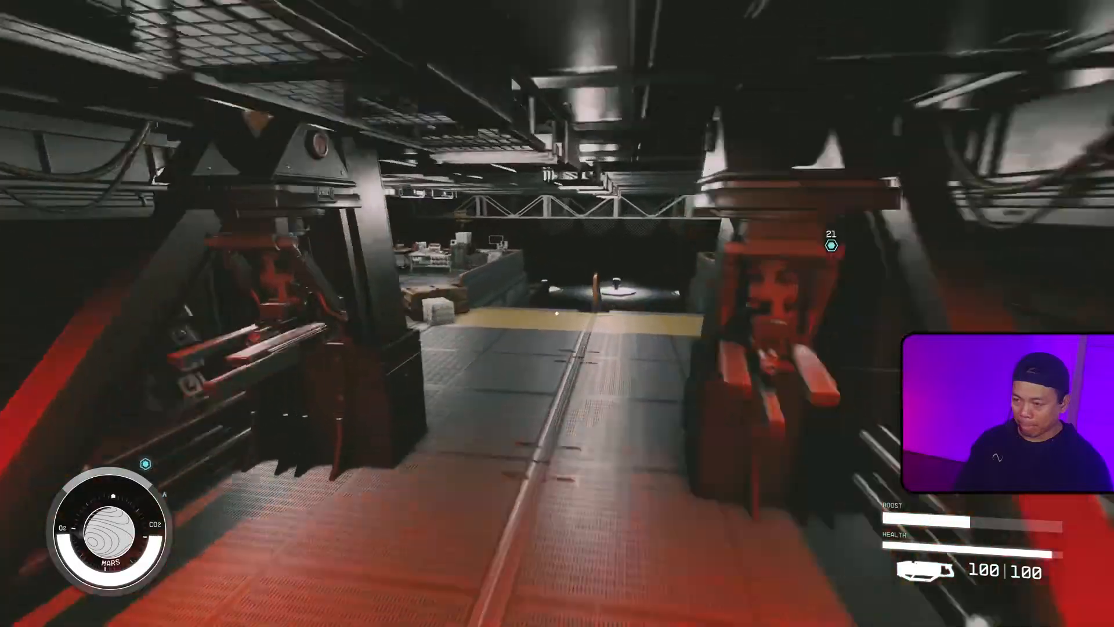
key("w")
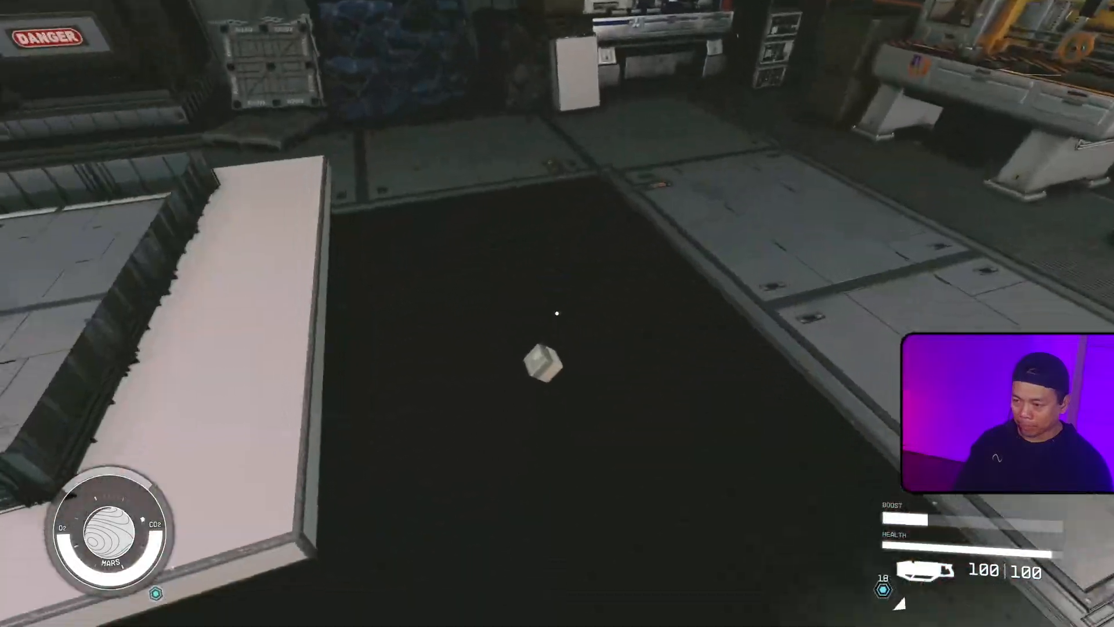
key("w")
key("w")
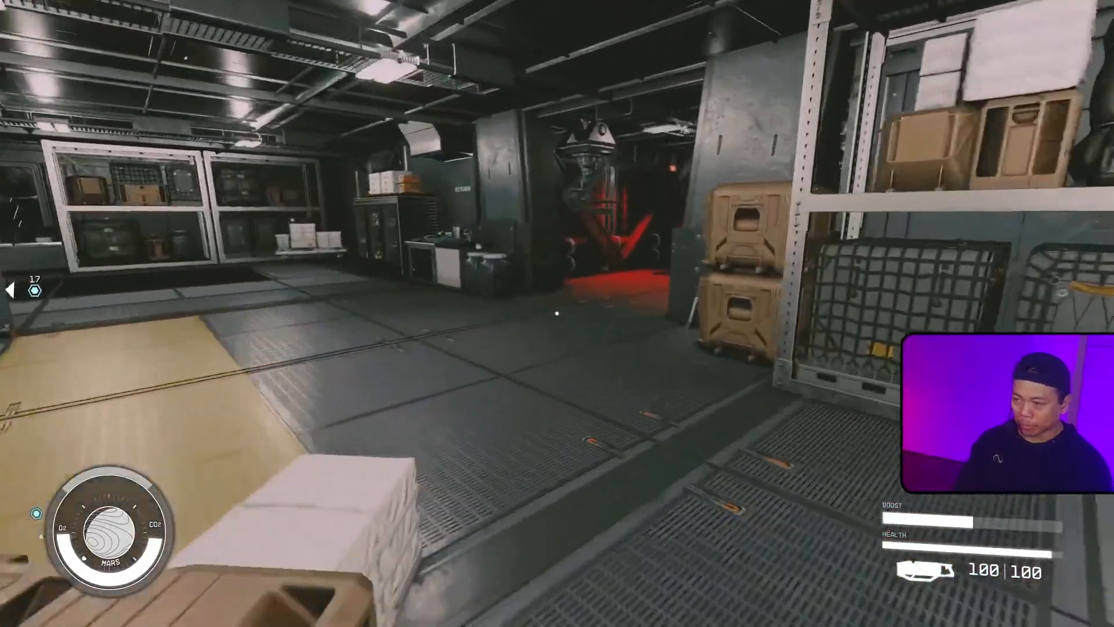
key("w")
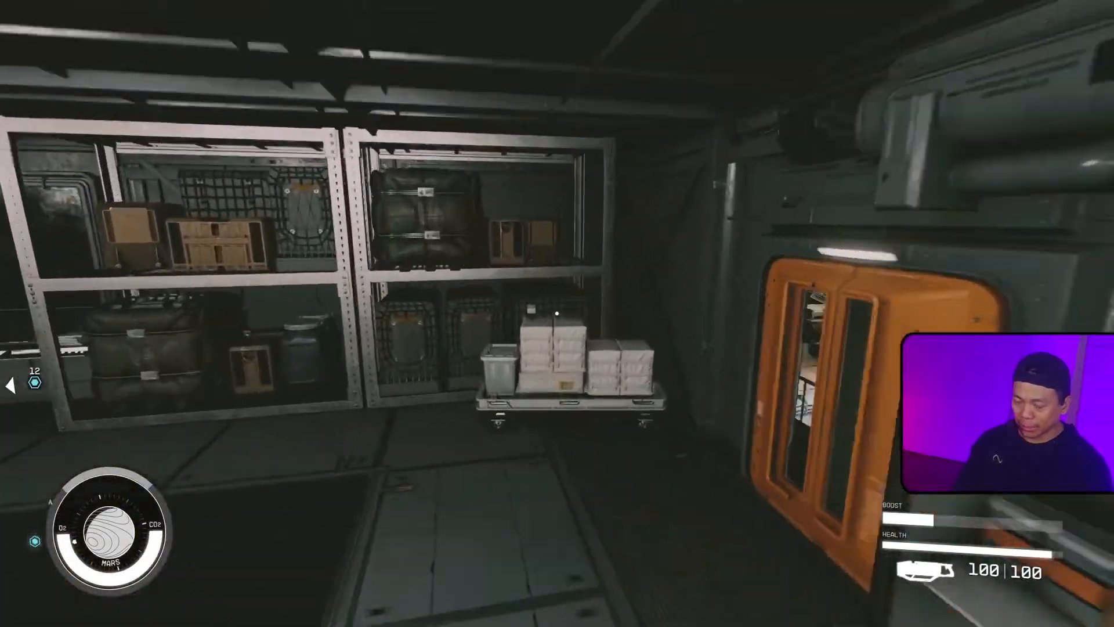
key("w")
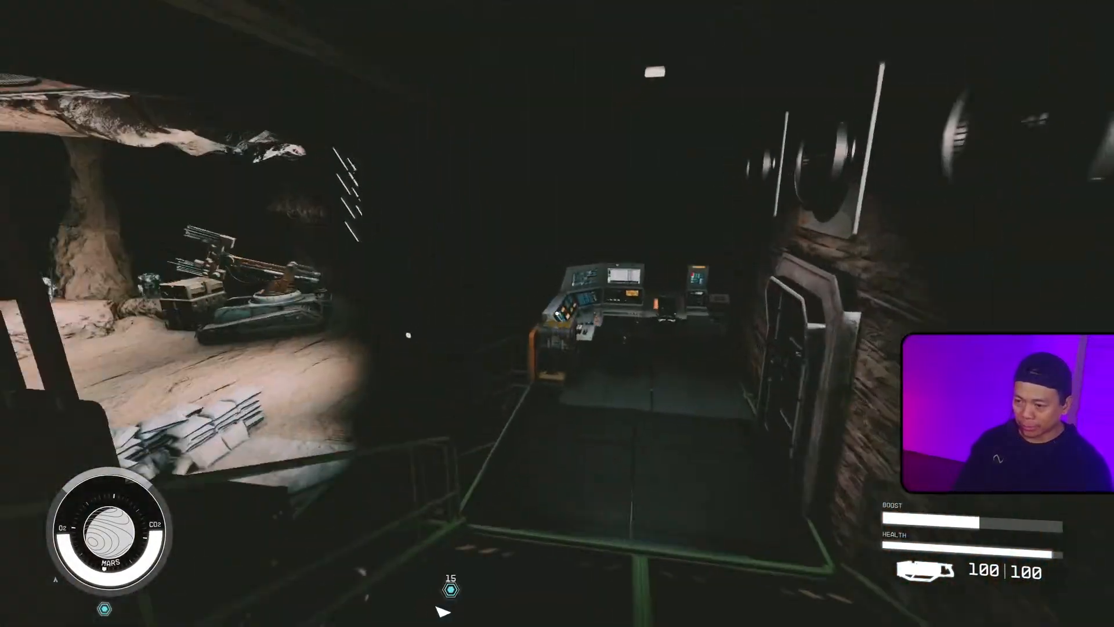
key("w")
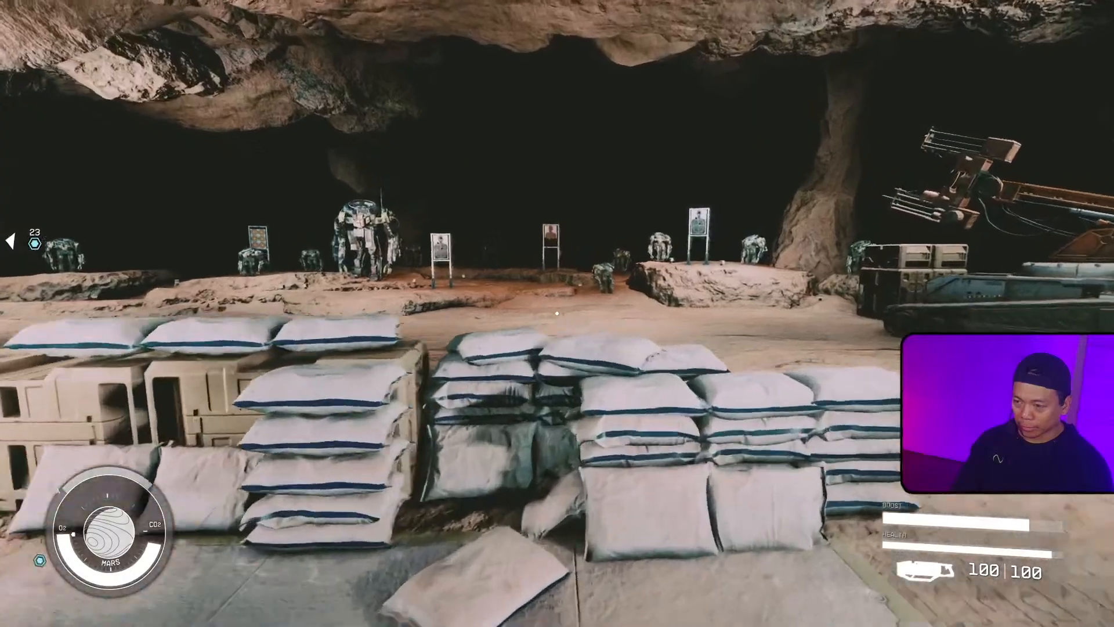
Step: Check the Minibot Tracker Grenade in the inventory, throw it at the range targets and back away
key("i")
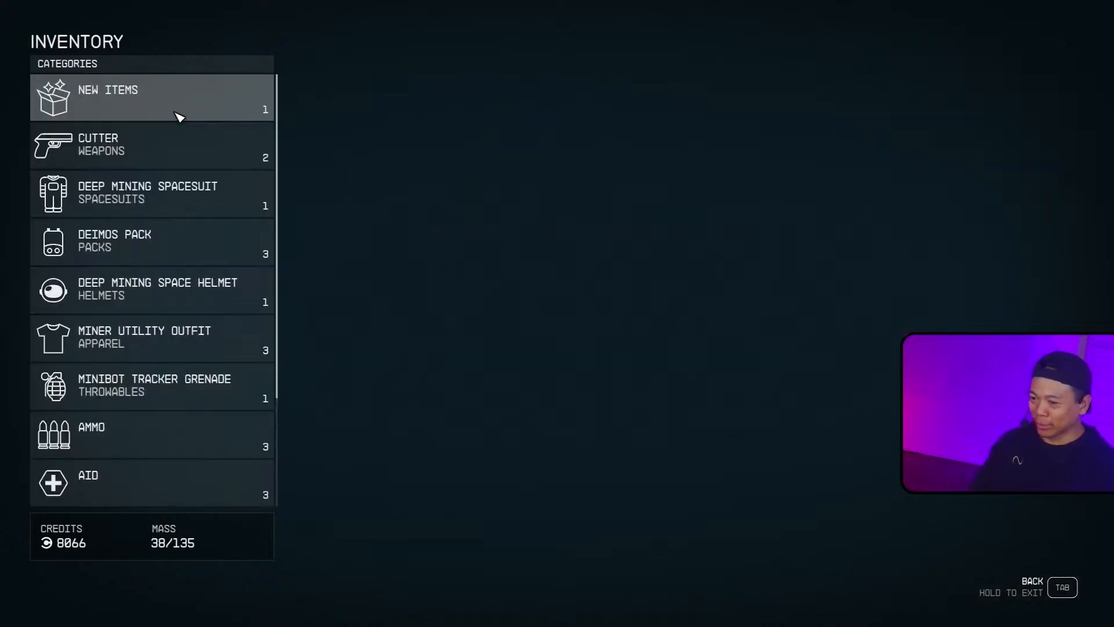
key("Tab")
key("Tab")
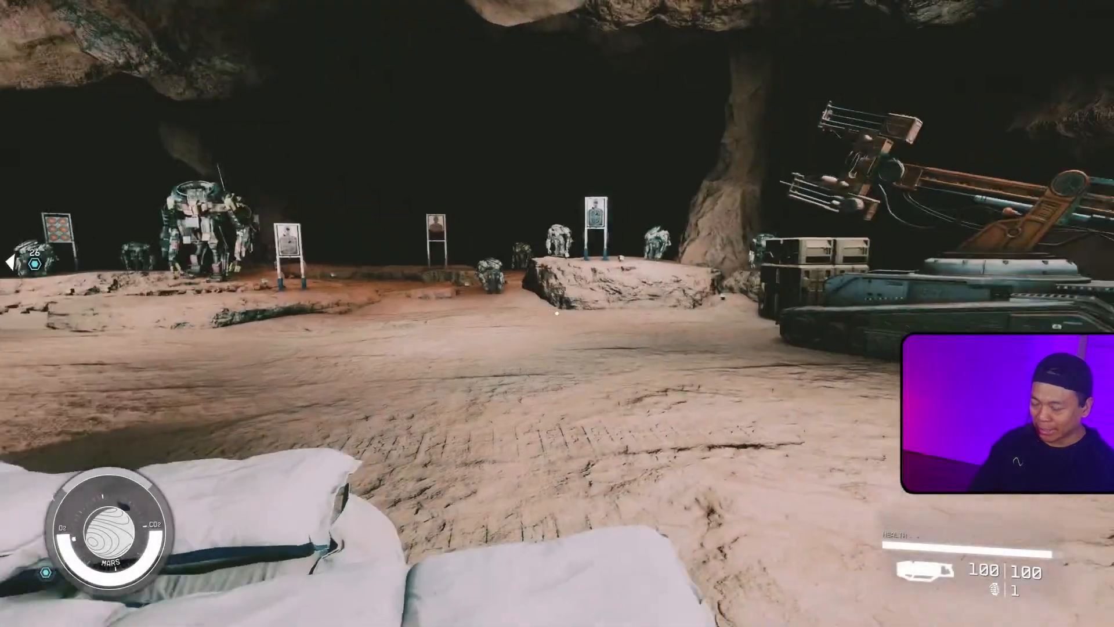
key("d")
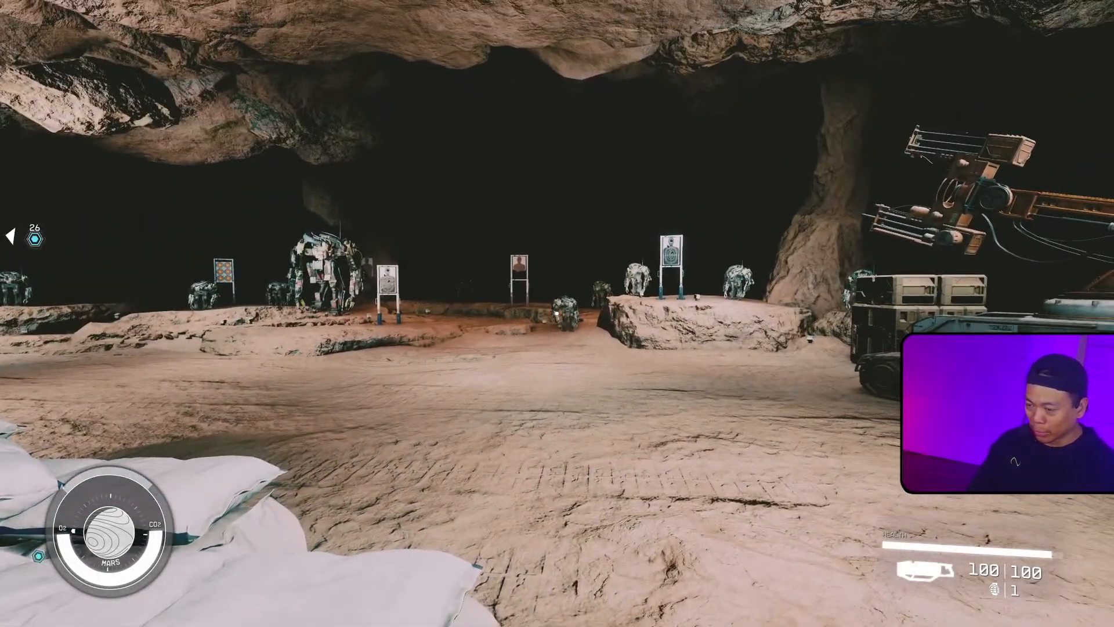
key("g")
key("w")
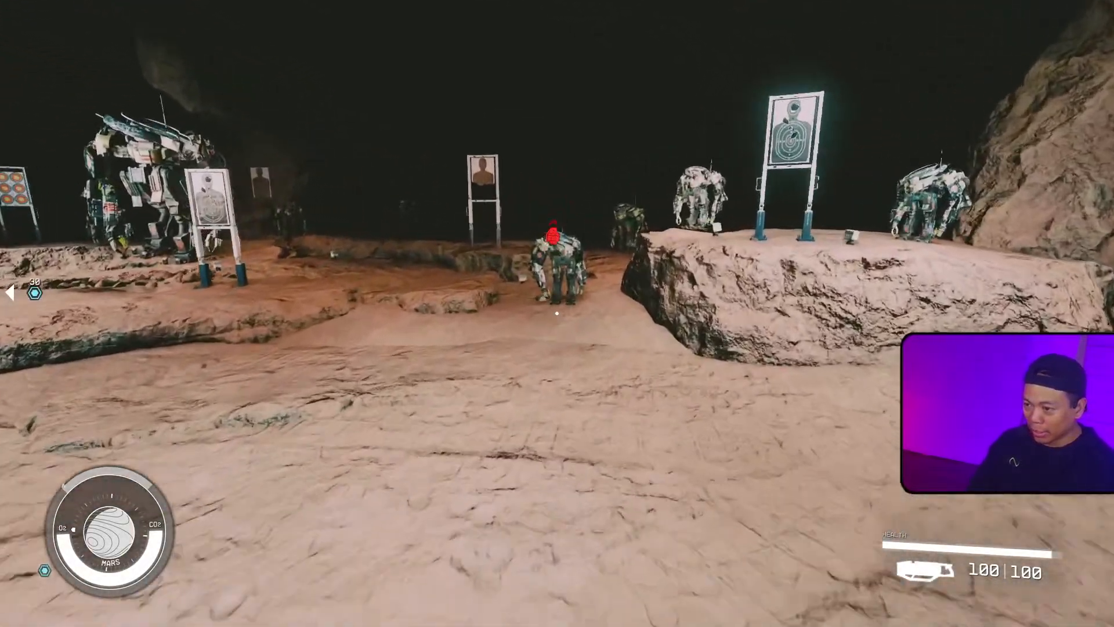
key("s")
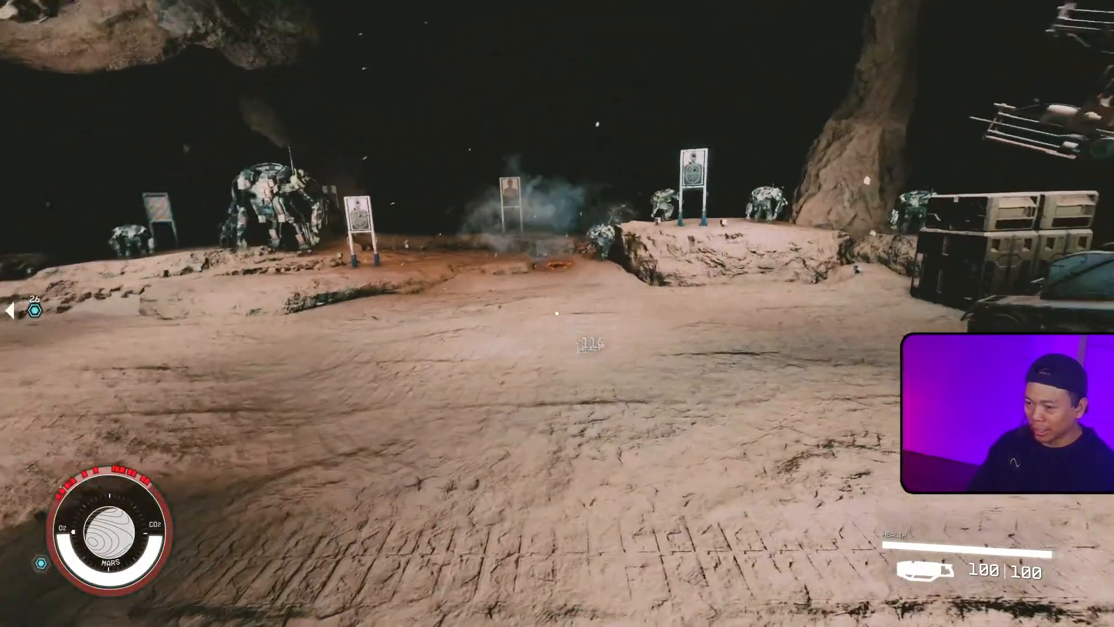
key("s")
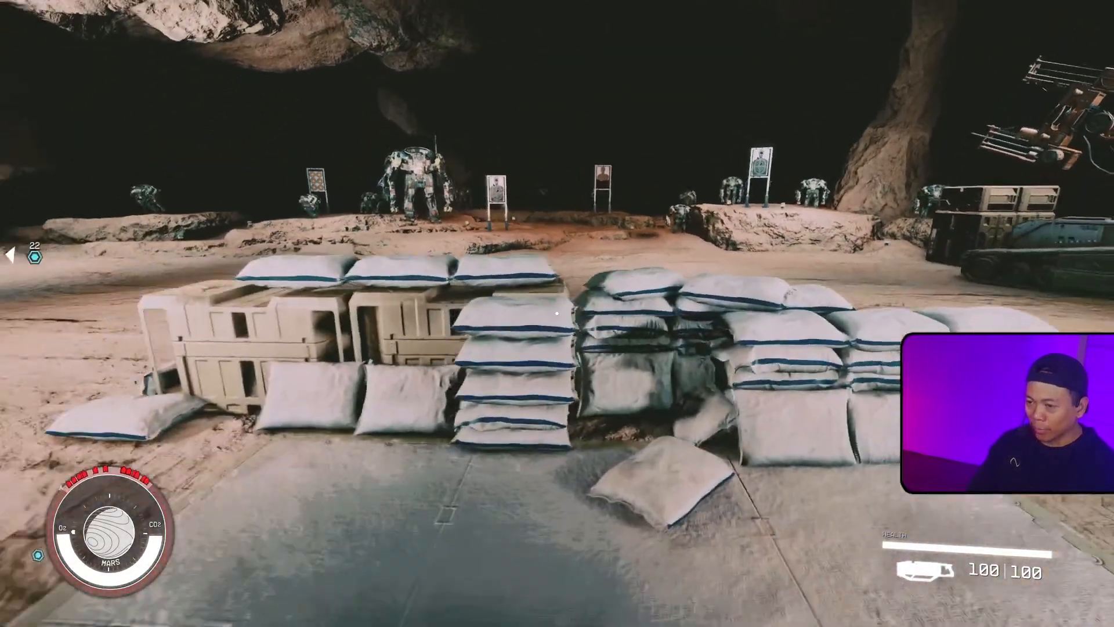
key("s")
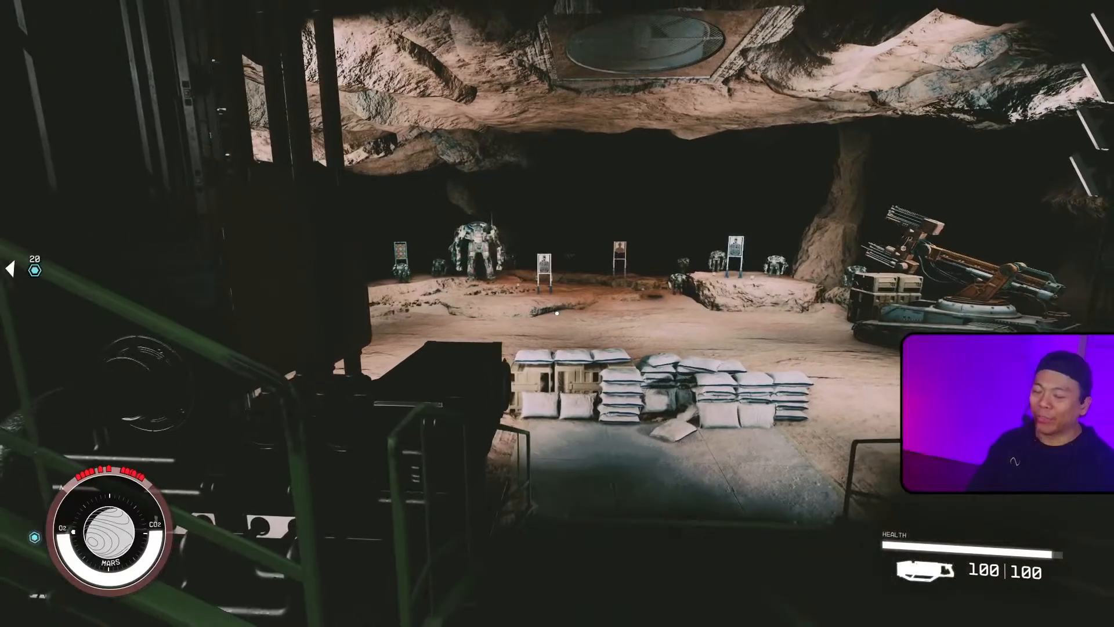
Step: Walk back into the base and switch to Blender
key("w")
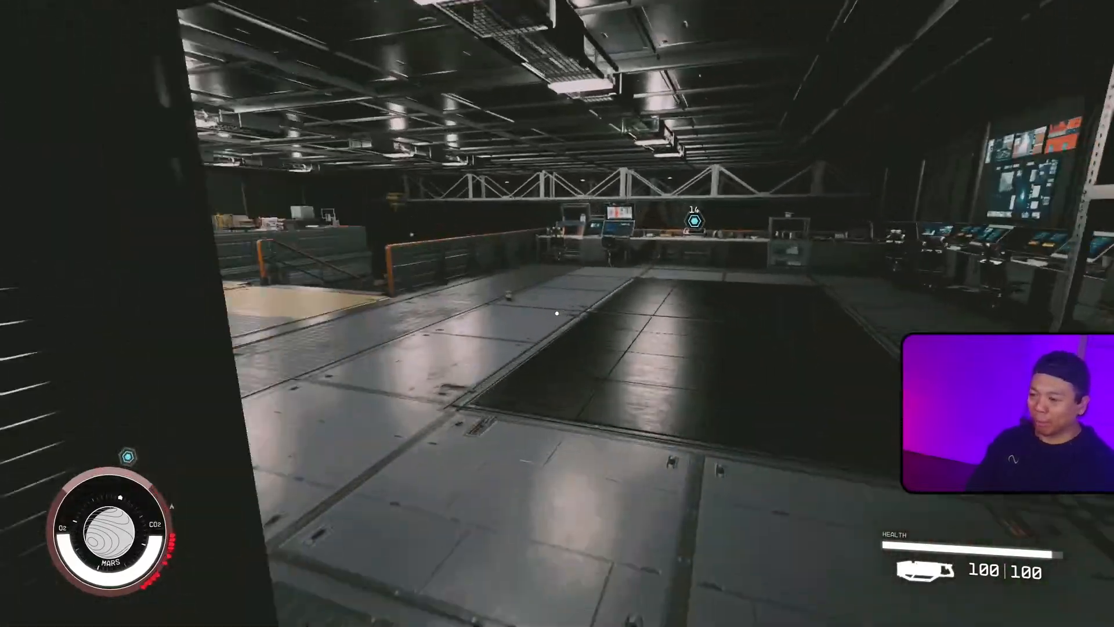
key("w")
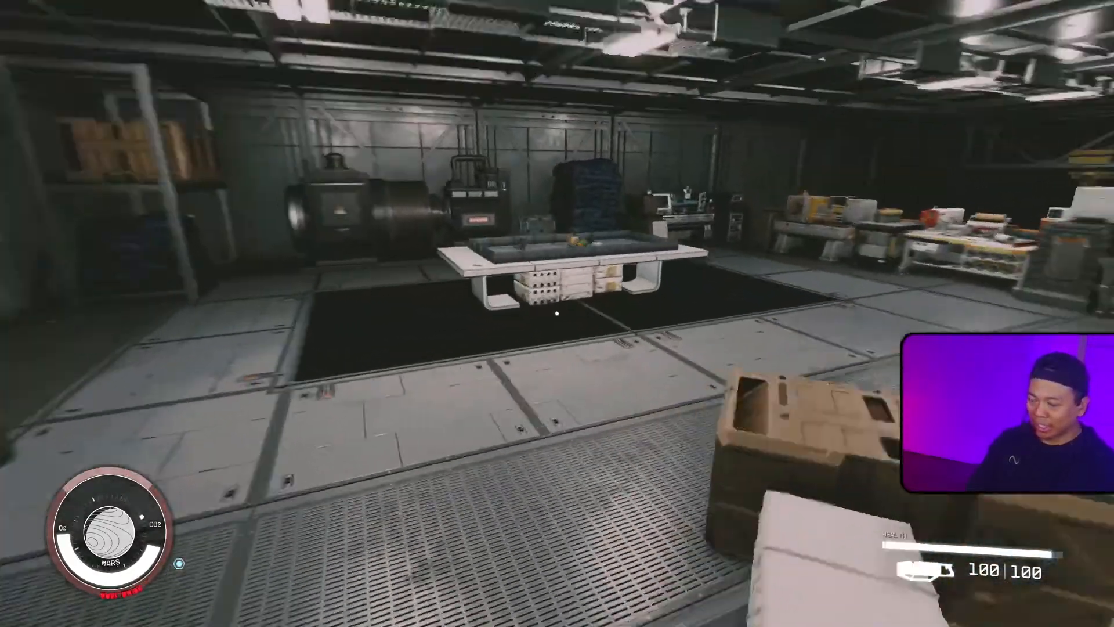
key("w")
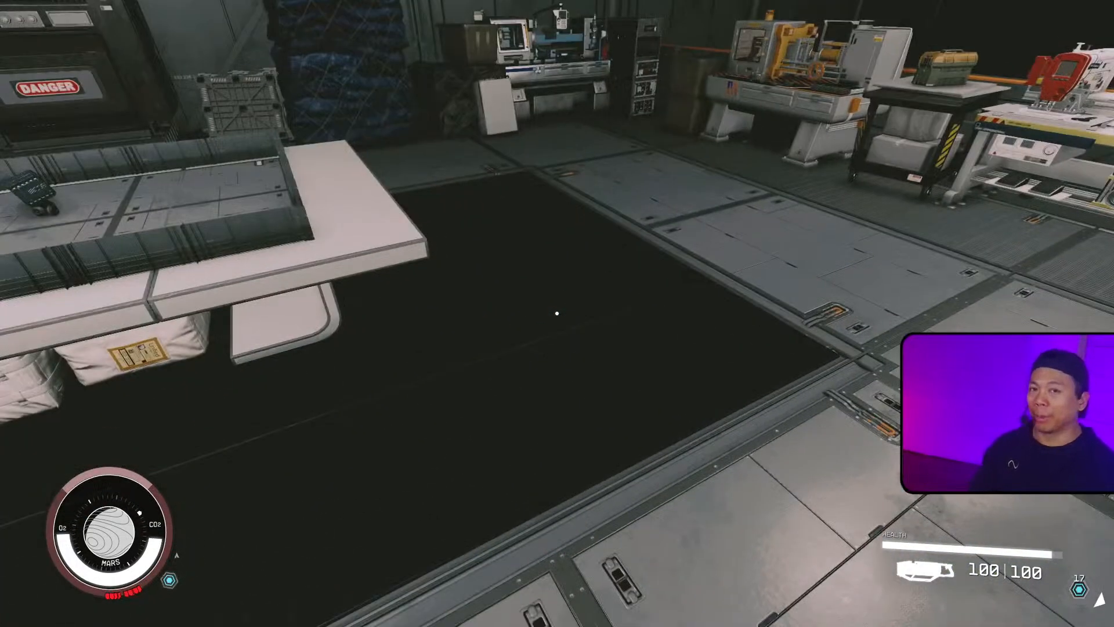
key("w")
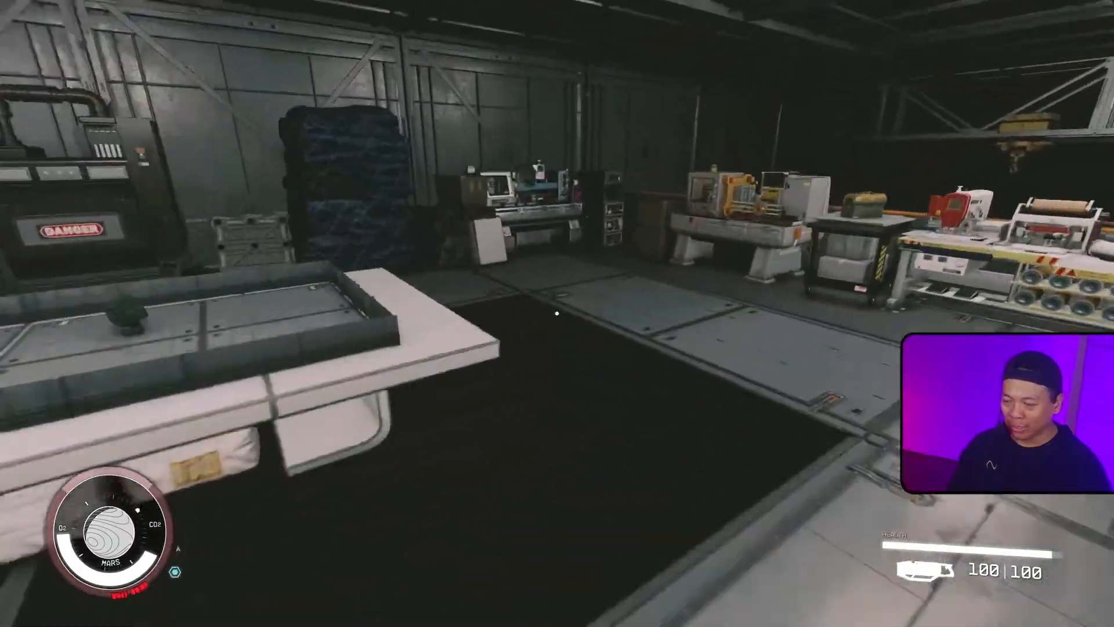
key("w")
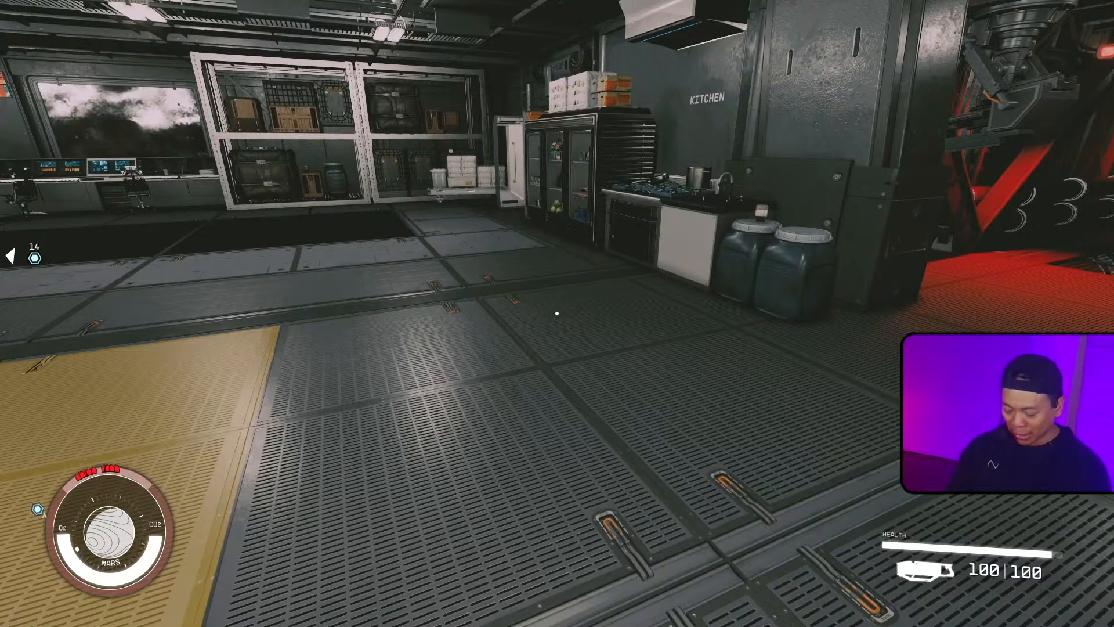
key("alt+Tab")
key("alt+Tab")
key("alt+Tab")
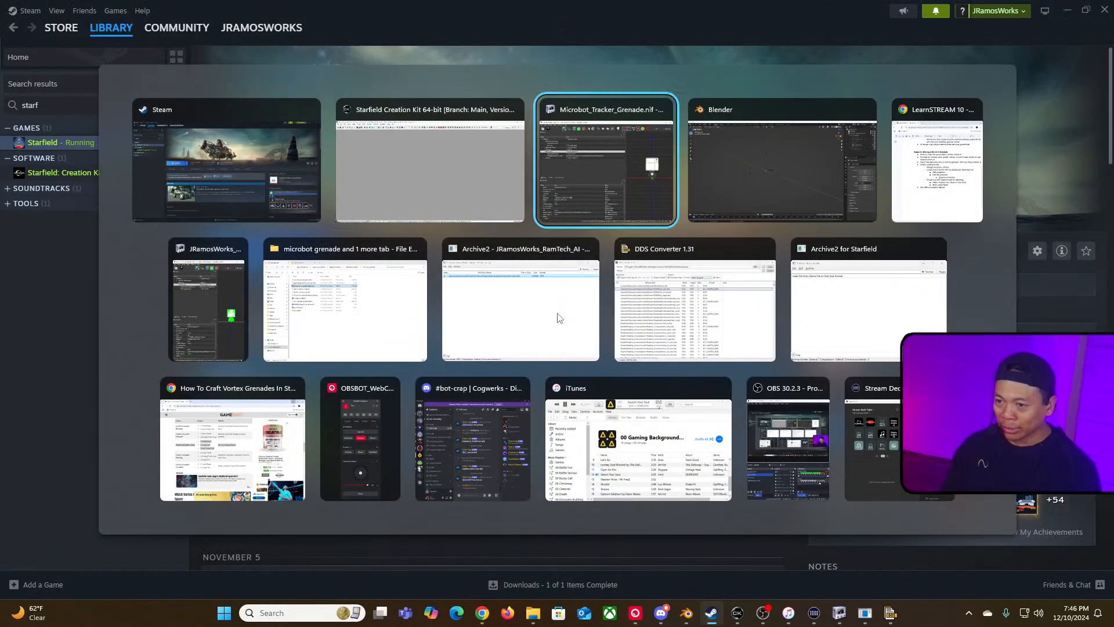
Step: Inspect the Pin:0 branch and the ProjectileNode empty in the outliner
scroll(497, 343, "up", 12)
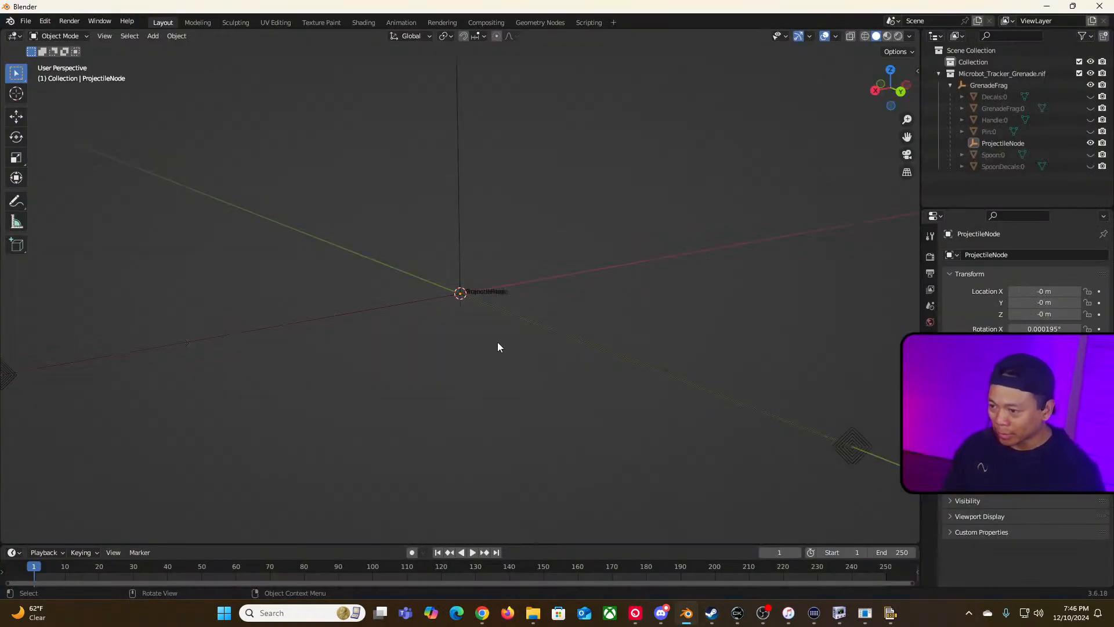
scroll(495, 337, "down", 2)
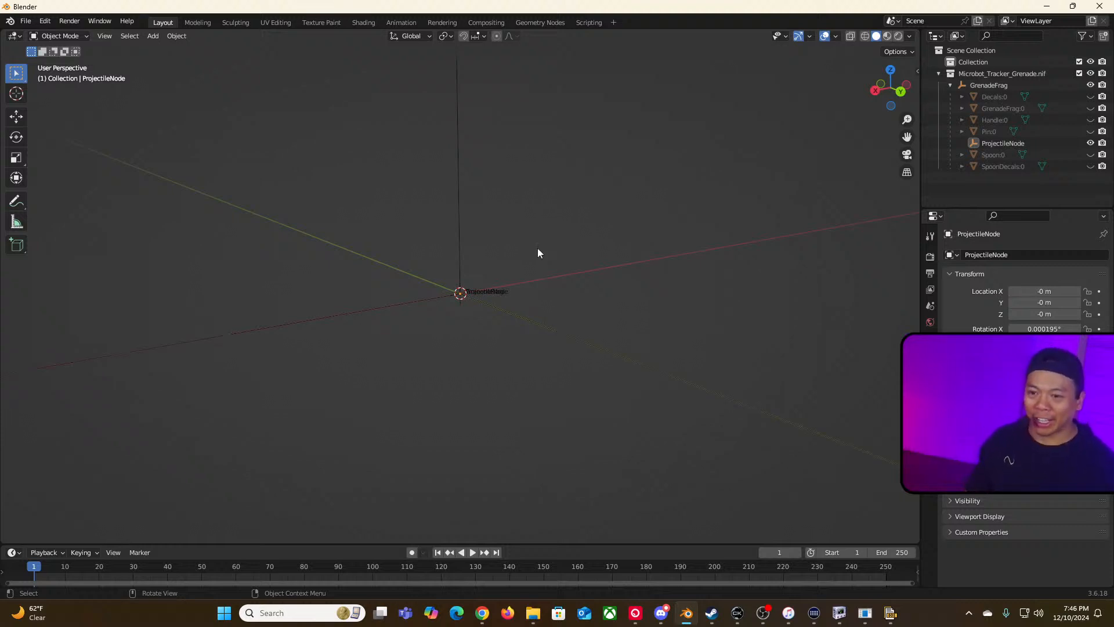
left_click(962, 132)
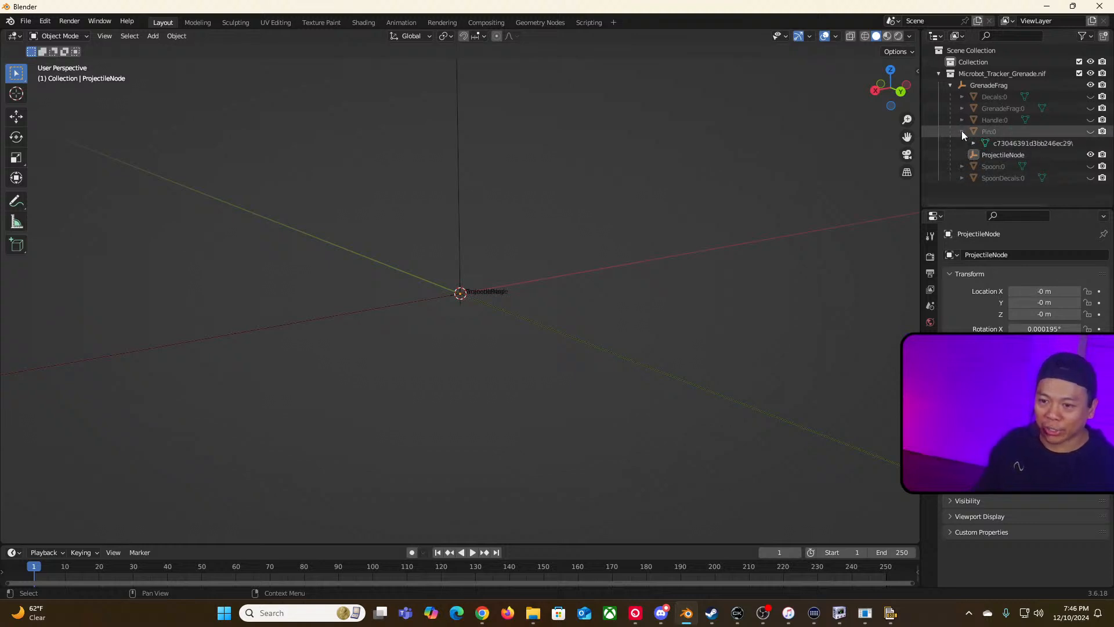
left_click(962, 131)
left_click(1010, 144)
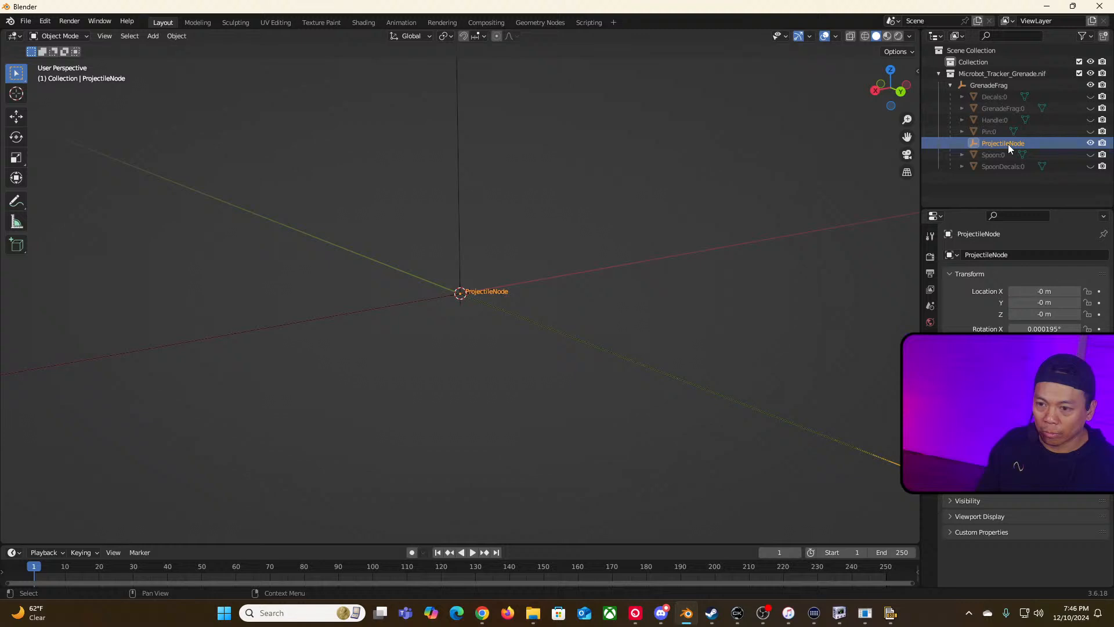
double_click(1008, 144)
key("Escape")
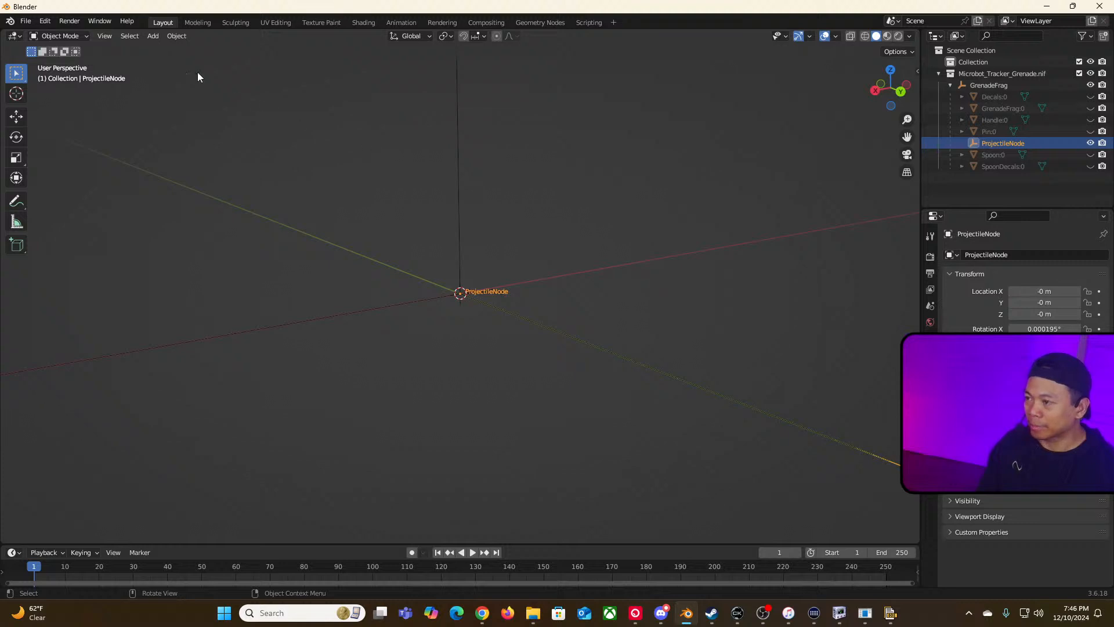
left_click(321, 24)
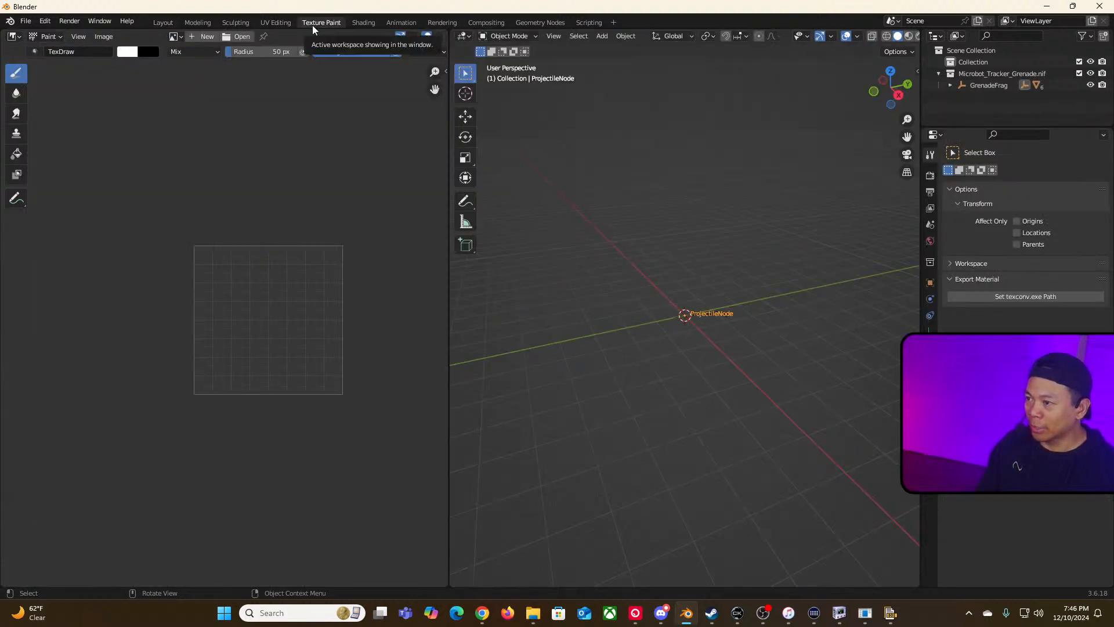
left_click(156, 22)
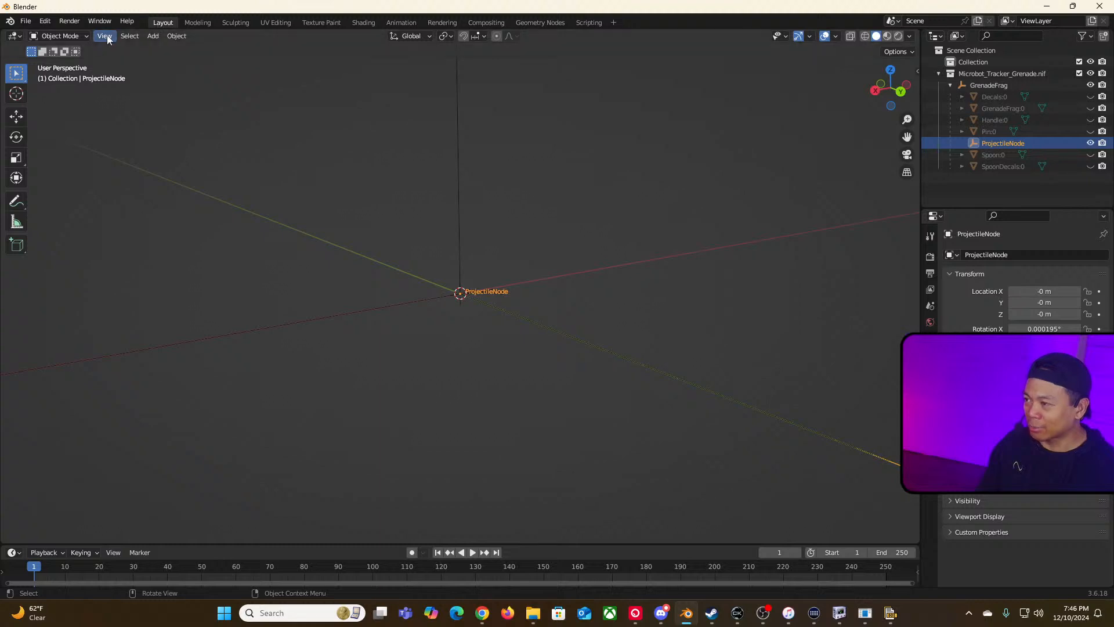
left_click(18, 200)
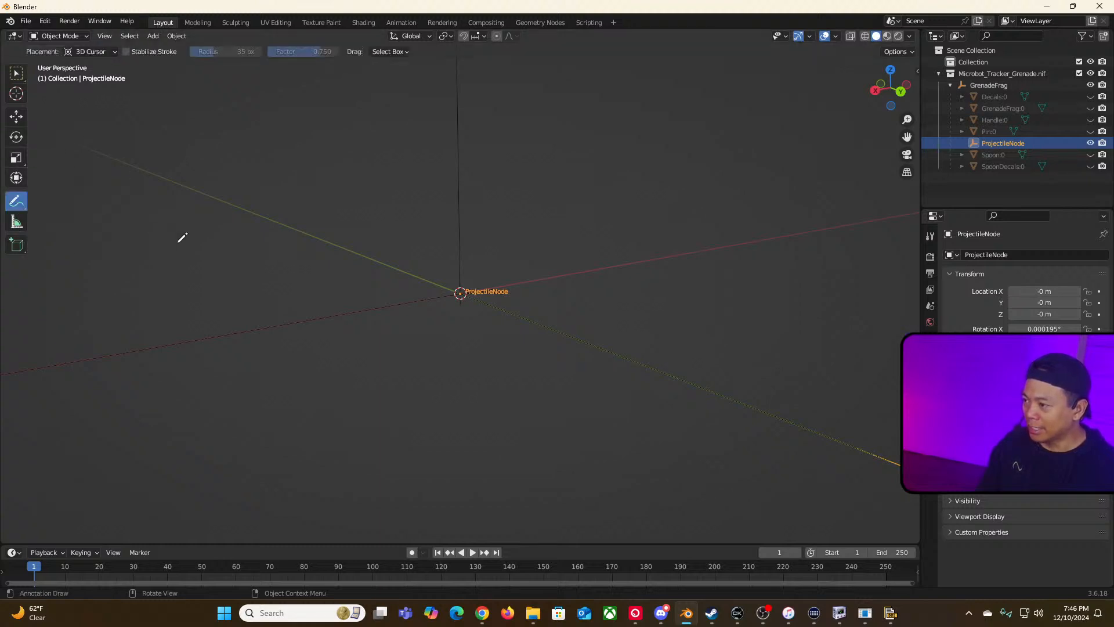
Step: Try to scale the whole grenade model, then cancel and undo it
key("a")
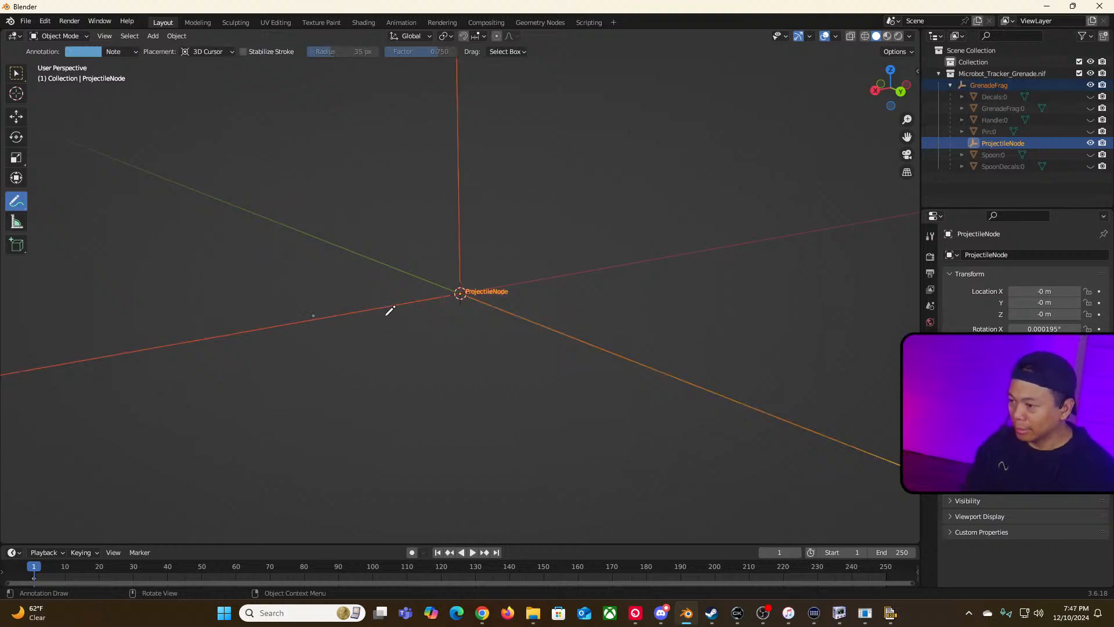
key("s")
key("Escape")
key("ctrl+z")
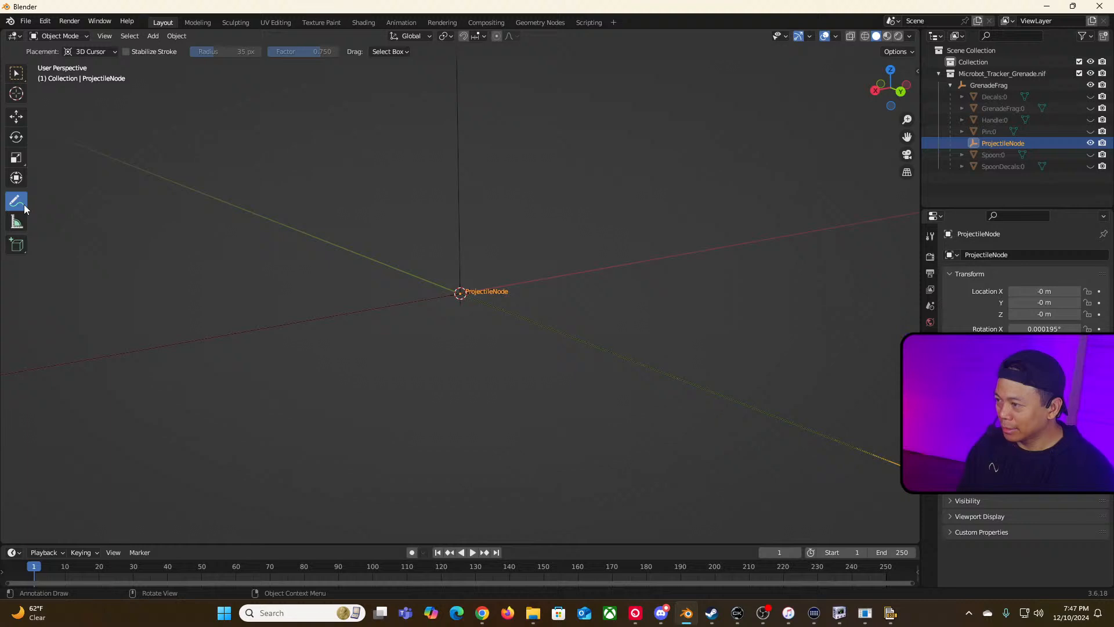
left_click_drag(440, 303, 550, 298)
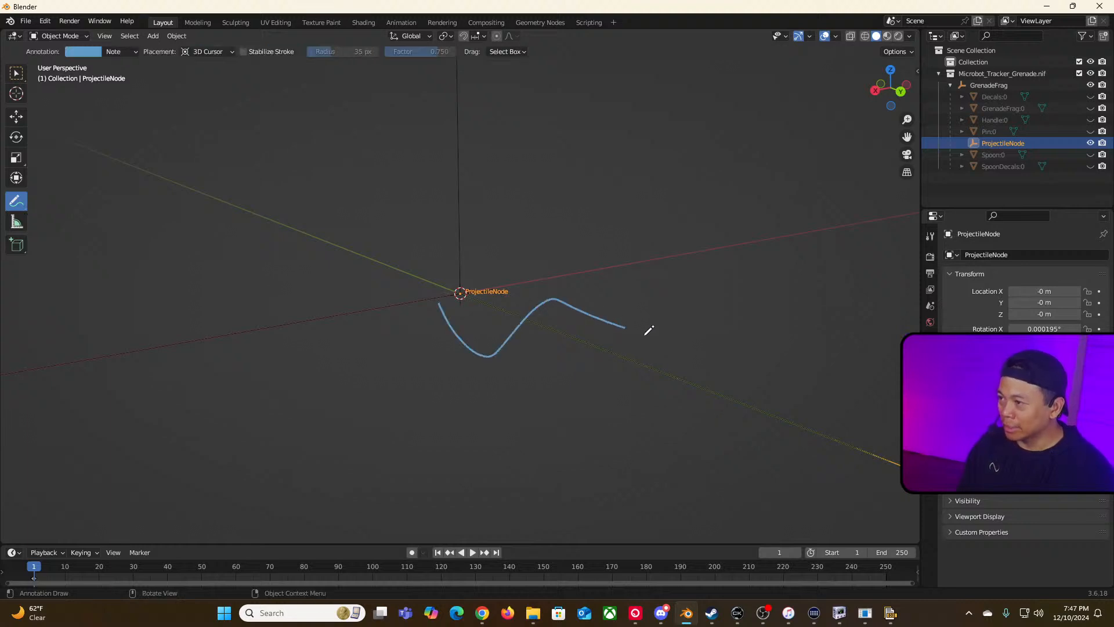
key("ctrl+z")
scroll(476, 327, "up", 5)
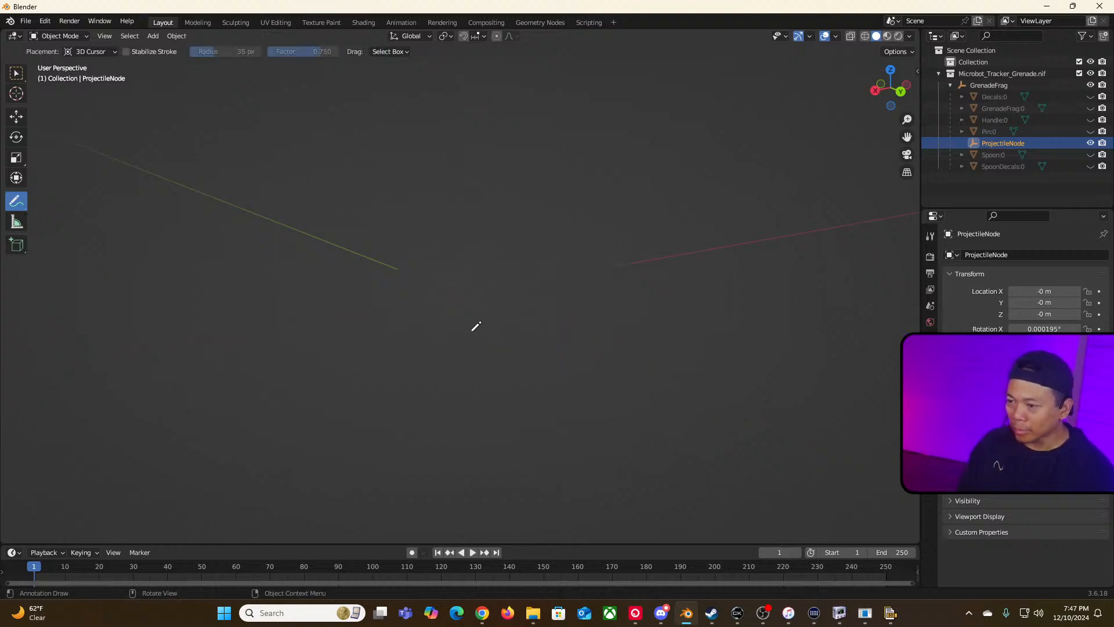
scroll(476, 327, "down", 4)
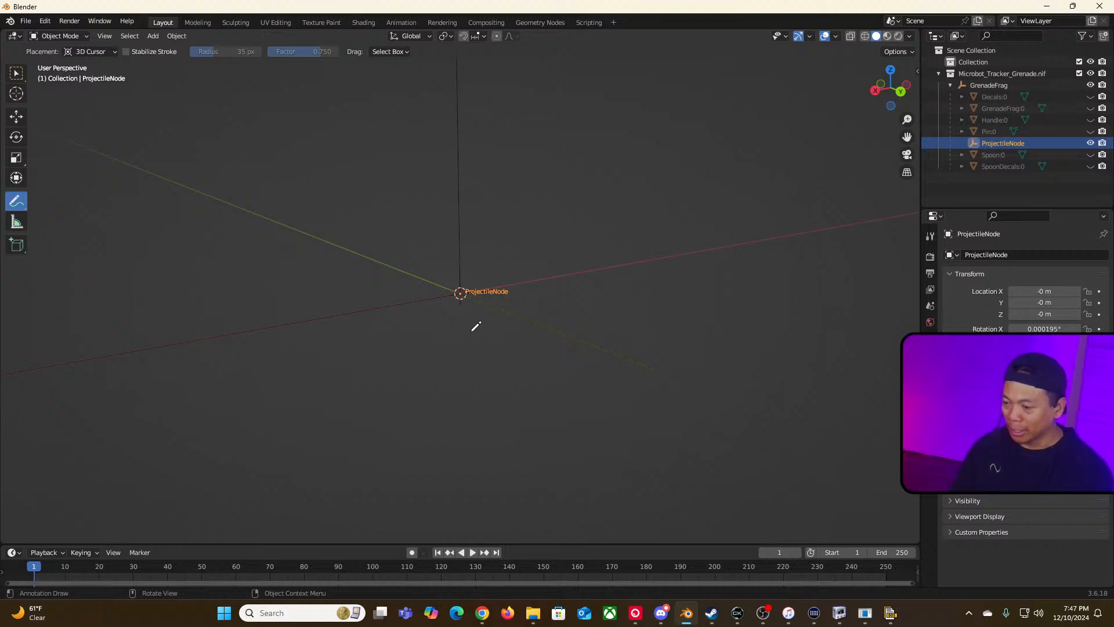
scroll(513, 326, "up", 2)
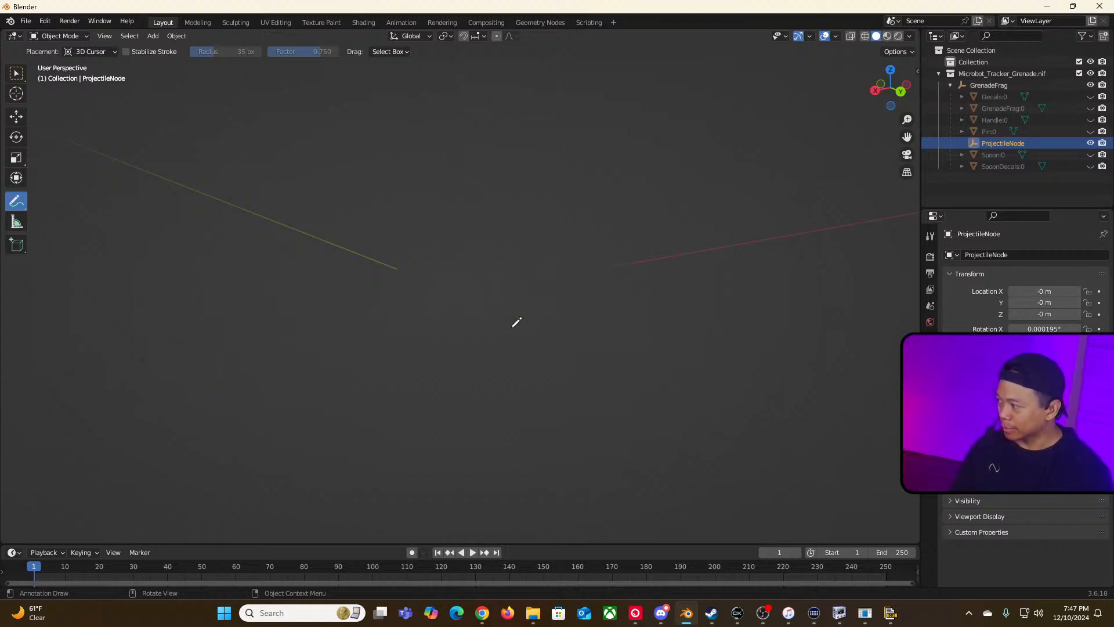
scroll(513, 326, "down", 2)
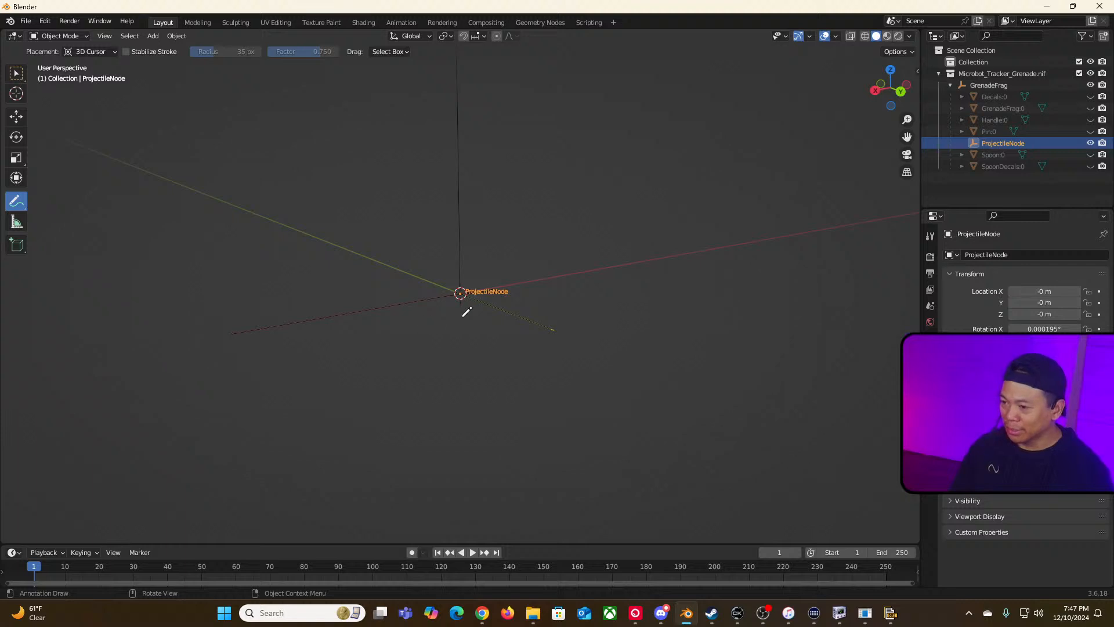
scroll(467, 313, "up", 2)
scroll(470, 315, "down", 2)
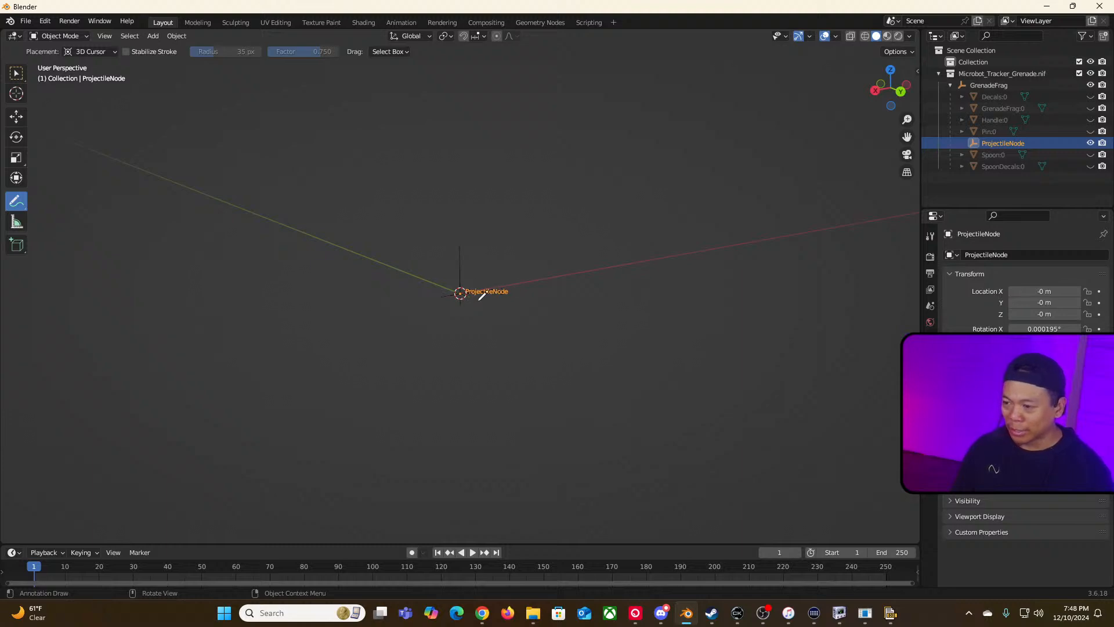
Step: Switch to NifSkope and orbit around the microbot grenade mesh to examine its size and orientation
key("alt+Tab")
key("Tab")
key("Tab")
key("Tab")
key("Tab")
key("Tab")
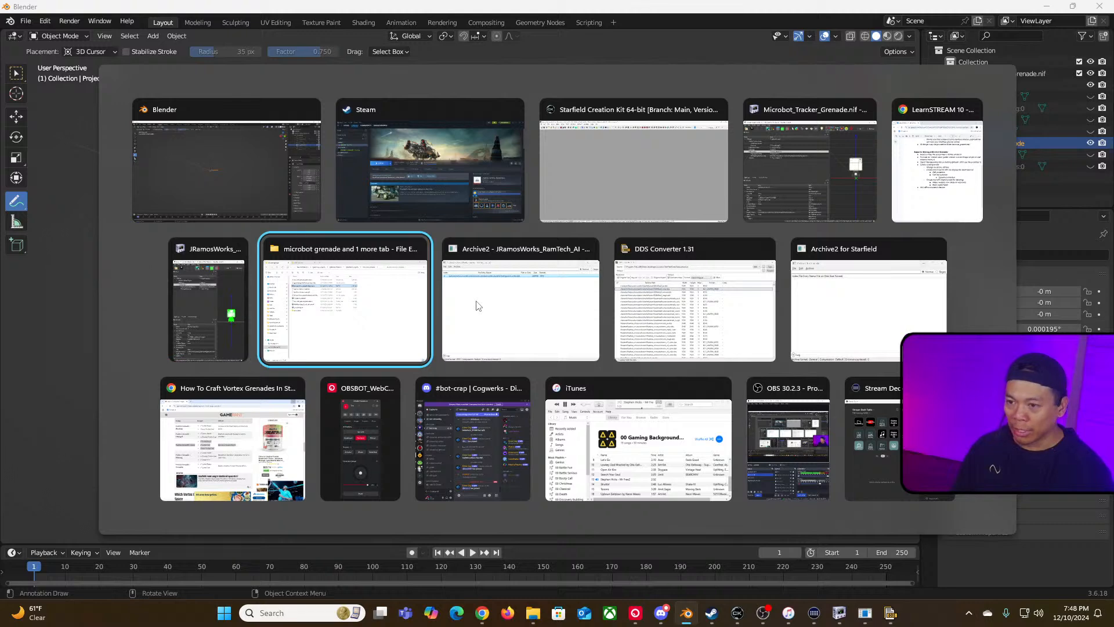
key("Tab")
key("Tab")
key("Tab")
key("Tab")
key("Tab")
key("Tab")
key("Tab")
key("Tab")
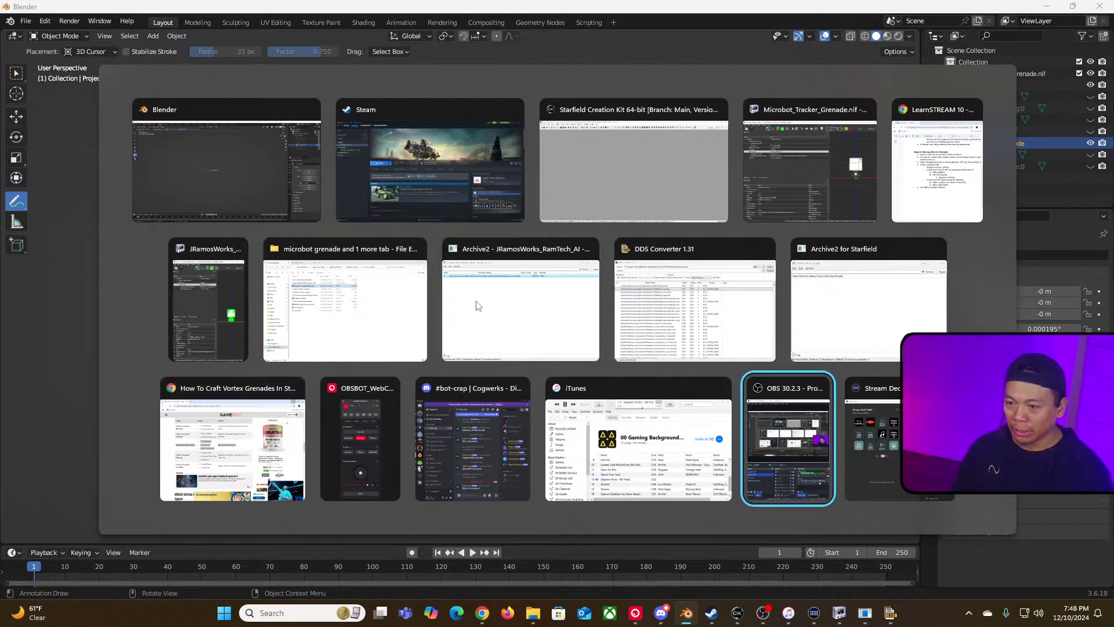
key("Tab")
key("Tab")
key("Tab")
key("Tab")
key("Tab")
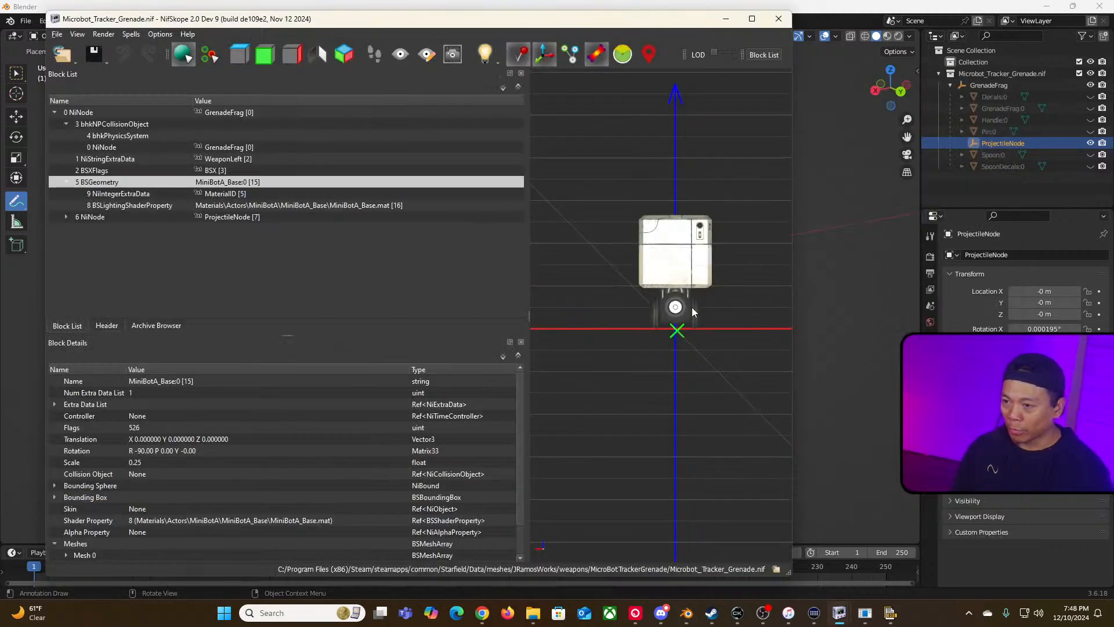
scroll(634, 304, "down", 3)
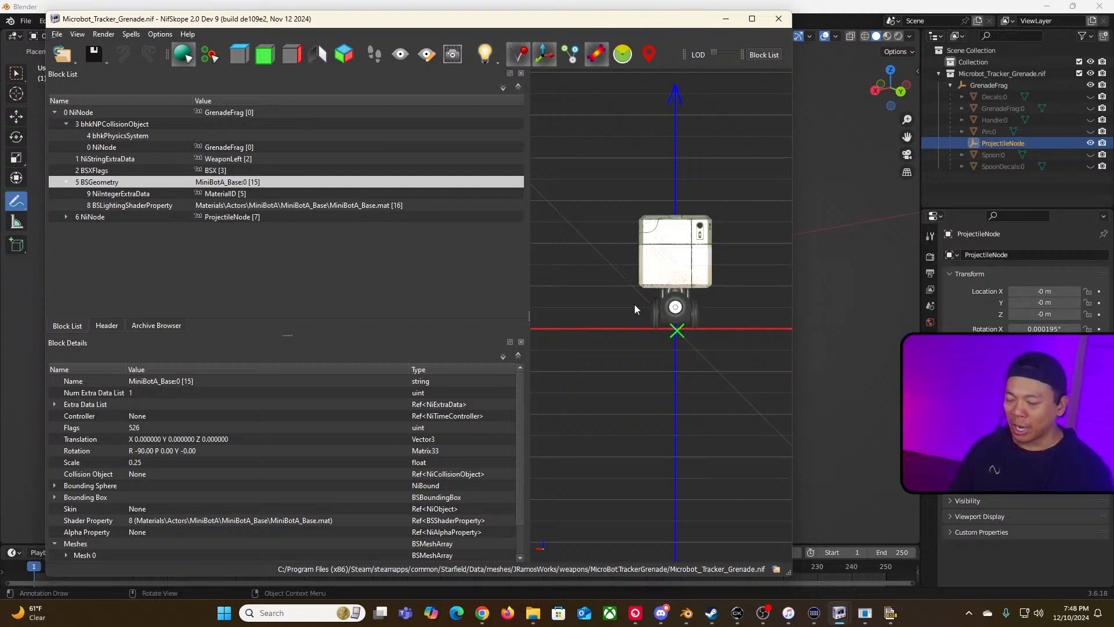
middle_click_drag(605, 280, 652, 325)
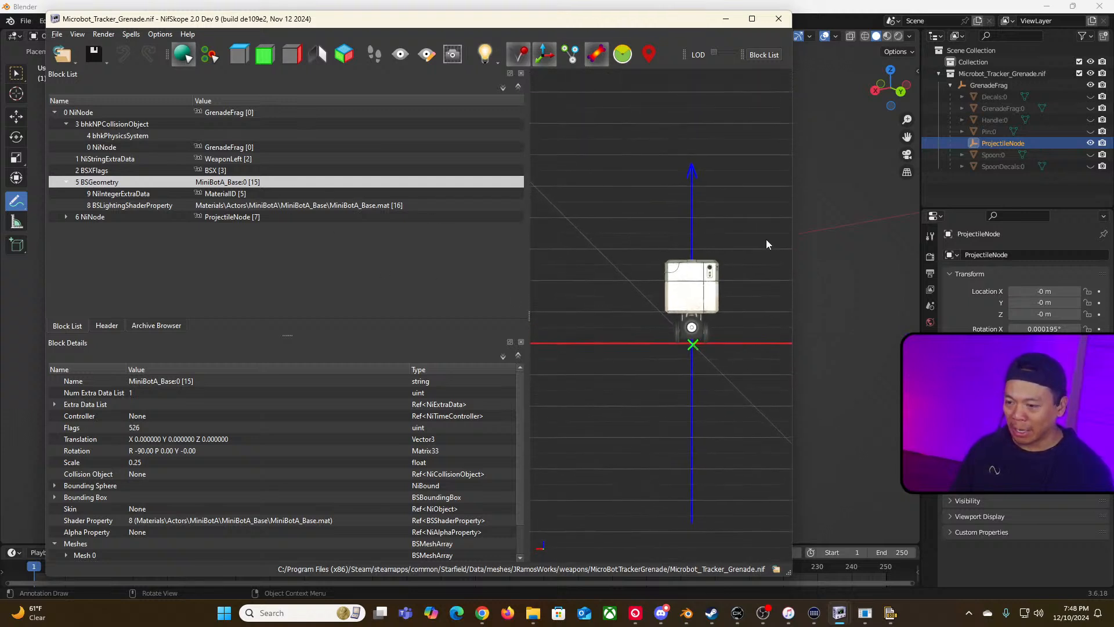
mouse_move(766, 241)
left_mouse_down()
mouse_move(642, 260)
mouse_move(751, 256)
left_mouse_up()
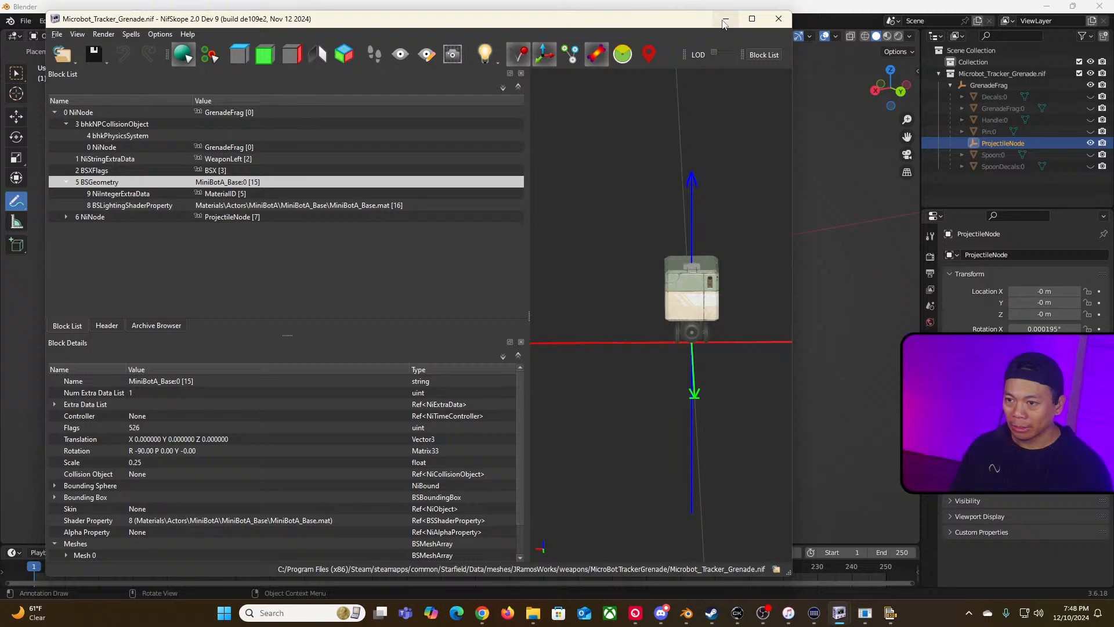
Step: Close NifSkope, then quit Blender without saving the untitled scene
left_click(778, 18)
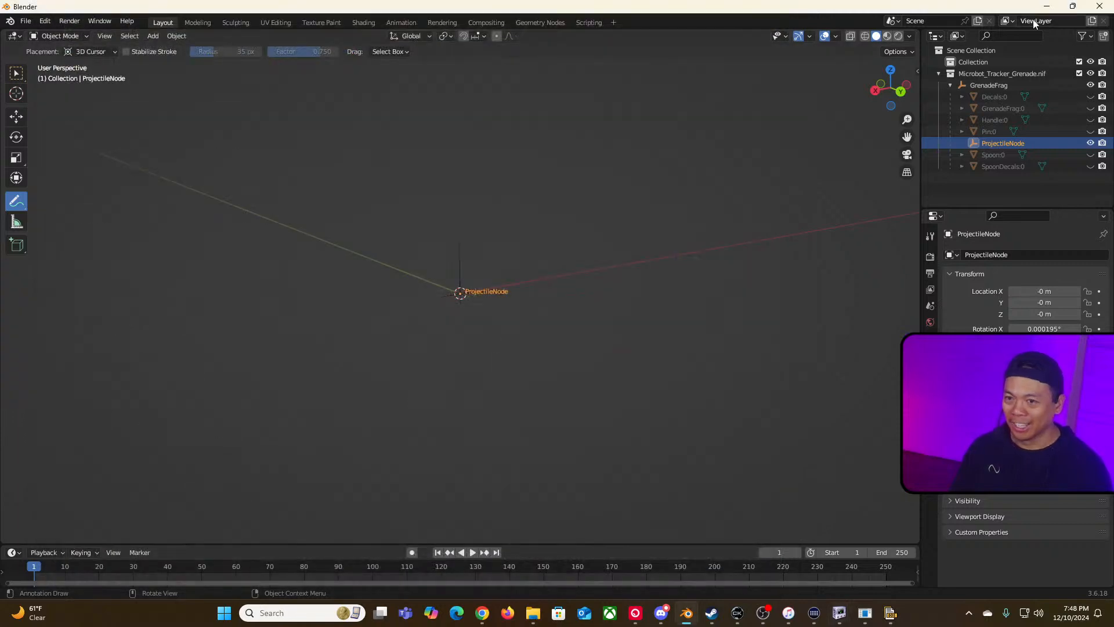
left_click(1099, 6)
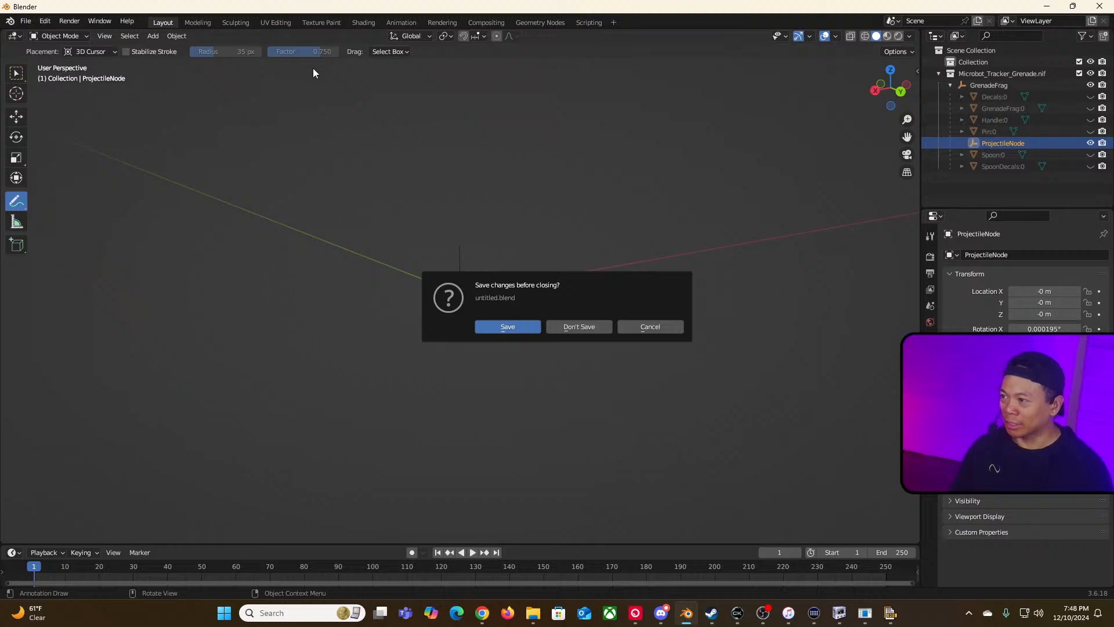
left_click(582, 328)
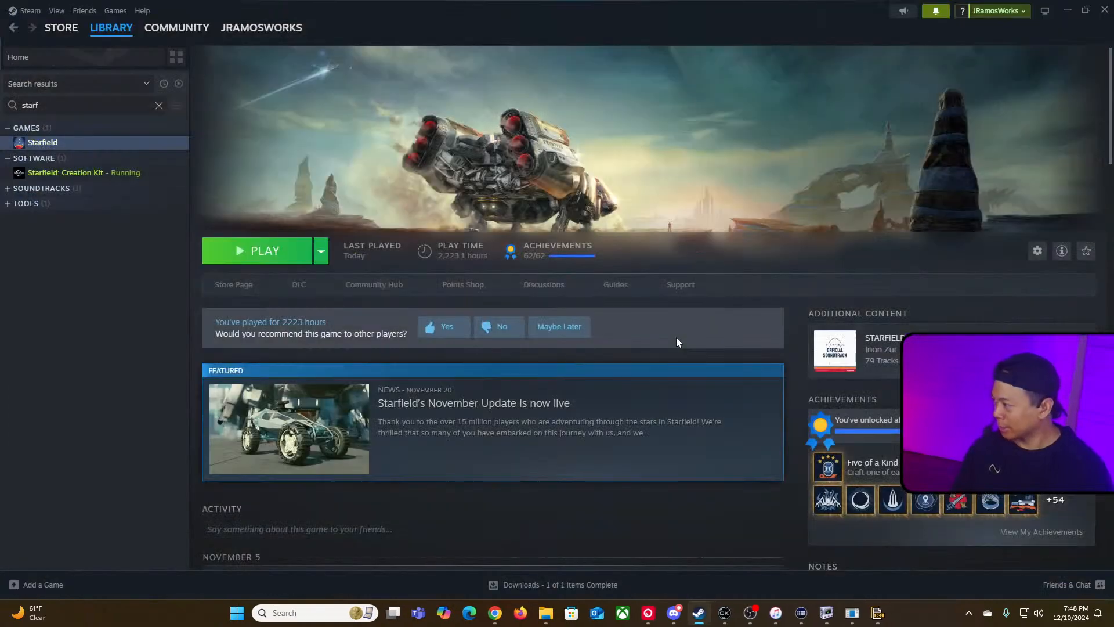
Step: Switch to the notes document and mark the import-geometry, create-new-grenade and change-.nif-files items done with X
key("alt+Tab")
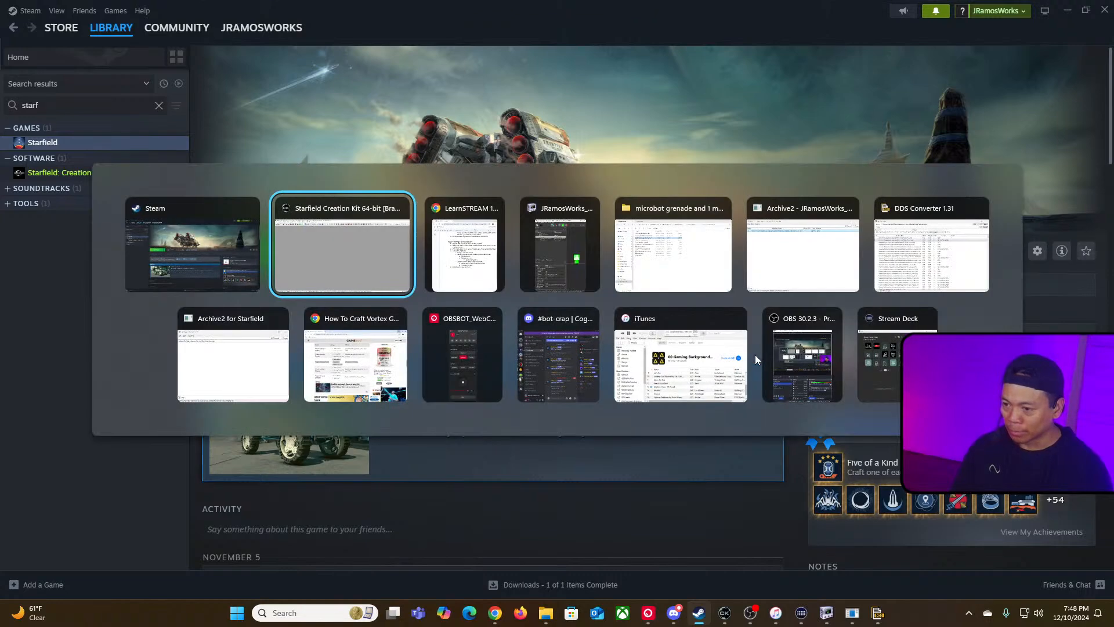
key("alt+Tab")
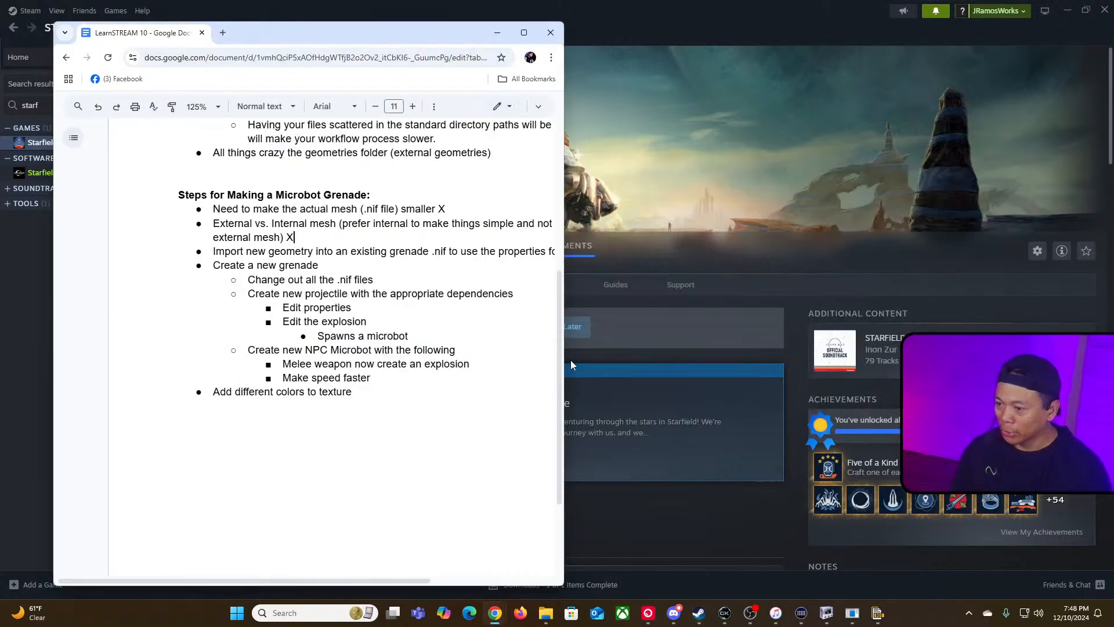
left_click_drag(638, 361, 865, 361)
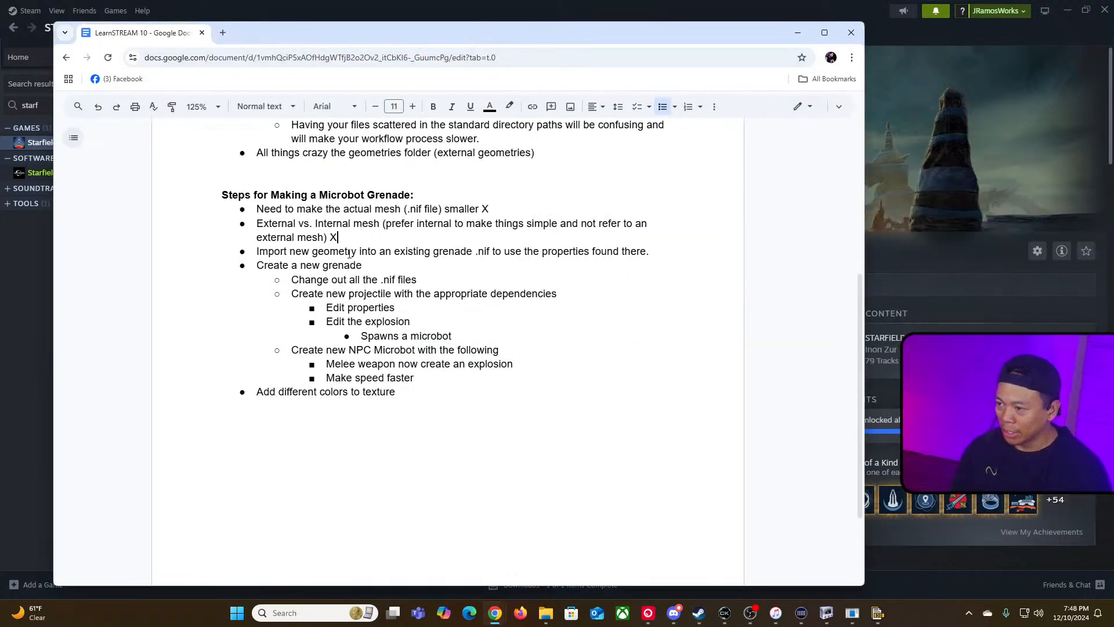
left_click(650, 252)
type("X")
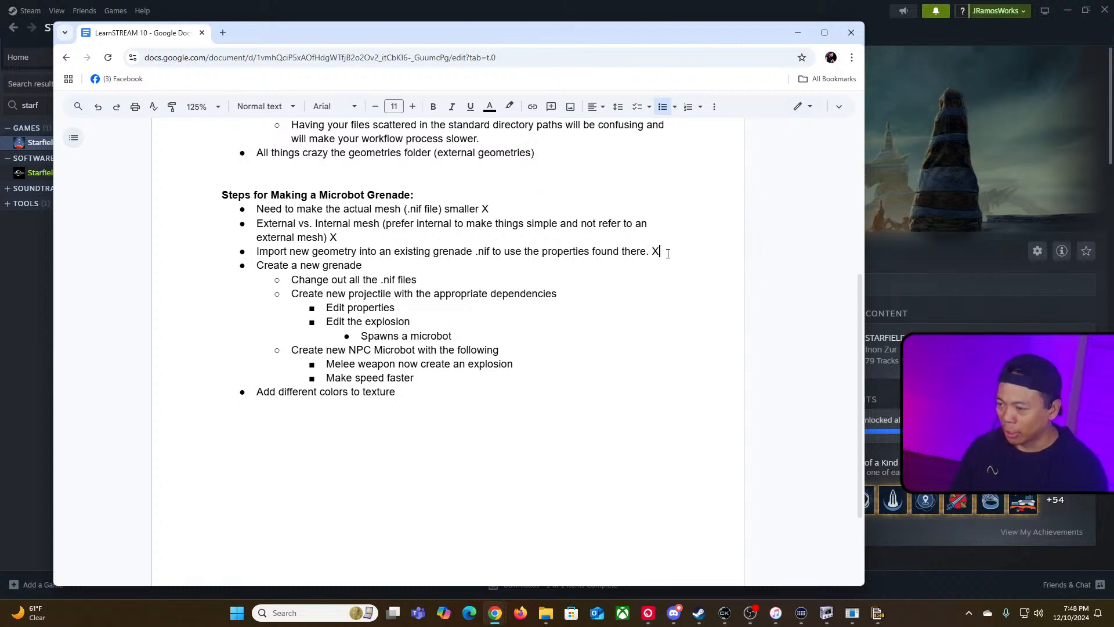
key("Up")
type("X")
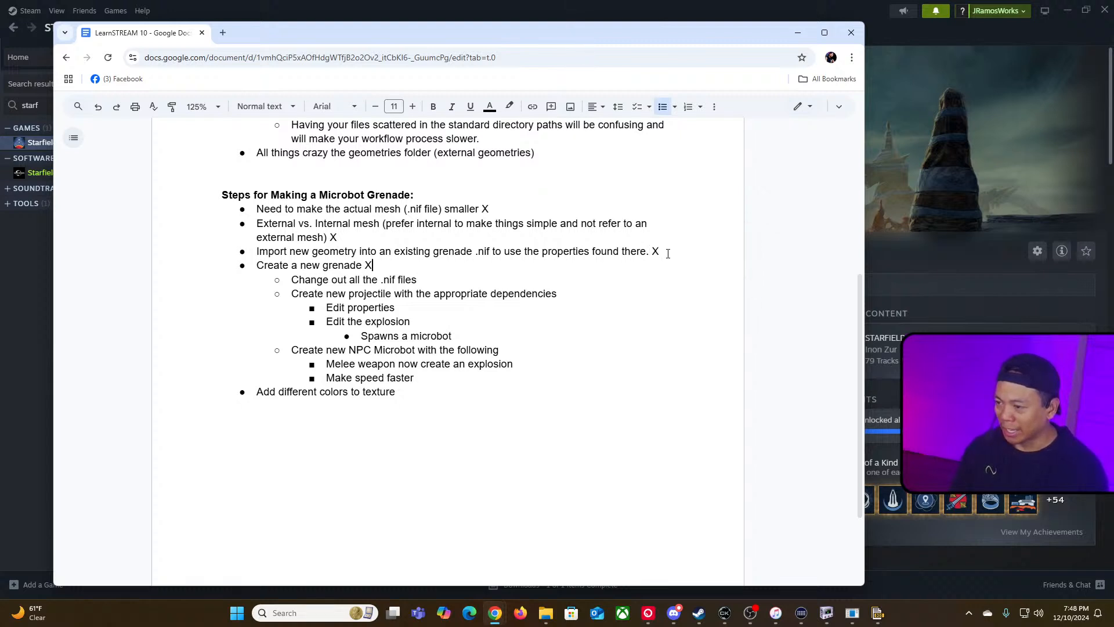
key("Down")
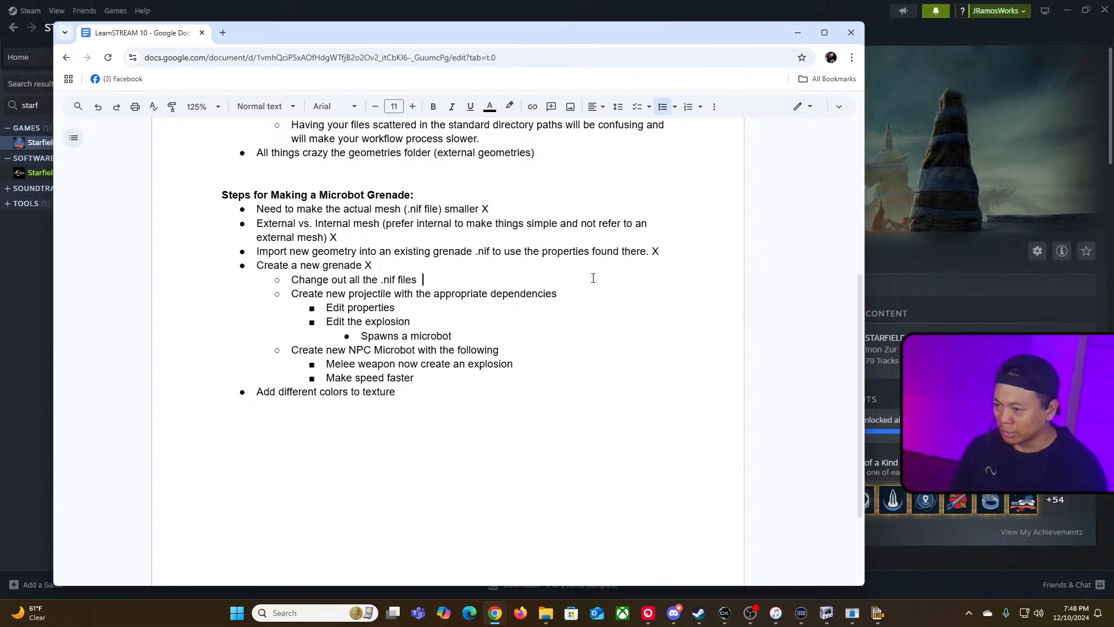
type("X")
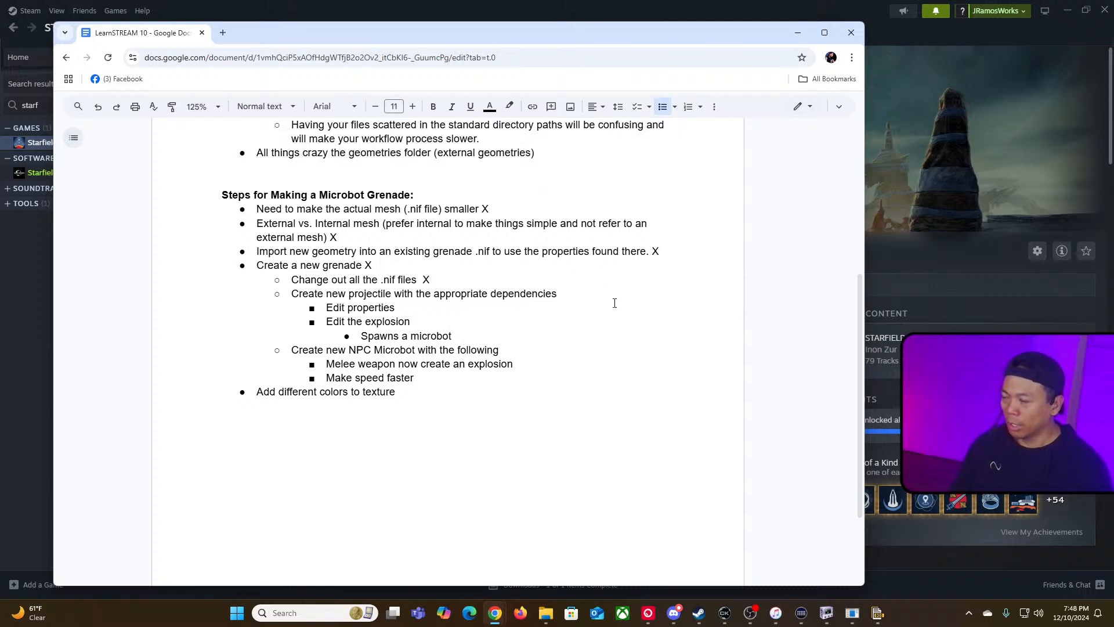
Step: Switch to the Creation Kit, open the grenade weapon's override projectile and inspect its collision radius, impact force and lifetime
key("alt+Tab")
key("Tab")
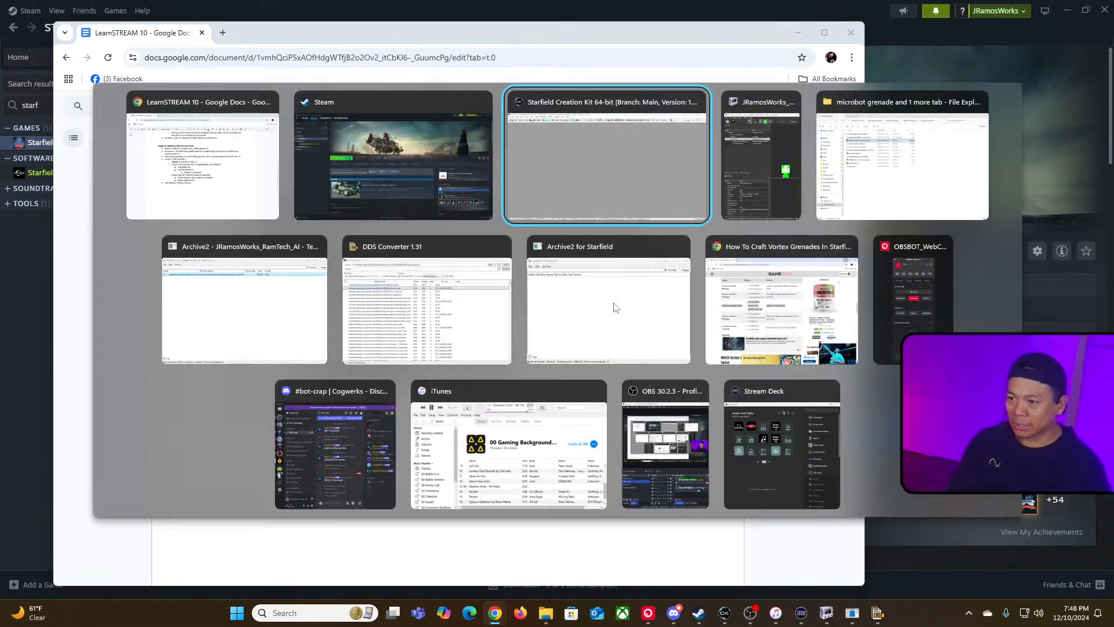
double_click(280, 112)
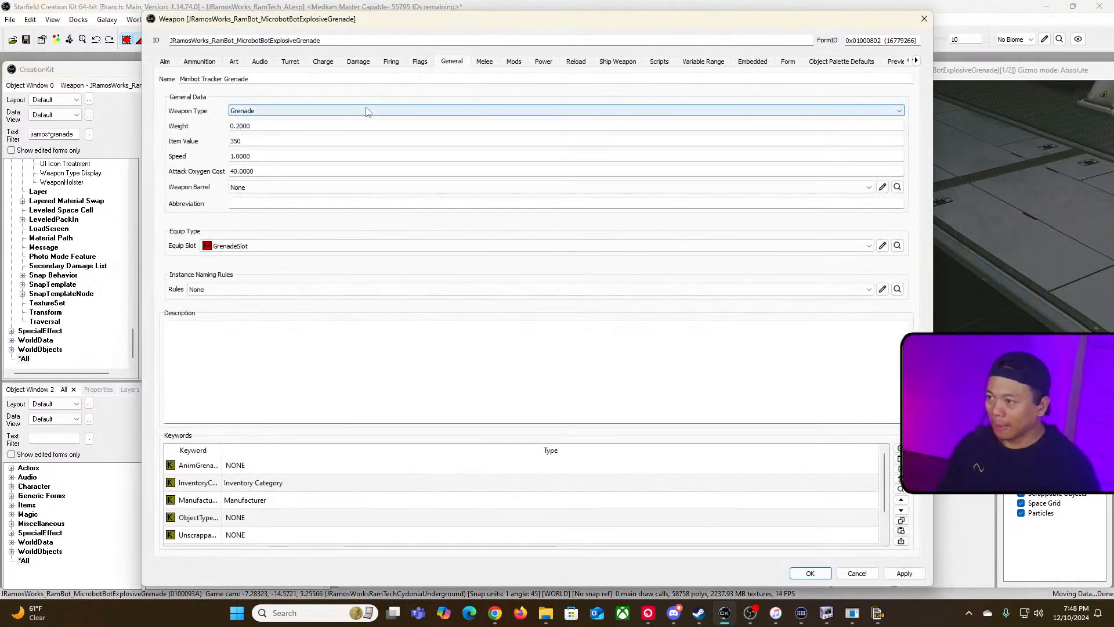
left_click(200, 62)
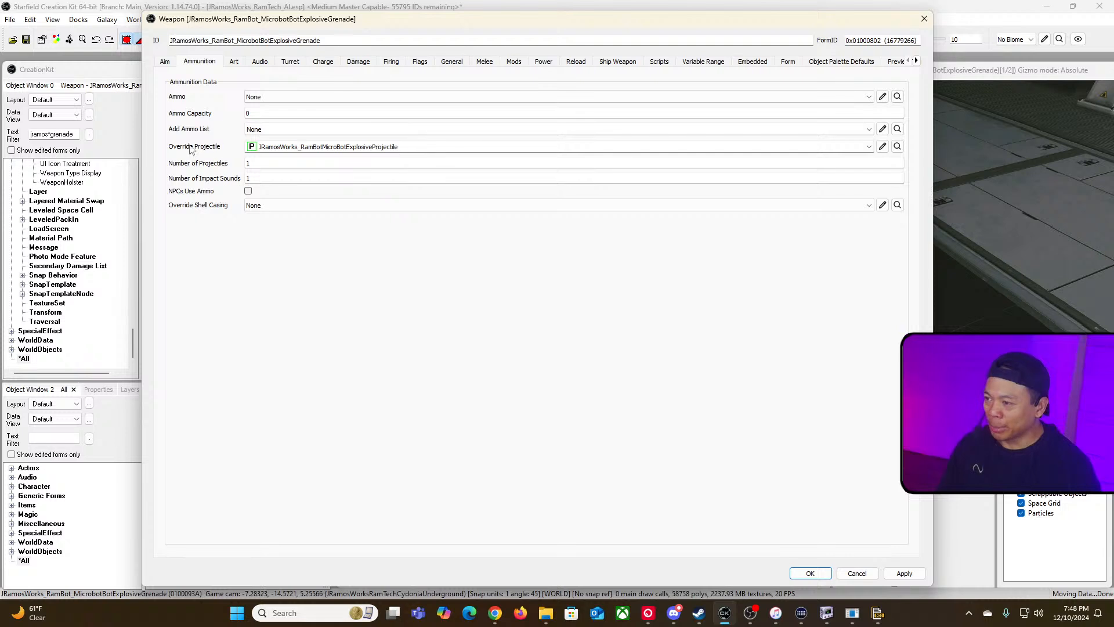
left_click_drag(403, 149, 216, 148)
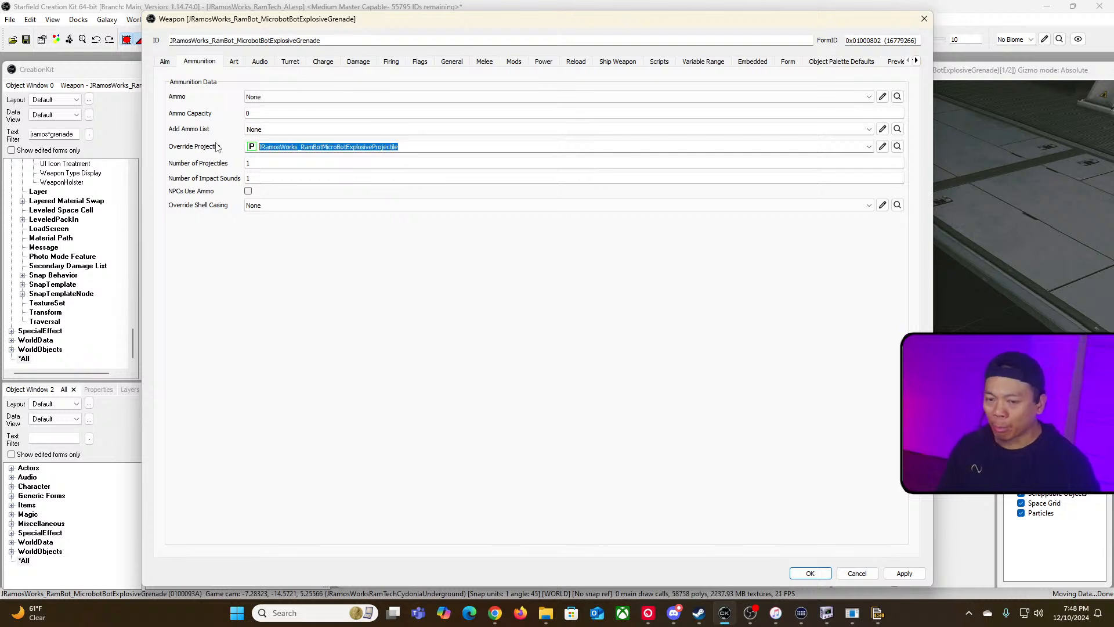
left_click(883, 147)
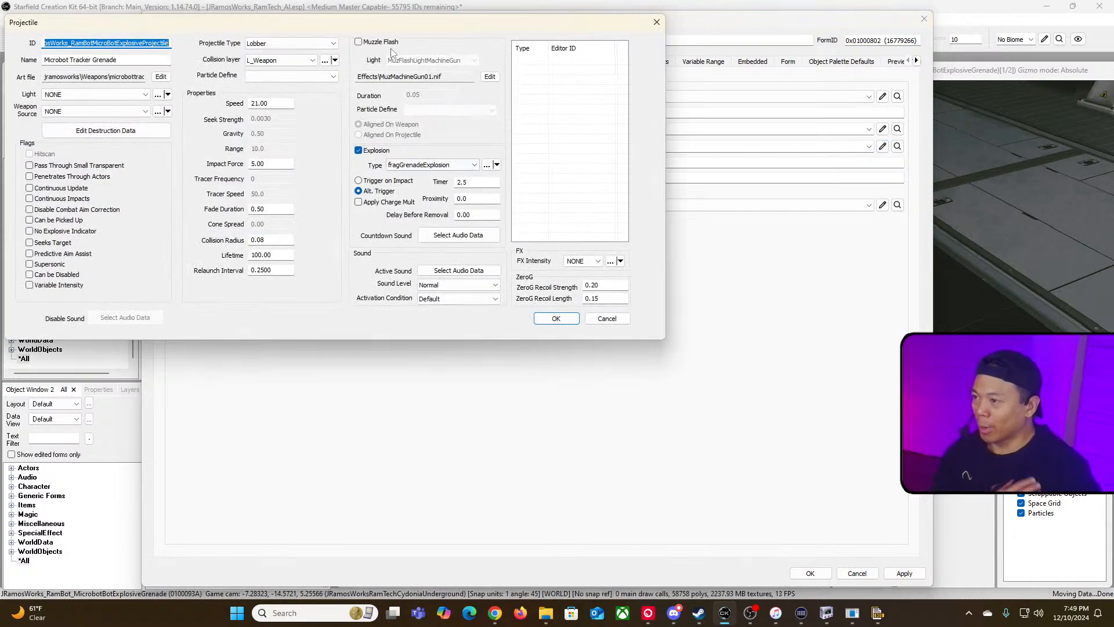
left_click_drag(406, 21, 563, 97)
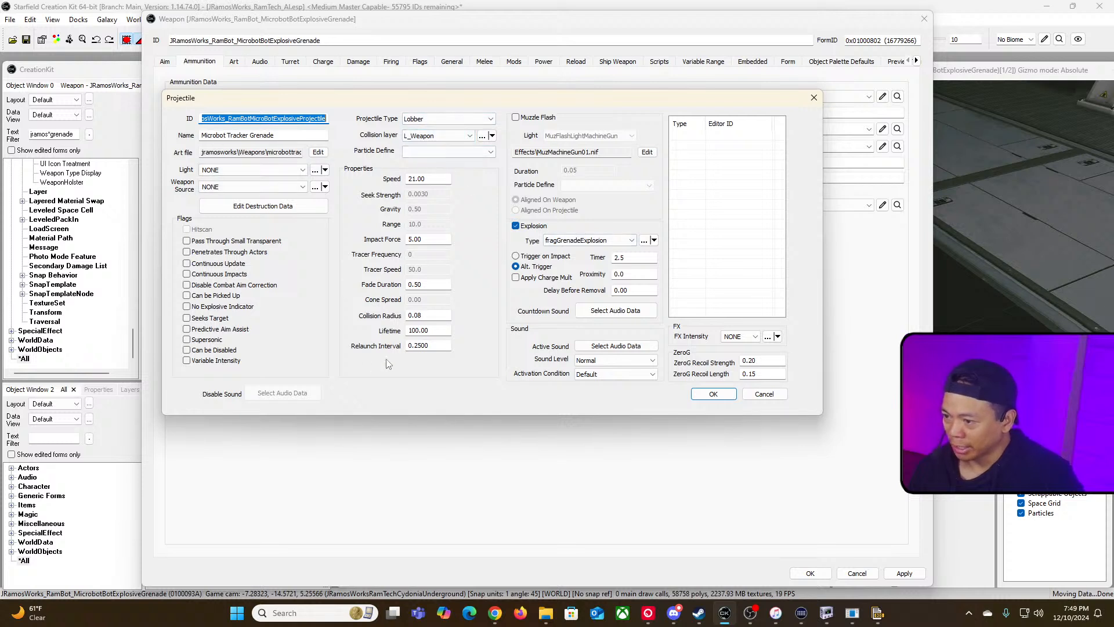
double_click(435, 312)
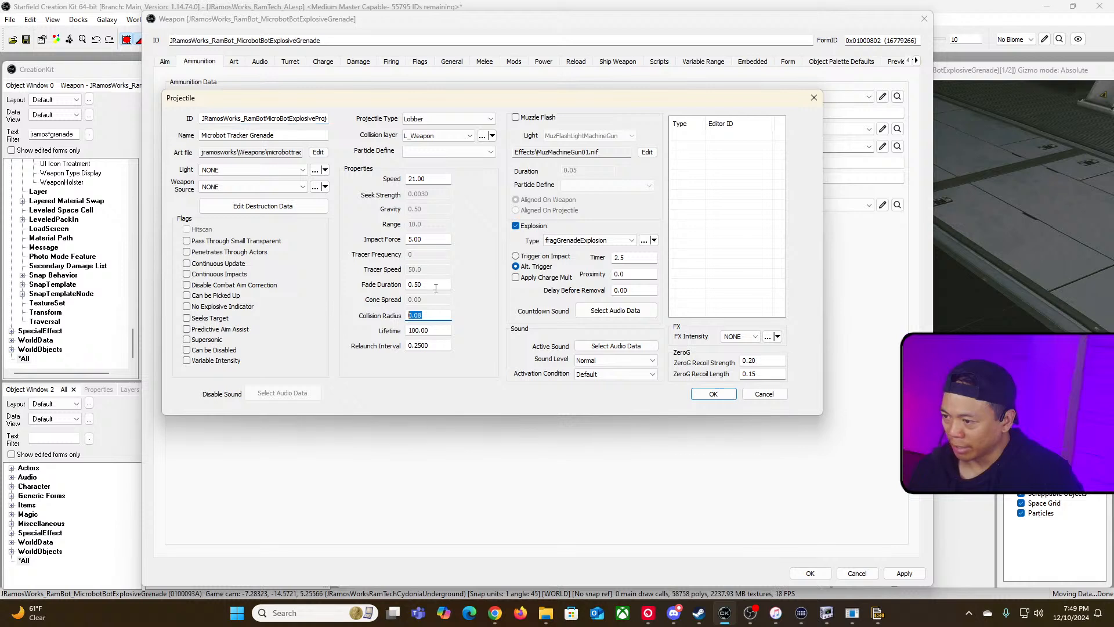
key("shift+Tab")
key("shift+Tab")
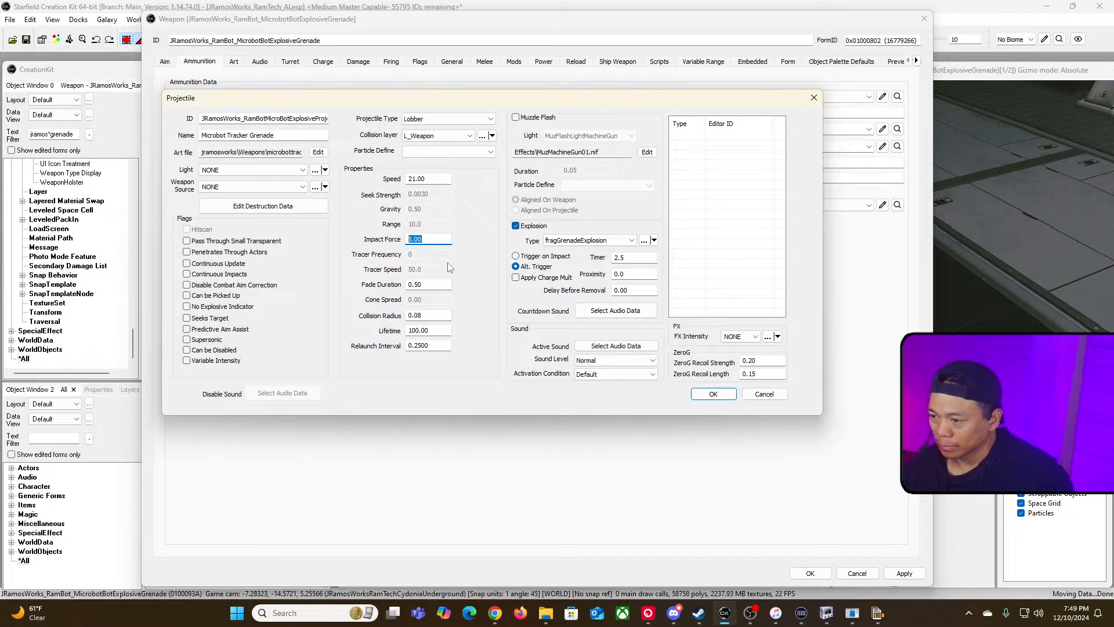
left_click(447, 331)
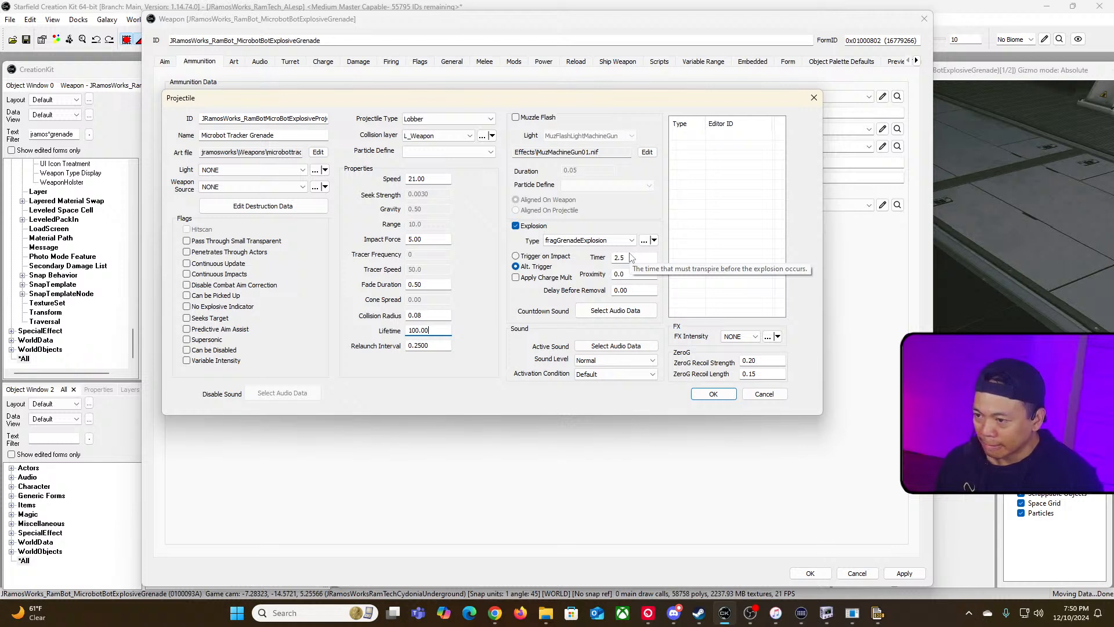
Step: Try setting the projectile's explosion to Trigger on Impact, then switch it back to Alt. Trigger
left_click(516, 266)
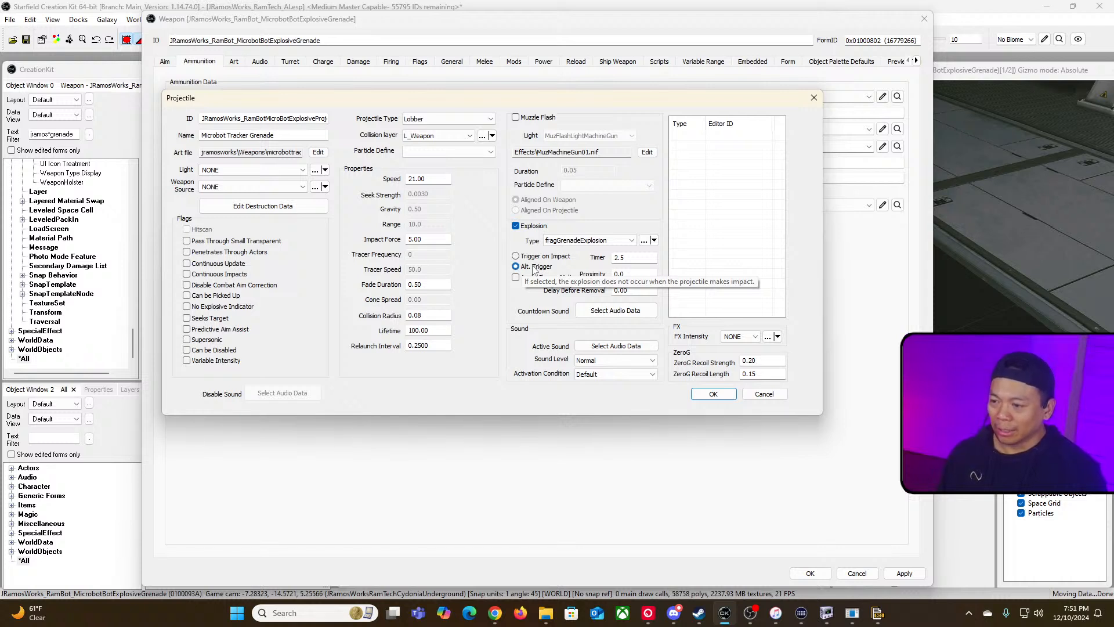
double_click(635, 257)
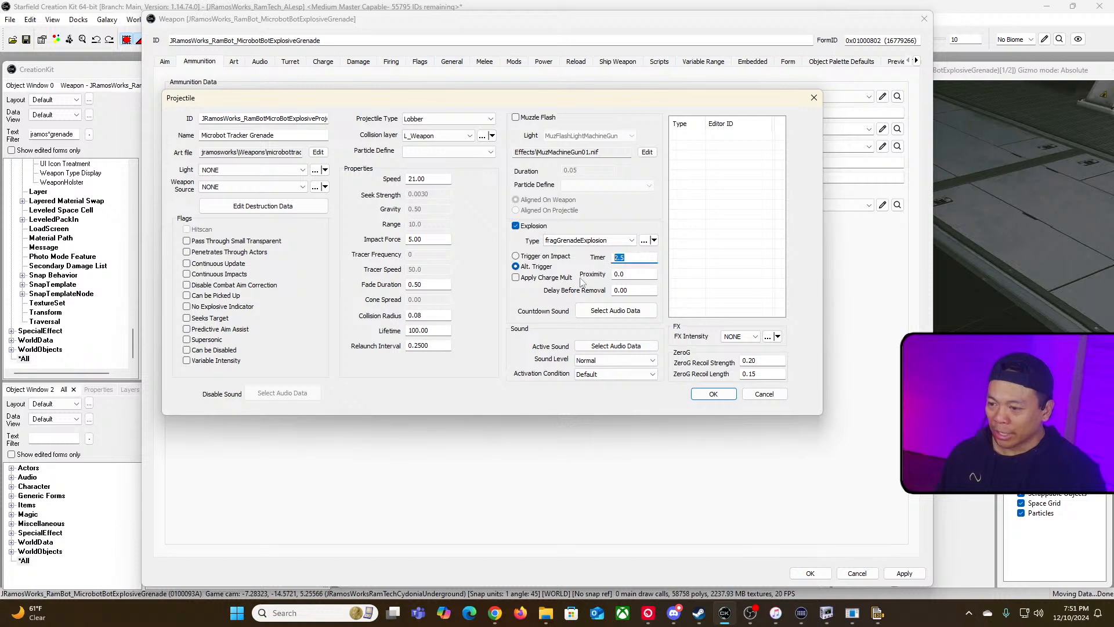
left_click(515, 257)
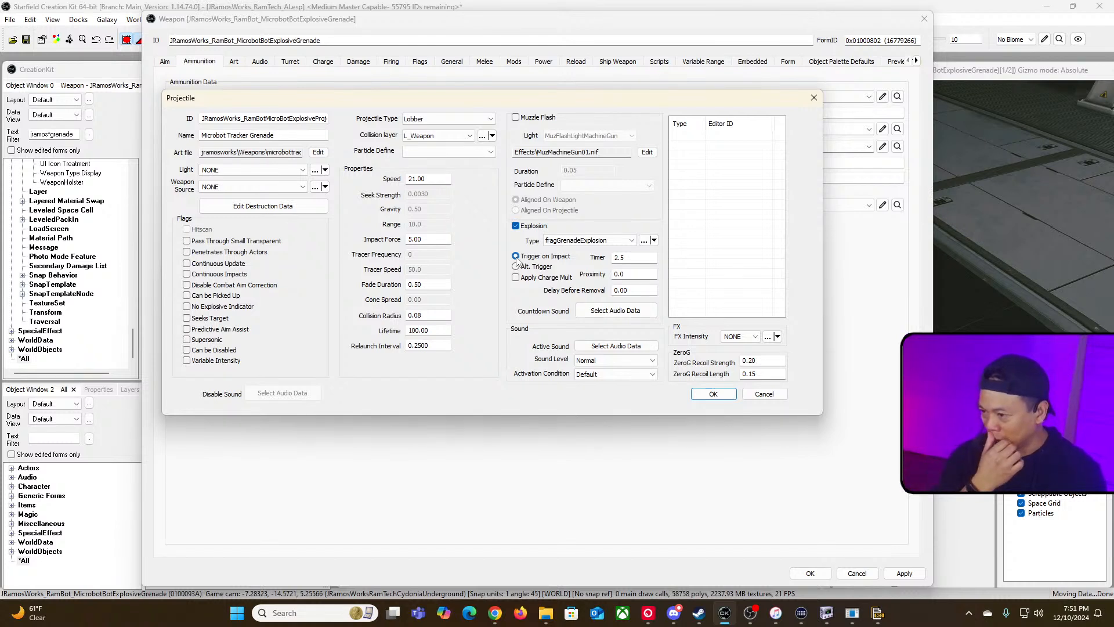
left_click(516, 266)
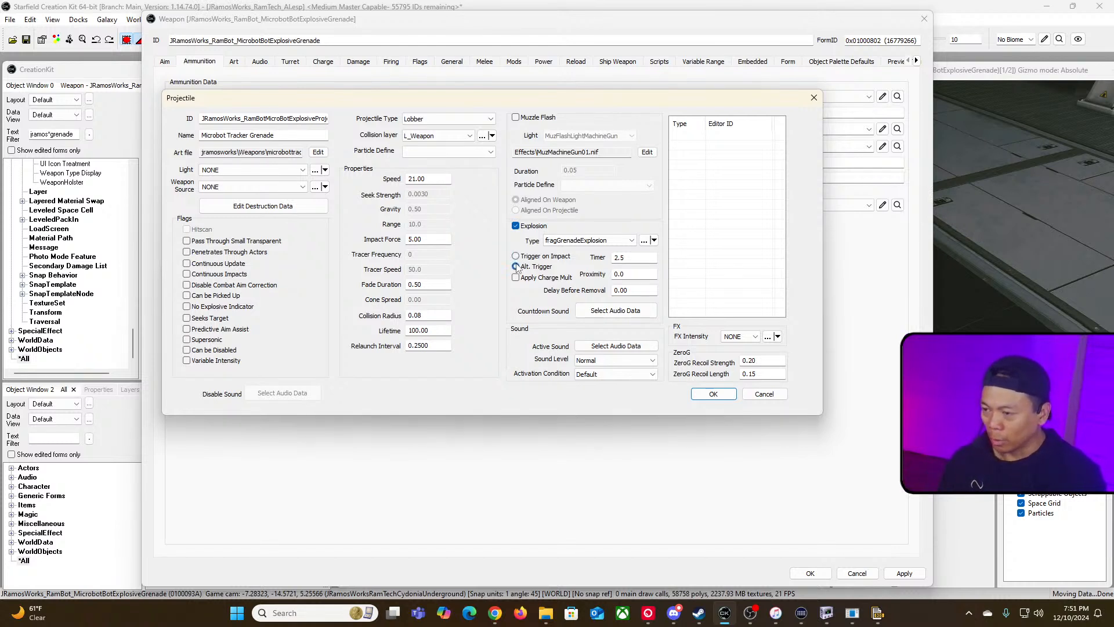
Step: Set the projectile's explosion to Trigger on Impact and set its impact force and collision radius to 0
left_click(516, 258)
left_click(608, 235)
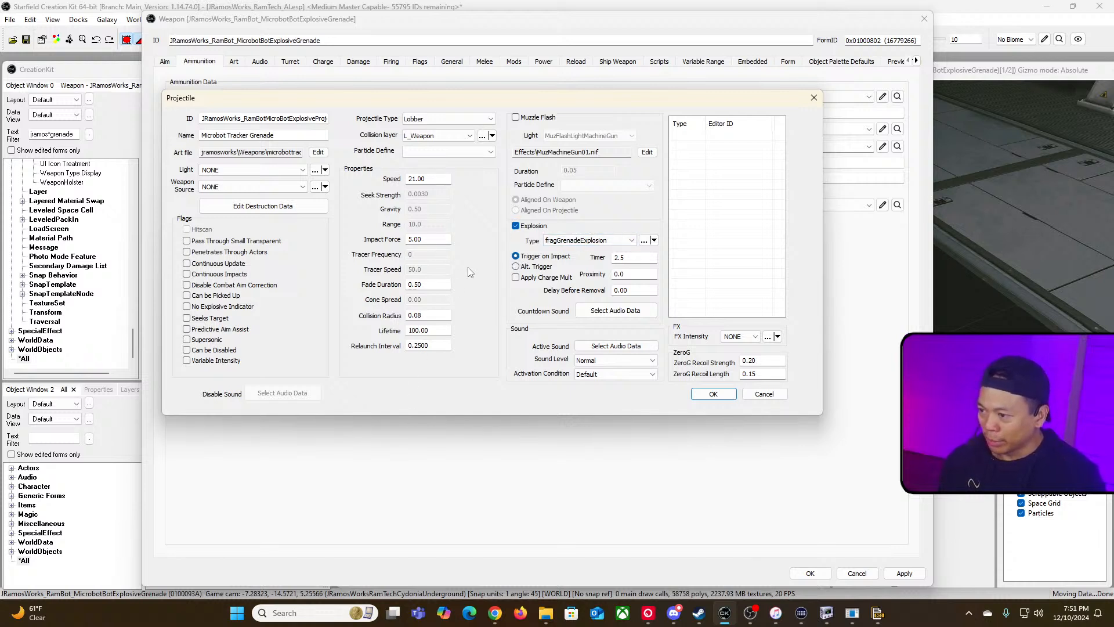
double_click(433, 238)
type("0")
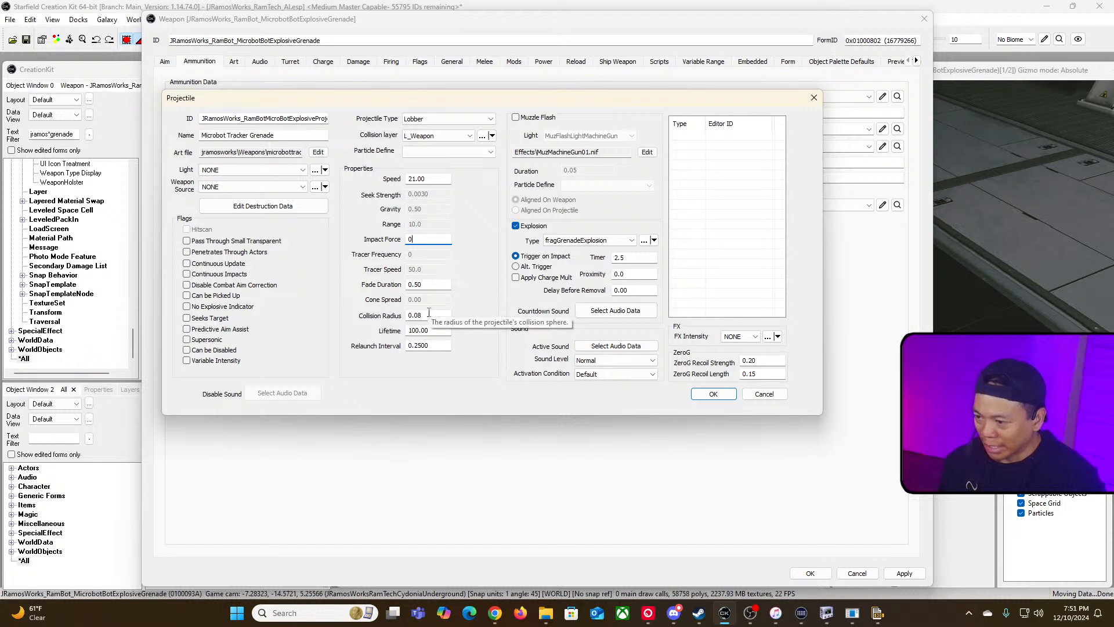
left_click_drag(436, 314, 302, 349)
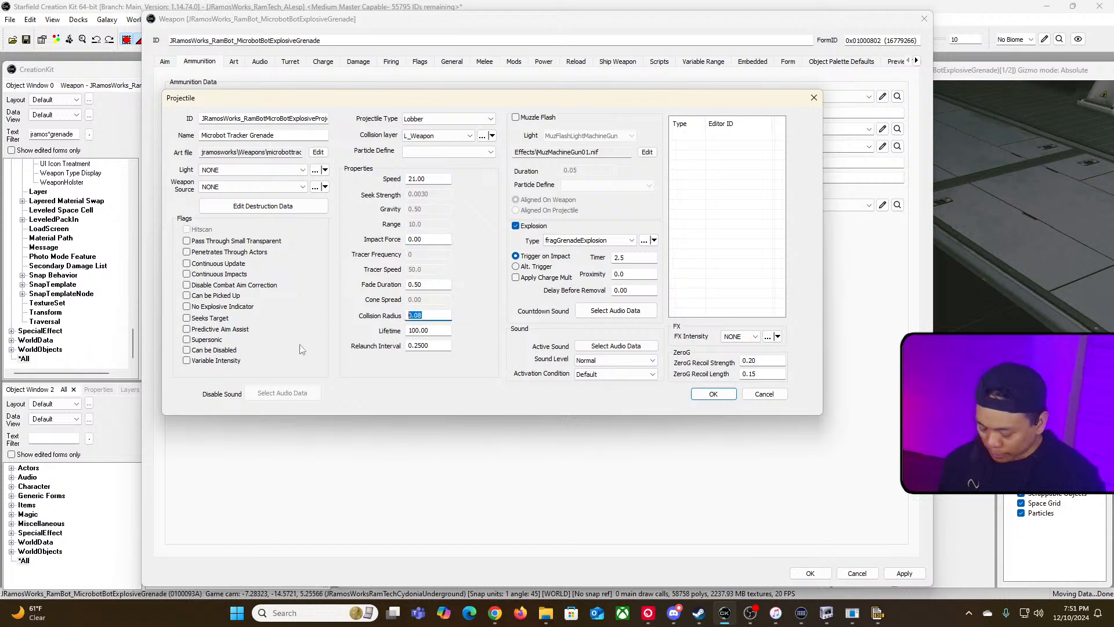
type("0")
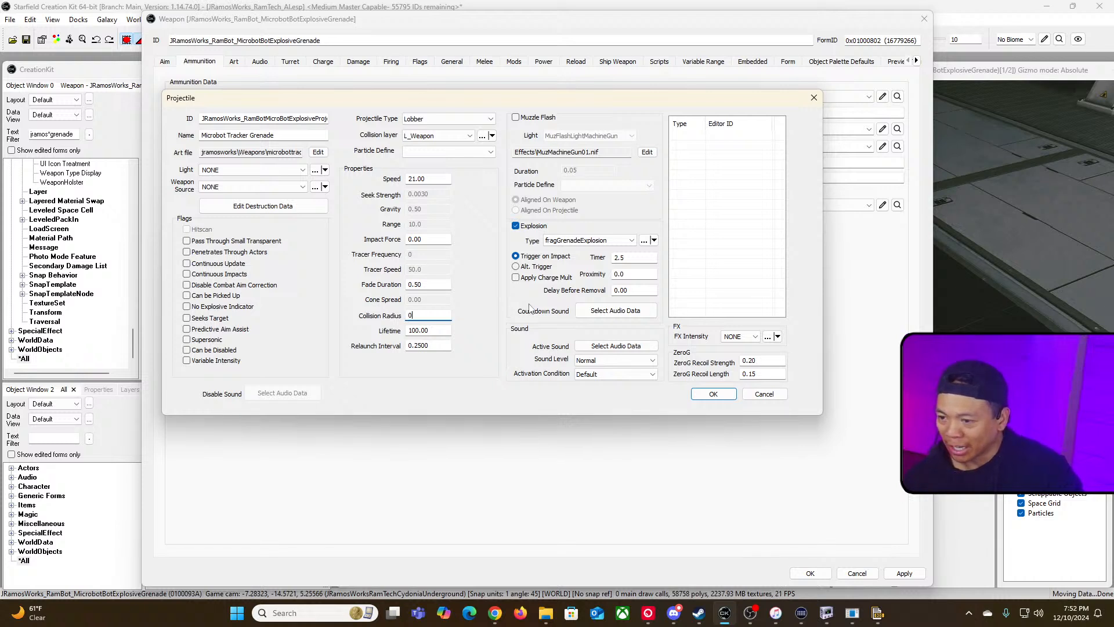
Step: Open the frag grenade explosion and rename its ID to JRamosWorks_RamBot_MicroBotTrackerSpawn
left_click(645, 241)
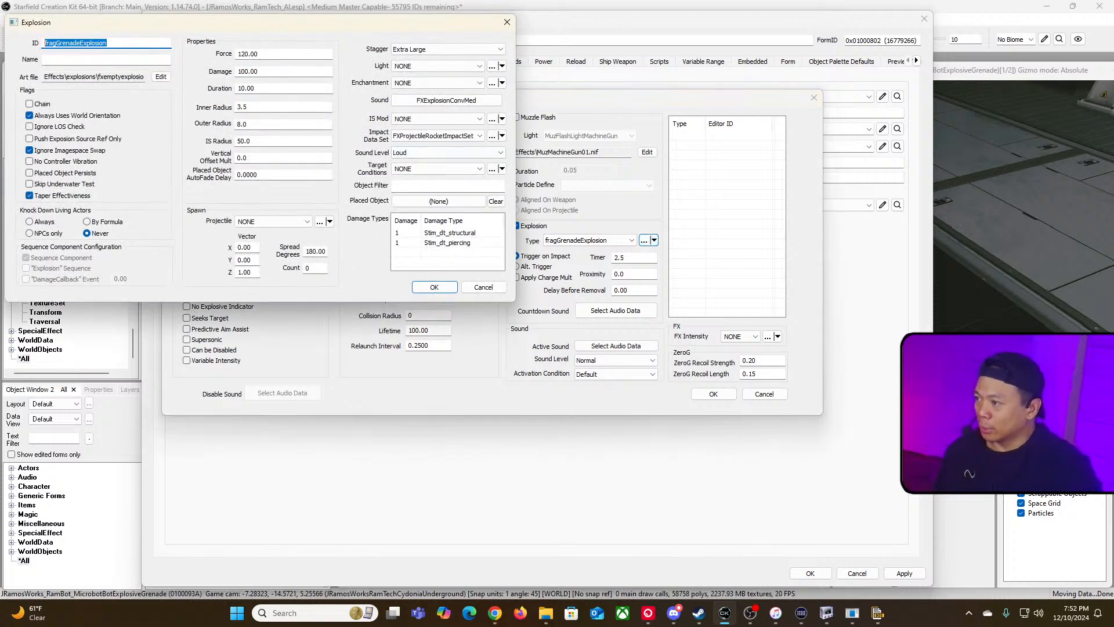
left_click_drag(65, 43, 6, 40)
key("Left")
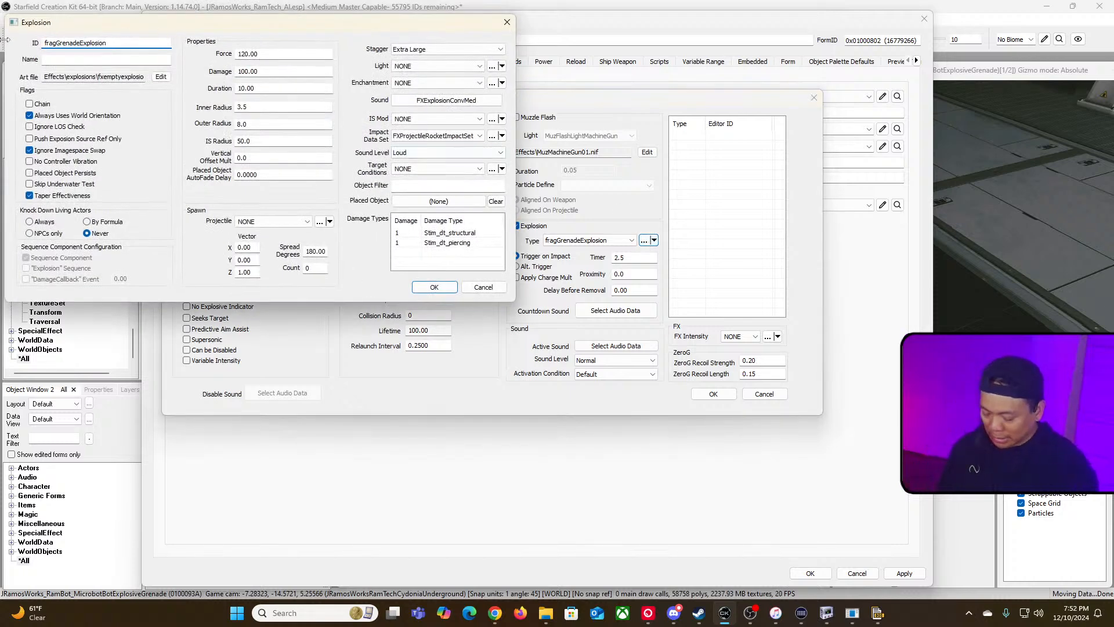
type("JRa")
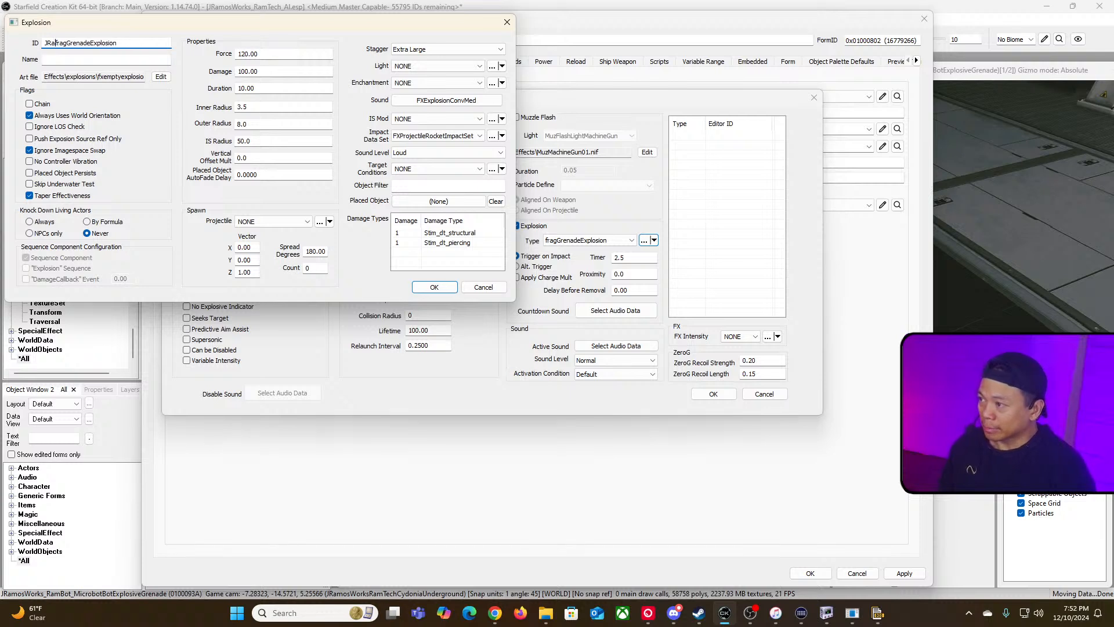
type("mosWorks_RamBot")
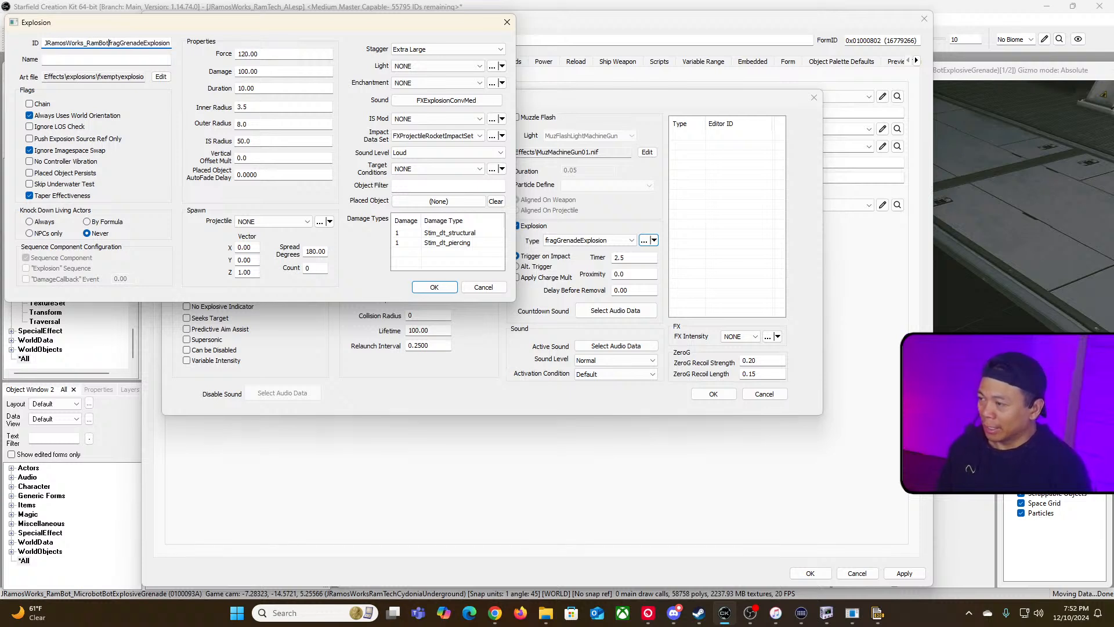
type("_Micro")
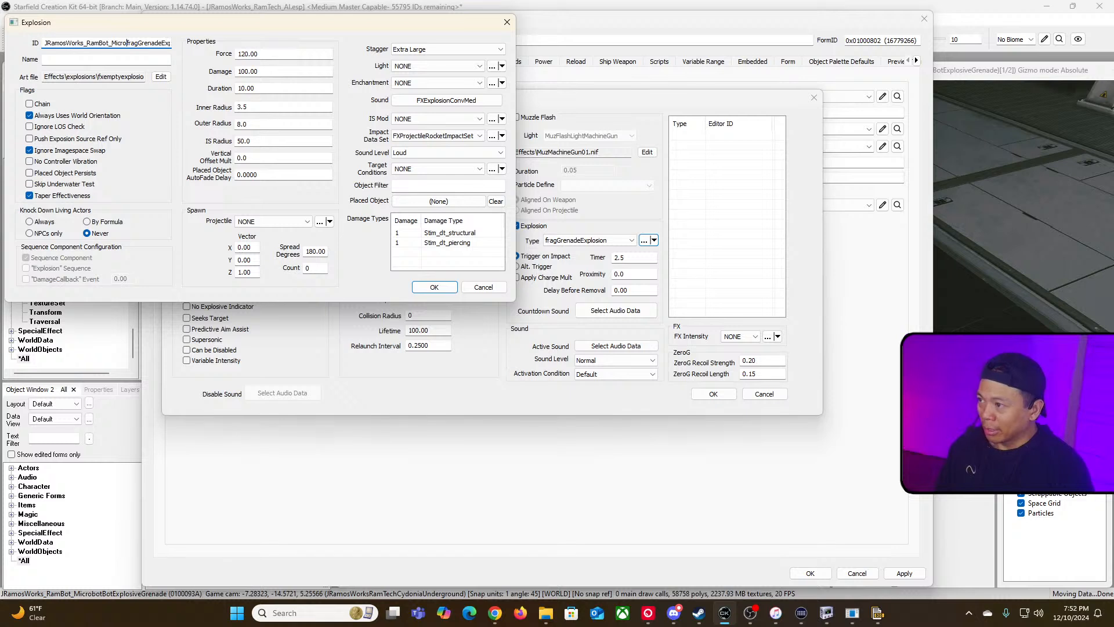
type("Bot")
type("Tracker")
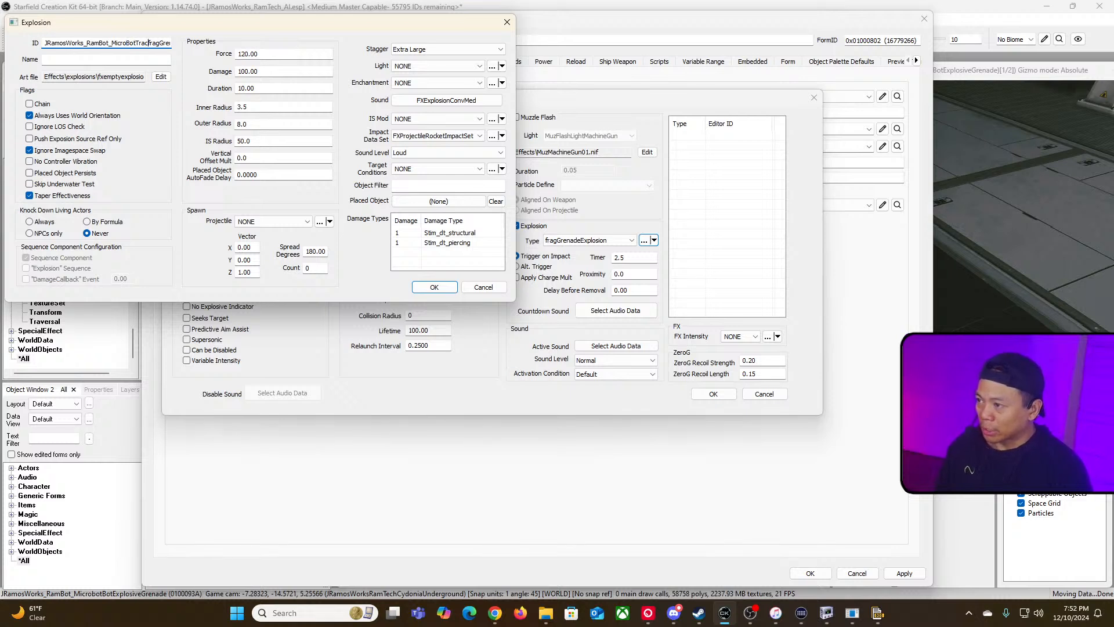
left_click_drag(136, 43, 208, 50)
left_click(132, 42)
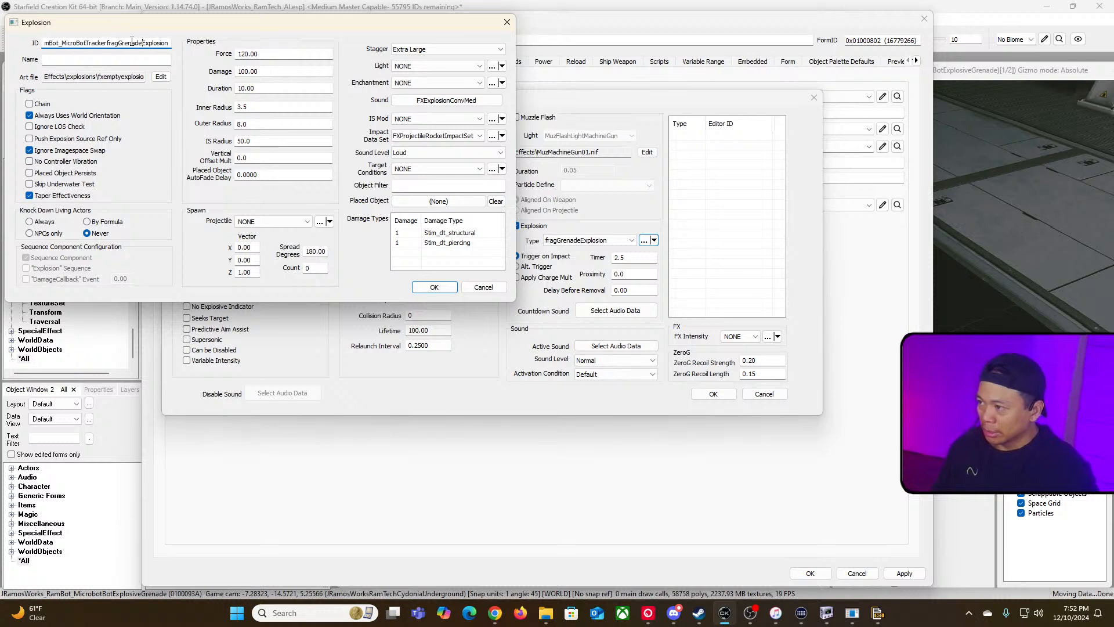
left_click_drag(106, 43, 142, 43)
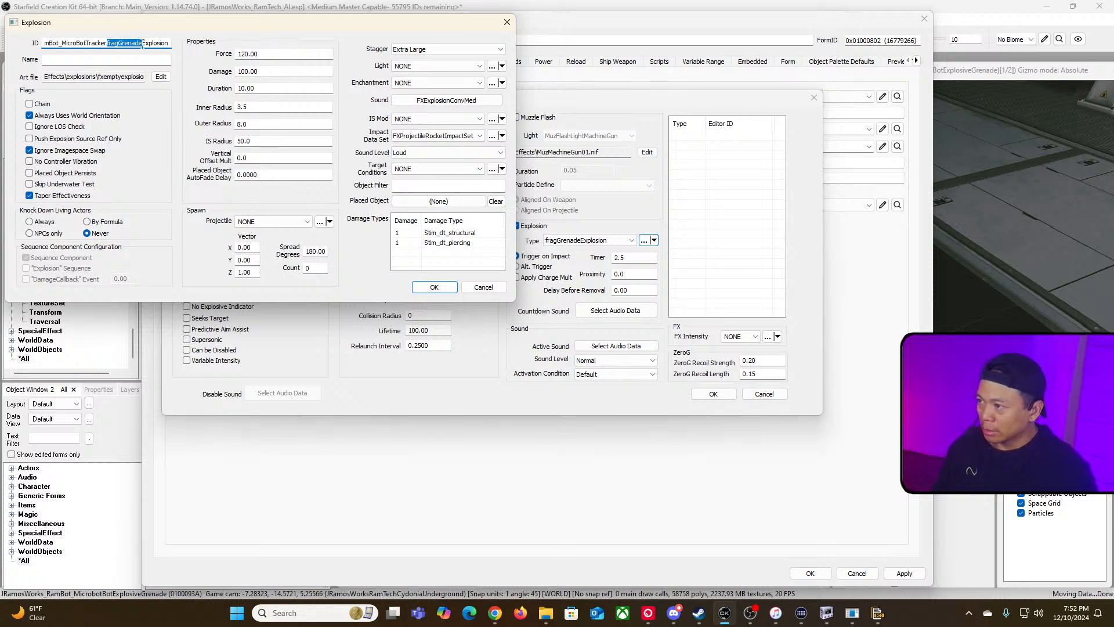
key("BackSpace")
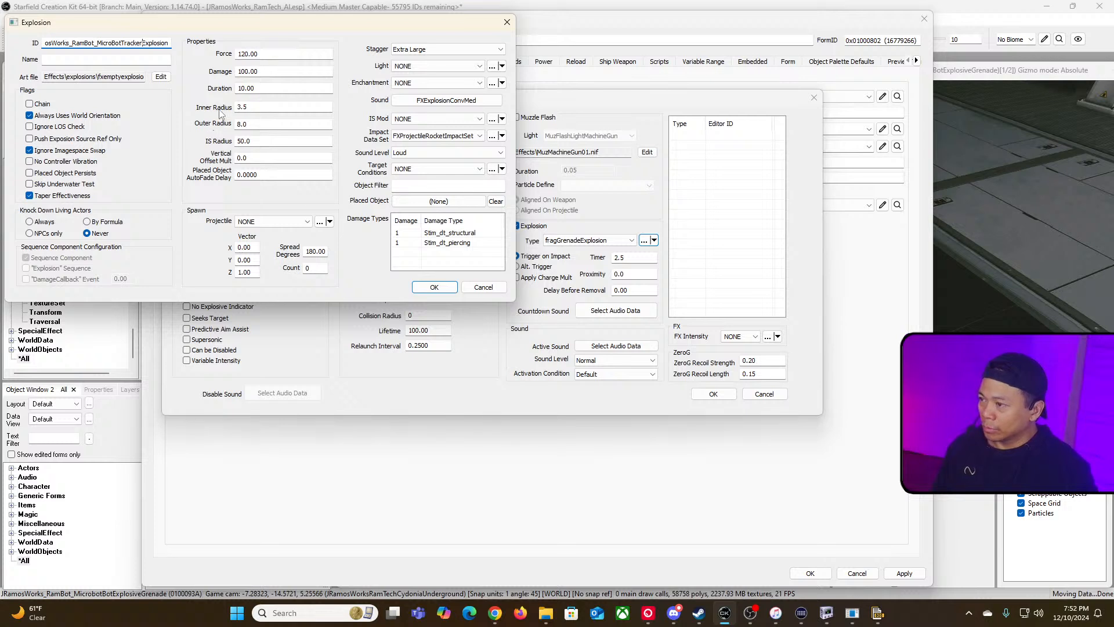
double_click(282, 54)
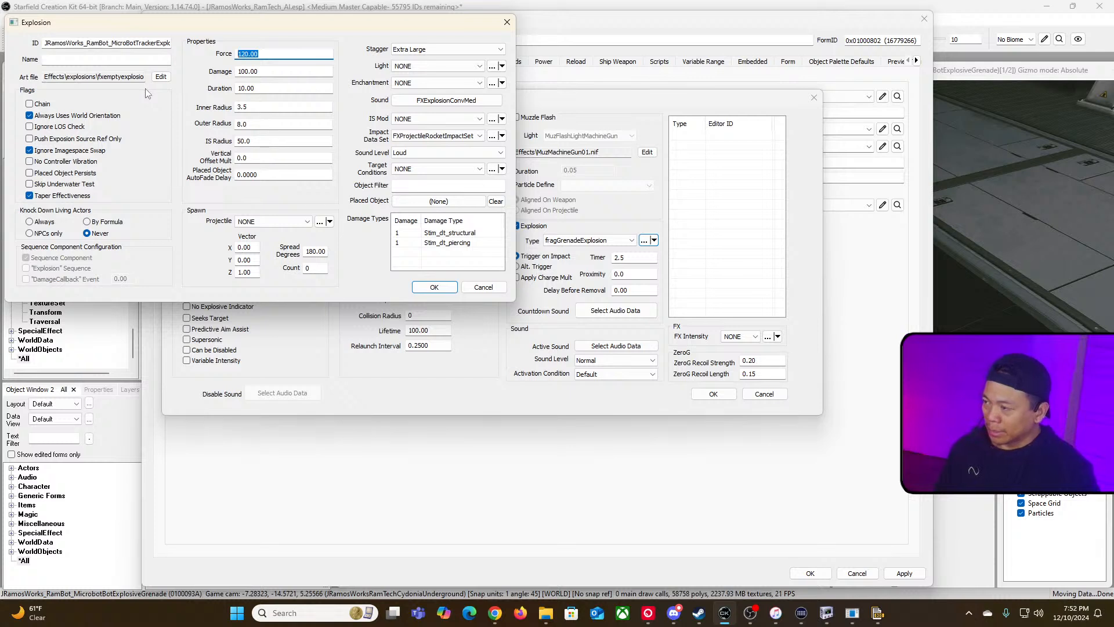
left_click_drag(110, 43, 163, 45)
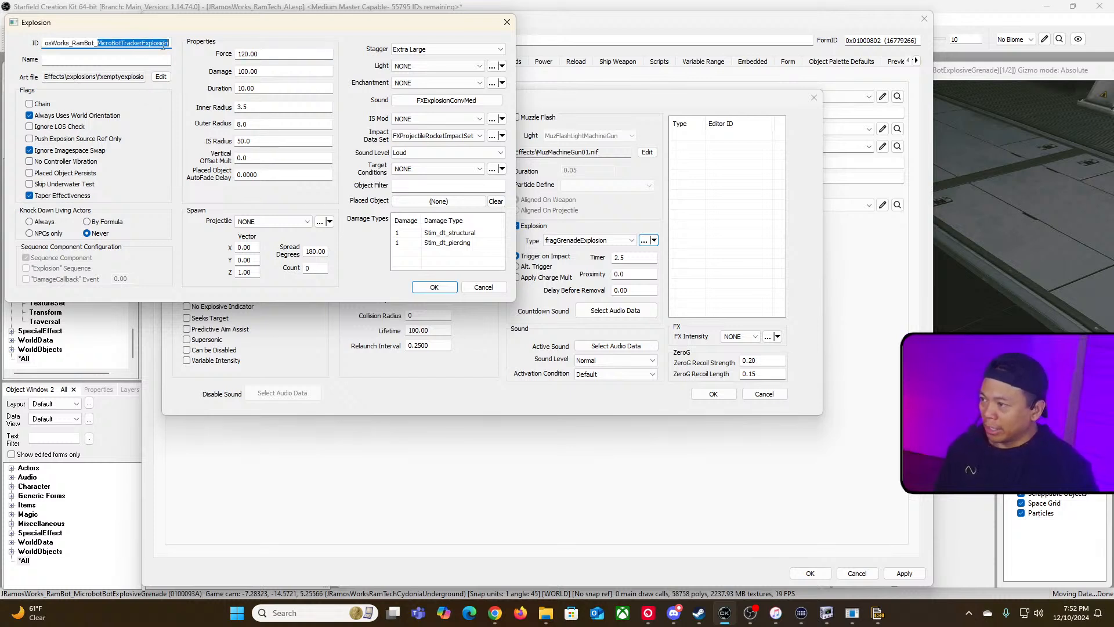
left_click(122, 44)
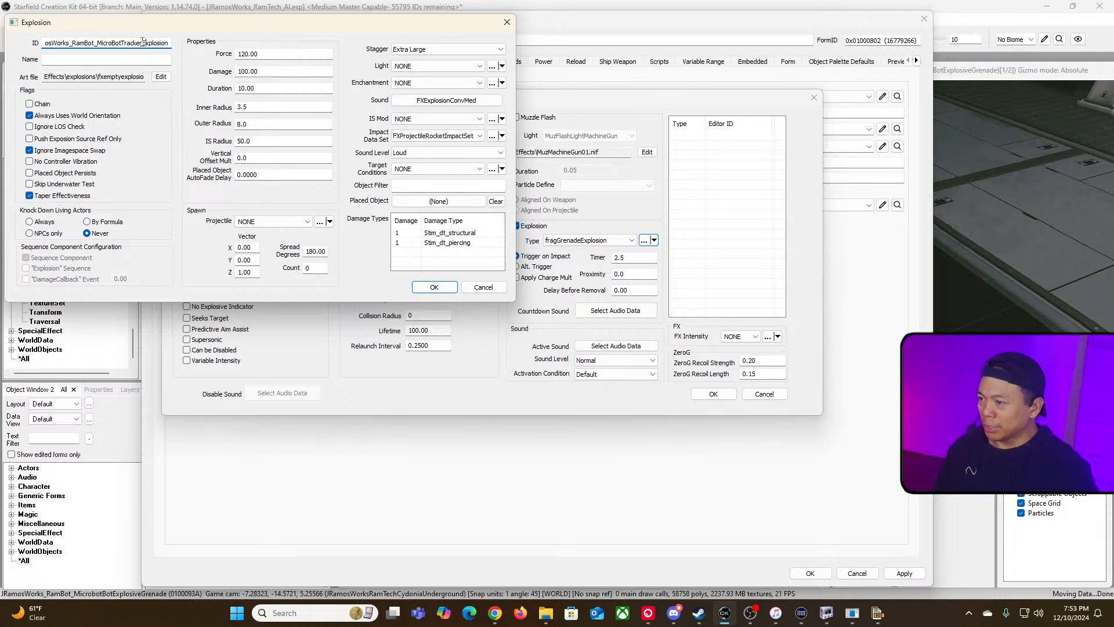
left_click_drag(143, 42, 171, 43)
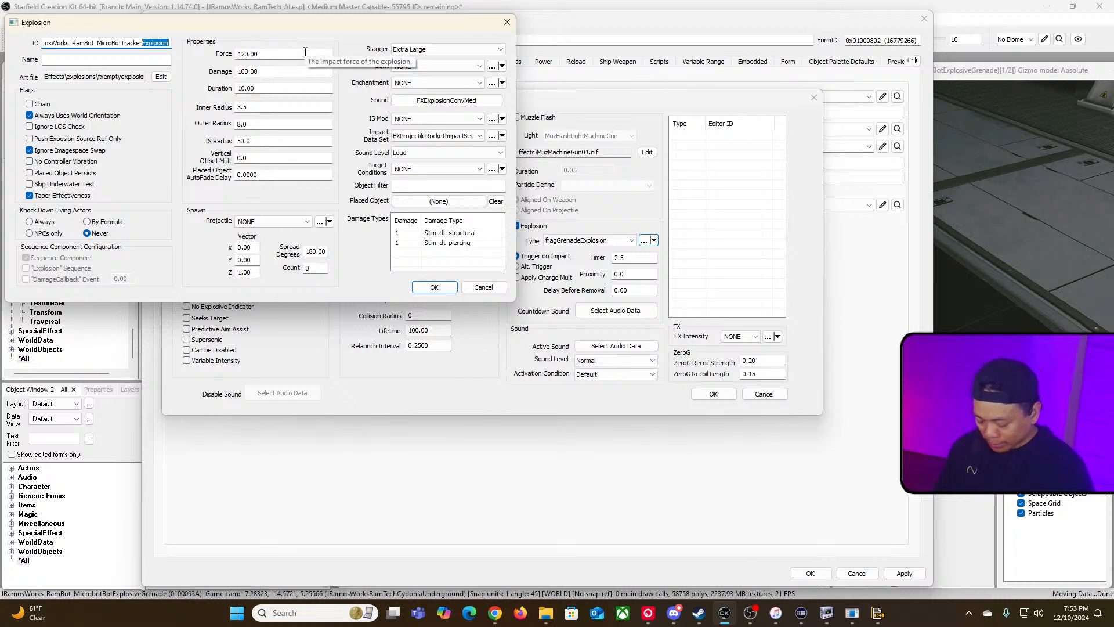
key("BackSpace")
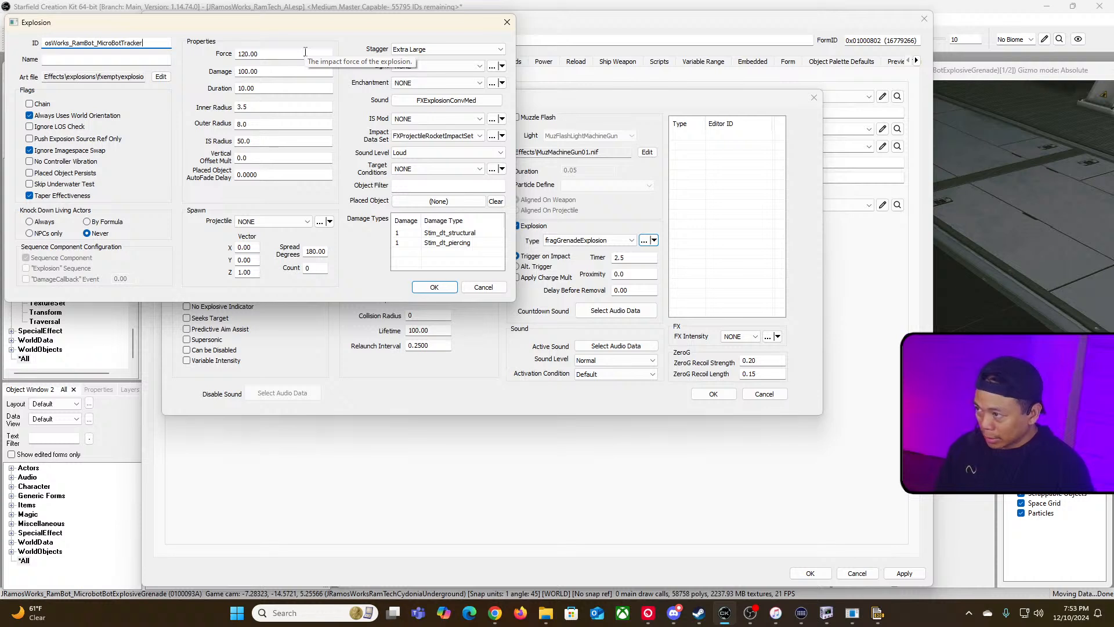
type("Spawn")
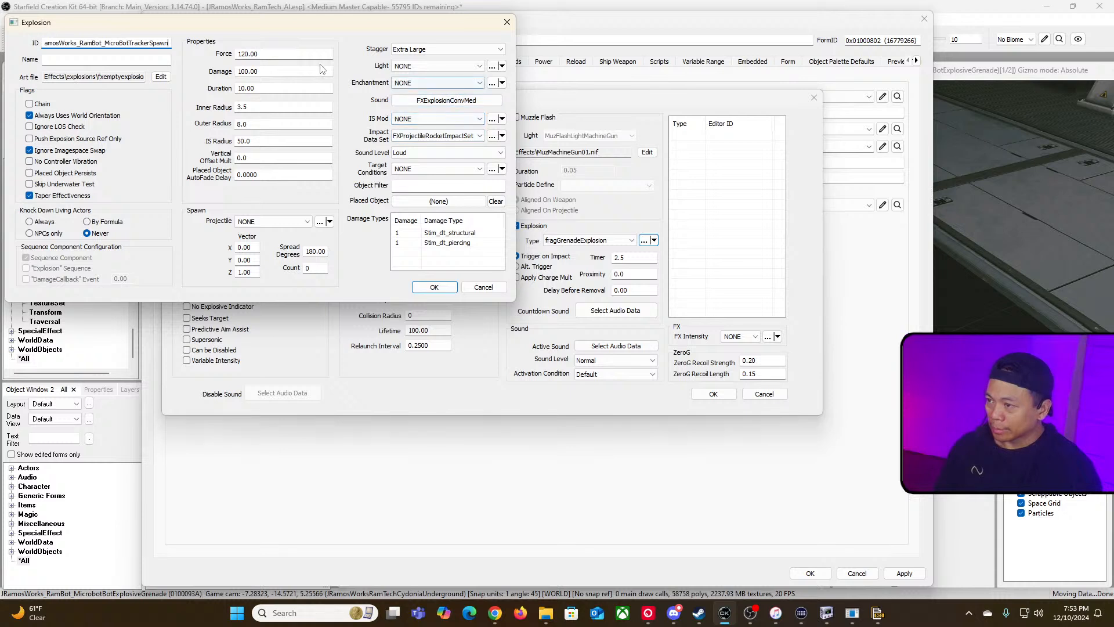
Step: Set the explosion's force and damage to 0
double_click(307, 54)
type("0")
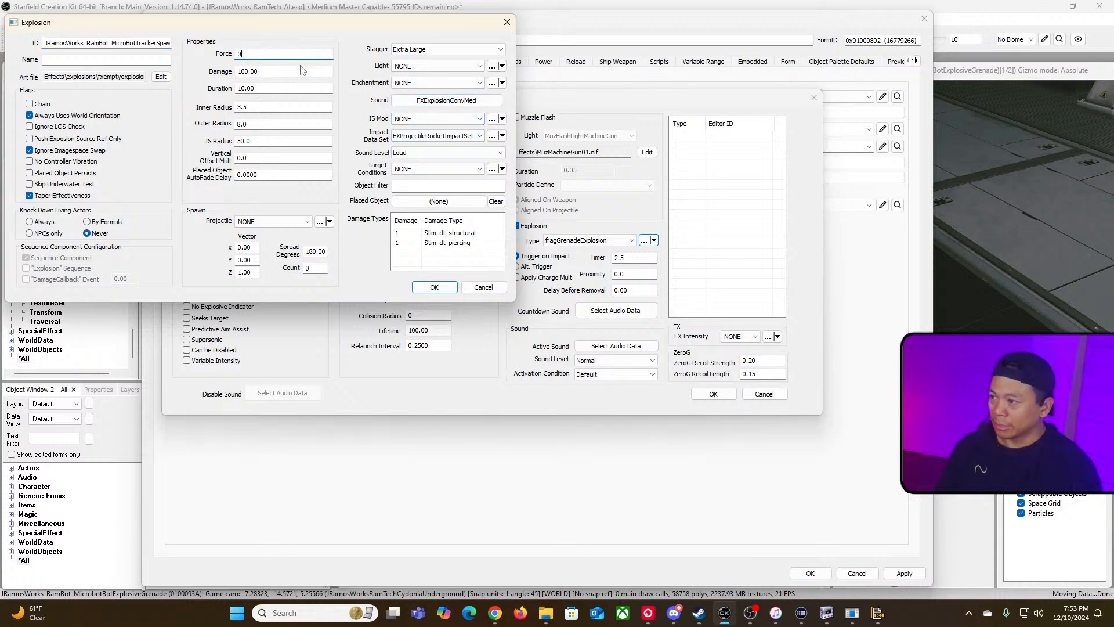
double_click(302, 70)
left_click(300, 70)
type("0")
double_click(278, 71)
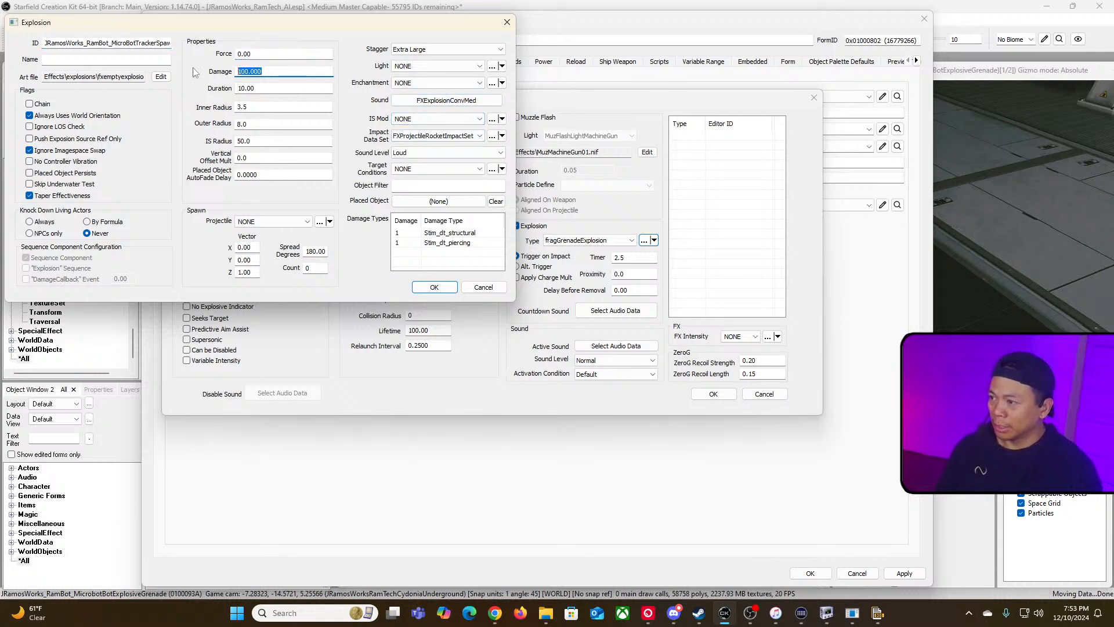
type("0")
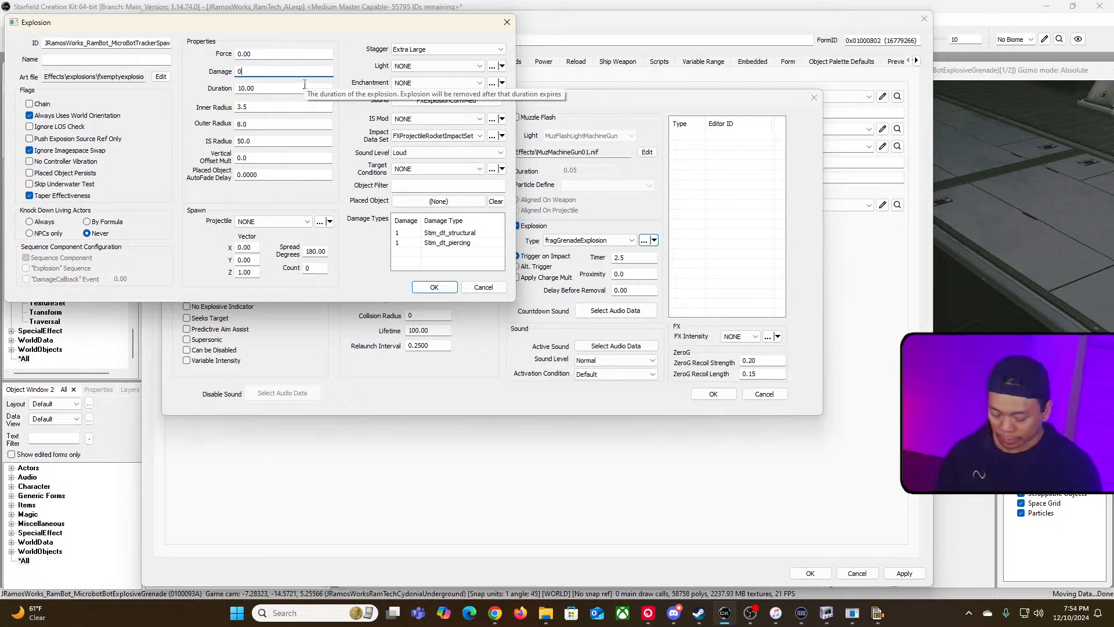
left_click(277, 89)
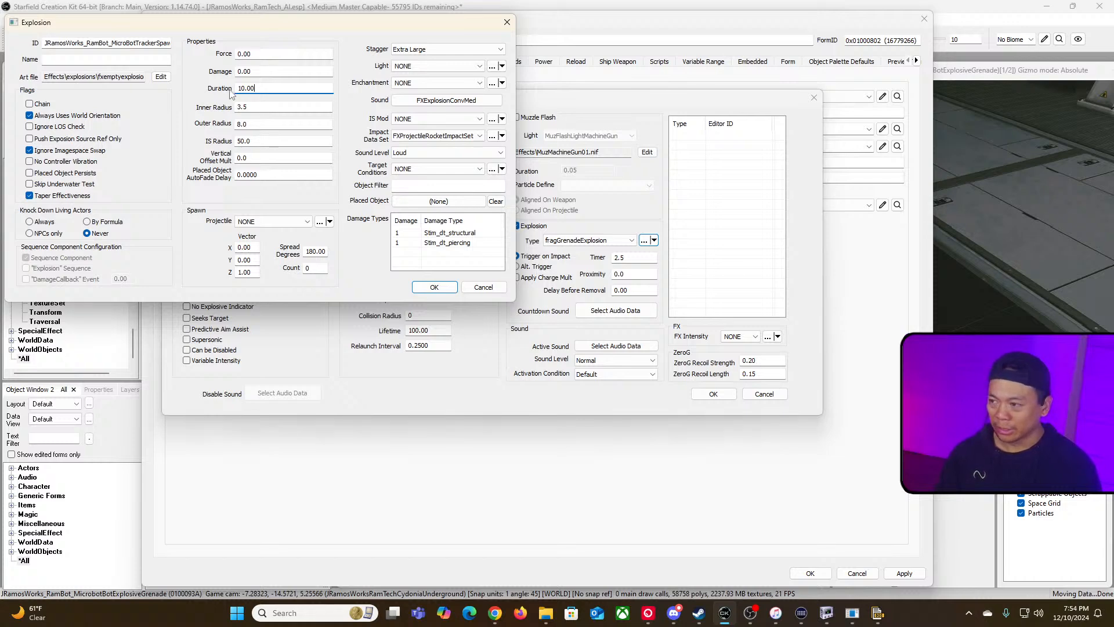
Step: Try to save the explosion without creating a new form, then close the explosion editor
left_click_drag(302, 22, 387, 91)
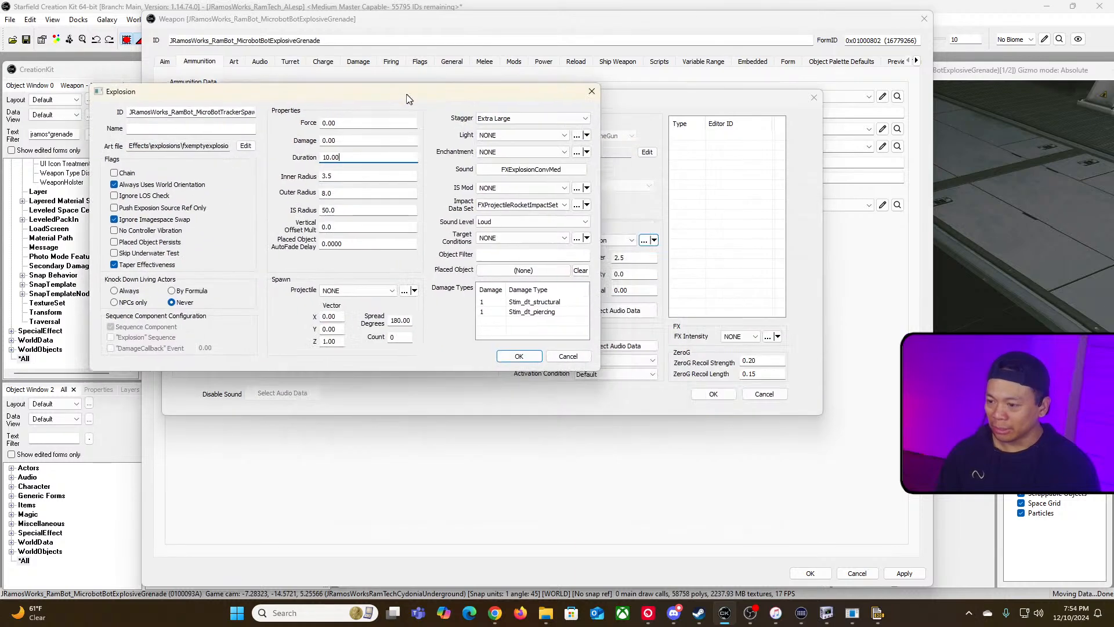
left_click(519, 356)
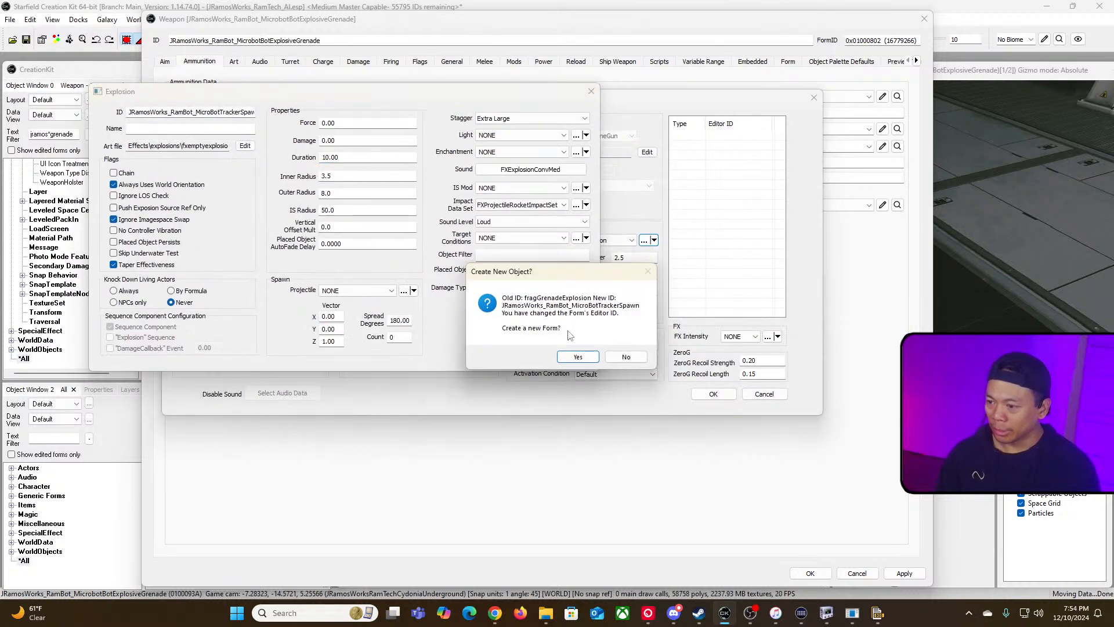
left_click(638, 356)
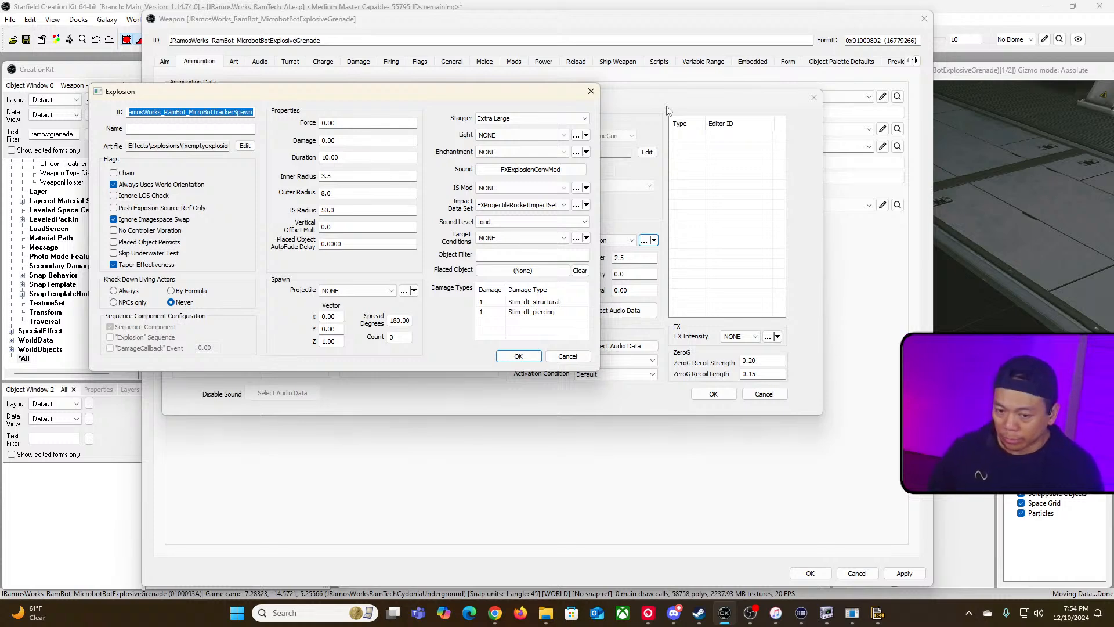
key("Escape")
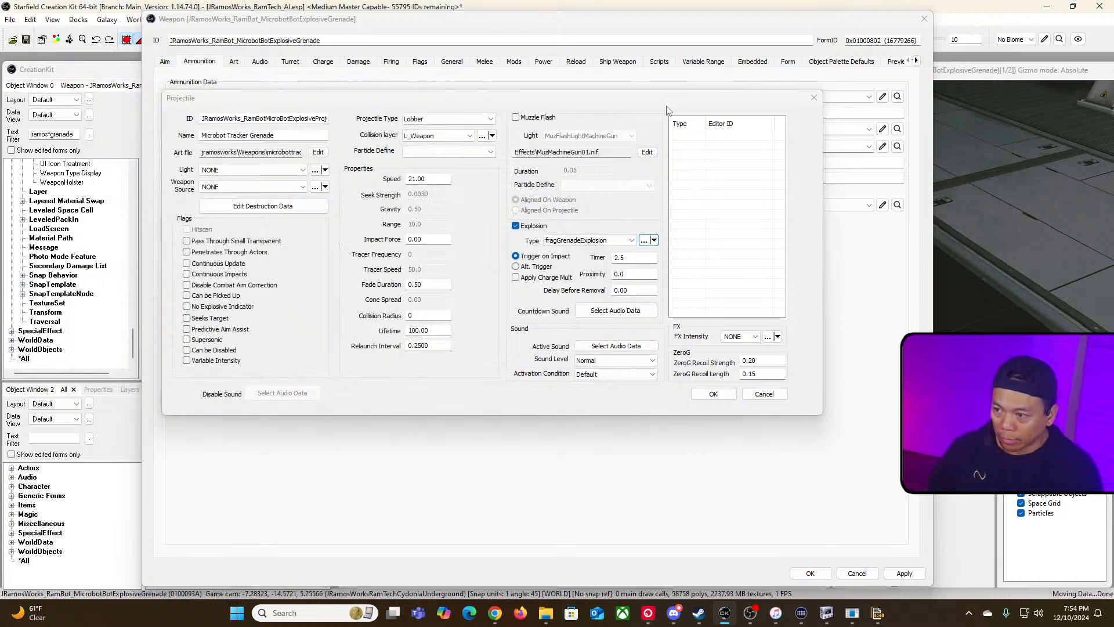
Step: Try switching the explosion between Alt. Trigger and Trigger on Impact, leaving Trigger on Impact selected
left_click(461, 300)
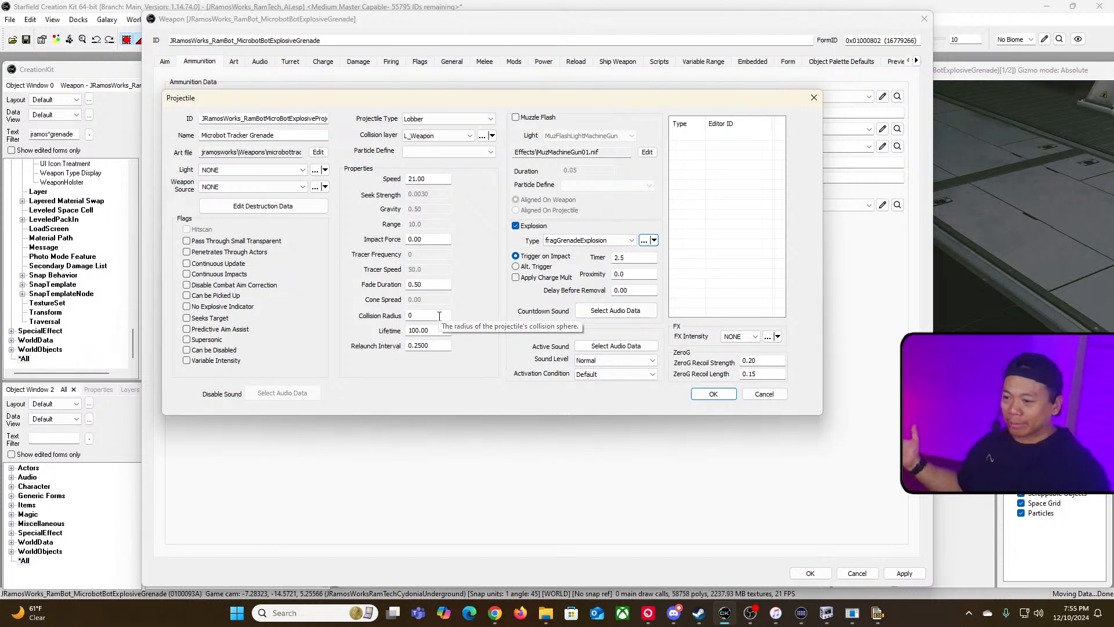
left_click(520, 265)
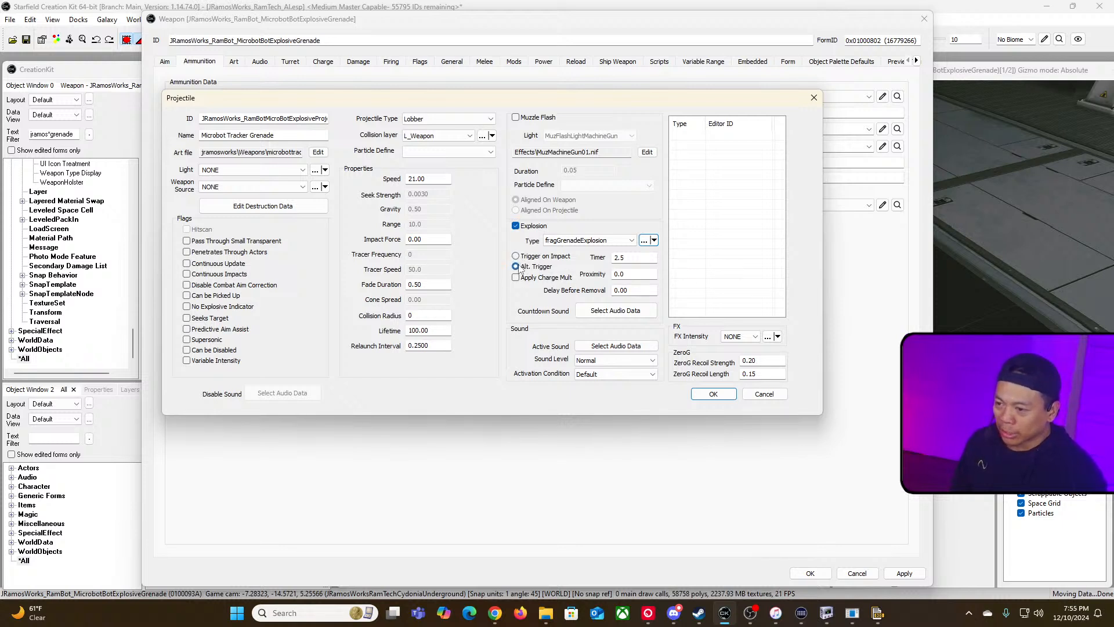
left_click_drag(629, 257, 600, 255)
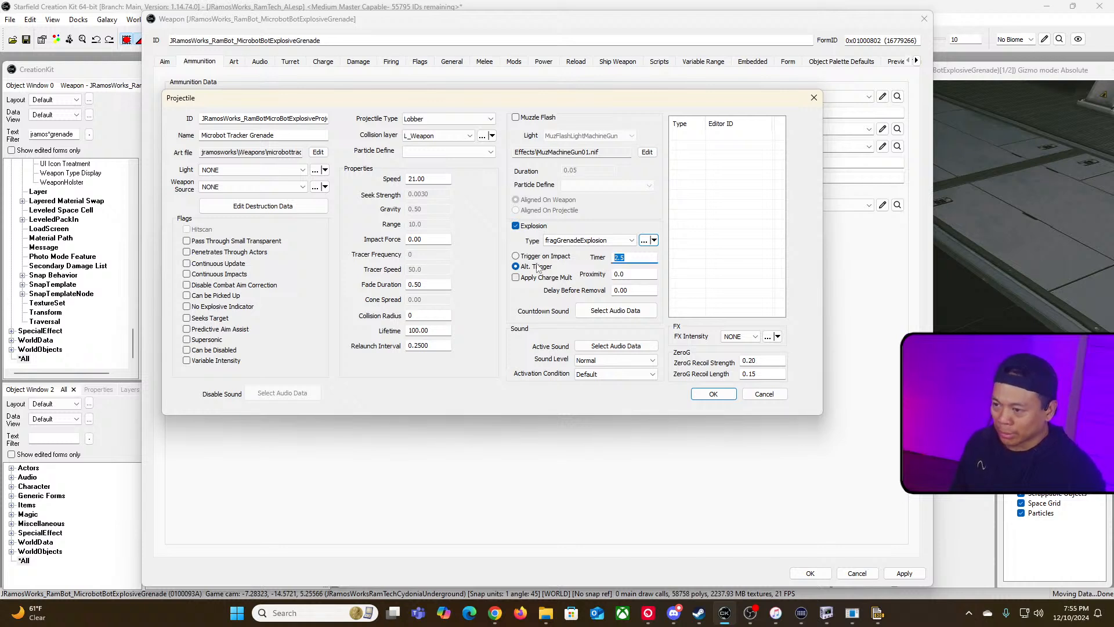
left_click(517, 257)
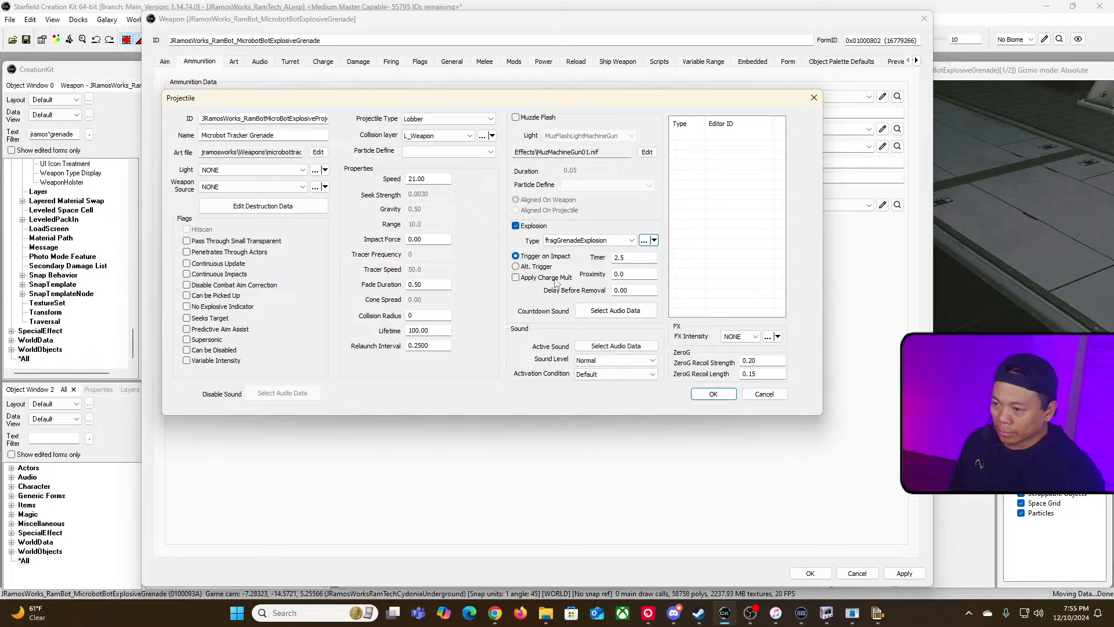
left_click(540, 266)
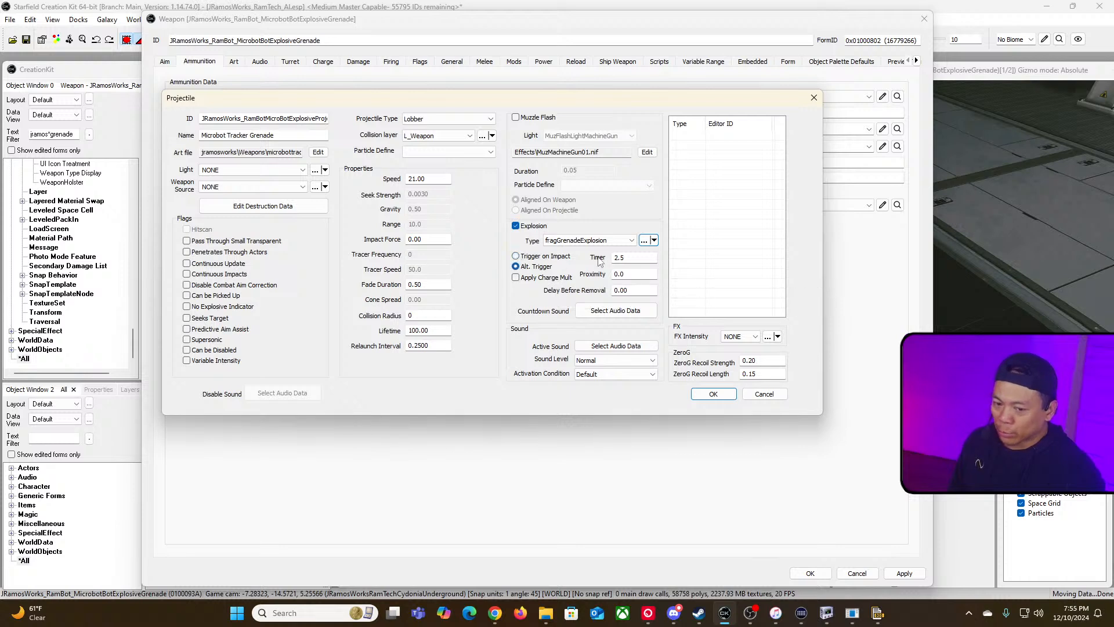
left_click(516, 257)
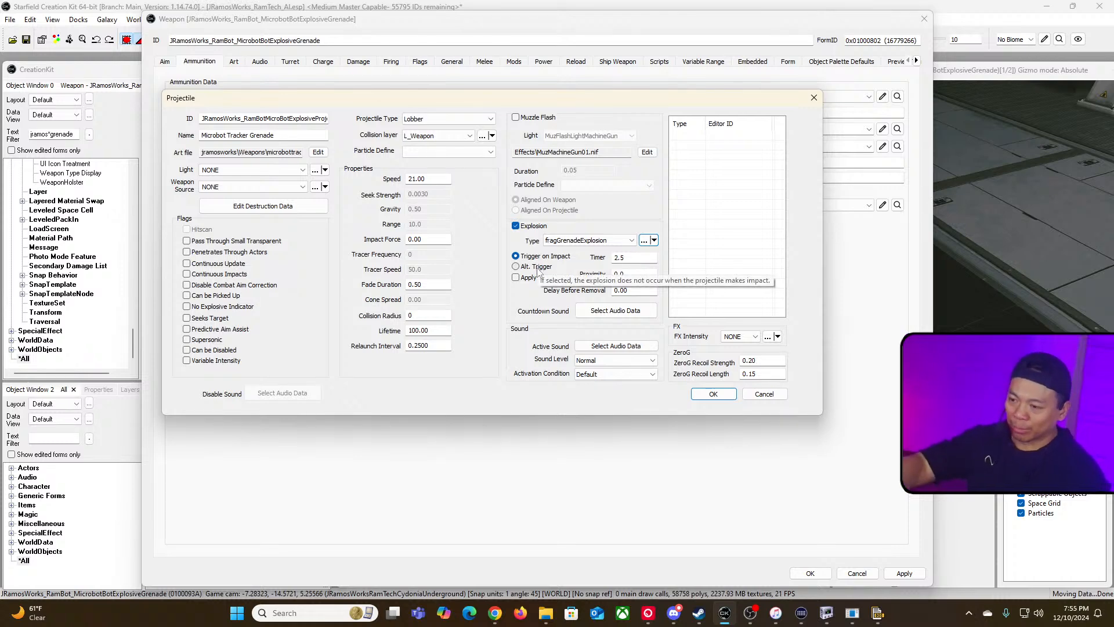
Step: Choose JRamosWorks_RamBotsWep_ShockCharge as the projectile's explosion type and confirm the projectile
left_click(630, 241)
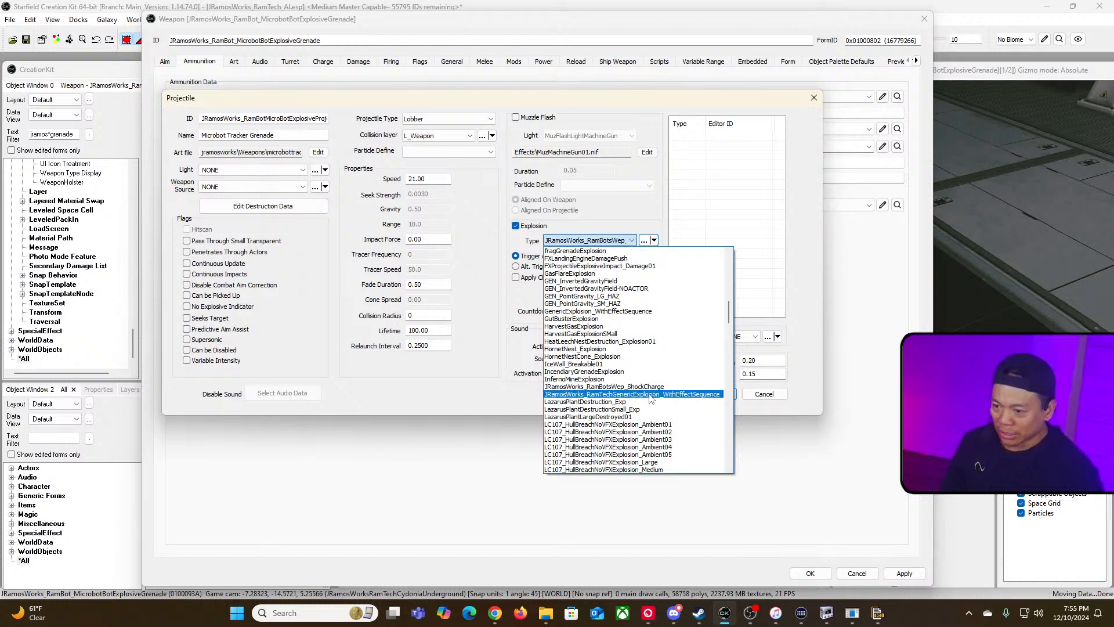
left_click(607, 386)
left_click(708, 397)
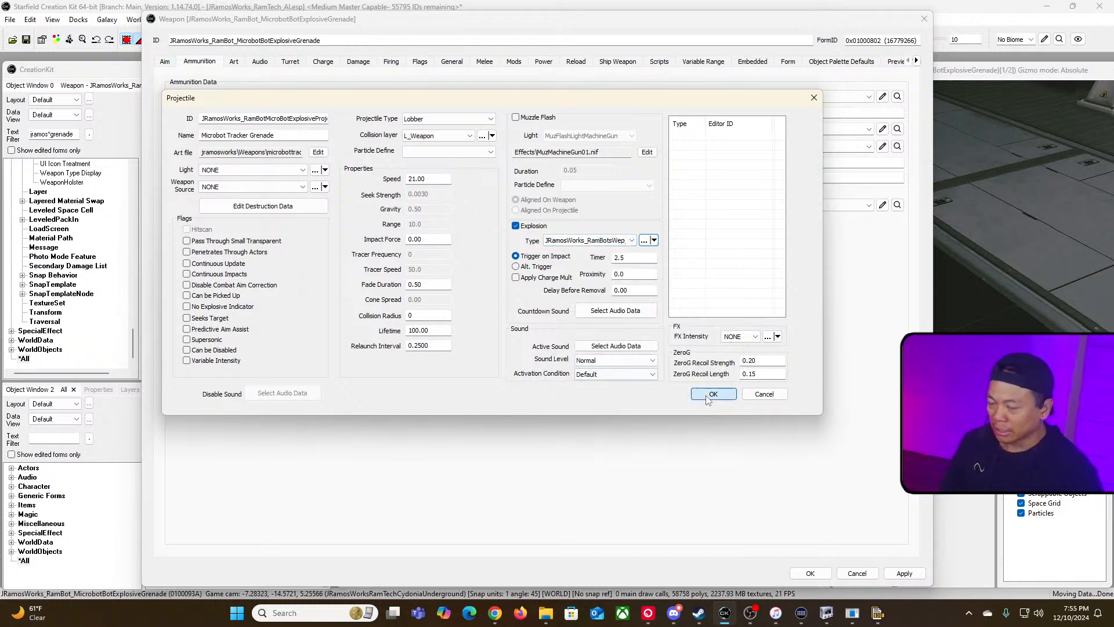
Step: Change the projectile's explosion type to JRamosWorks_RamBot_MicrobotTrackerSpawn and confirm the projectile
left_click(885, 150)
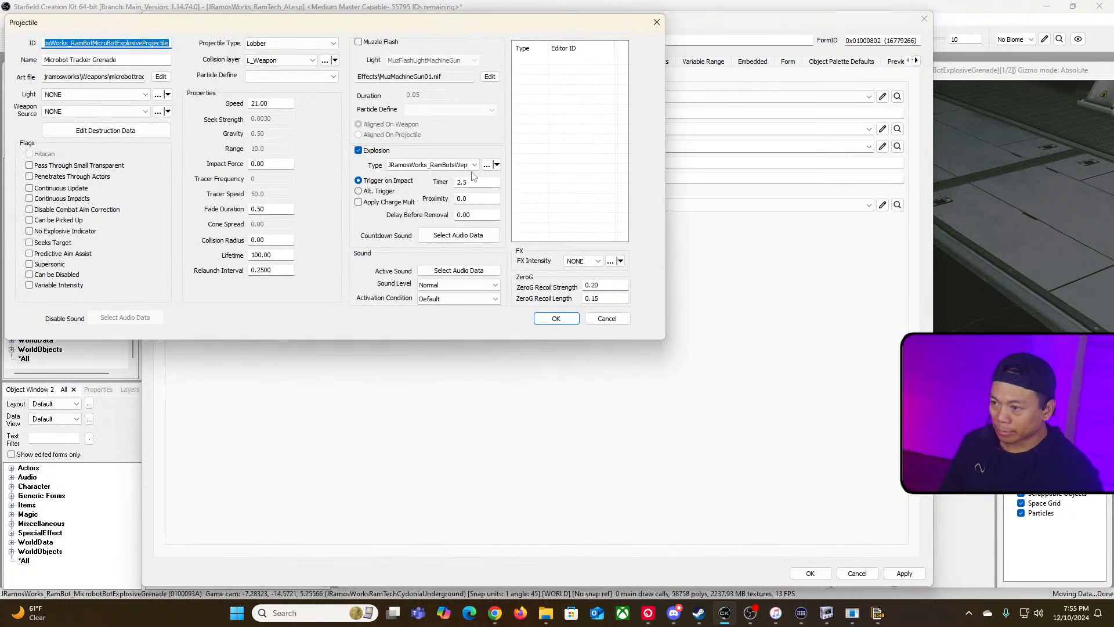
left_click(462, 165)
key("Up")
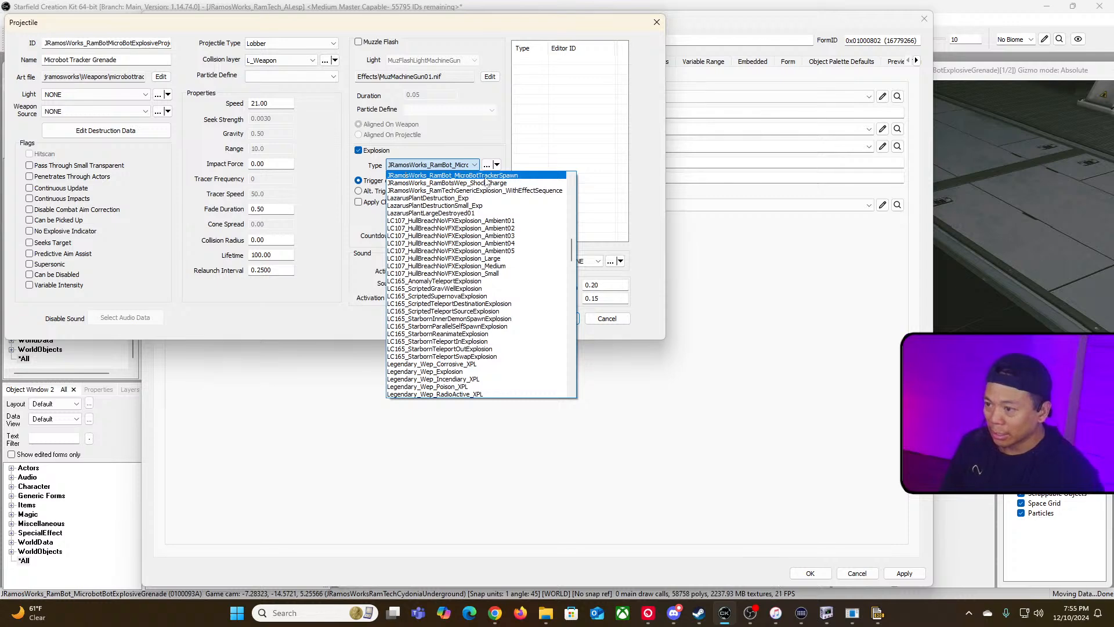
key("Return")
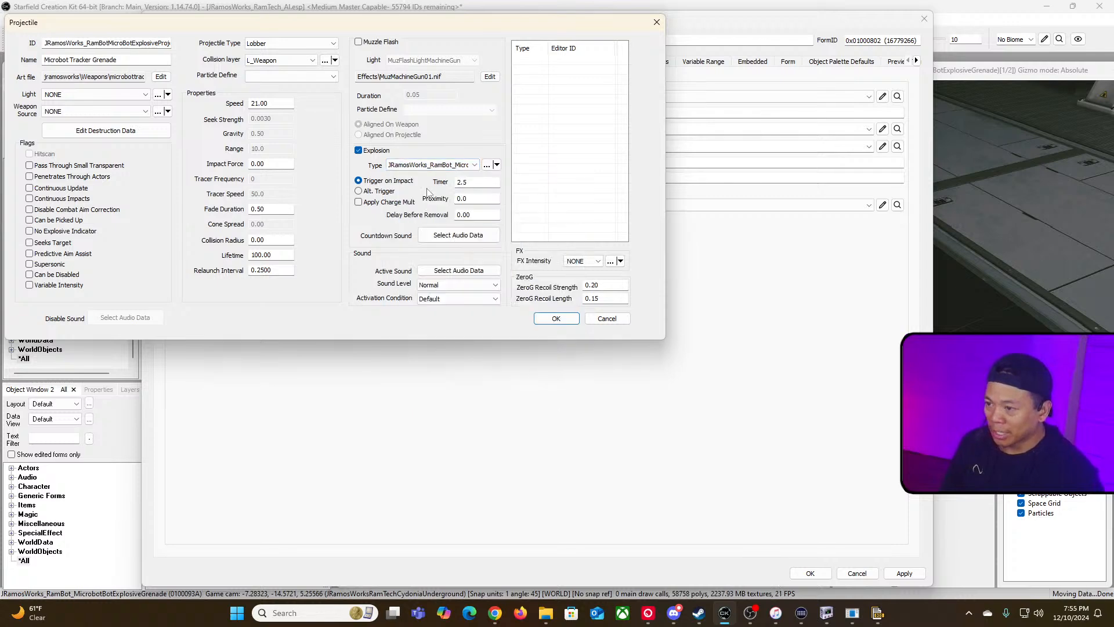
left_click(556, 319)
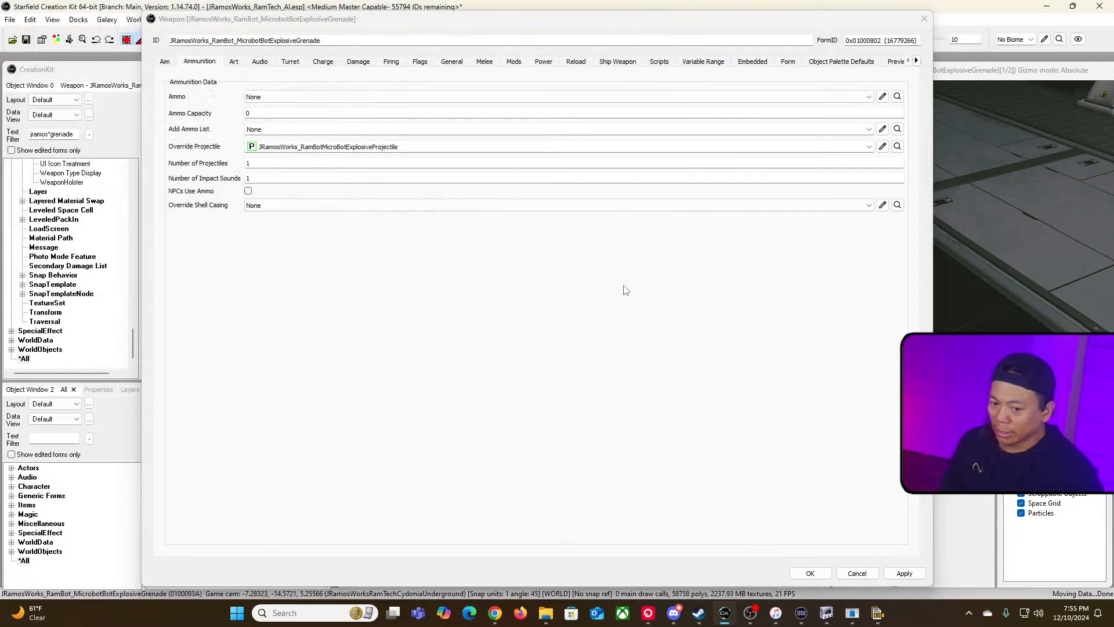
Step: Reopen the projectile's explosion and set its duration, inner radius, outer radius and IS radius to 0
left_click(884, 148)
left_click(883, 149)
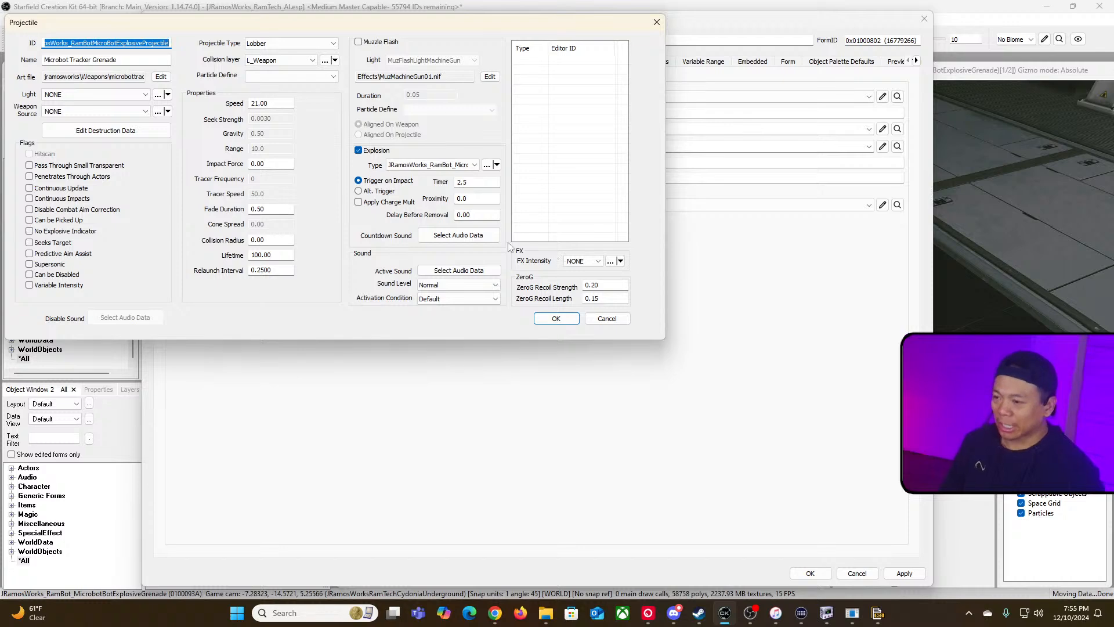
left_click(486, 166)
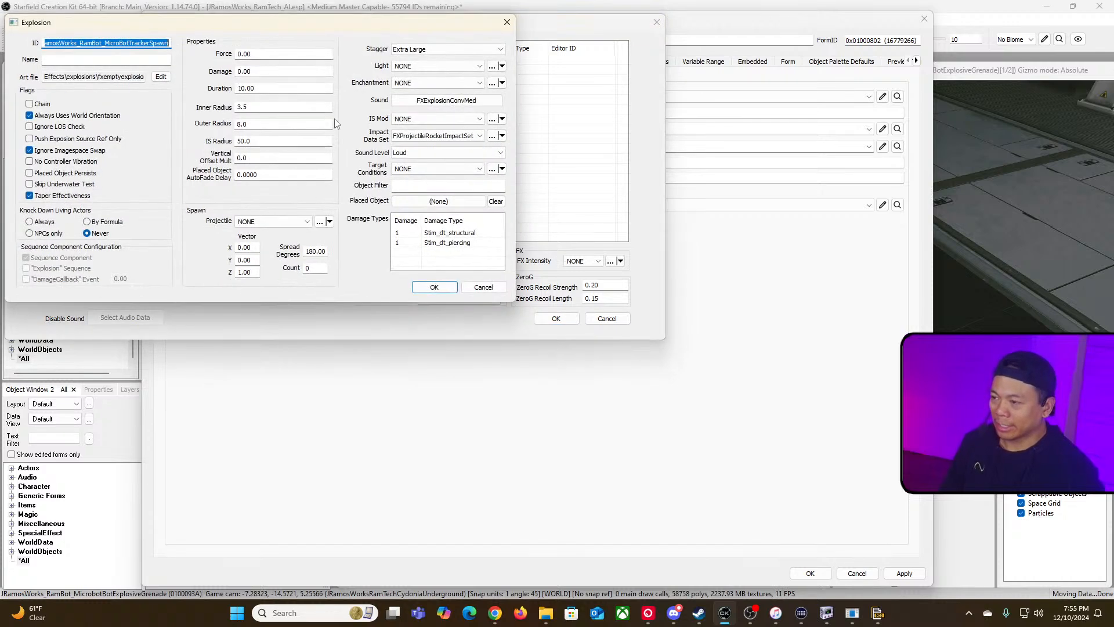
left_click_drag(346, 33, 522, 113)
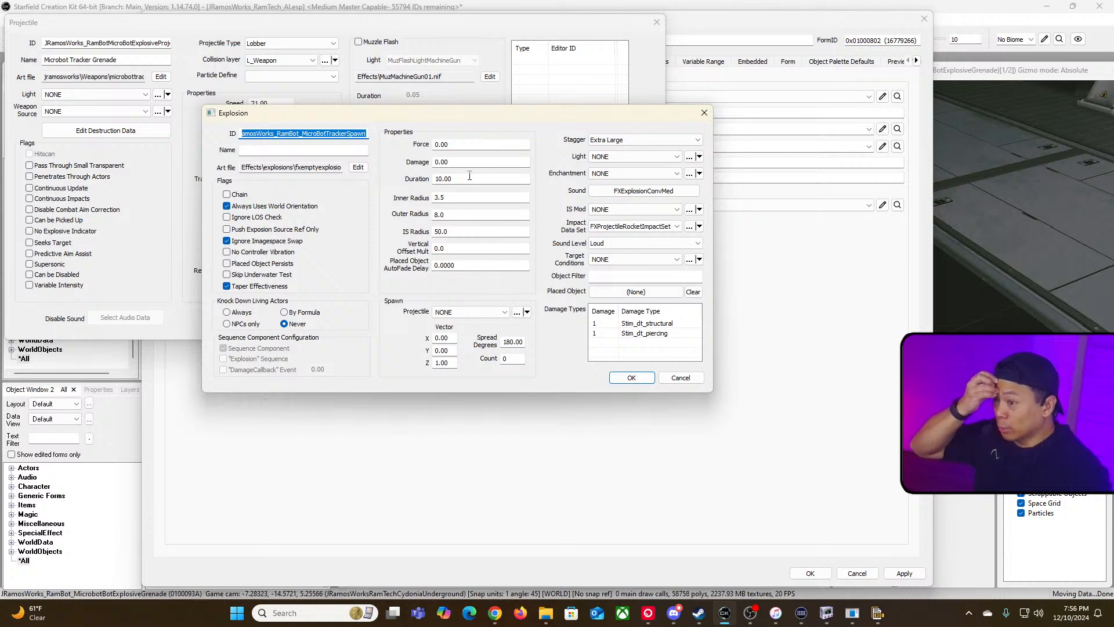
left_click_drag(469, 176, 338, 169)
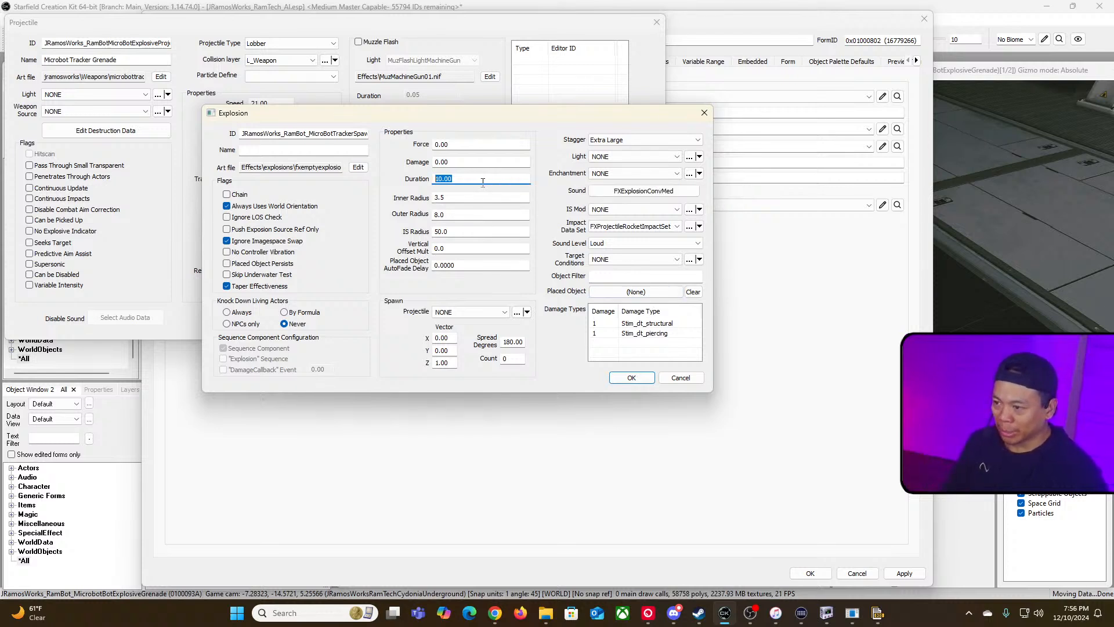
type("0")
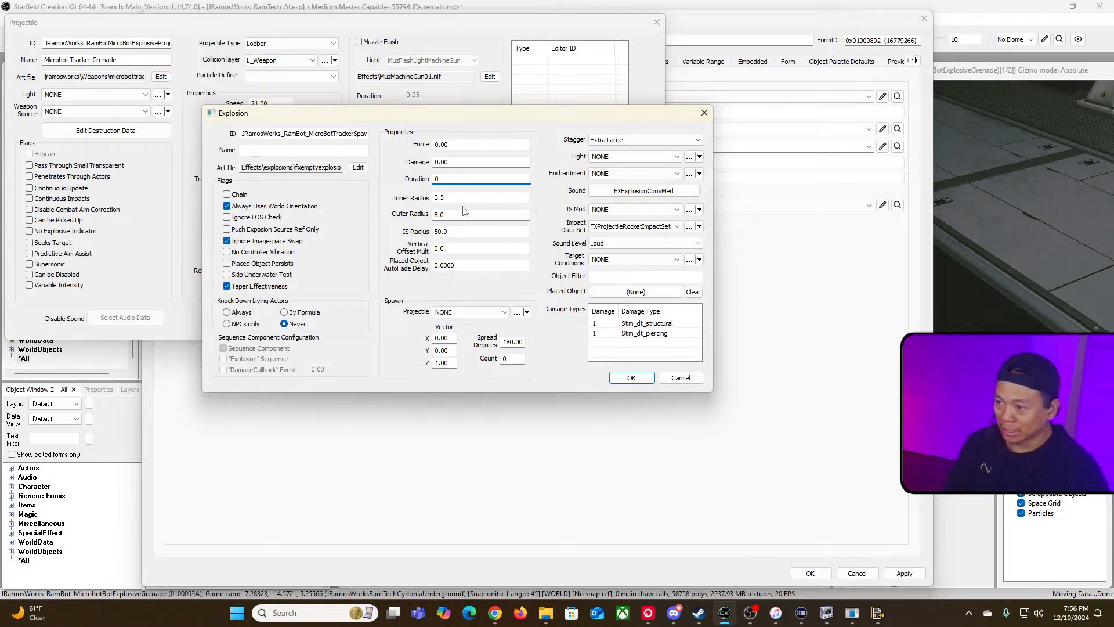
key("Tab")
type("0")
key("Tab")
type("0")
key("Tab")
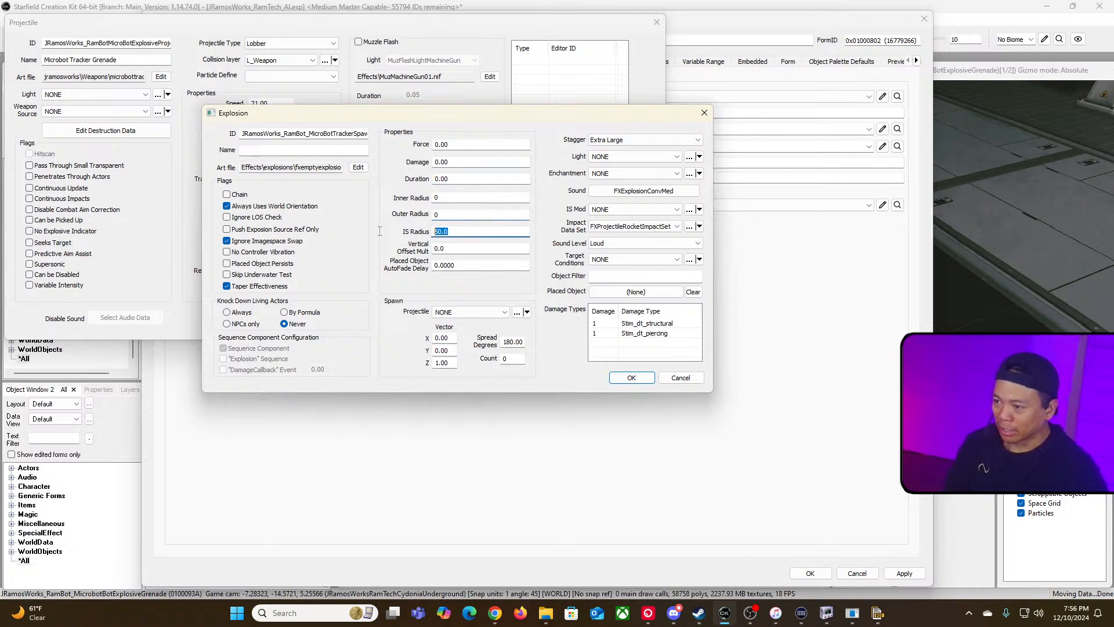
type("0")
Step: Set the explosion's stagger to None and clear its sound event to NONE
left_click(627, 142)
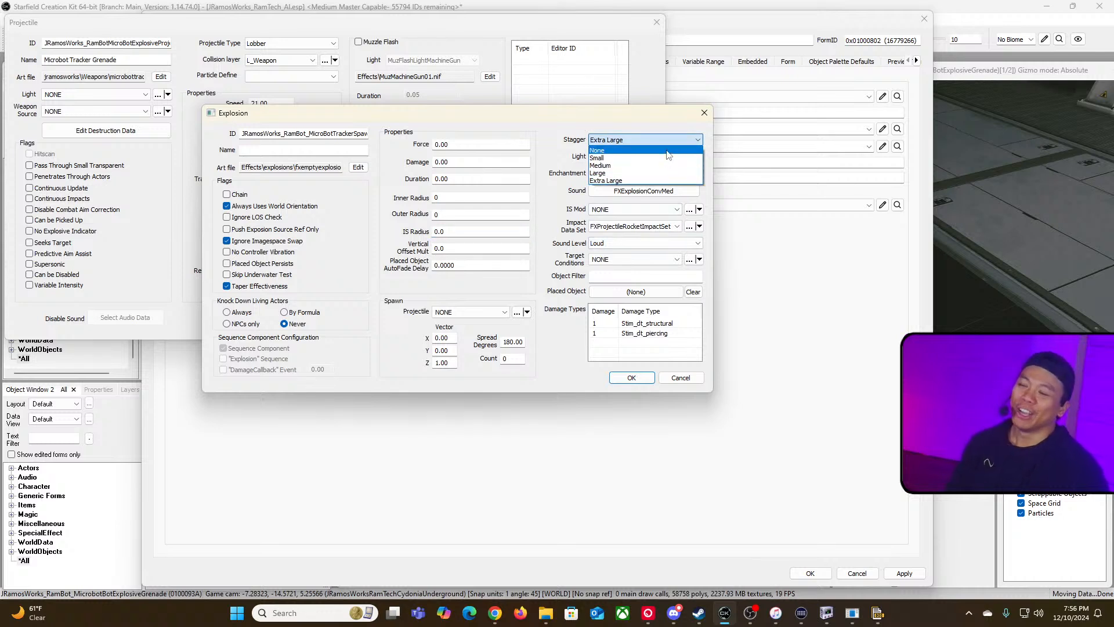
left_click(667, 151)
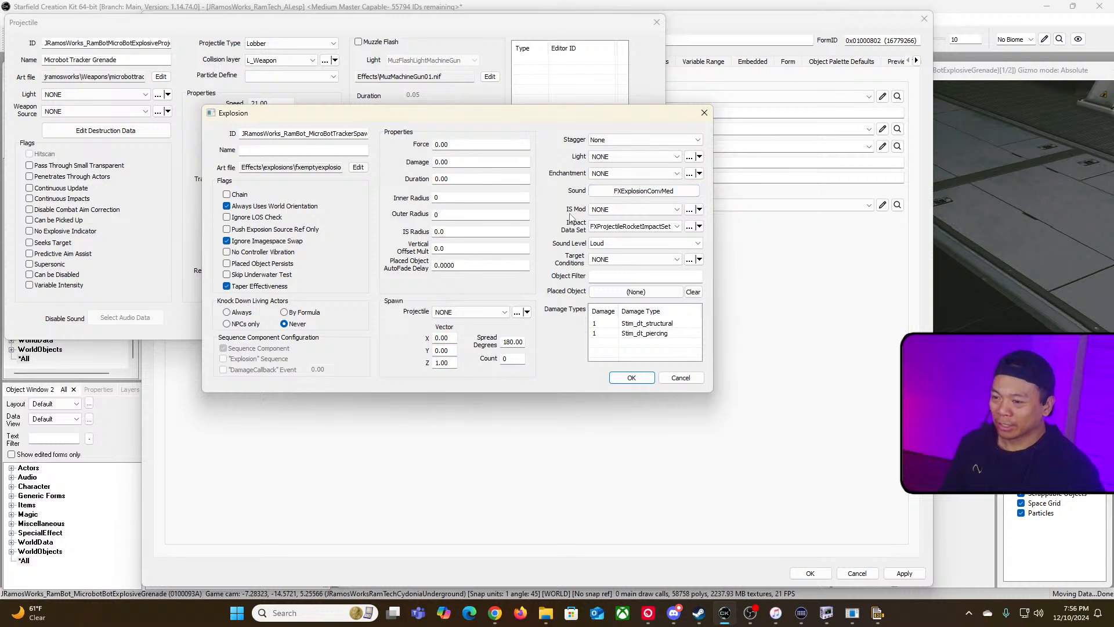
left_click(628, 192)
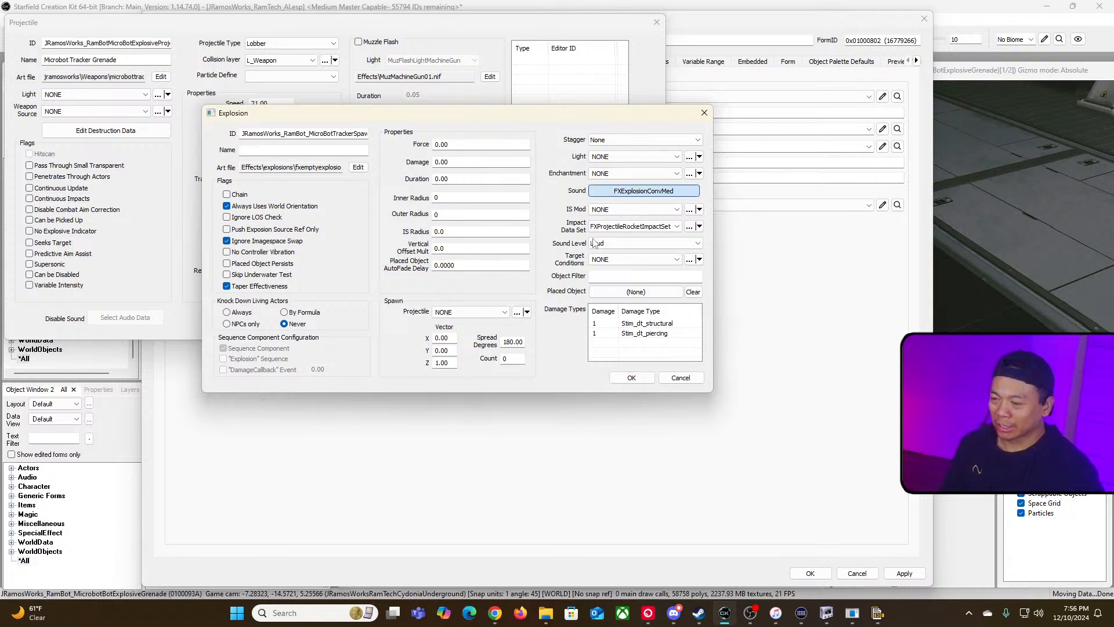
left_click(637, 192)
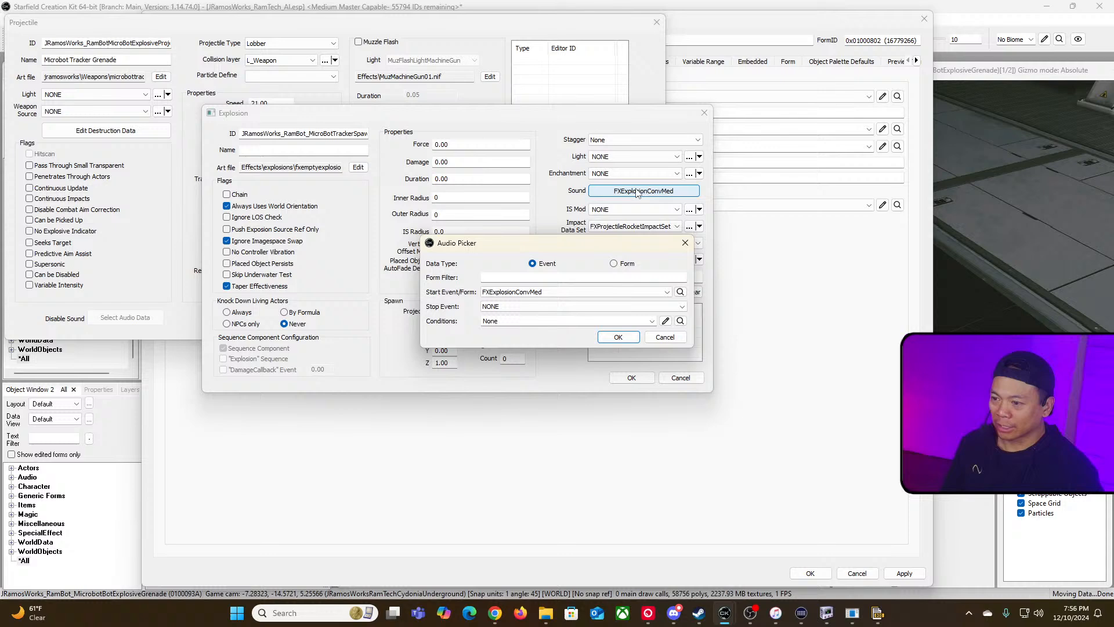
left_click(668, 291)
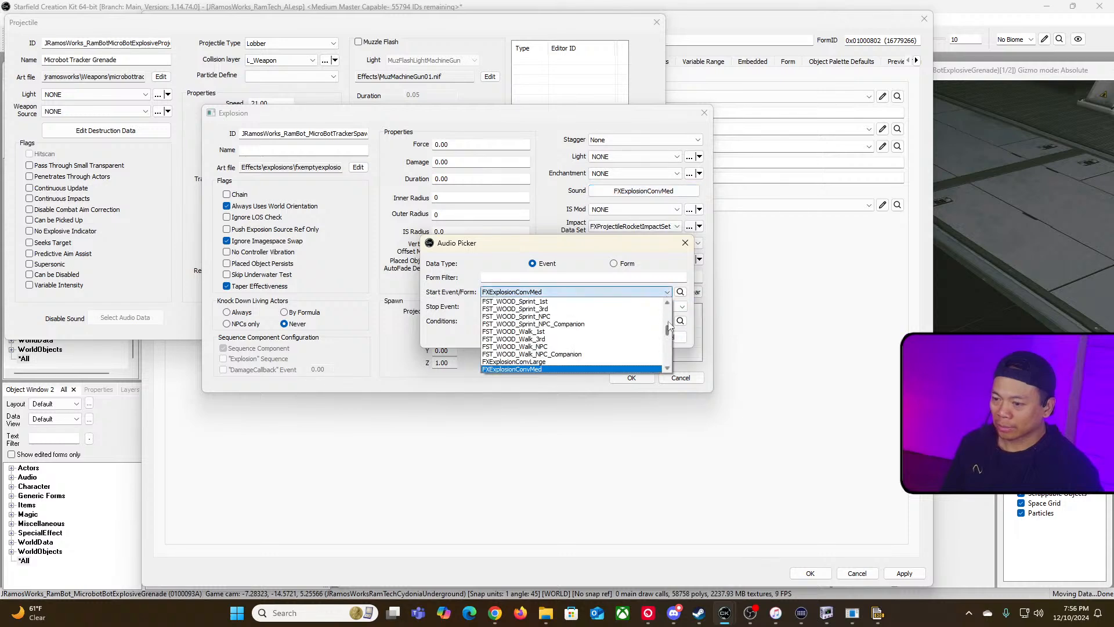
left_click_drag(667, 327, 670, 301)
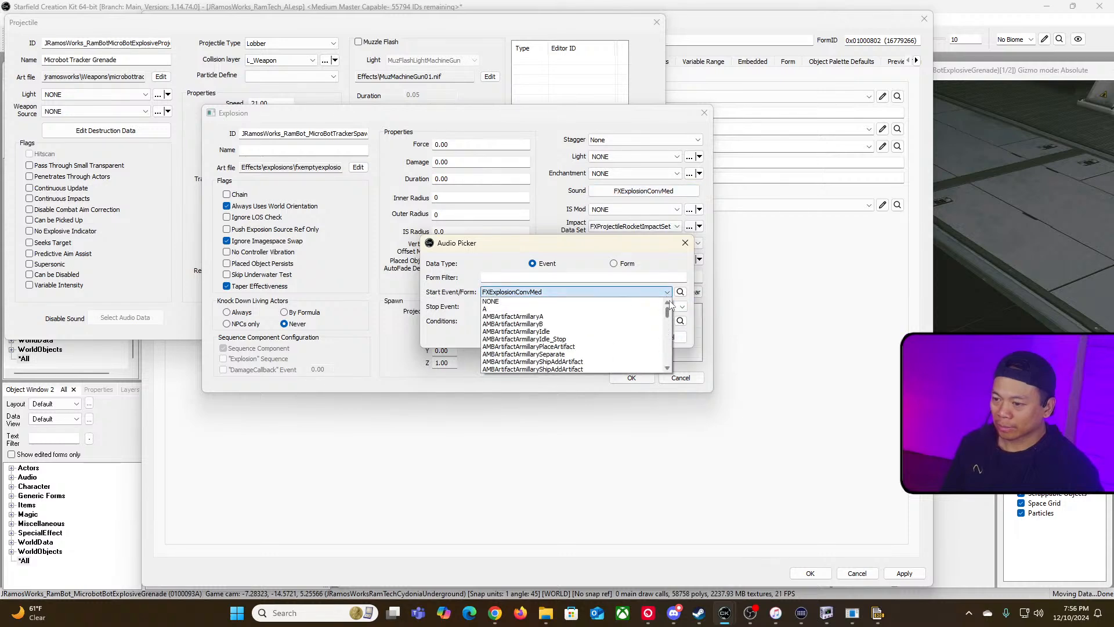
left_click(632, 301)
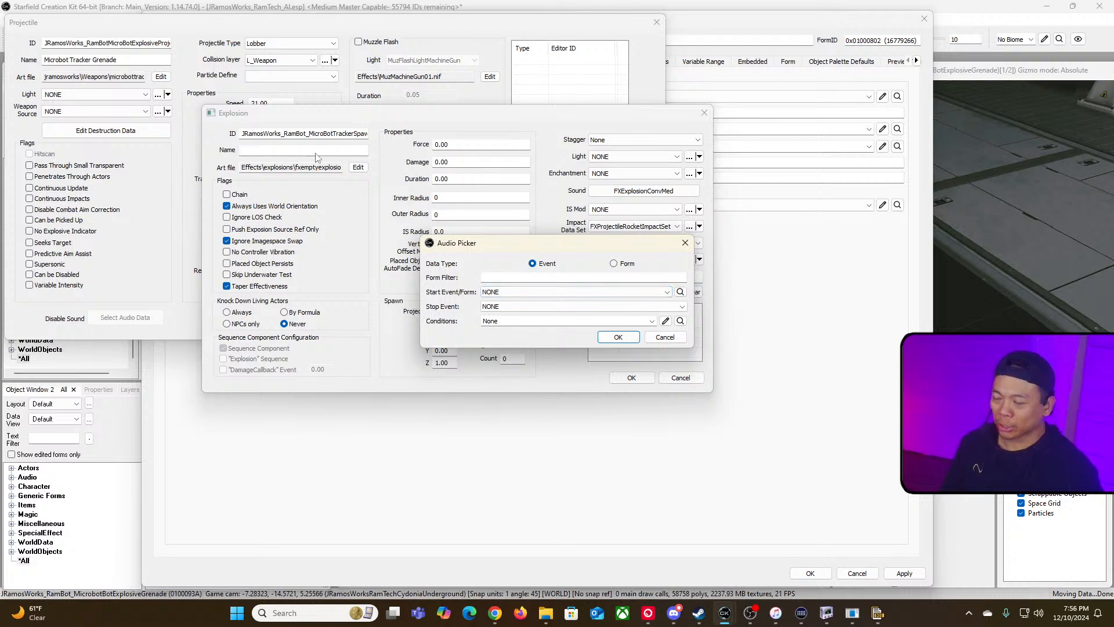
left_click(620, 338)
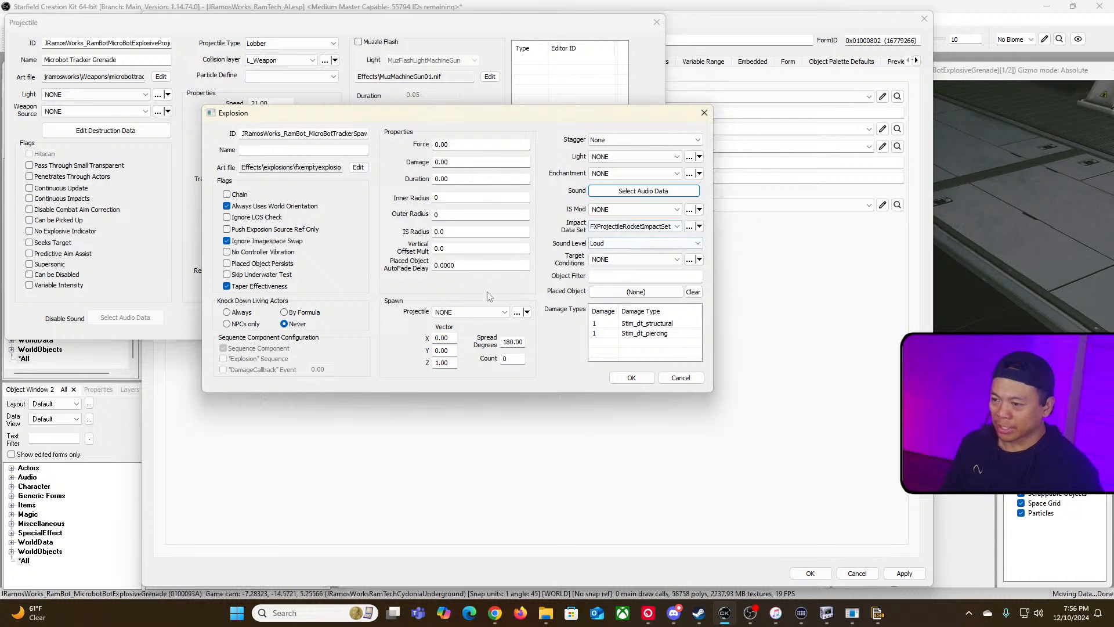
Step: Set the explosion's impact data set to NONE and its sound level to None
left_click(638, 226)
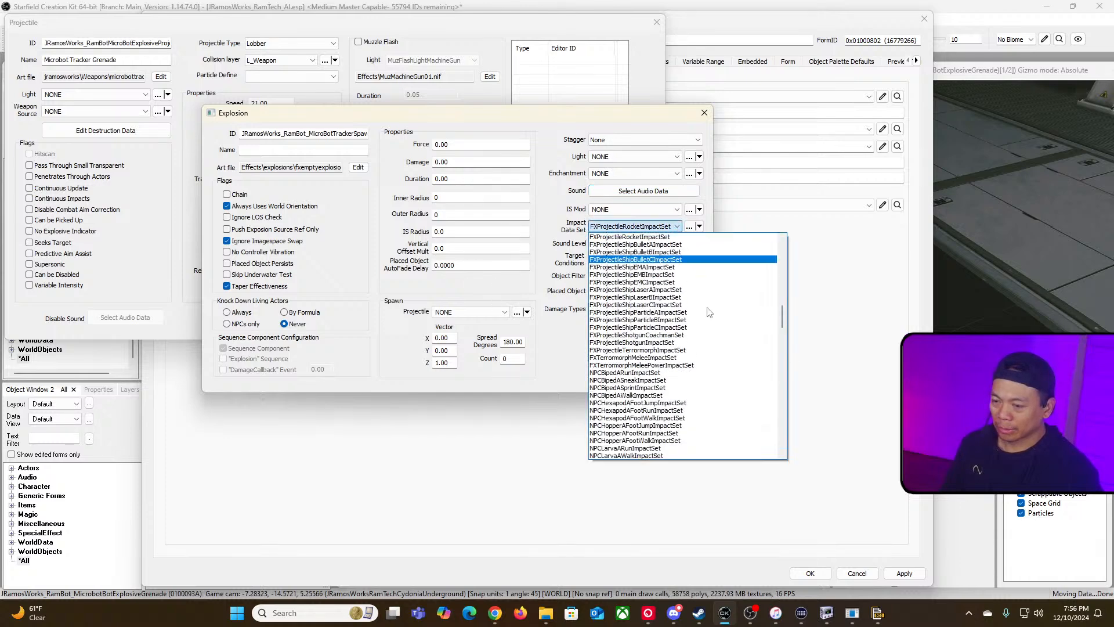
left_click(764, 237)
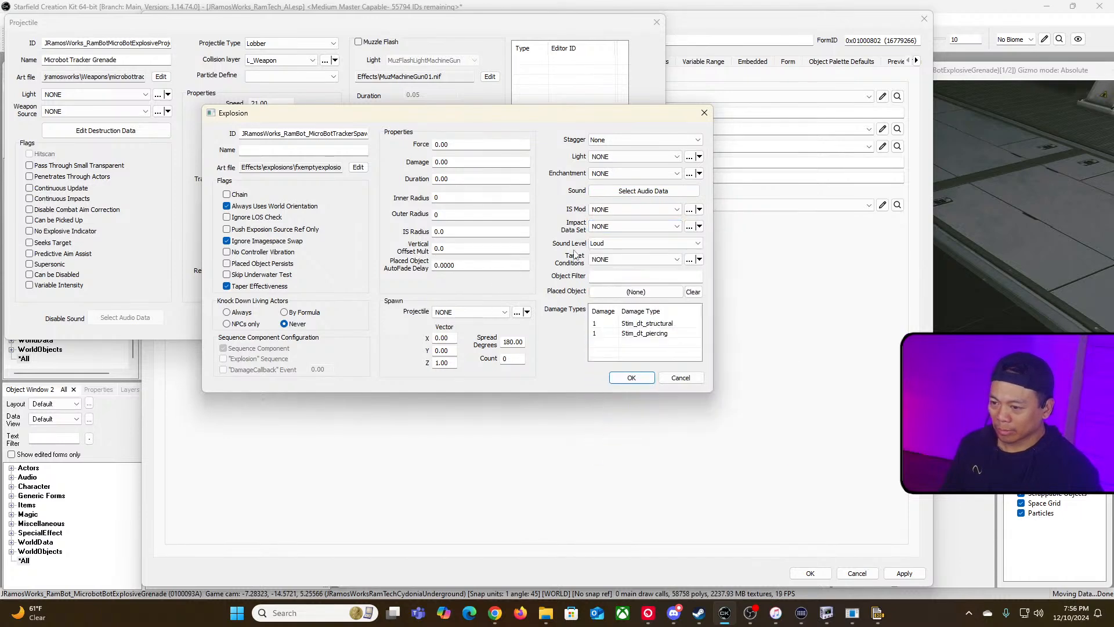
left_click(654, 244)
left_click(651, 258)
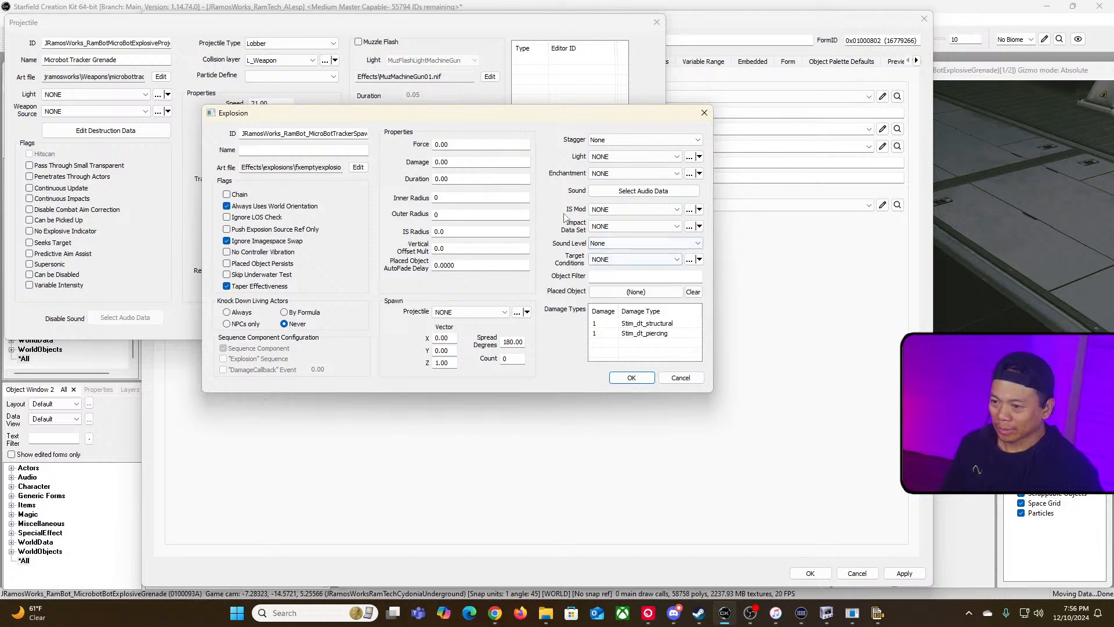
left_click(649, 293)
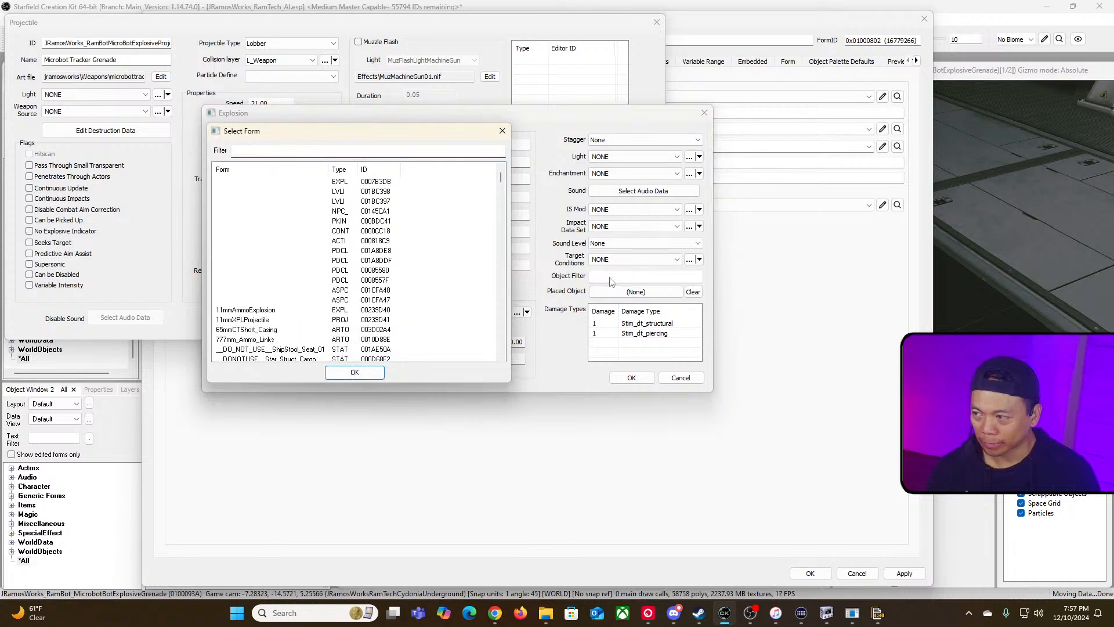
left_click(502, 131)
Step: Confirm the explosion, projectile and weapon edits
left_click(630, 377)
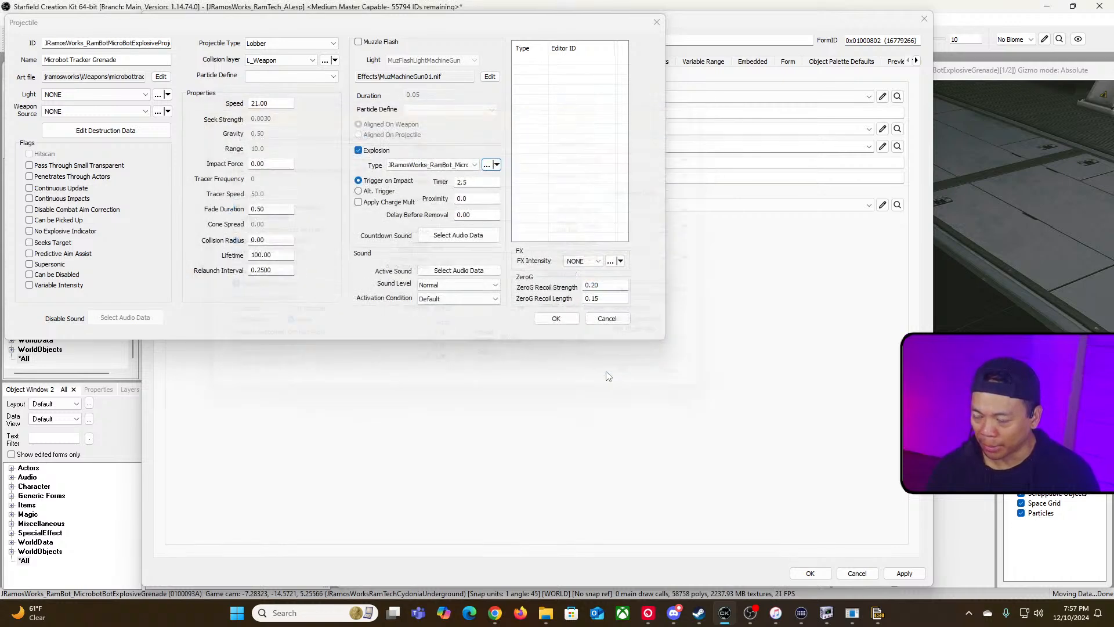
left_click(556, 319)
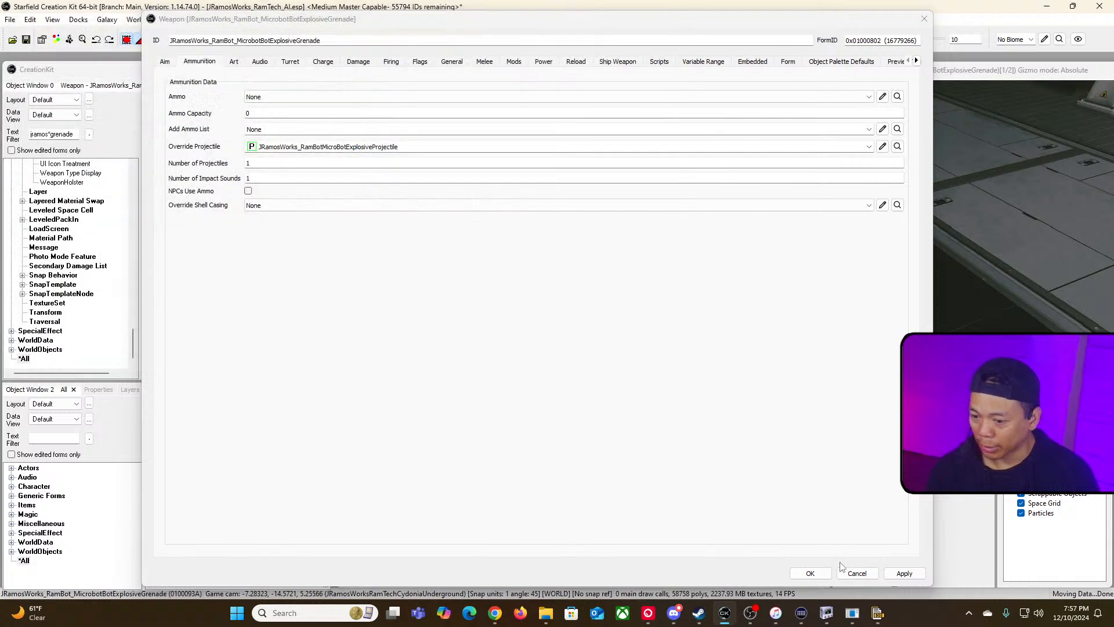
left_click(820, 569)
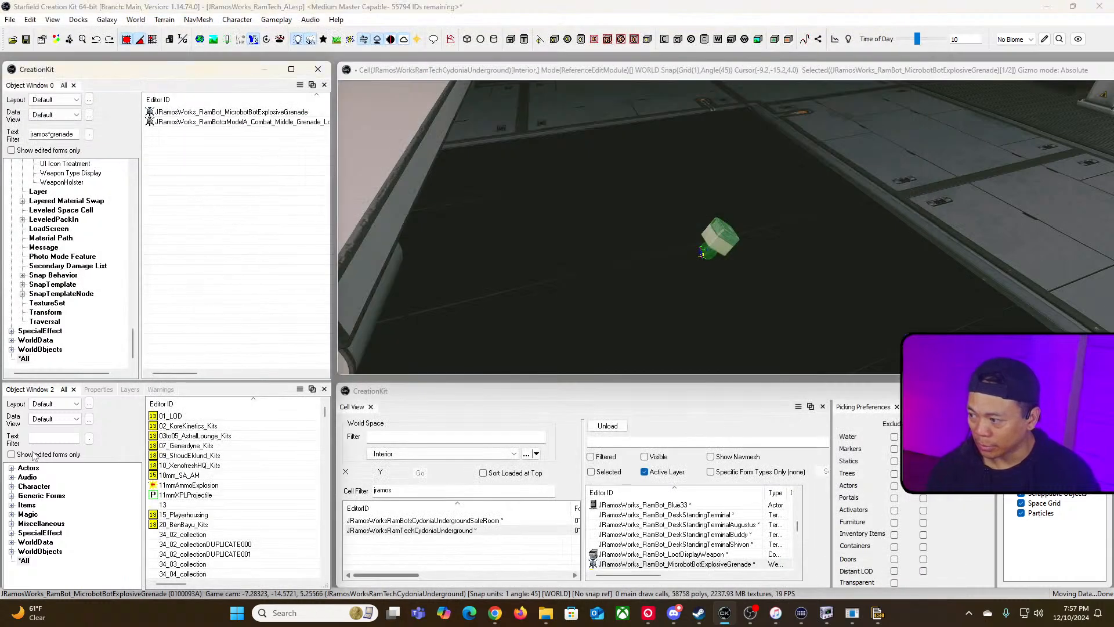
Step: Filter the object list by jramos*micro and open the JRamosWorks_RamBotFrenziedMicrobot actor
left_click(49, 438)
type("jramos*micro")
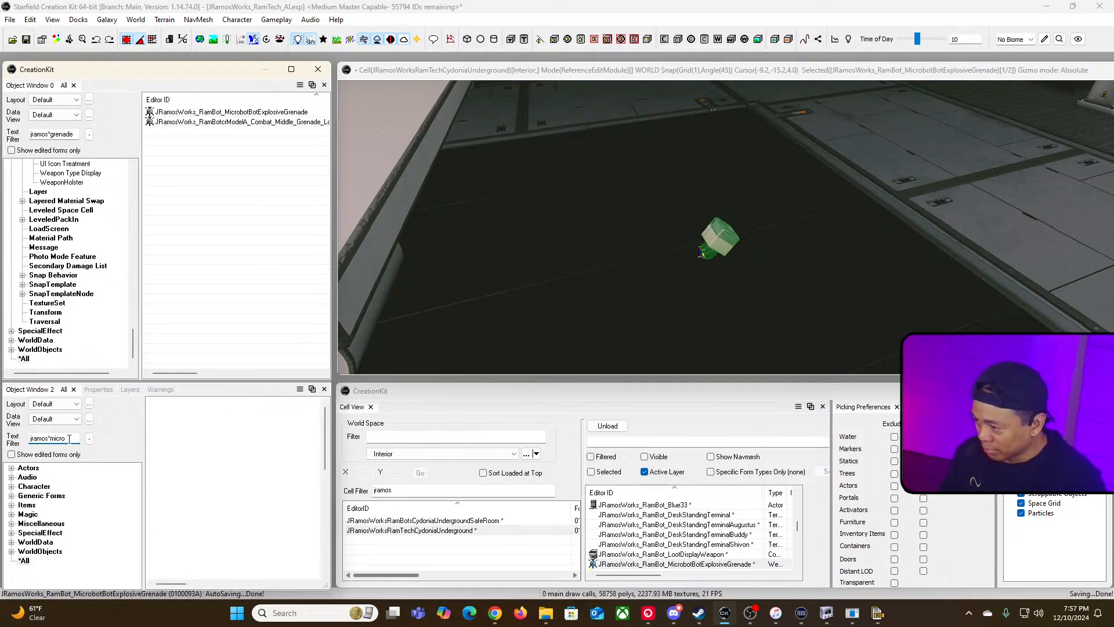
scroll(267, 476, "down", 2)
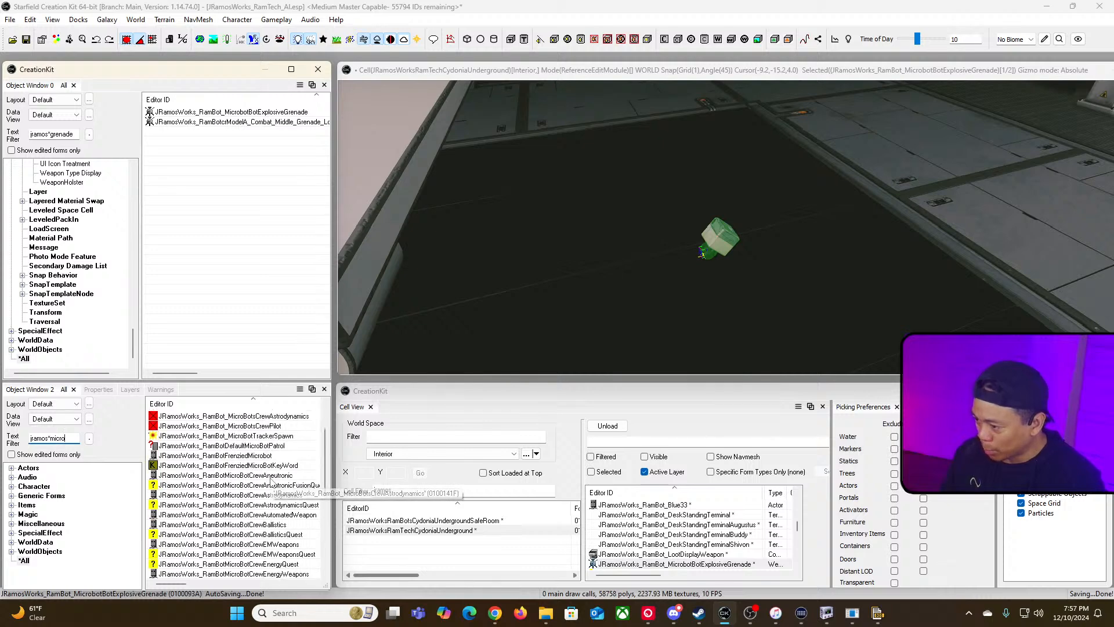
double_click(256, 456)
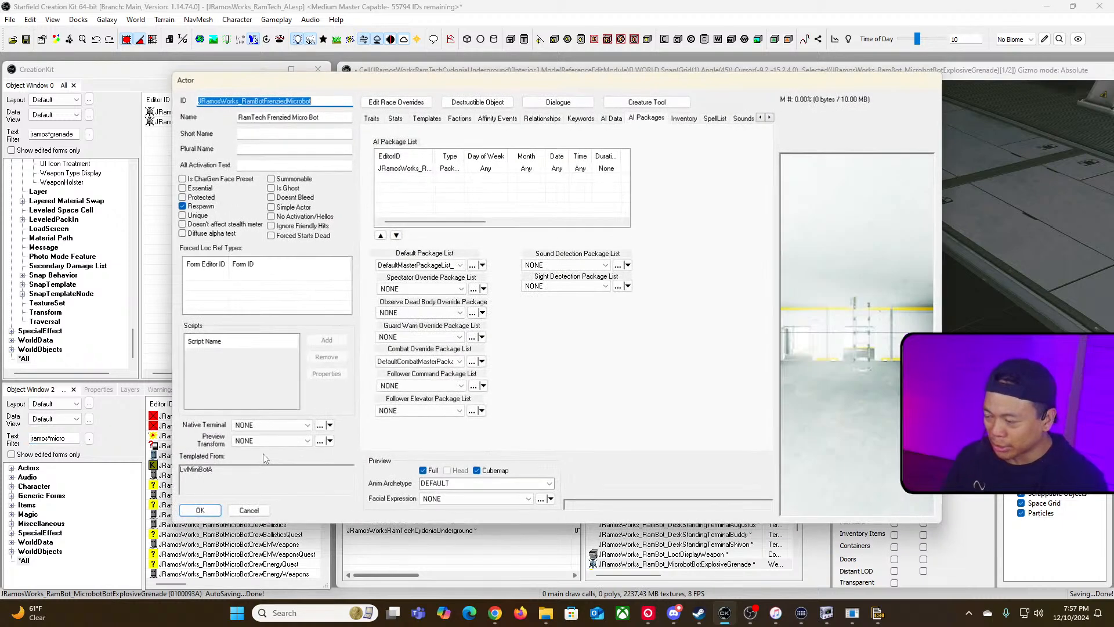
Step: Rename the actor's ID to JRamosWorks_RamBotMicrobotTrackerGrenade
left_click(330, 102)
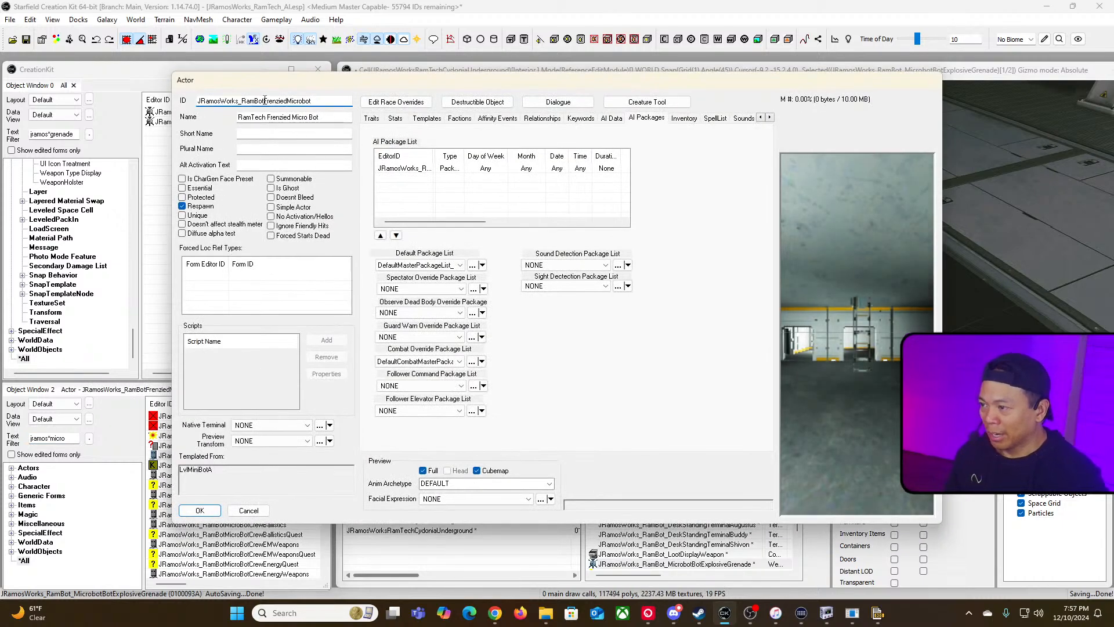
left_click_drag(264, 100, 289, 105)
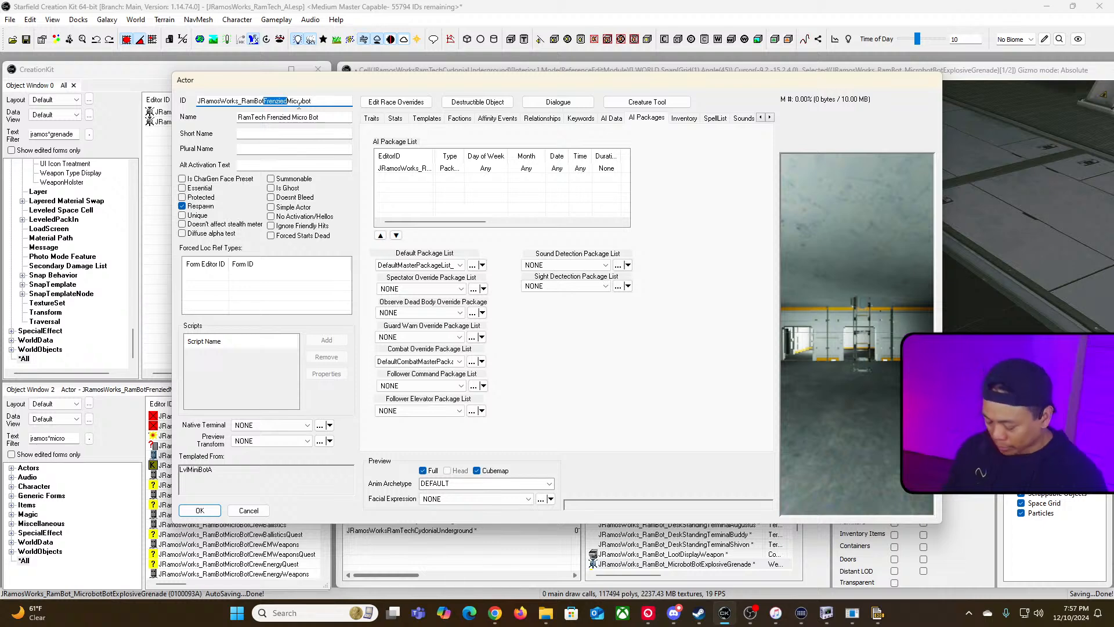
type("Tracker")
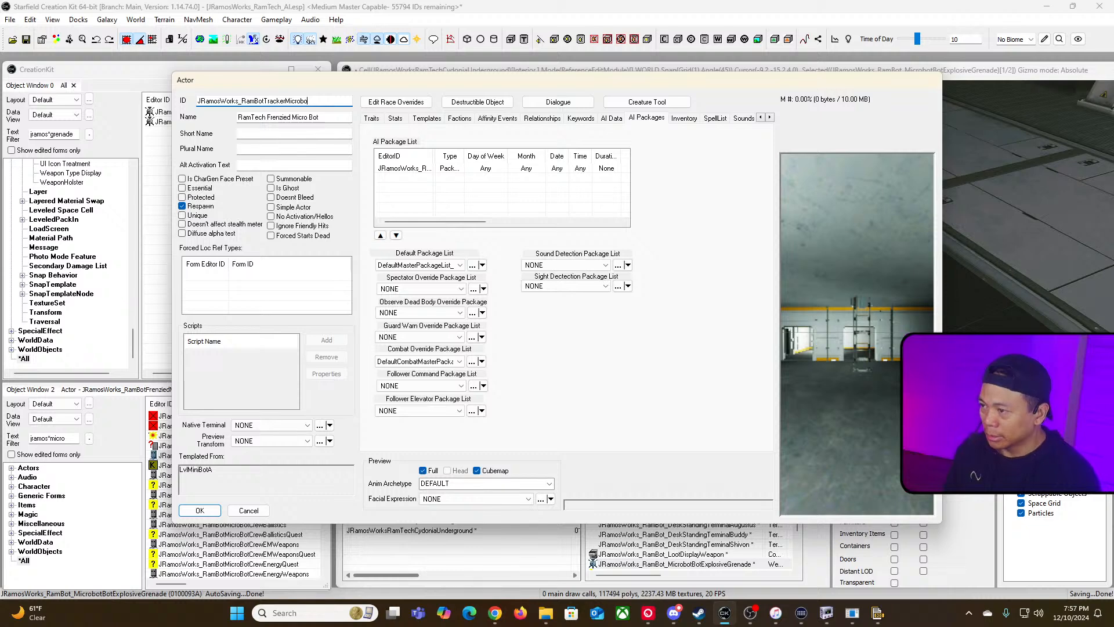
key("BackSpace")
key("BackSpace")
key("BackSpace")
key("BackSpace")
key("BackSpace")
key("BackSpace")
key("BackSpace")
key("BackSpace")
key("BackSpace")
key("BackSpace")
key("BackSpace")
key("BackSpace")
key("BackSpace")
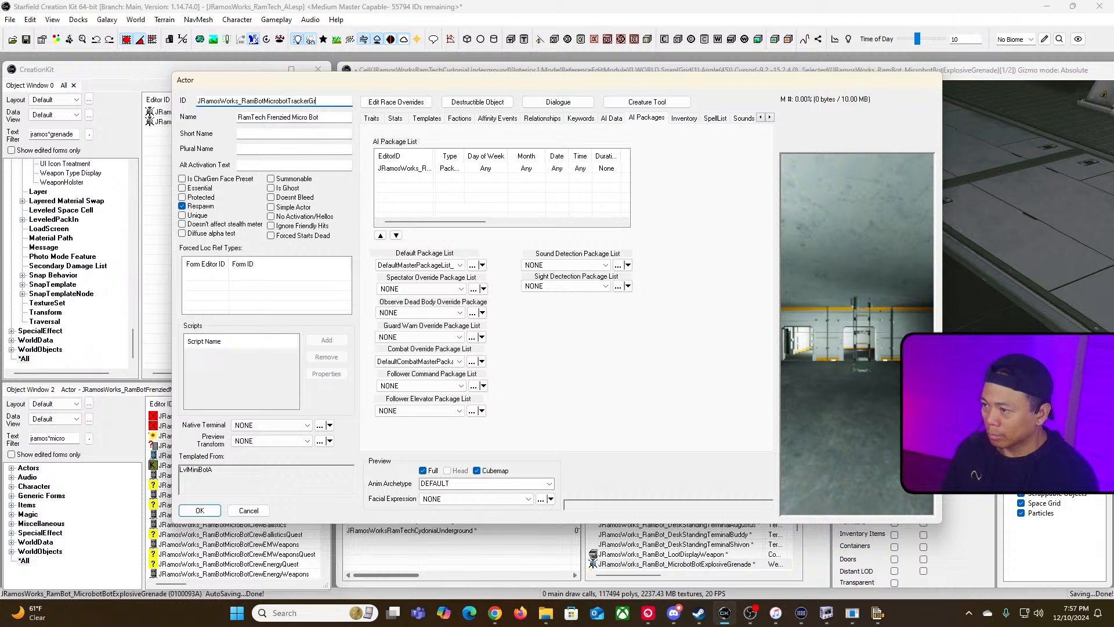
type("de")
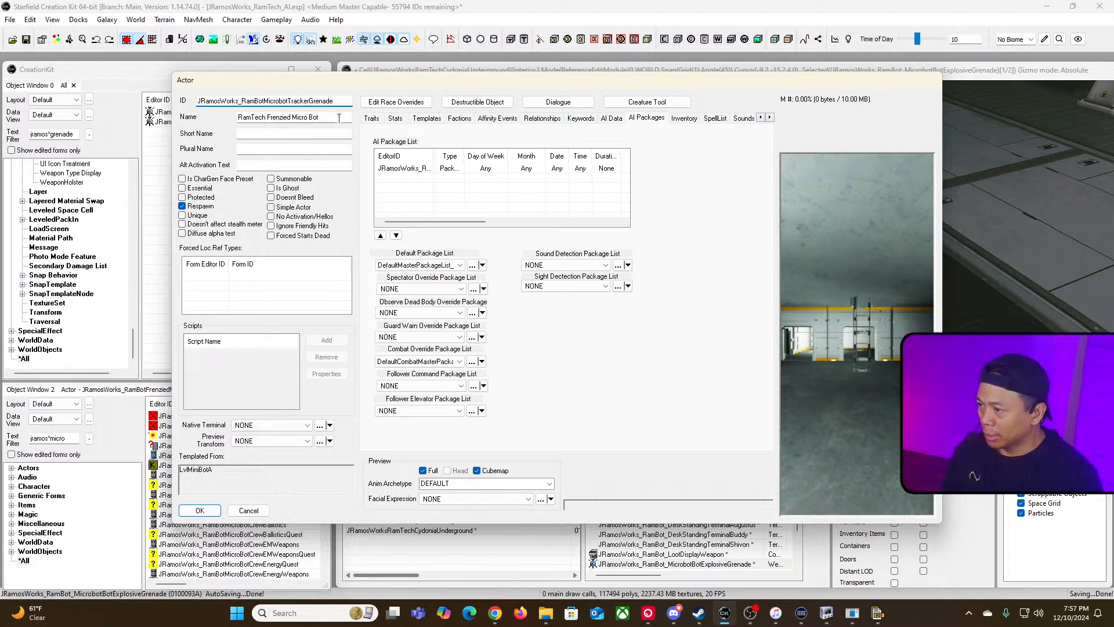
Step: Open the actor's existing AI package to inspect it, then close it without changes
key("Tab")
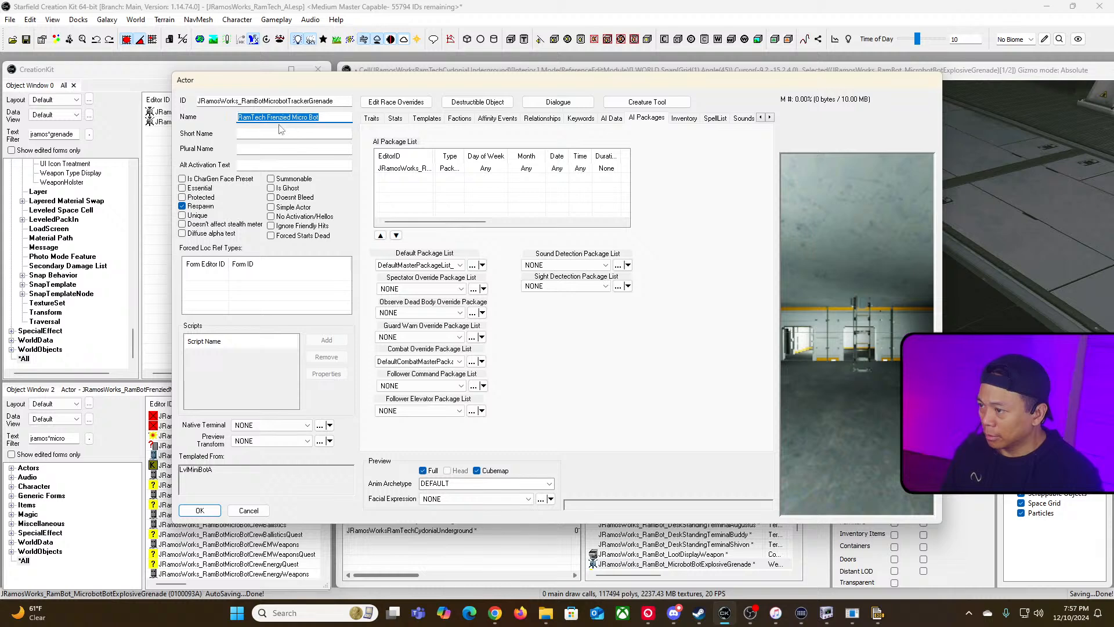
left_click_drag(268, 118, 347, 126)
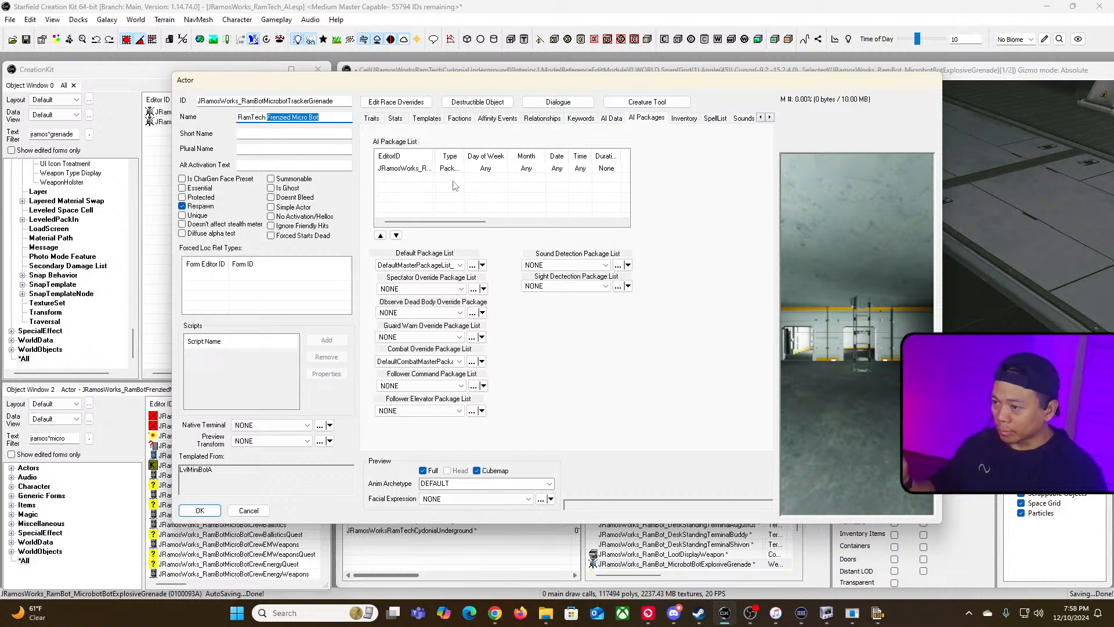
left_click(418, 169)
double_click(417, 166)
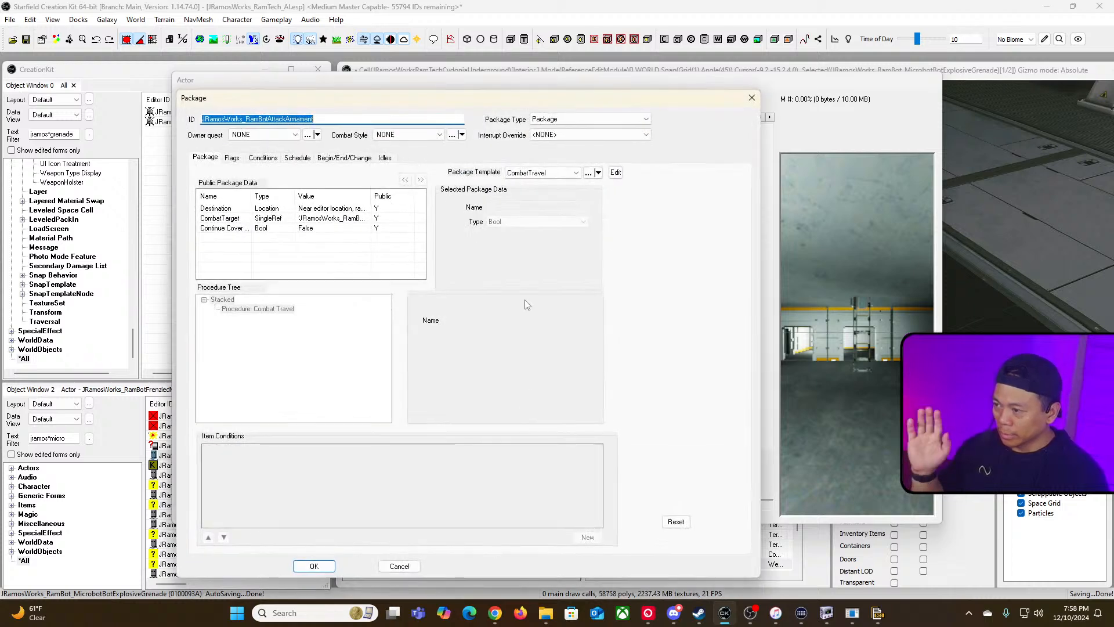
left_click(400, 566)
Step: Remove the AI package from the actor's AI package list
left_click(493, 189)
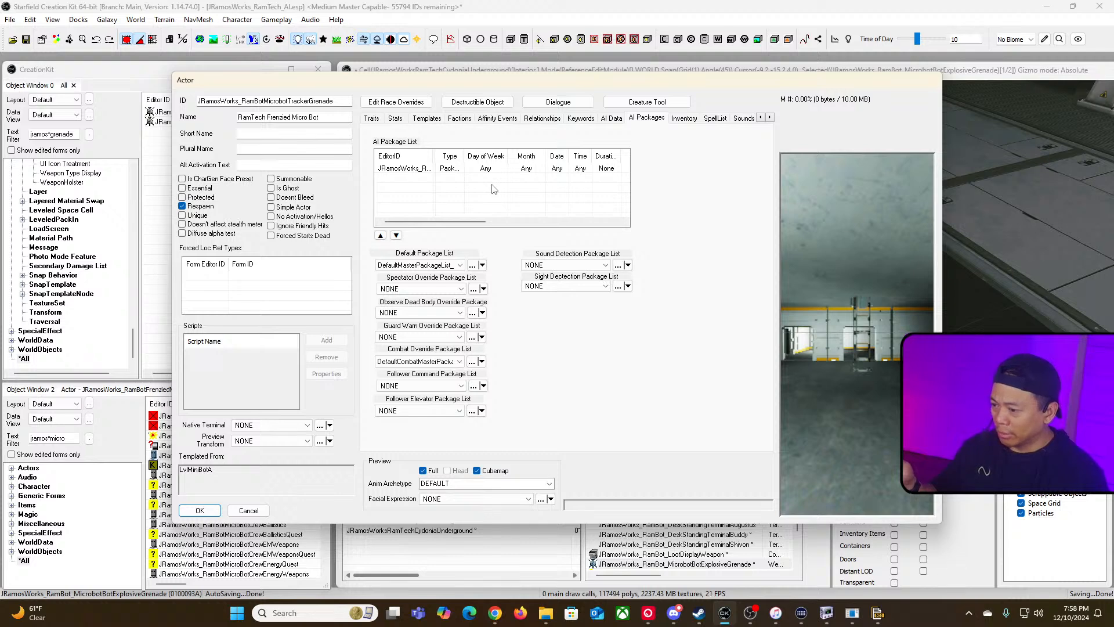
left_click_drag(812, 314, 810, 336)
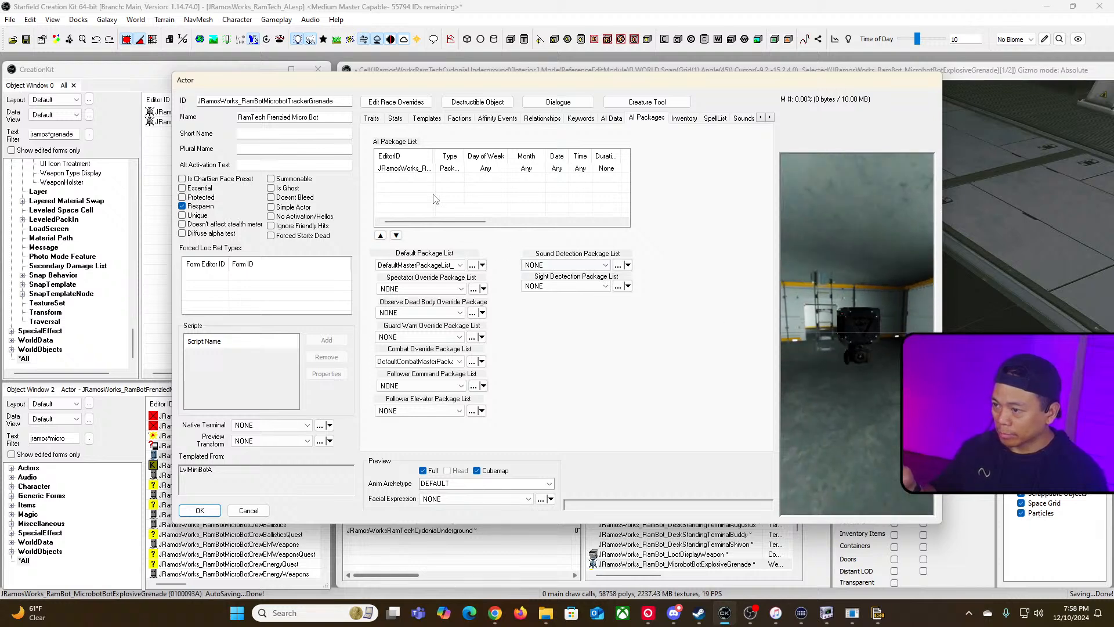
left_click(425, 169)
key("Delete")
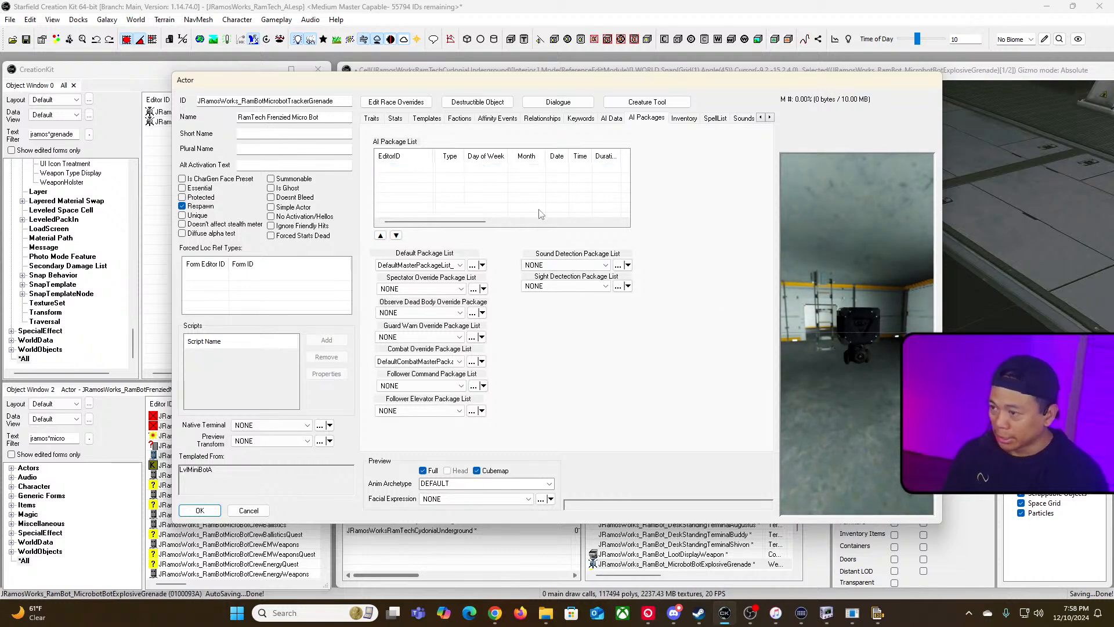
Step: Confirm the actor edits as a new form and save the plugin
left_click(612, 118)
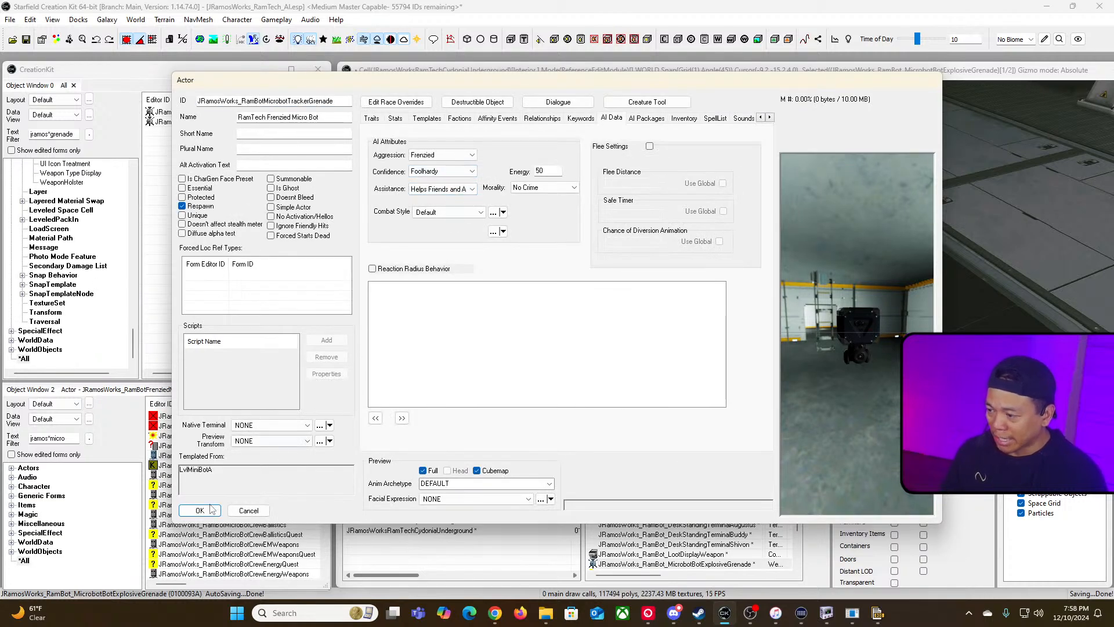
left_click(200, 510)
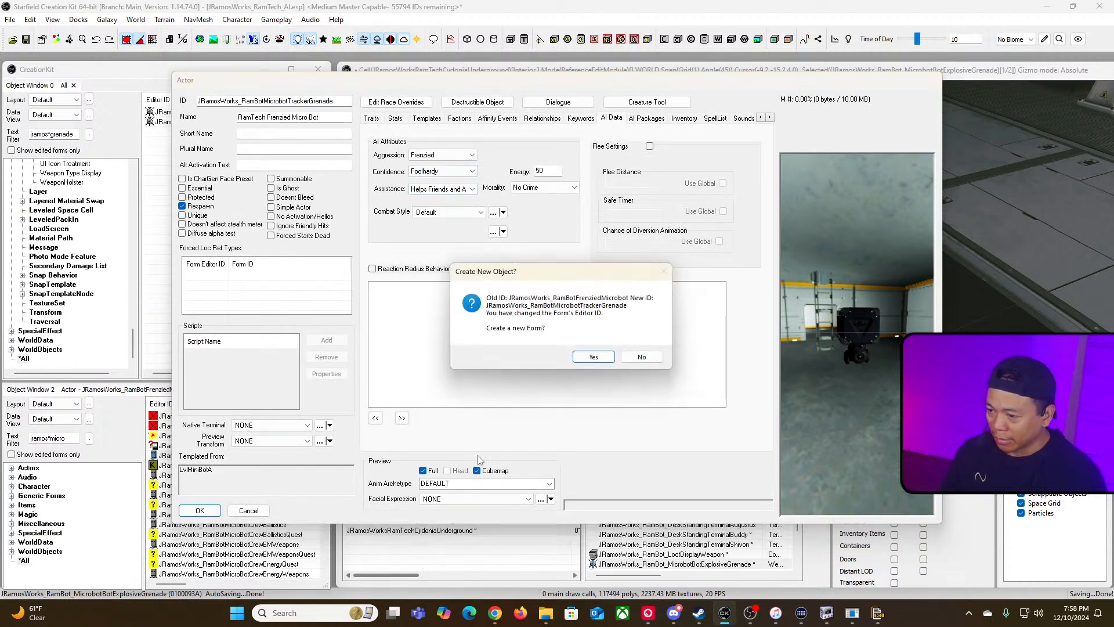
left_click(591, 356)
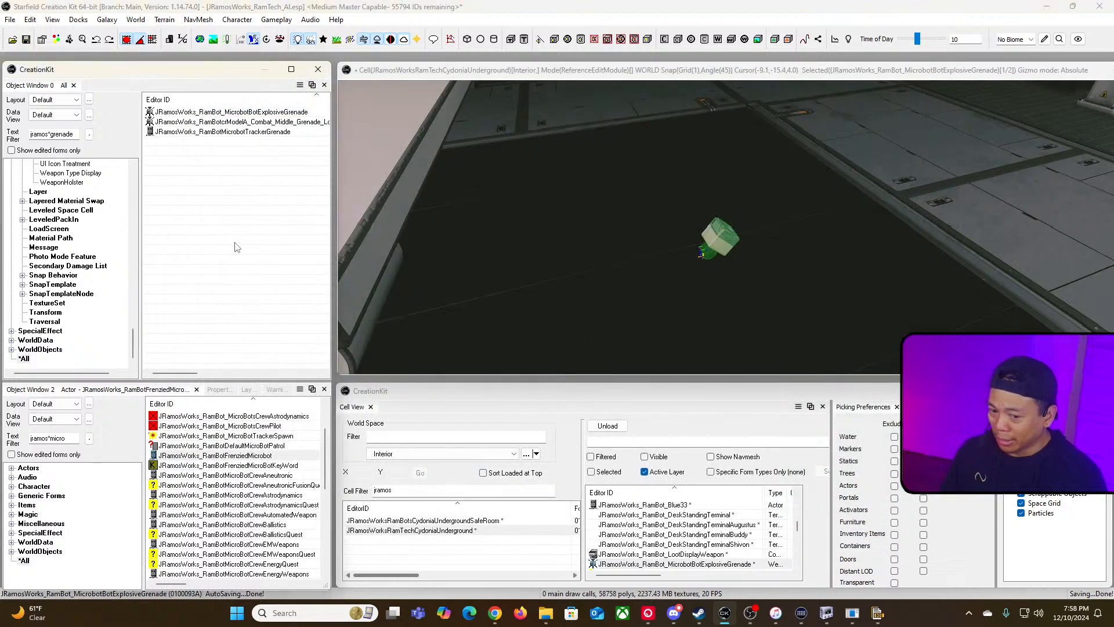
left_click(26, 39)
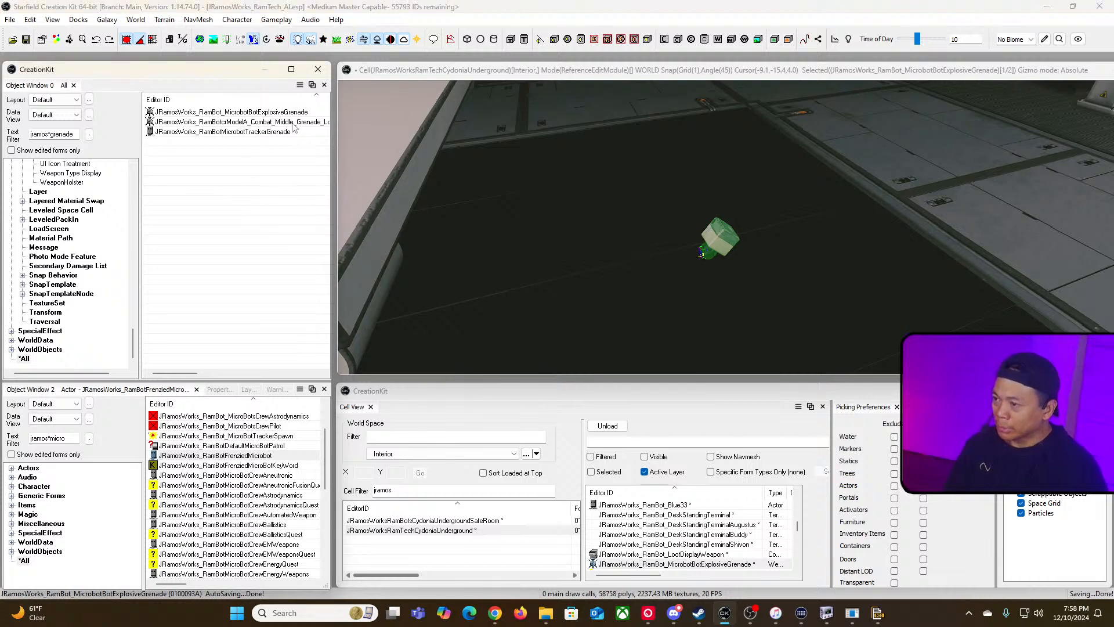
Step: Open the new JRamosWorks_RamBotMicrobotTrackerGrenade actor to check it, then close it
left_click(262, 132)
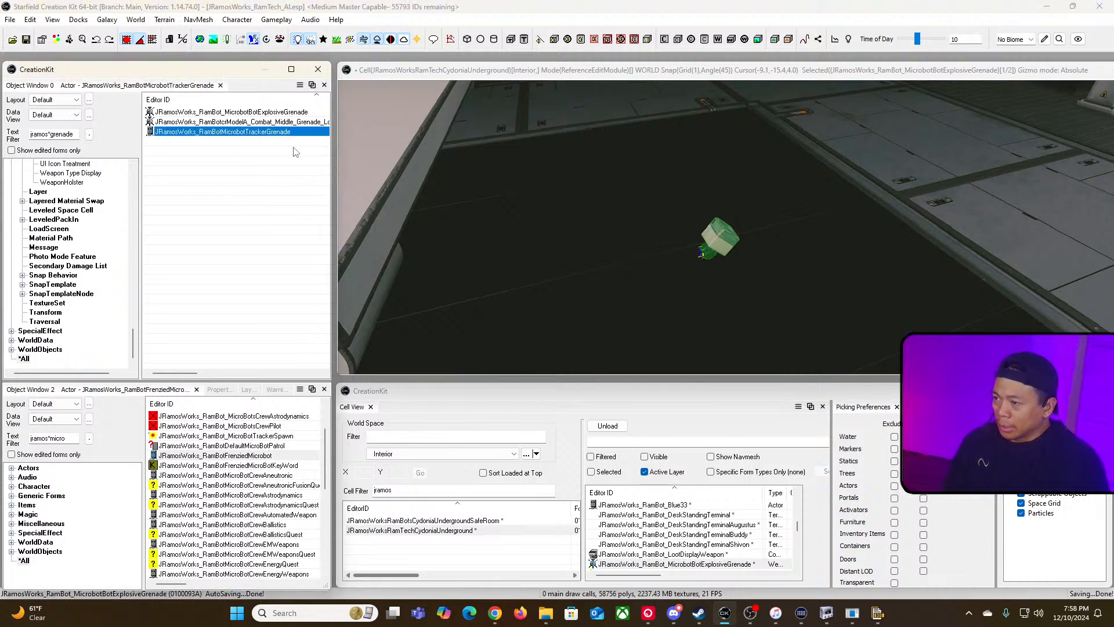
key("Delete")
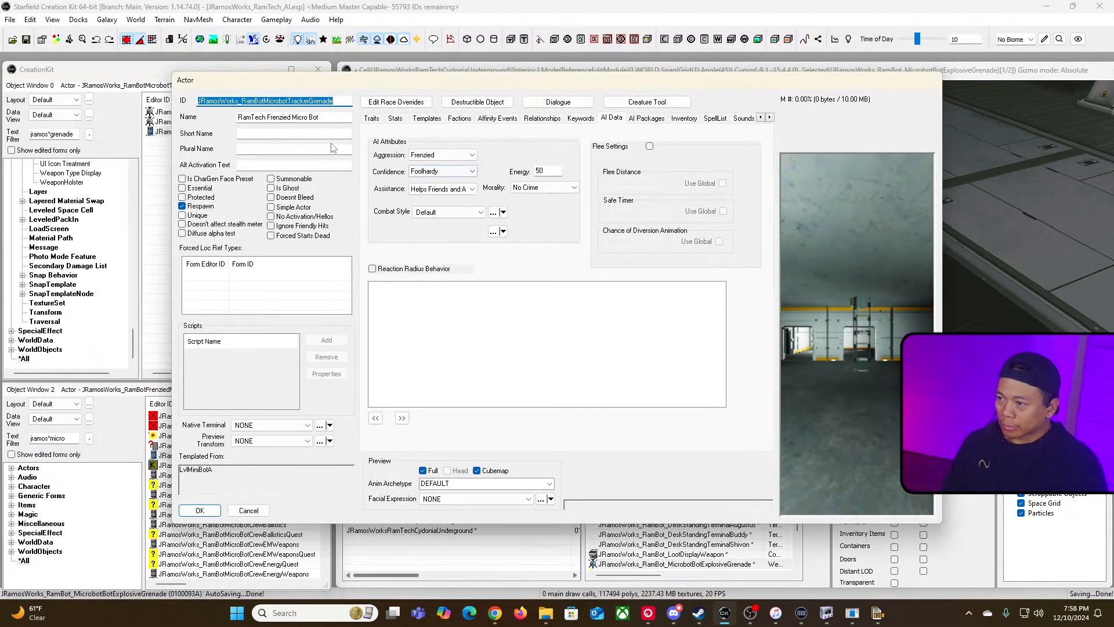
left_click(248, 510)
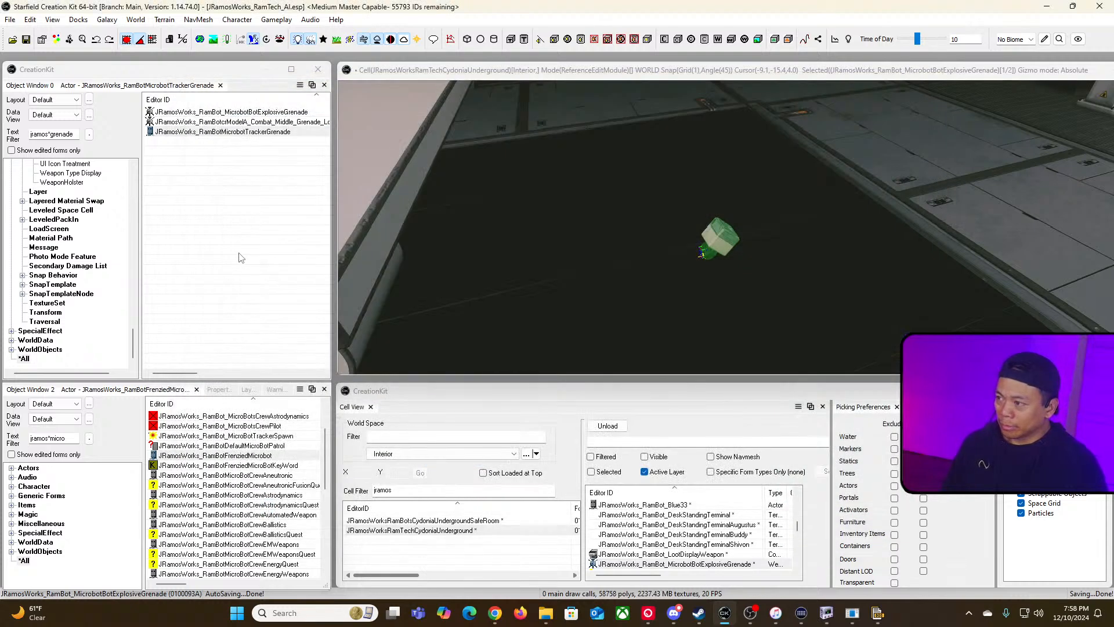
Step: In the grenade weapon's projectile explosion, set the placed object to the JRamosWorks_RamBotMicrobotTrackerGrenade actor
left_click(275, 112)
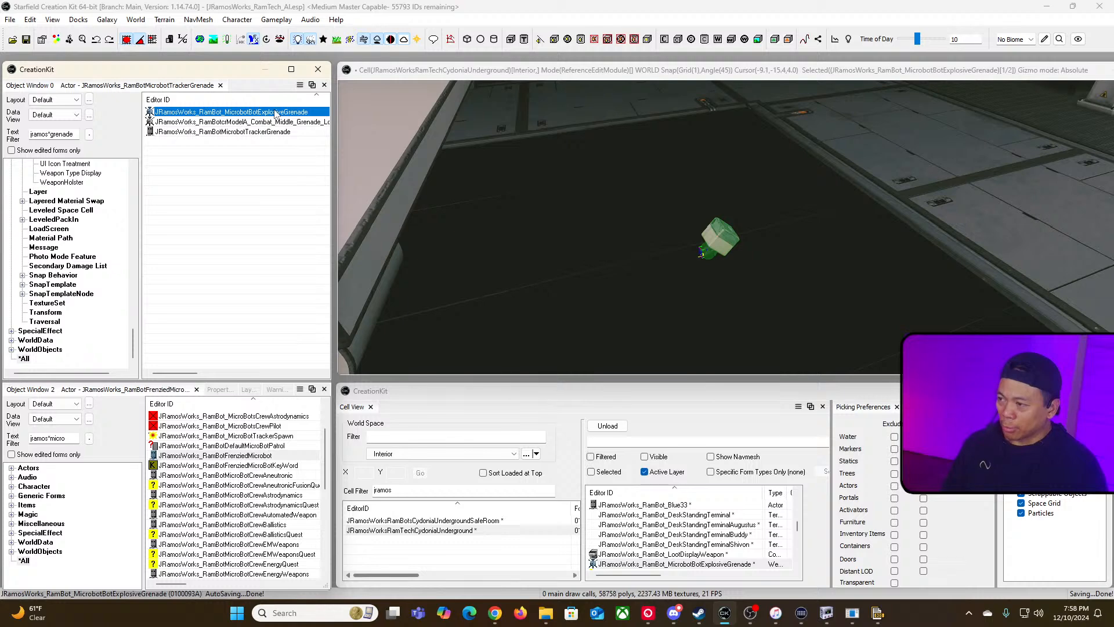
double_click(275, 112)
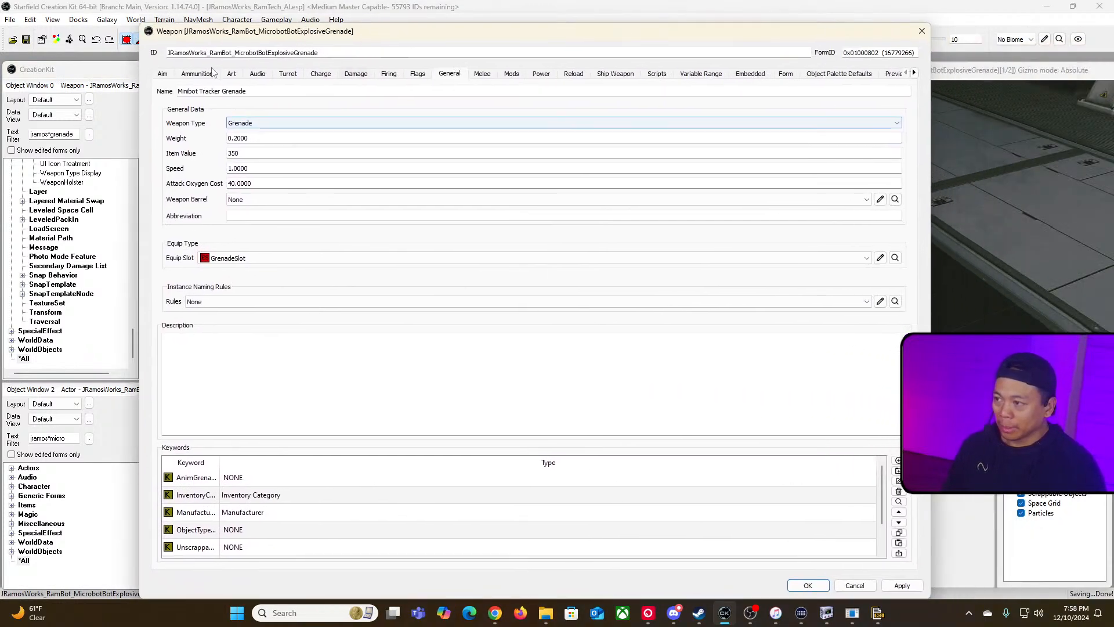
left_click(197, 74)
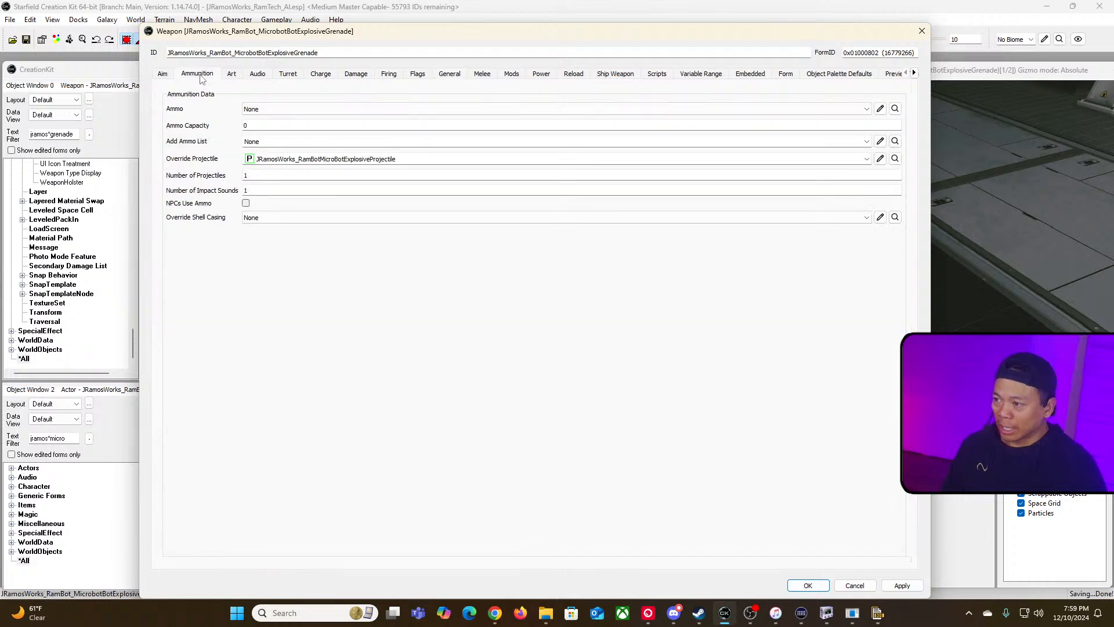
left_click(879, 163)
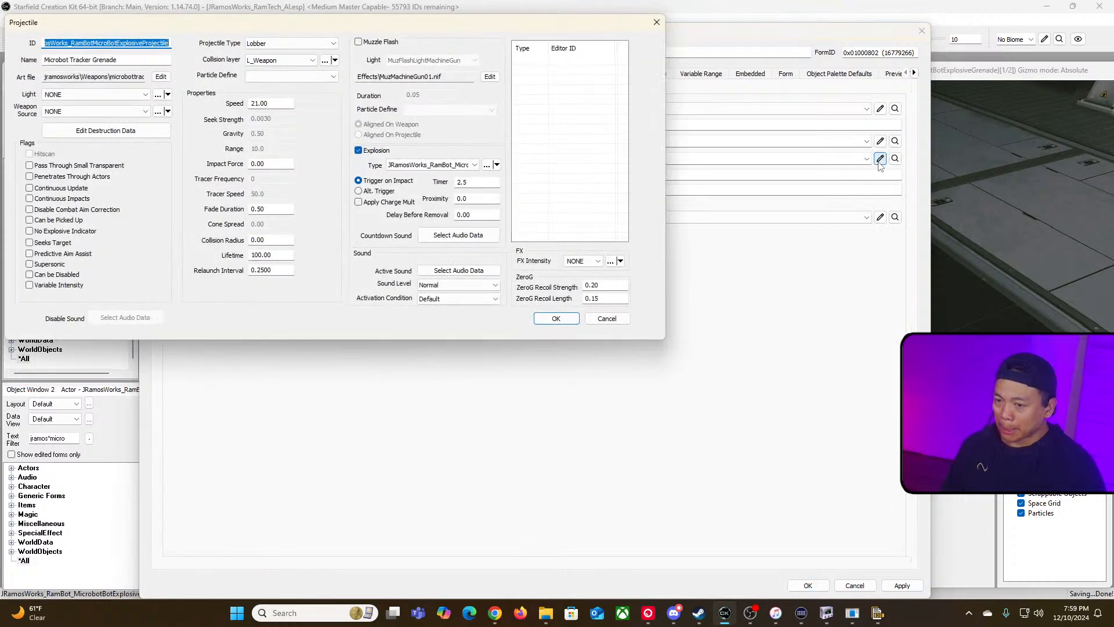
left_click(487, 166)
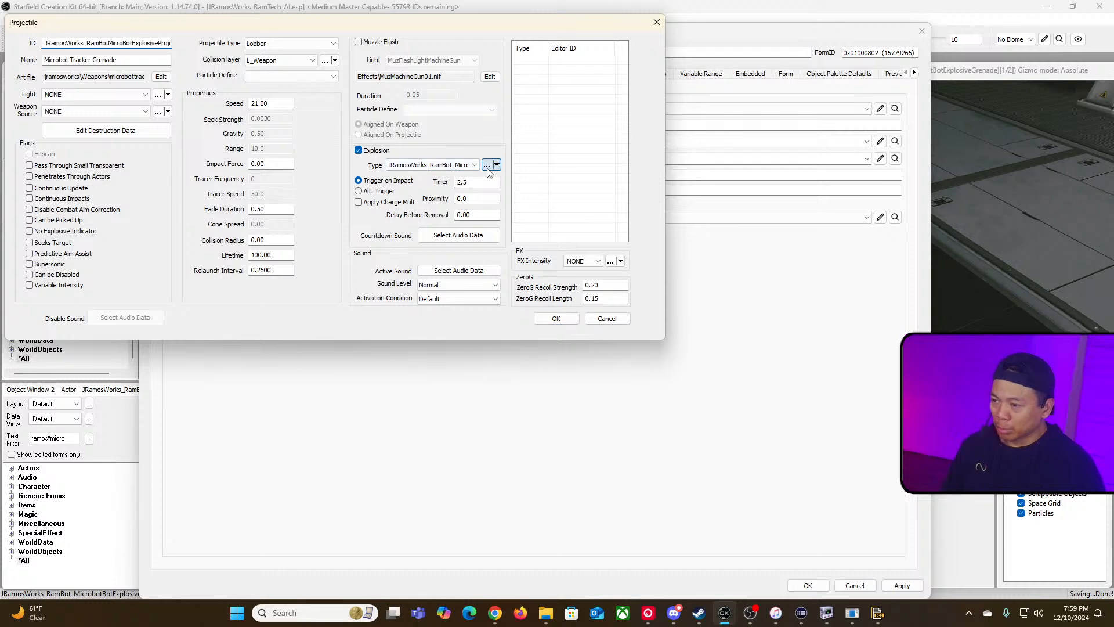
left_click(461, 185)
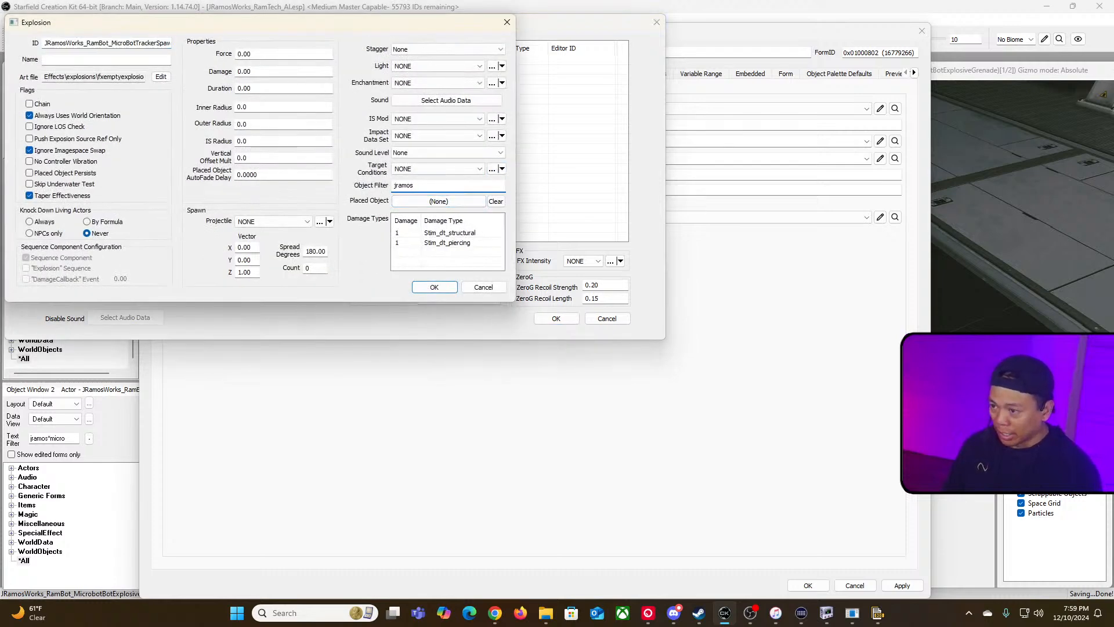
left_click(464, 203)
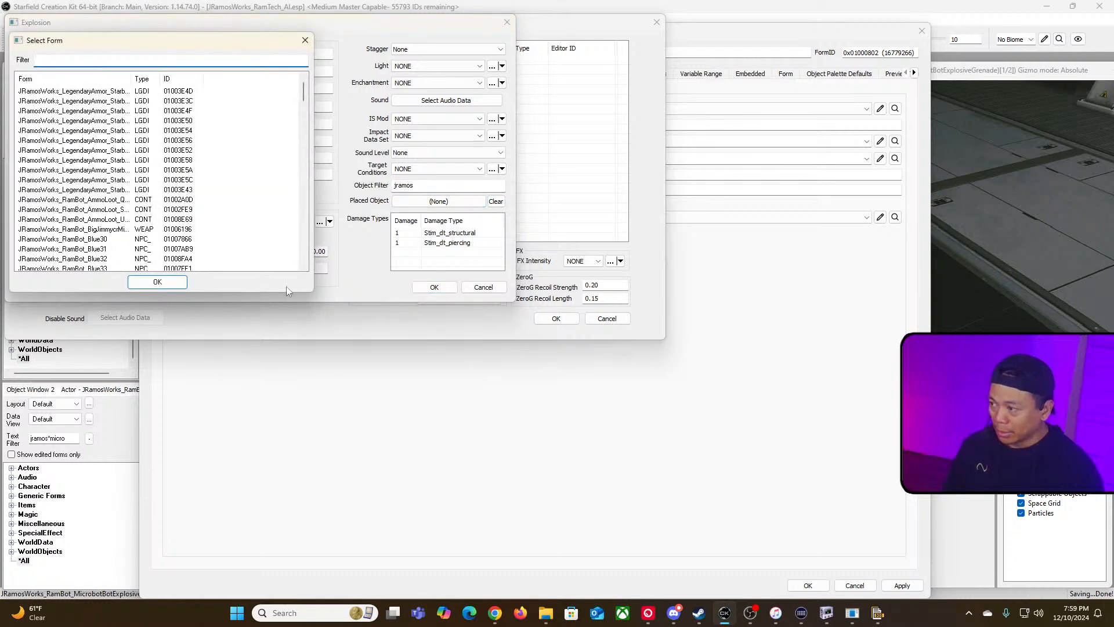
left_click_drag(307, 294, 681, 420)
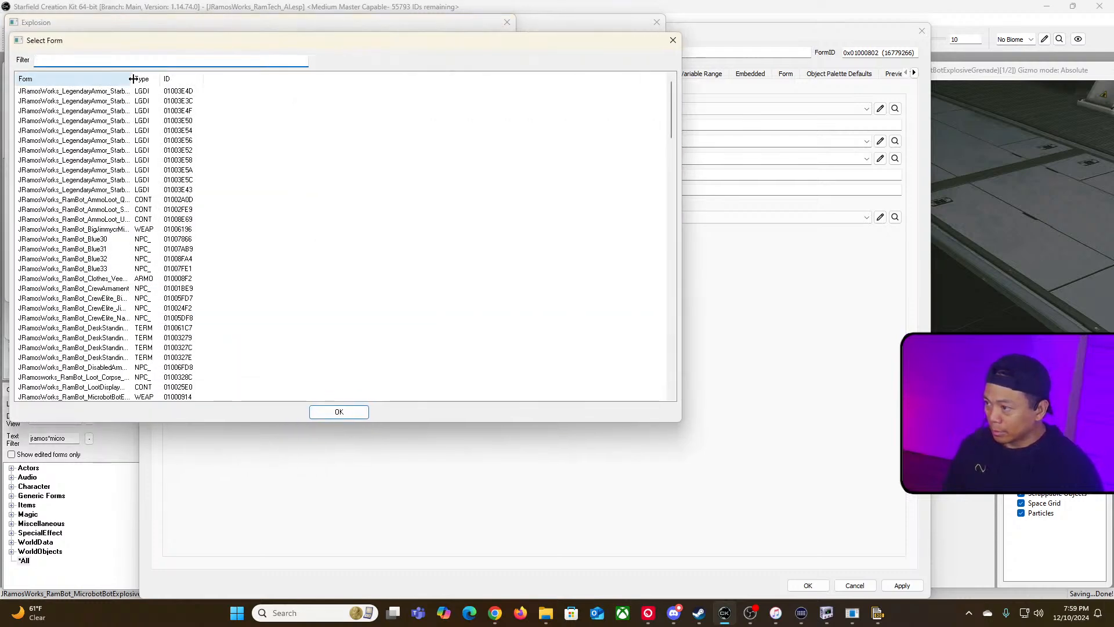
left_click_drag(132, 78, 361, 99)
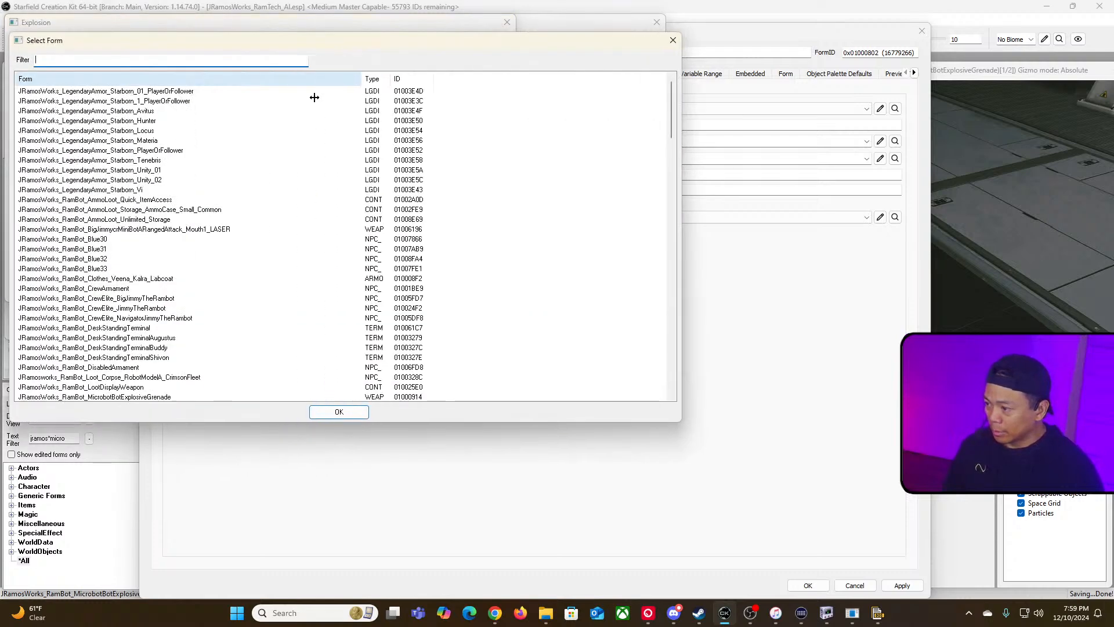
left_click(196, 60)
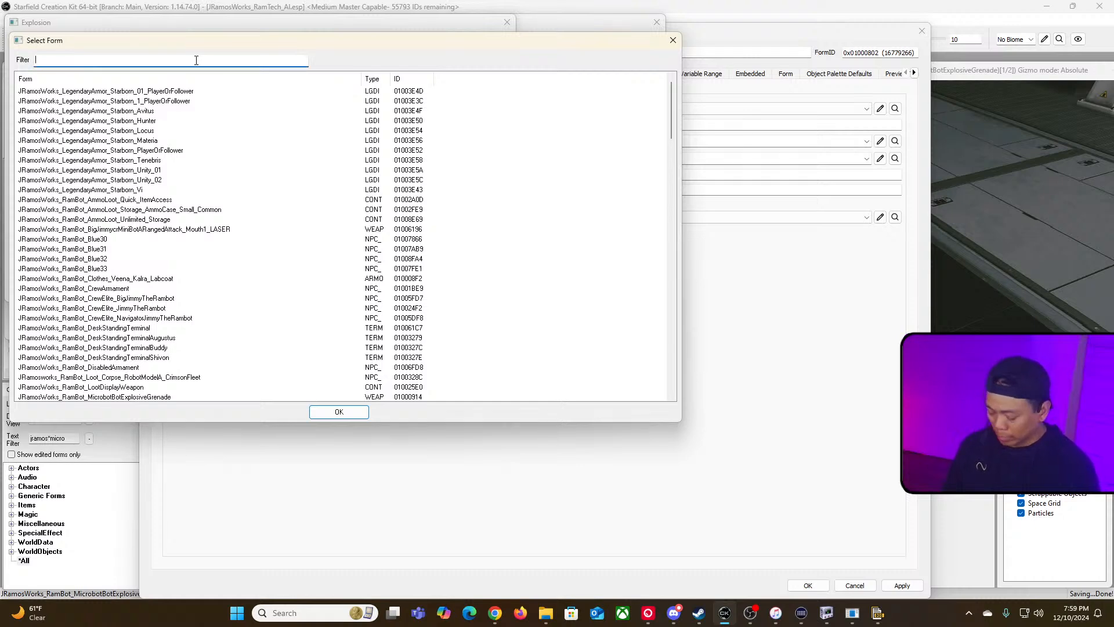
type("micro")
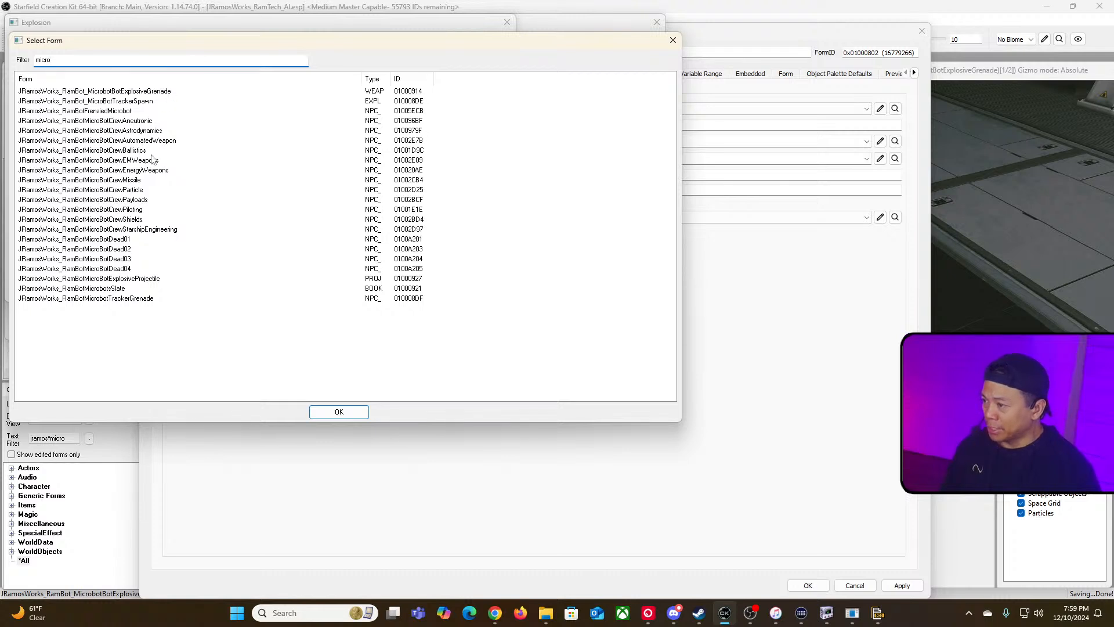
left_click(129, 122)
left_click(128, 113)
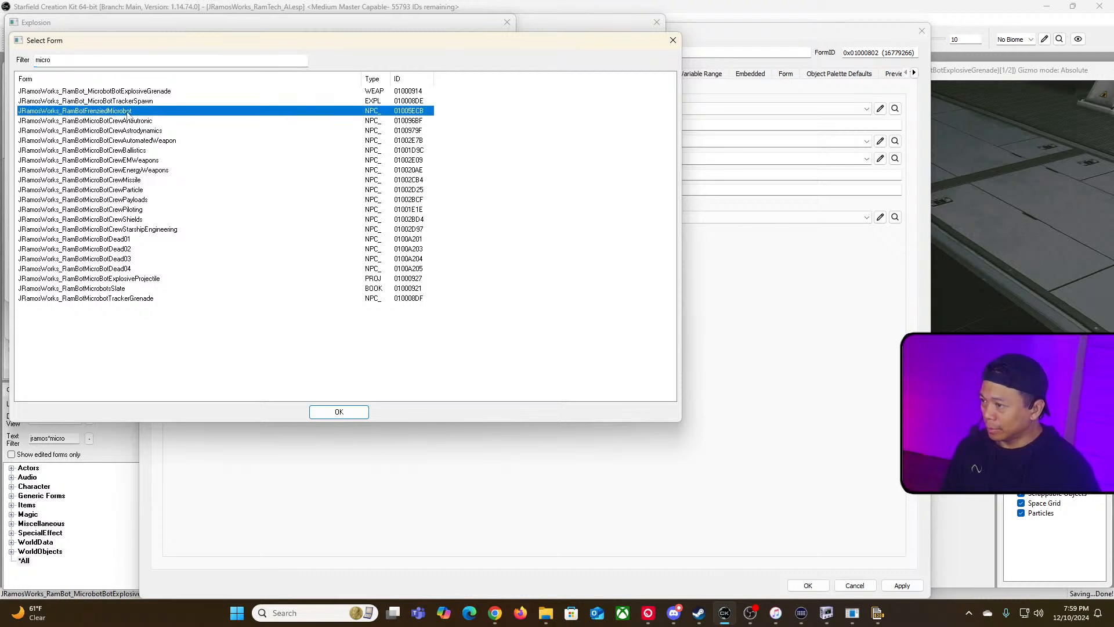
left_click(145, 300)
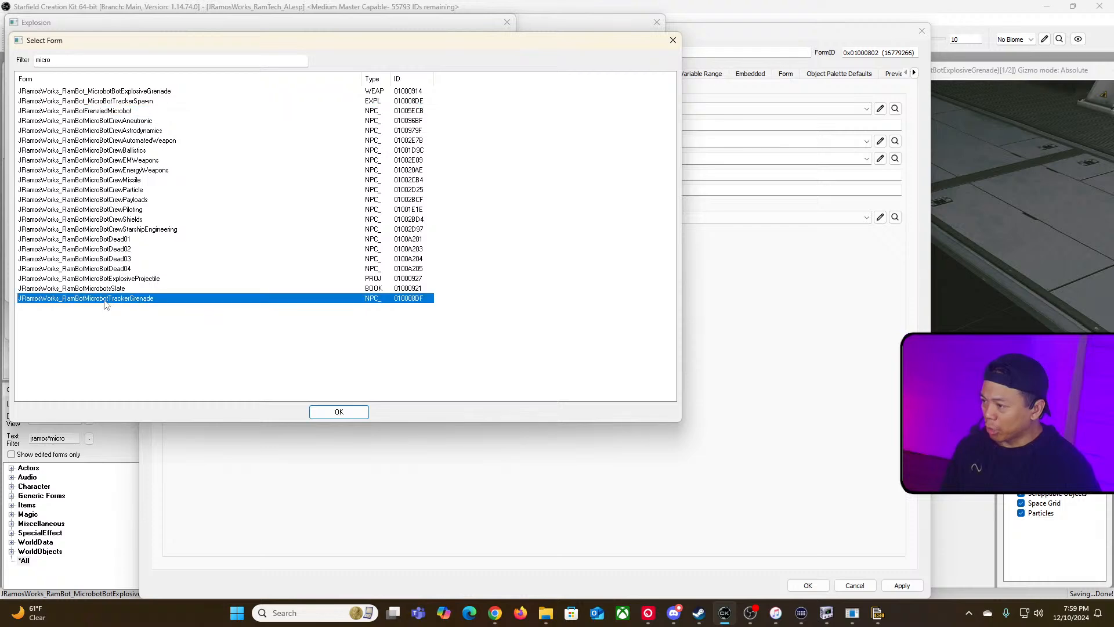
left_click(340, 413)
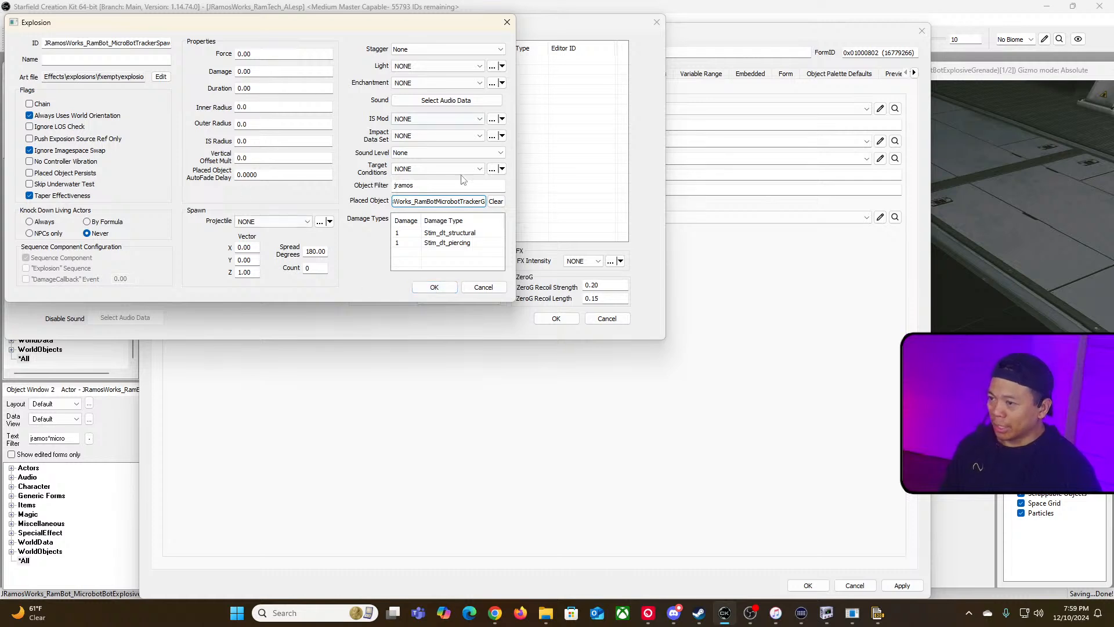
Step: Close the explosion, projectile and weapon dialogs, keeping the changes
left_click(441, 290)
left_click(539, 319)
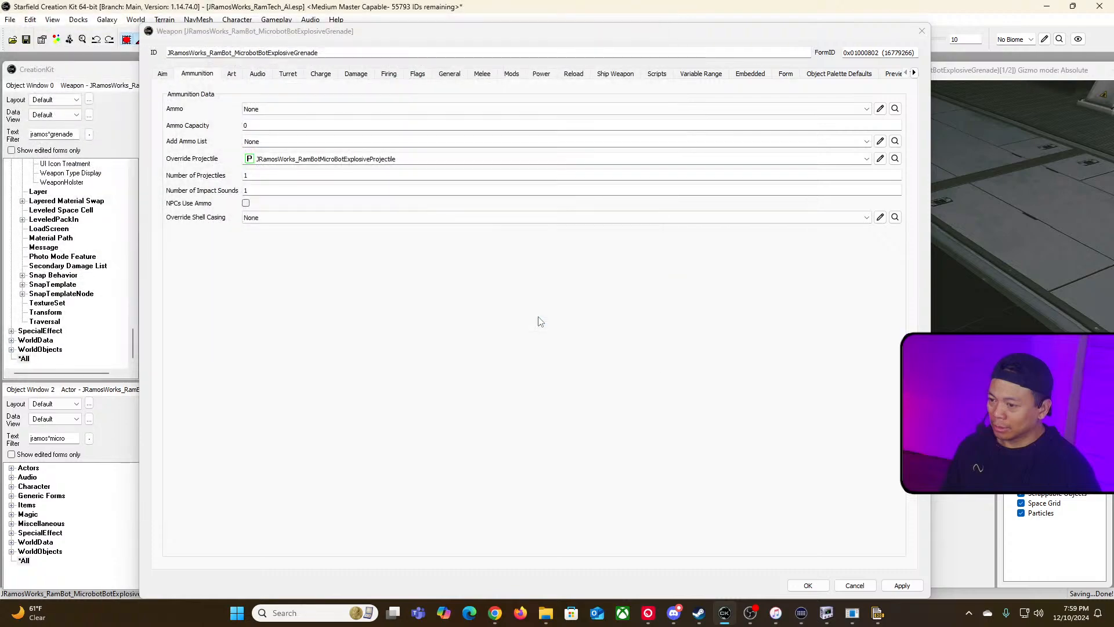
left_click(811, 586)
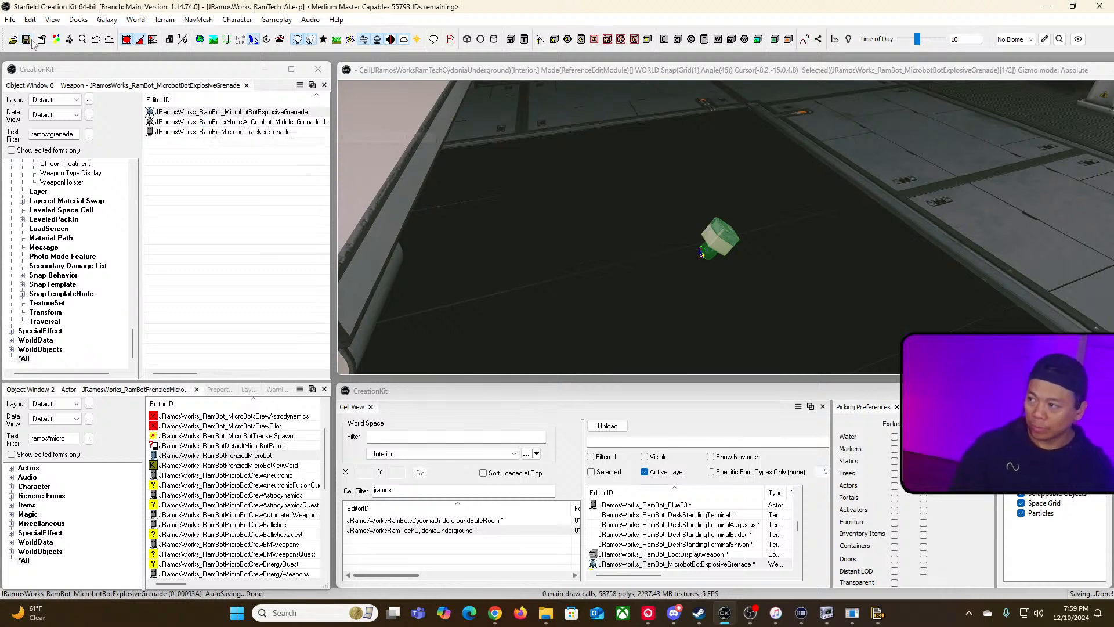
Step: Convert the active plugin to a Medium Master, overwriting the existing ESM file
left_click(10, 19)
mouse_move(65, 137)
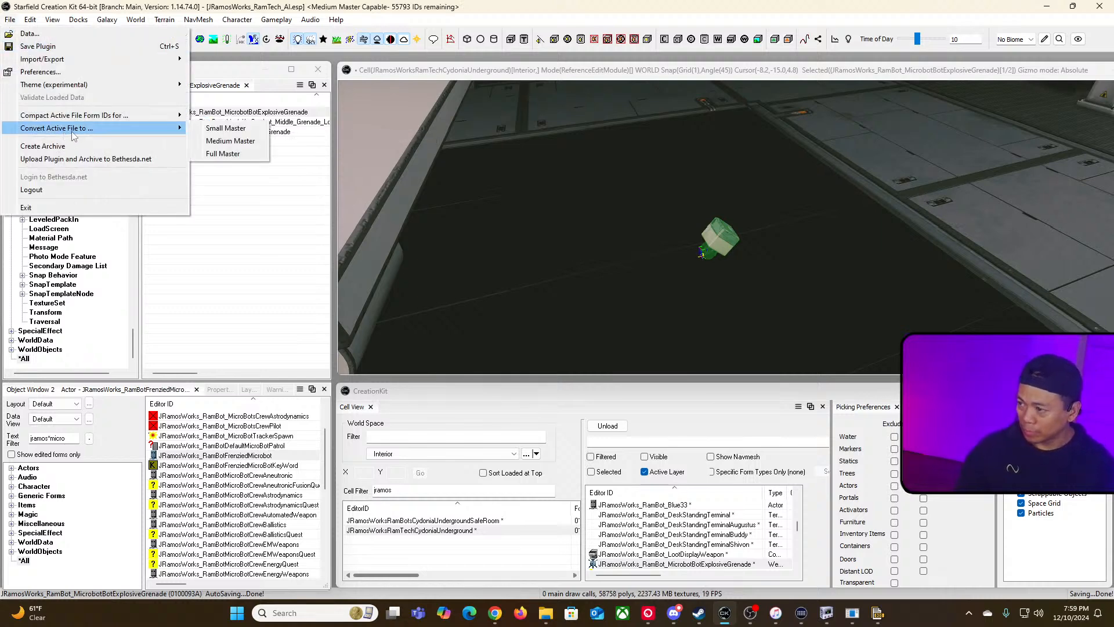
left_click(220, 140)
left_click(574, 320)
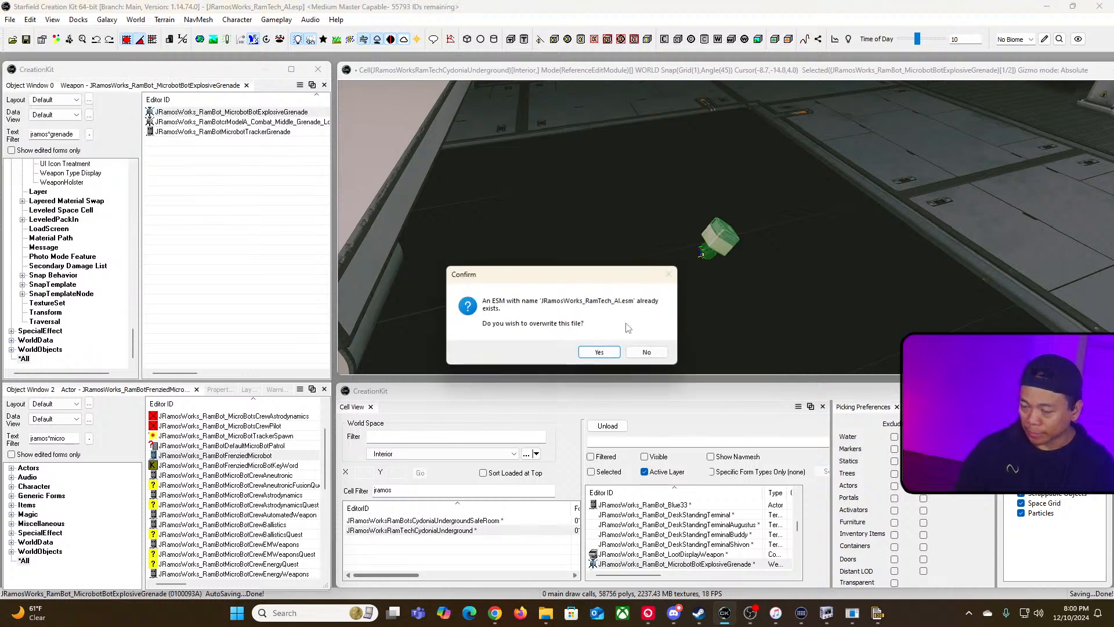
key("Return")
Step: Switch to Steam and view the Starfield library page
key("alt+Tab")
key("alt+Tab")
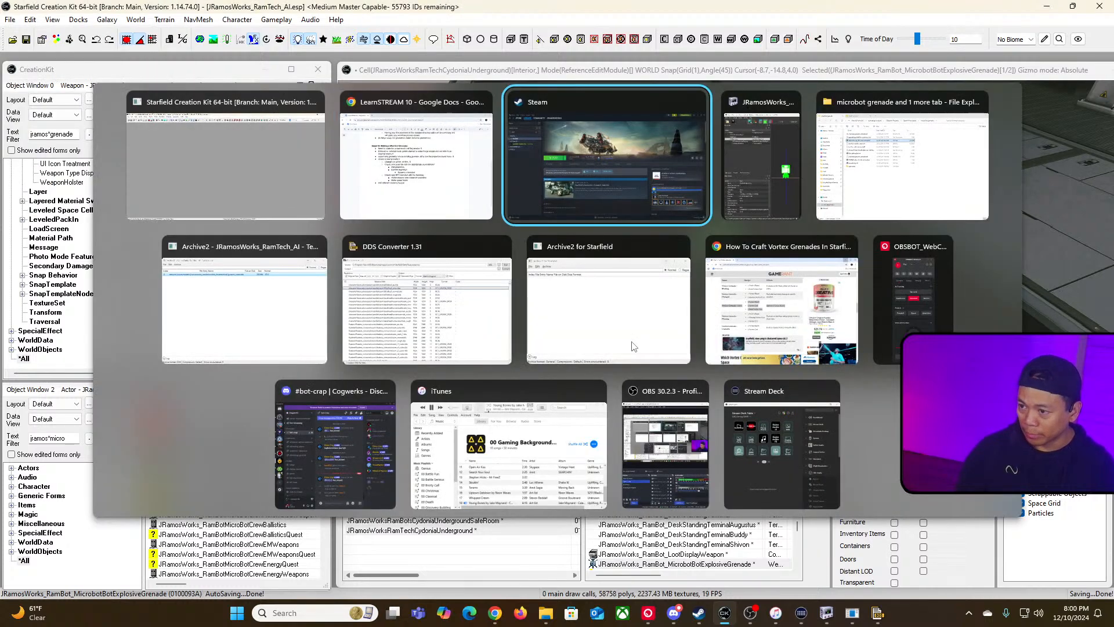
left_click(256, 246)
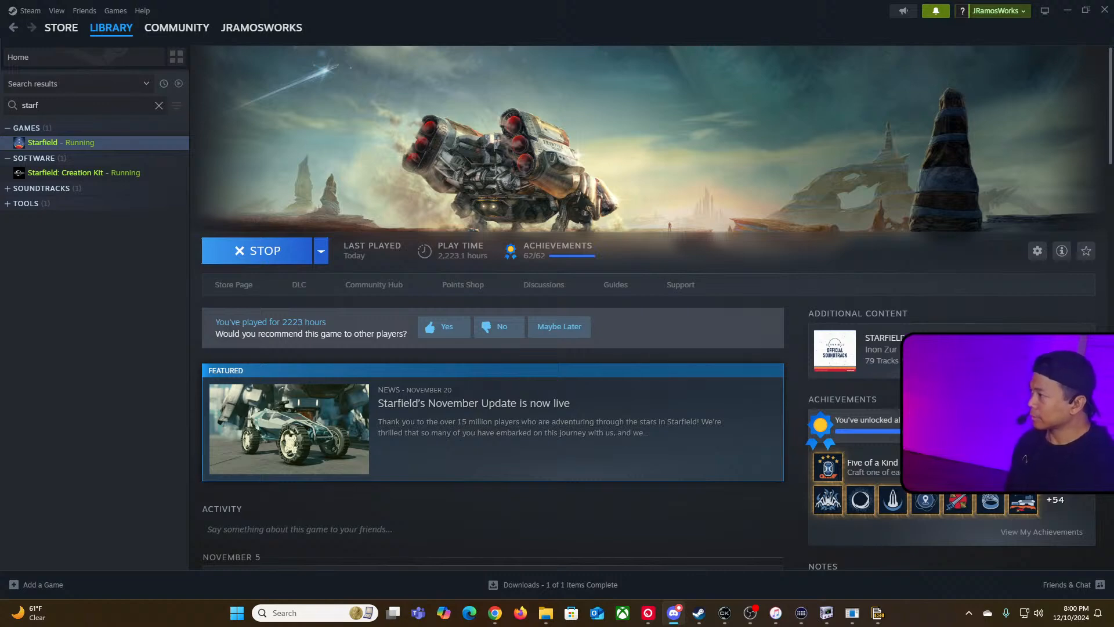
key("alt+Tab")
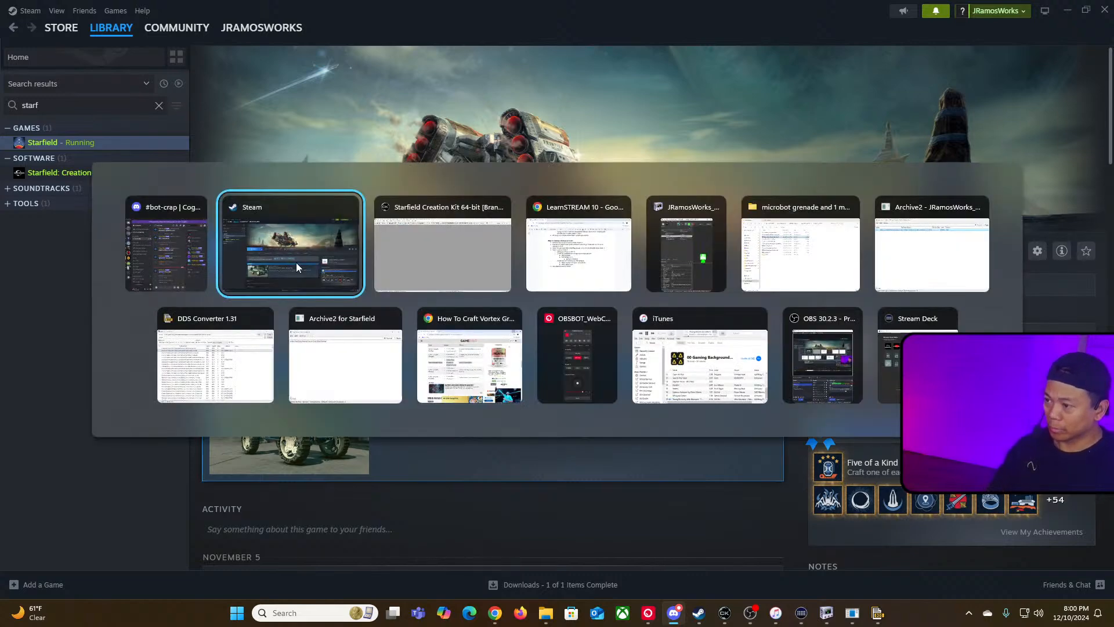
key("alt+shift+Tab")
left_click(296, 263)
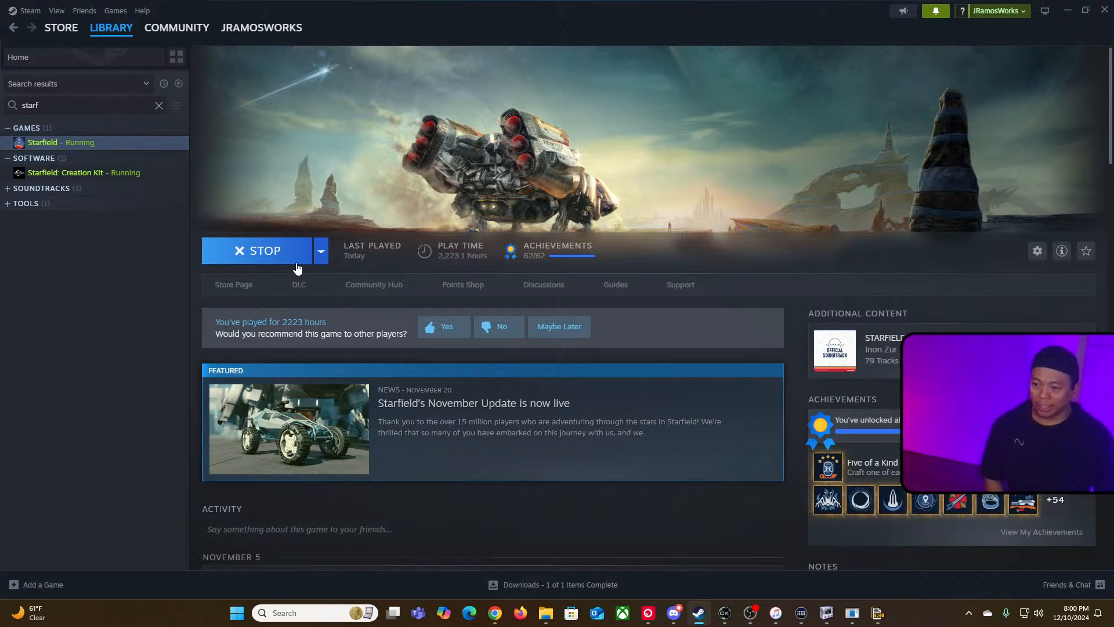
key("alt+Tab")
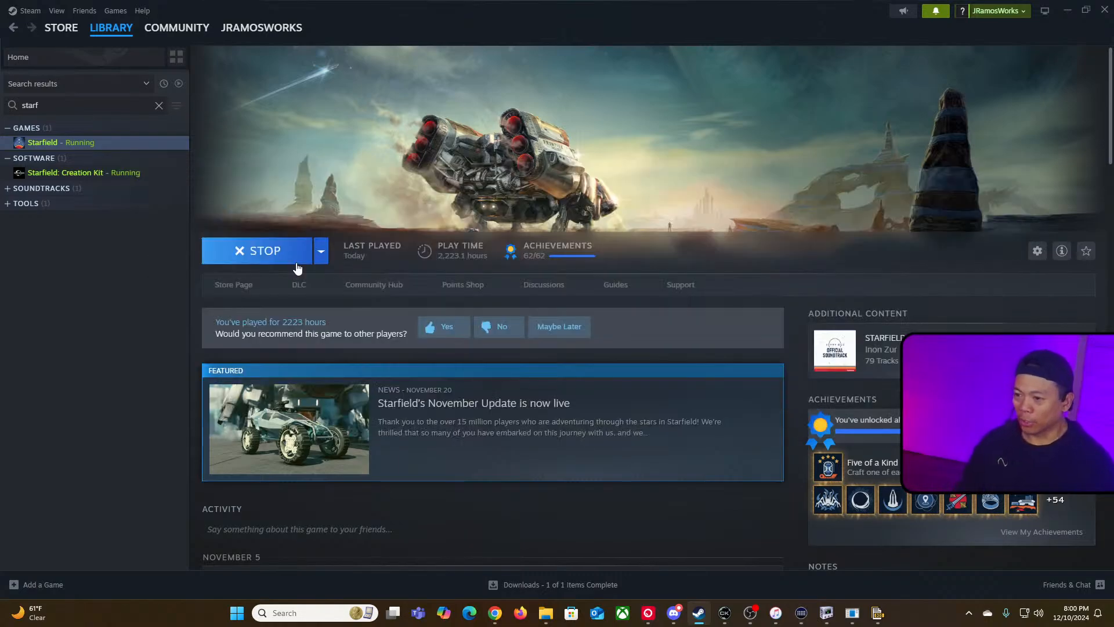
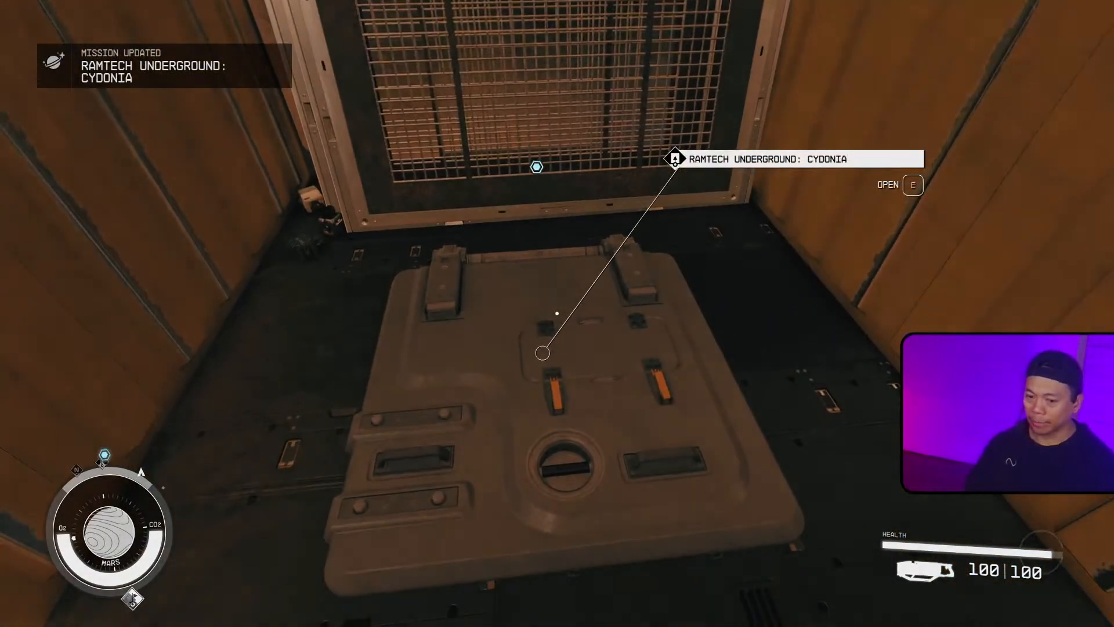
Step: Open the hatch and the red door to enter the RamTech Underground corridor
key("e")
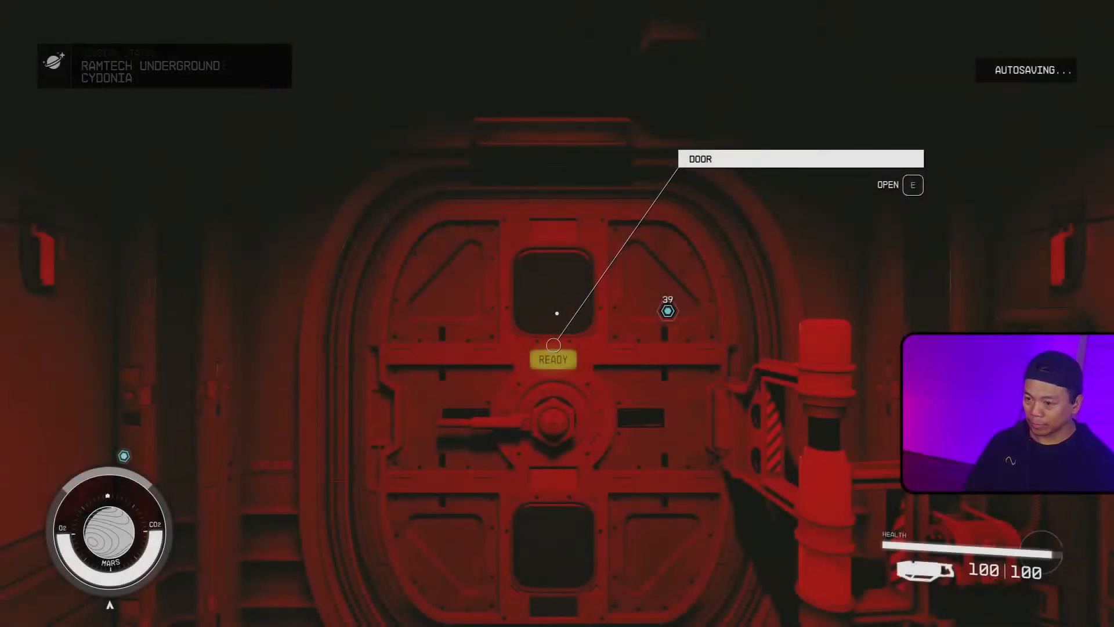
key("e")
key("s")
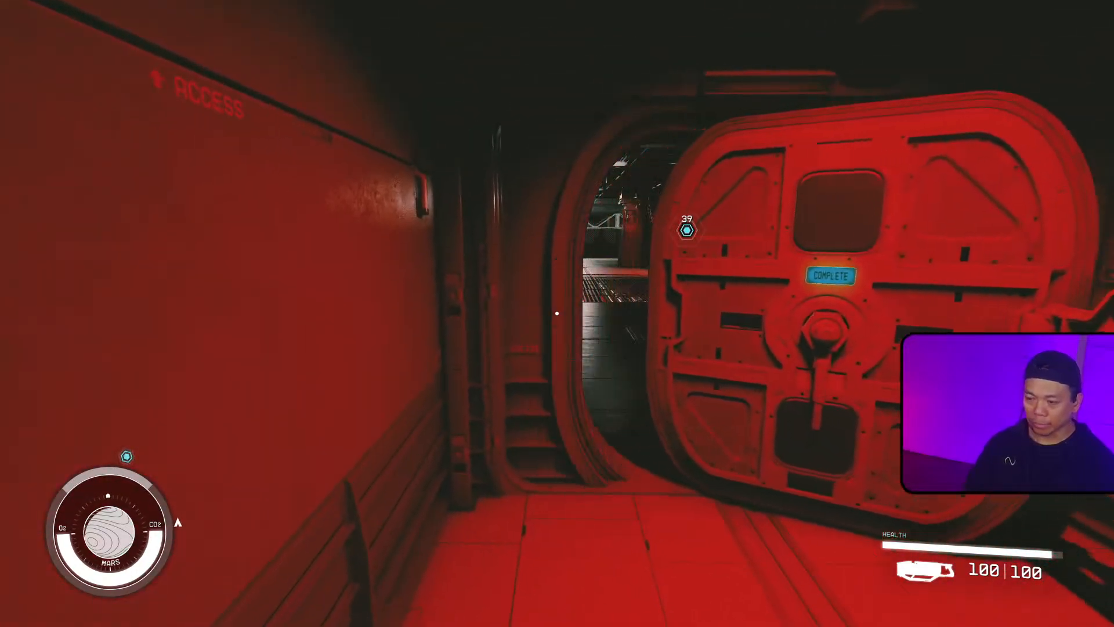
Step: Walk into the lab area and pick up the Minibot Tracker Grenade from the floor
key("w")
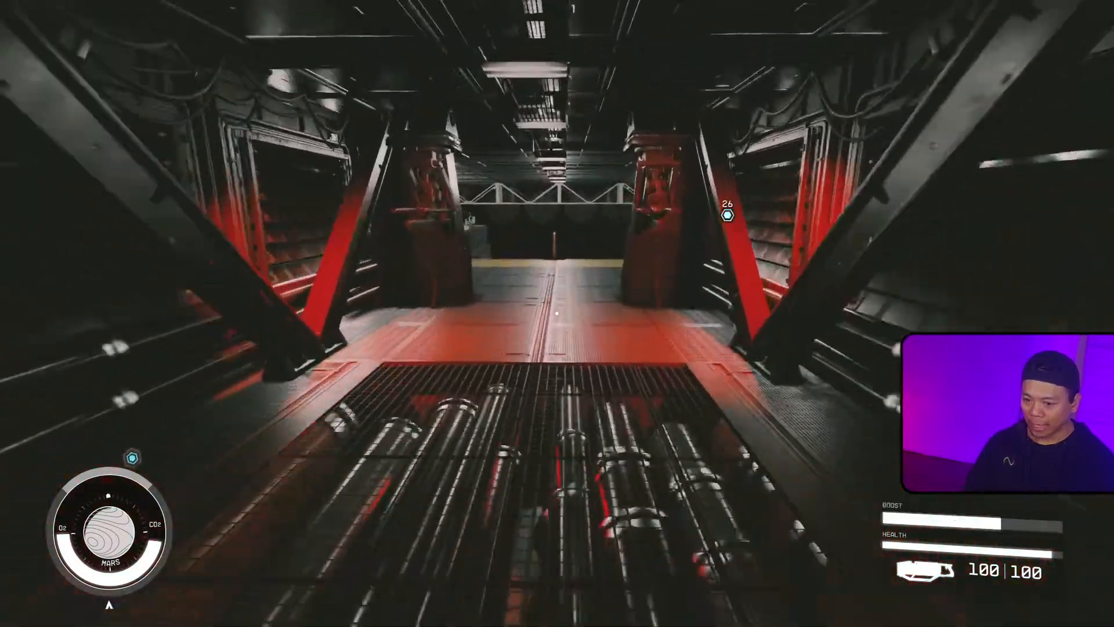
key("w")
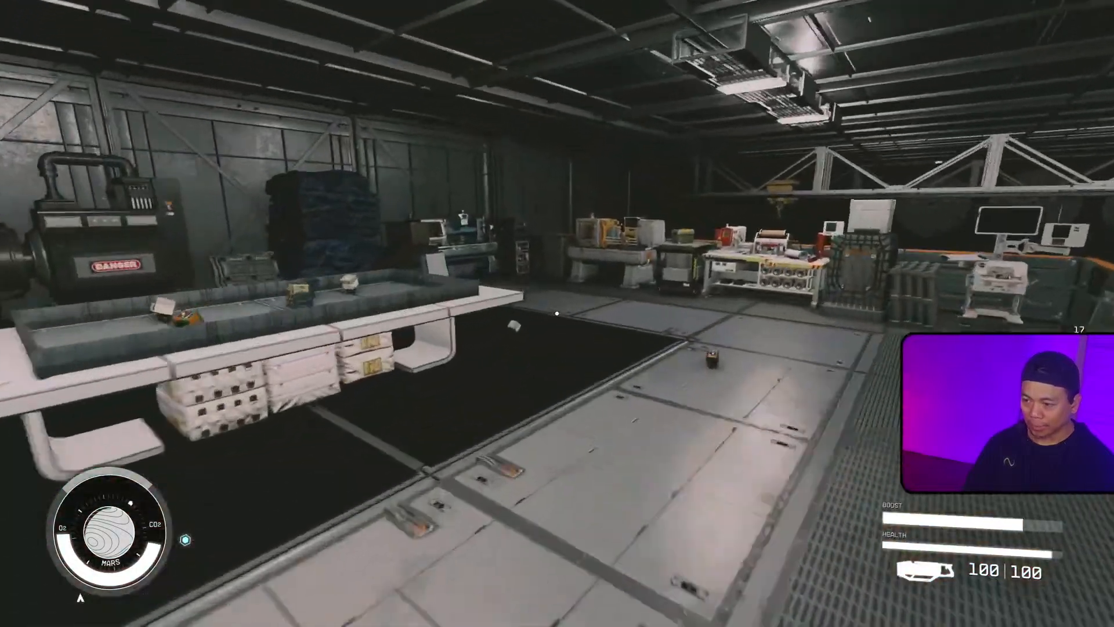
key("w")
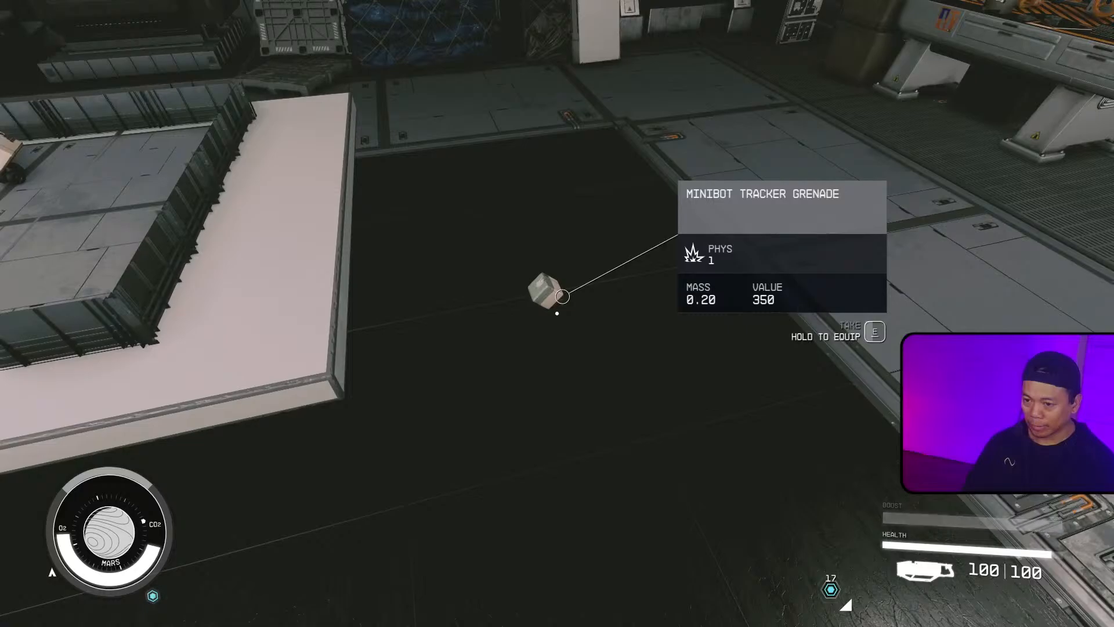
key("e")
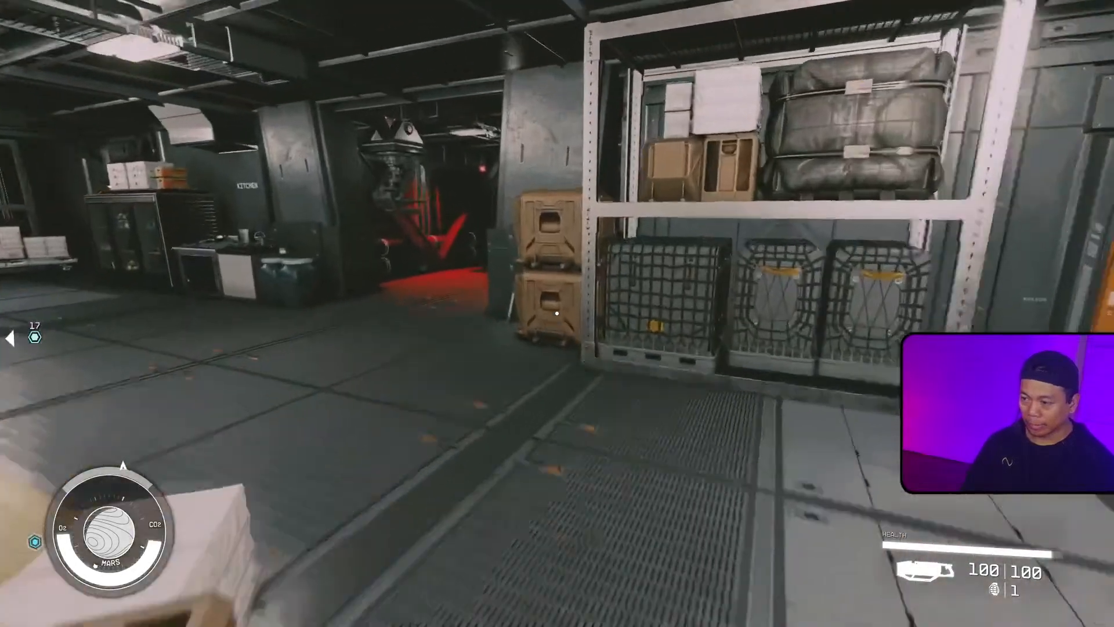
Step: Go through the orange door to the cave target range and throw the Minibot Tracker Grenade
key("w")
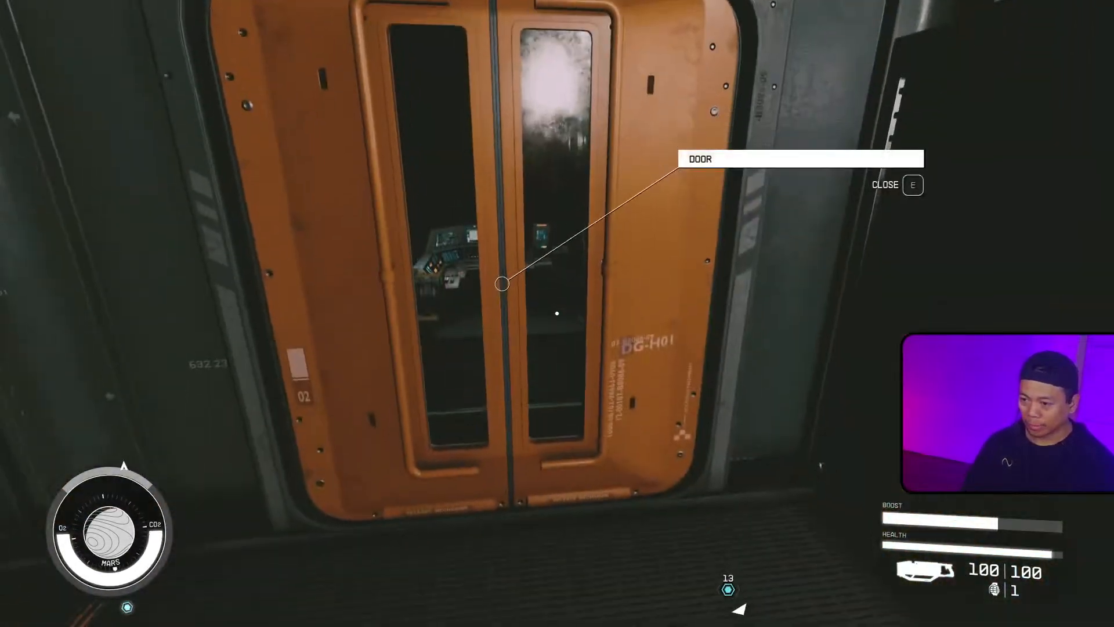
key("w")
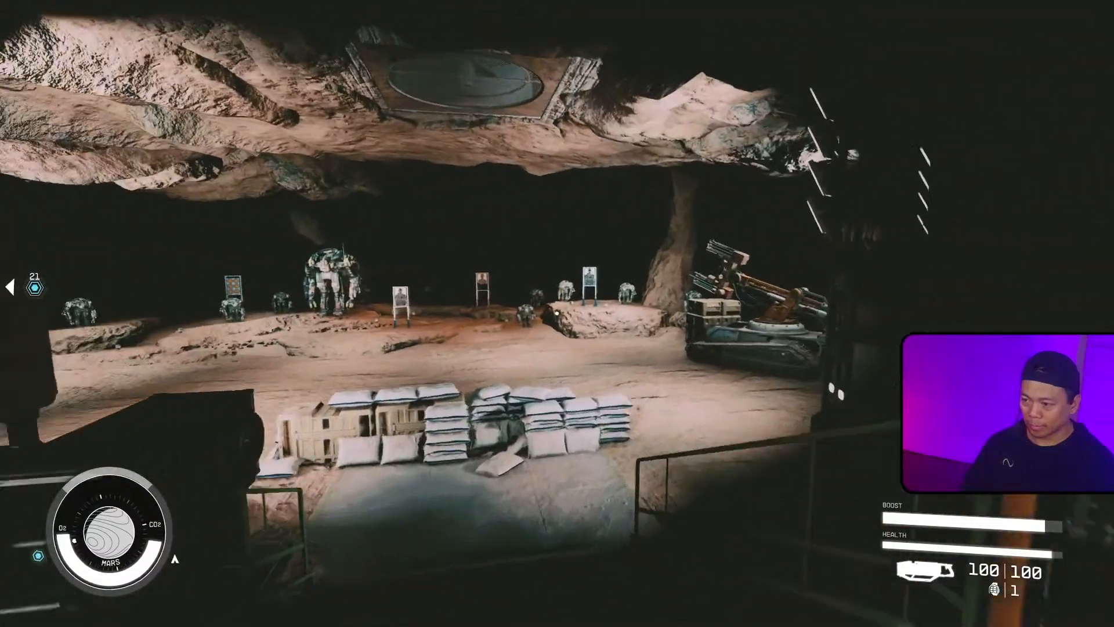
key("w")
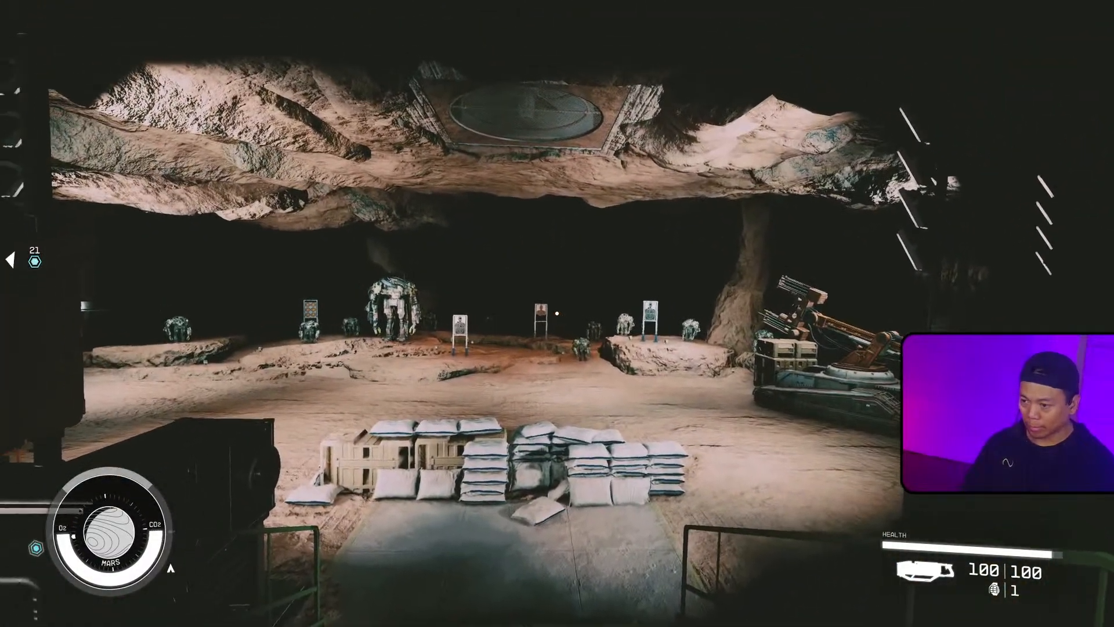
key("g")
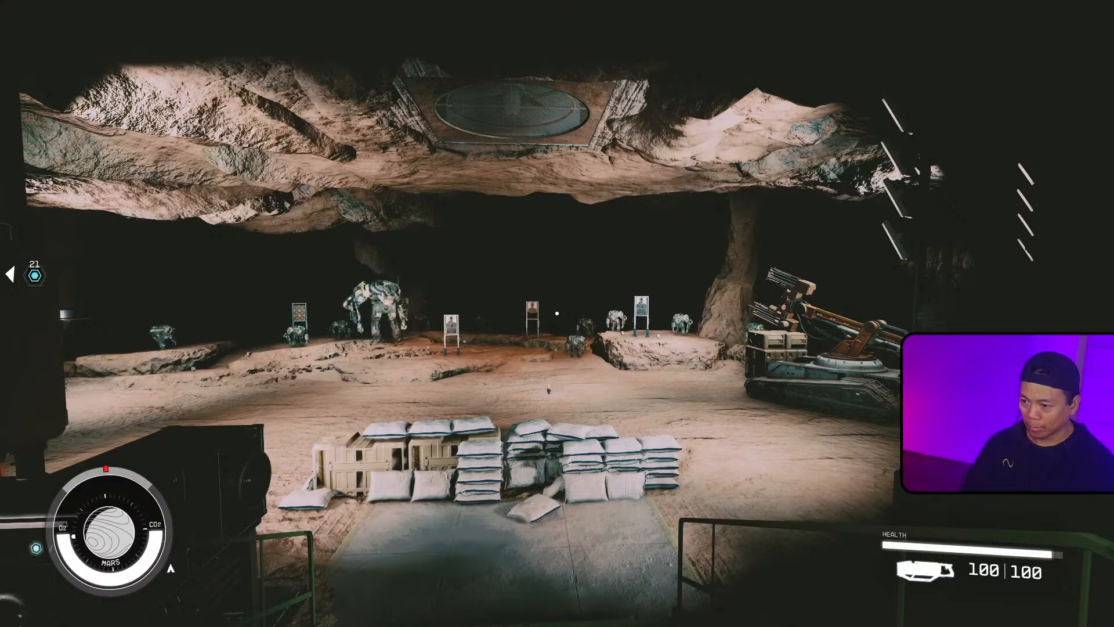
Step: Back away from the spawned frenzied microbot toward the control stations to watch its behaviour
key("w")
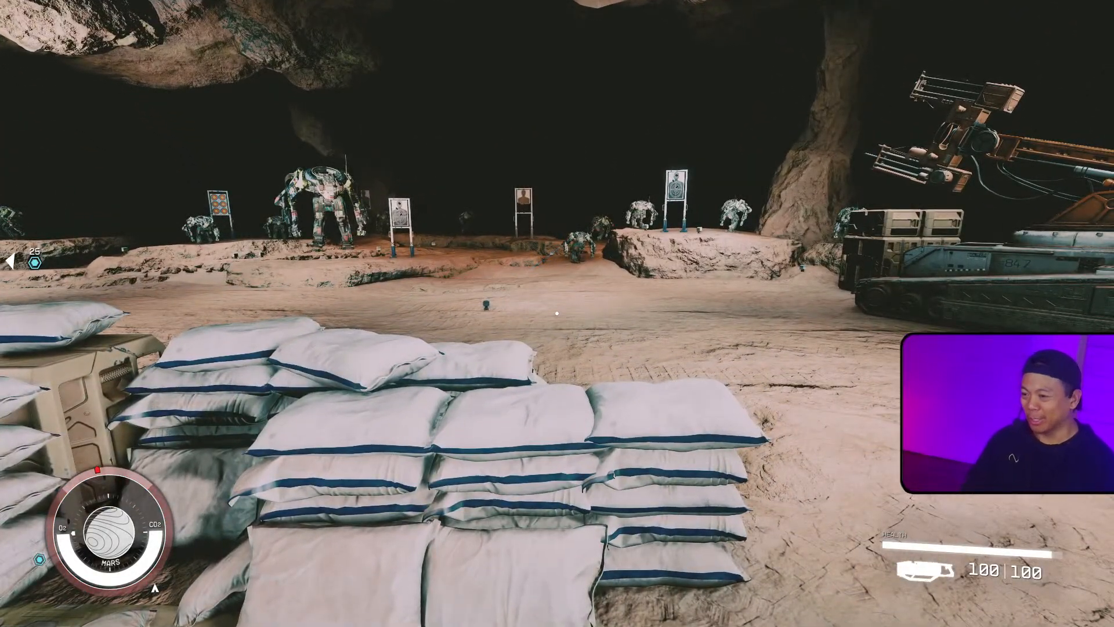
key("s")
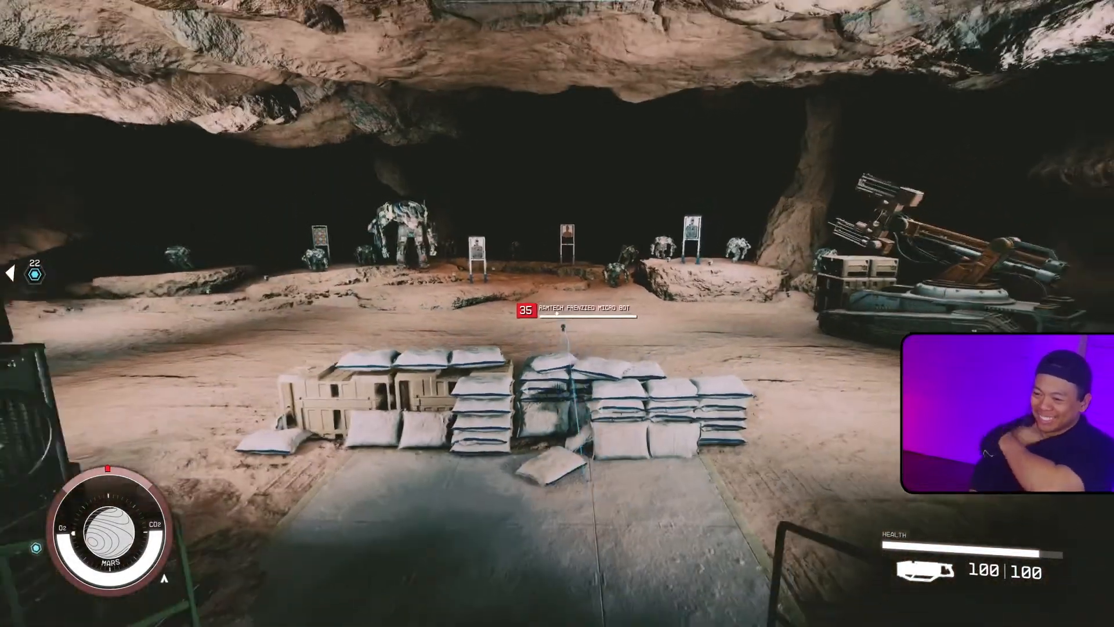
key("a")
key("d")
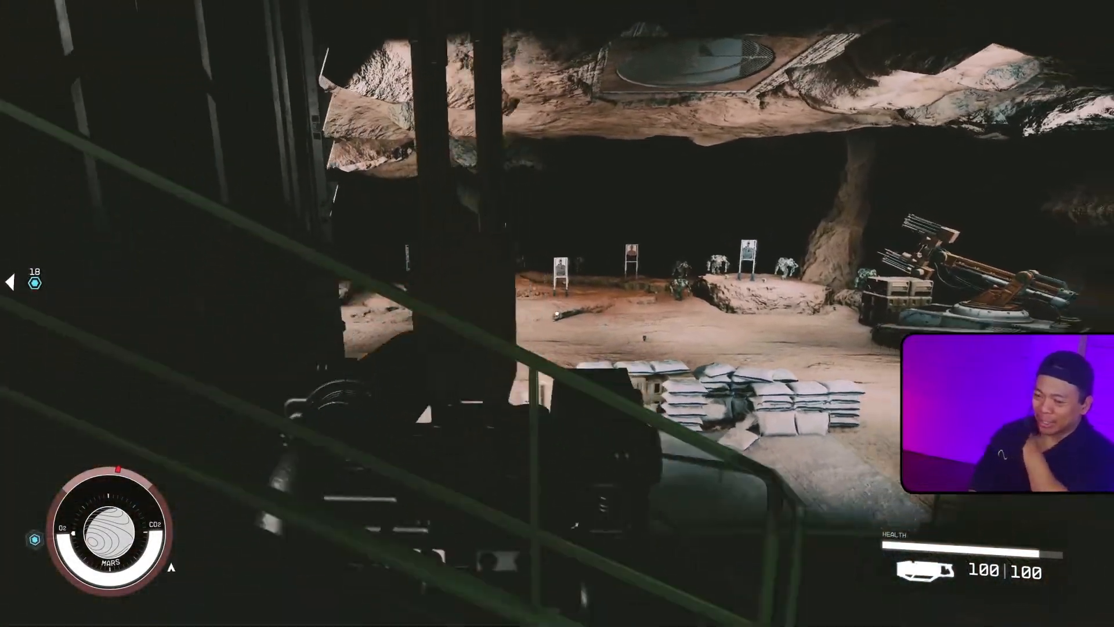
key("d")
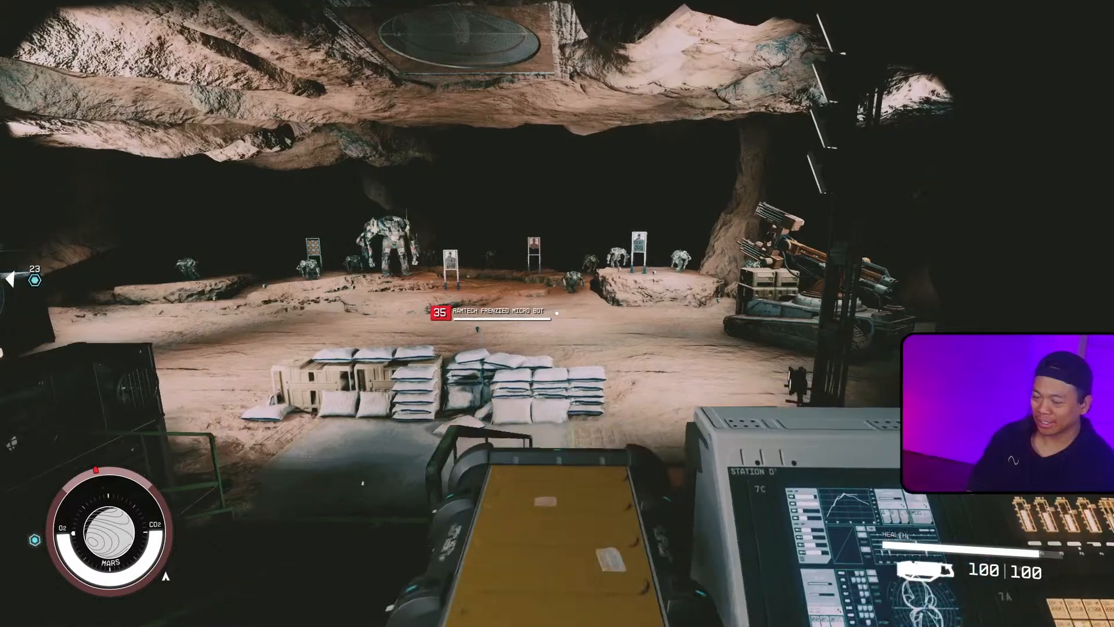
key("s")
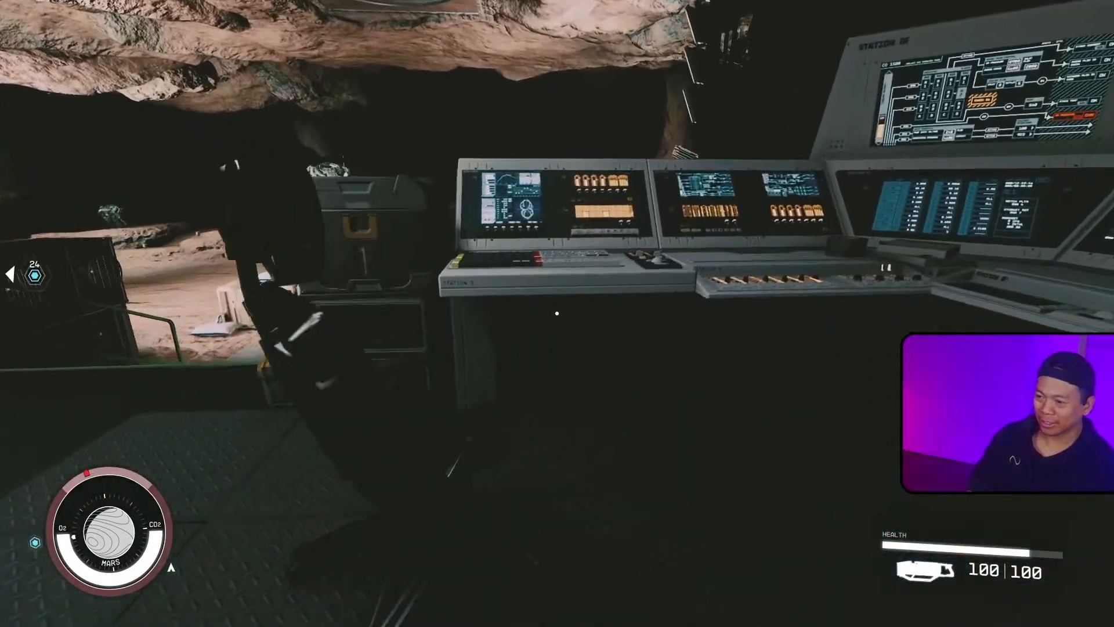
key("d")
key("ctrl")
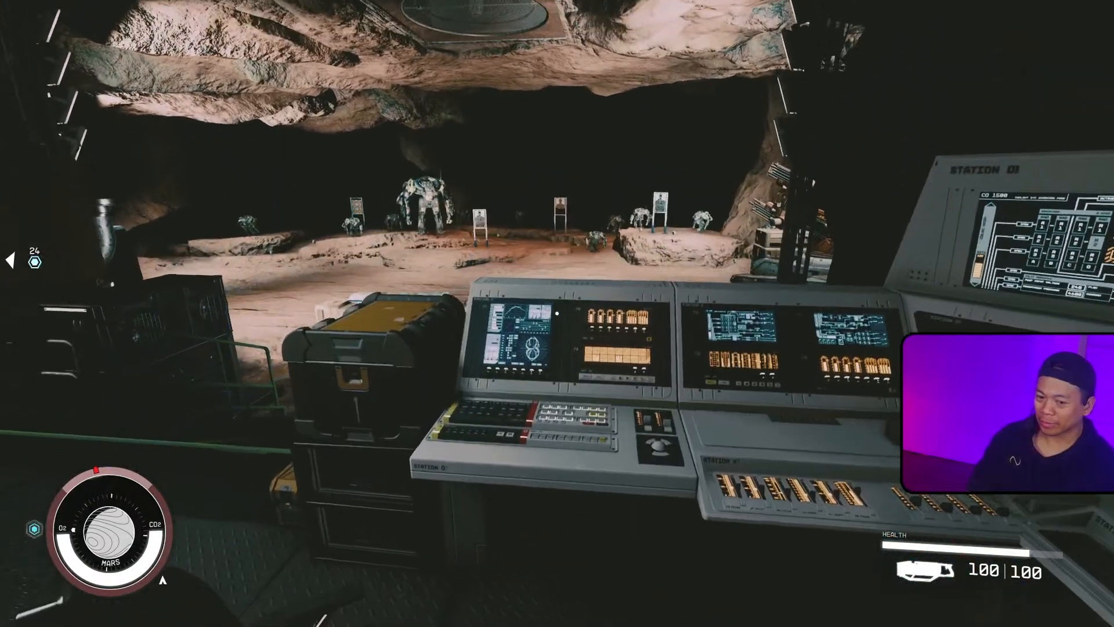
Step: Retreat through the side door onto the platform and observe the microbot on the range
key("space")
key("w")
key("s")
key("a")
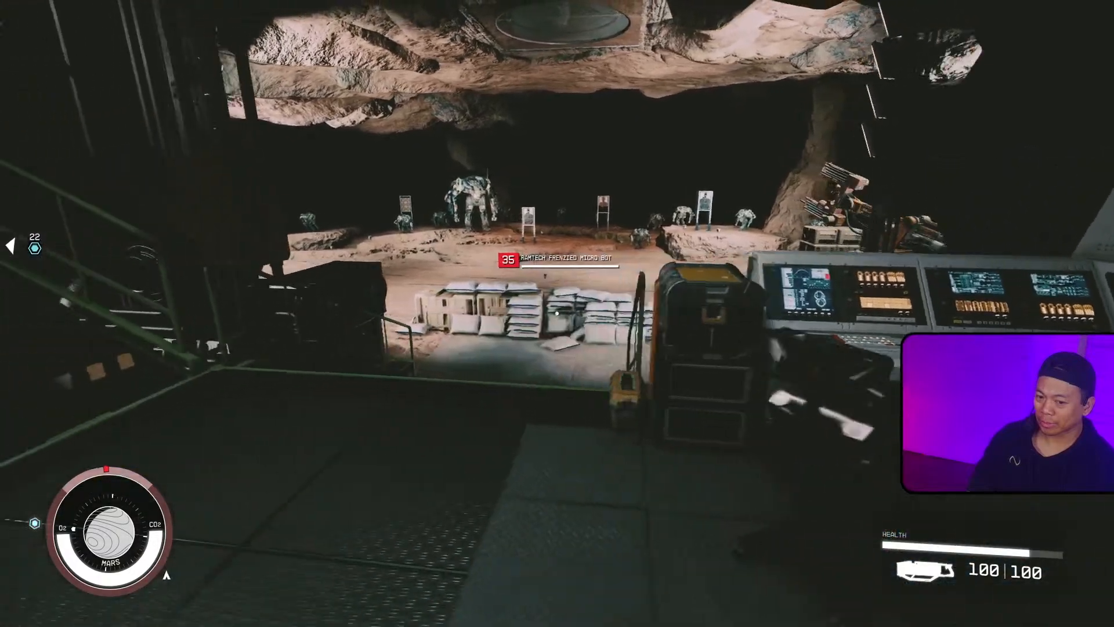
key("a")
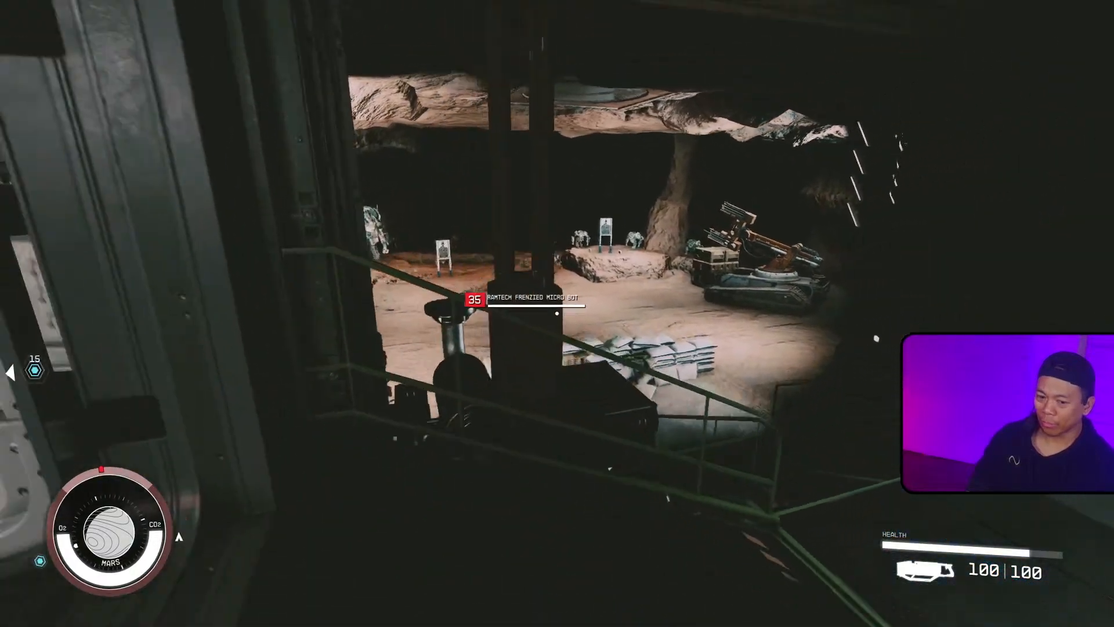
key("a")
key("a")
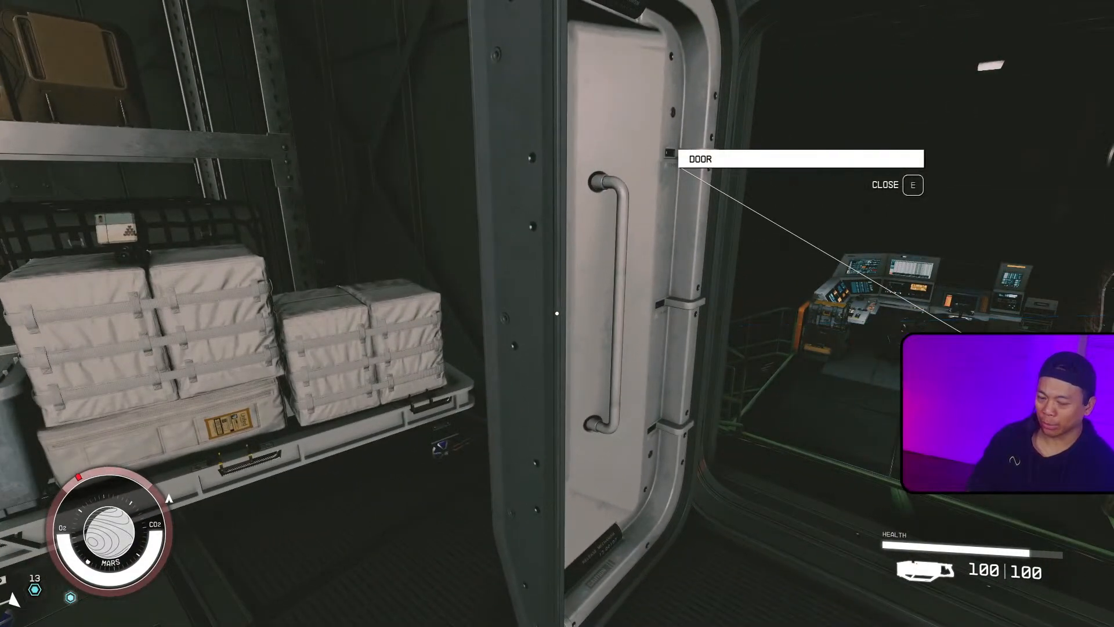
key("d")
key("a")
key("d")
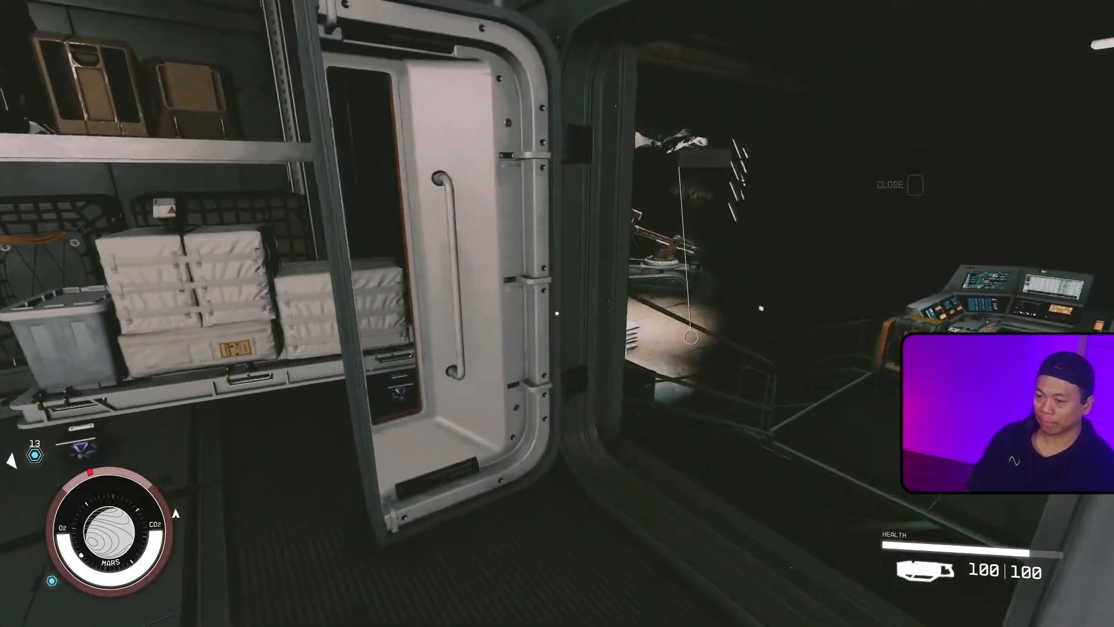
key("w")
key("s")
key("w")
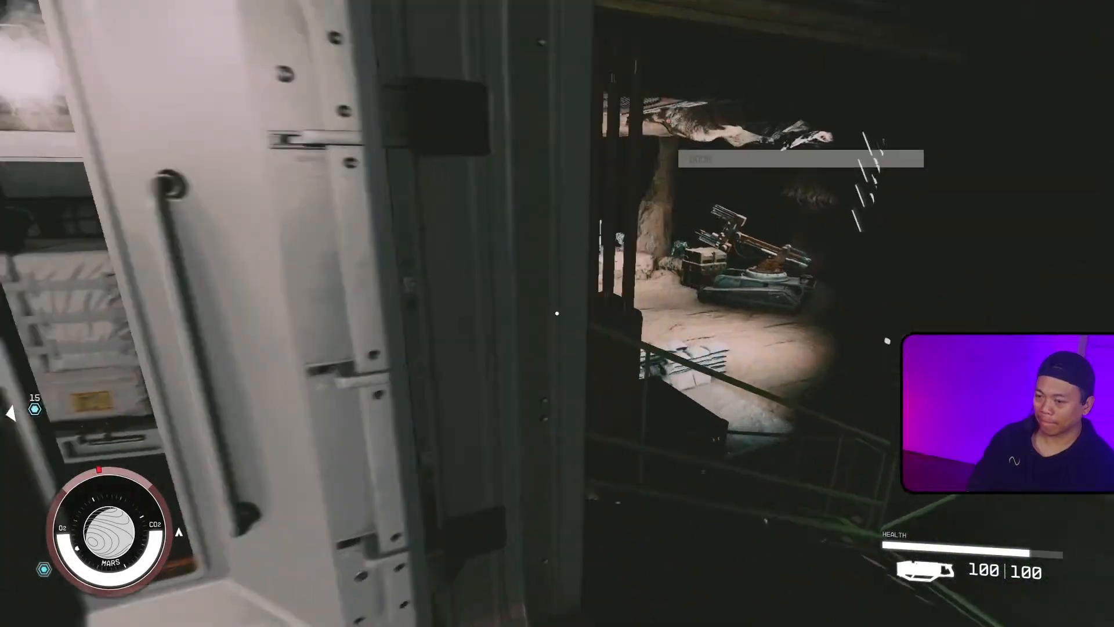
key("w")
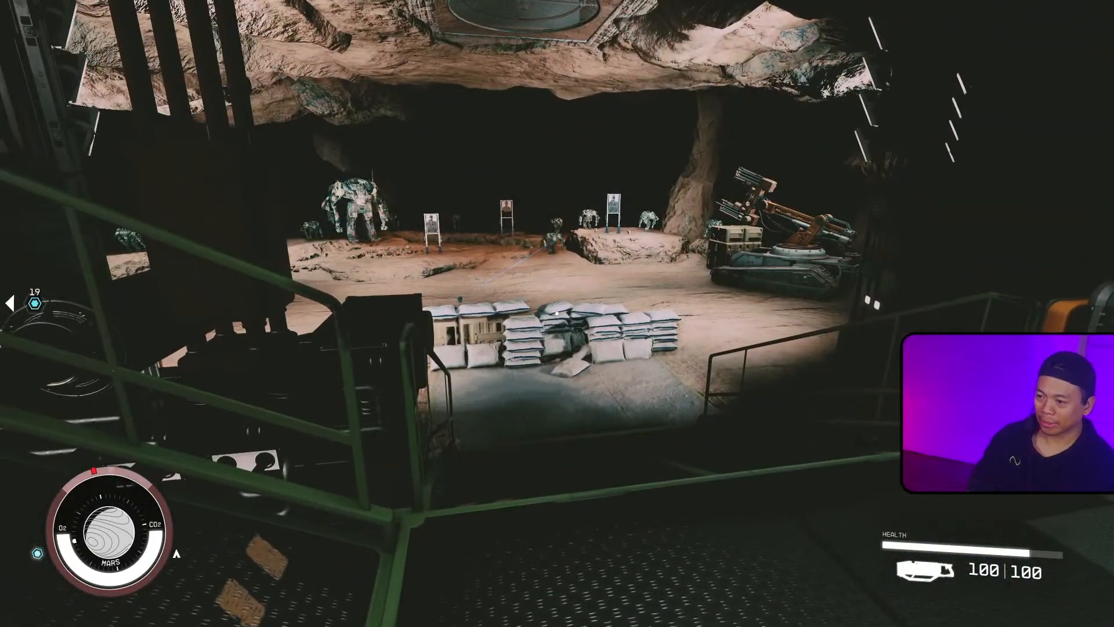
key("w")
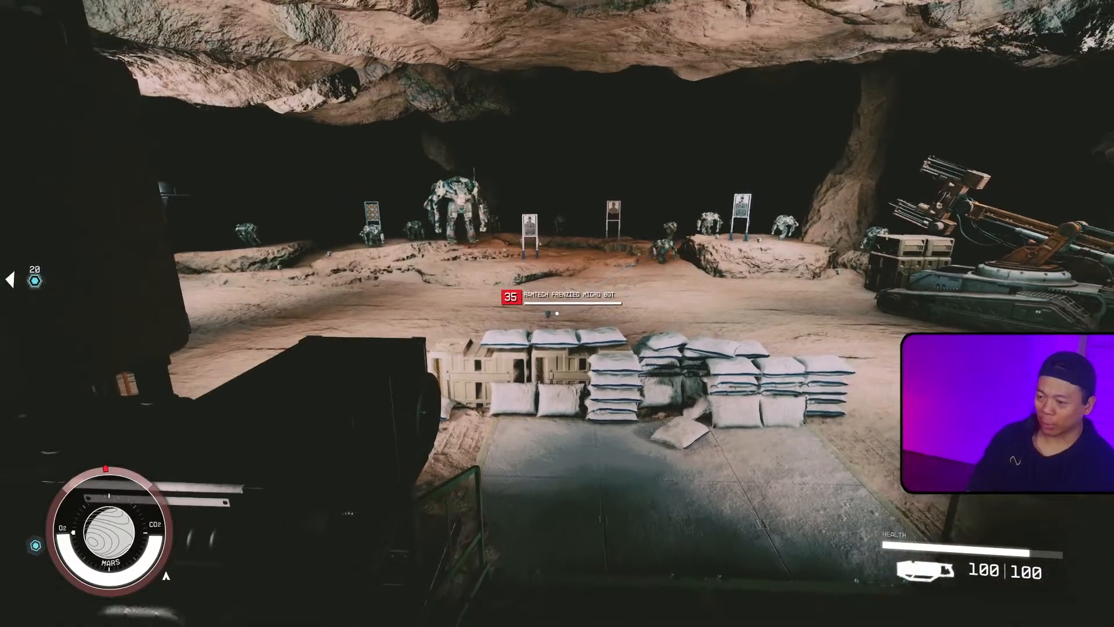
key("s")
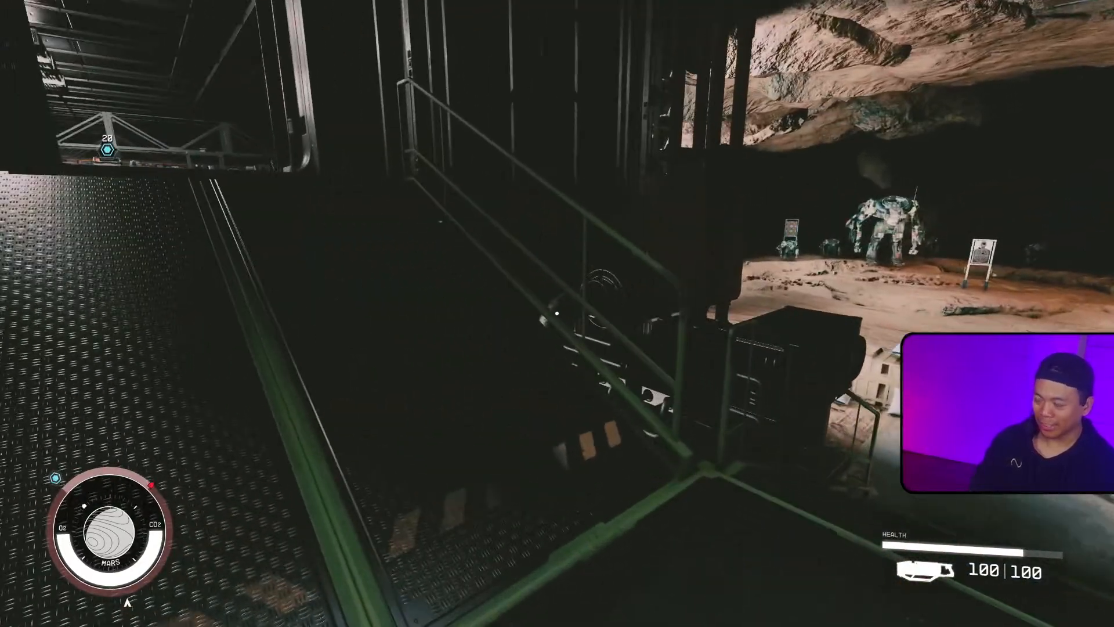
Step: Load the most recent RamTech Underground autosave from the pause menu
key("Escape")
left_click(123, 277)
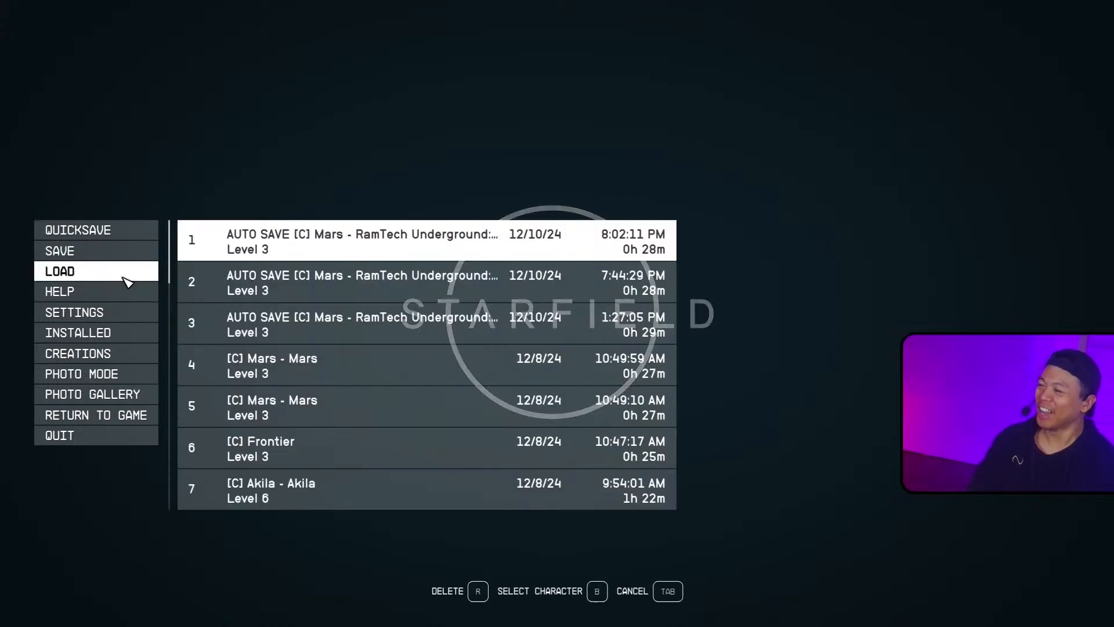
left_click(395, 241)
Step: Open the red door again and step into the corridor beyond
key("e")
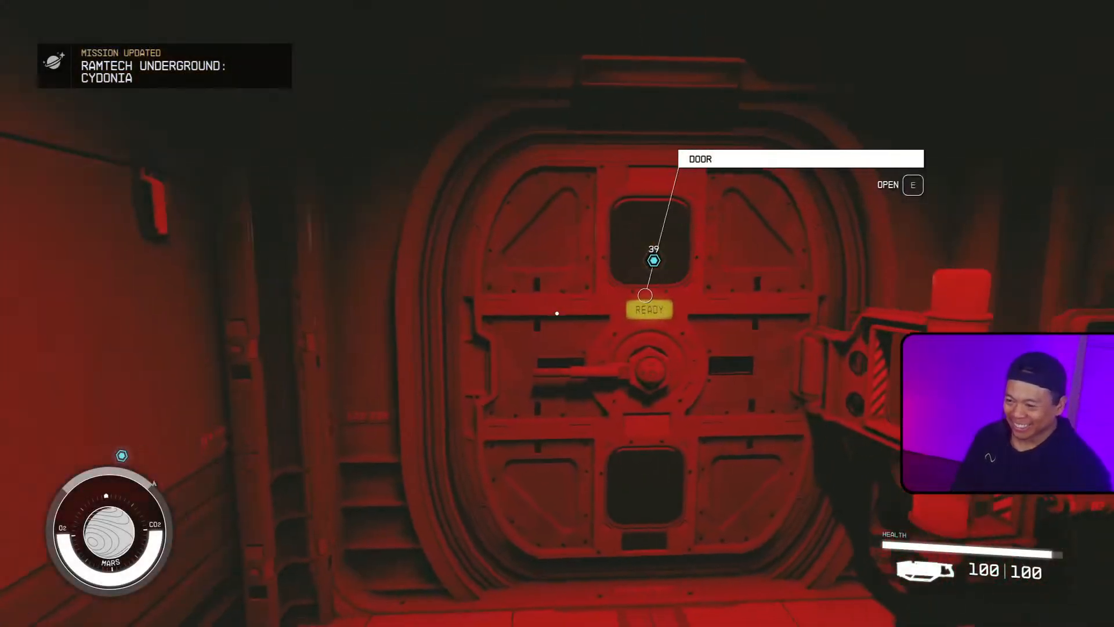
key("e")
key("s")
key("a")
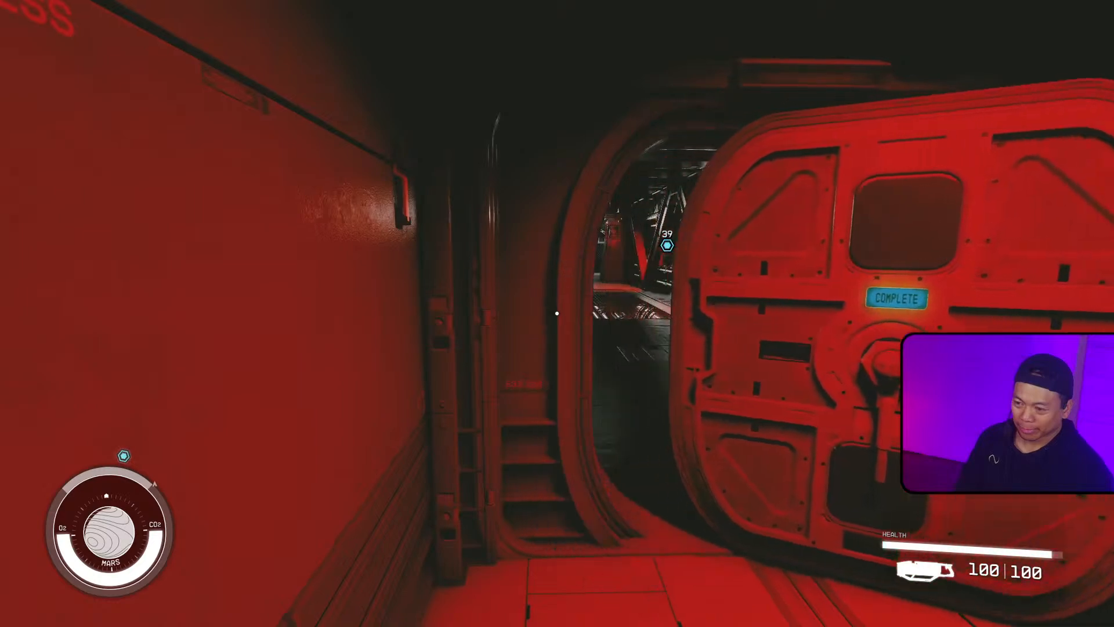
Step: Run back to the lab floor and pick up the Minibot Tracker Grenade again
key("d")
key("shift+w")
key("space")
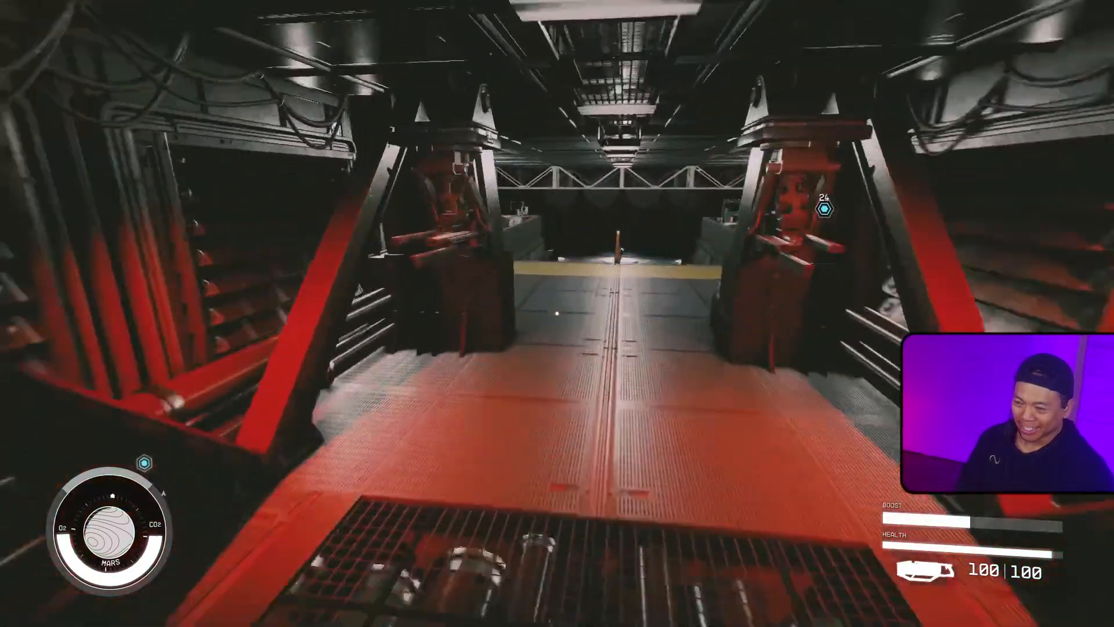
key("w")
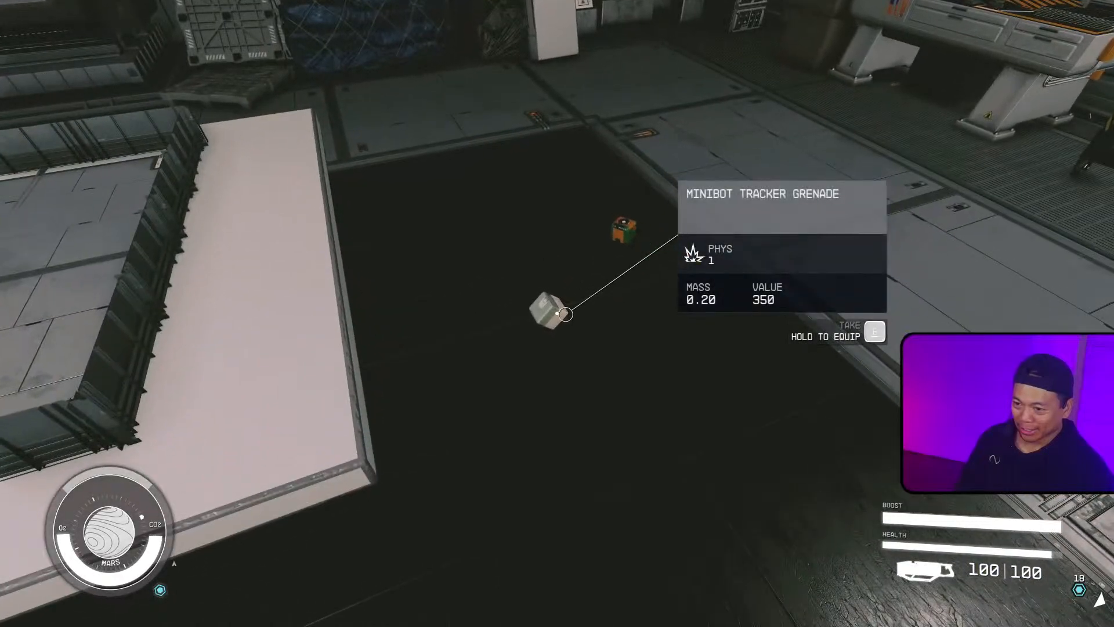
key("w")
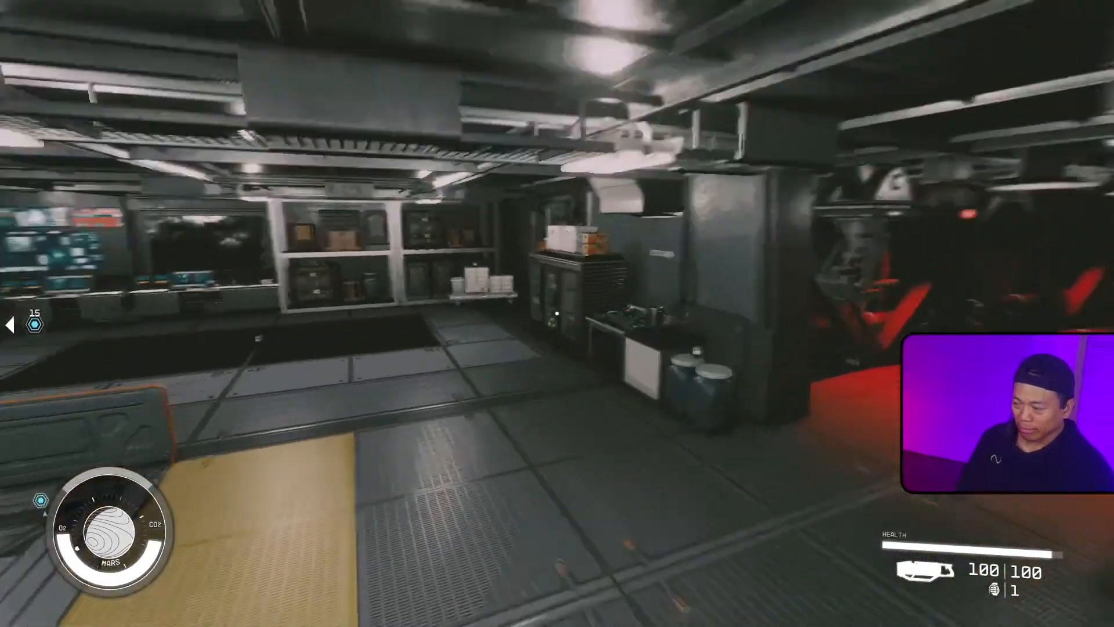
Step: Return through the orange door to the target range, throw the grenade again and step back to watch
key("space")
key("w")
key("space")
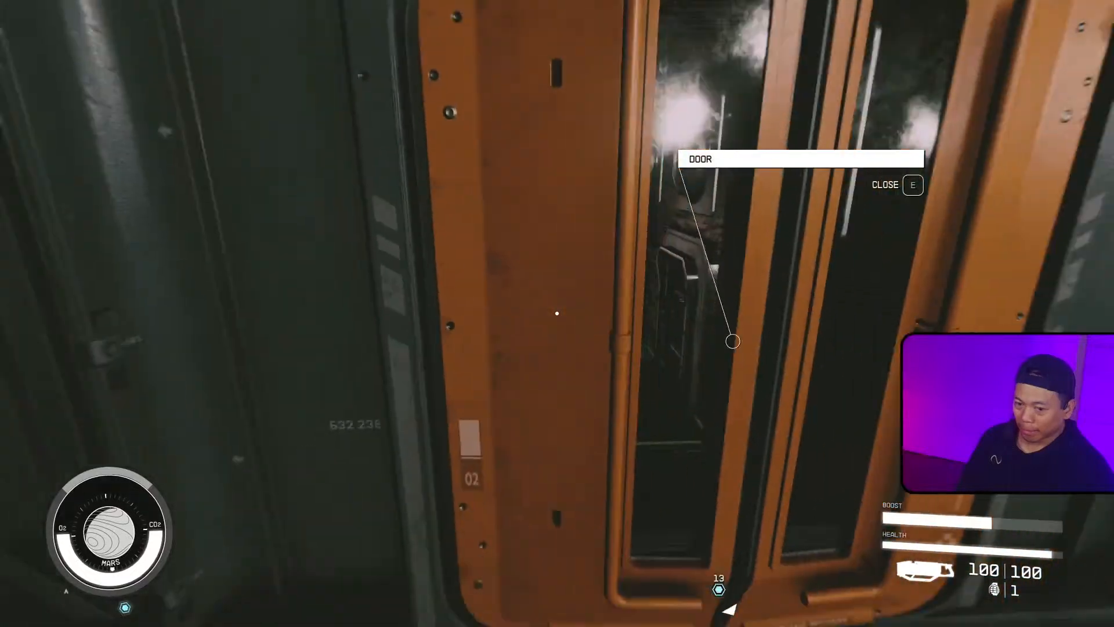
key("w")
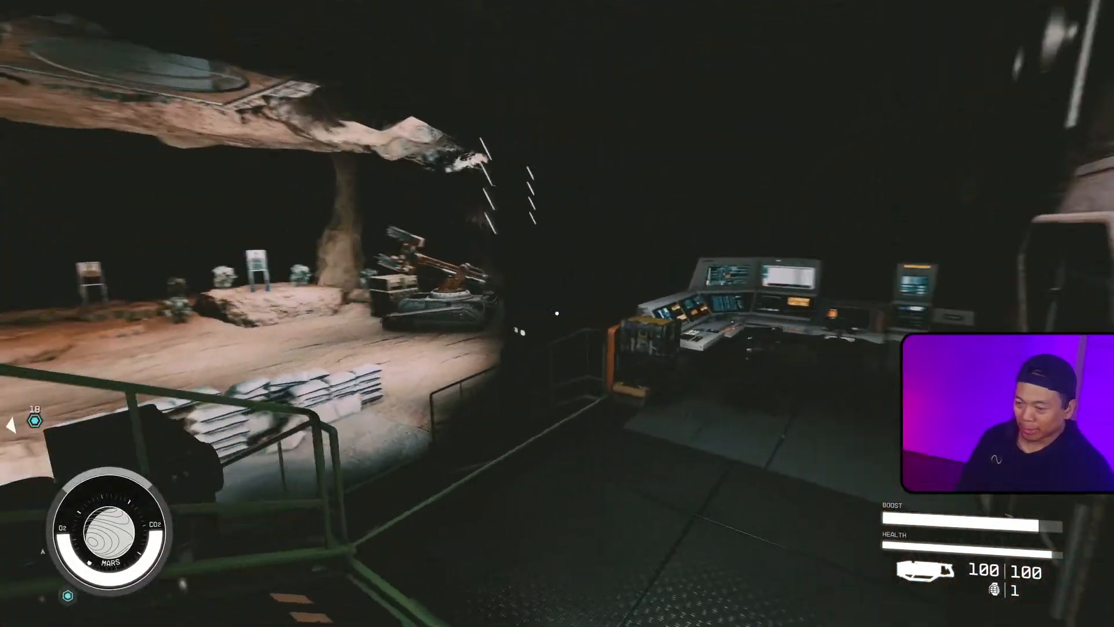
key("w")
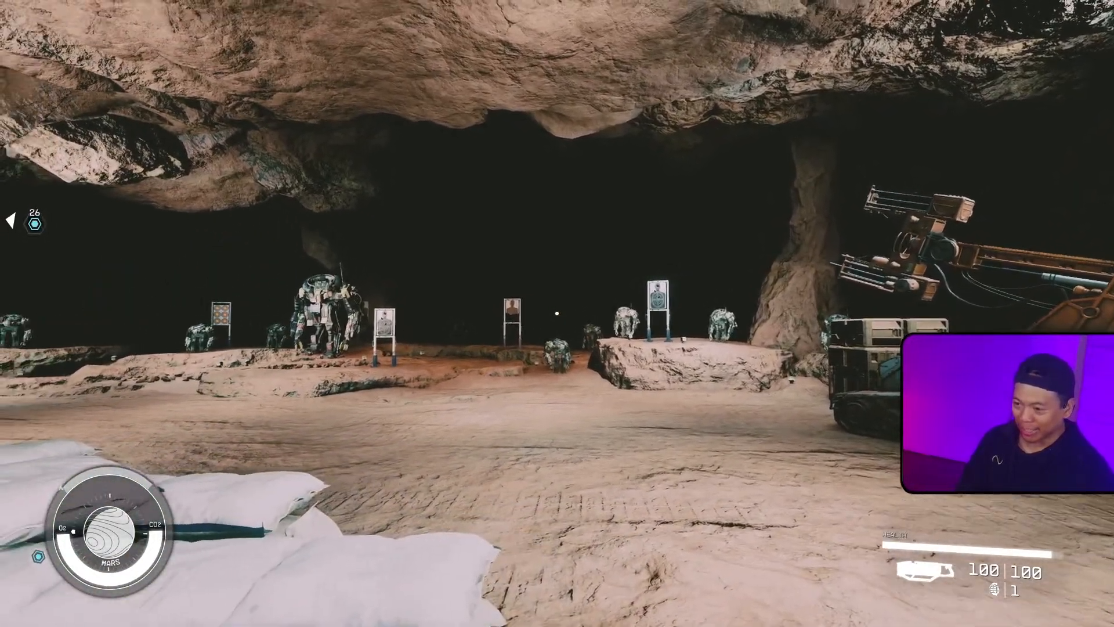
key("g")
key("s")
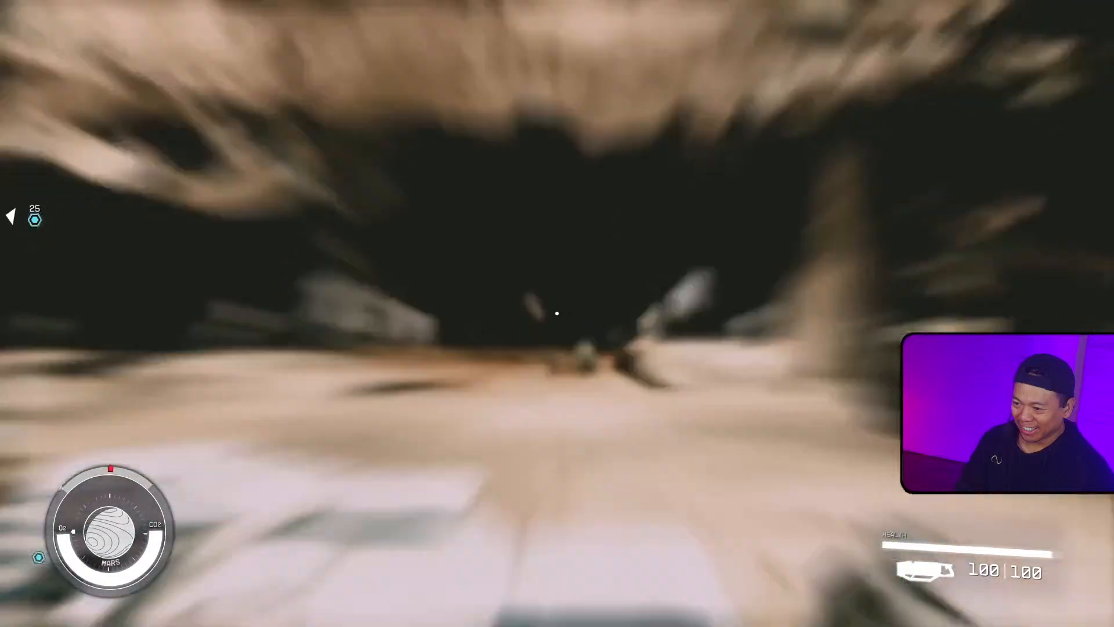
key("s")
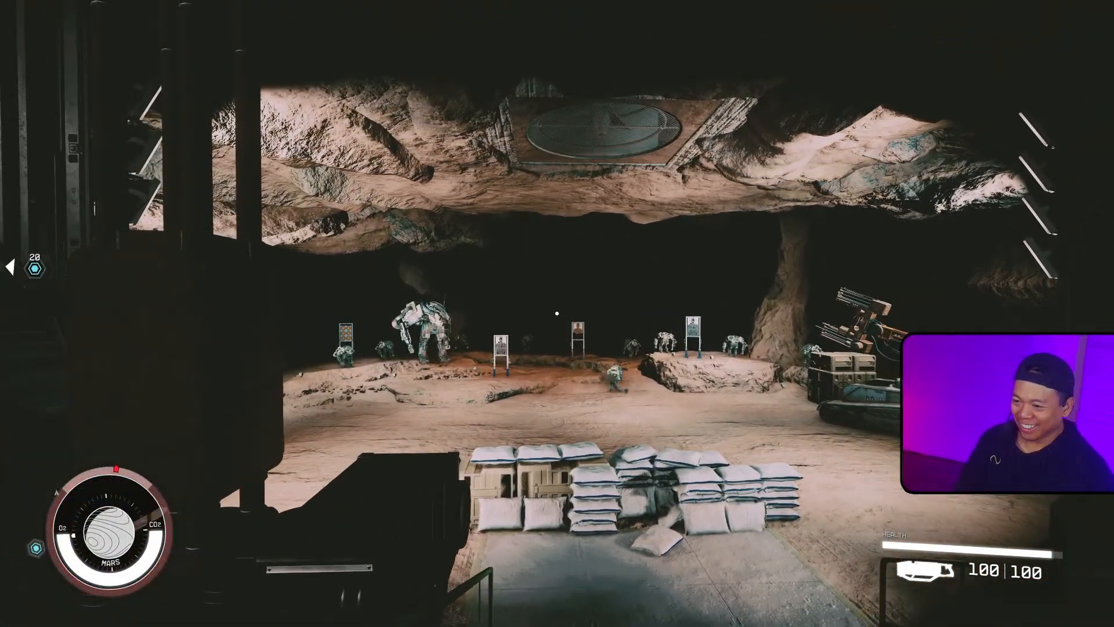
Step: Walk between the target range and the lab to check whether the thrown grenade spawned a tracker microbot
key("s")
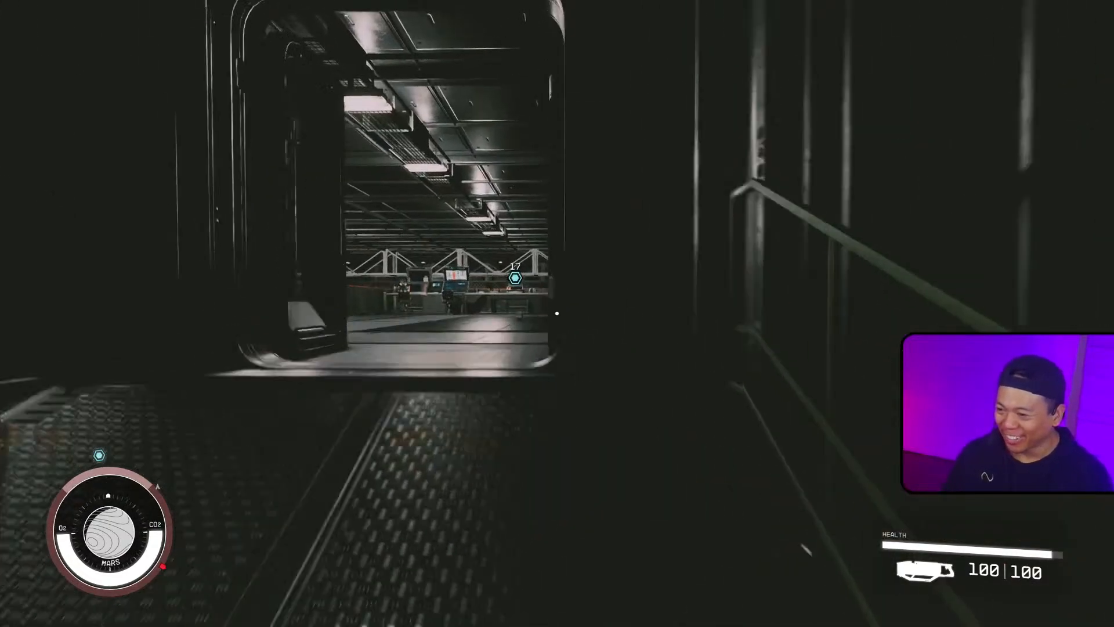
key("w")
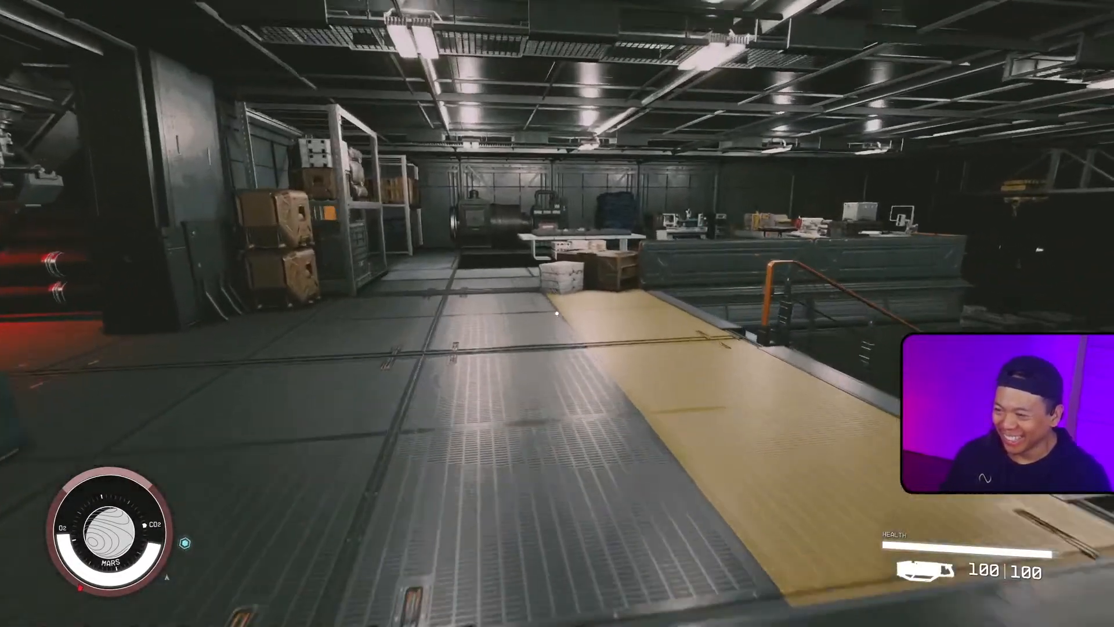
key("w")
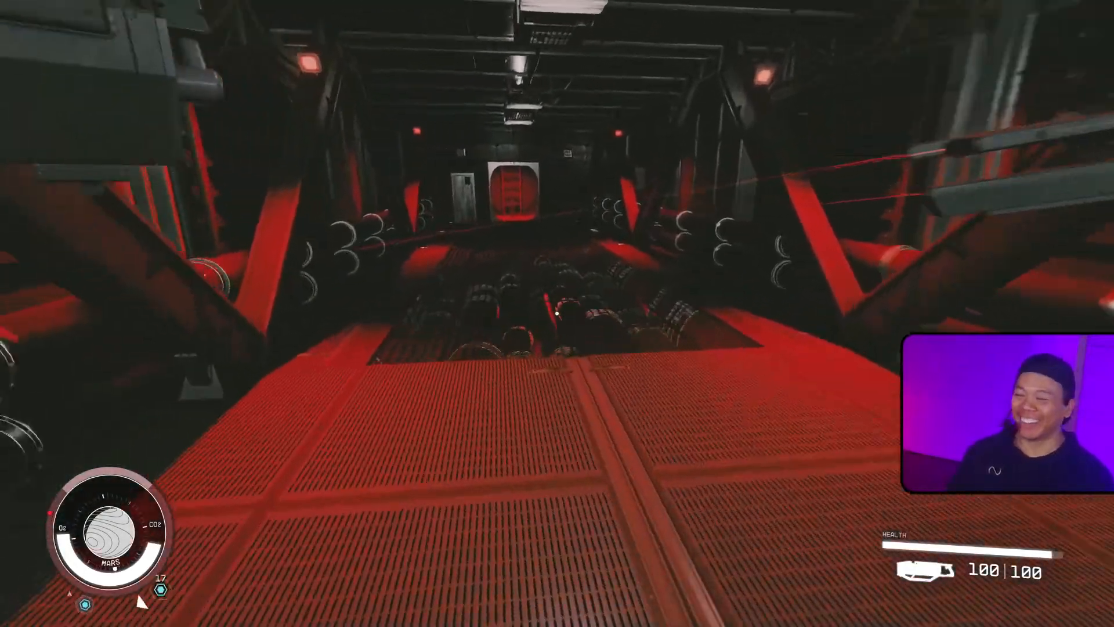
key("w")
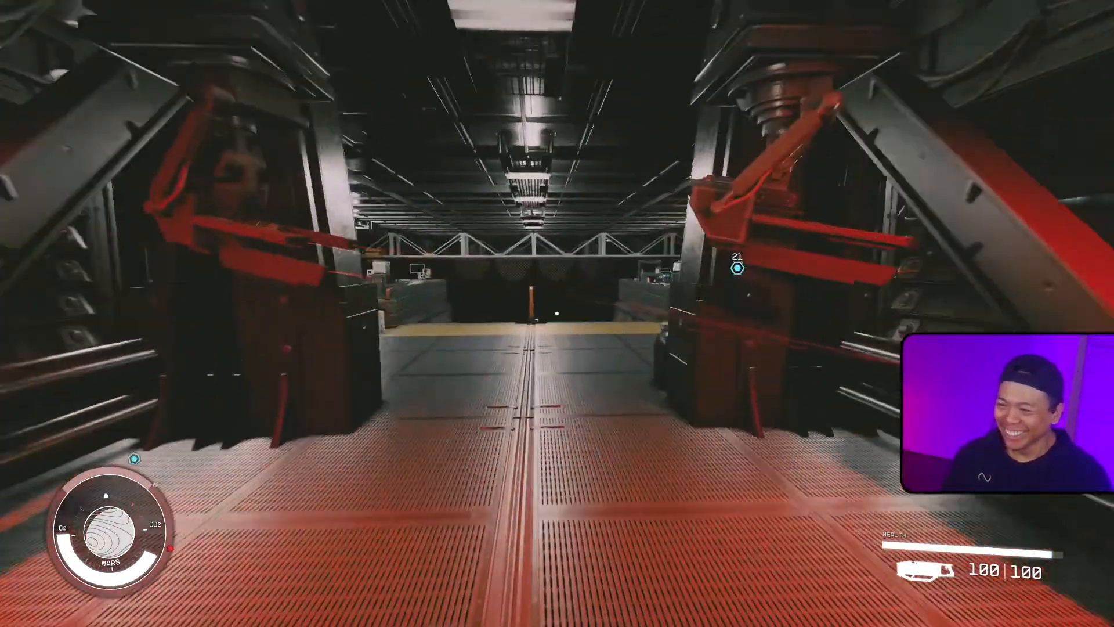
key("w")
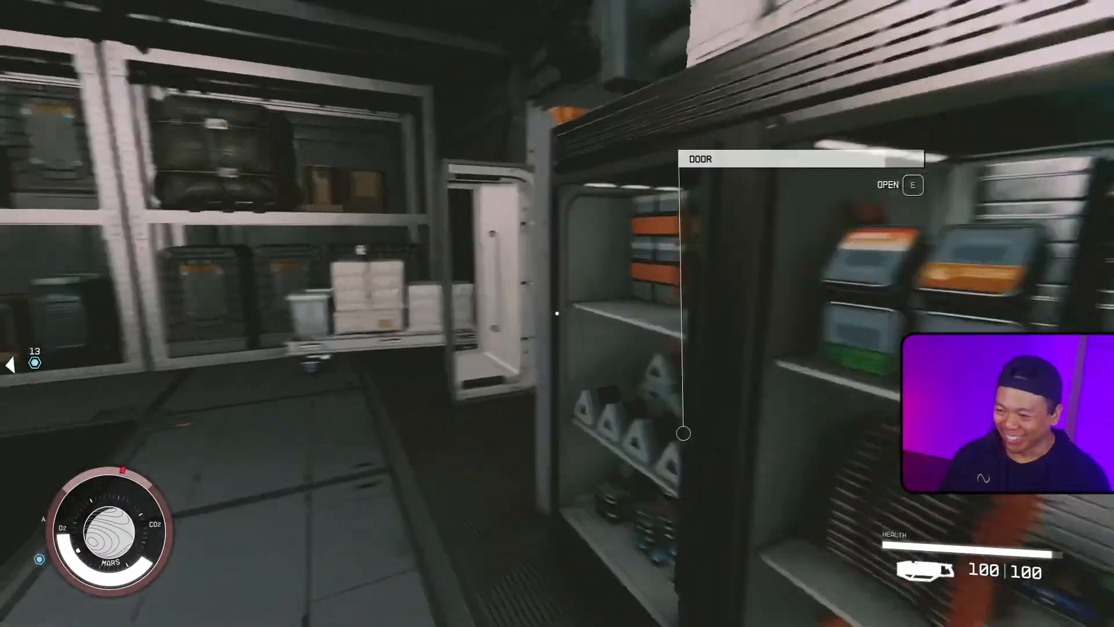
key("w")
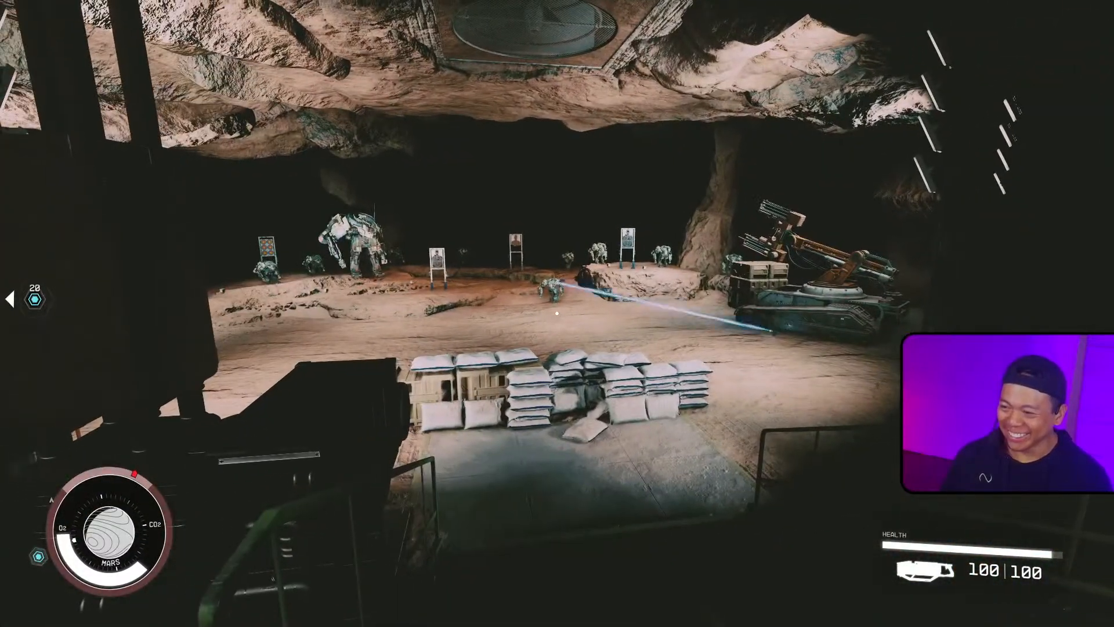
key("d")
key("r")
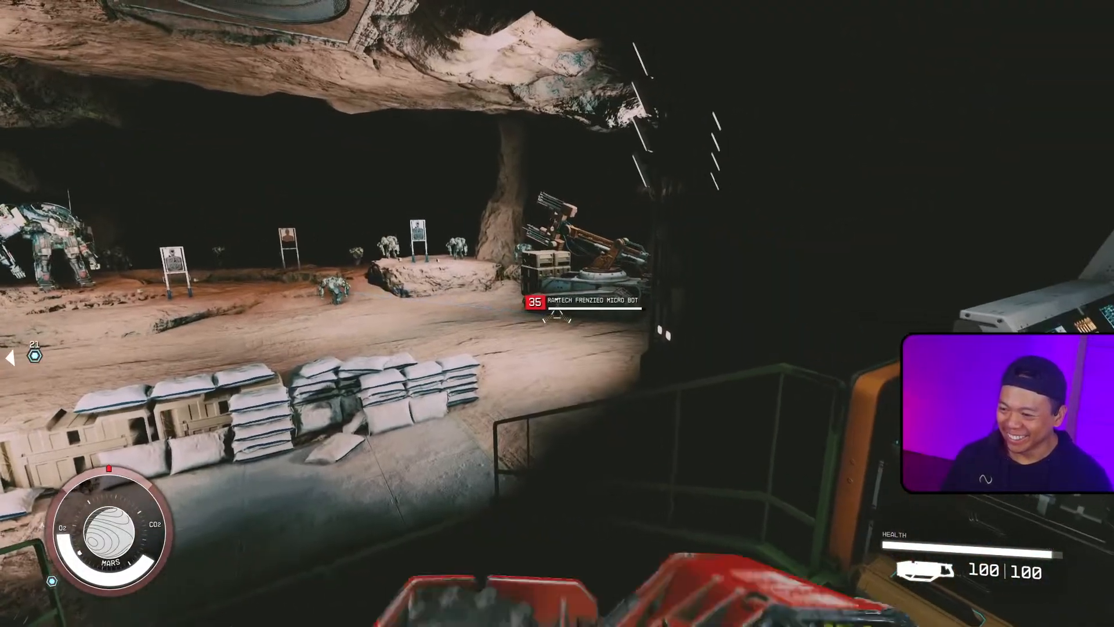
key("w")
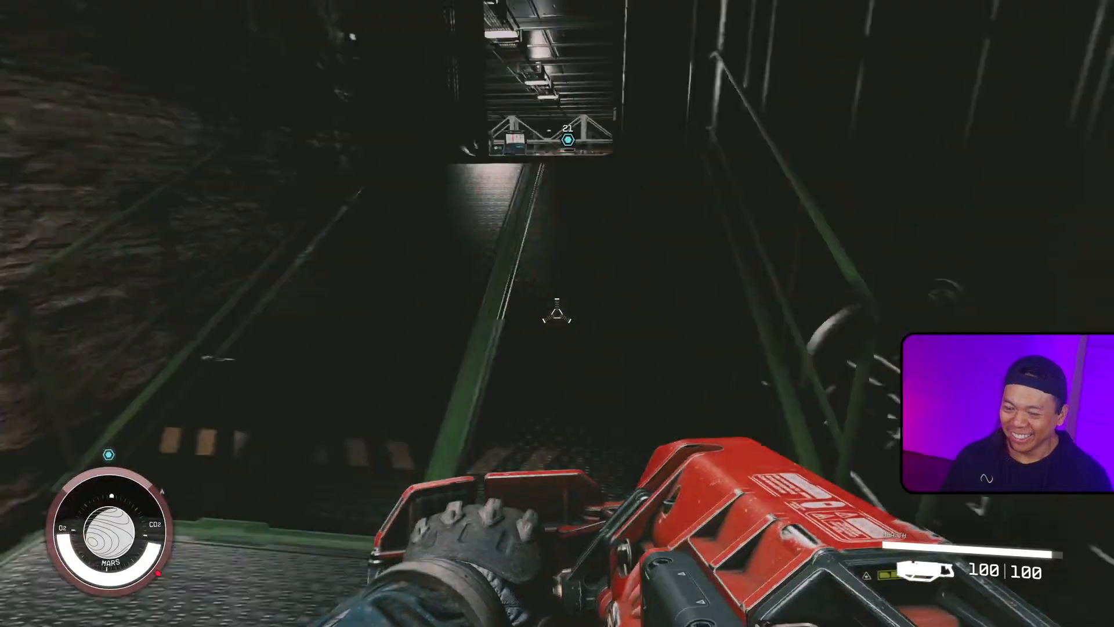
key("w")
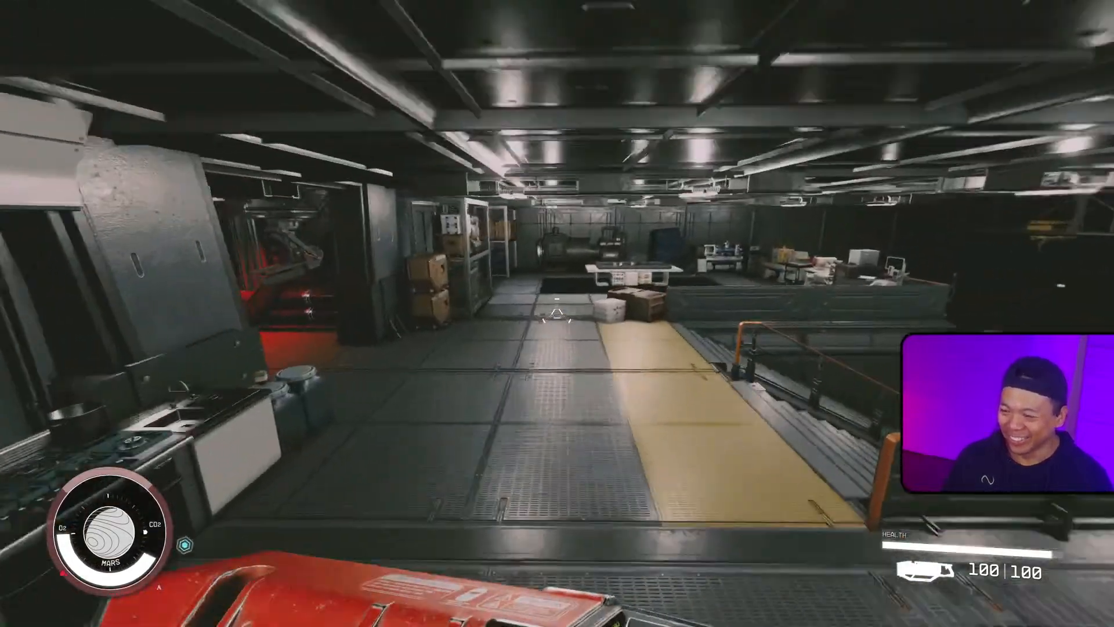
key("a")
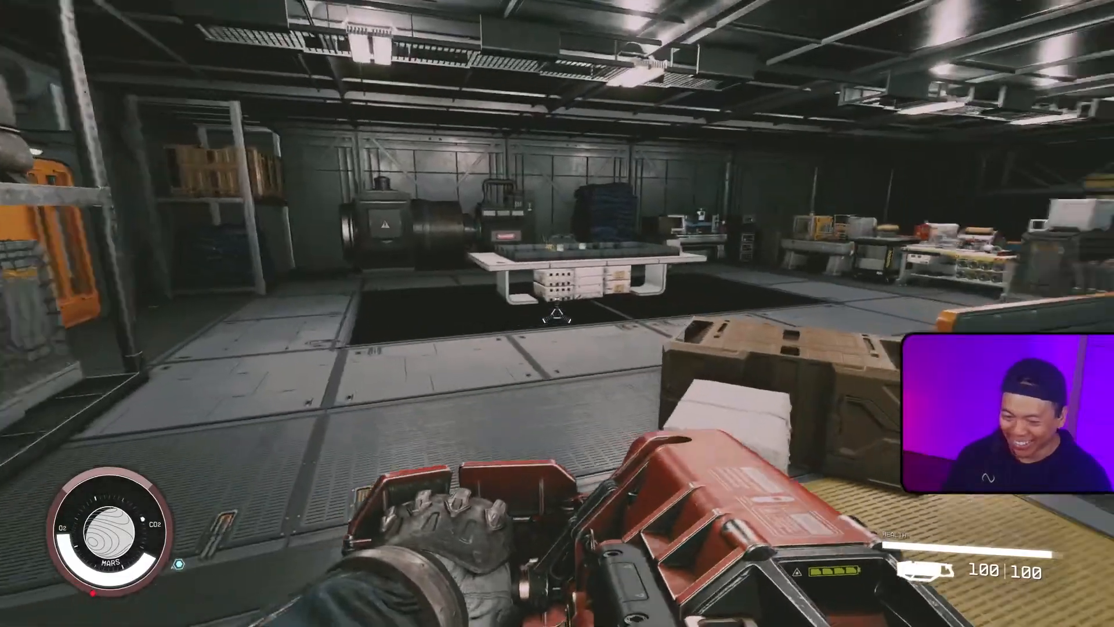
Step: Reload the latest RamTech Underground autosave from the pause menu
key("Escape")
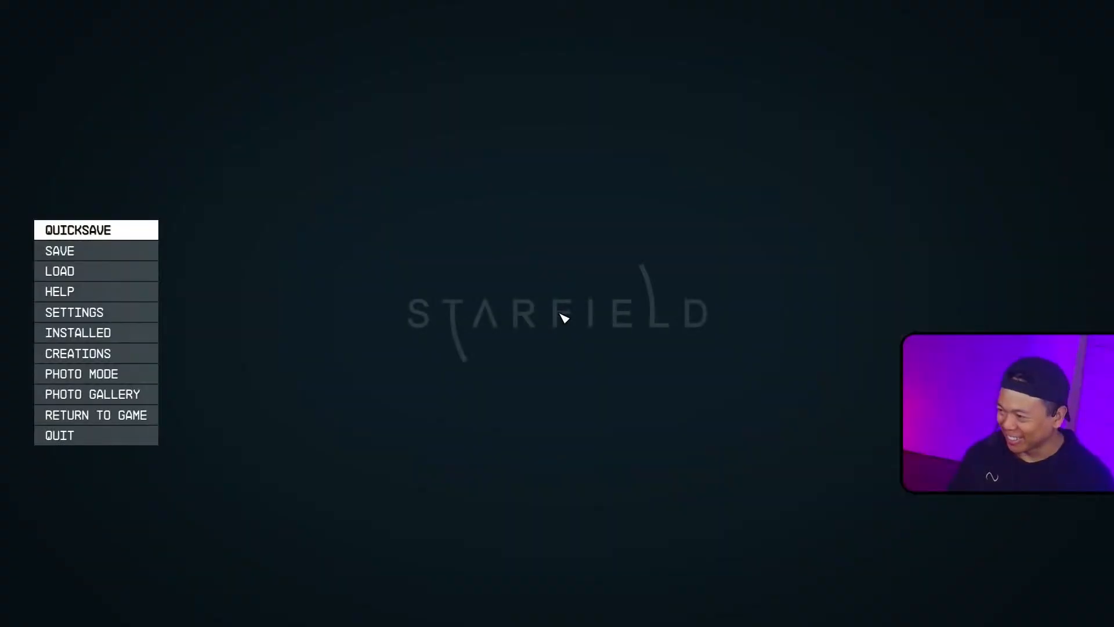
left_click(139, 277)
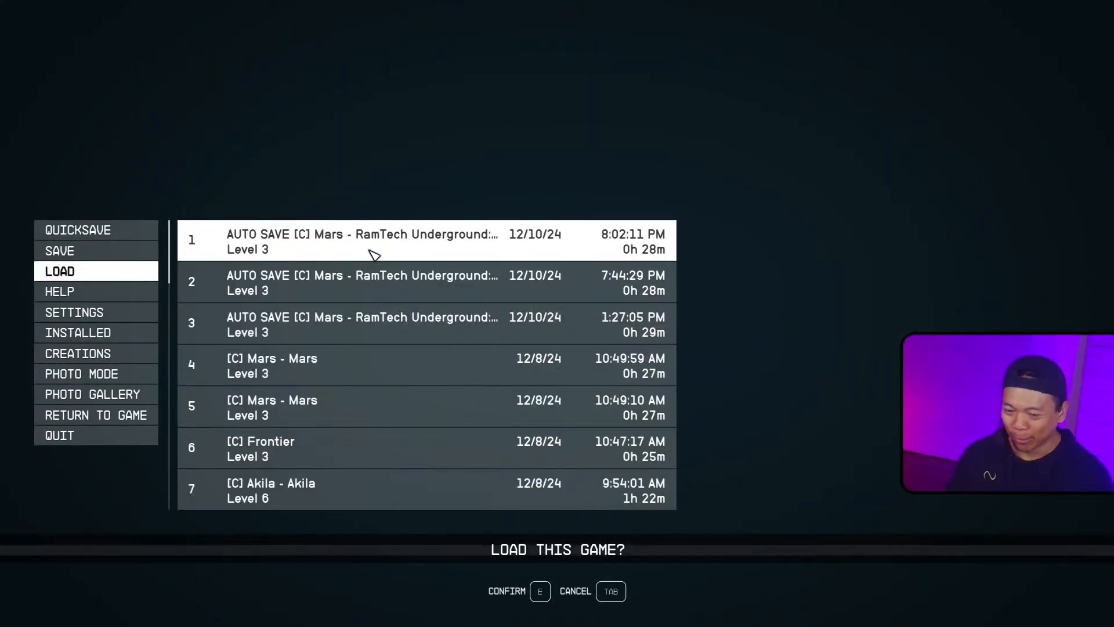
key("e")
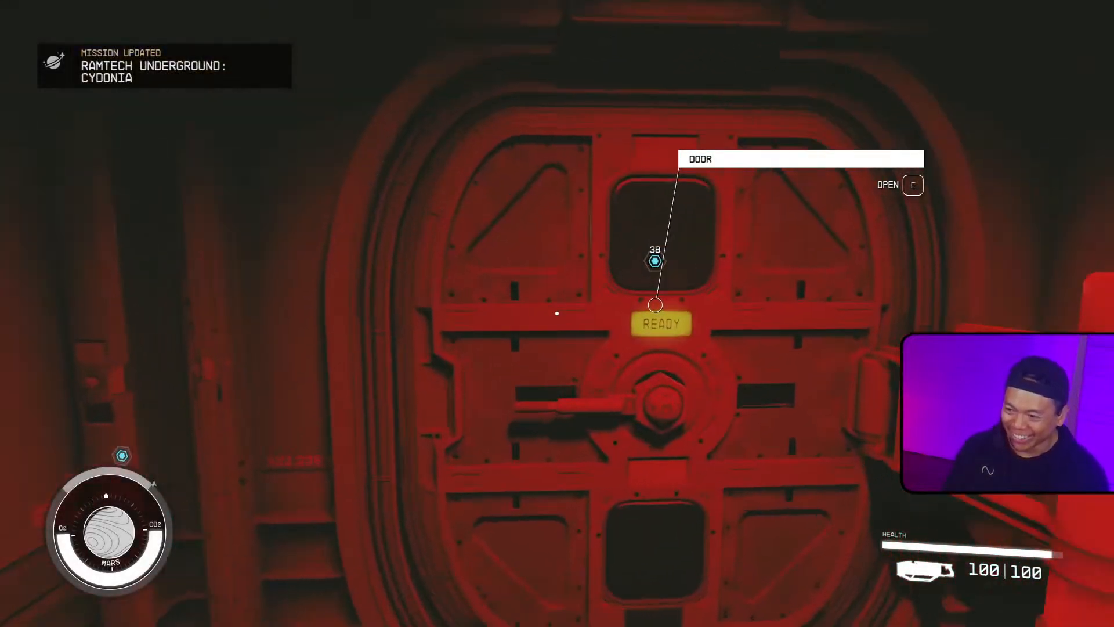
Step: Open the red door and head down the corridor toward the lab floor
key("e")
key("s")
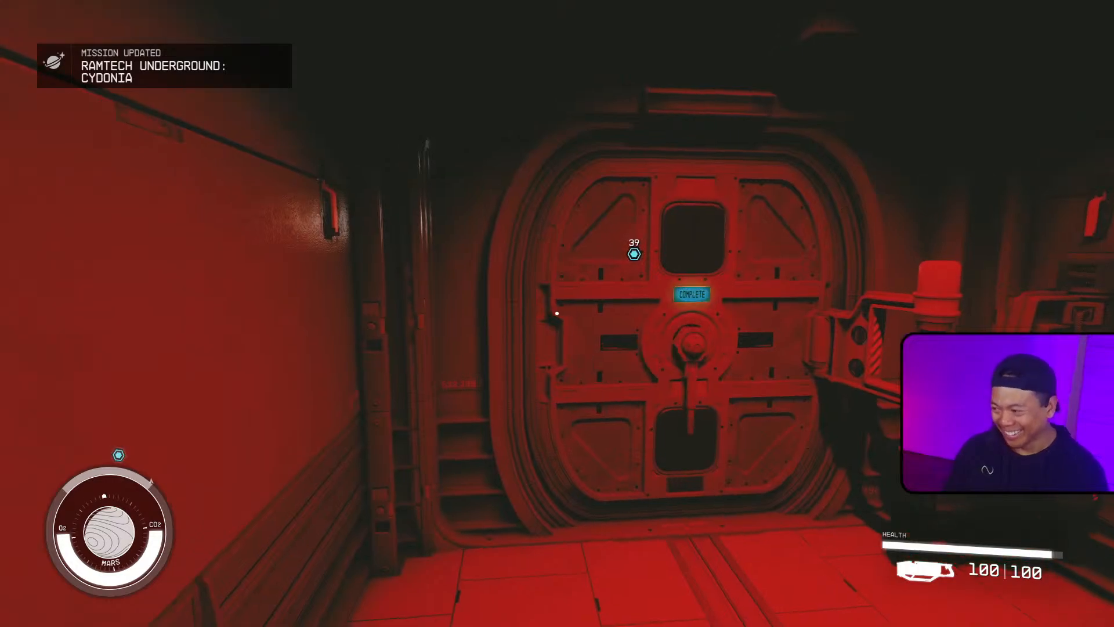
key("w")
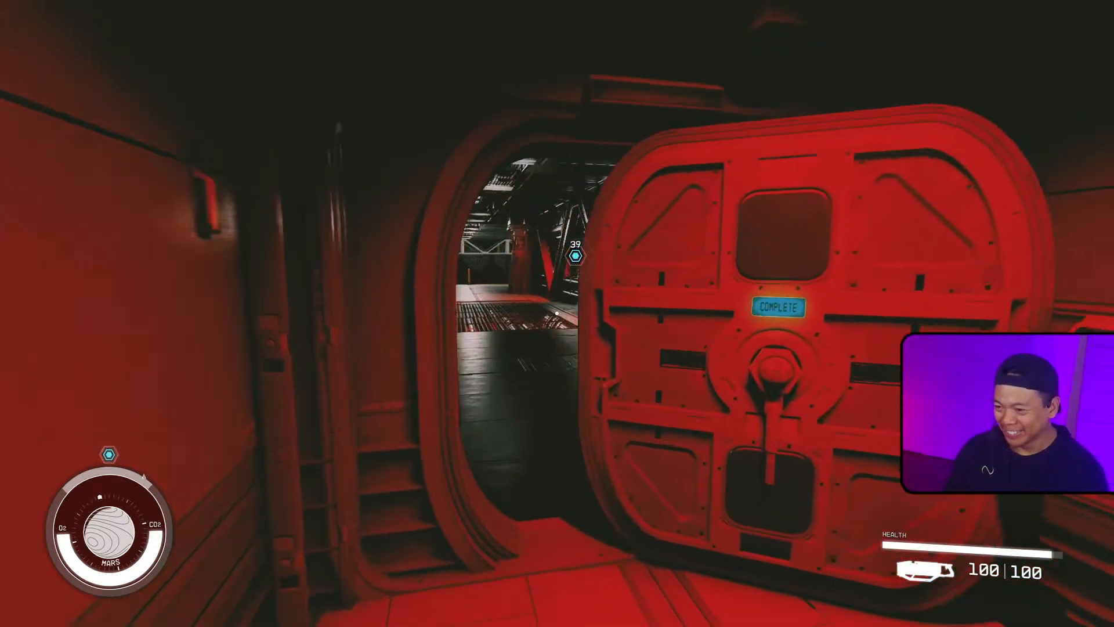
key("w")
key("space")
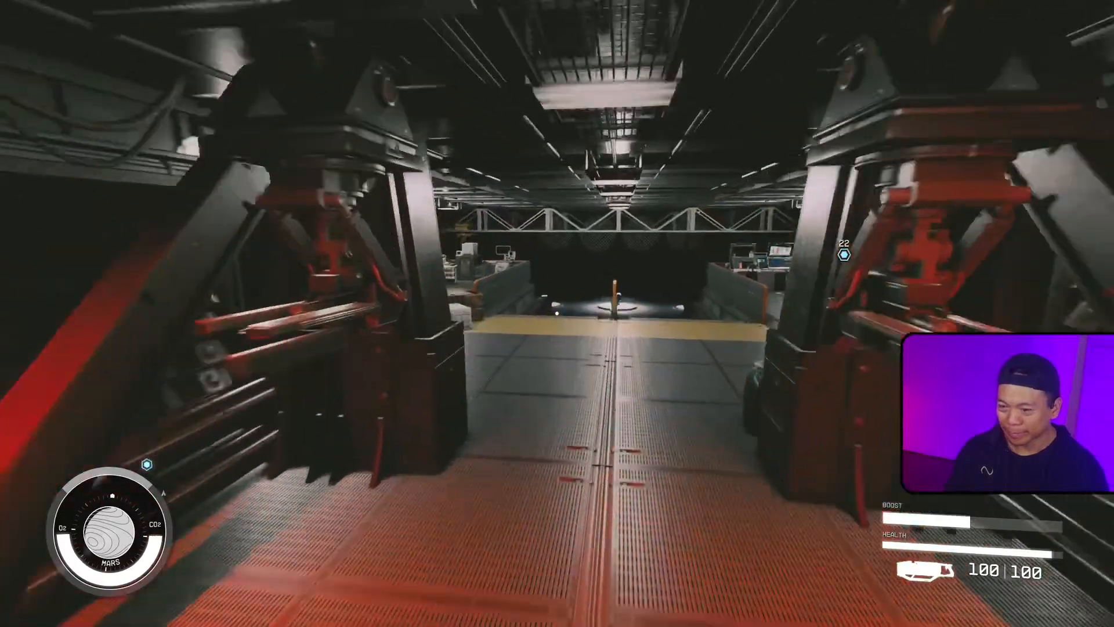
Step: Take the Minibot Tracker Grenade from the lab floor
key("w")
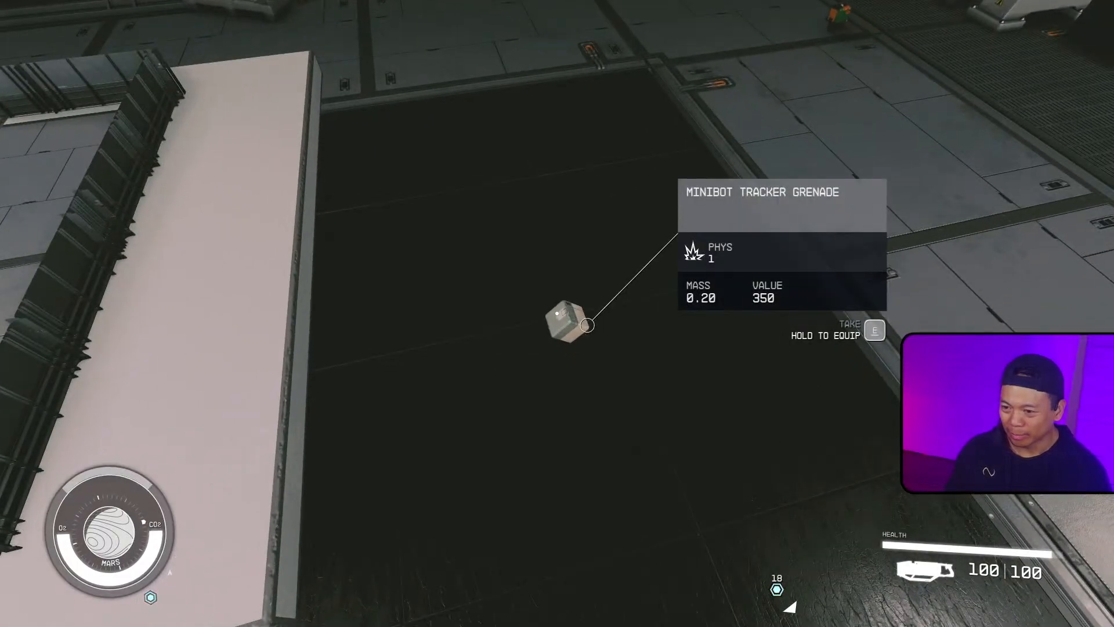
key("e")
key("w")
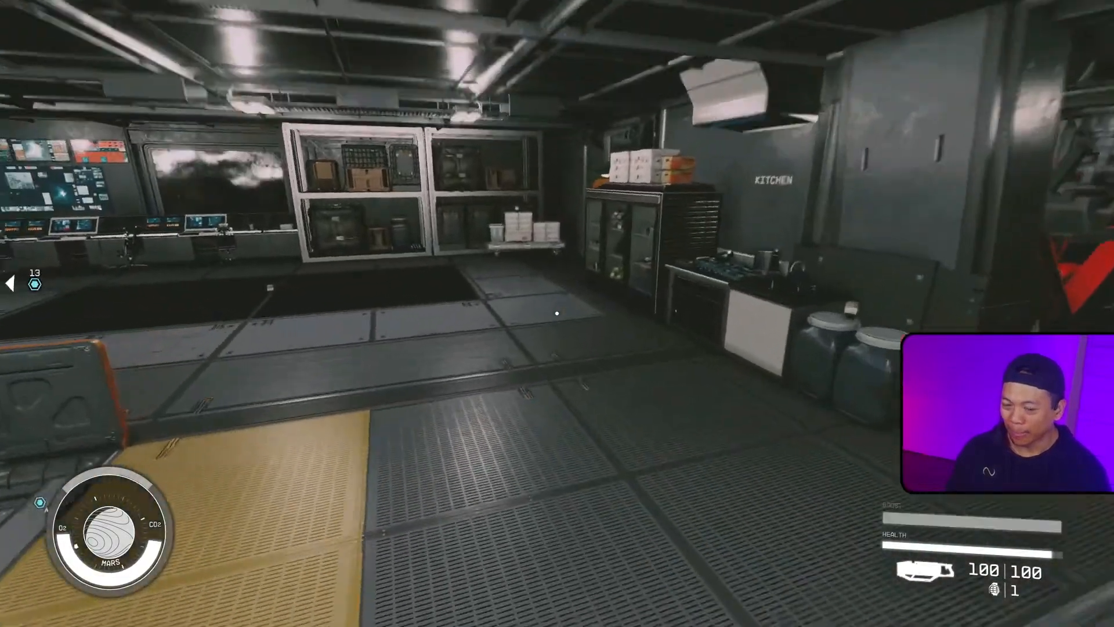
Step: Go through the orange door to the target range, throw the grenade and step back
key("e")
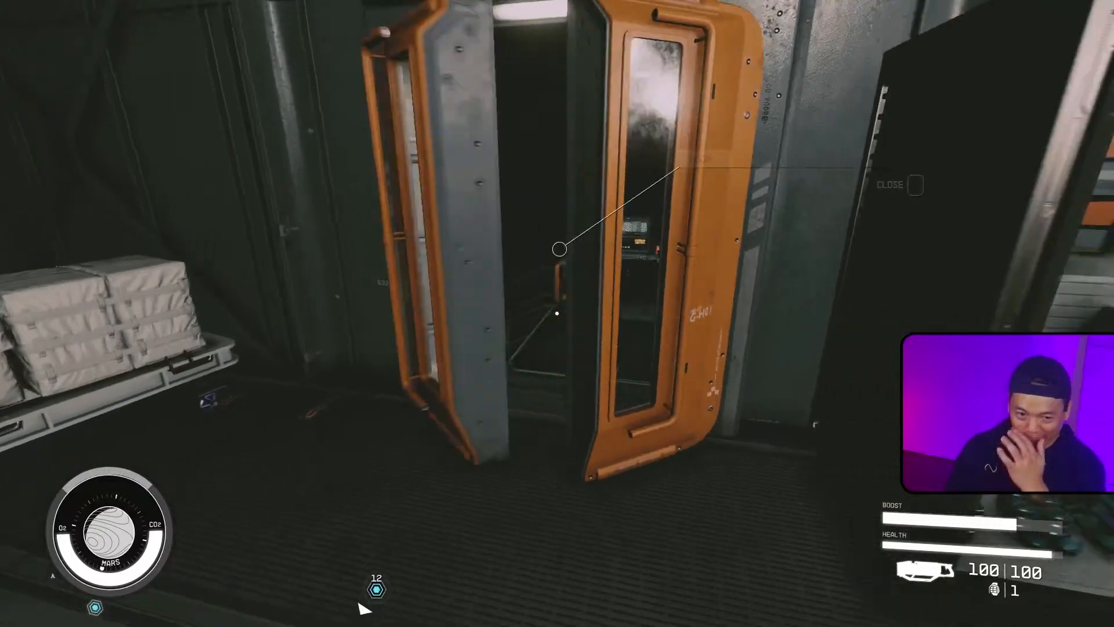
key("w")
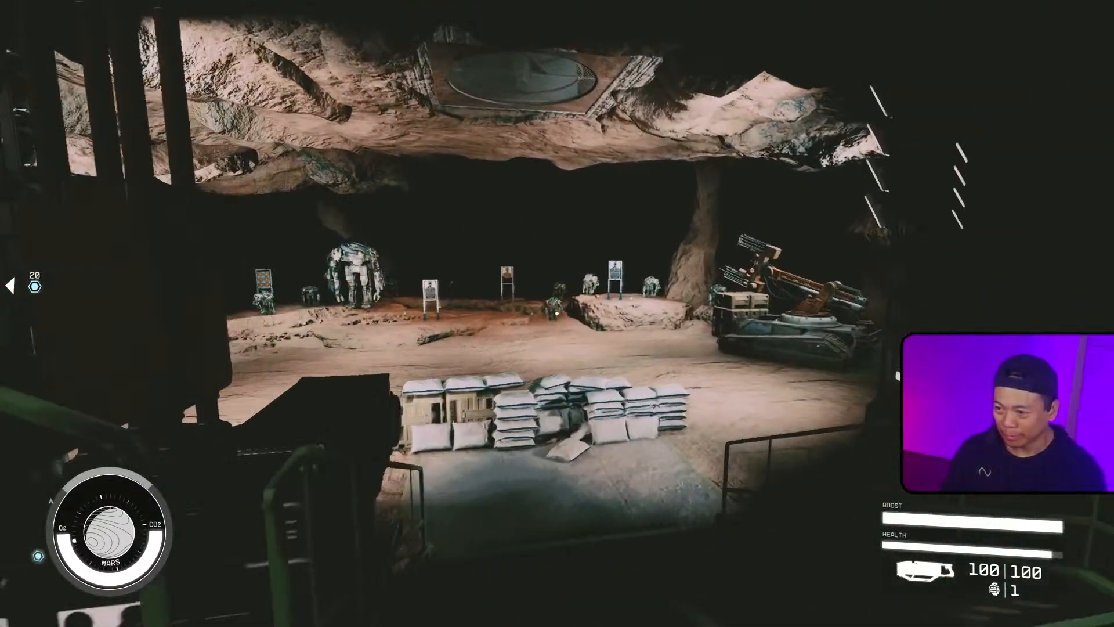
key("w")
key("g")
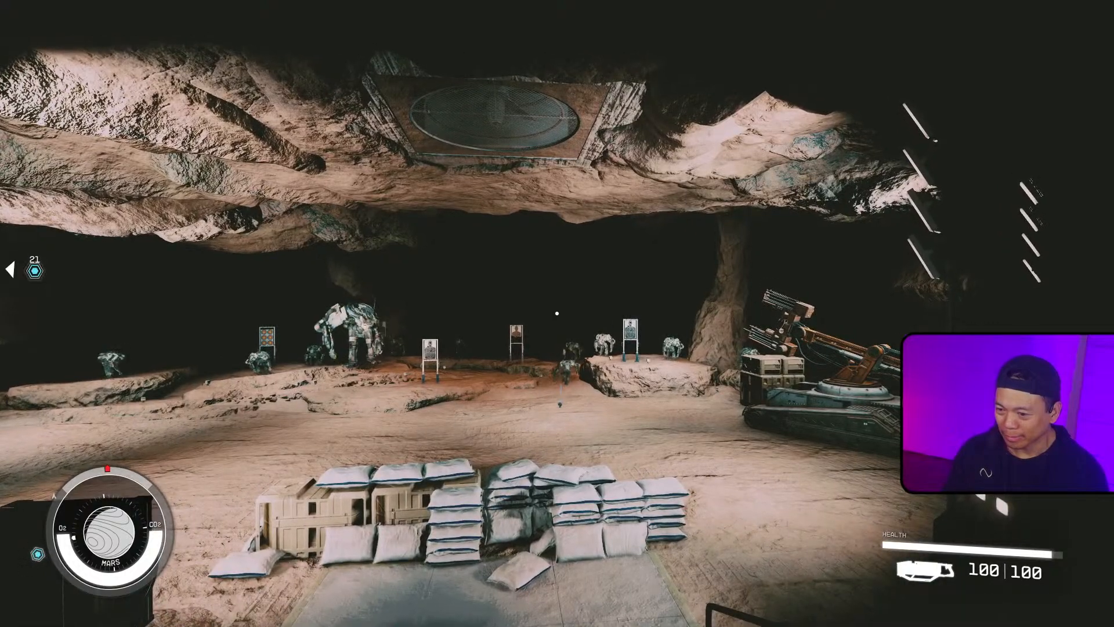
key("s")
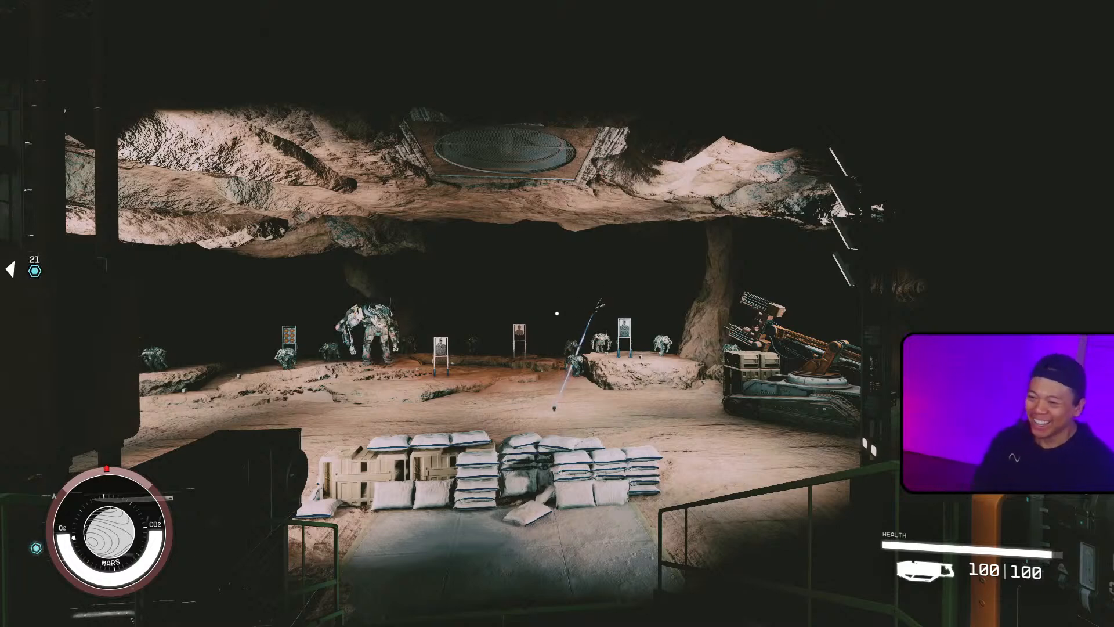
Step: Walk out onto the range to inspect where the grenade landed
key("w")
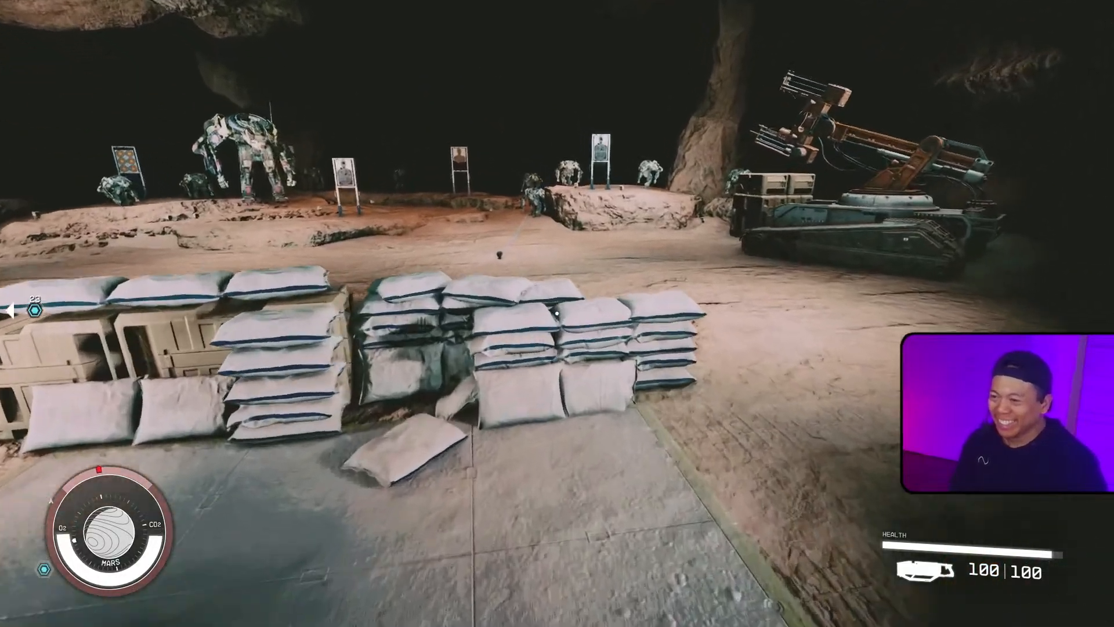
key("w")
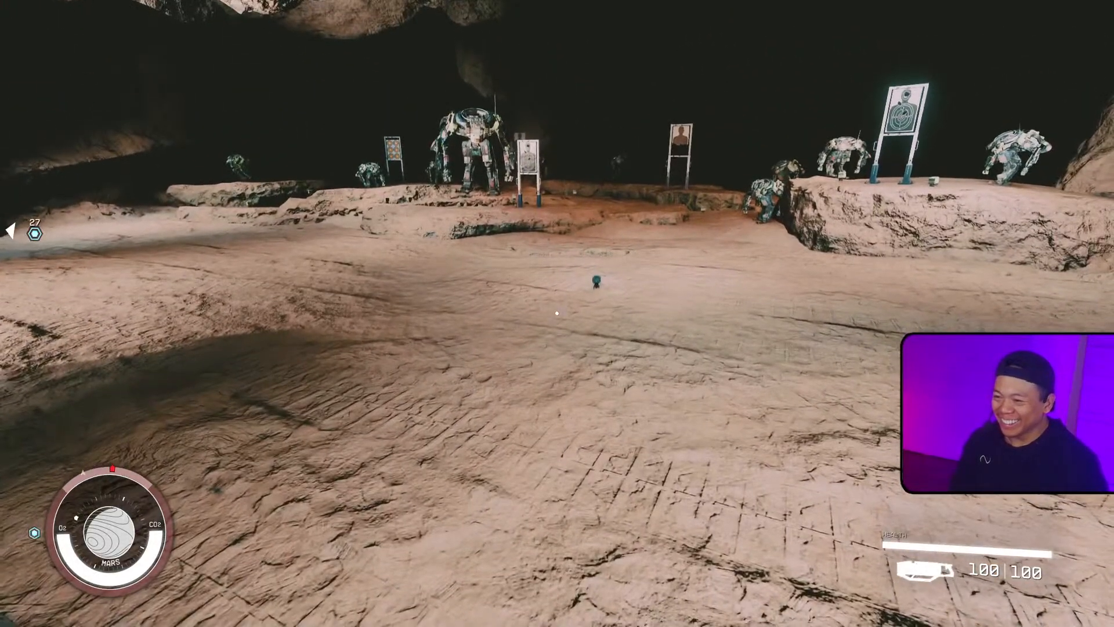
key("w")
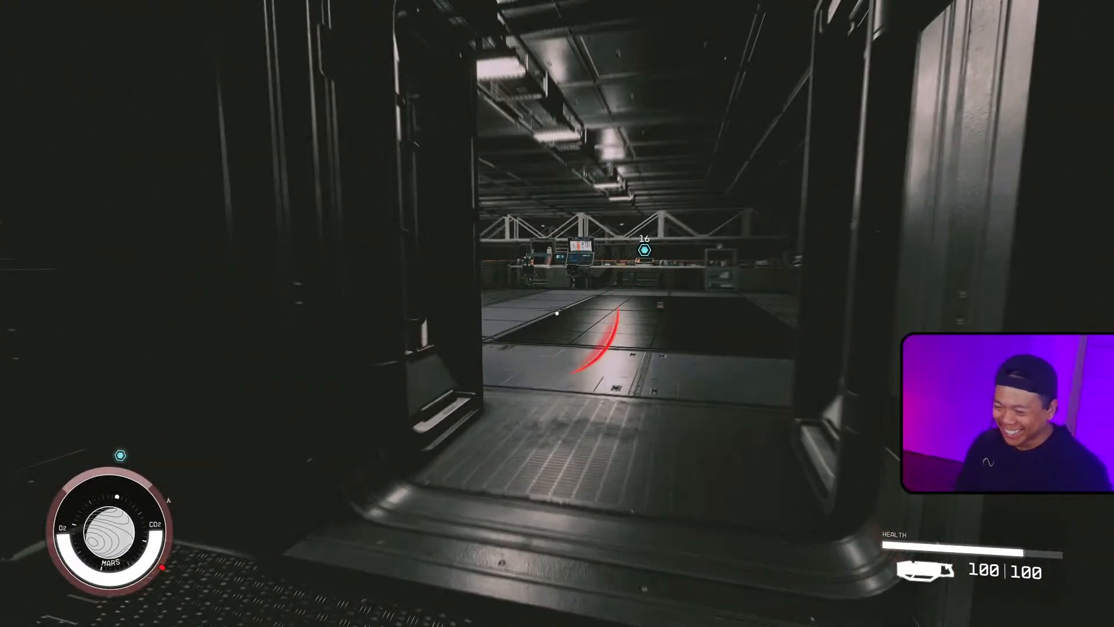
Step: Loop back through the lab kitchen to the range overlook and shoot at the RamTech Frenzied Micro Bot
key("w")
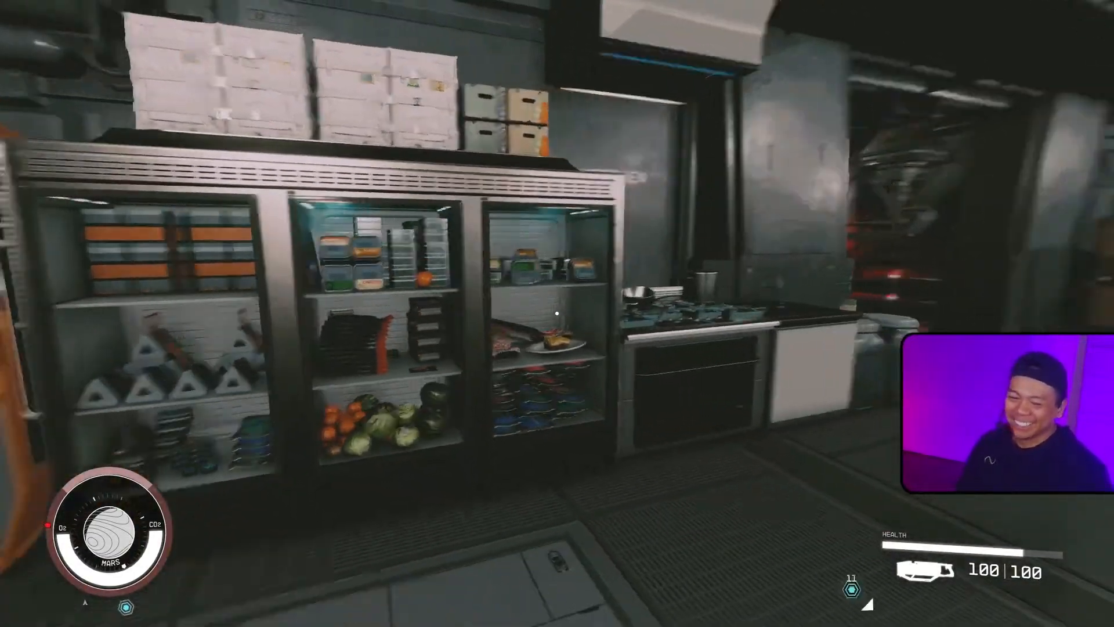
key("s")
key("d")
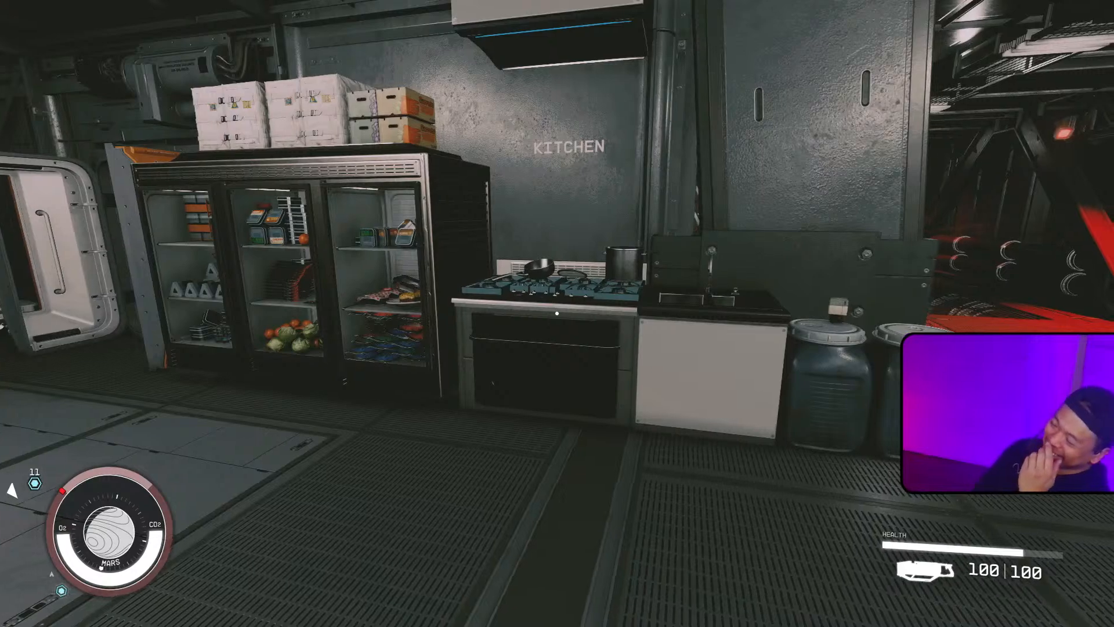
key("d")
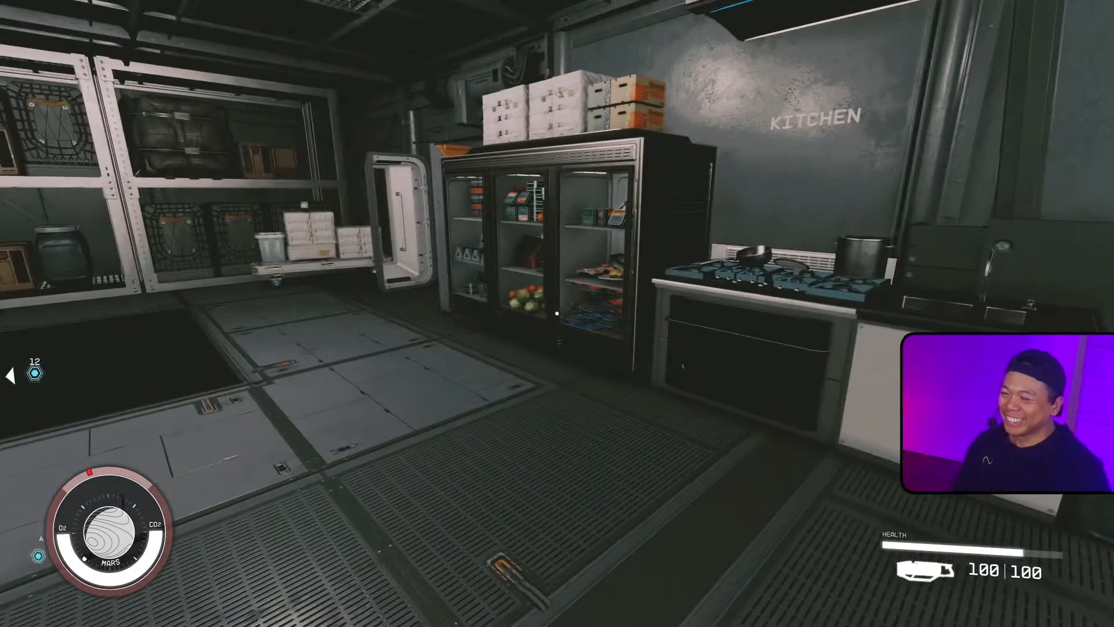
key("w")
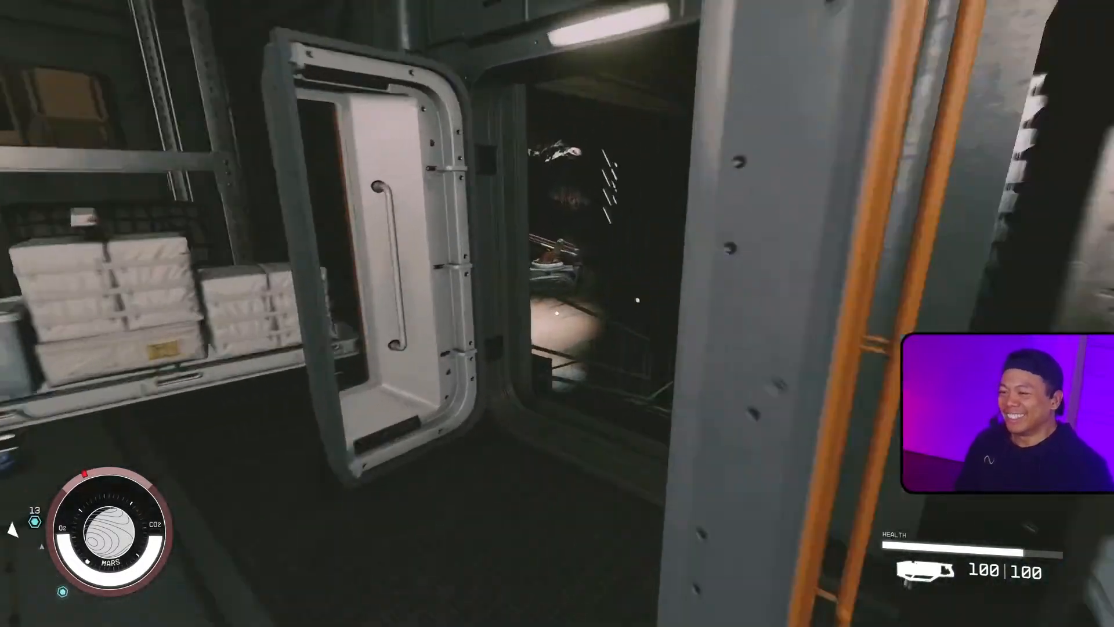
key("w")
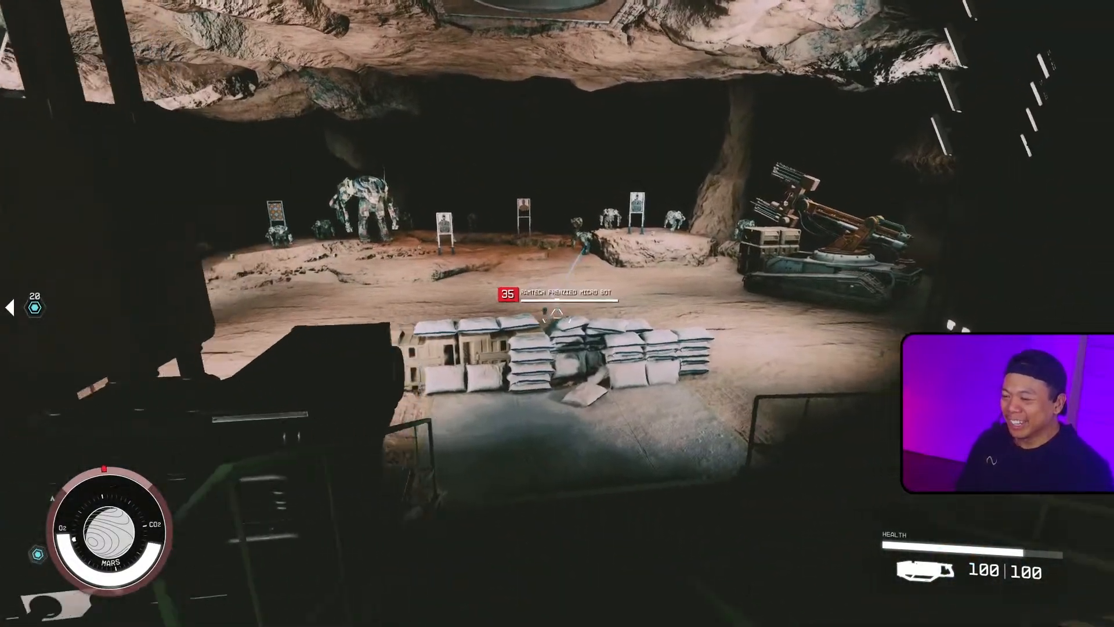
key("w")
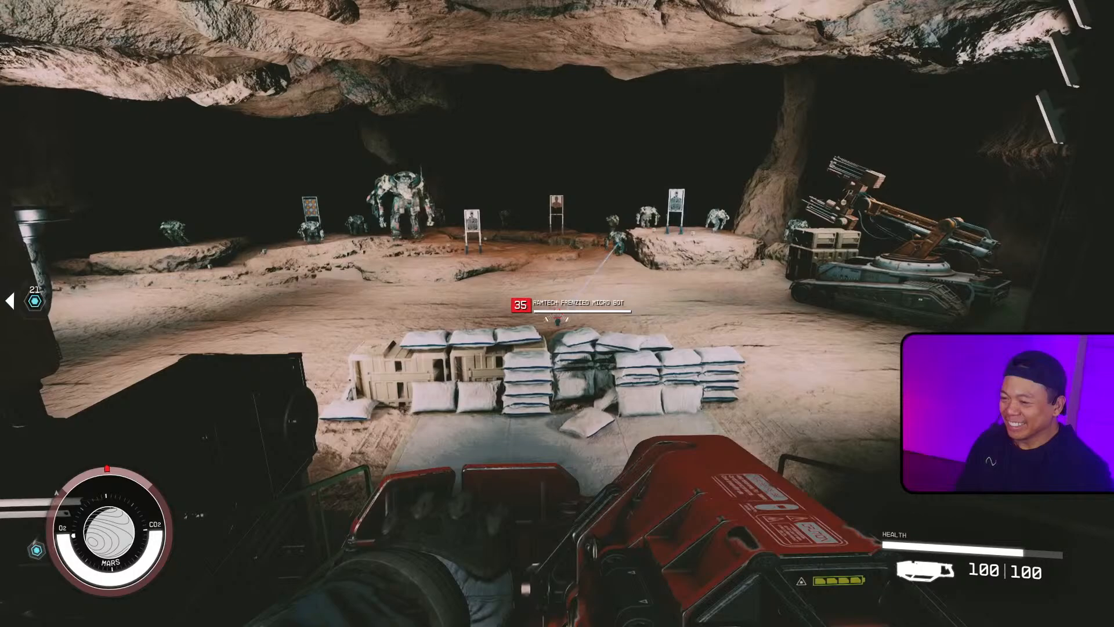
left_click(558, 316)
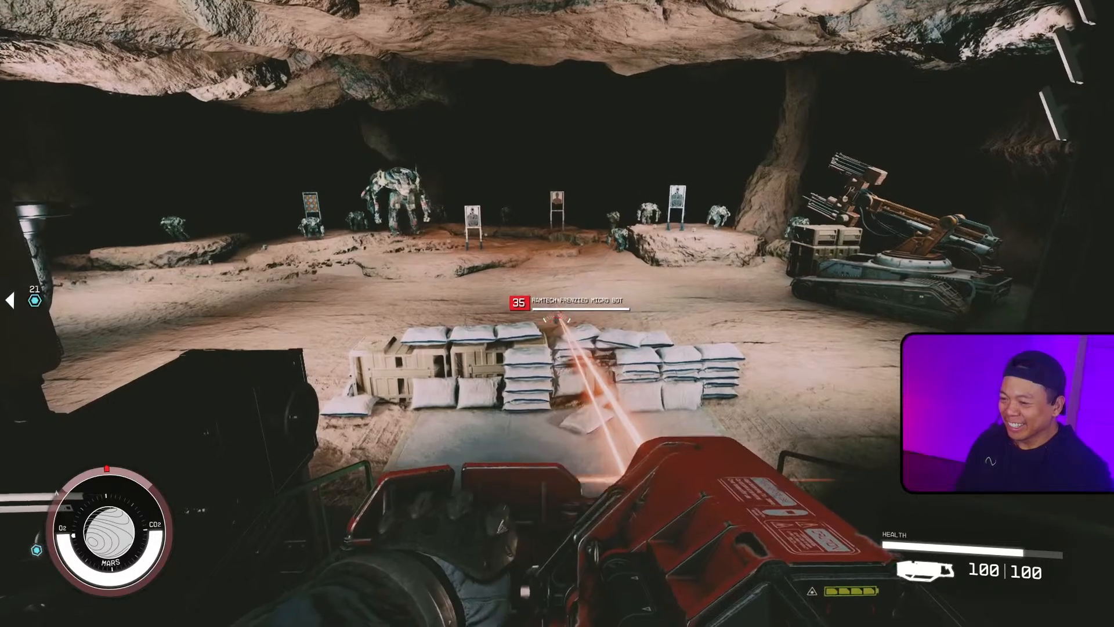
left_click_drag(557, 317, 557, 316)
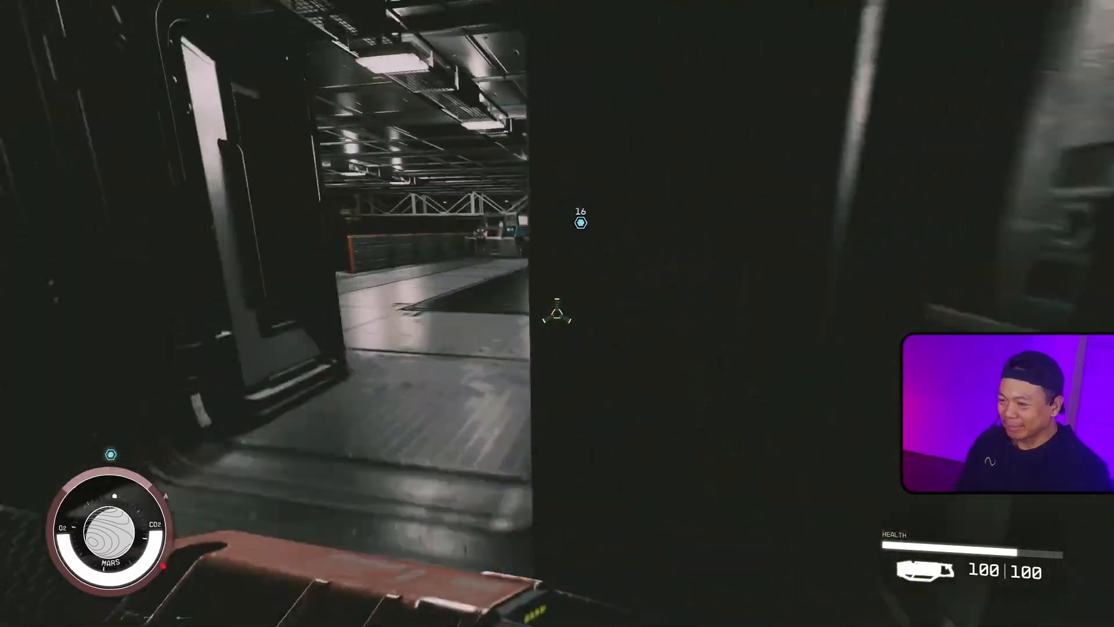
key("w")
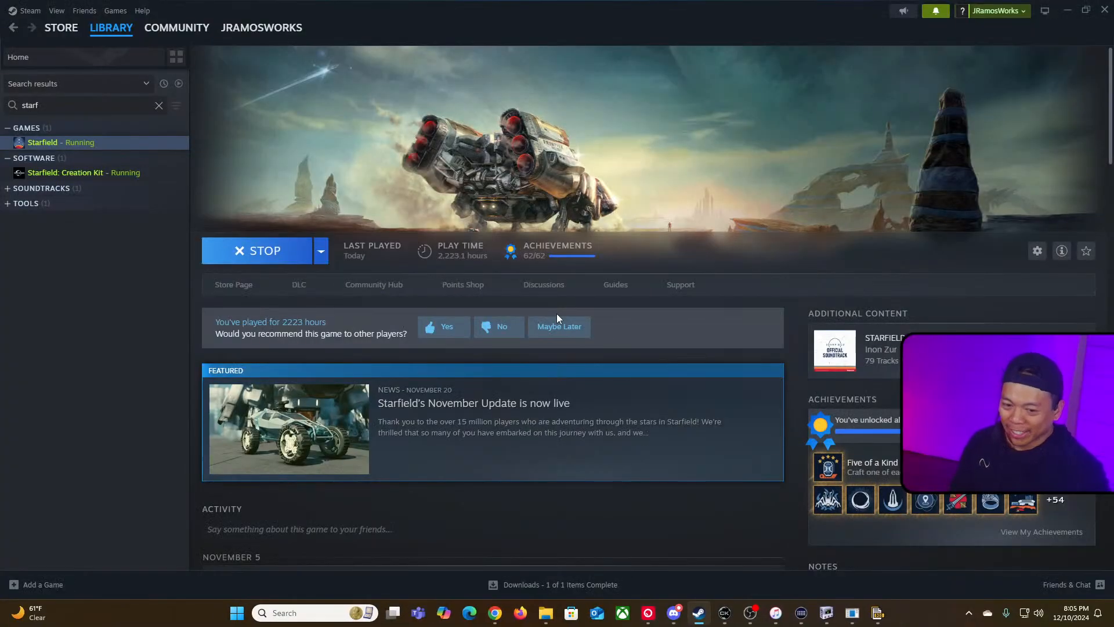
Step: Switch to the Starfield Creation Kit window
key("alt+Tab")
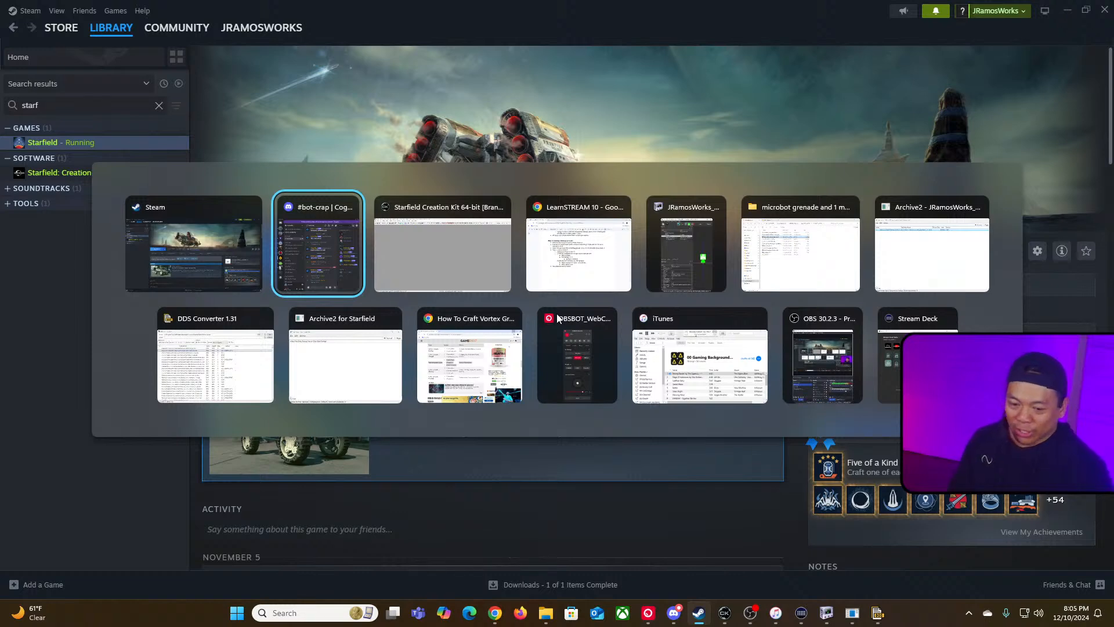
key("alt+Tab")
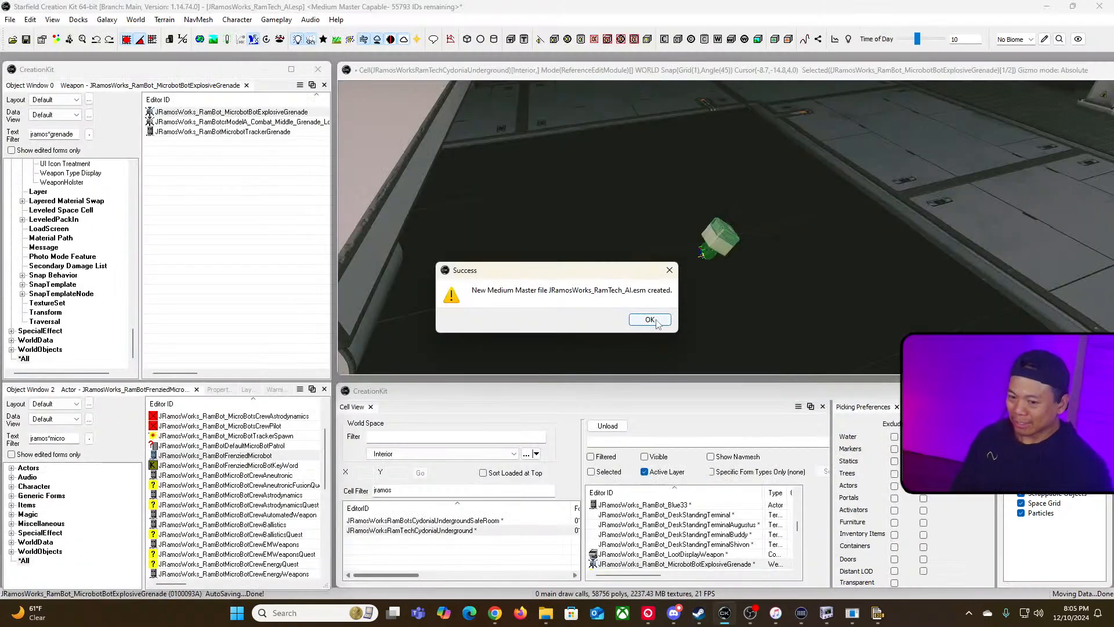
Step: Switch to the LearnSTREAM 10 notes document and review the microbot grenade steps, then return to the Creation Kit
left_click(654, 314)
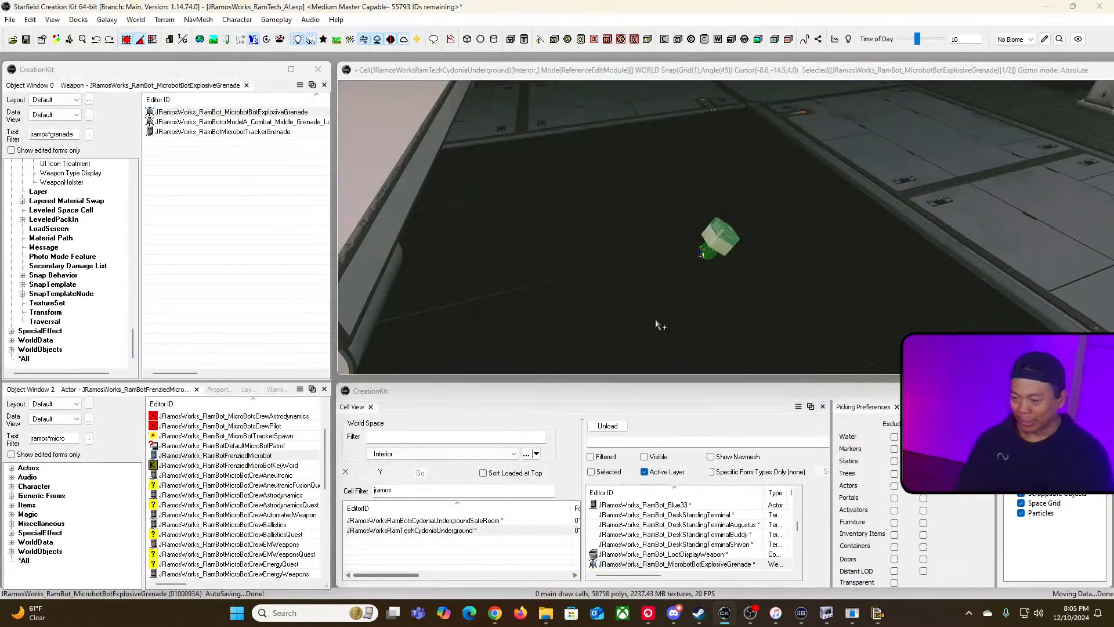
key("alt+Tab")
key("alt+Tab")
key("alt+Tab")
key("alt+Tab")
key("alt+Tab")
key("alt+Tab")
key("alt+Tab")
key("alt+Tab")
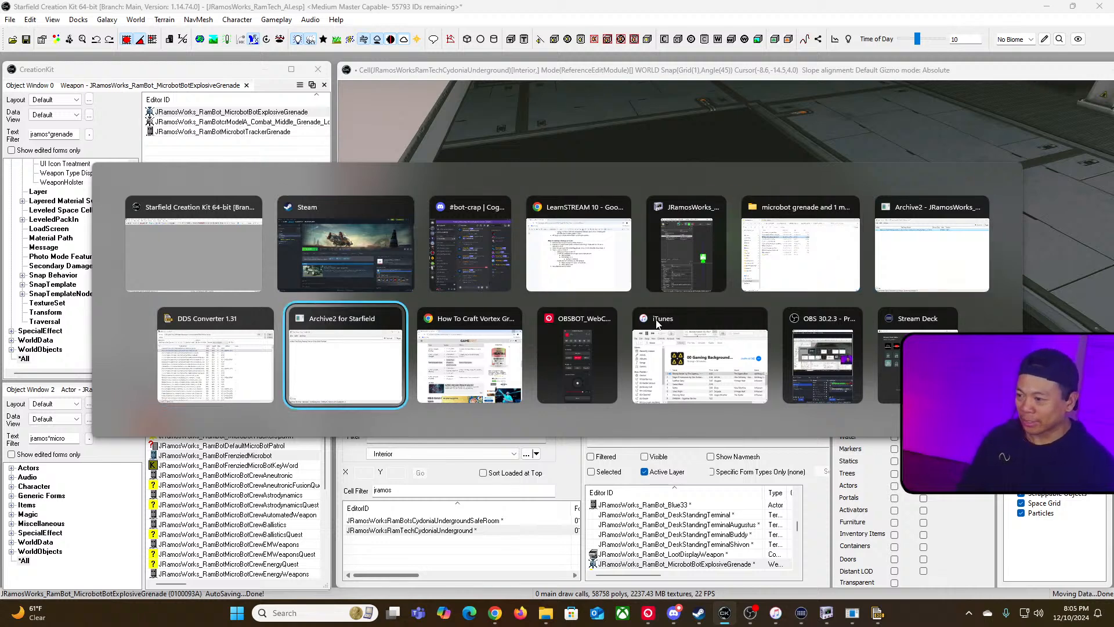
key("alt+Tab")
key("alt+Tab")
key("alt+Tab")
key("alt+Tab")
key("alt+Tab")
key("alt+Tab")
key("alt+Tab")
key("alt+Tab")
key("alt+Tab")
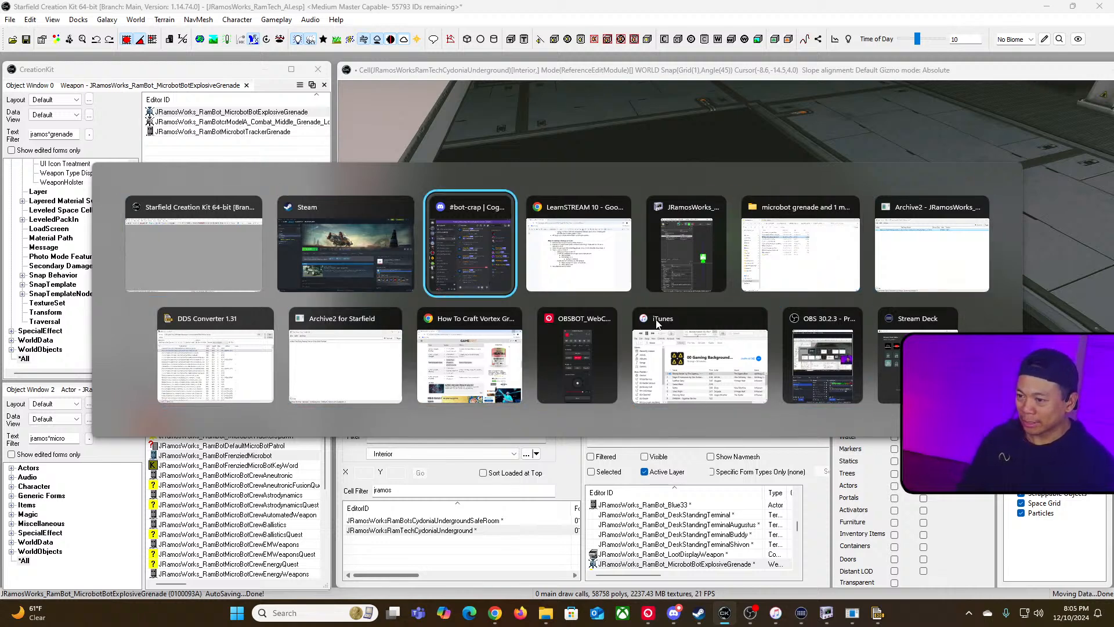
scroll(564, 341, "up", 5)
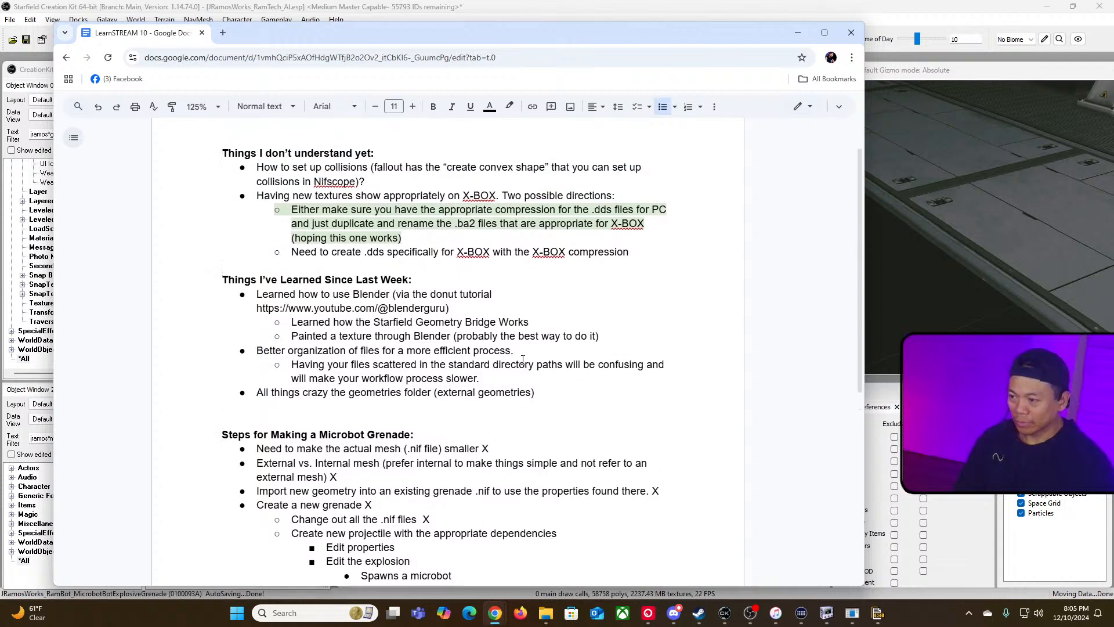
left_click_drag(649, 301, 275, 248)
left_click(446, 288)
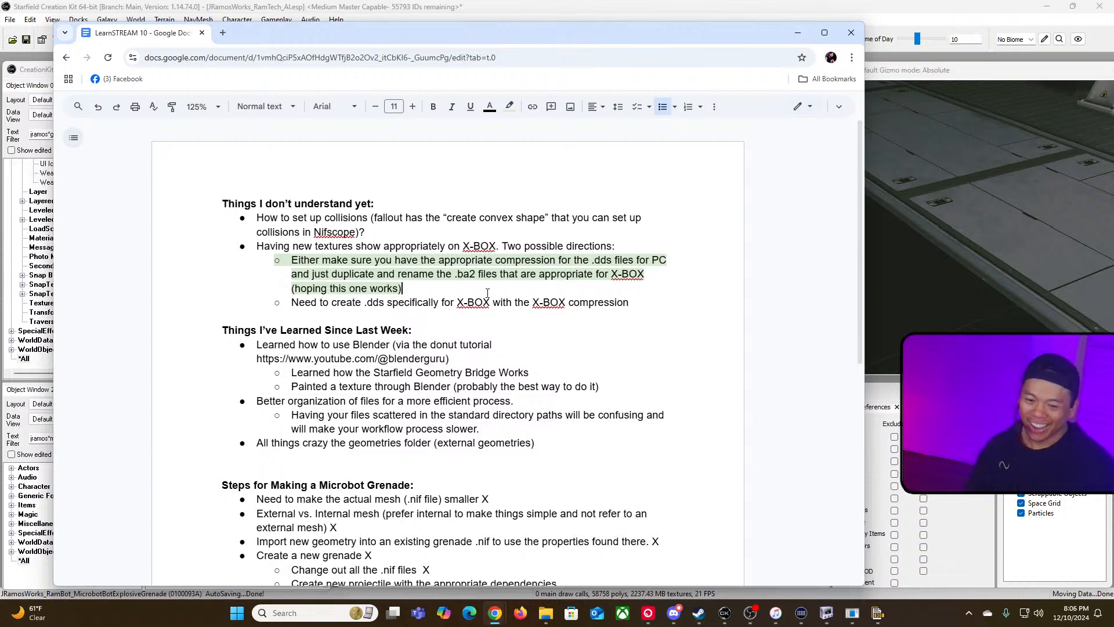
left_click(699, 13)
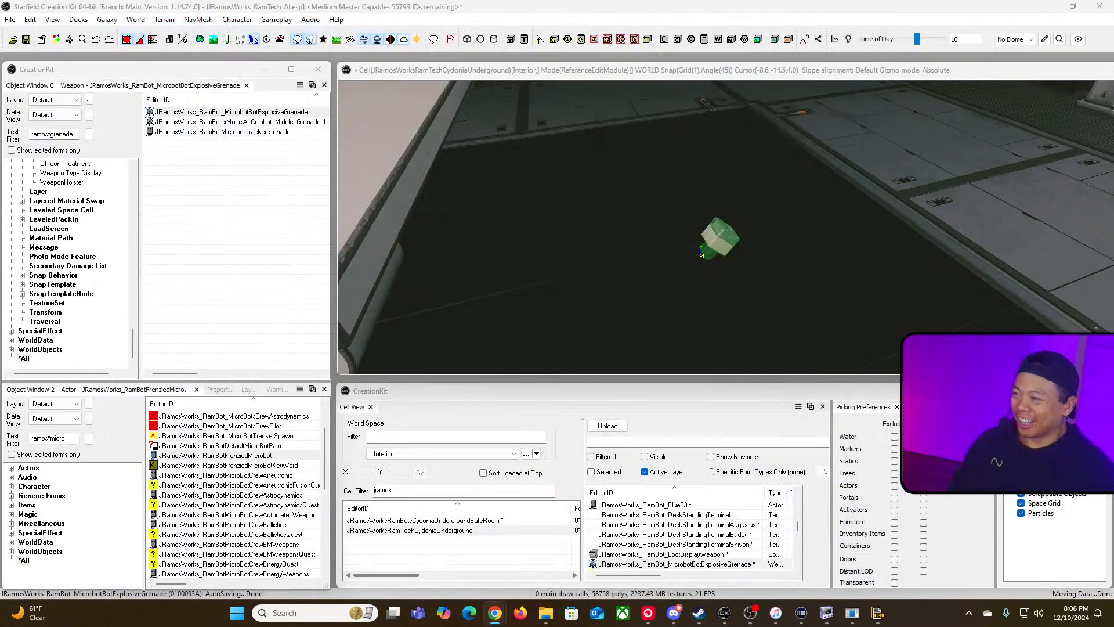
Step: Open the microbot explosive grenade's override projectile and set its Impact Force to 5
left_click(537, 73)
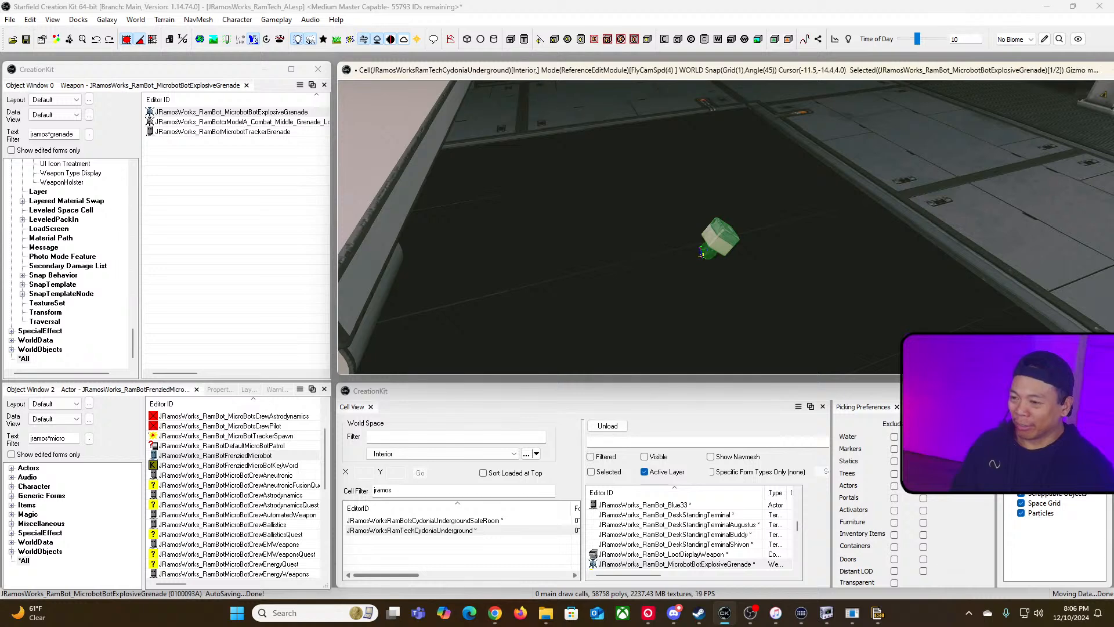
scroll(581, 114, "down", 3)
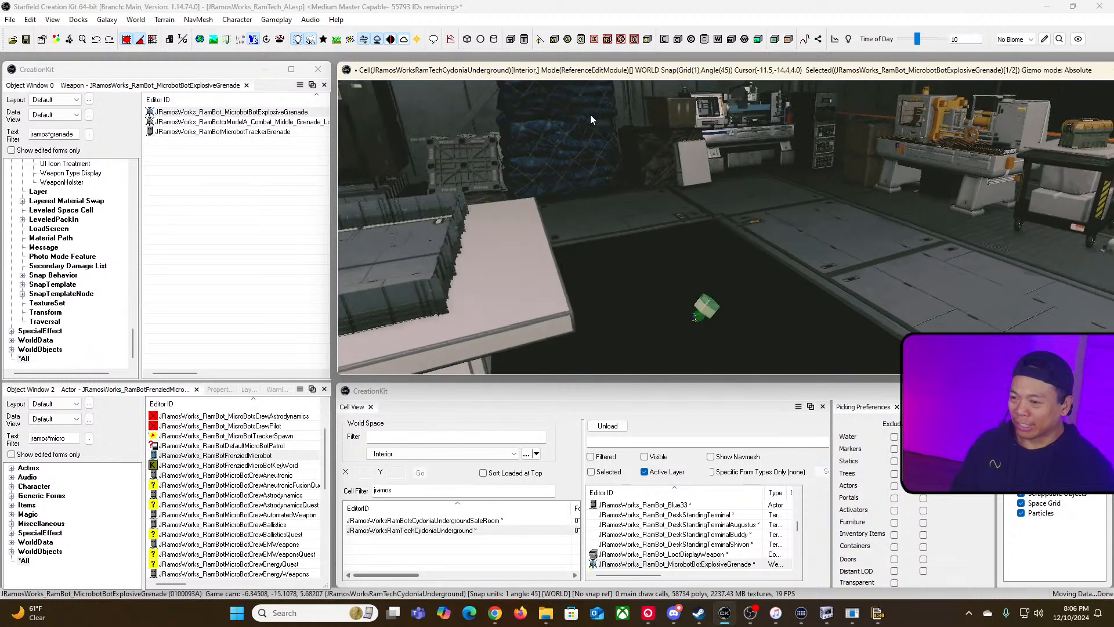
left_click(276, 113)
double_click(277, 113)
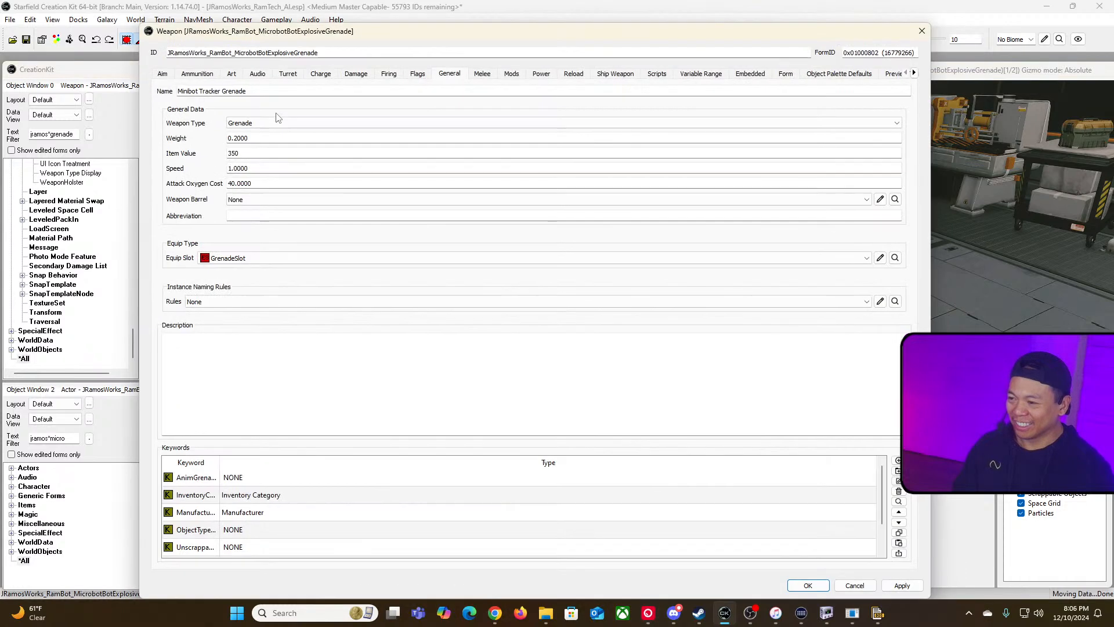
left_click(208, 74)
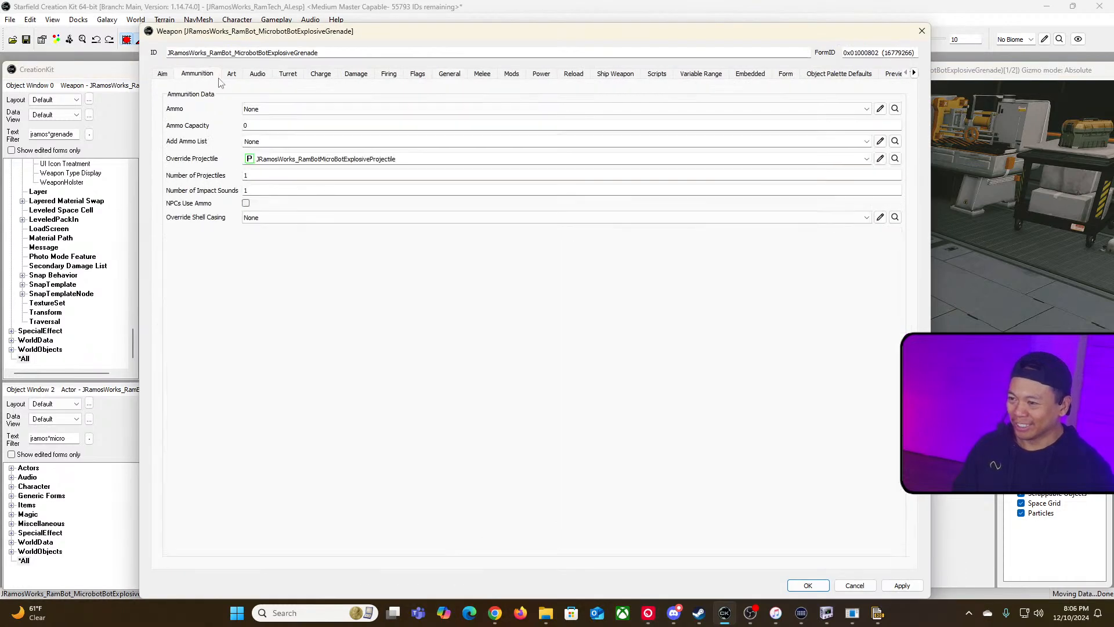
left_click(881, 159)
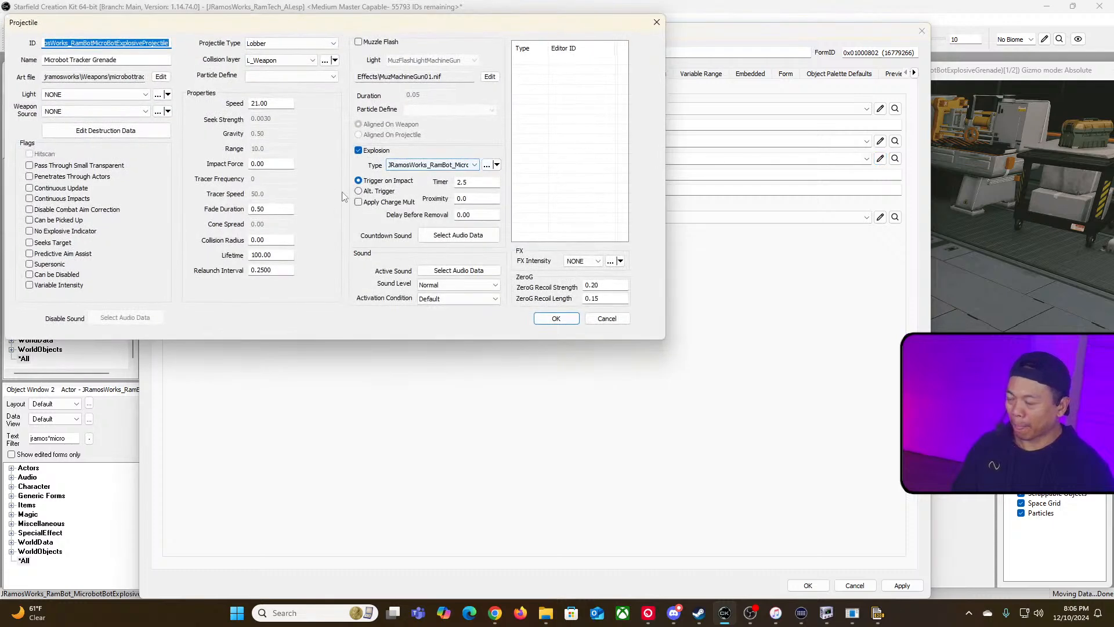
double_click(270, 164)
type("5")
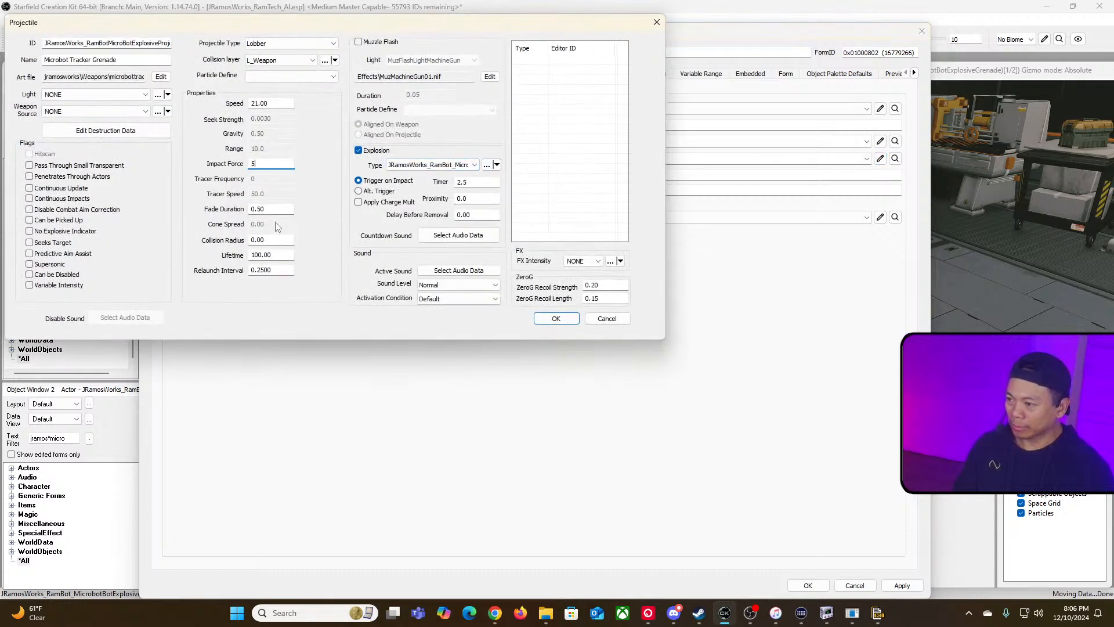
double_click(274, 241)
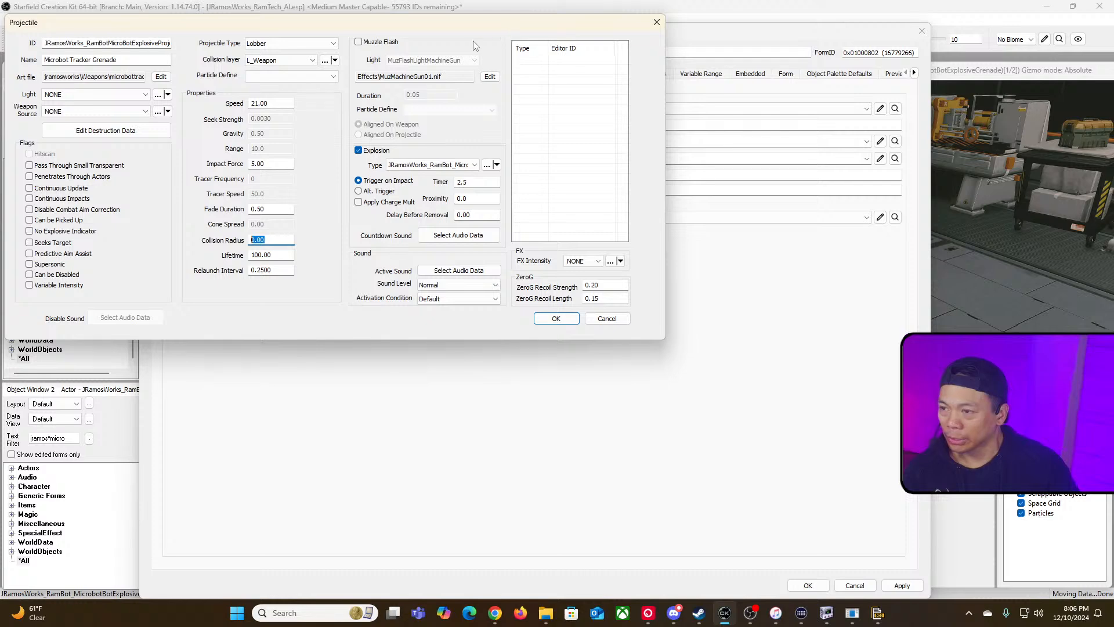
left_click_drag(450, 30, 885, 124)
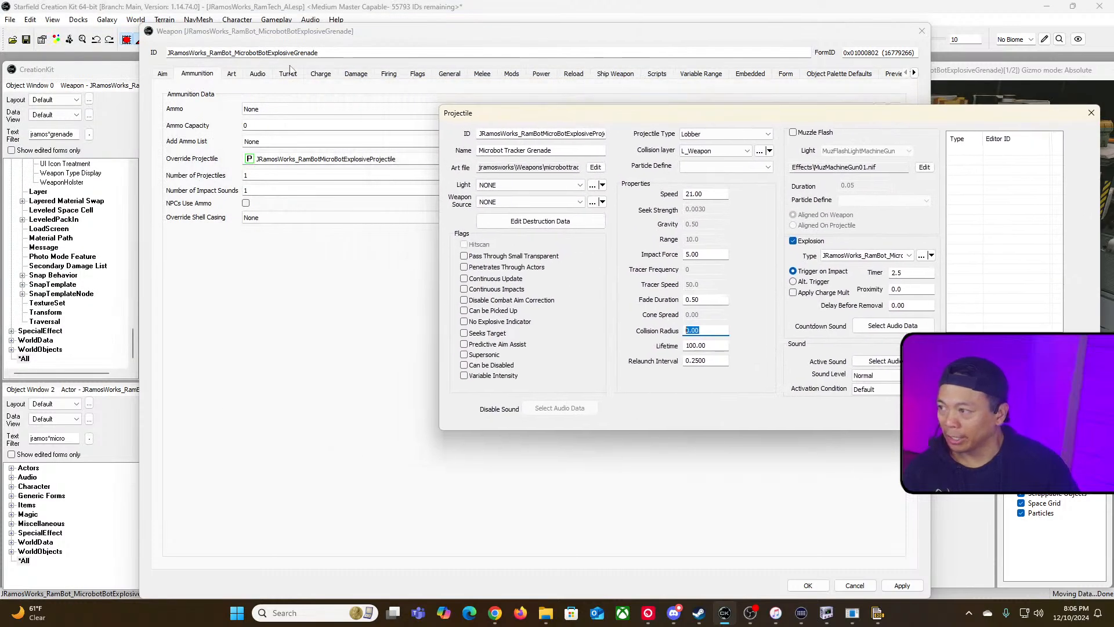
Step: Filter the second object window for grenade and open the vanilla FragGrenade's projectile to compare its settings
left_click(116, 71)
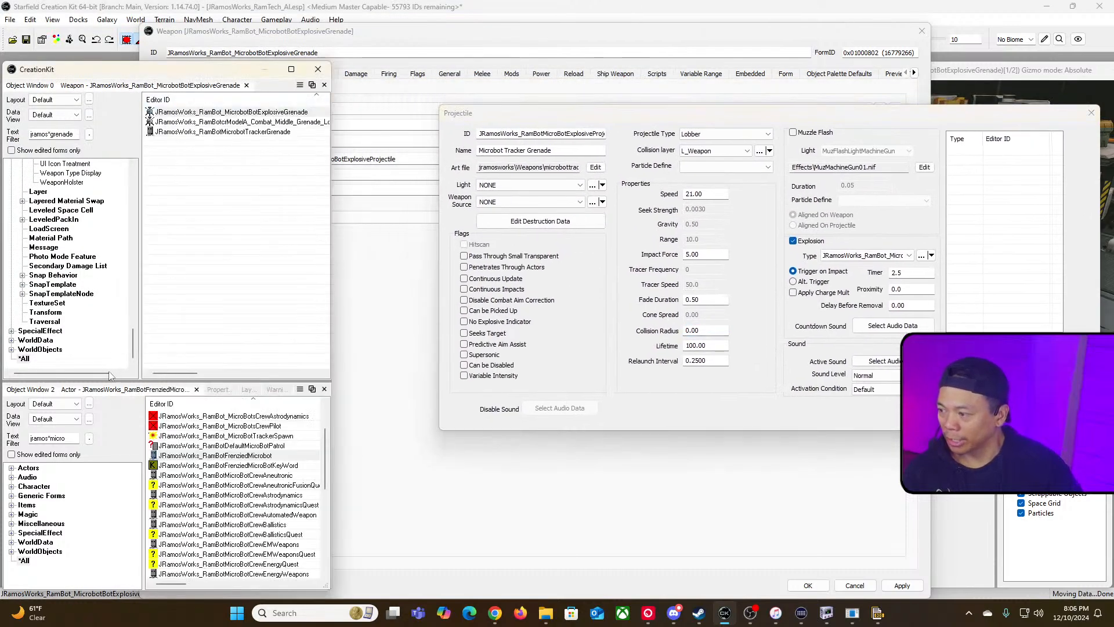
left_click(79, 438)
key("BackSpace")
key("BackSpace")
key("BackSpace")
key("BackSpace")
key("BackSpace")
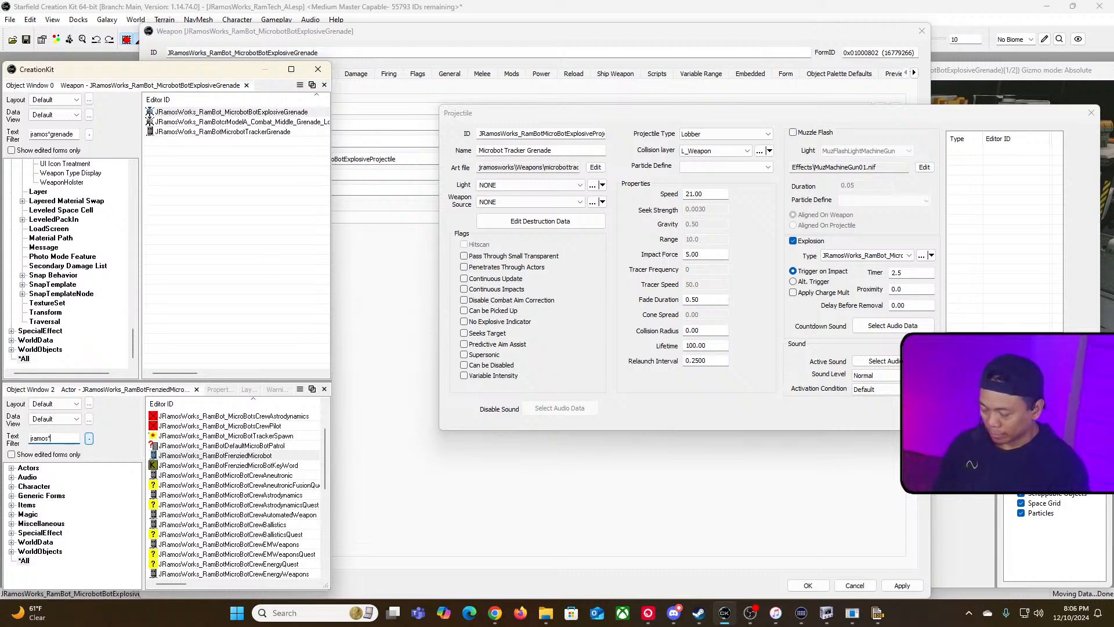
type("grenade")
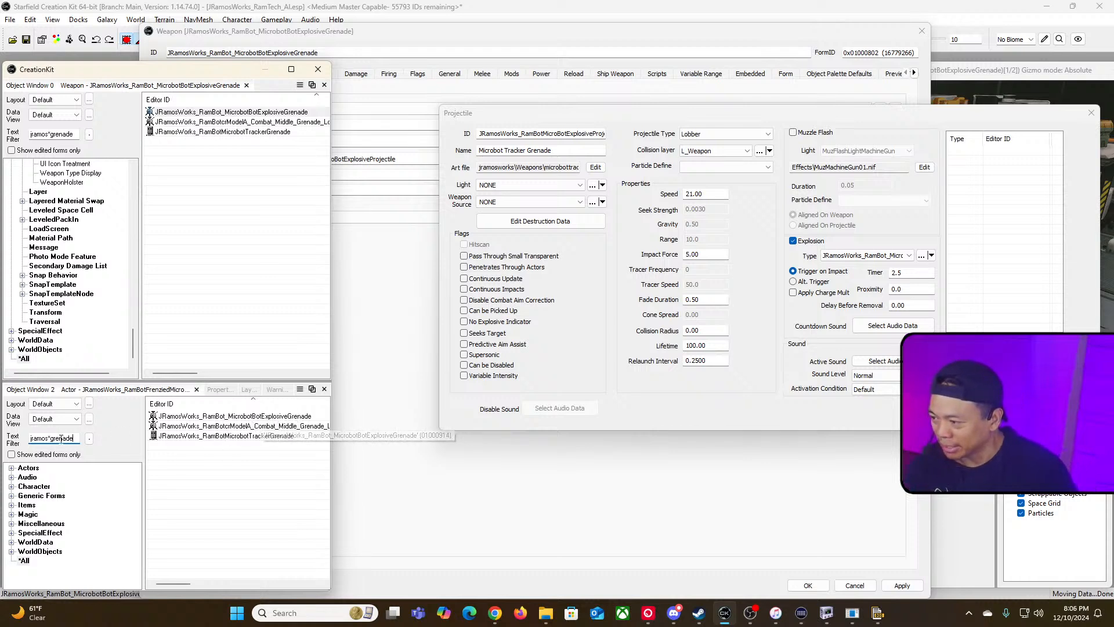
left_click_drag(50, 439, 29, 439)
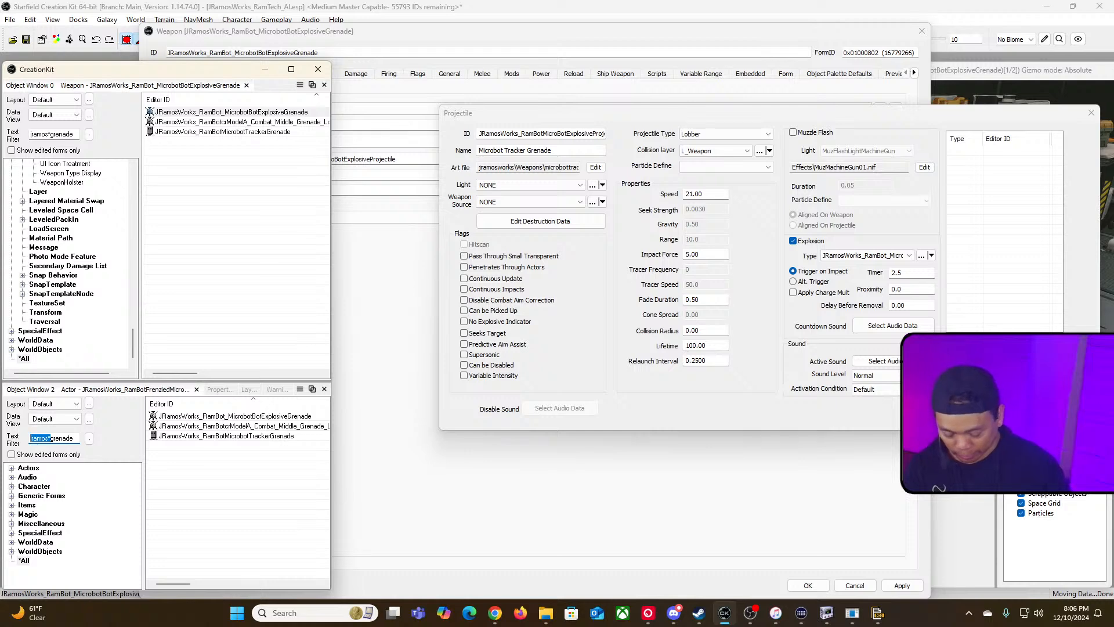
key("BackSpace")
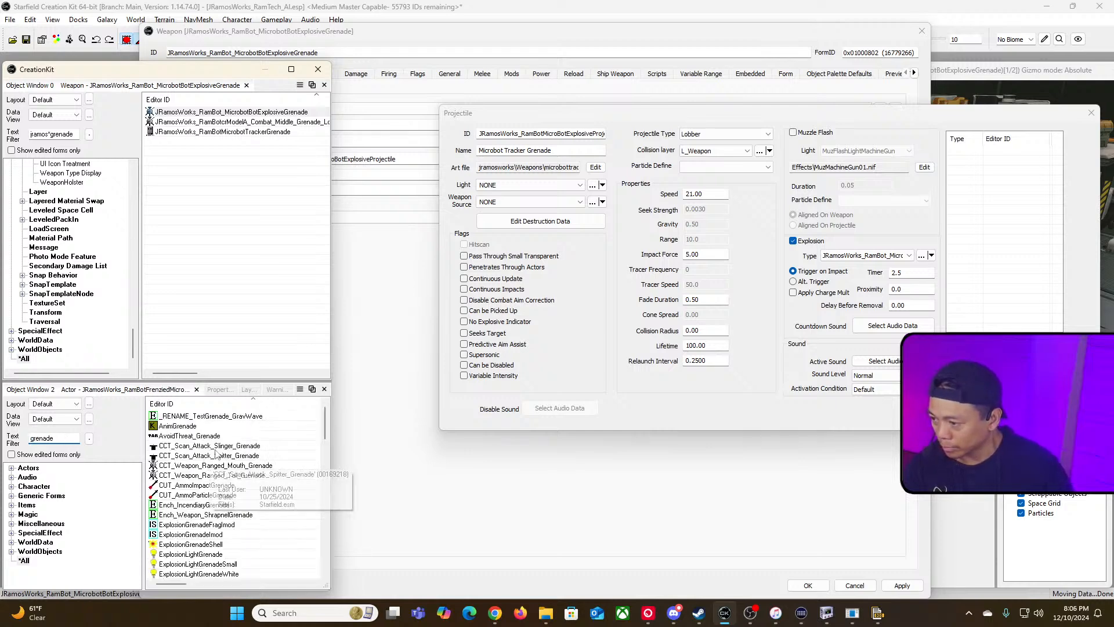
scroll(283, 502, "down", 2)
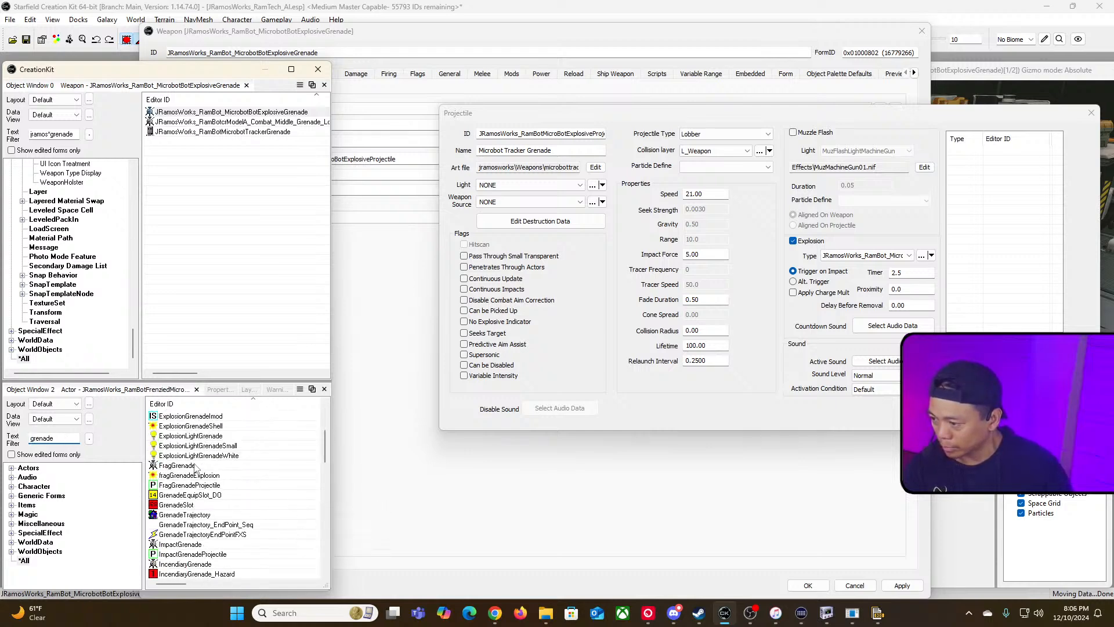
left_click(177, 466)
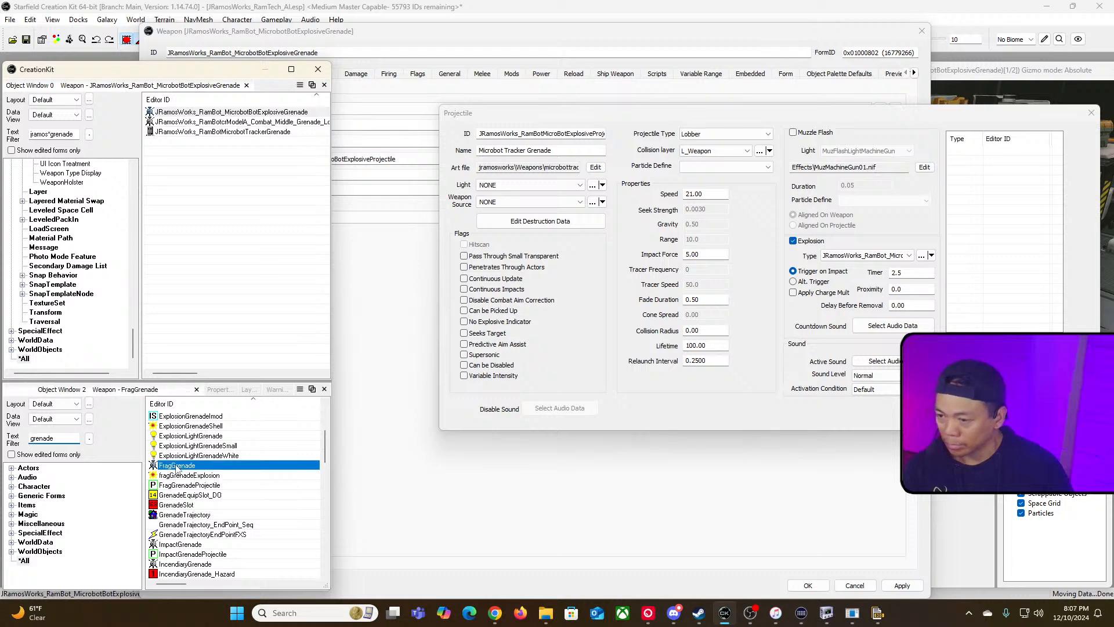
double_click(177, 466)
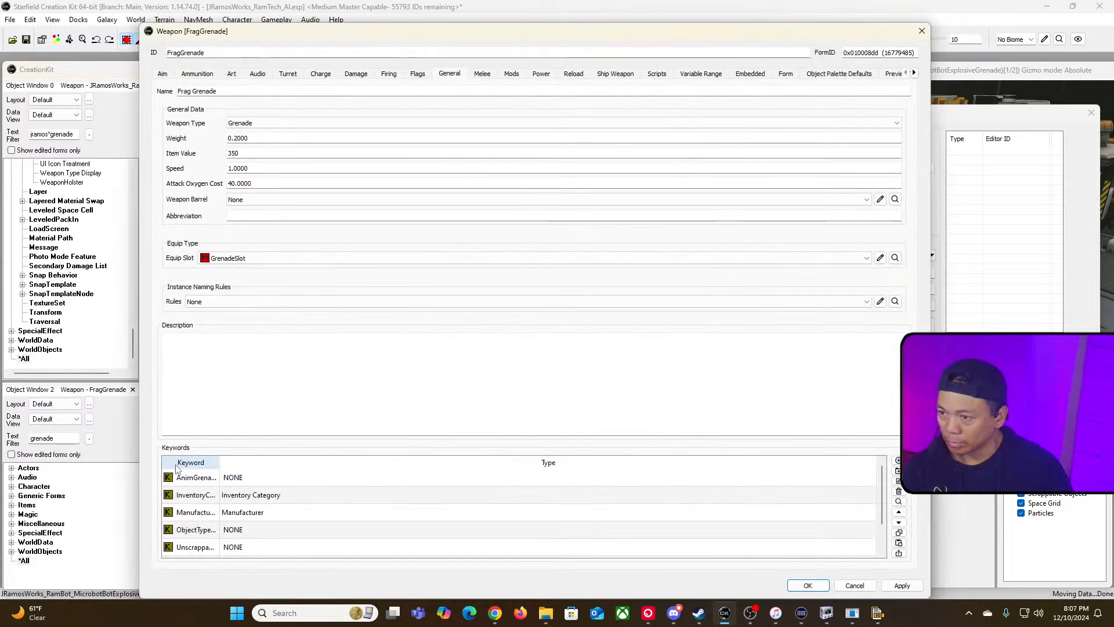
left_click(209, 75)
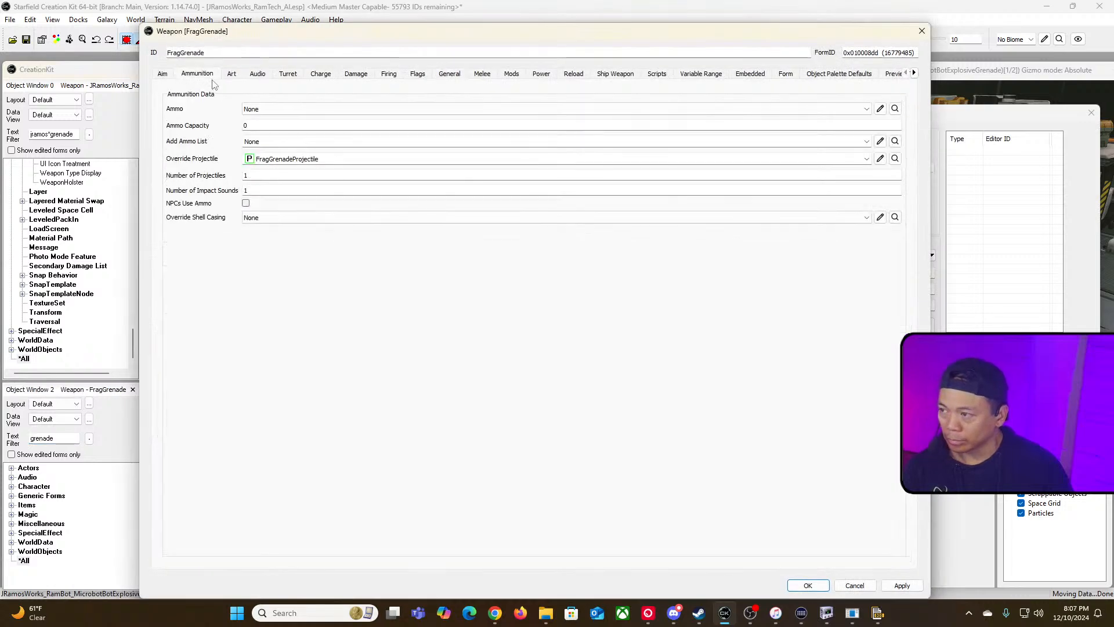
left_click(883, 163)
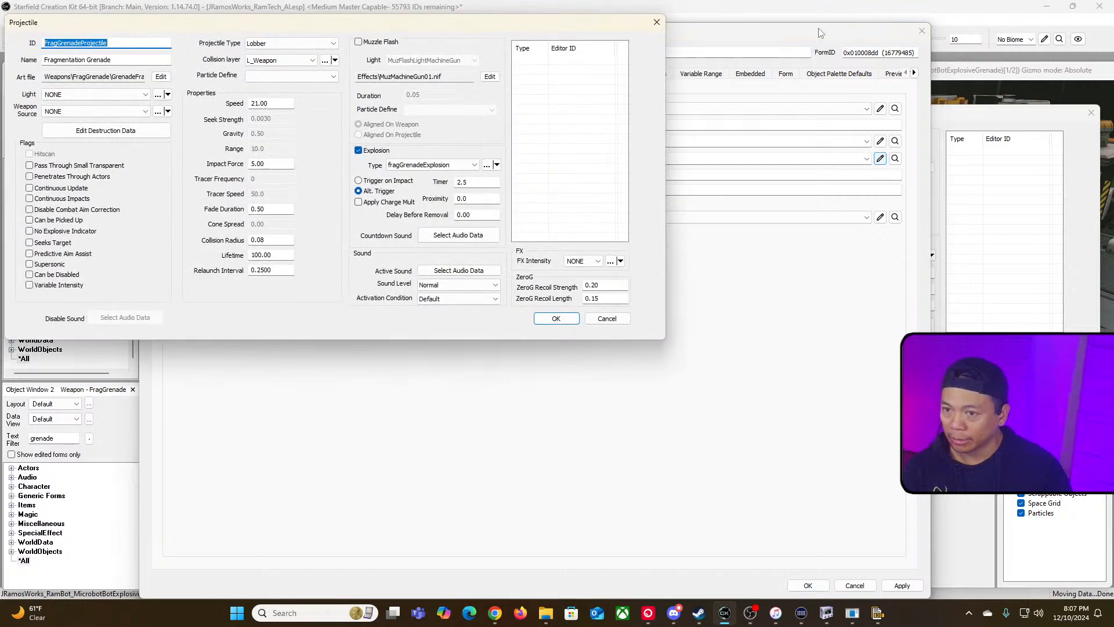
Step: Set the microbot projectile's Collision Radius to 0.08
left_click(780, 120)
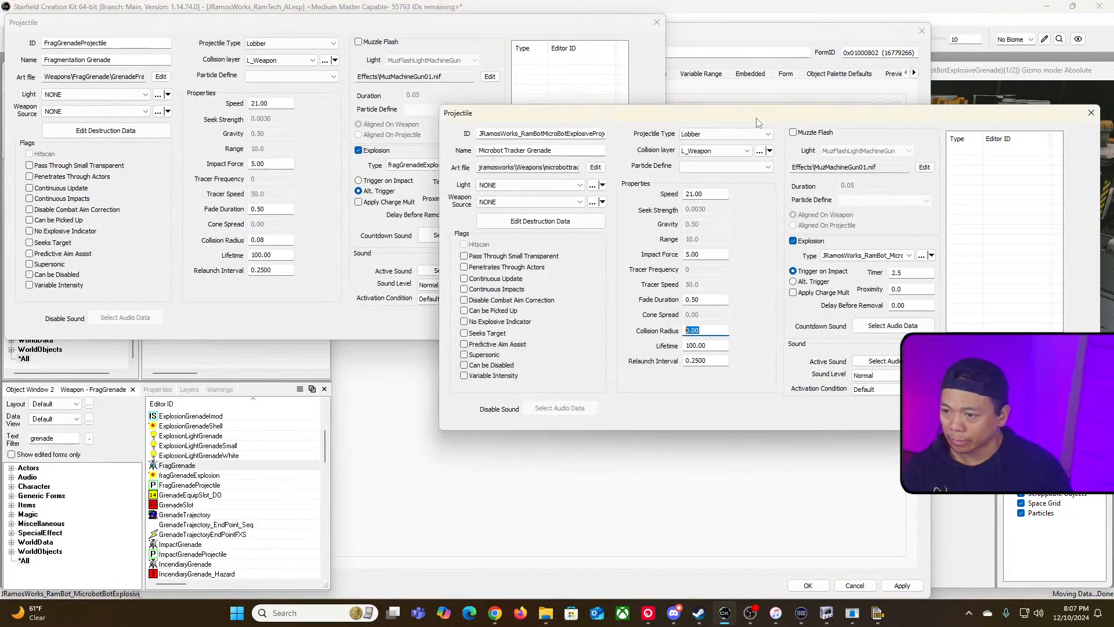
left_click_drag(759, 121, 758, 198)
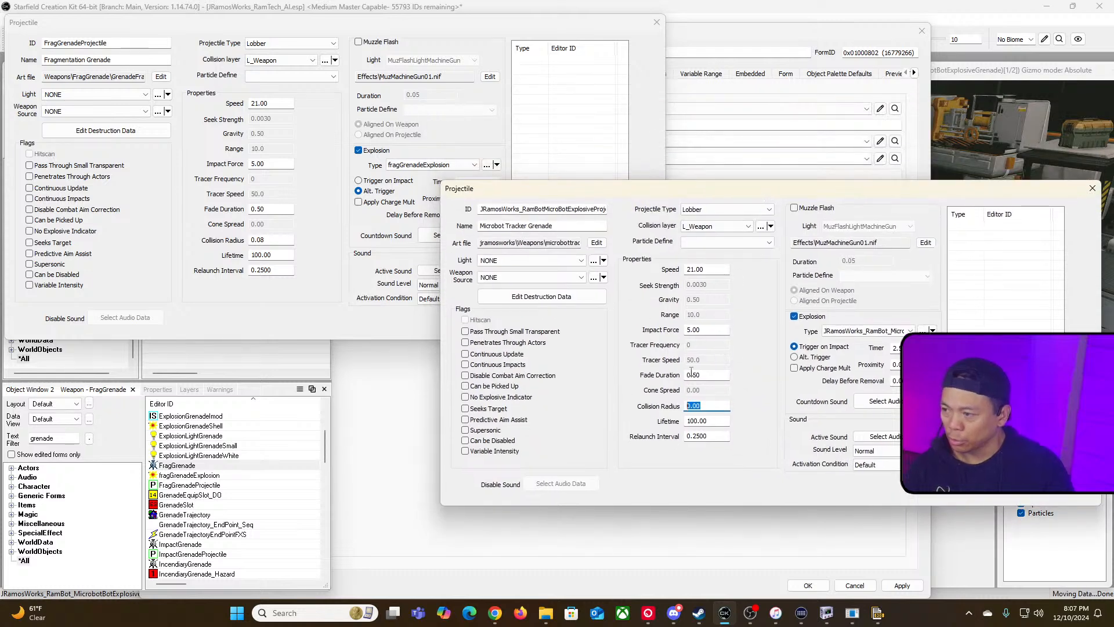
type("0.08")
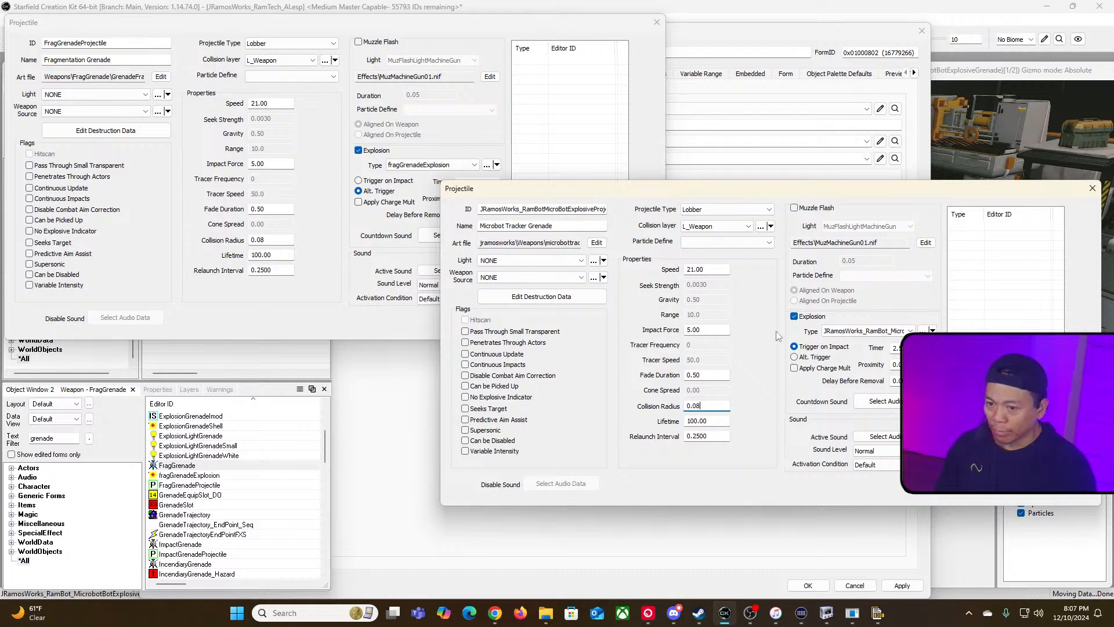
Step: Open the frag grenade explosion and the microbot tracker spawn explosion side by side to compare their settings
left_click_drag(874, 199, 730, 209)
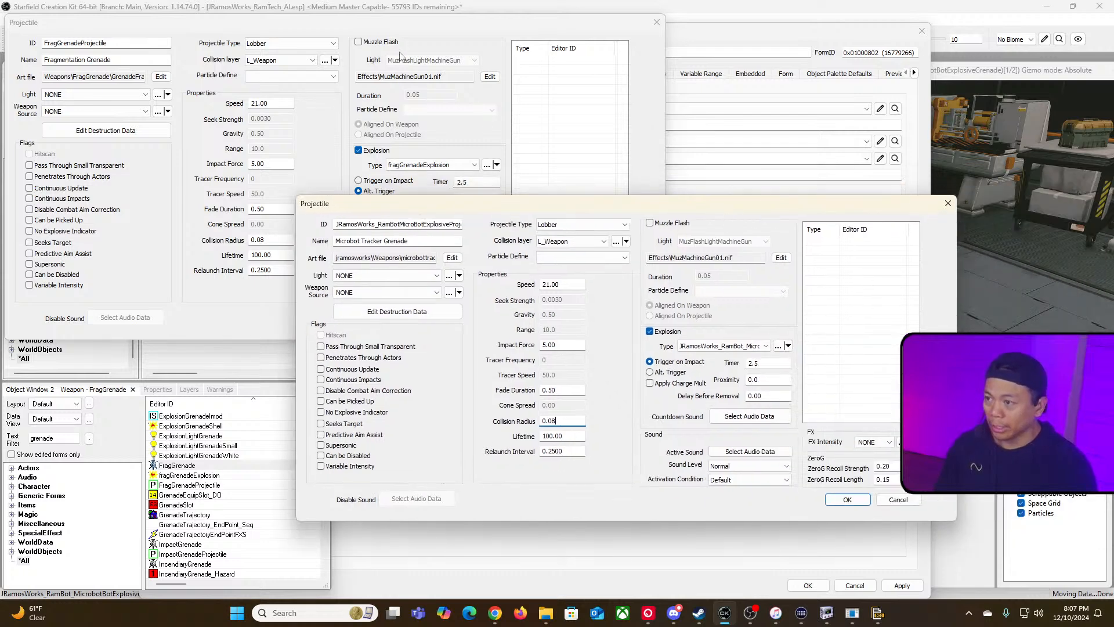
left_click(412, 28)
left_click(487, 165)
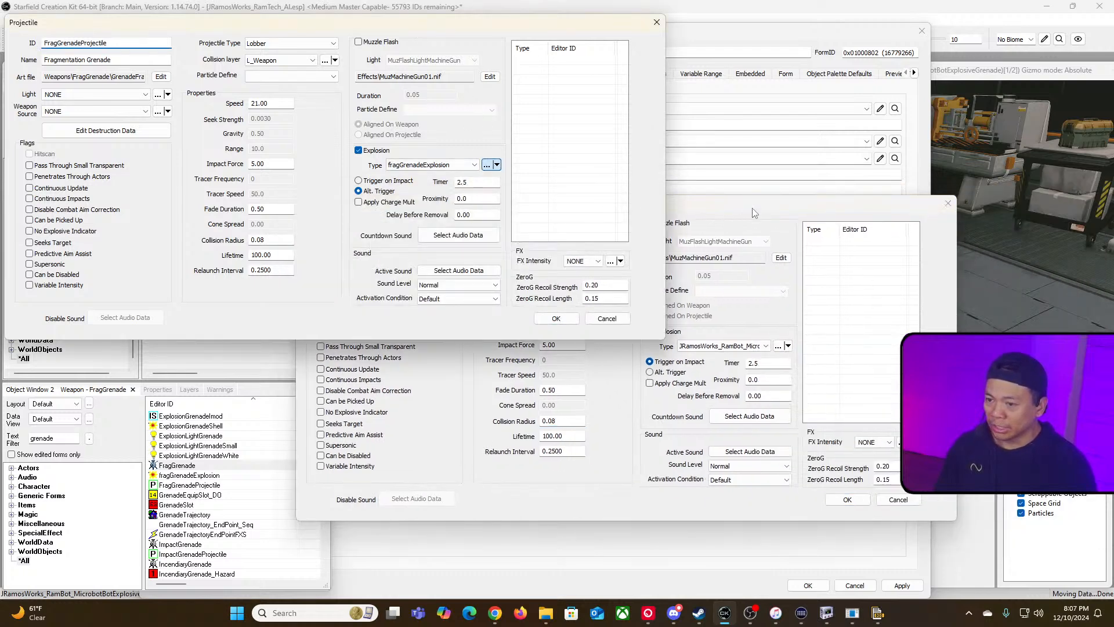
left_click(714, 207)
left_click_drag(725, 207, 894, 264)
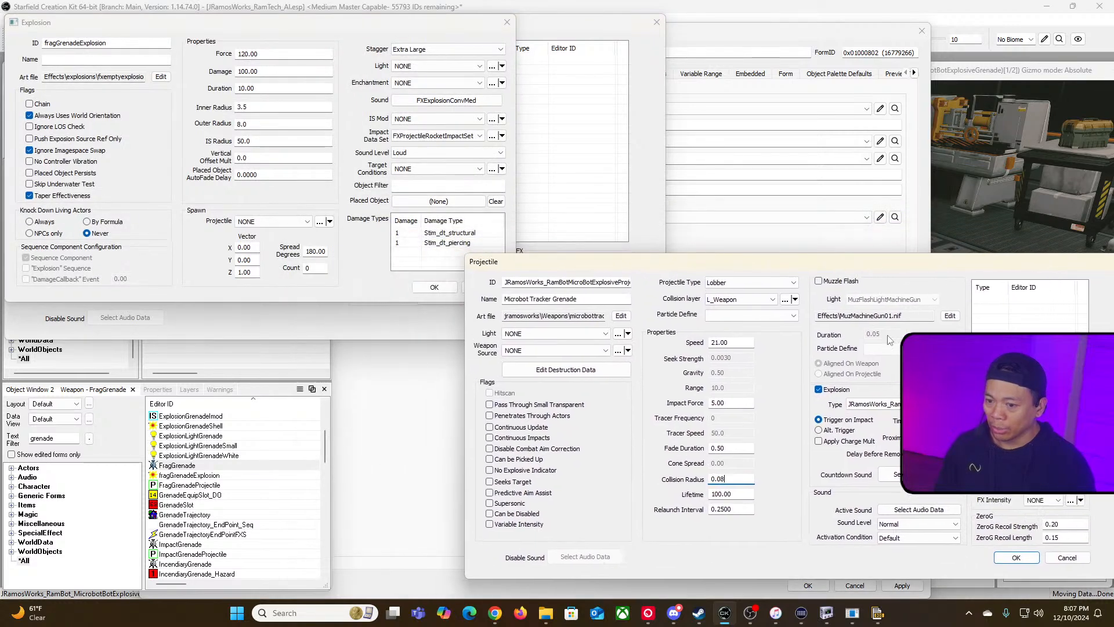
left_click(946, 405)
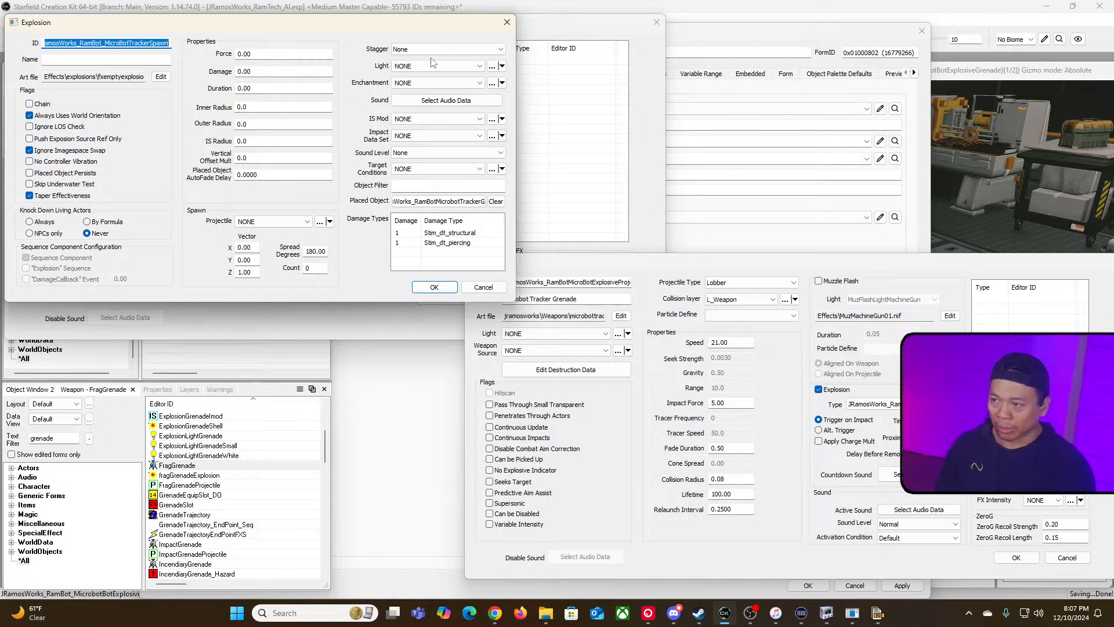
left_click_drag(428, 25, 653, 300)
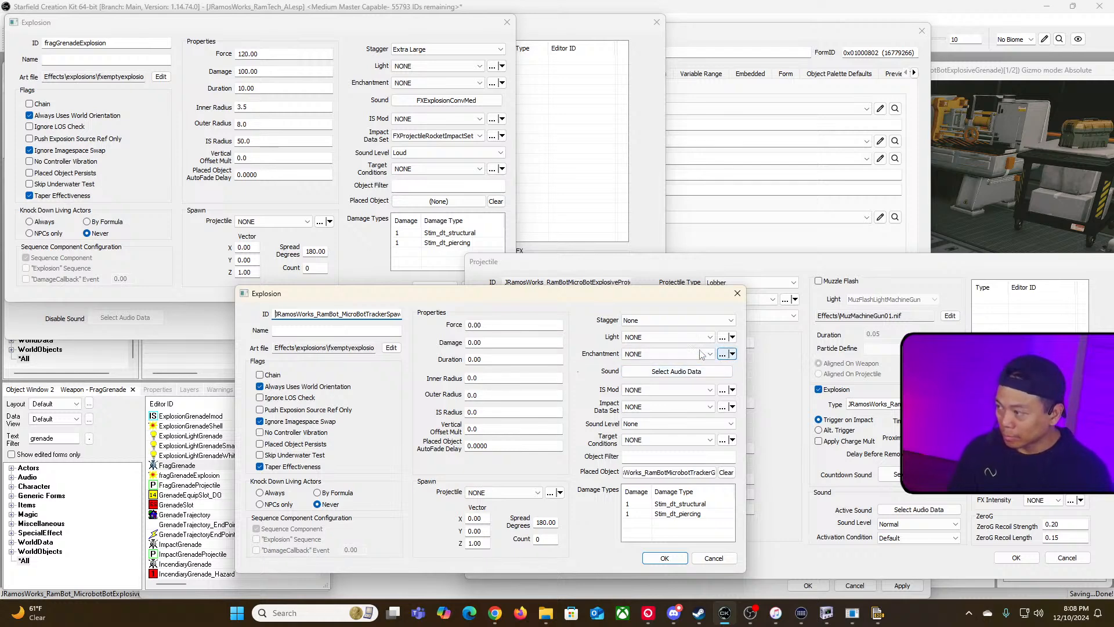
left_click_drag(607, 297, 391, 308)
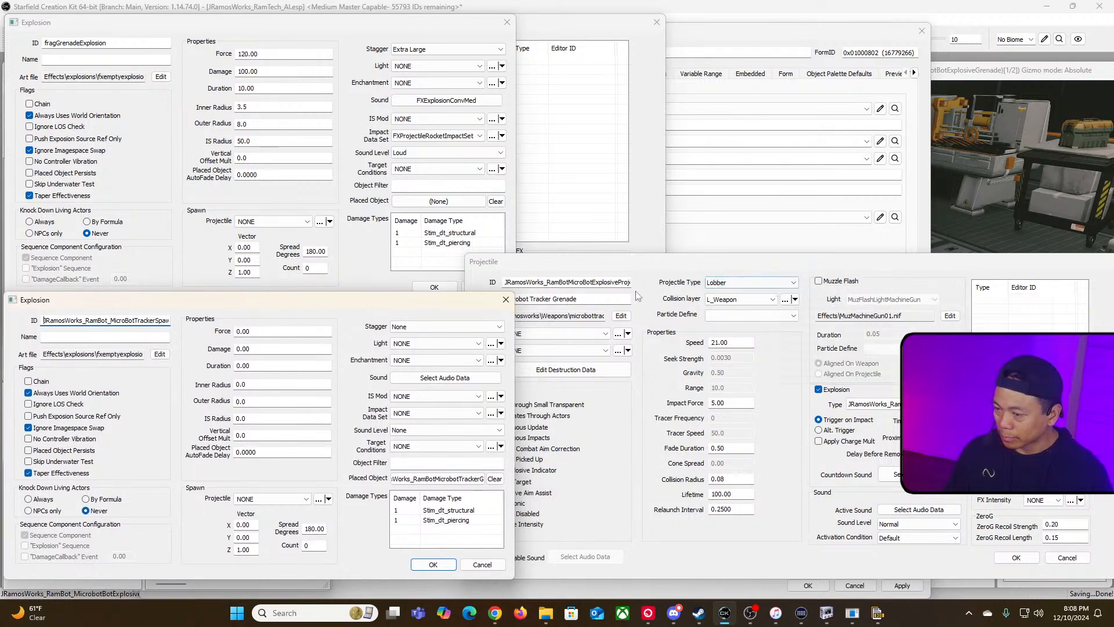
left_click_drag(684, 271, 695, 242)
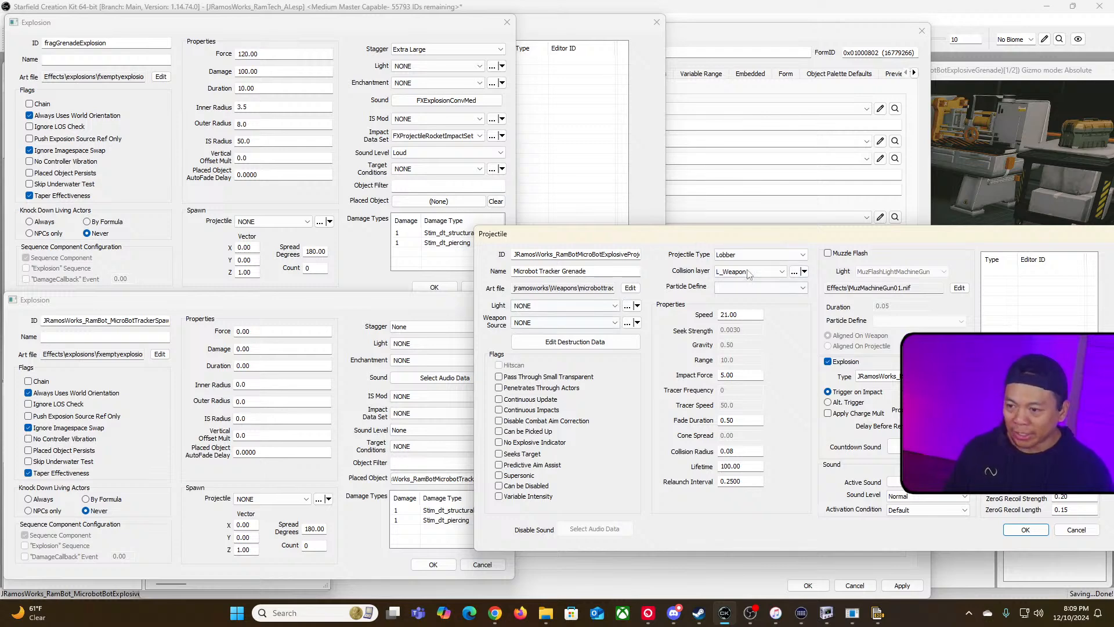
left_click(368, 307)
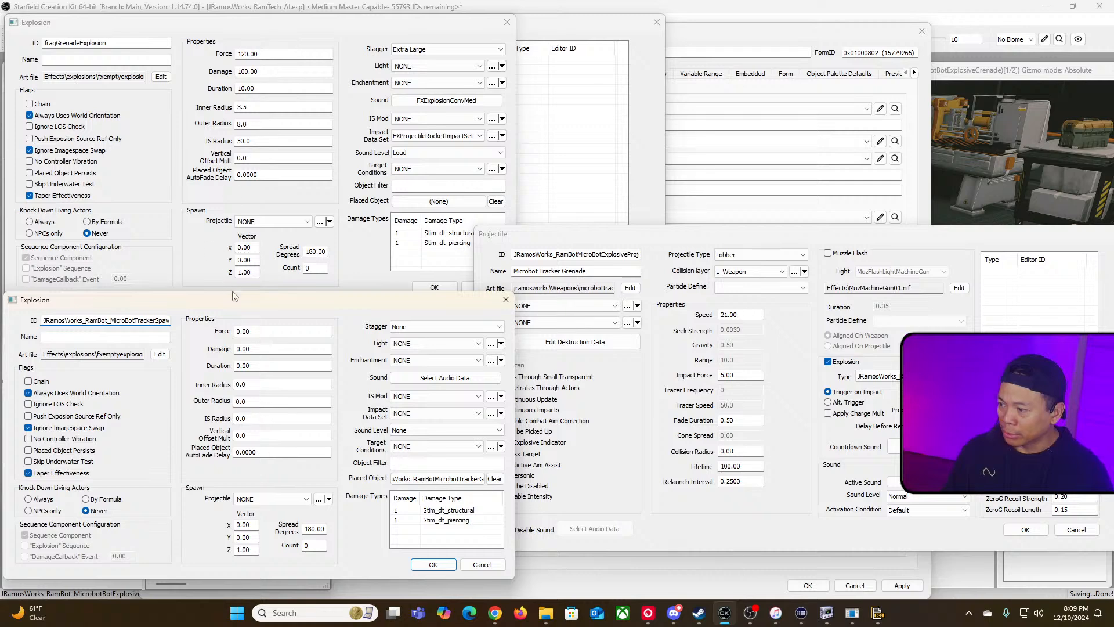
Step: Arrange the explosion windows side by side and set the microbot spawn explosion's Force to 120 and Damage to 100, matching the frag explosion
left_click_drag(248, 302, 720, 261)
left_click(289, 54)
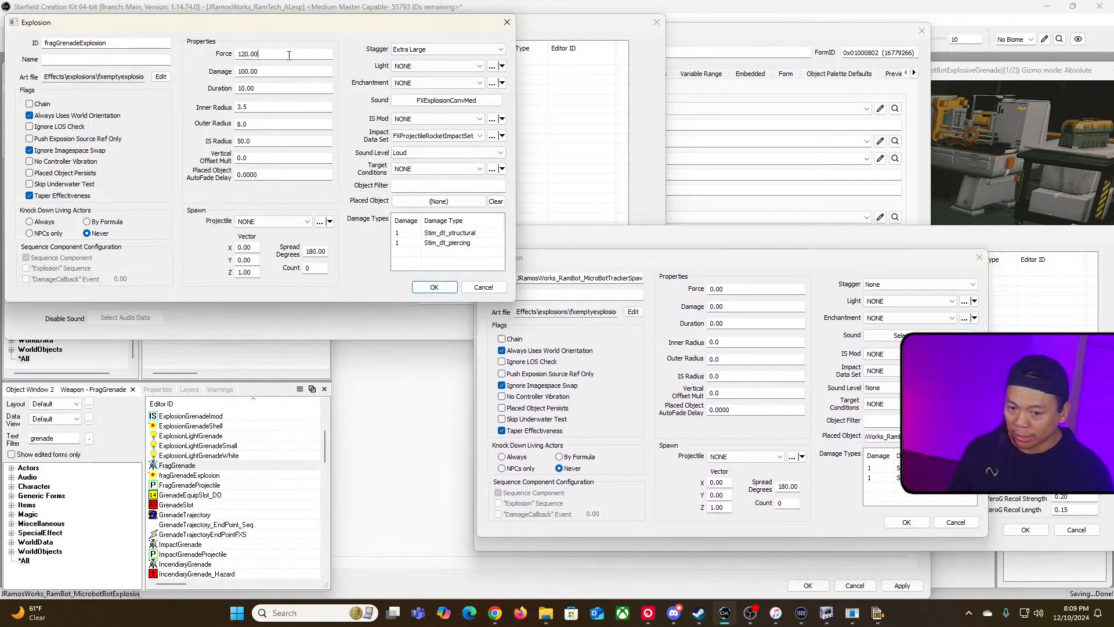
left_click(675, 233)
left_click_drag(739, 238, 268, 291)
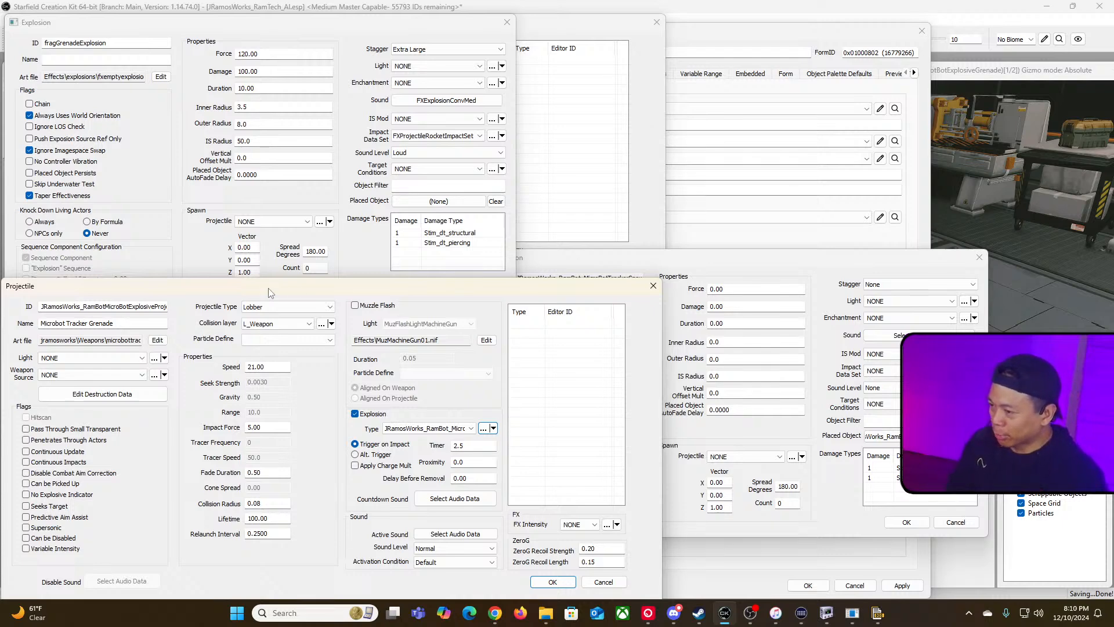
left_click_drag(303, 290, 317, 264)
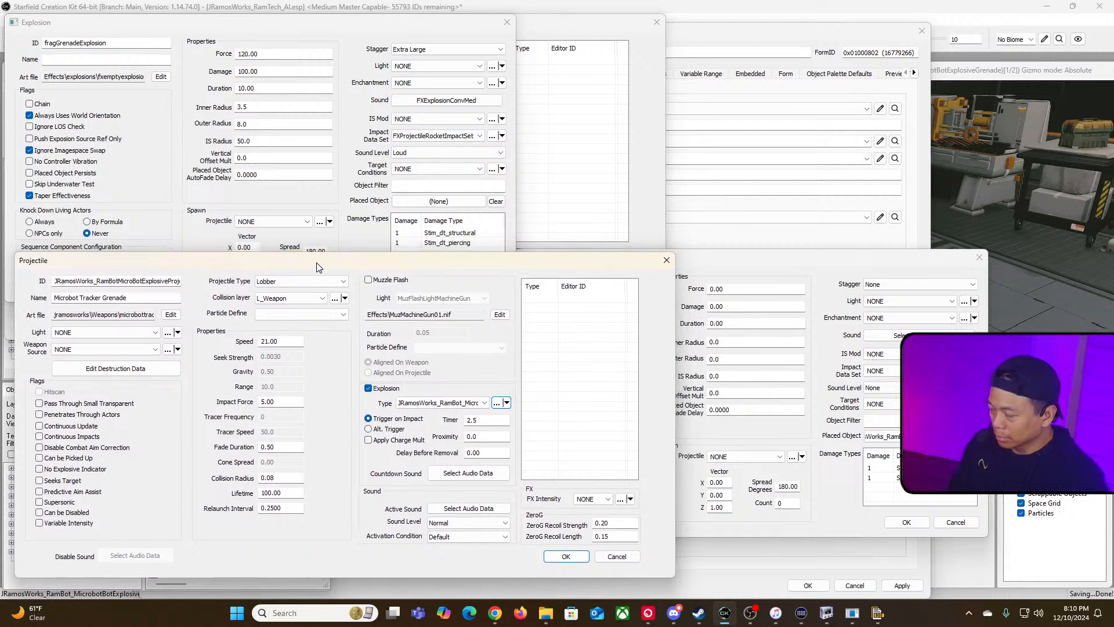
left_click(719, 264)
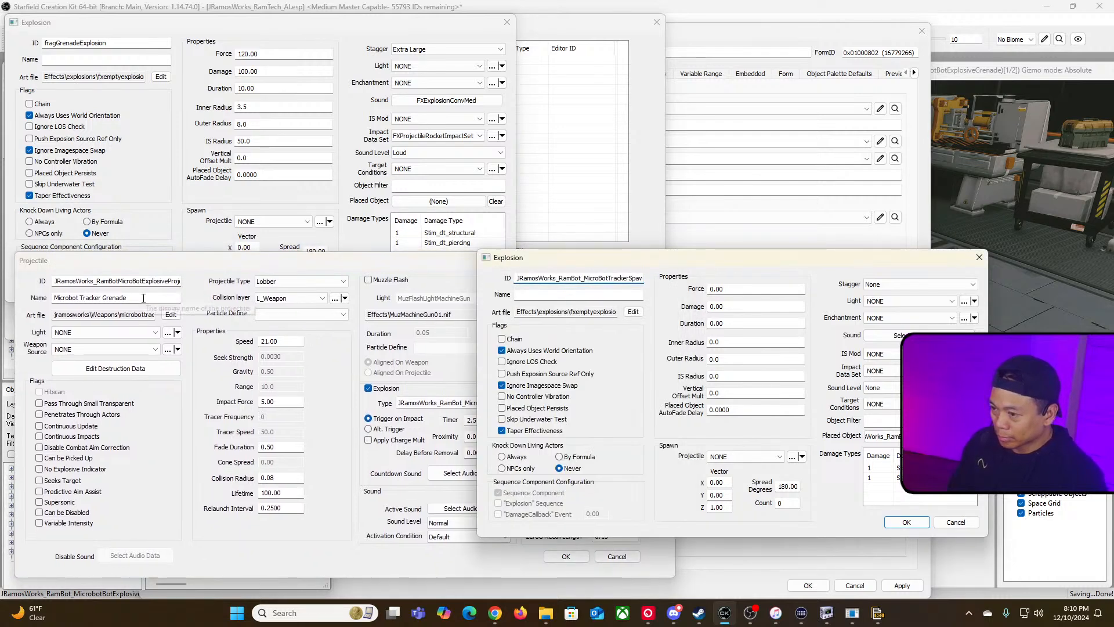
left_click(348, 29)
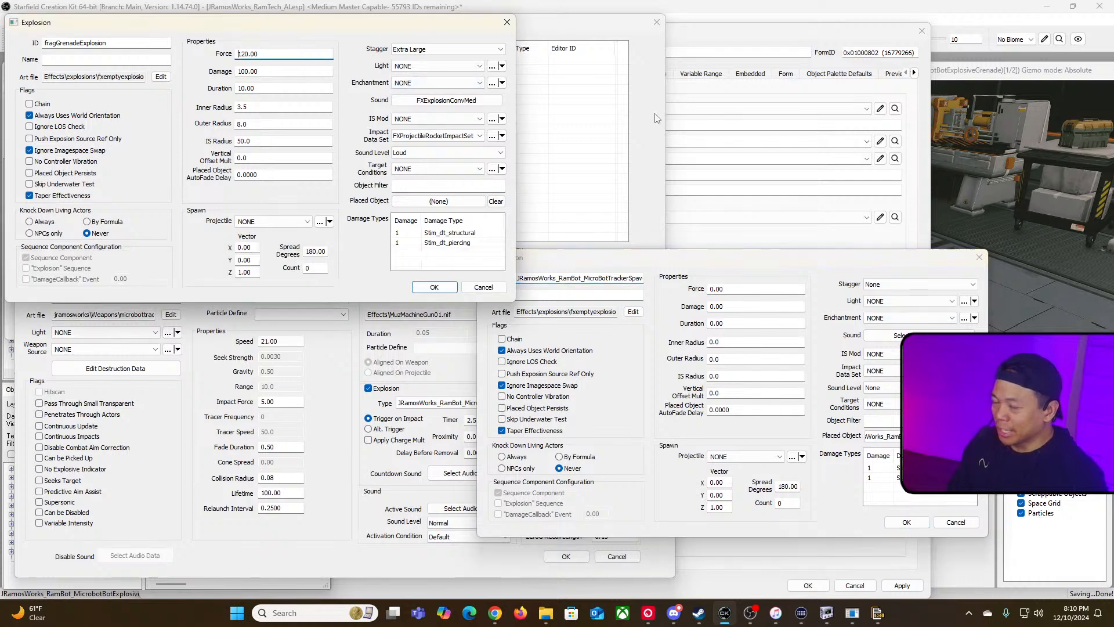
double_click(289, 53)
key("ctrl+c")
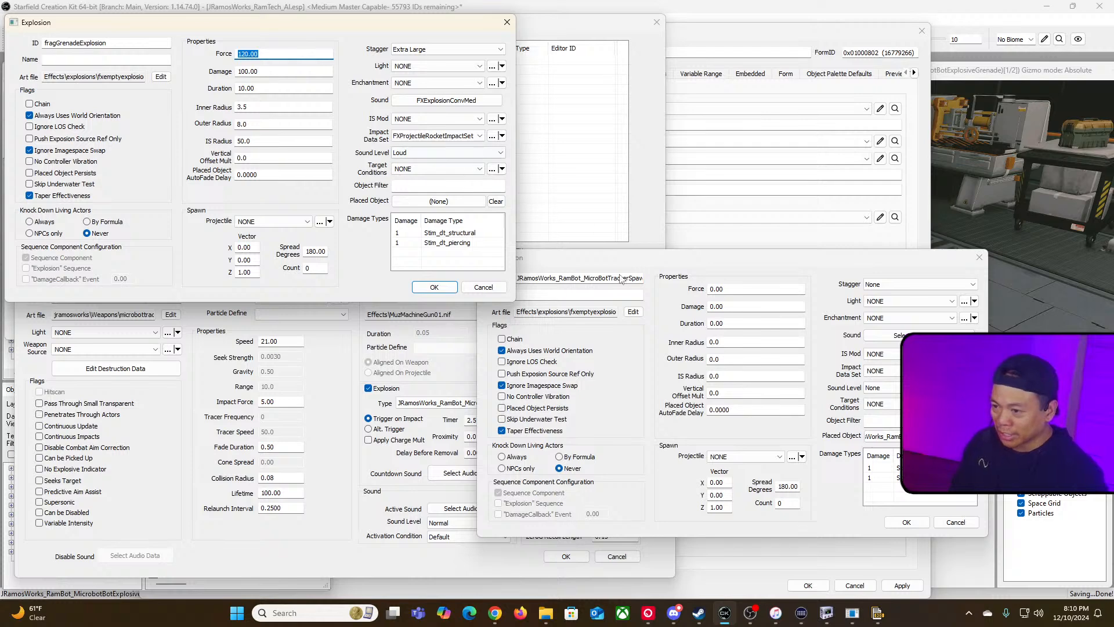
double_click(748, 289)
key("ctrl+v")
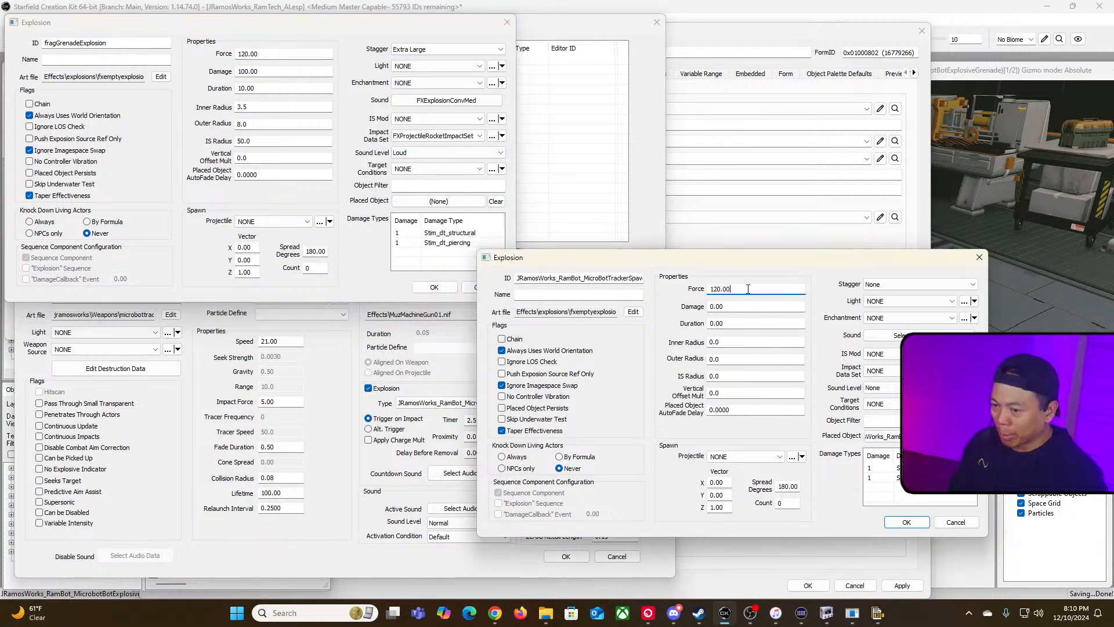
double_click(290, 71)
key("ctrl+c")
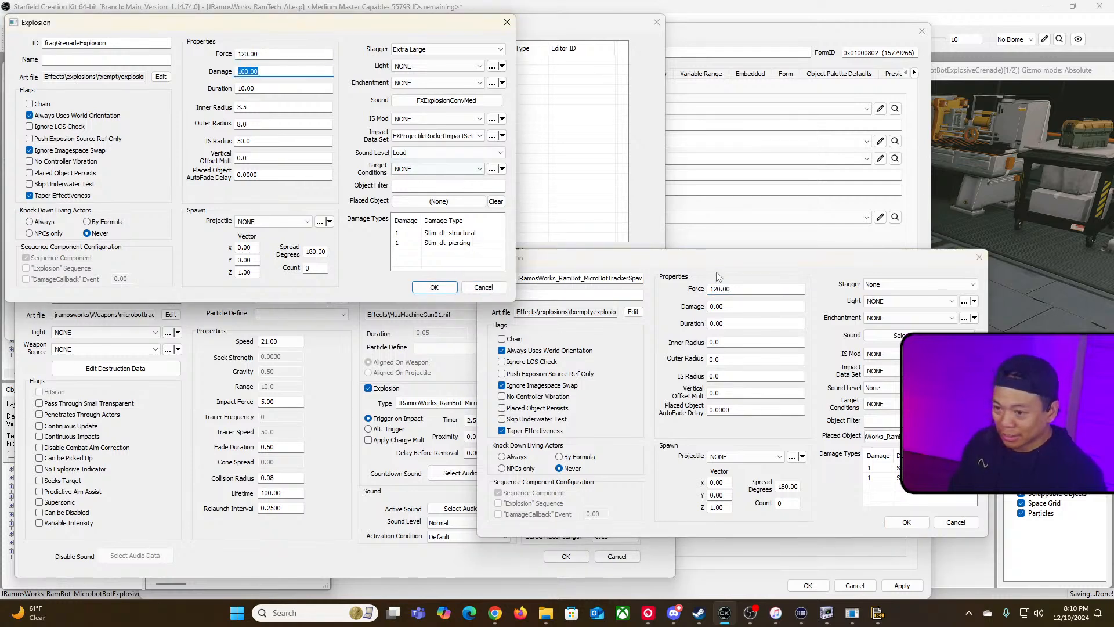
left_click(748, 307)
key("ctrl+v")
left_click_drag(750, 307, 669, 305)
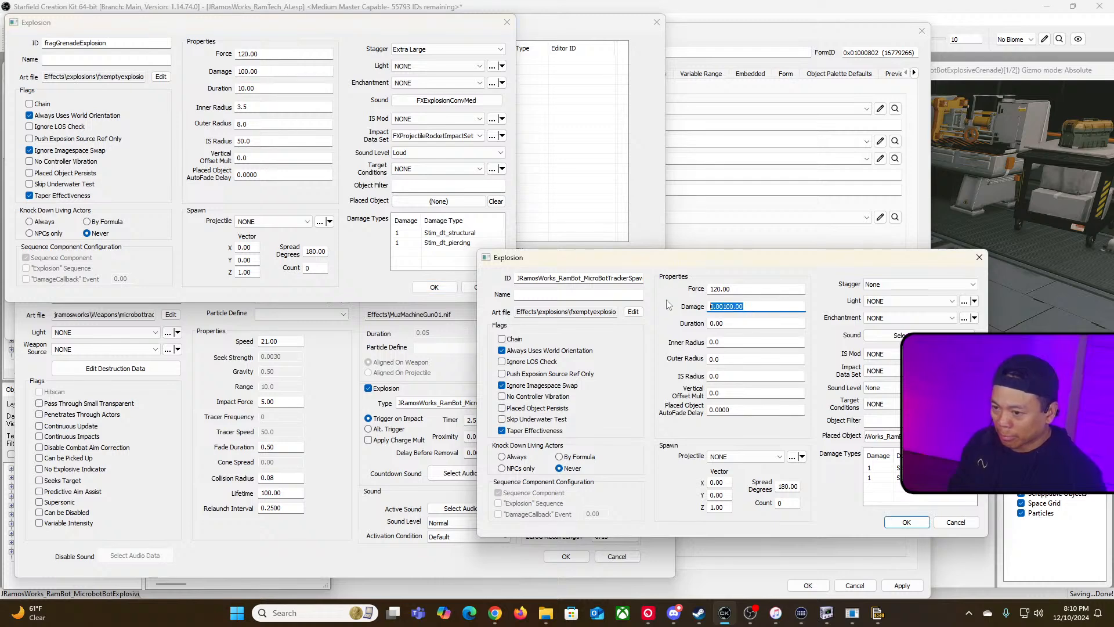
key("ctrl+v")
Step: Copy the frag explosion's Duration of 10 into the microbot spawn explosion
double_click(287, 88)
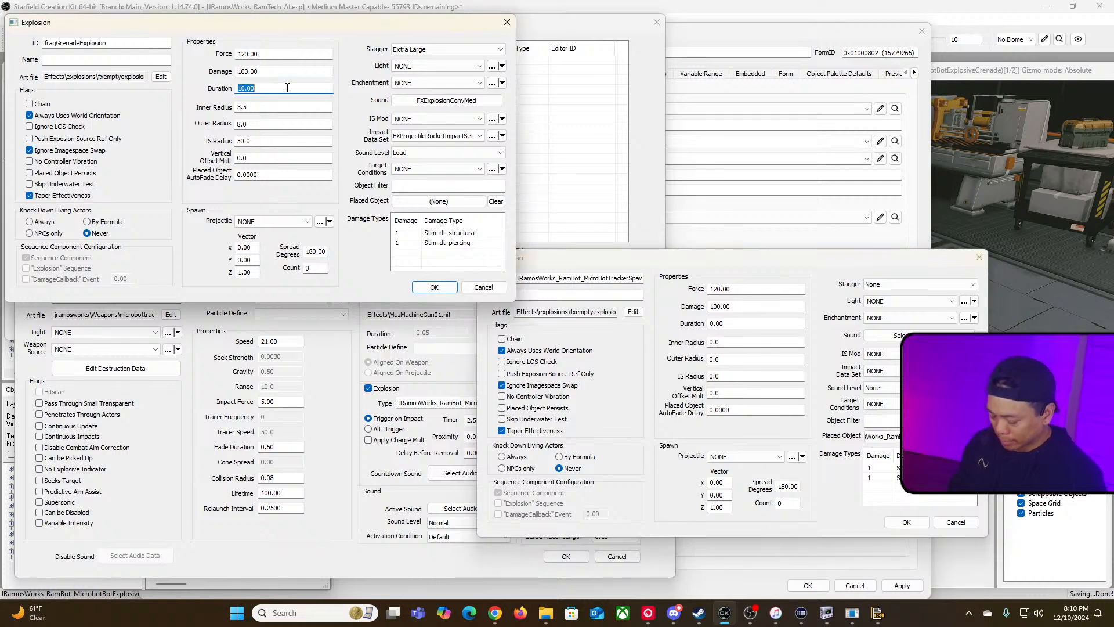
left_click(727, 341)
double_click(749, 324)
key("ctrl+v")
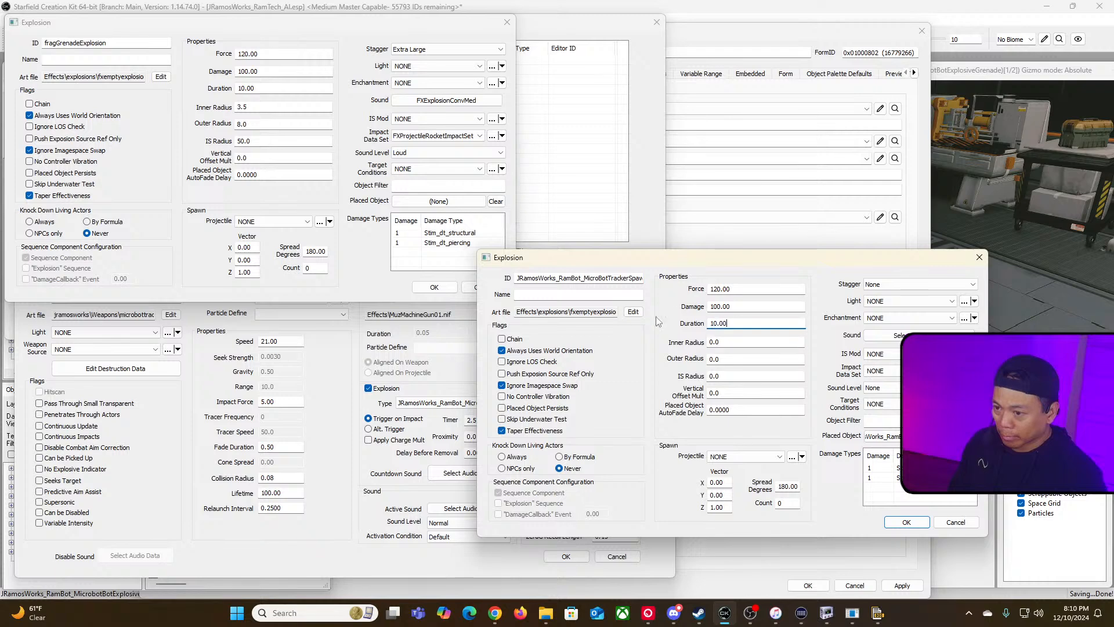
Step: Try to copy the frag explosion's radius values into the spawn explosion's radius fields
left_click(285, 108)
double_click(285, 108)
key("ctrl+c")
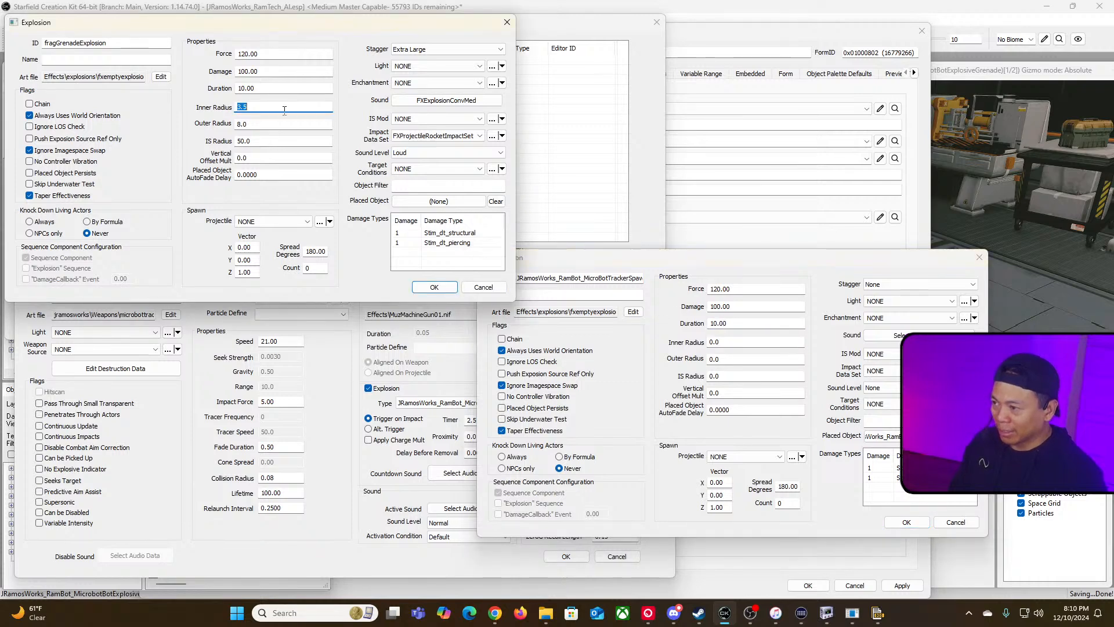
left_click(750, 343)
double_click(751, 343)
key("ctrl+v")
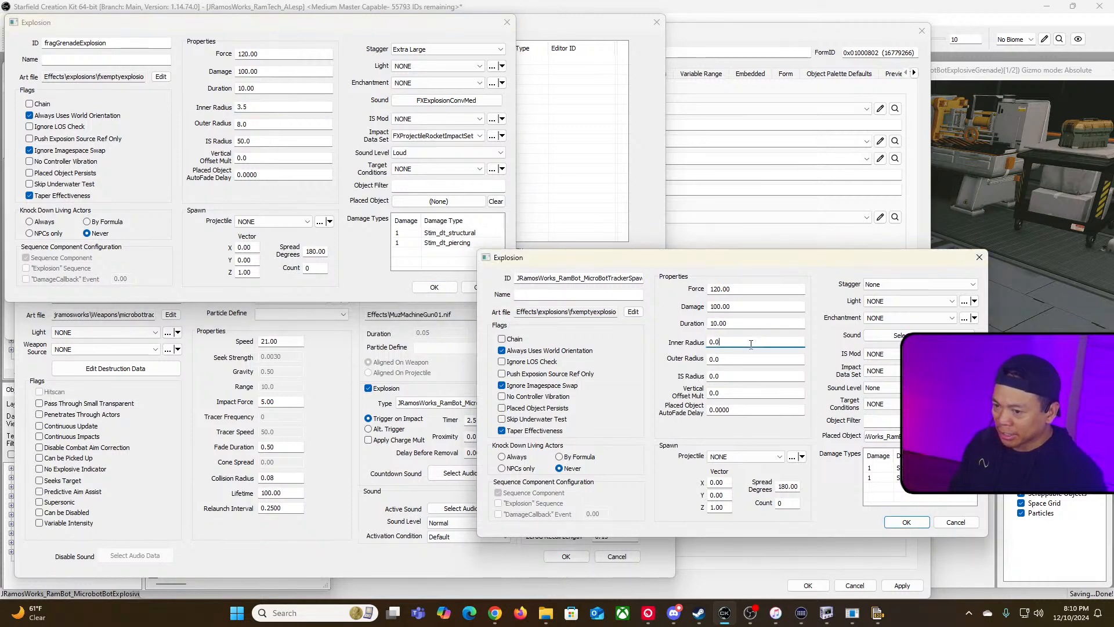
left_click_drag(279, 126, 190, 127)
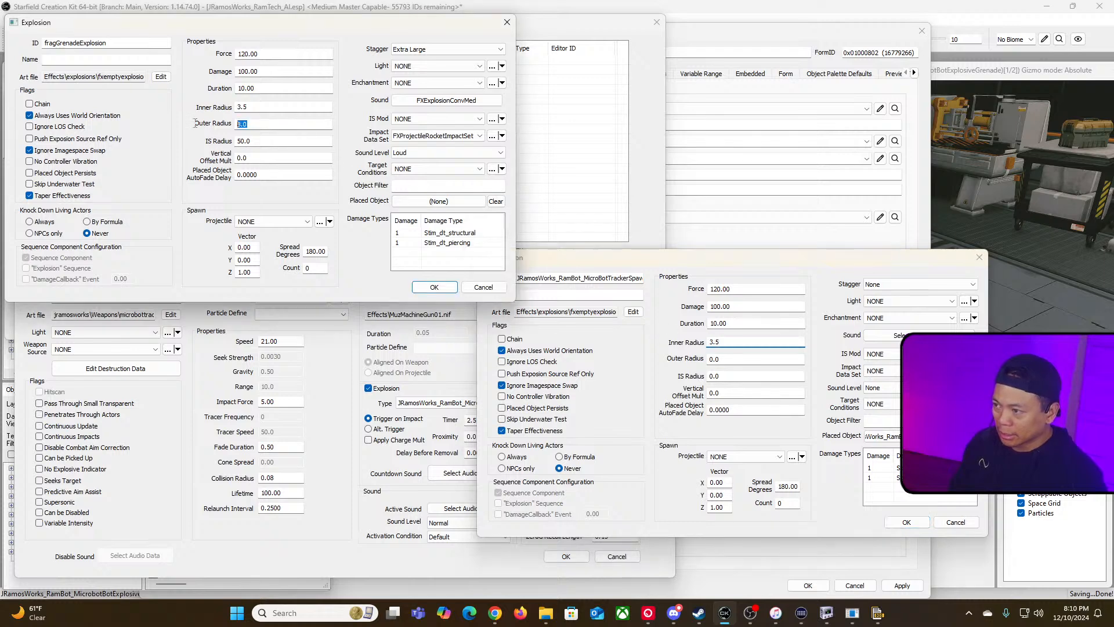
key("ctrl+c")
left_click(741, 342)
double_click(741, 342)
key("ctrl+v")
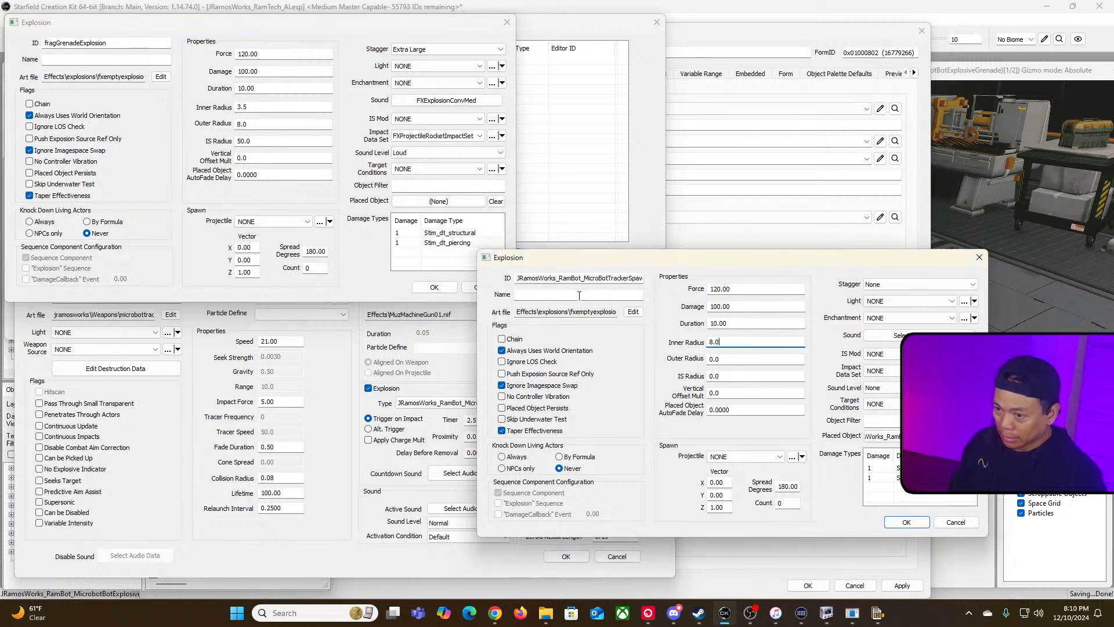
left_click_drag(276, 142, 237, 142)
key("ctrl+c")
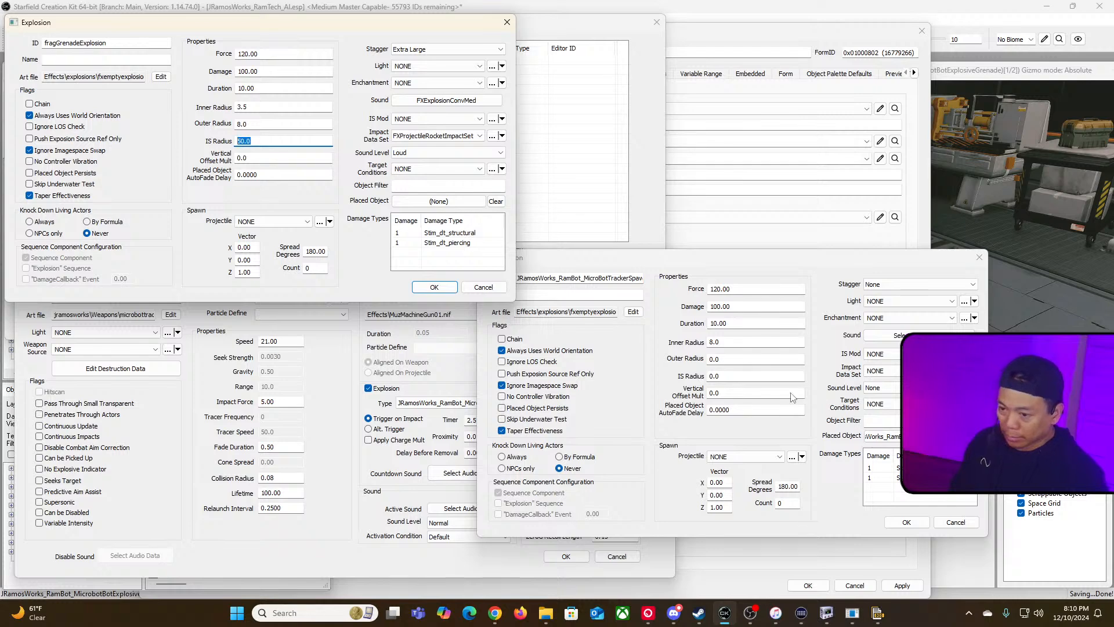
left_click(736, 376)
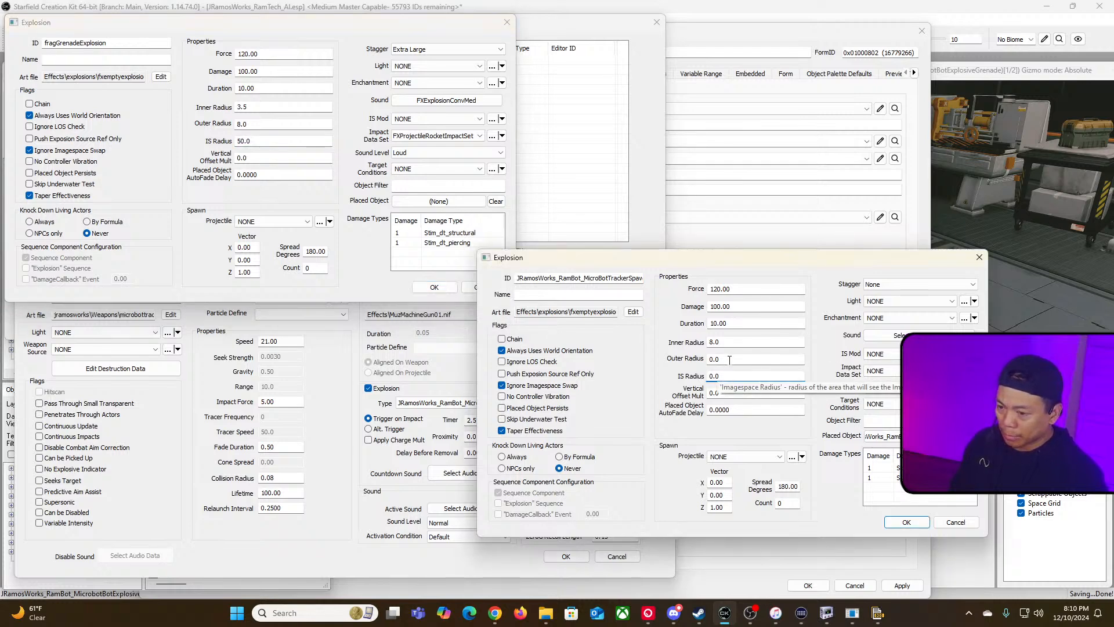
Step: Set the spawn explosion's Inner Radius to 3.5, Outer Radius to 8 and IS Radius to 50.0
left_click_drag(726, 342, 667, 337)
type("3.5")
key("Tab")
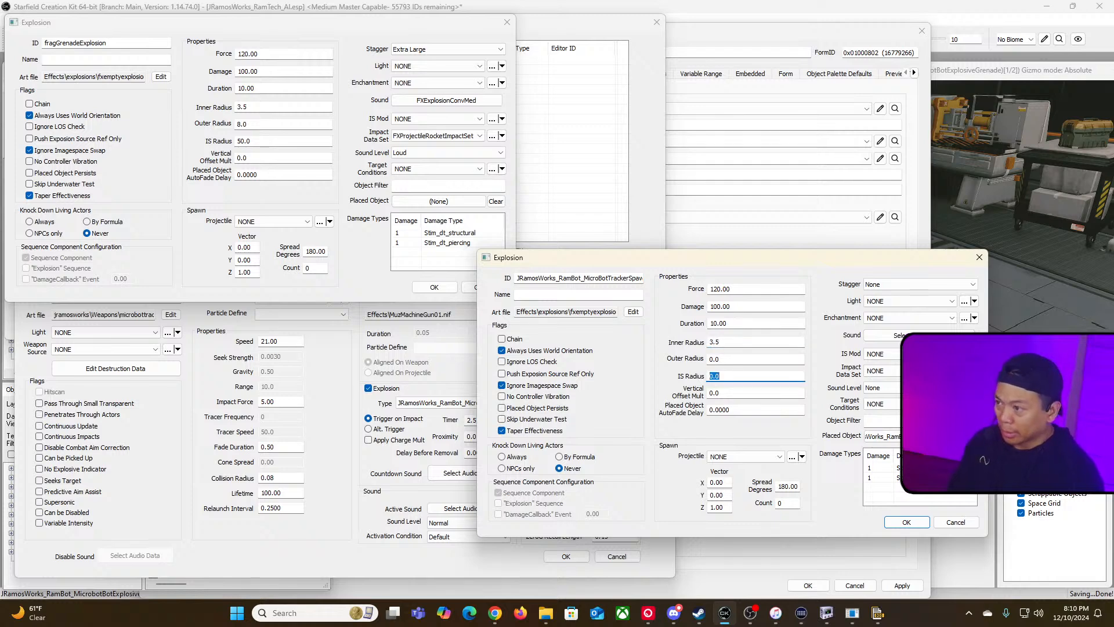
type("8")
key("Tab")
key("shift+Tab")
key("shift+Tab")
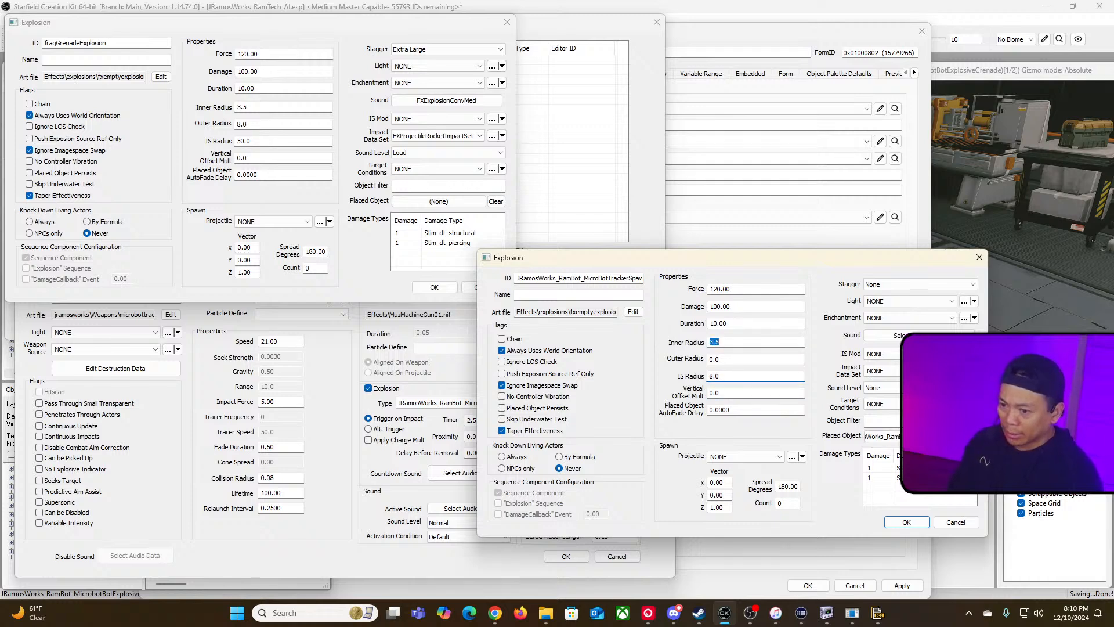
type("8")
key("Tab")
left_click(736, 361)
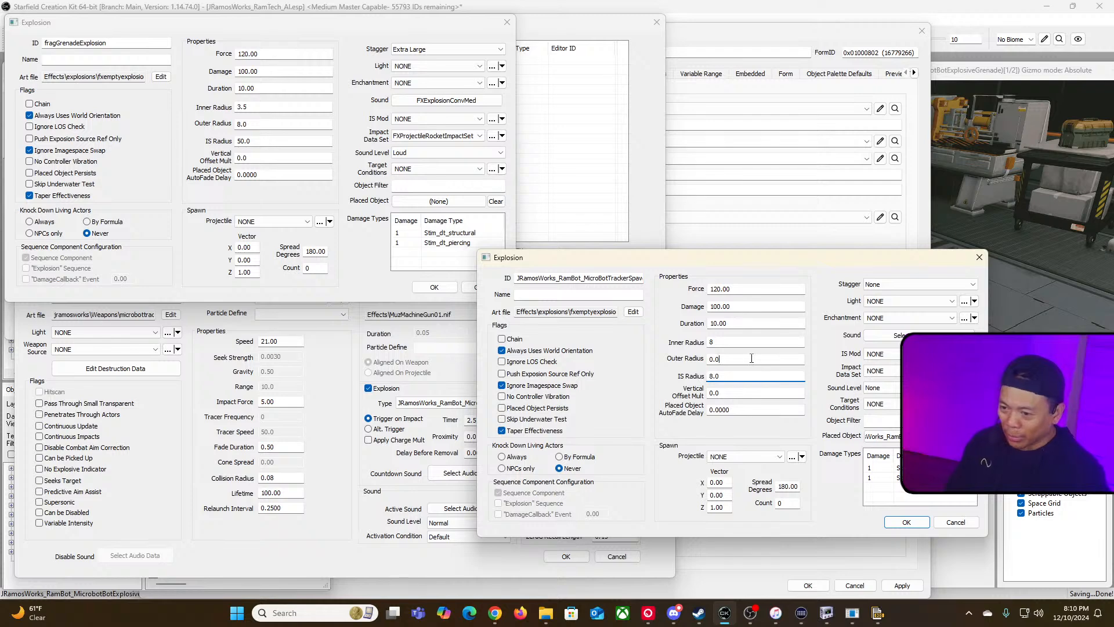
left_click_drag(737, 362, 625, 351)
type("8")
left_click_drag(722, 342, 684, 342)
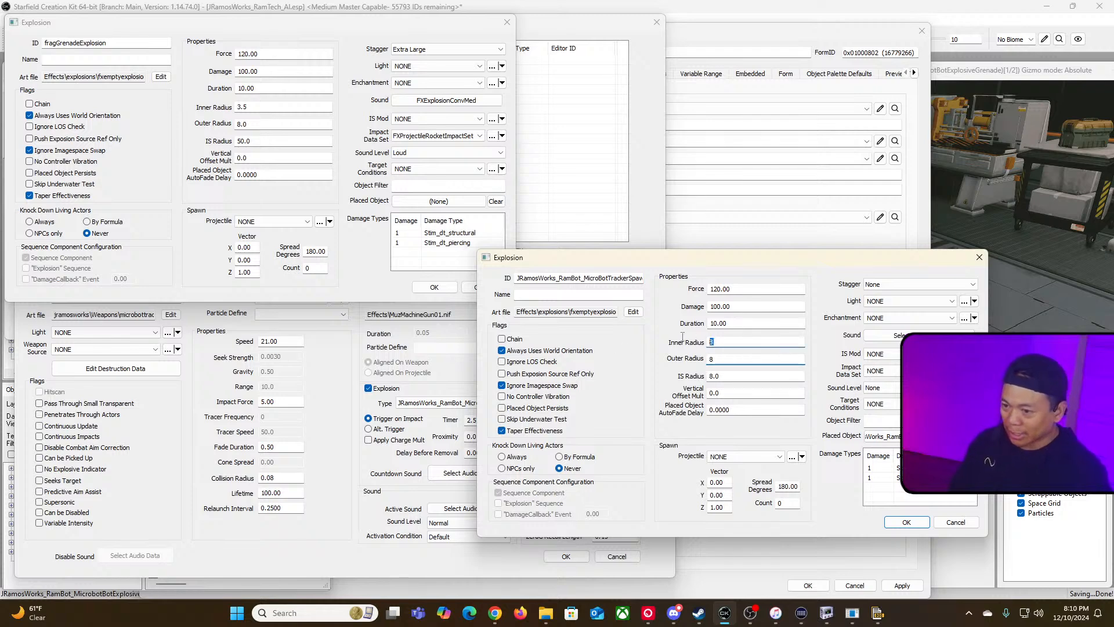
type("3.5")
key("Tab")
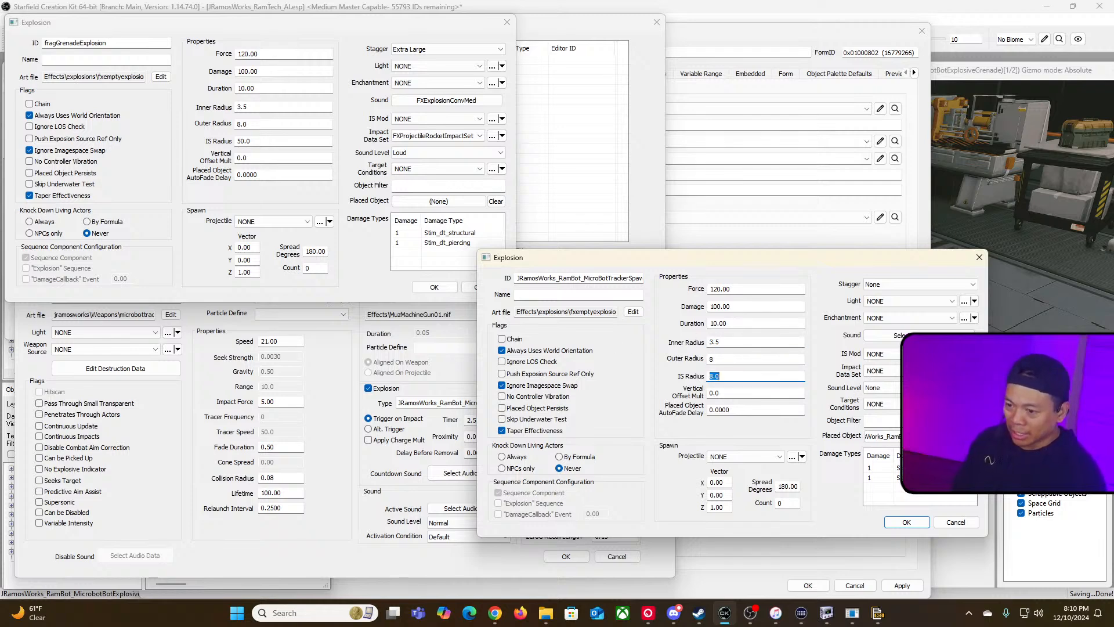
type("50.0")
key("Tab")
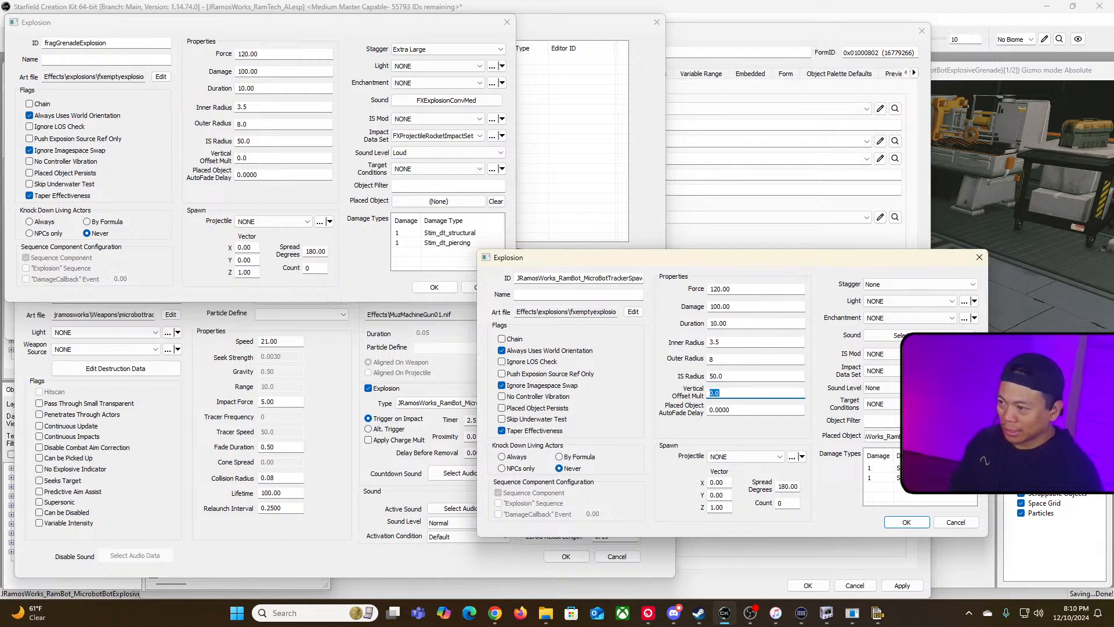
key("Tab")
key("Tab")
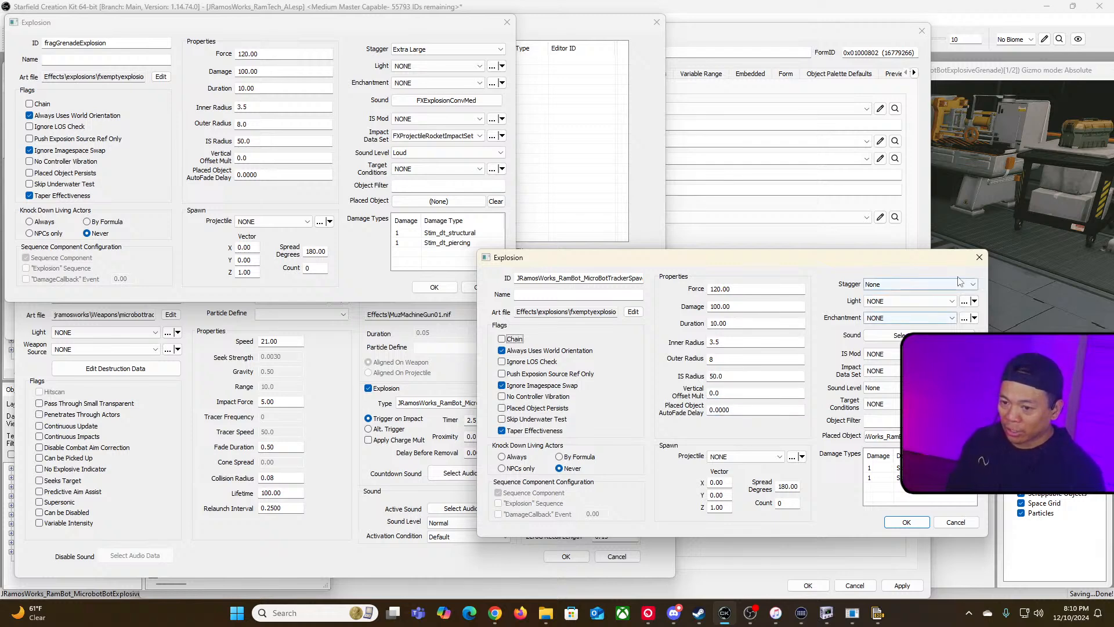
Step: Set the spawn explosion's Stagger to Extra Large and its sound start event to FXExplosionConvMed
left_click(960, 283)
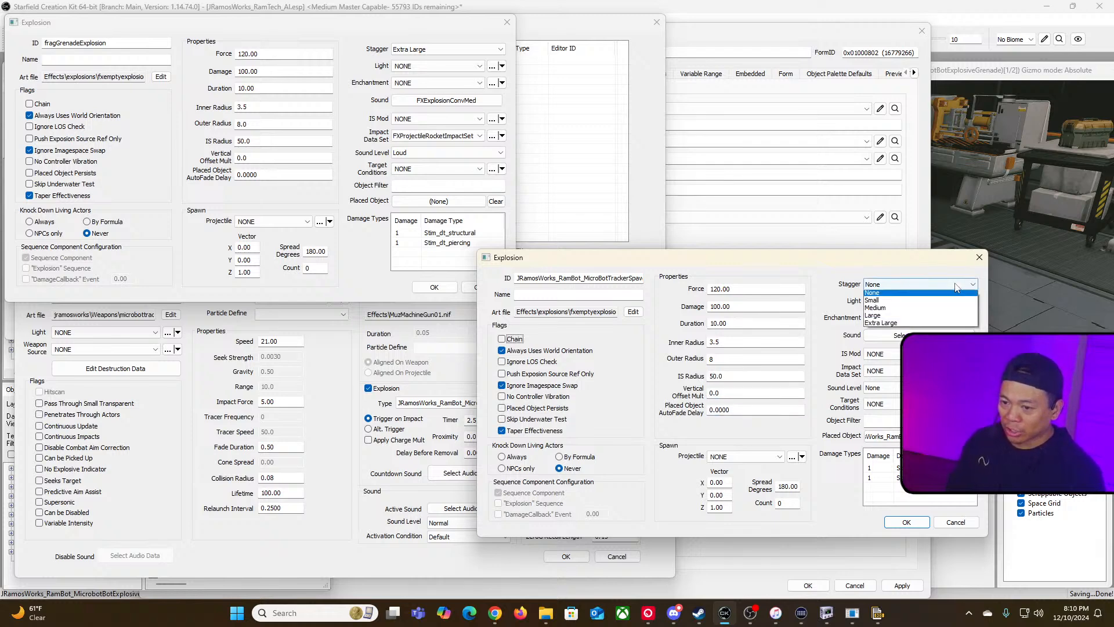
left_click(947, 326)
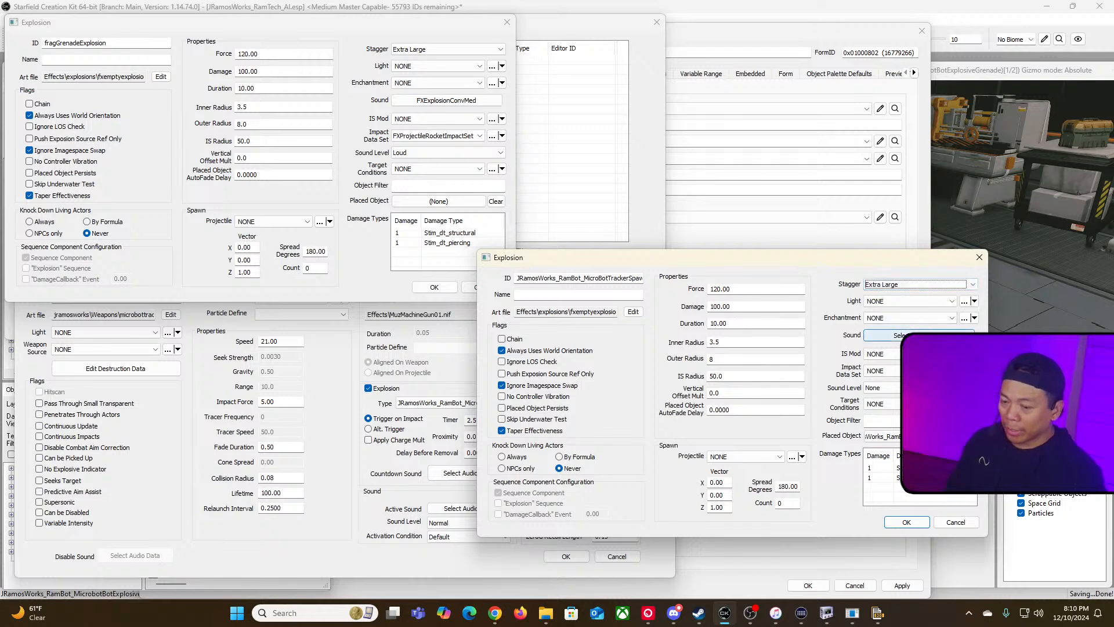
left_click(915, 333)
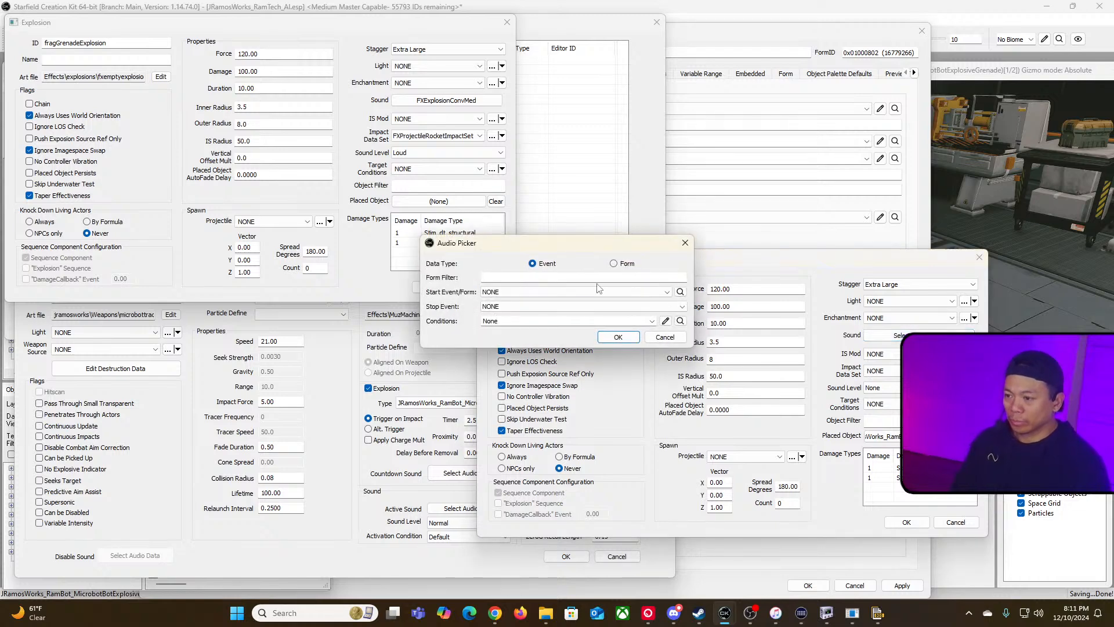
left_click(667, 292)
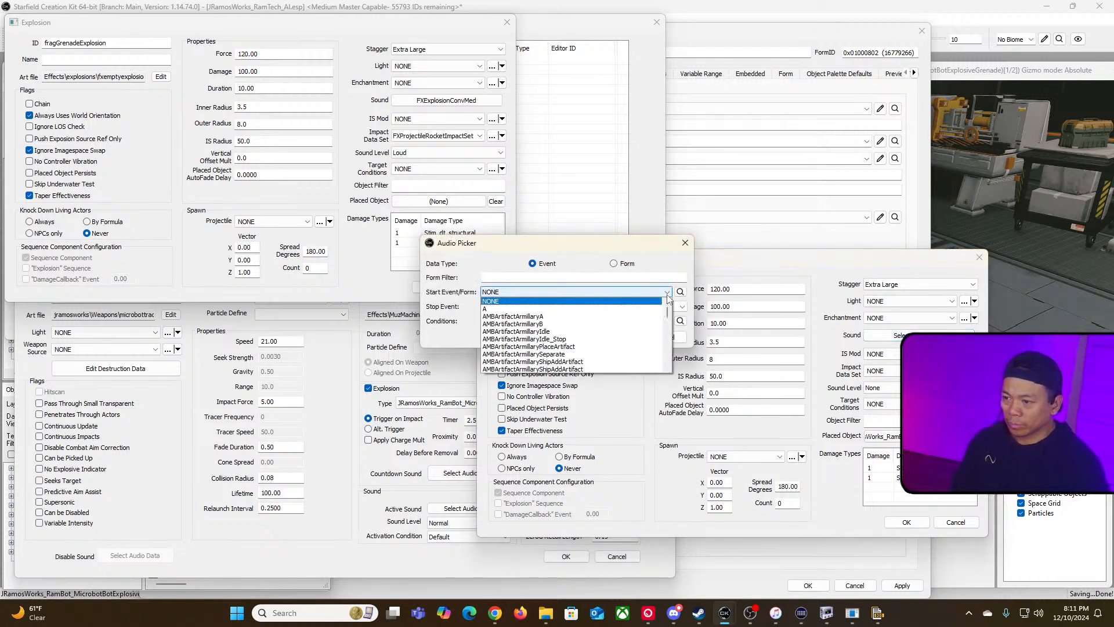
type("fx")
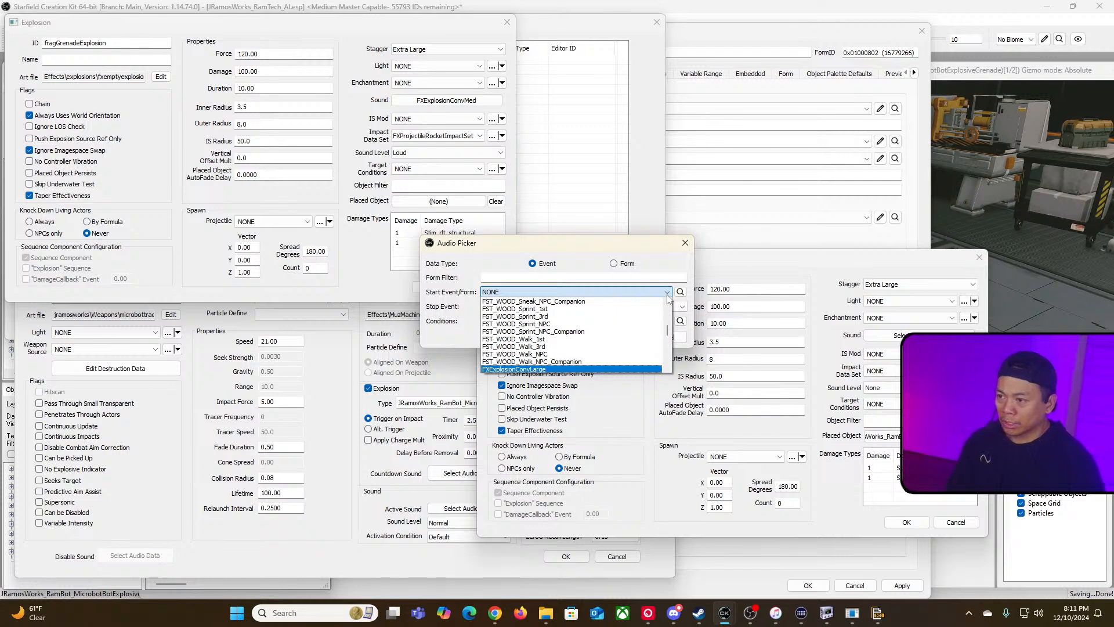
scroll(581, 339, "down", 1)
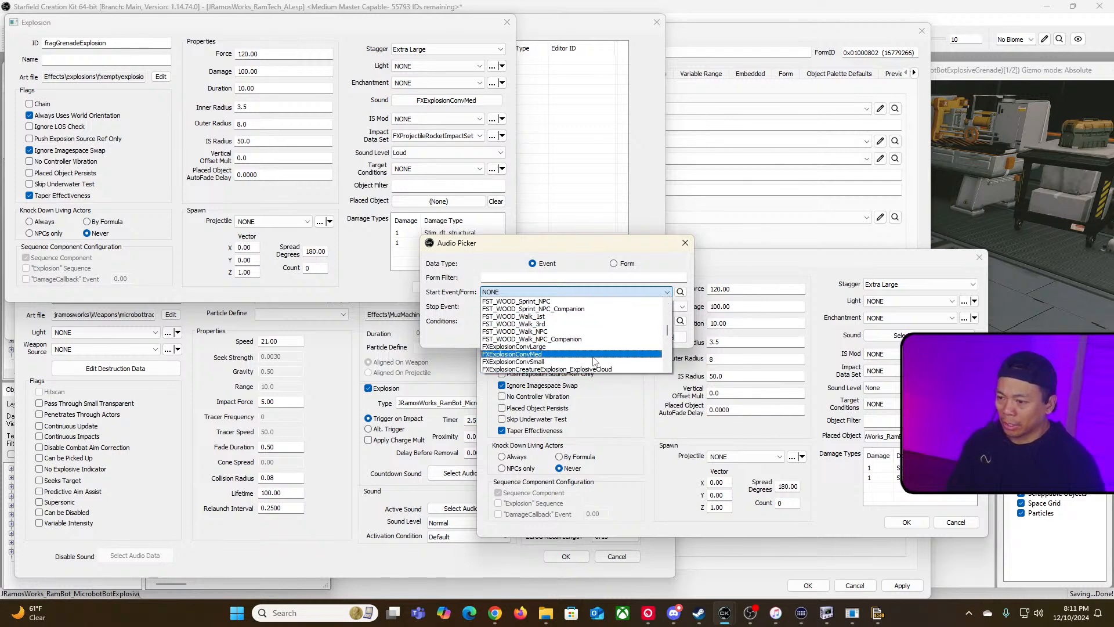
left_click(593, 354)
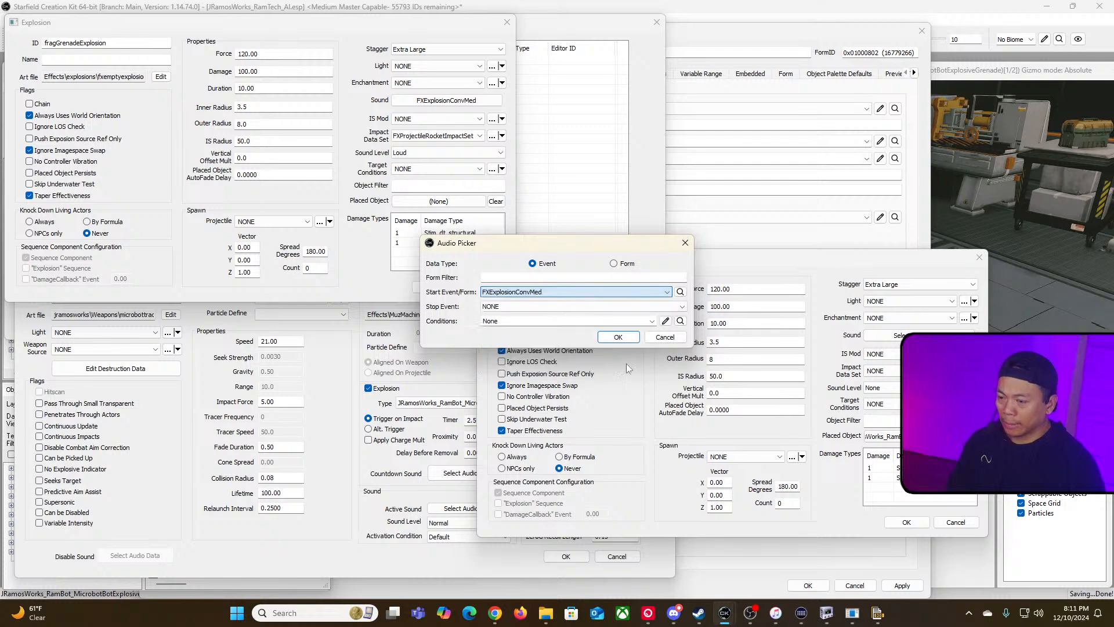
left_click(615, 340)
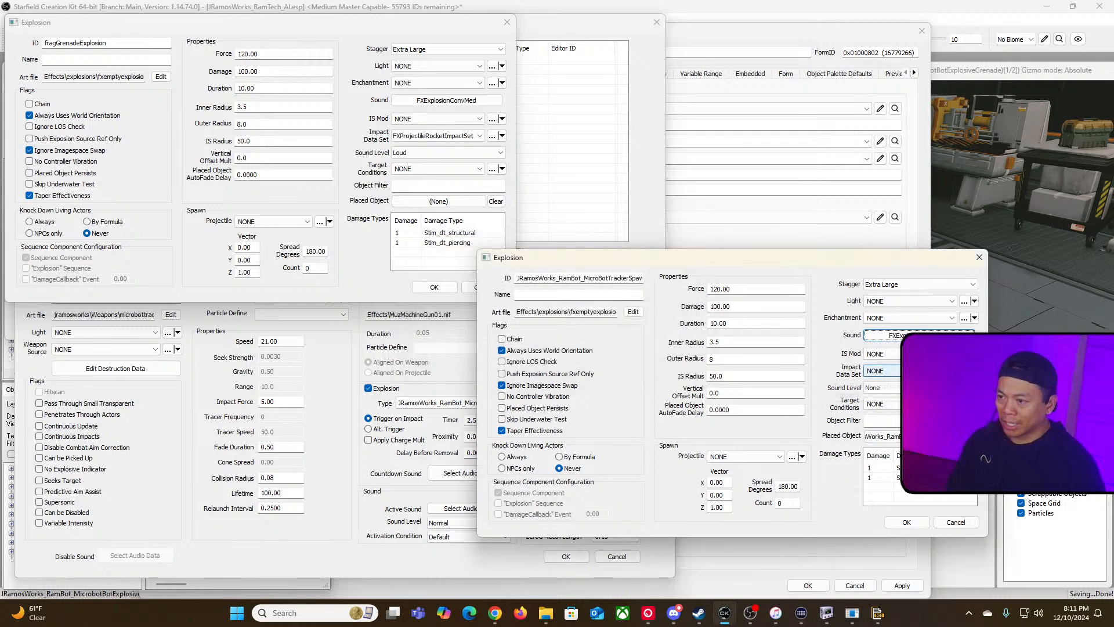
Step: Set the spawn explosion's Impact Data Set to FXProjectileRocketImpactSet and its Sound Level to Loud
left_click(928, 371)
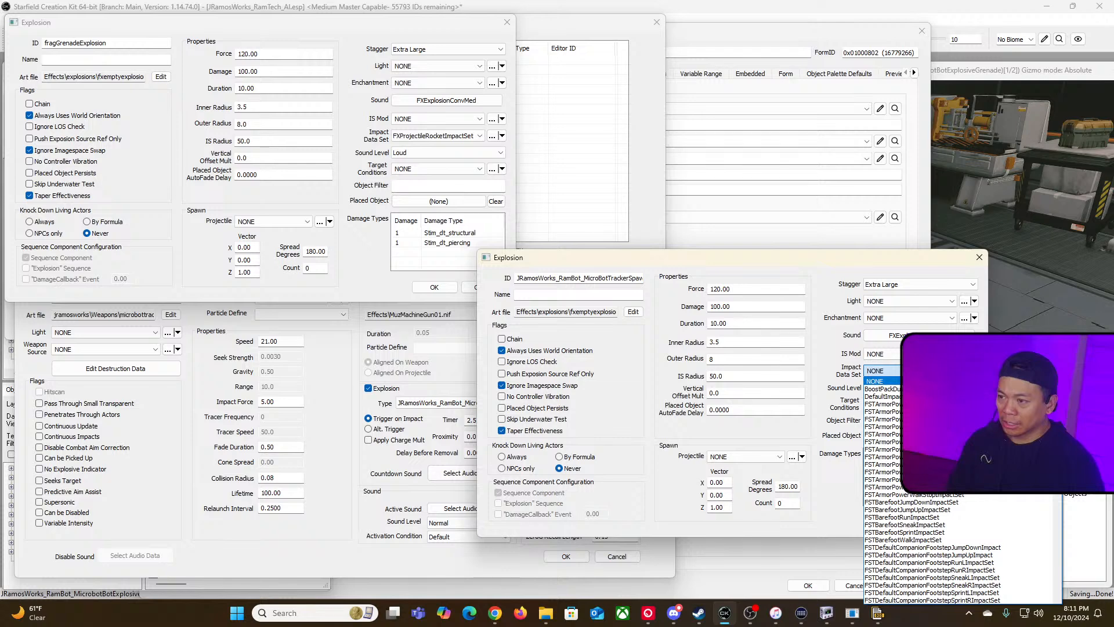
type("fxpr")
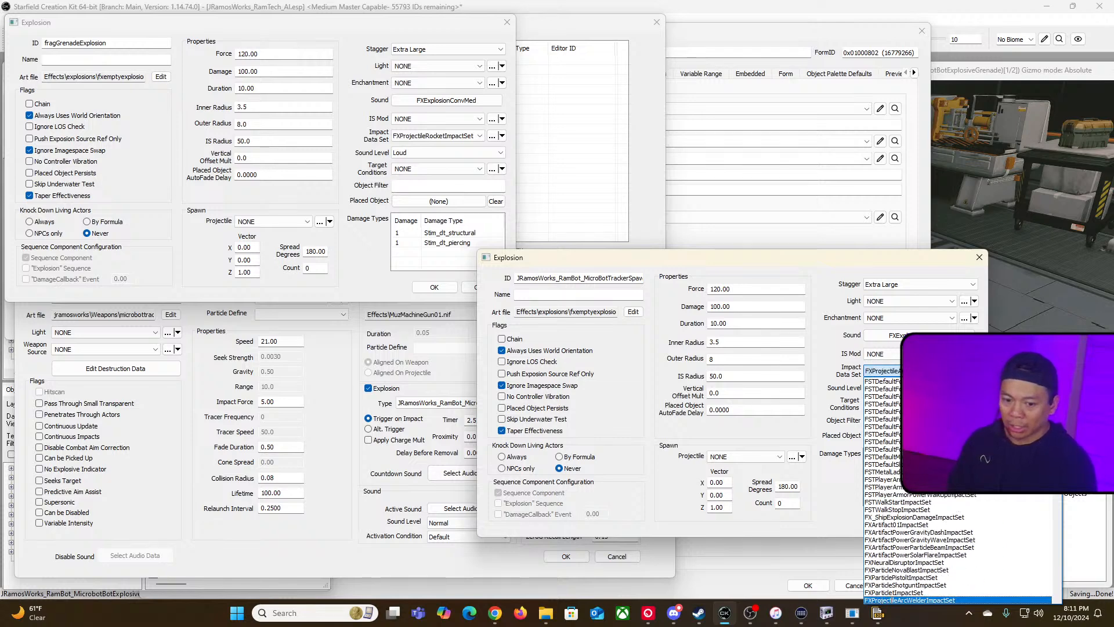
scroll(940, 562, "down", 2)
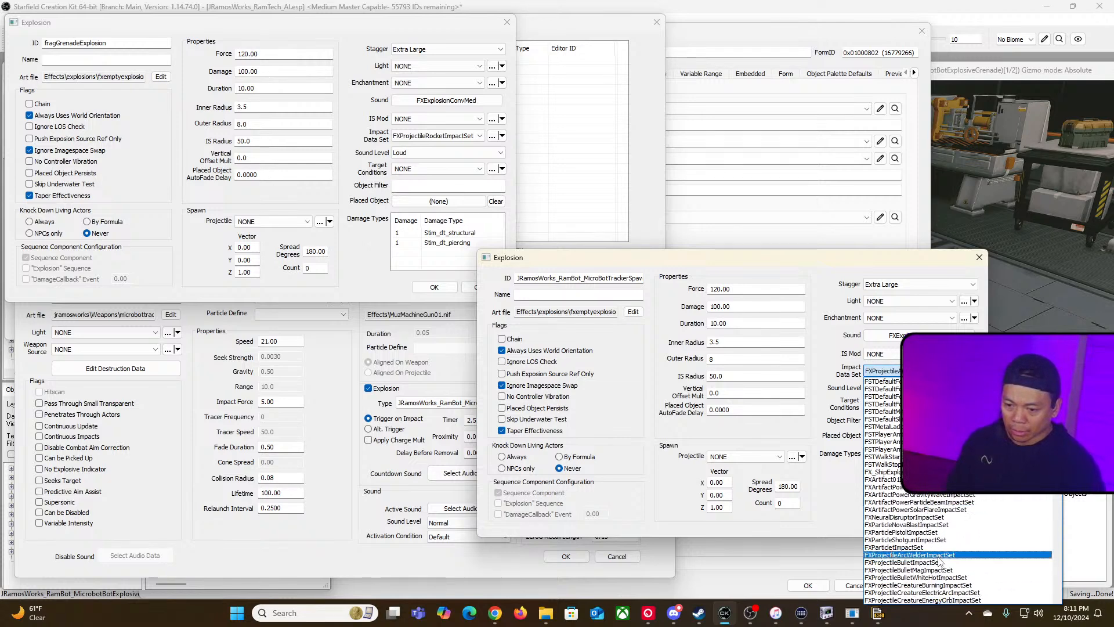
scroll(940, 562, "down", 3)
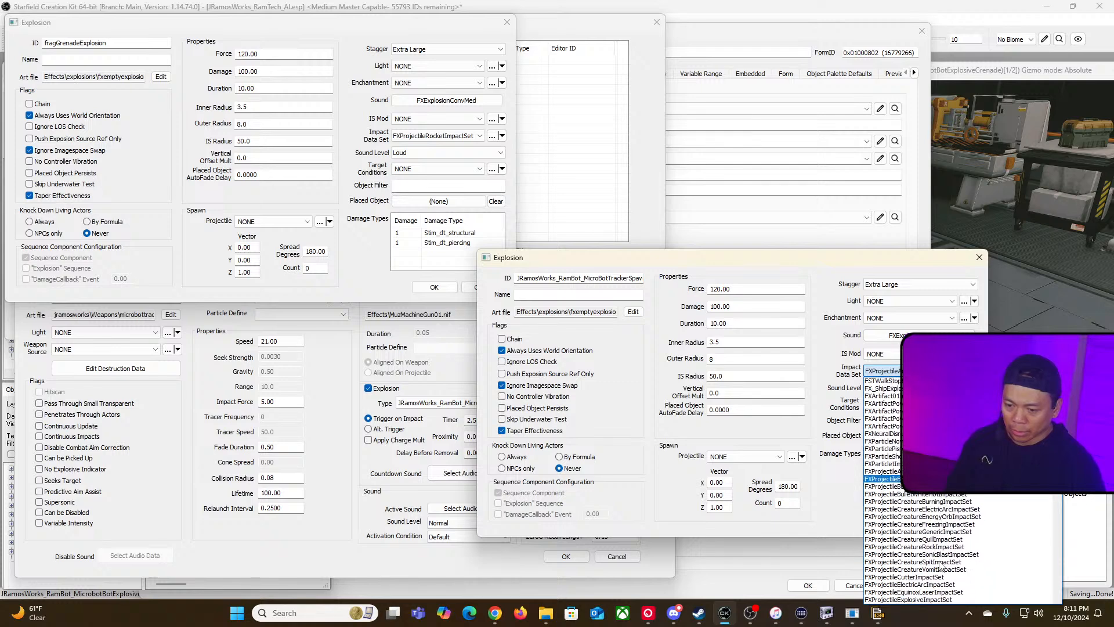
scroll(940, 568, "down", 4)
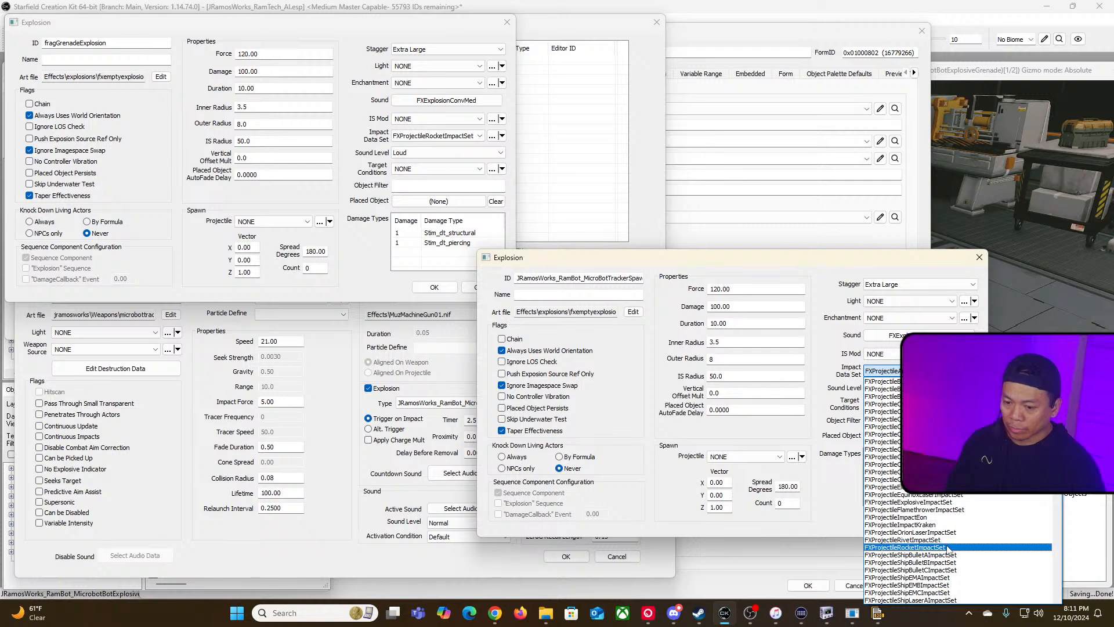
left_click(951, 549)
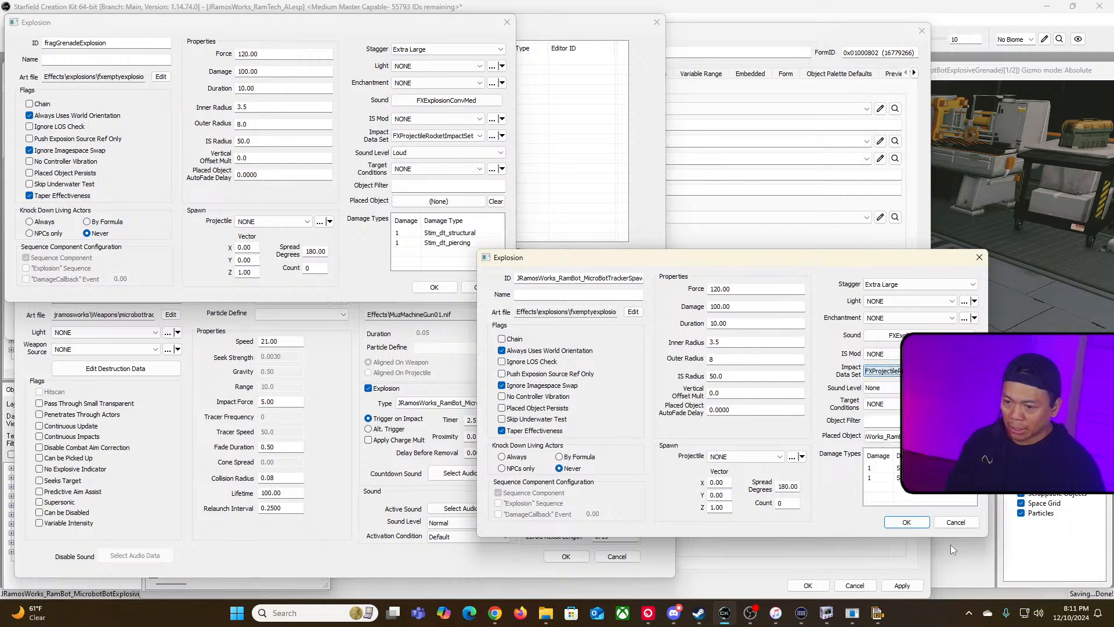
left_click(963, 387)
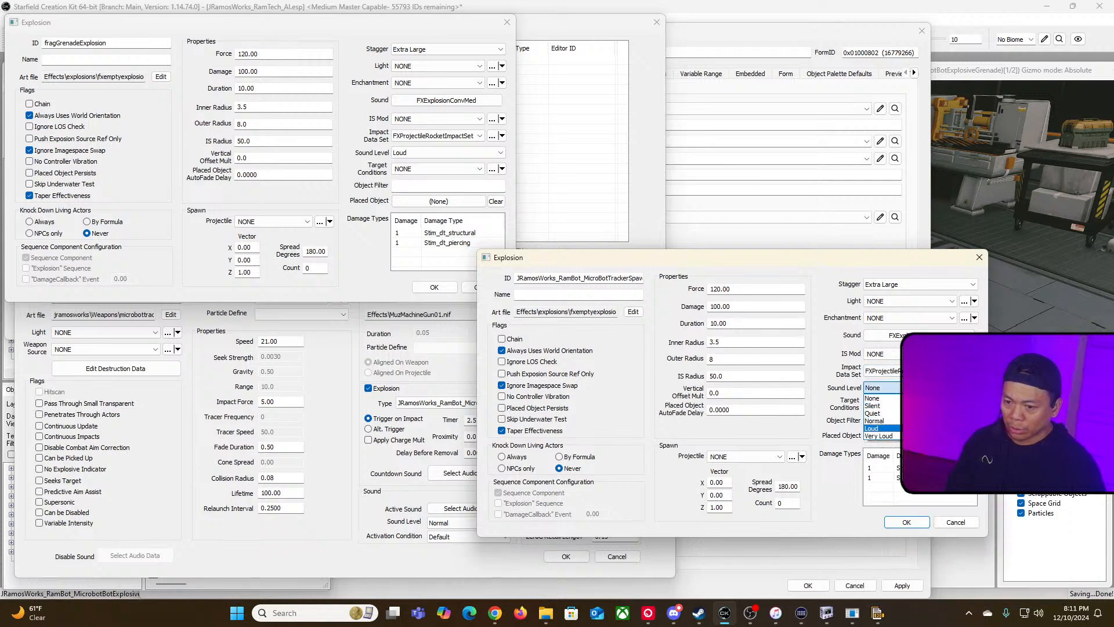
left_click(872, 428)
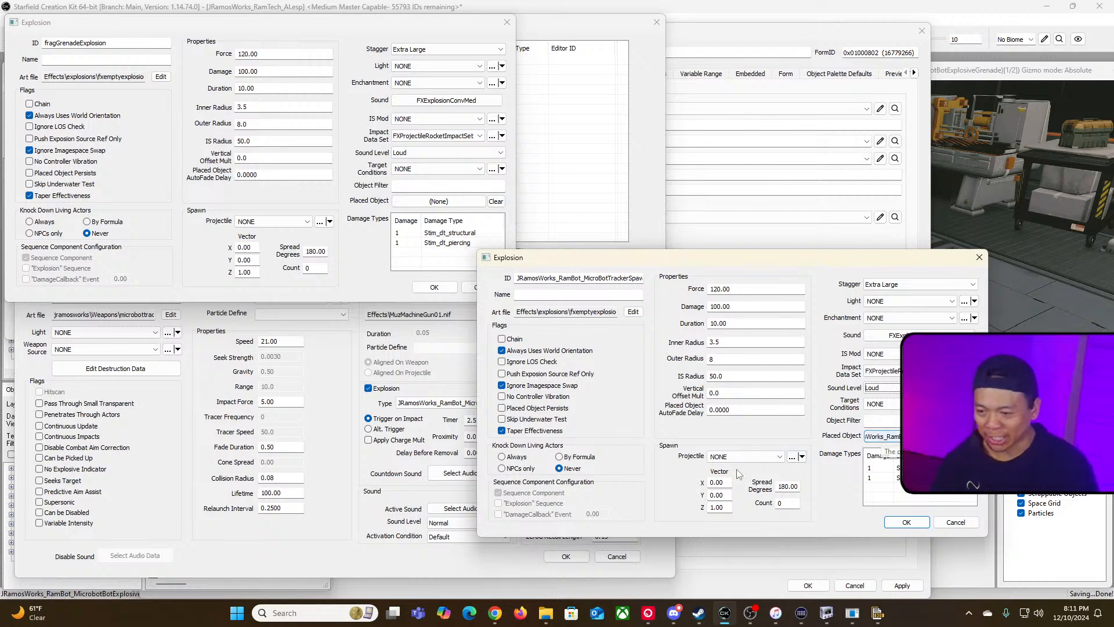
Step: Set the spawn explosion's Projectile to a JRamosWorks RamBot projectile and confirm the explosion
left_click(775, 457)
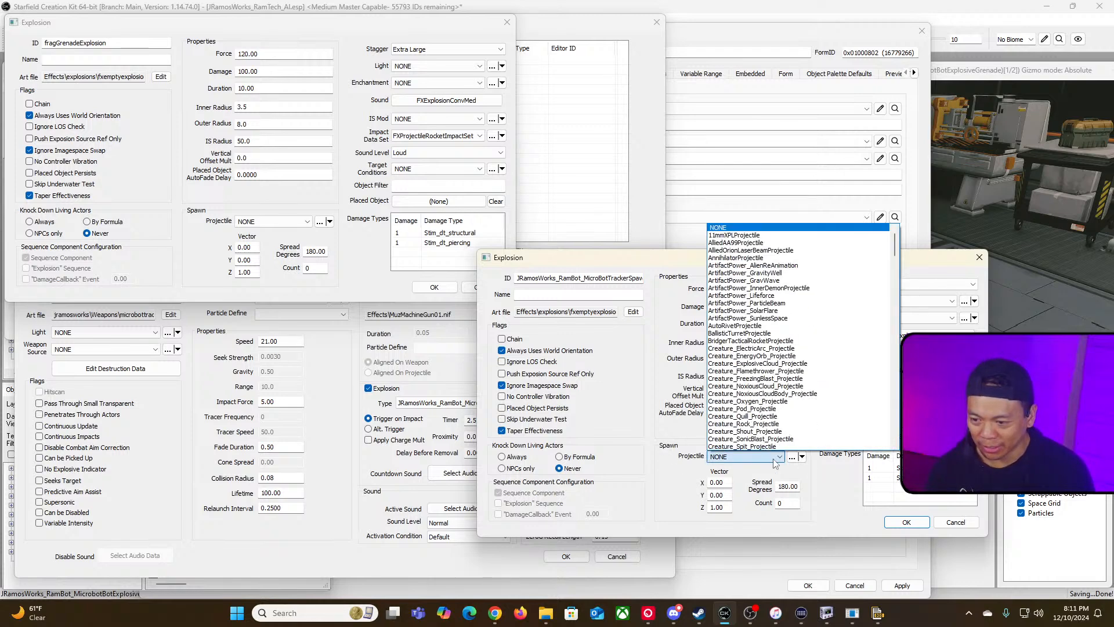
left_click(775, 458)
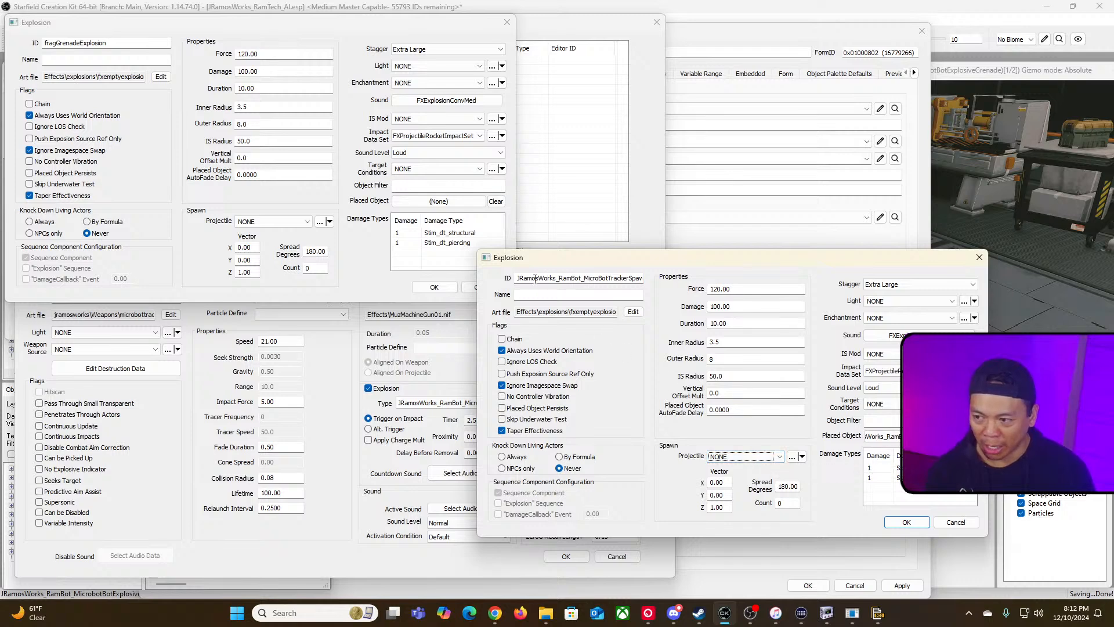
left_click_drag(531, 278, 742, 285)
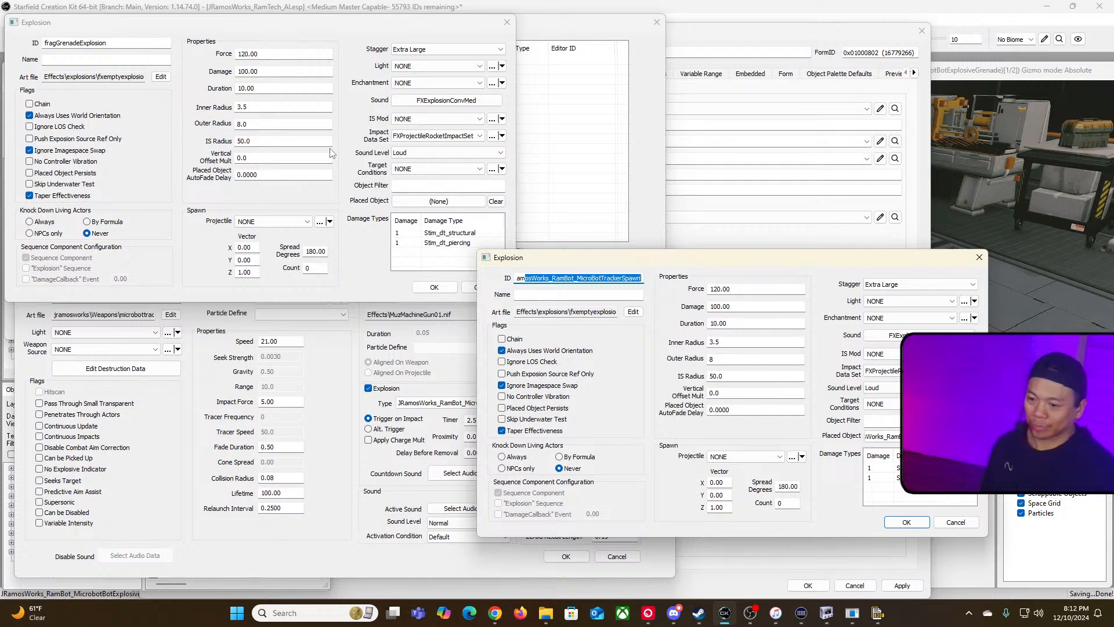
left_click(753, 457)
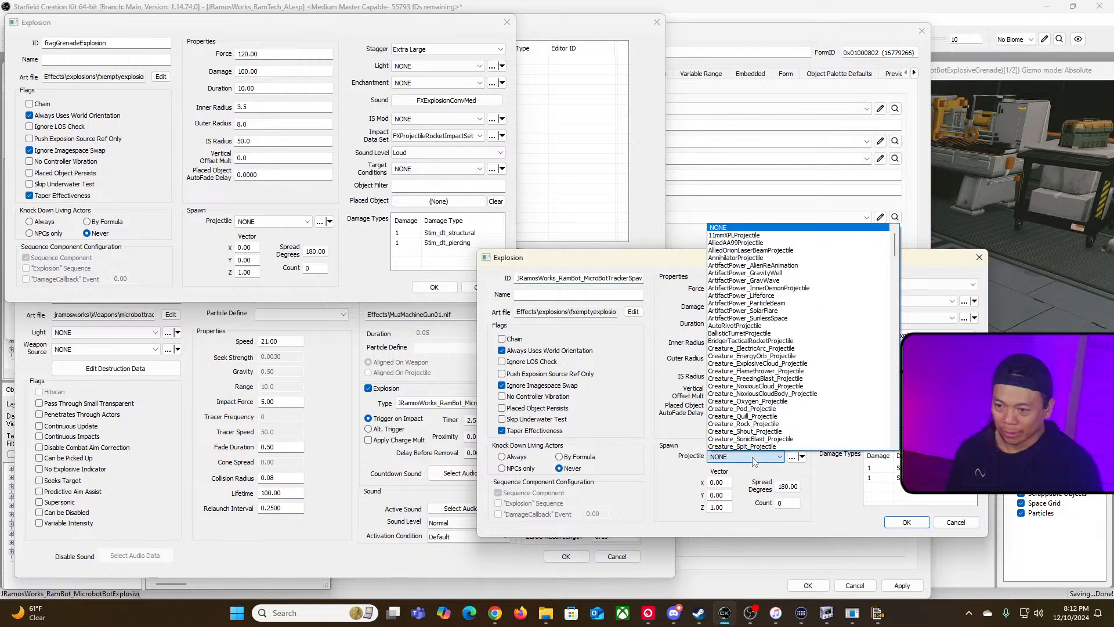
key("j")
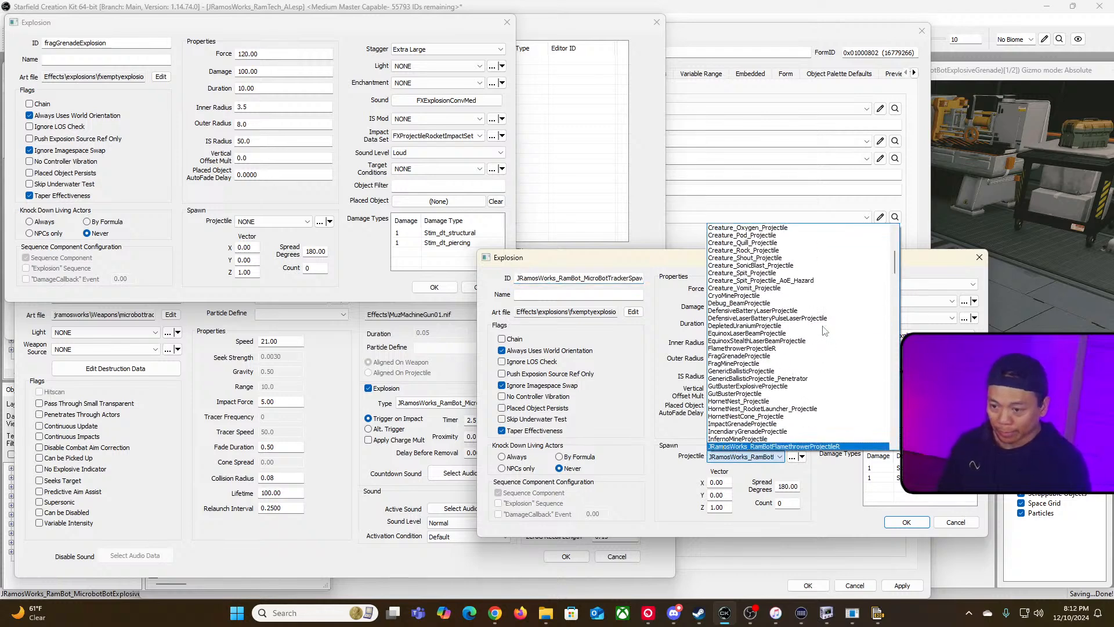
scroll(788, 404, "down", 2)
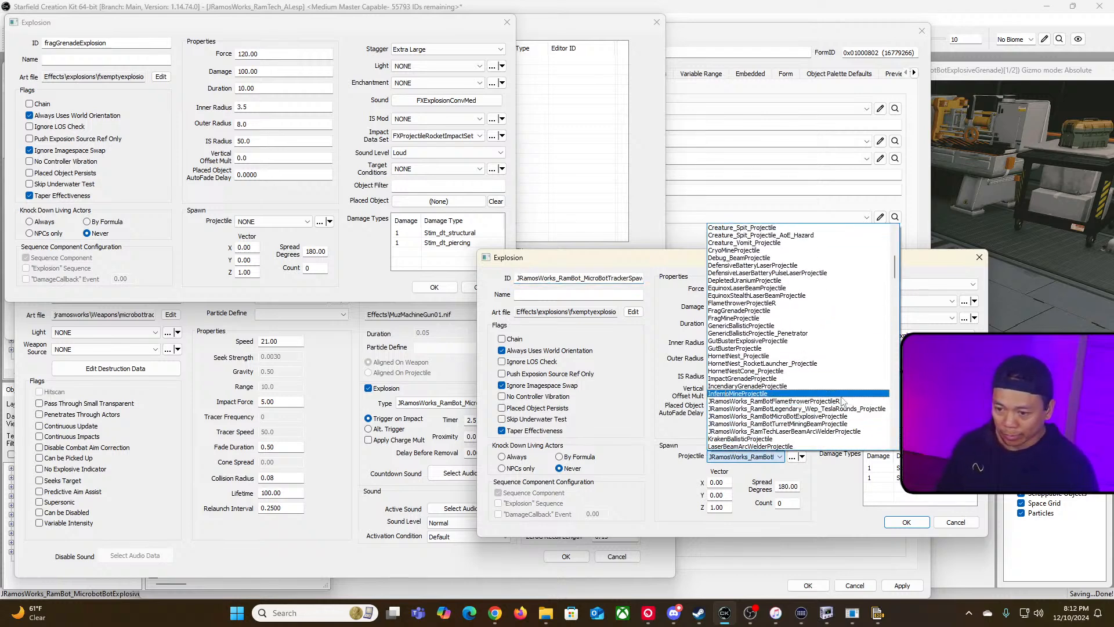
left_click(653, 254)
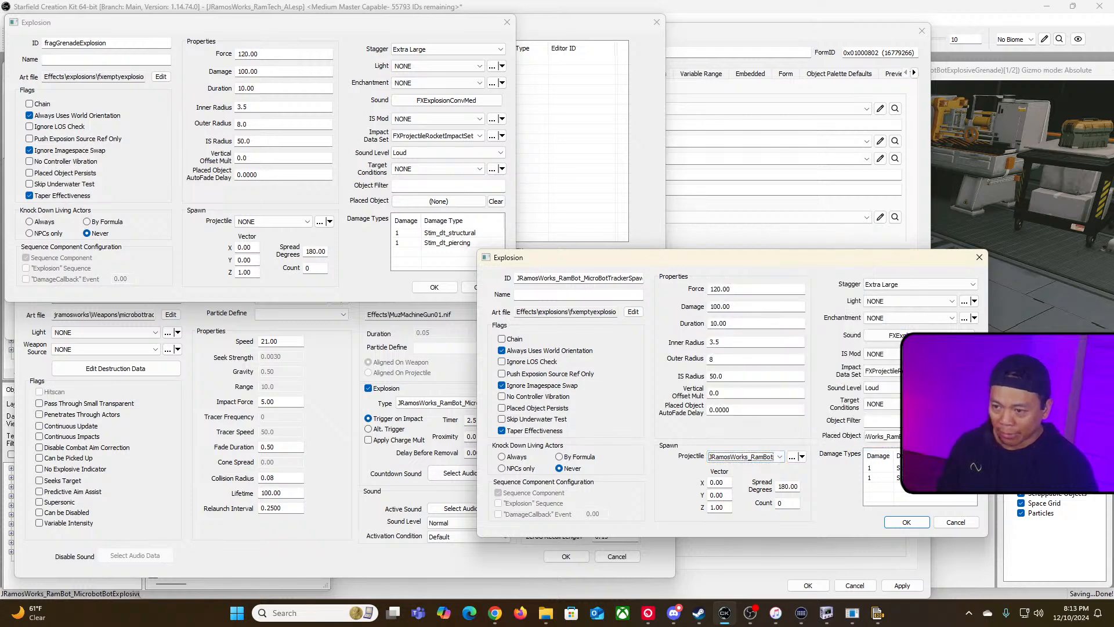
left_click(918, 521)
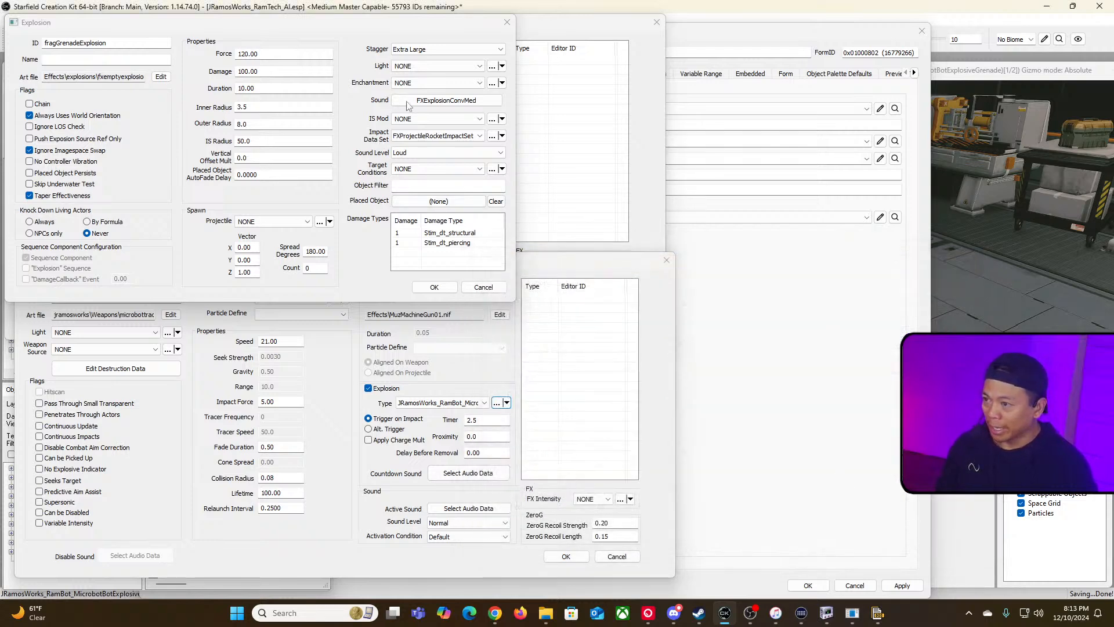
Step: Reopen the spawn explosion from the microbot grenade projectile, reselect its spawn Projectile, and confirm both dialogs
left_click(507, 23)
left_click_drag(505, 260, 597, 175)
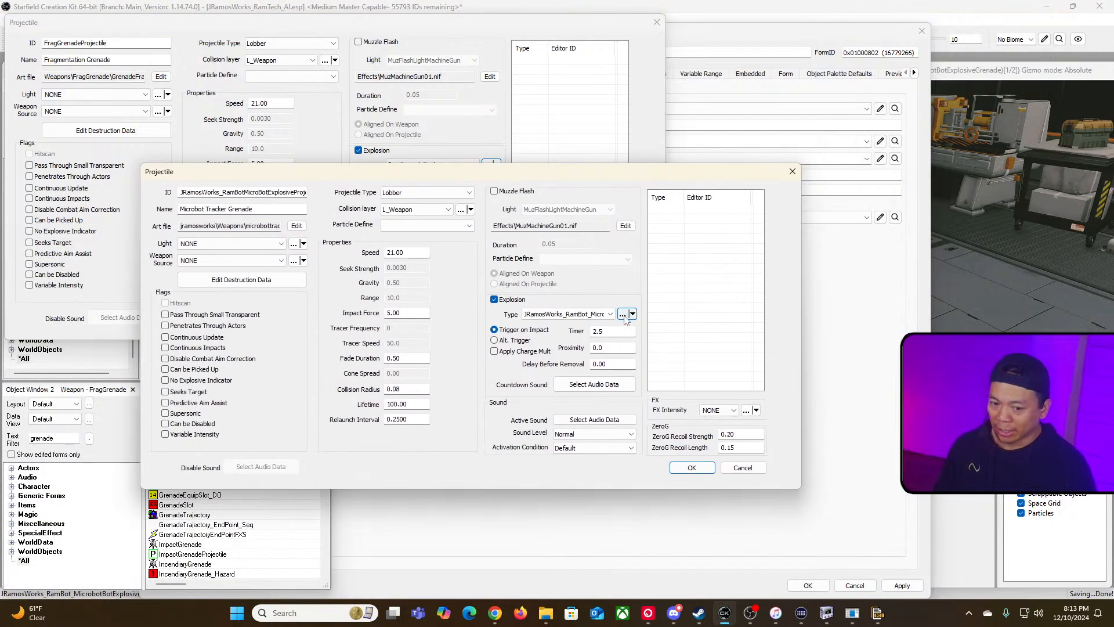
left_click(622, 314)
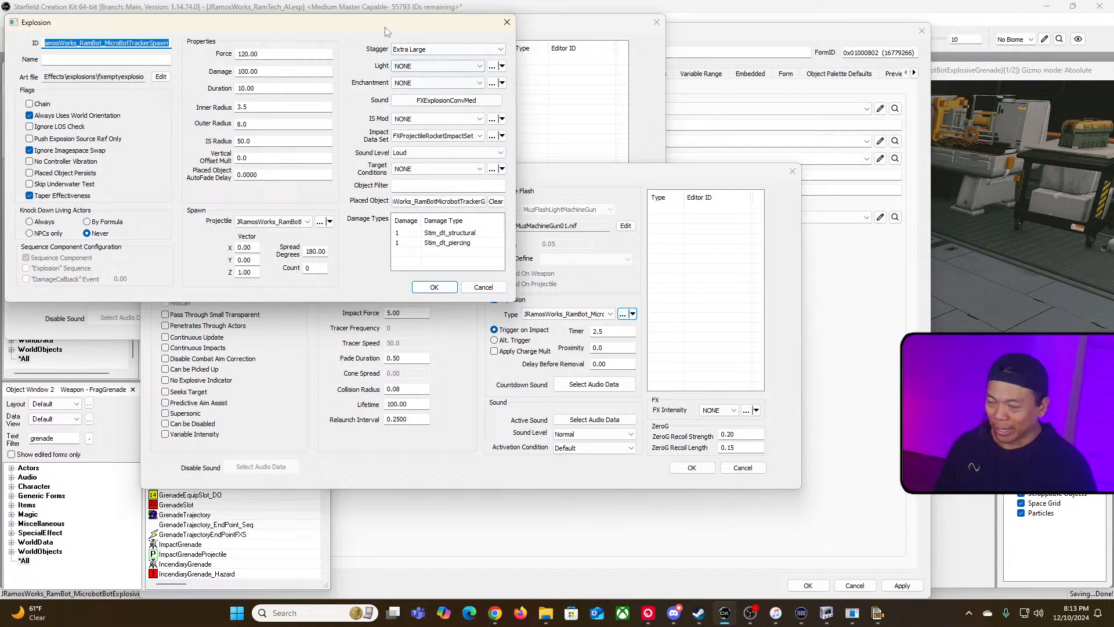
left_click_drag(390, 23, 627, 288)
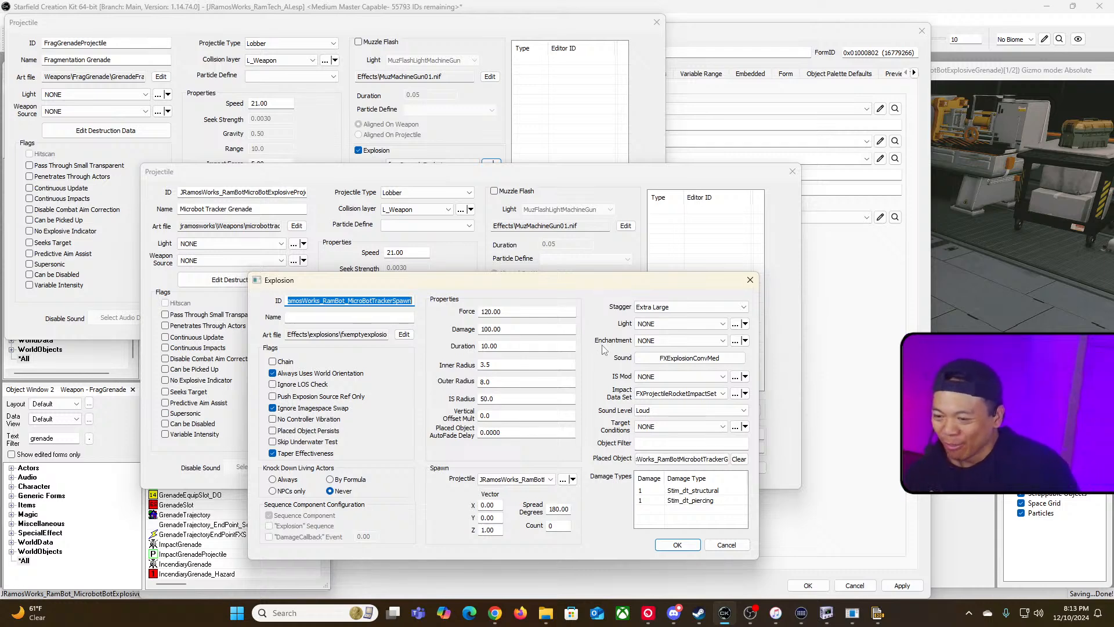
left_click(546, 480)
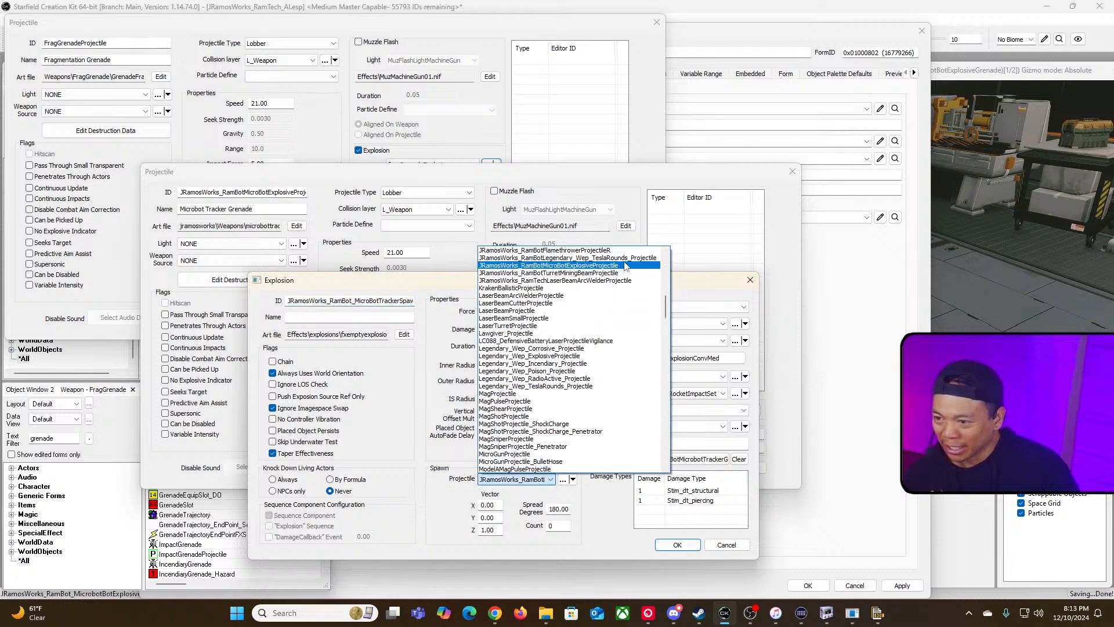
scroll(627, 290, "up", 1)
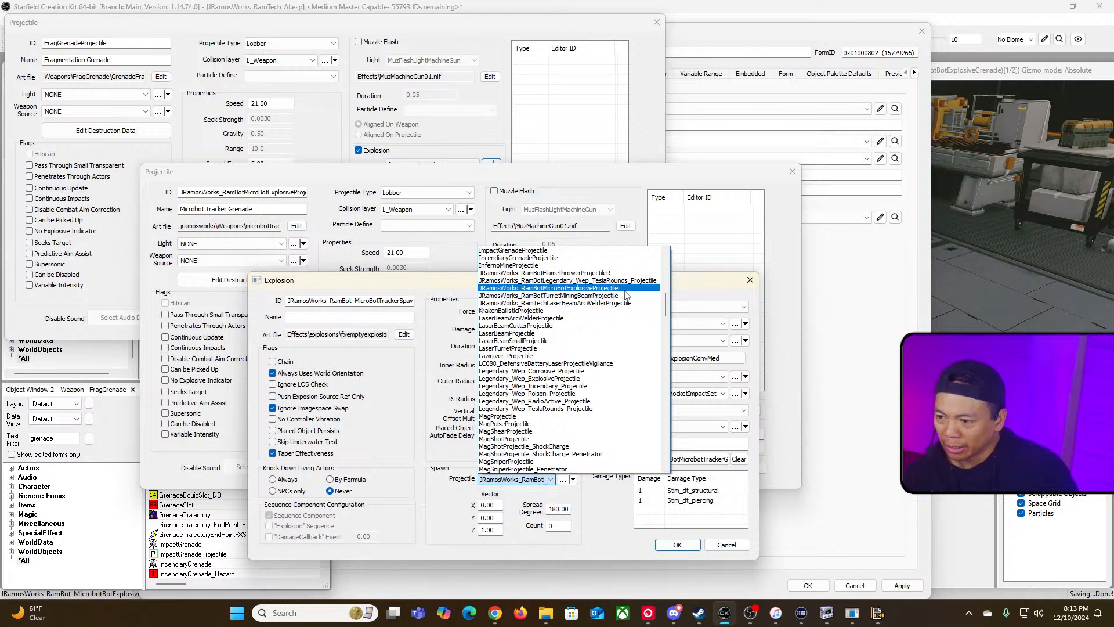
scroll(626, 296, "up", 2)
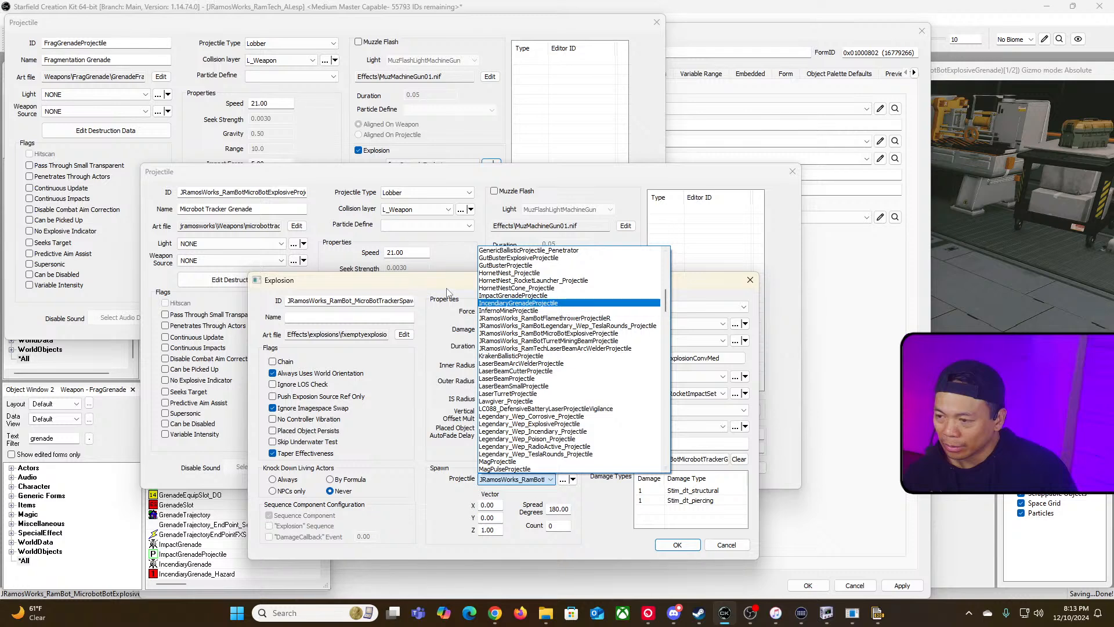
left_click(572, 325)
left_click(677, 544)
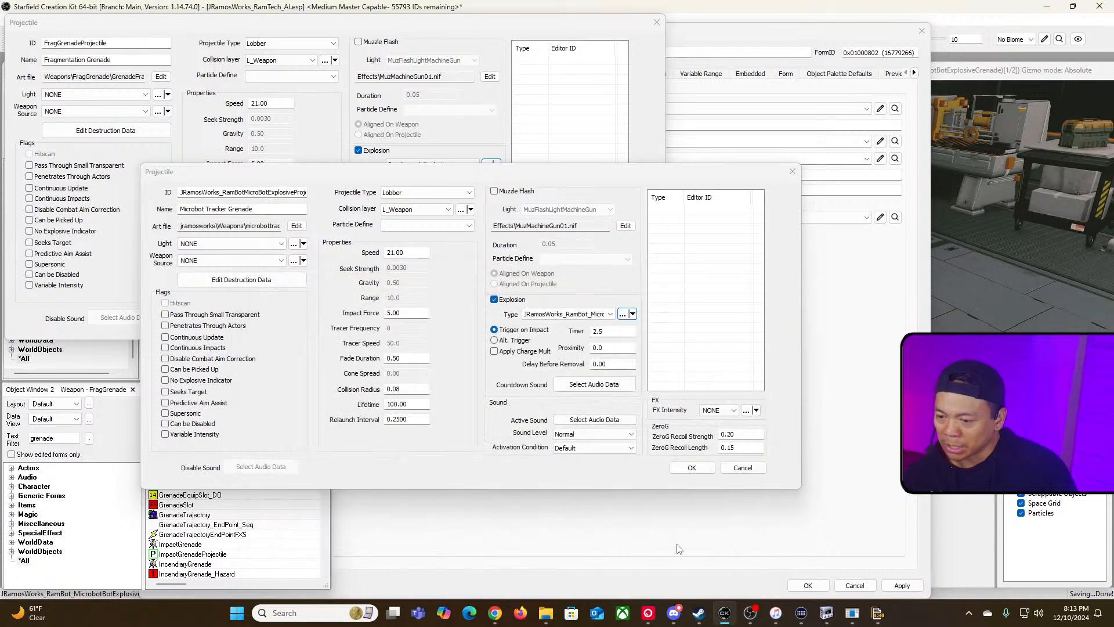
left_click(681, 469)
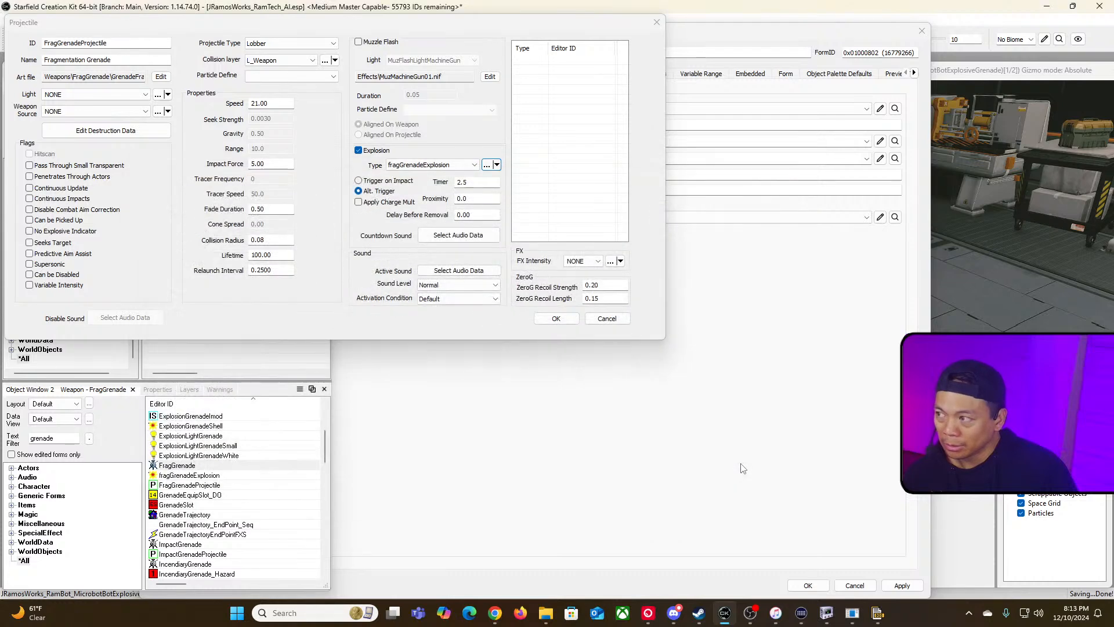
Step: Set the spawn explosion's Projectile to JRamosWorks_RamBotMicroBotExplosiveProjectile and enable its Chain flag
left_click(656, 22)
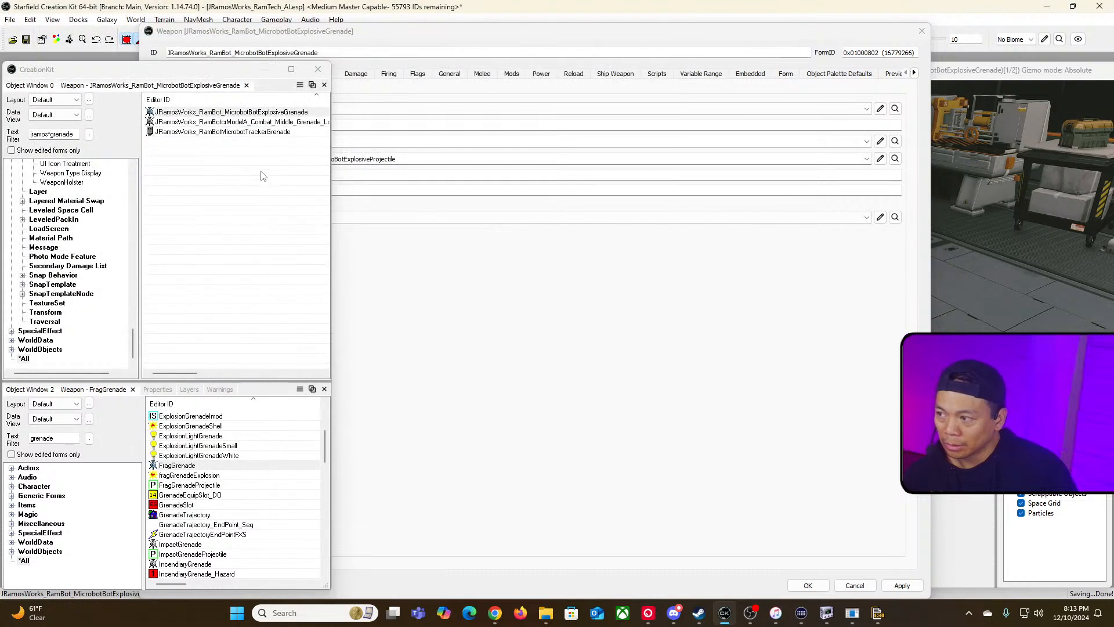
double_click(280, 113)
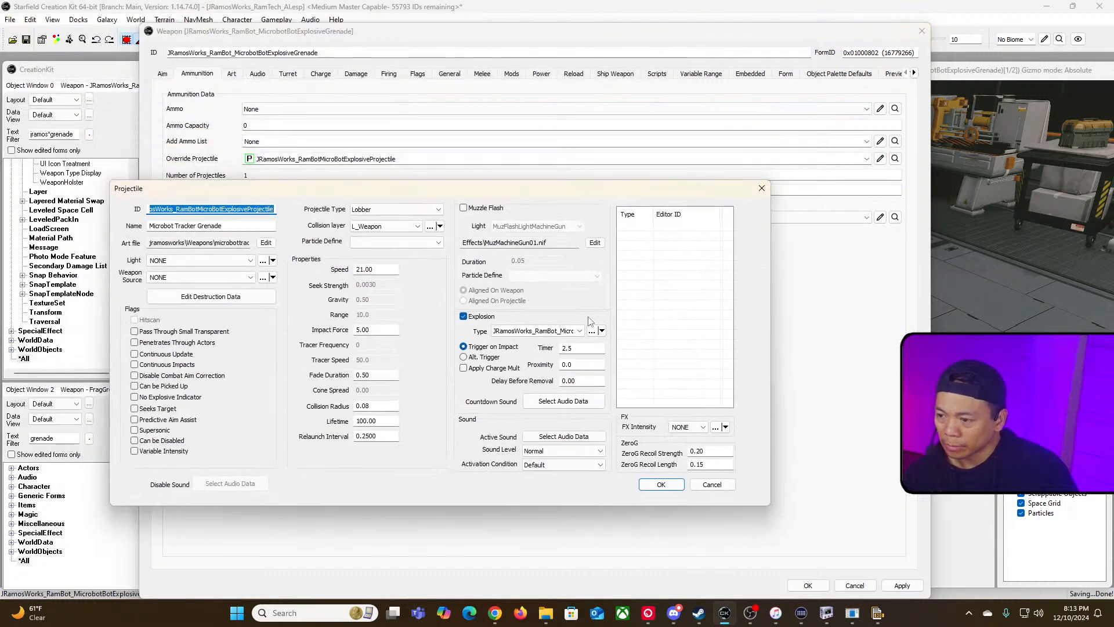
left_click(591, 331)
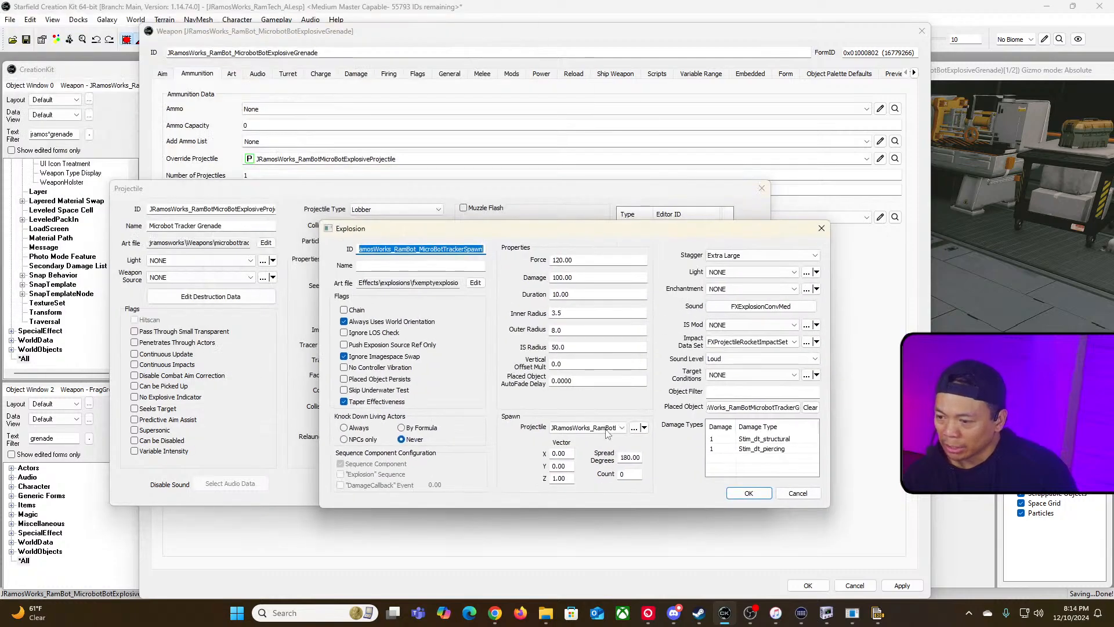
left_click(586, 428)
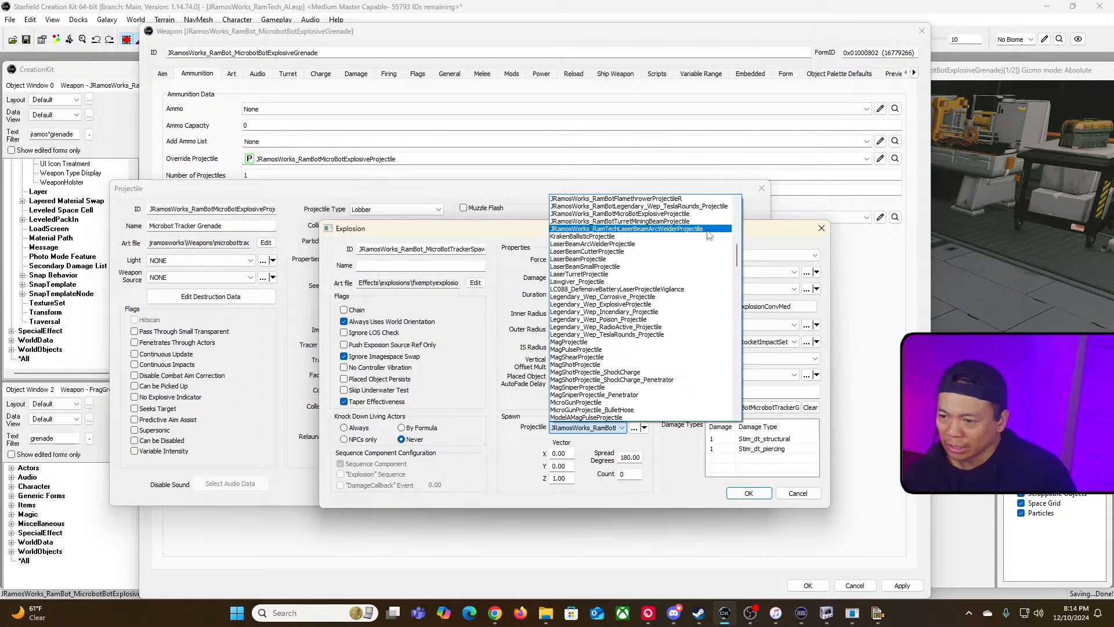
scroll(708, 233, "up", 1)
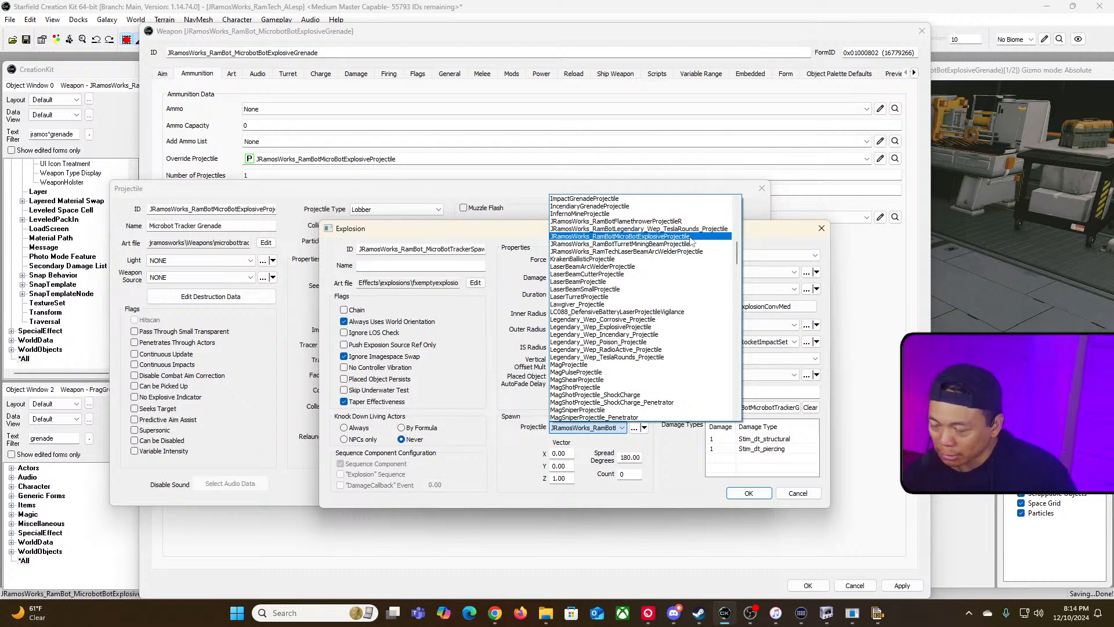
left_click(691, 237)
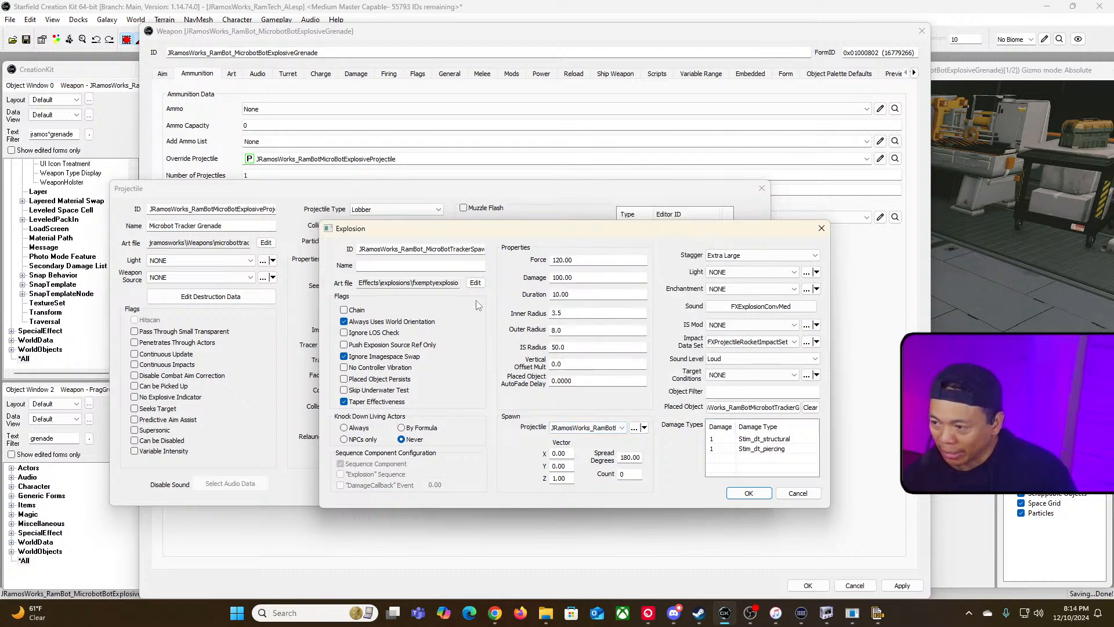
left_click(344, 310)
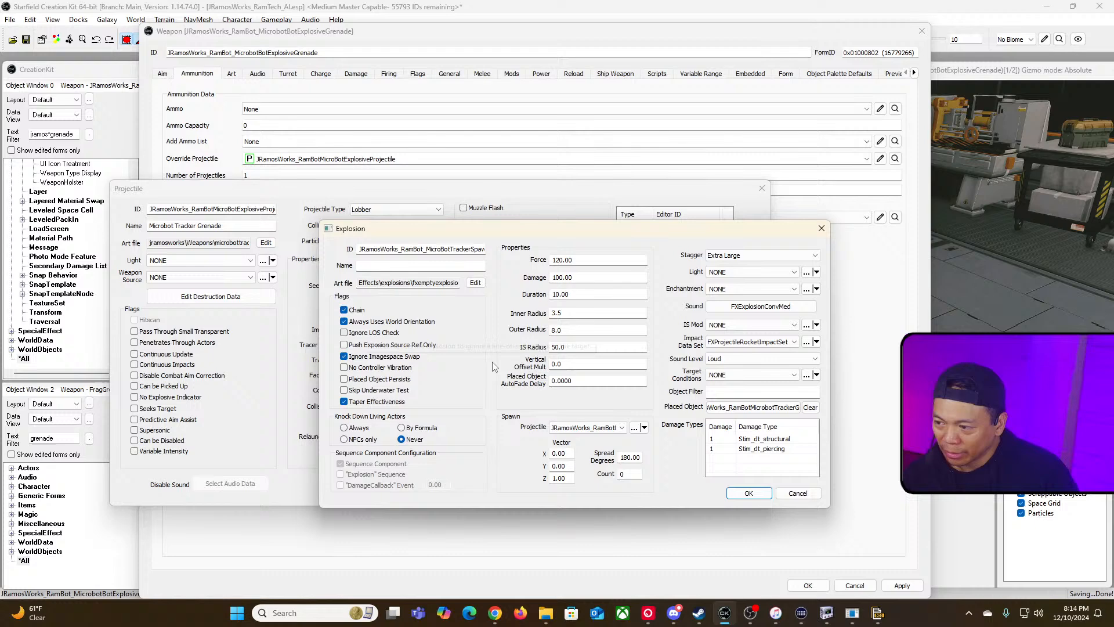
Step: Rename the microbot grenade projectile's ID to JRamosWorks_RamBotMicroBotExplosiveMultiplier
left_click(634, 429)
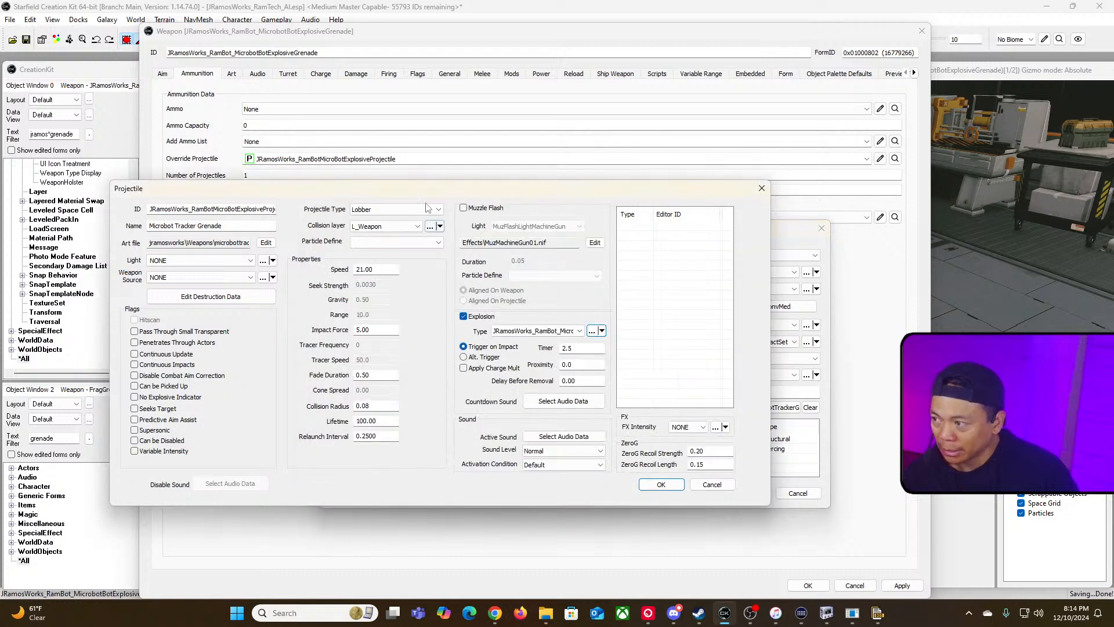
left_click_drag(207, 209, 255, 221)
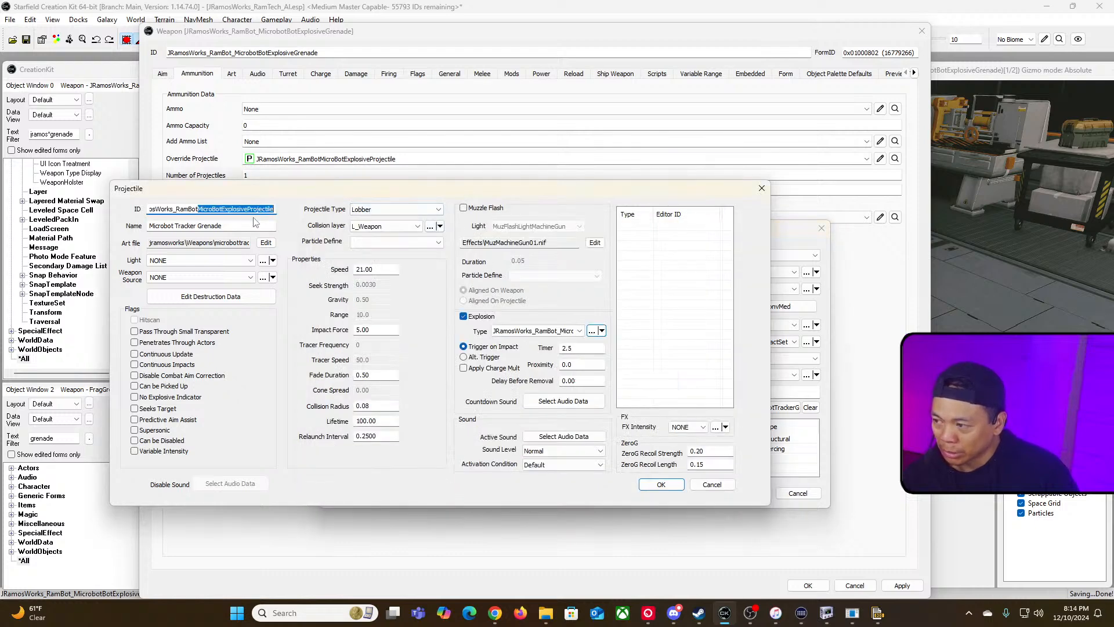
left_click(255, 211)
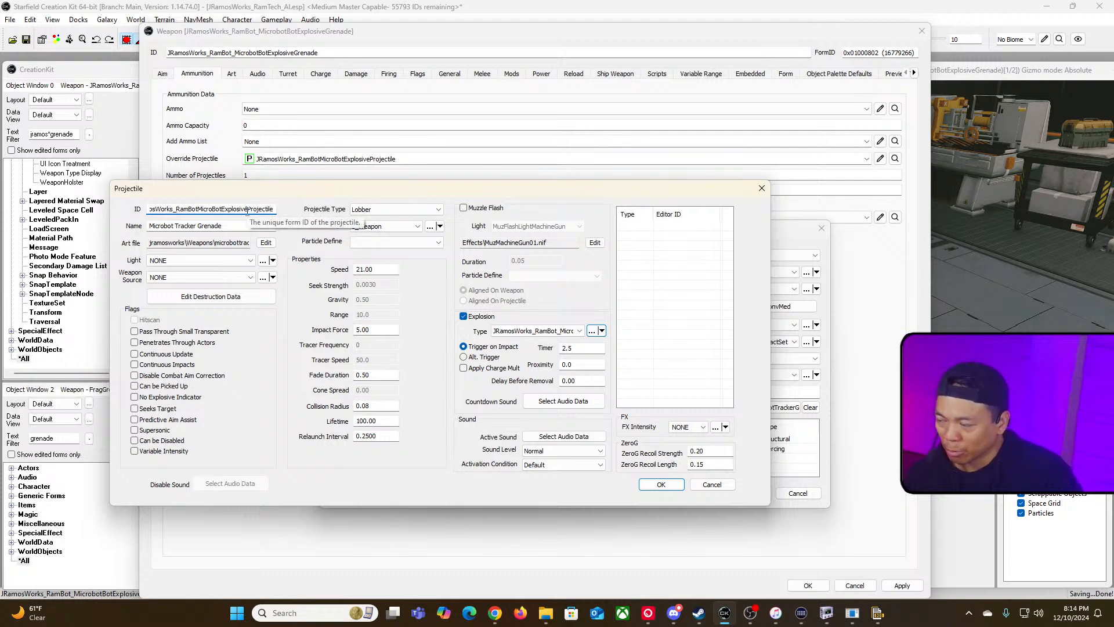
left_click_drag(247, 211, 324, 214)
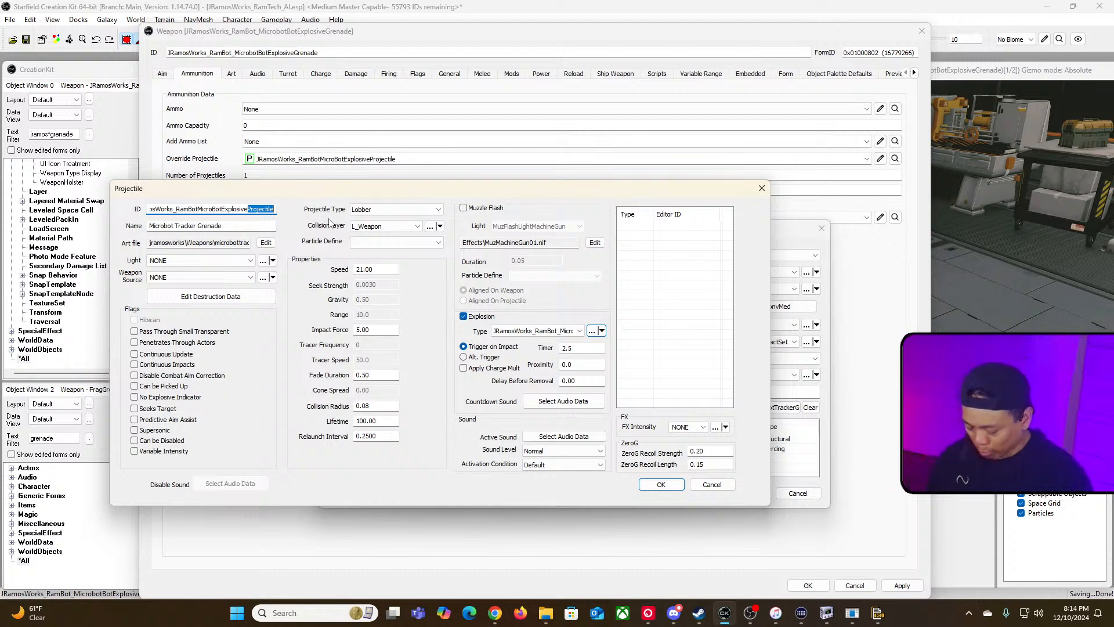
type("Multipler")
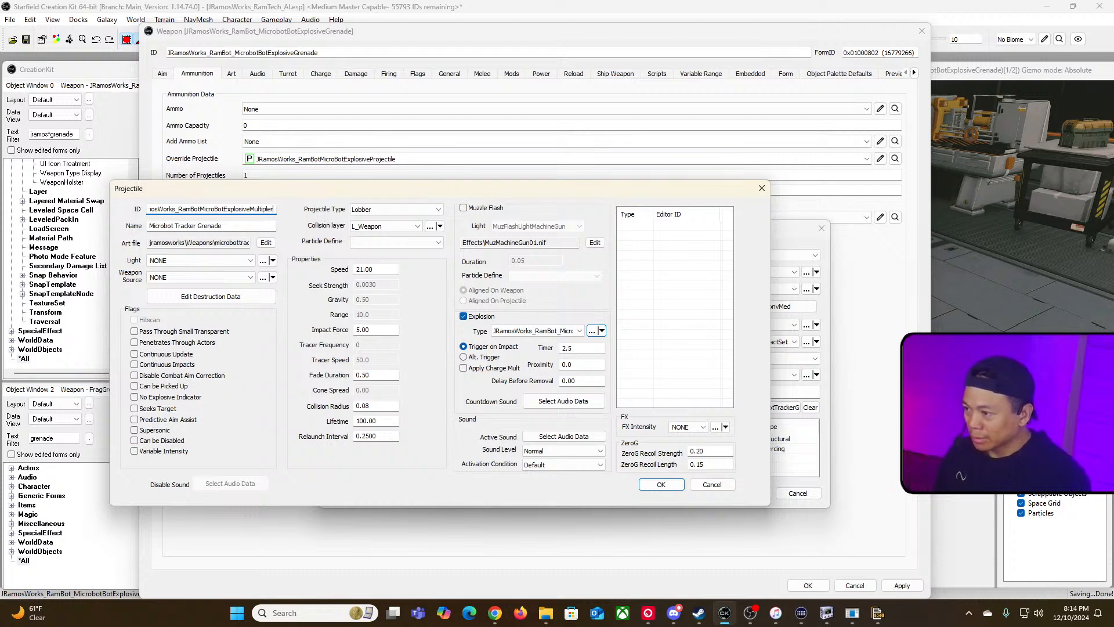
key("BackSpace")
key("BackSpace")
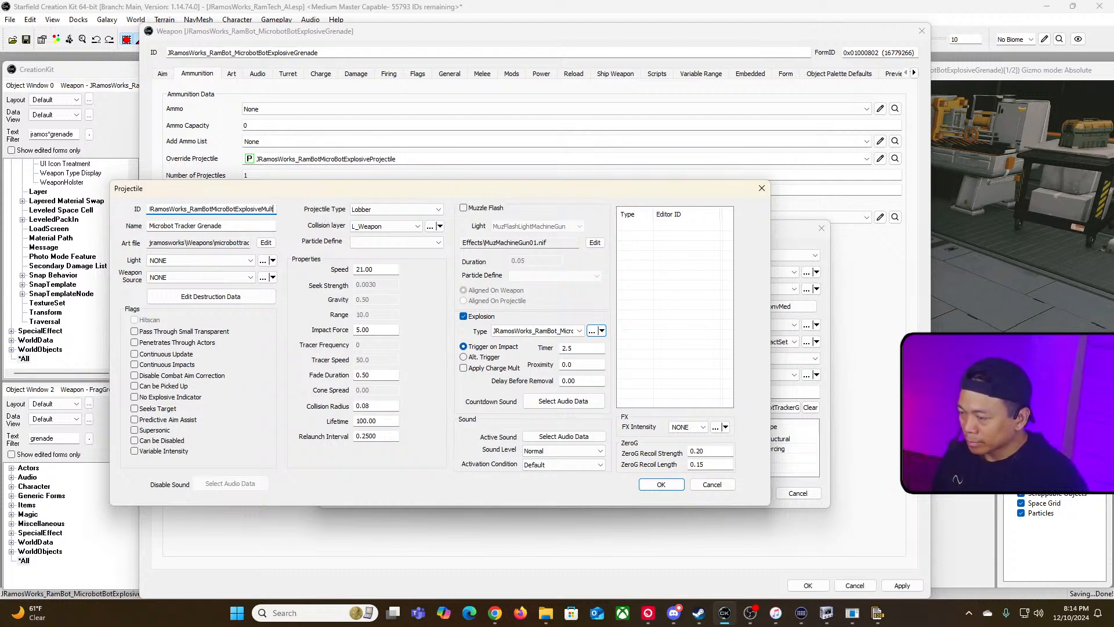
type("iplier")
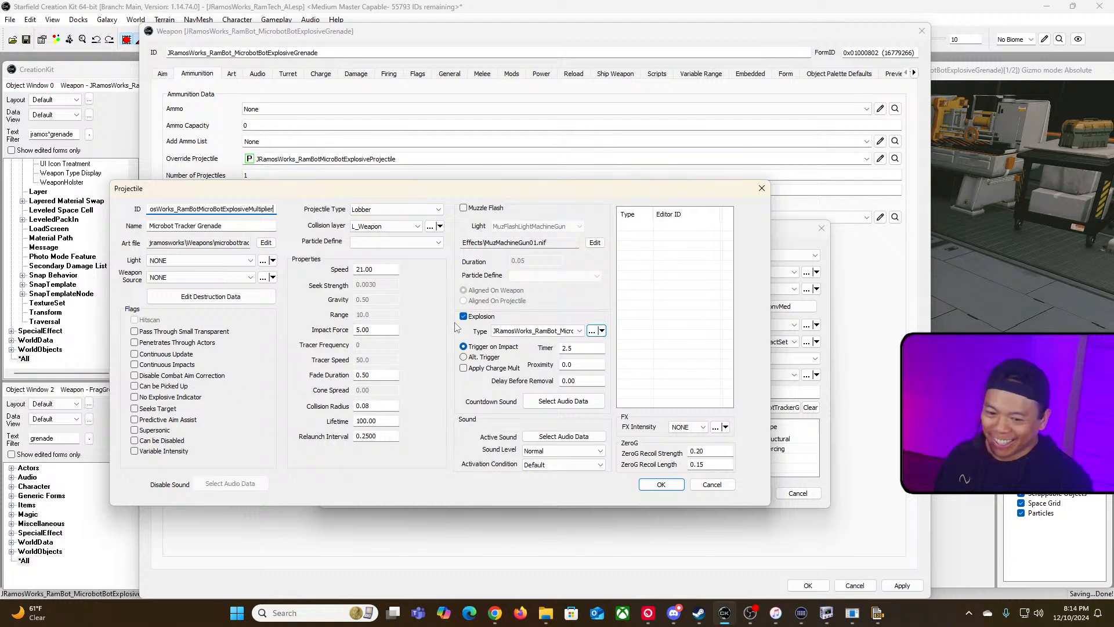
Step: Open the projectile's explosion and rename its ID to JRamosWorks_RamBot_MicroBotTrackerSpawnMultipler
left_click(601, 330)
left_click(601, 330)
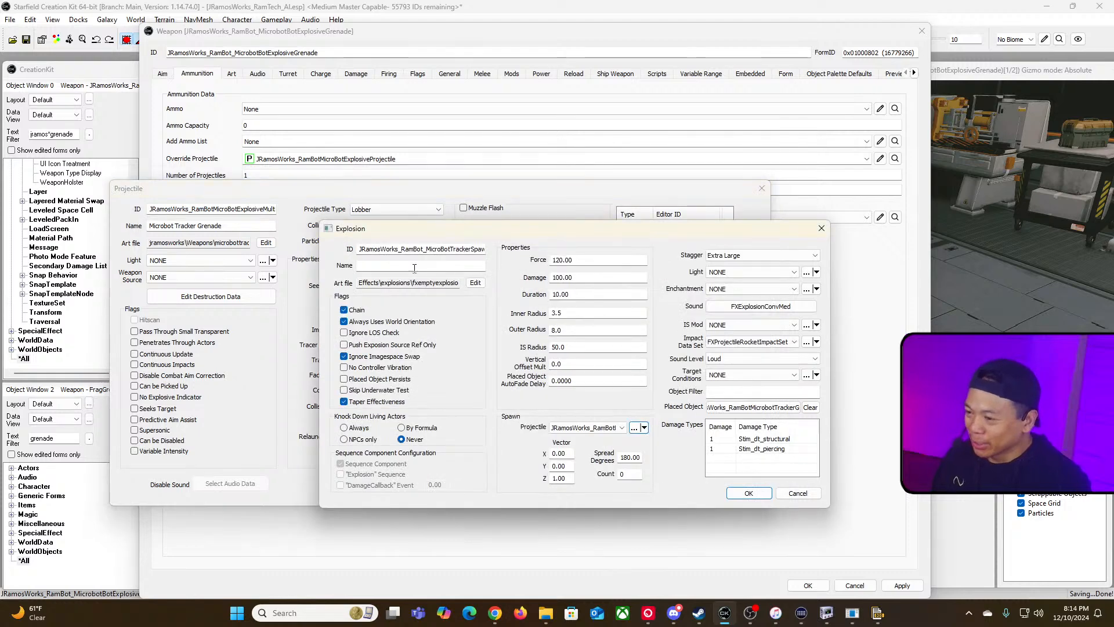
left_click_drag(384, 249, 592, 259)
left_click(479, 251)
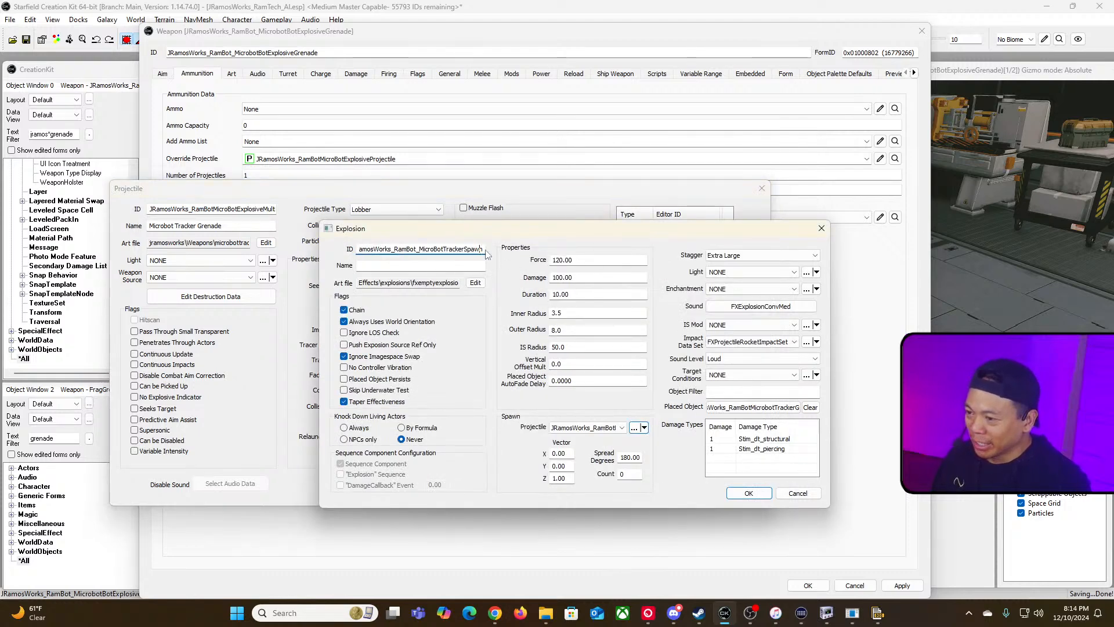
type("Multipler")
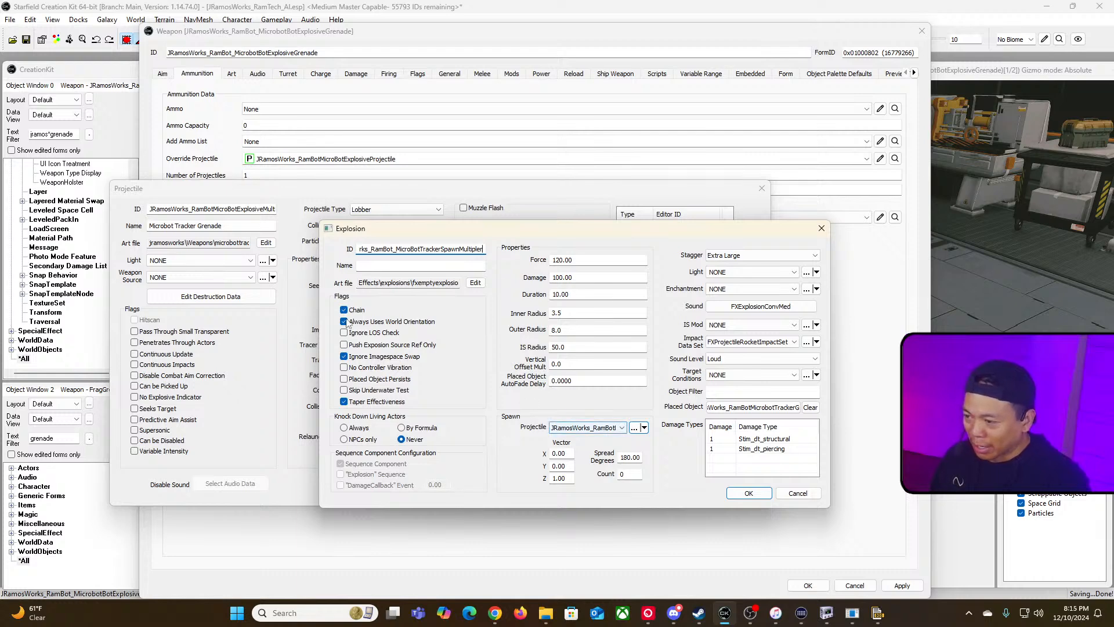
Step: Disable the explosion's Chain flag, set its spawn Projectile to NONE, and confirm the explosion
left_click(344, 310)
left_click(613, 430)
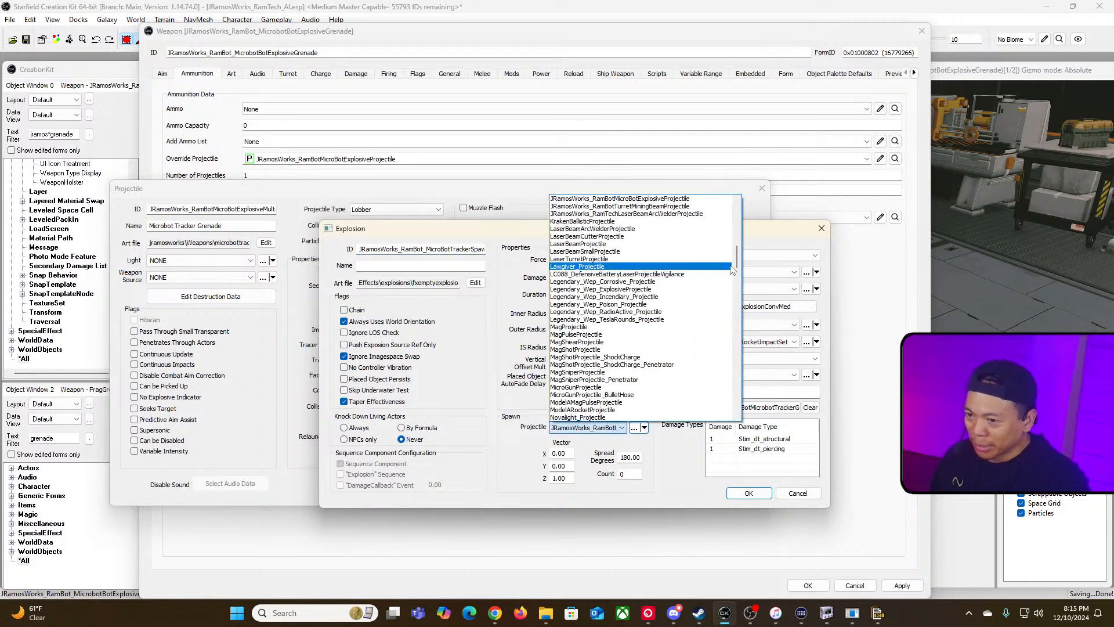
left_click_drag(738, 258, 739, 200)
left_click(714, 198)
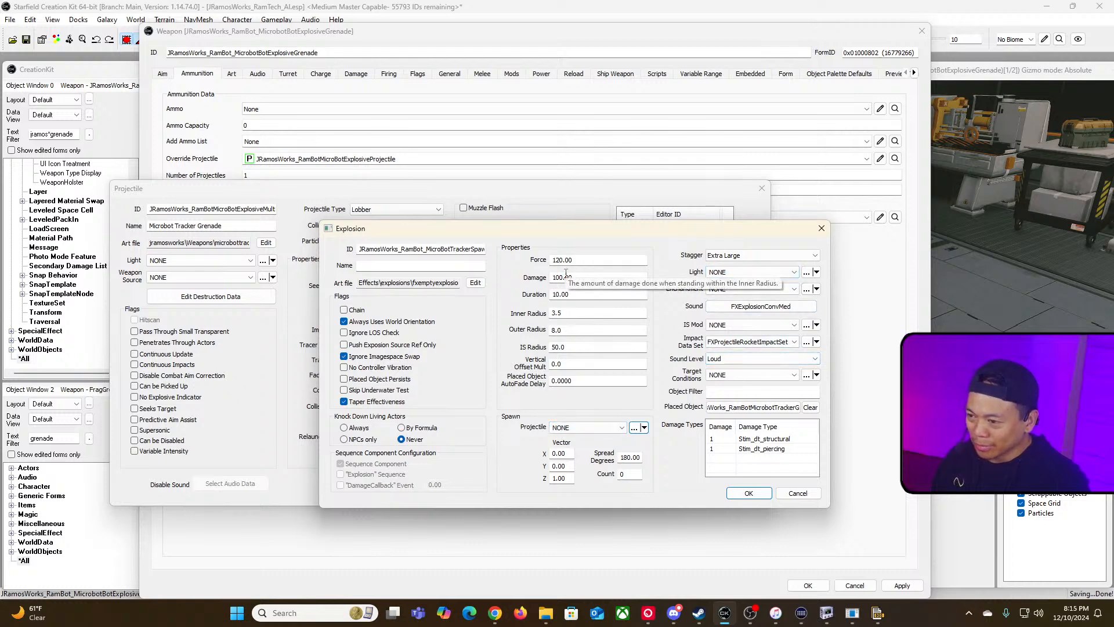
left_click_drag(443, 250, 604, 259)
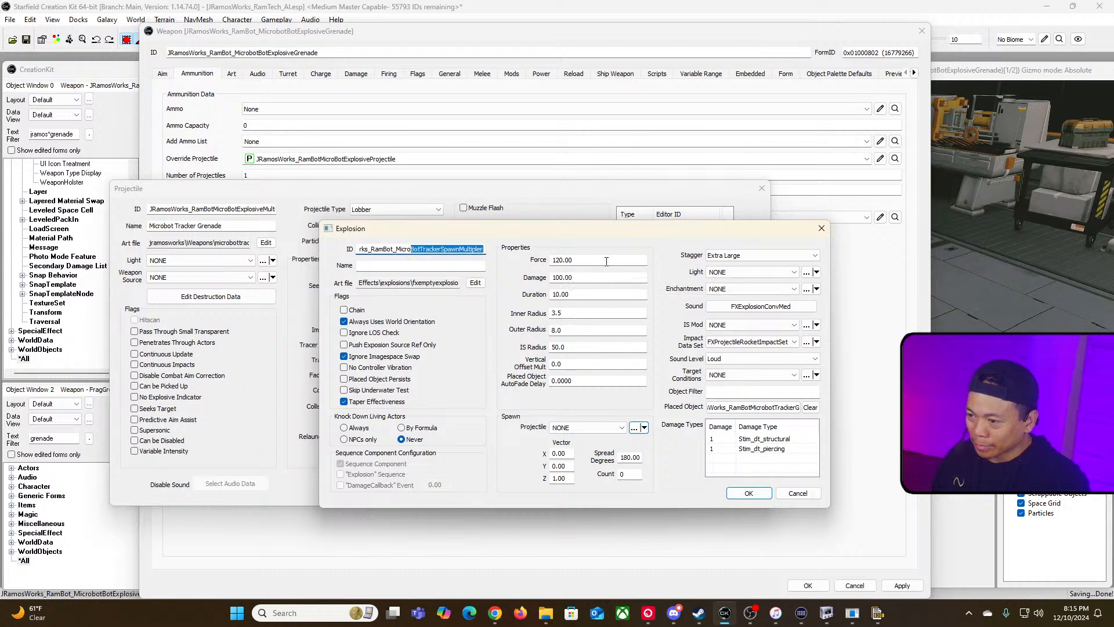
left_click(748, 493)
left_click(593, 356)
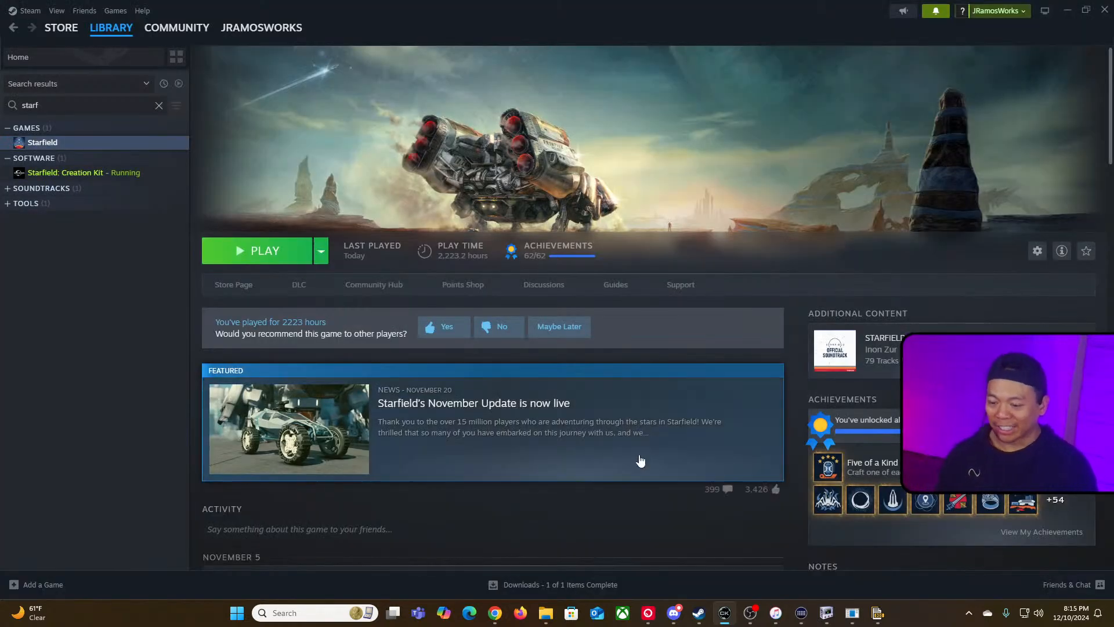
left_click(128, 173)
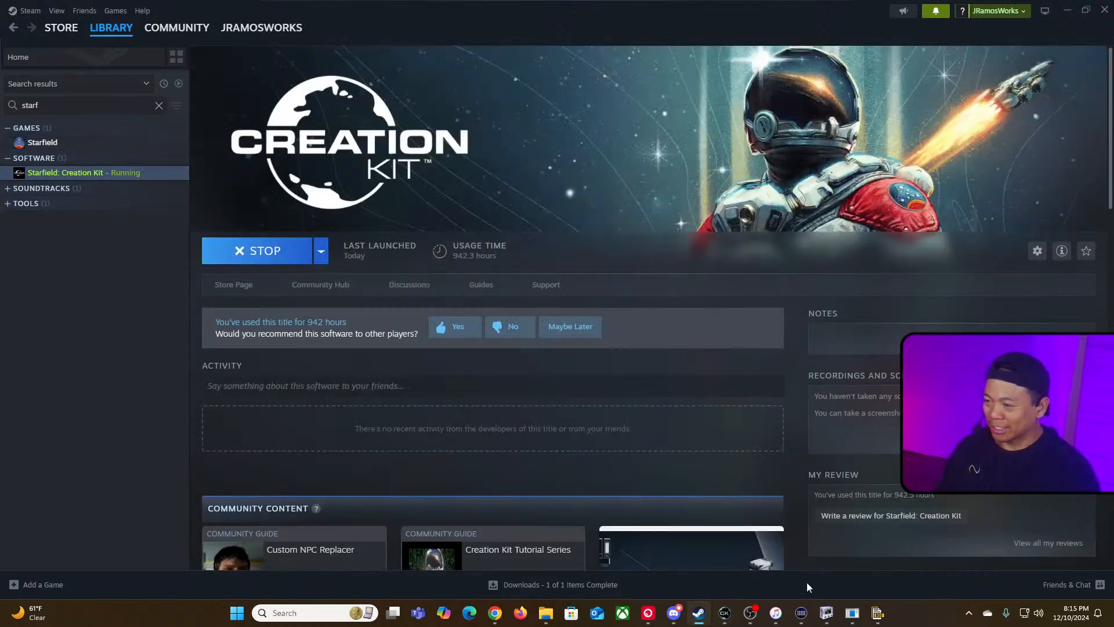
key("alt+Tab")
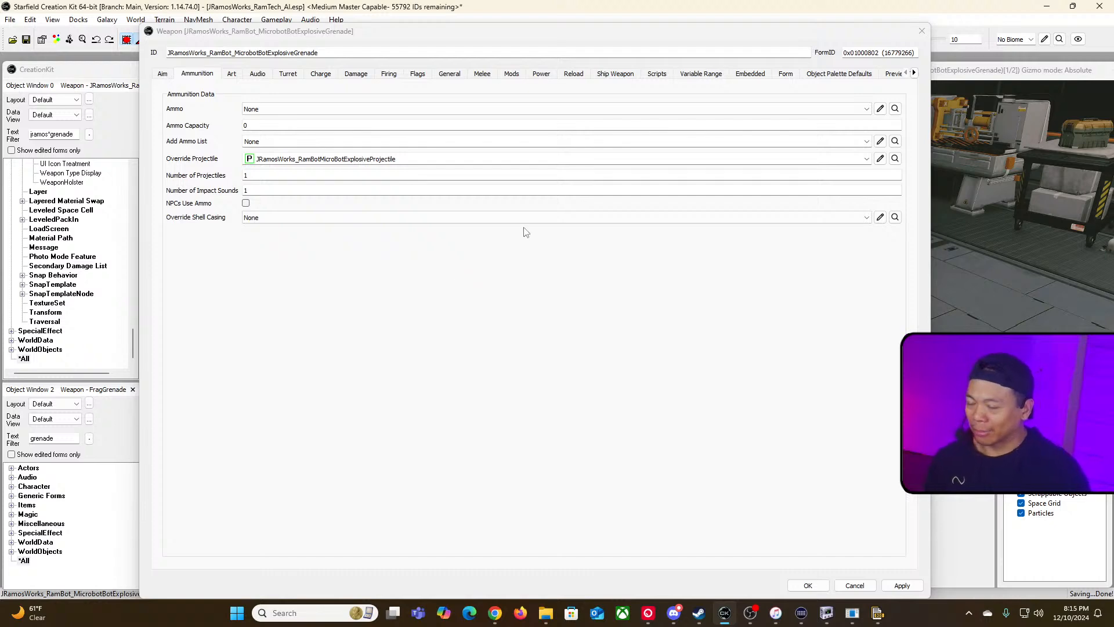
Step: Open the weapon's override projectile to check its ID, then cancel the dialog
left_click(880, 159)
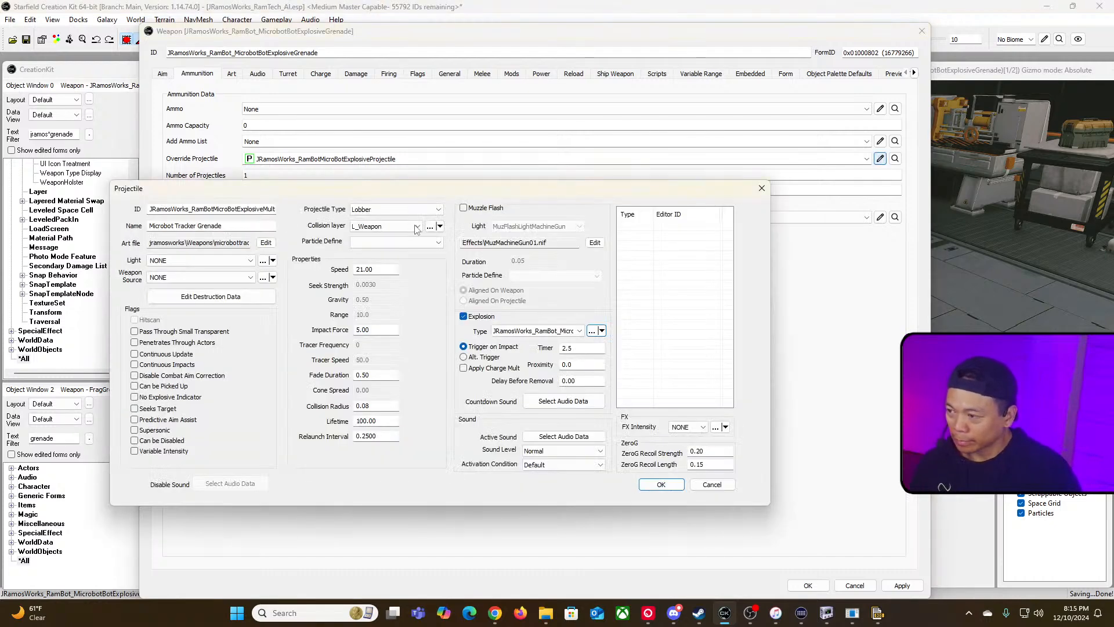
left_click_drag(179, 209, 331, 209)
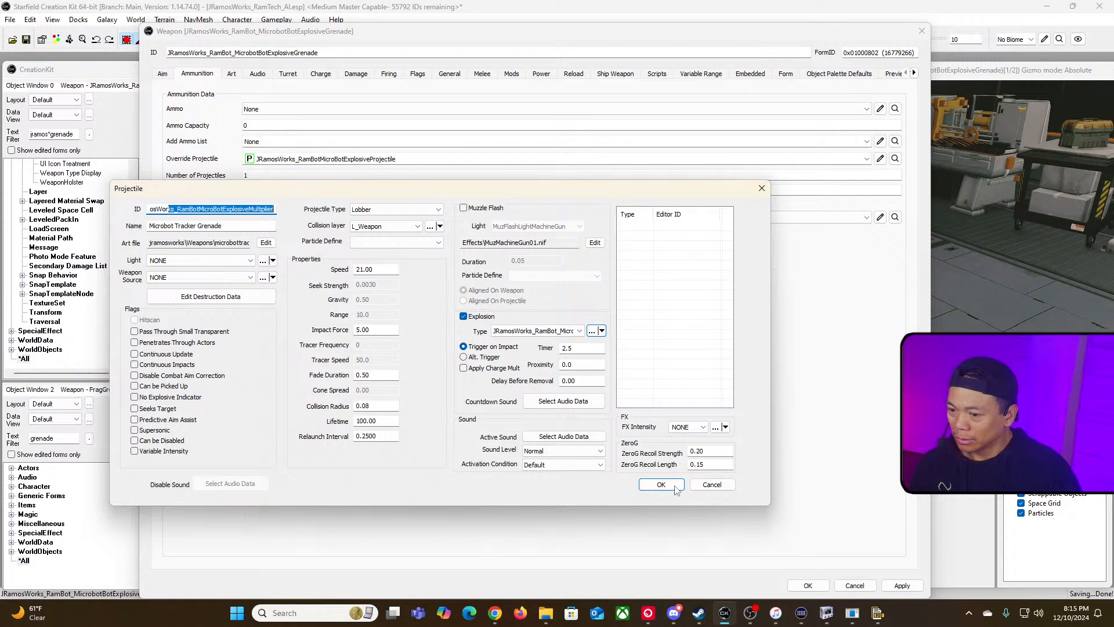
left_click(712, 485)
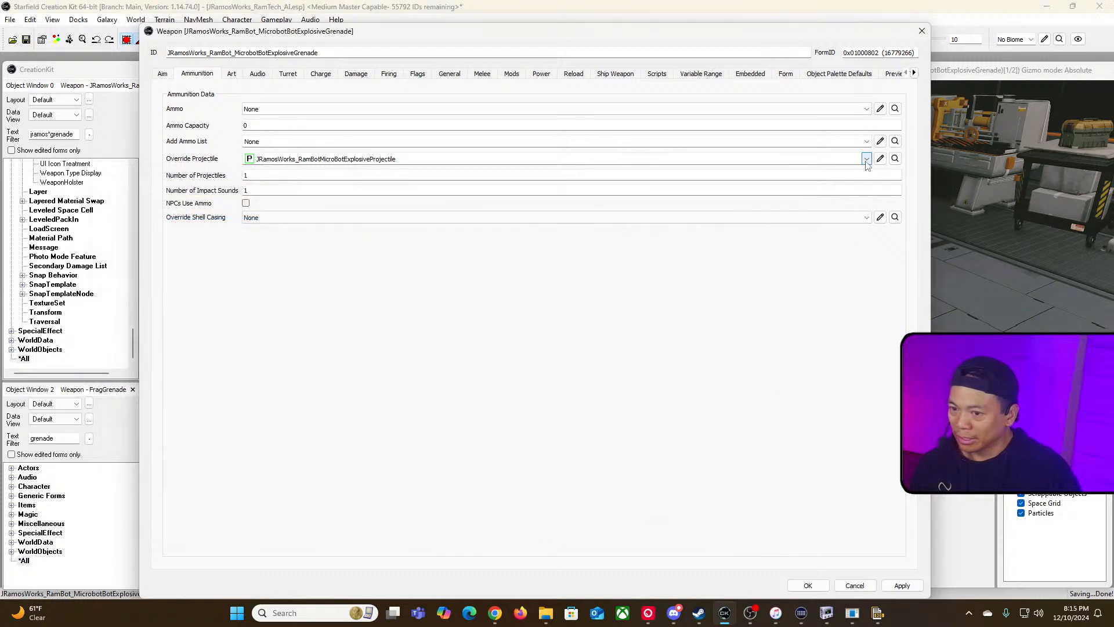
Step: Reopen the override projectile and open its explosion to inspect the explosion's ID
left_click(866, 159)
left_click(866, 158)
left_click(880, 158)
left_click(125, 42)
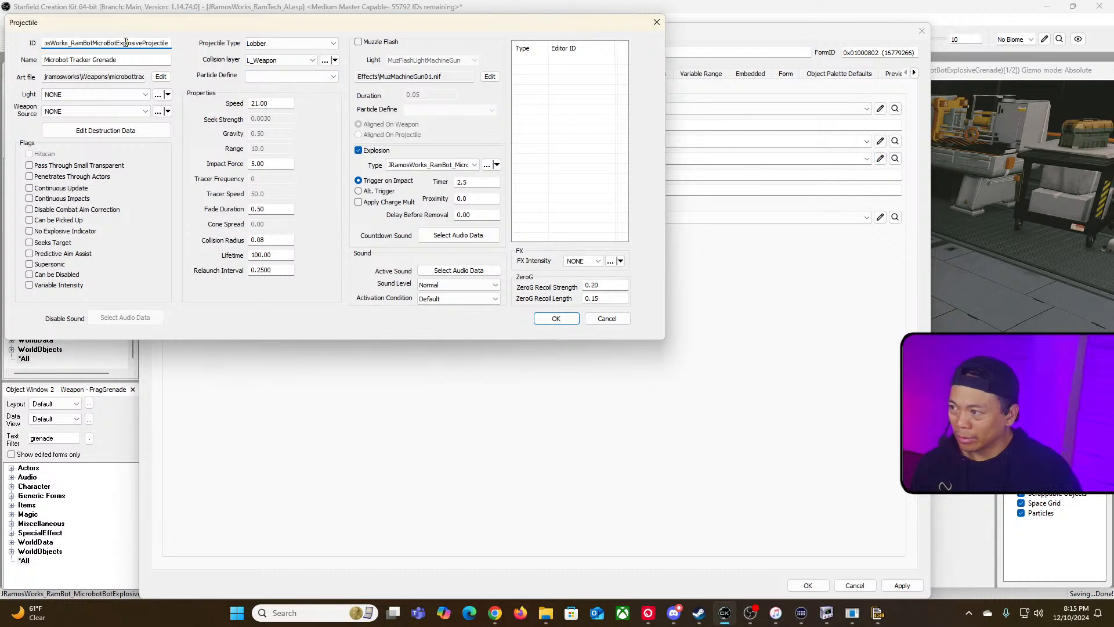
left_click_drag(107, 43, 169, 44)
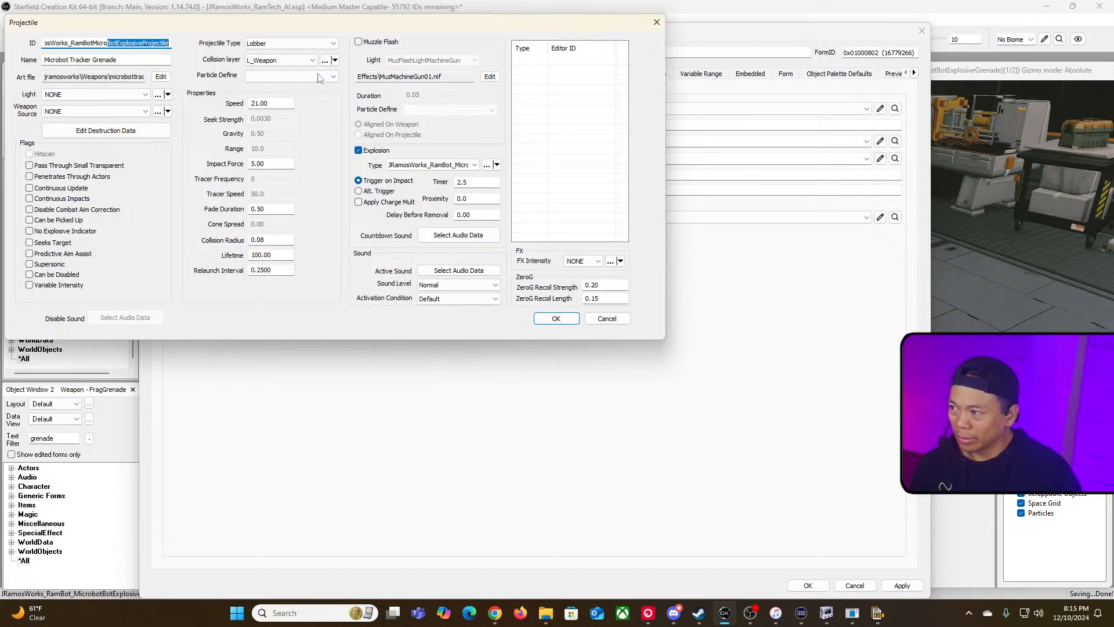
left_click(487, 166)
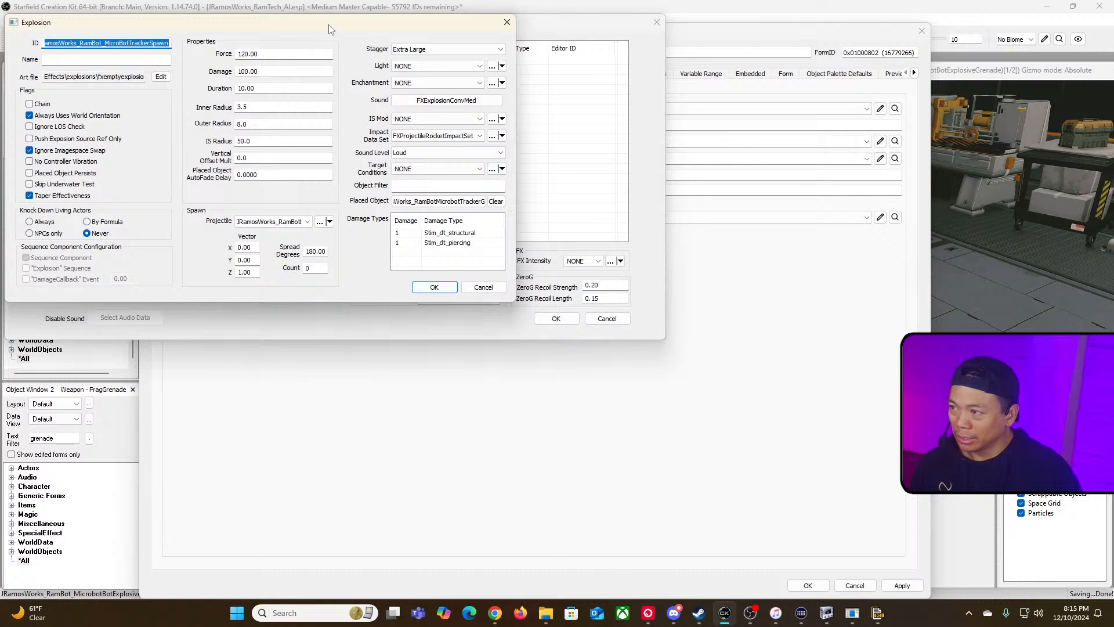
left_click(241, 164)
left_click_drag(218, 162, 441, 172)
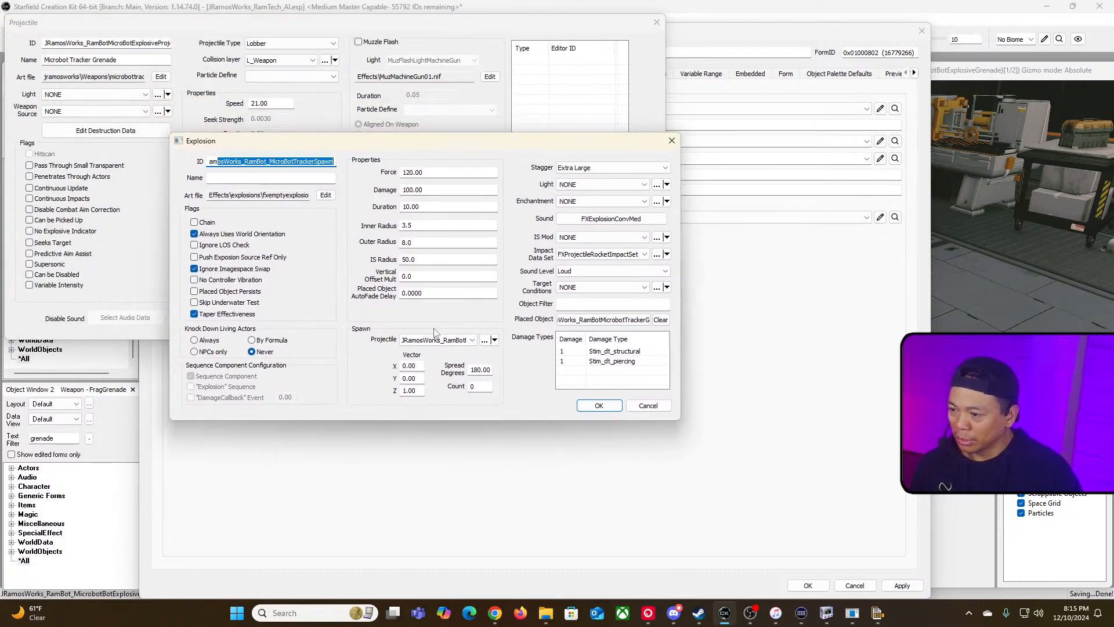
Step: Set the explosion's spawn Projectile to JRamosWorks_RamBotMicroBotExplosiveProjectile
left_click(458, 340)
left_click(461, 341)
left_click(463, 342)
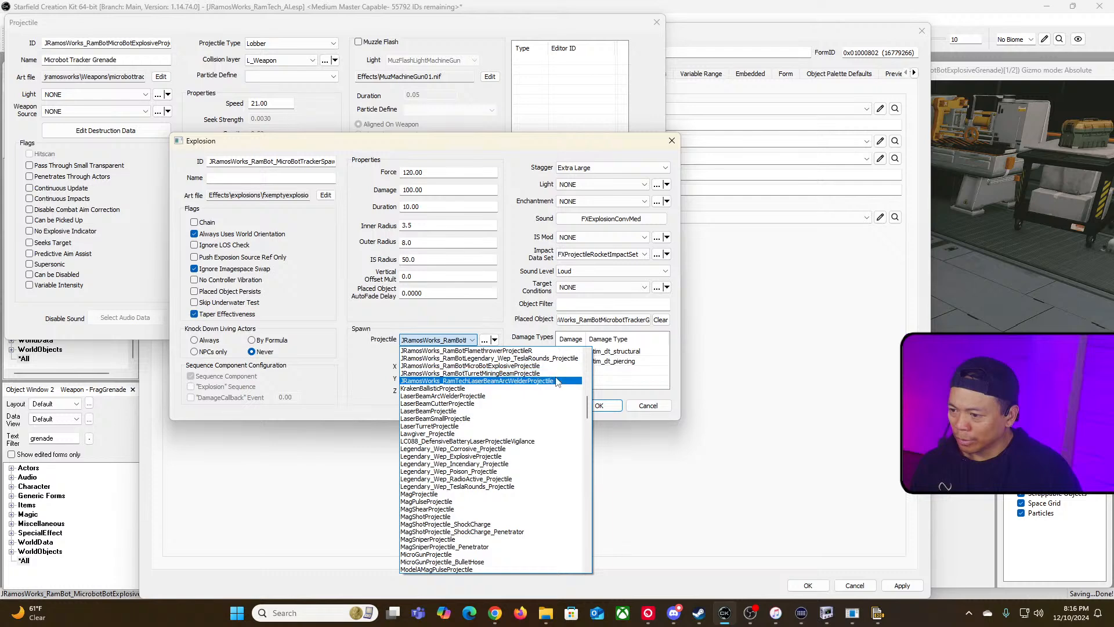
scroll(552, 375, "up", 1)
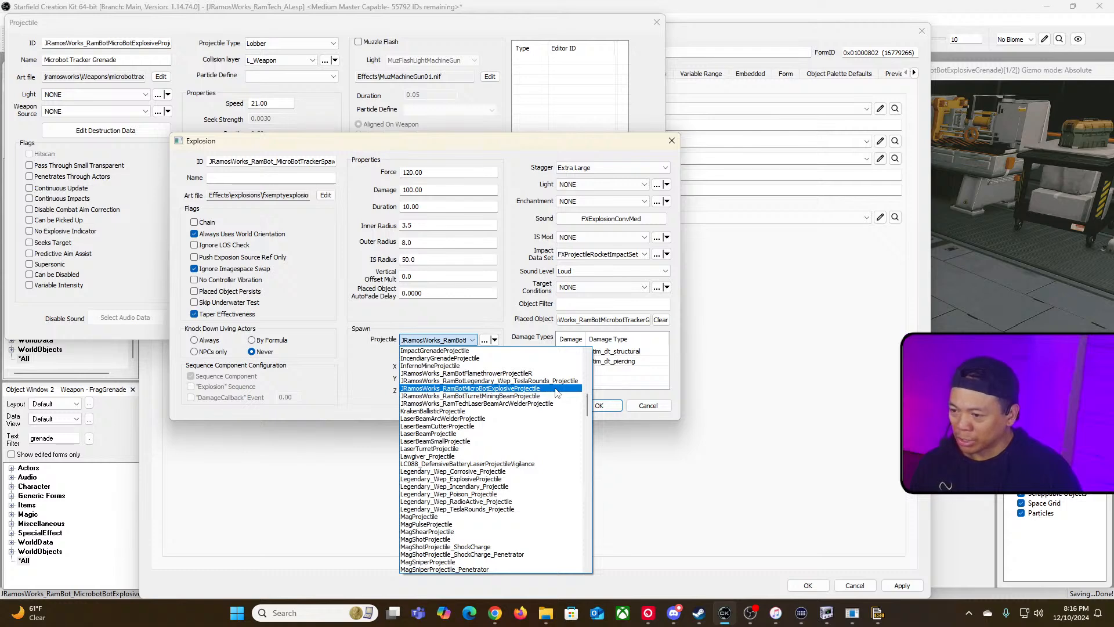
left_click(555, 389)
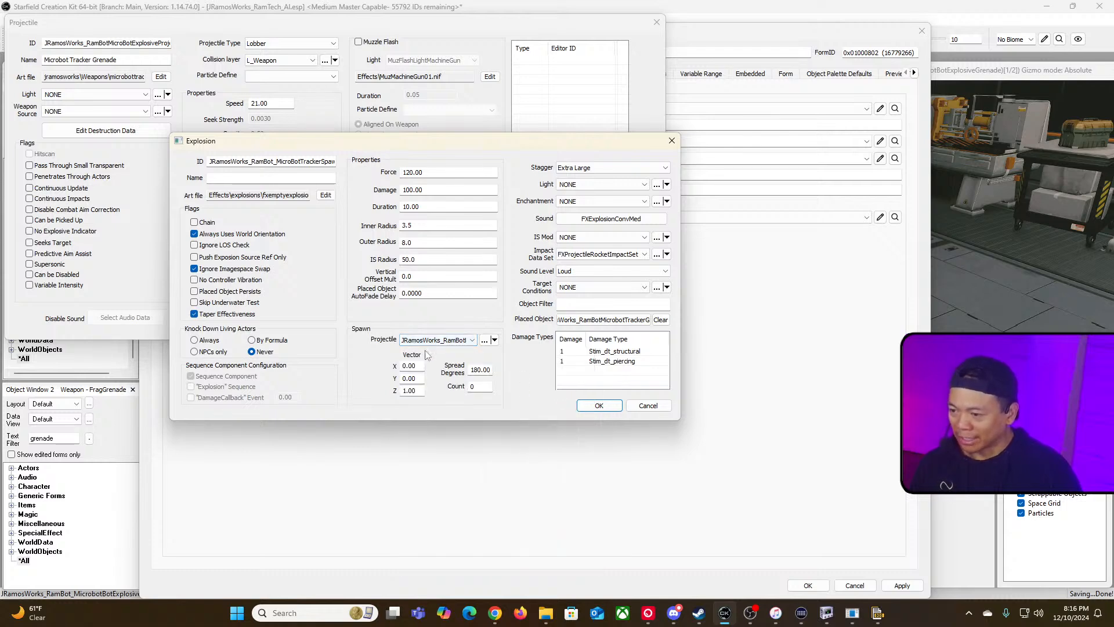
left_click(472, 341)
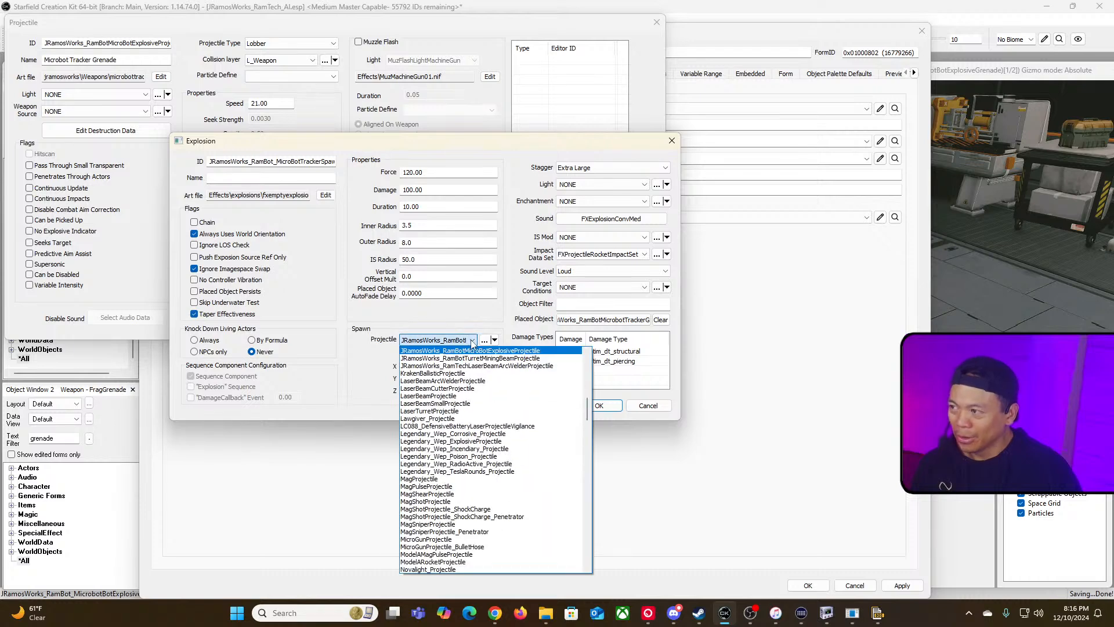
left_click(471, 343)
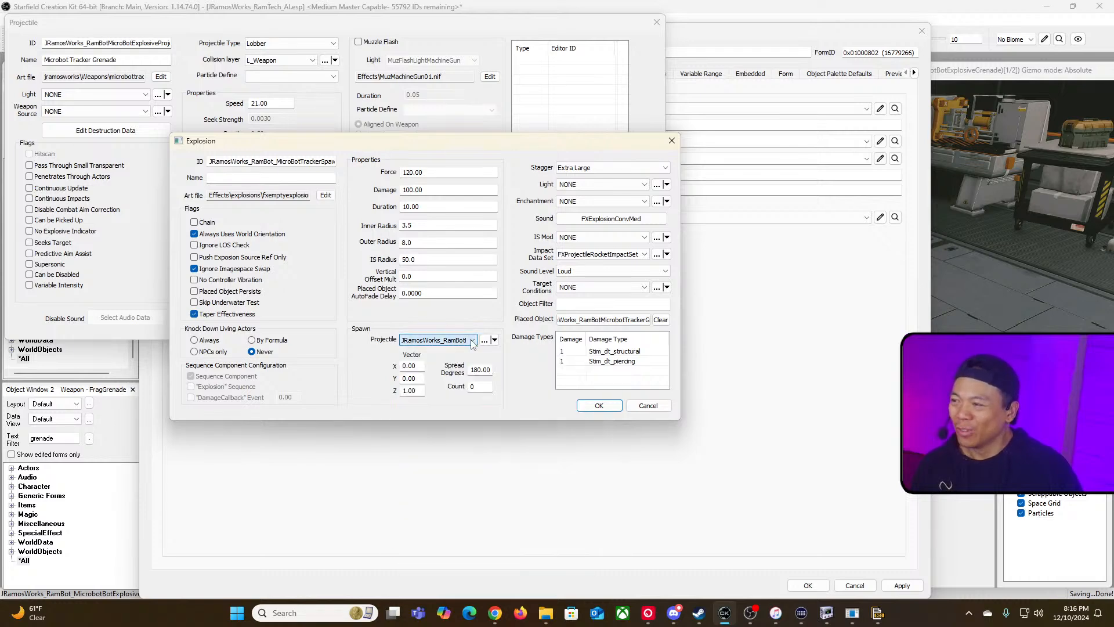
Step: Compare the projectile and explosion IDs and browse the spawn projectile and explosion type lists for the Multiplier variants
left_click_drag(302, 141, 467, 243)
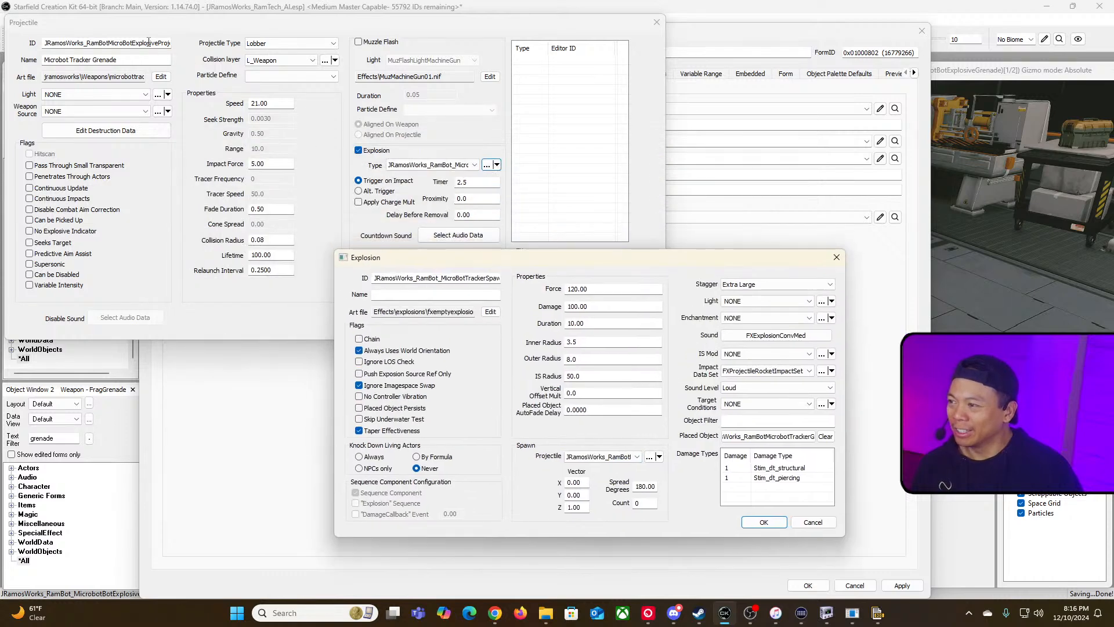
left_click_drag(112, 44, 251, 58)
left_click(664, 343)
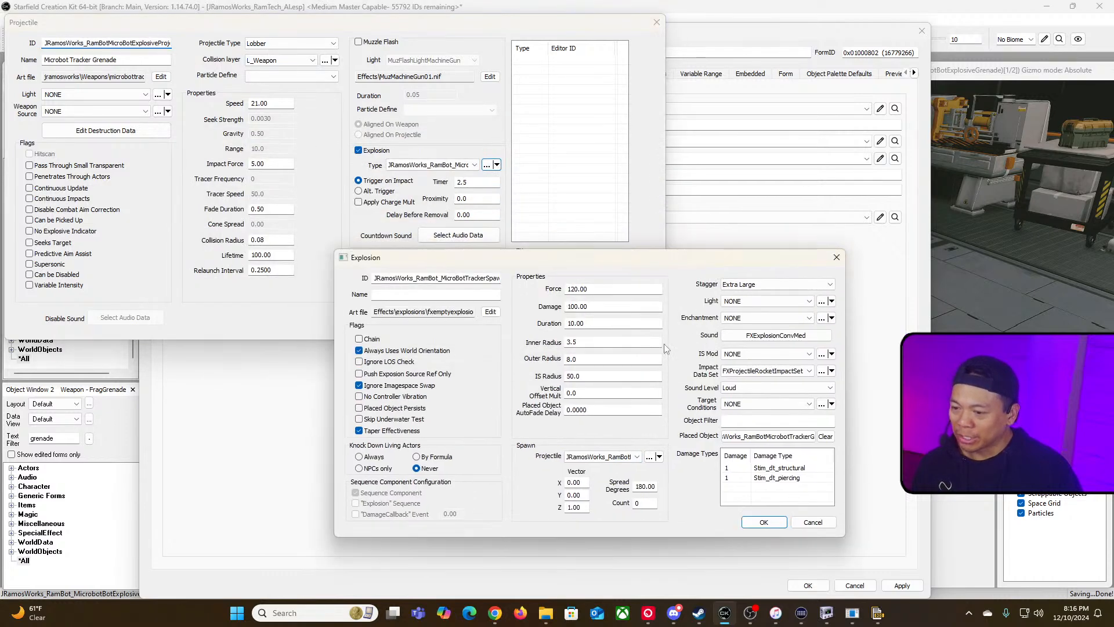
left_click(637, 457)
scroll(664, 330, "up", 2)
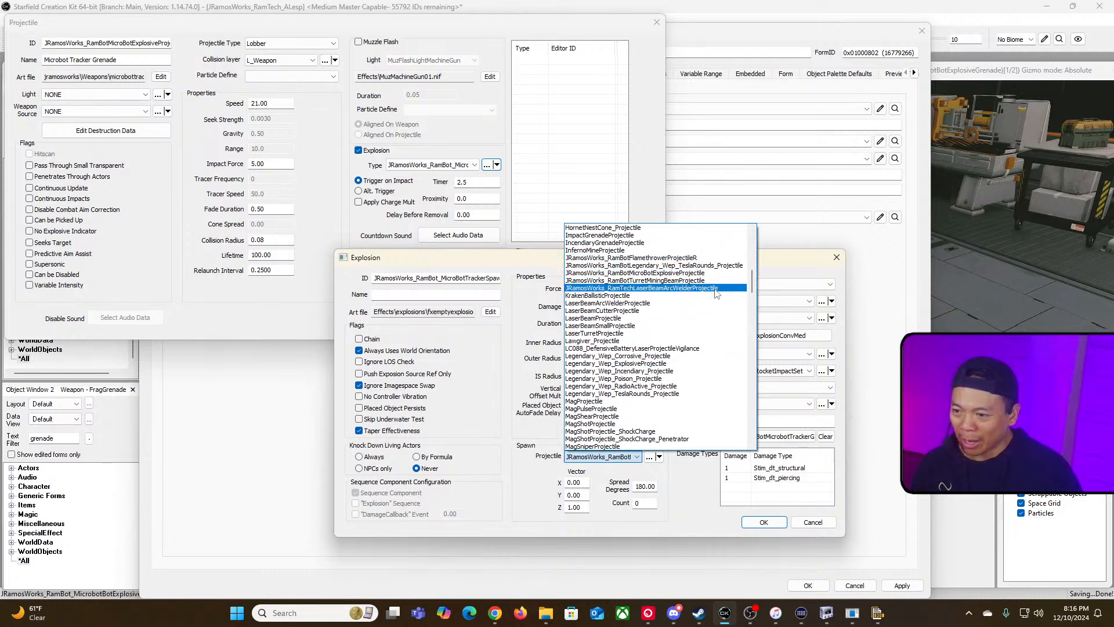
left_click(777, 269)
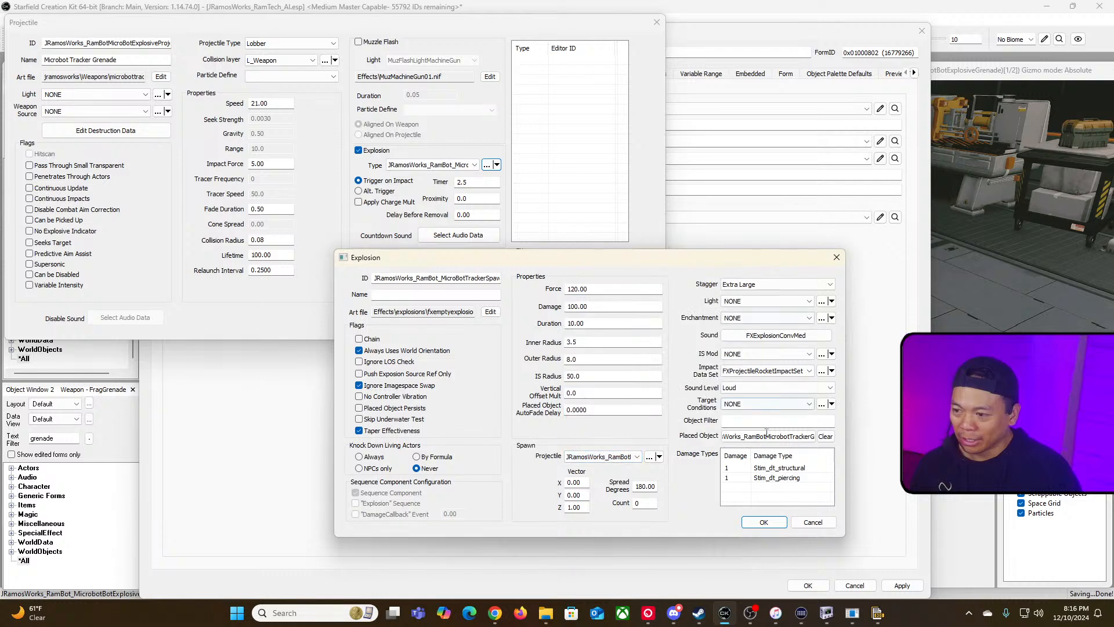
left_click(636, 457)
left_click(637, 457)
left_click(649, 457)
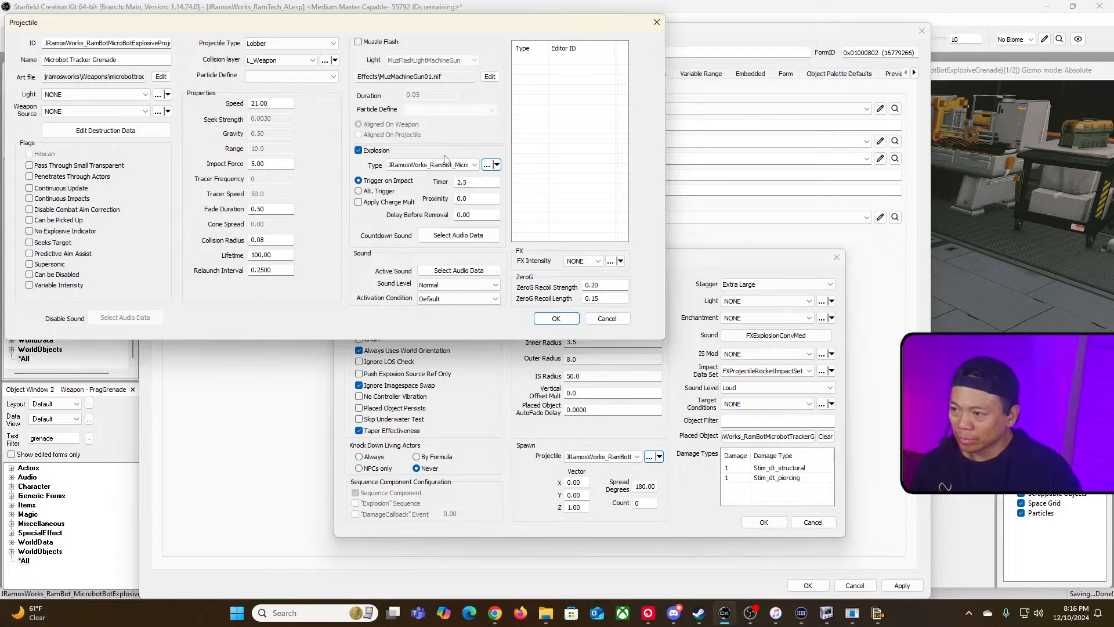
left_click(471, 166)
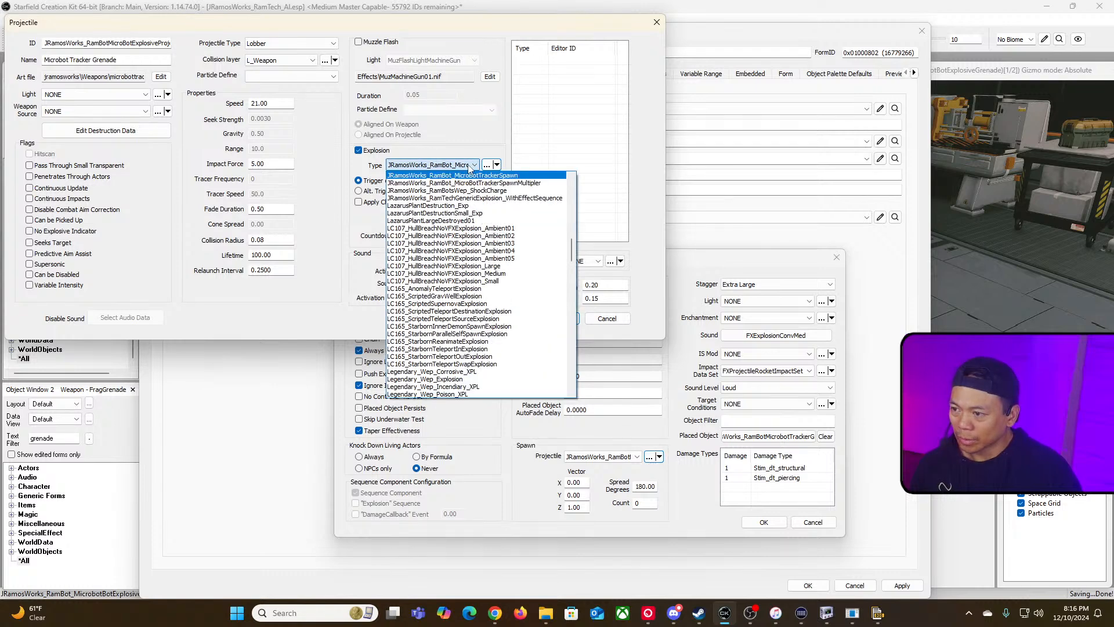
left_click(430, 32)
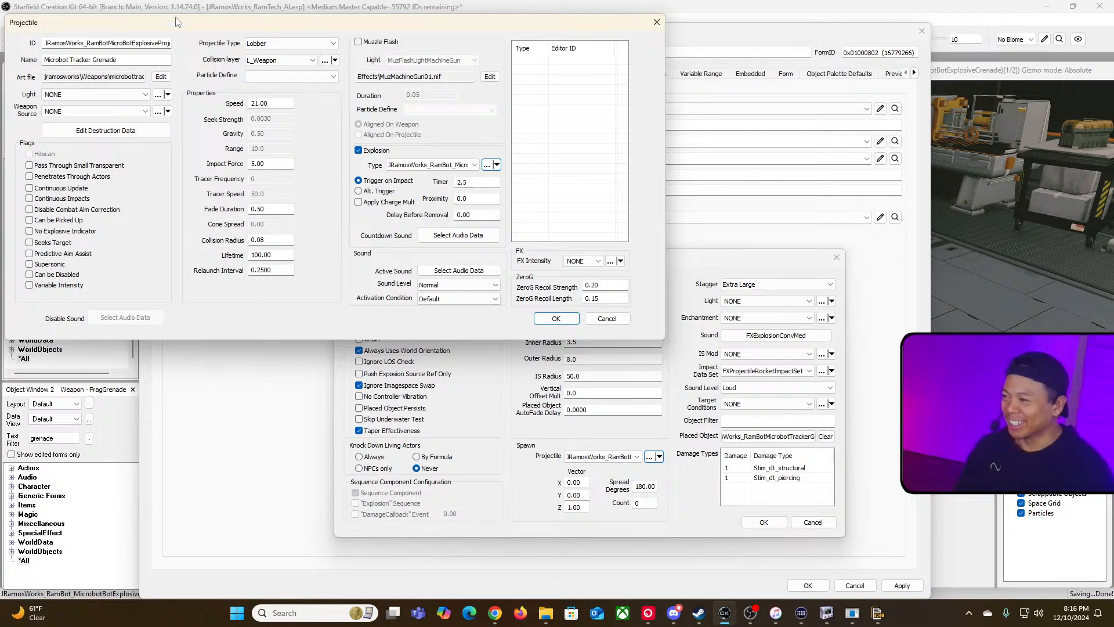
Step: Inspect the projectile's ID, its explosion type, and the explosion's spawn projectile list
left_click_drag(86, 43, 172, 43)
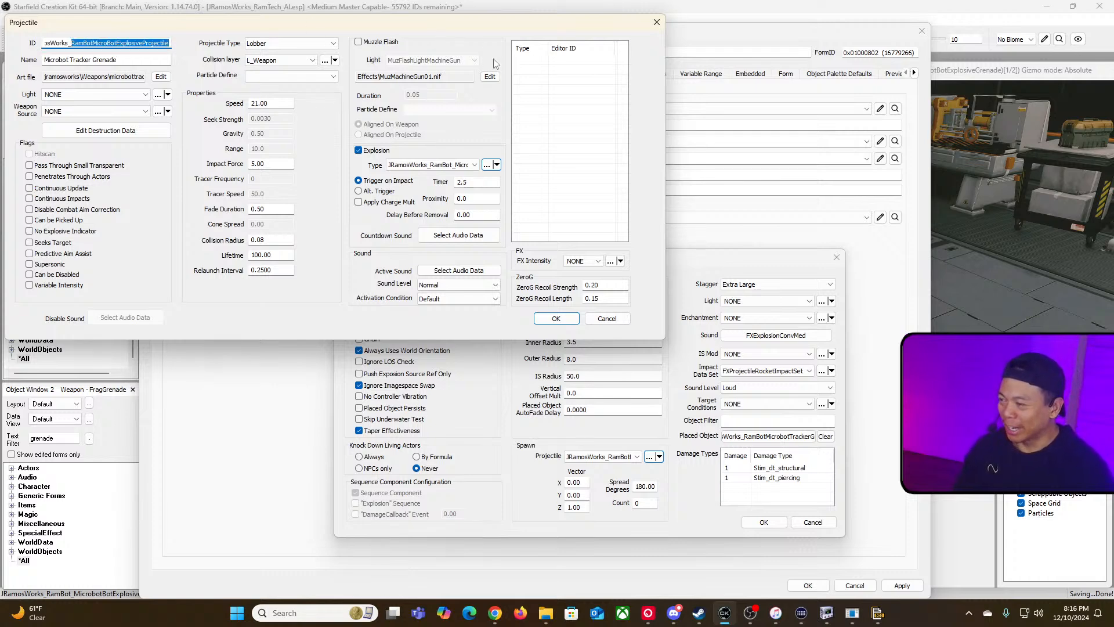
key("Tab")
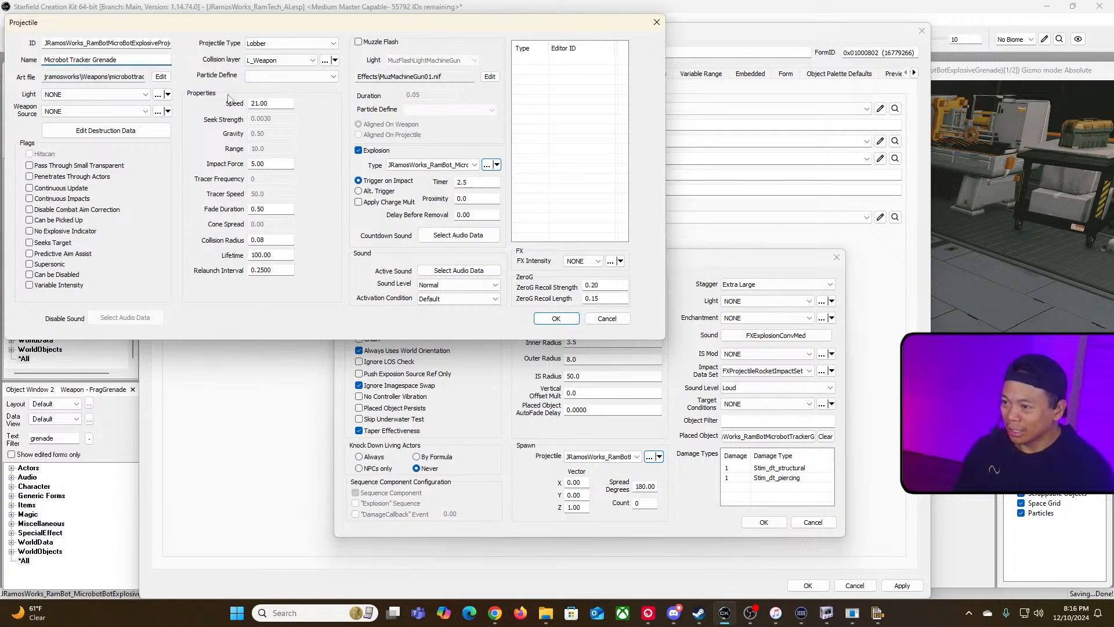
left_click(475, 164)
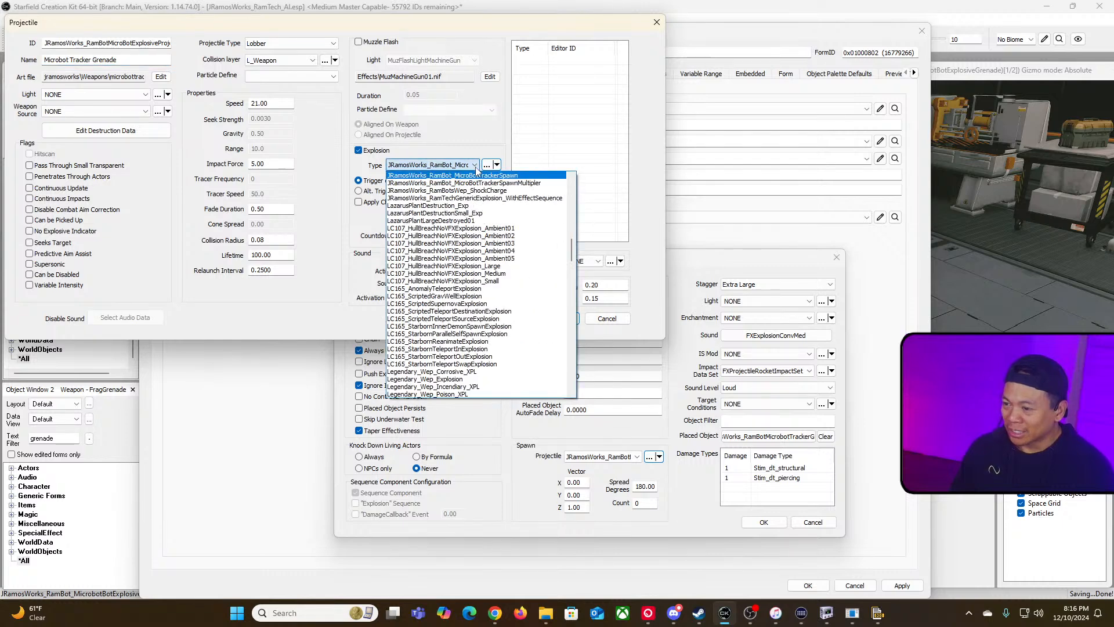
left_click(502, 177)
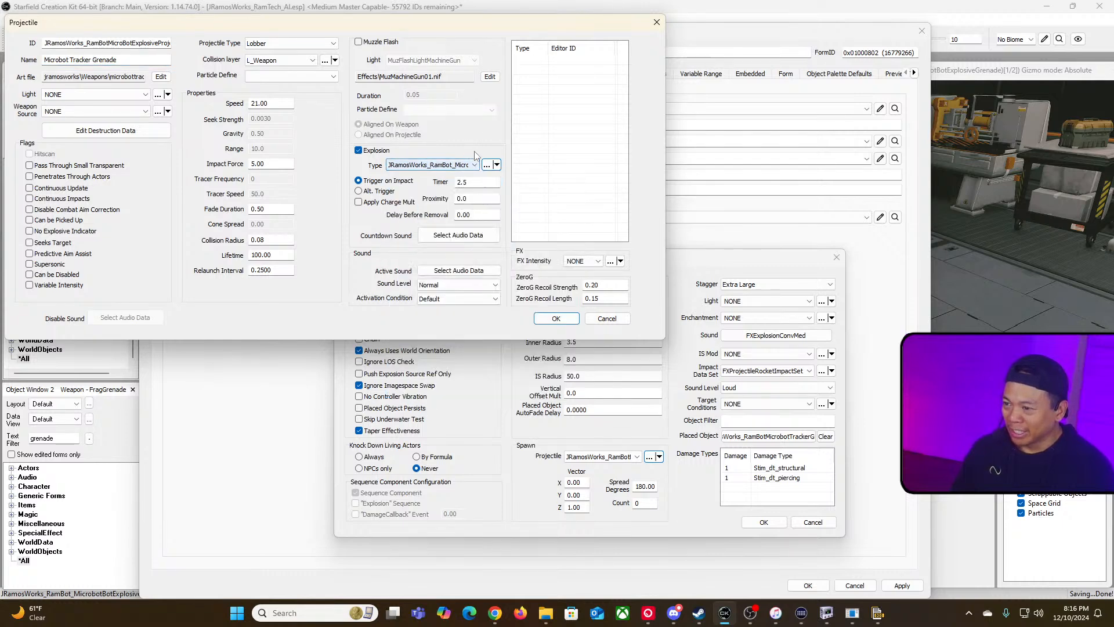
left_click(487, 166)
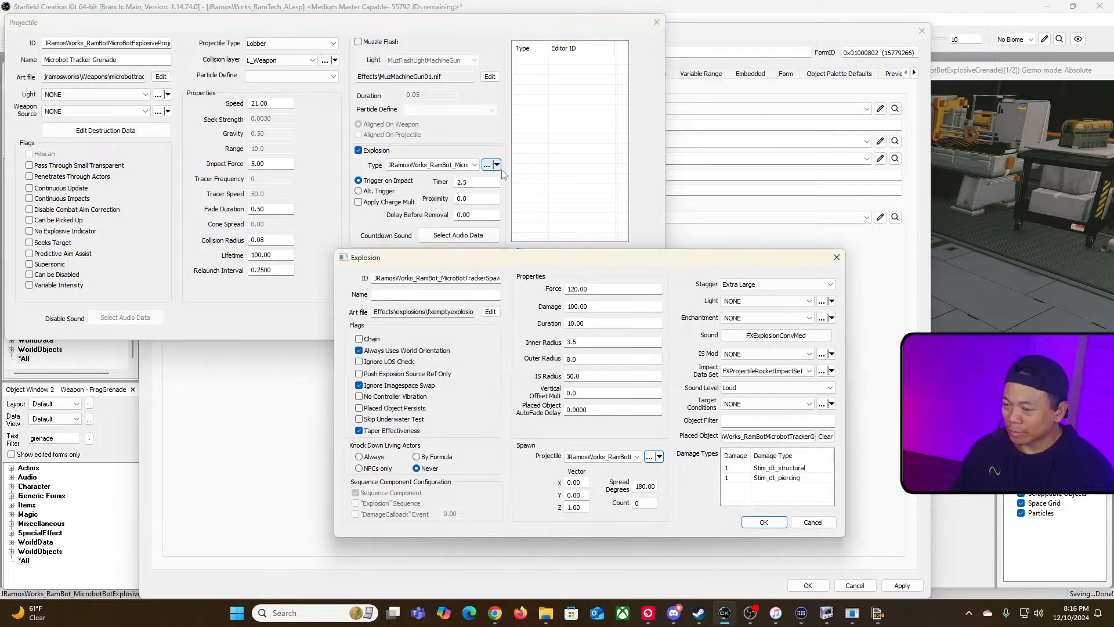
left_click(600, 458)
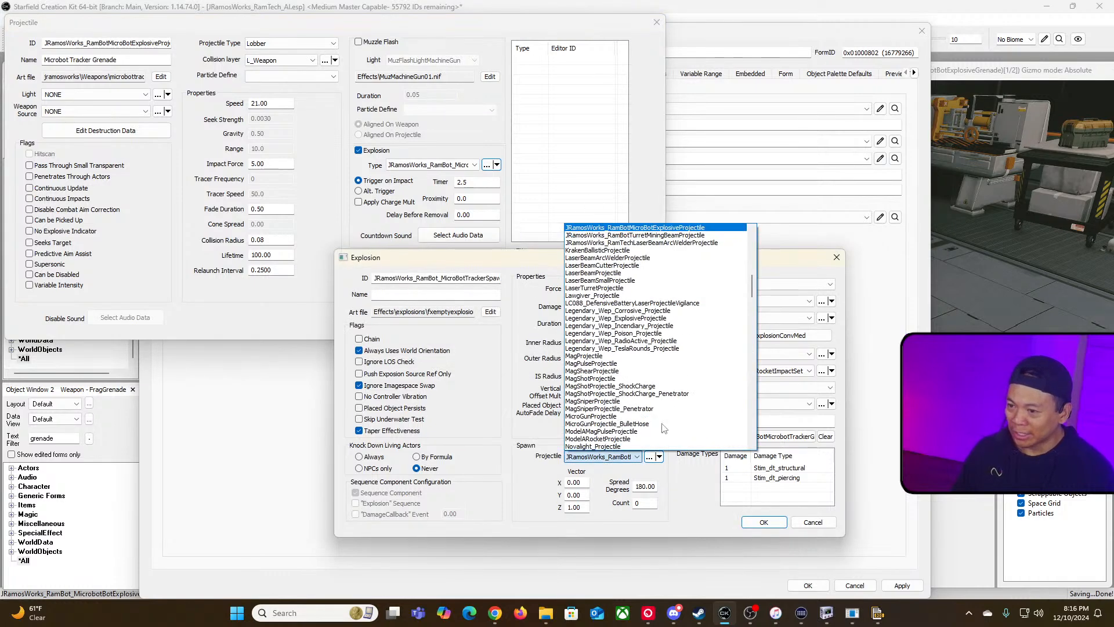
scroll(696, 308, "up", 1)
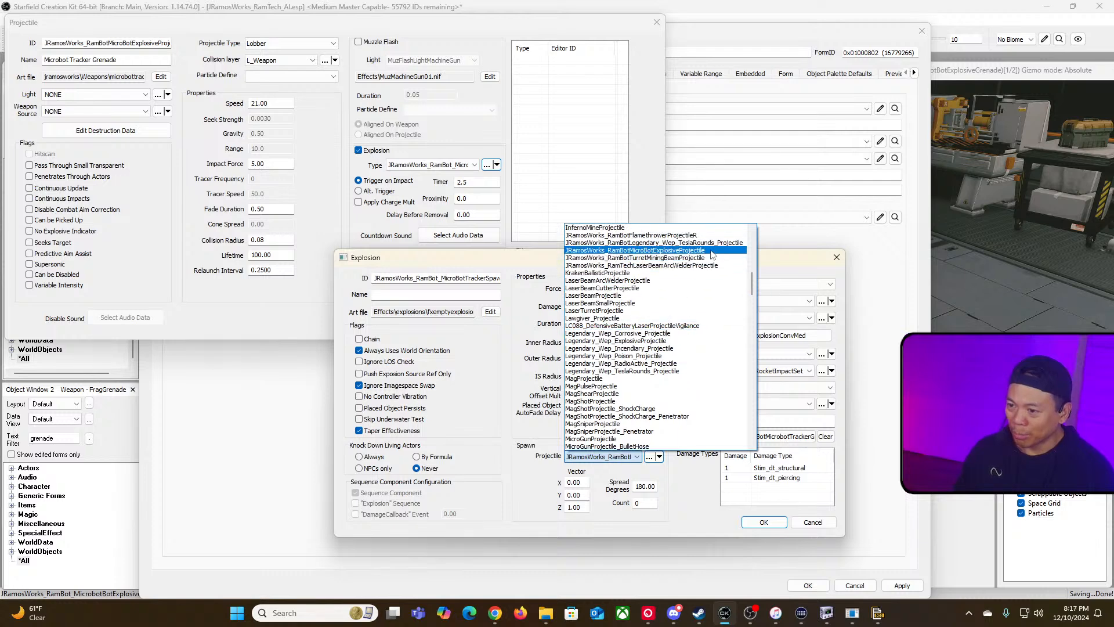
left_click(633, 457)
left_click(648, 460)
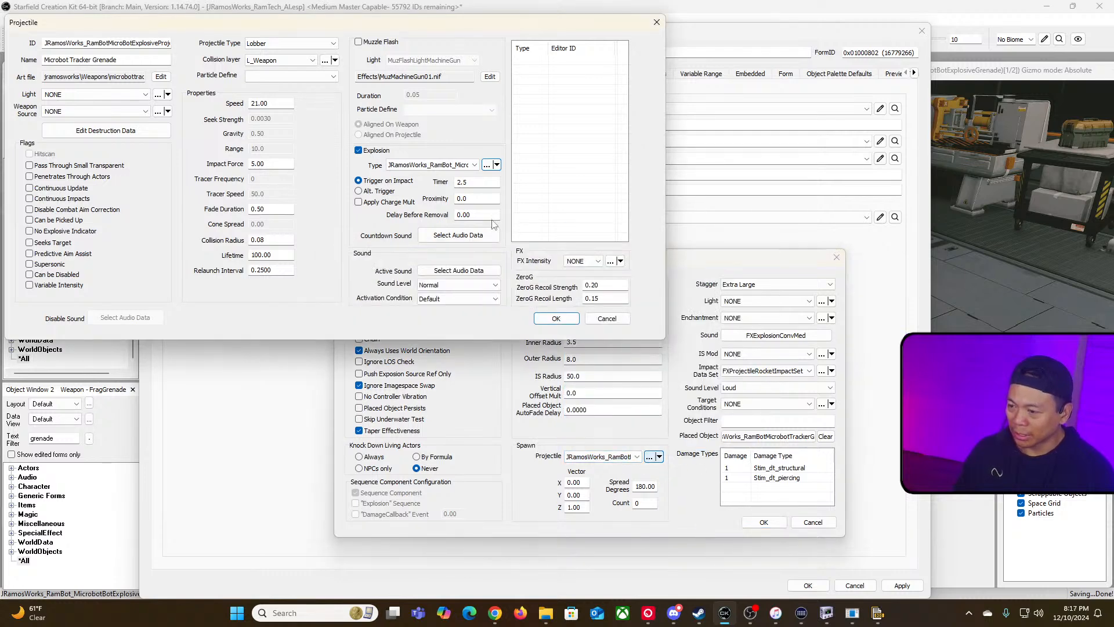
Step: Change the projectile's ID to JRamosWorks_RamBotMicroBotExplosiveProjectileMultipler
left_click_drag(101, 43, 354, 83)
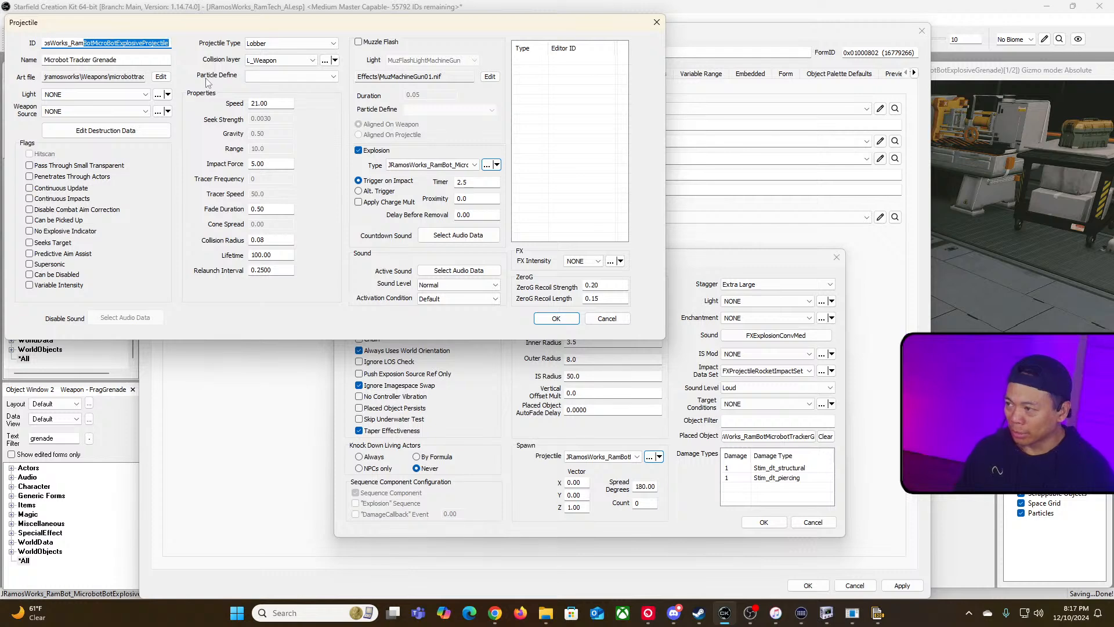
key("Right")
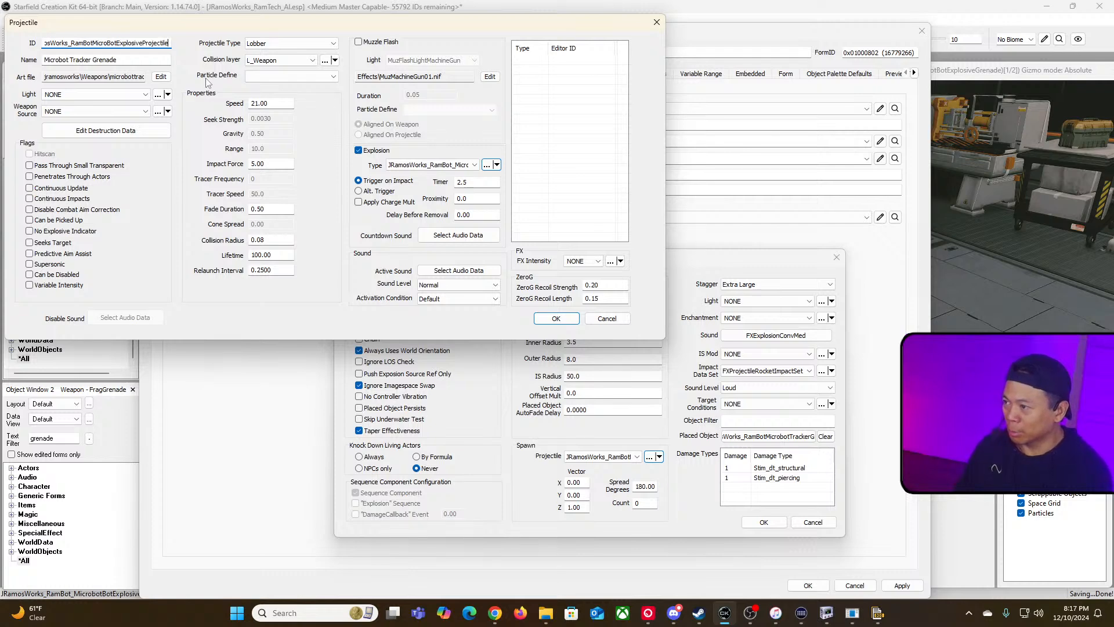
key("BackSpace")
key("BackSpace")
key("BackSpace")
type("ileSp")
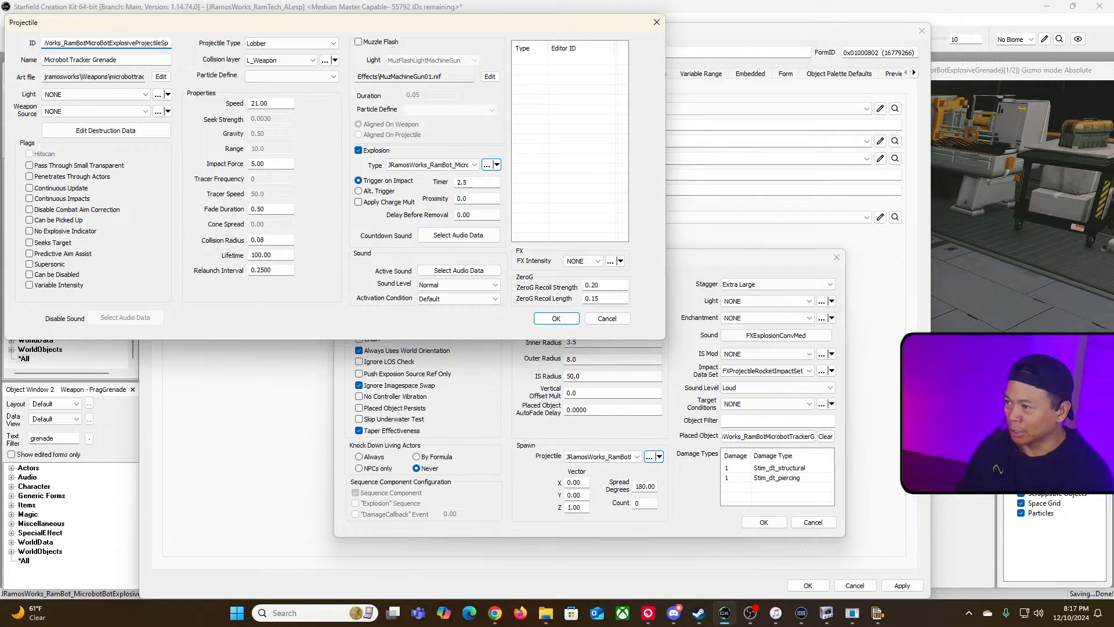
key("BackSpace")
key("BackSpace")
type("Multipler")
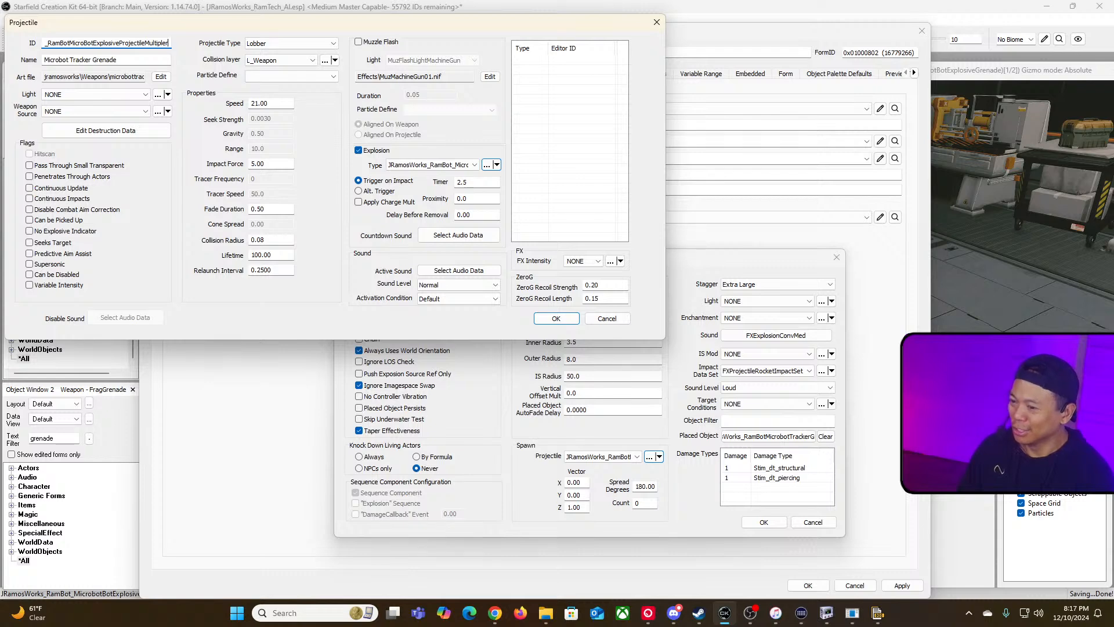
Step: Browse the explosion's spawn projectile list and reselect JRamosWorks_RamBotMicroBotExplosiveProjectile
left_click(546, 445)
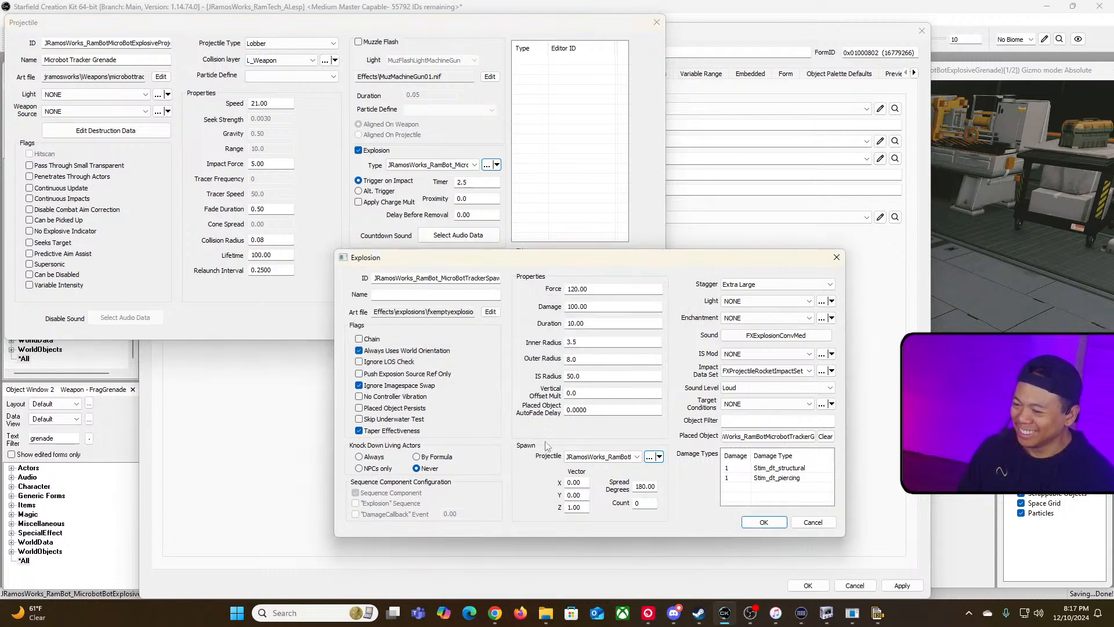
left_click(629, 459)
scroll(696, 278, "up", 2)
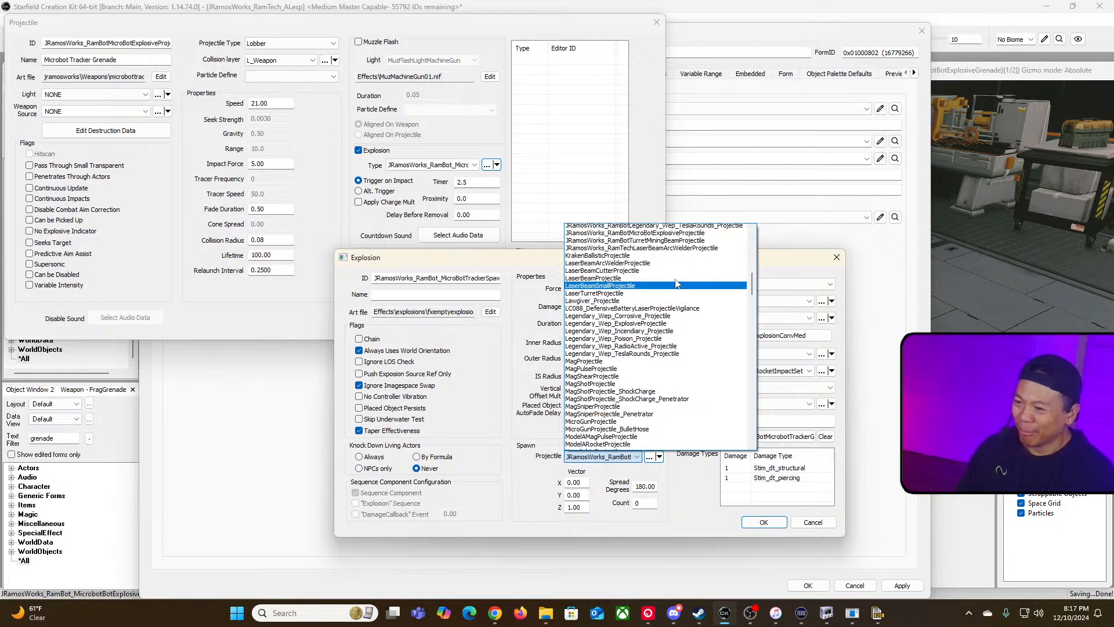
left_click(711, 278)
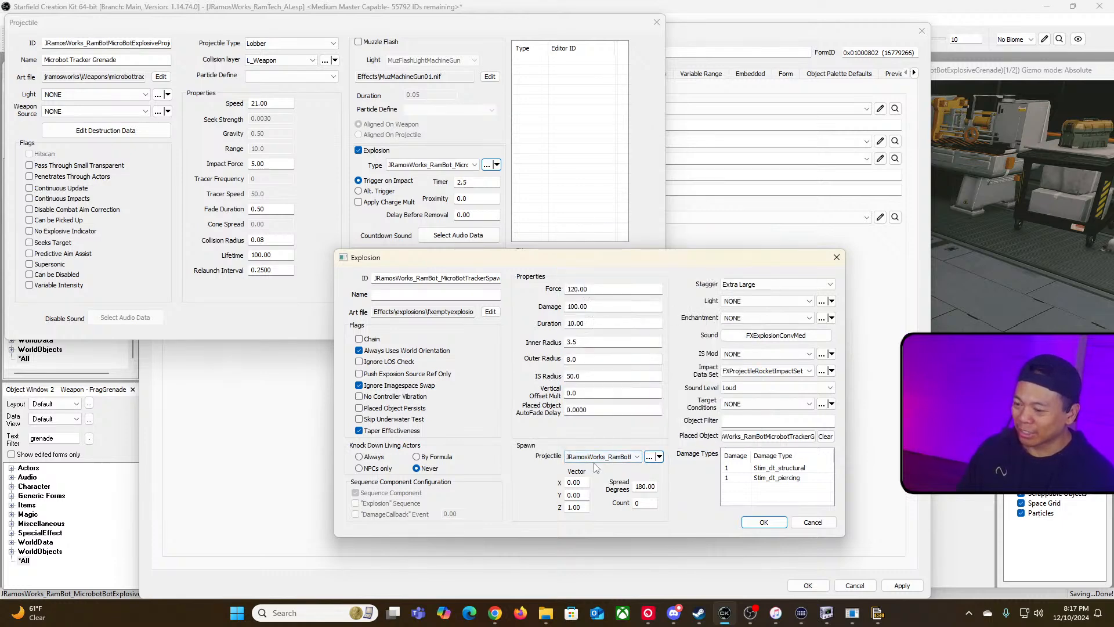
left_click(614, 462)
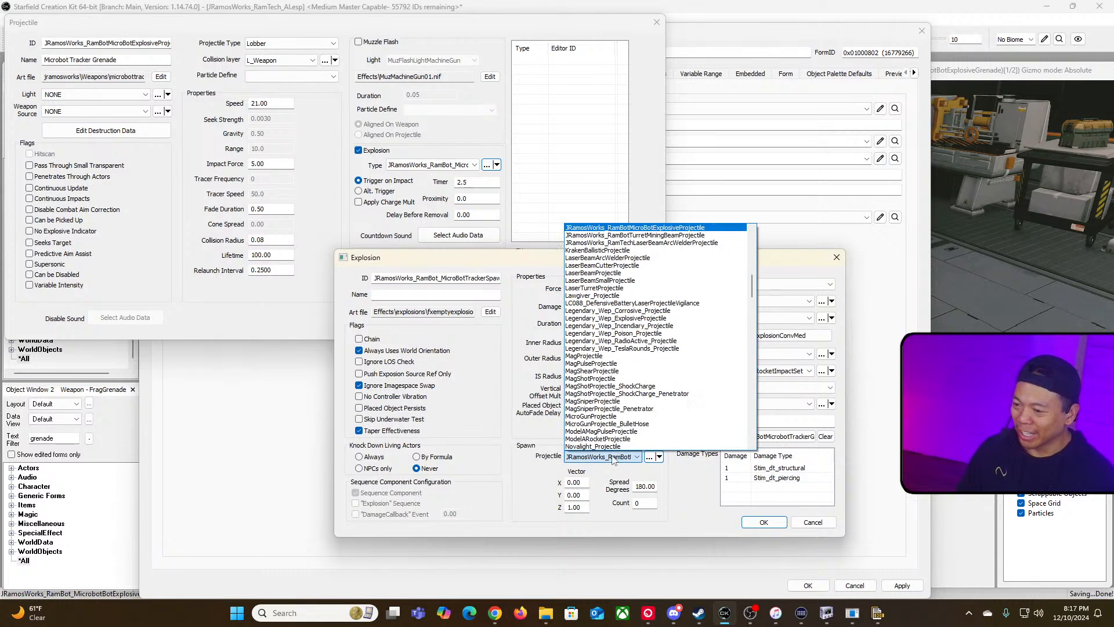
left_click(690, 232)
Step: Rename the projectile to Microbot Tracker Grenade Multipler and save it as a new projectile form
left_click(117, 56)
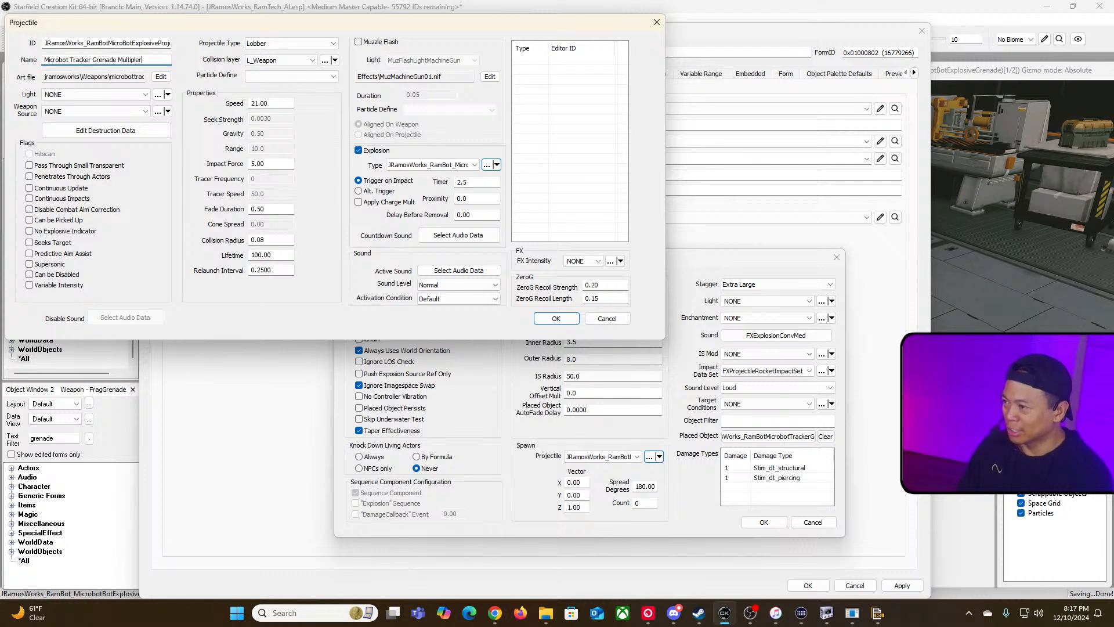
left_click(446, 164)
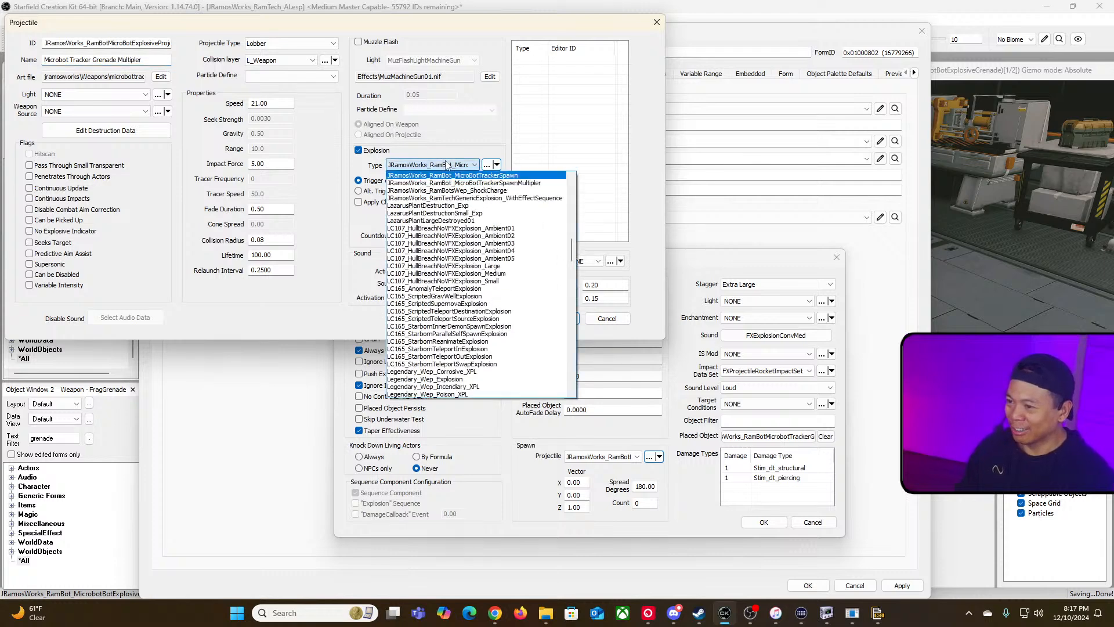
left_click(446, 162)
left_click(445, 162)
left_click(371, 160)
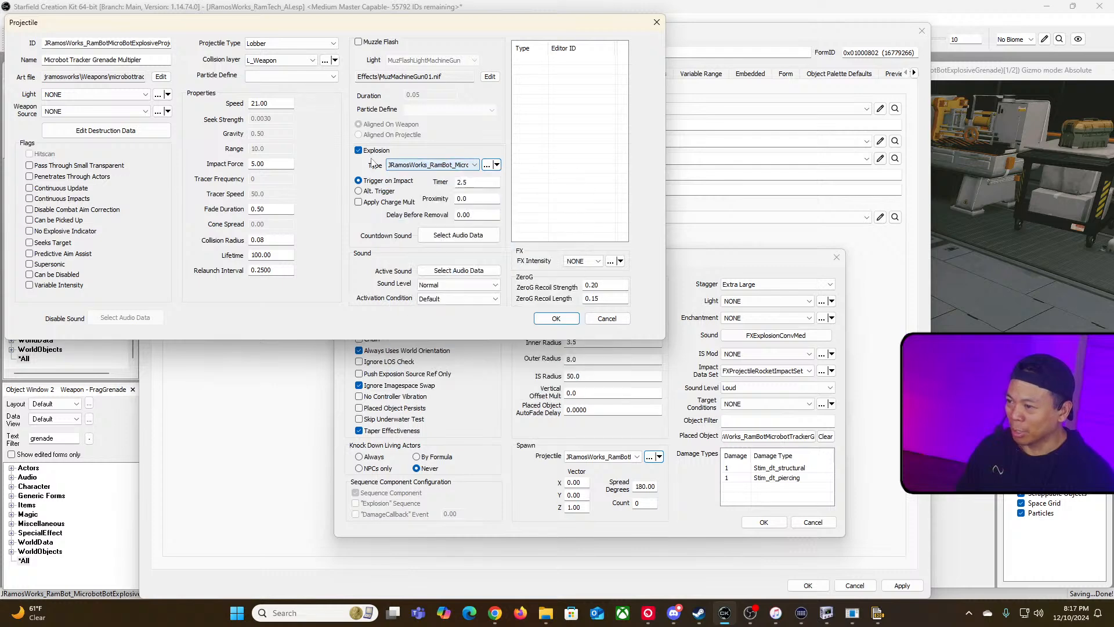
double_click(98, 42)
left_click(556, 318)
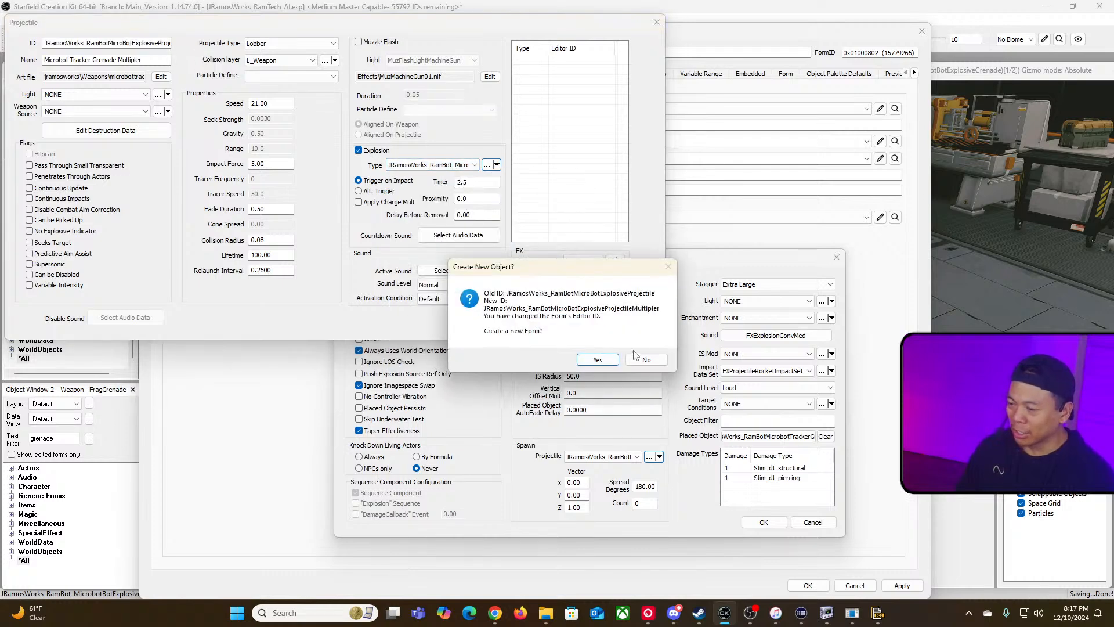
left_click(594, 359)
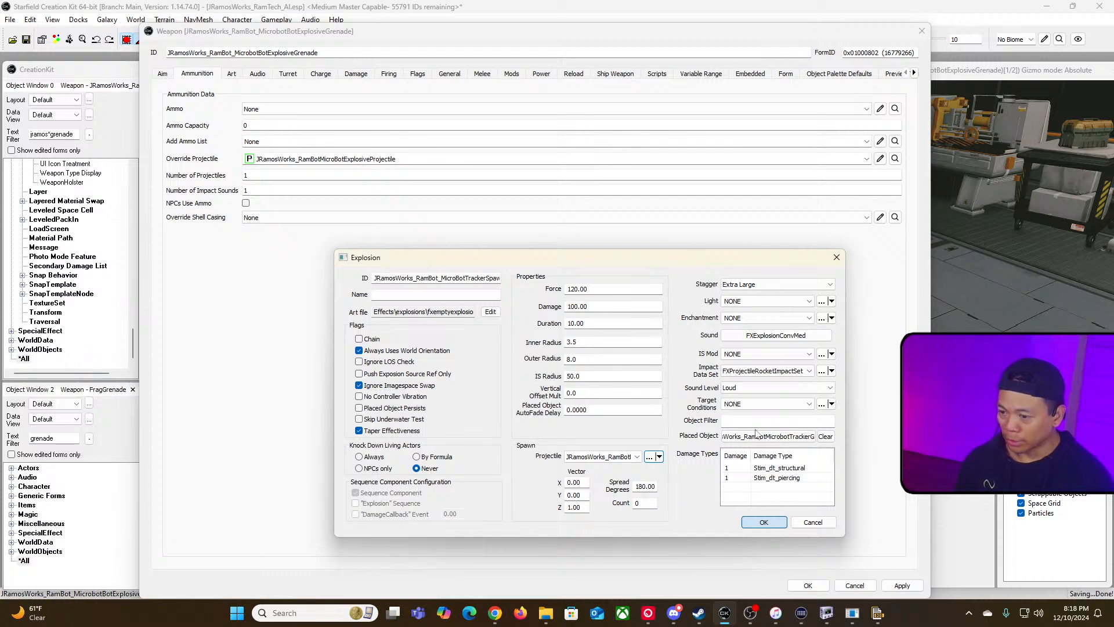
left_click(763, 522)
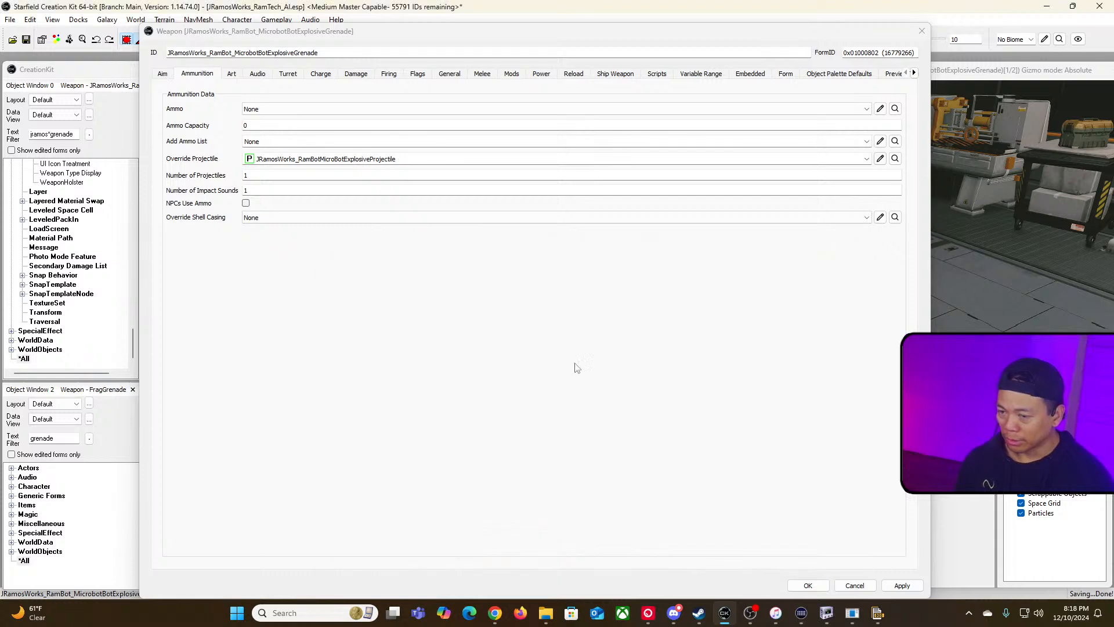
Step: Set the original tracker spawn explosion's spawn projectile to JRamosWorks_RamBotMicroBotExplosiveProjectileMultipler
left_click(880, 159)
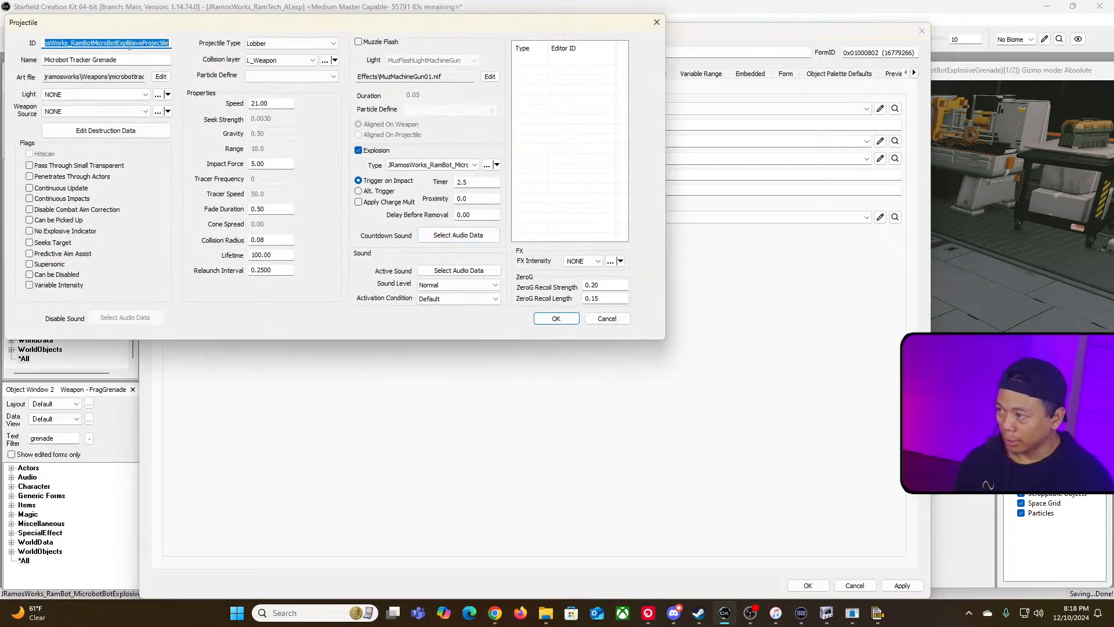
left_click_drag(104, 43, 224, 43)
left_click(476, 164)
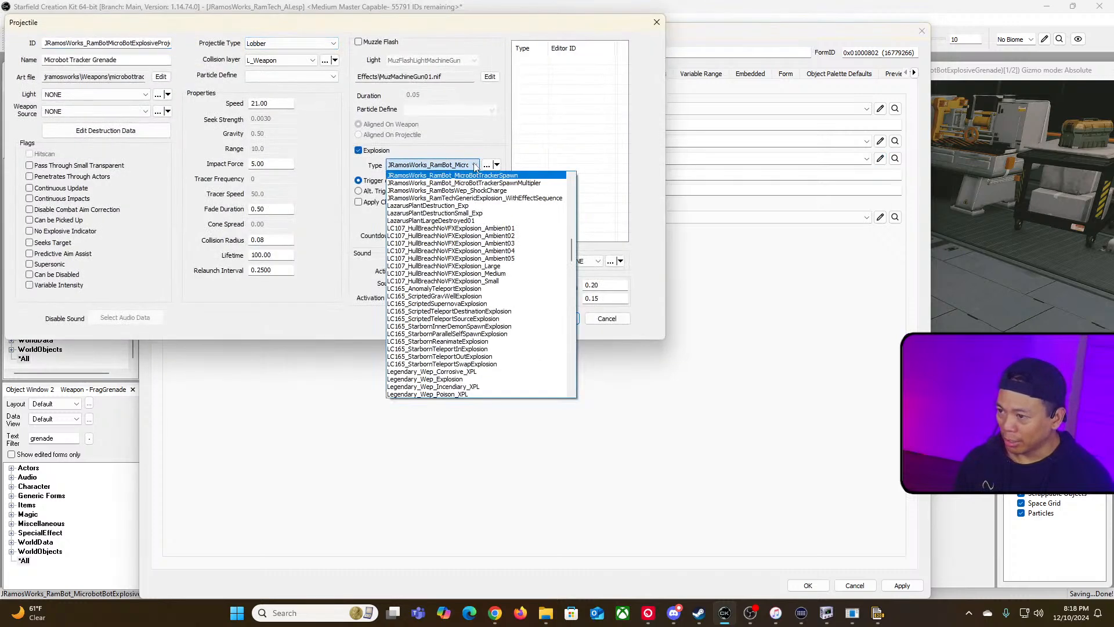
left_click(475, 164)
left_click(487, 165)
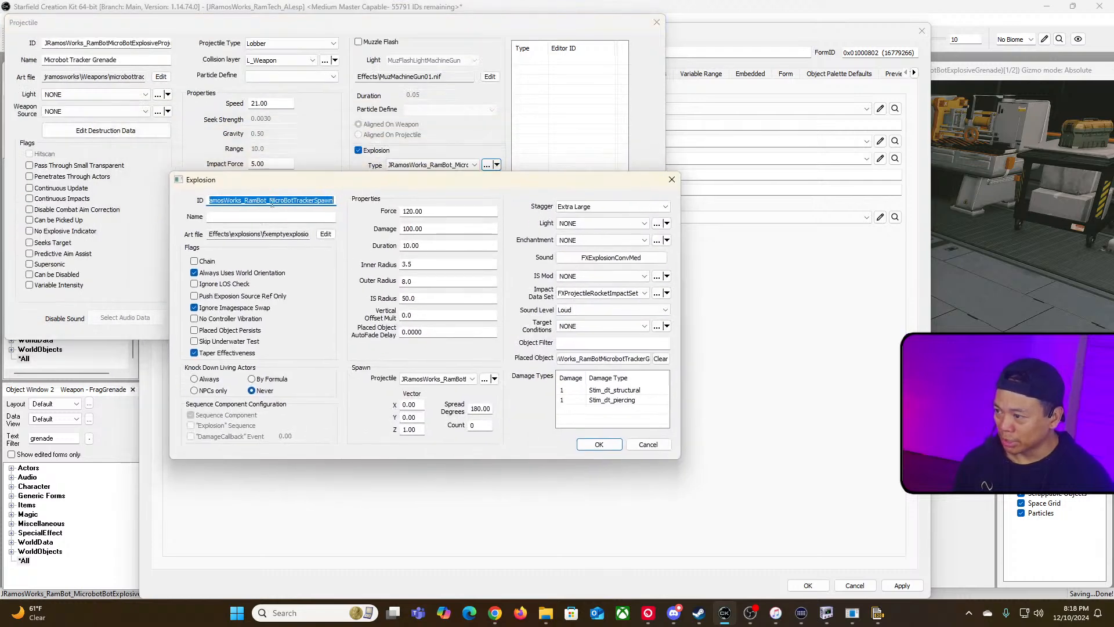
left_click_drag(230, 201, 441, 201)
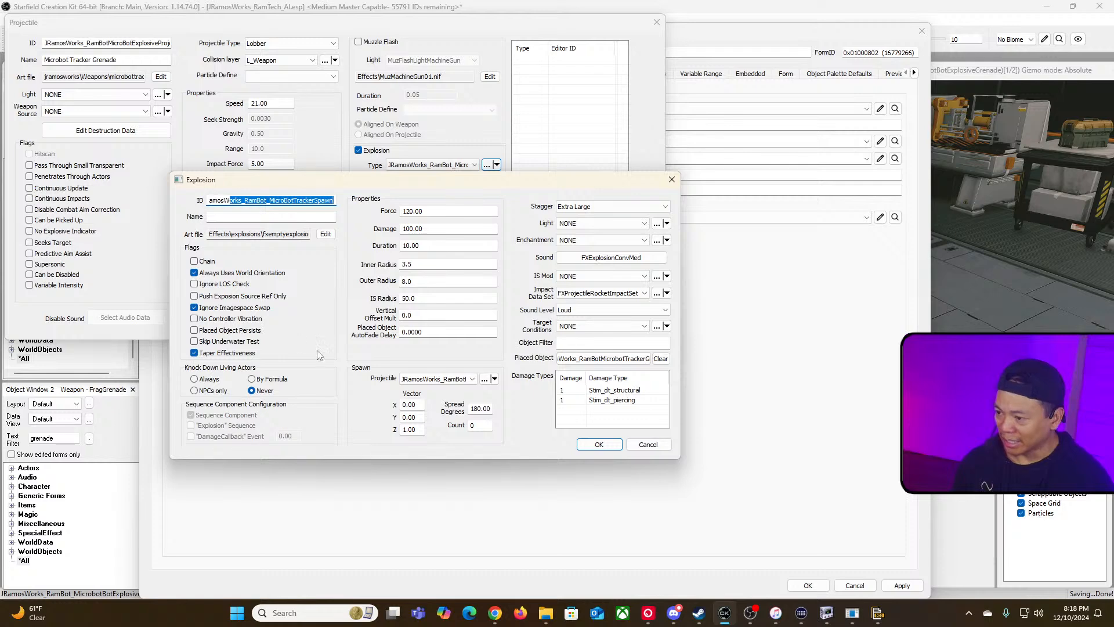
left_click(456, 378)
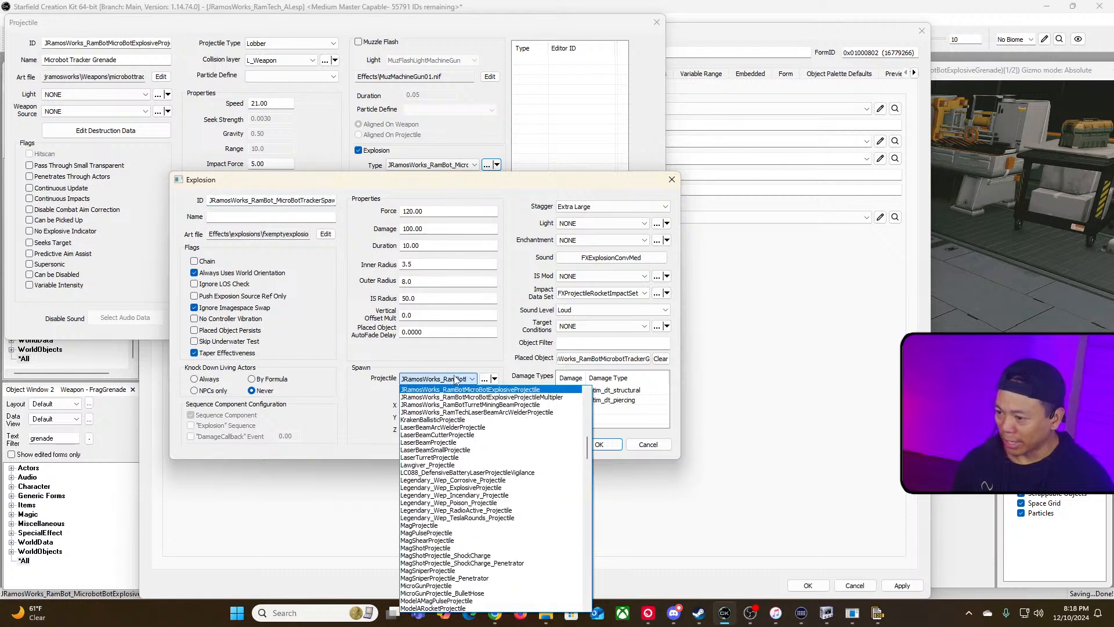
left_click(556, 398)
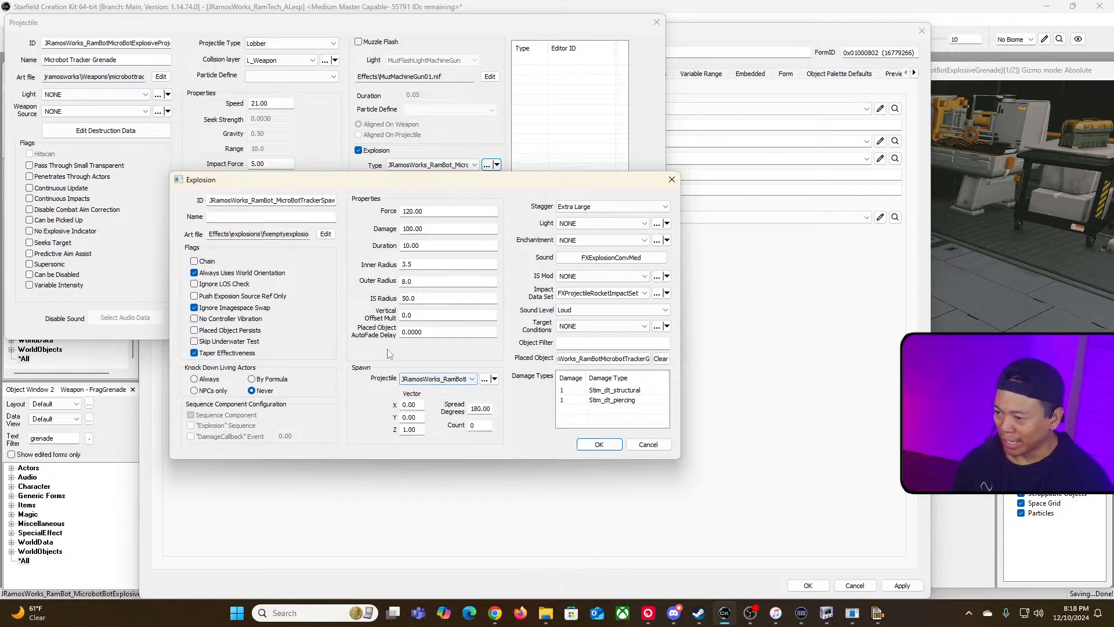
Step: Open the Multipler projectile from the explosion's spawn field and check its ID
left_click(485, 380)
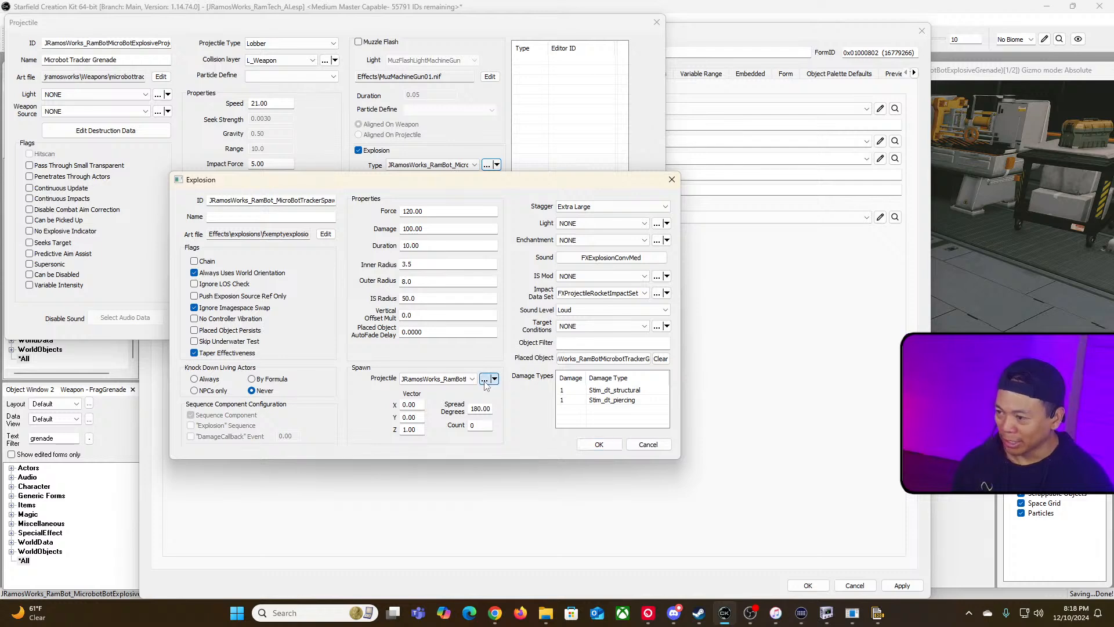
left_click_drag(310, 28, 405, 148)
left_click(184, 166)
left_click_drag(184, 166, 382, 176)
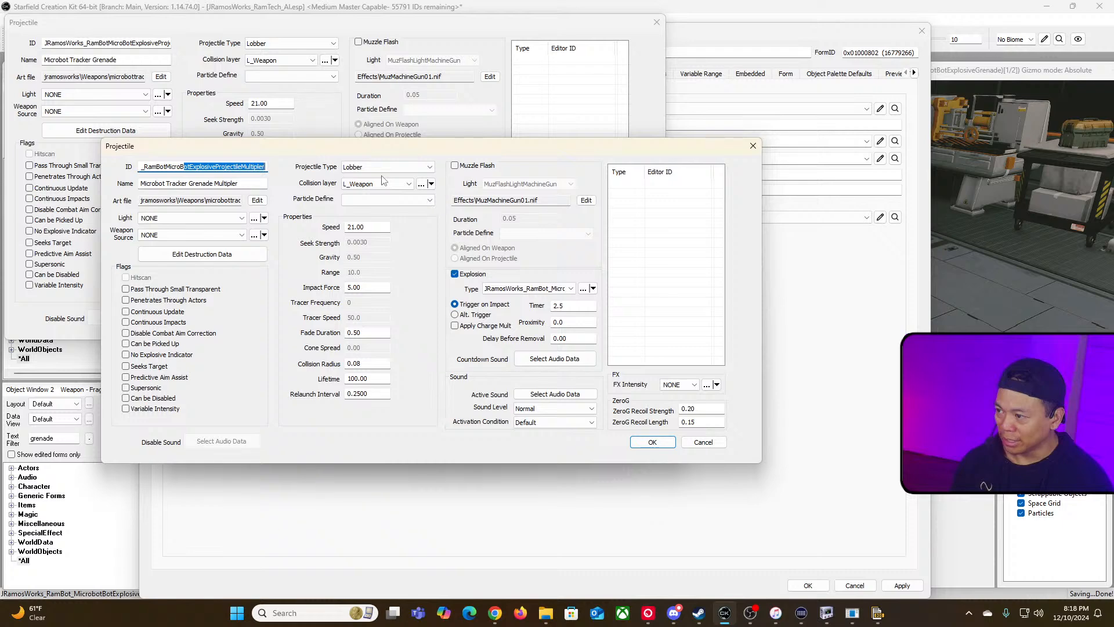
Step: Set the Multipler explosion's placed object to JRamosWorks_RamBot_MicroBotTrackerSpawnMultipler, searching the form list for micro
left_click(583, 291)
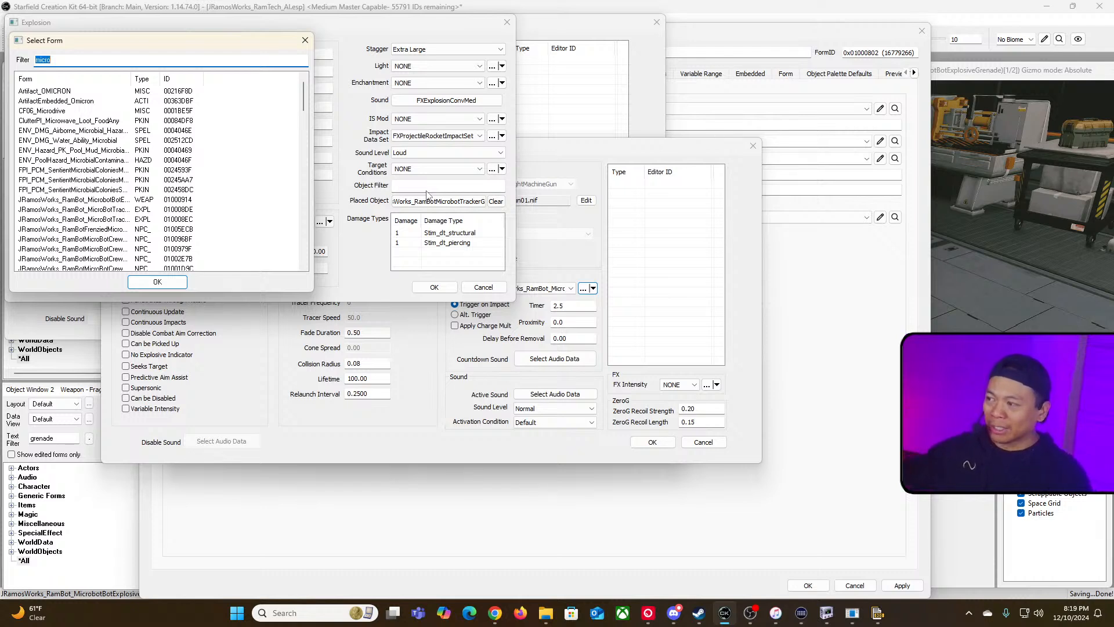
left_click(307, 45)
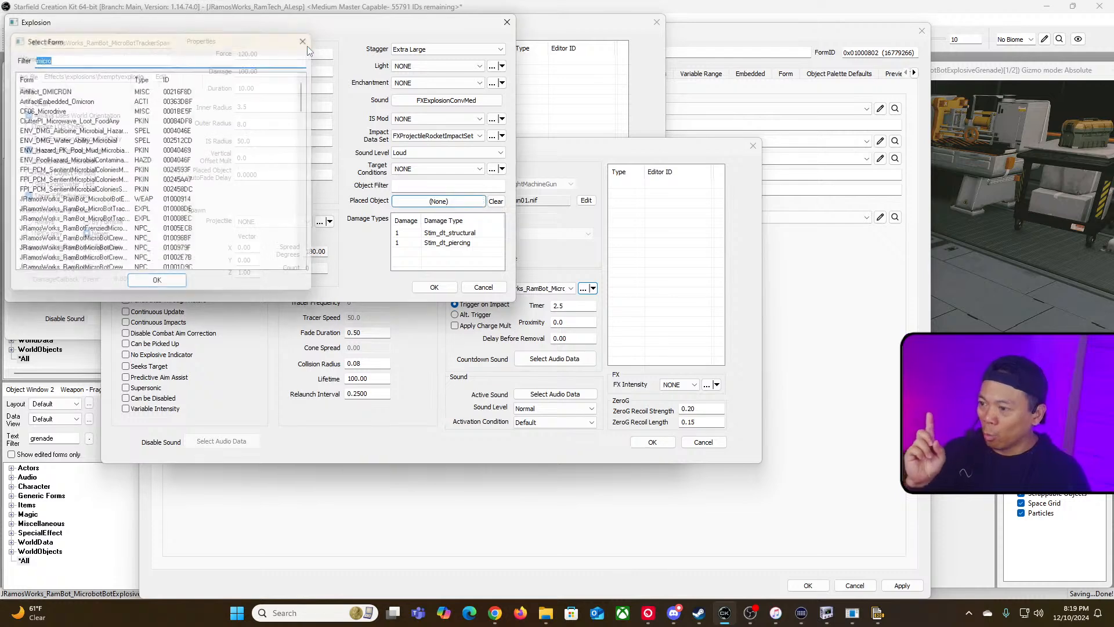
left_click(473, 188)
left_click(472, 202)
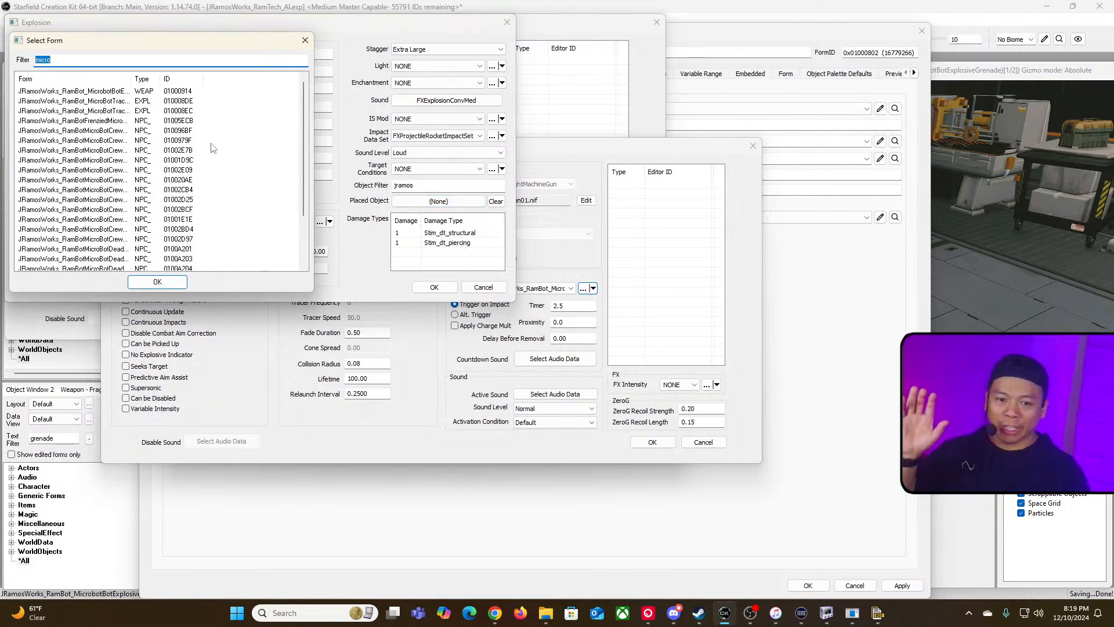
left_click_drag(128, 79, 247, 95)
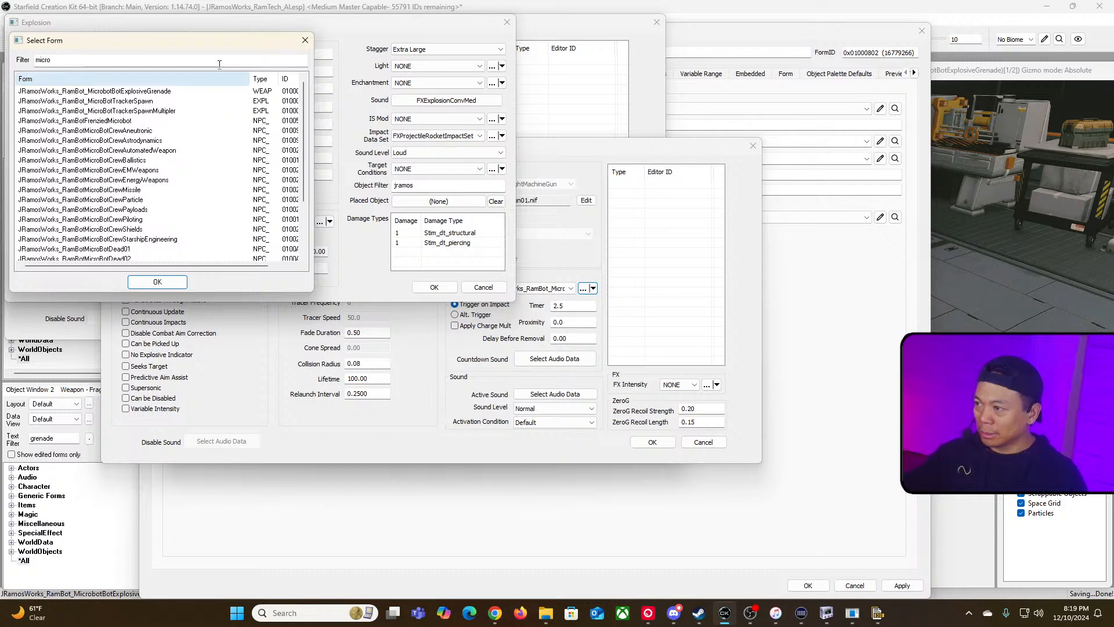
left_click_drag(221, 47, 330, 157)
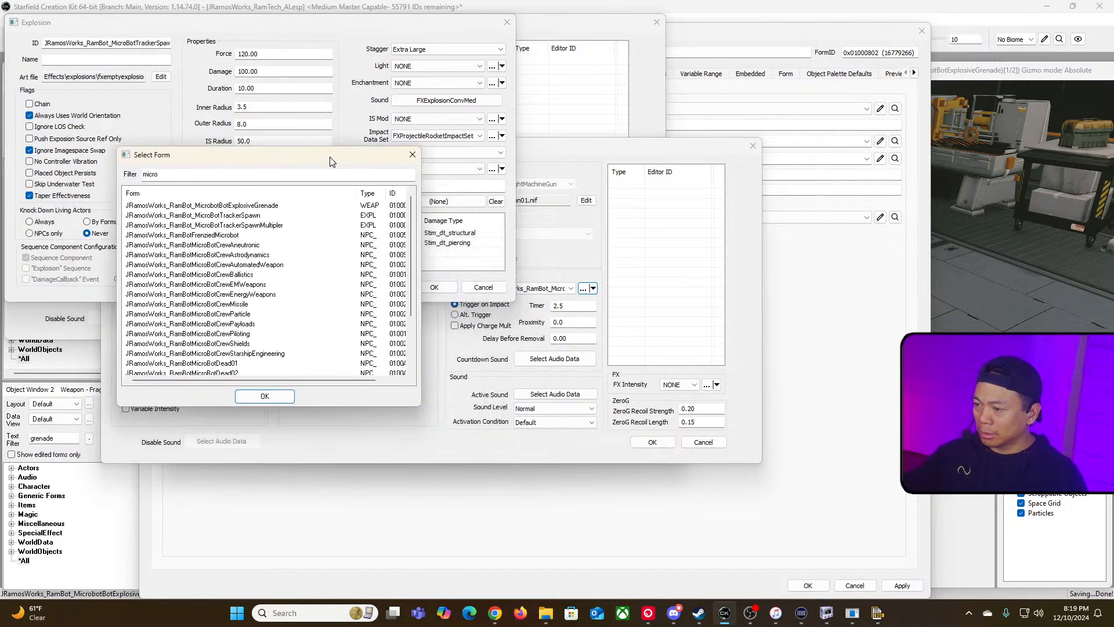
double_click(284, 227)
Step: Check the explosion's ID, then confirm the explosion and Multipler projectile dialogs
left_click(121, 42)
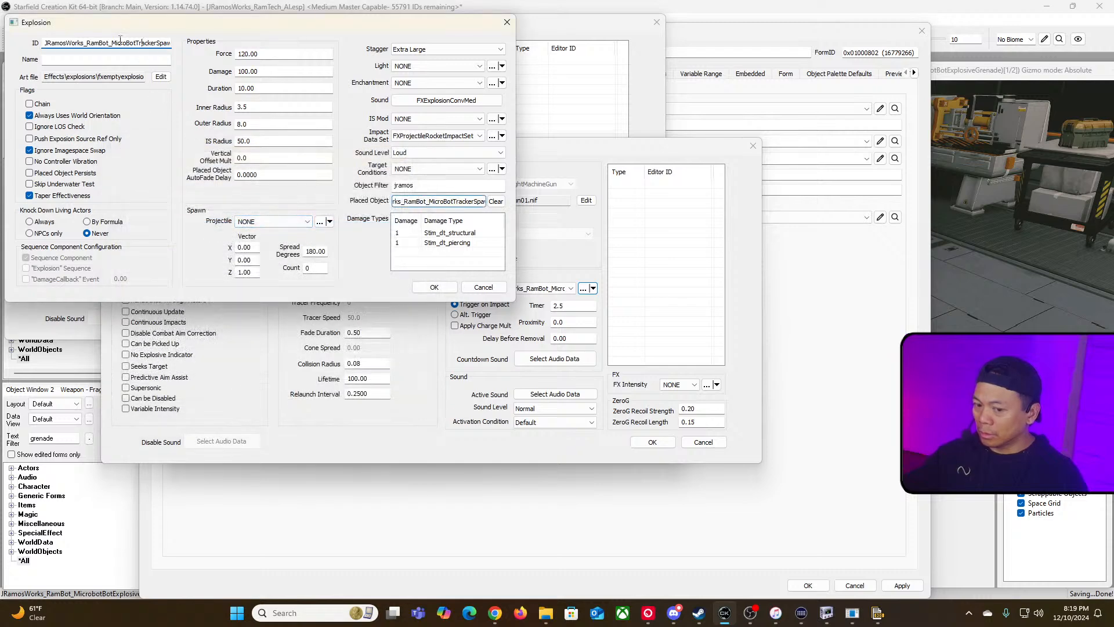
left_click_drag(135, 43, 187, 47)
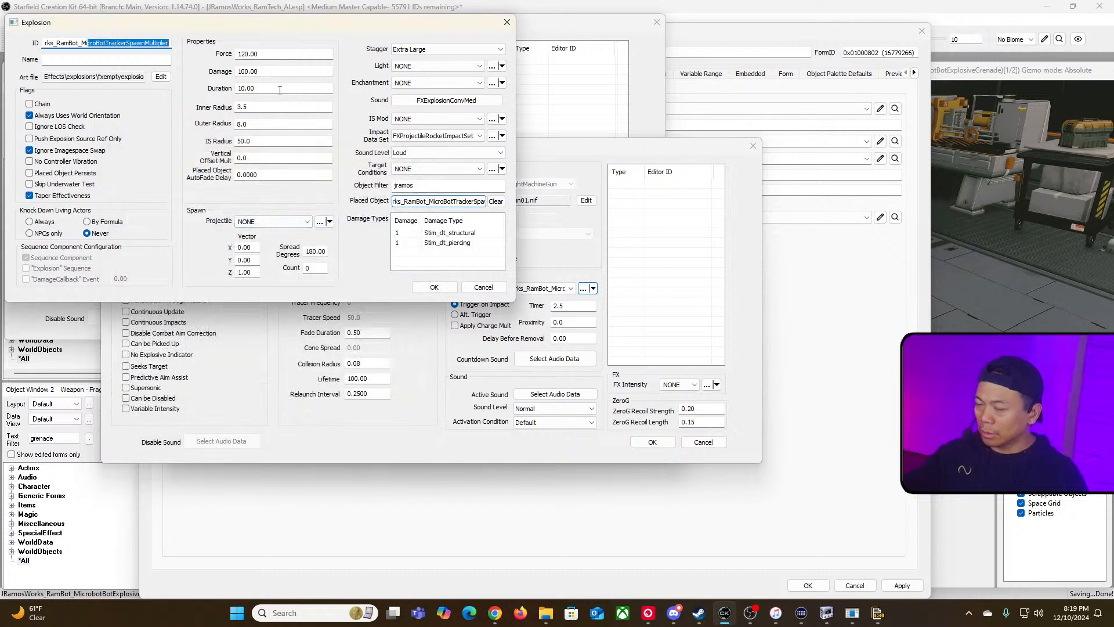
left_click(434, 287)
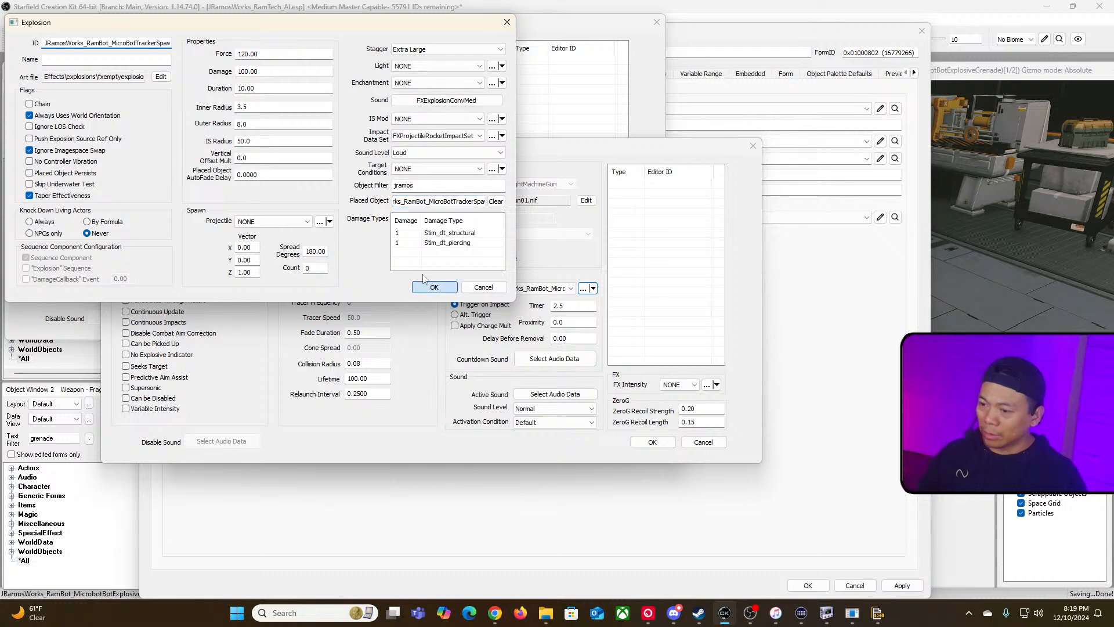
left_click(652, 442)
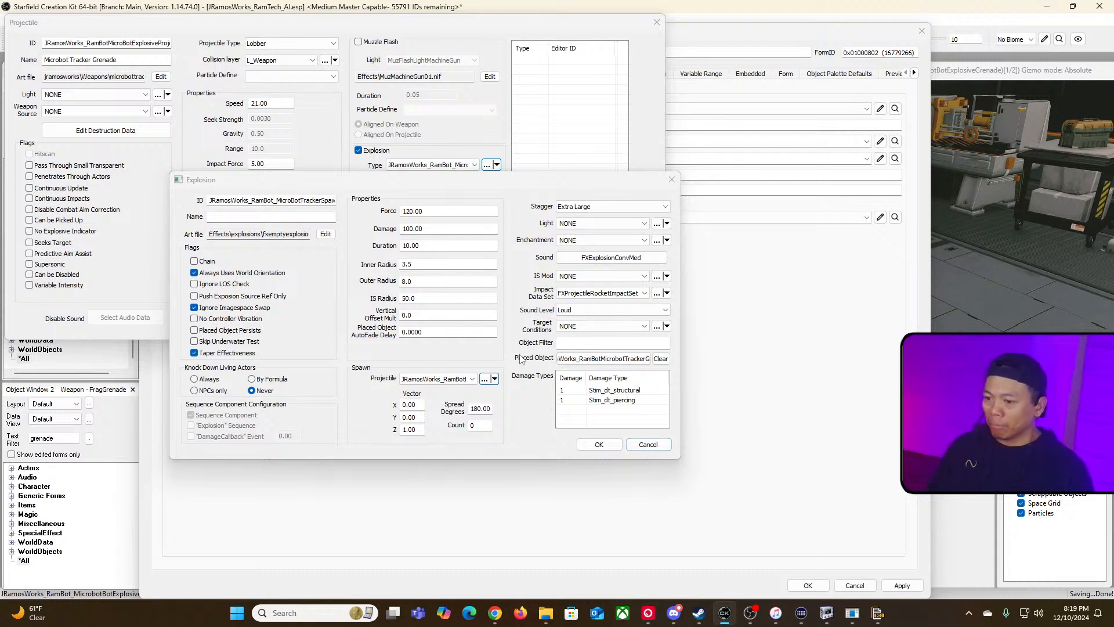
Step: Confirm the remaining explosion, projectile and weapon dialogs to close them
left_click(599, 445)
left_click(561, 322)
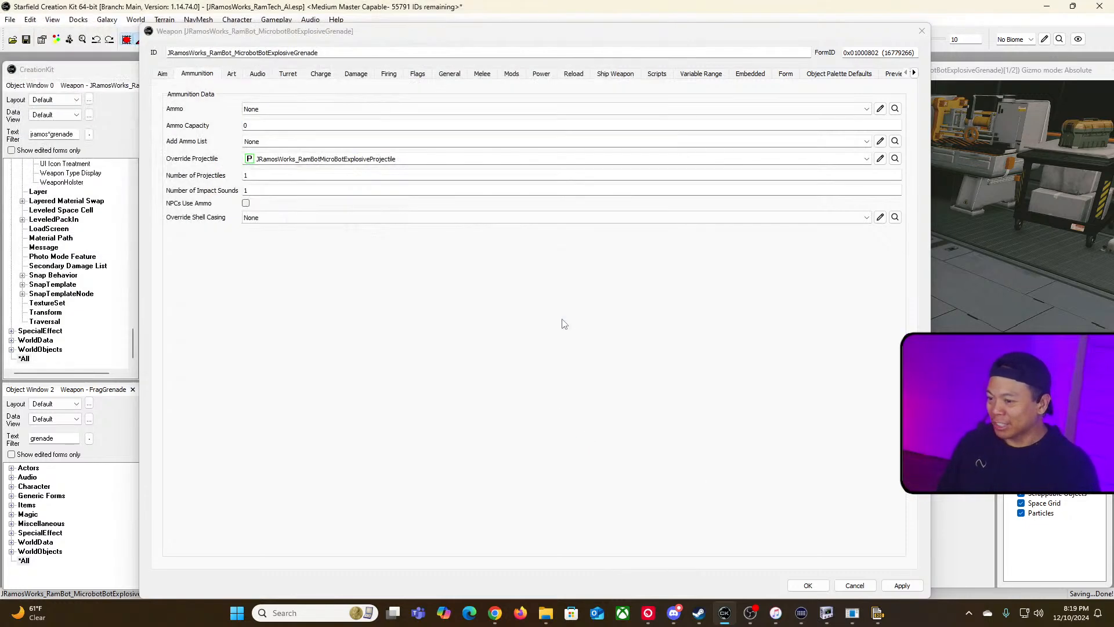
left_click(808, 585)
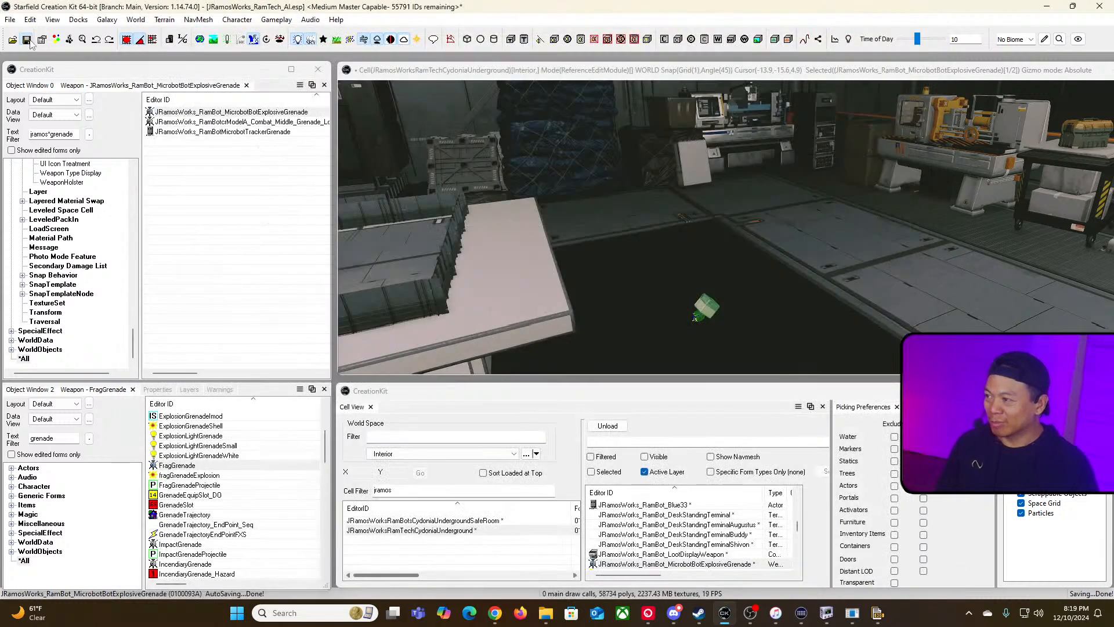
Step: Save the plugin and convert the active file to a Medium Master, overwriting the existing JRamosWorks_RamTech_AI.esm
left_click(29, 41)
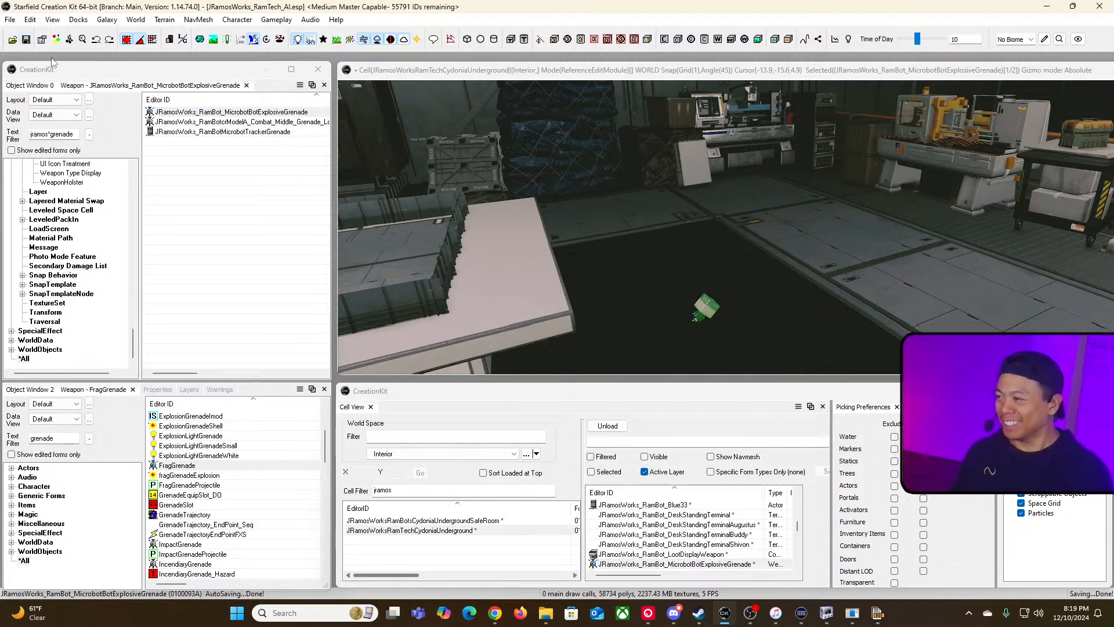
left_click(11, 19)
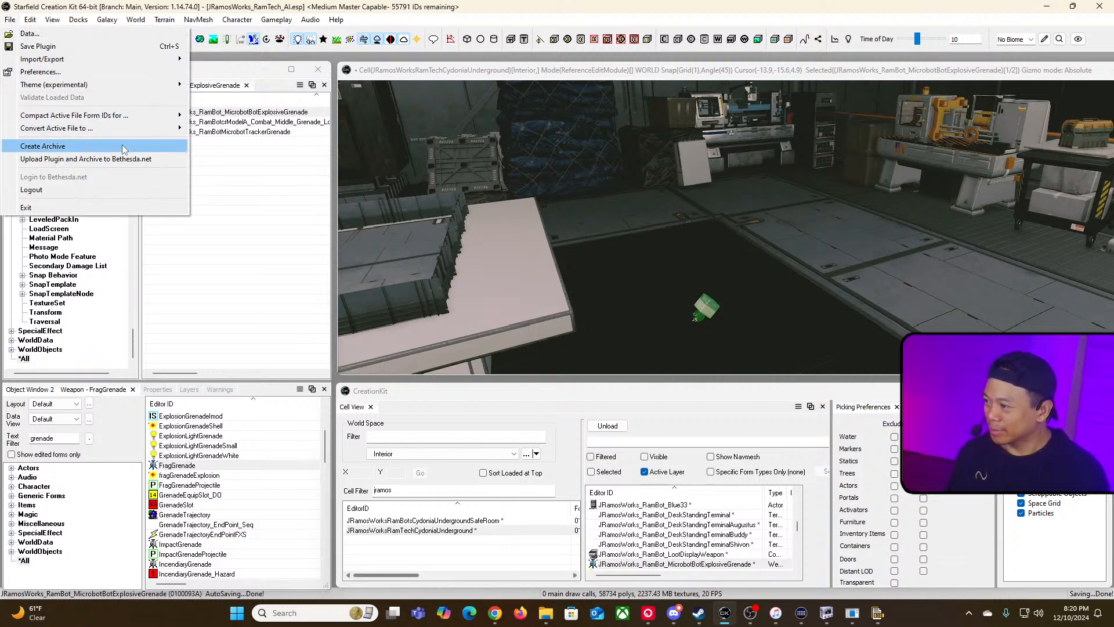
mouse_move(136, 133)
left_click(230, 141)
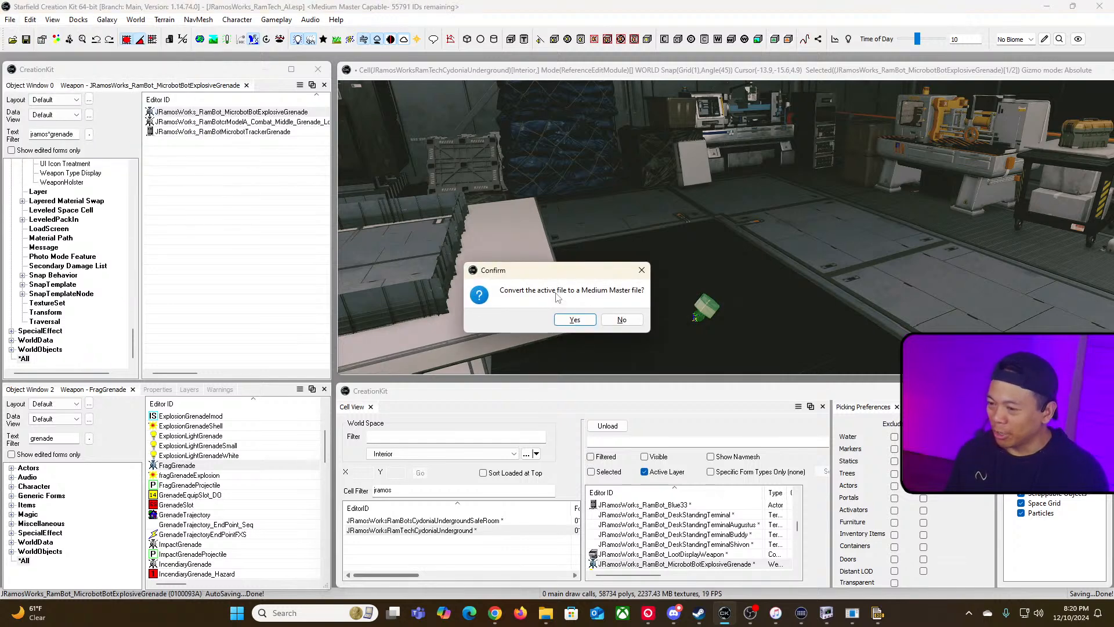
left_click(573, 320)
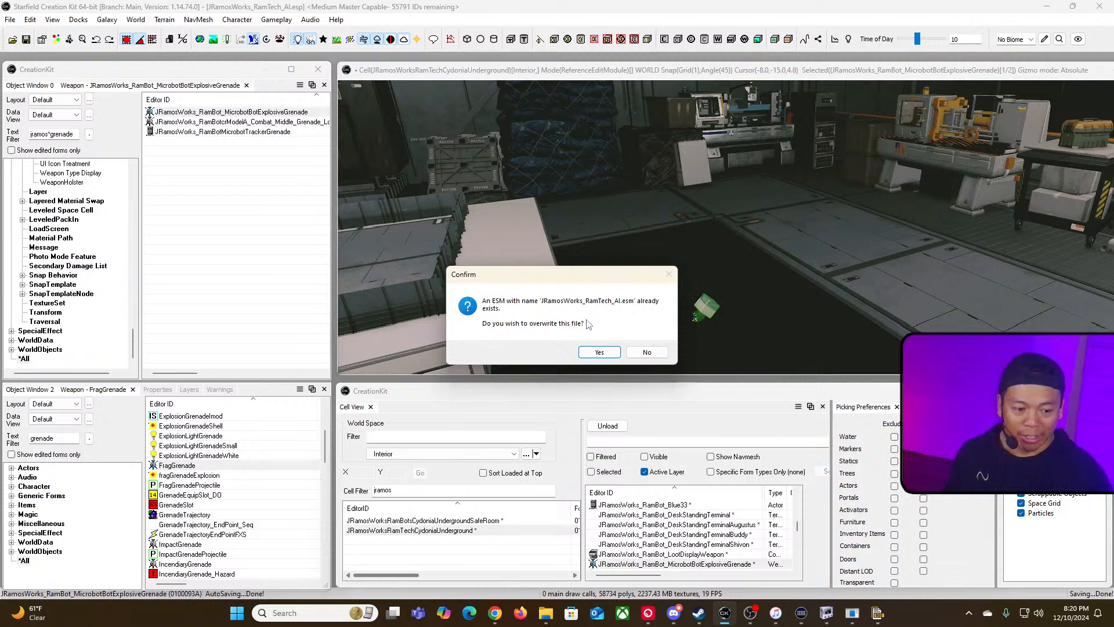
key("alt+Tab")
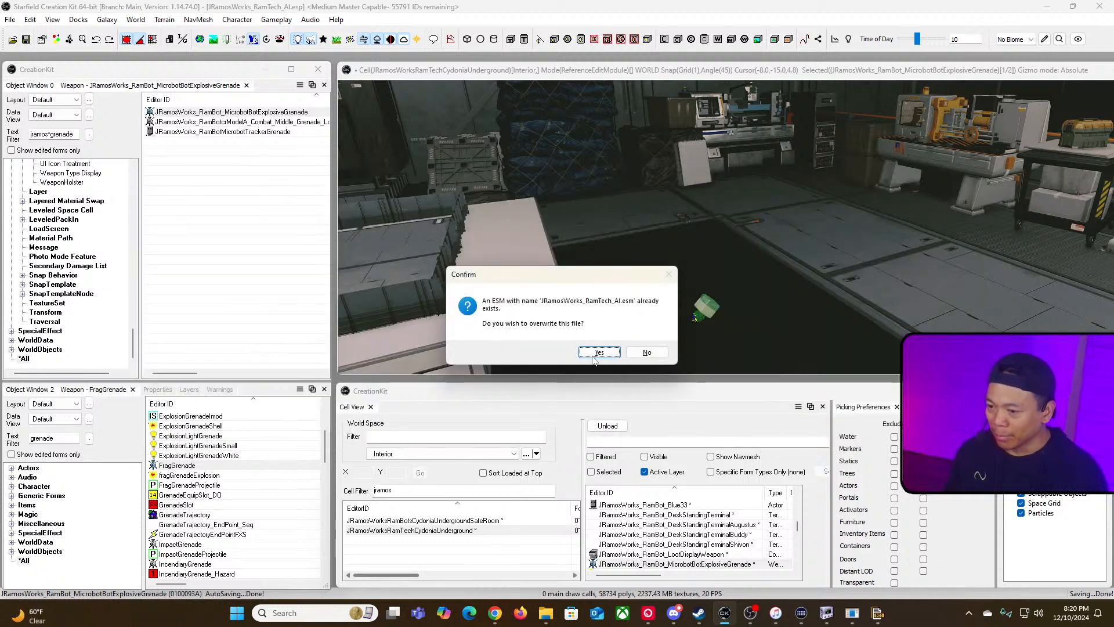
left_click(601, 352)
Step: Switch to Steam and launch Starfield from the library
key("alt+Tab")
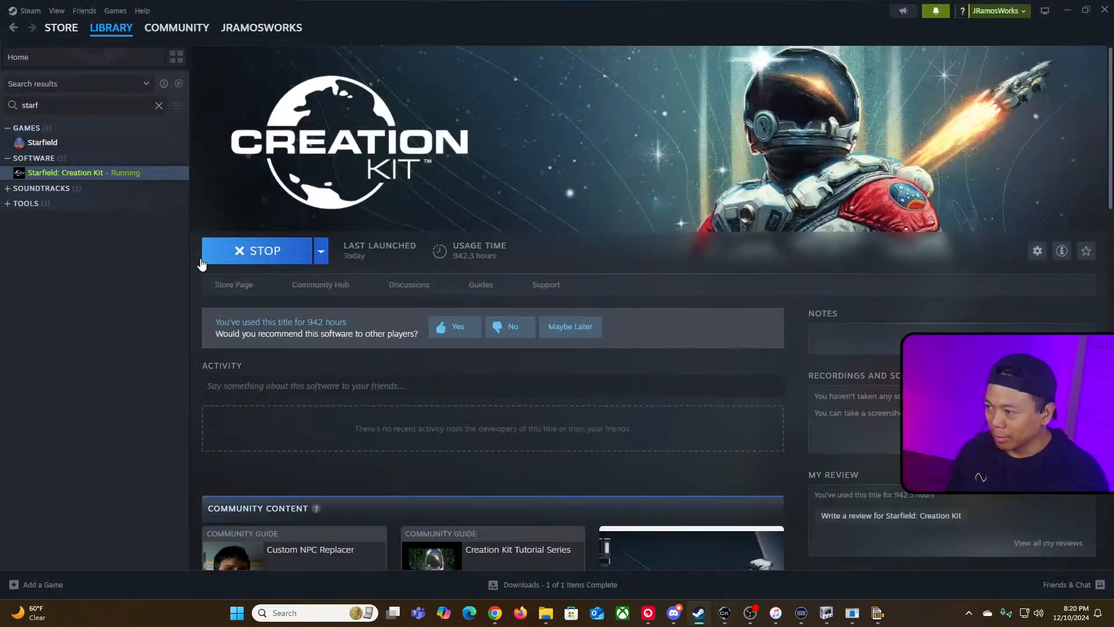
left_click(44, 143)
left_click(227, 254)
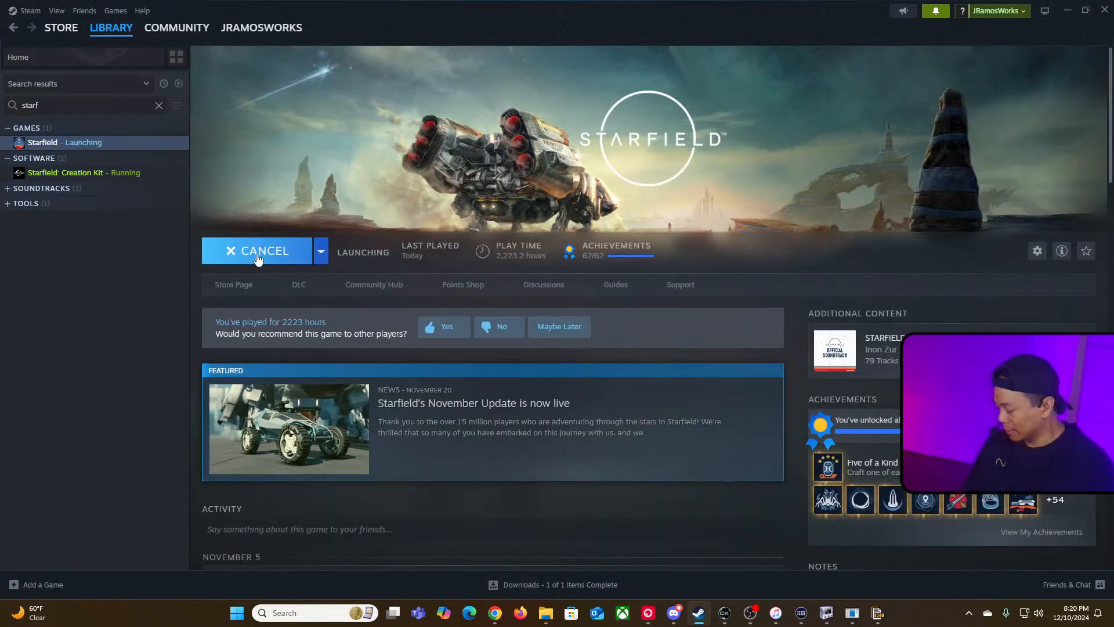
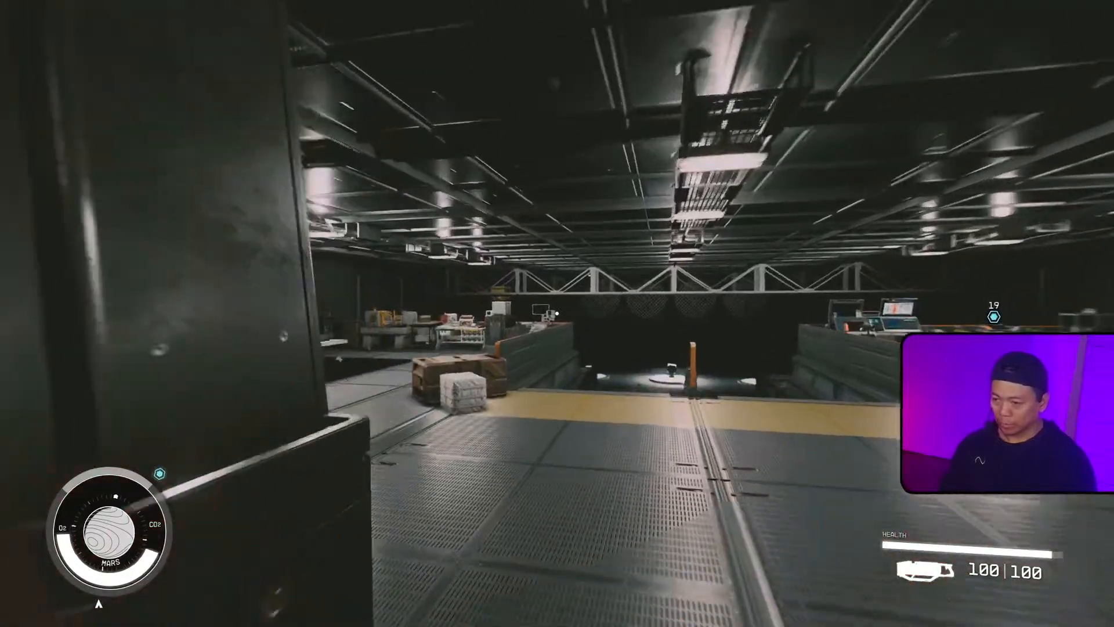
Step: Pick up the Minibot Tracker Grenade and walk toward the underground firing range
key("w")
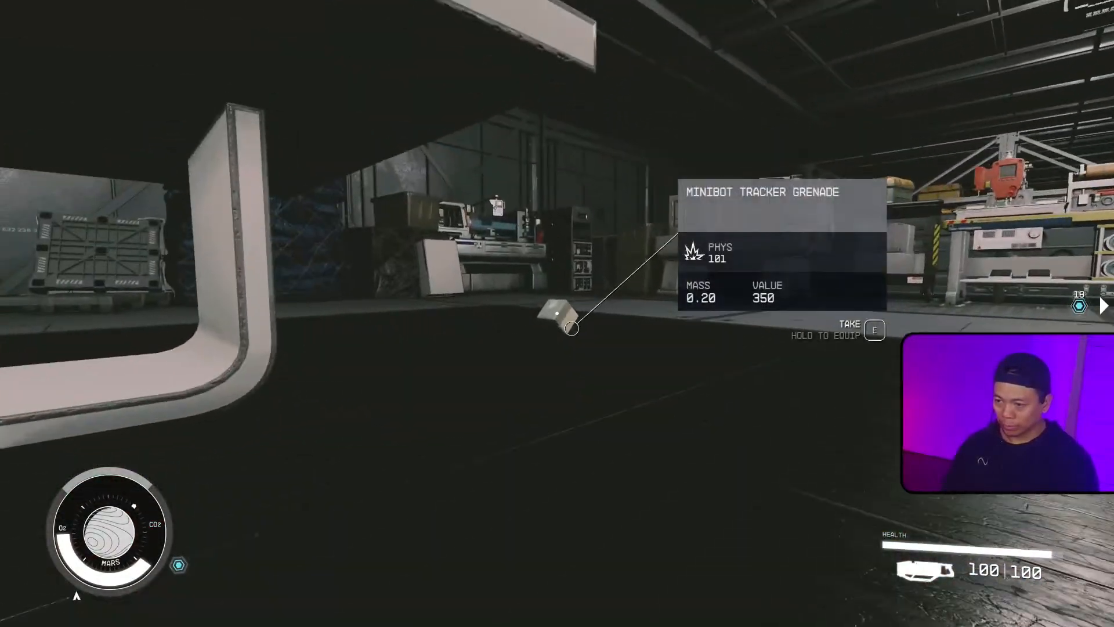
key("e")
key("w")
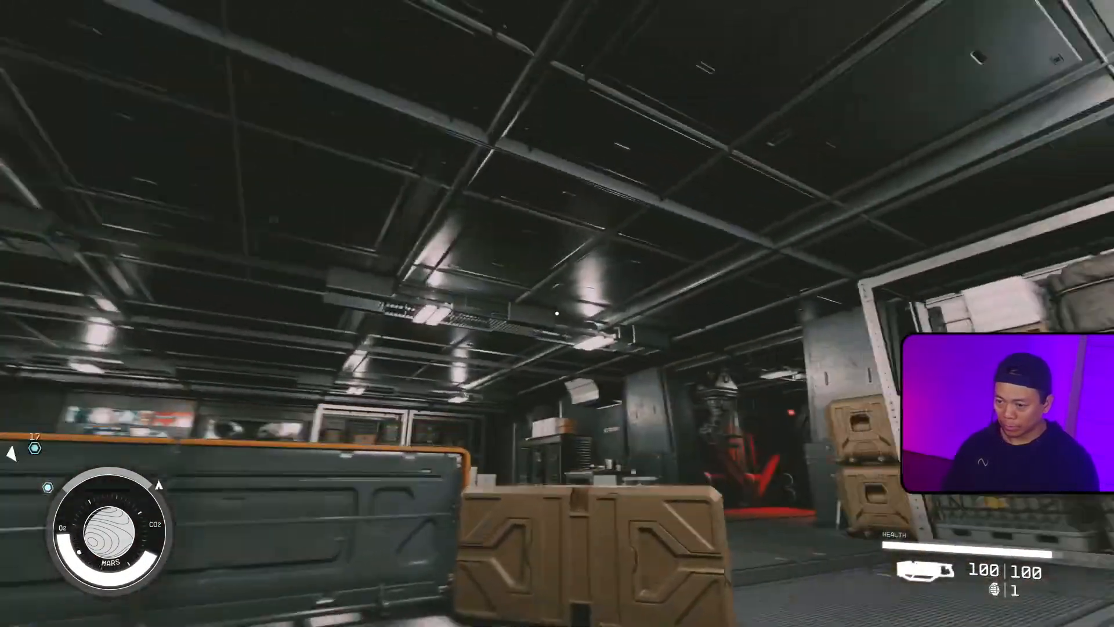
key("w")
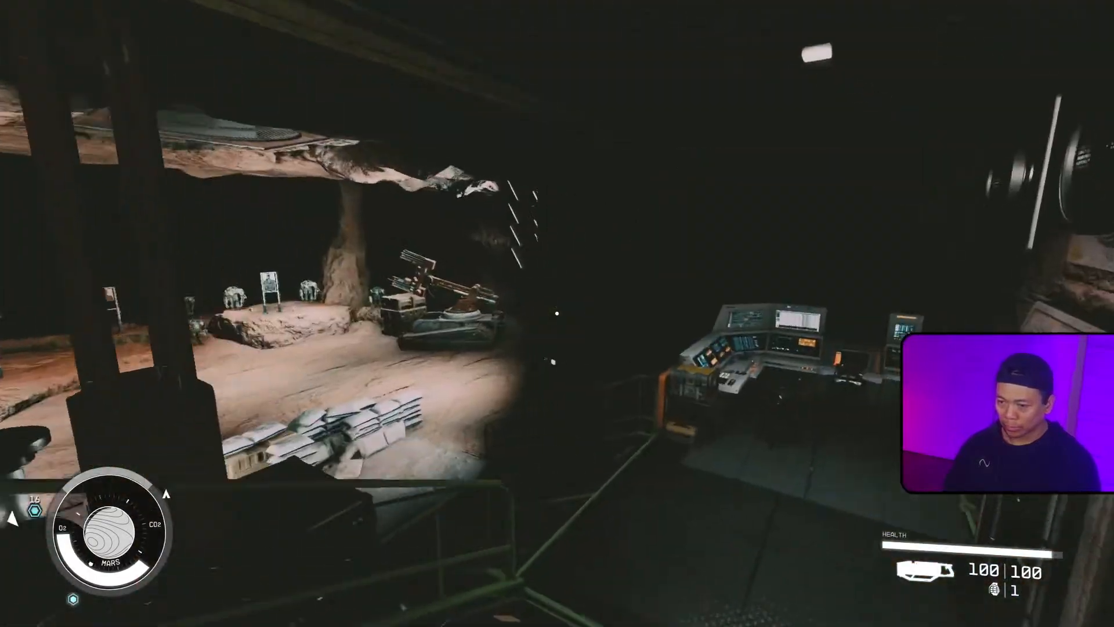
Step: Throw the Minibot Tracker Grenade toward the practice bots on the range
key("w")
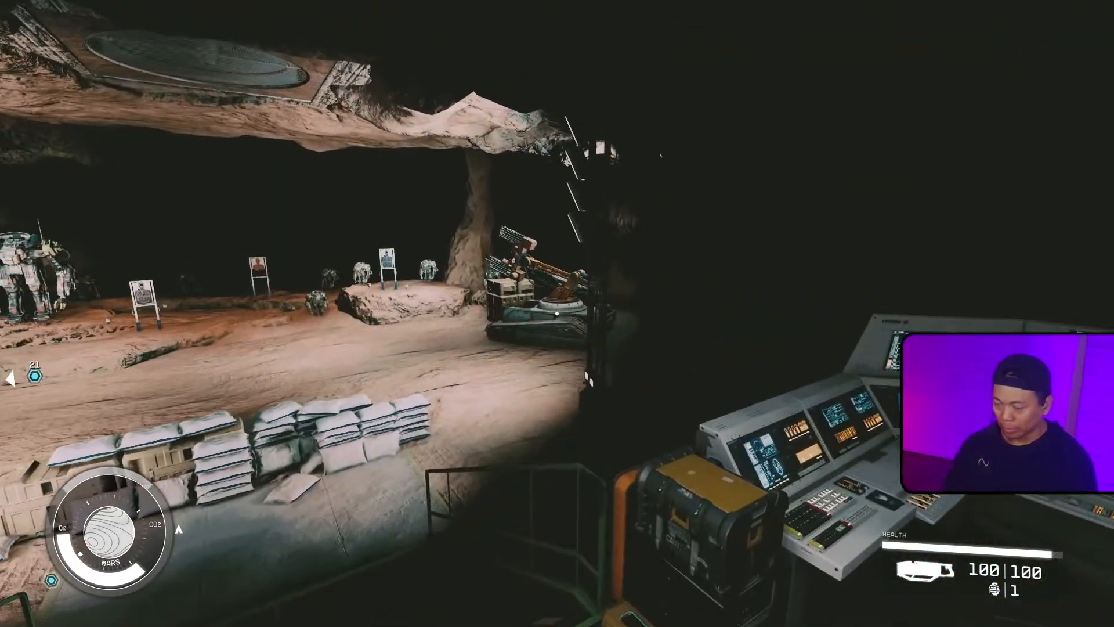
key("grave")
key("w")
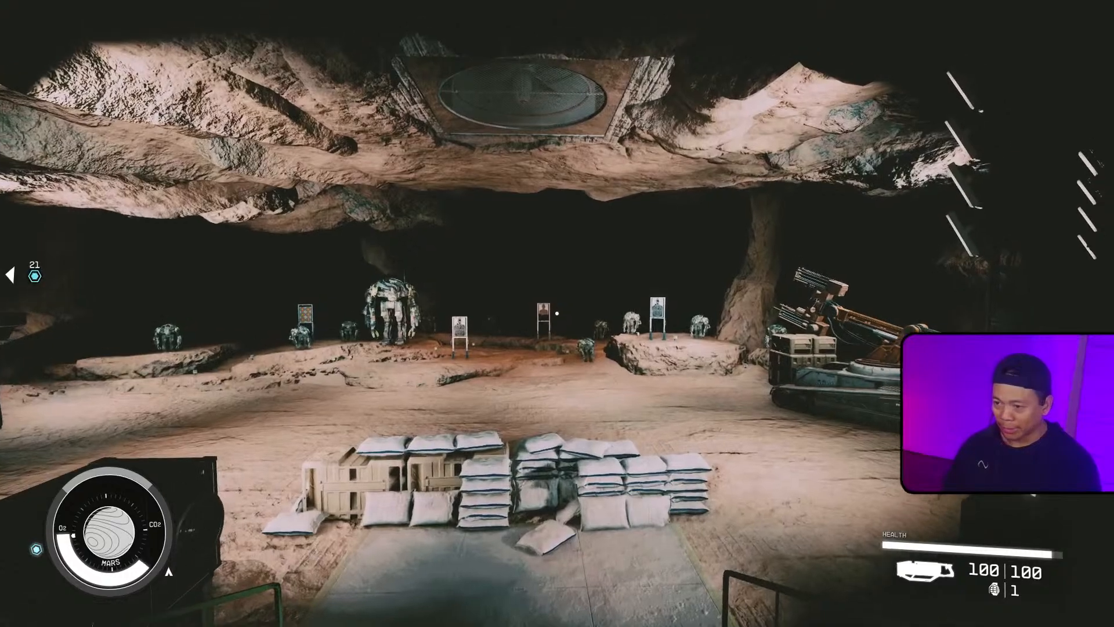
key("g")
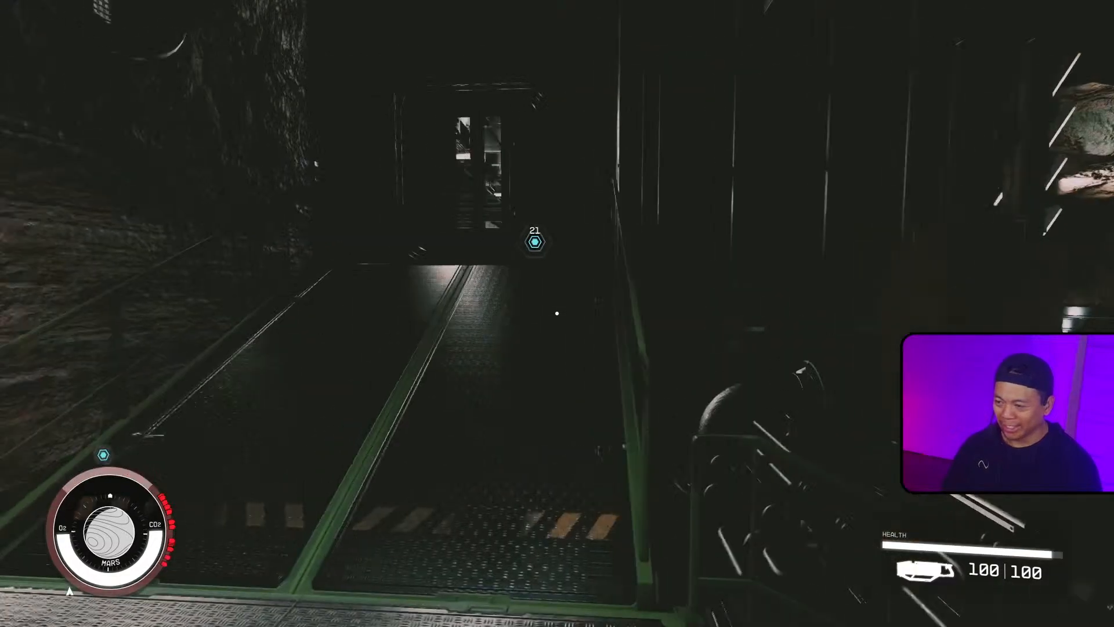
Step: Walk out onto the range to watch the grenade's microbot effect
key("w")
key("w")
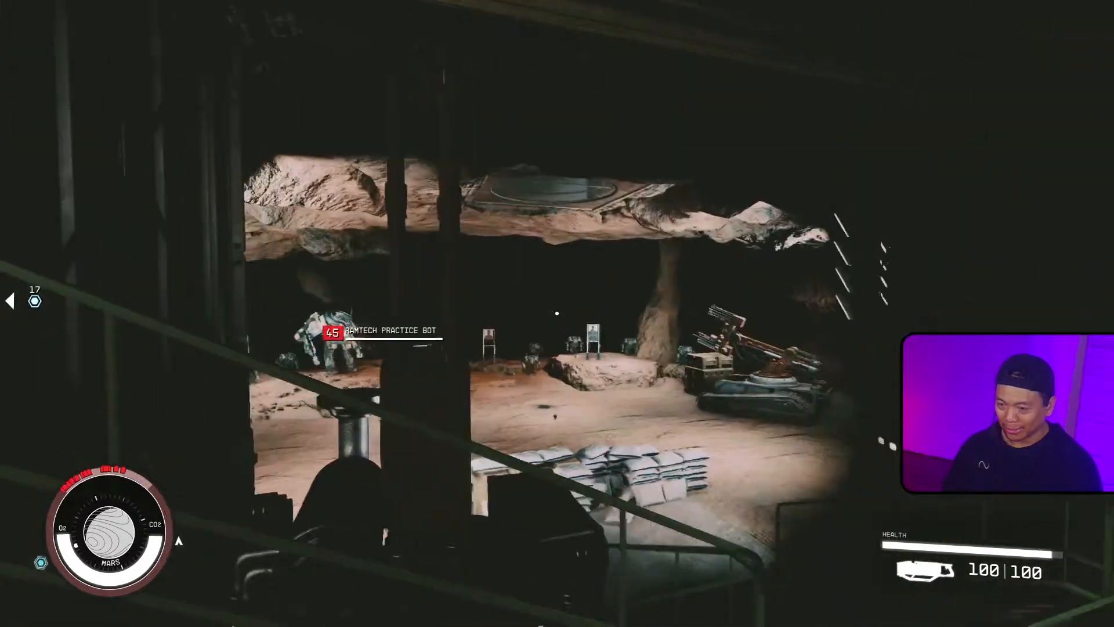
key("w")
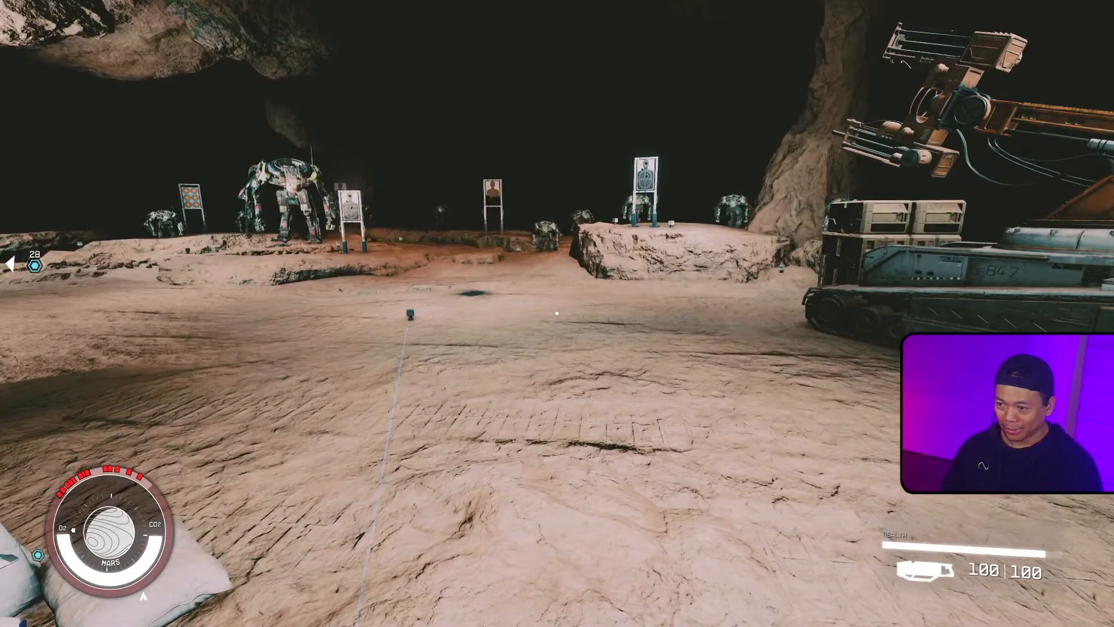
key("w")
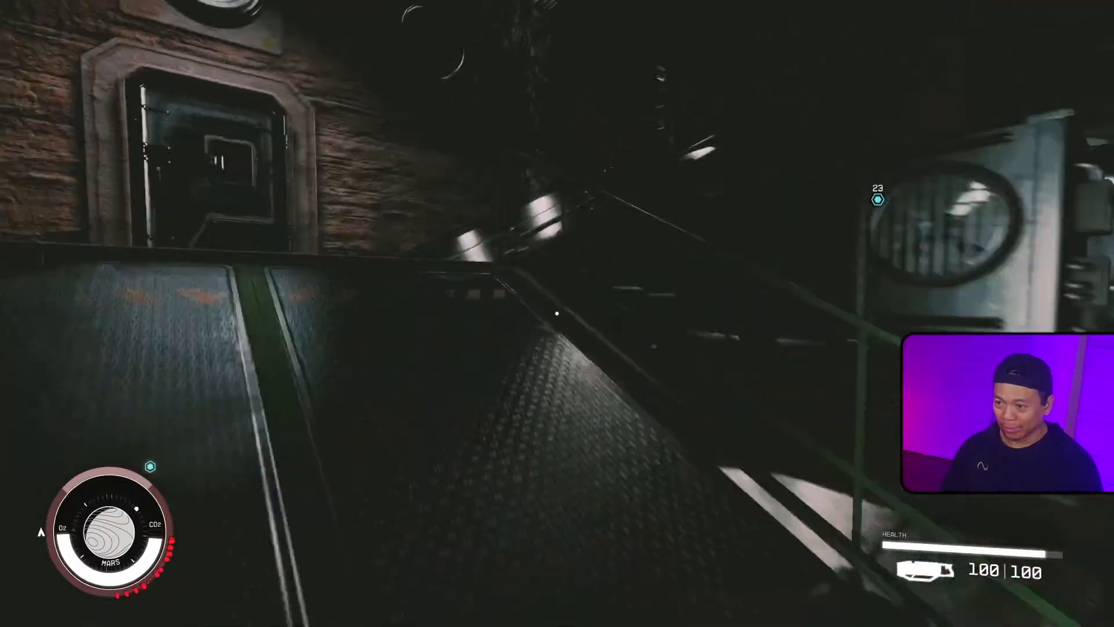
key("w")
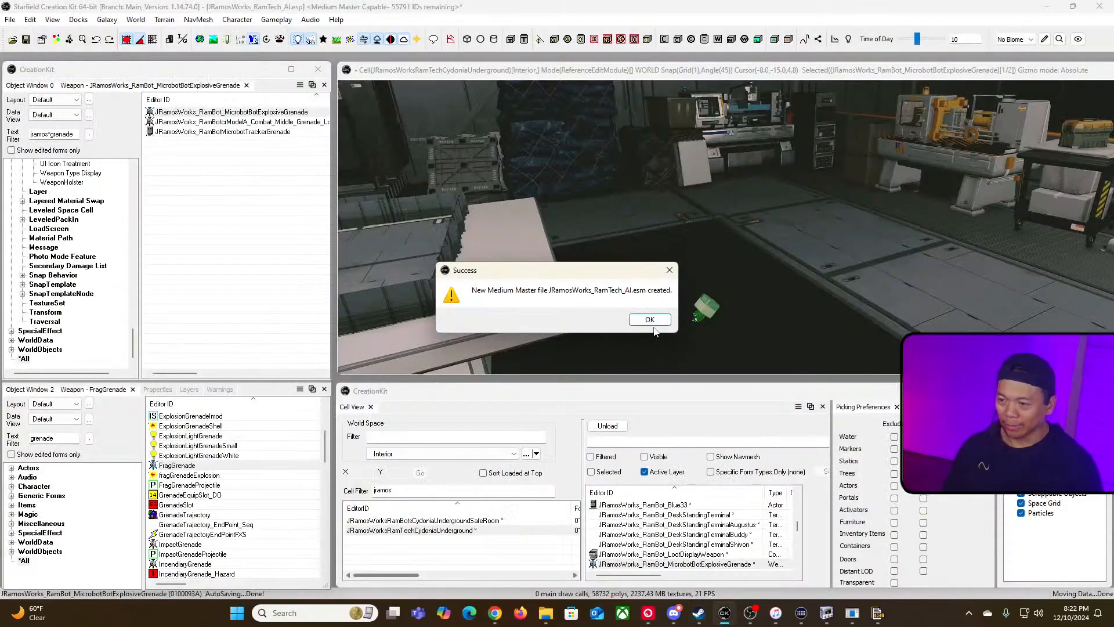
Step: Open the Microbot Explosive Grenade's override projectile, trying Alt. Trigger before reselecting Trigger on Impact
key("Return")
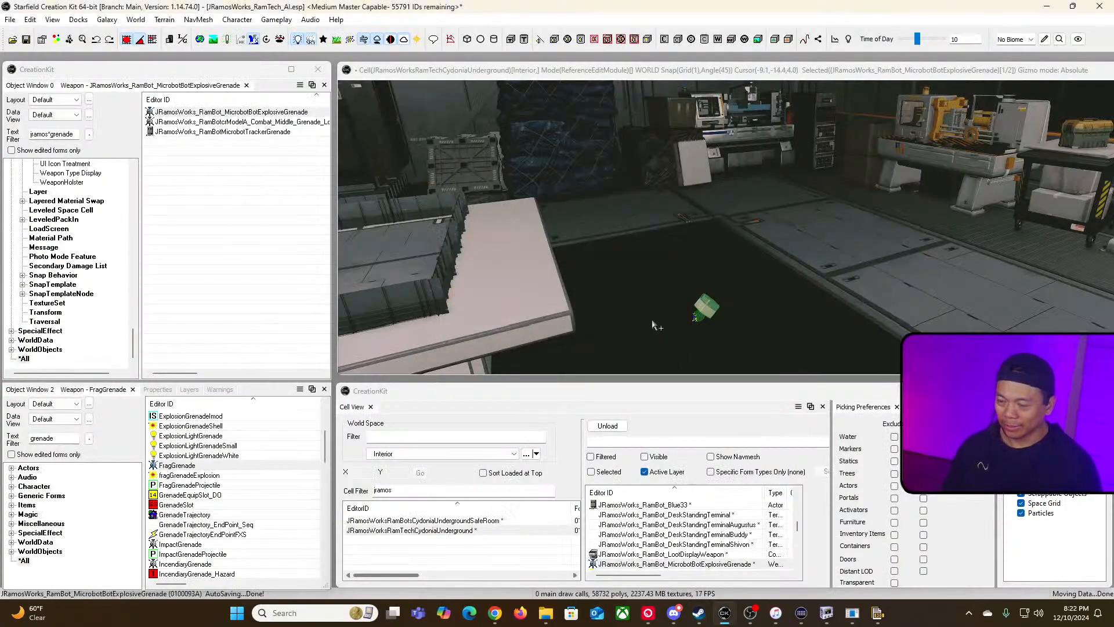
left_click(286, 114)
double_click(286, 114)
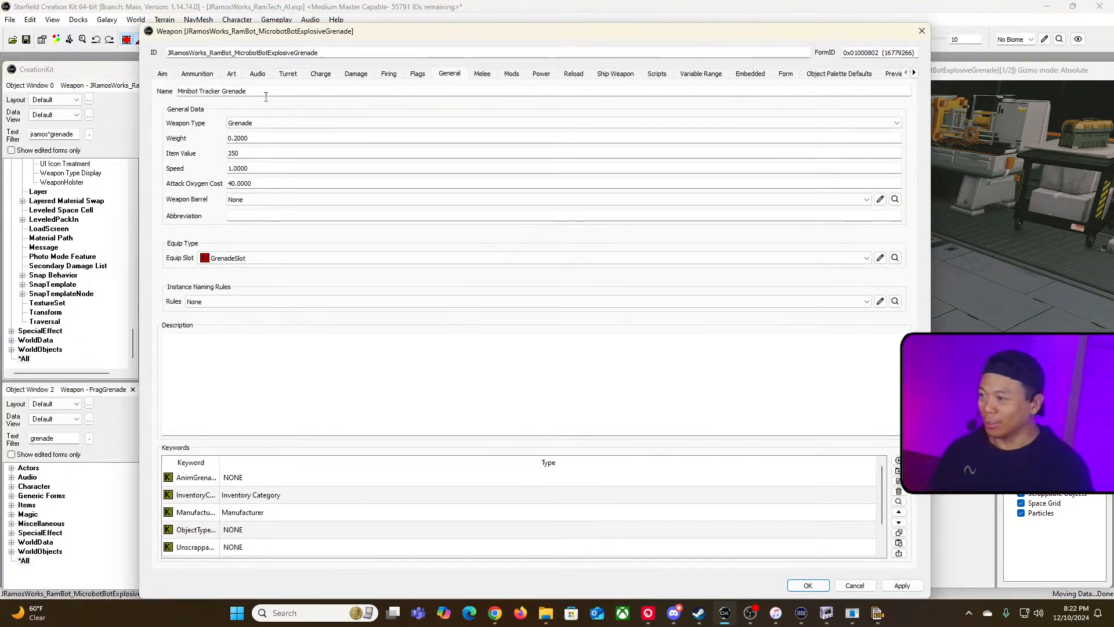
left_click(202, 78)
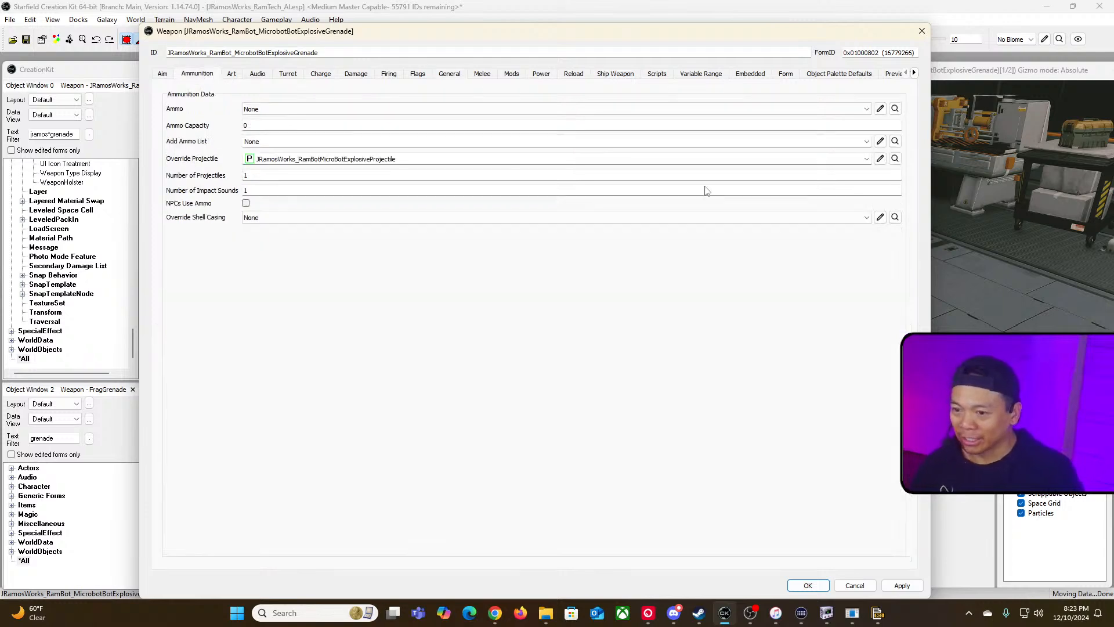
left_click(880, 159)
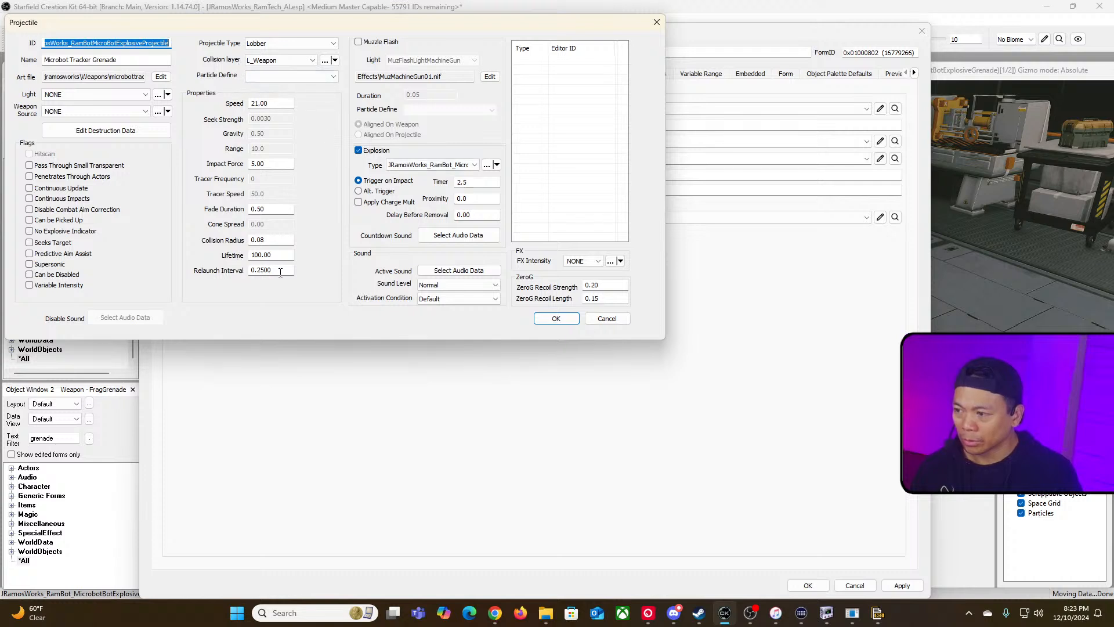
left_click(359, 191)
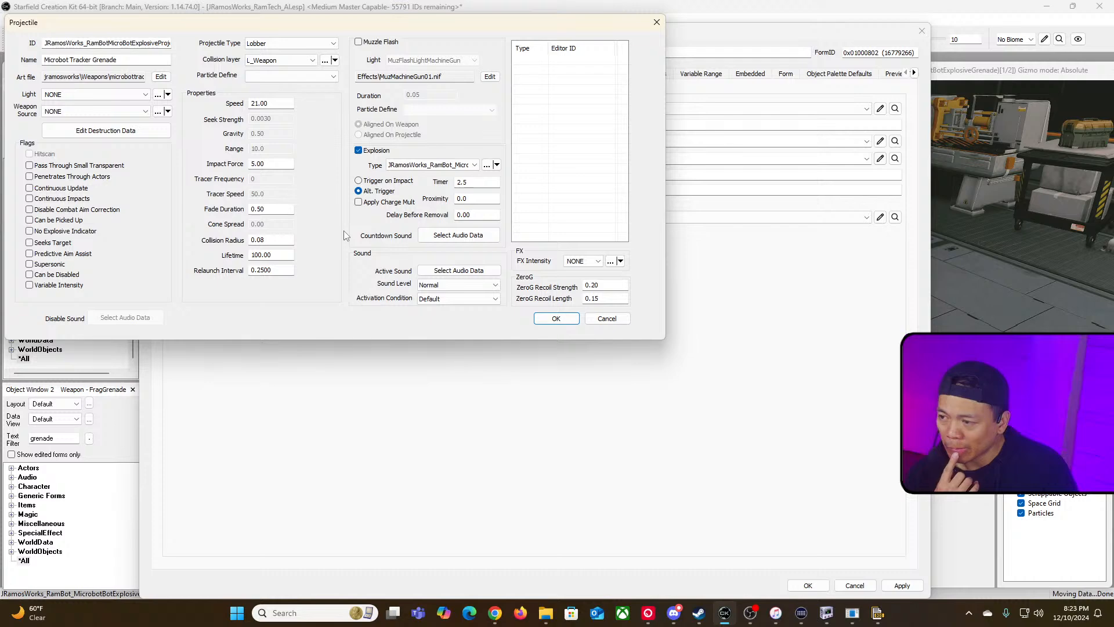
left_click(360, 181)
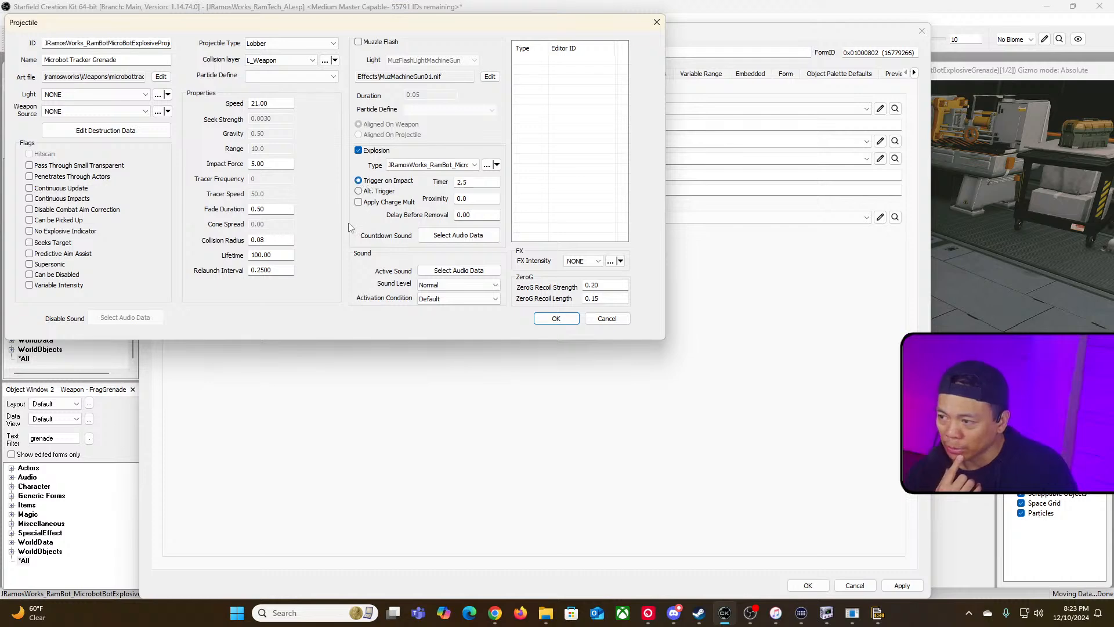
Step: Open the projectile's explosion, enable its Chain flag, and confirm the explosion
left_click(487, 165)
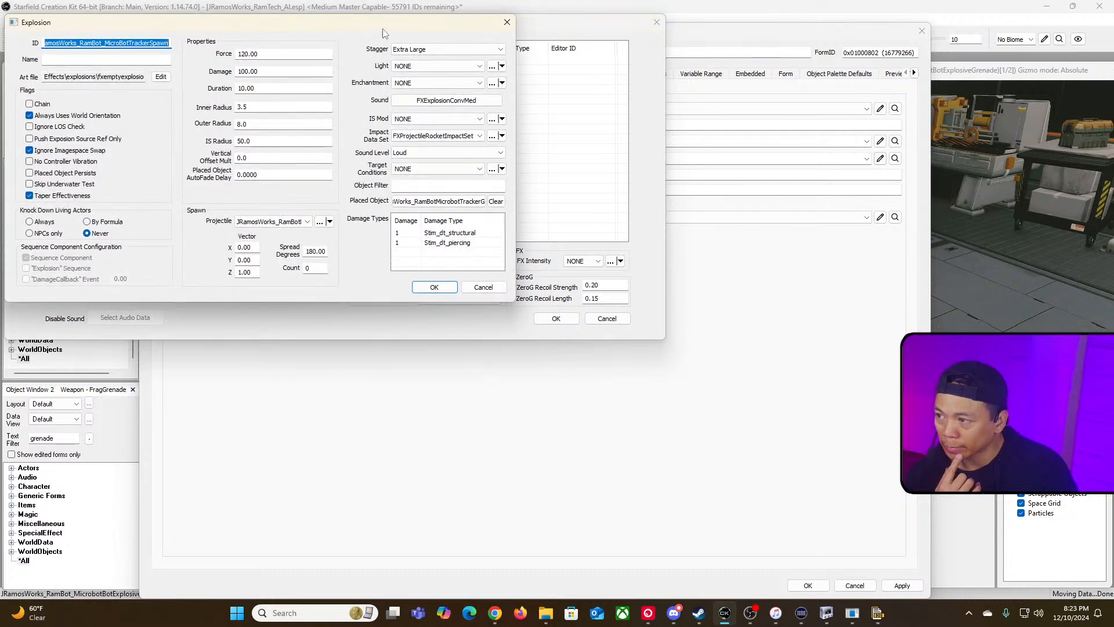
left_click_drag(385, 30, 528, 120)
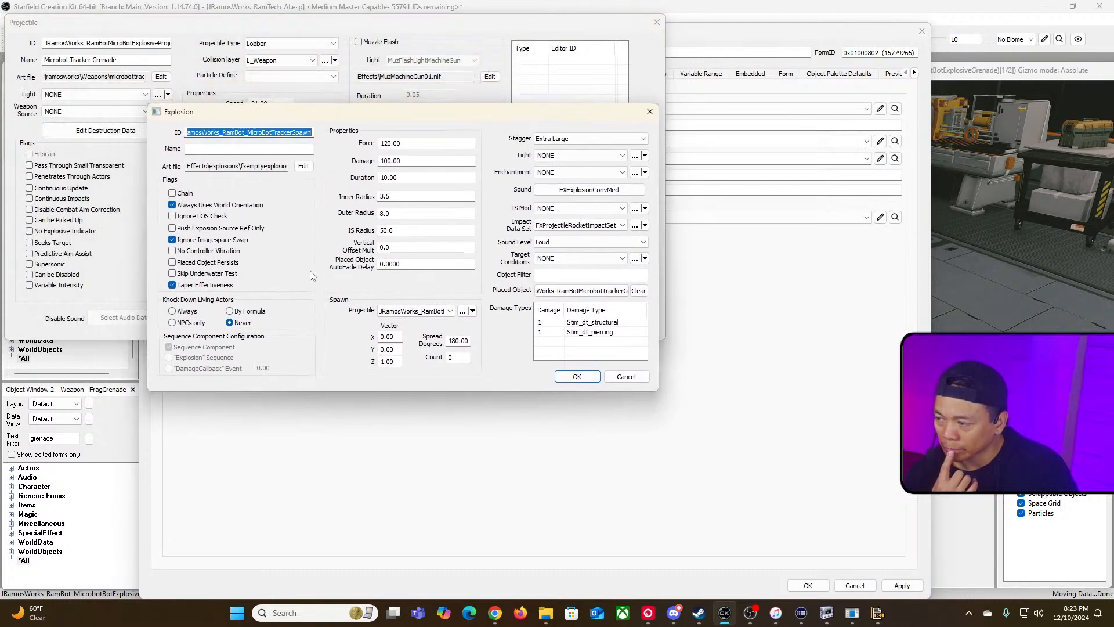
left_click(180, 194)
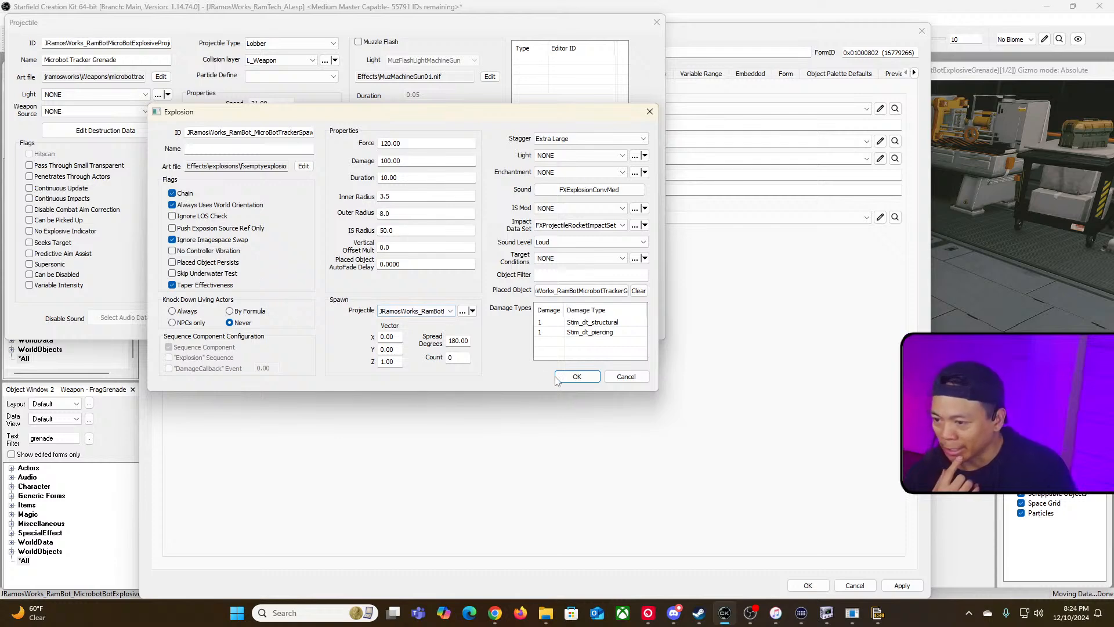
left_click(577, 376)
Step: Confirm the projectile and weapon dialogs and save the plugin
left_click(556, 319)
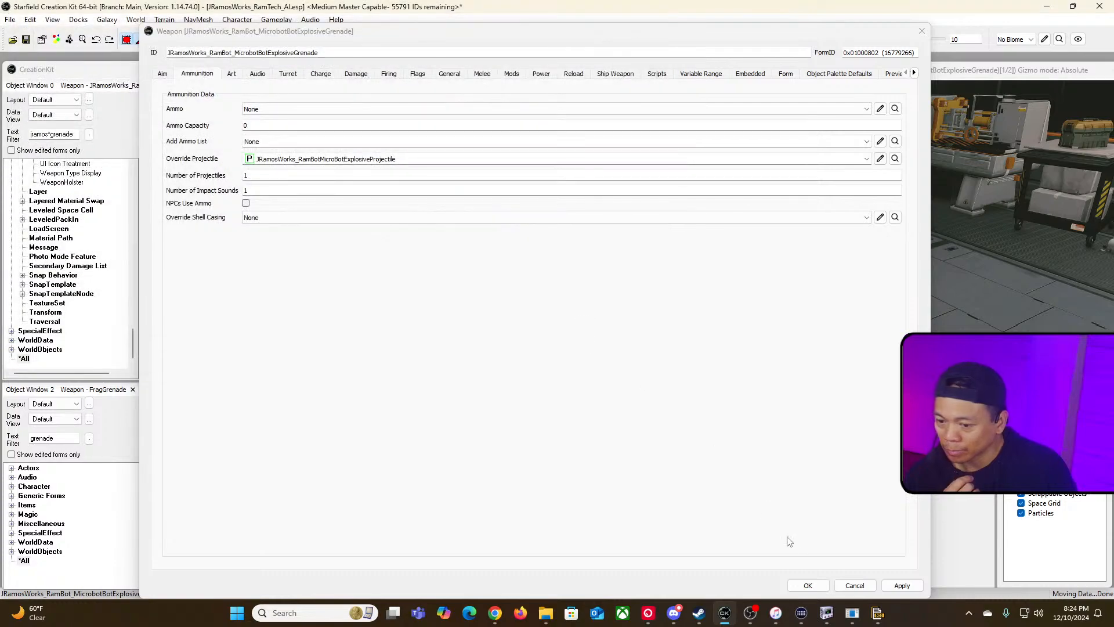
left_click(808, 586)
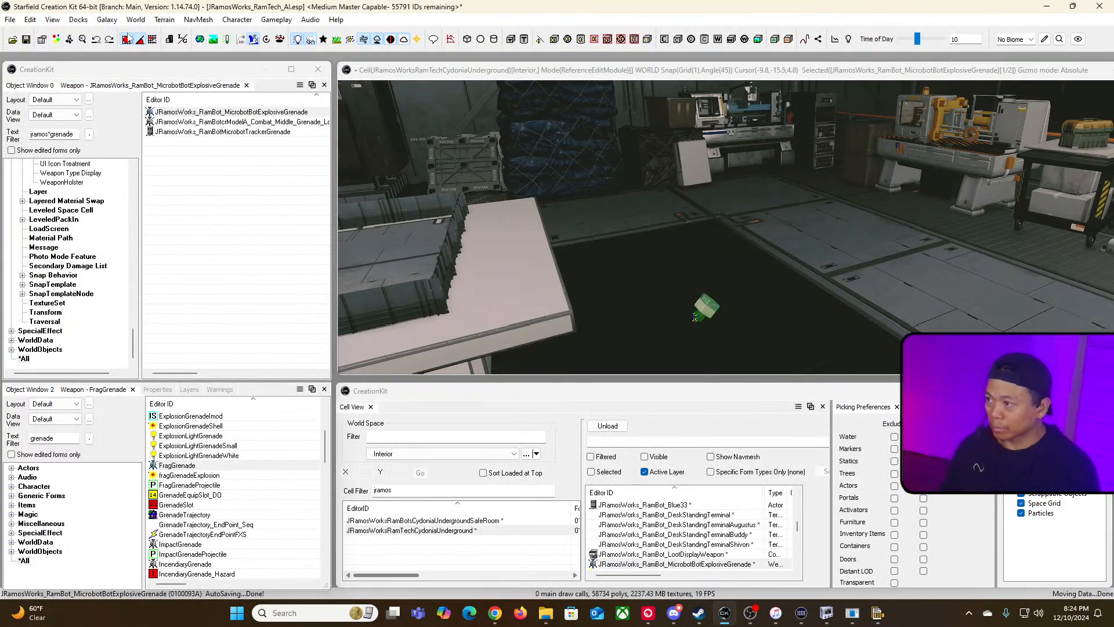
left_click(27, 39)
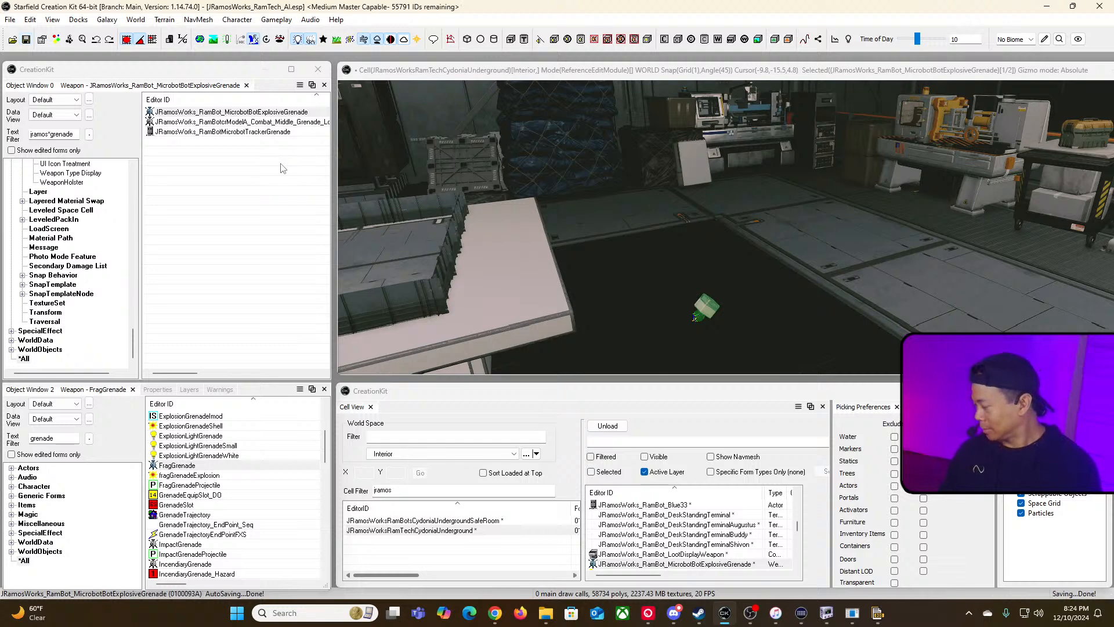
Step: Reopen the grenade's projectile explosion, set its spawn Count to 1, and confirm all open dialogs
double_click(248, 112)
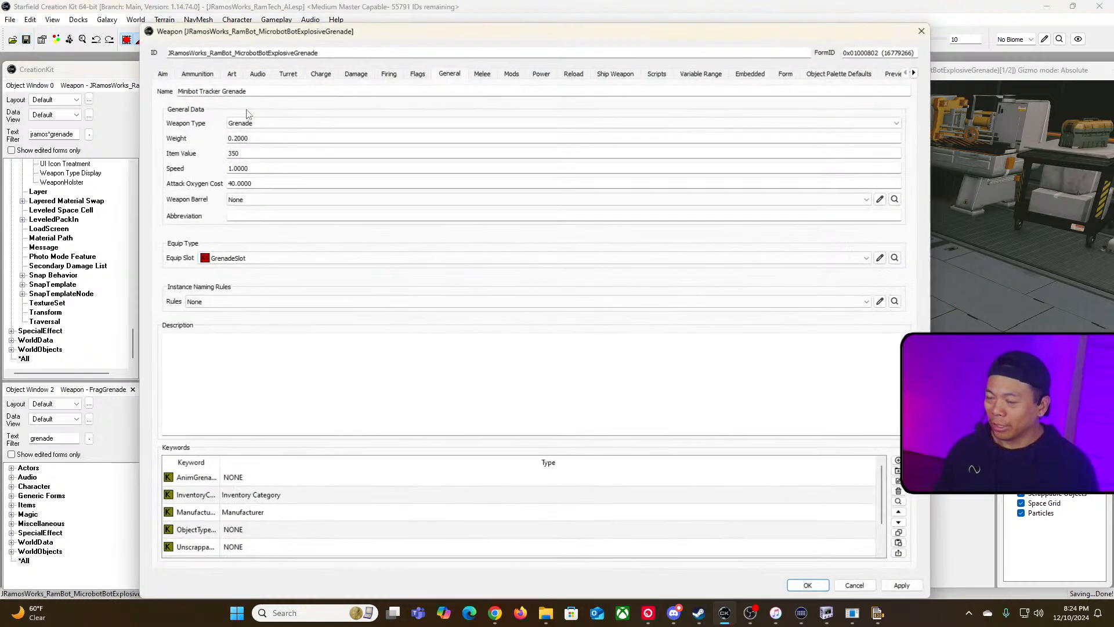
left_click(197, 74)
left_click(880, 163)
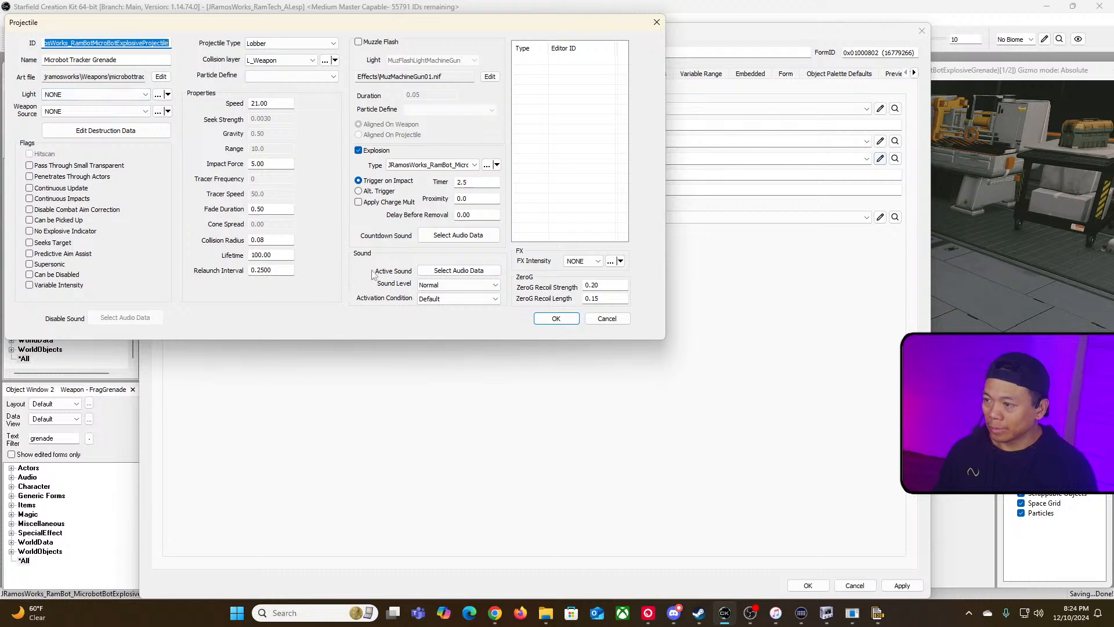
left_click(487, 165)
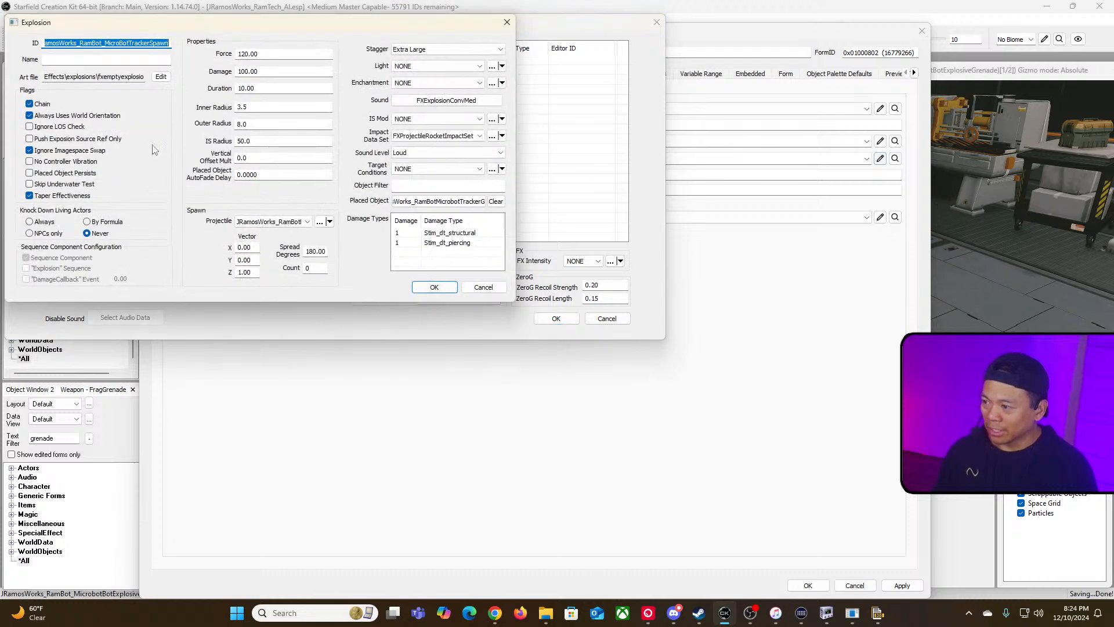
left_click(326, 270)
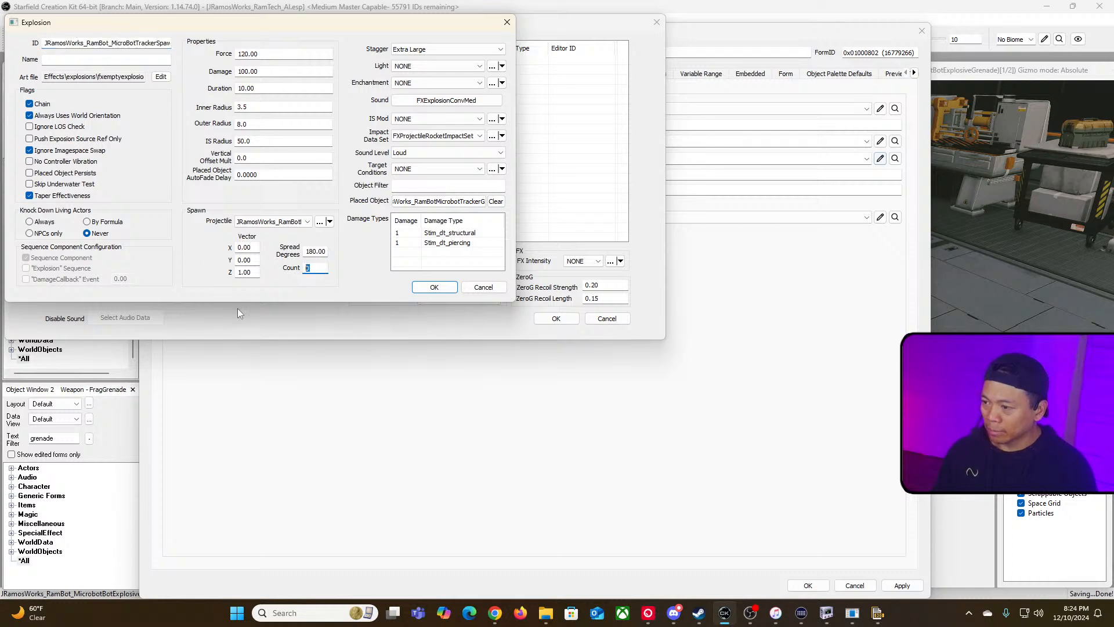
type("1")
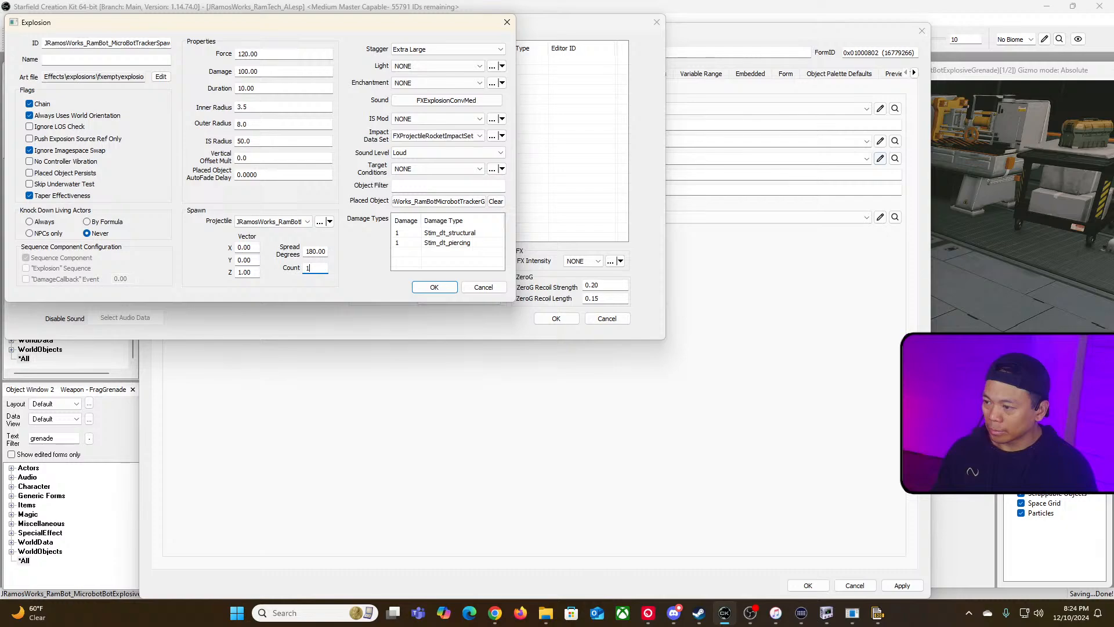
left_click(434, 286)
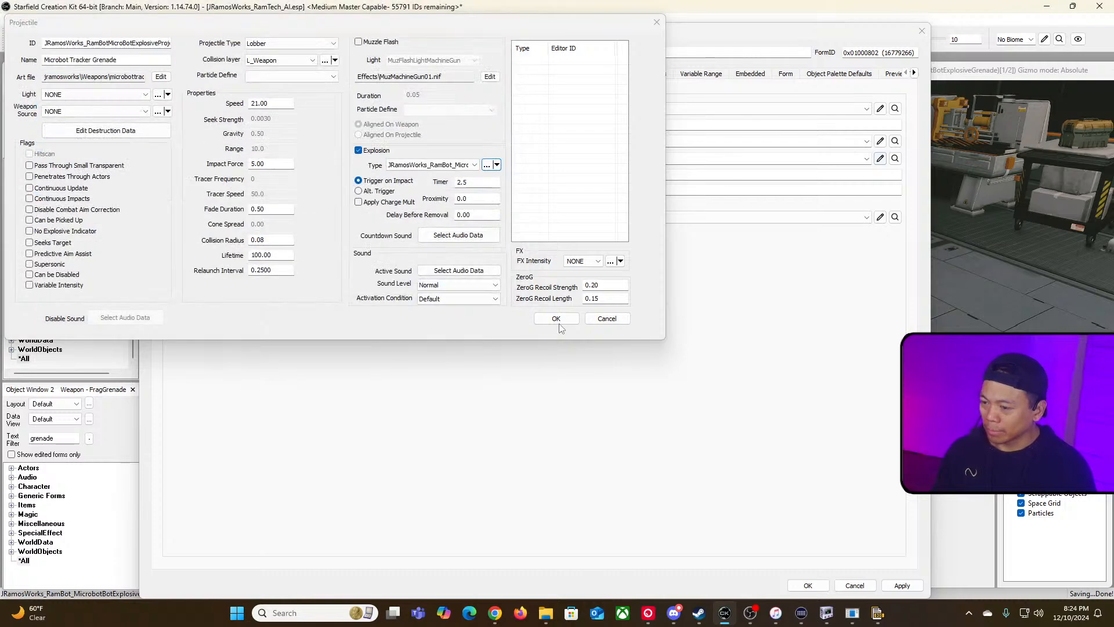
left_click(556, 318)
left_click(805, 584)
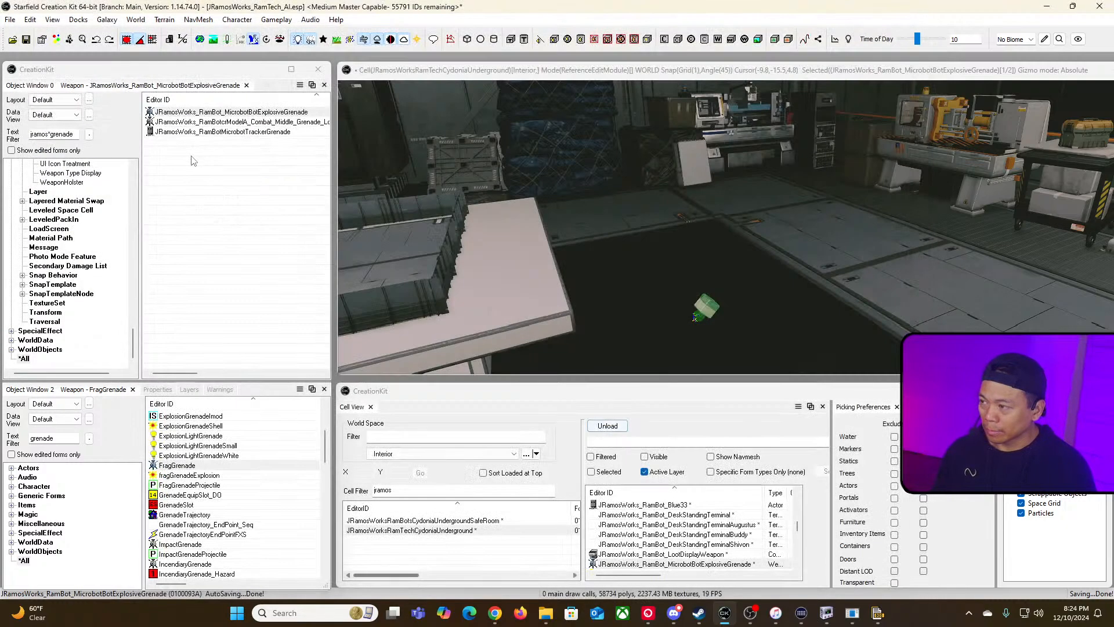
Step: Save the plugin and convert the active file to a Medium Master, overwriting the existing JRamosWorks_RamTech_AI.esm
left_click(27, 39)
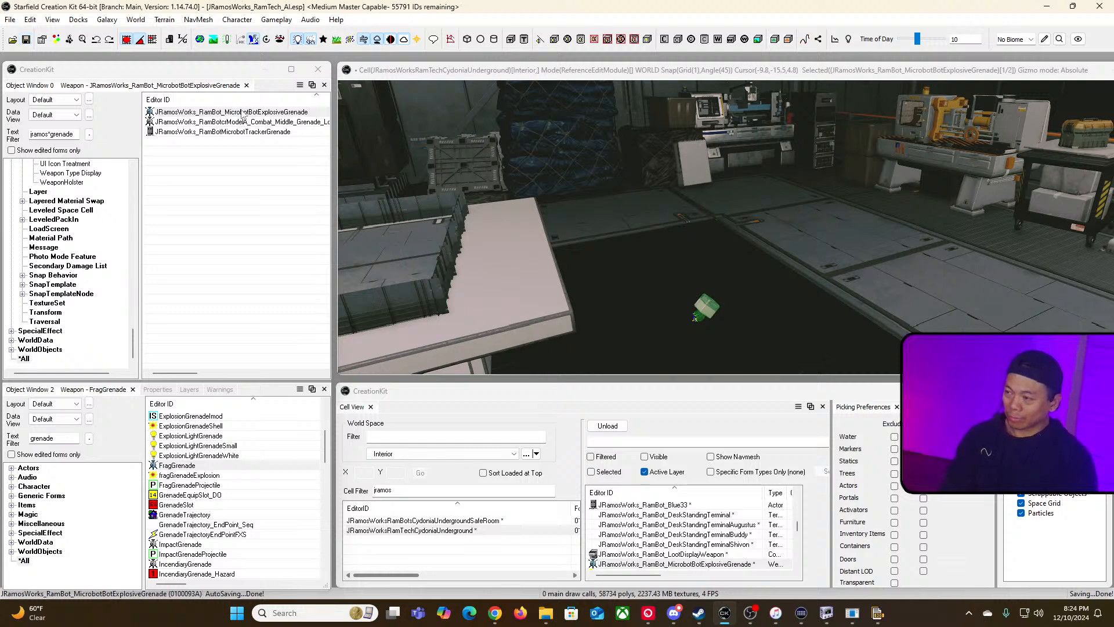
left_click(10, 20)
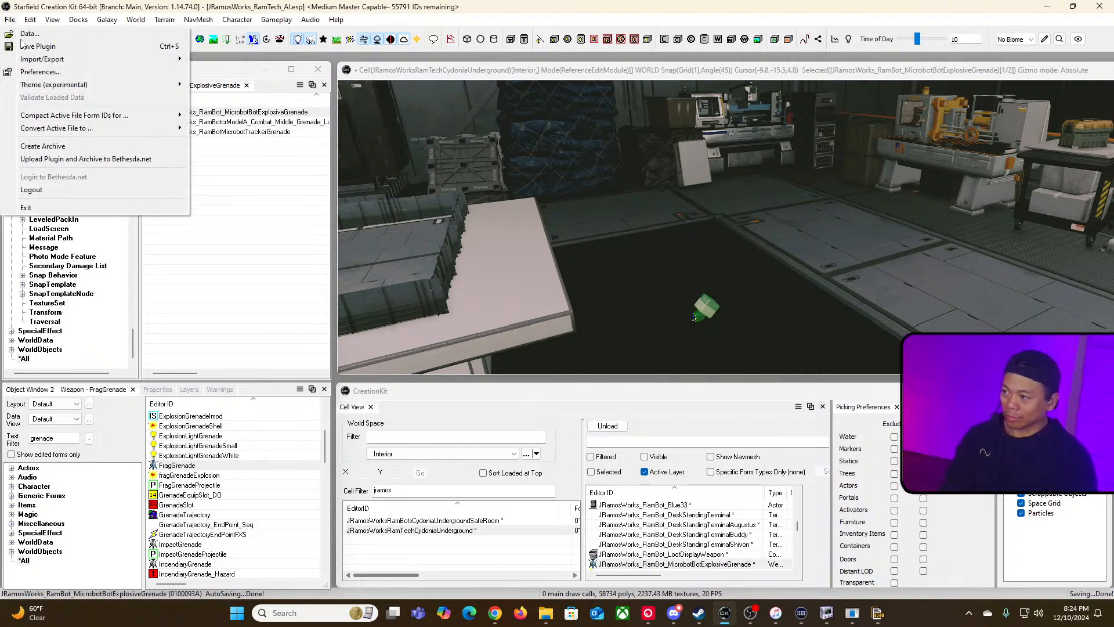
mouse_move(87, 129)
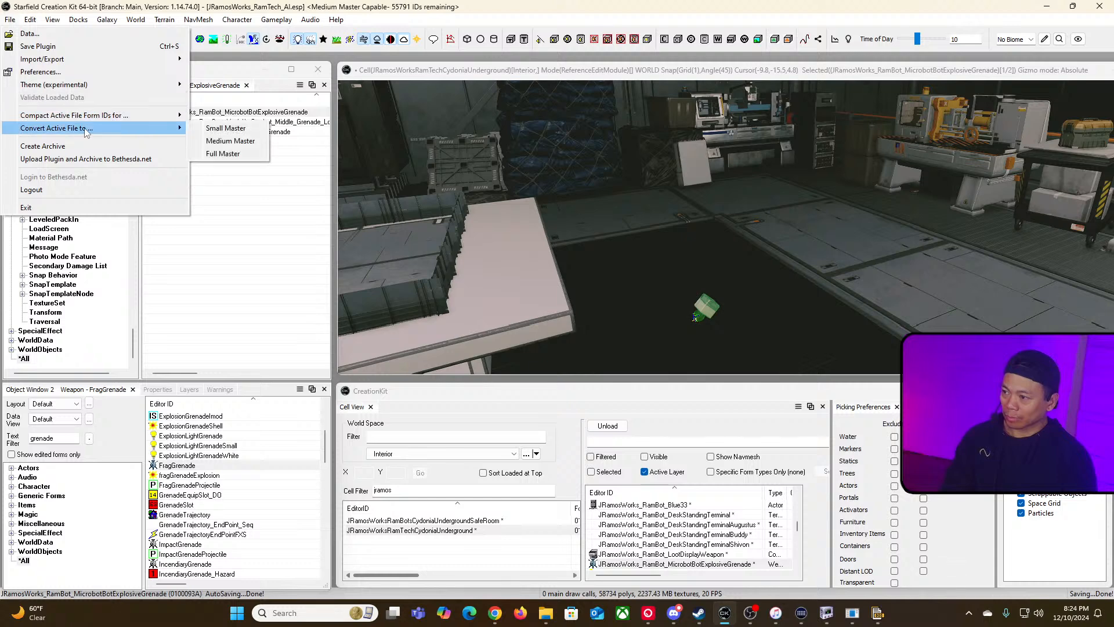
left_click(225, 142)
left_click(577, 323)
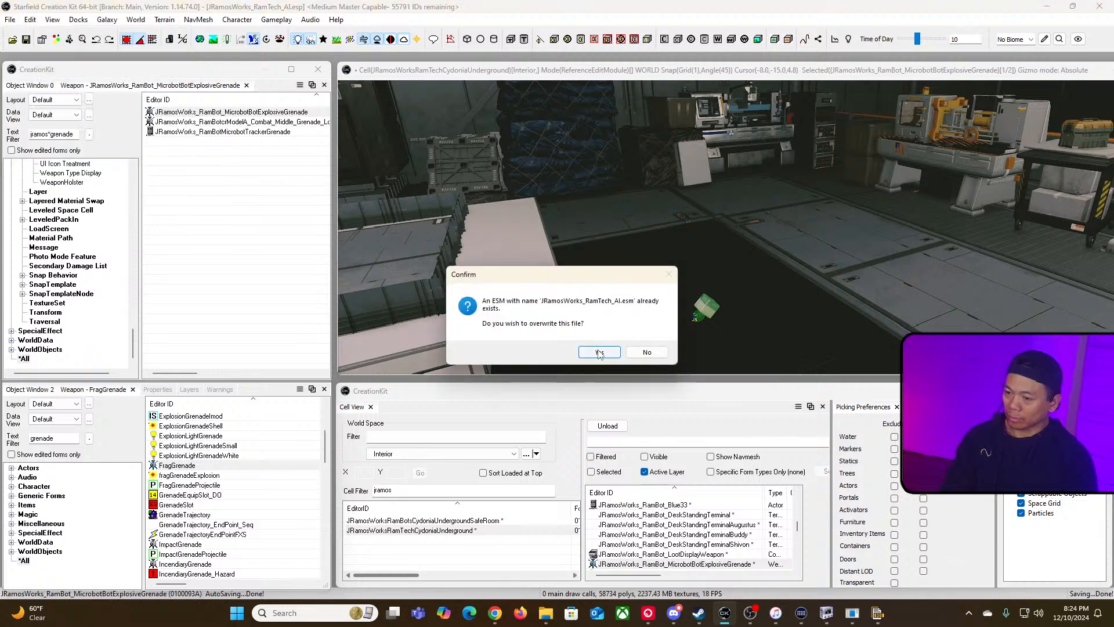
left_click(599, 352)
Step: Switch to Steam and launch Starfield from the library
key("alt+Tab")
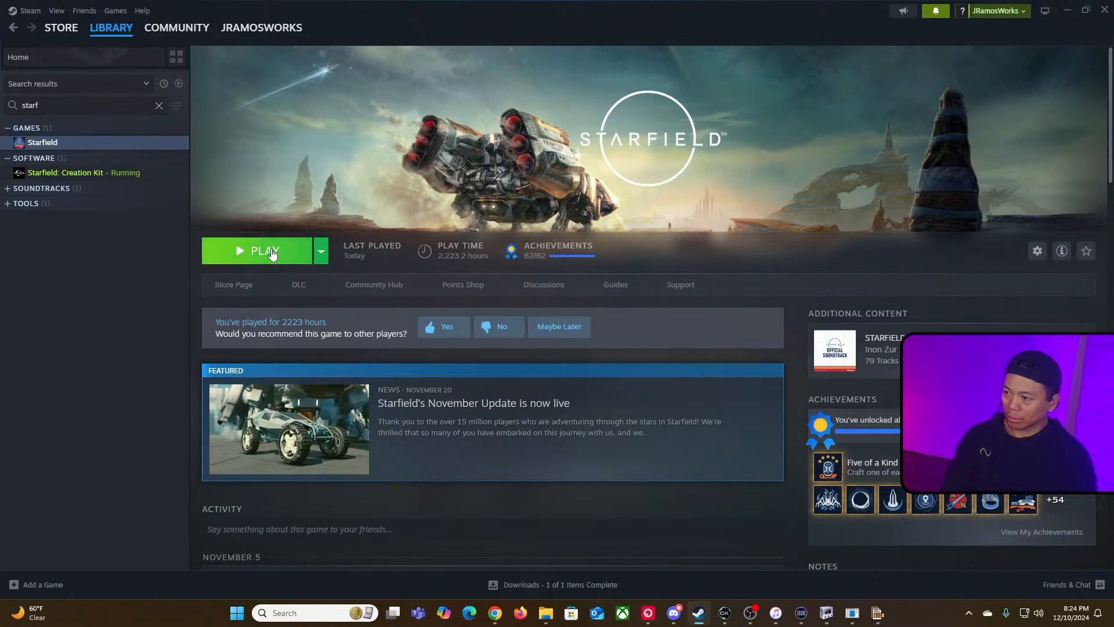
left_click(271, 254)
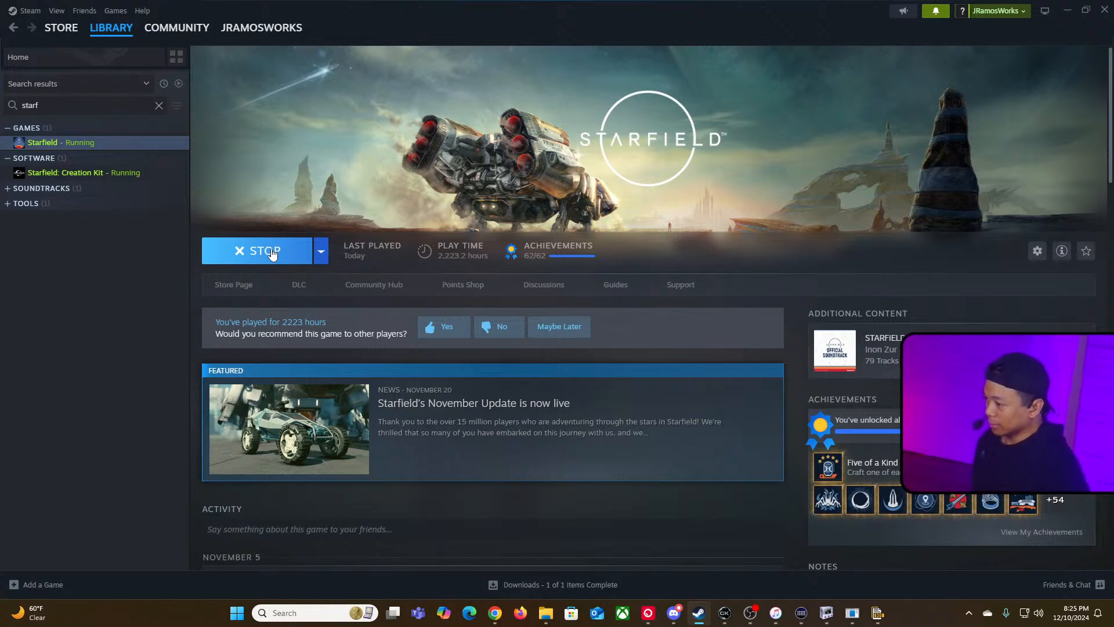
key("alt+Tab")
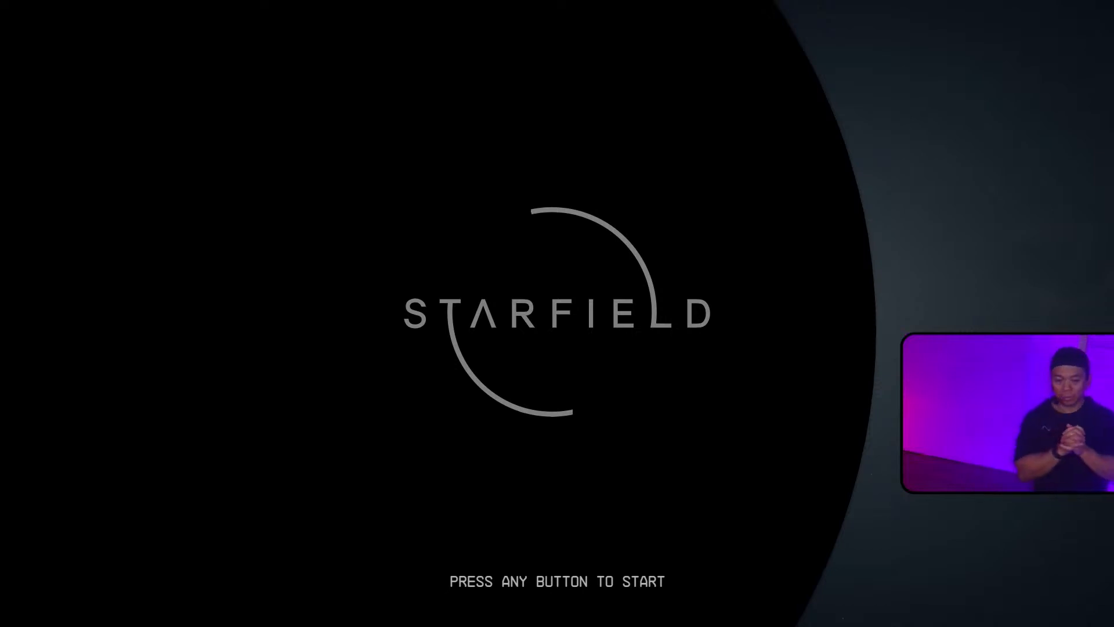
Step: Start the game and load a saved game from the main menu
left_click(560, 317)
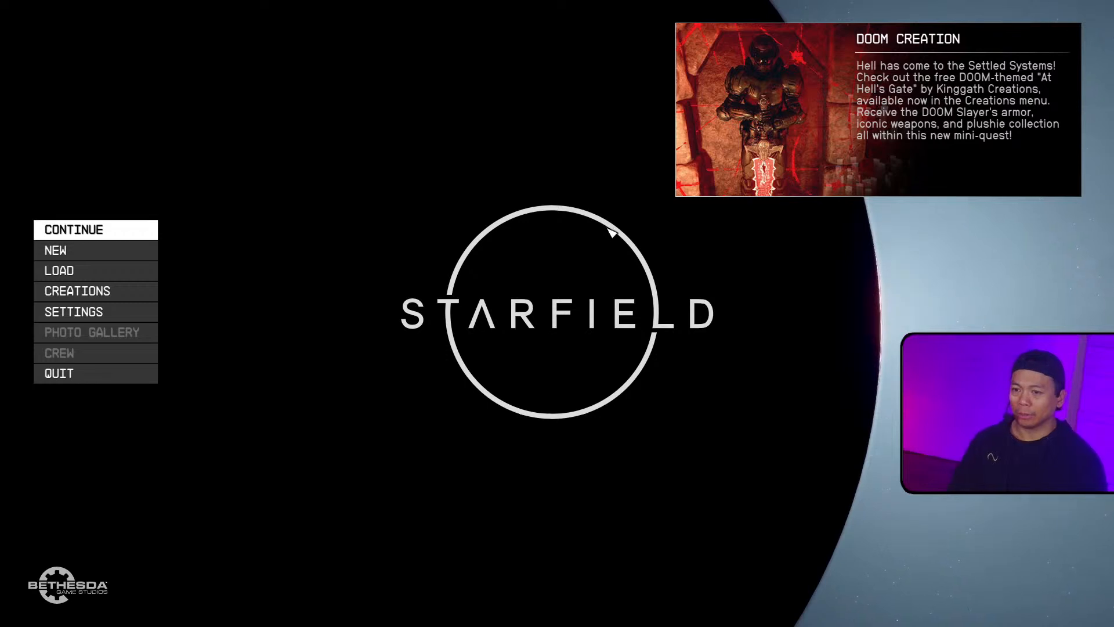
key("Down")
key("Down")
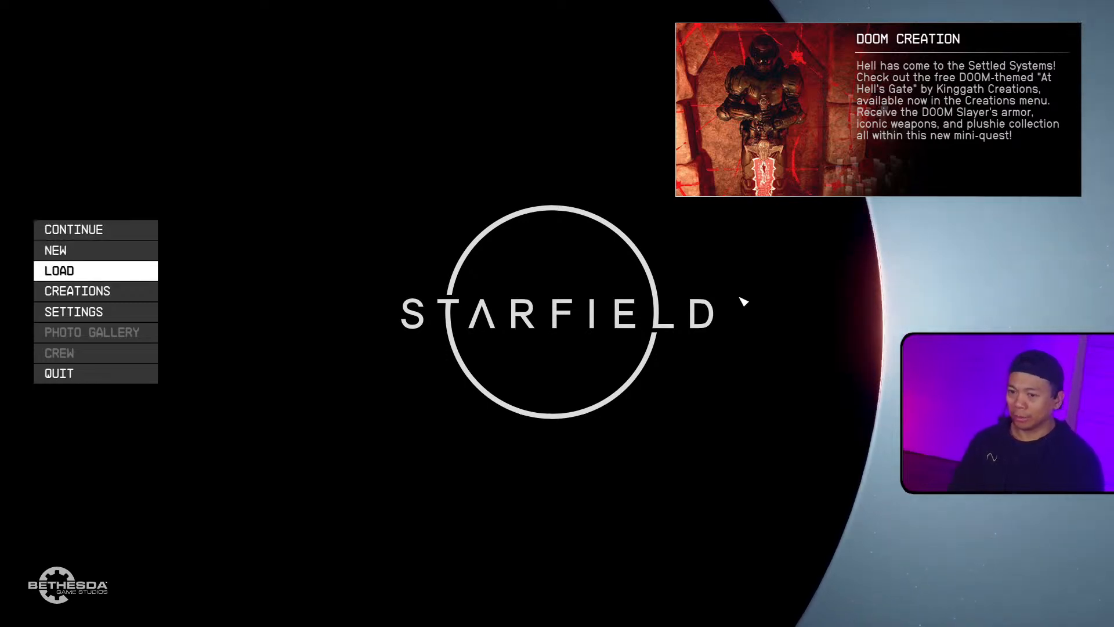
key("Return")
key("Down")
key("Down")
key("Down")
key("Return")
Step: Ride the elevator down into the facility and enter the tcl console command
key("e")
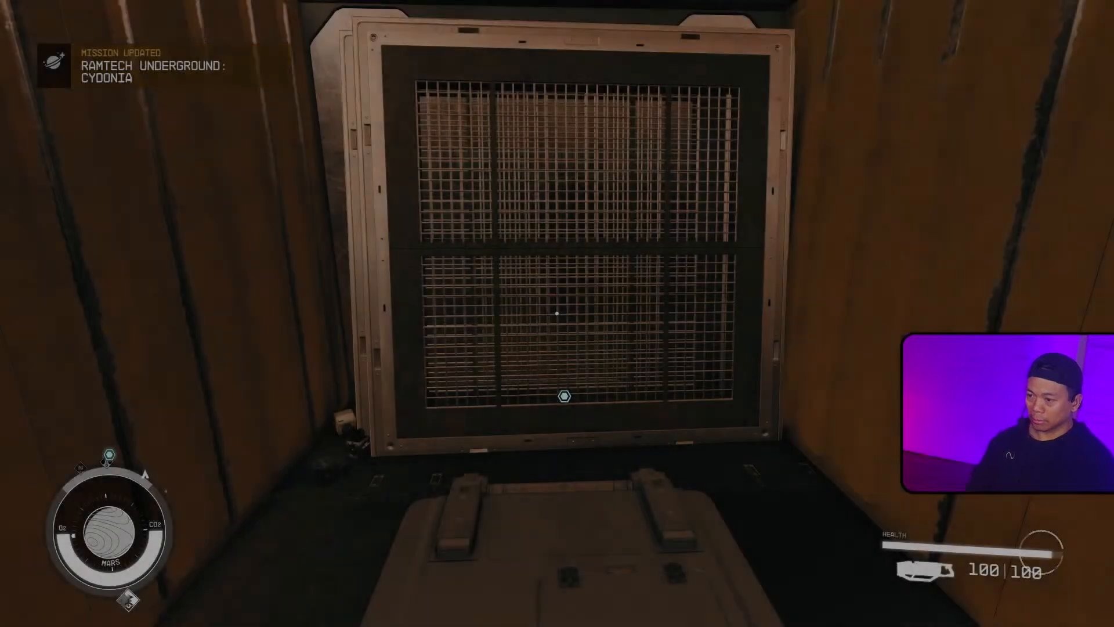
key("e")
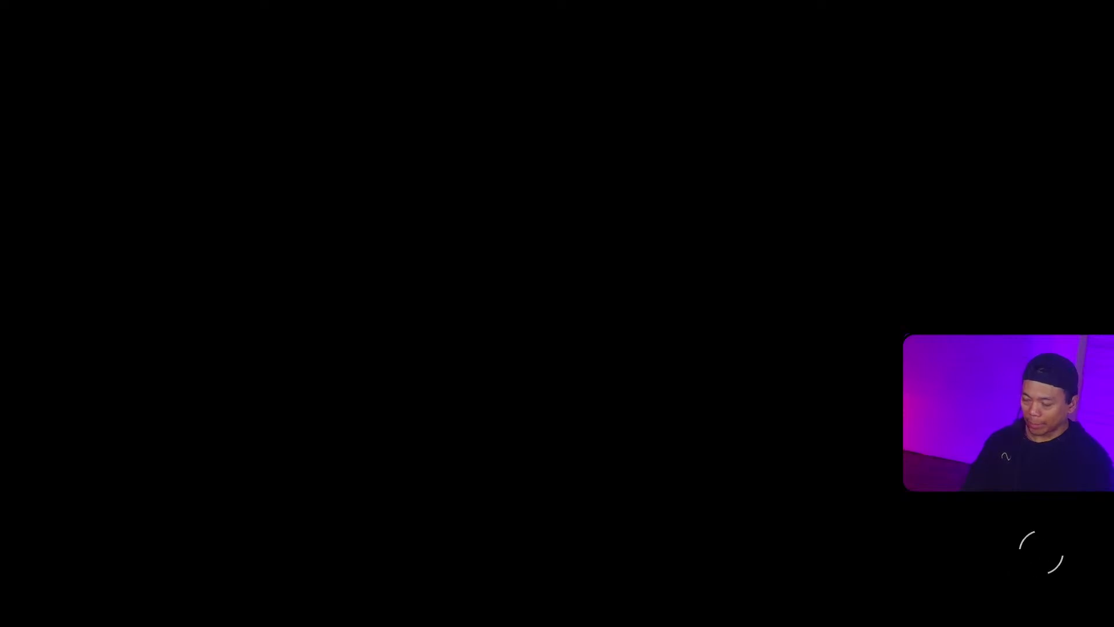
key("grave")
type("tcl")
key("Return")
key("grave")
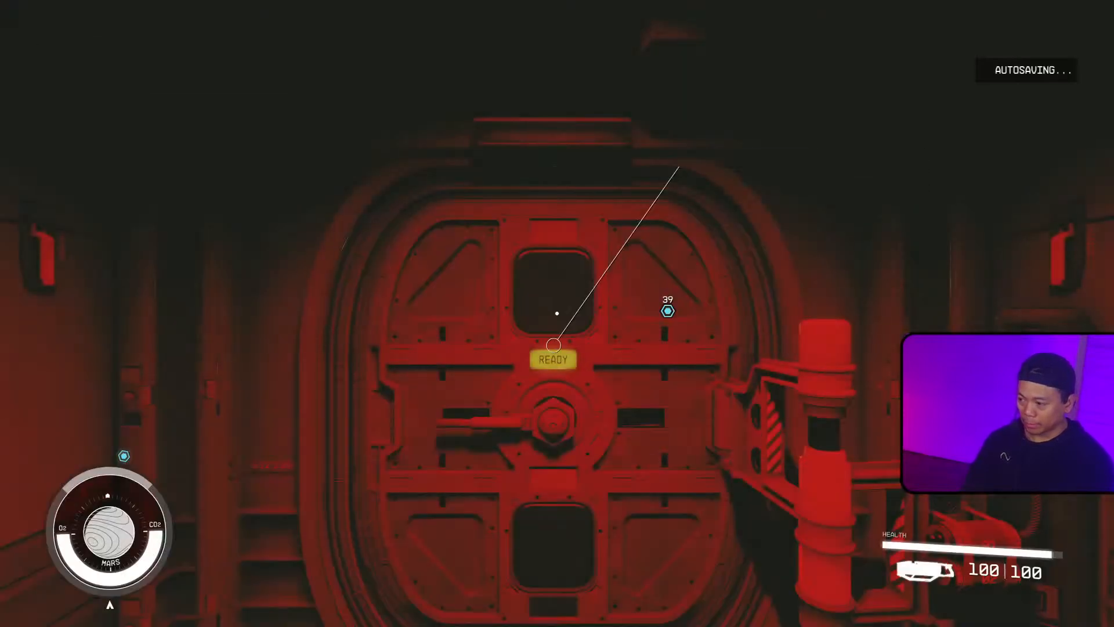
Step: Walk to the workbench area and pick up the Minibot Tracker Grenade from the floor
key("w")
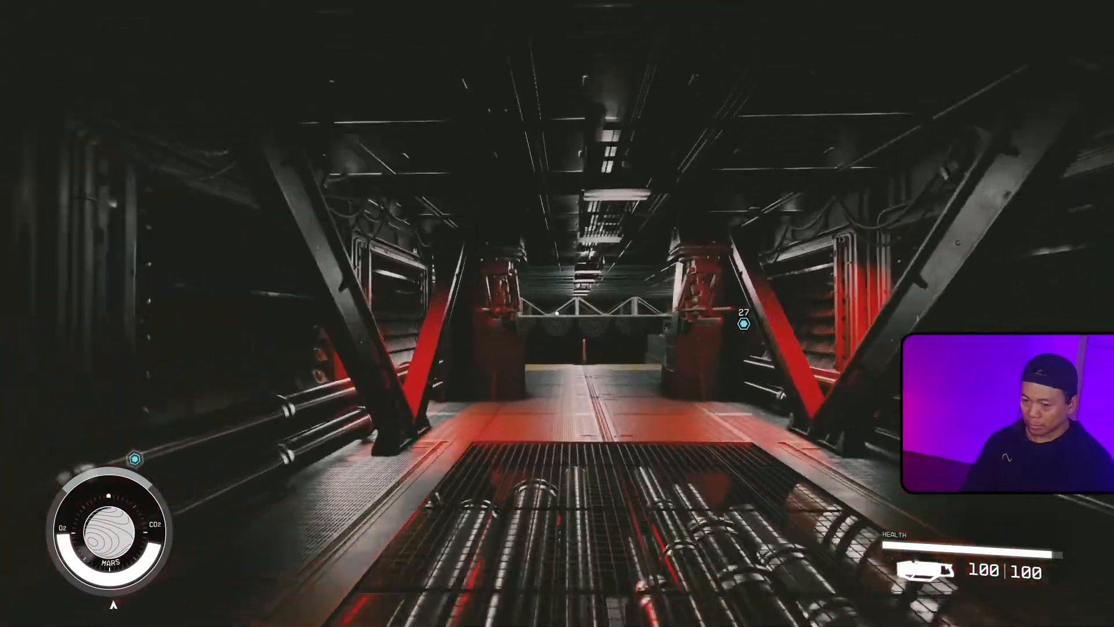
key("w")
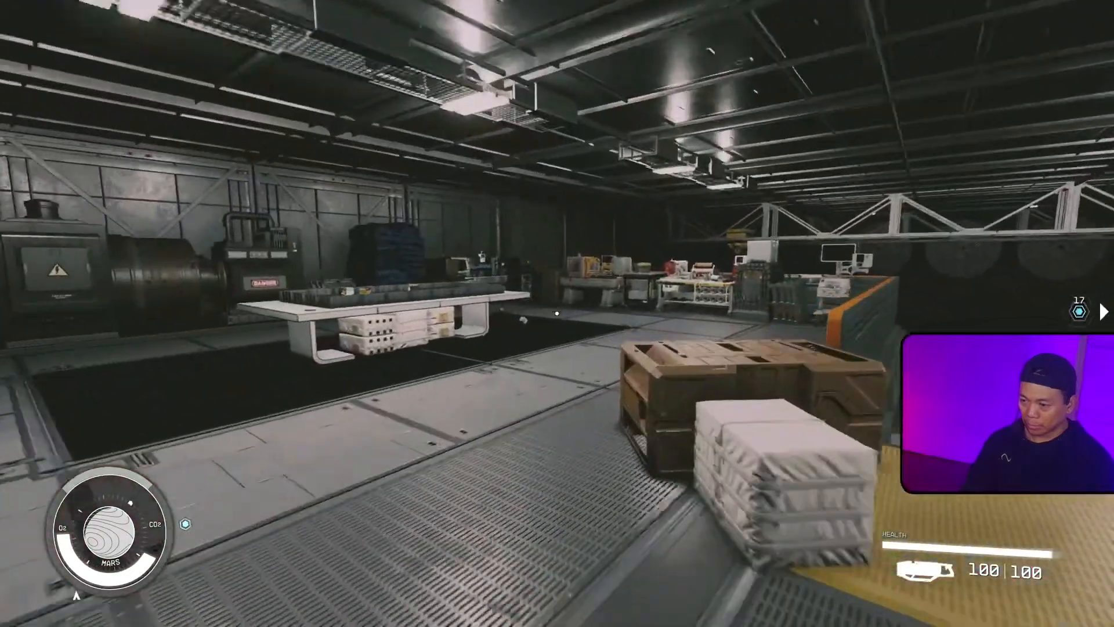
key("w")
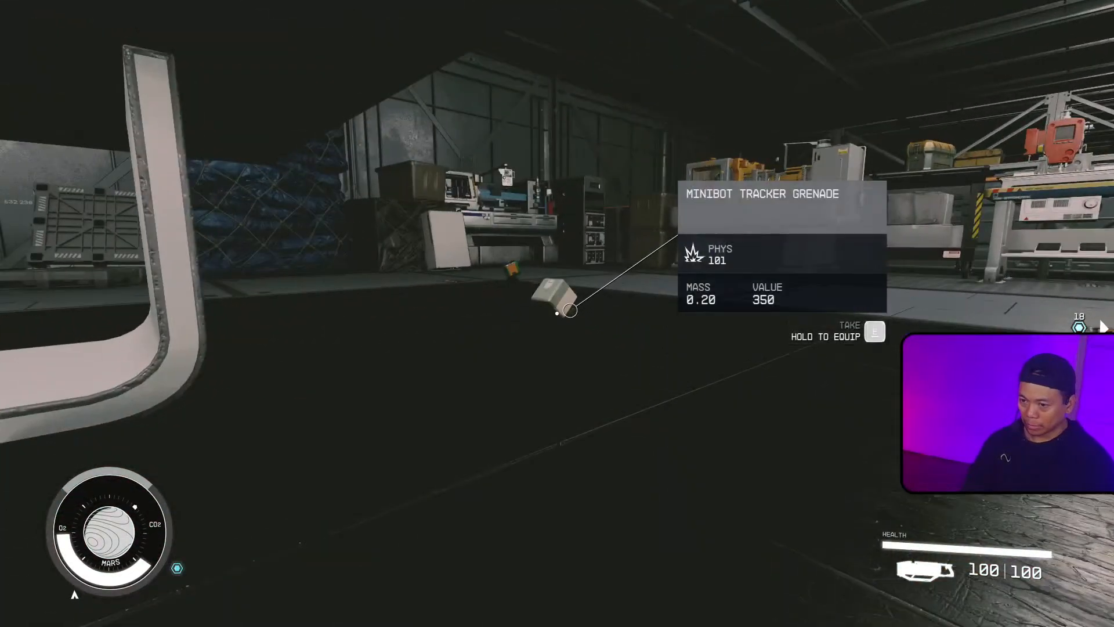
key("e")
Step: Walk to the cave test range and throw the Minibot Tracker Grenade at the targets
key("w")
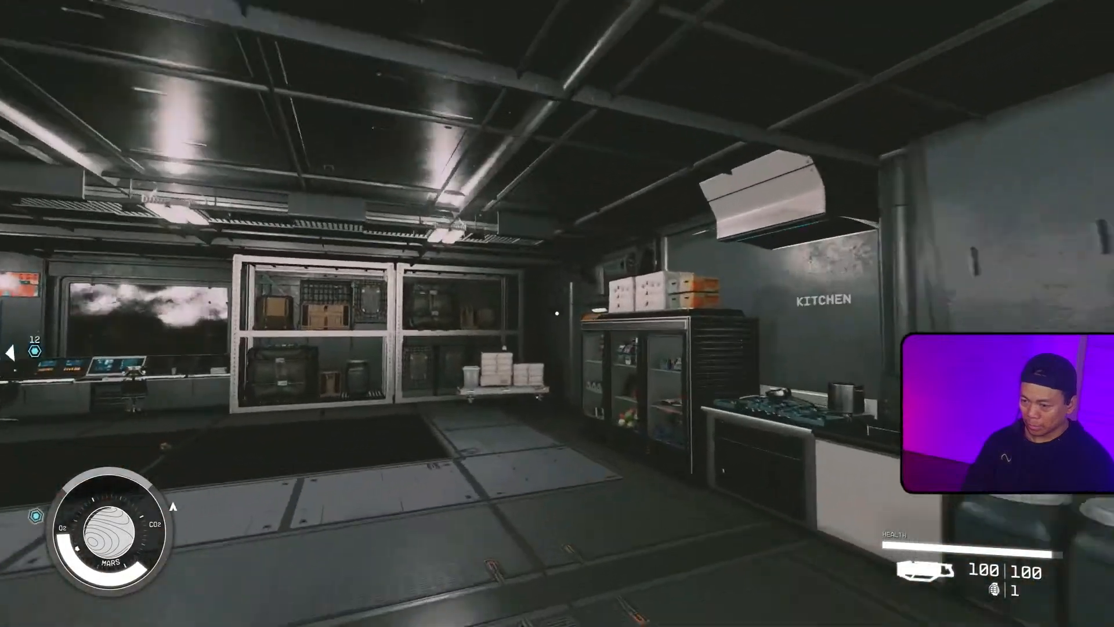
key("w")
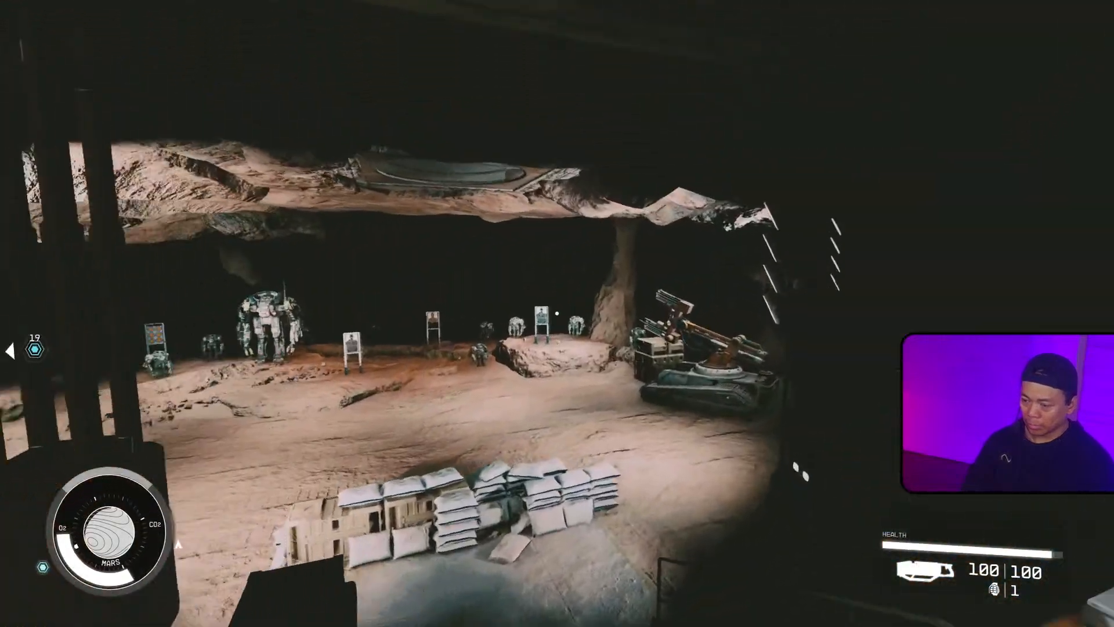
key("g")
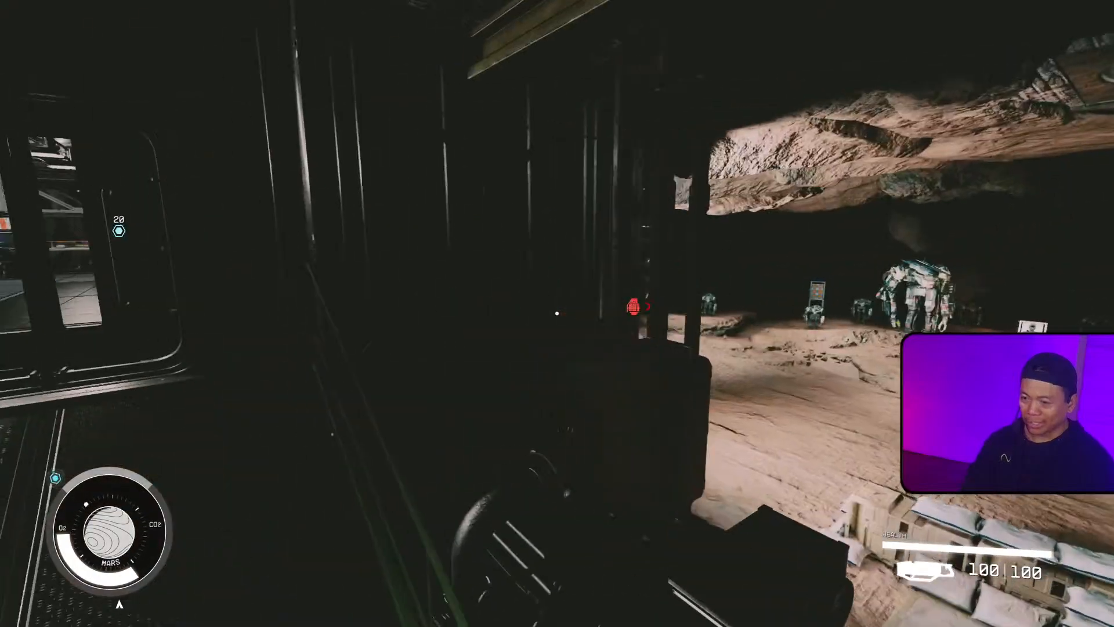
key("s")
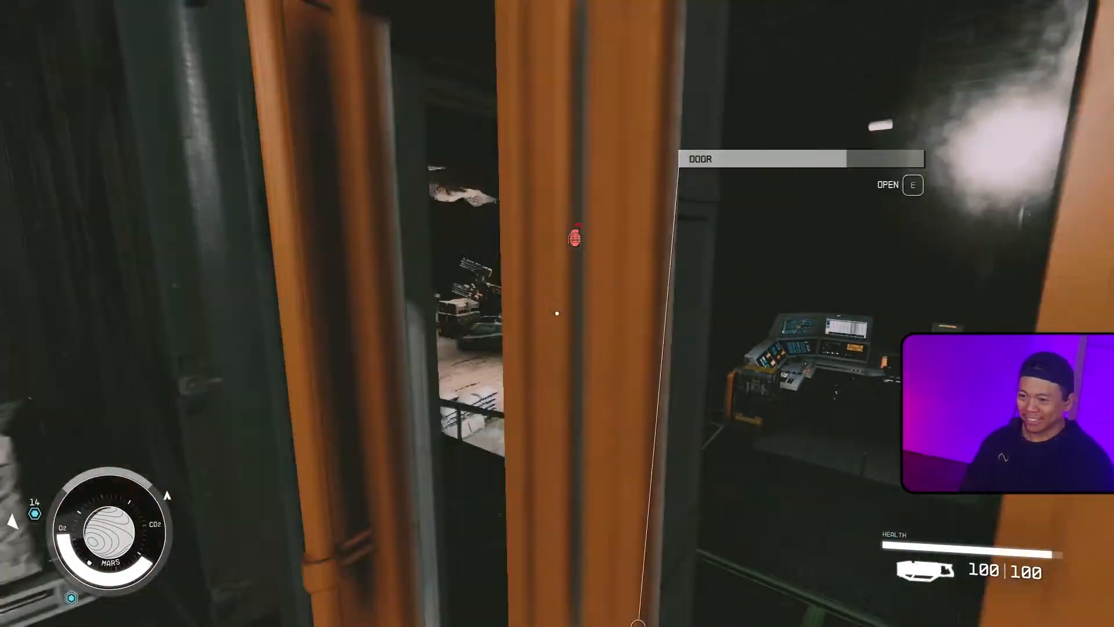
Step: Open the control room door and view the console history
key("e")
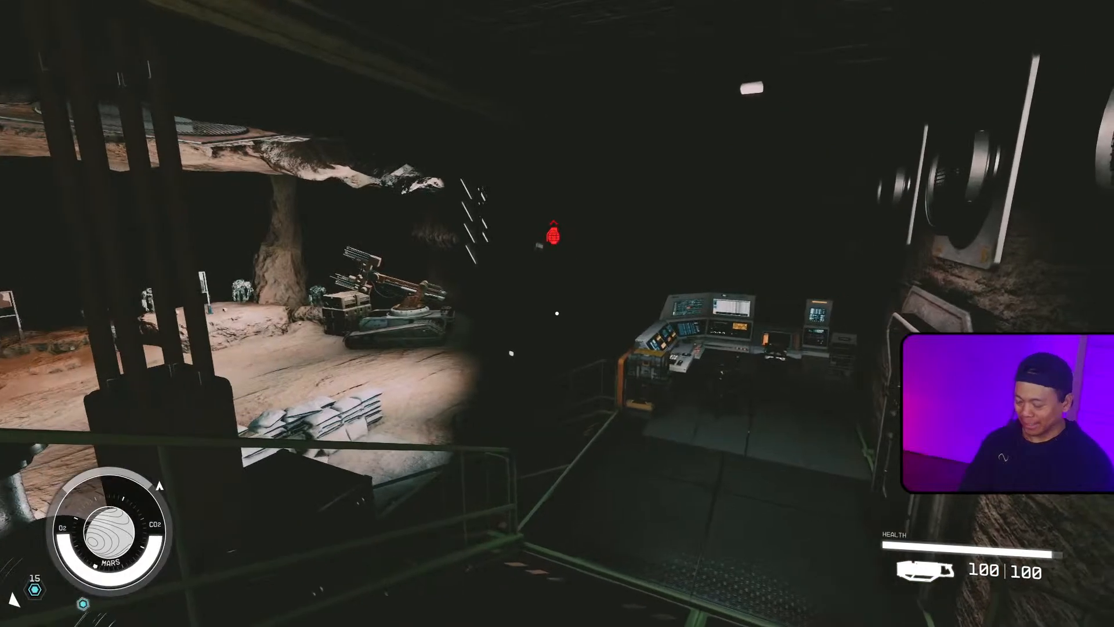
key("grave")
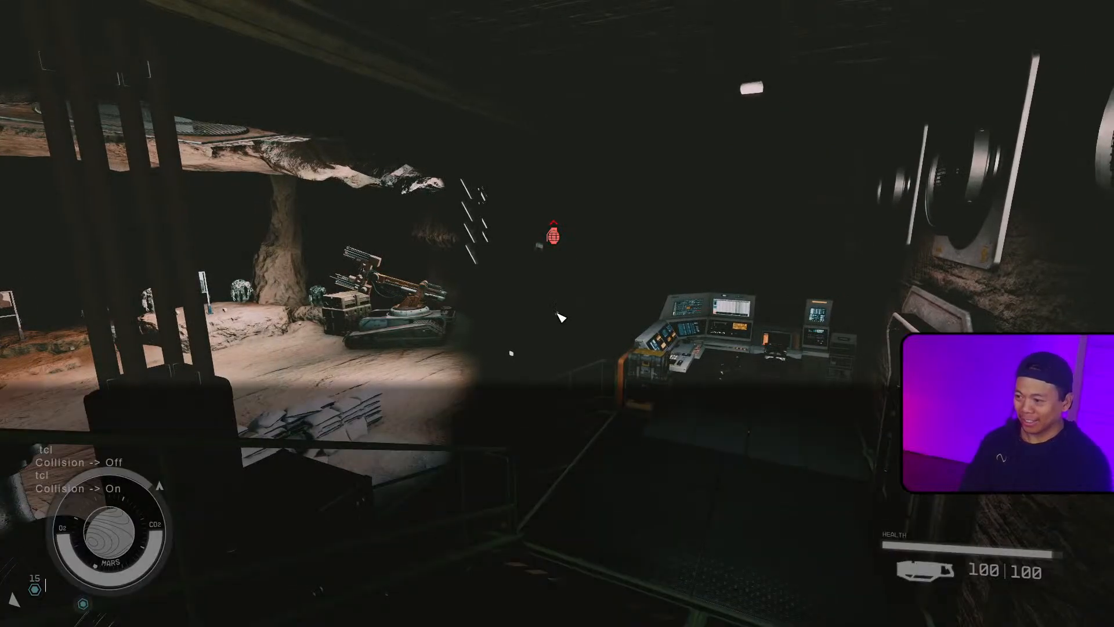
key("grave")
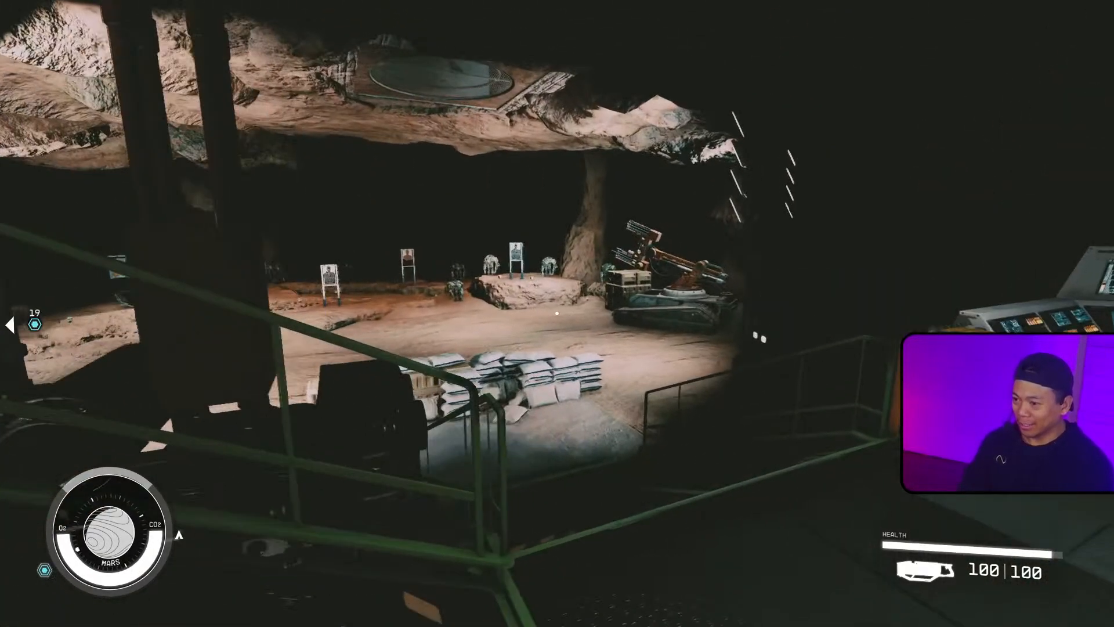
Step: Relaunch Starfield from Steam and dismiss the Medium Master success message in the Creation Kit
key("alt+Tab")
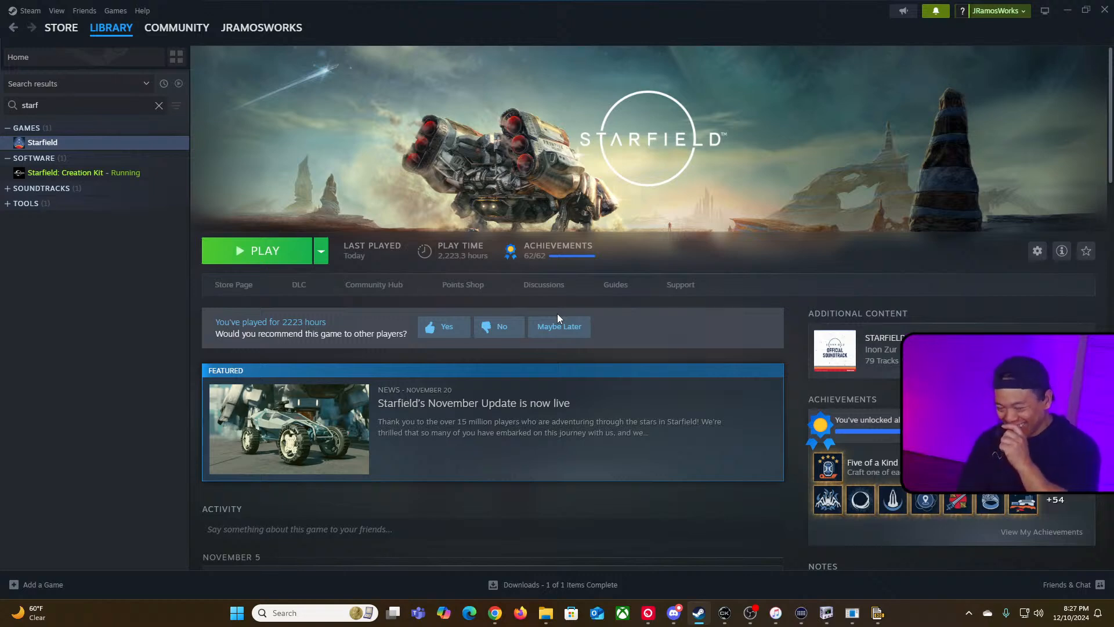
left_click(278, 260)
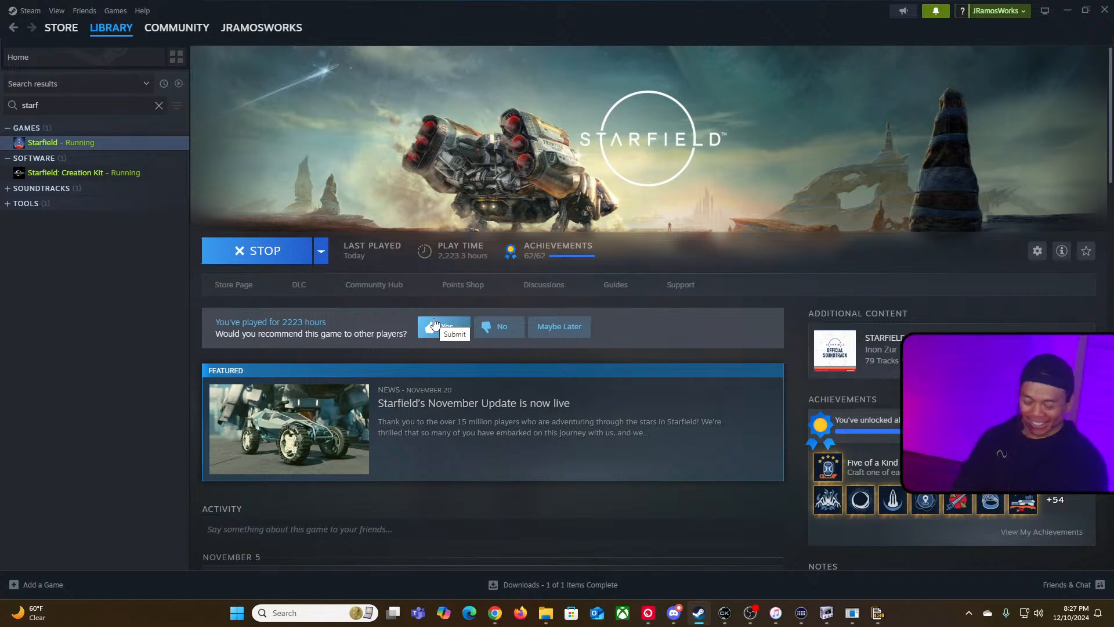
key("alt+Tab")
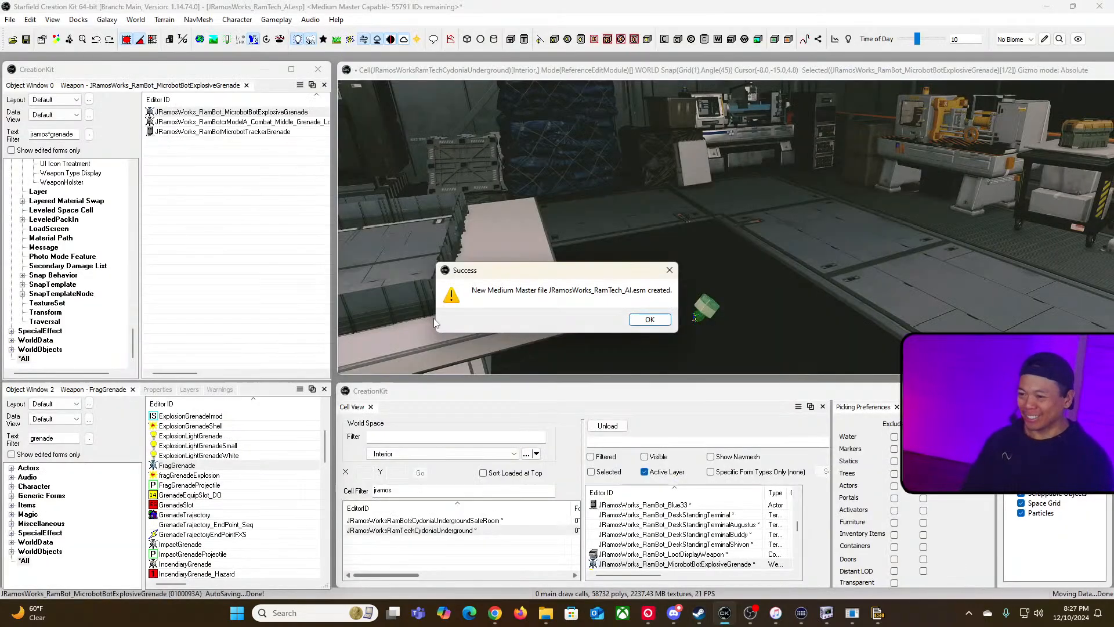
left_click(649, 319)
key("alt+Tab")
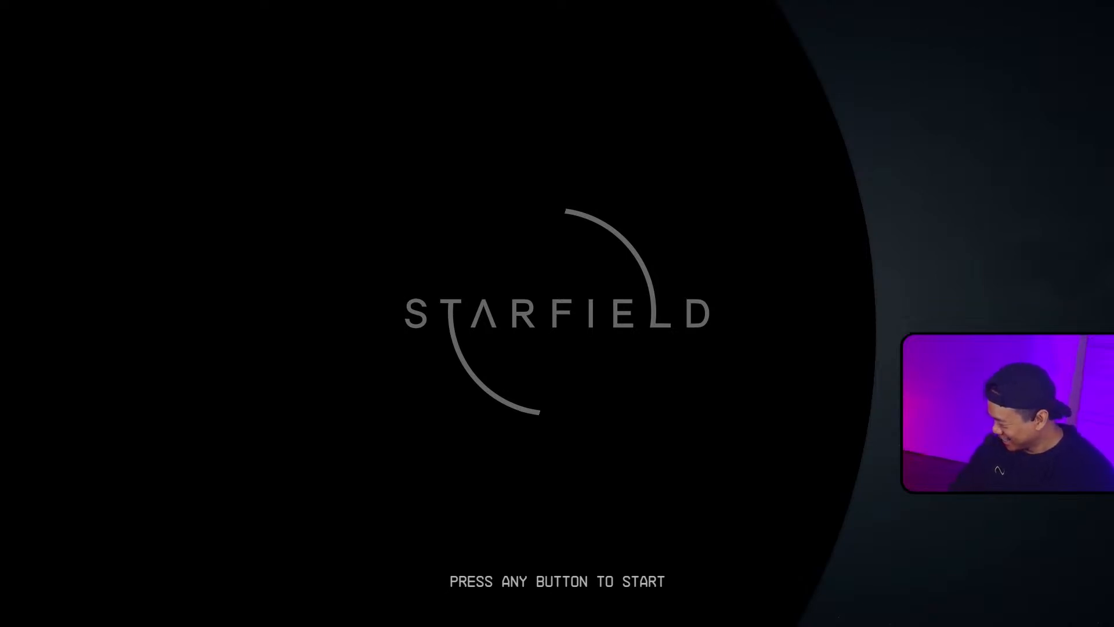
Step: Load the [C] Mars - Mars save from the main menu
key("space")
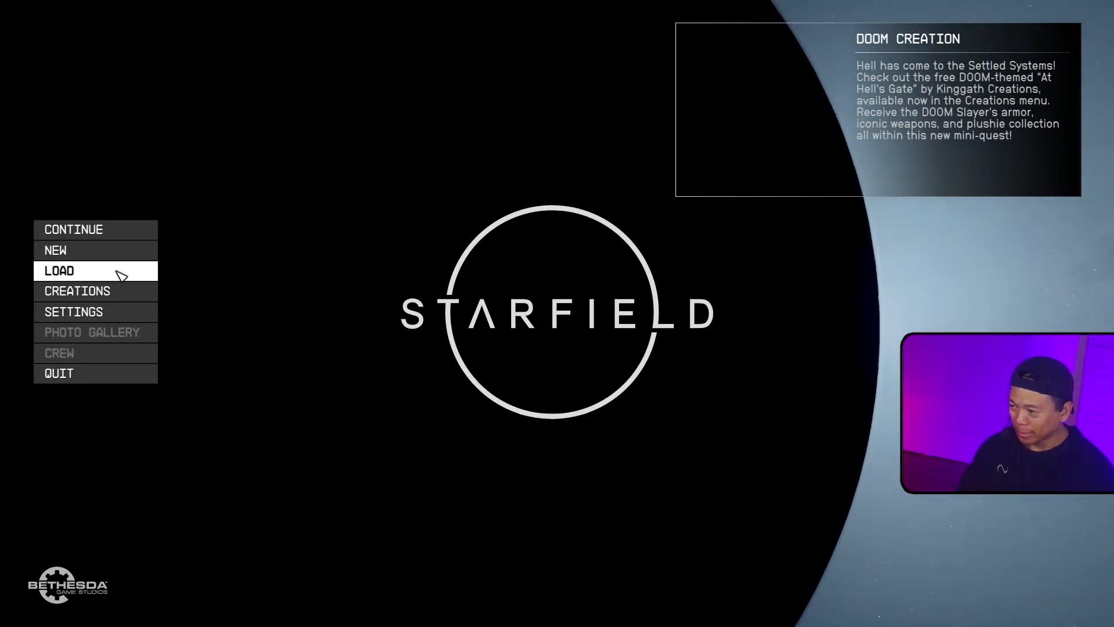
left_click(150, 270)
left_click(431, 364)
left_click(436, 365)
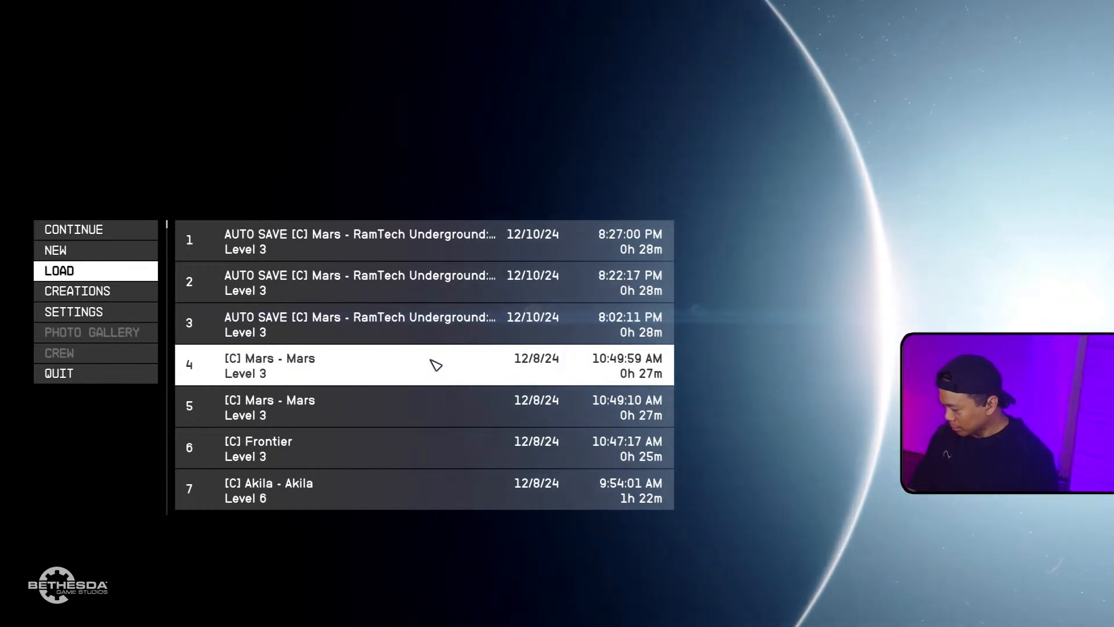
left_click(436, 364)
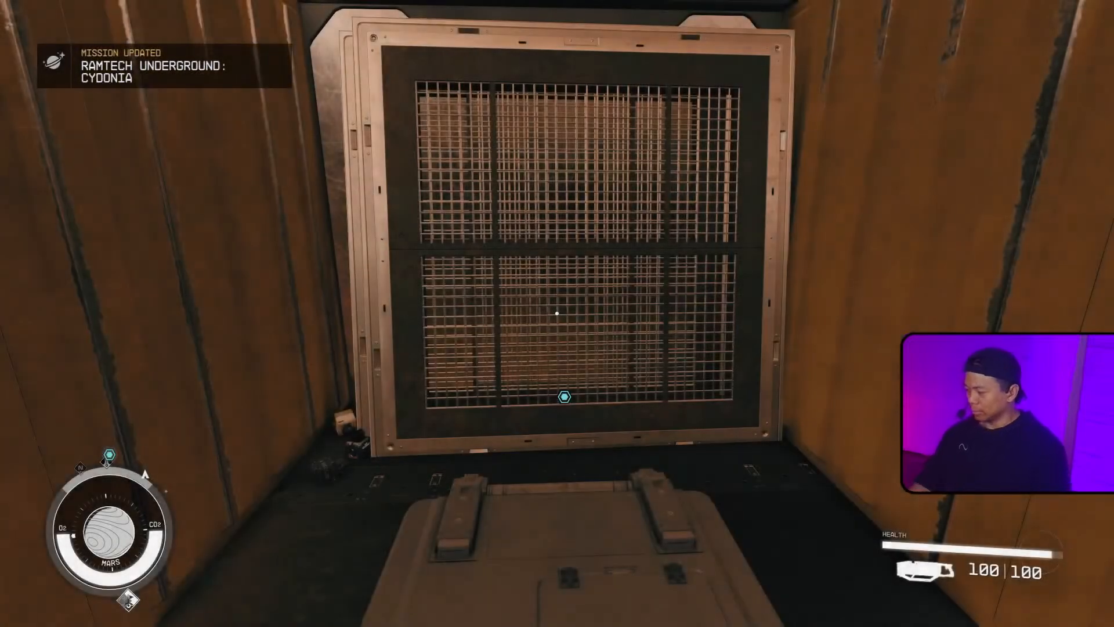
Step: Ride the elevator down and open the facility door
key("e")
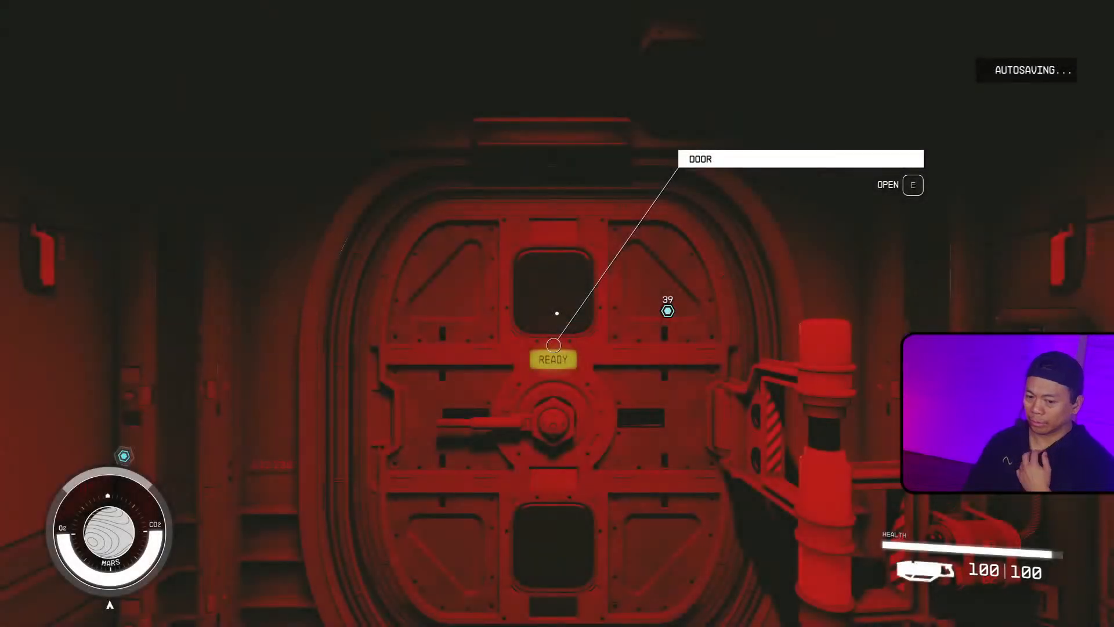
key("a")
key("w")
key("e")
key("s")
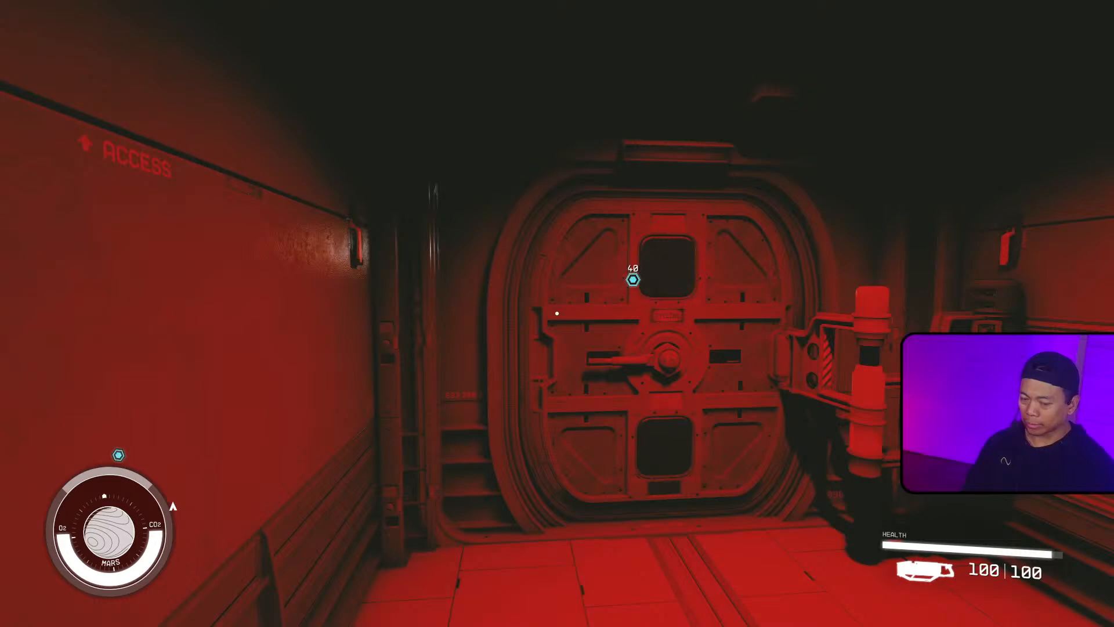
Step: Walk to the workbench area and pick up the Minibot Tracker Grenade
key("a")
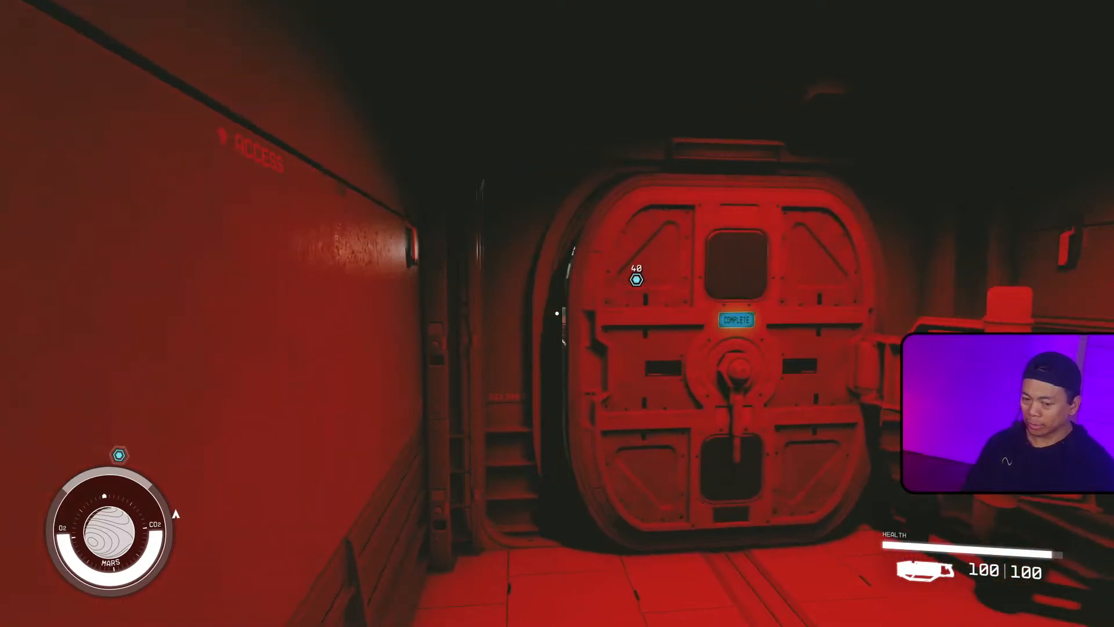
key("w")
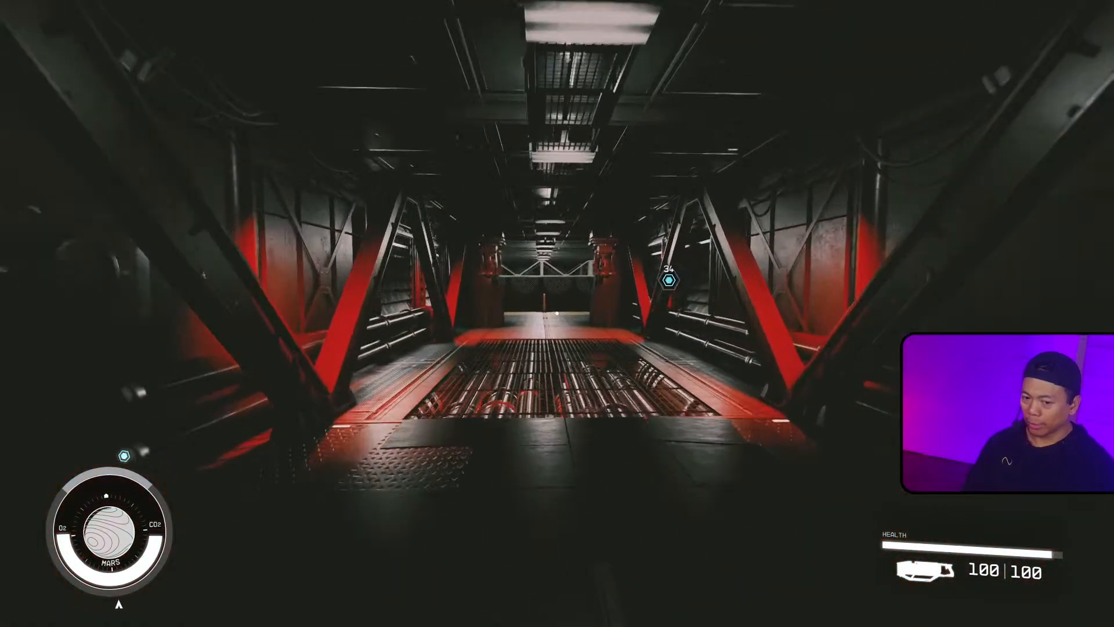
key("w")
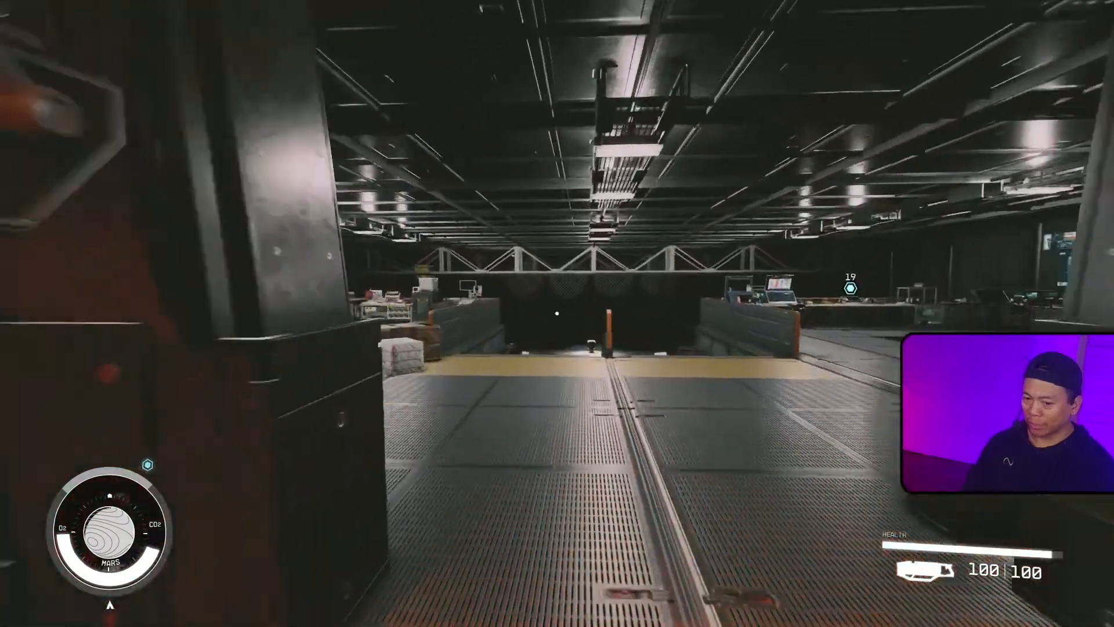
key("w")
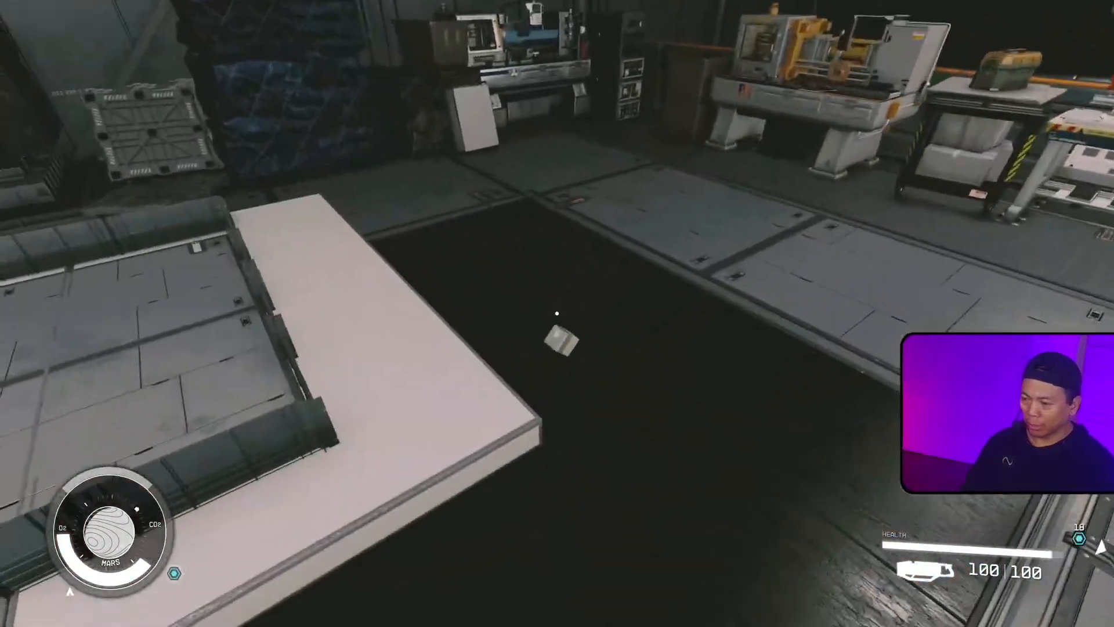
key("e")
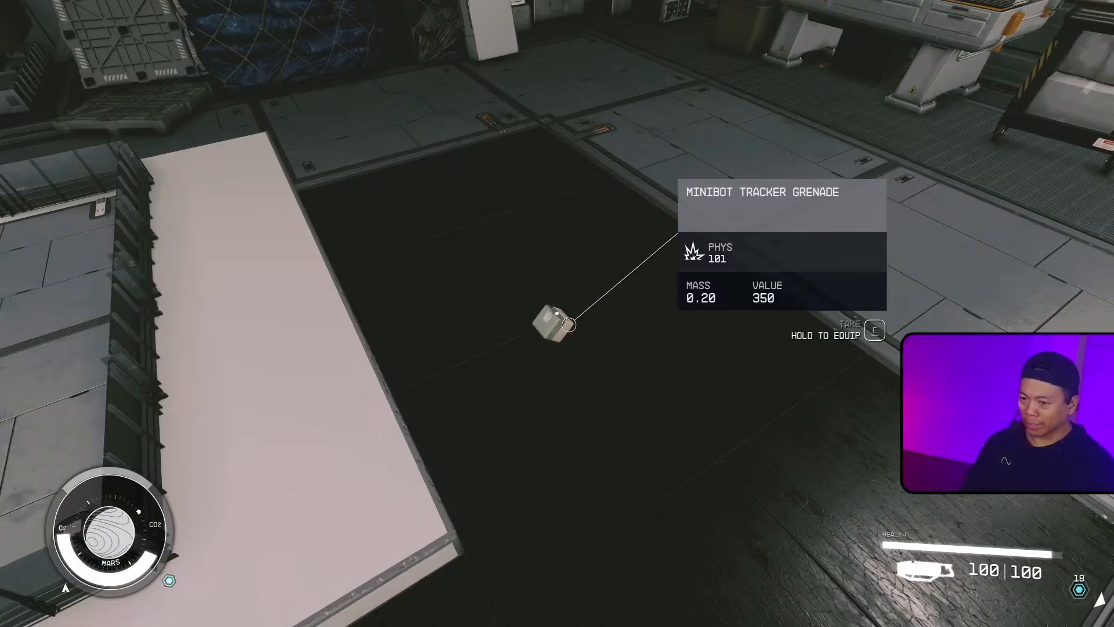
Step: Carry the grenade to the cave test range, throw it, and switch to Steam
key("w")
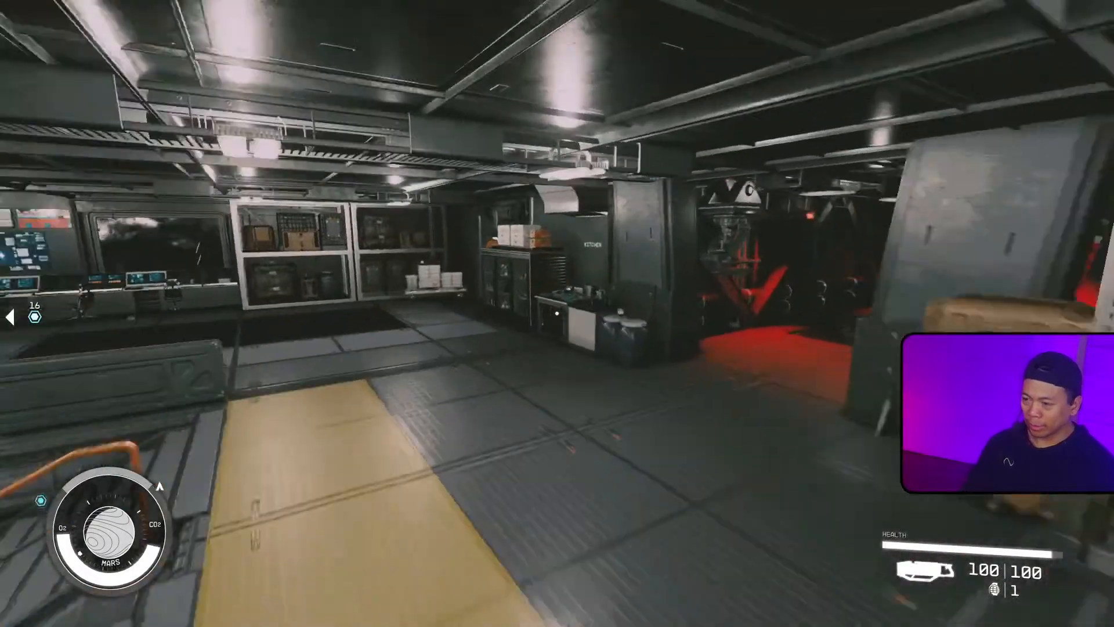
key("w")
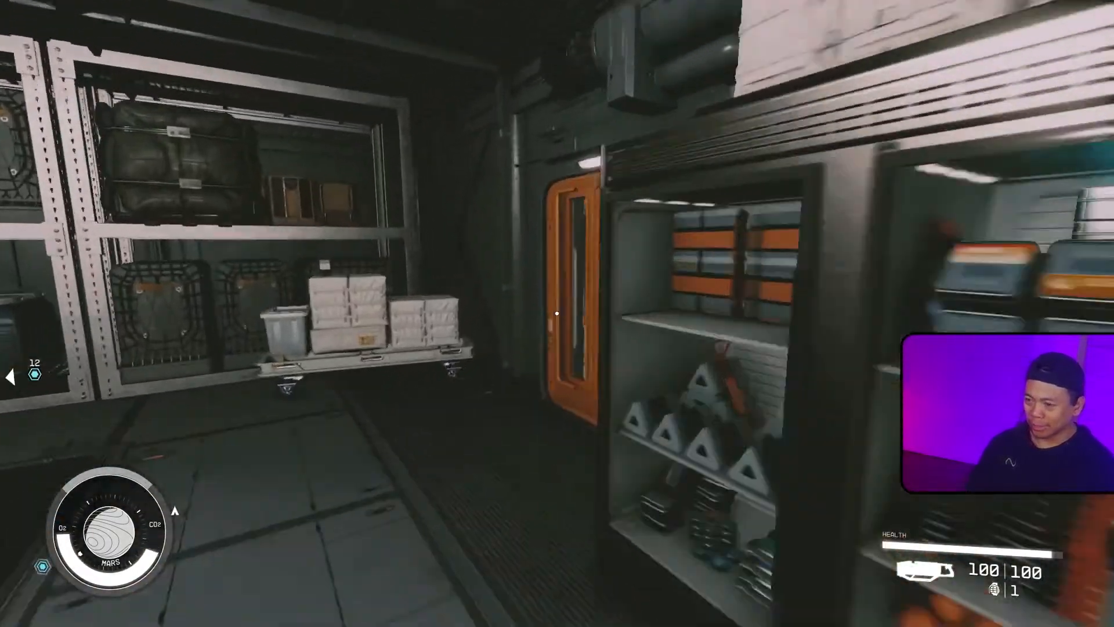
key("e")
key("w")
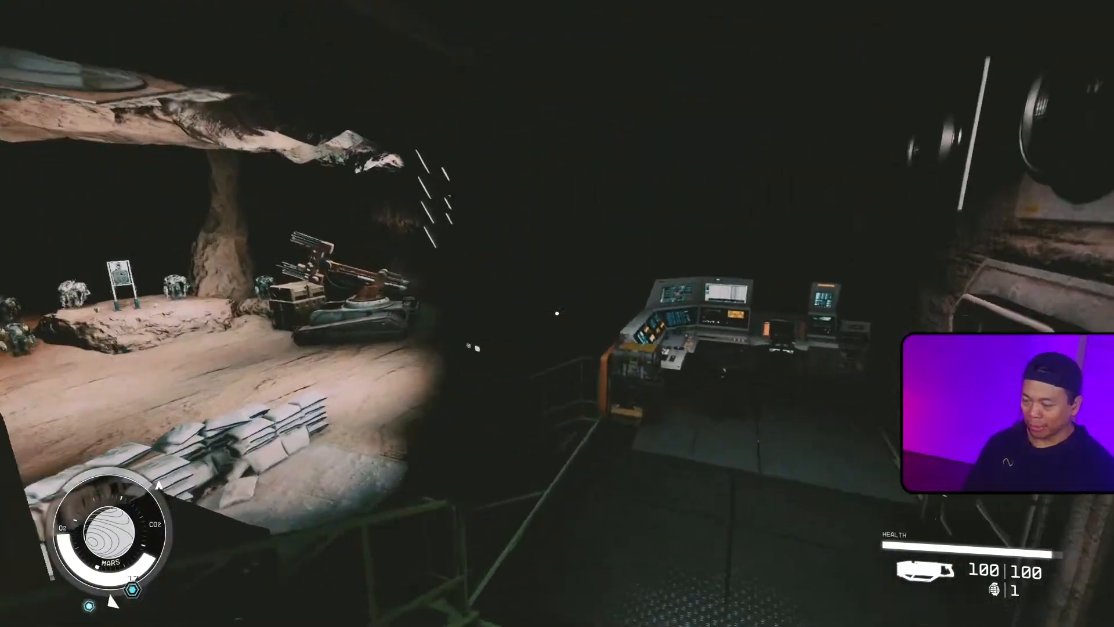
key("w")
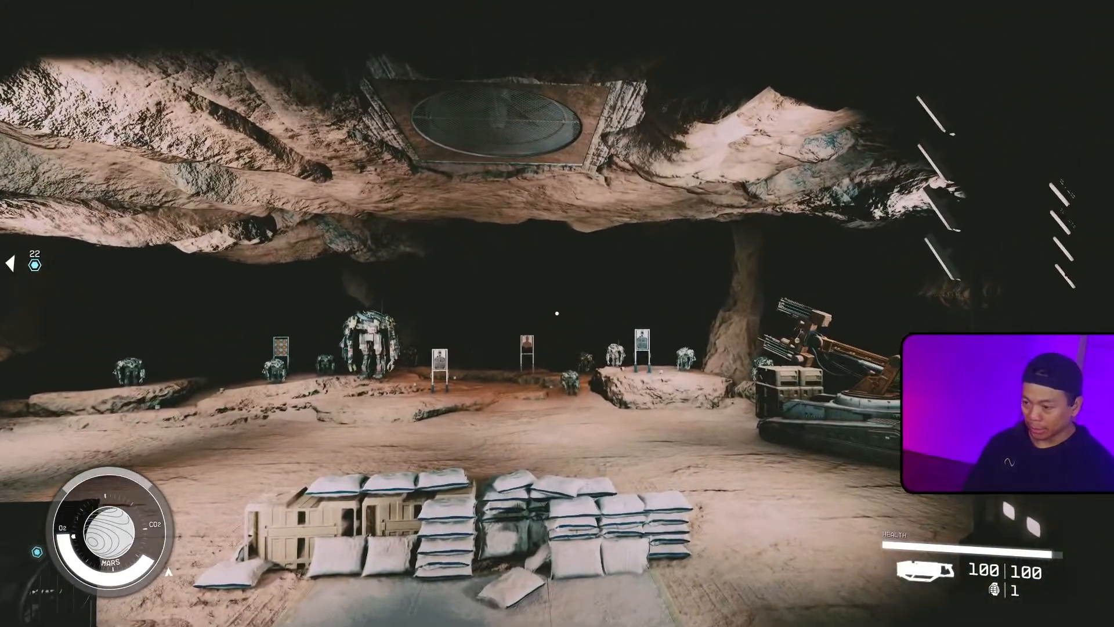
key("g")
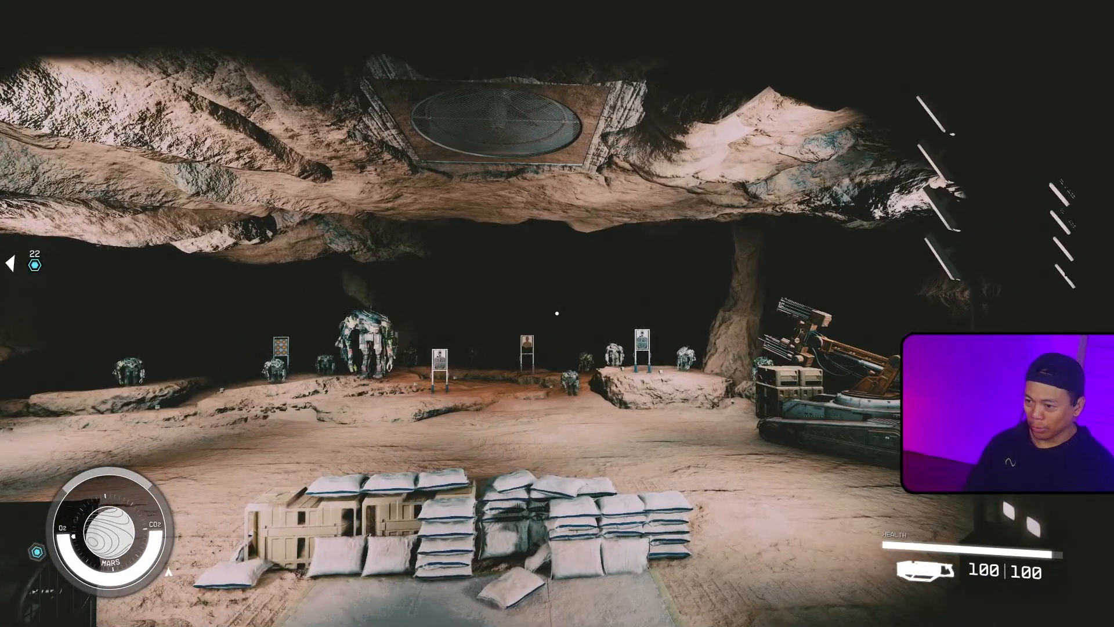
key("alt+Tab")
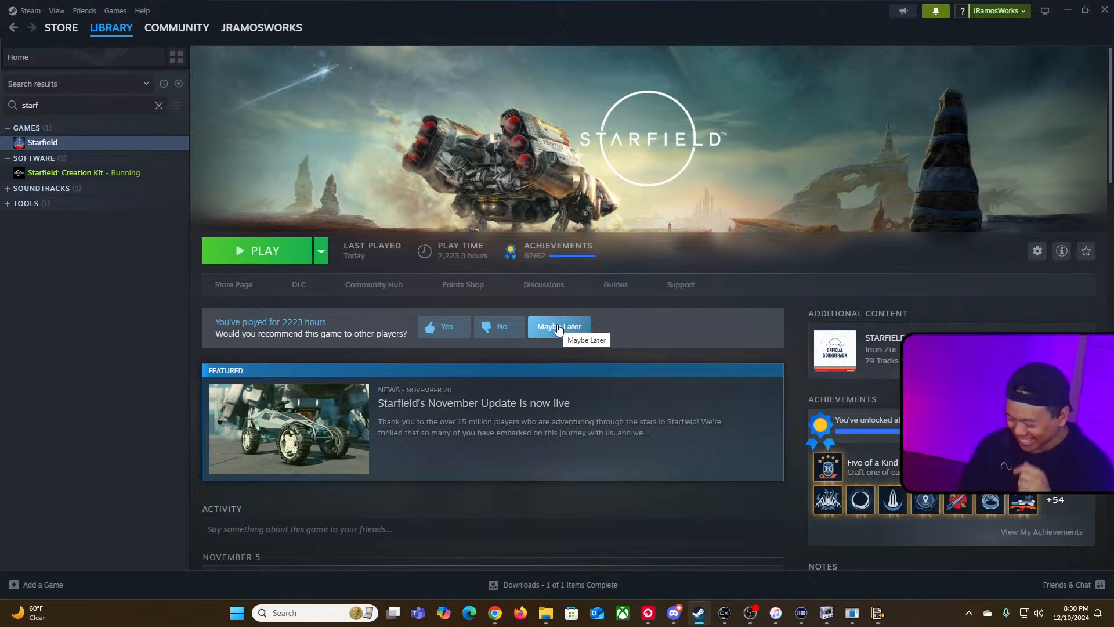
Step: Return to the Creation Kit and open the Microbot Tracker Grenade's projectile and its explosion to review their settings
key("alt+Tab")
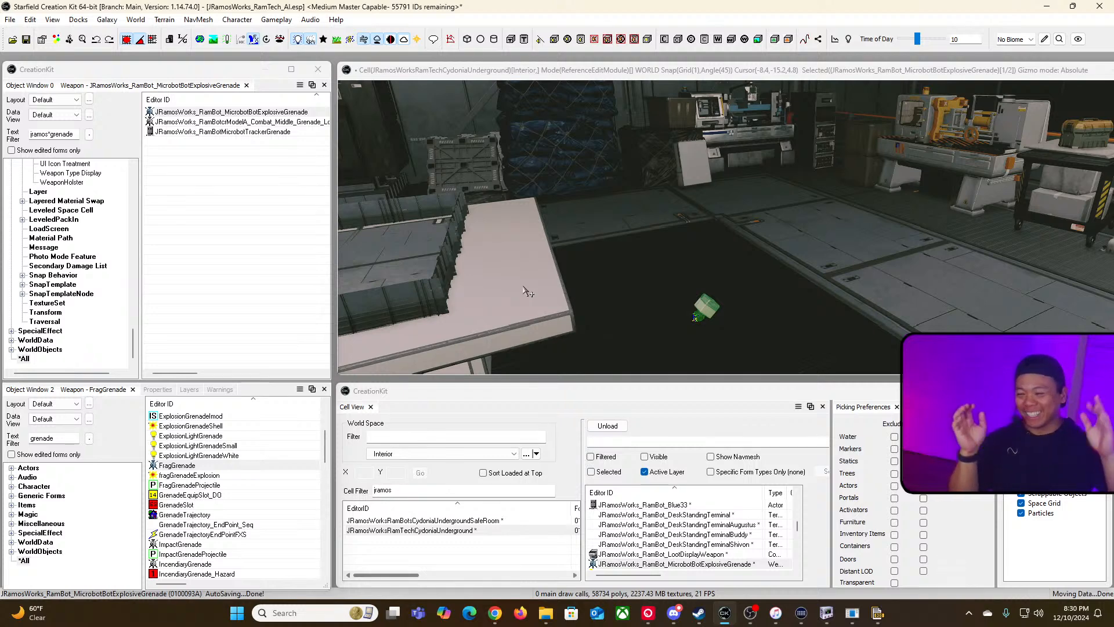
left_click(267, 113)
double_click(267, 113)
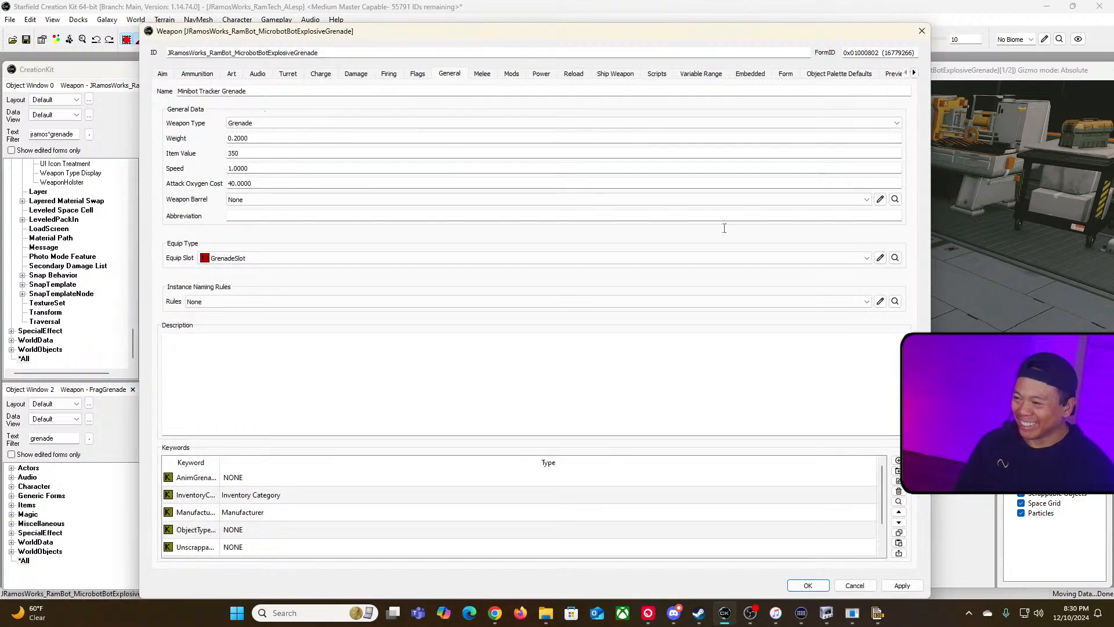
left_click(198, 75)
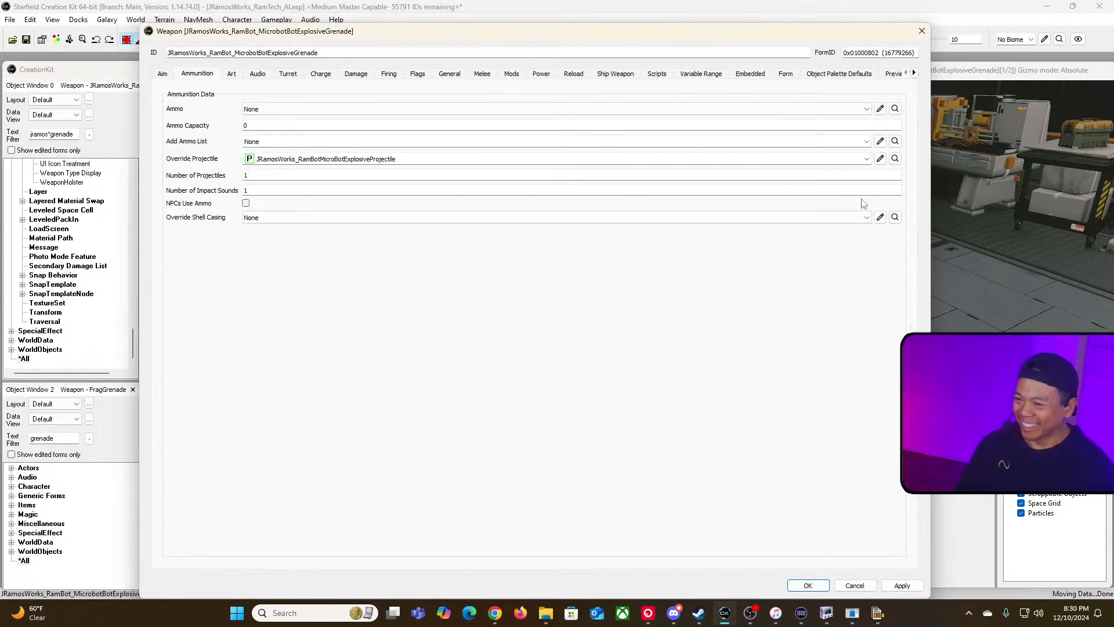
left_click(882, 164)
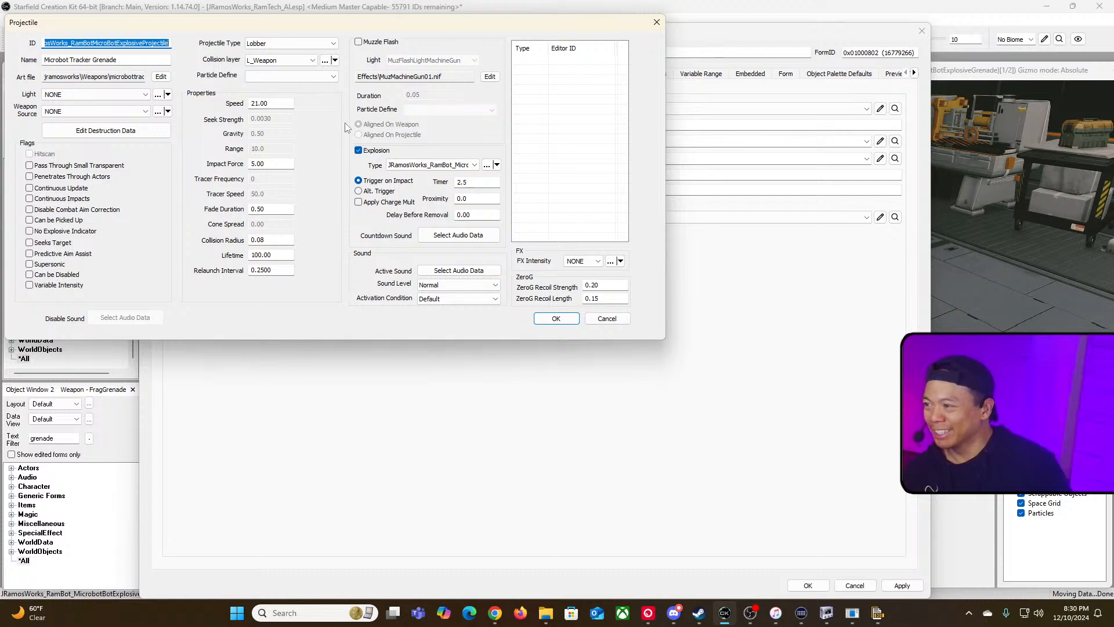
left_click(486, 165)
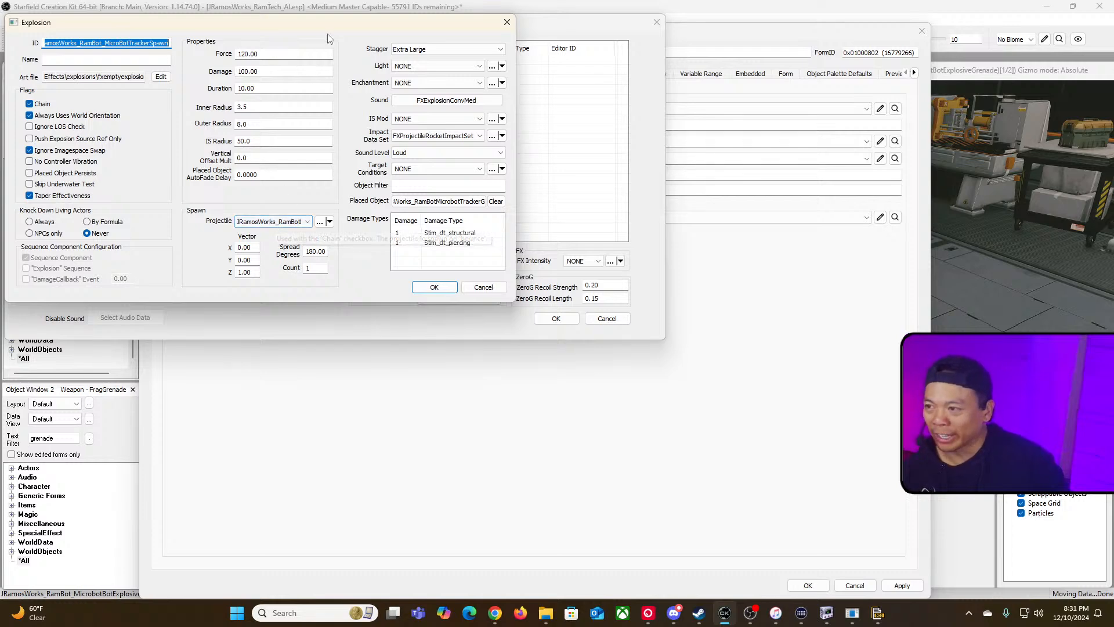
left_click_drag(336, 27, 763, 219)
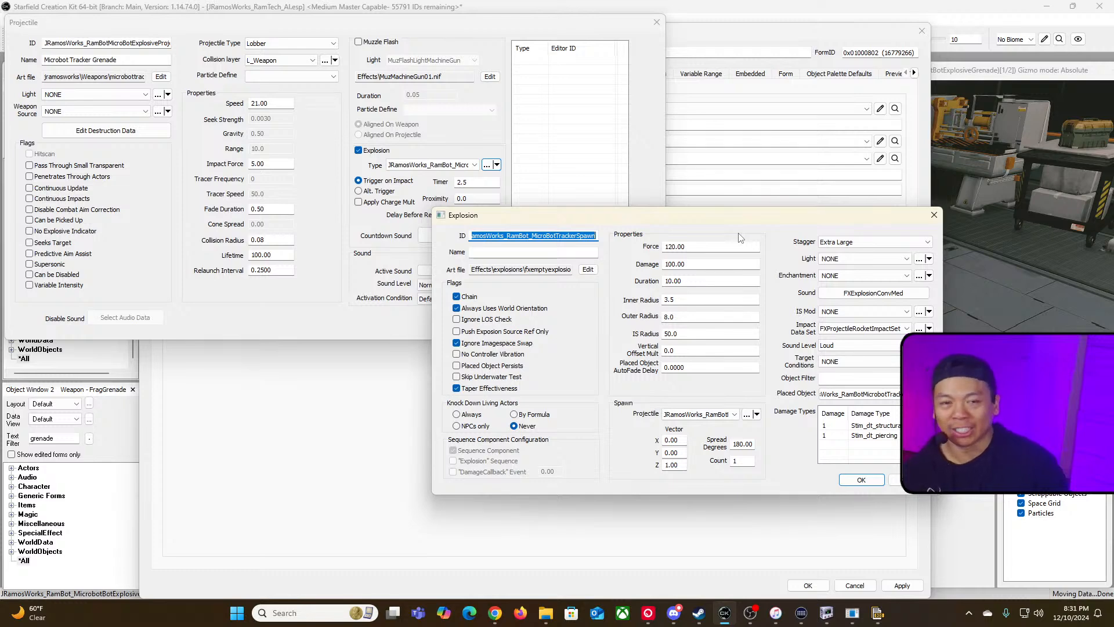
left_click_drag(378, 27, 735, 108)
Step: Filter the second object list for tesla and inspect the Tesla Rounds explosion form without saving it
left_click(70, 418)
left_click(83, 437)
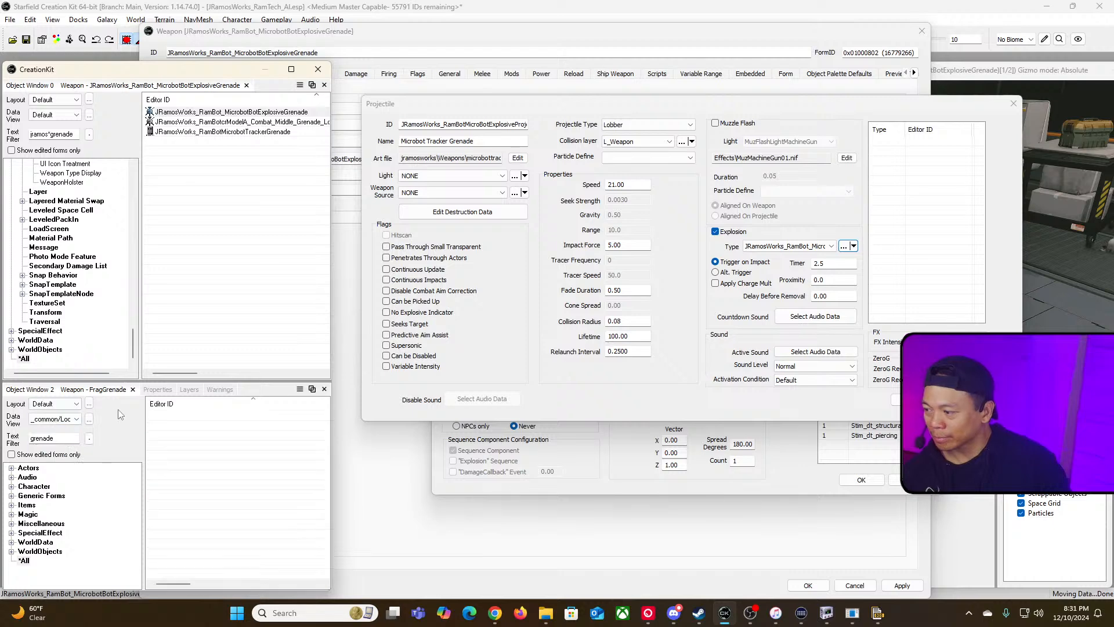
left_click(74, 419)
left_click(42, 429)
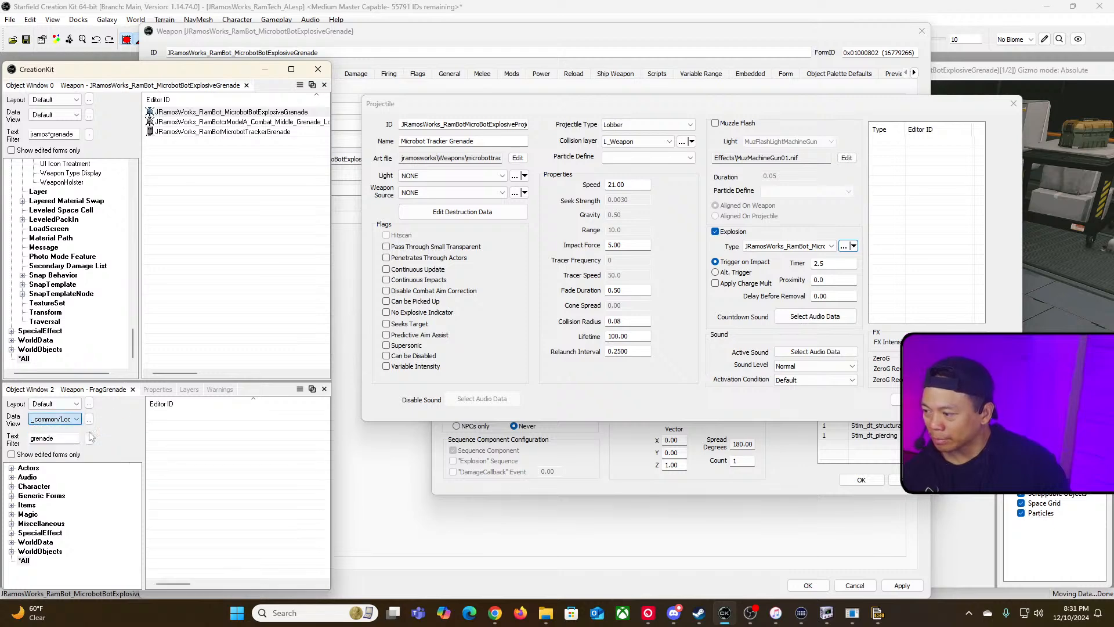
double_click(58, 438)
type("tesla")
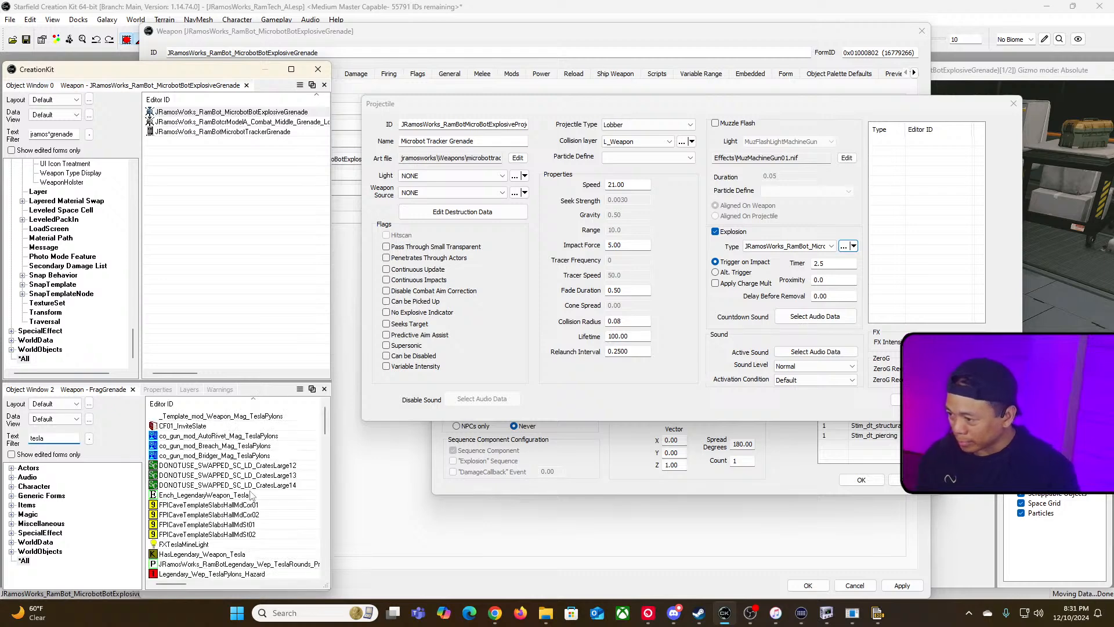
scroll(251, 495, "down", 1)
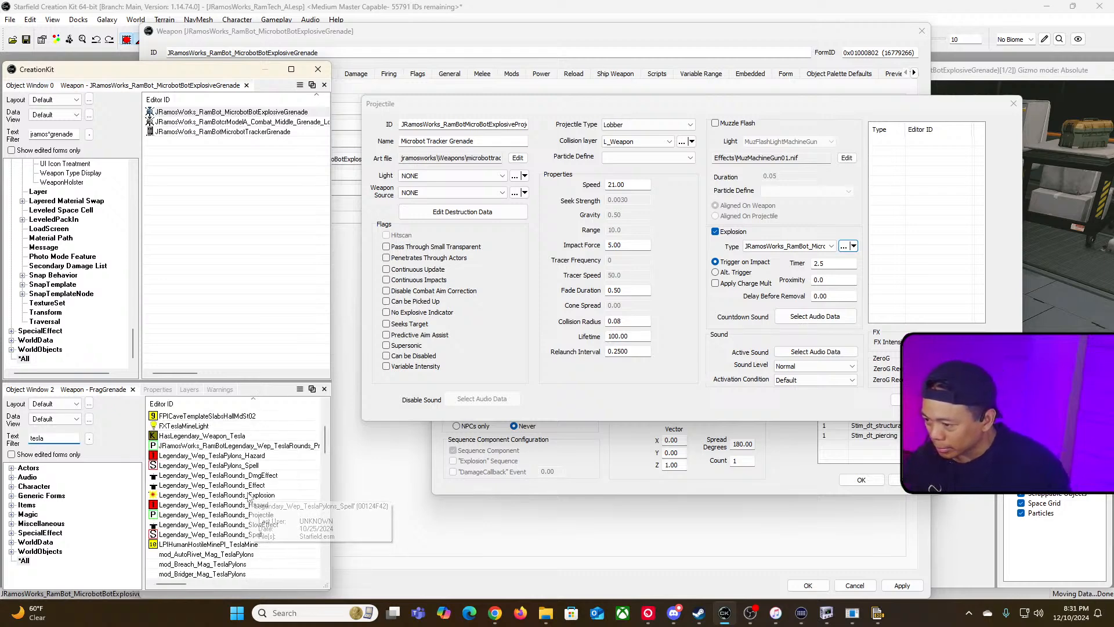
left_click(205, 497)
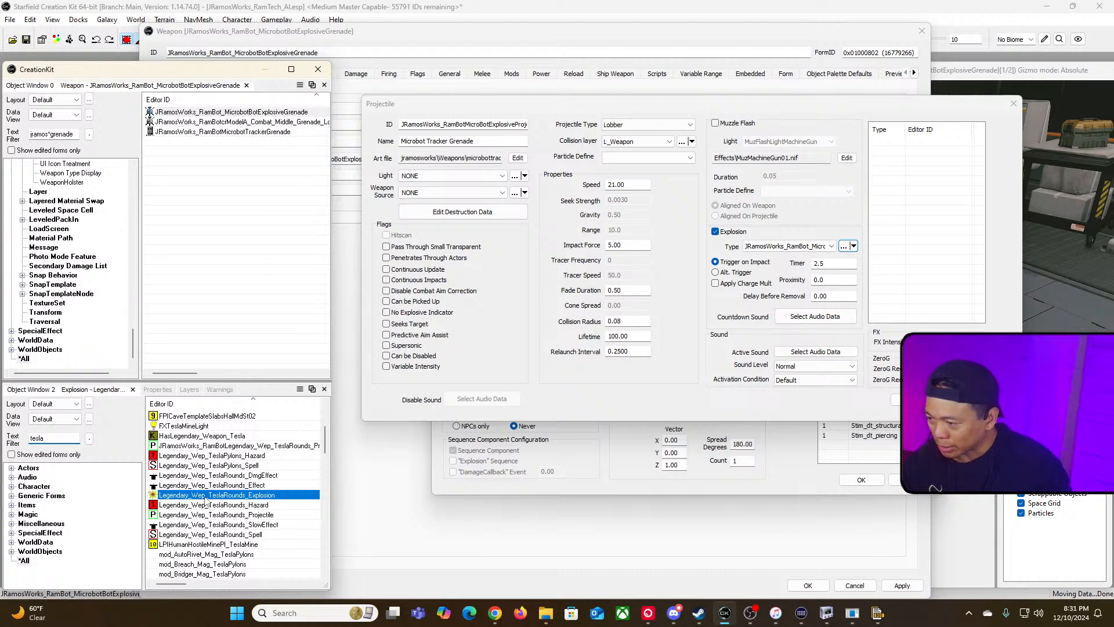
double_click(205, 498)
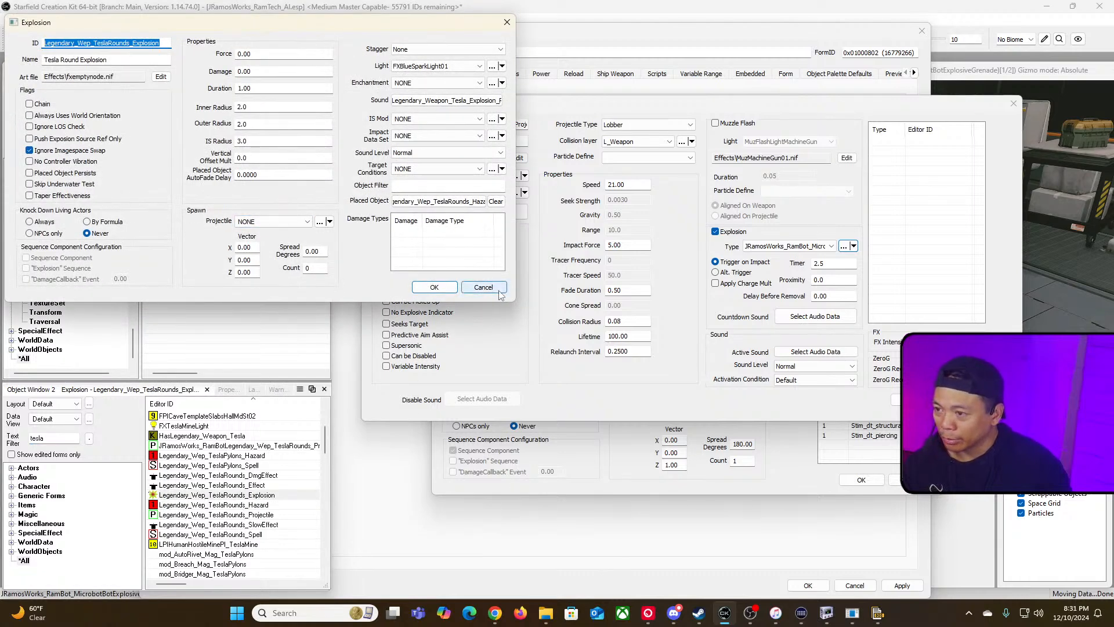
double_click(434, 200)
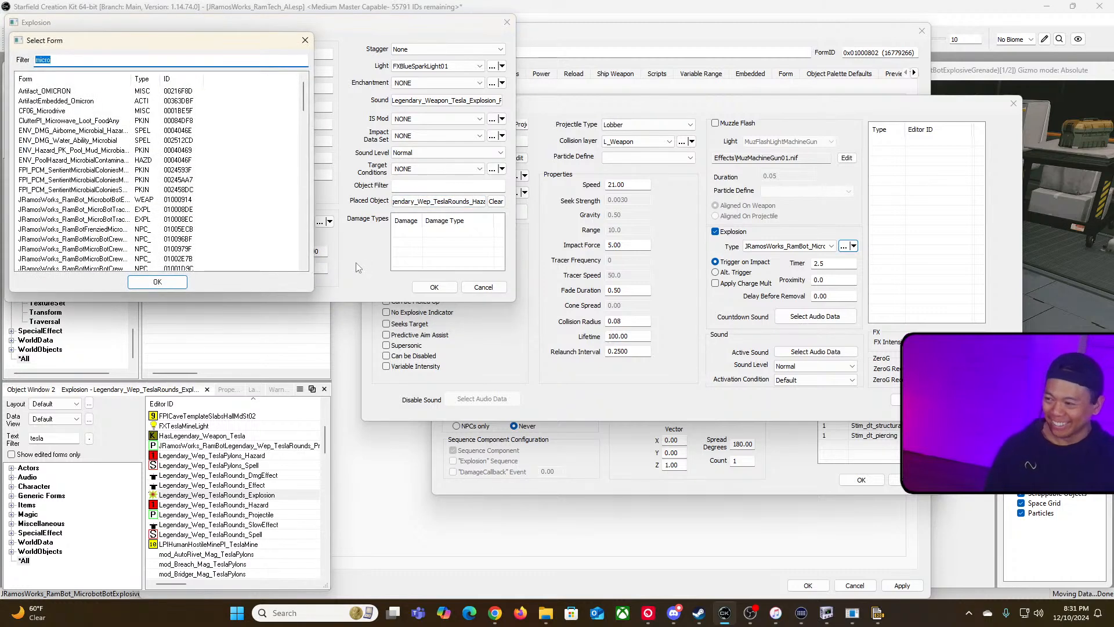
left_click(304, 40)
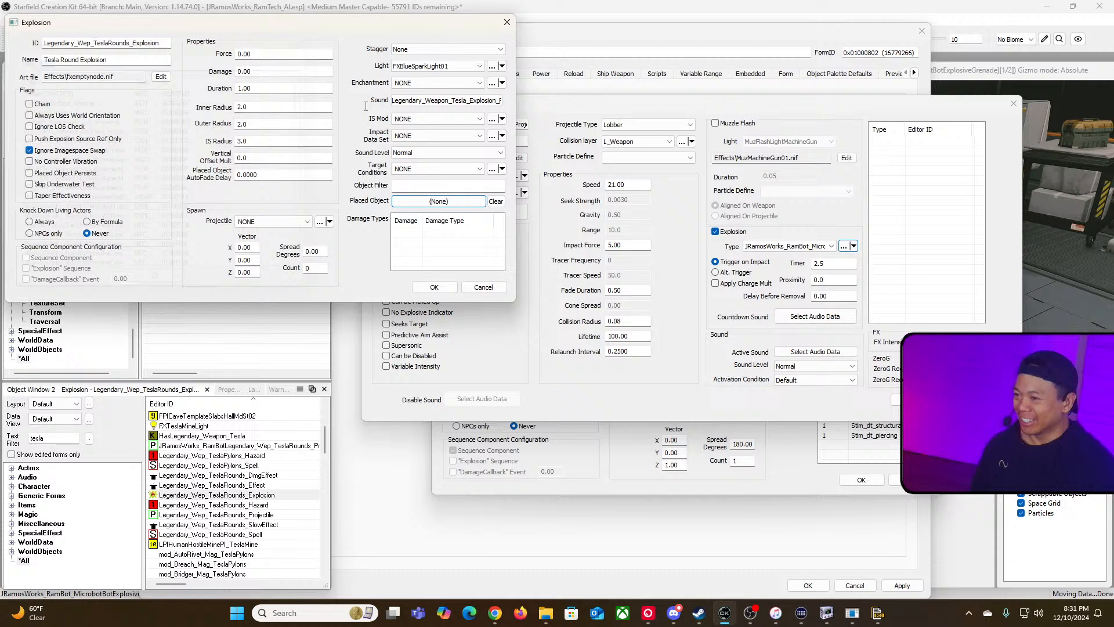
left_click(483, 287)
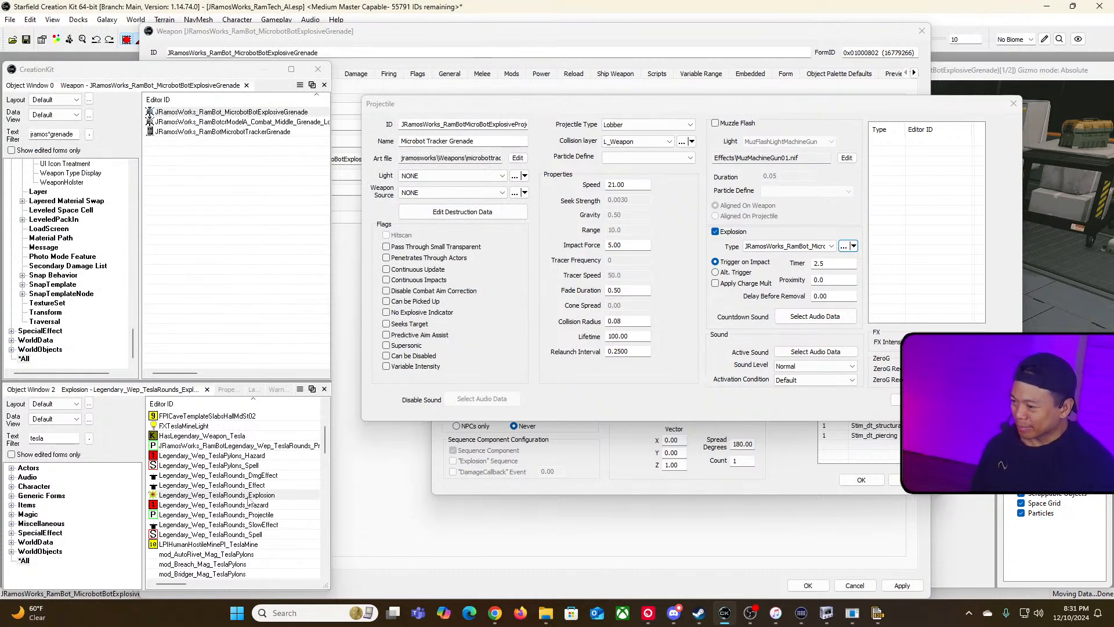
Step: Scroll through the tesla-filtered forms list to compare the Tesla projectiles and explosions
left_click(279, 496)
scroll(279, 501, "down", 2)
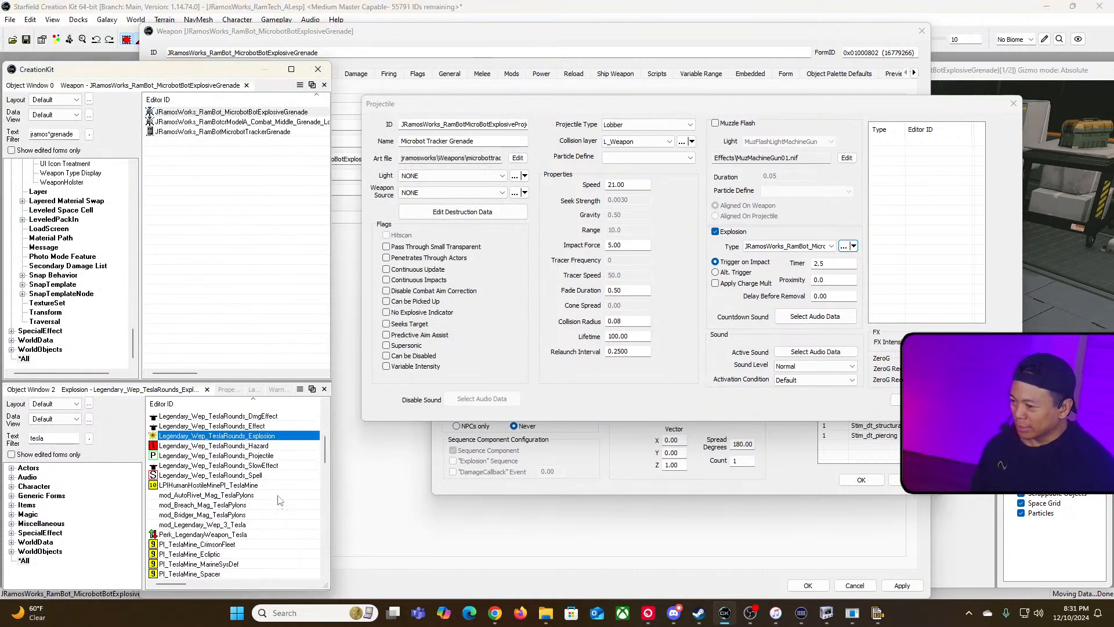
key("Down")
key("Down")
key("Down")
scroll(269, 502, "up", 4)
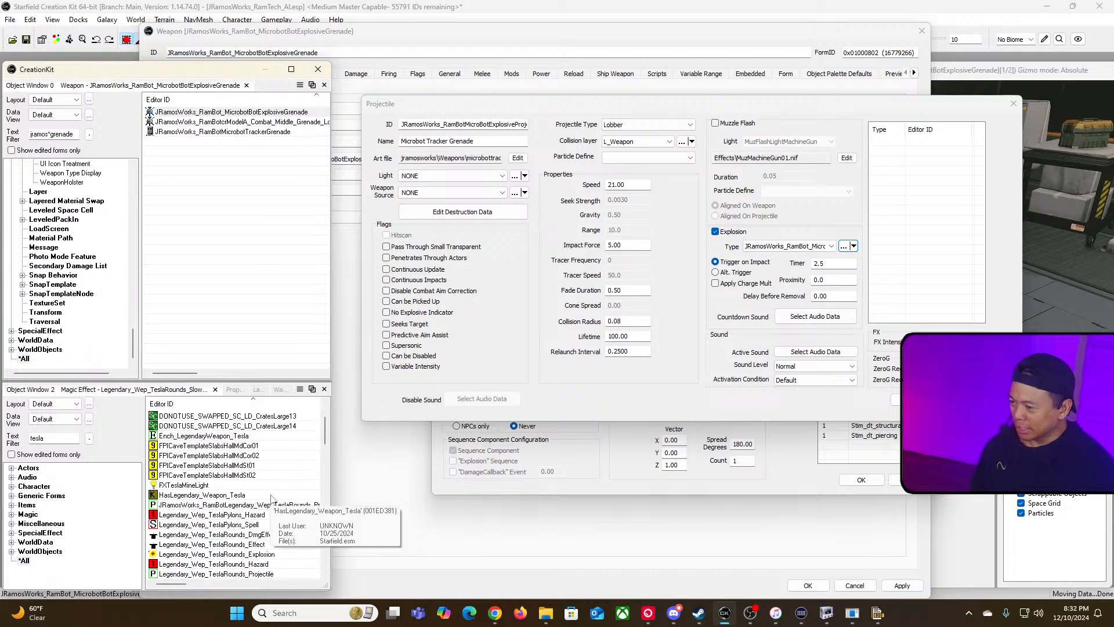
scroll(270, 498, "up", 2)
scroll(271, 499, "down", 8)
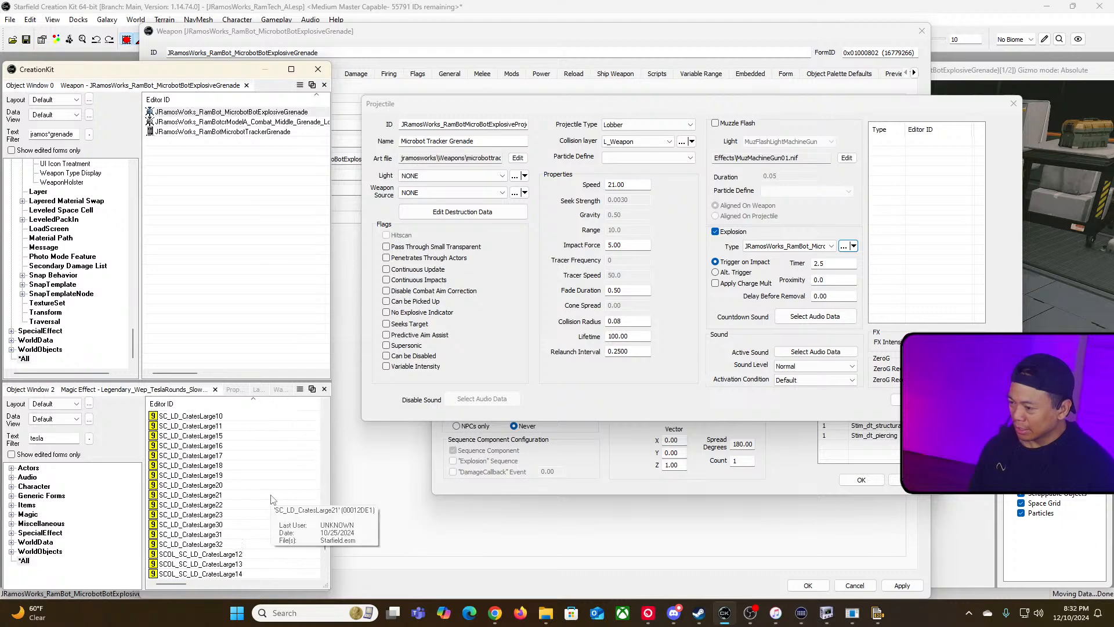
scroll(271, 499, "down", 9)
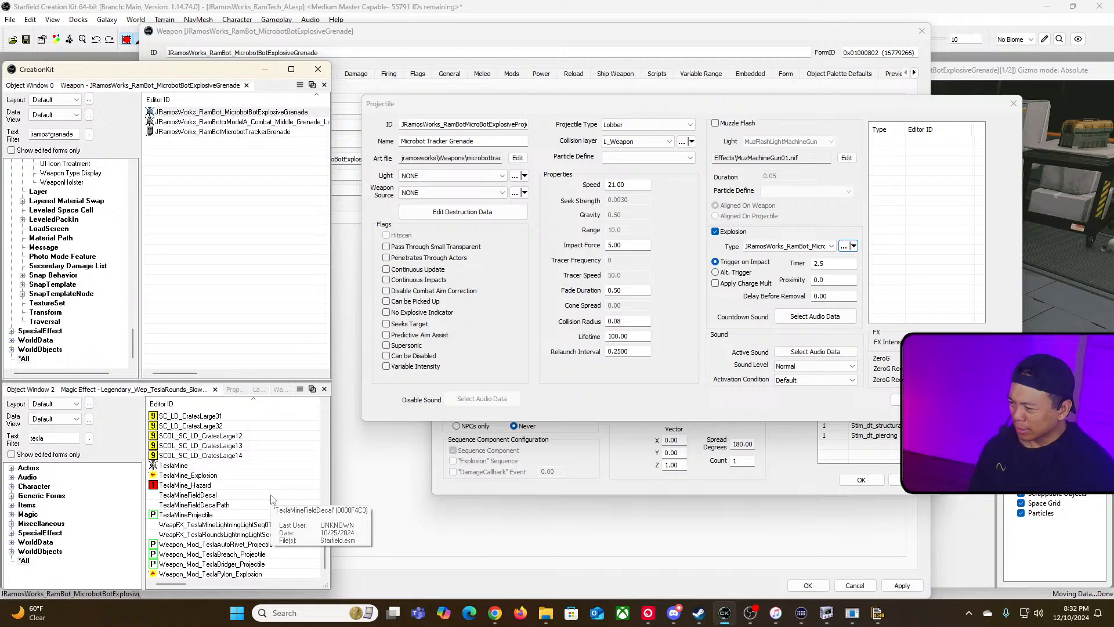
Step: Filter the second object list for jramos*arc and open the Arc Welder weapon to inspect it
left_click(74, 134)
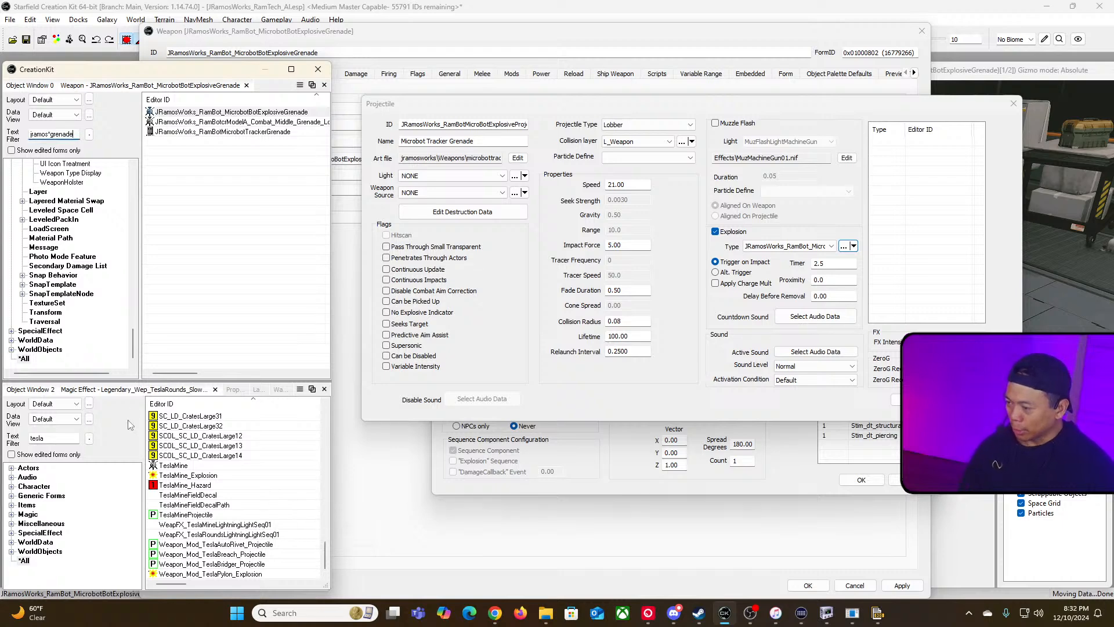
double_click(46, 438)
type("jramos")
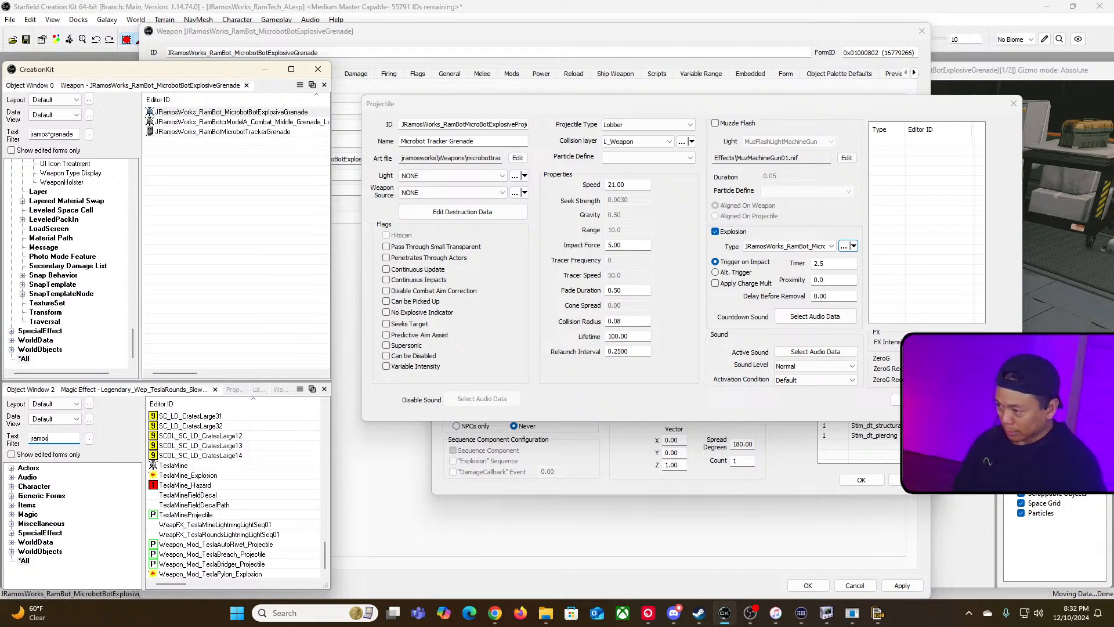
type("*arc")
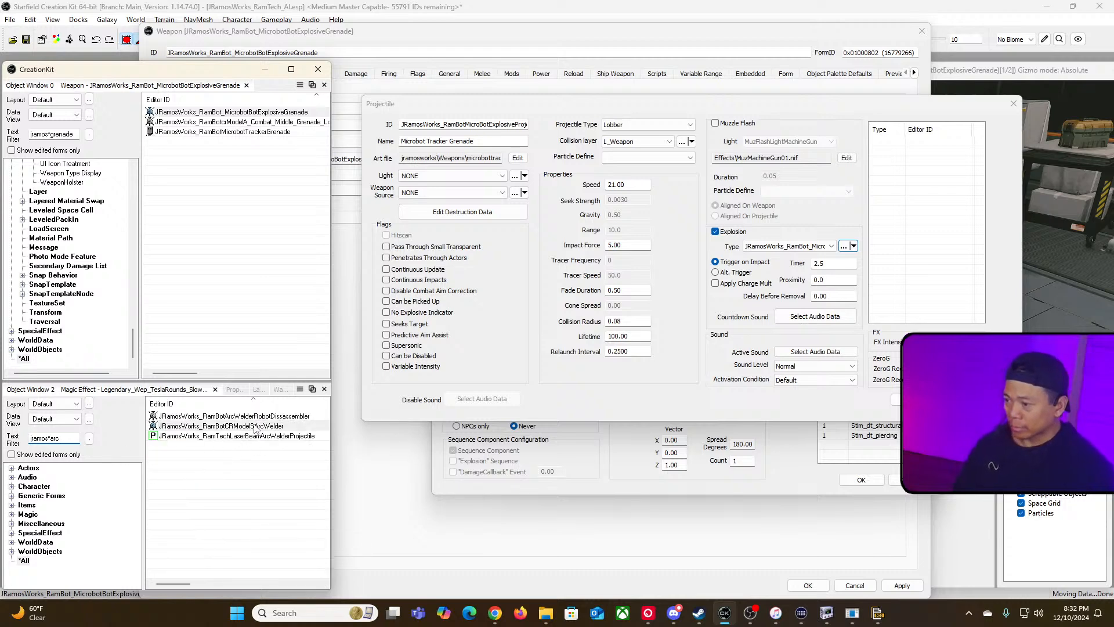
double_click(253, 426)
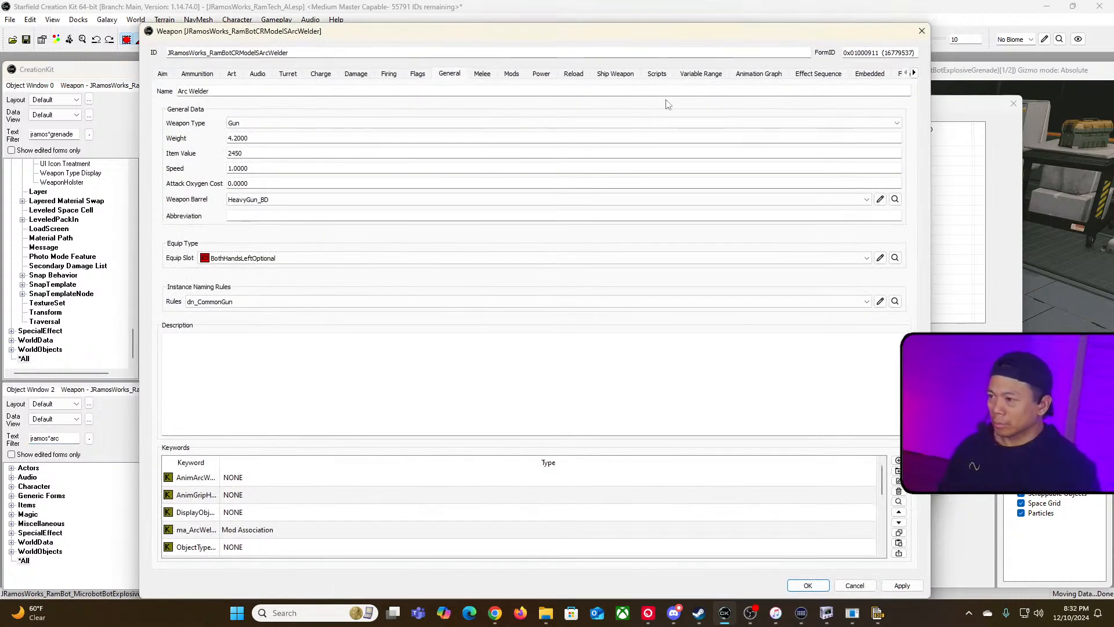
left_click(927, 36)
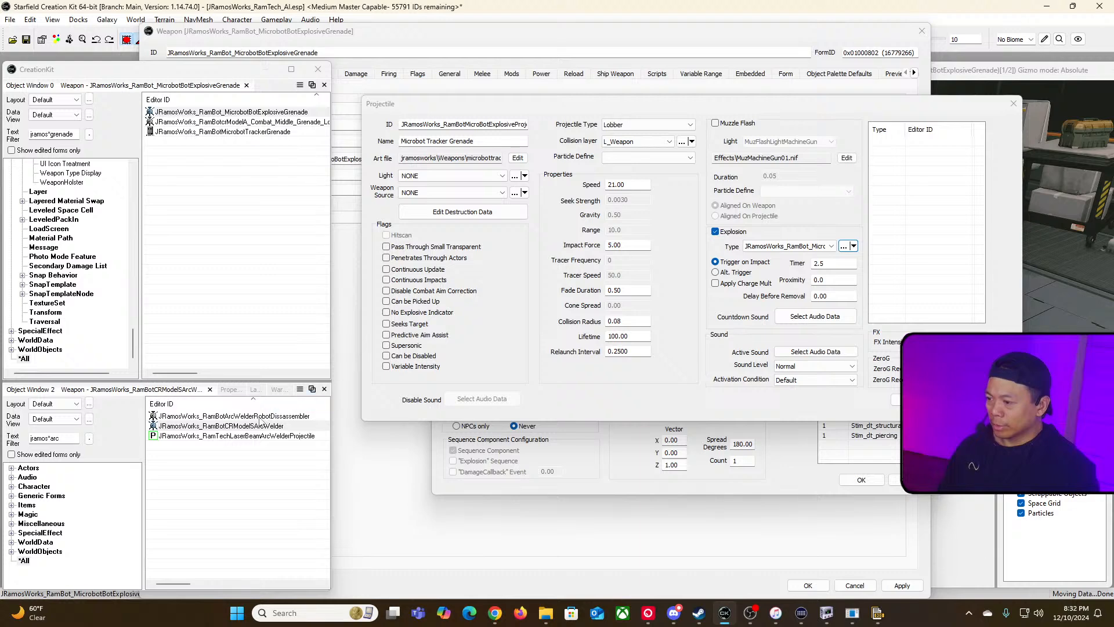
Step: Inspect the Robot Disassembler's override projectile, its Shock Charge Band explosion and the spawned Tesla Rounds projectile
left_click(260, 417)
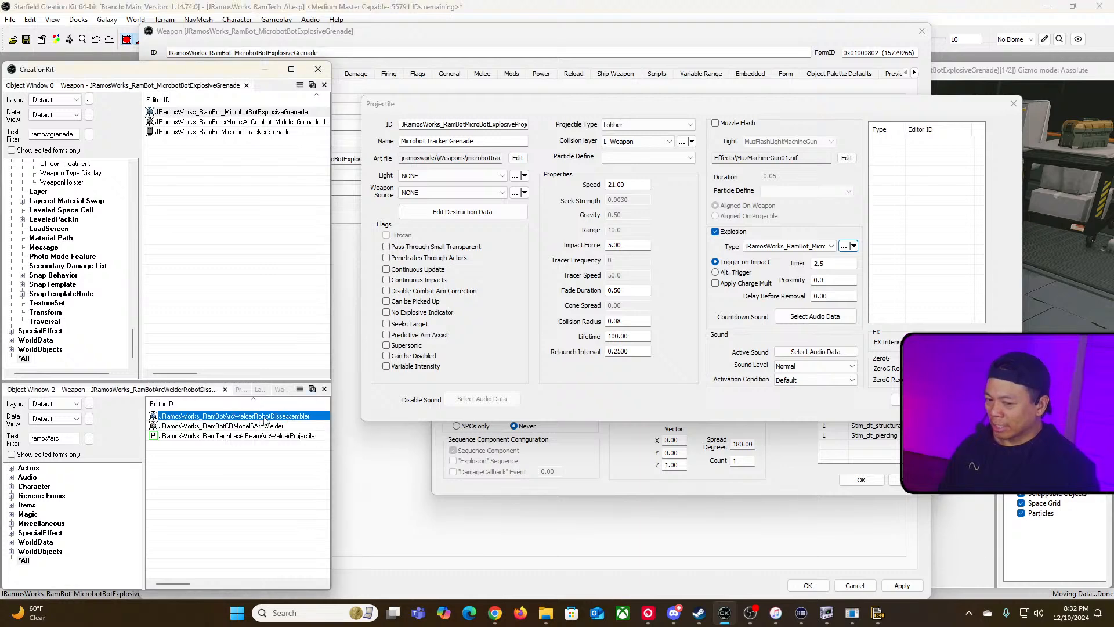
double_click(265, 416)
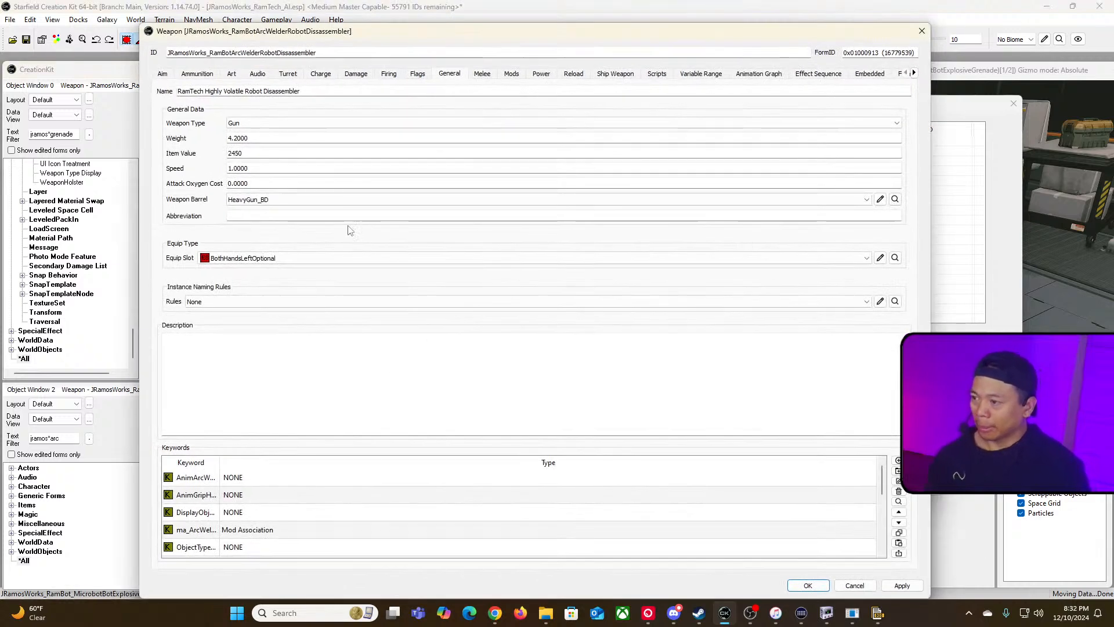
left_click(199, 73)
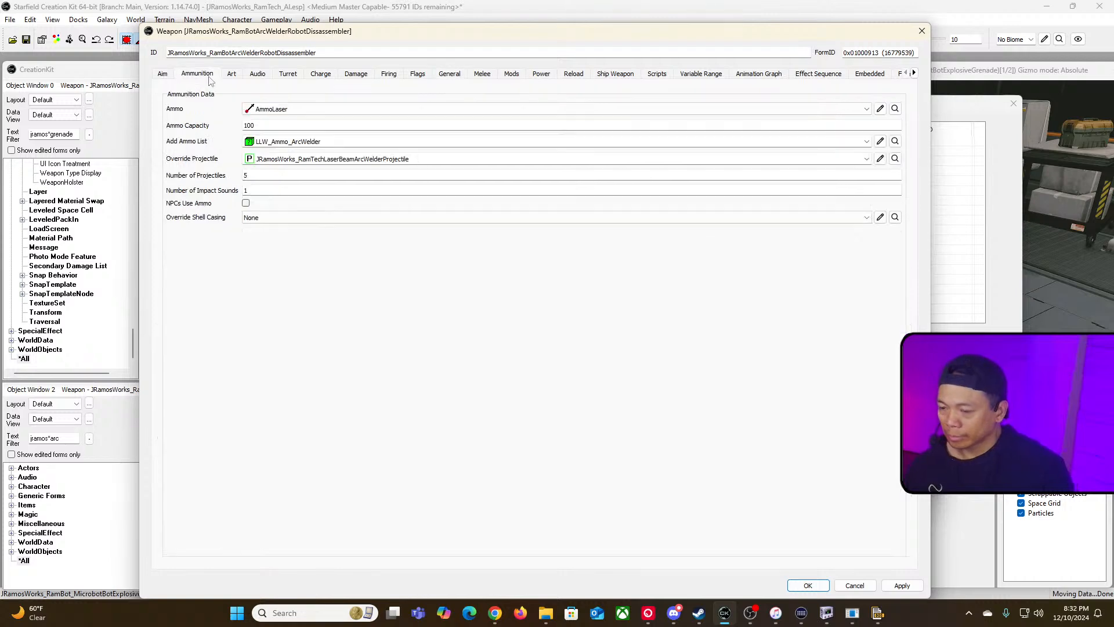
left_click(881, 159)
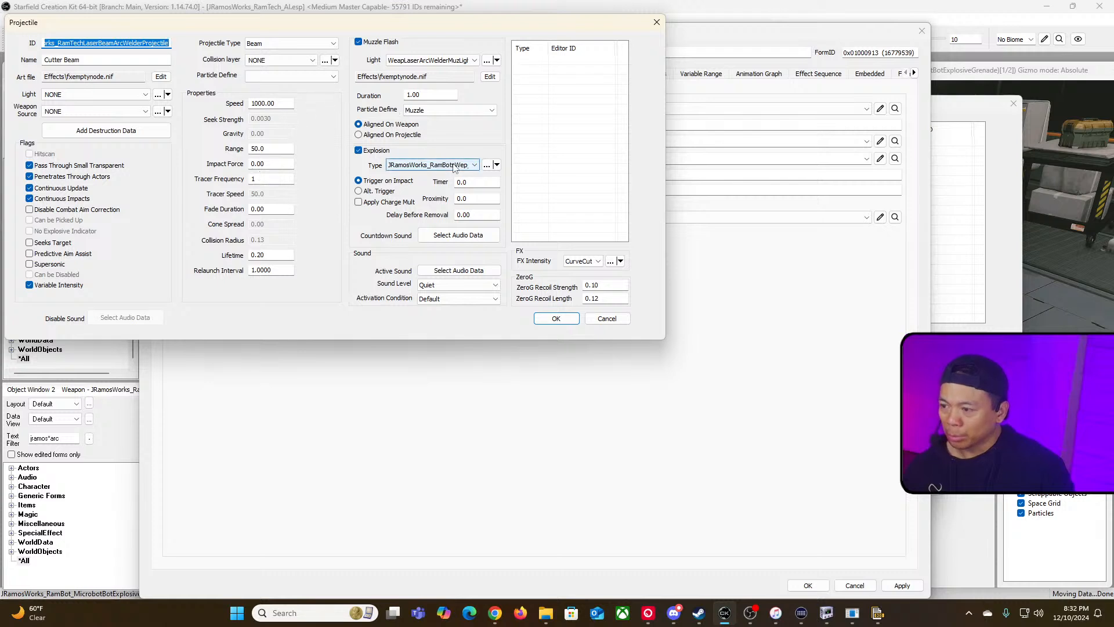
left_click(487, 166)
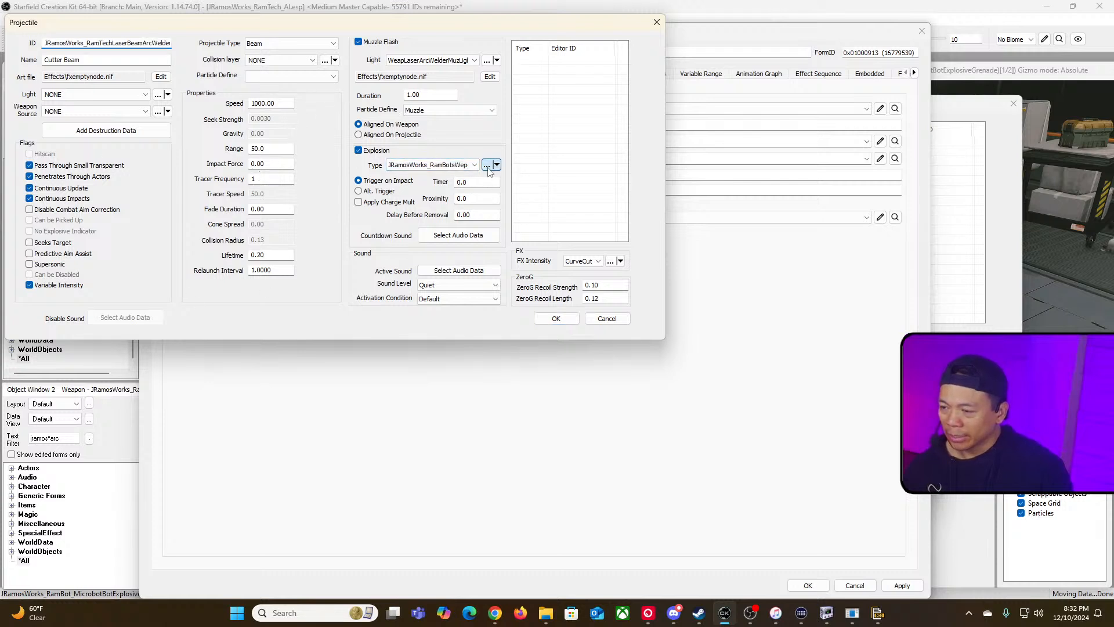
left_click(289, 222)
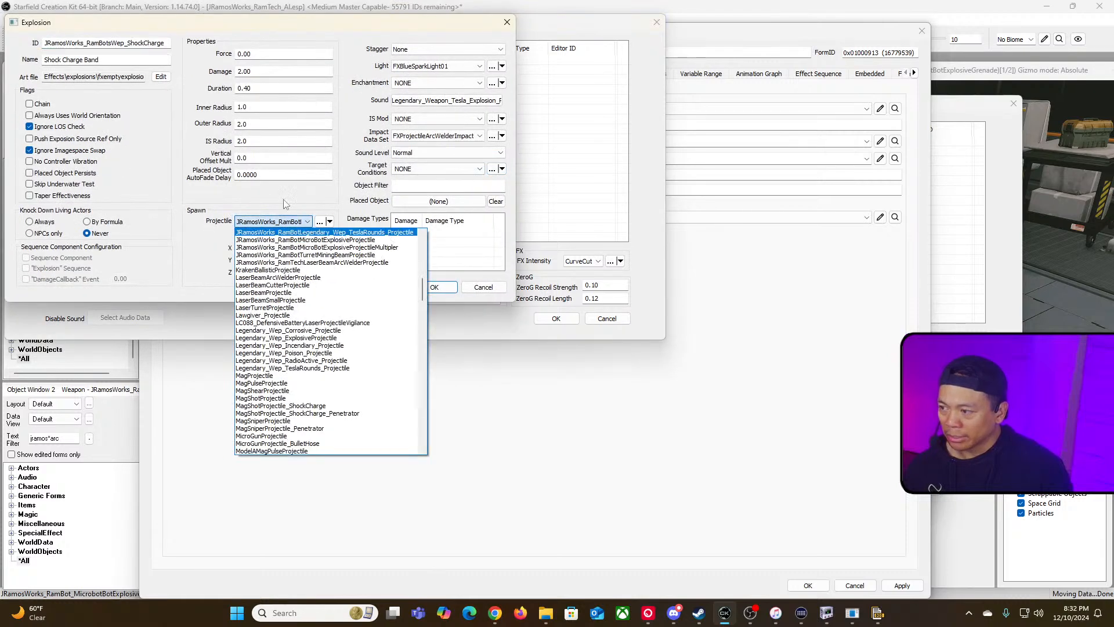
left_click(245, 198)
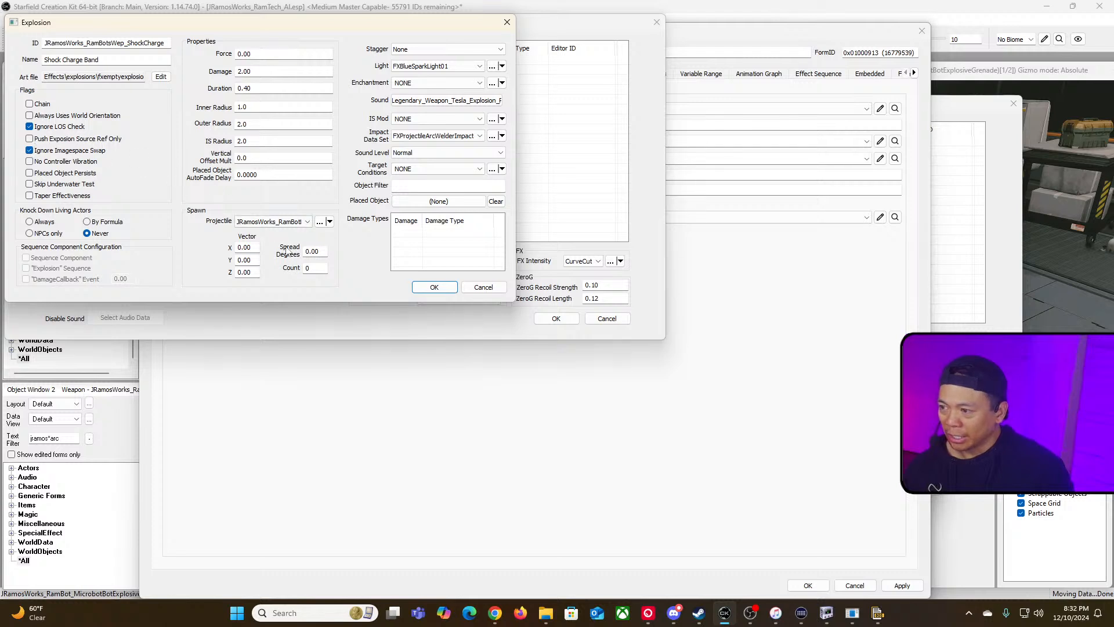
left_click(319, 224)
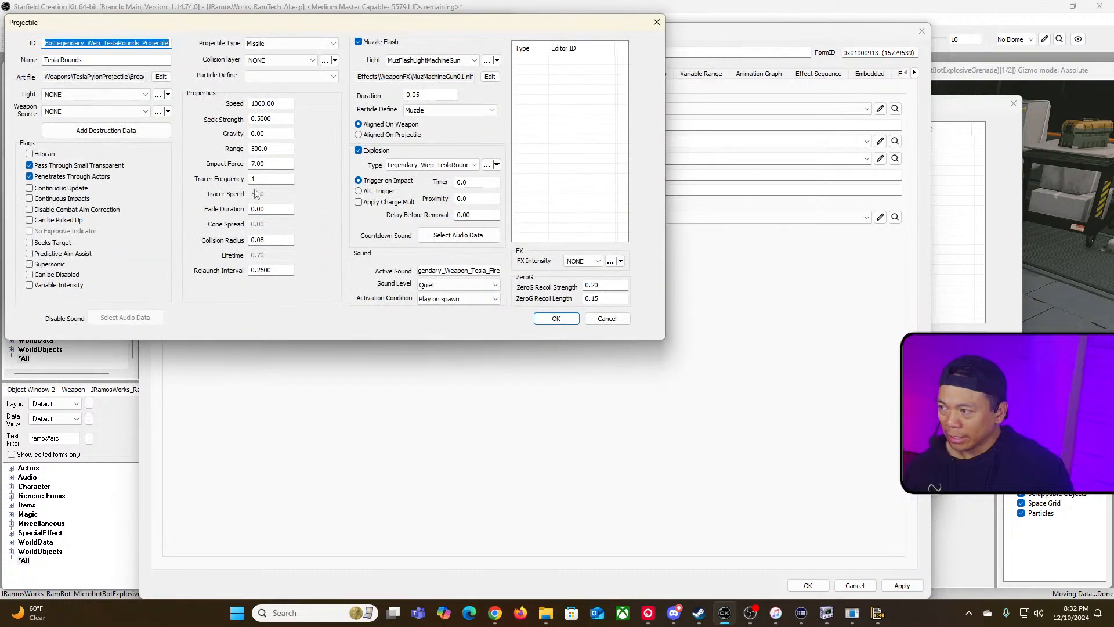
left_click_drag(115, 43, 7, 39)
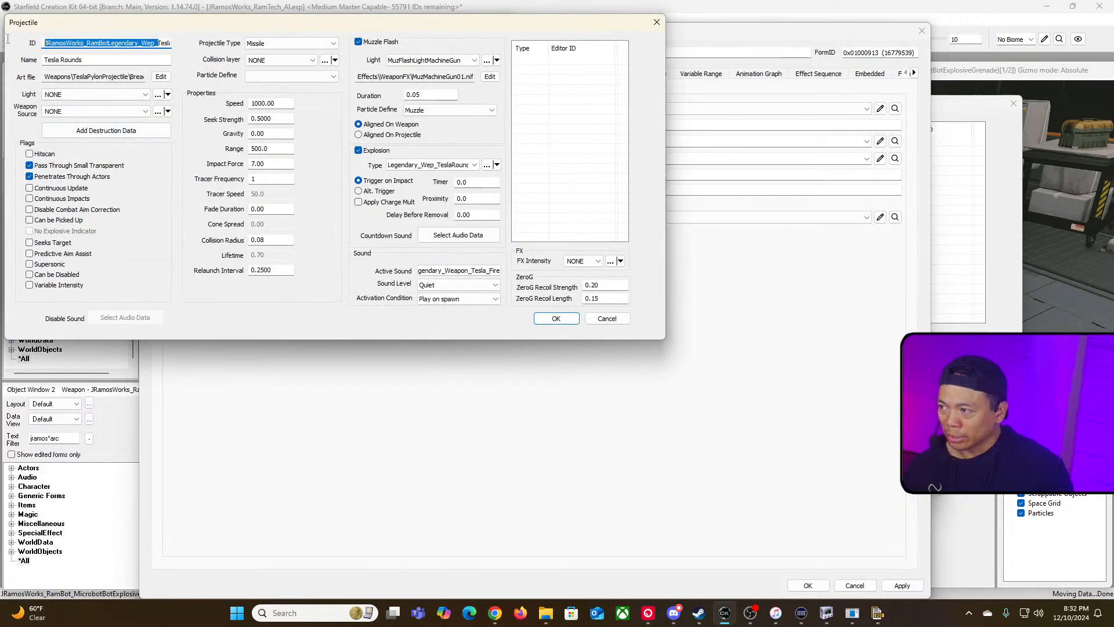
double_click(92, 45)
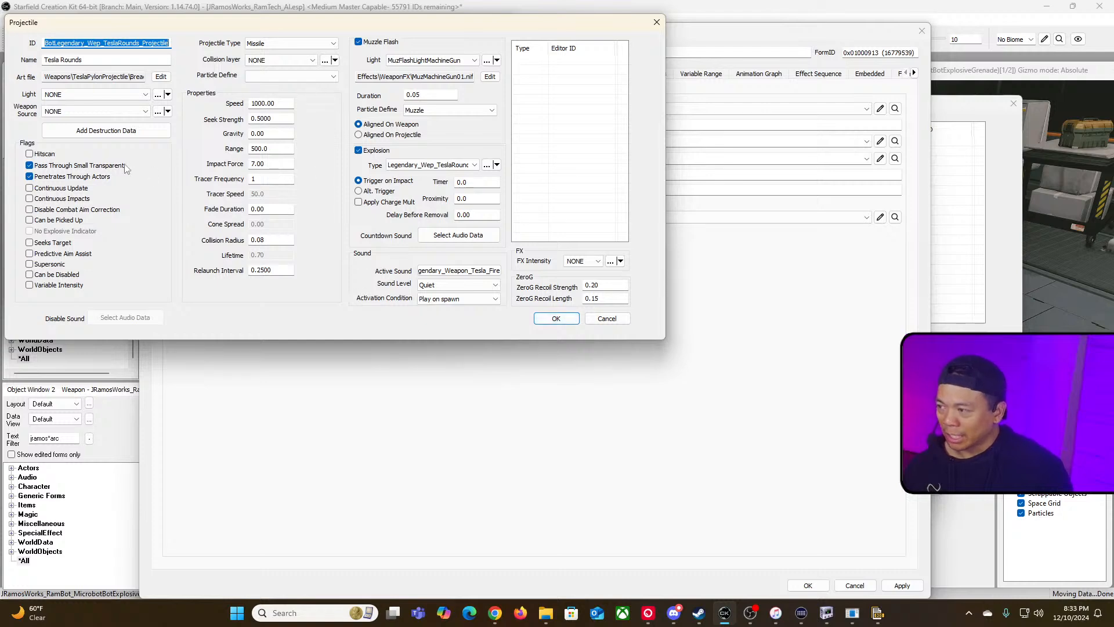
left_click(609, 320)
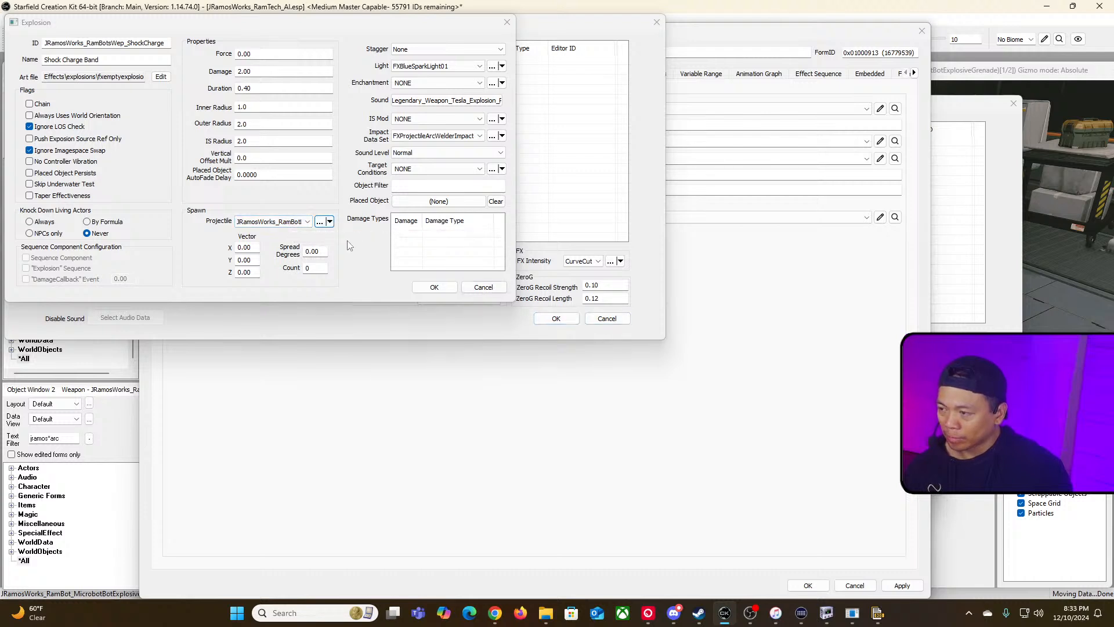
Step: Close the Shock Charge Band explosion and the Cutter Beam projectile dialogs without keeping changes
left_click(434, 286)
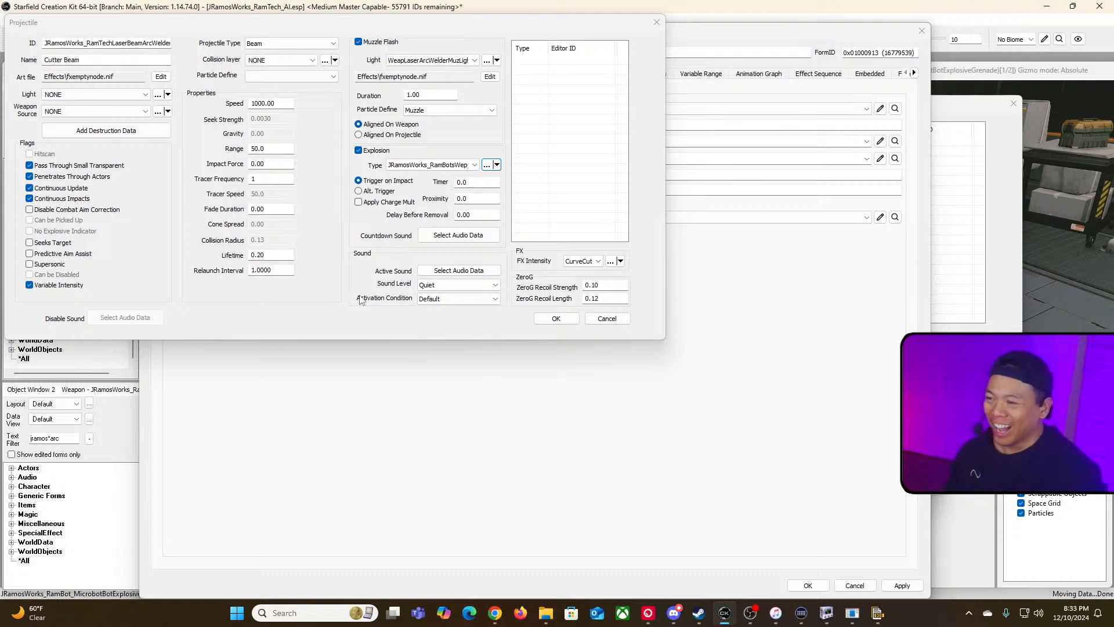
left_click(487, 167)
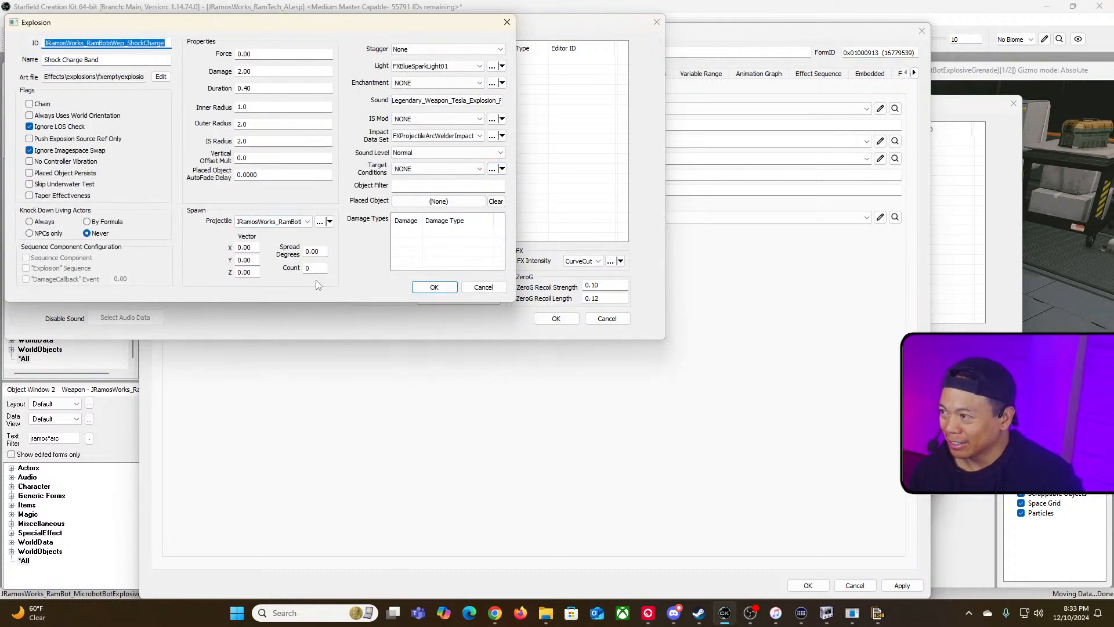
left_click(481, 288)
left_click(611, 318)
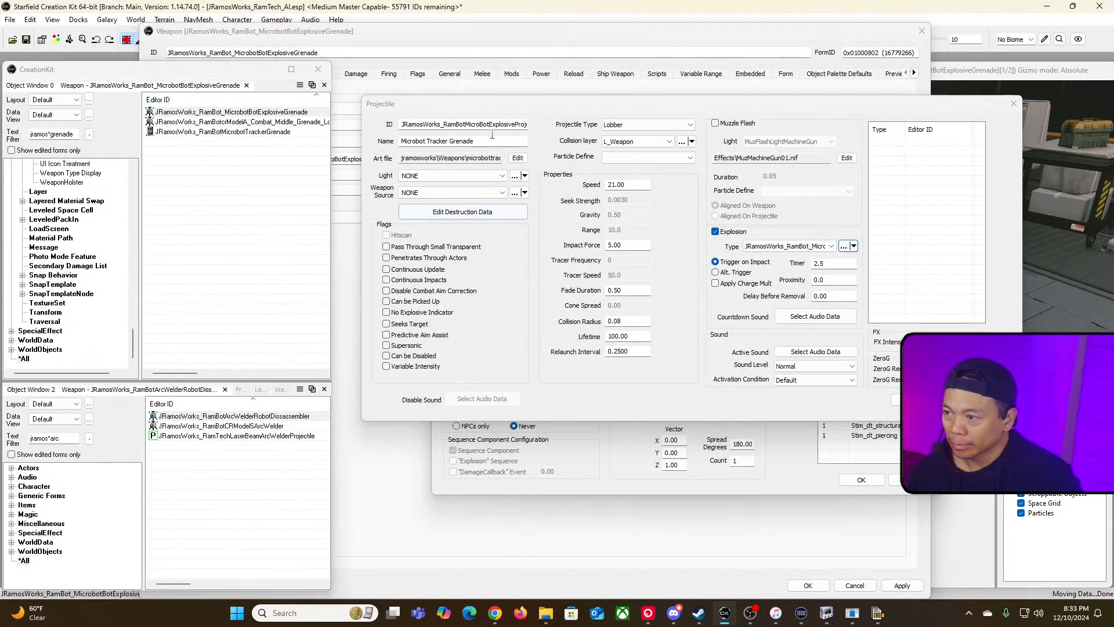
Step: Review the Microbot Tracker Grenade projectile's explosion spawn count, then close the explosion, projectile and weapon dialogs
left_click_drag(582, 109, 411, 115)
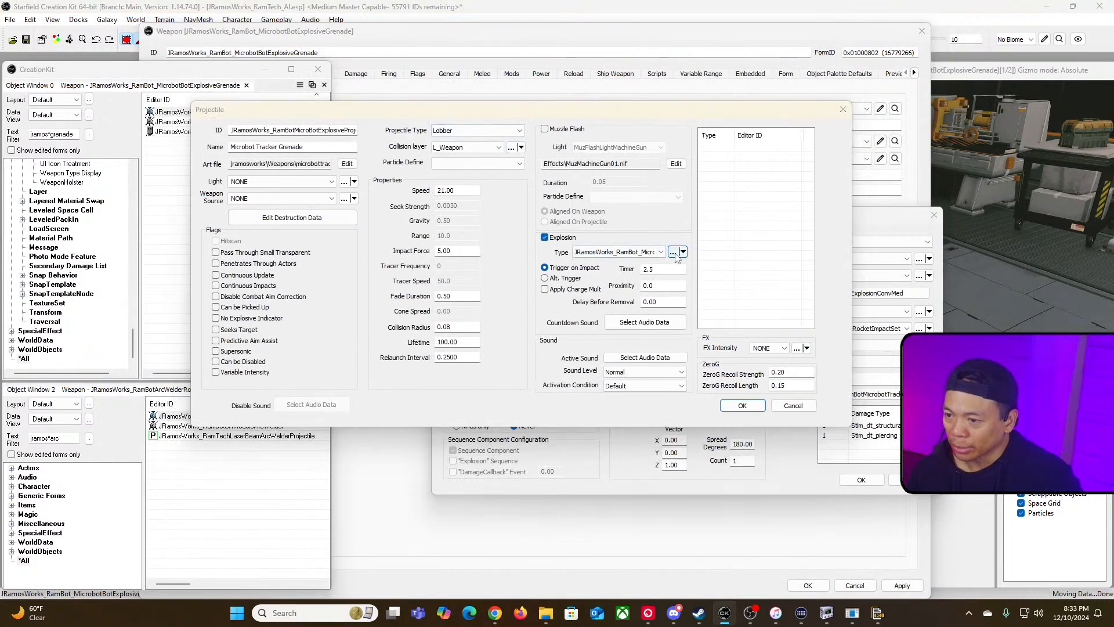
left_click(674, 252)
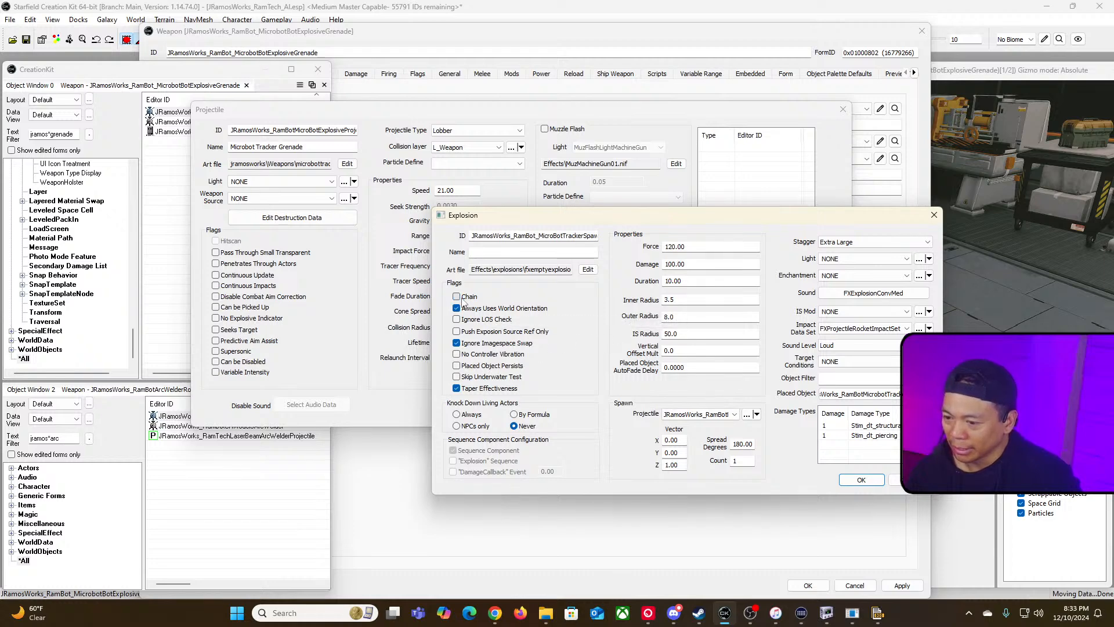
left_click_drag(741, 462, 711, 459)
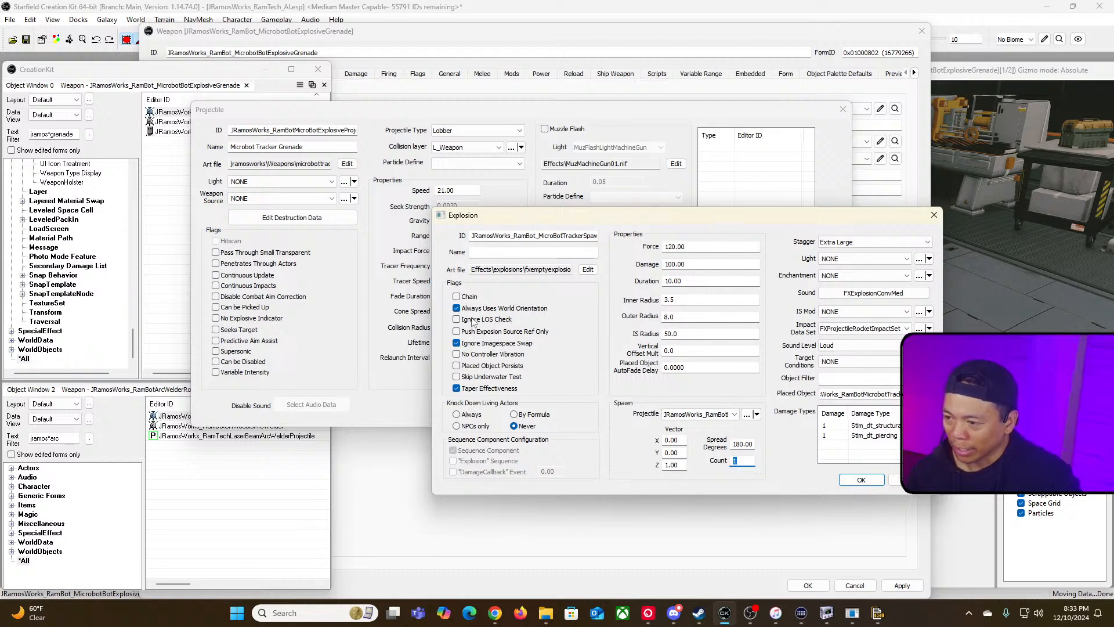
mouse_move(462, 302)
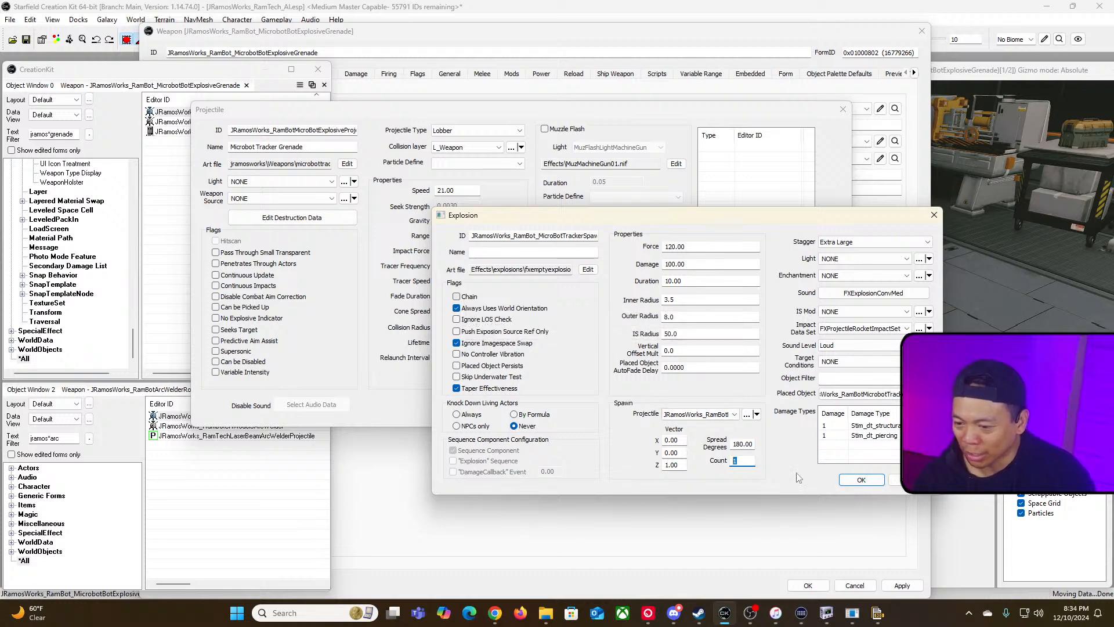
left_click(861, 479)
left_click(730, 398)
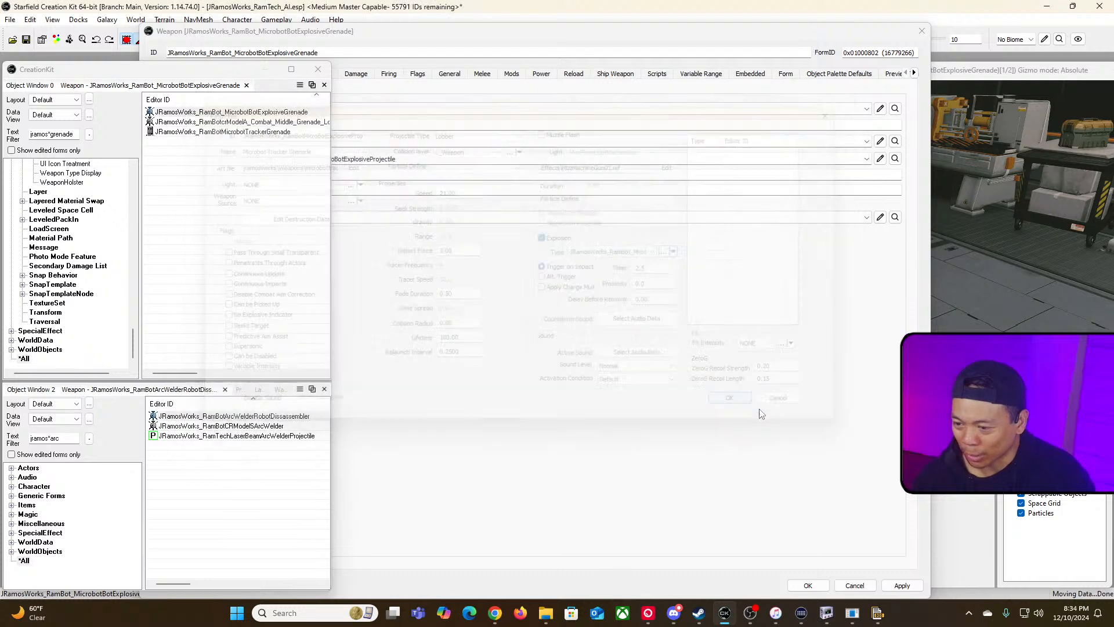
left_click(807, 586)
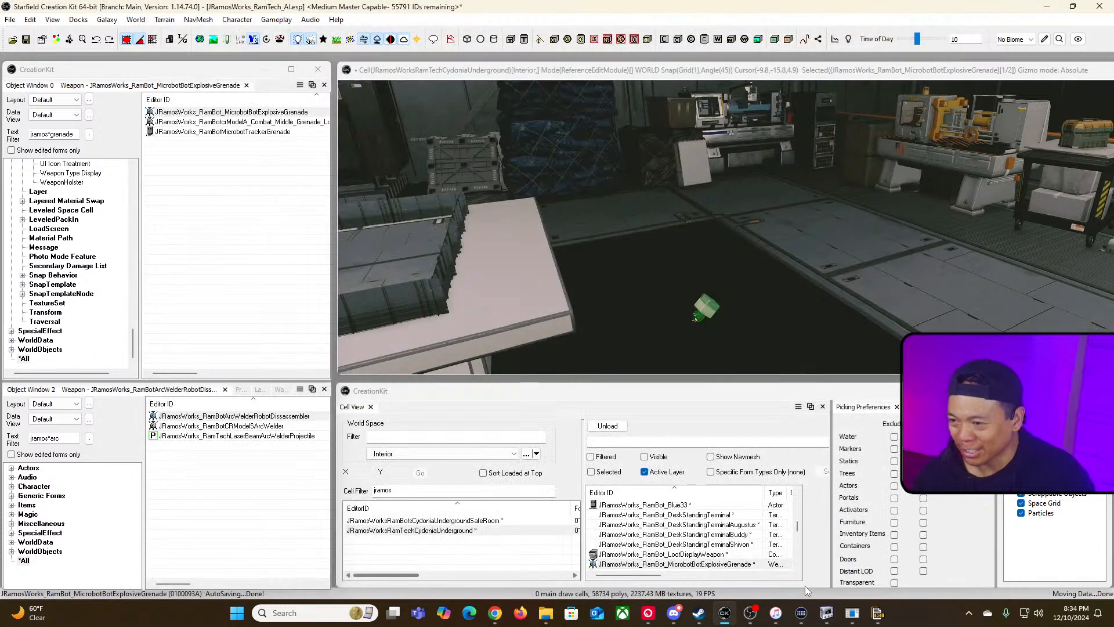
Step: Save the plugin and convert the active file to a Medium Master file
left_click(27, 40)
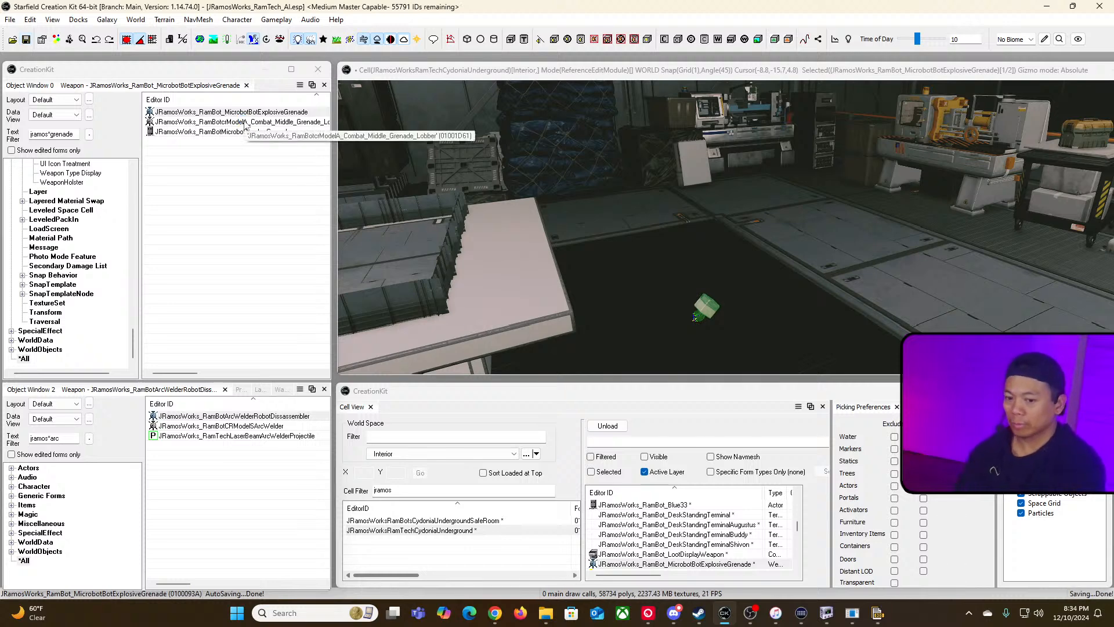
left_click(14, 21)
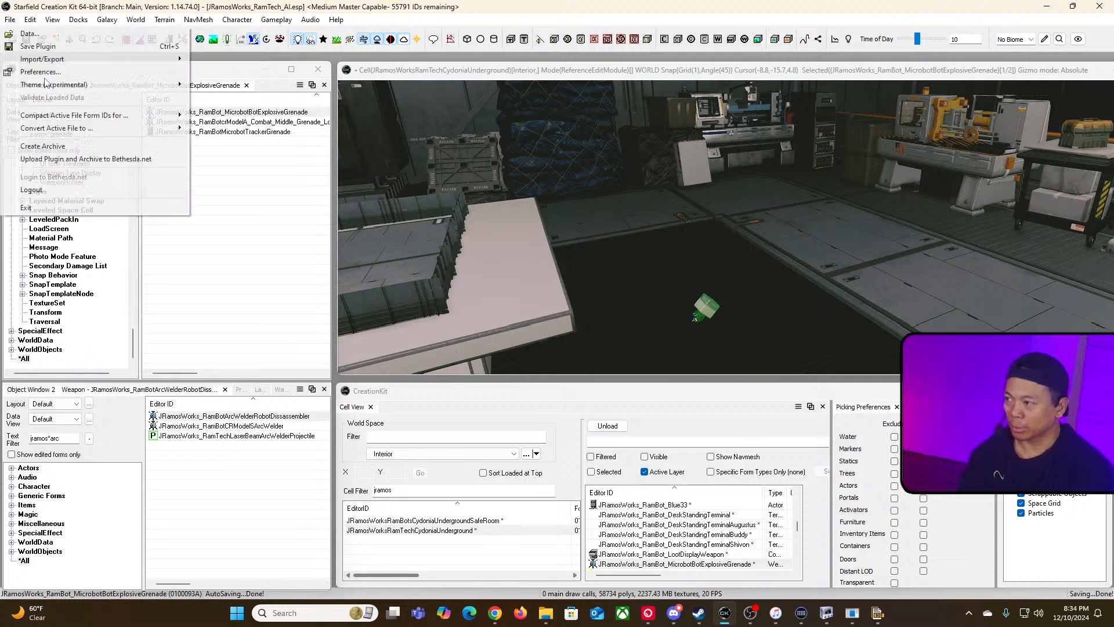
mouse_move(78, 133)
left_click(232, 141)
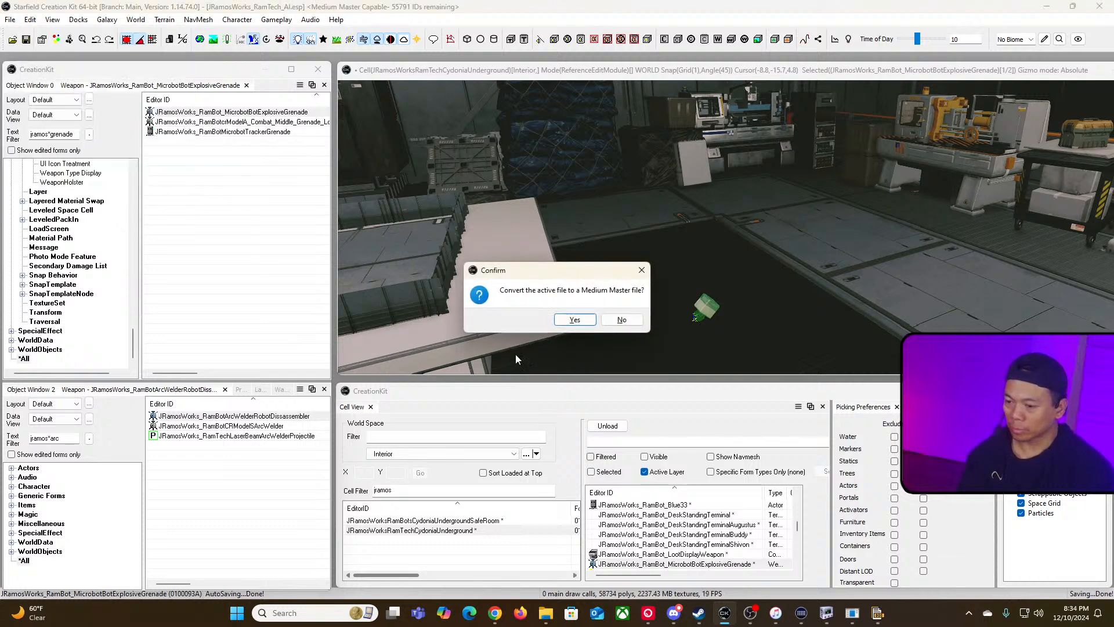
left_click(578, 320)
left_click(598, 352)
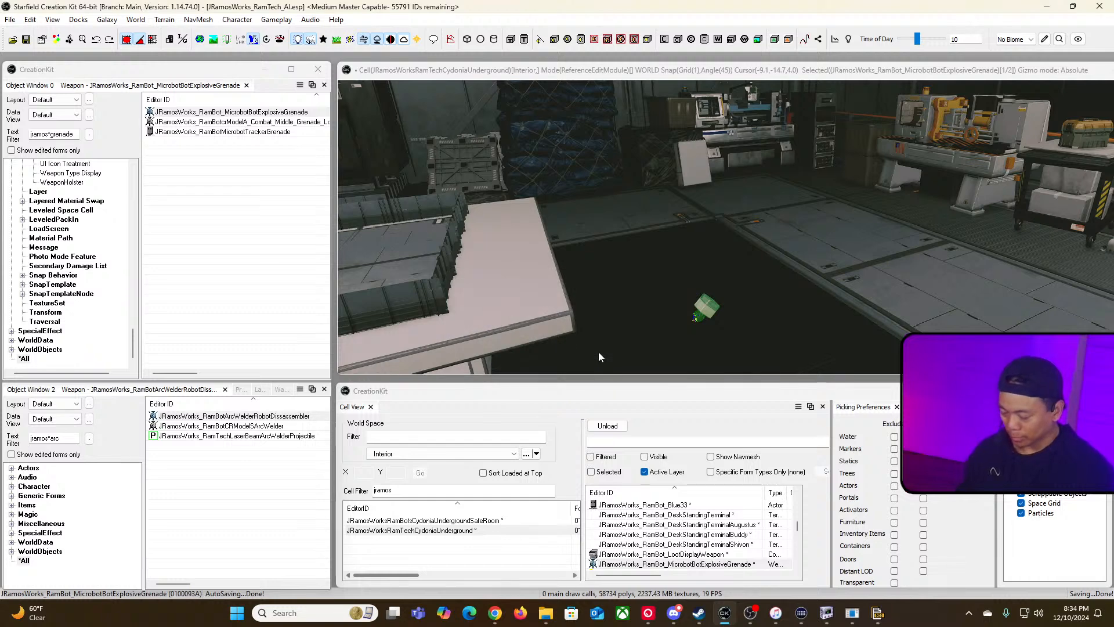
Step: Switch to Steam and launch Starfield to test the mod
key("alt+Tab")
left_click(258, 260)
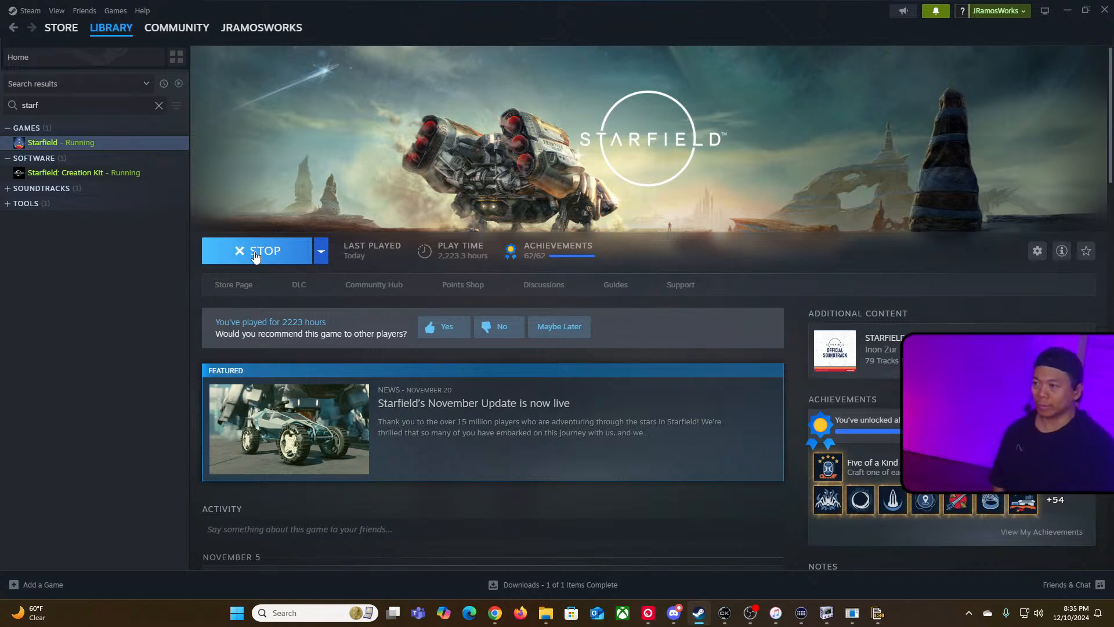
key("alt+Tab")
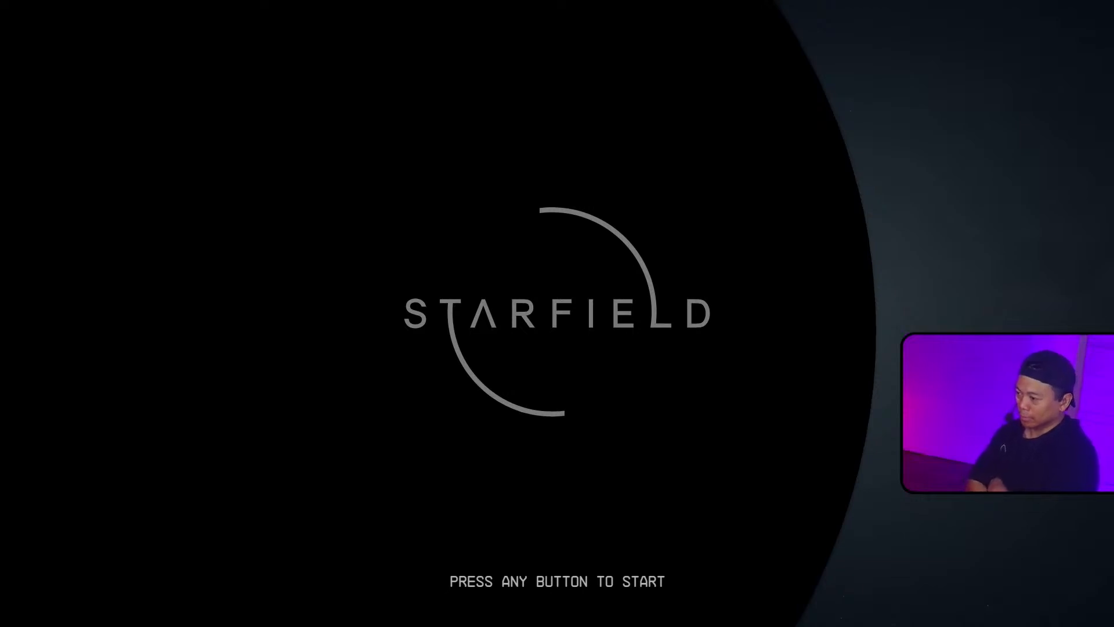
Step: Load a saved game from the Starfield main menu
key("Return")
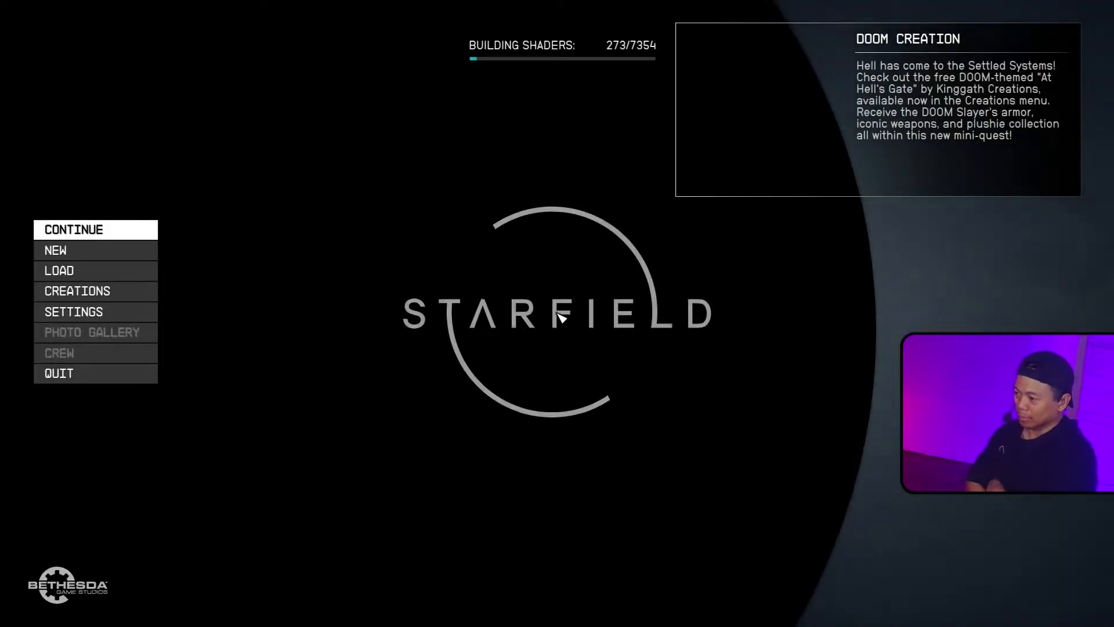
key("Down")
key("Down")
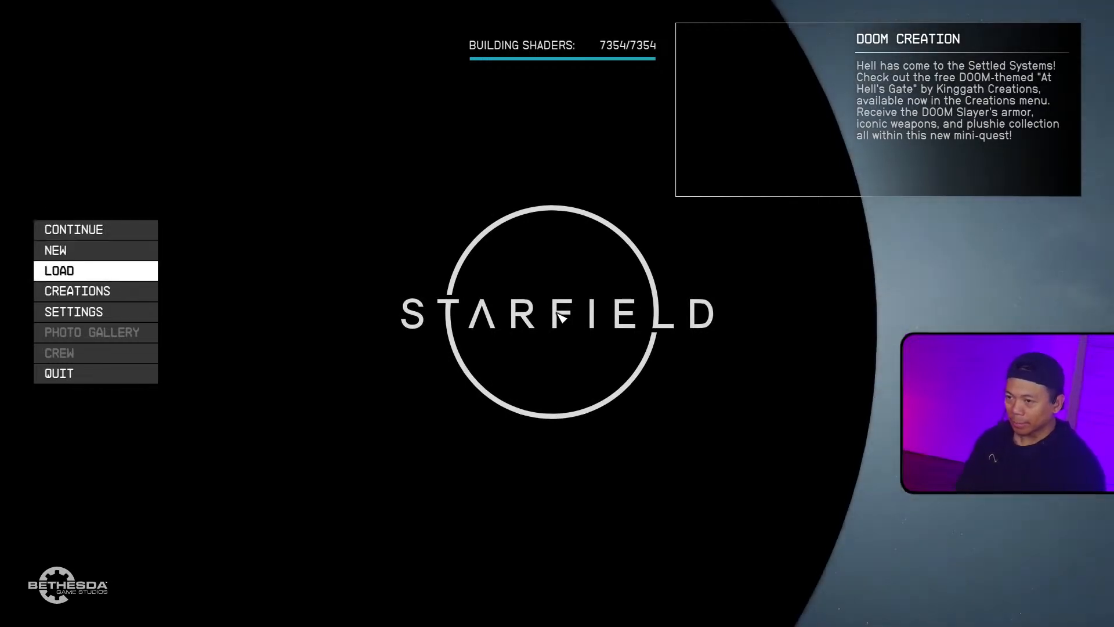
key("e")
key("e")
key("e")
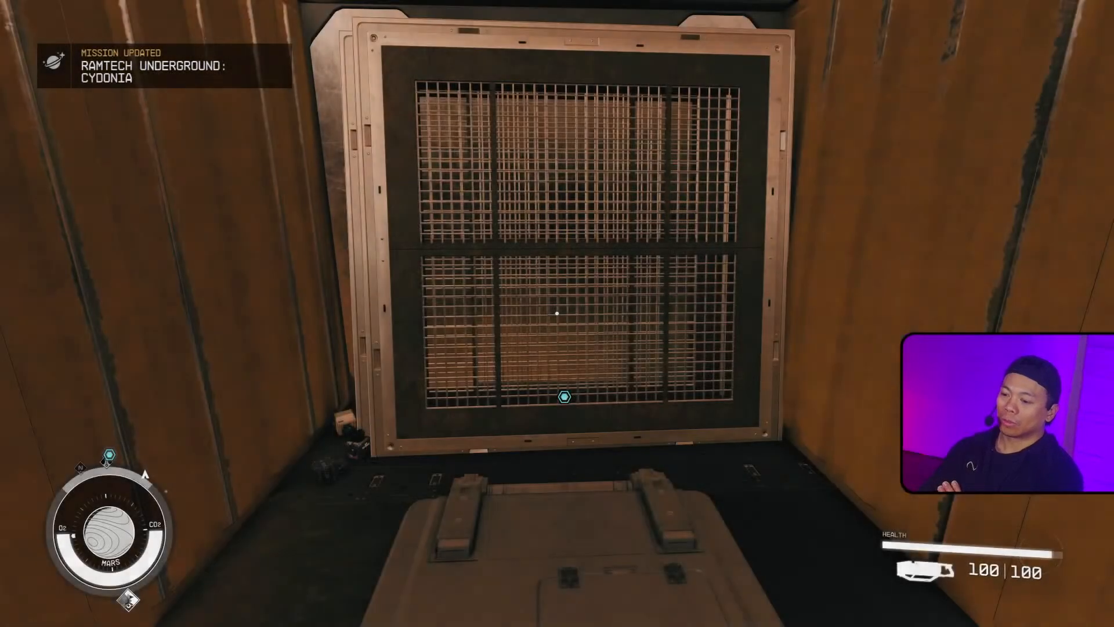
Step: Walk through the base to the workbench area and pick up the Minibot Tracker Grenade
key("e")
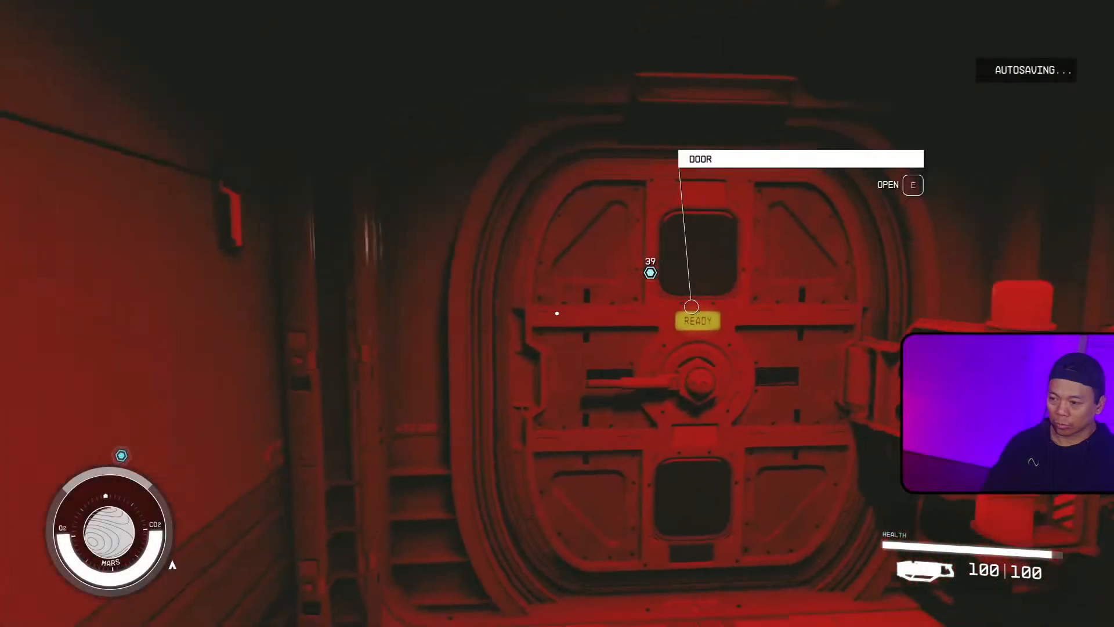
key("s")
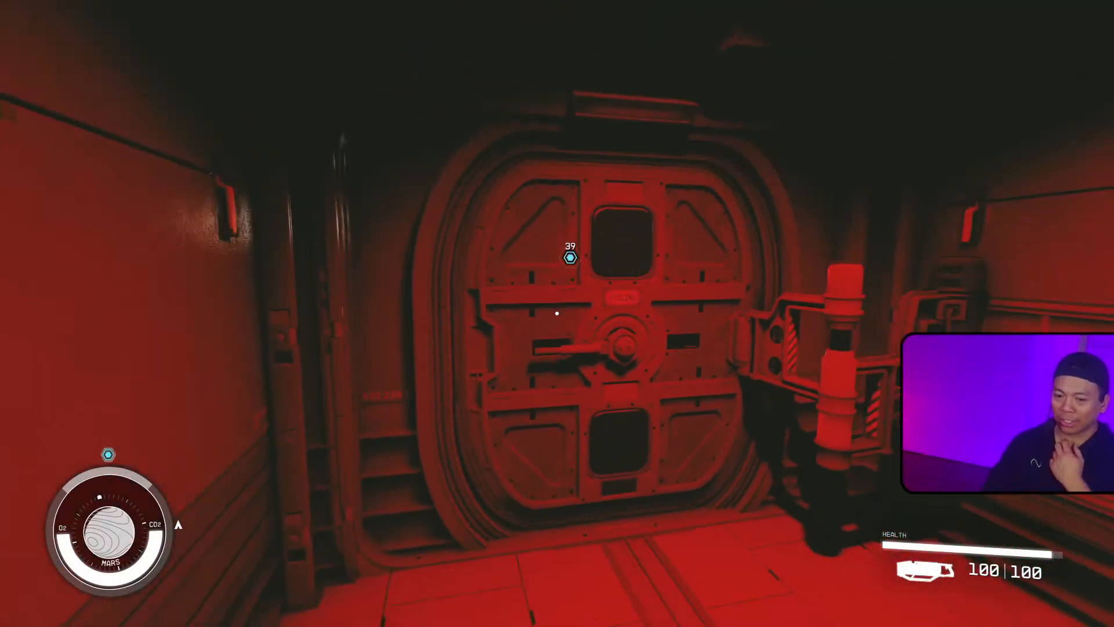
key("w")
key("a")
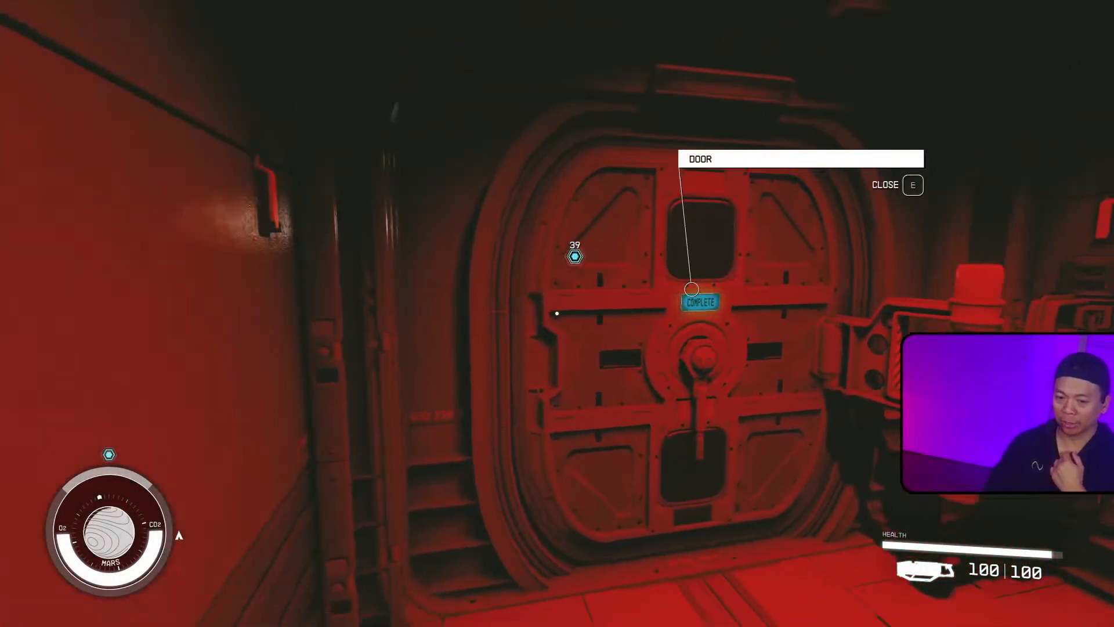
key("s")
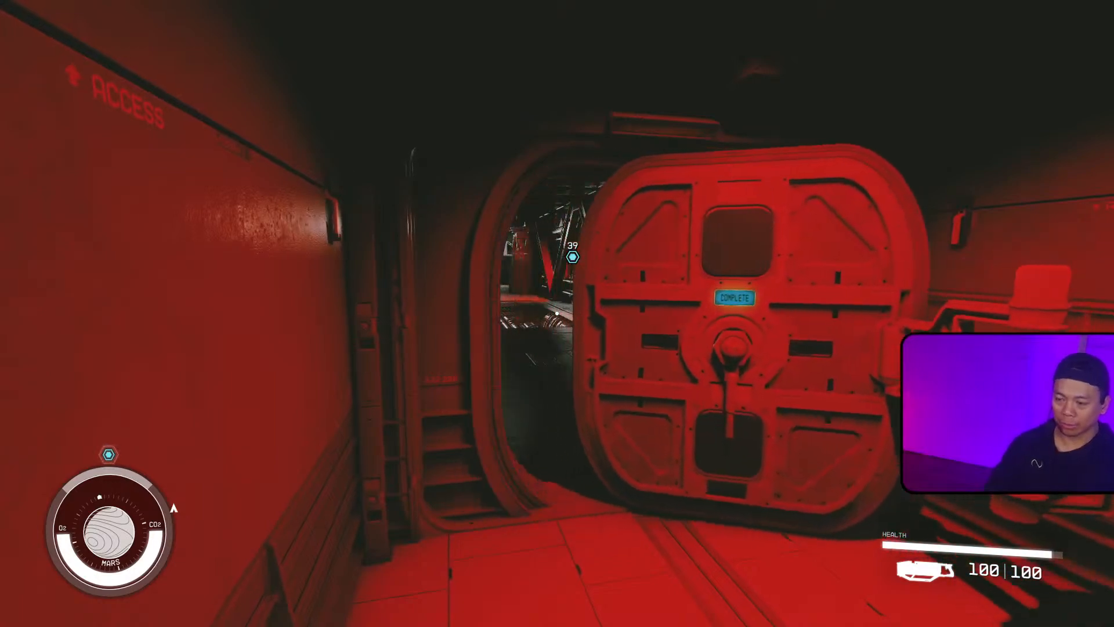
key("w")
key("w")
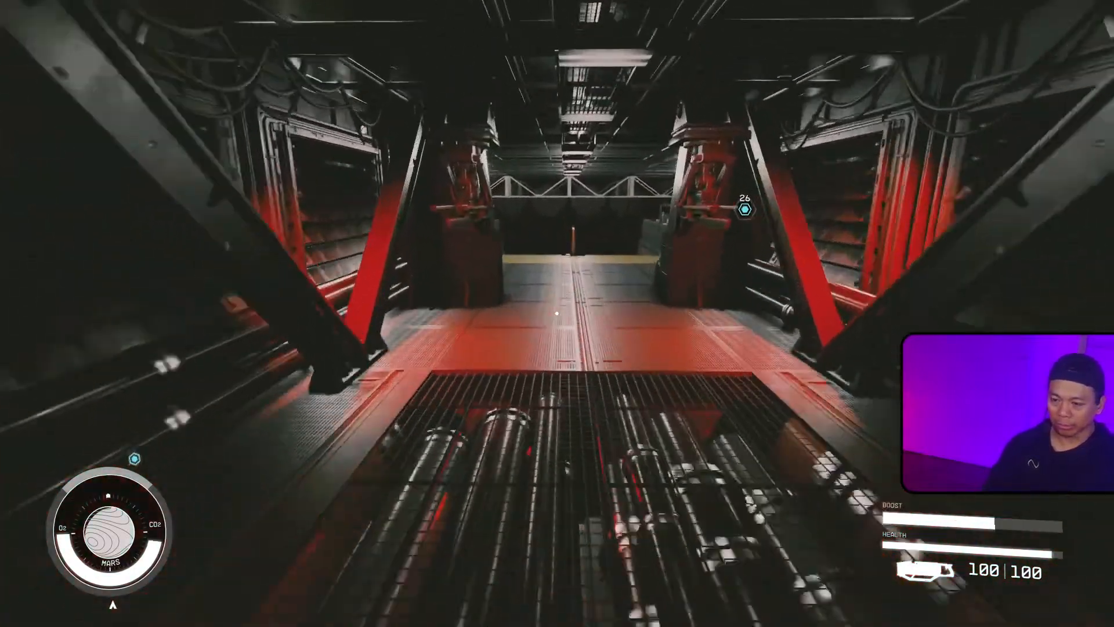
key("w")
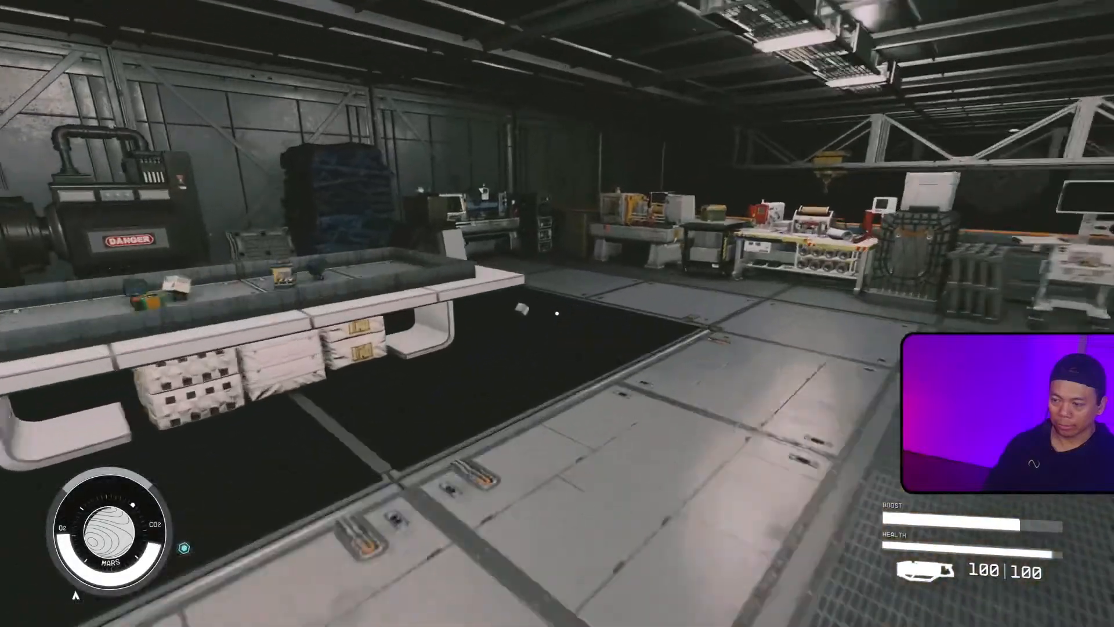
key("e")
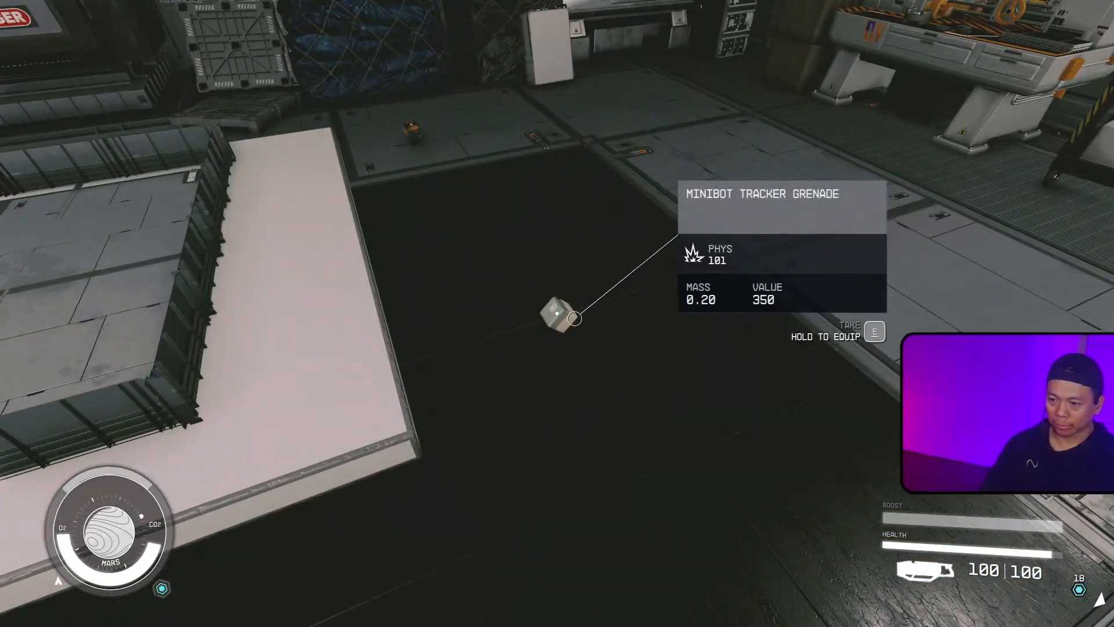
key("w")
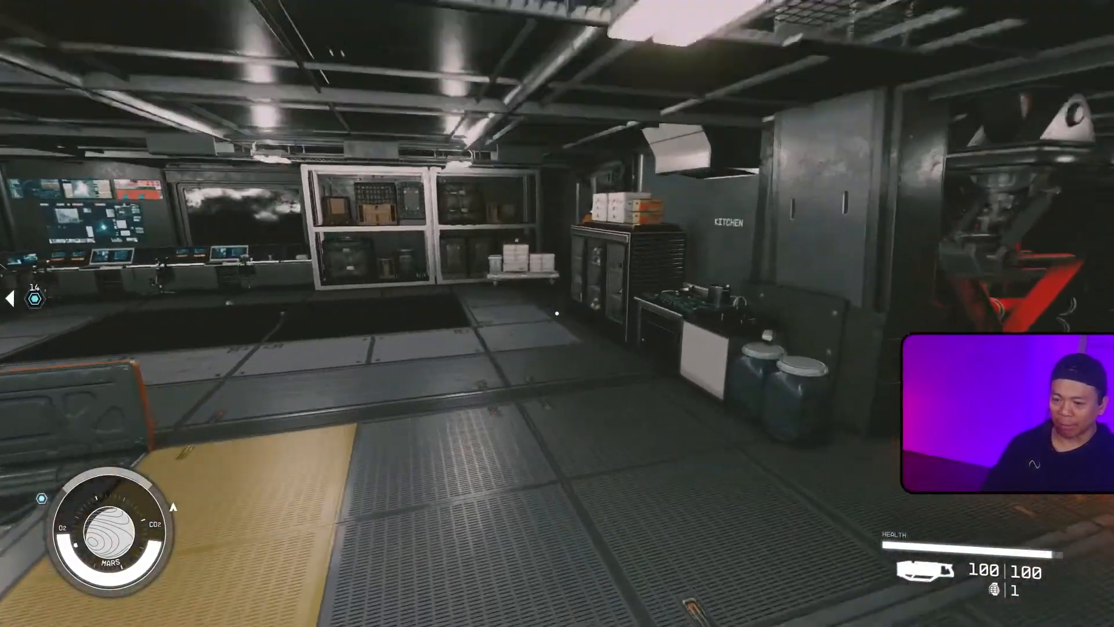
Step: Go to the underground firing range and throw the grenade at the practice bots
key("w")
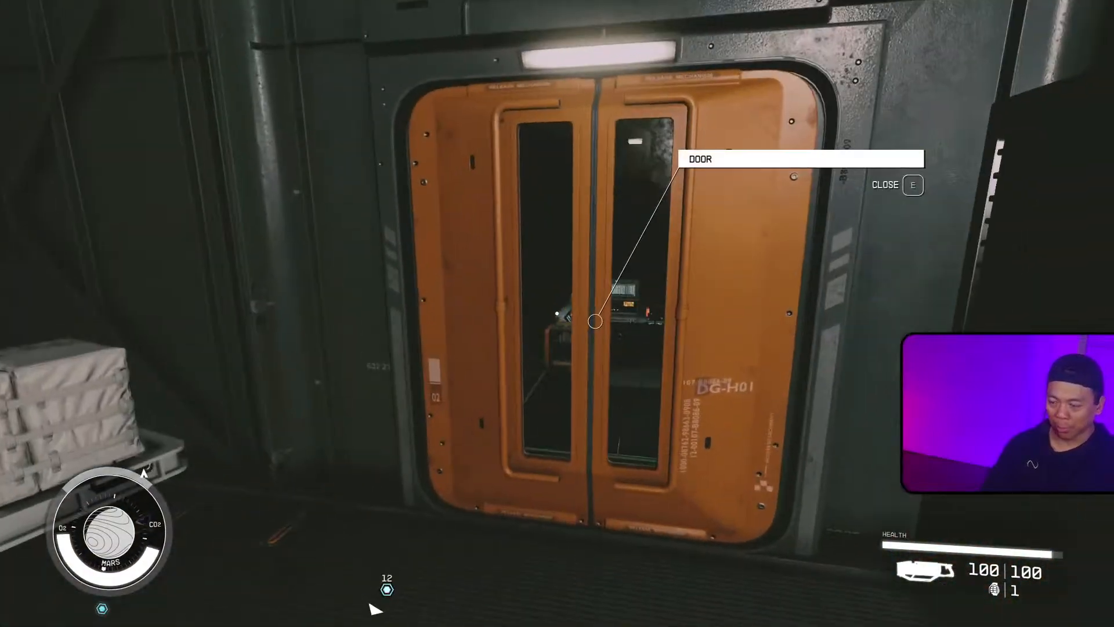
key("w")
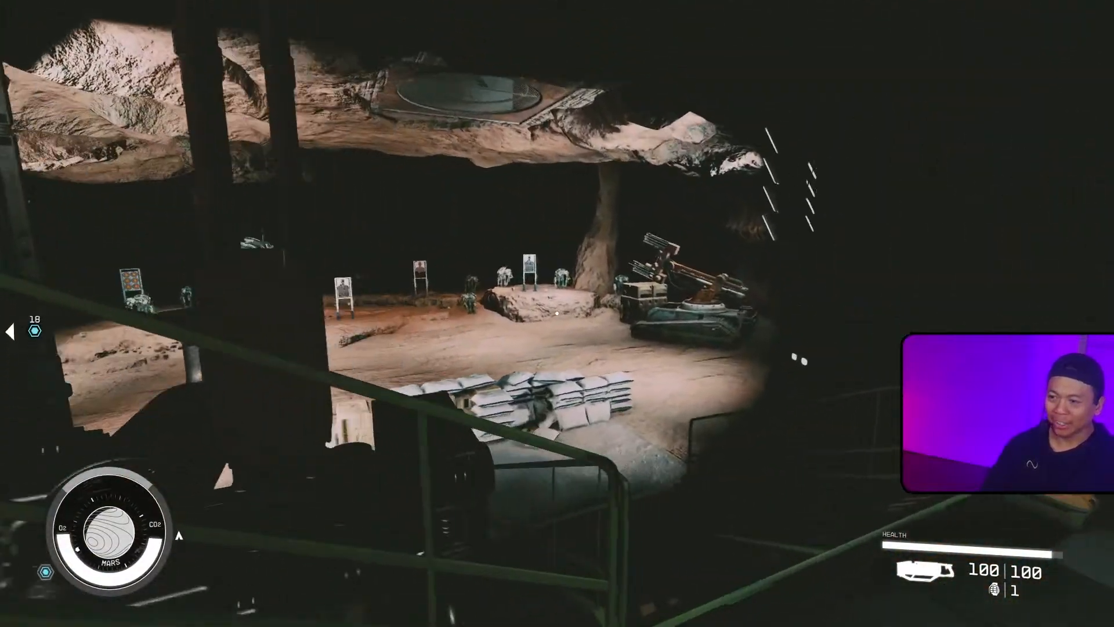
key("w")
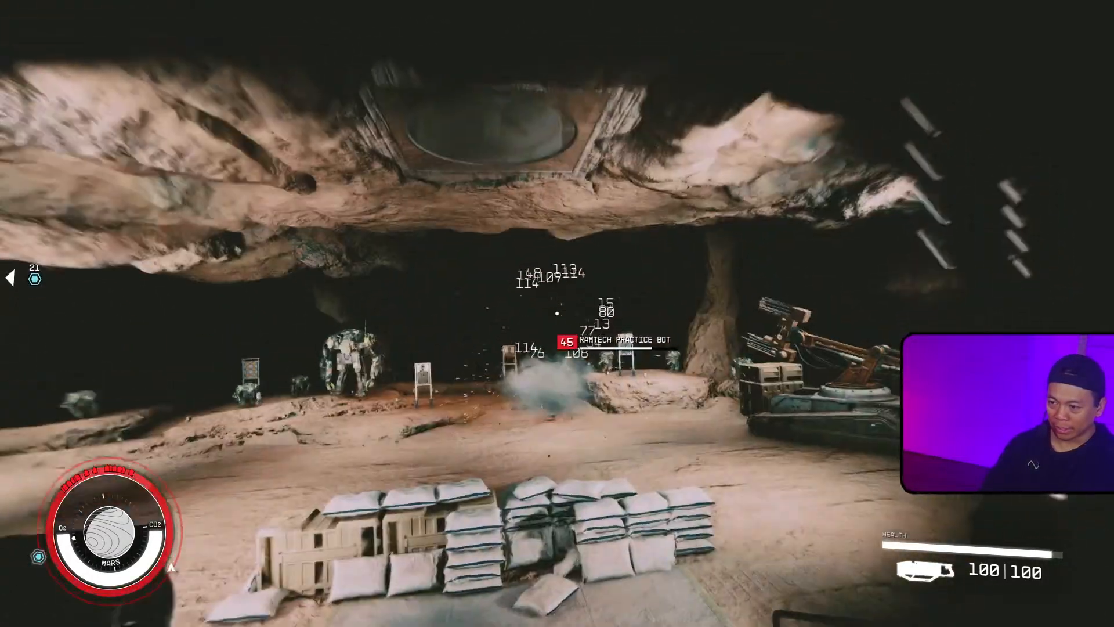
key("w")
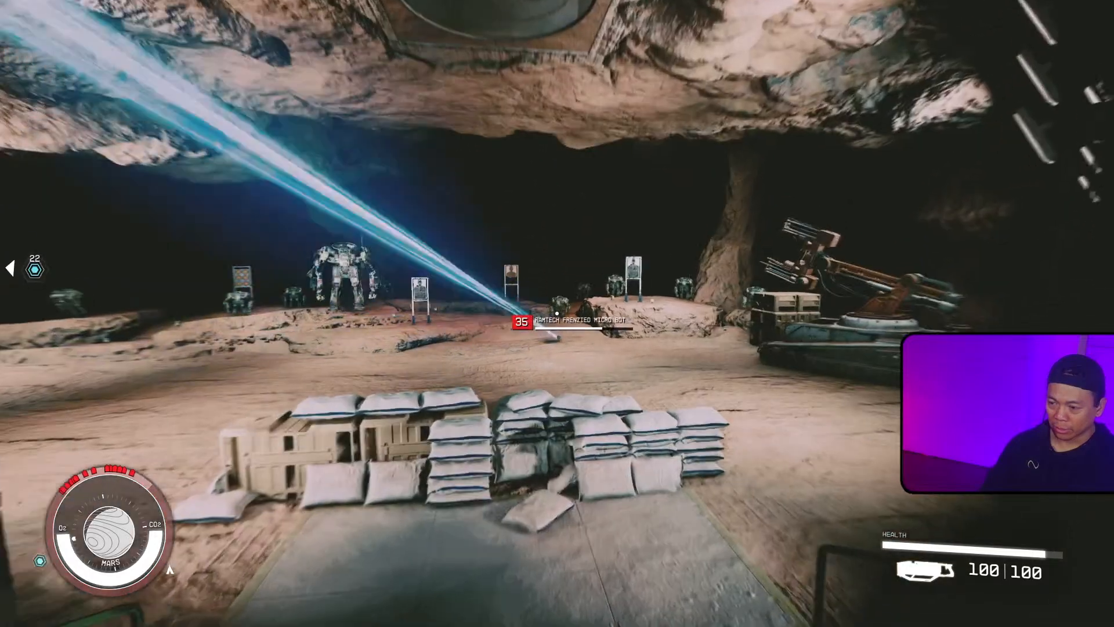
key("w")
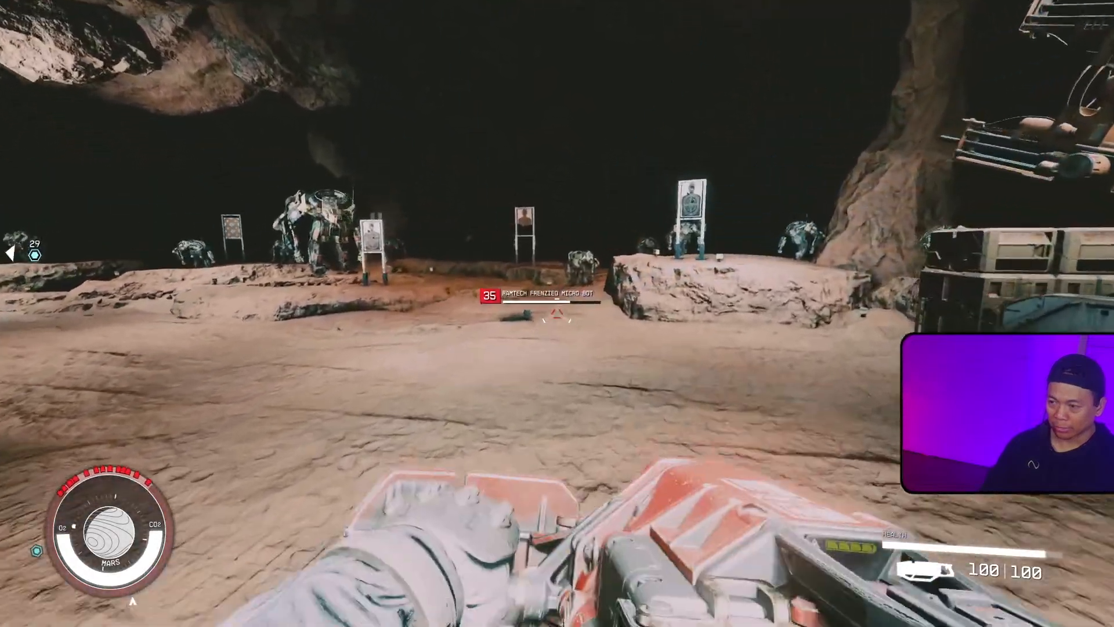
left_click(557, 314)
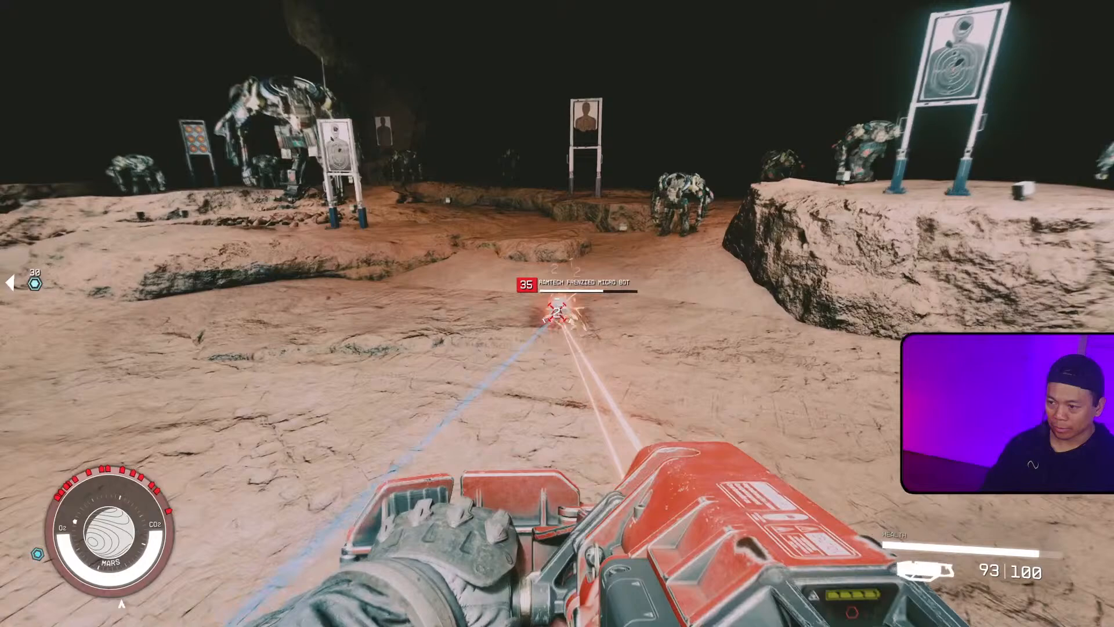
left_click_drag(557, 314, 557, 314)
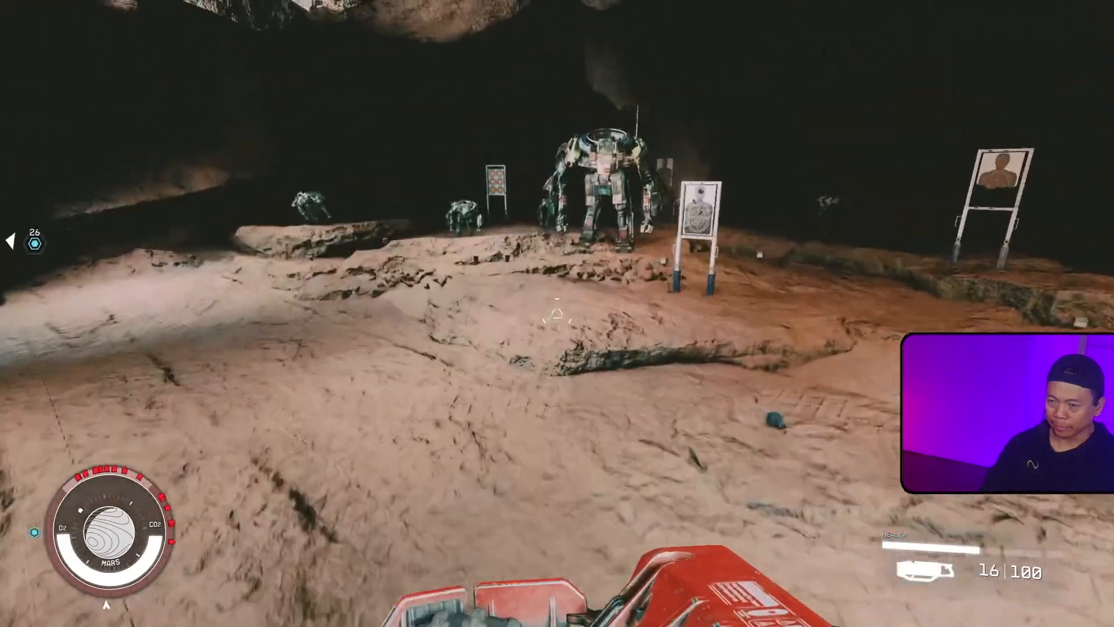
Step: Quit the game, return to the Creation Kit and dismiss the Medium Master conversion message
key("alt+F4")
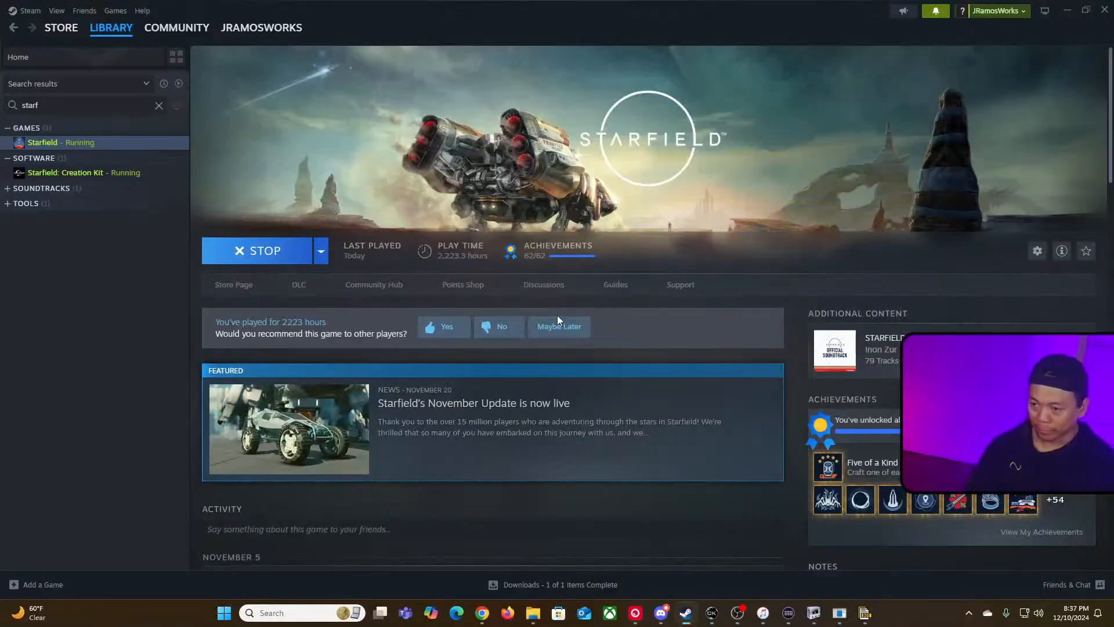
key("alt+Tab")
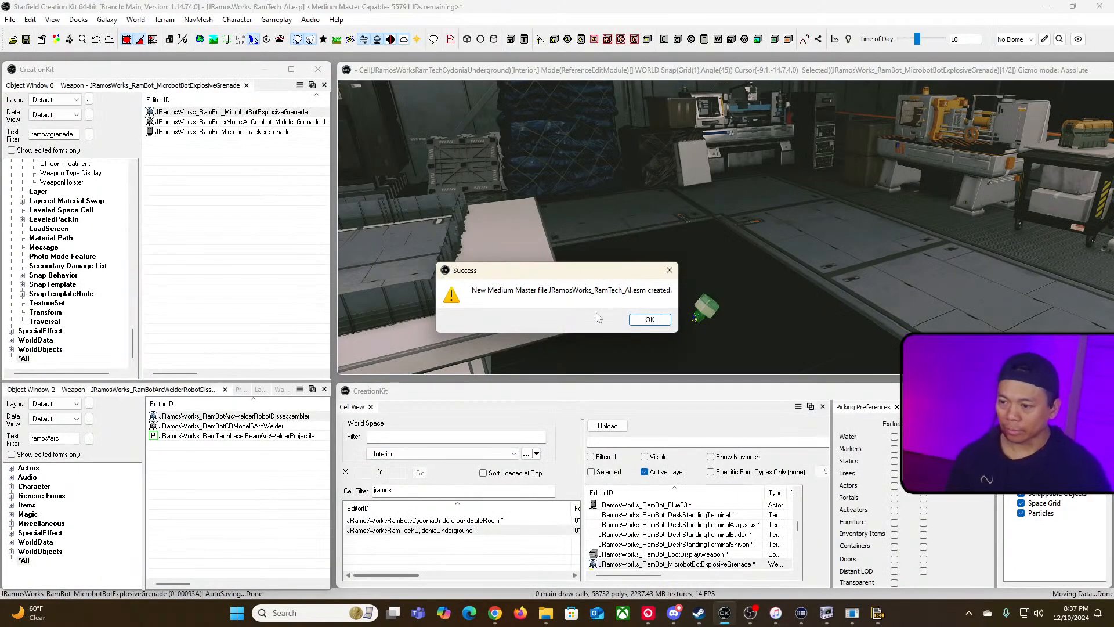
left_click(649, 320)
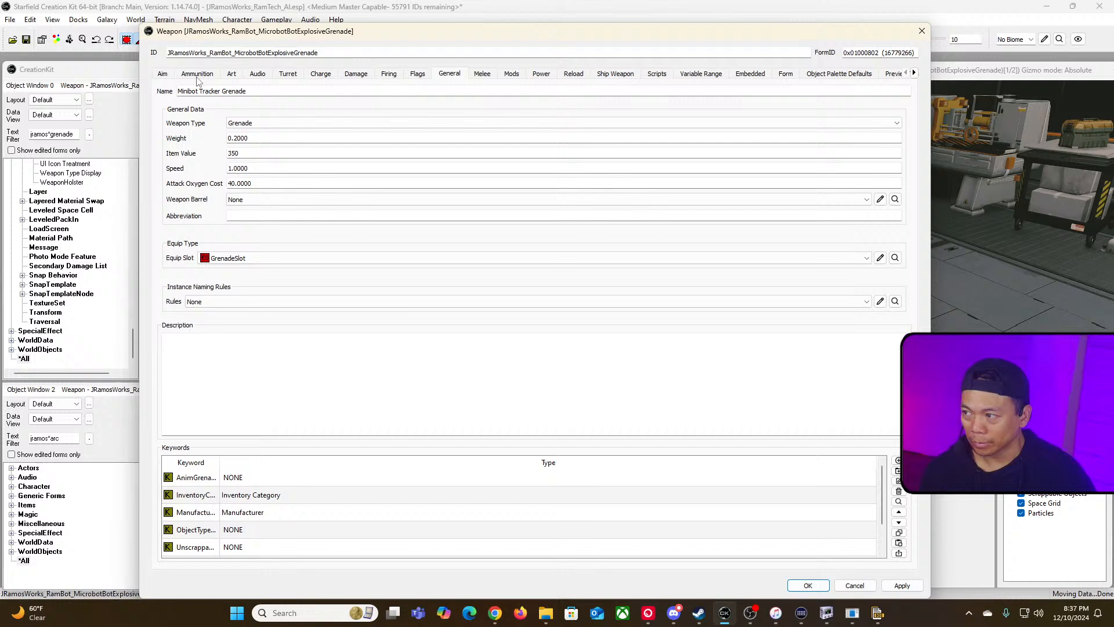
Step: Open the grenade's override projectile, edit its explosion, and set the spawn count to 3
left_click(198, 74)
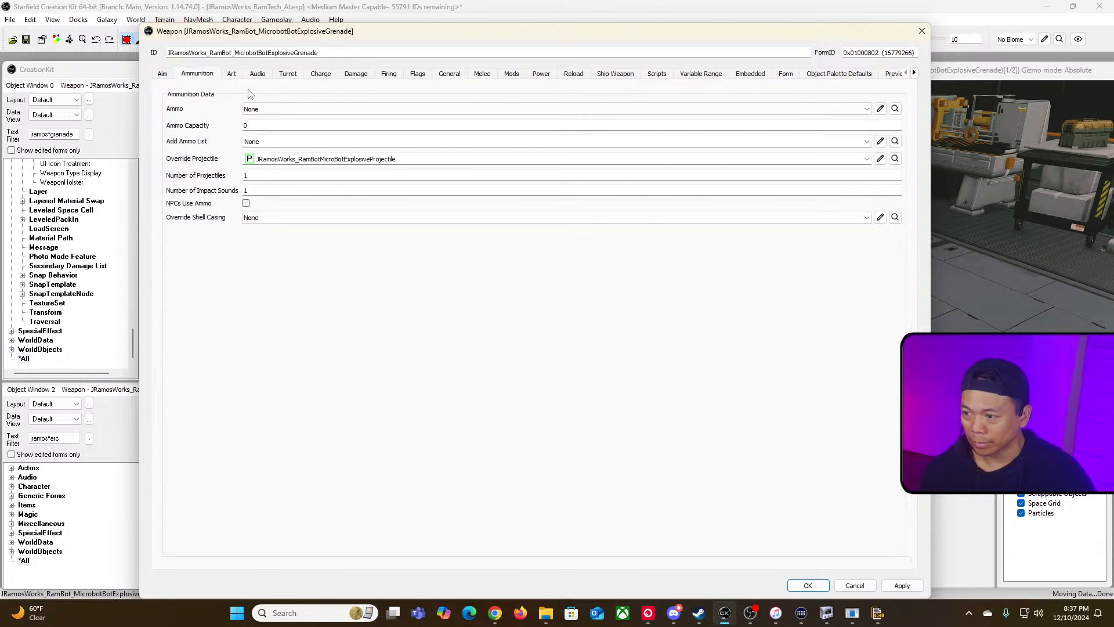
left_click(880, 160)
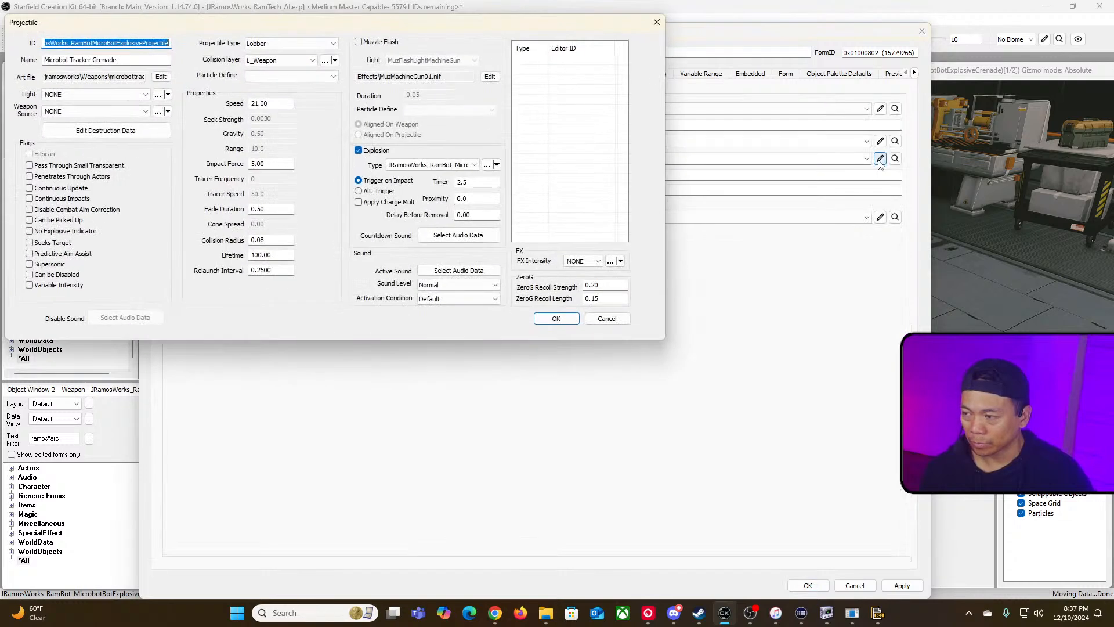
left_click_drag(448, 23, 633, 86)
left_click(671, 226)
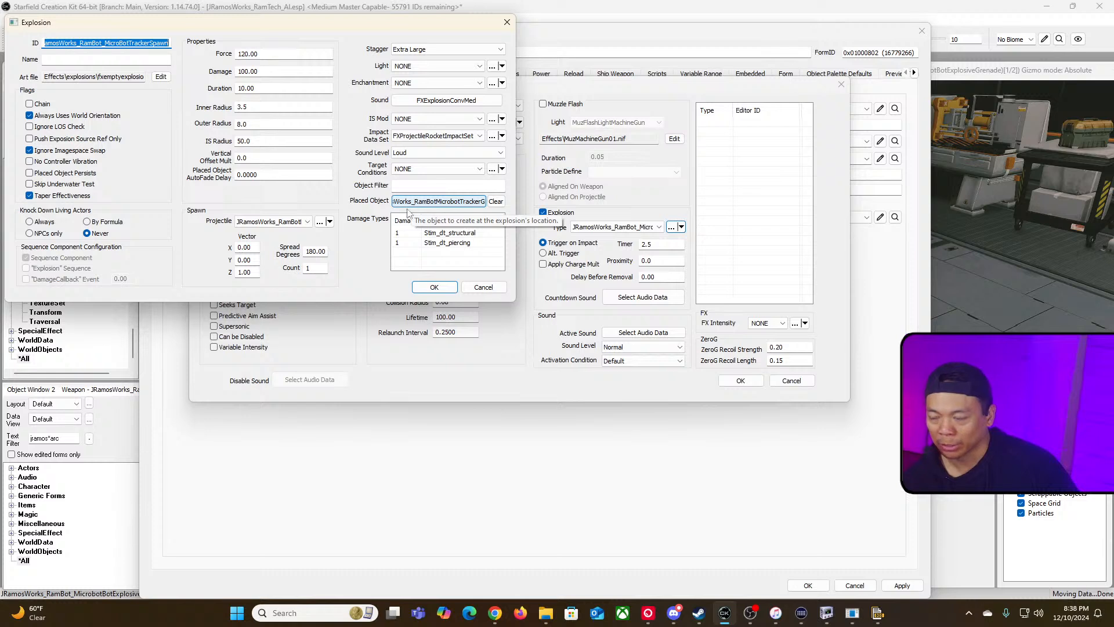
double_click(311, 268)
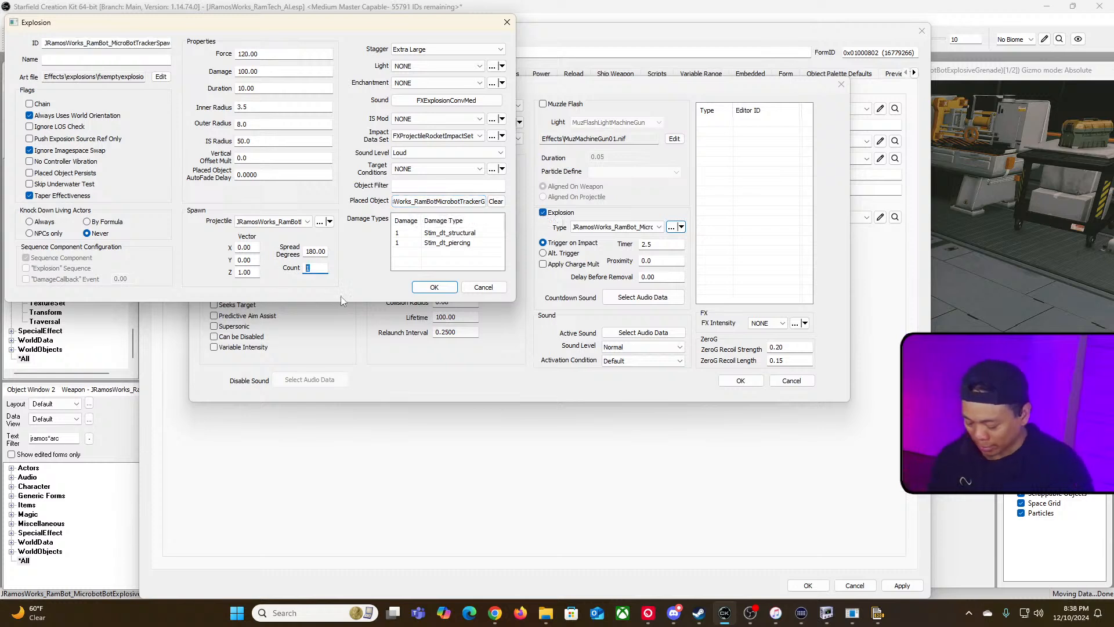
type("3")
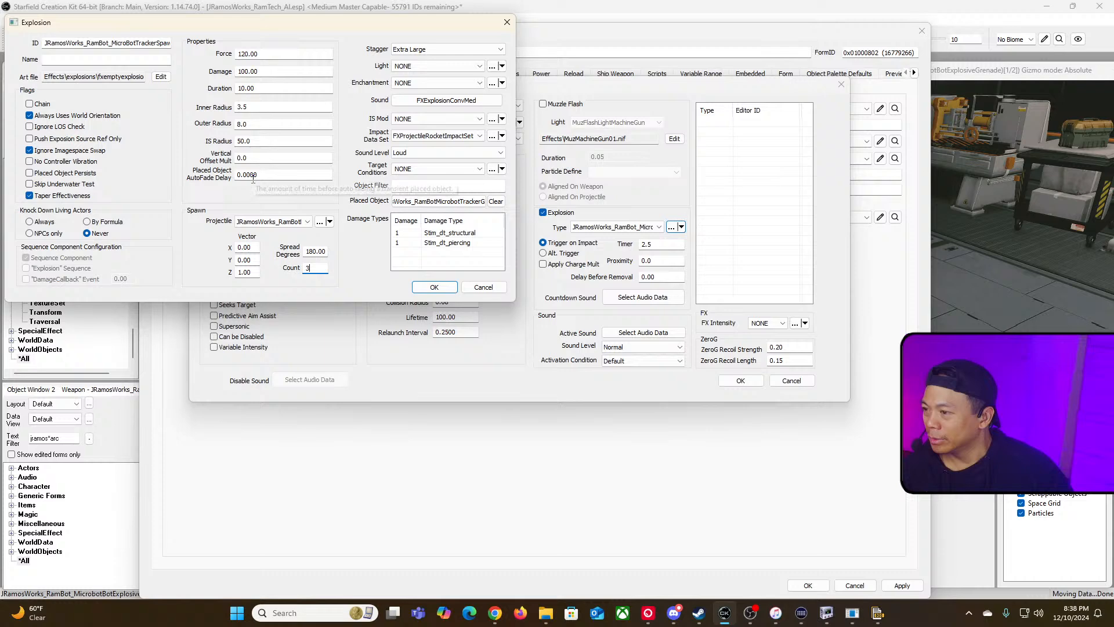
Step: Open the spawned multiplier projectile and its explosion to examine their type, collision layer and spawn settings
left_click(319, 222)
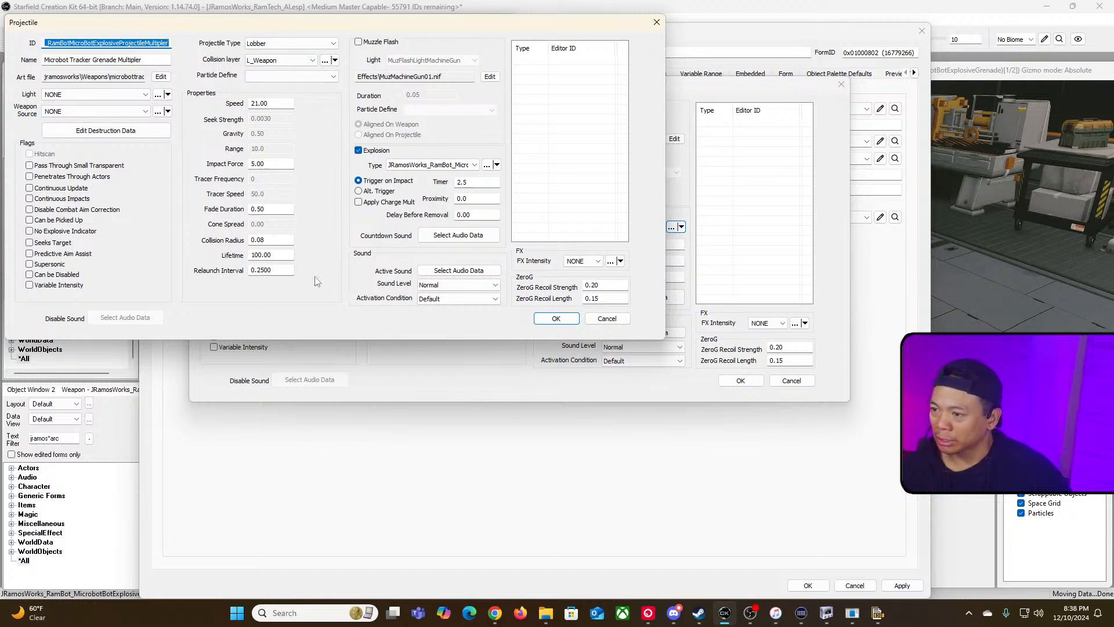
left_click(334, 44)
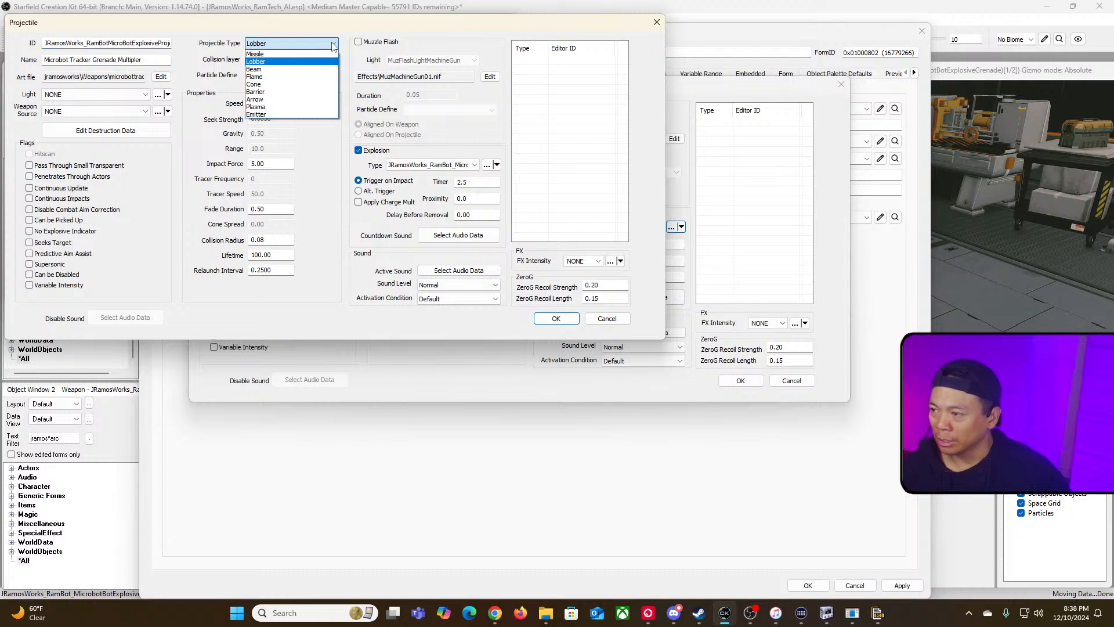
left_click(334, 44)
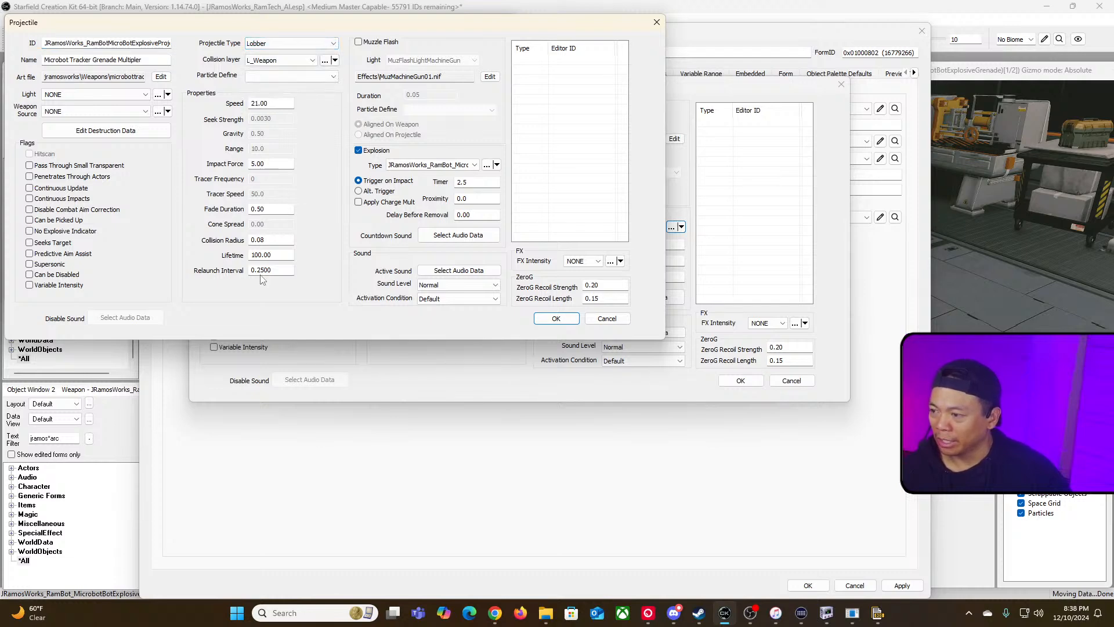
left_click(309, 45)
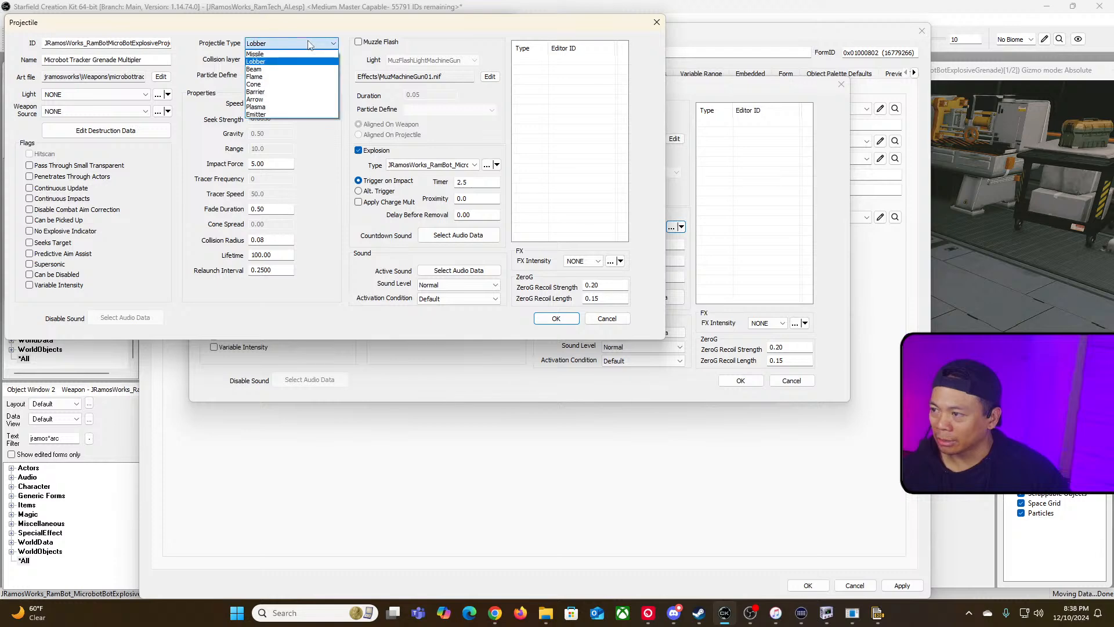
left_click(309, 44)
left_click(309, 60)
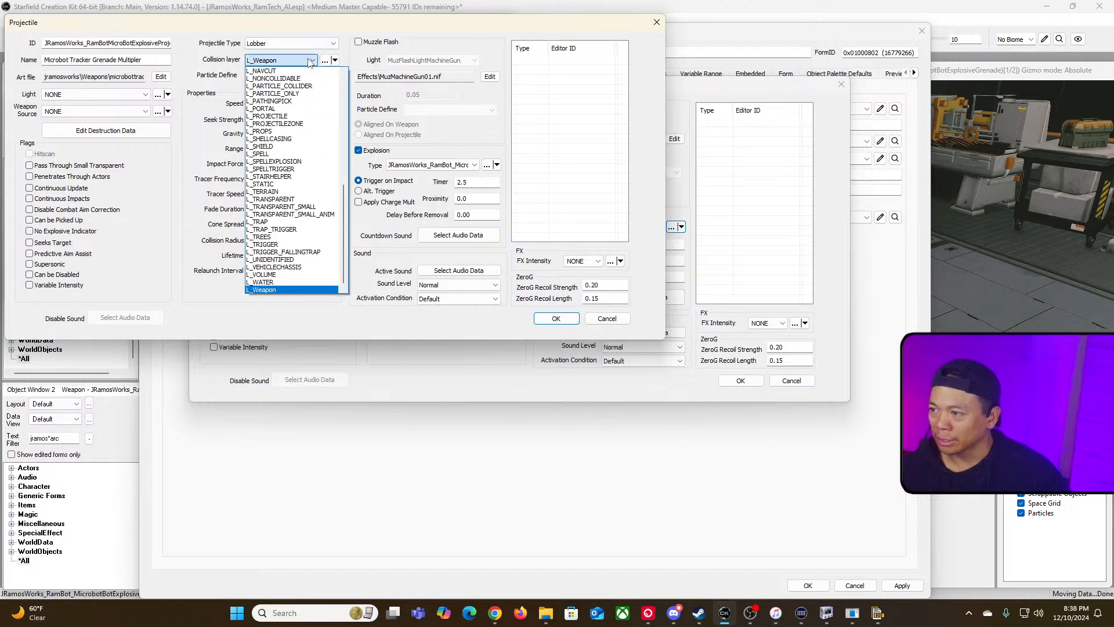
left_click(309, 61)
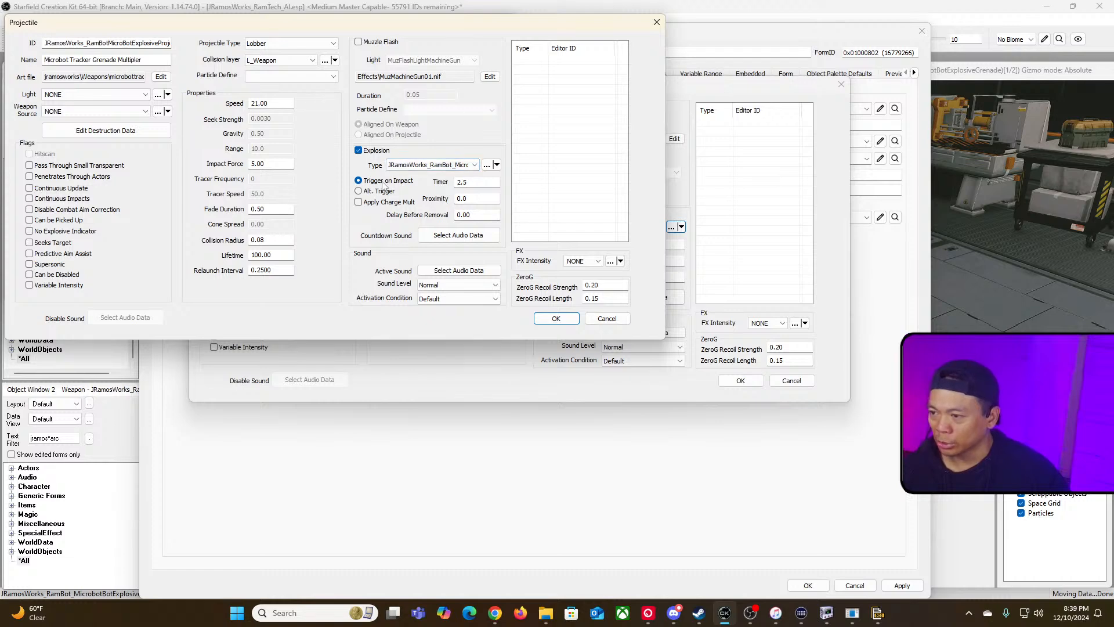
left_click(487, 166)
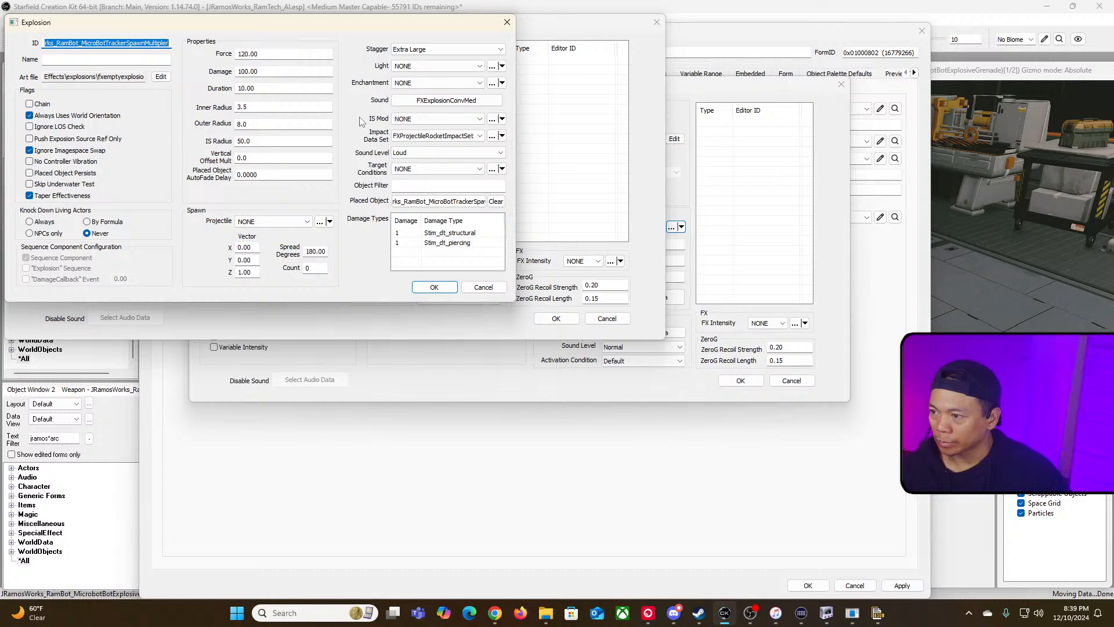
left_click(434, 286)
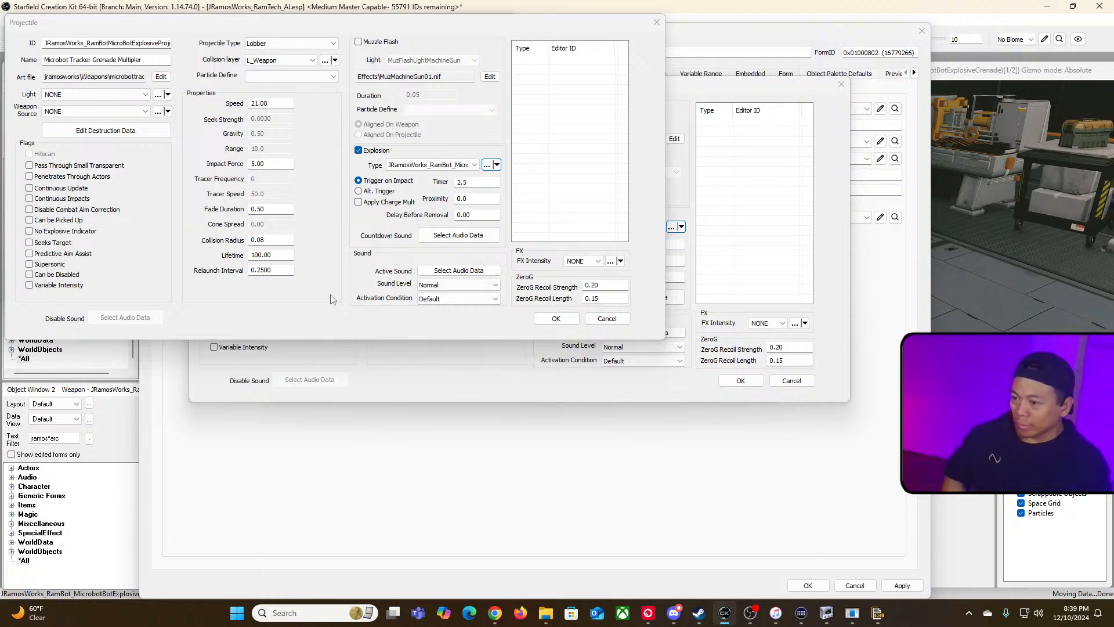
Step: Confirm and close the projectile, explosion and weapon dialogs
left_click(556, 318)
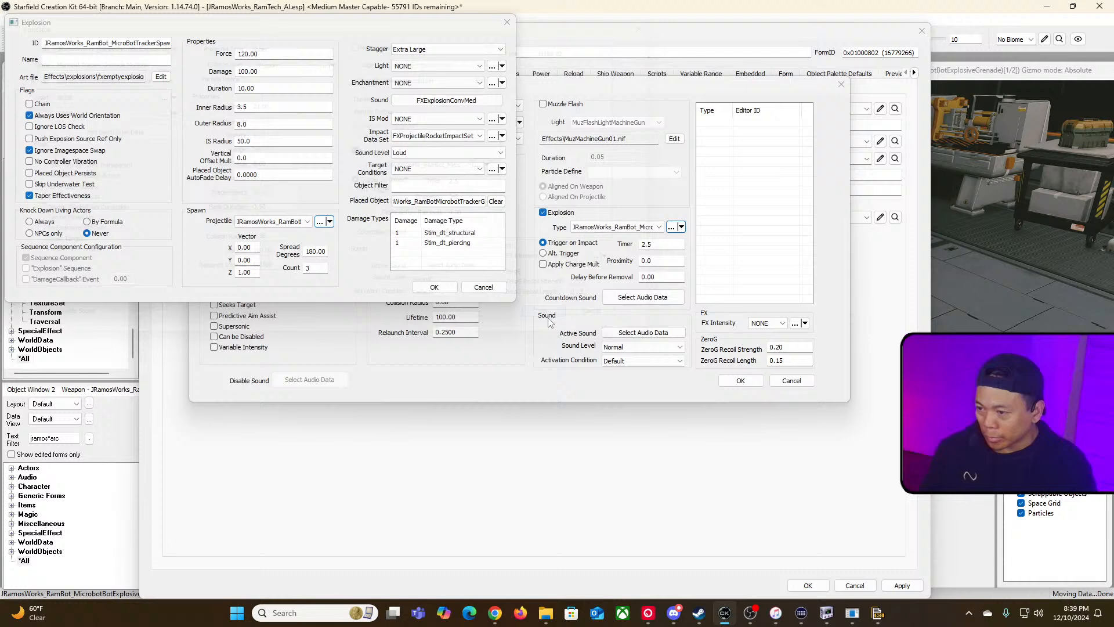
left_click(483, 286)
left_click(741, 380)
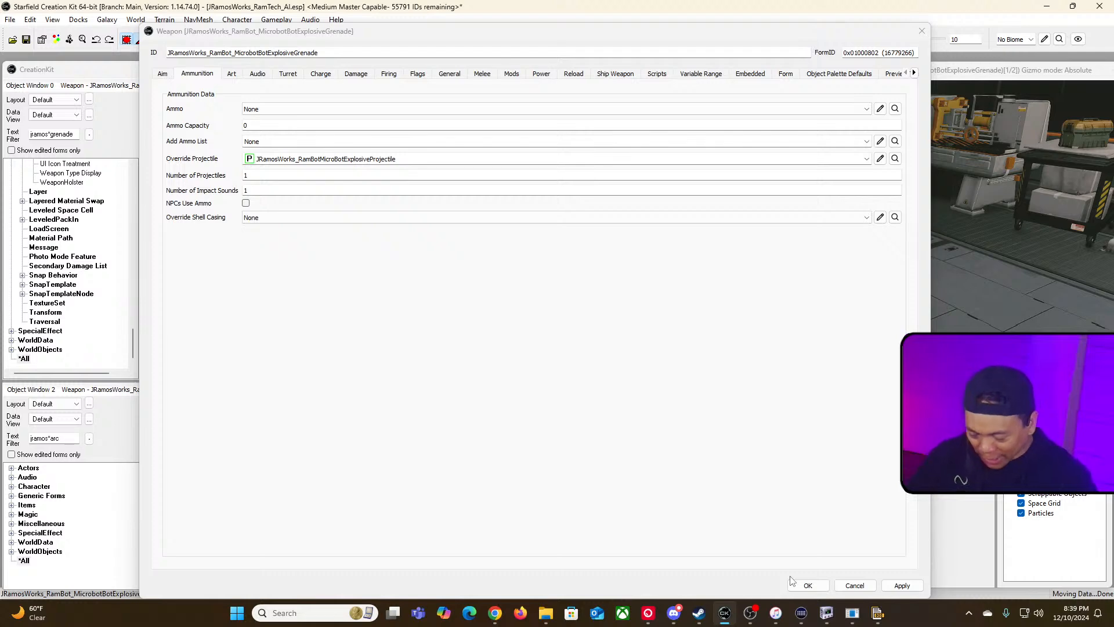
left_click(797, 587)
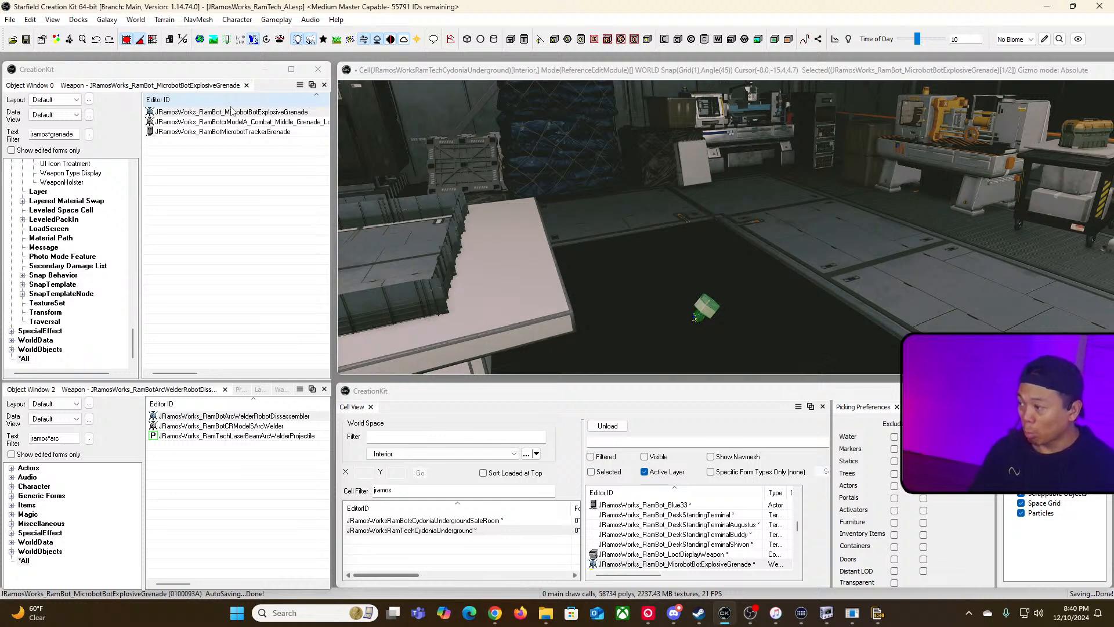
Step: Convert the active file to a Medium Master, overwriting the existing JRamosWorks_RamTech_AI.esm
left_click(10, 20)
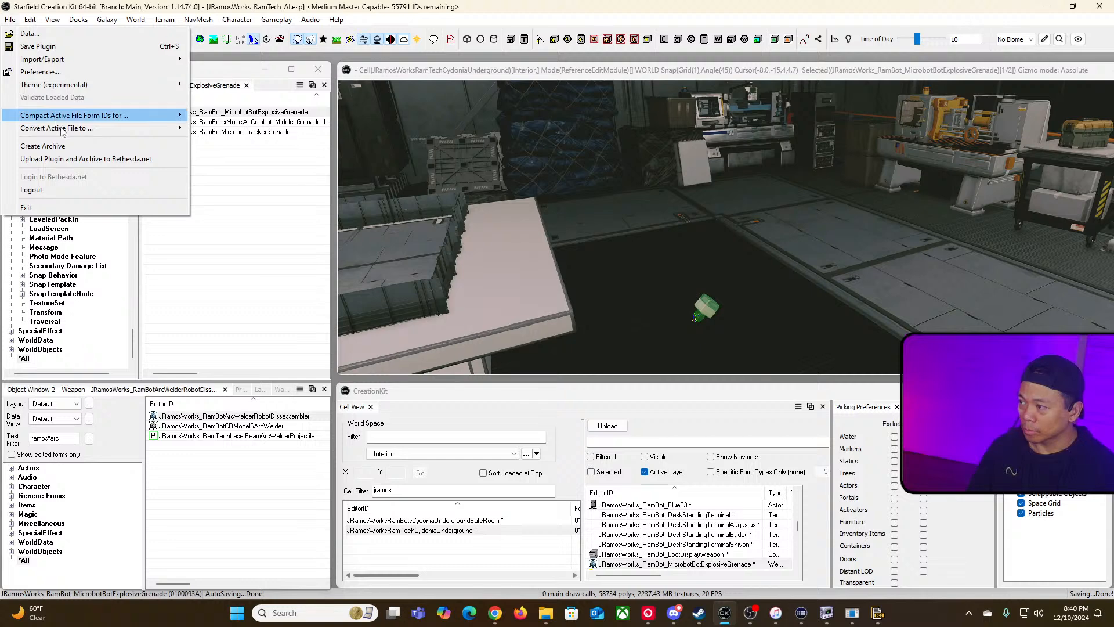
mouse_move(156, 128)
left_click(226, 141)
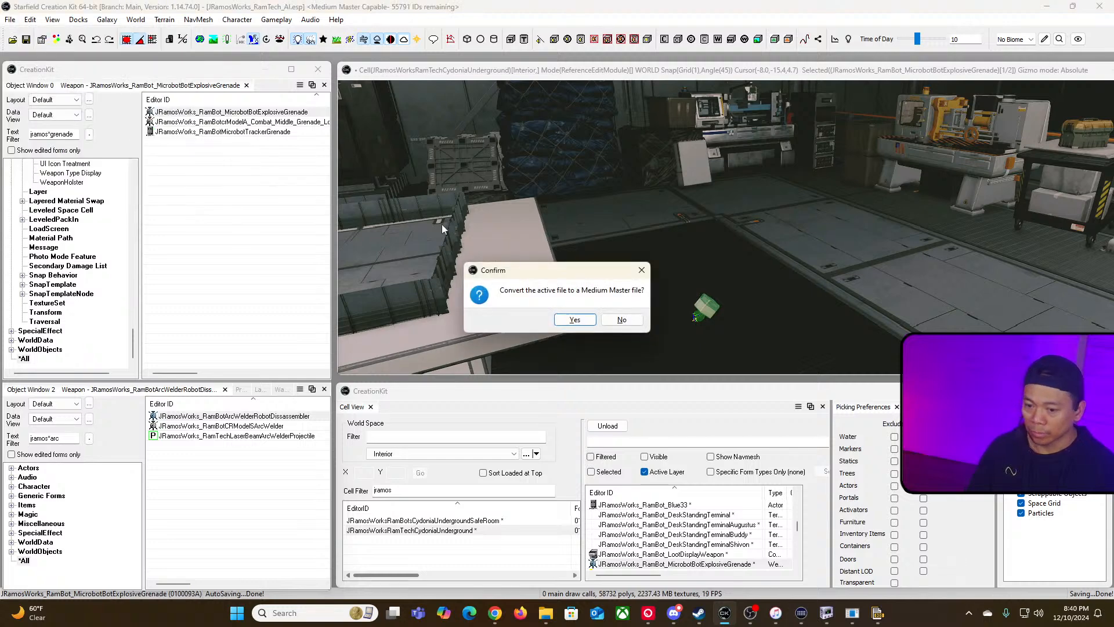
left_click(575, 320)
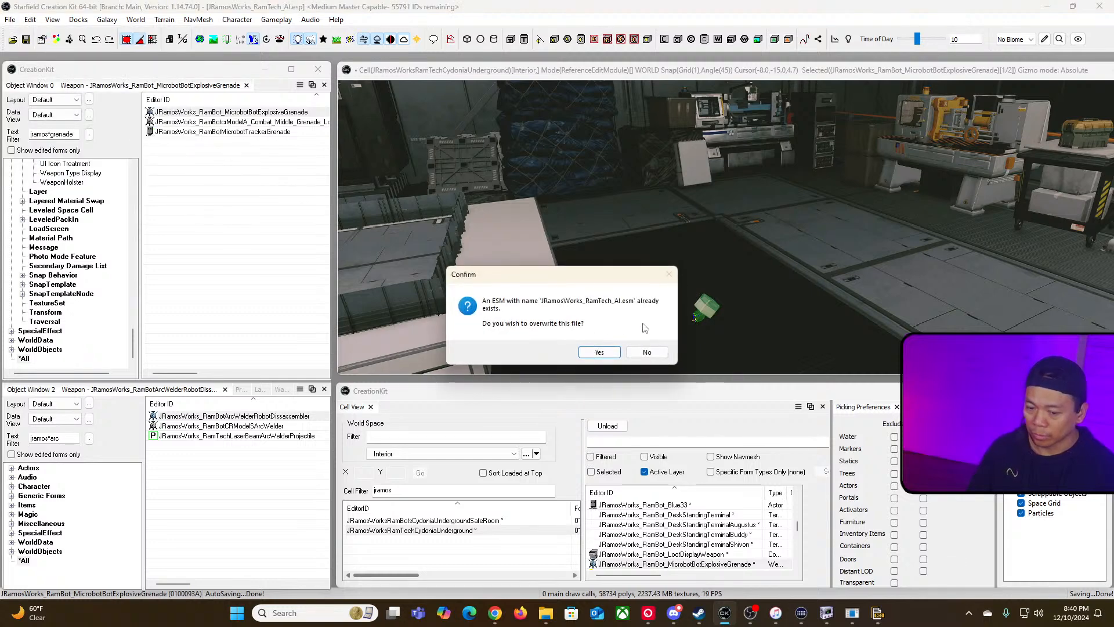
left_click(600, 355)
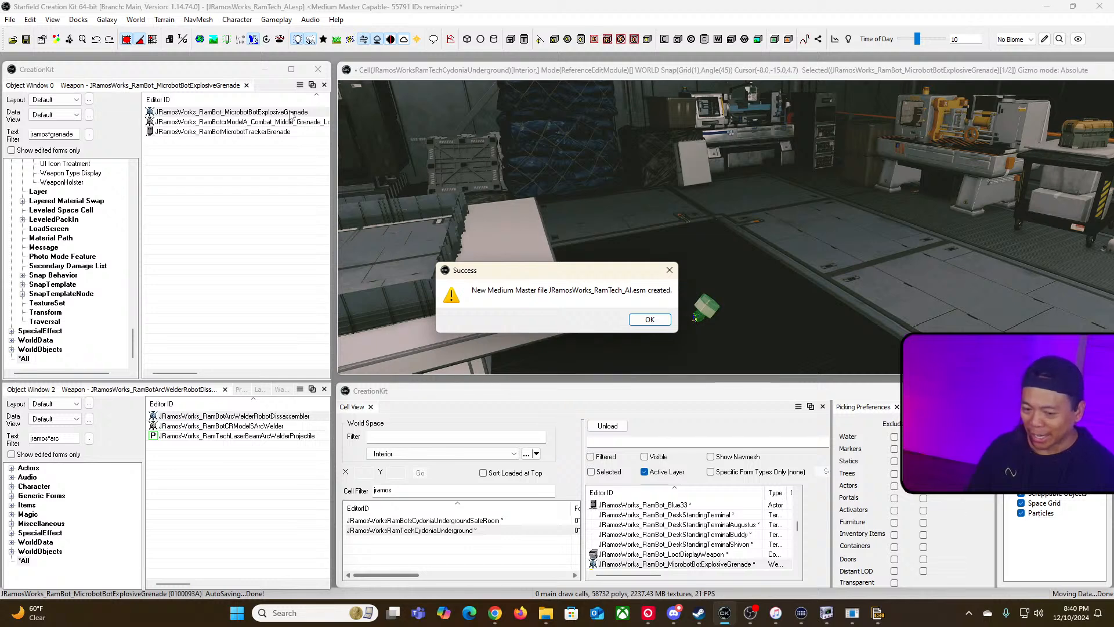
left_click(652, 319)
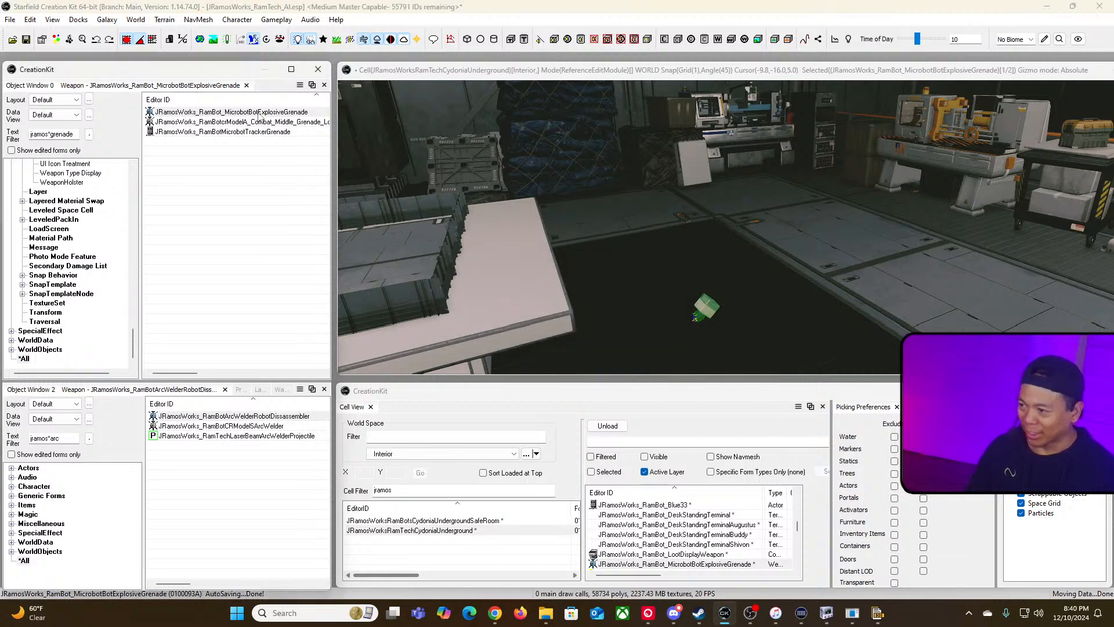
Step: Reopen the Minibot Tracker Grenade's override projectile and its explosion settings
double_click(259, 113)
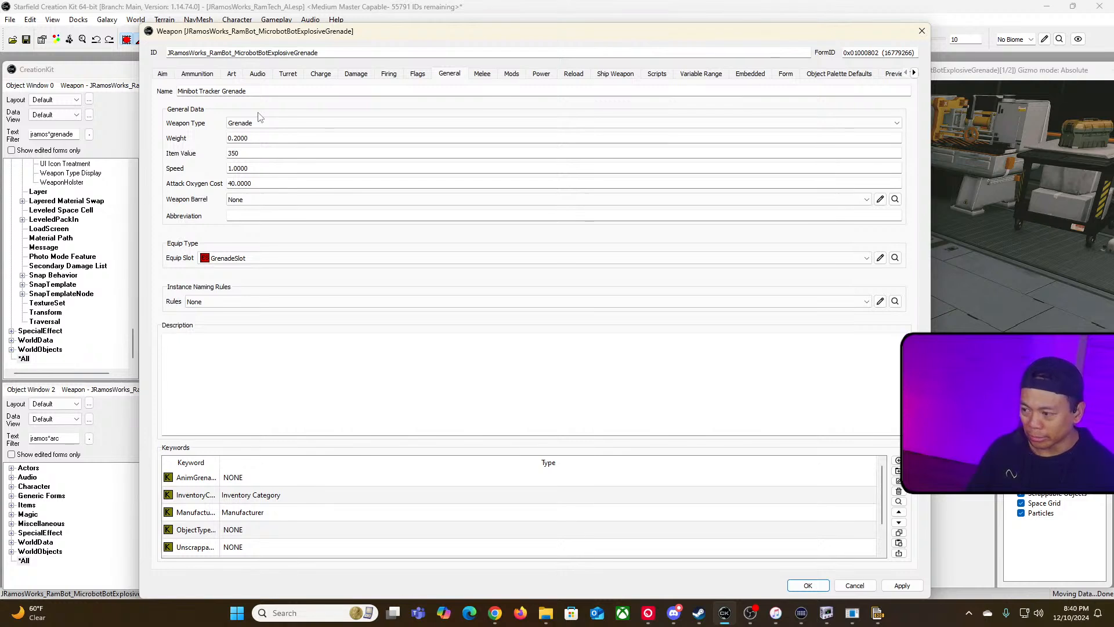
left_click(208, 75)
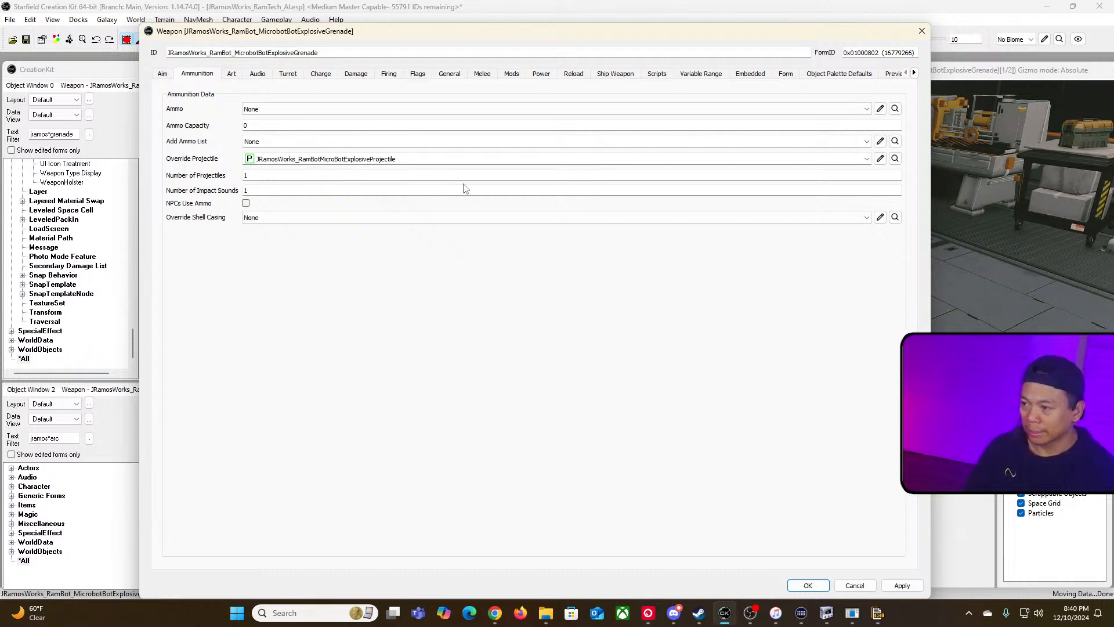
left_click(880, 159)
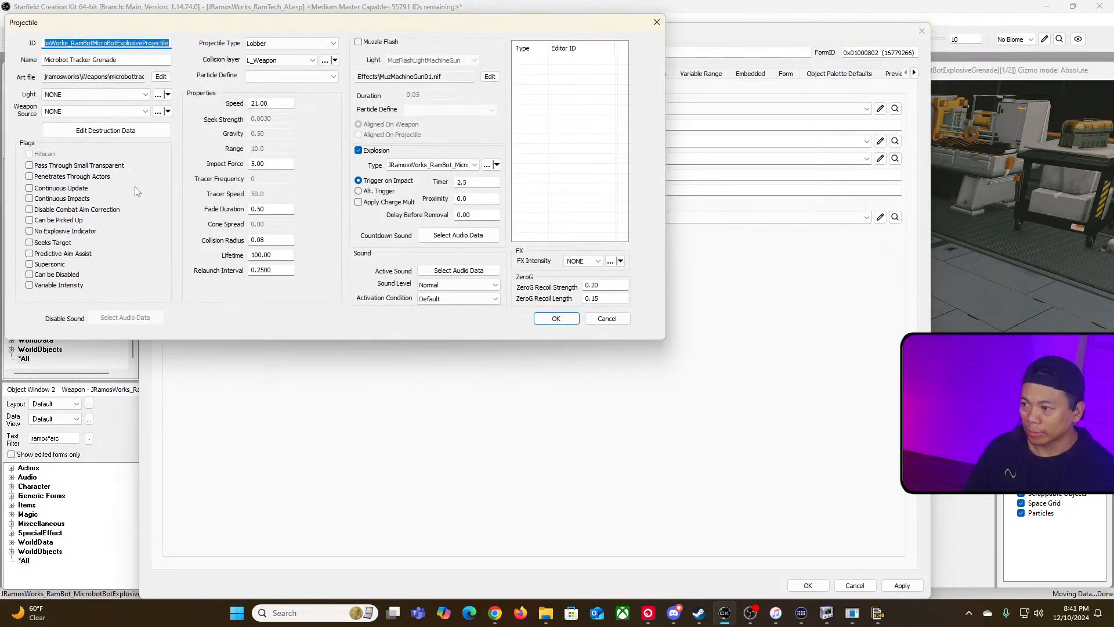
left_click(487, 166)
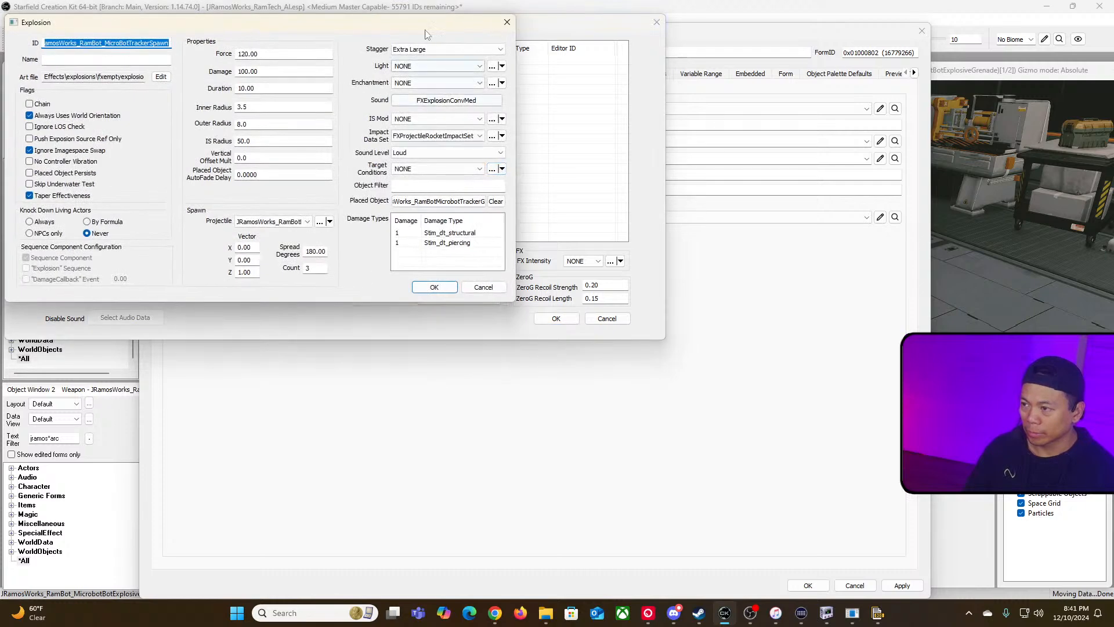
left_click_drag(432, 27, 546, 155)
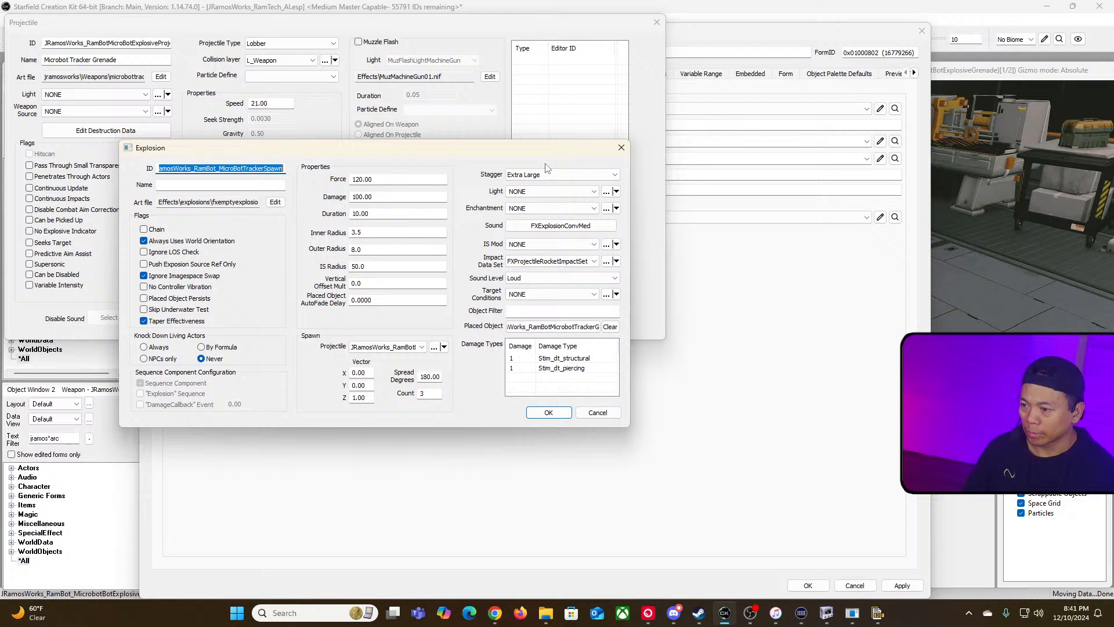
Step: Browse the explosion's placed-object form list filtered by "micro", widening the selection window to read the entries
left_click(560, 329)
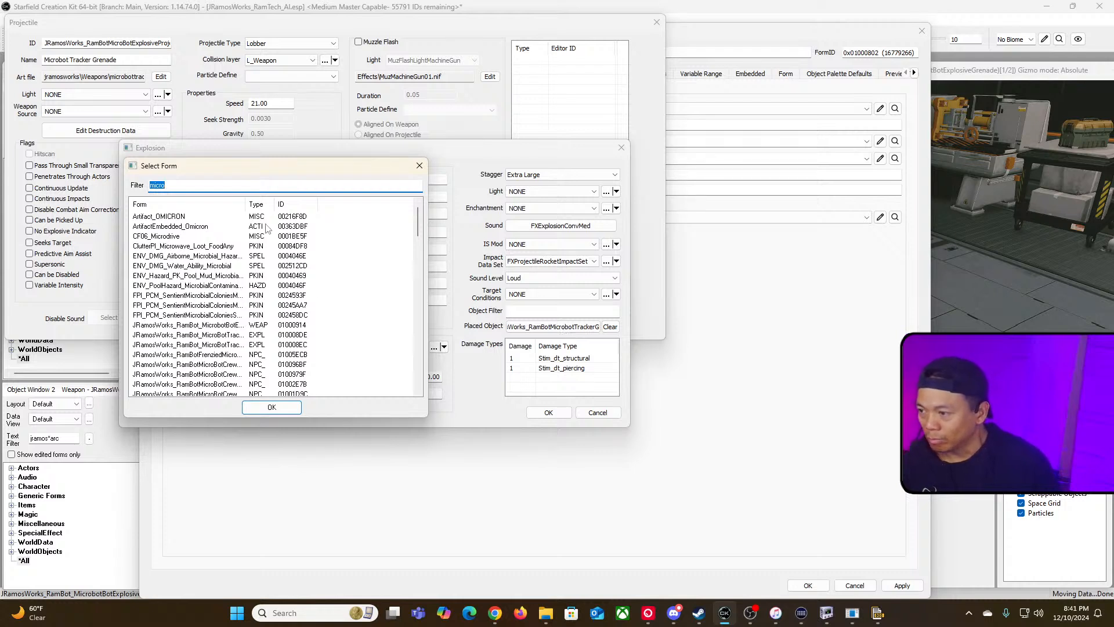
left_click_drag(247, 206, 322, 219)
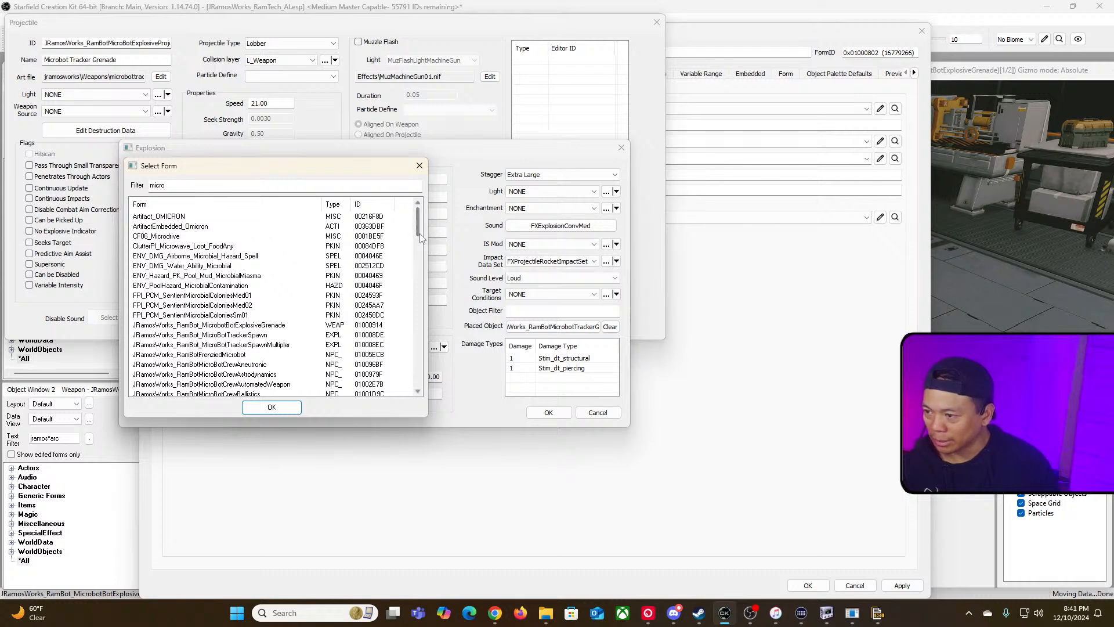
scroll(418, 279, "down", 6)
scroll(418, 279, "down", 9)
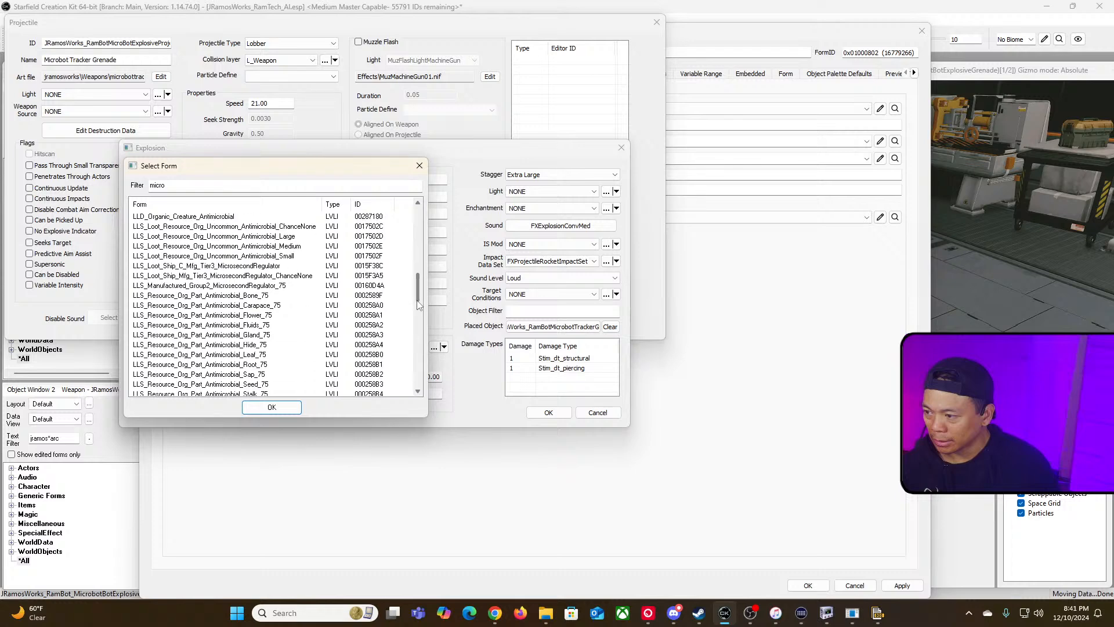
left_click_drag(418, 318, 420, 345)
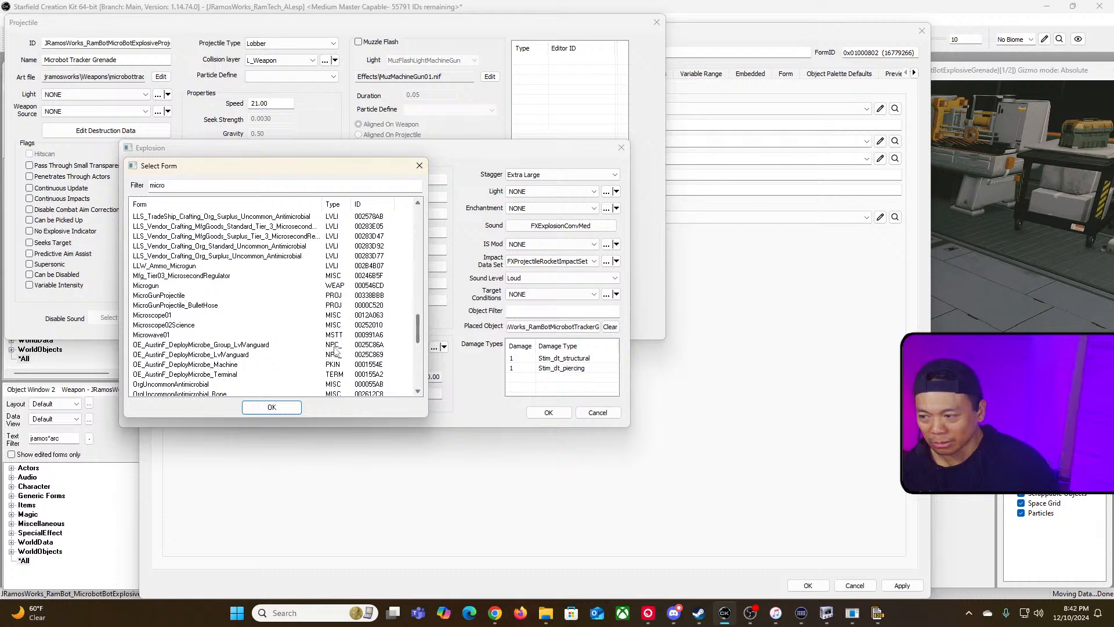
scroll(329, 330, "down", 7)
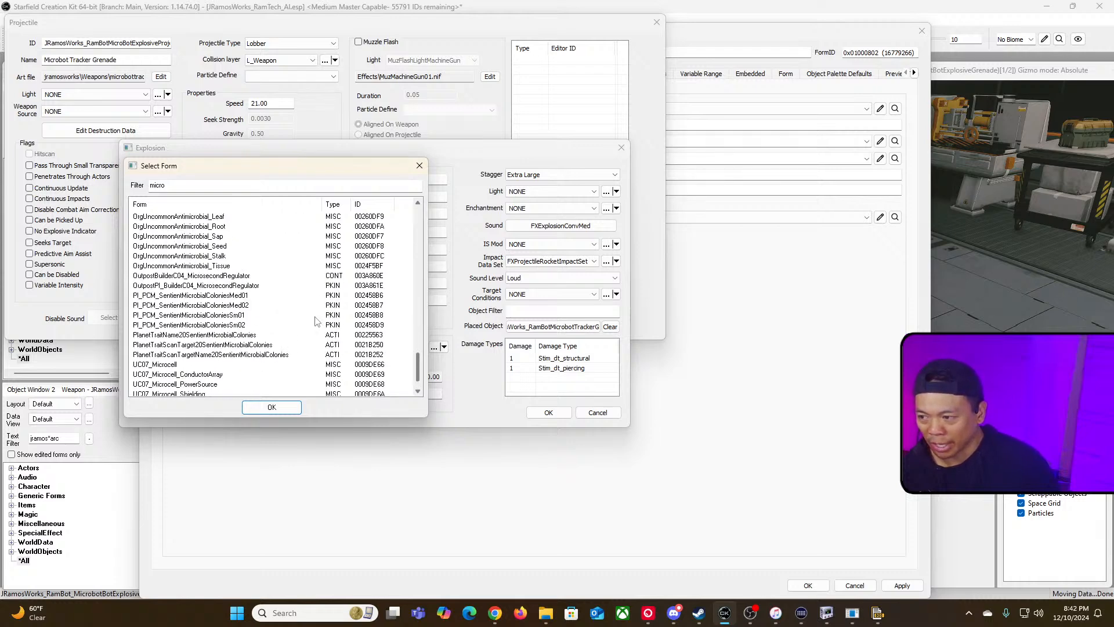
scroll(321, 331, "down", 1)
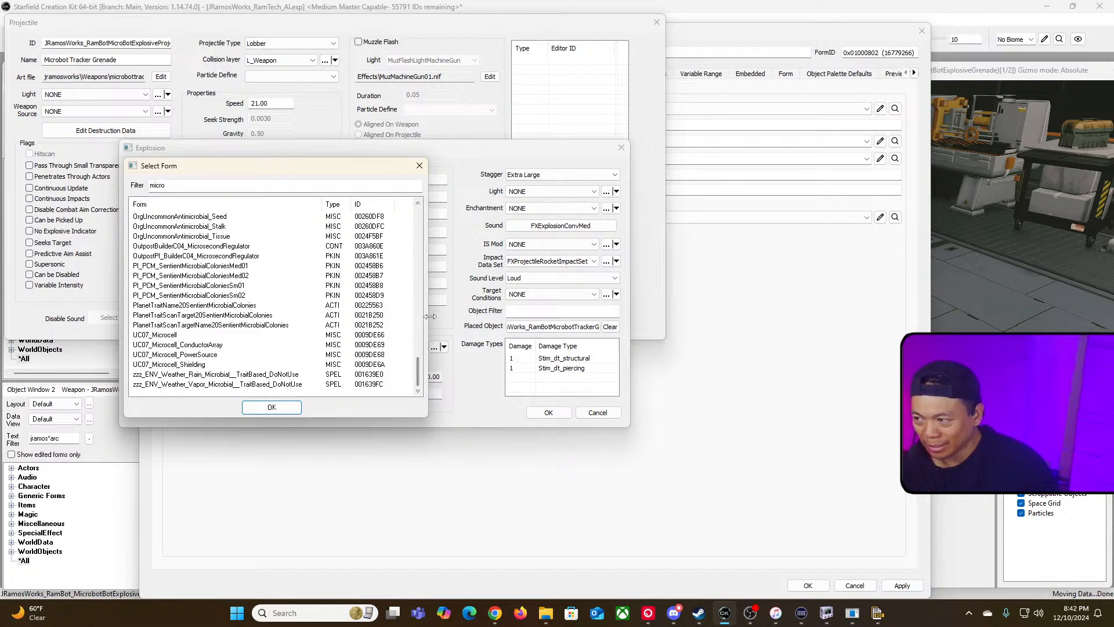
left_click_drag(431, 316, 738, 322)
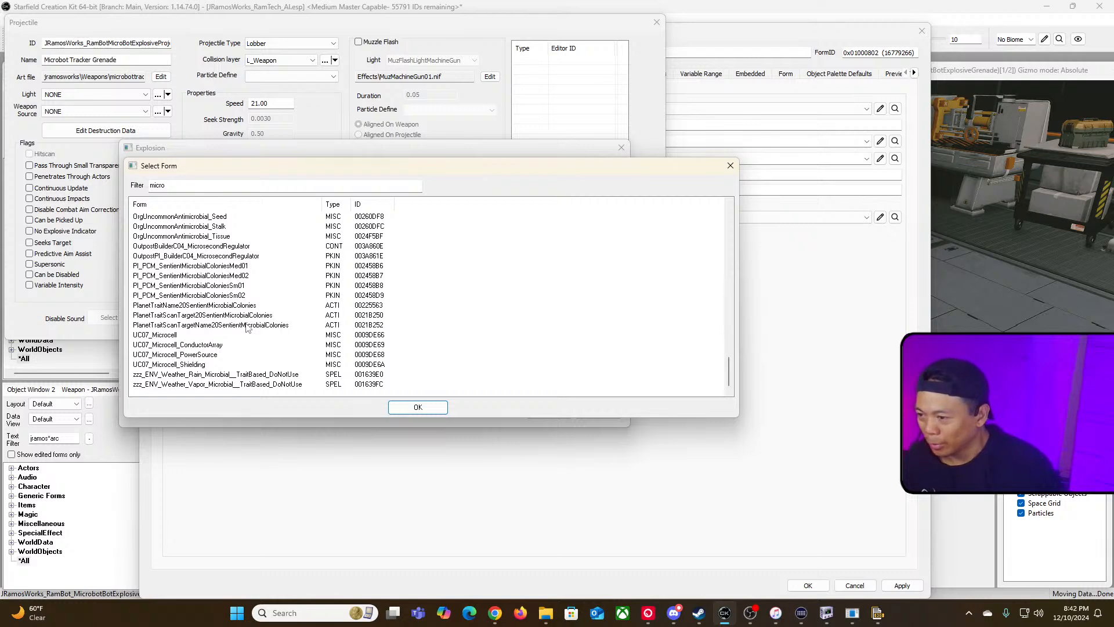
left_click(293, 324)
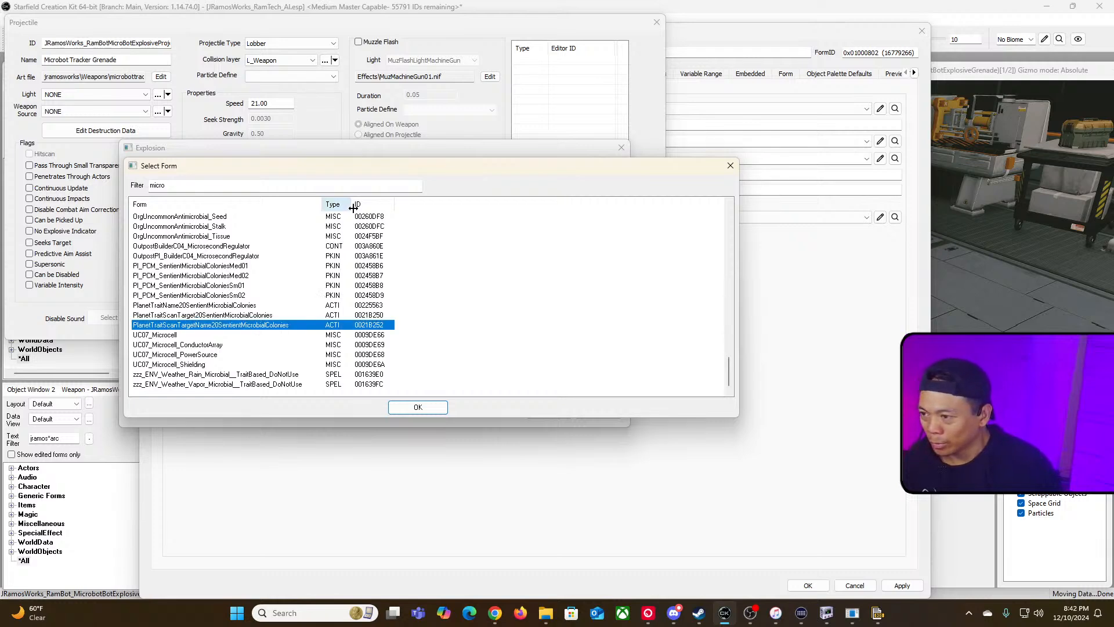
left_click_drag(350, 204, 381, 209)
scroll(319, 353, "up", 2)
scroll(320, 352, "up", 15)
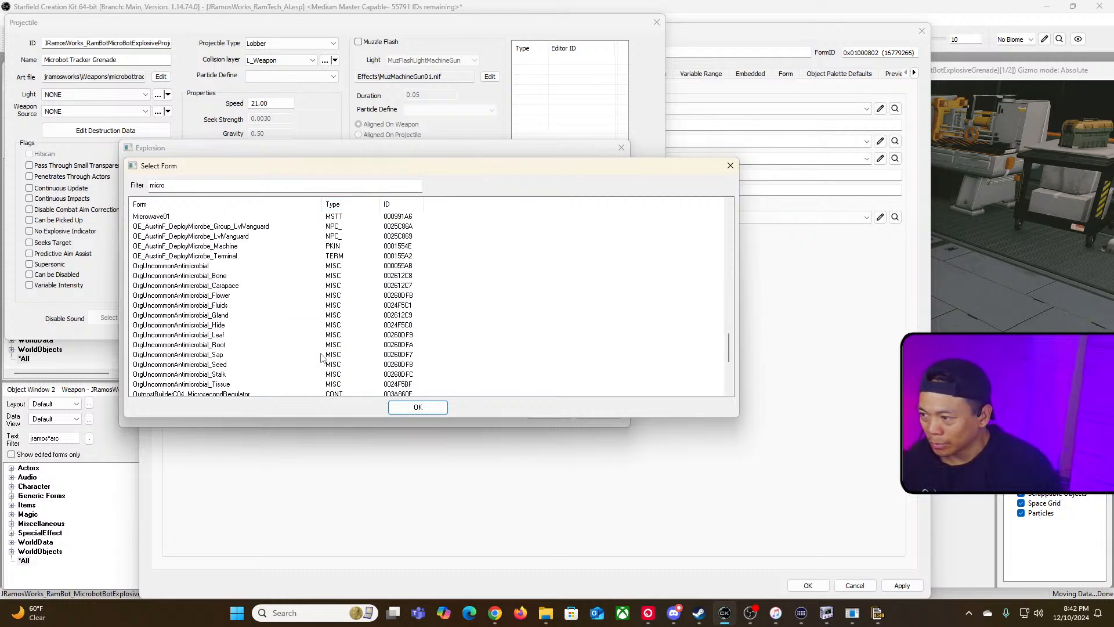
scroll(321, 356, "up", 12)
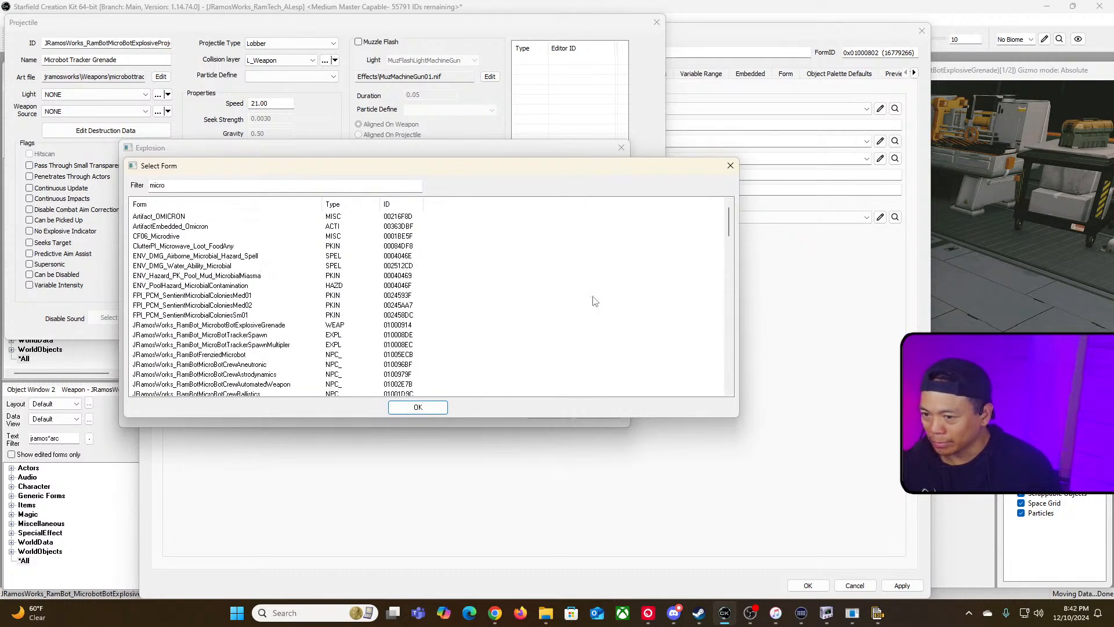
mouse_move(729, 224)
left_mouse_down()
mouse_move(736, 402)
mouse_move(727, 214)
left_mouse_up()
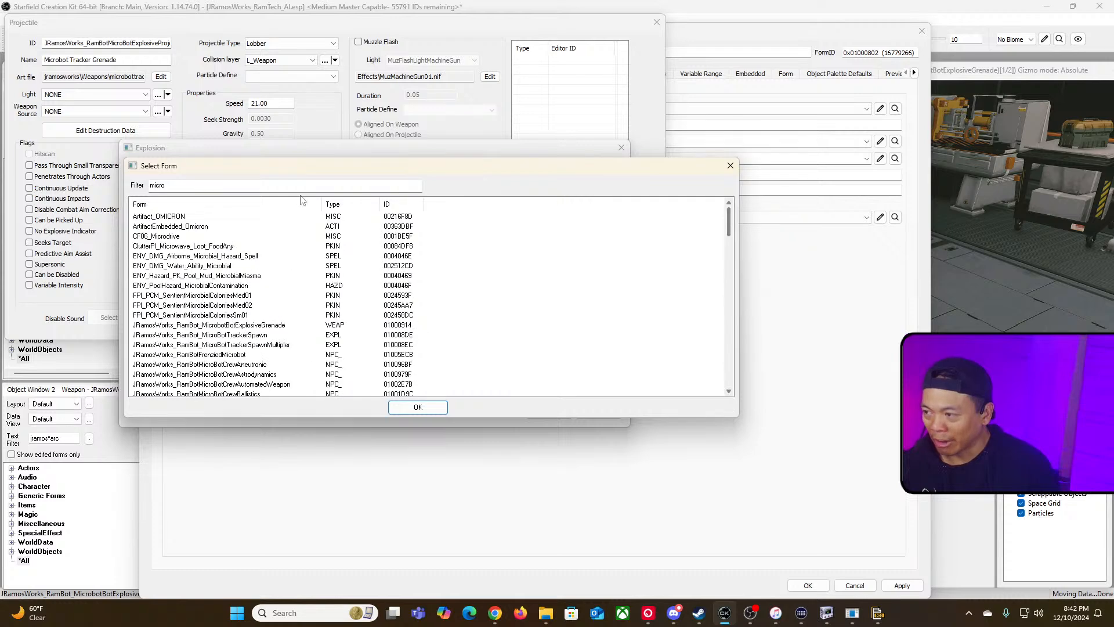
Step: Clear the filter, scroll through the full form list, then close it and cancel the explosion dialog
double_click(249, 183)
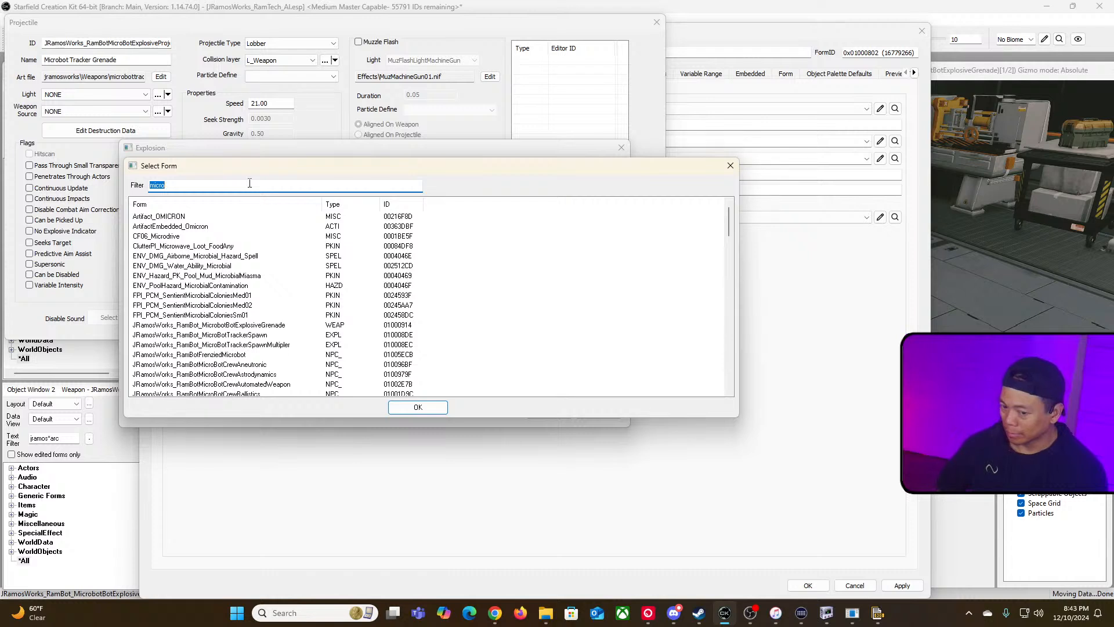
scroll(358, 253, "down", 6)
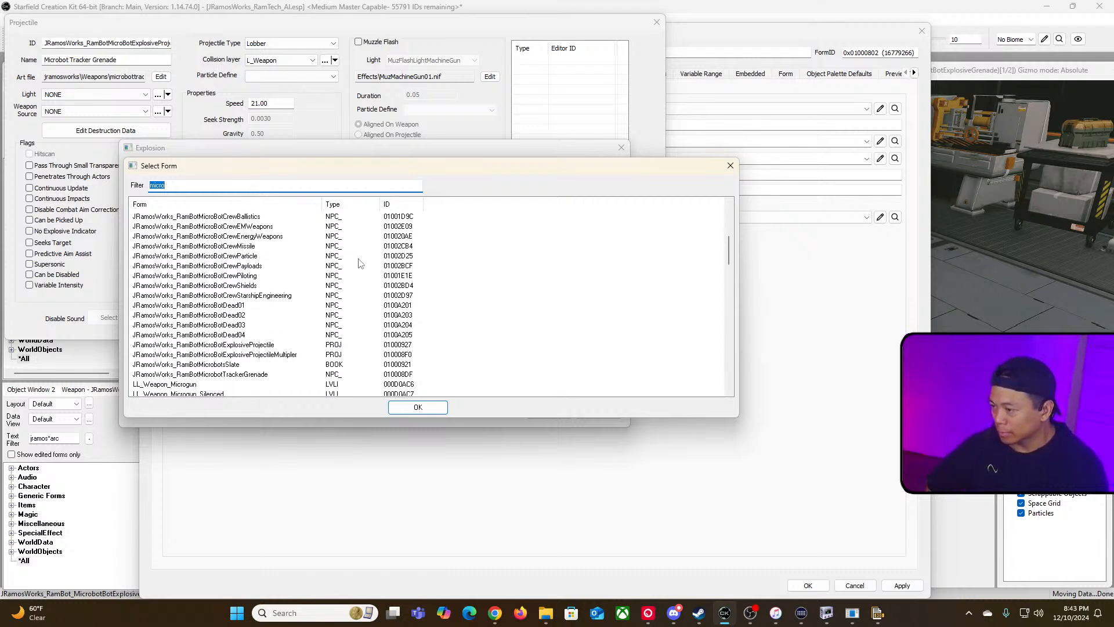
scroll(358, 263, "down", 2)
scroll(358, 263, "up", 1)
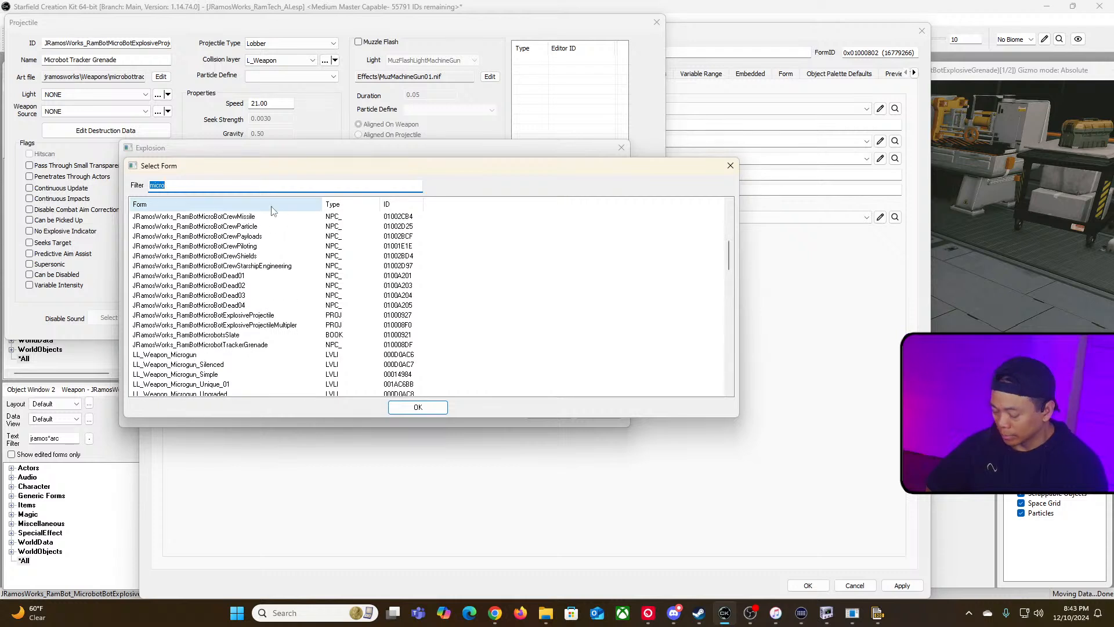
key("BackSpace")
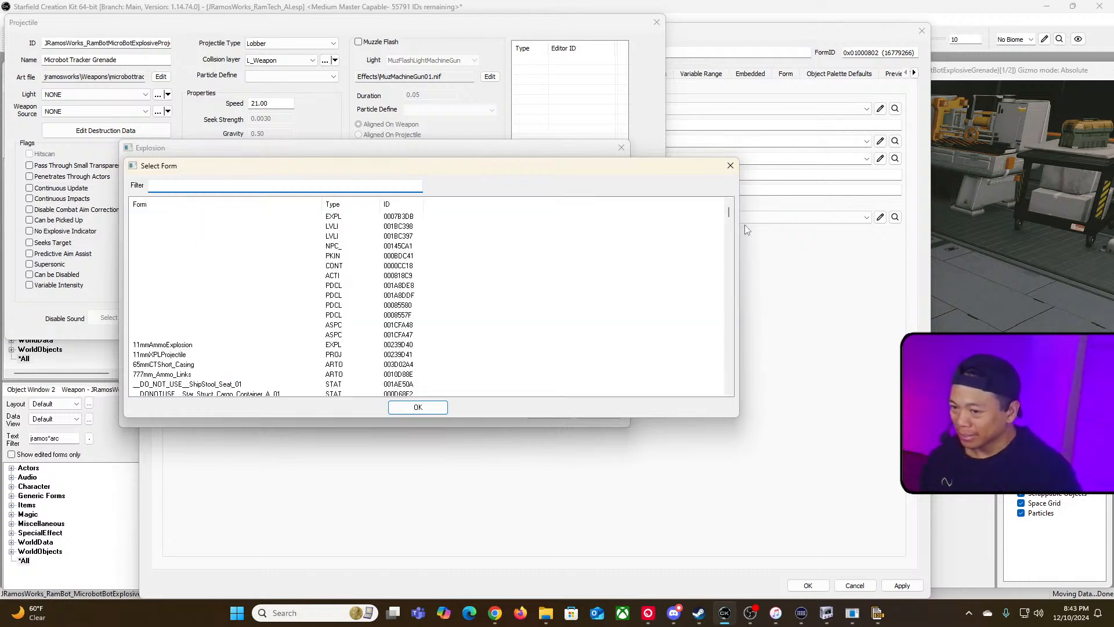
left_click_drag(729, 213, 731, 389)
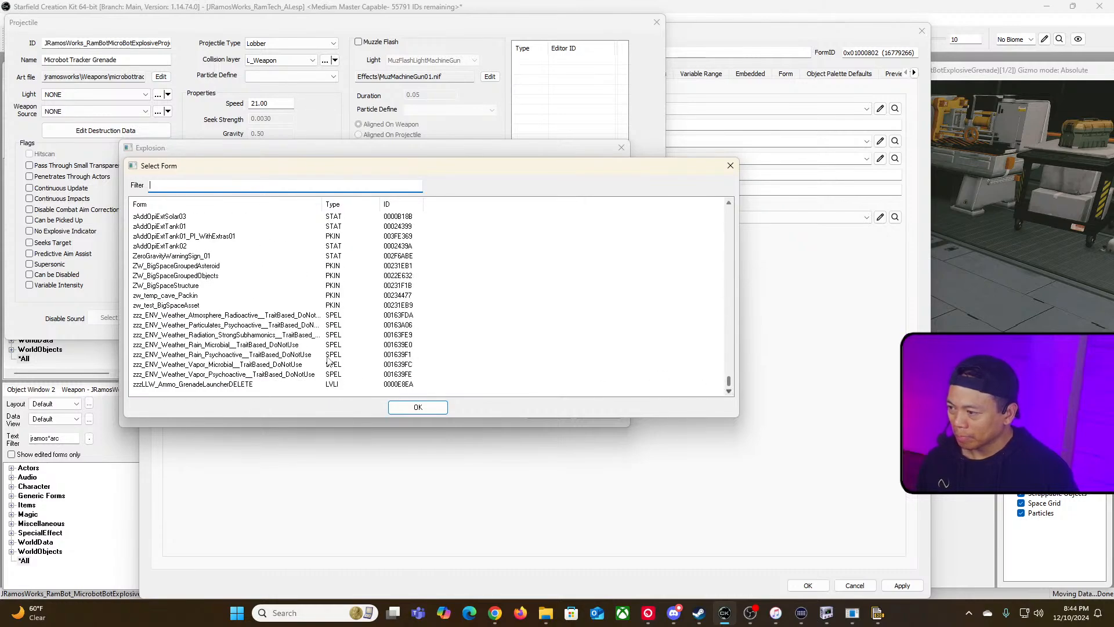
scroll(328, 360, "up", 5)
scroll(328, 359, "up", 10)
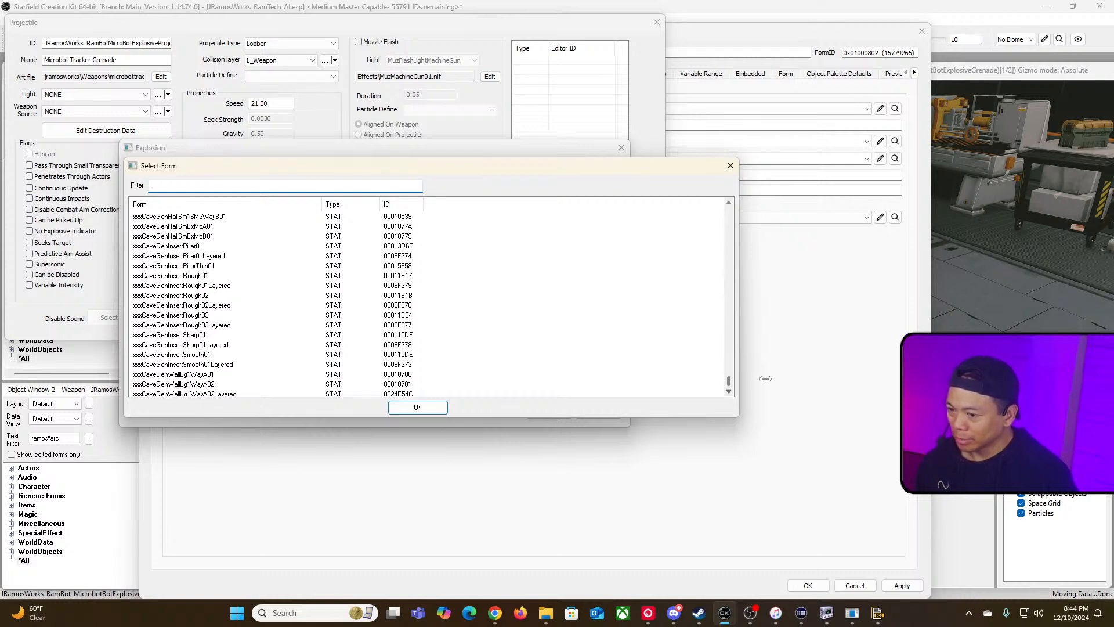
left_click_drag(729, 385, 729, 221)
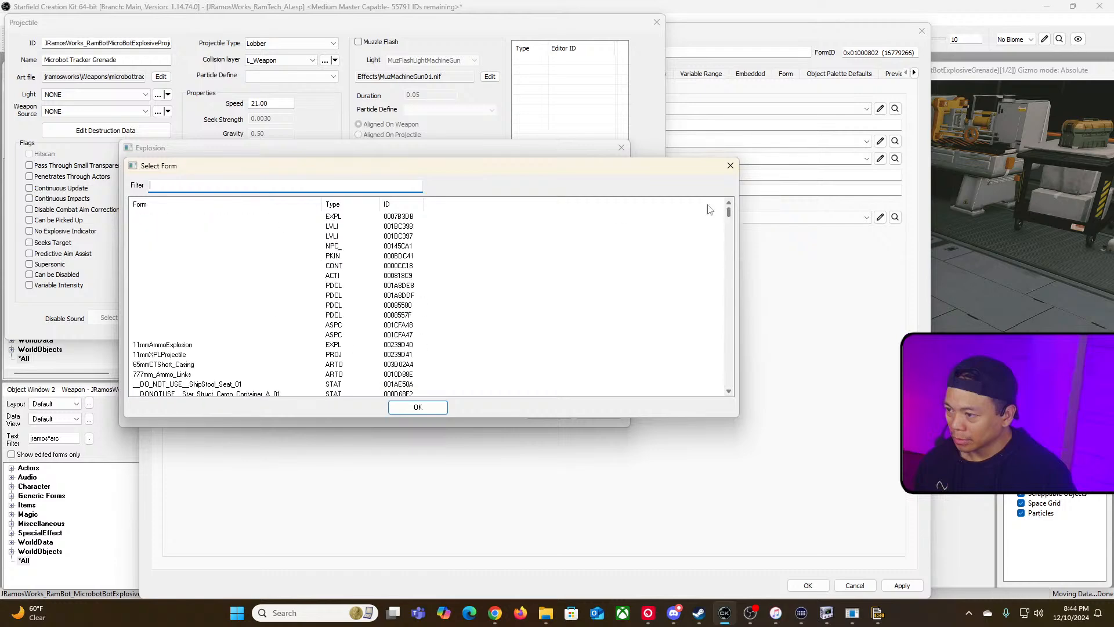
left_click(350, 206)
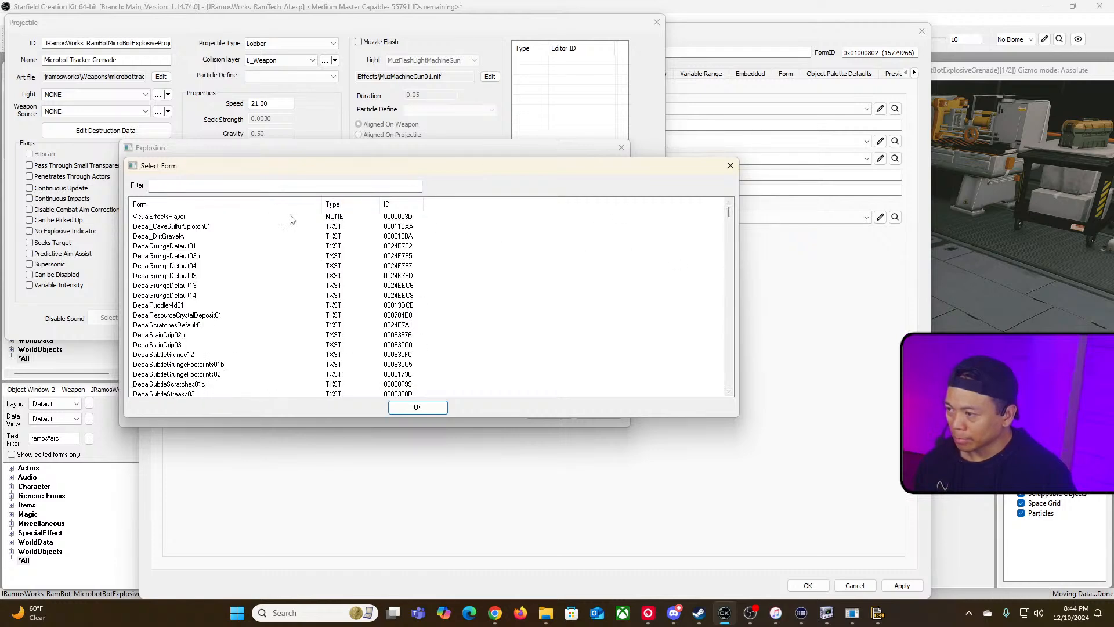
left_click(341, 212)
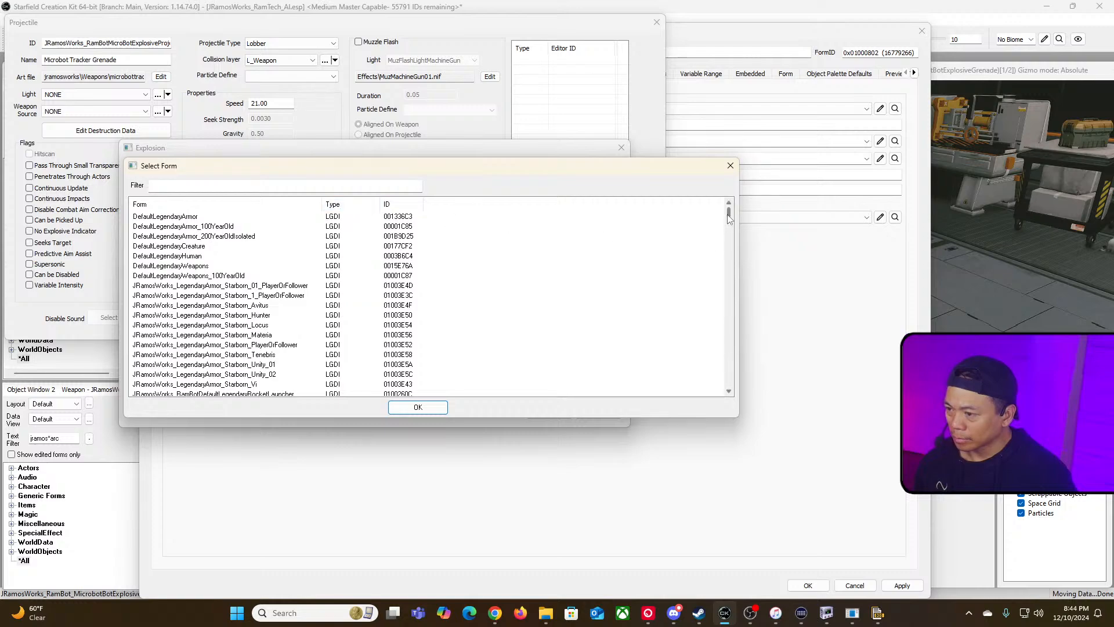
left_click_drag(728, 213, 726, 272)
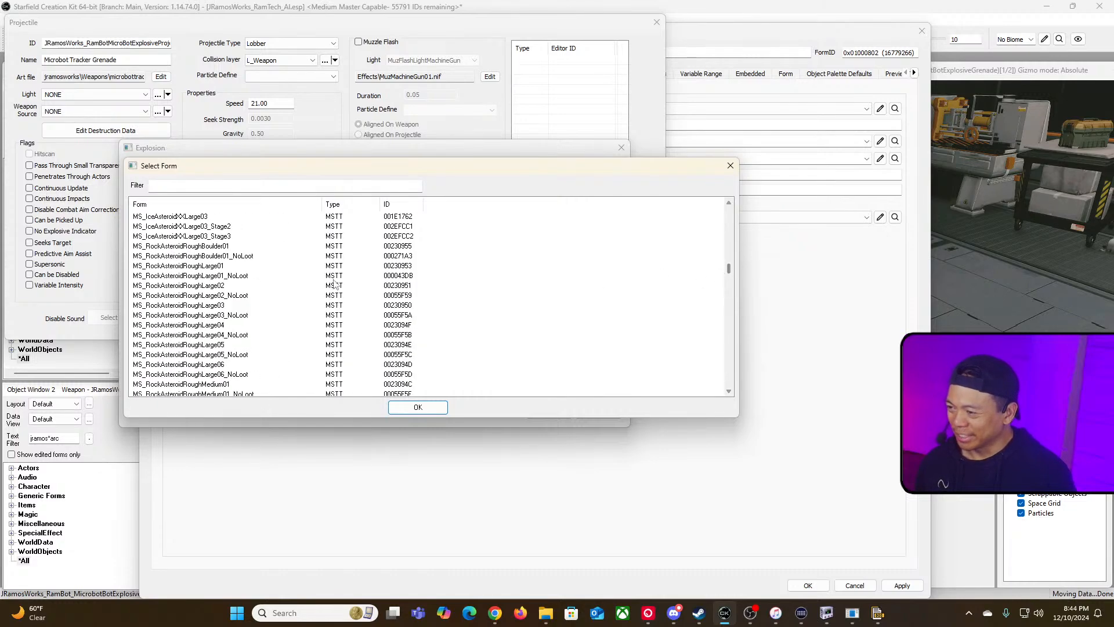
scroll(373, 280, "down", 10)
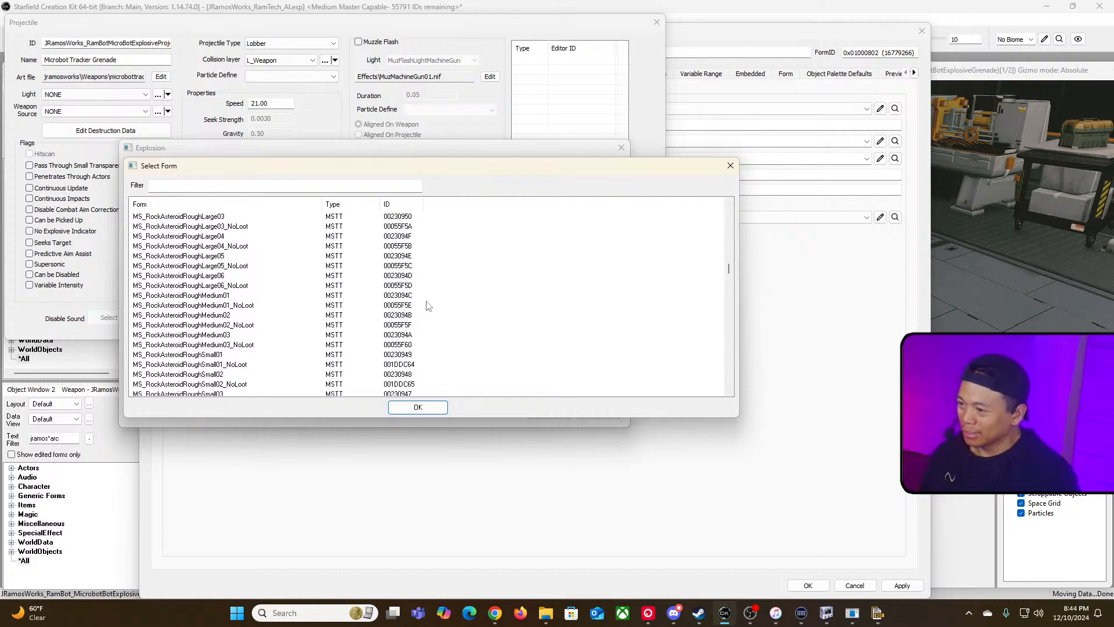
scroll(427, 304, "down", 15)
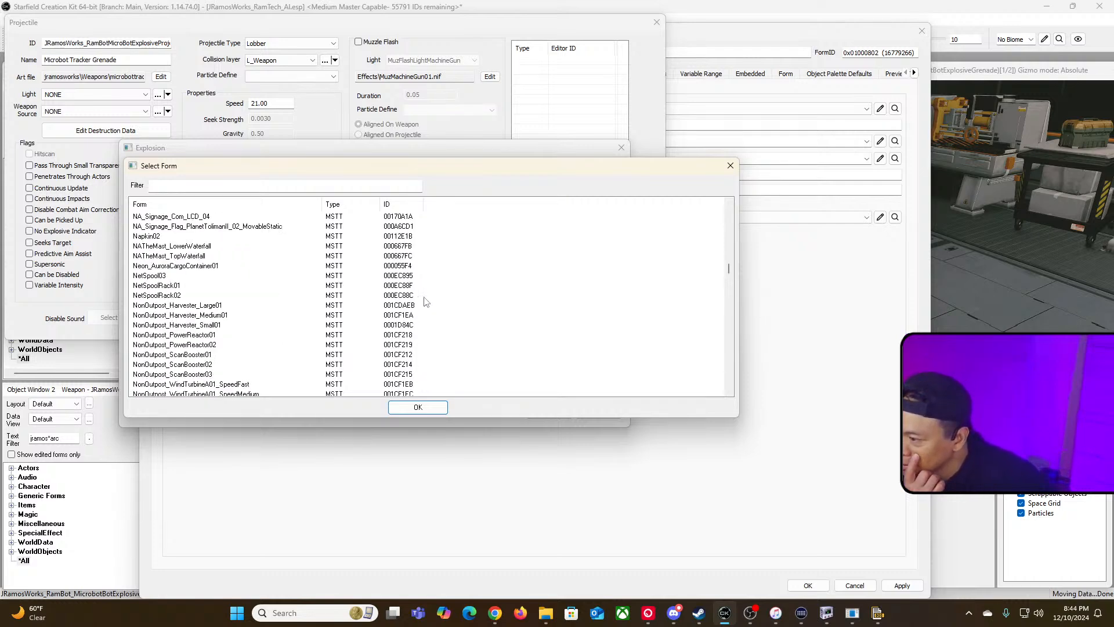
scroll(427, 302, "down", 15)
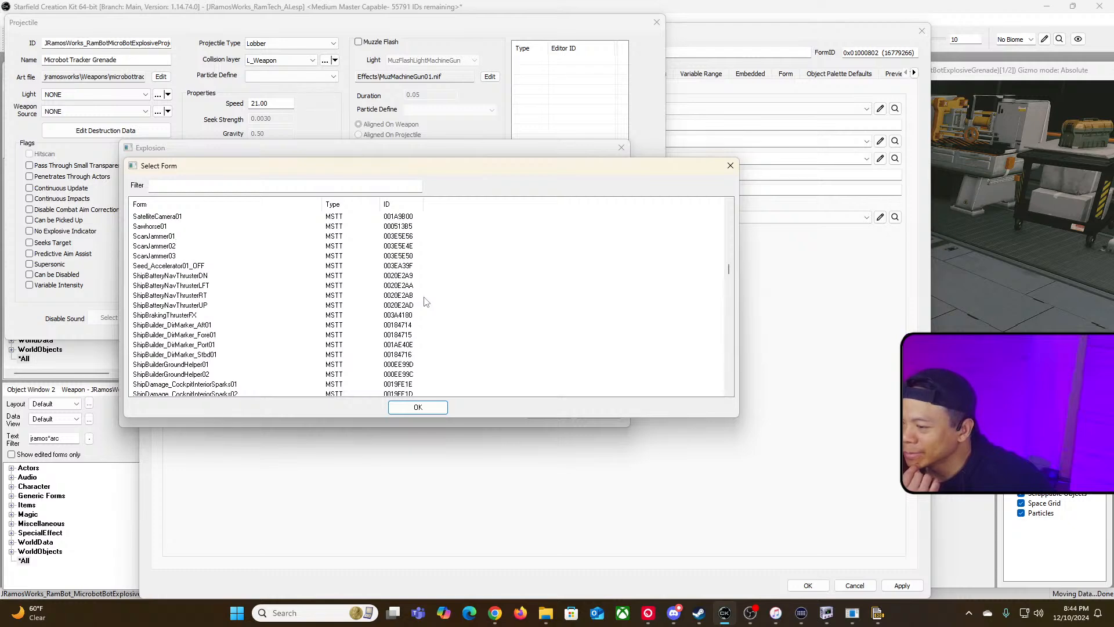
left_click_drag(730, 276, 734, 292)
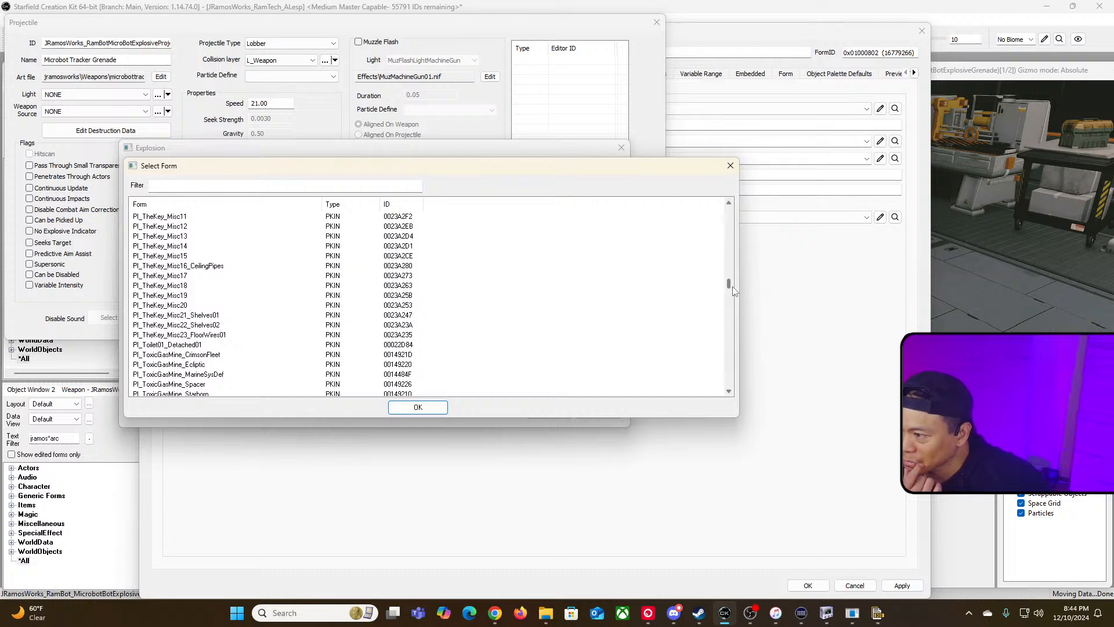
left_click_drag(734, 292, 723, 390)
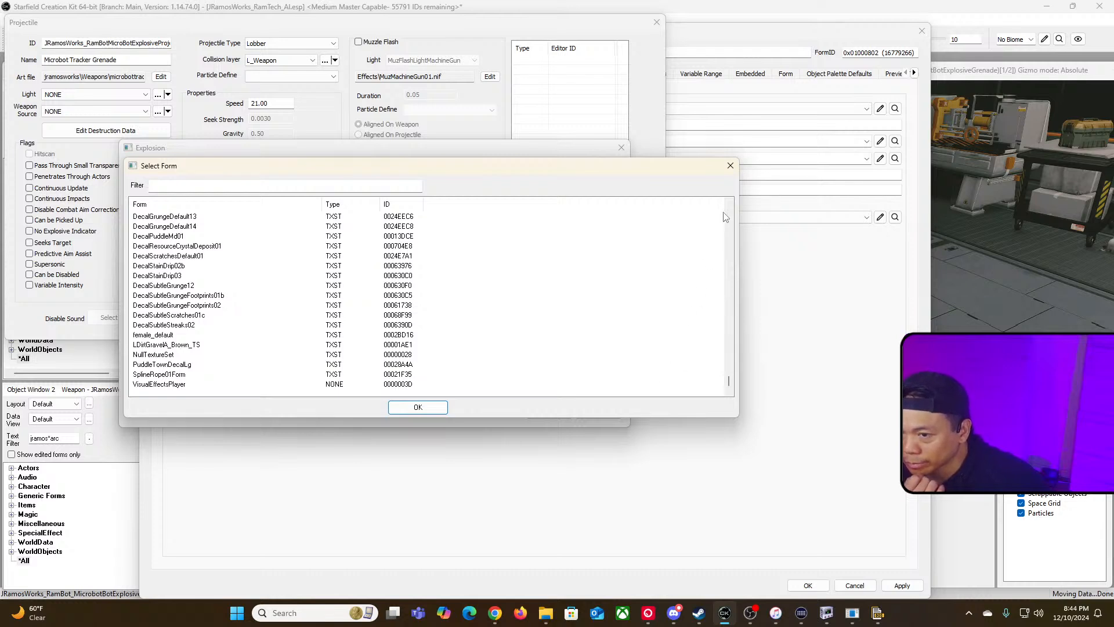
left_click(730, 165)
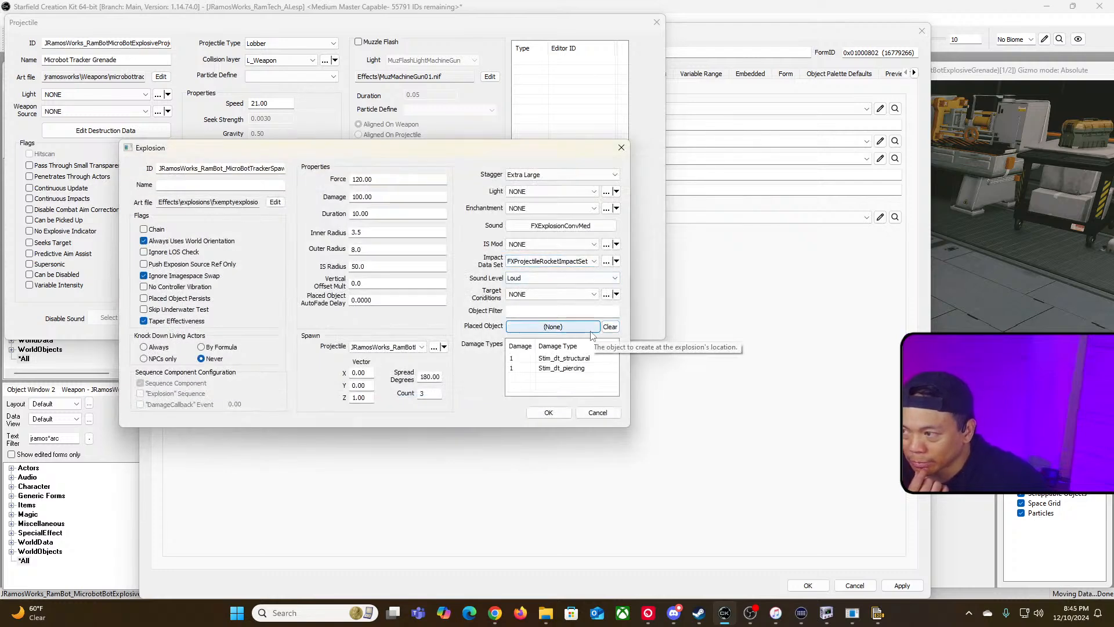
left_click(601, 414)
Step: Reopen the projectile's explosion settings and browse the spawn projectile list for the available projectiles
left_click(487, 166)
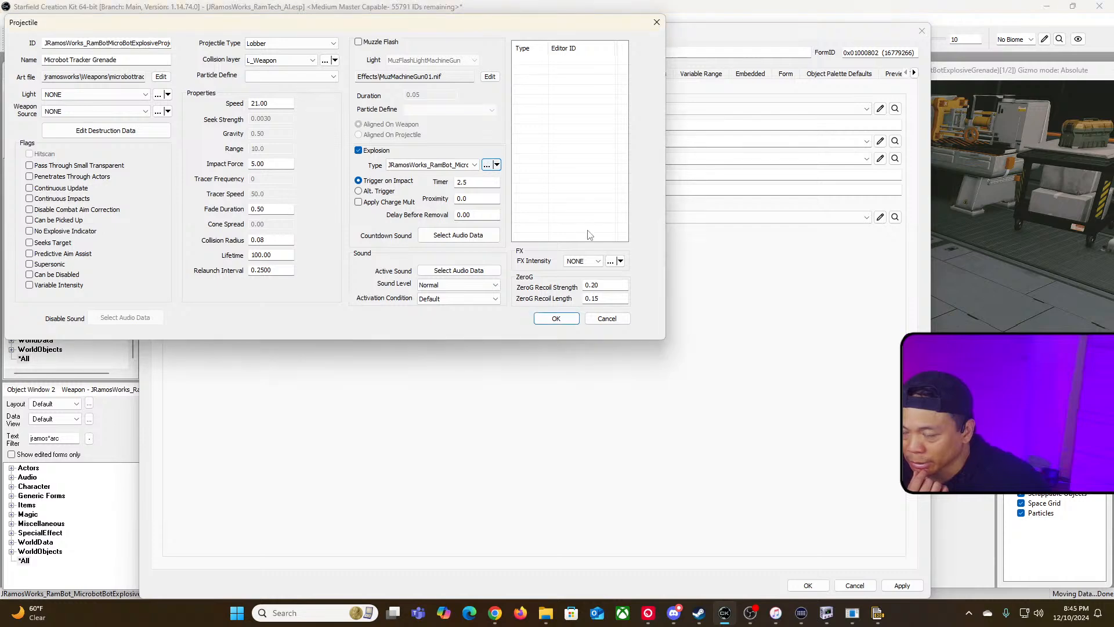
left_click_drag(439, 27, 686, 197)
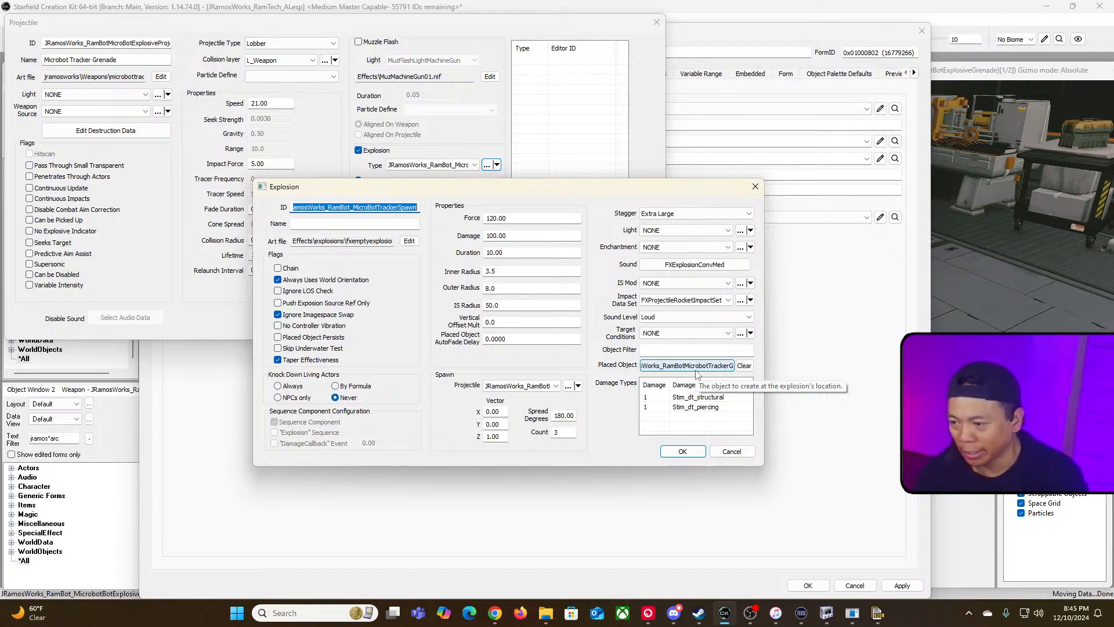
left_click(556, 385)
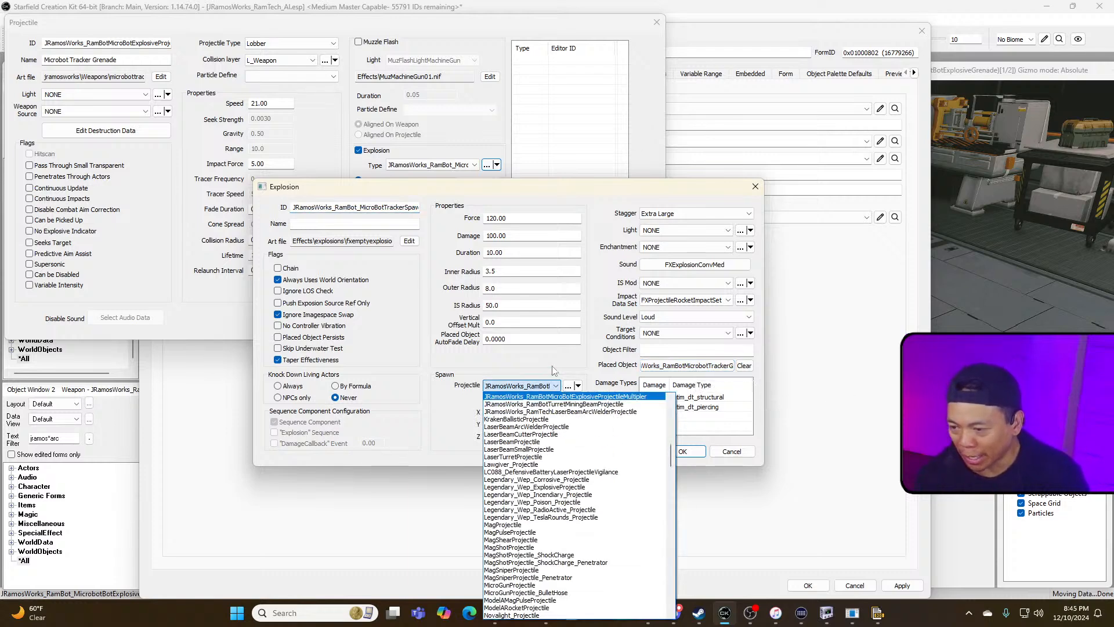
left_click(553, 370)
left_click(556, 385)
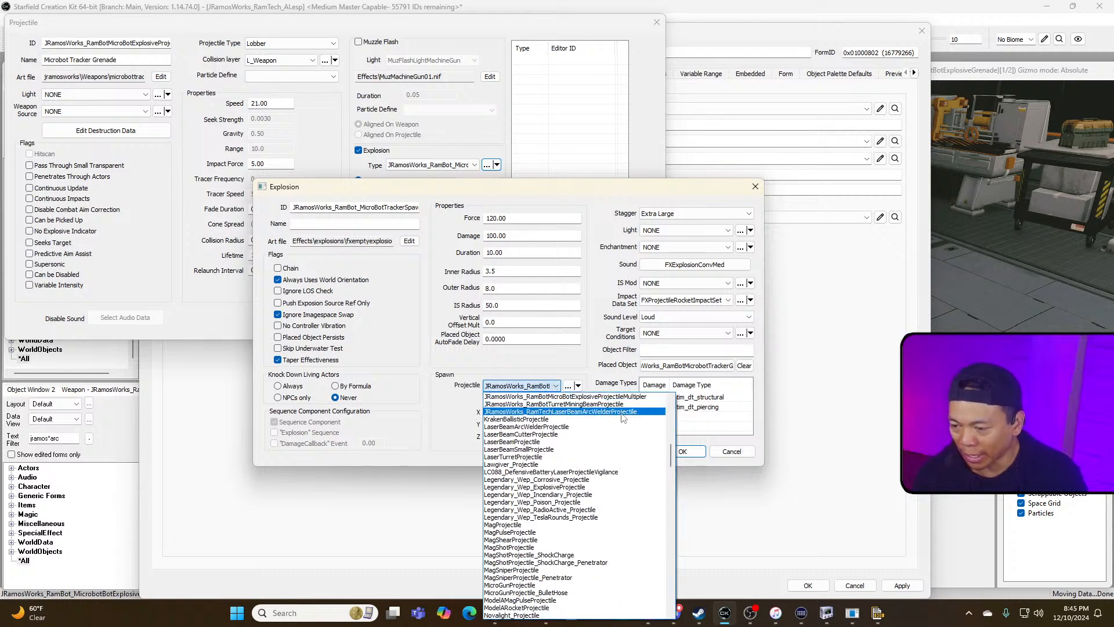
scroll(623, 422, "up", 2)
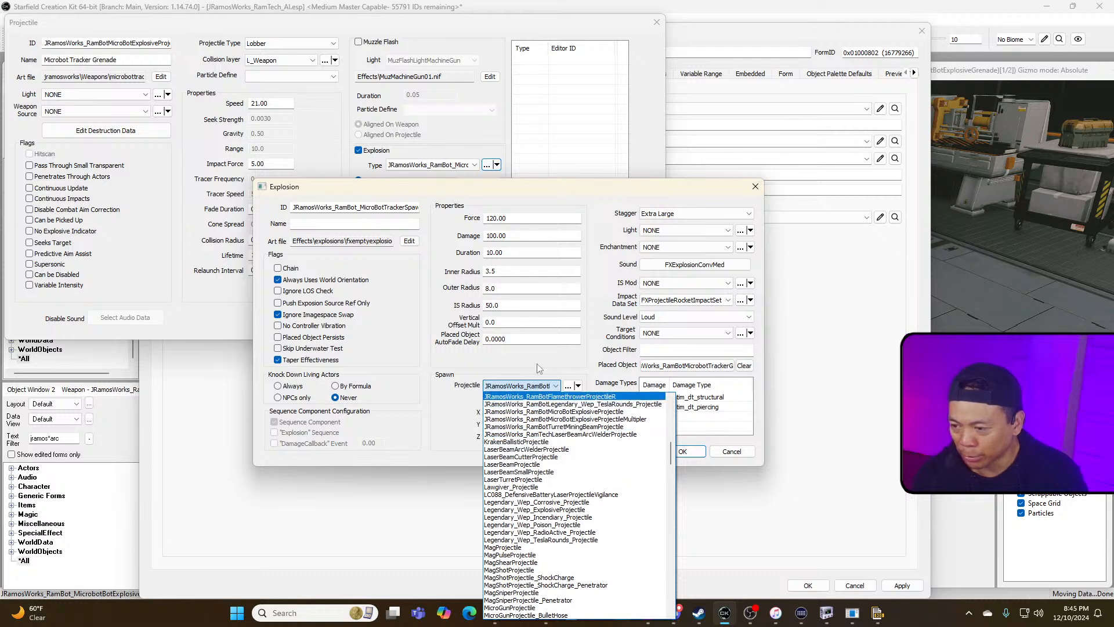
left_click(596, 395)
left_click(551, 386)
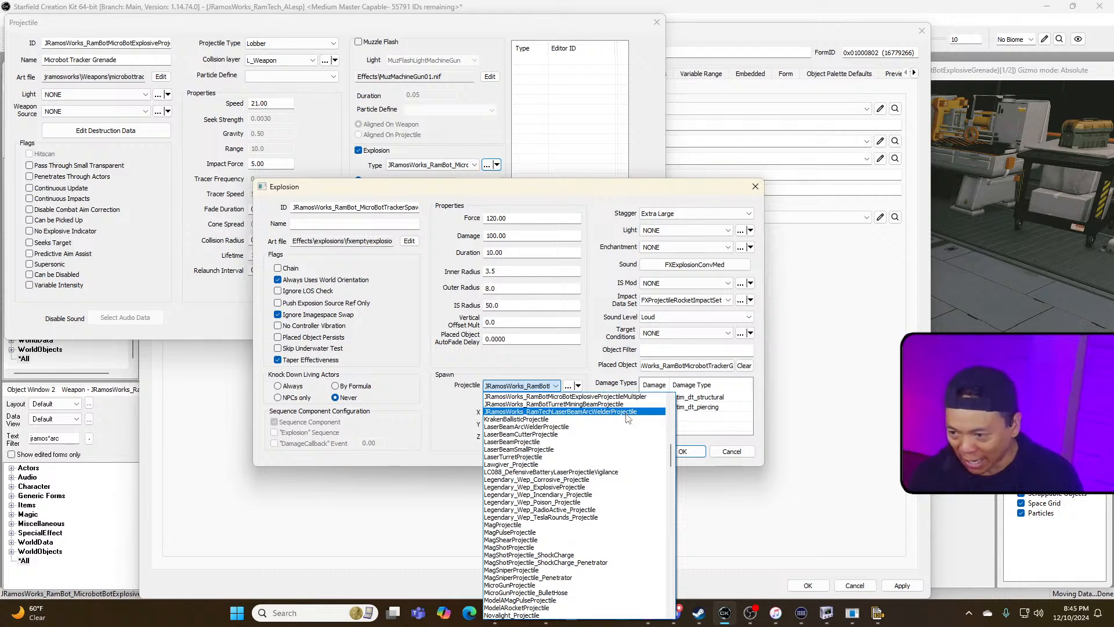
left_click(573, 361)
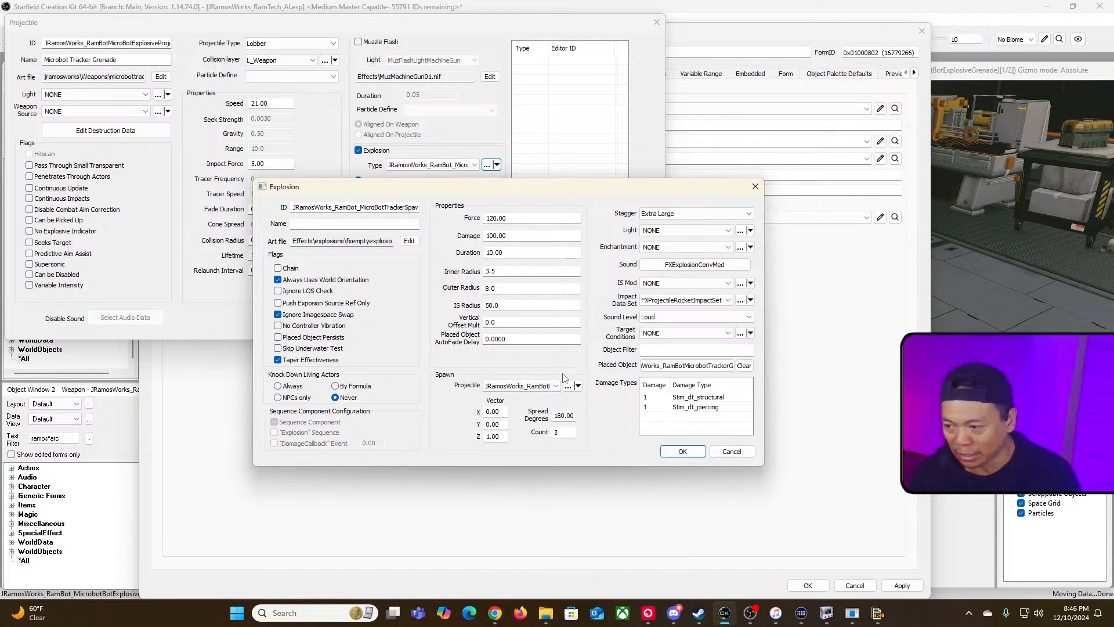
left_click(531, 385)
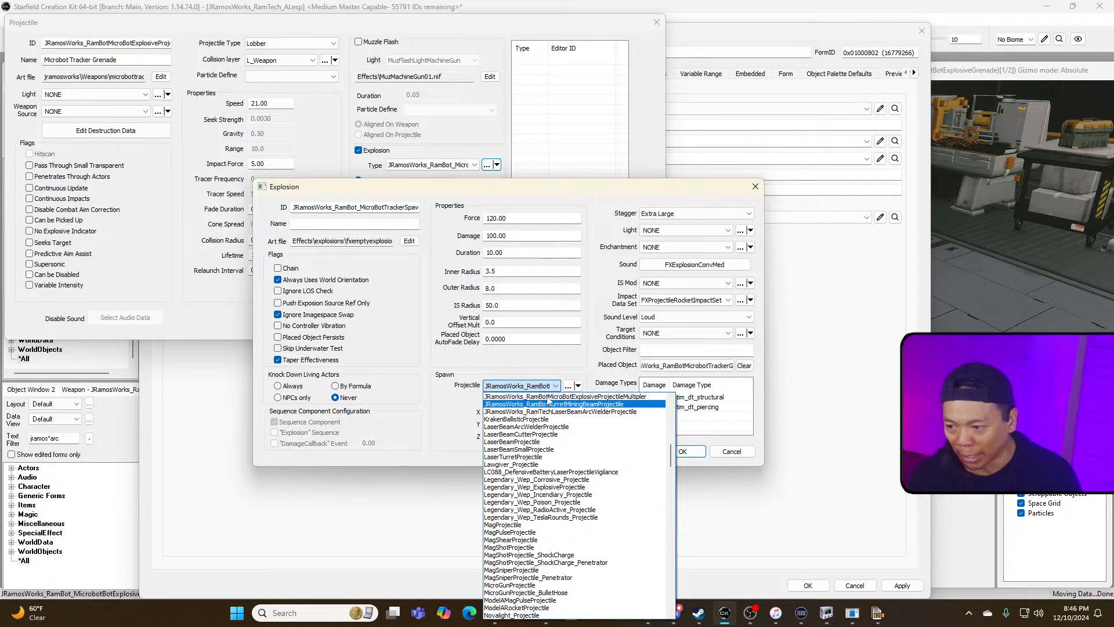
left_click(568, 372)
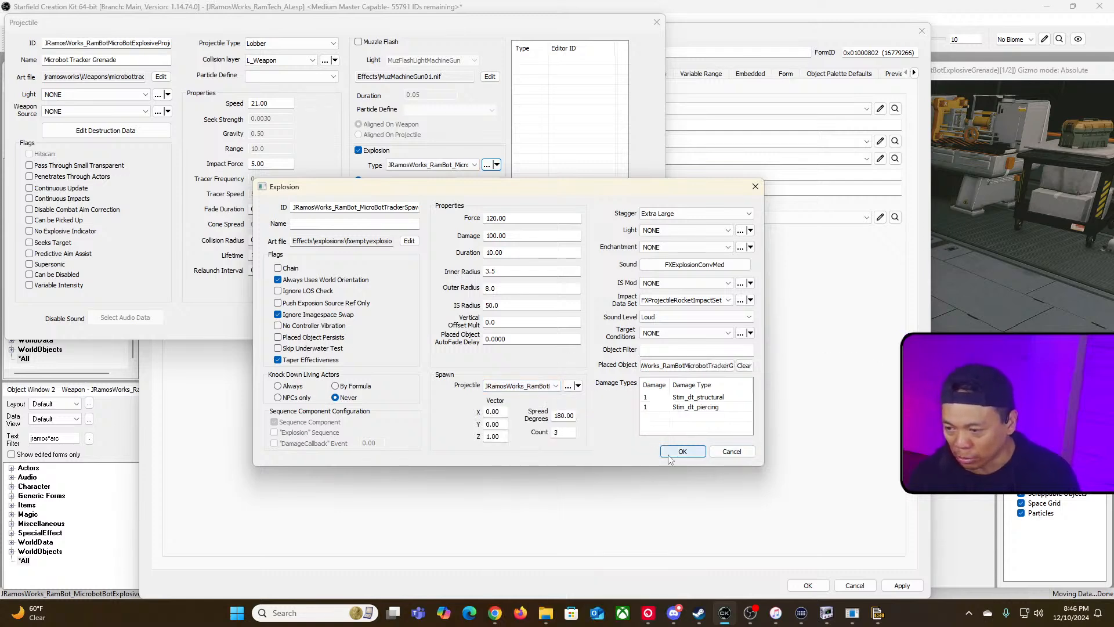
Step: Accept the explosion, projectile and weapon dialogs to keep the grenade's settings
left_click(696, 367)
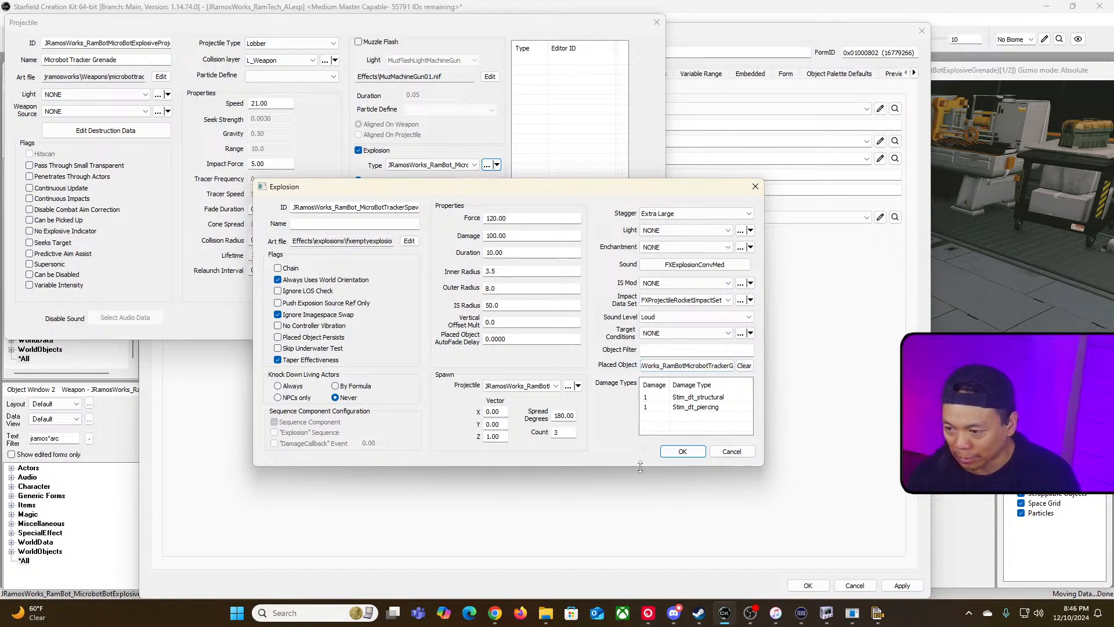
left_click(696, 452)
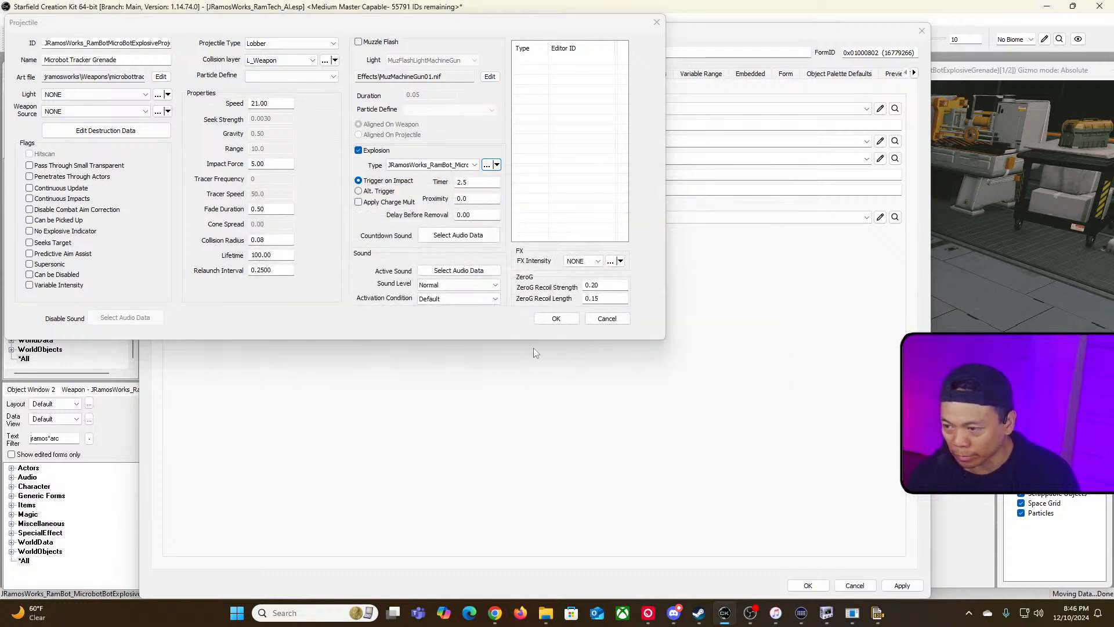
left_click(552, 320)
left_click(812, 588)
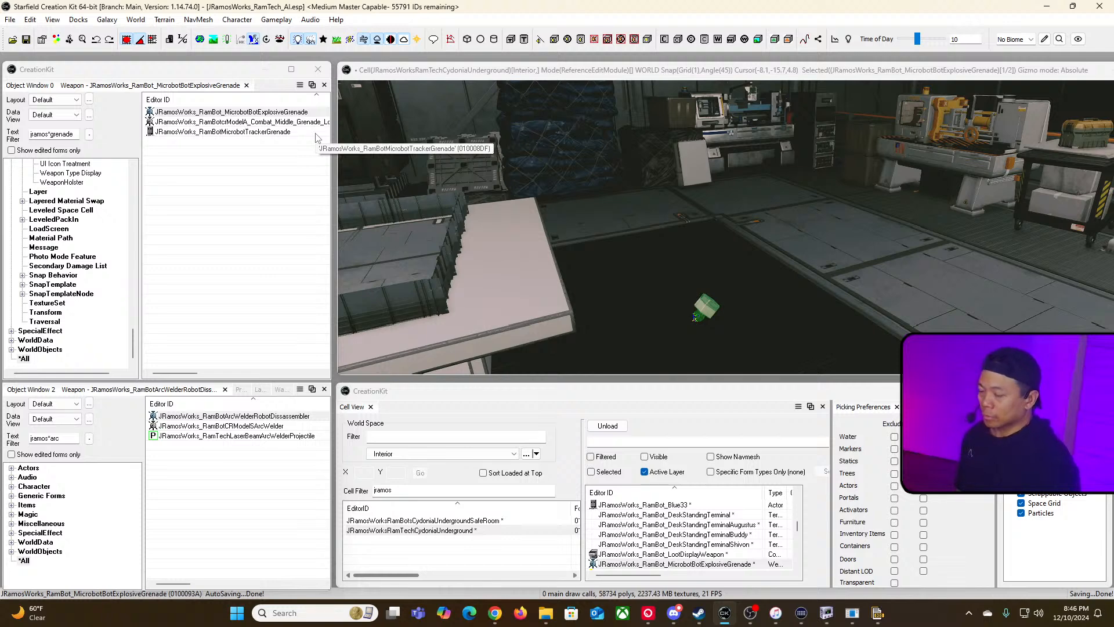
Step: Convert the active file to a Medium Master again, overwriting the existing JRamosWorks_RamTech_AI.esm
key("alt+Tab")
left_click(240, 211)
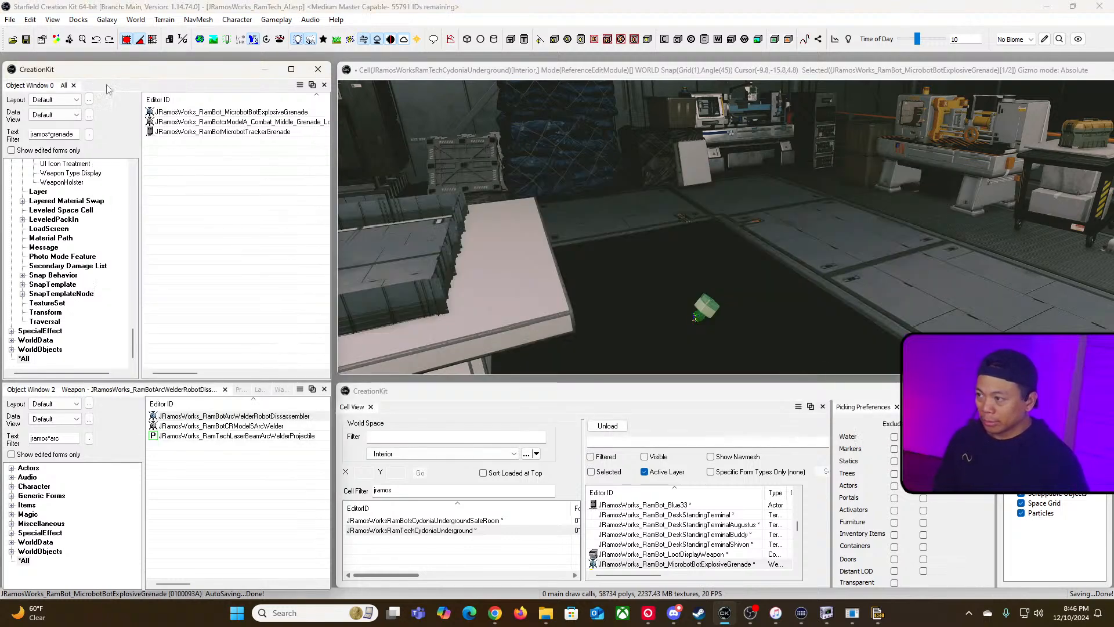
left_click(11, 19)
mouse_move(87, 128)
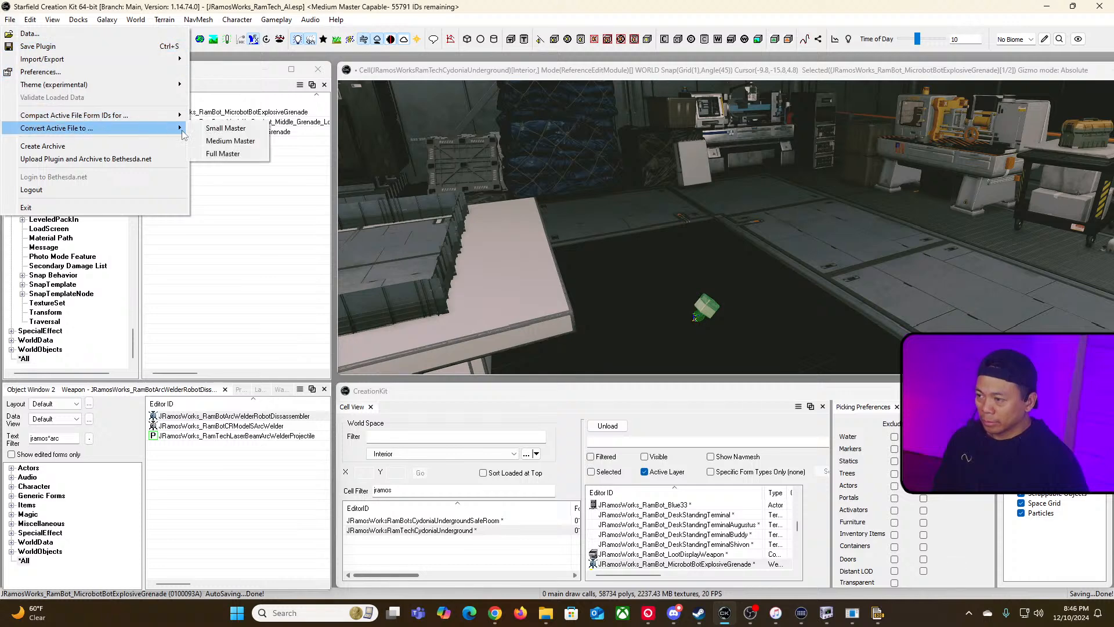
left_click(232, 143)
left_click(576, 326)
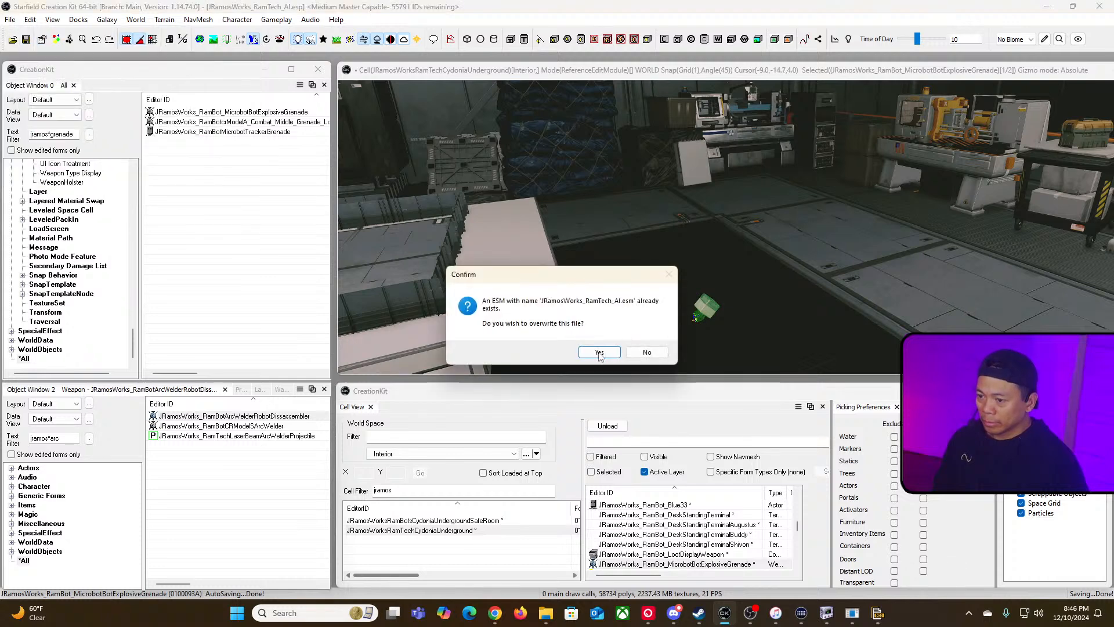
left_click(599, 350)
Step: Switch to Steam and launch Starfield to test the grenade in game
key("alt+Tab")
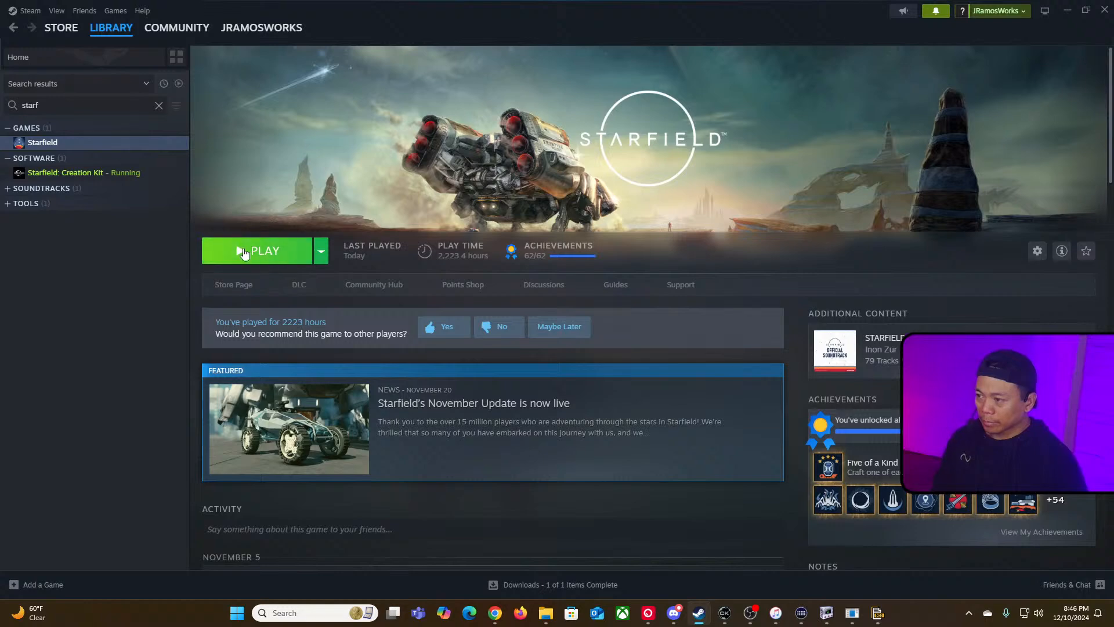
left_click(243, 250)
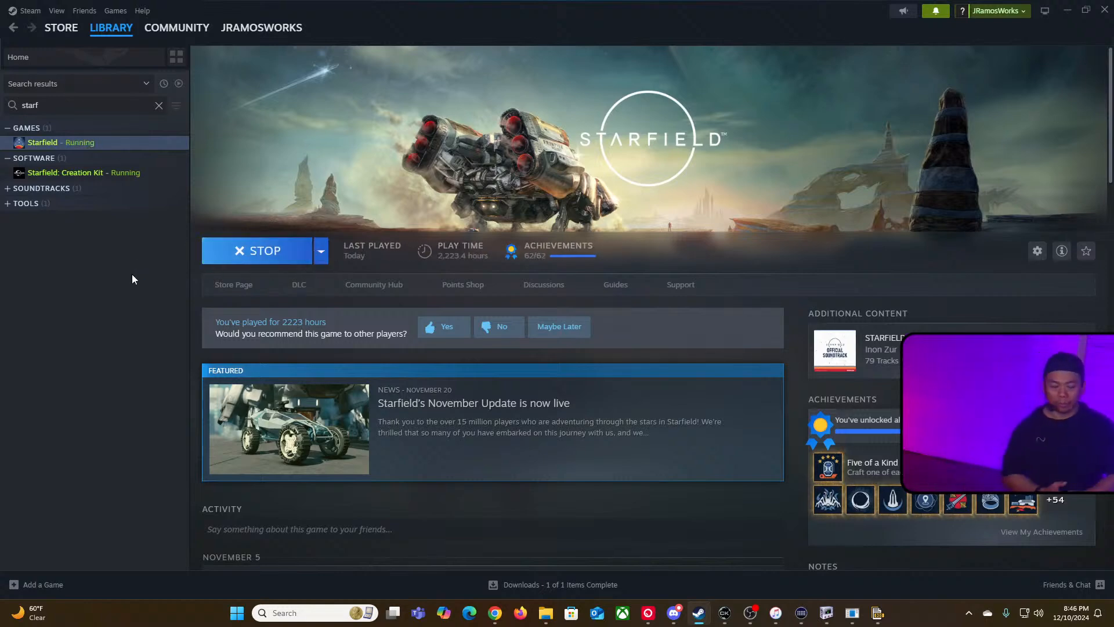
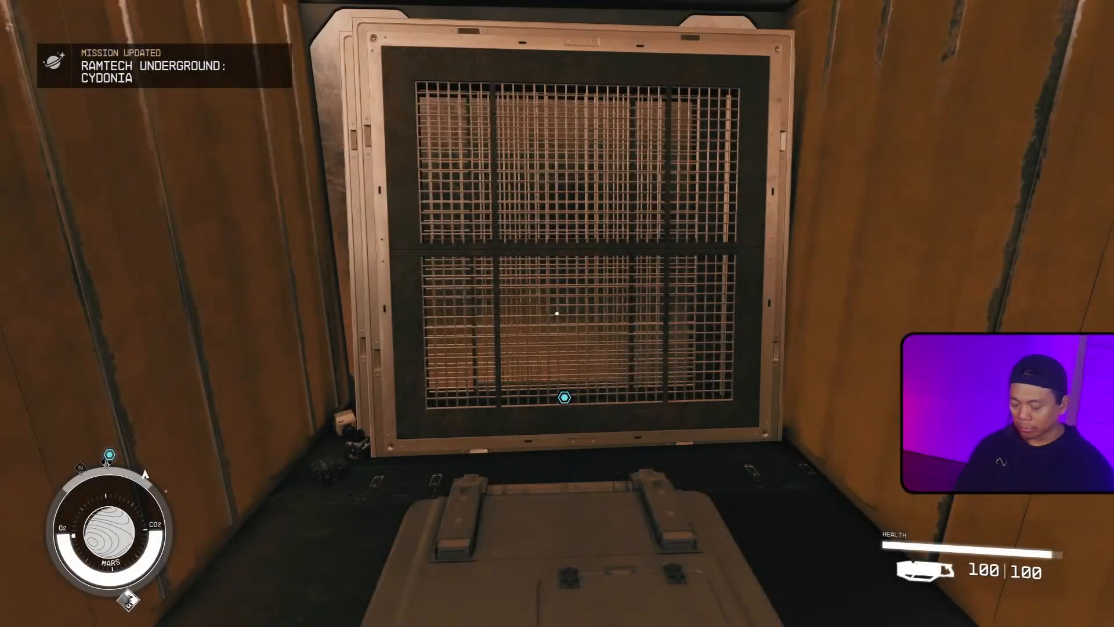
Step: Take the lift and turn collision off with the tcl console command, accepting the achievements warning
key("e")
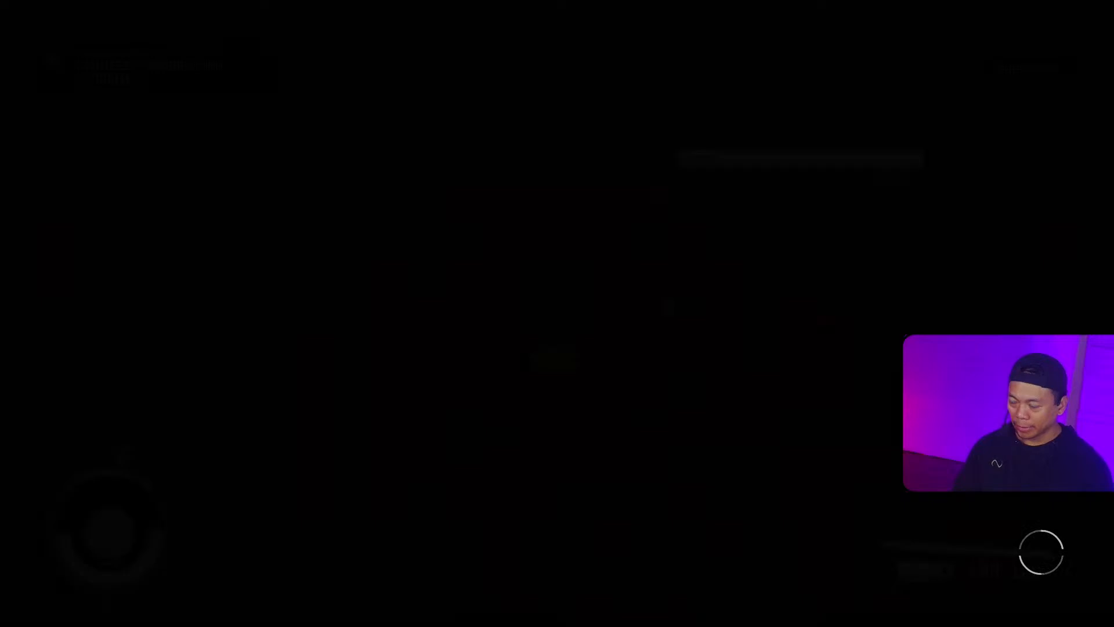
key("grave")
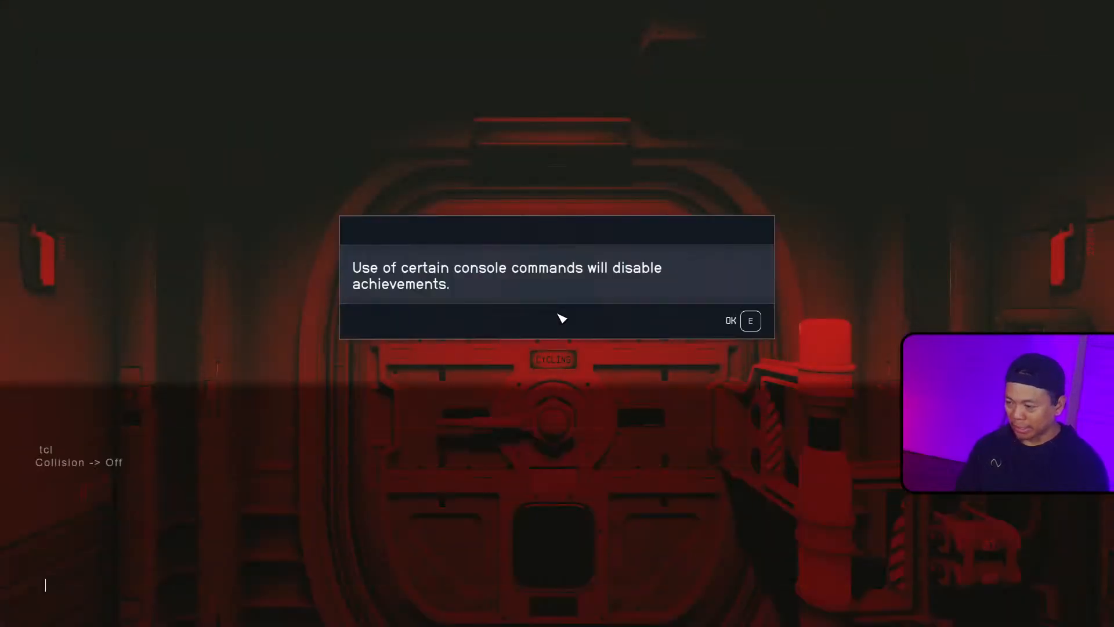
key("grave")
key("e")
key("w")
key("grave")
type("tcl")
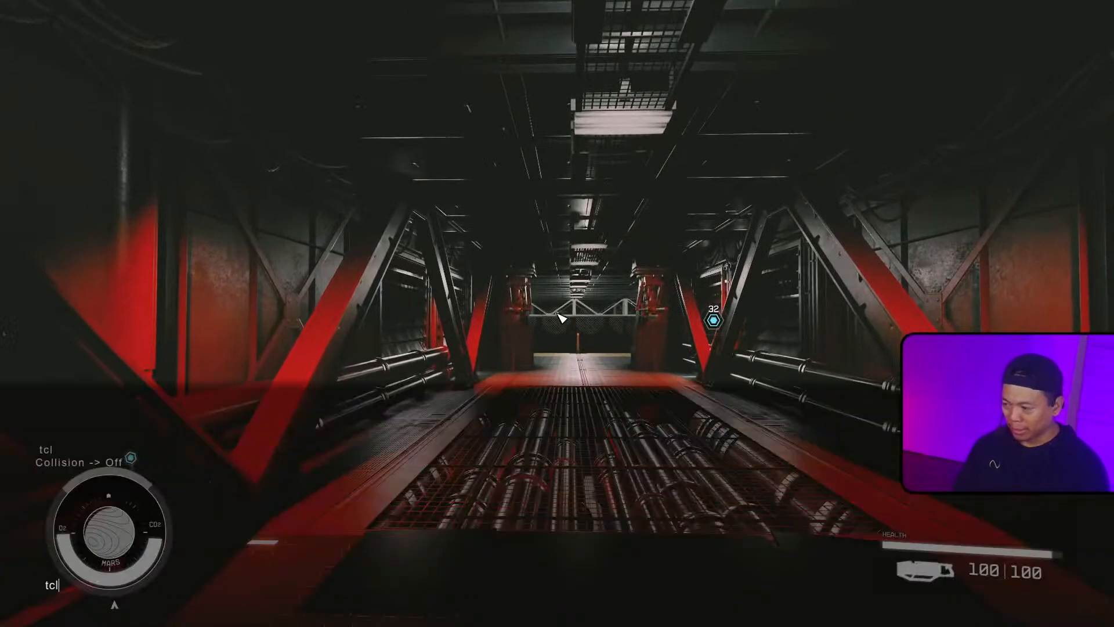
key("Return")
key("grave")
Step: Fly through the base to the Minibot Tracker Grenade on the floor and pick it up
key("w")
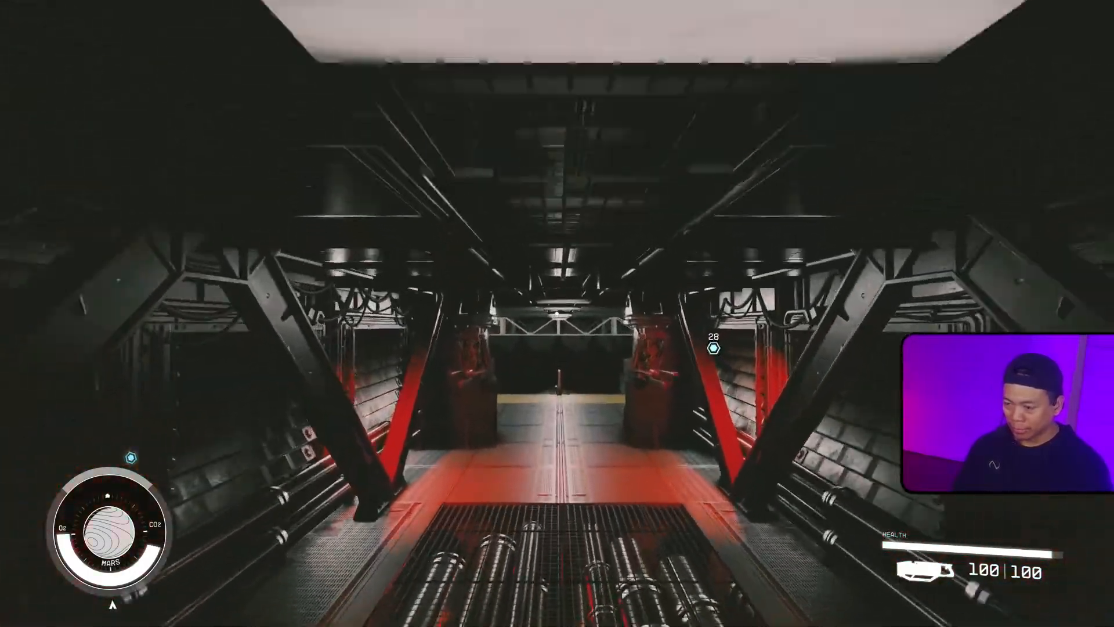
key("w")
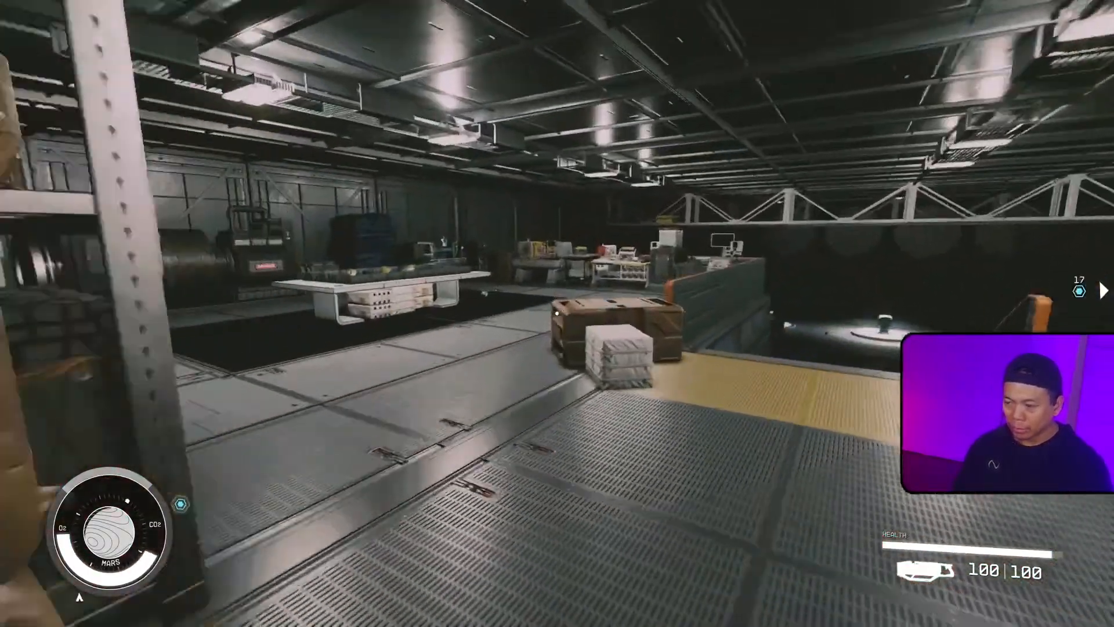
key("w")
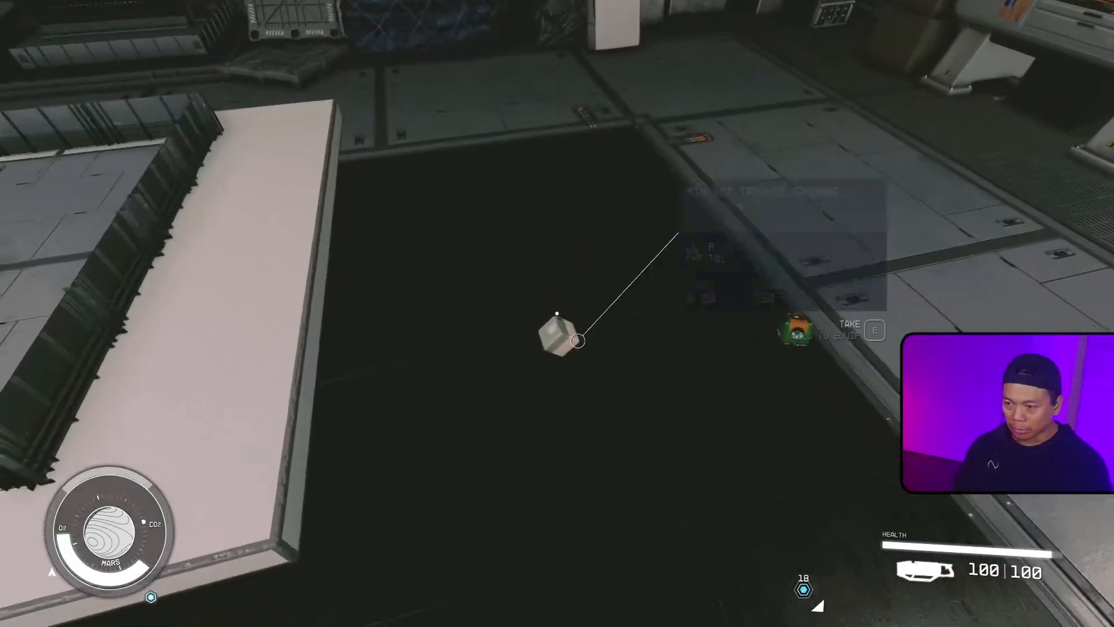
key("w")
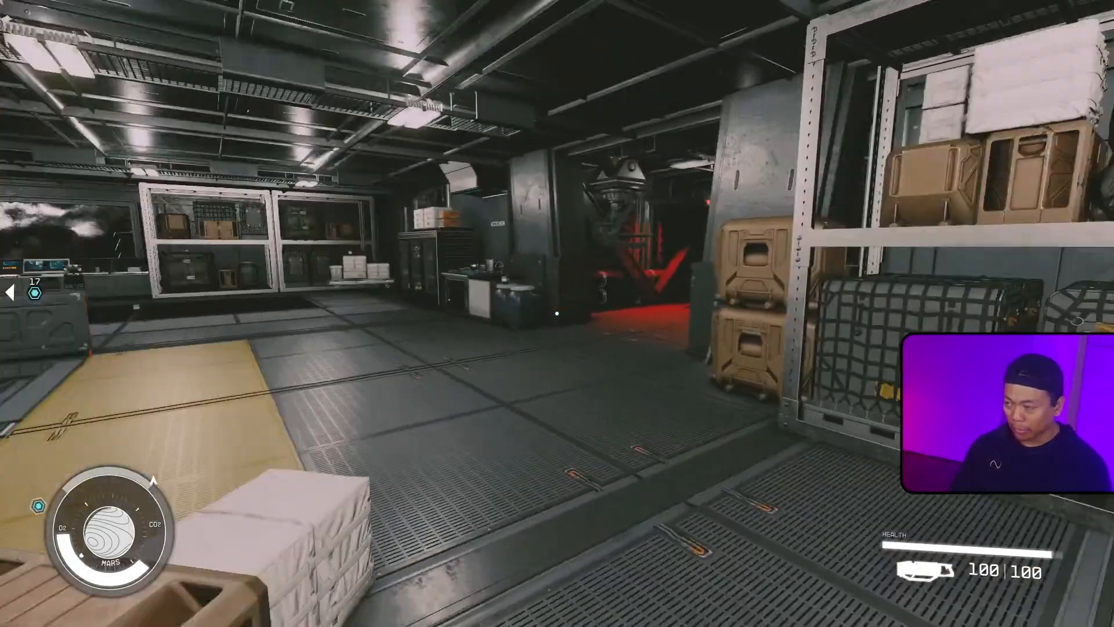
Step: Inspect the Minibot Tracker Grenade among the new items in the inventory, then close the menus
key("i")
left_click(147, 105)
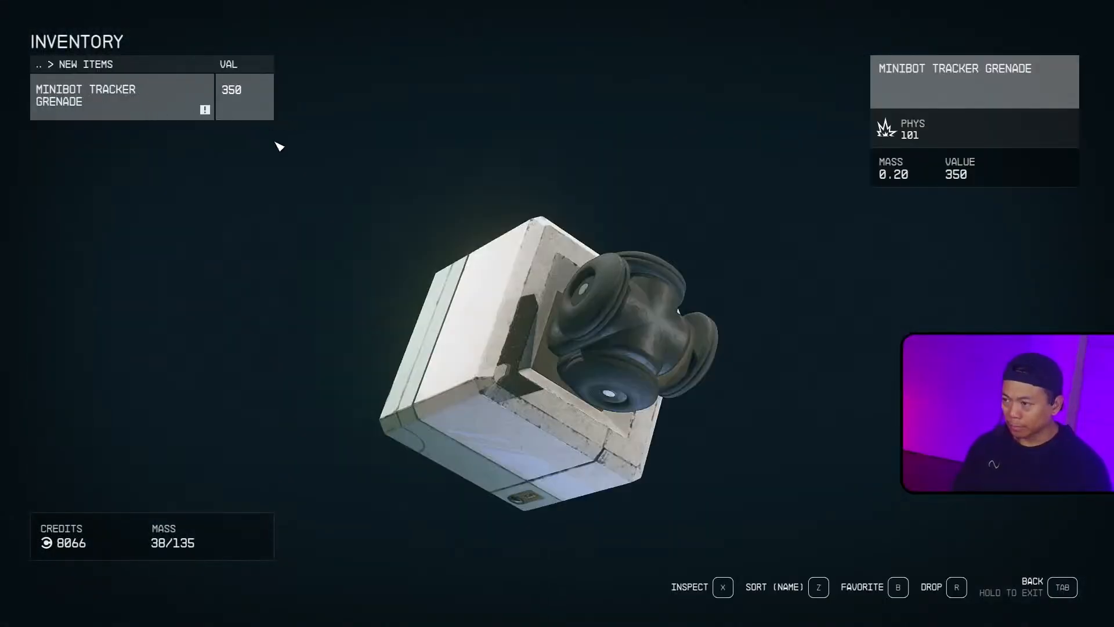
key("Tab")
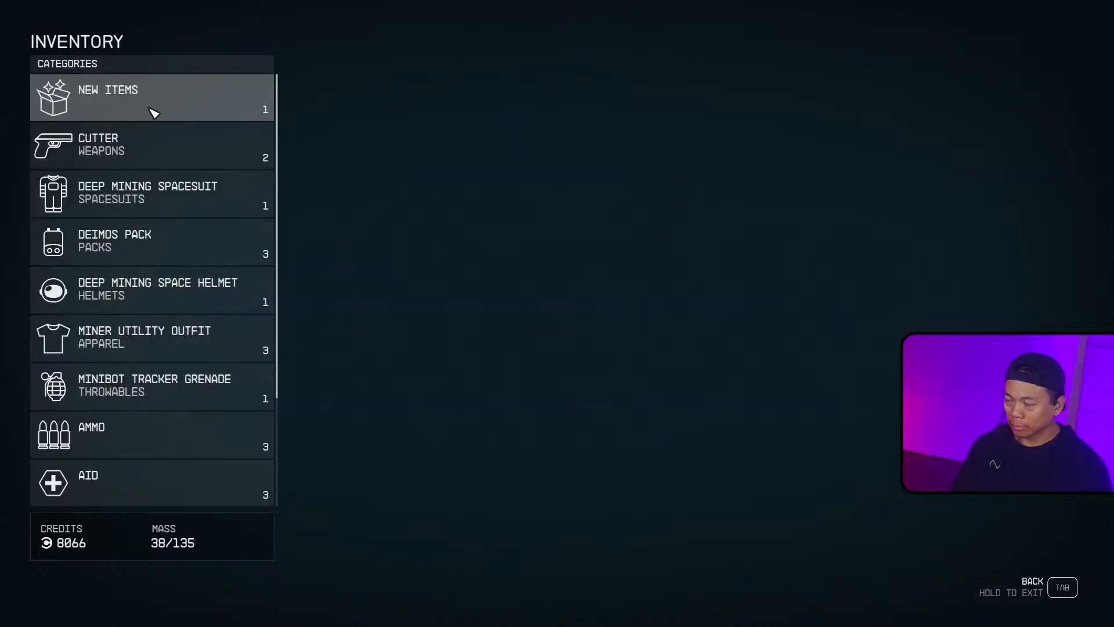
left_click(155, 109)
key("Tab")
key("Tab")
key("Tab")
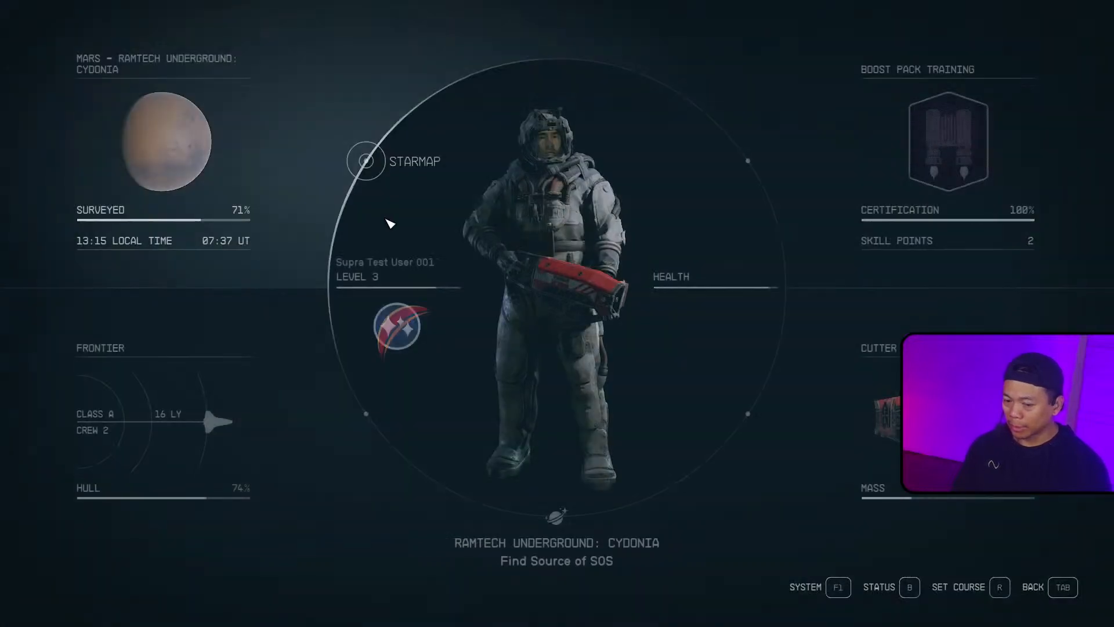
Step: Walk through the door into the cave test range with the robot targets
key("w")
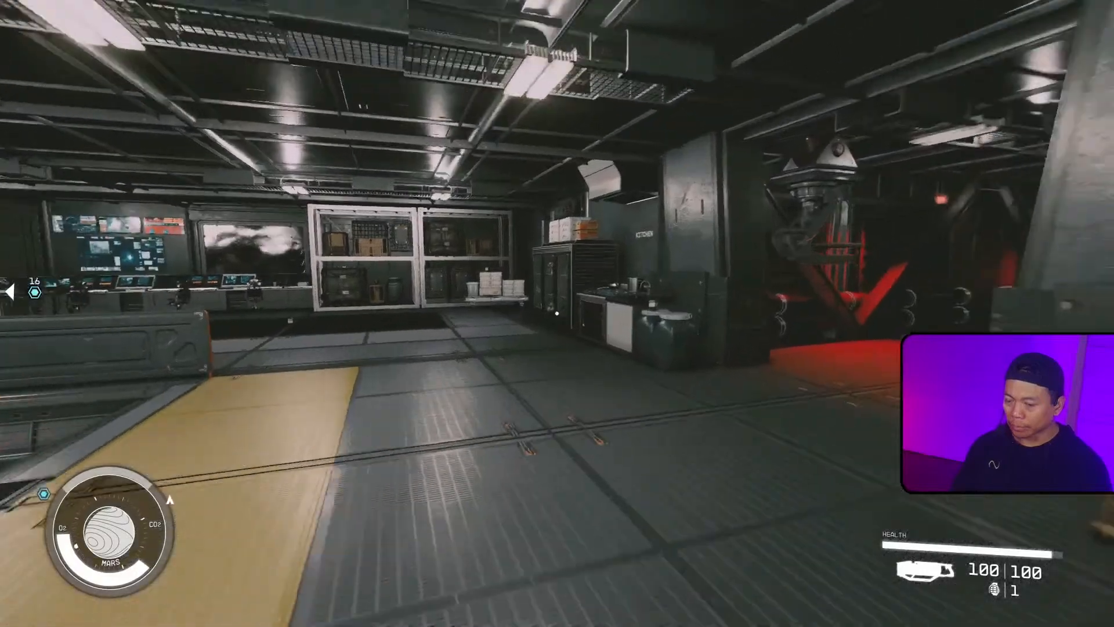
key("w")
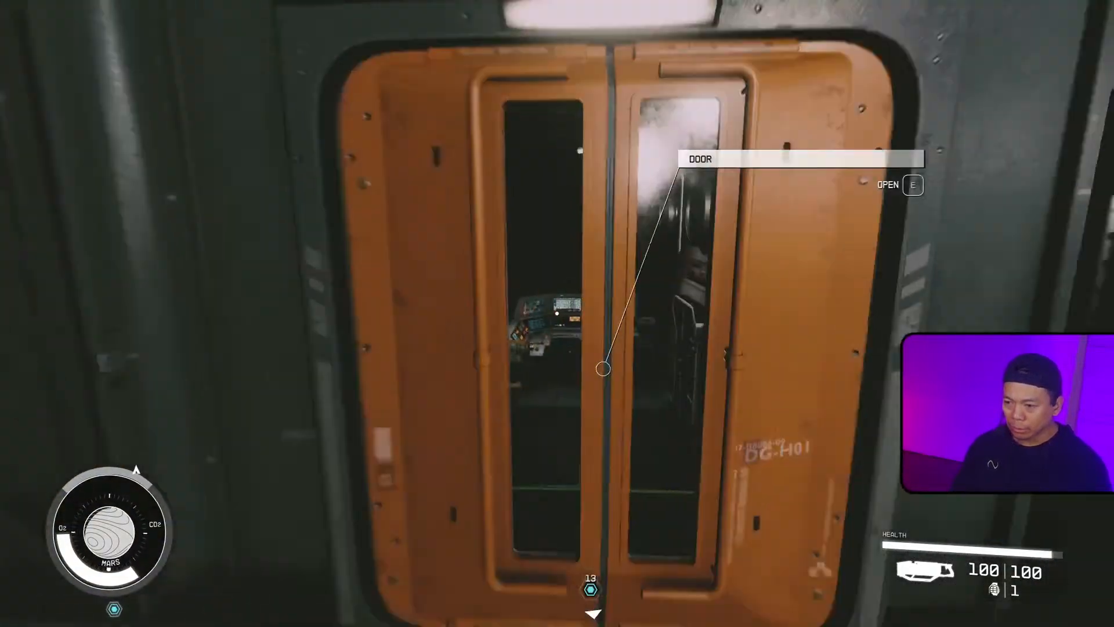
key("e")
key("w")
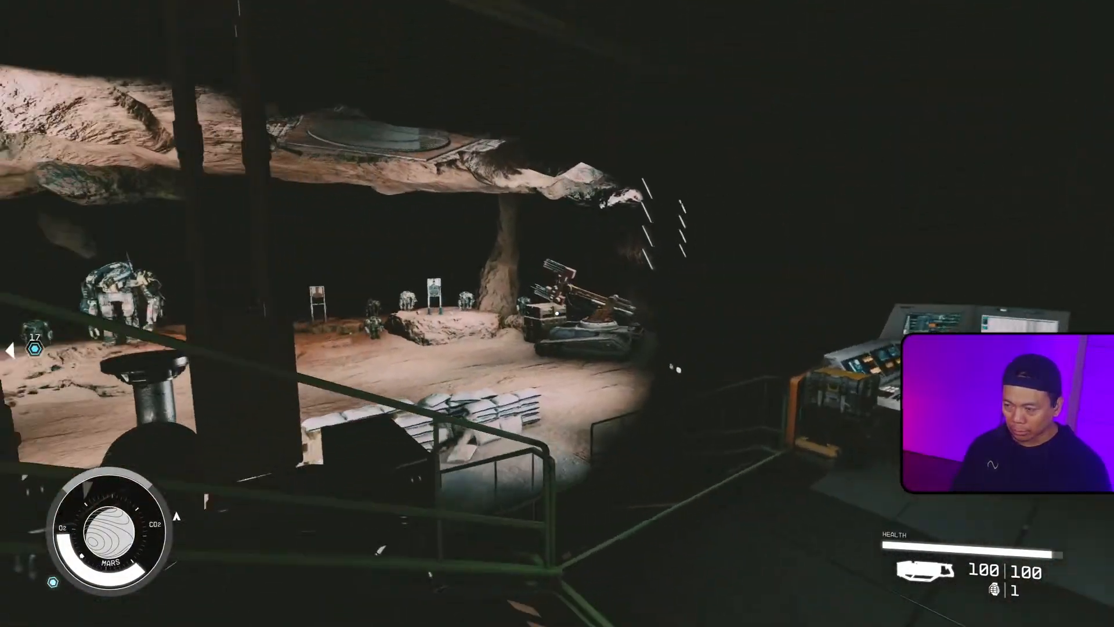
key("w")
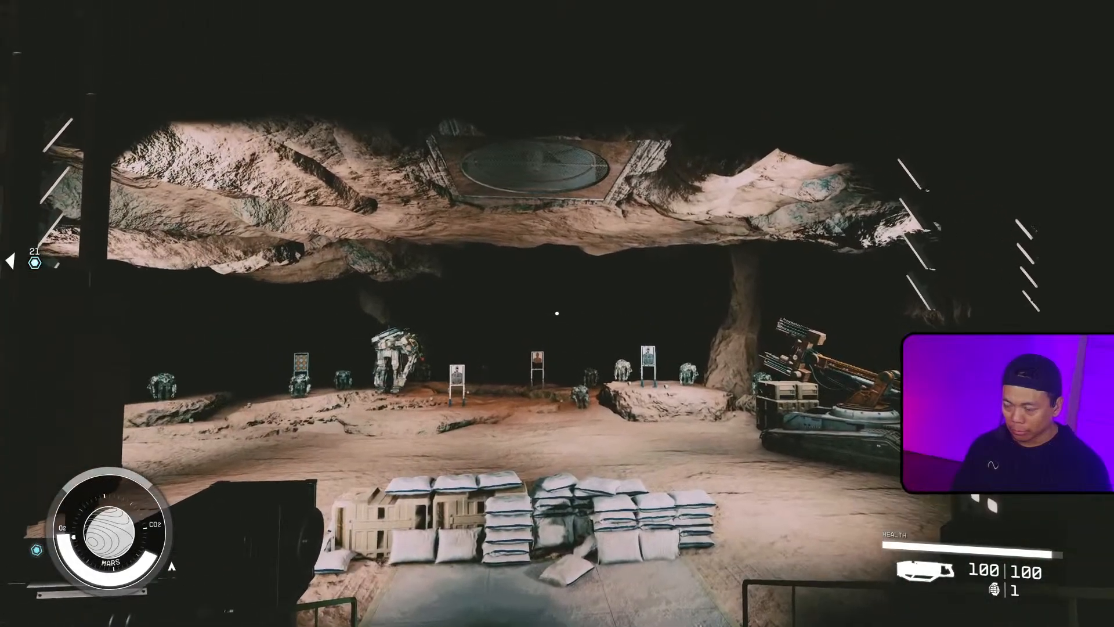
Step: Throw the grenade into the test range and follow the spawned micro bot
key("g")
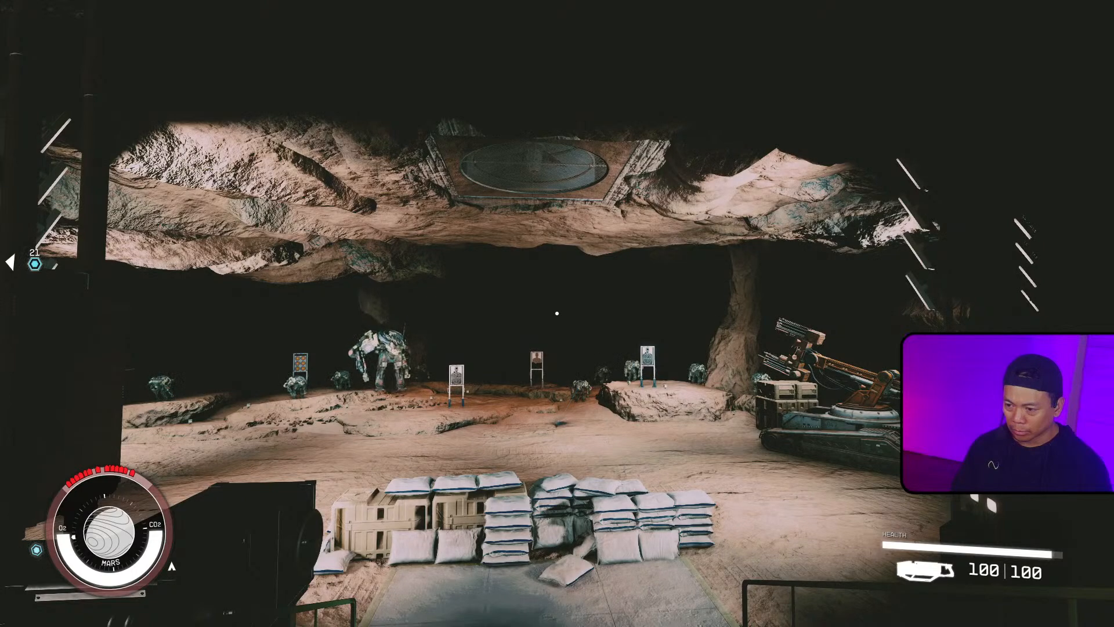
key("w")
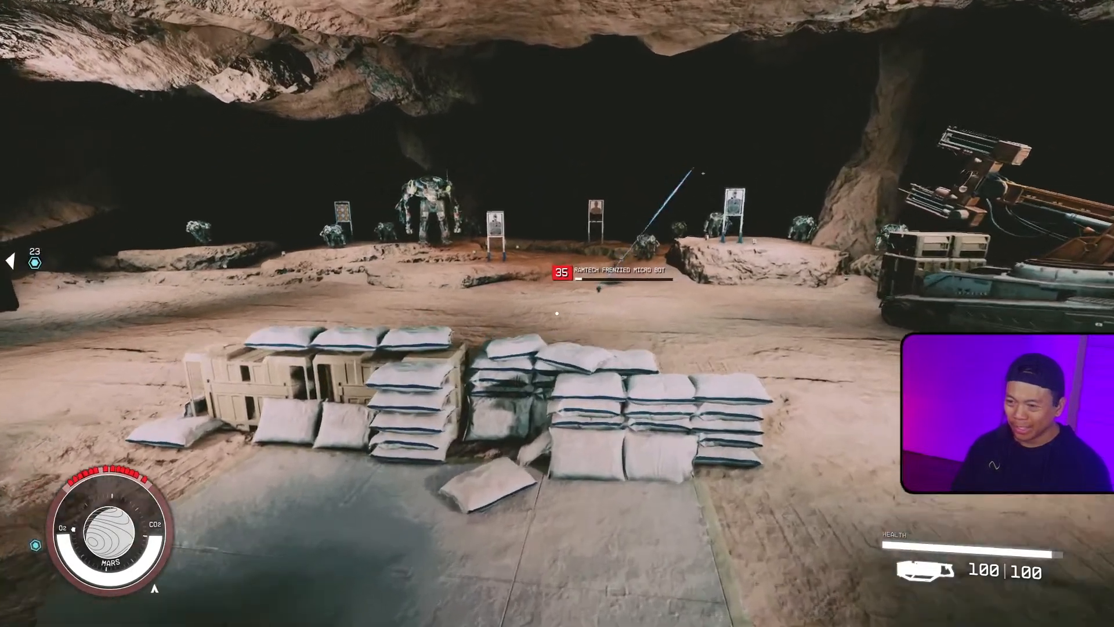
key("w")
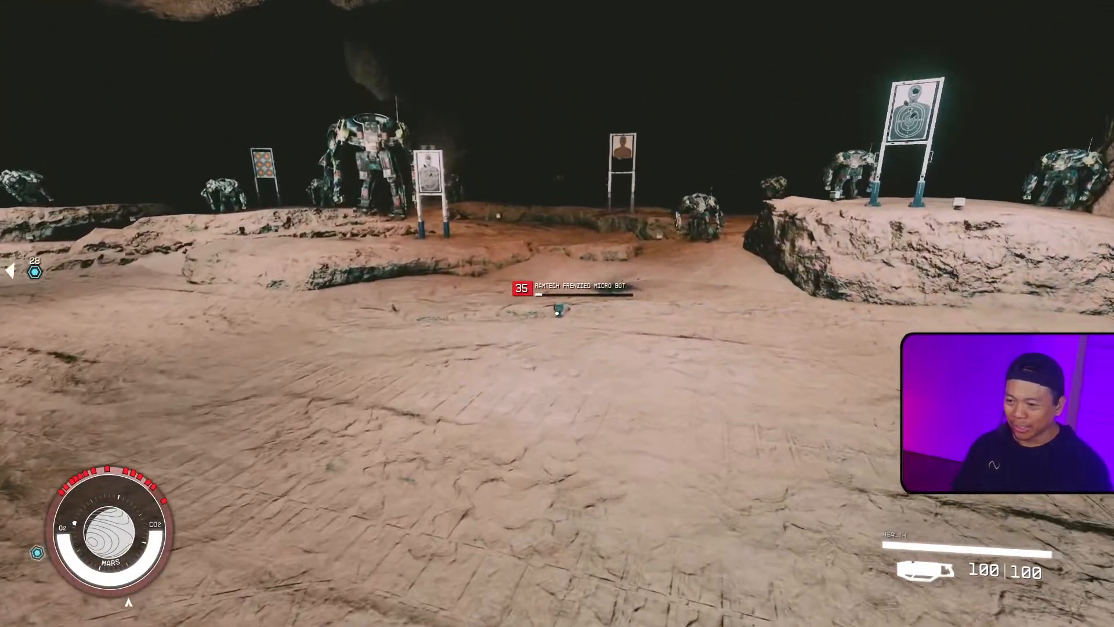
key("w")
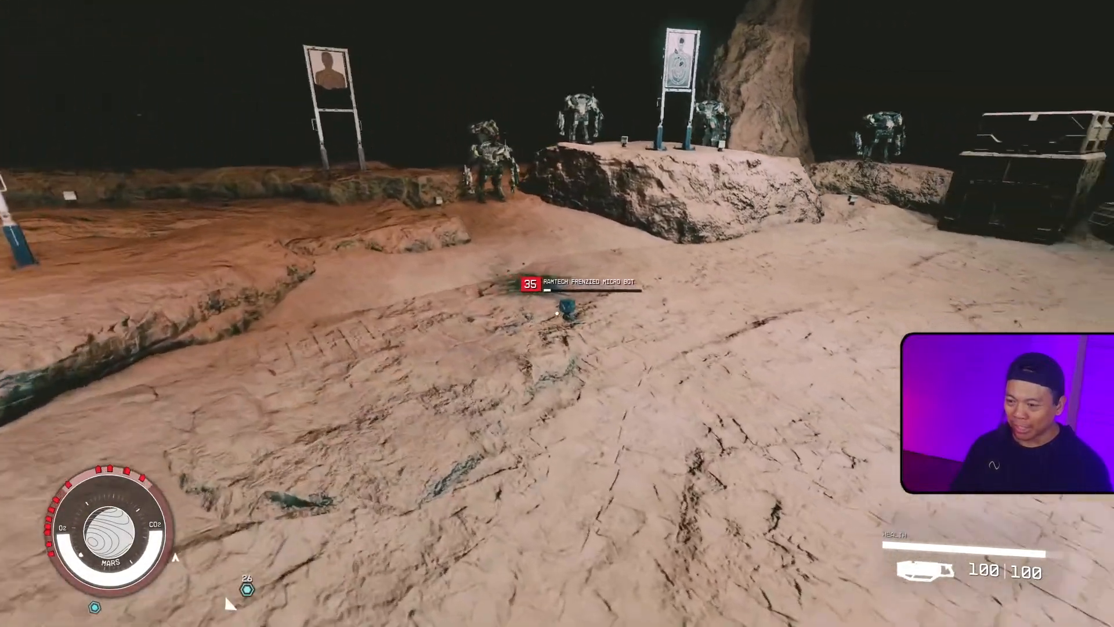
left_click(557, 313)
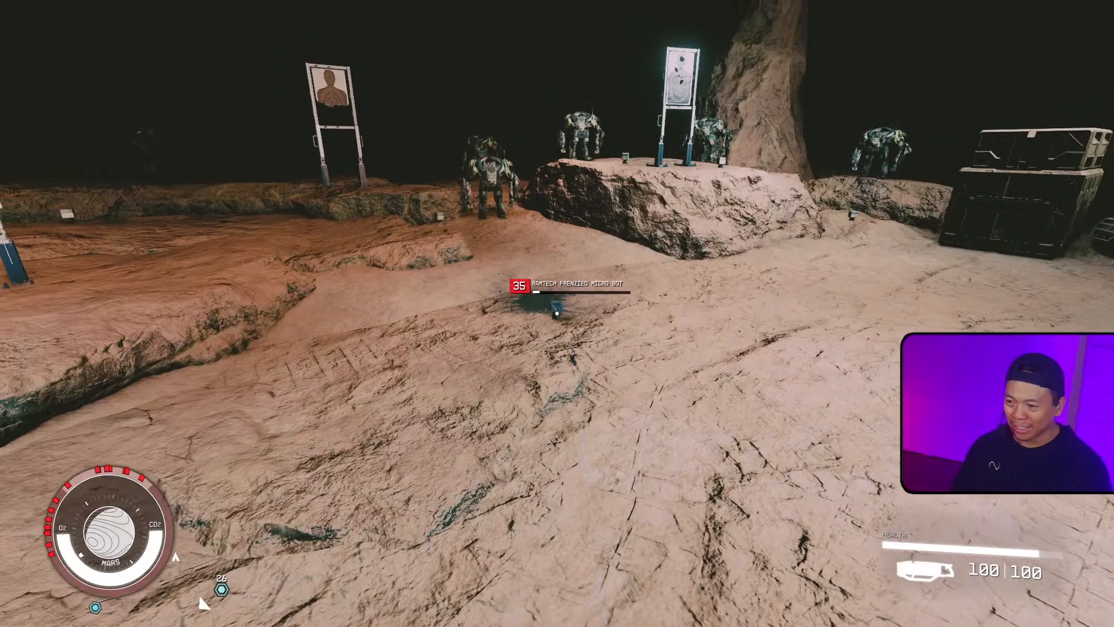
key("w")
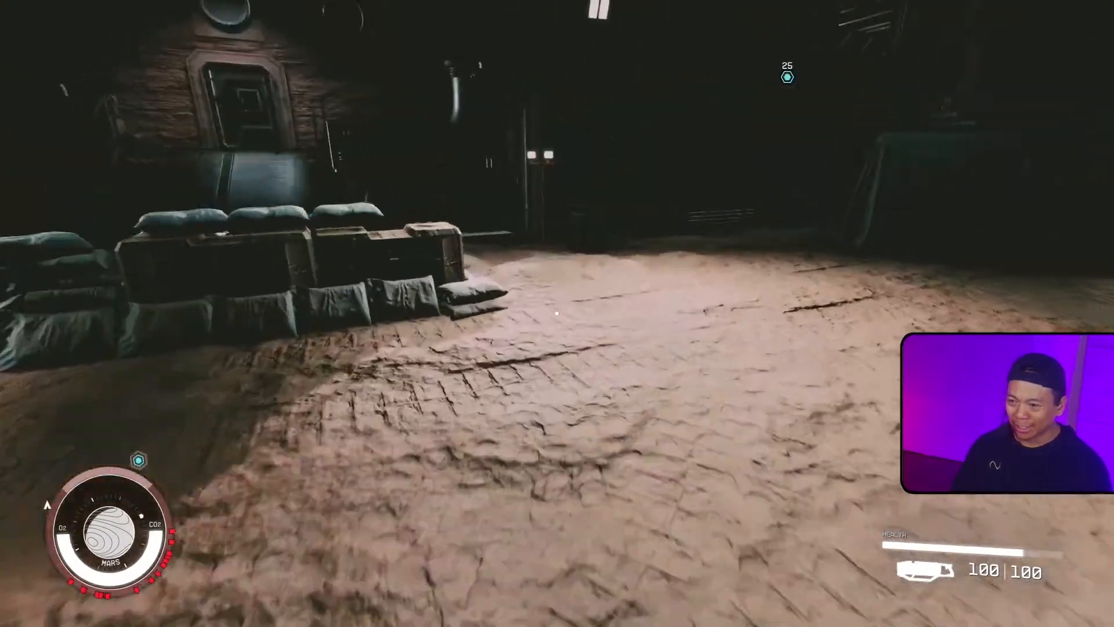
key("space")
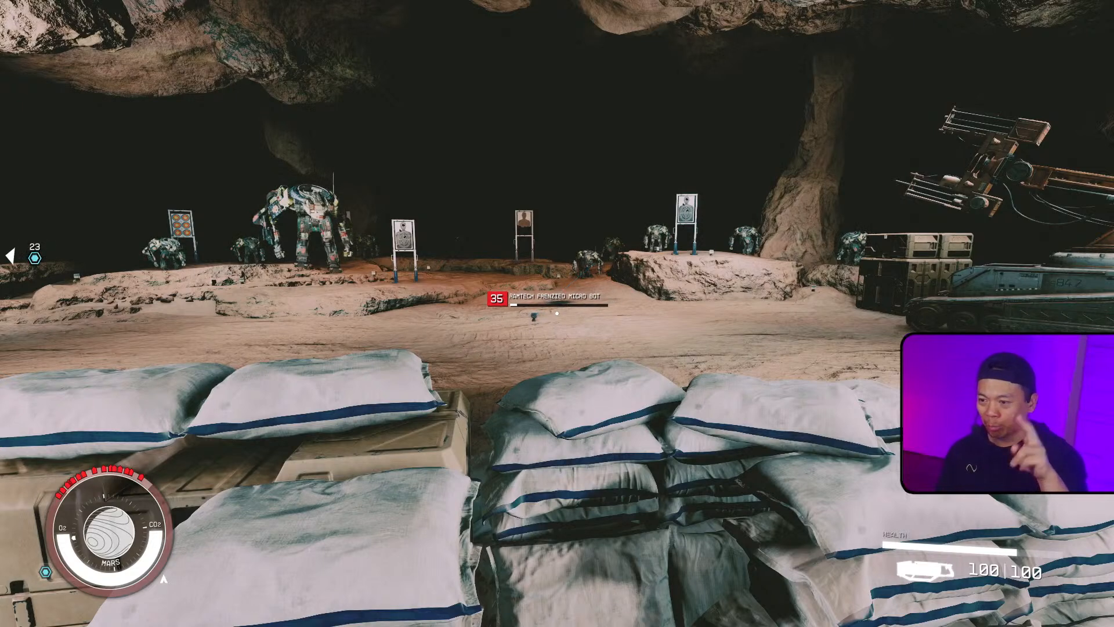
Step: Quit the game, return to the Creation Kit and dismiss the Medium Master success message
key("alt+F4")
key("alt+Tab")
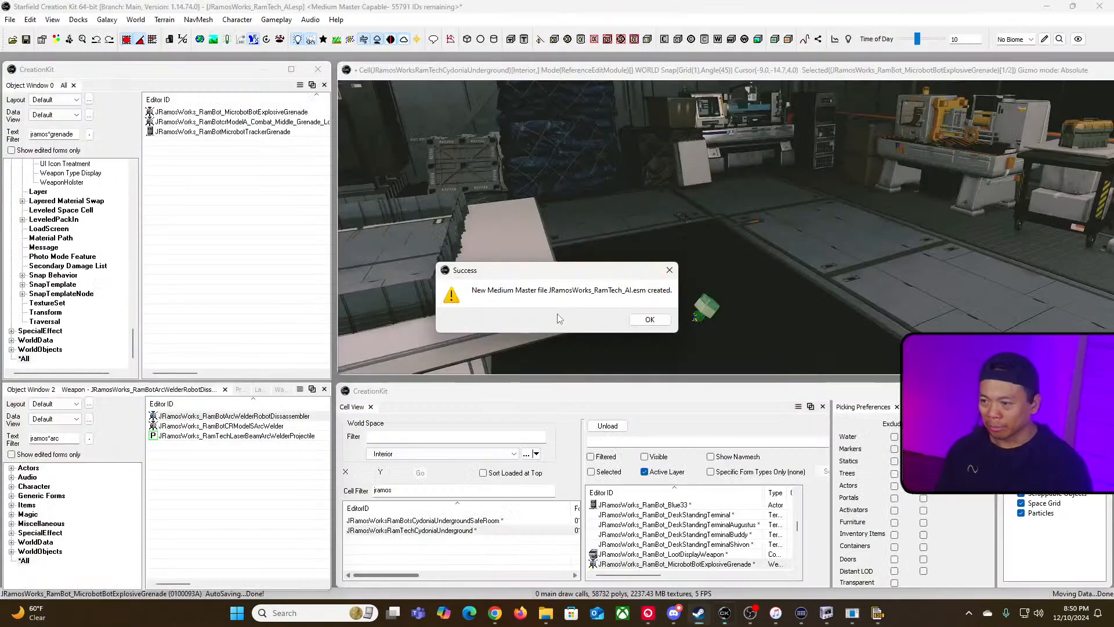
left_click(634, 322)
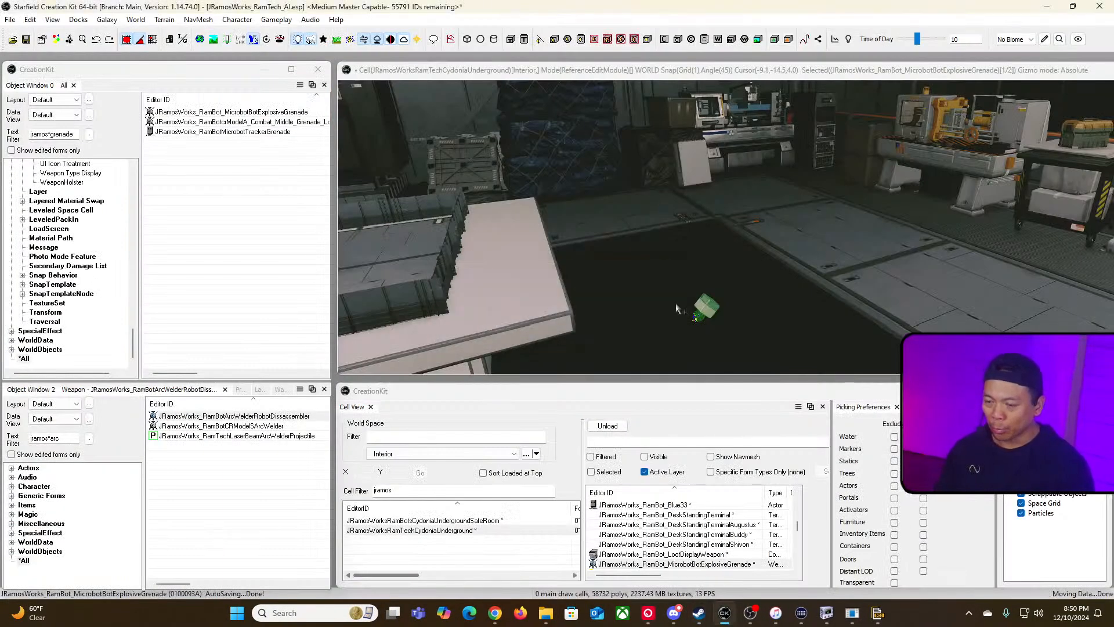
Step: Open the MicrobotBotExplosiveGrenade weapon, then its override projectile and that projectile's explosion settings
left_click(215, 112)
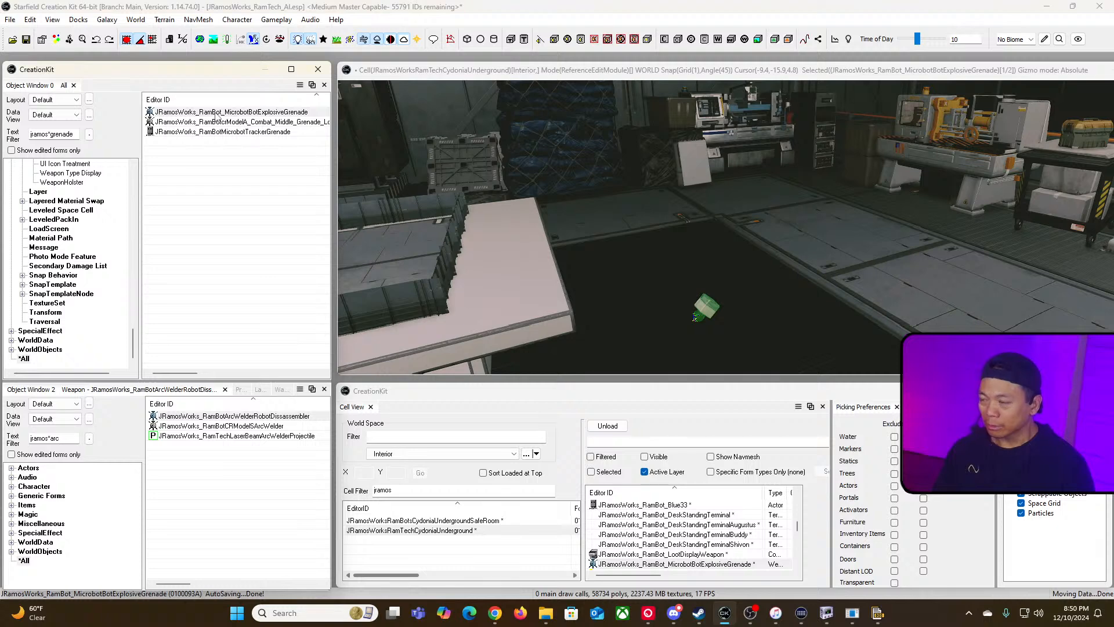
double_click(216, 113)
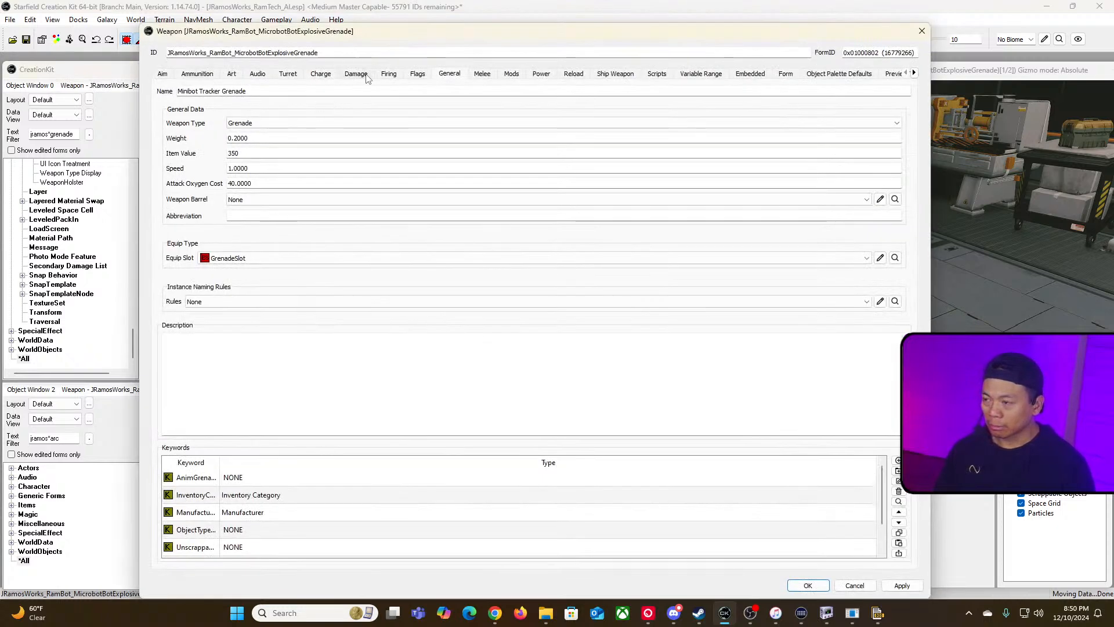
left_click(197, 74)
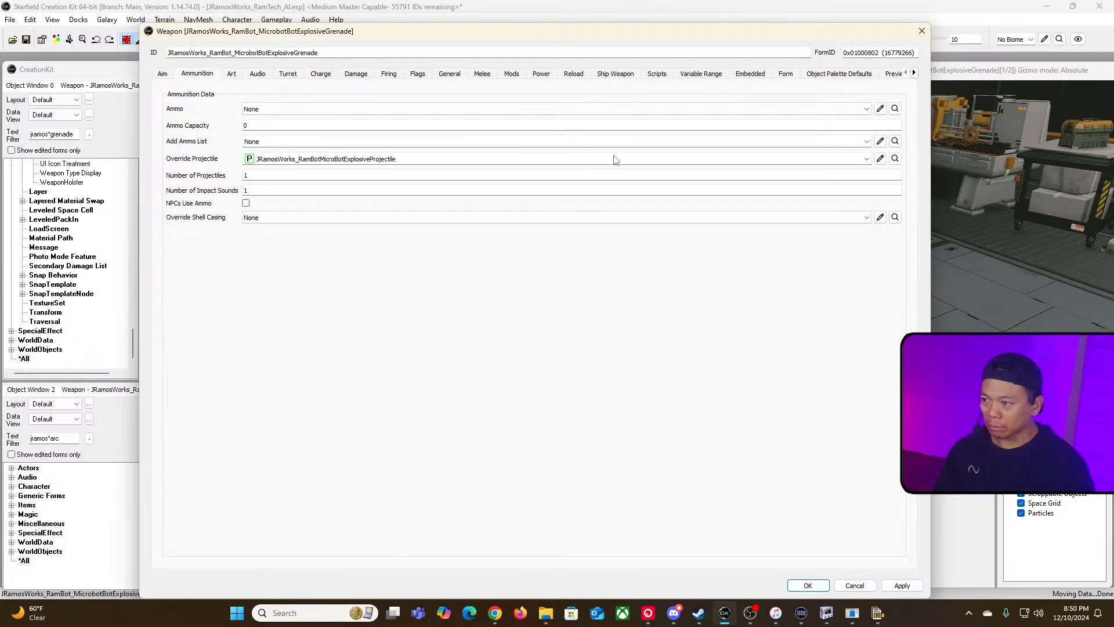
left_click(880, 159)
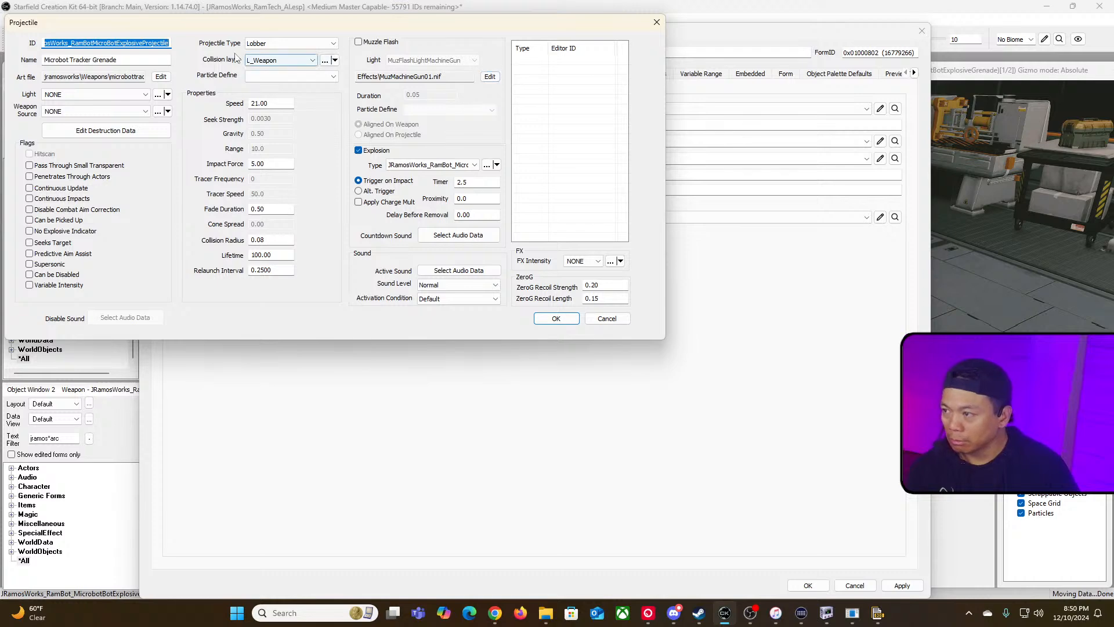
left_click(487, 166)
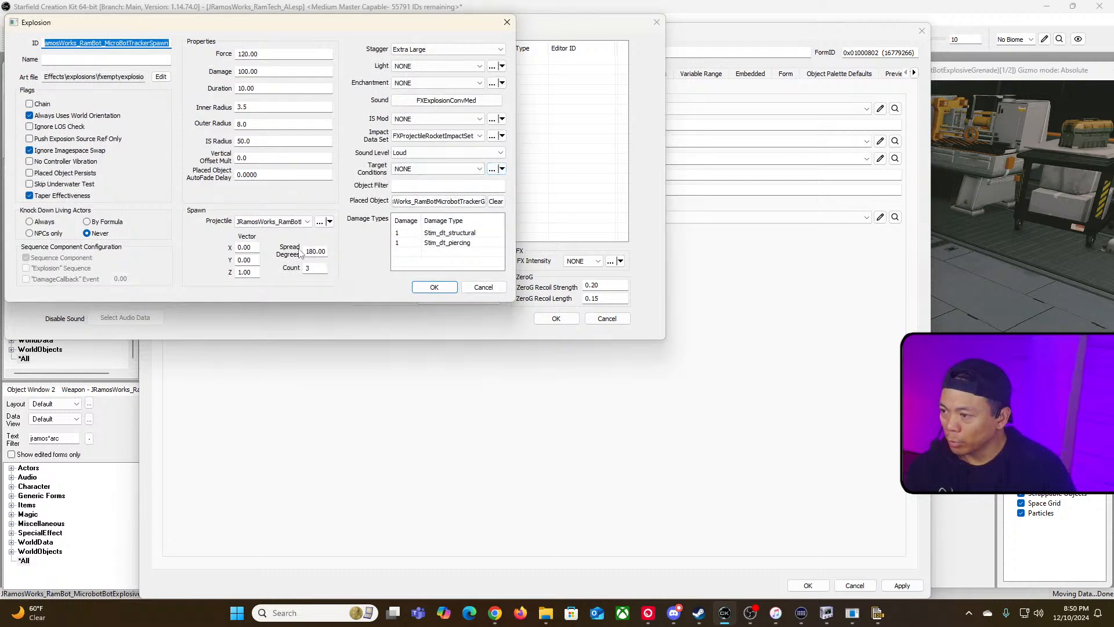
Step: Open the projectile spawned by the explosion, Microbot Tracker Grenade Multiplier, for editing
left_click(286, 224)
left_click(286, 225)
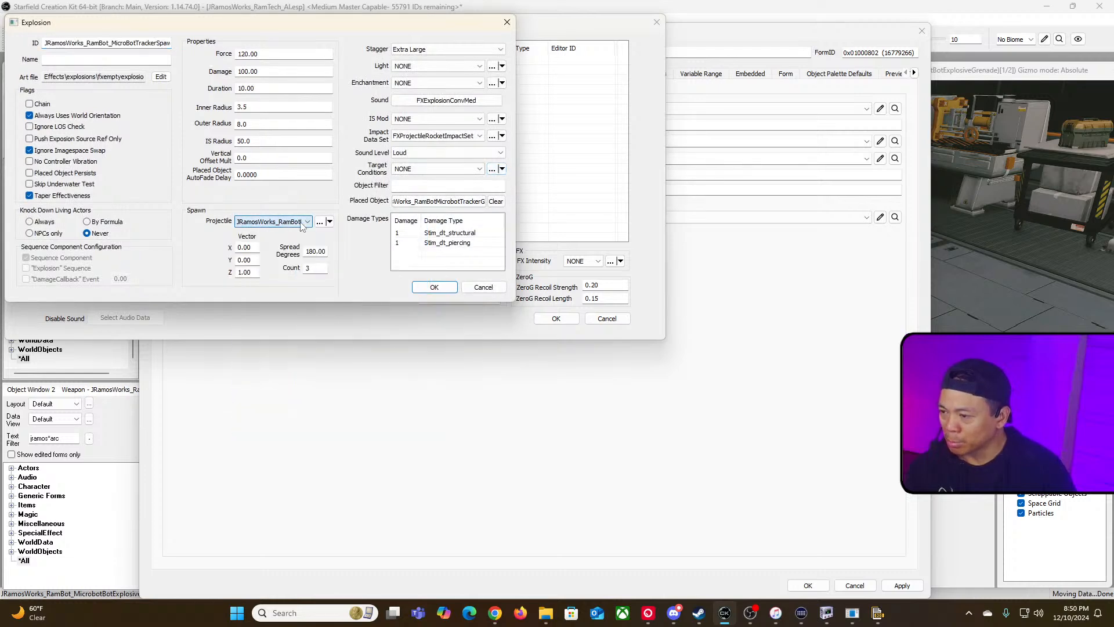
left_click(319, 223)
left_click(320, 224)
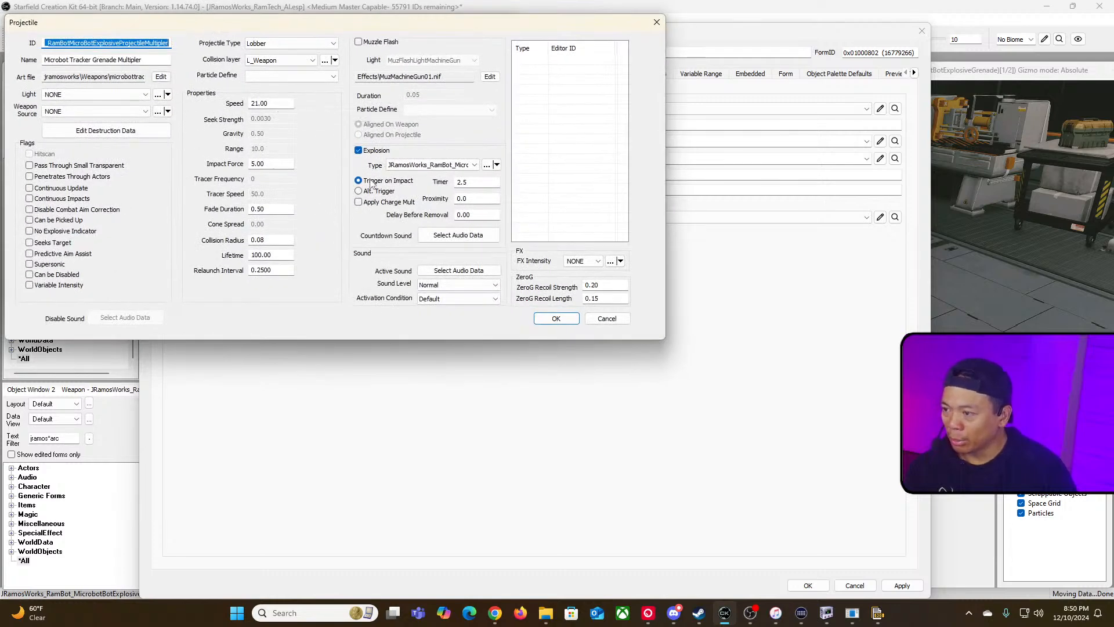
Step: Set the multiplier projectile's explosion type to JRamosWorks_RamBot_MicrobotTrackerSpawnMultipler and open that explosion
left_click(432, 165)
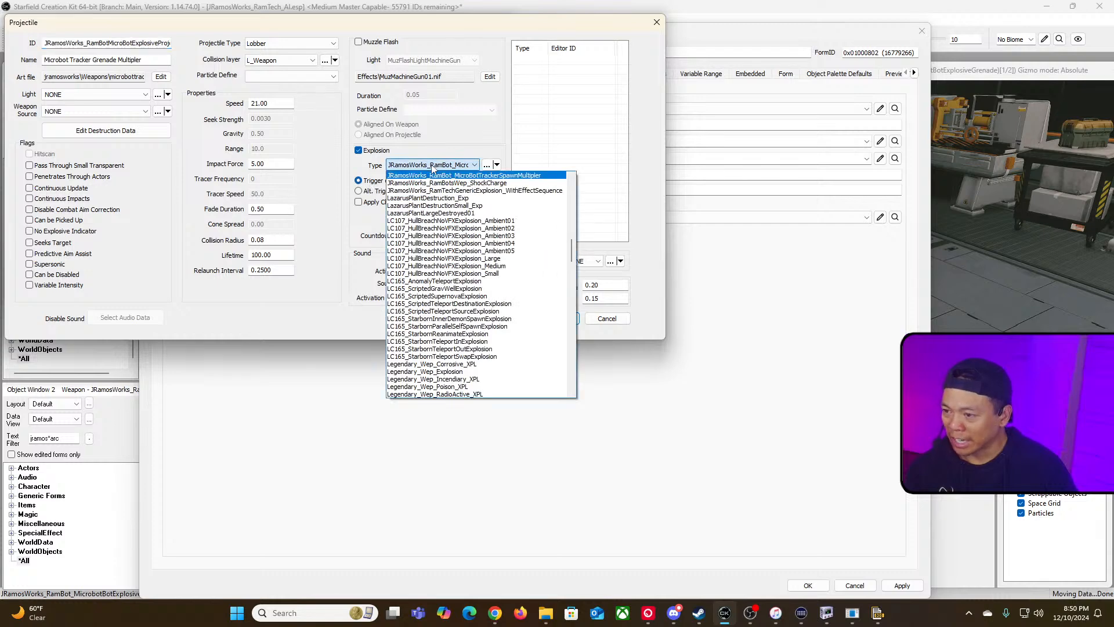
left_click(432, 167)
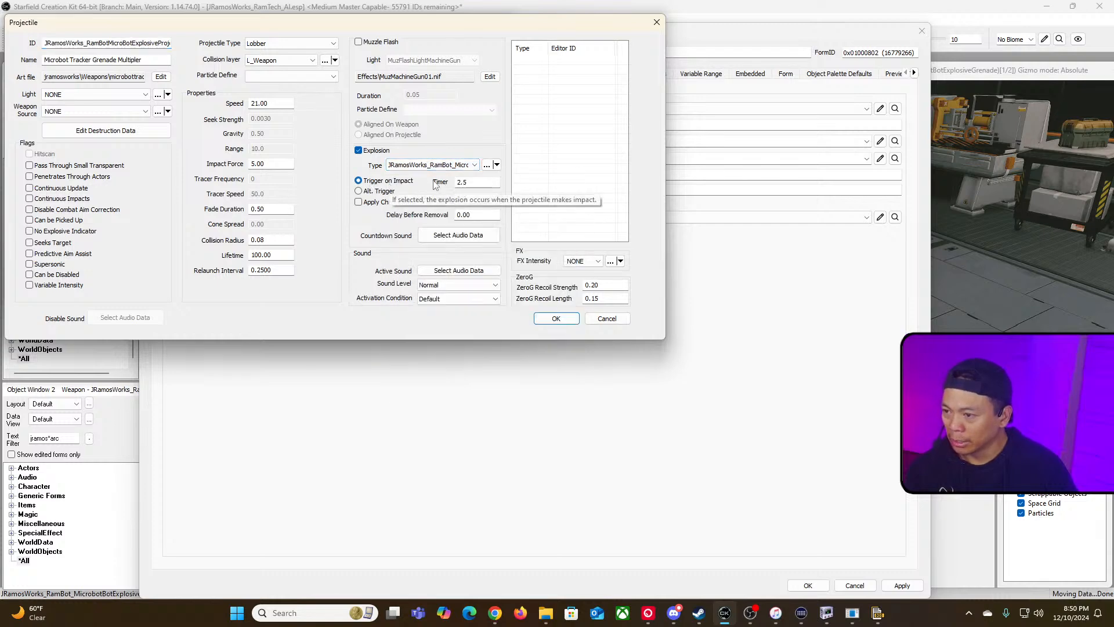
left_click(487, 167)
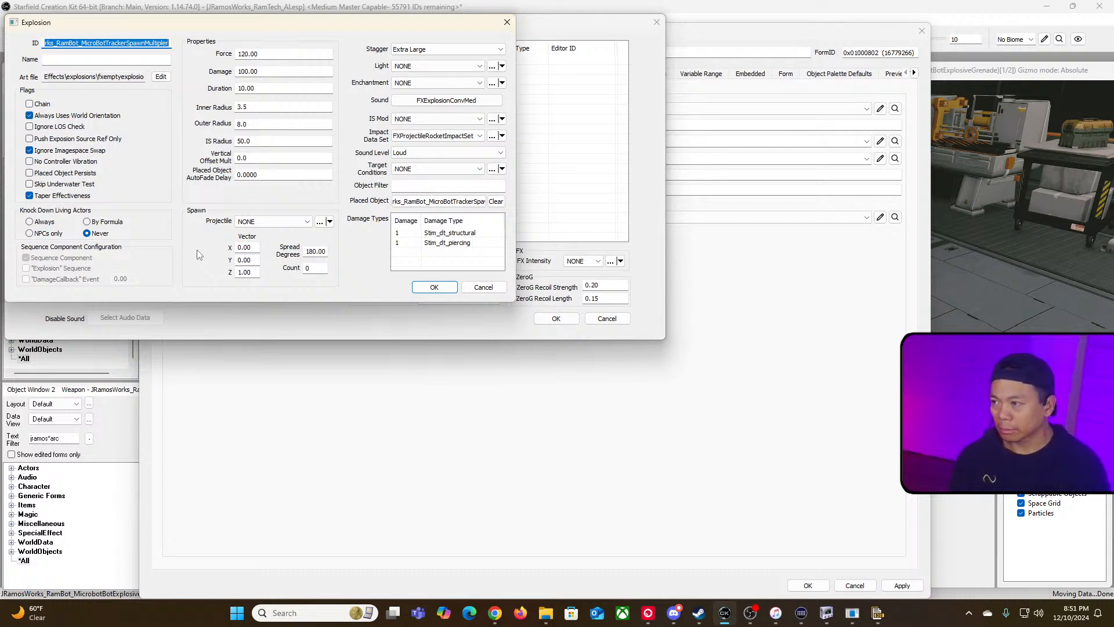
Step: Set the explosion's object filter to jramos
left_click_drag(395, 27, 726, 198)
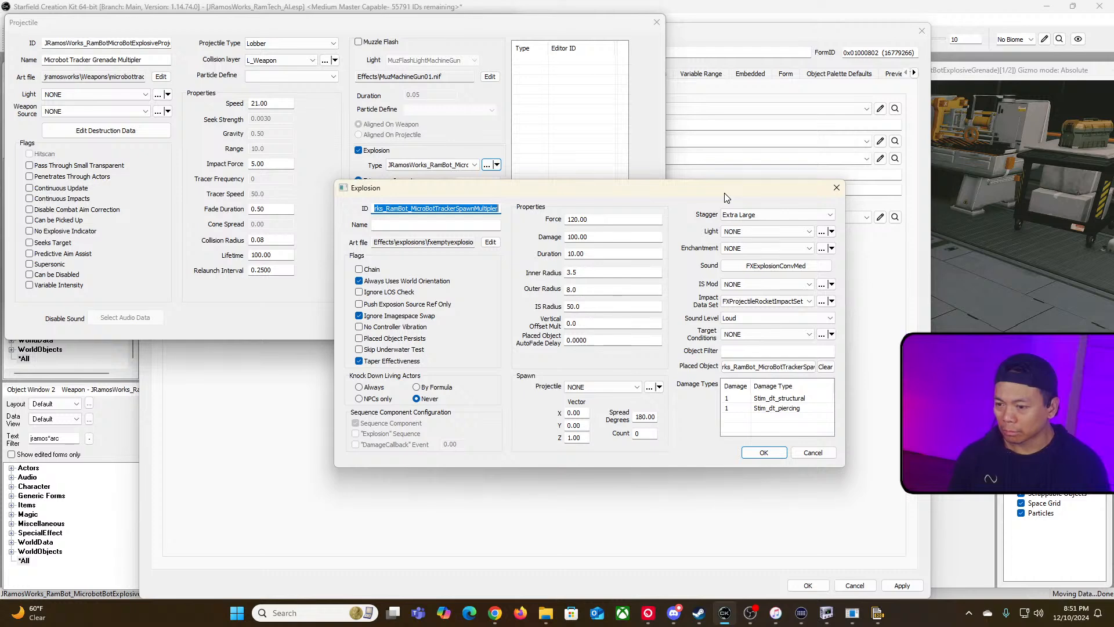
left_click(770, 350)
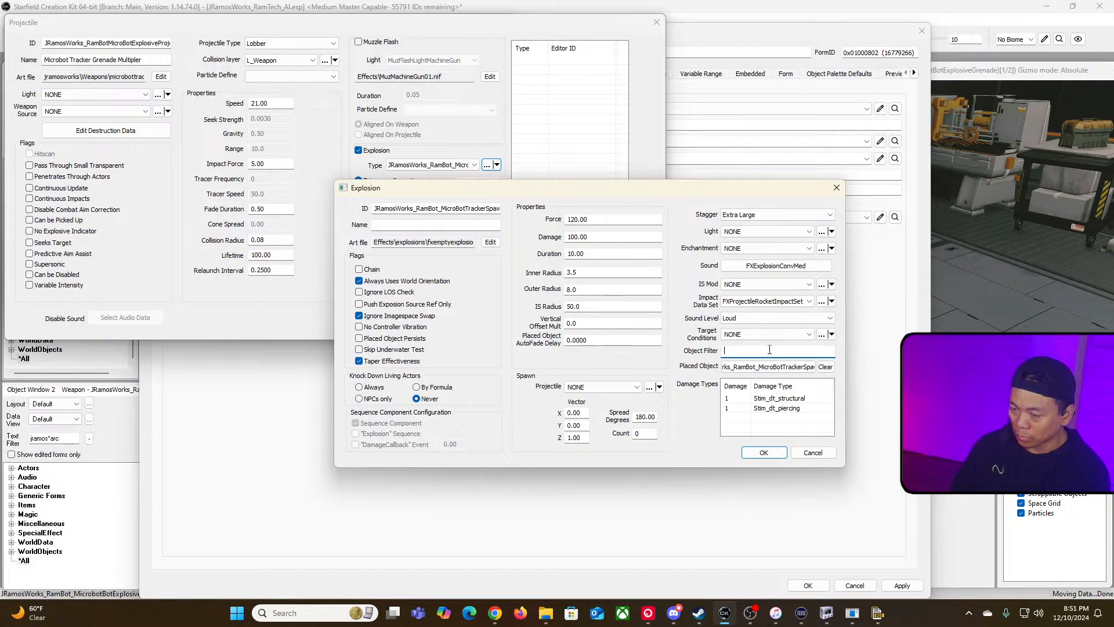
type("amos")
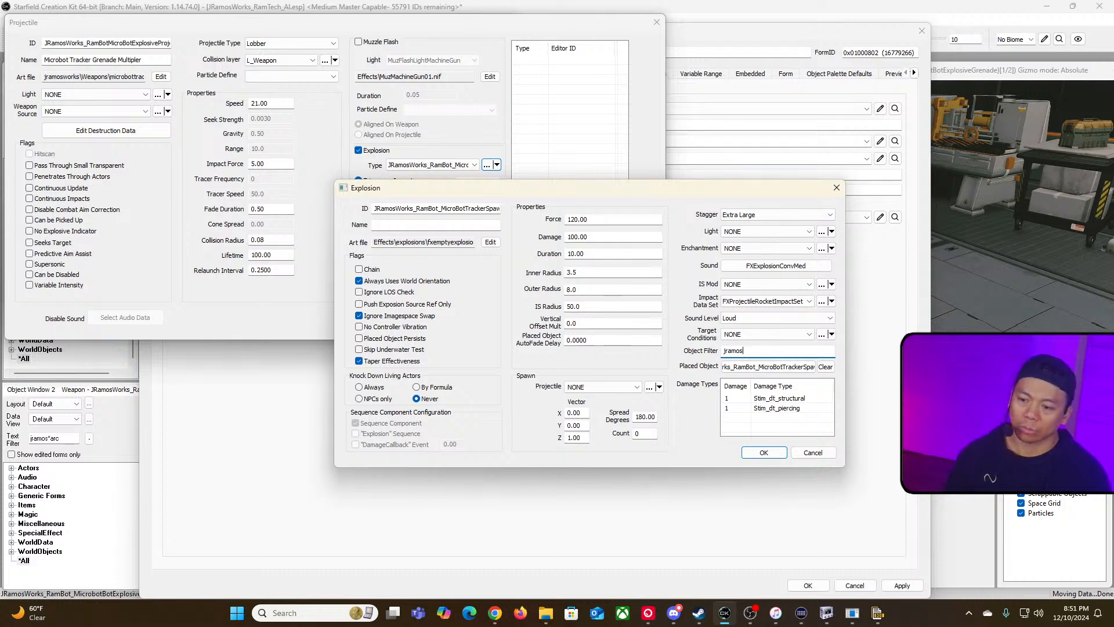
Step: Set the explosion's placed object to JRamosWorks_RamBotMicrobotTrackerGrenade, filtering the form list by microb
double_click(801, 369)
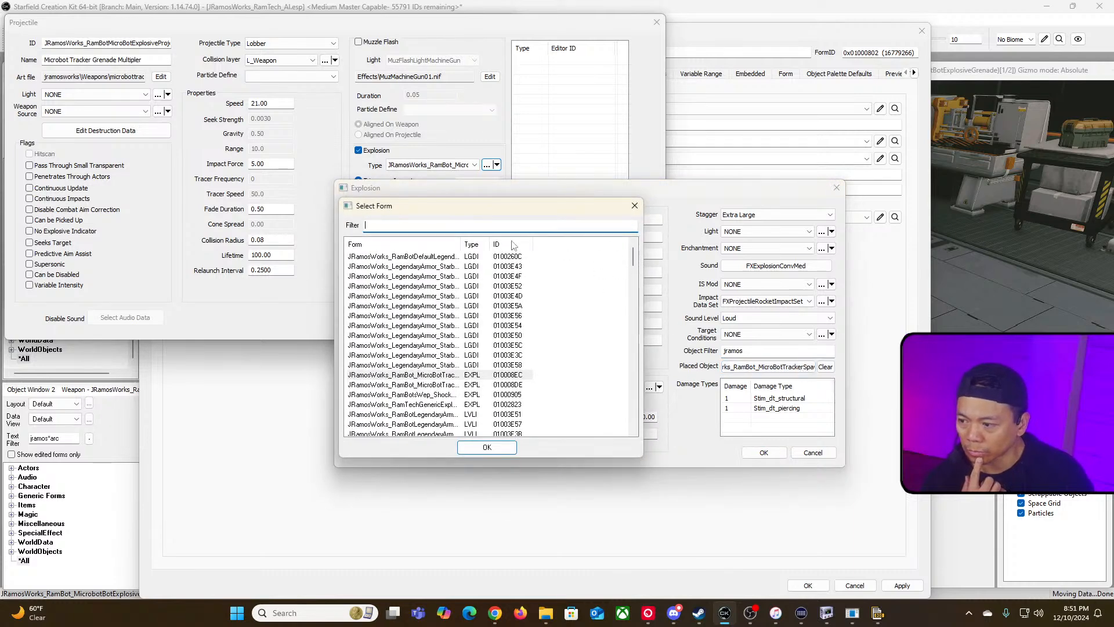
left_click_drag(462, 245, 582, 245)
left_click(504, 376)
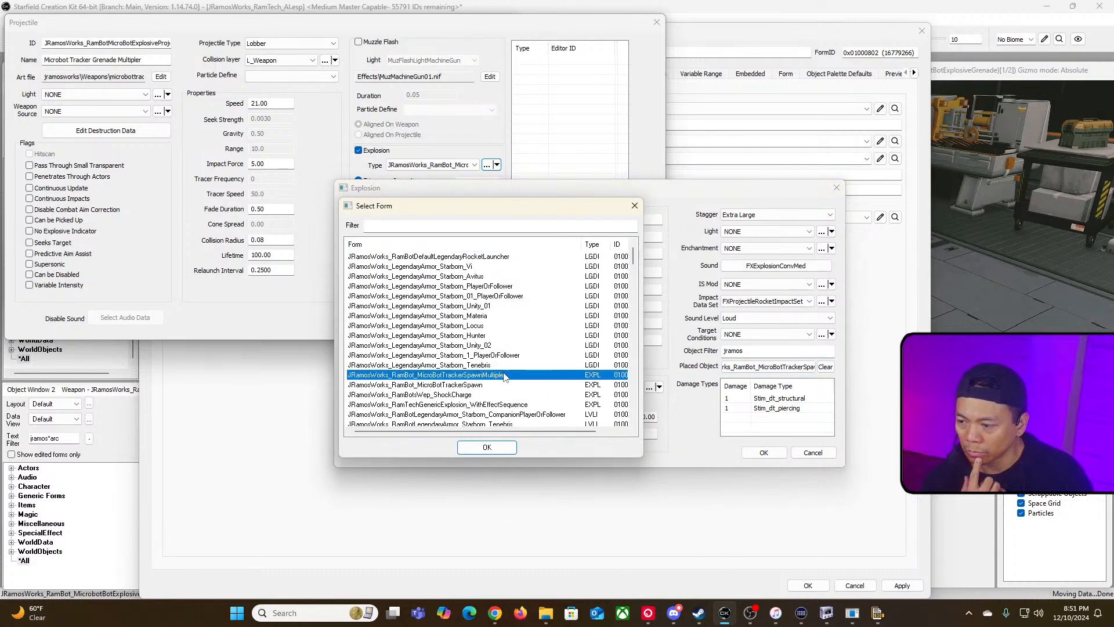
double_click(480, 376)
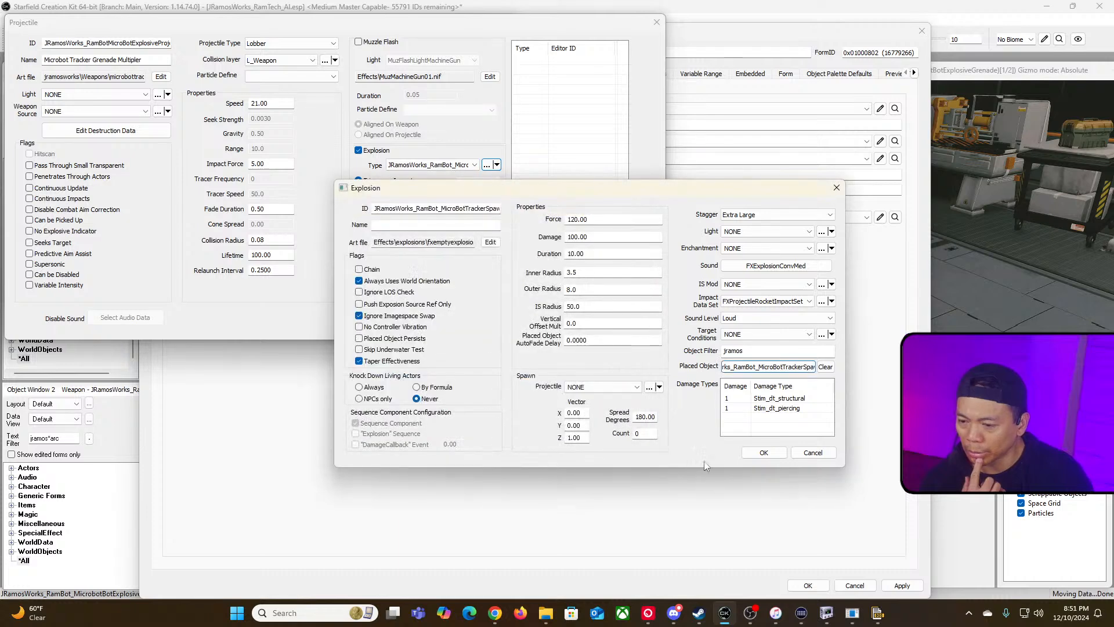
left_click(783, 371)
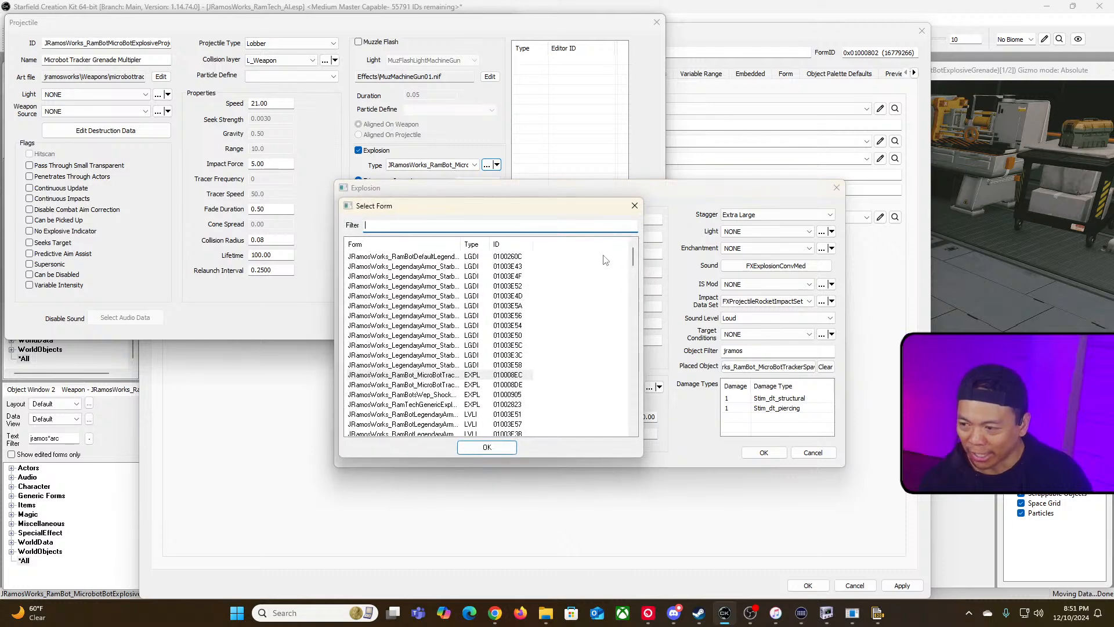
left_click_drag(462, 244, 601, 249)
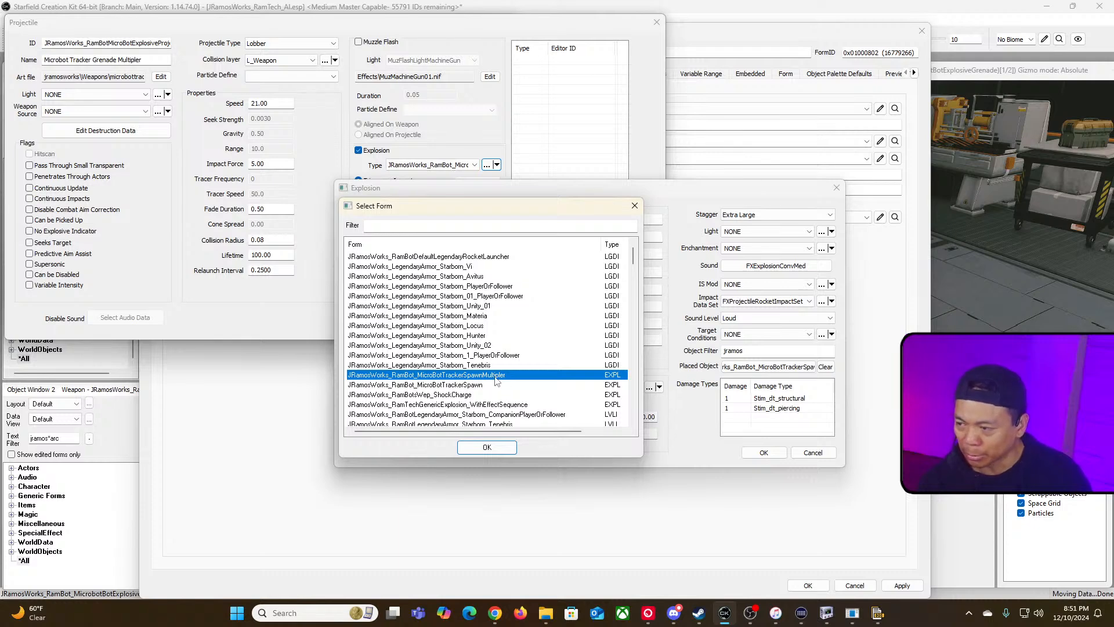
scroll(511, 385, "down", 3)
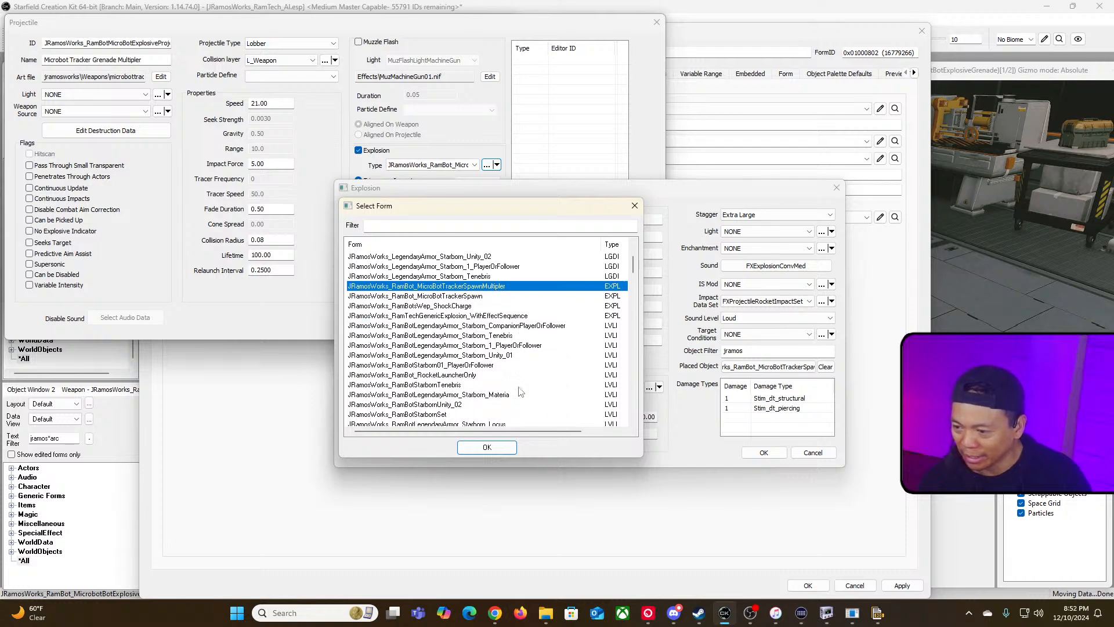
scroll(516, 389, "up", 3)
scroll(520, 391, "down", 2)
scroll(519, 391, "up", 2)
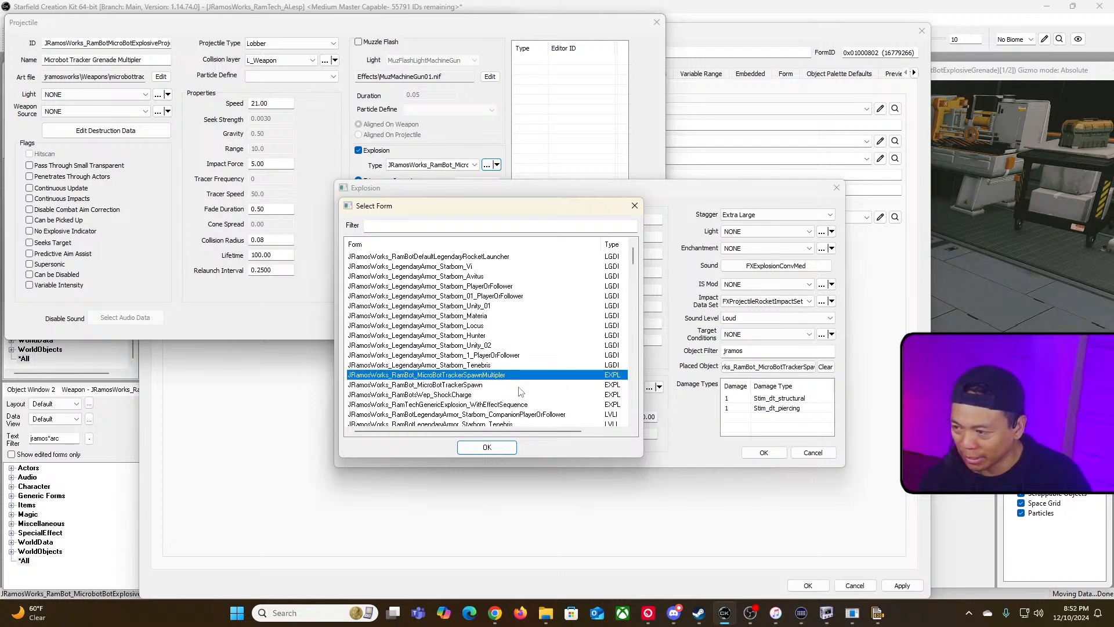
scroll(519, 392, "down", 2)
scroll(488, 377, "down", 2)
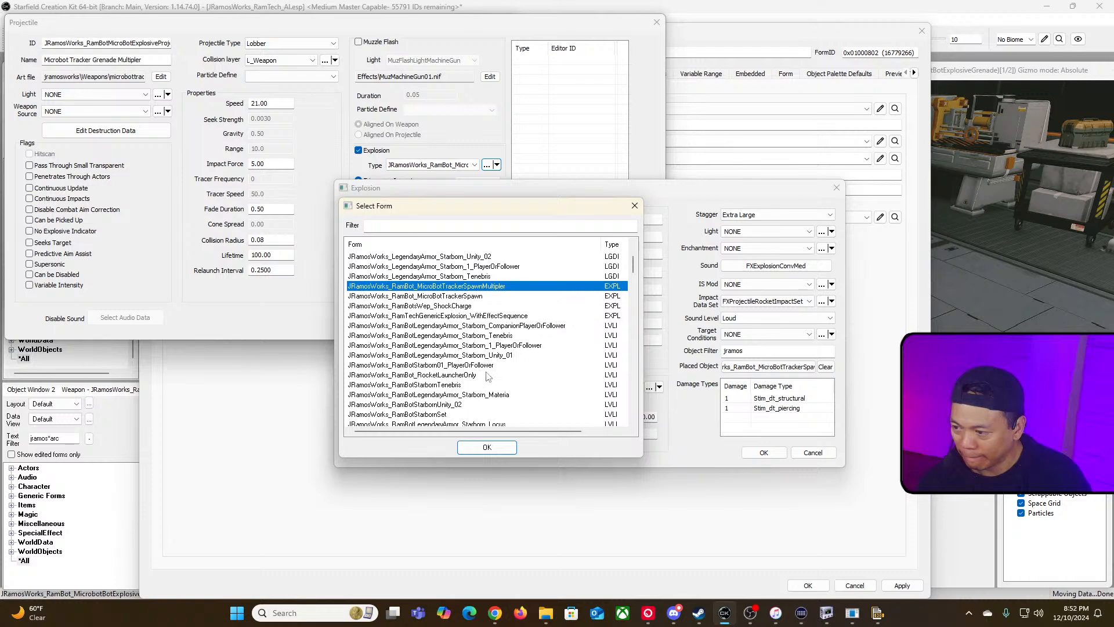
scroll(487, 377, "up", 4)
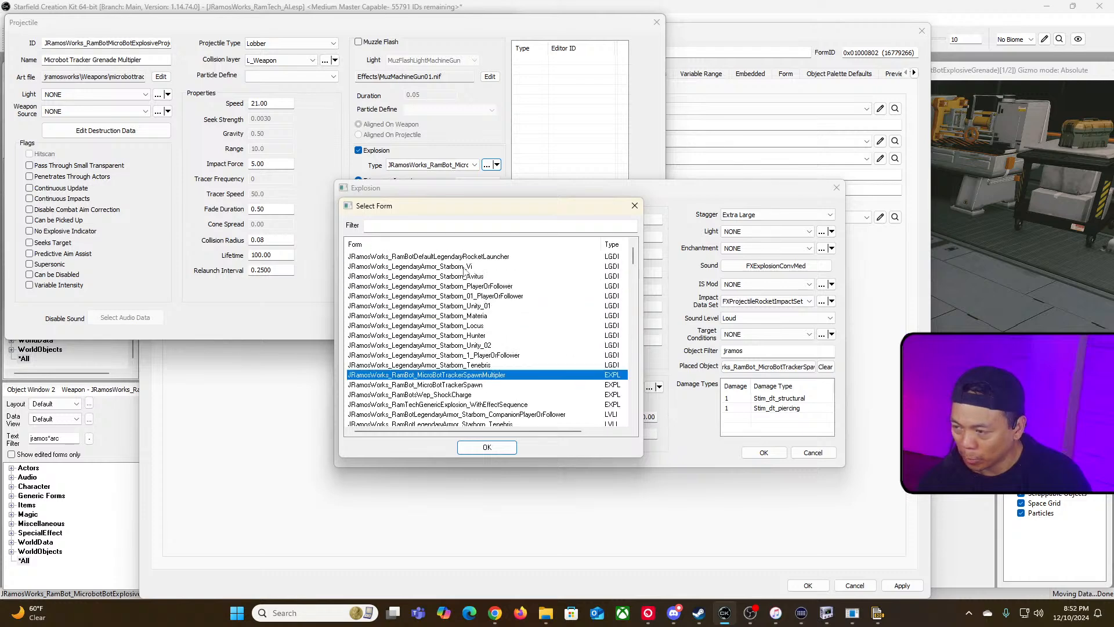
left_click(468, 225)
type("m")
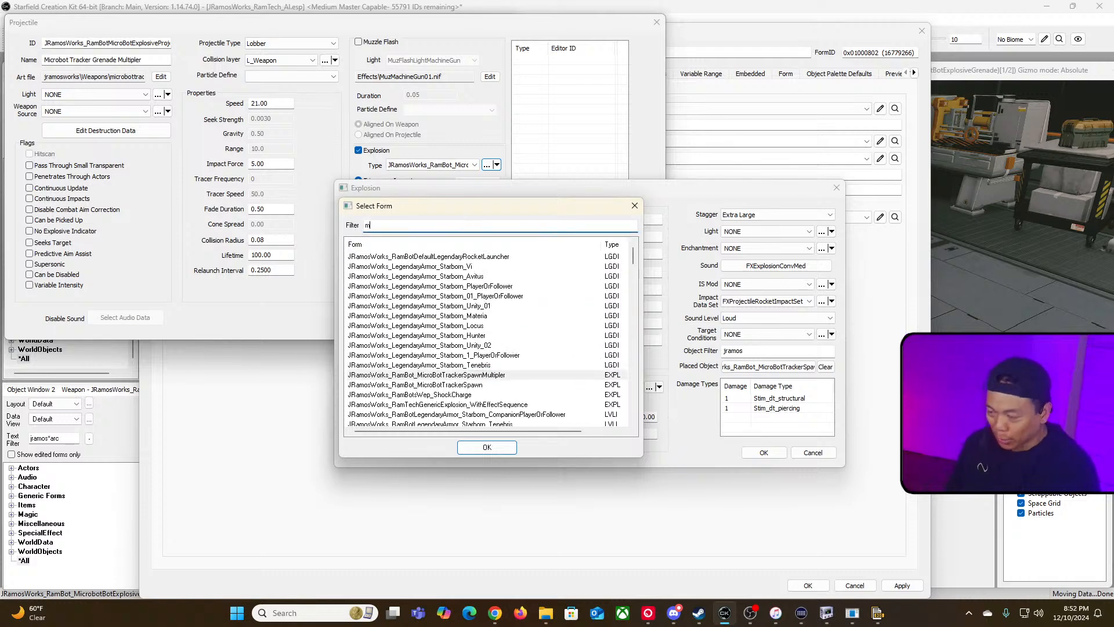
type("icro")
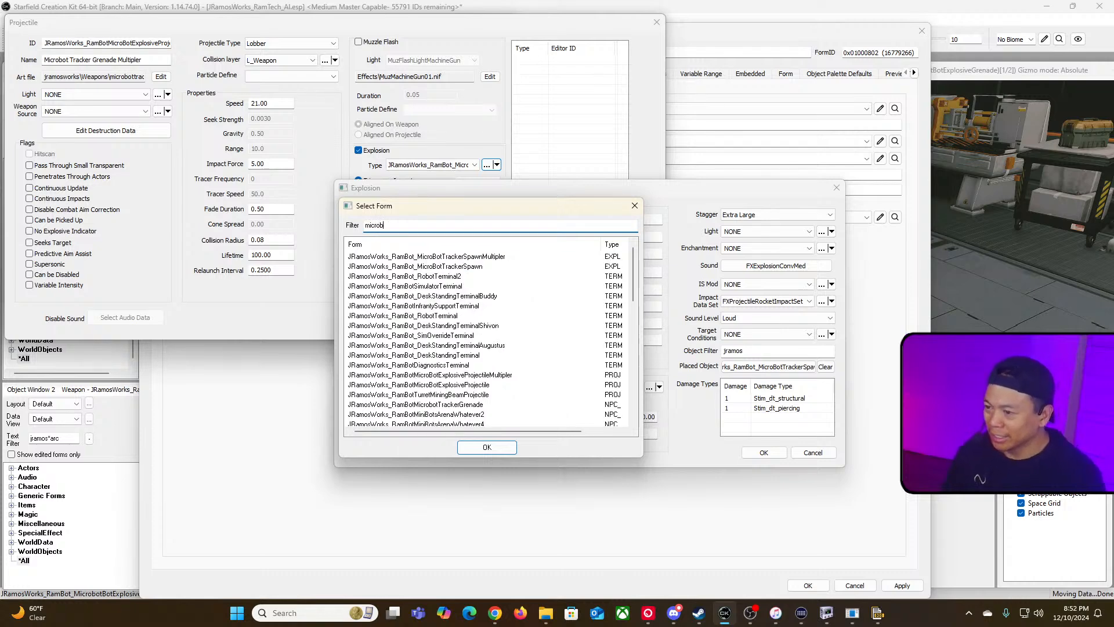
type("b")
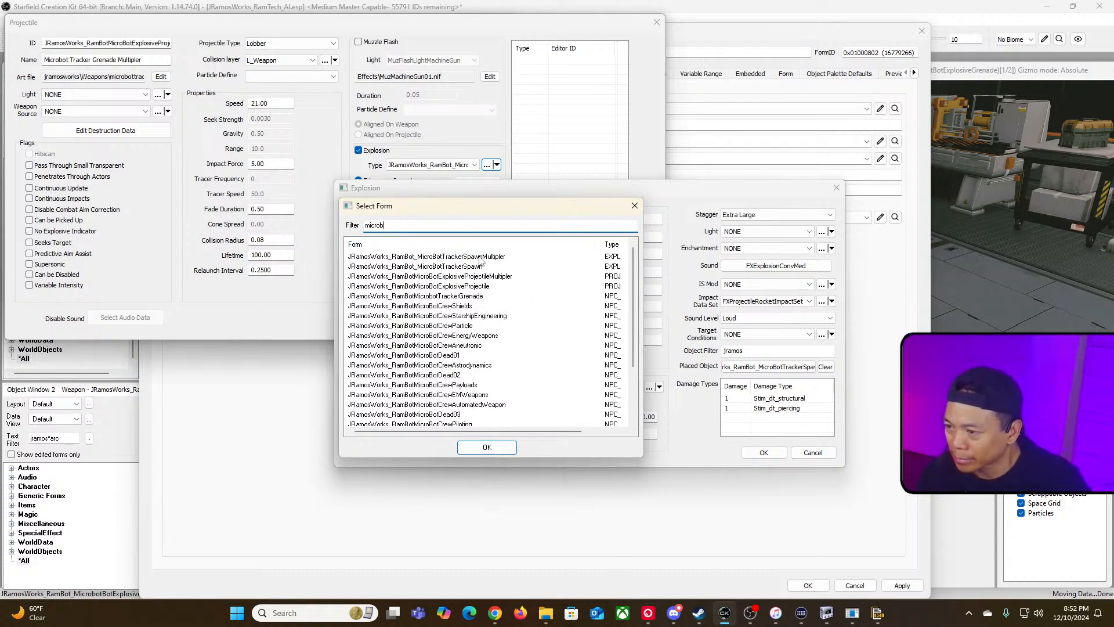
left_click(477, 296)
left_click(488, 447)
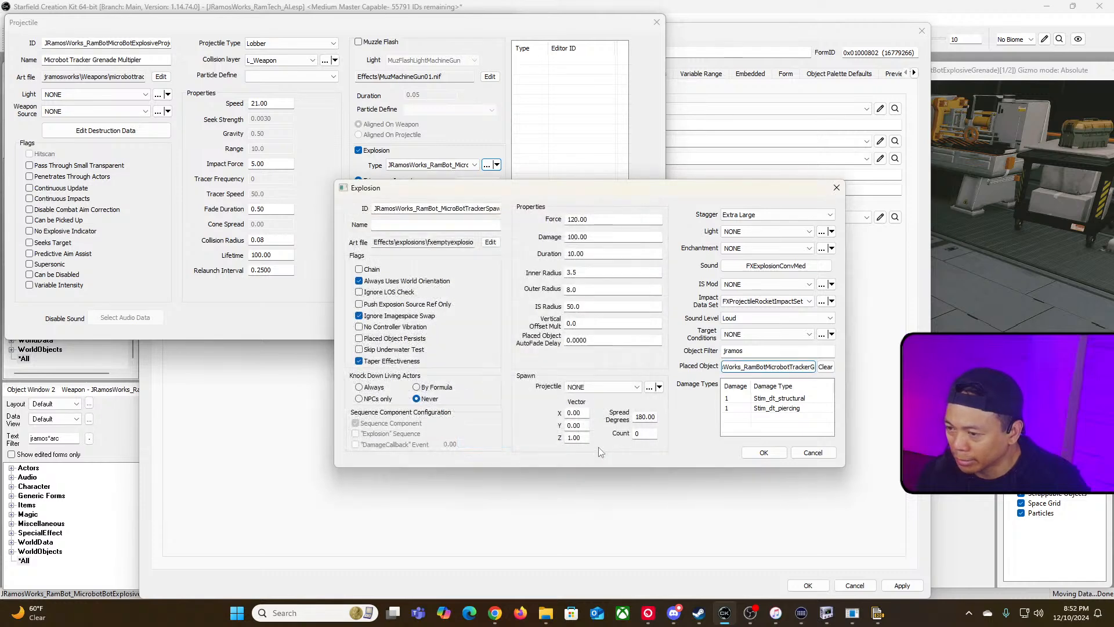
Step: Close the nested explosion, projectile and weapon dialogs, keeping all changes
left_click(764, 453)
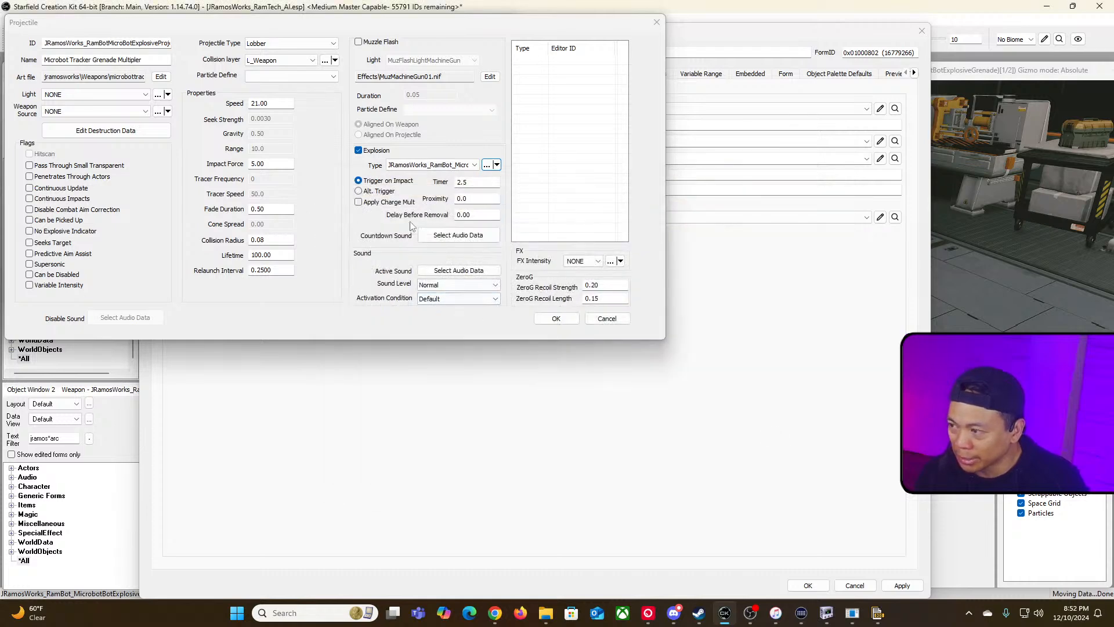
left_click(566, 321)
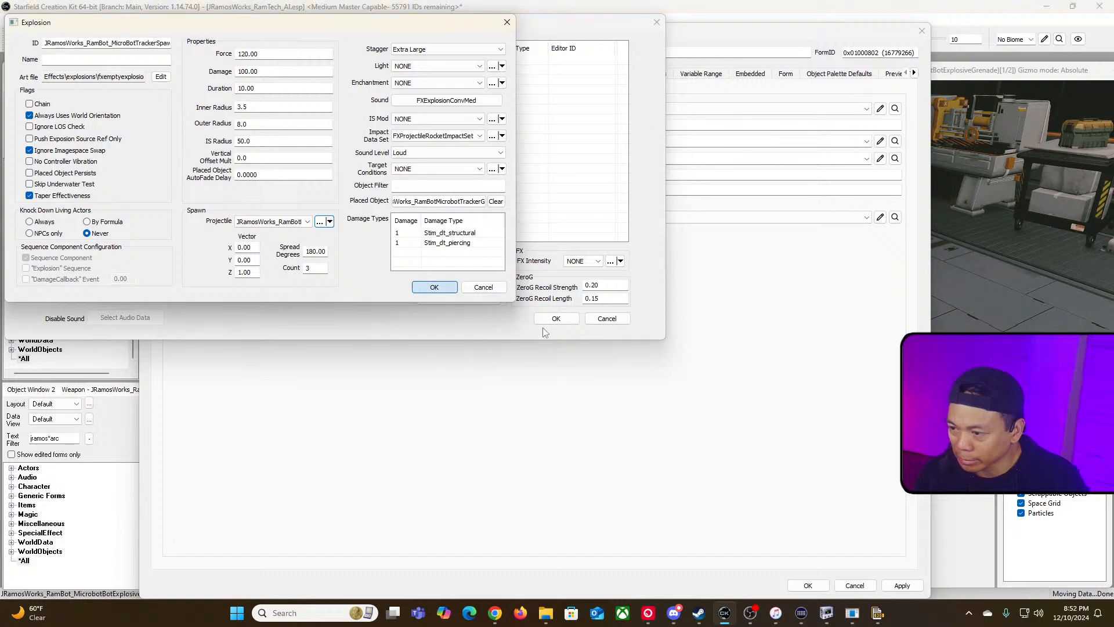
left_click(434, 288)
left_click(556, 318)
left_click(807, 585)
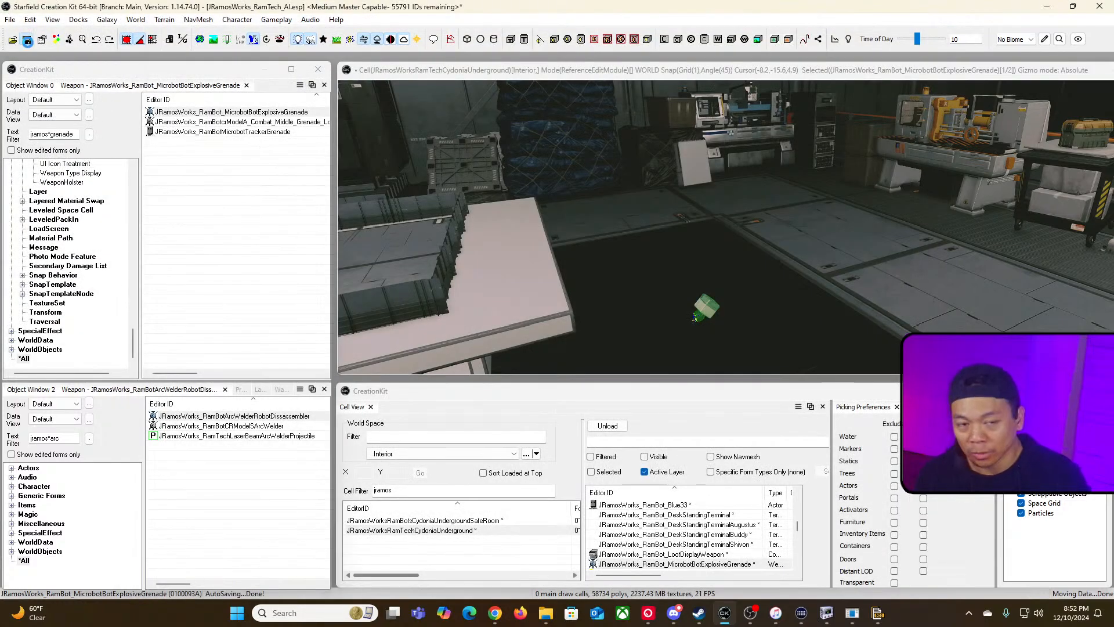
Step: Save the plugin, convert the active file to a Medium Master and confirm overwriting the existing ESM
left_click(27, 40)
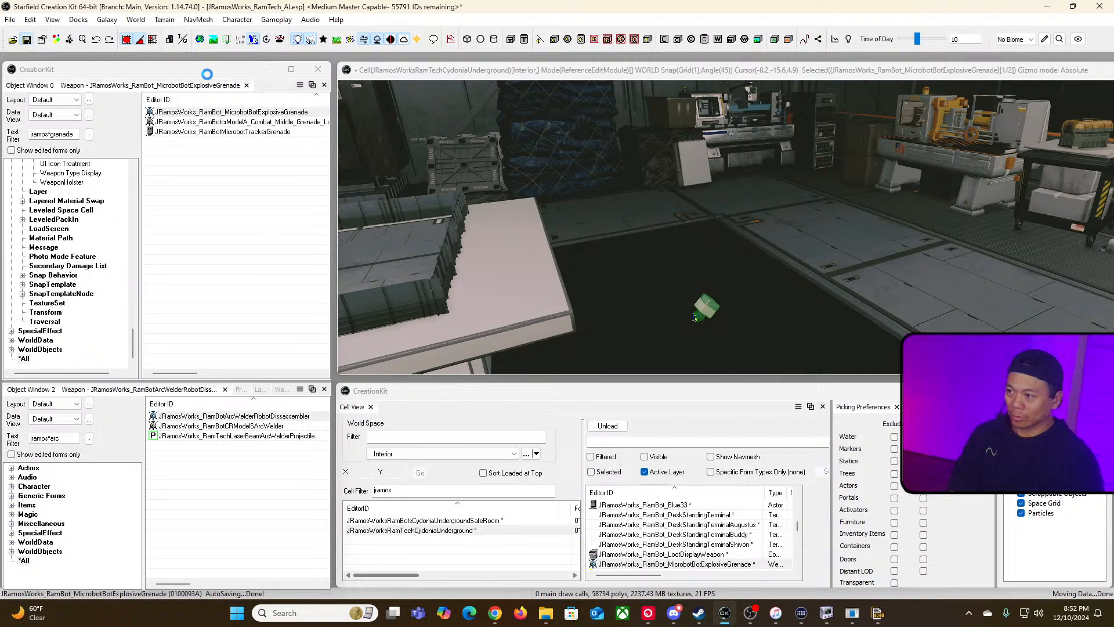
left_click(10, 19)
mouse_move(169, 128)
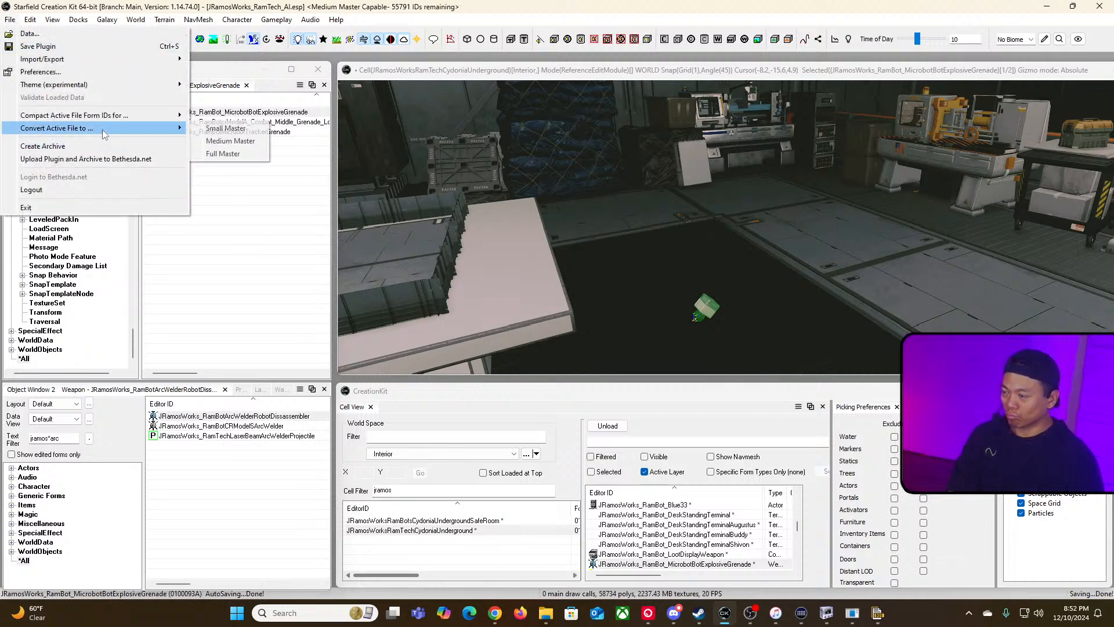
left_click(231, 141)
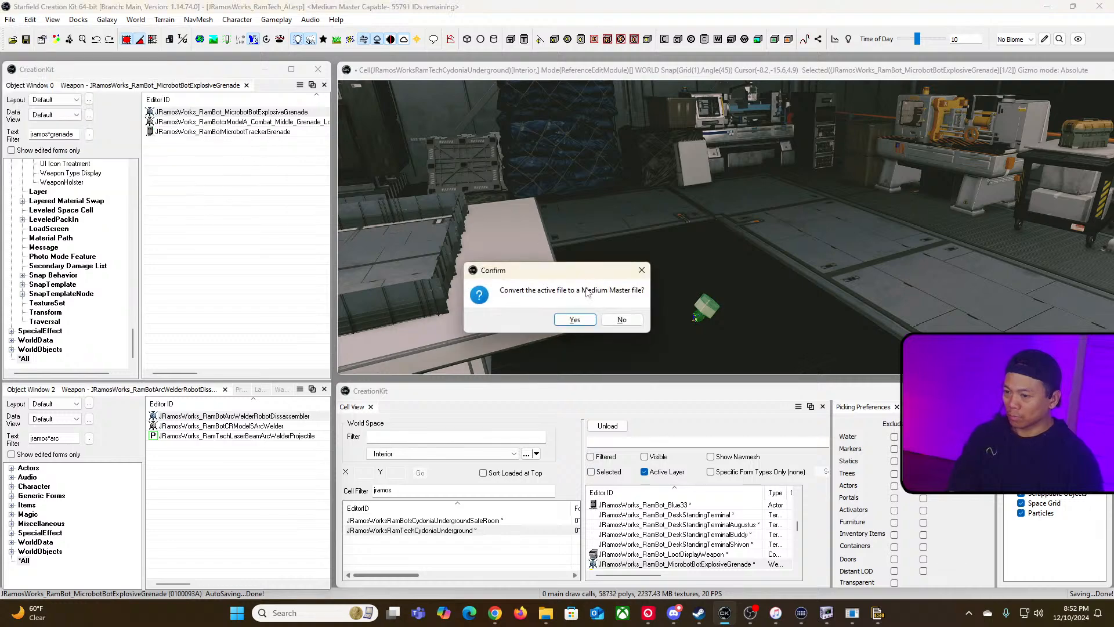
left_click(573, 320)
key("alt+Tab")
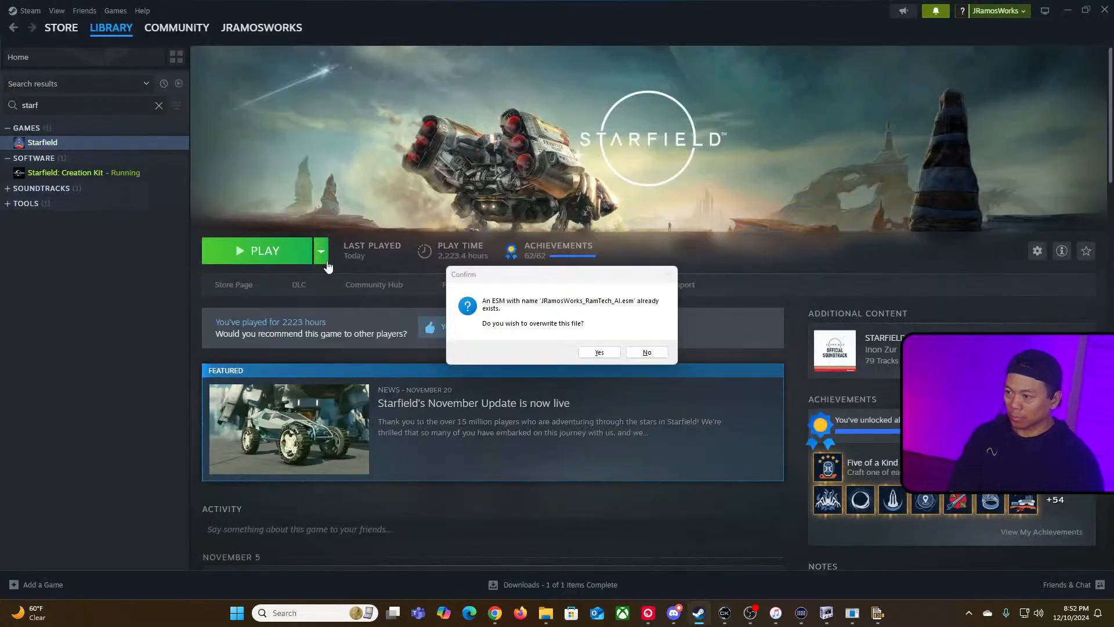
left_click(599, 352)
Step: Switch to Steam and launch Starfield to test the grenade
key("alt+Tab")
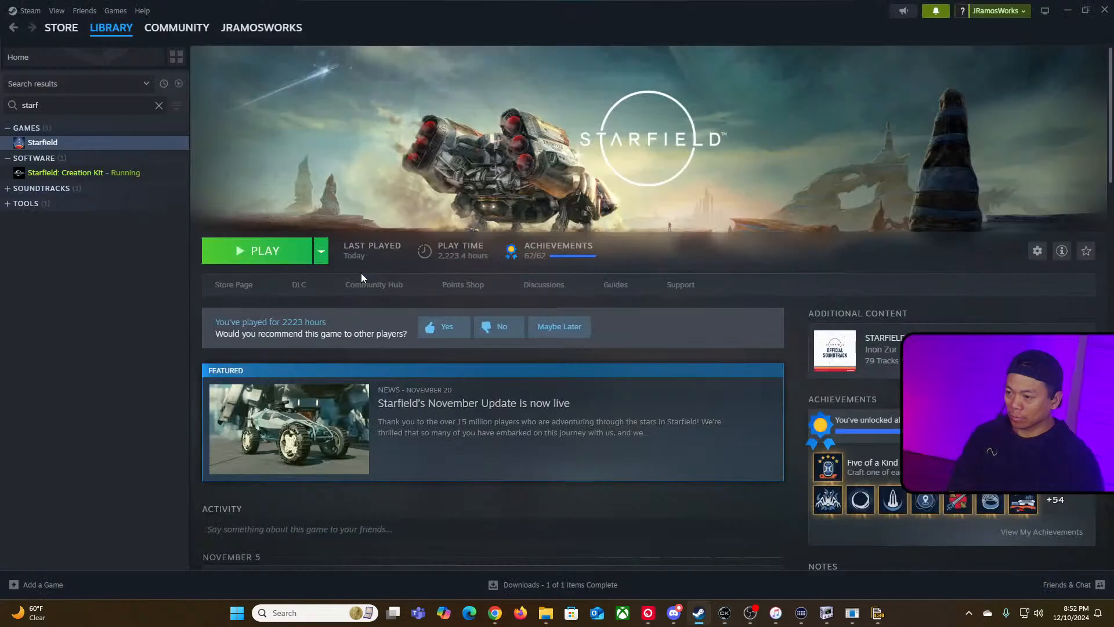
left_click(283, 256)
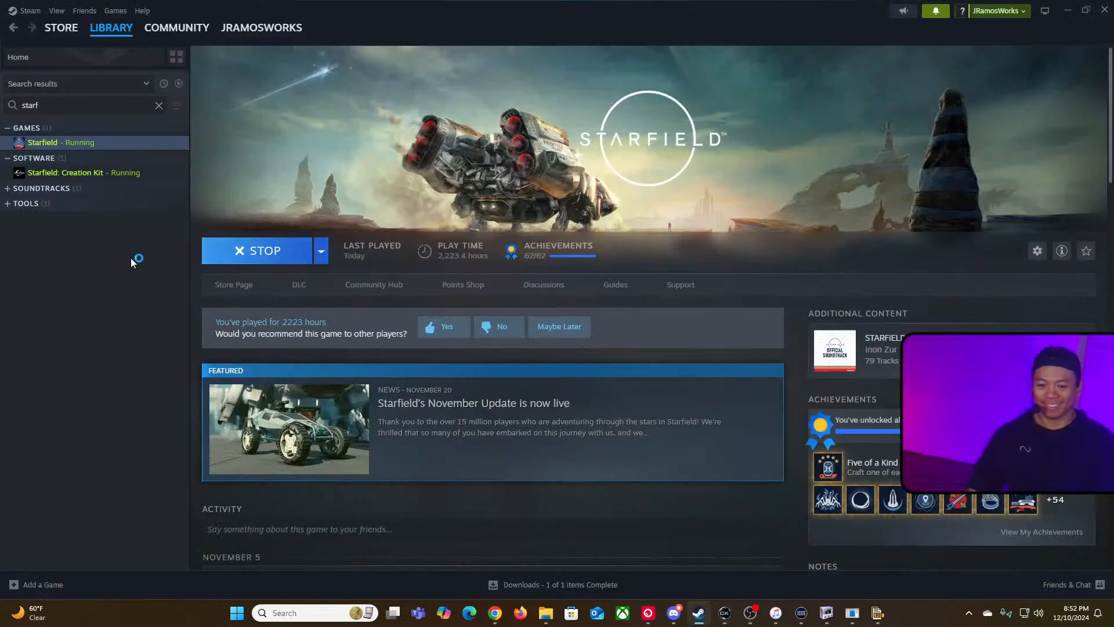